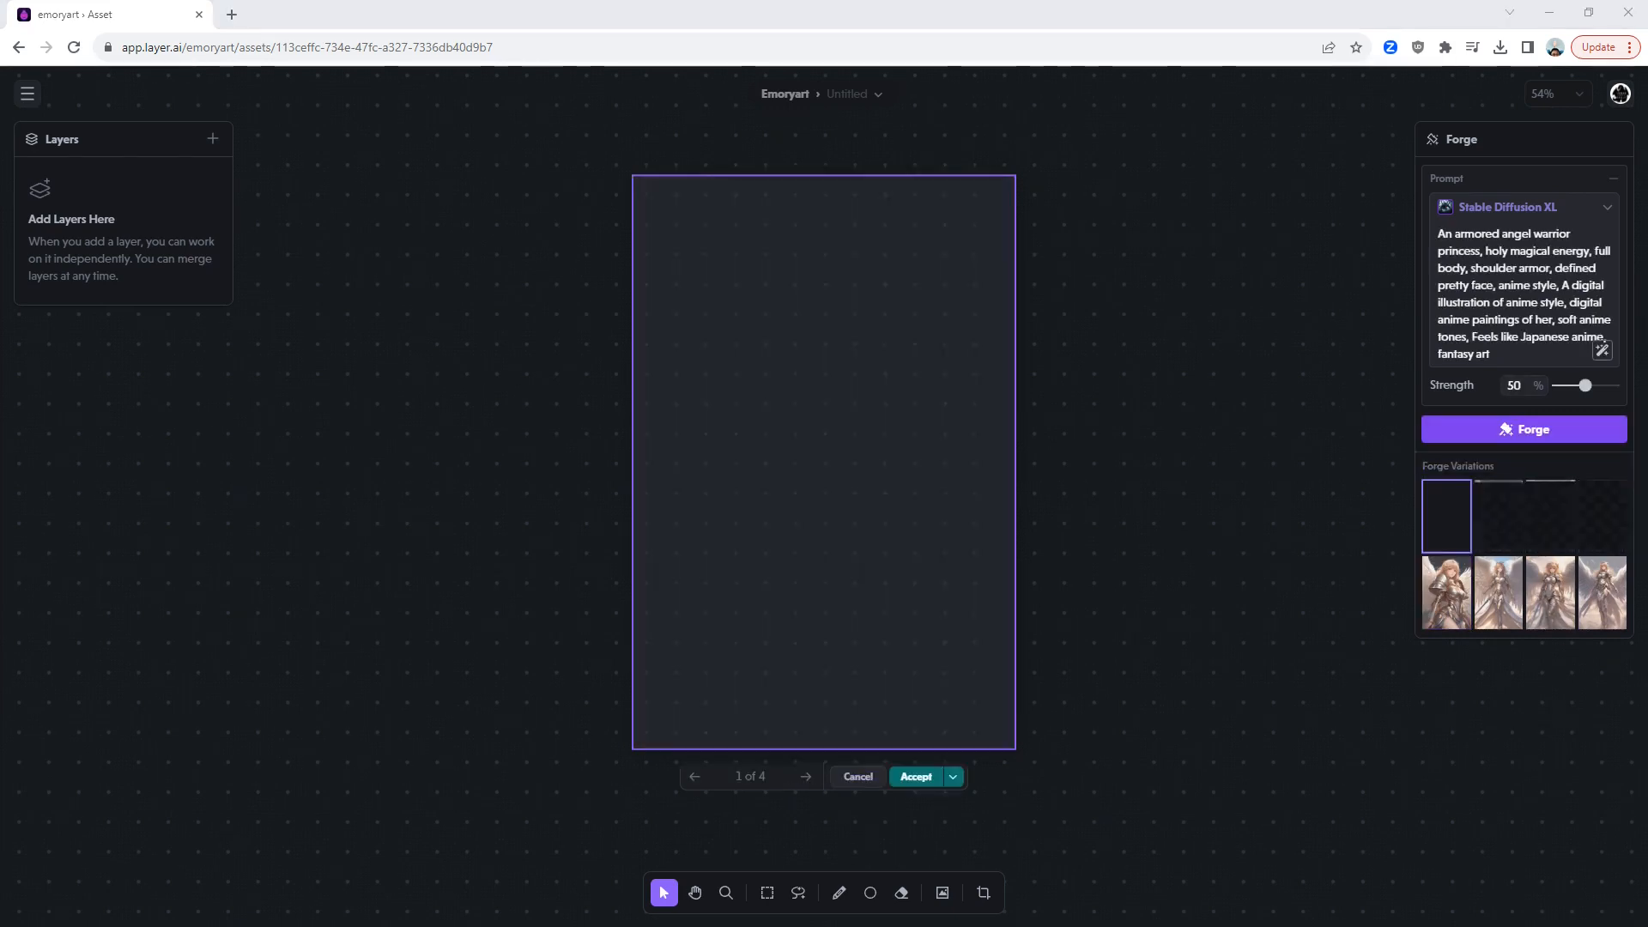
# Preview the second, third and fourth images of the newest forged set on the canvas.
pyautogui.click(1504, 523)
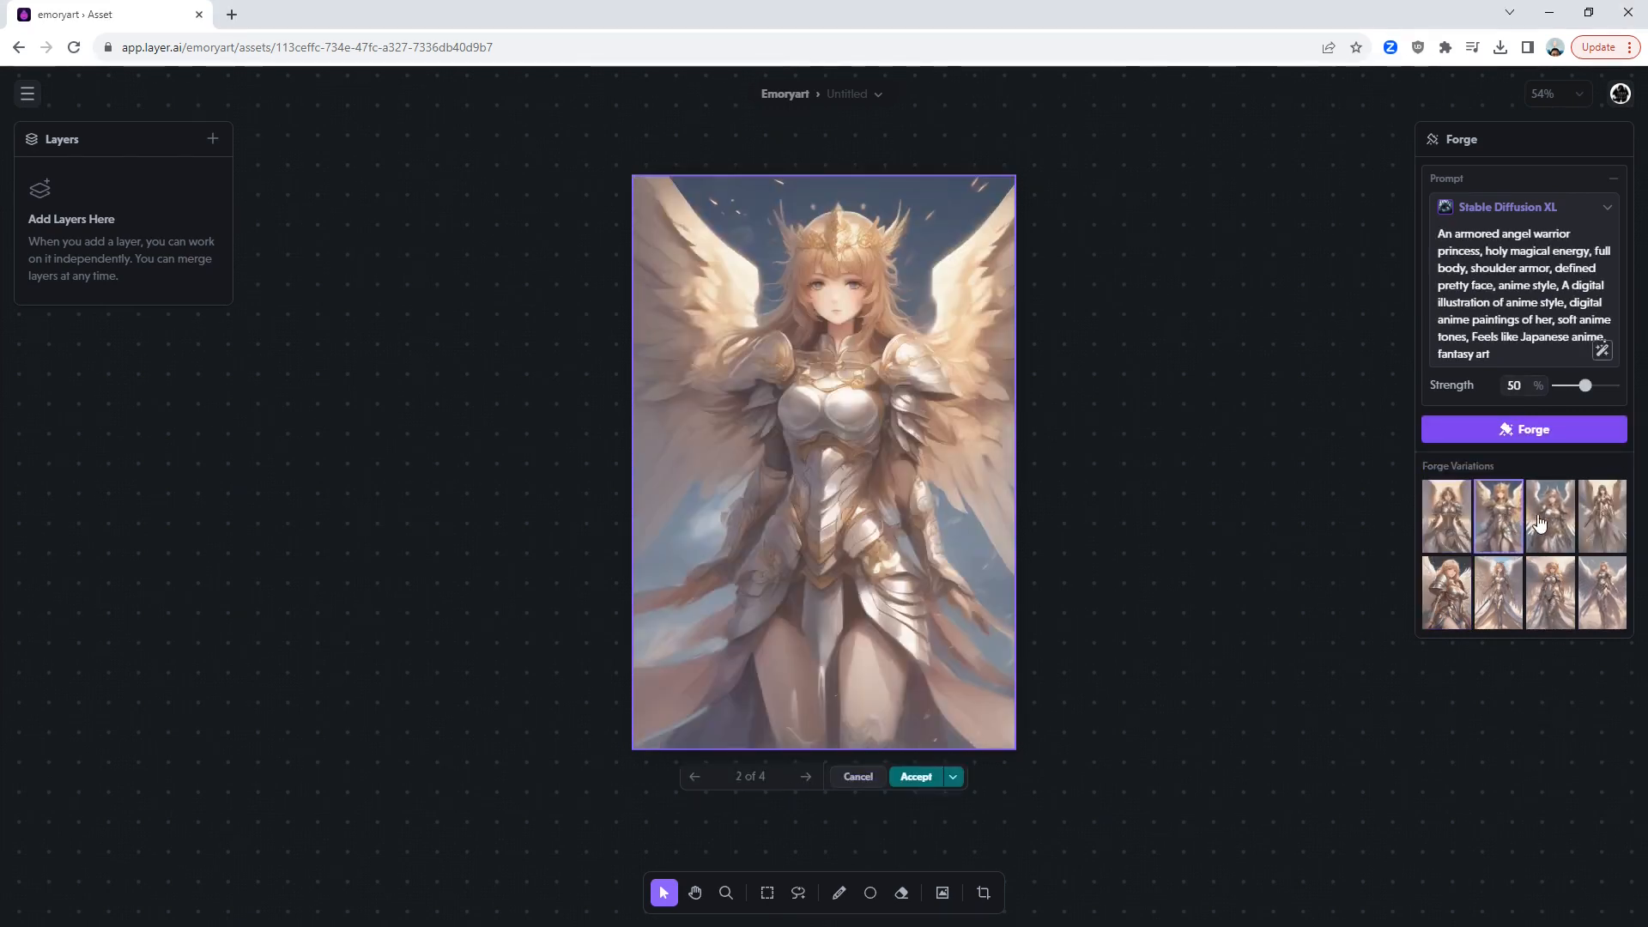
pyautogui.click(1547, 525)
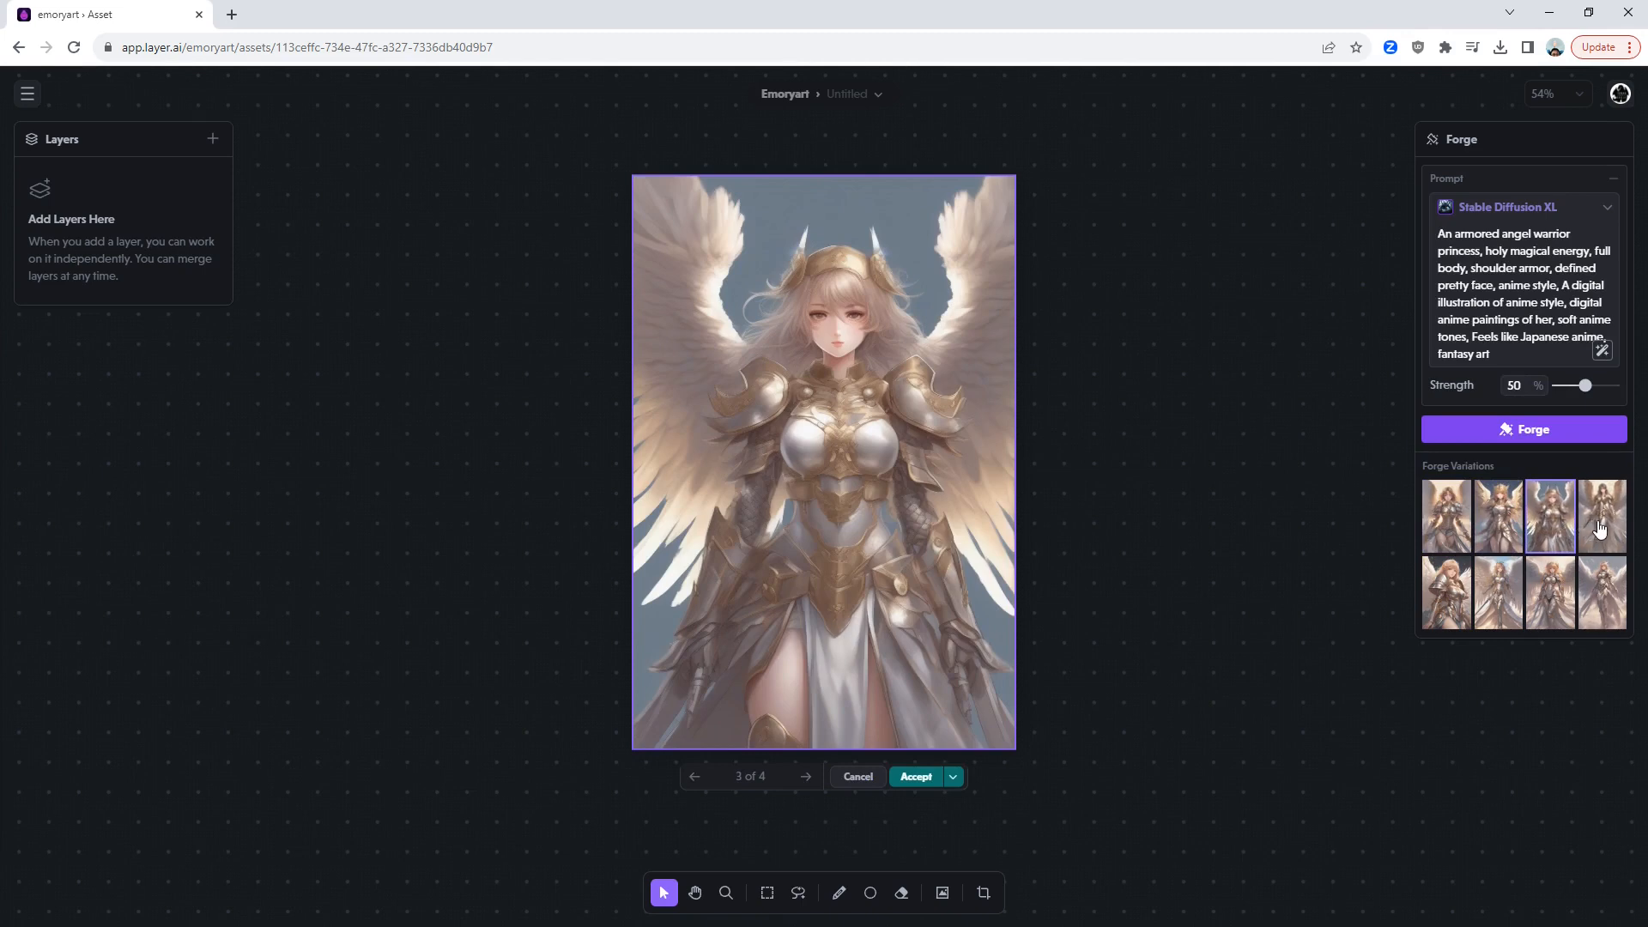
pyautogui.click(1600, 530)
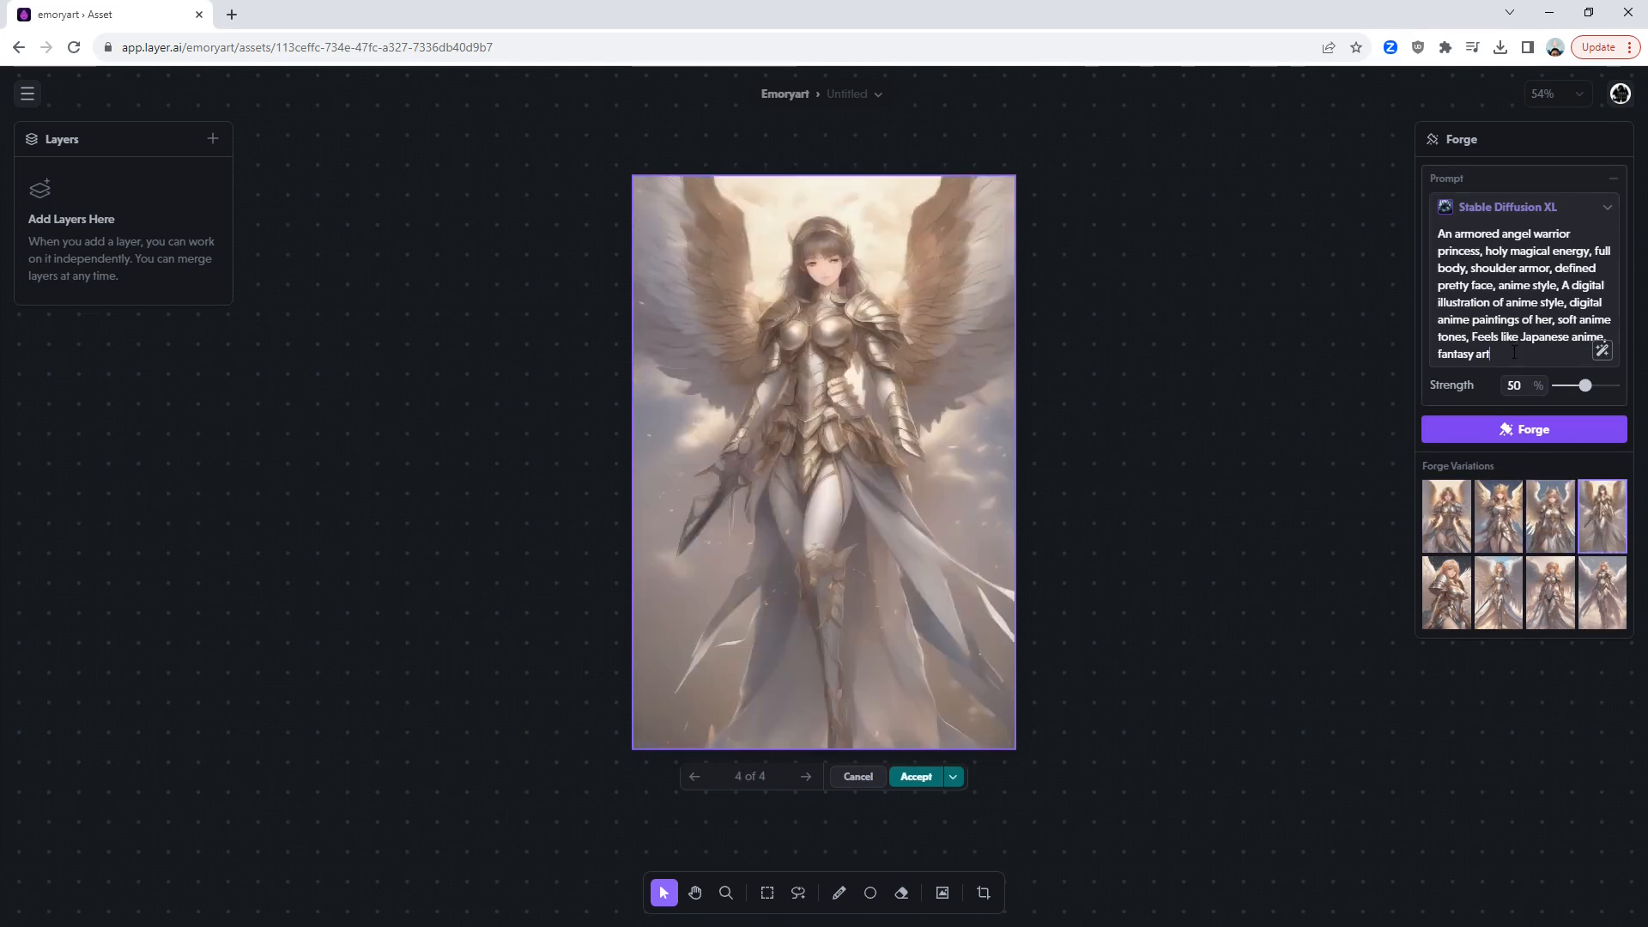
# Append ", dark background" to the prompt and forge a new set of images.
pyautogui.write(', dark background')
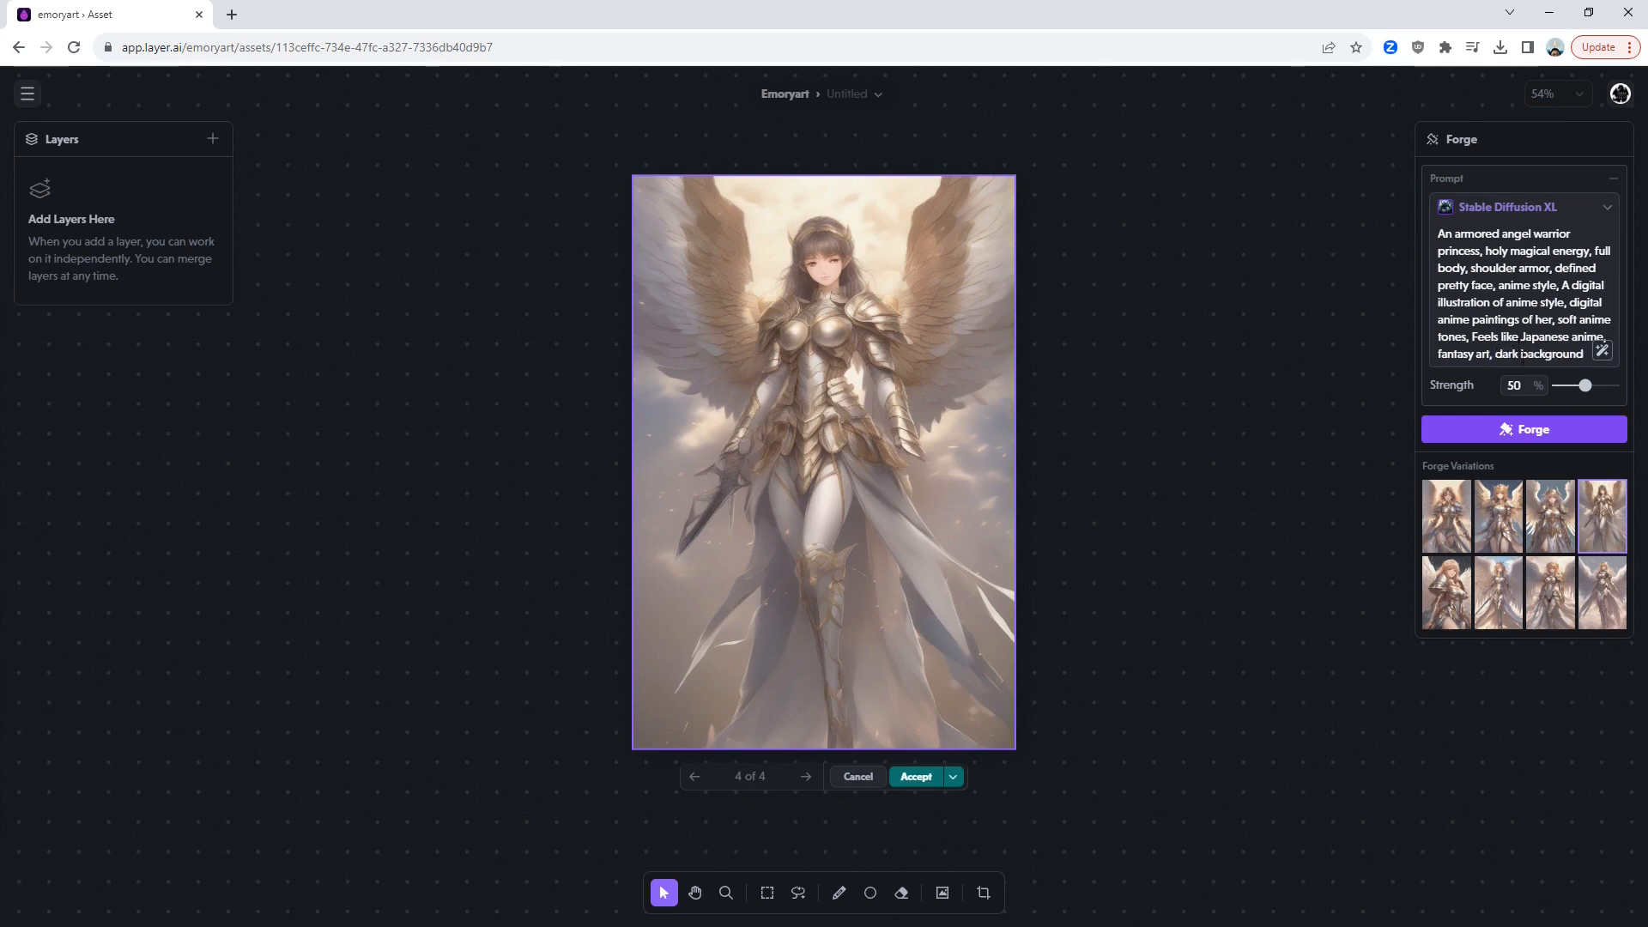
pyautogui.click(1493, 429)
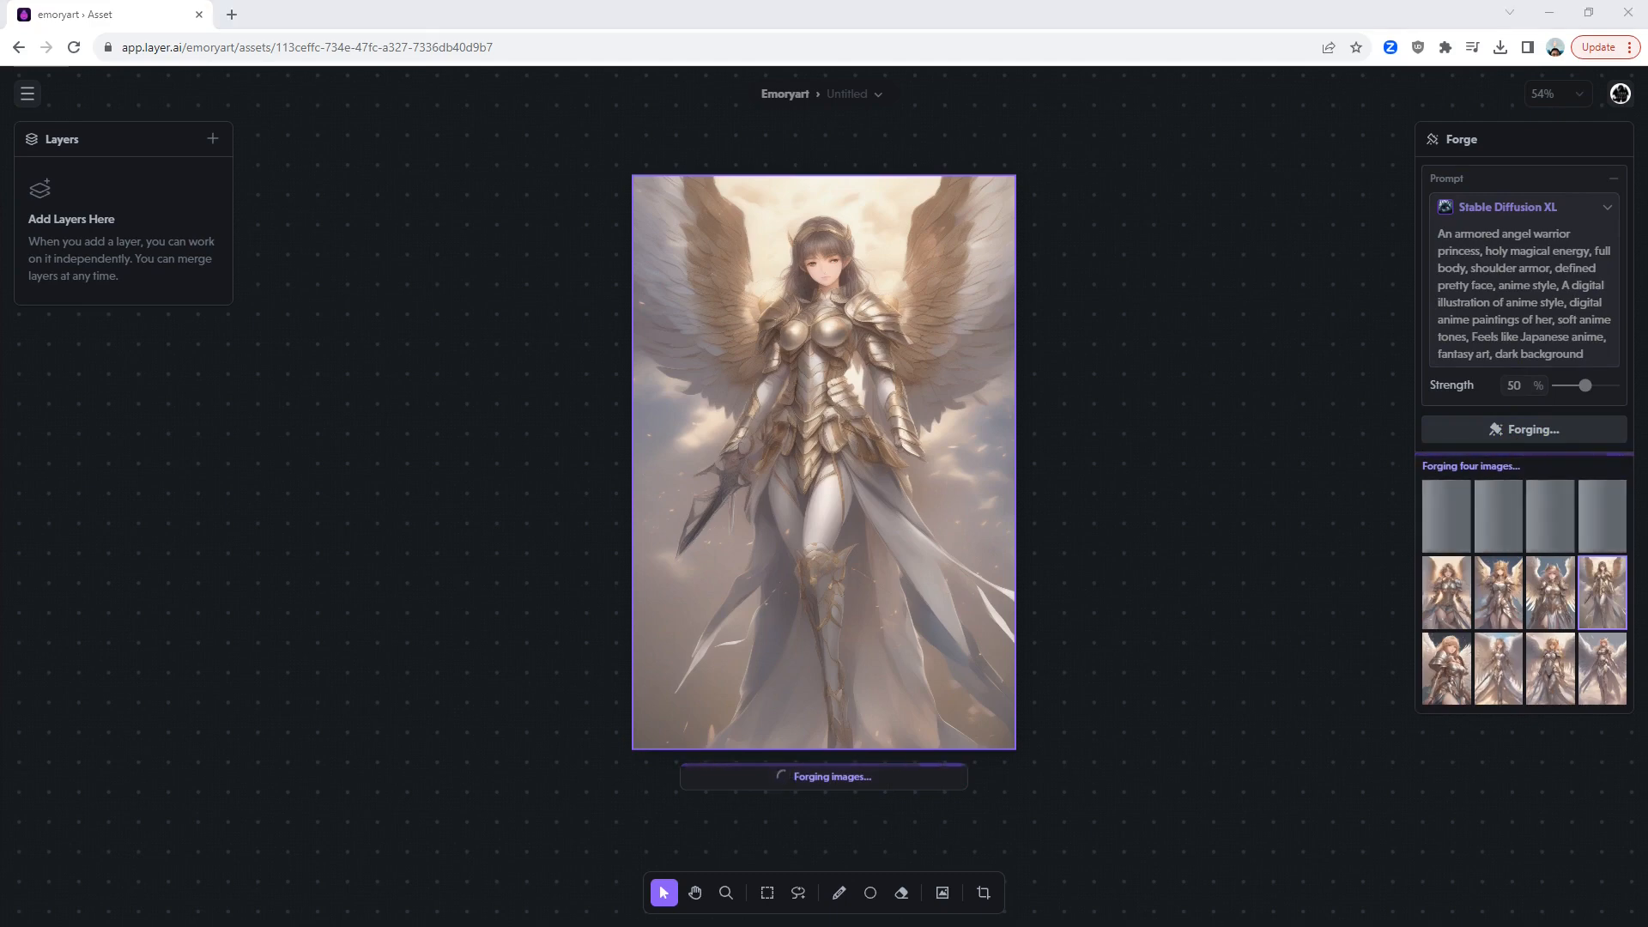
# Compare the previous row of angel variations with the images of the new dark-background set.
pyautogui.click(1456, 609)
pyautogui.click(1500, 613)
pyautogui.click(1543, 606)
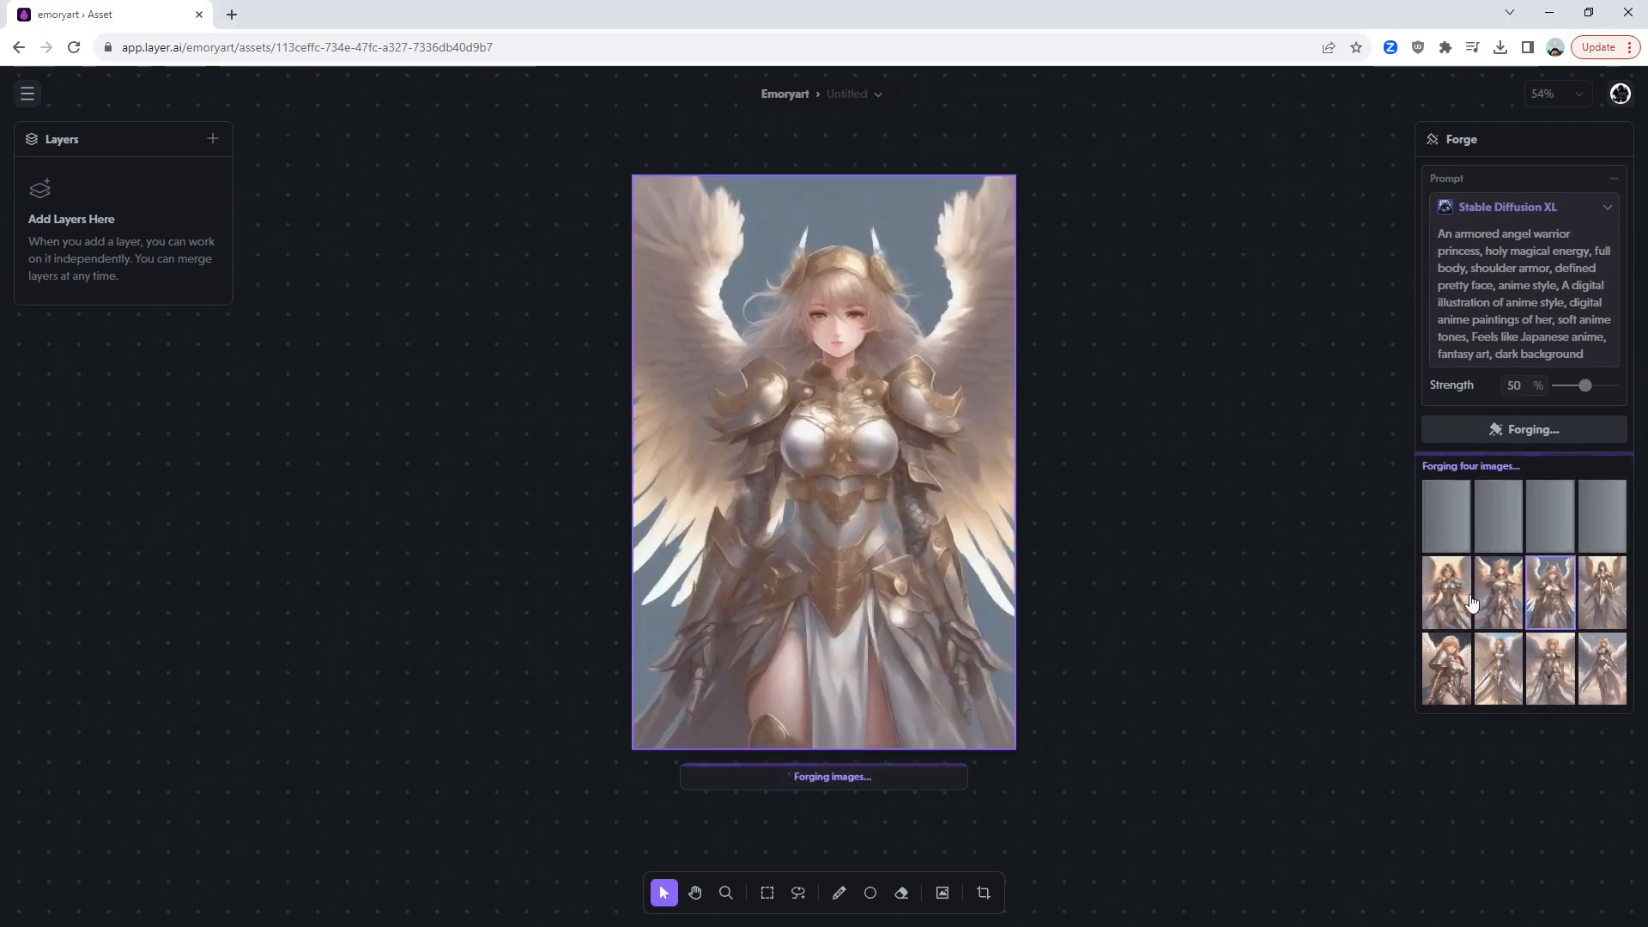
pyautogui.click(1472, 604)
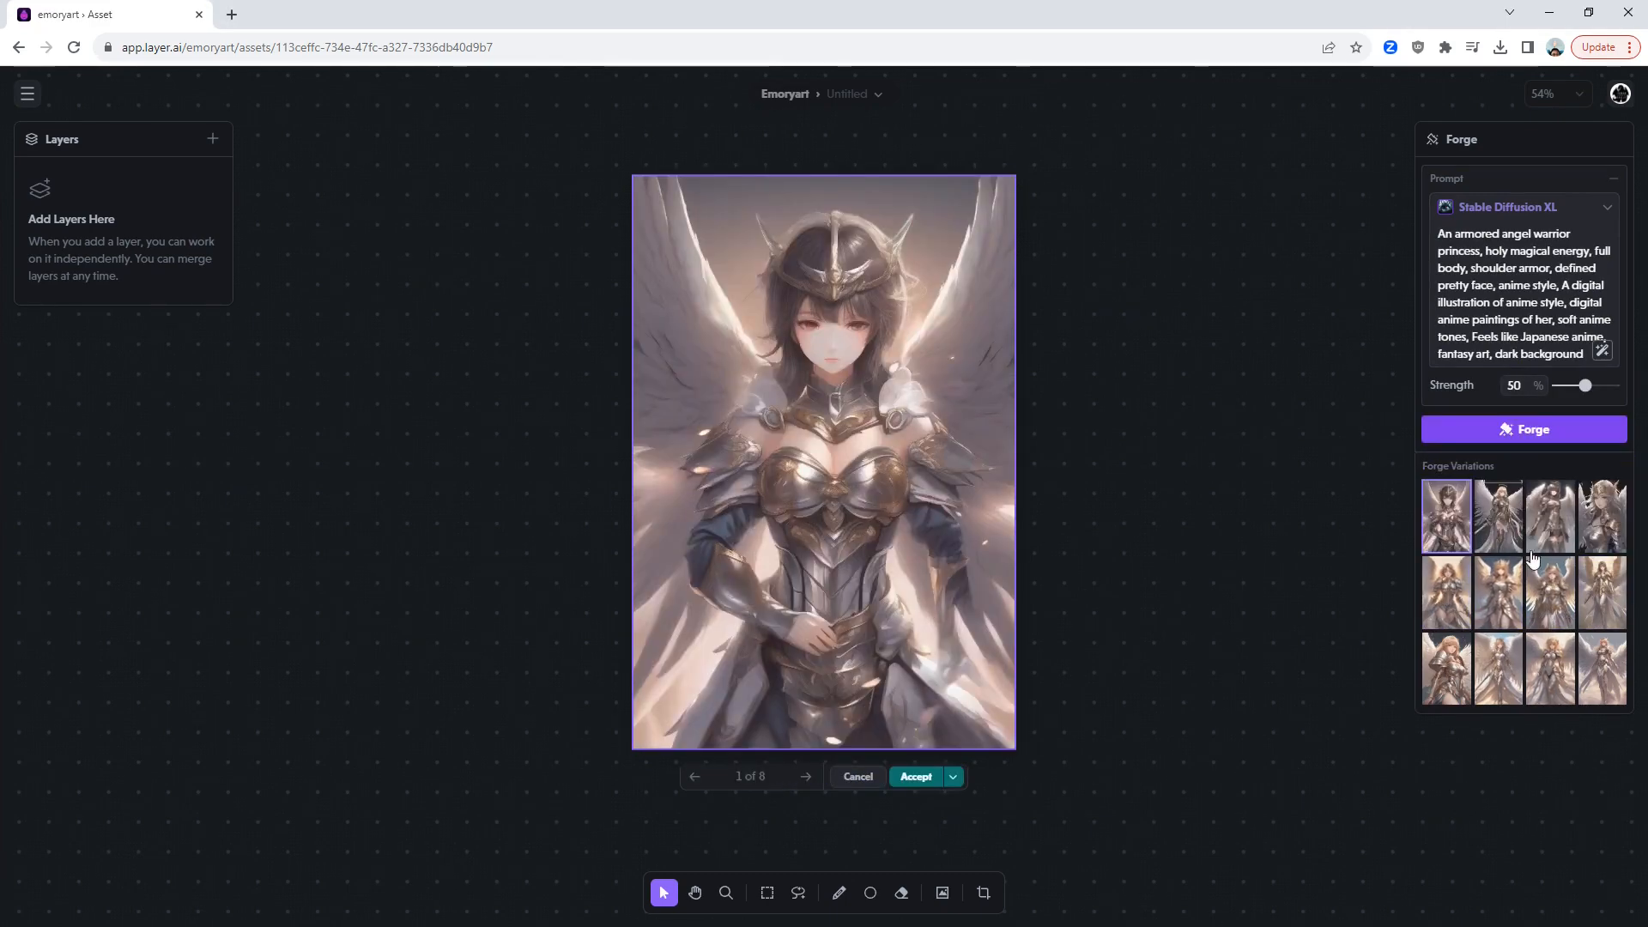
pyautogui.click(1503, 534)
pyautogui.click(1550, 534)
pyautogui.click(1602, 532)
# Forge another set of images with the same dark-background prompt and preview each of its four variations.
pyautogui.click(1533, 432)
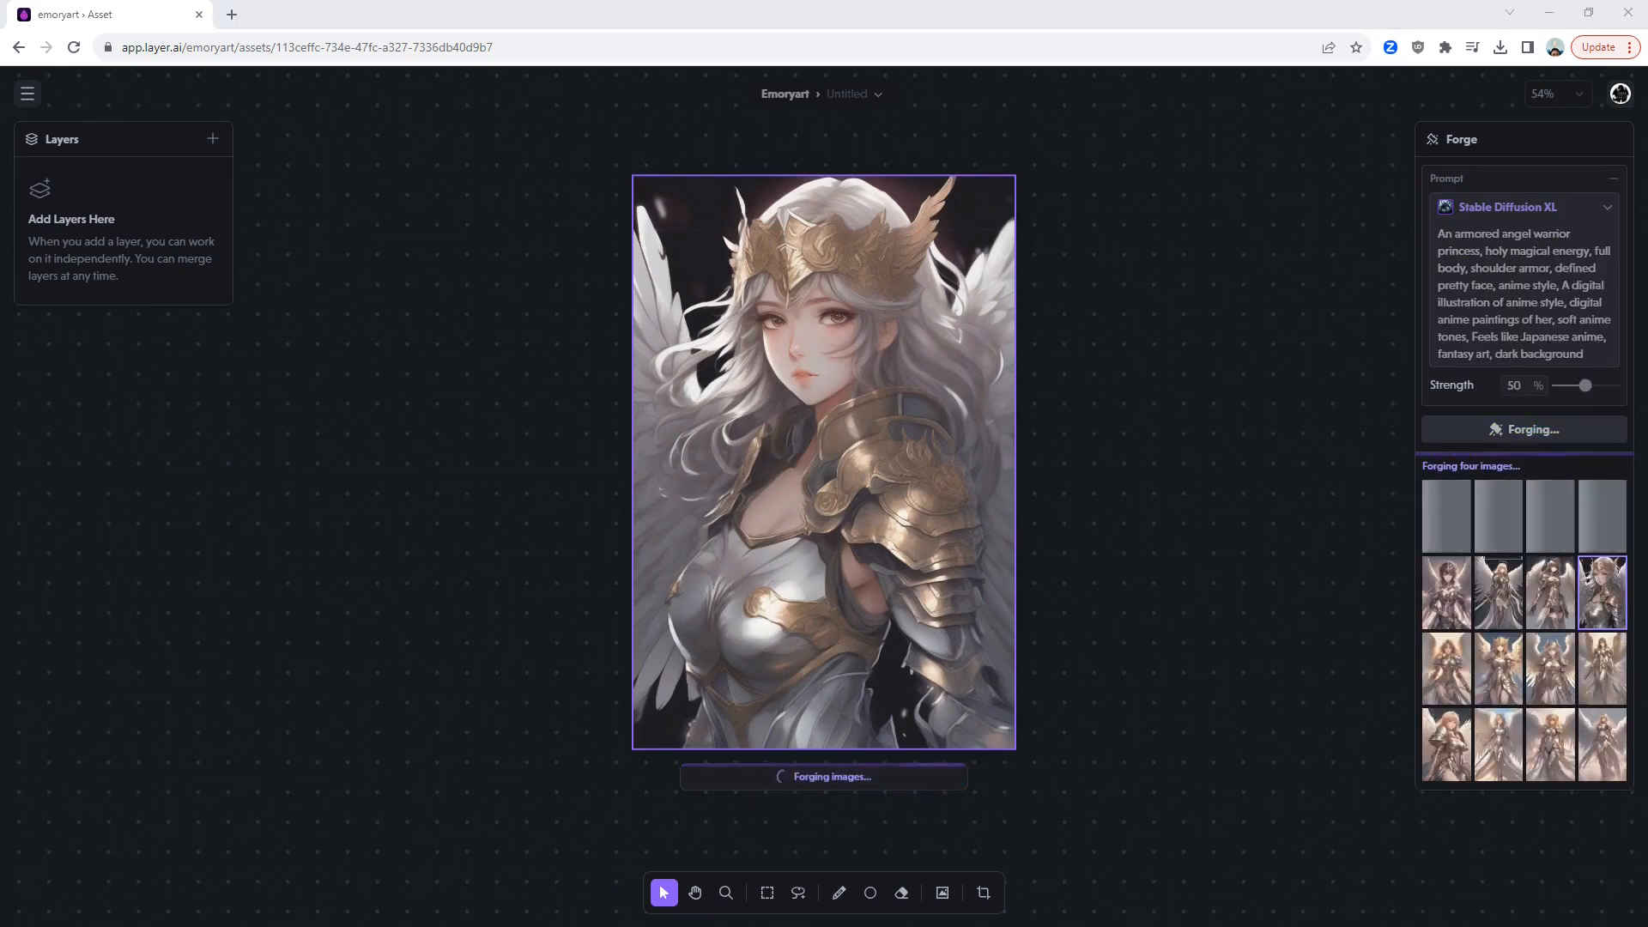
pyautogui.click(1550, 528)
pyautogui.click(1599, 529)
pyautogui.click(1548, 528)
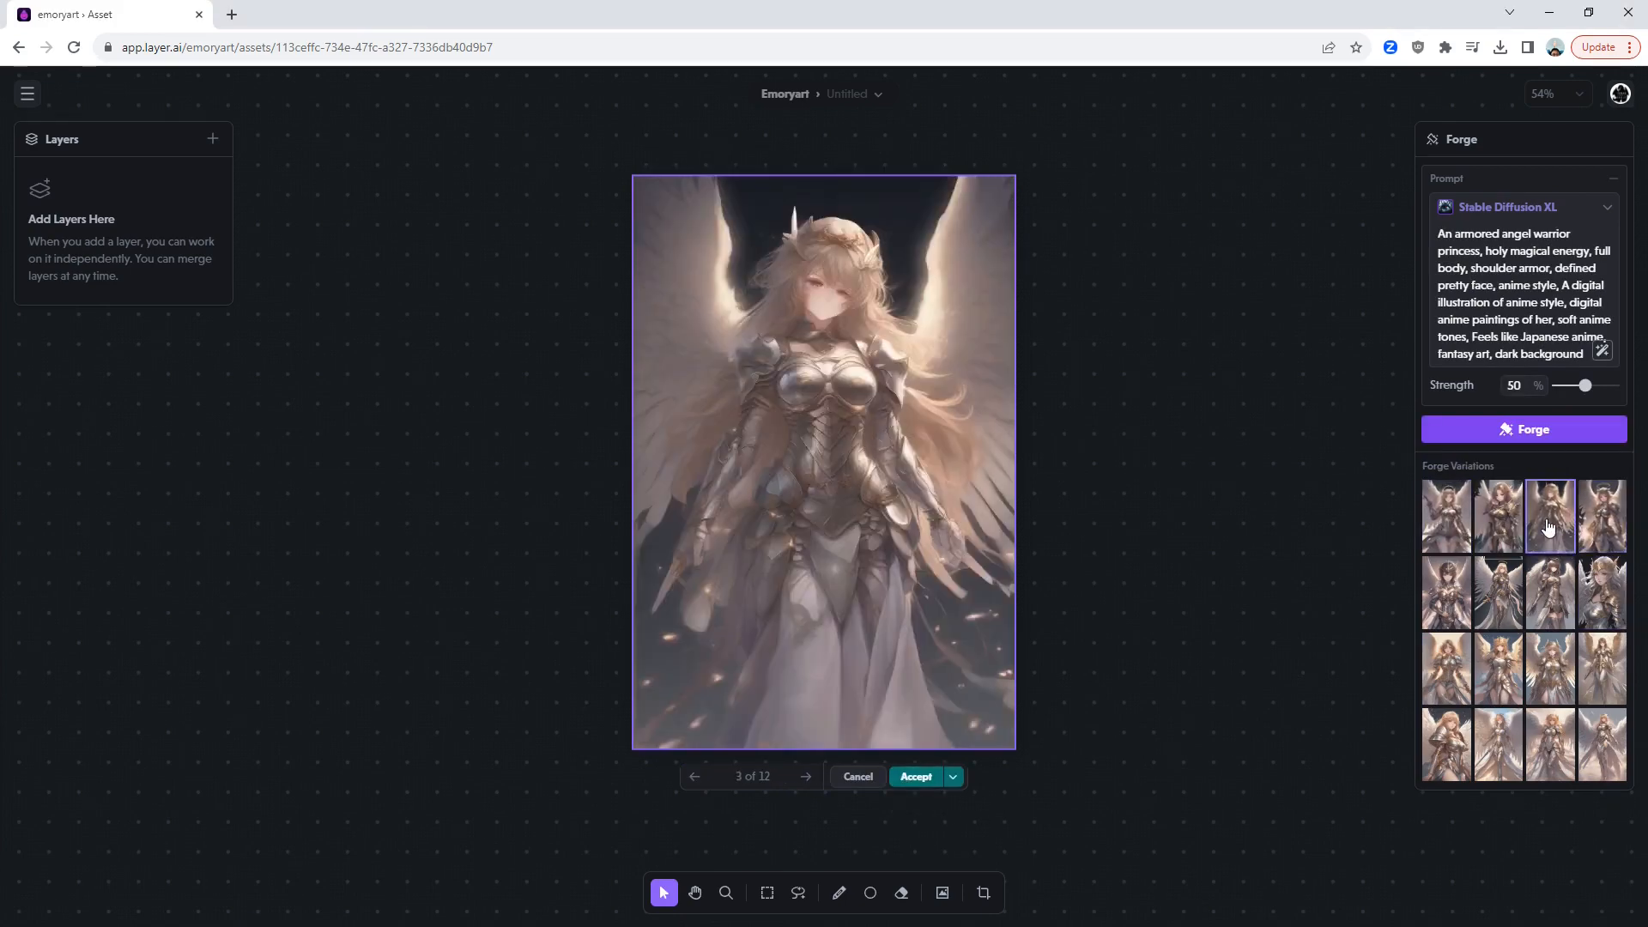
pyautogui.click(1461, 534)
pyautogui.click(1507, 532)
pyautogui.click(1599, 532)
# Compare some older variations and accept the first image of the oldest row, the blonde angel with large shoulder armor, onto the canvas.
pyautogui.click(1554, 605)
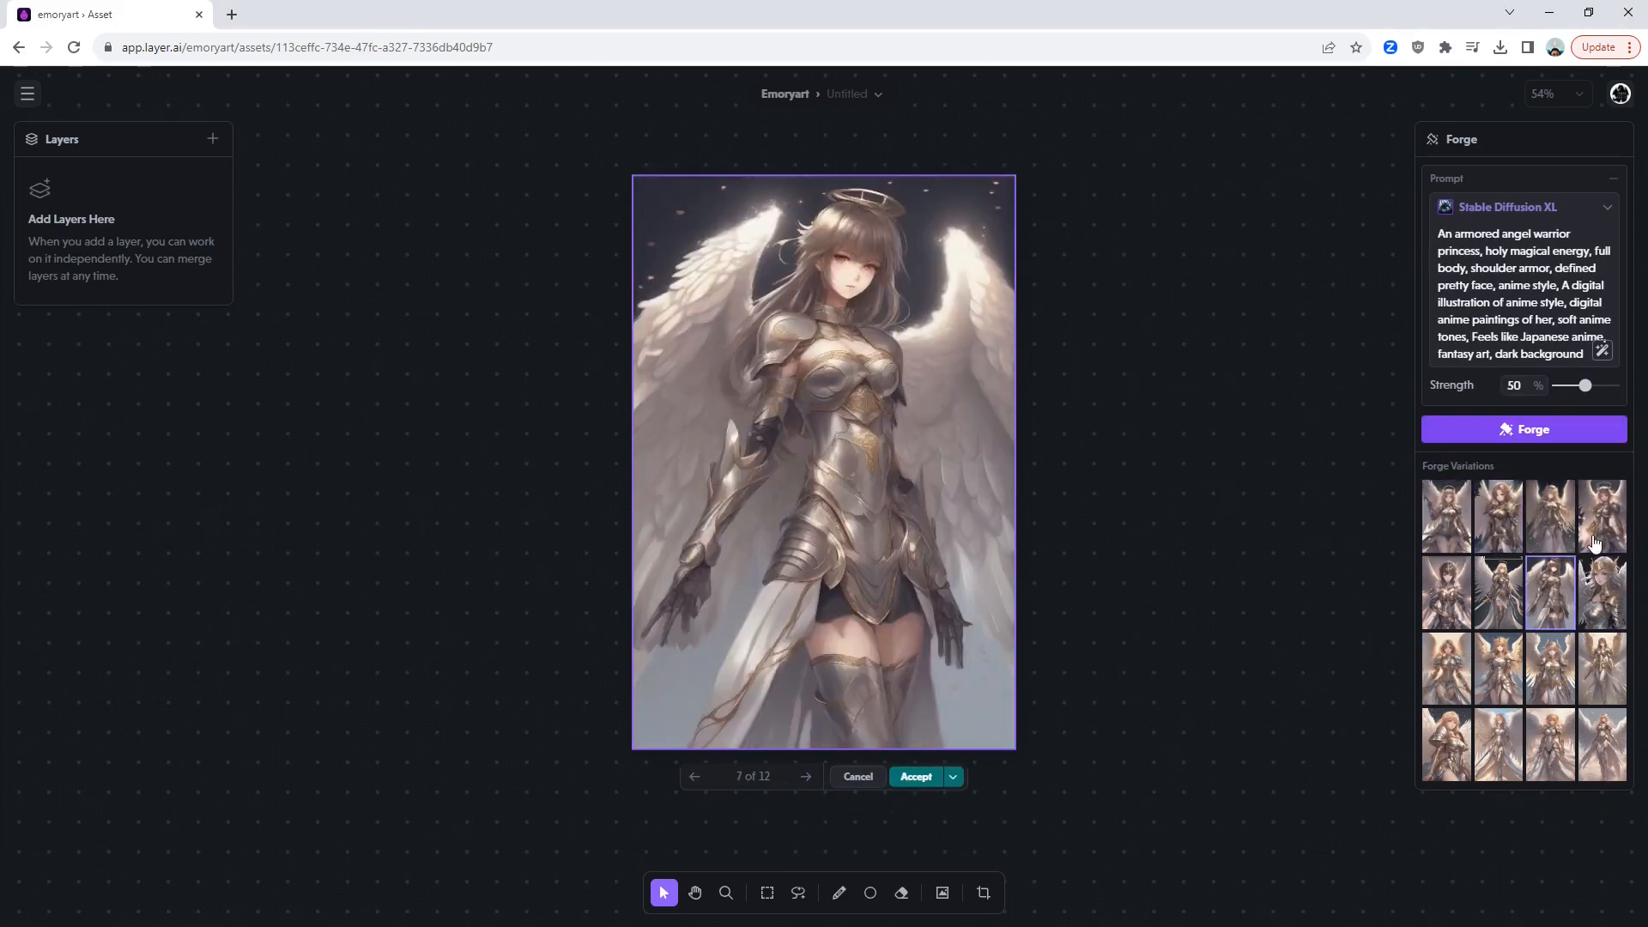
pyautogui.click(1594, 542)
pyautogui.click(1497, 743)
pyautogui.click(1443, 755)
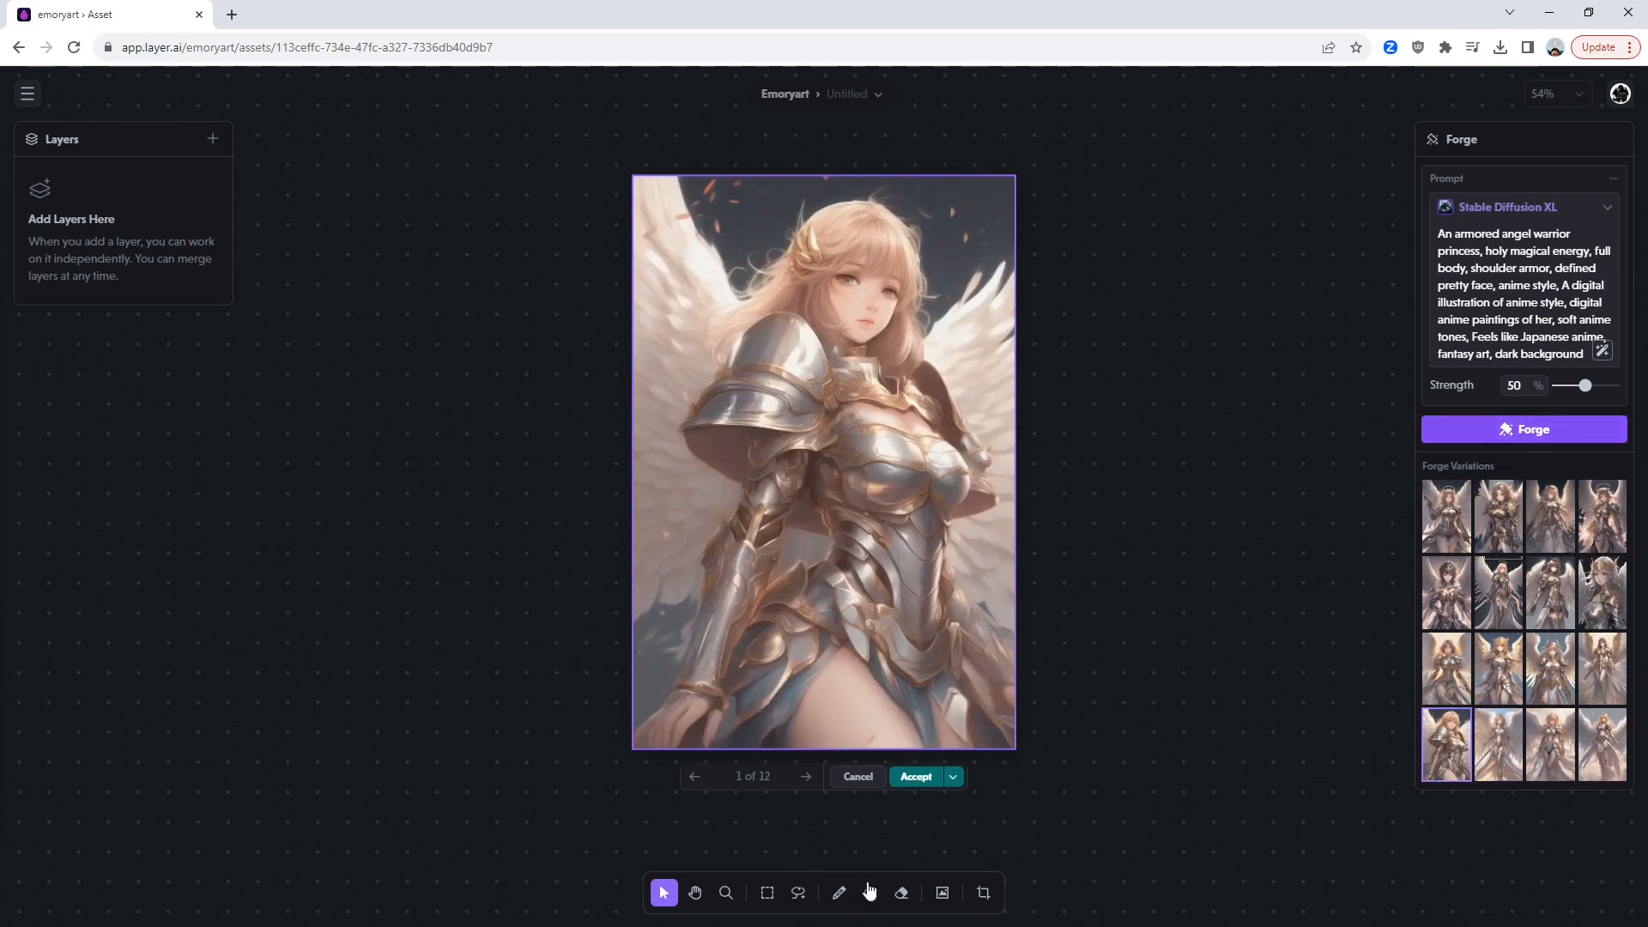
pyautogui.click(918, 776)
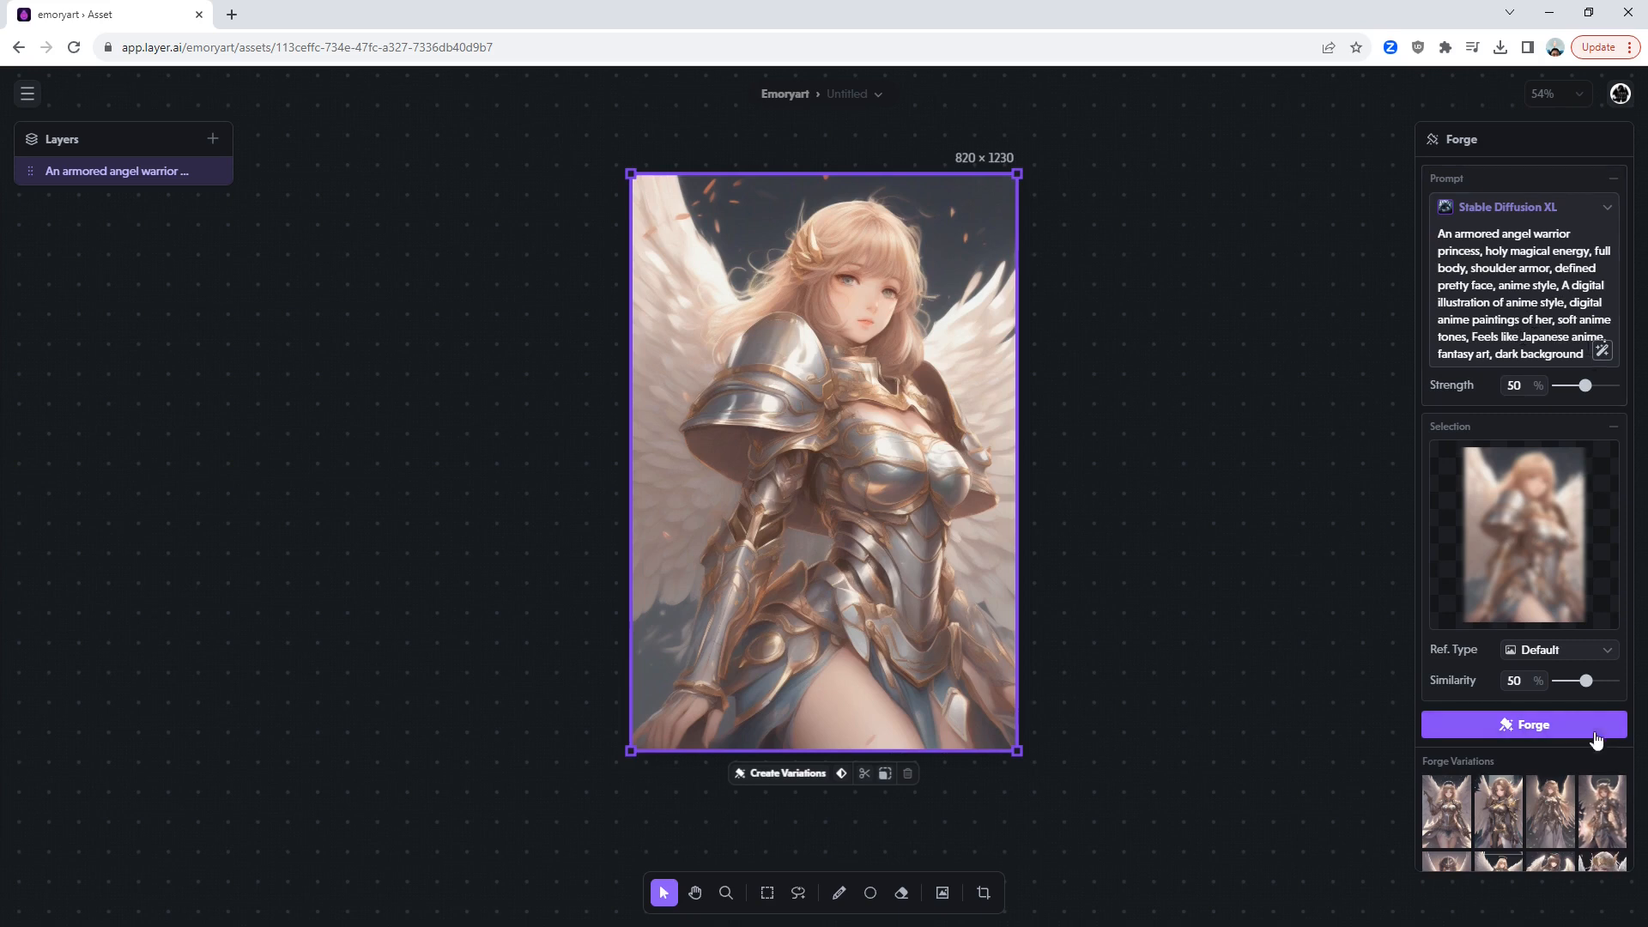
# Forge variations of the accepted angel image using it as the reference, and compare the results.
pyautogui.click(1542, 726)
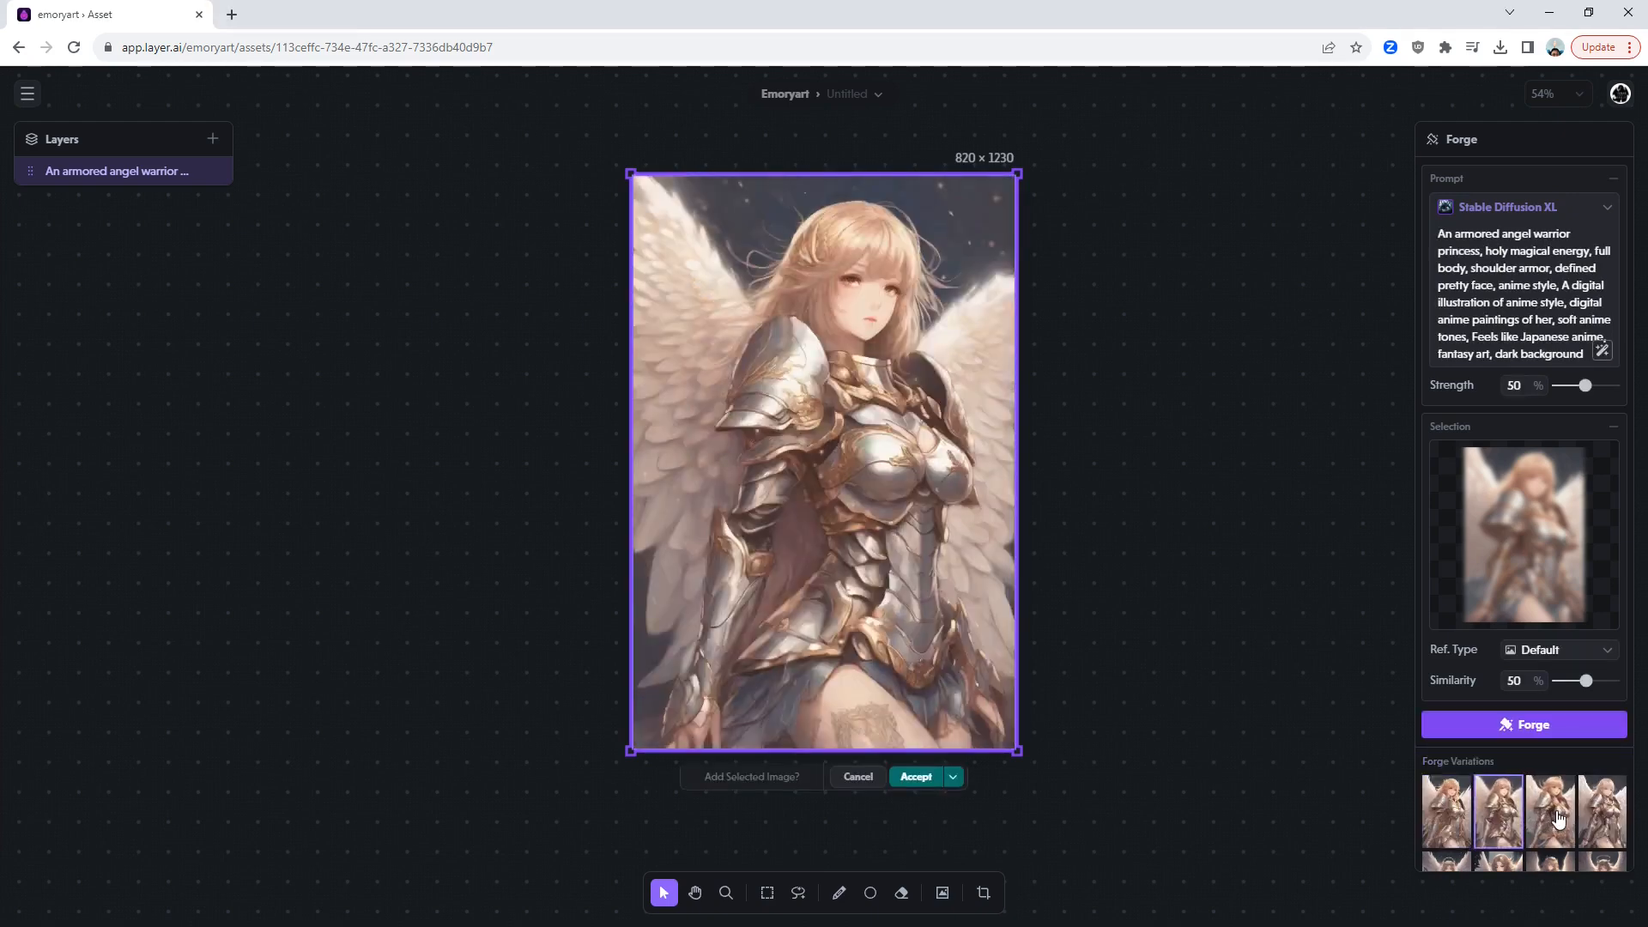
pyautogui.click(1559, 818)
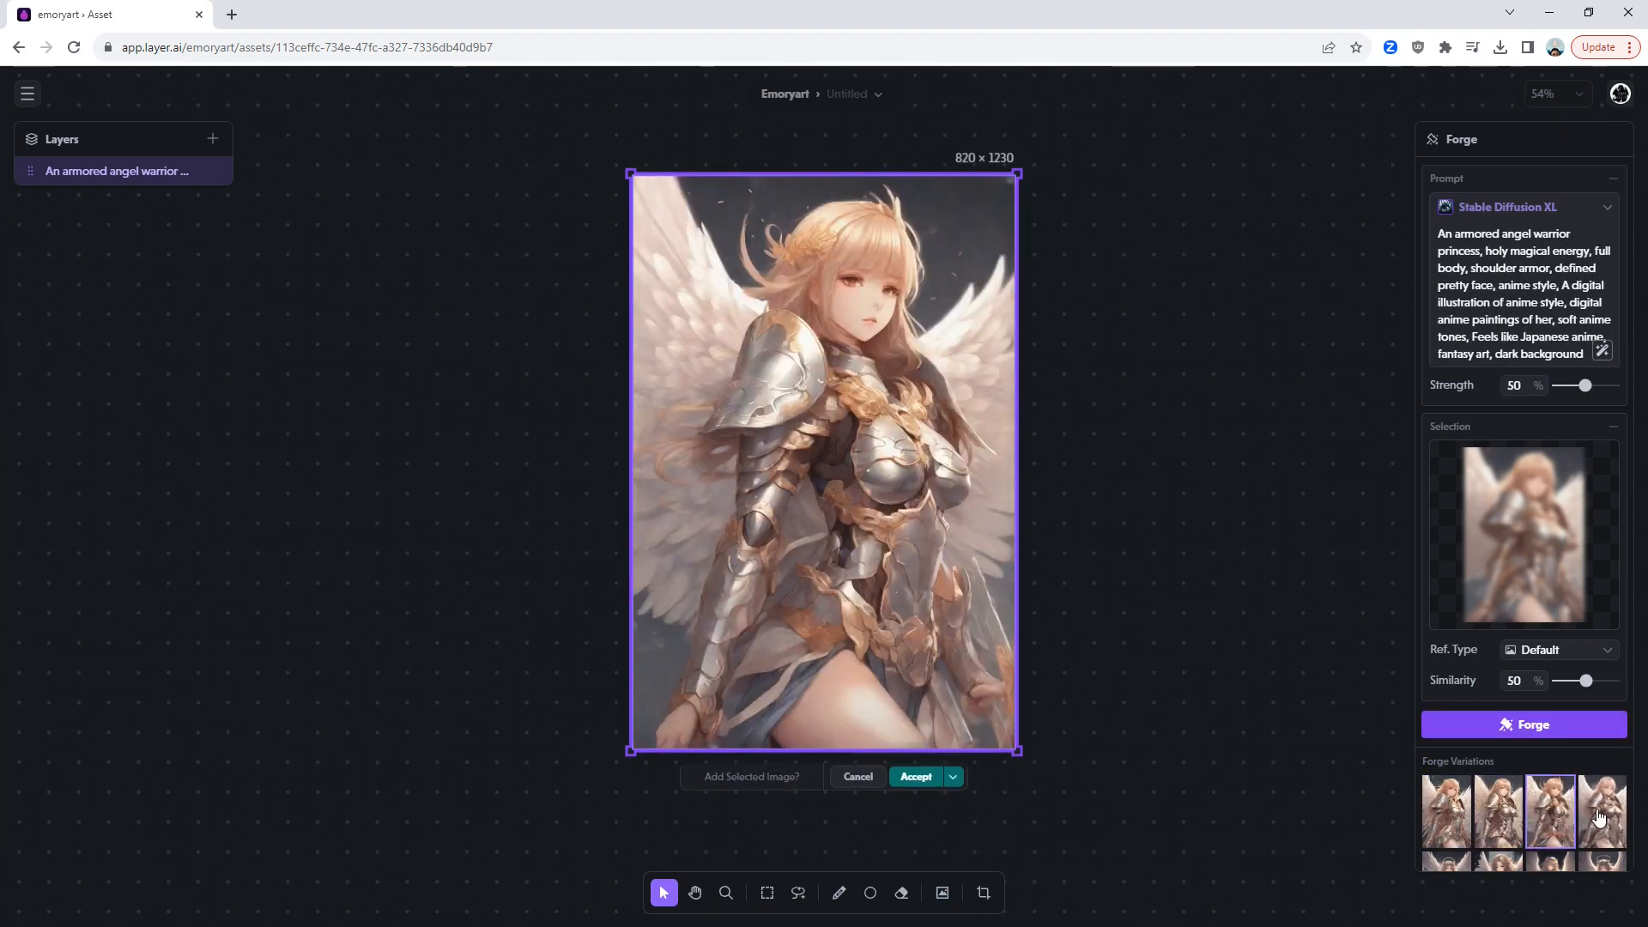
pyautogui.click(1600, 820)
pyautogui.click(1446, 811)
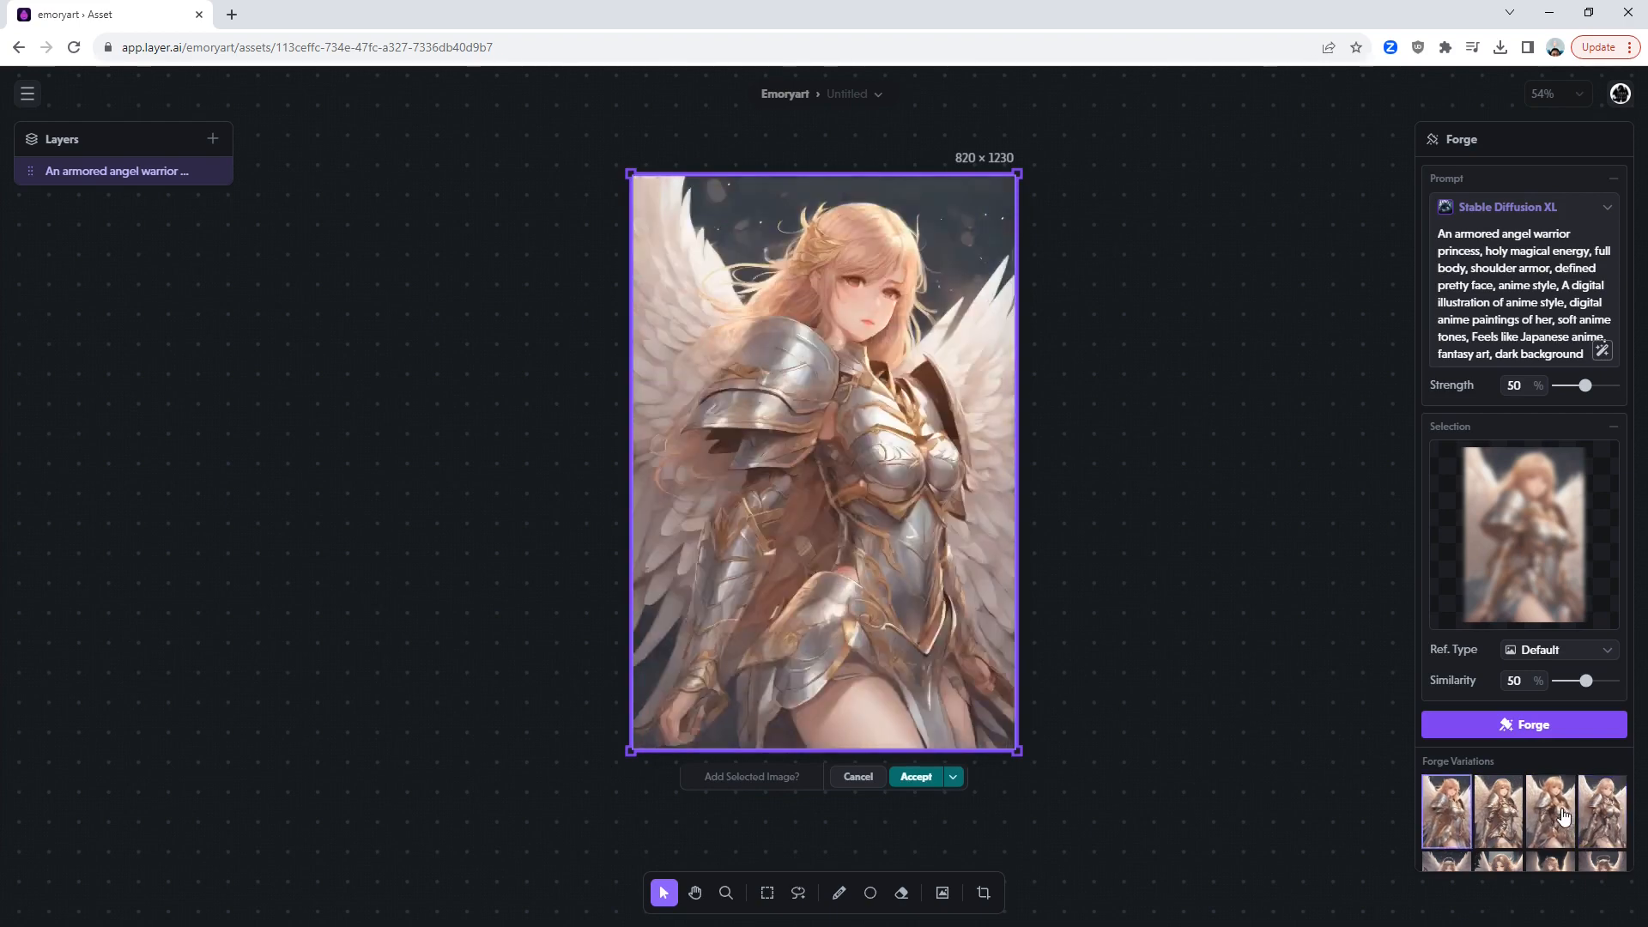
pyautogui.click(1564, 816)
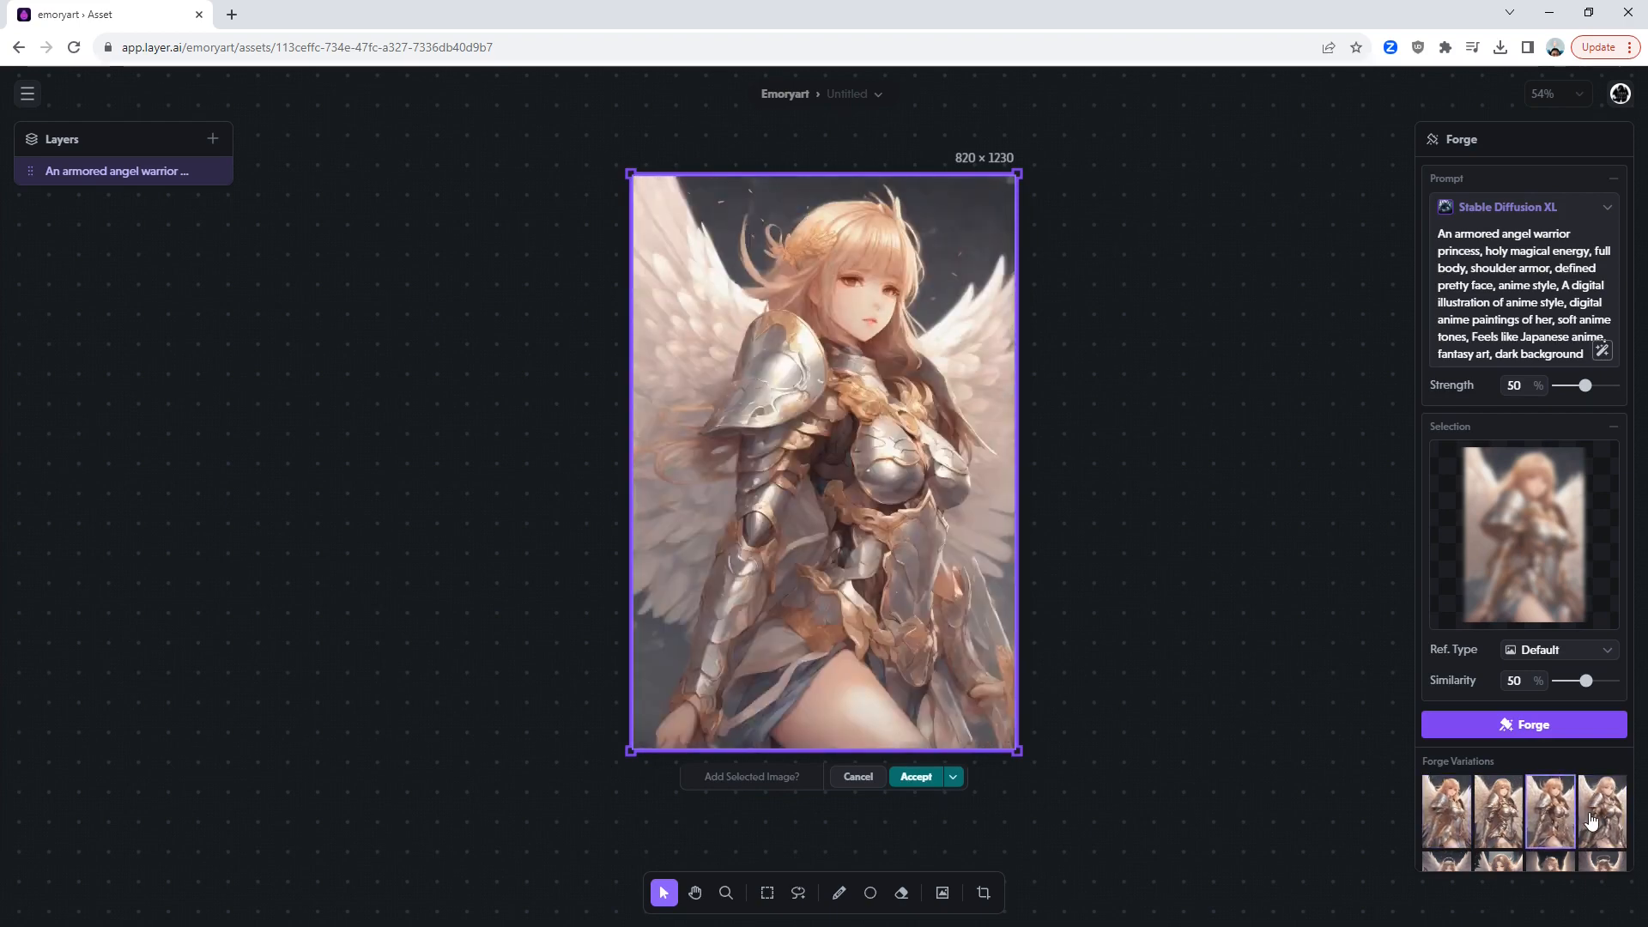
pyautogui.click(1592, 821)
pyautogui.click(1555, 819)
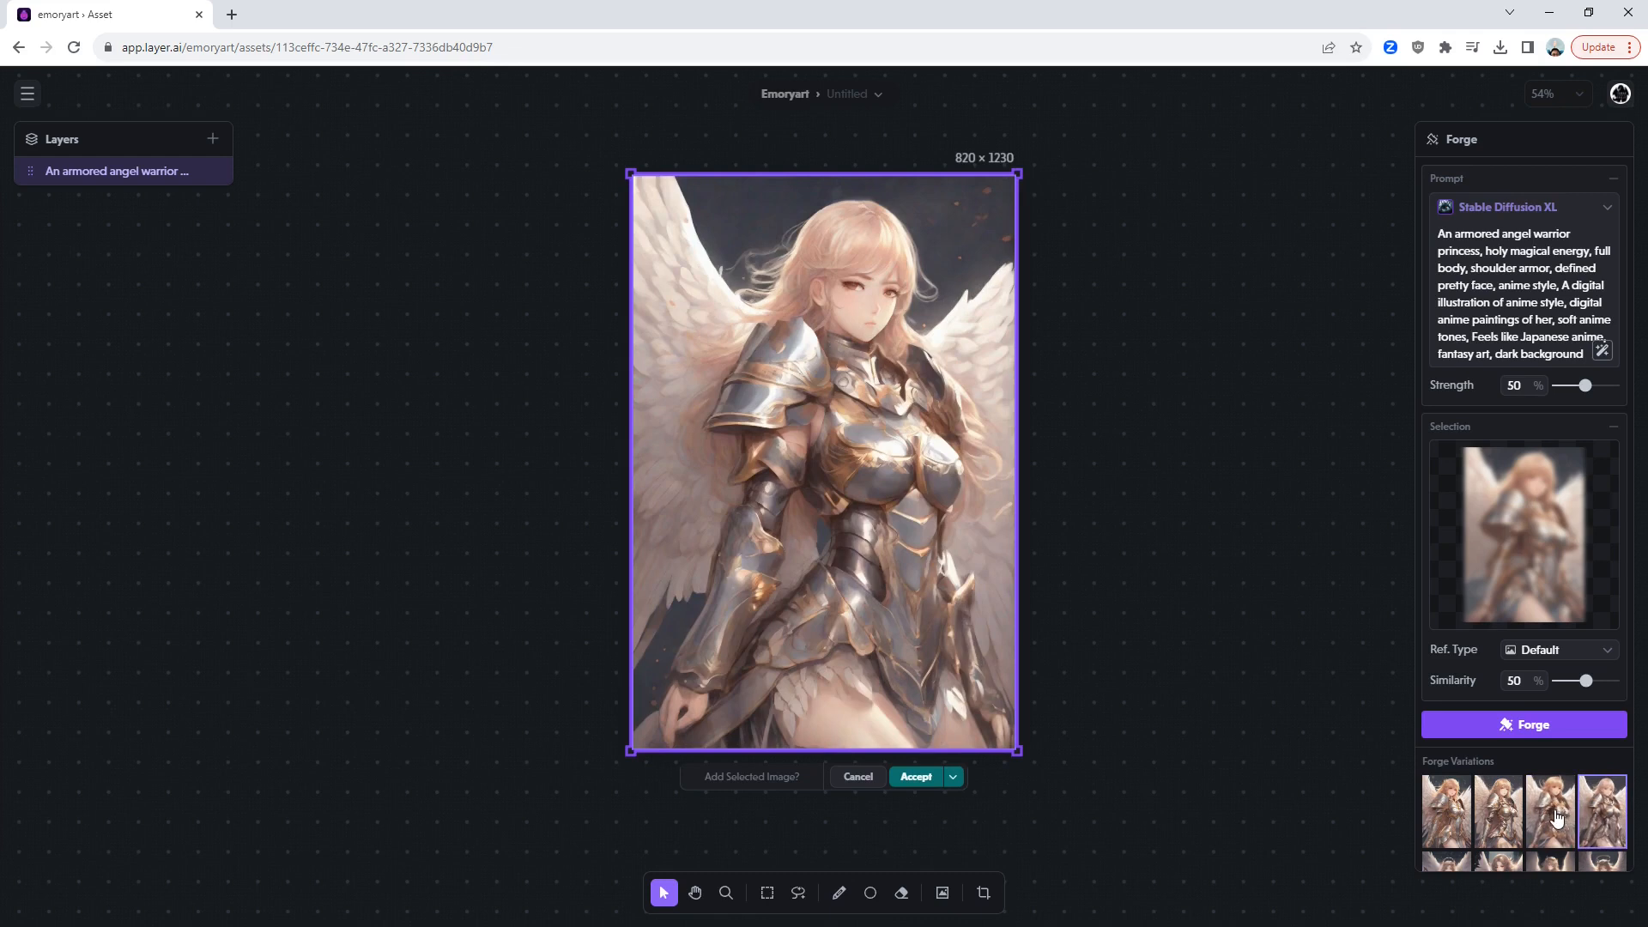
# Forge a second set of variations from the same reference image and preview its images.
pyautogui.click(1512, 725)
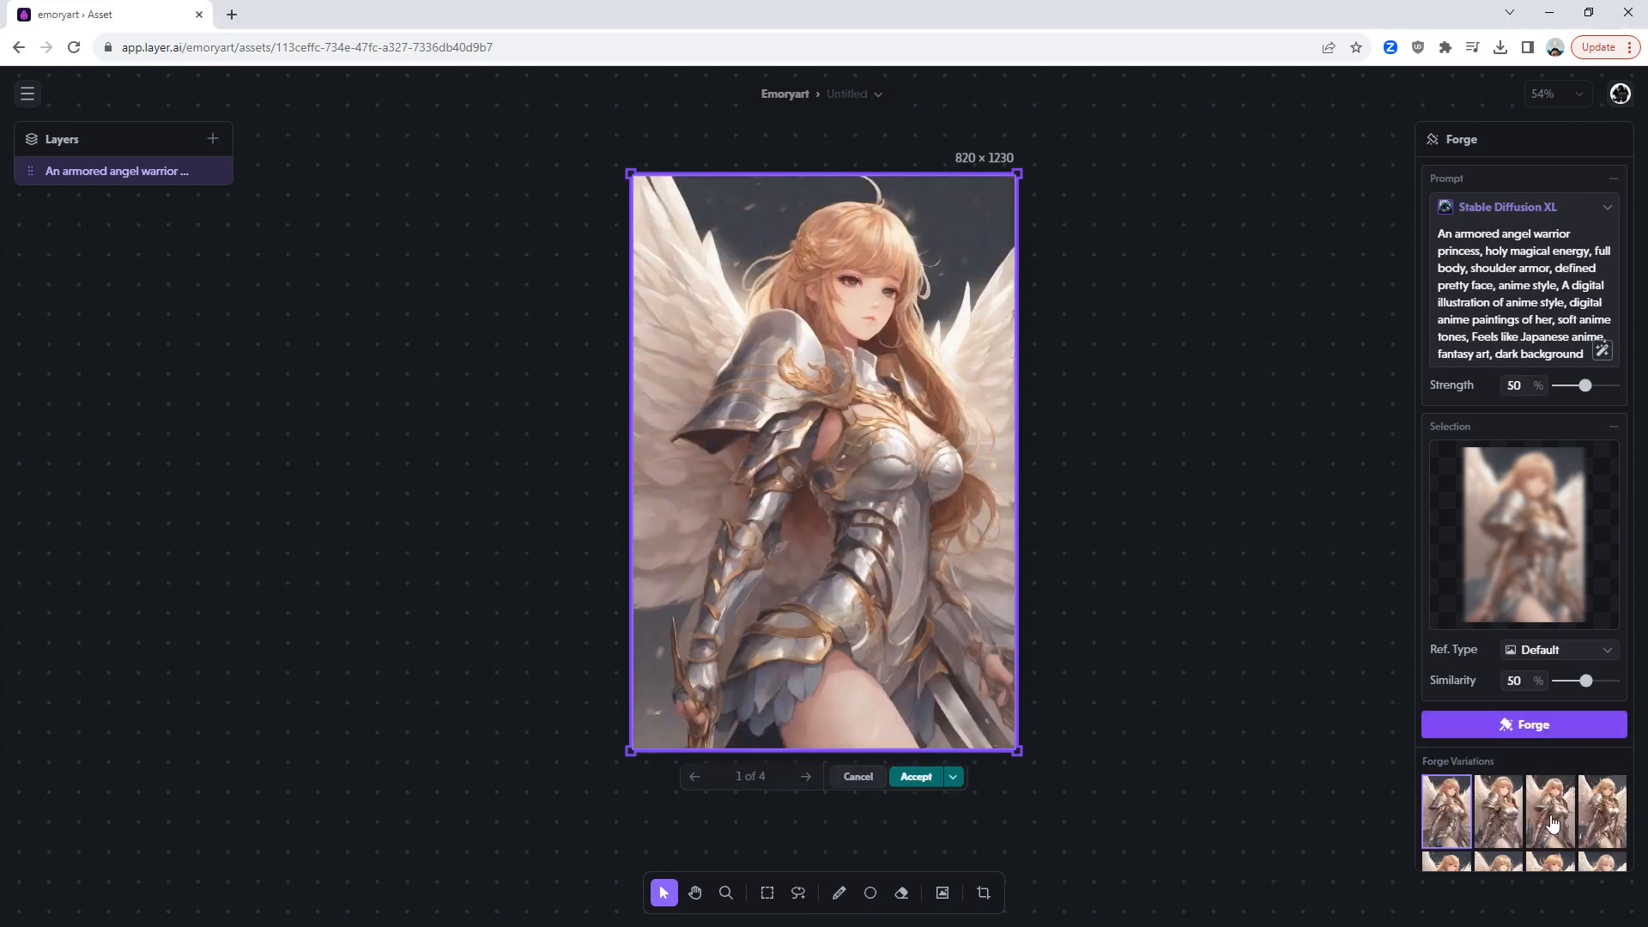
pyautogui.press('Right')
pyautogui.click(1560, 822)
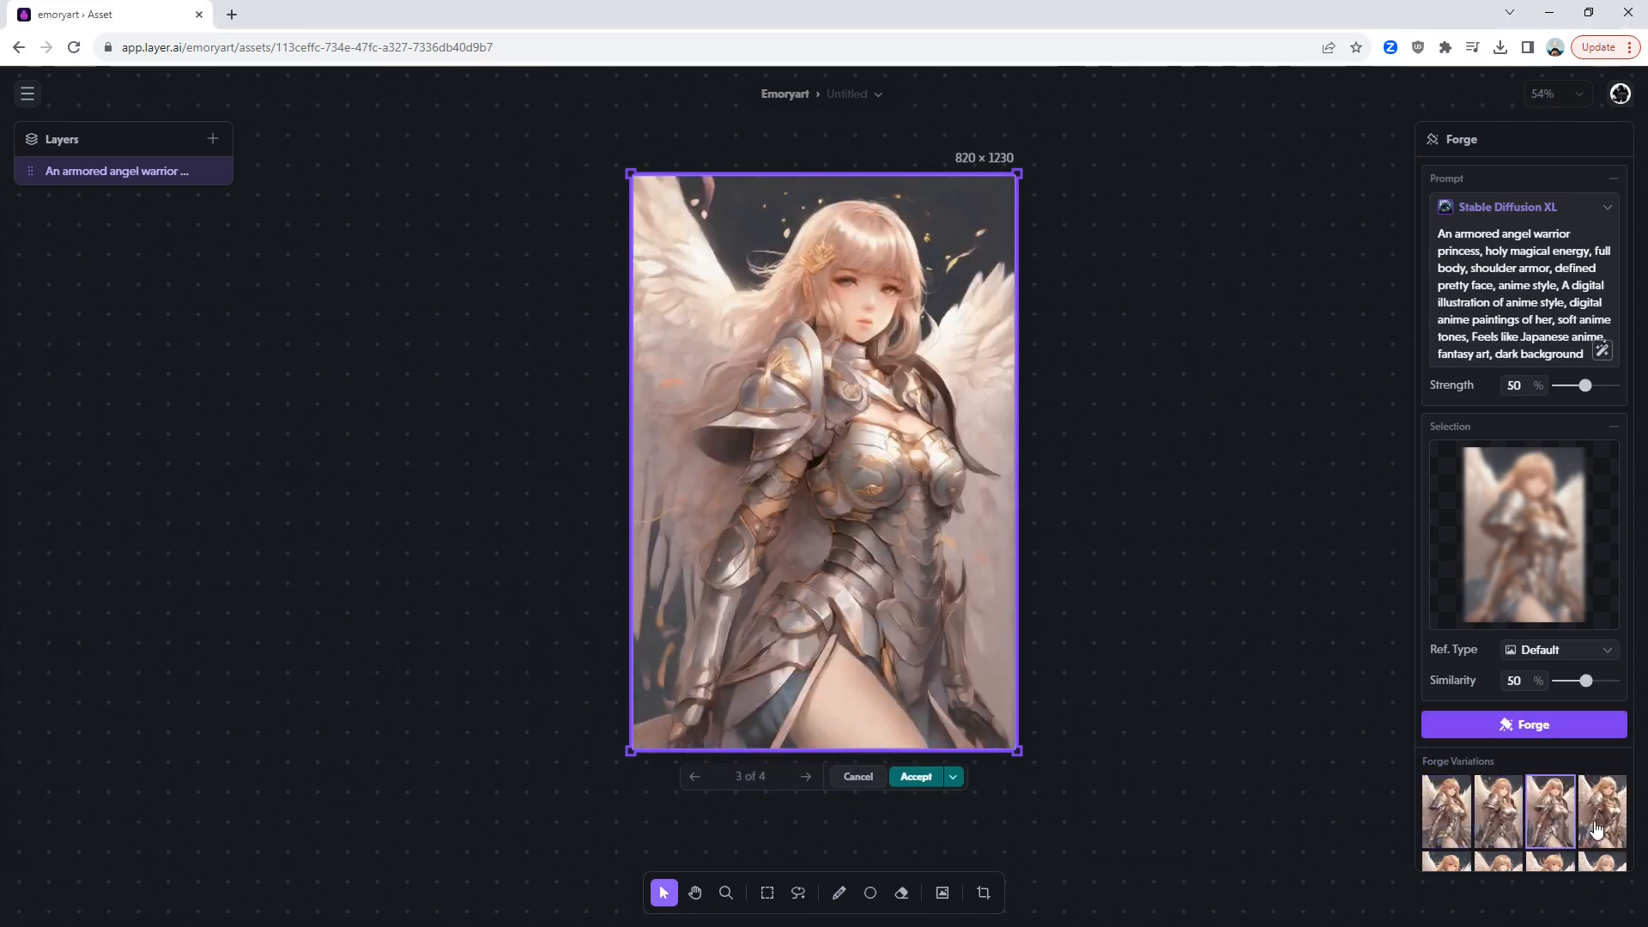
pyautogui.click(1596, 829)
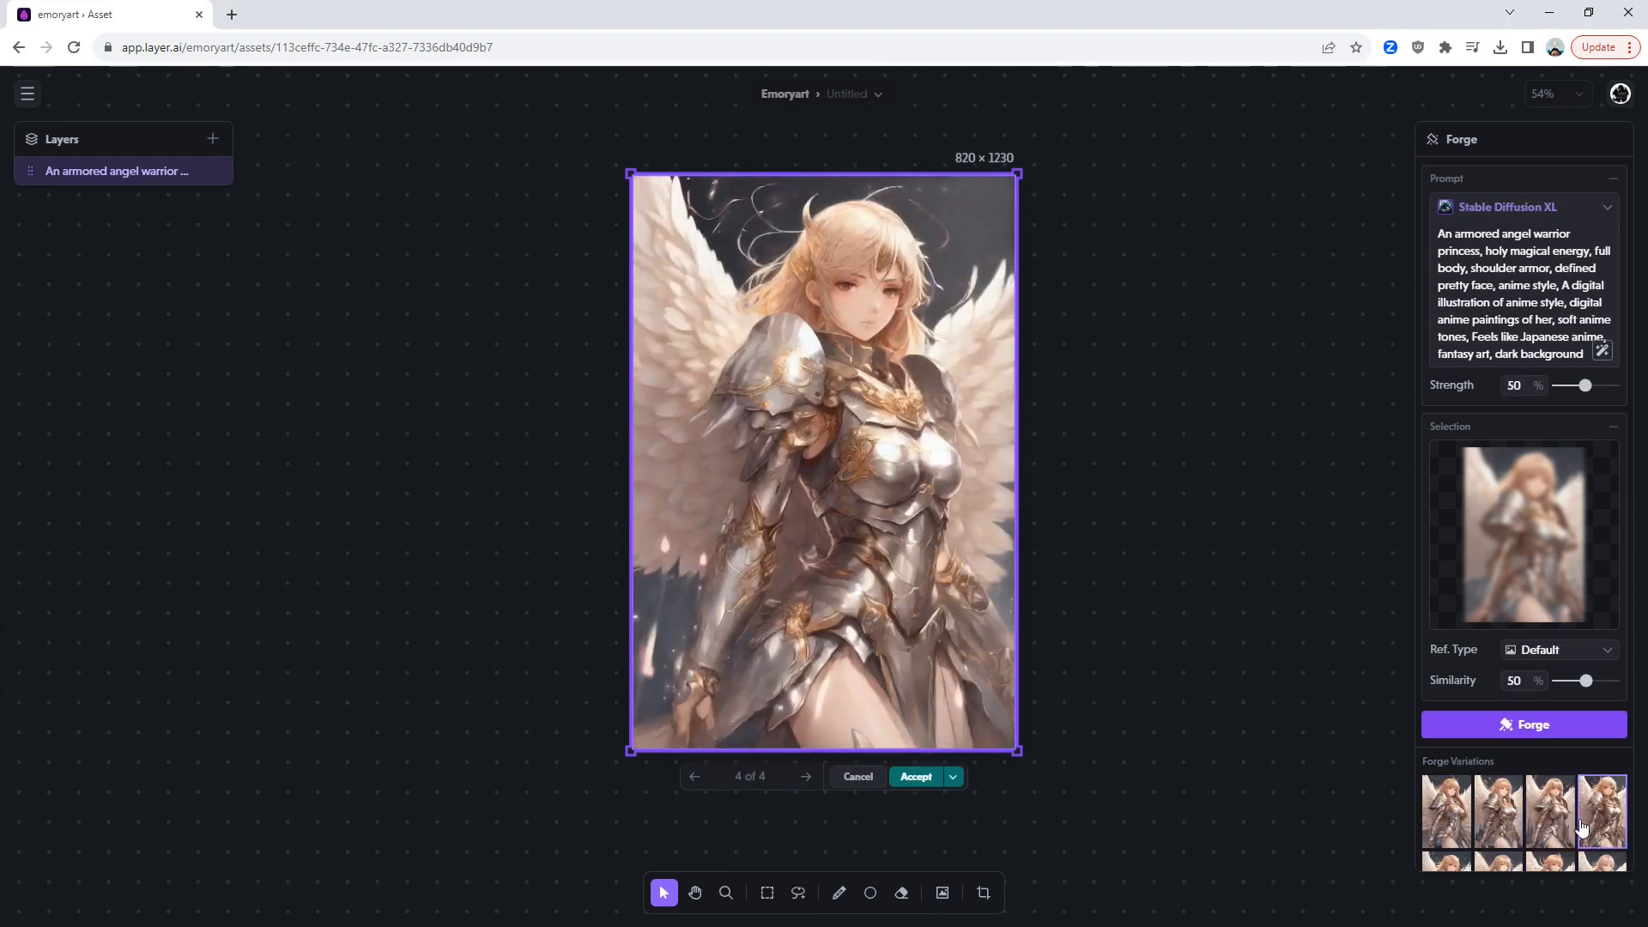
pyautogui.click(1556, 821)
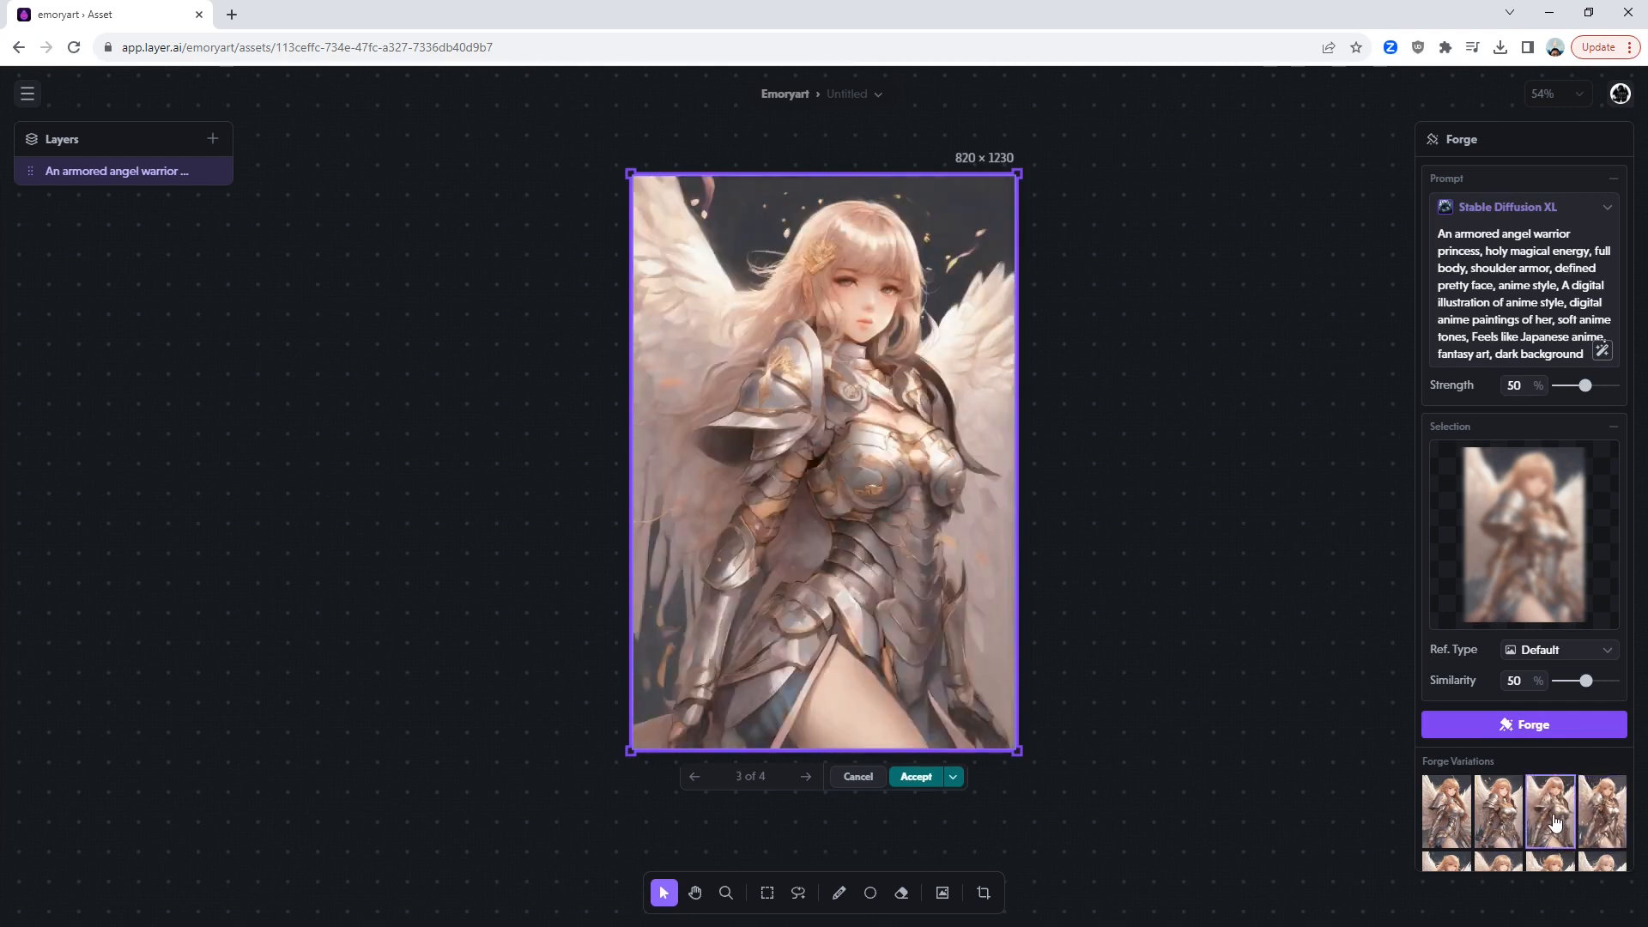
# Compare the images of the newest variation row with those of the row forged before it.
pyautogui.click(1467, 816)
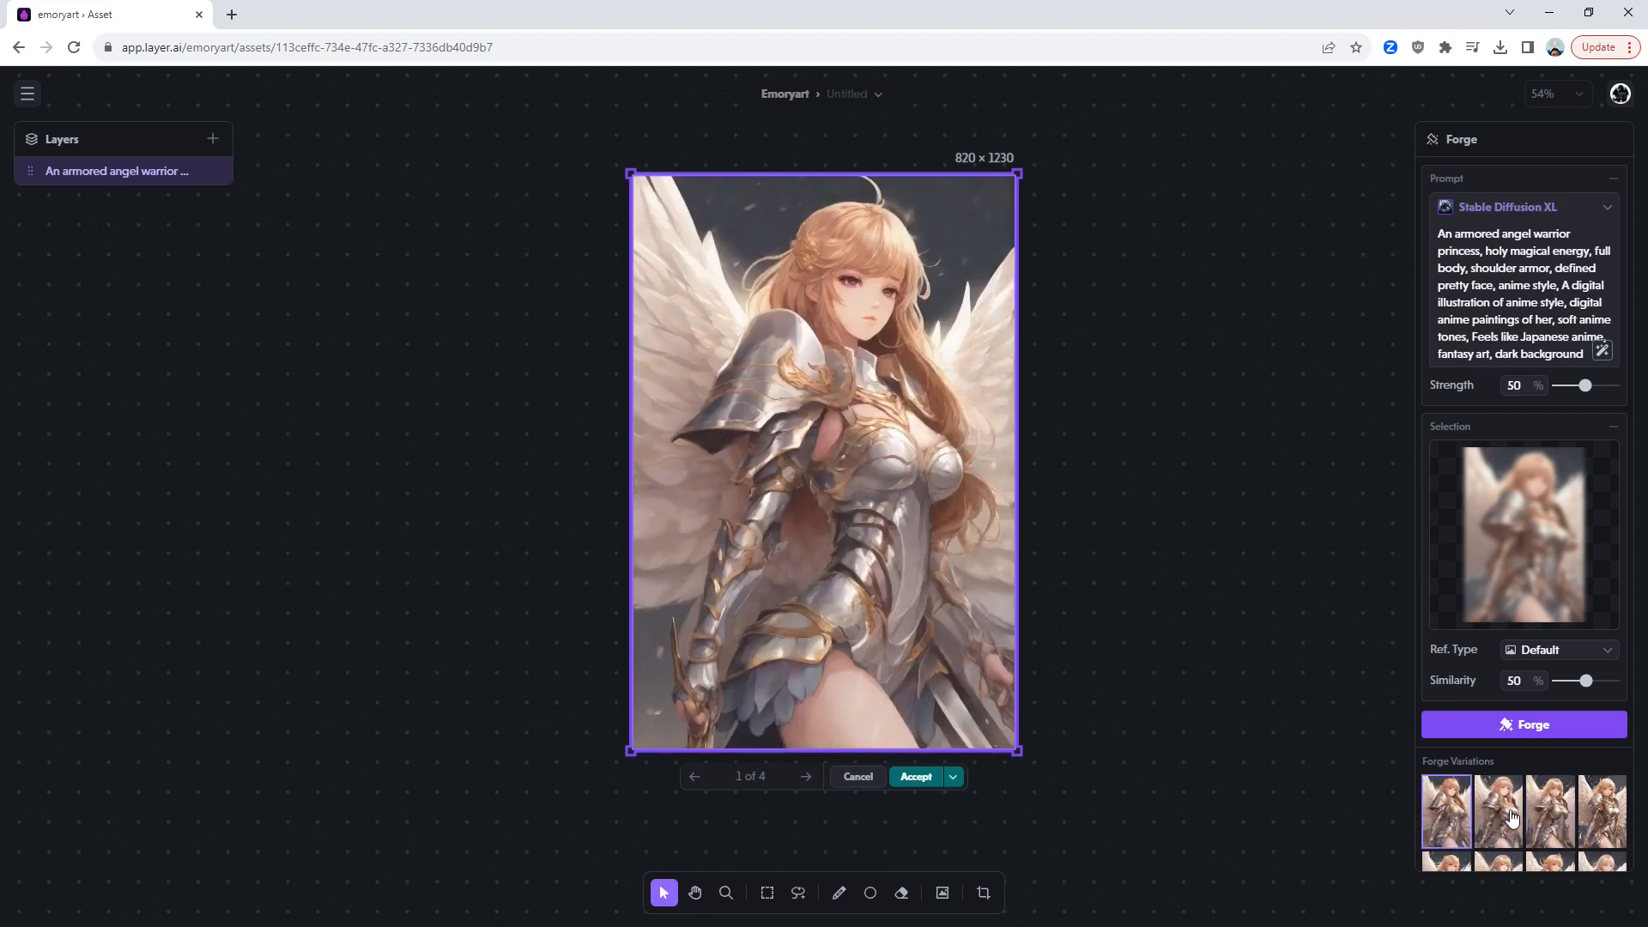
pyautogui.click(1513, 818)
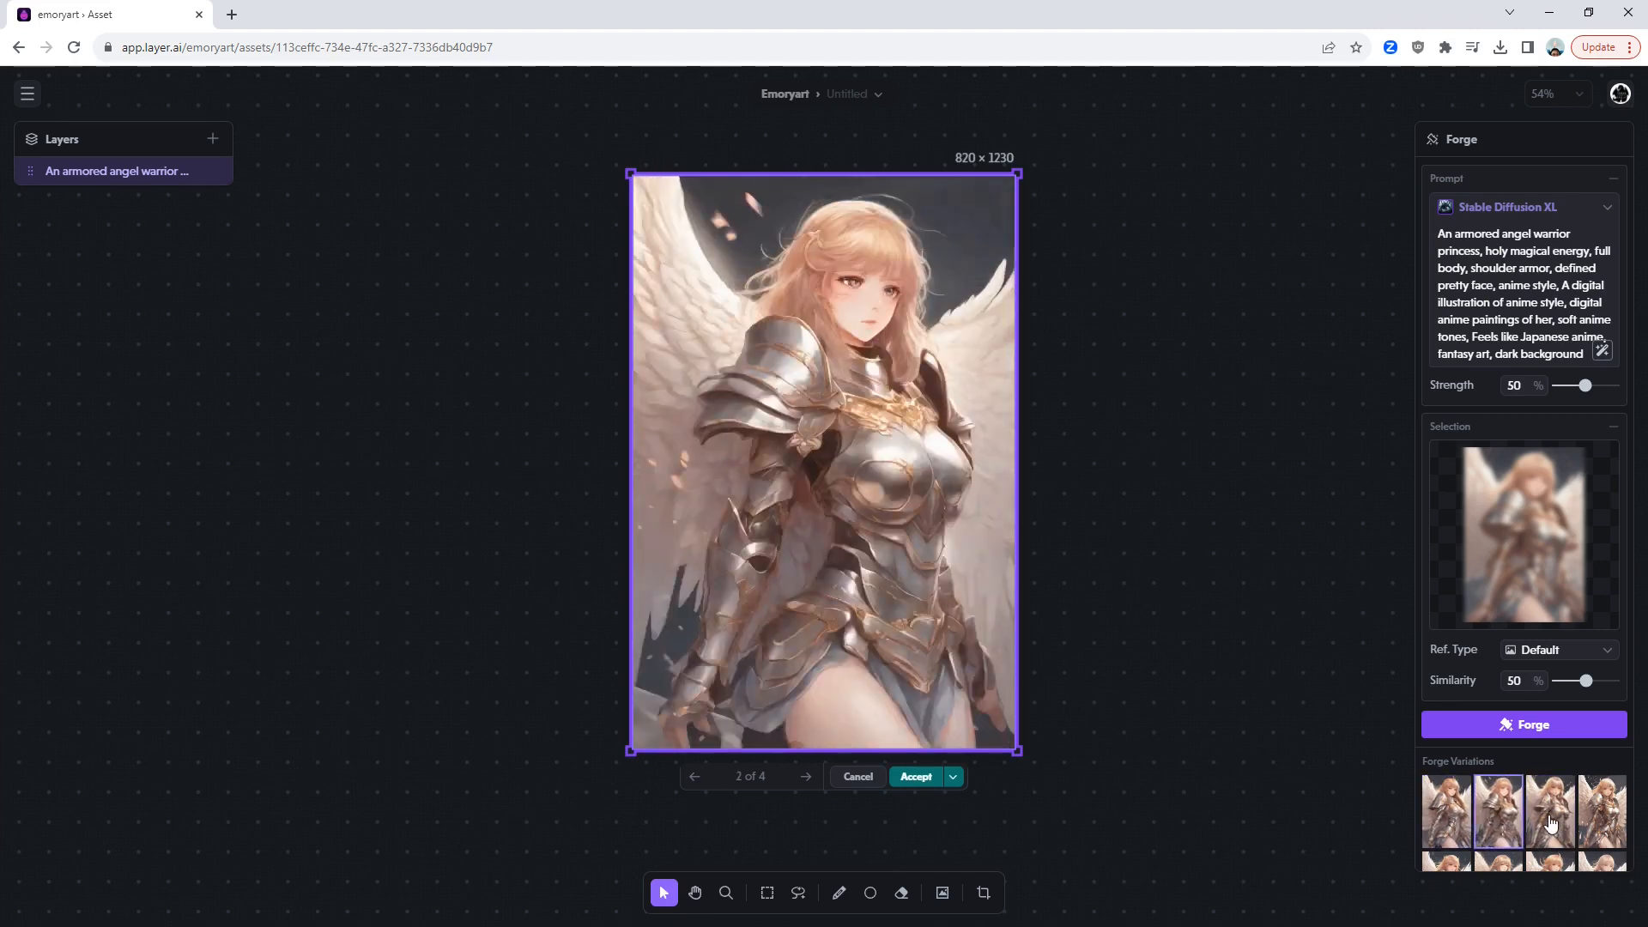
pyautogui.click(1549, 817)
pyautogui.scroll(-2, 1549, 817)
pyautogui.click(1447, 727)
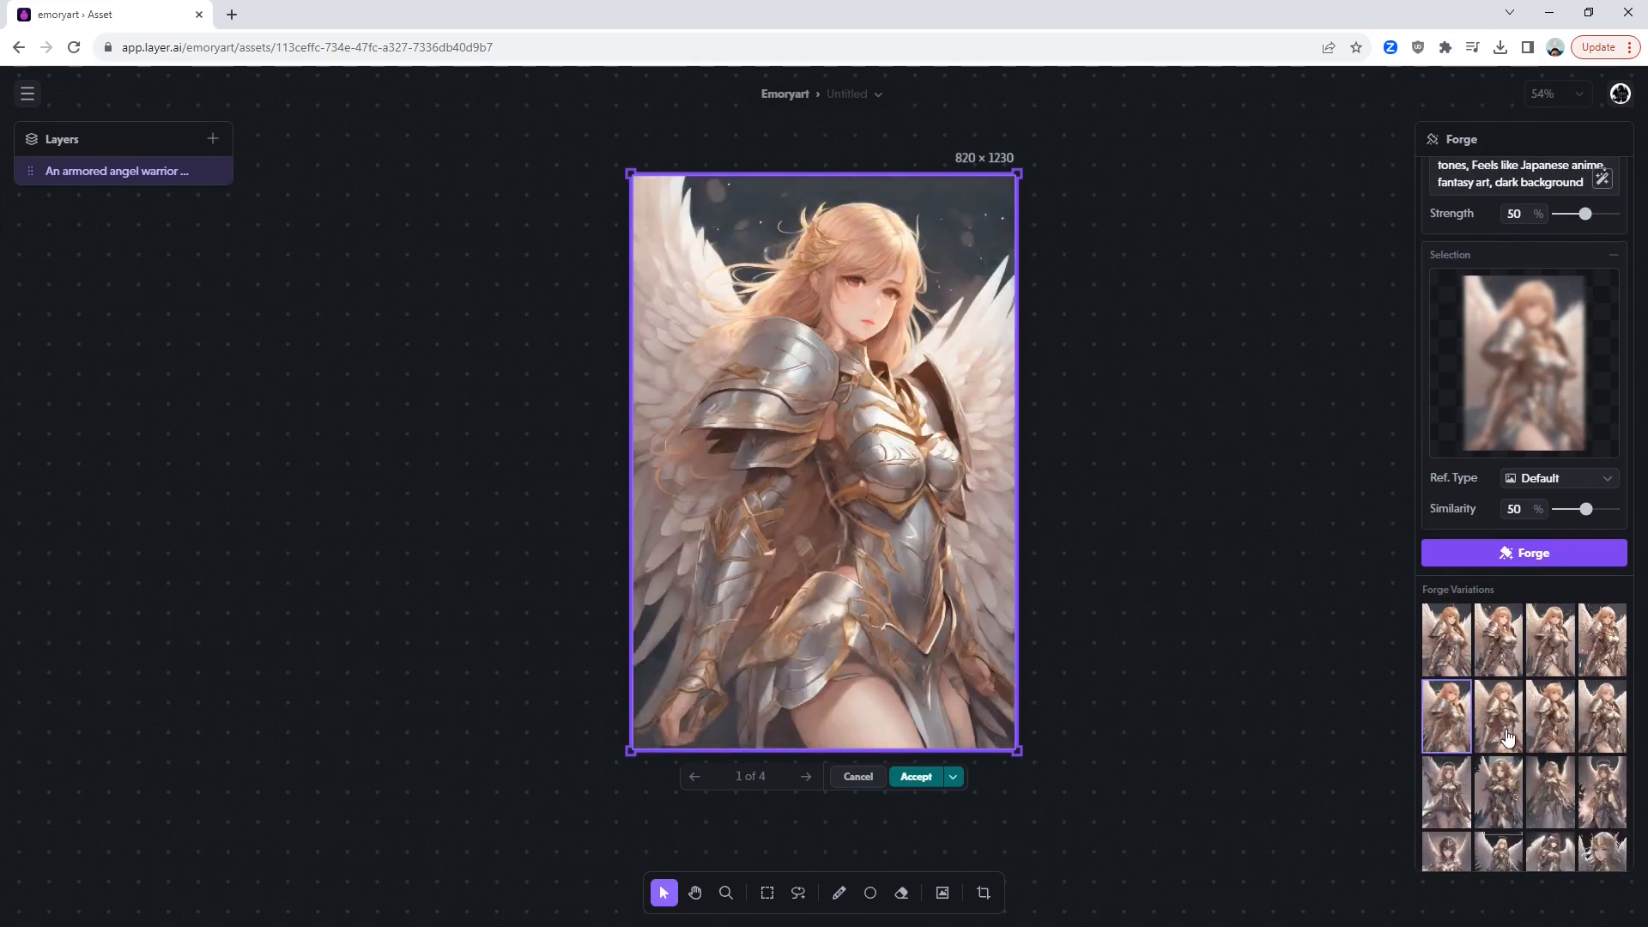
pyautogui.click(1516, 736)
pyautogui.click(1559, 738)
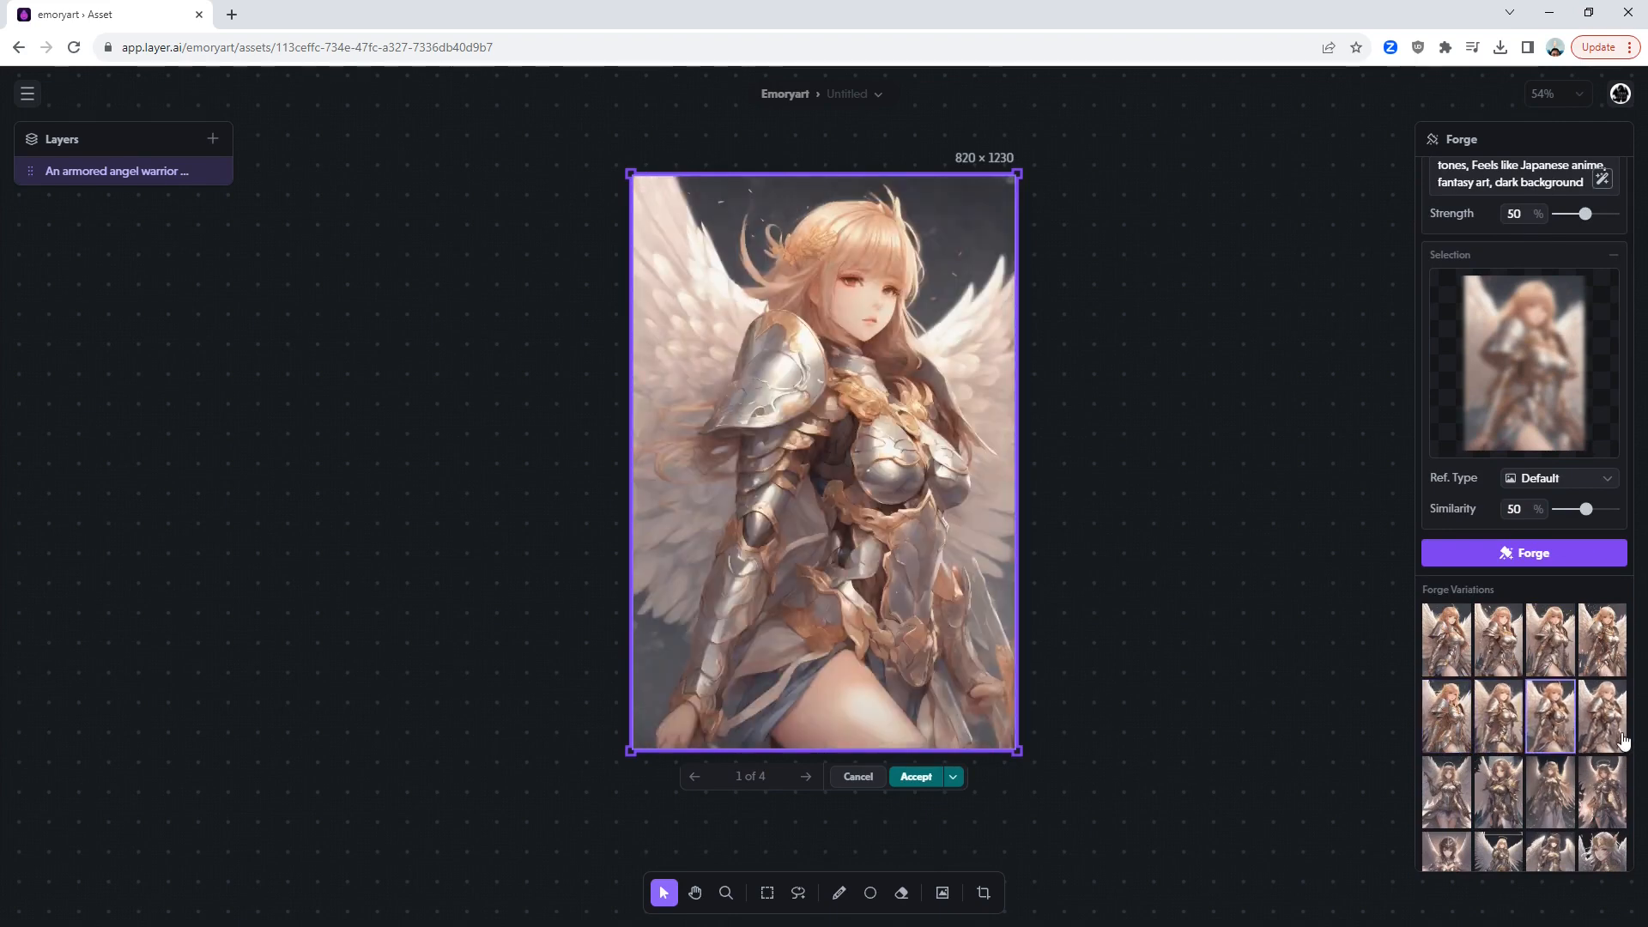
pyautogui.click(1621, 737)
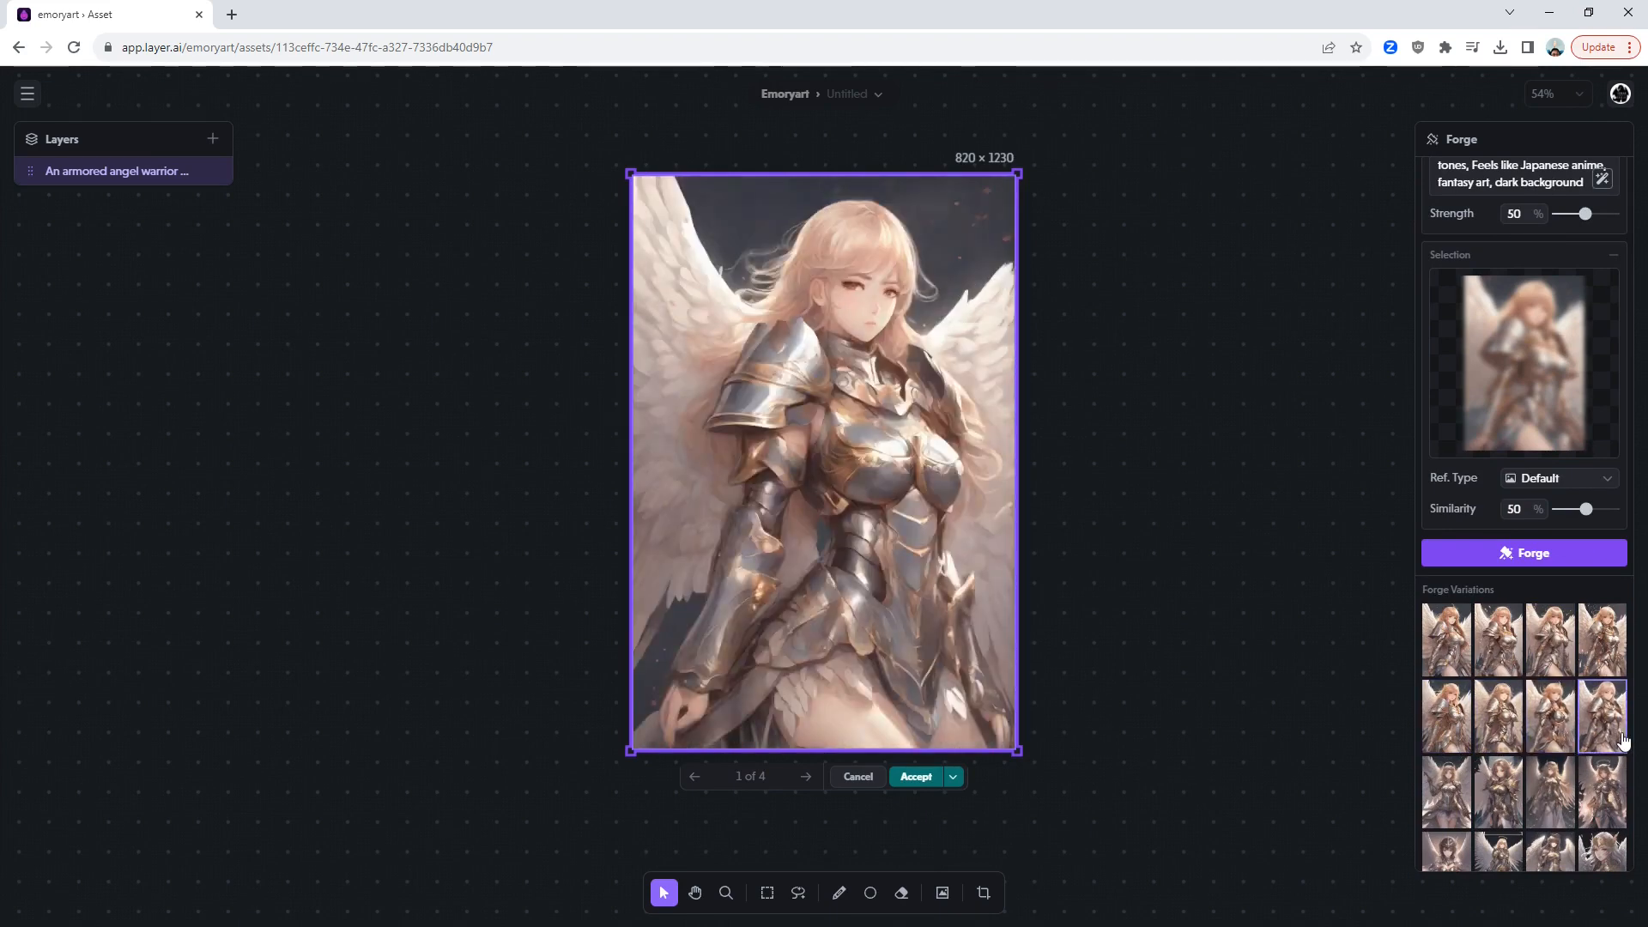
pyautogui.scroll(2, 1601, 721)
pyautogui.click(1606, 806)
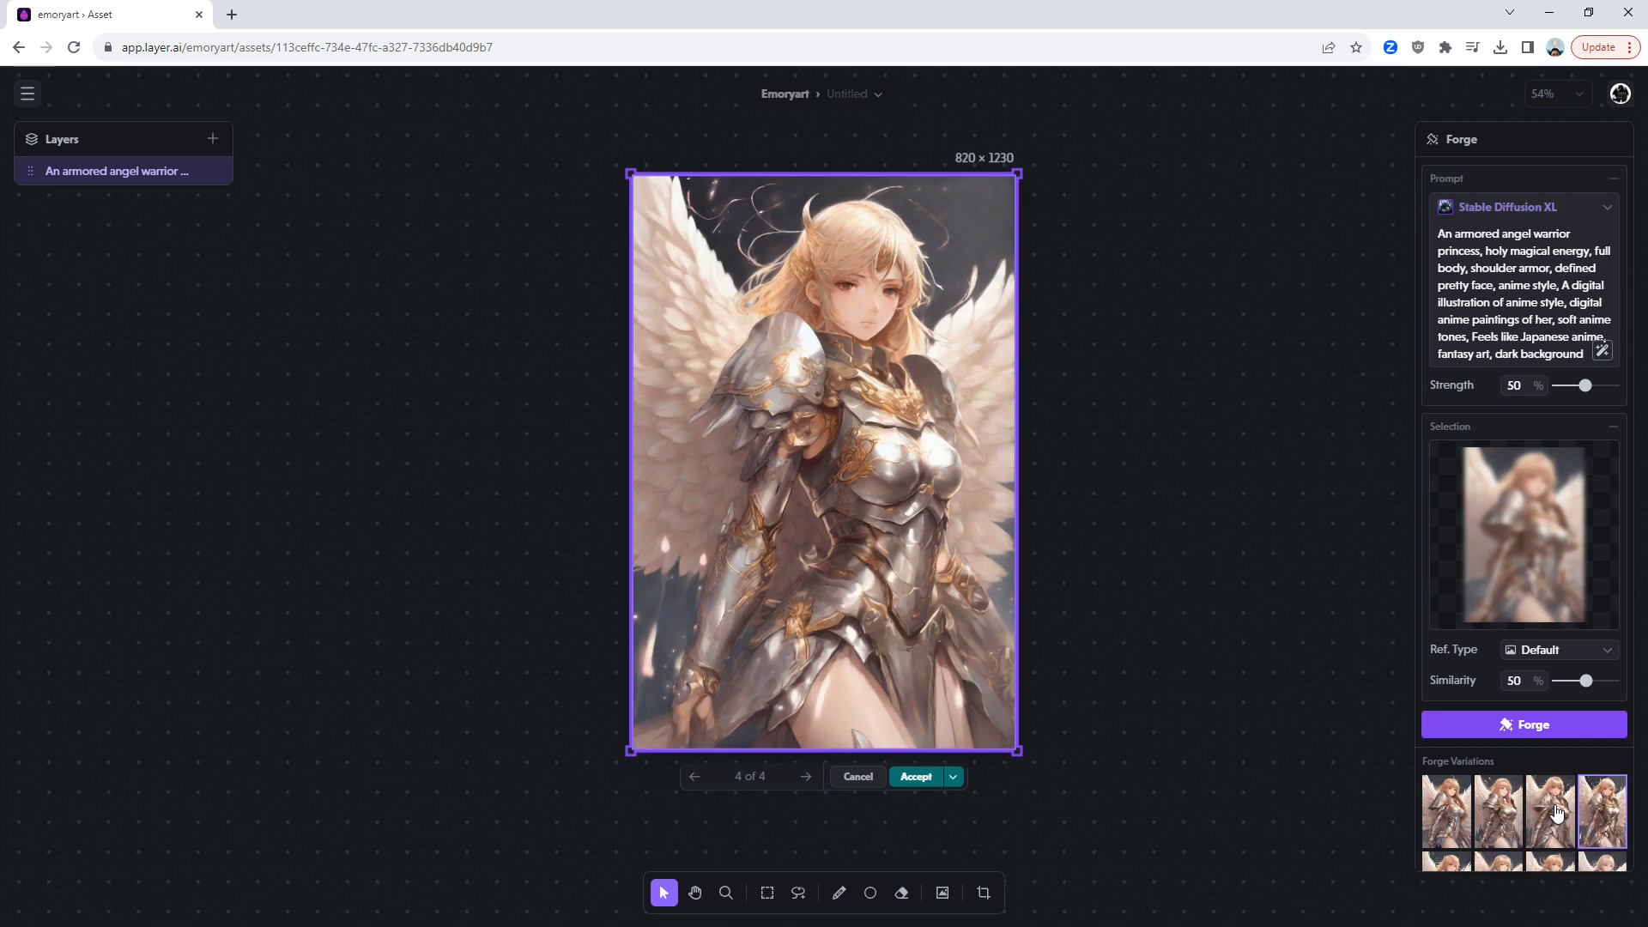
pyautogui.click(1557, 811)
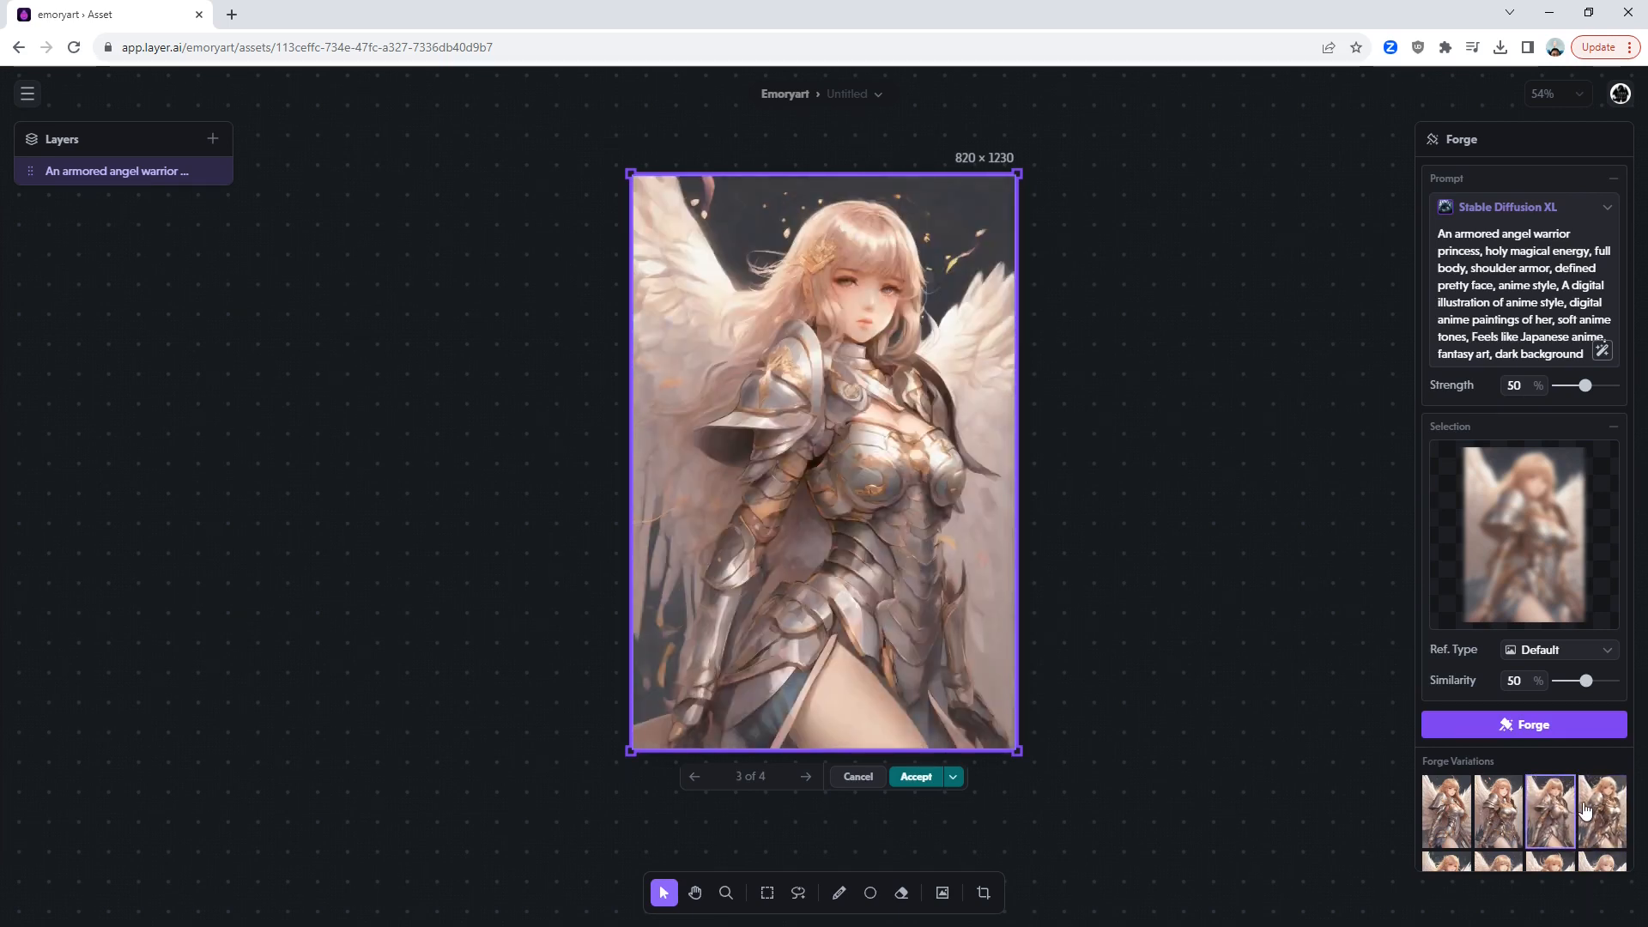
# Recheck the newest row and accept its third variation, the pink-haired angel with a gold hair ornament, into the artwork.
pyautogui.click(951, 776)
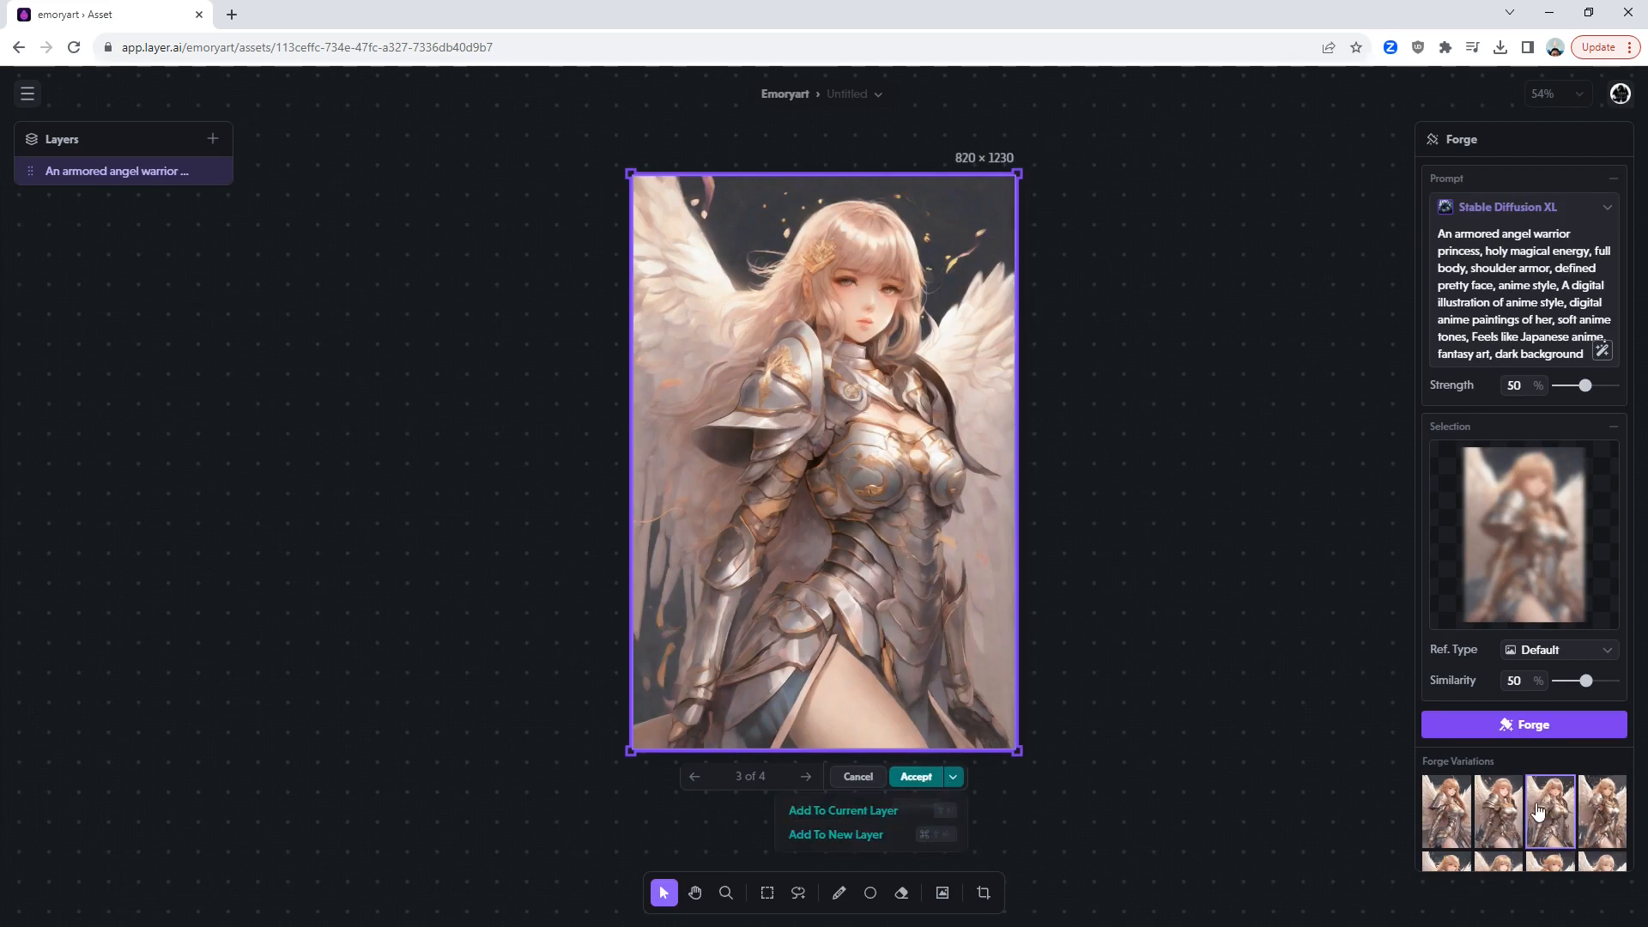
pyautogui.click(1498, 811)
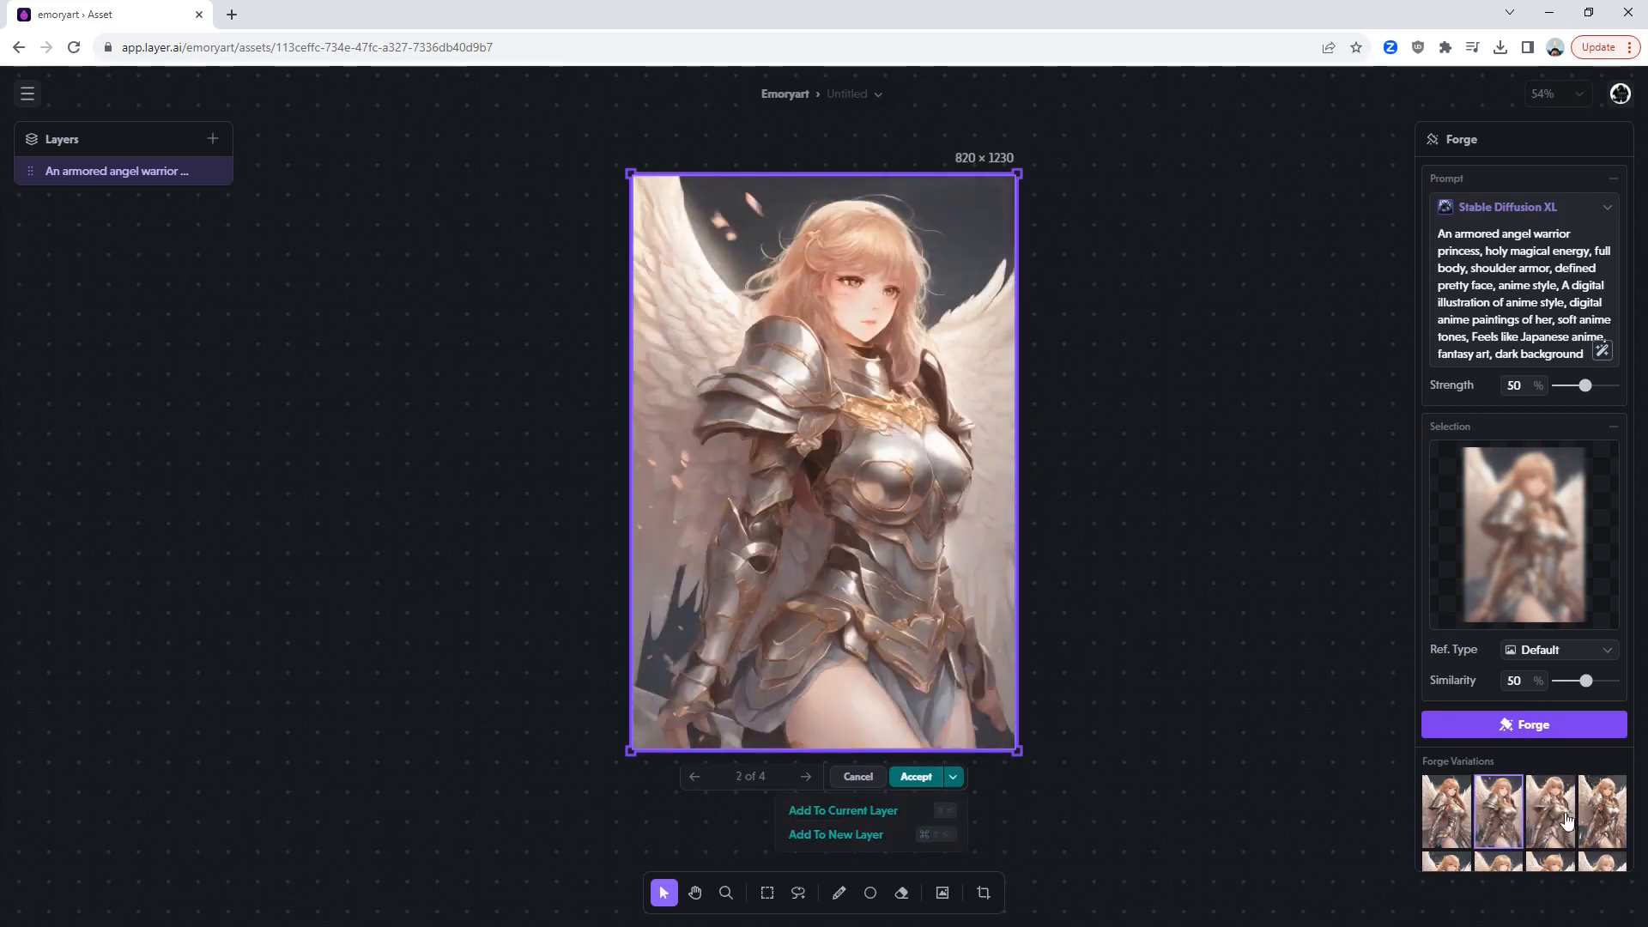
pyautogui.click(1443, 820)
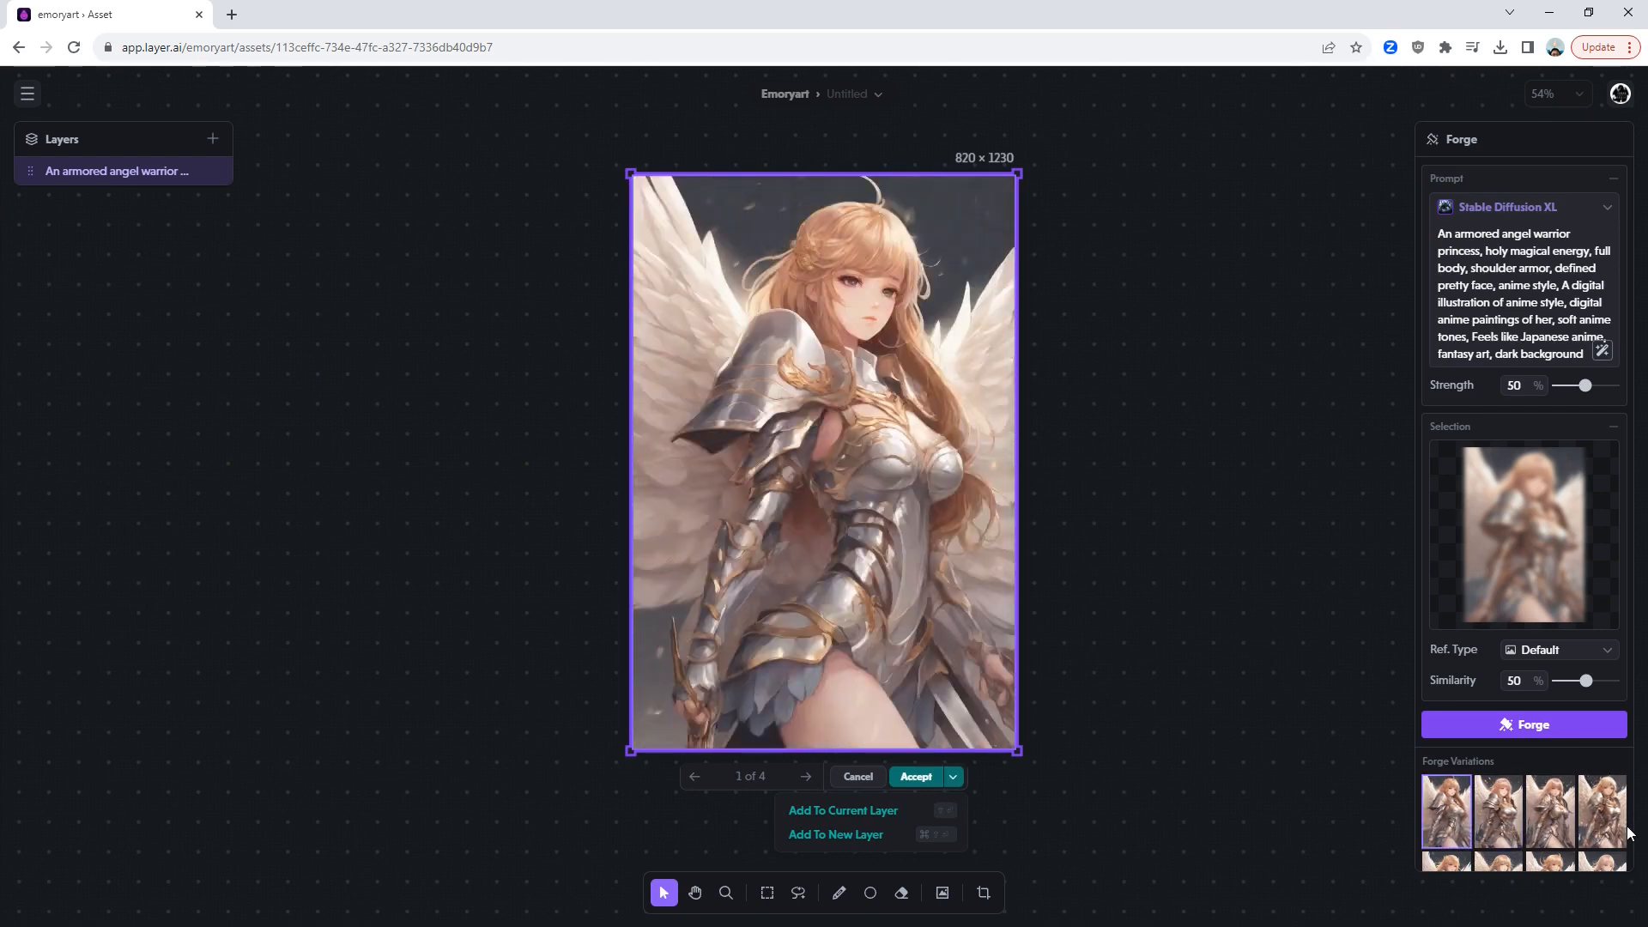
pyautogui.click(1603, 825)
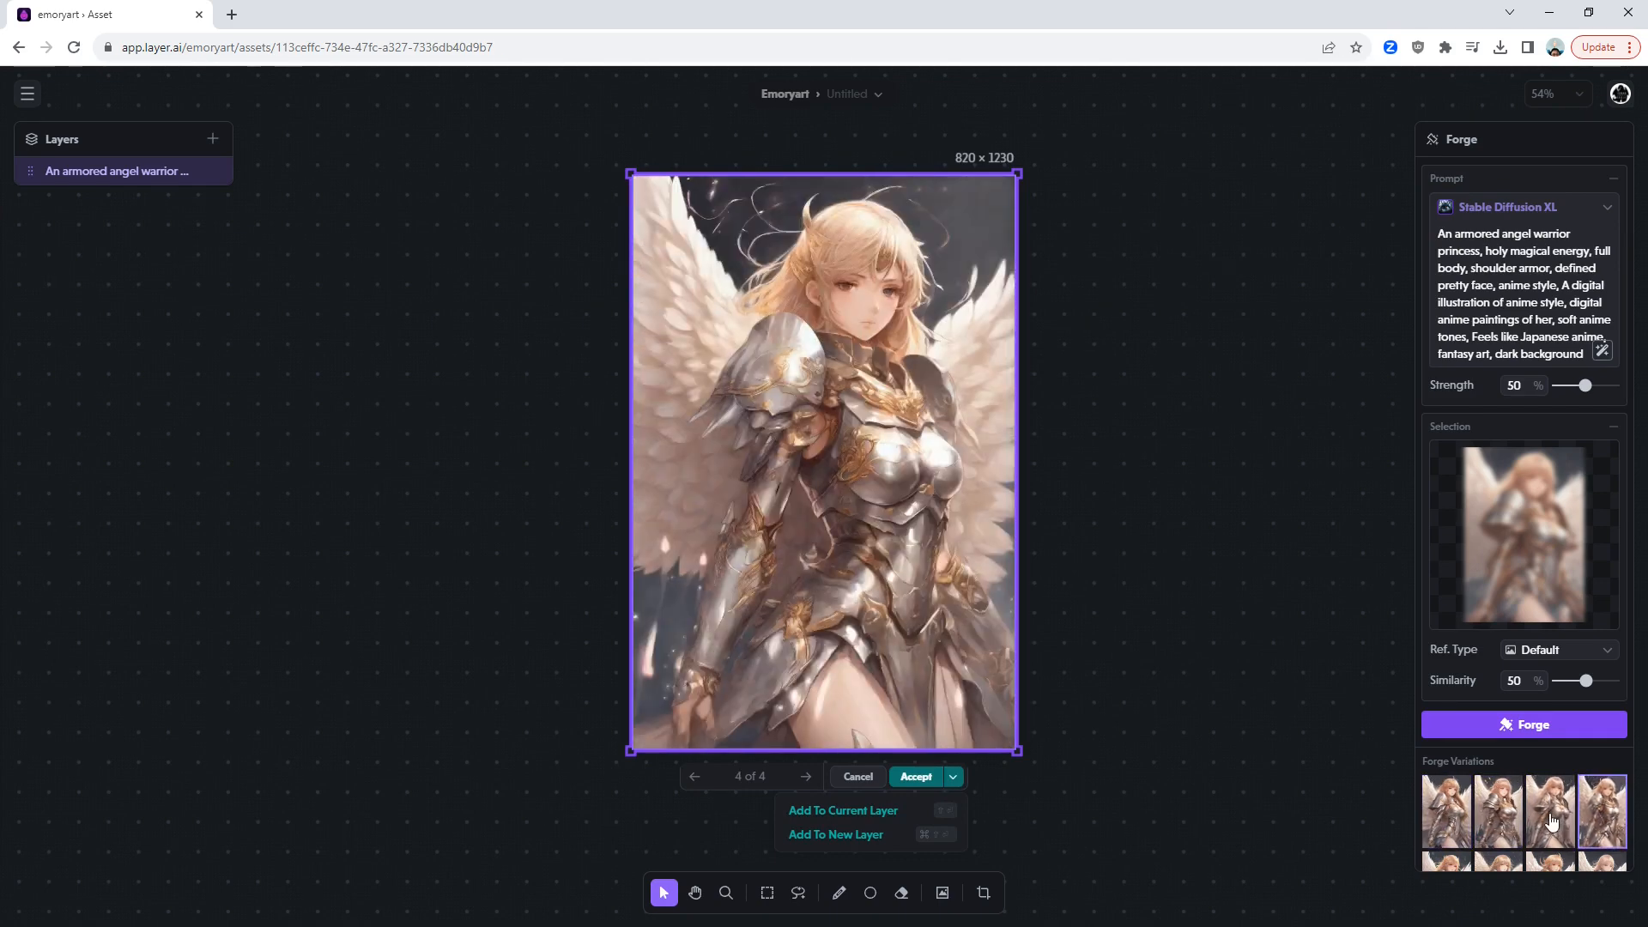
pyautogui.click(1551, 822)
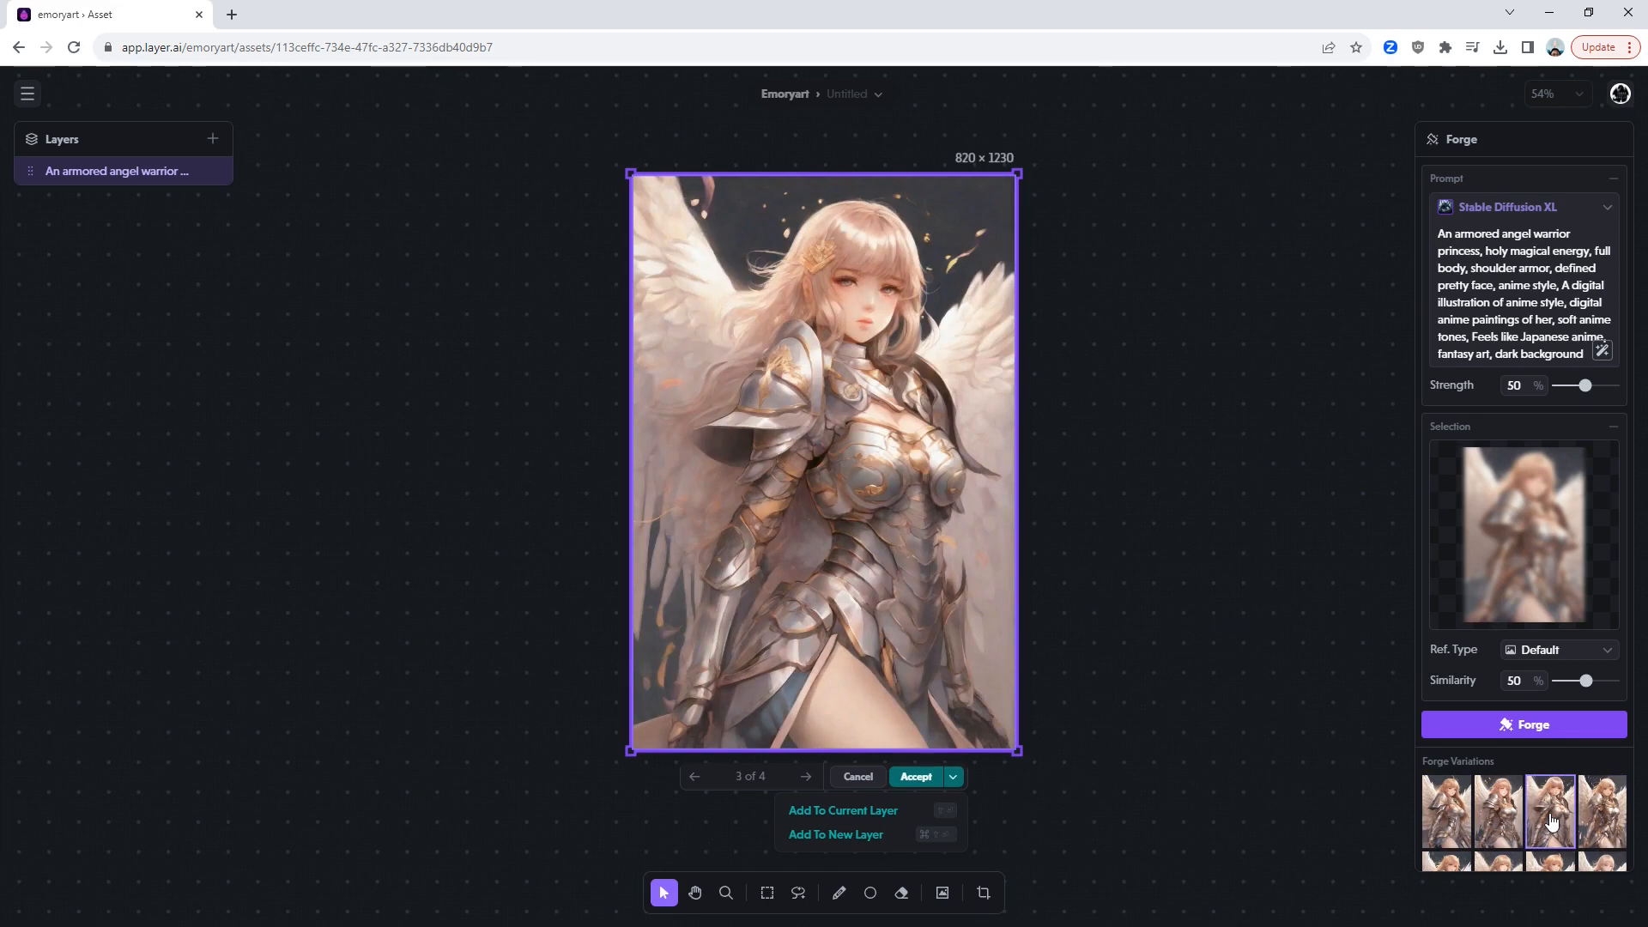
pyautogui.click(918, 775)
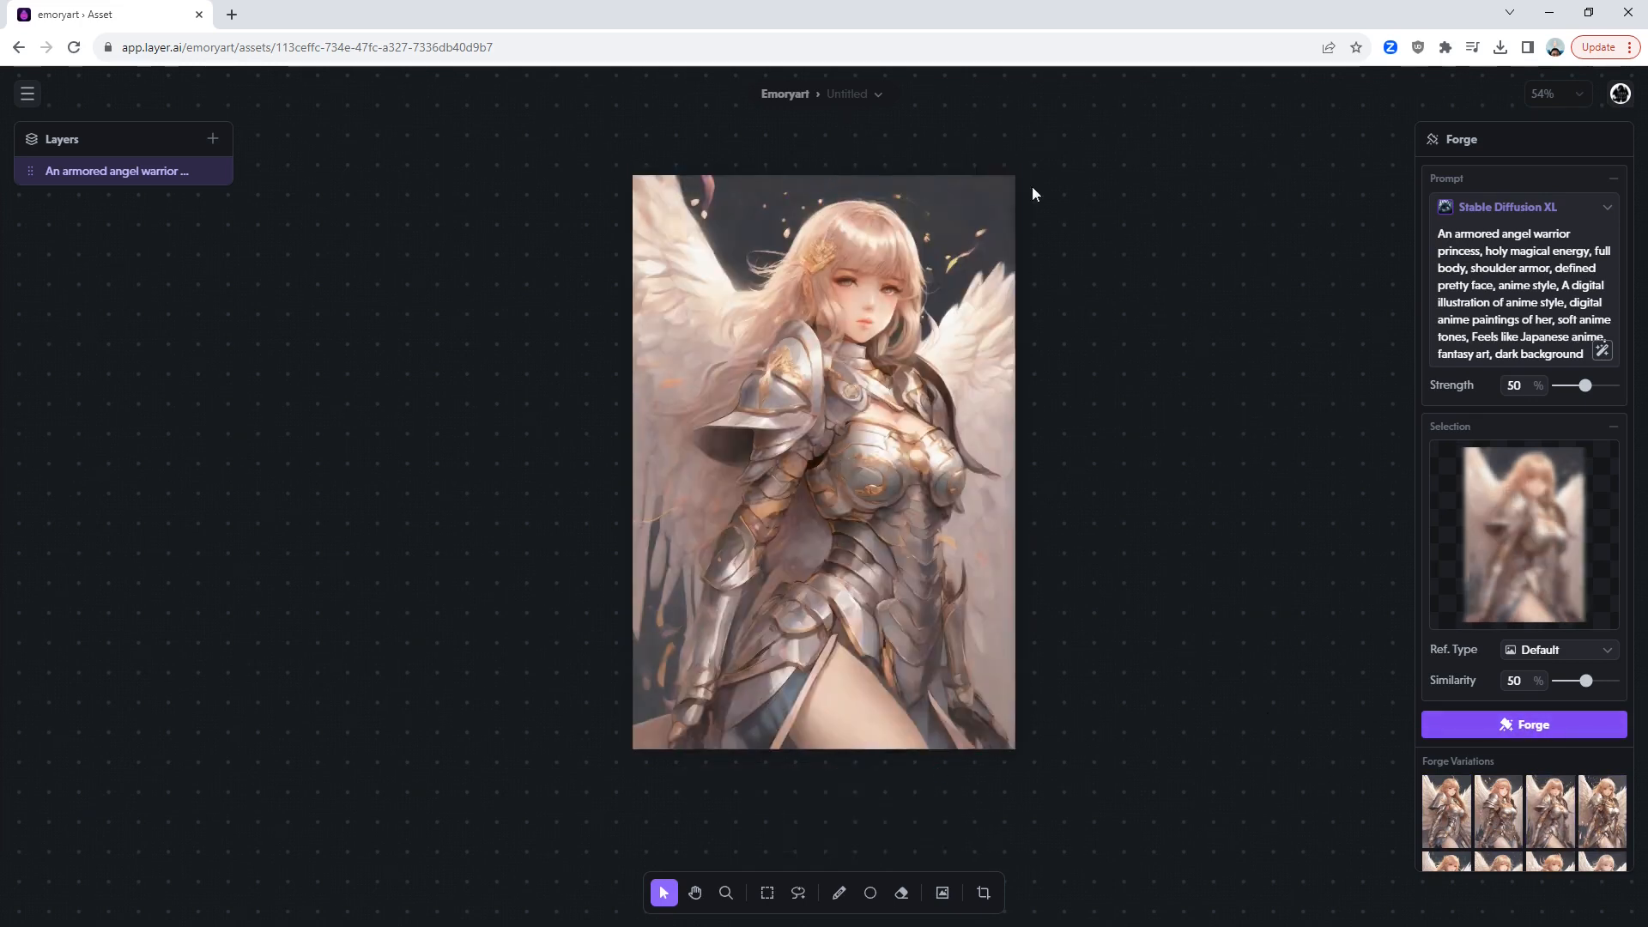
# Download the angel artwork as a PNG, switch to Photoshop, and place it over the black background of Demo_CardSample.psd.
pyautogui.click(878, 96)
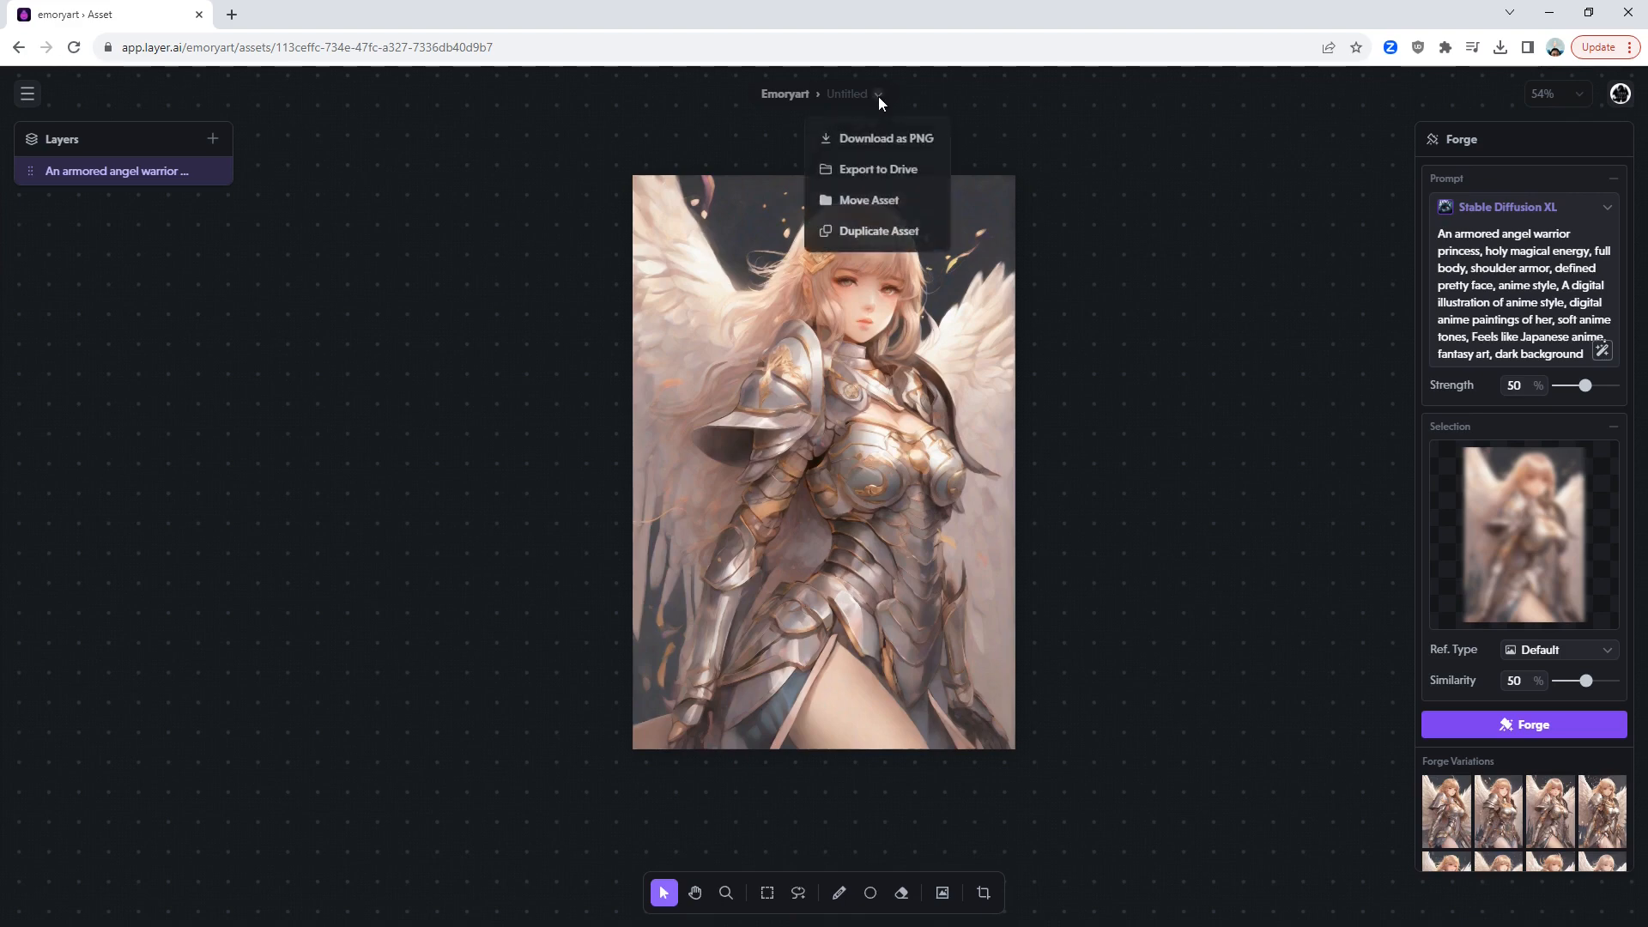
pyautogui.click(893, 144)
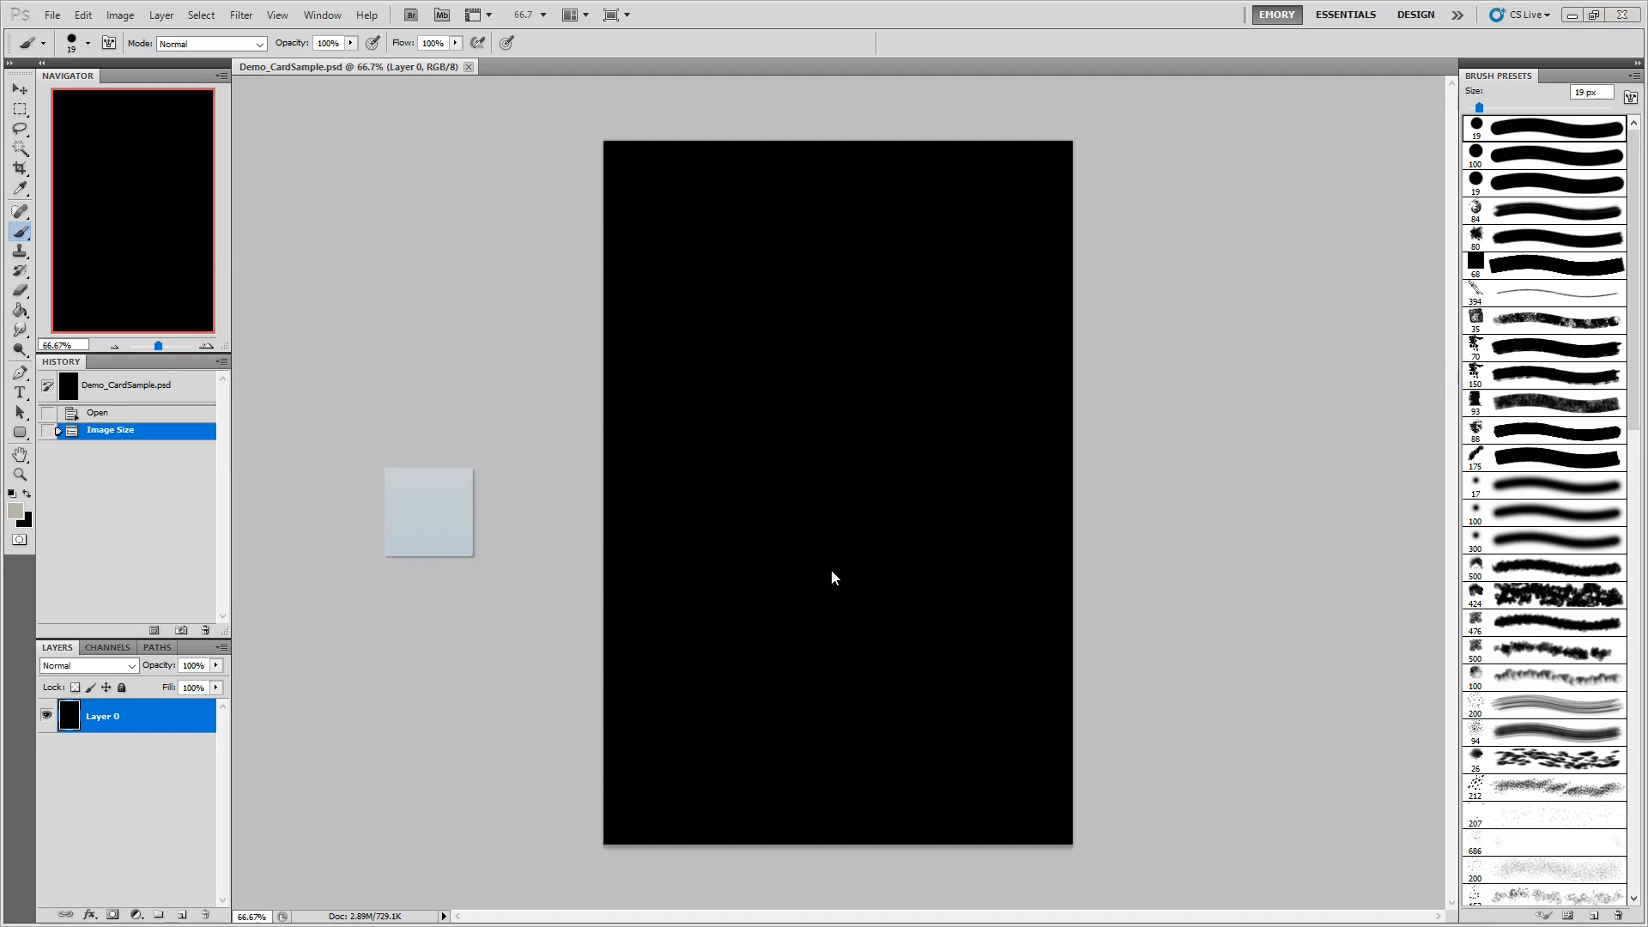
pyautogui.moveTo(832, 577); pyautogui.dragTo(1092, 583)
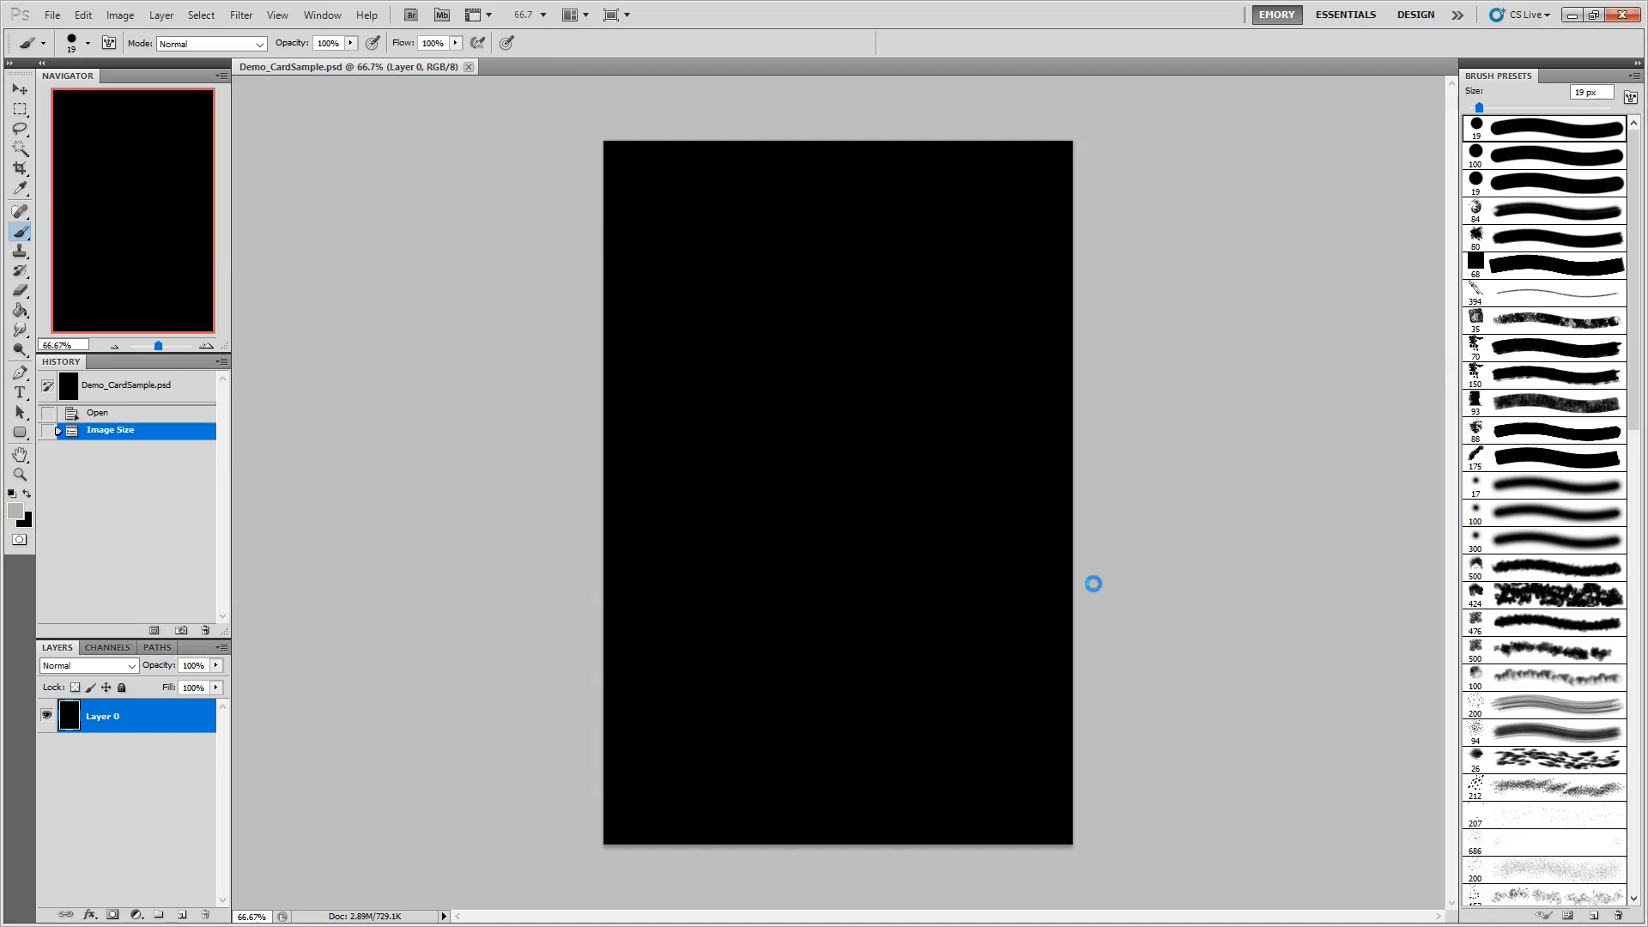
pyautogui.press('Return')
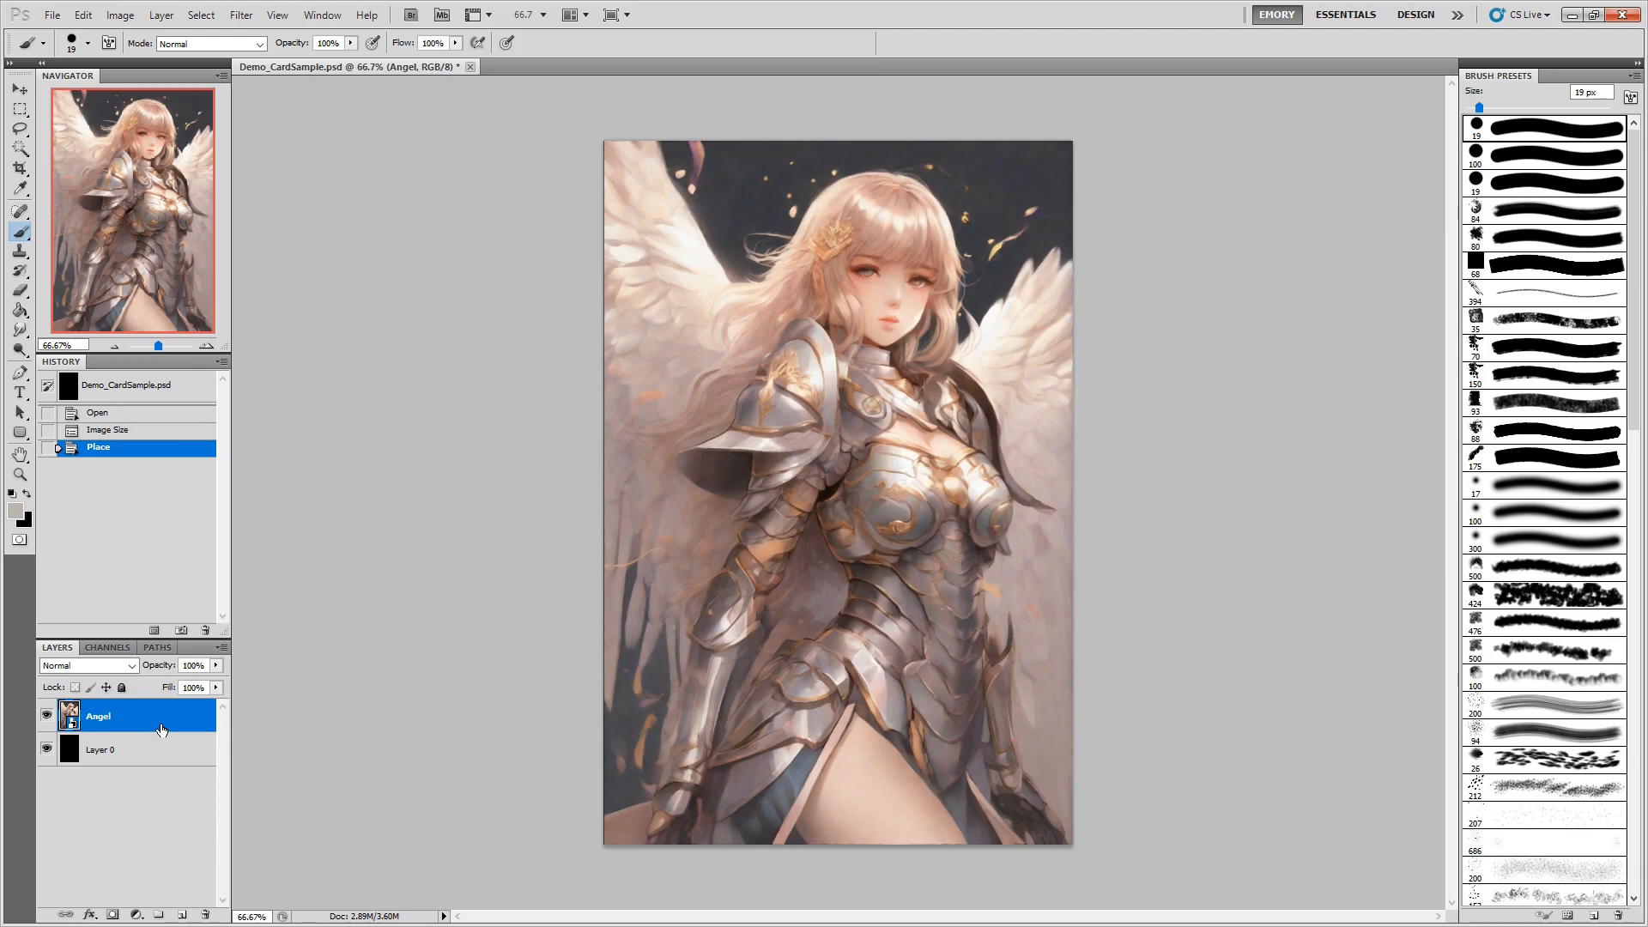
# Add a new empty layer above the Angel layer and set the Angel layer's opacity to 49%.
pyautogui.hotkey('ctrl', 'shift', 'n')
pyautogui.press('Return')
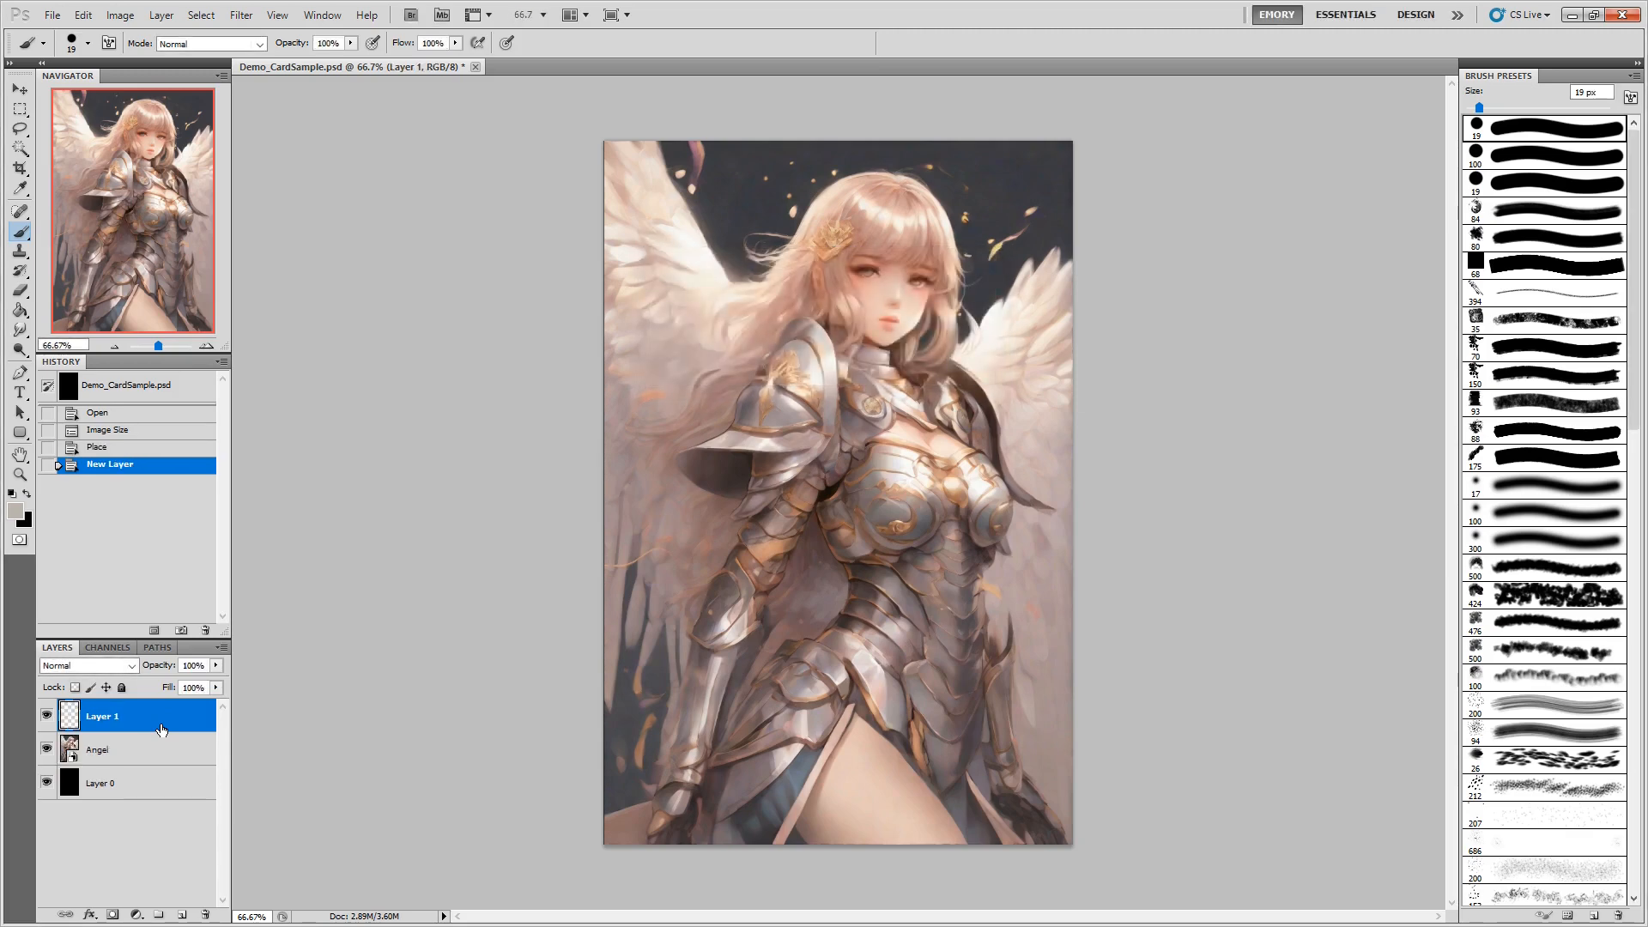
pyautogui.click(151, 749)
pyautogui.moveTo(216, 665); pyautogui.dragTo(172, 682)
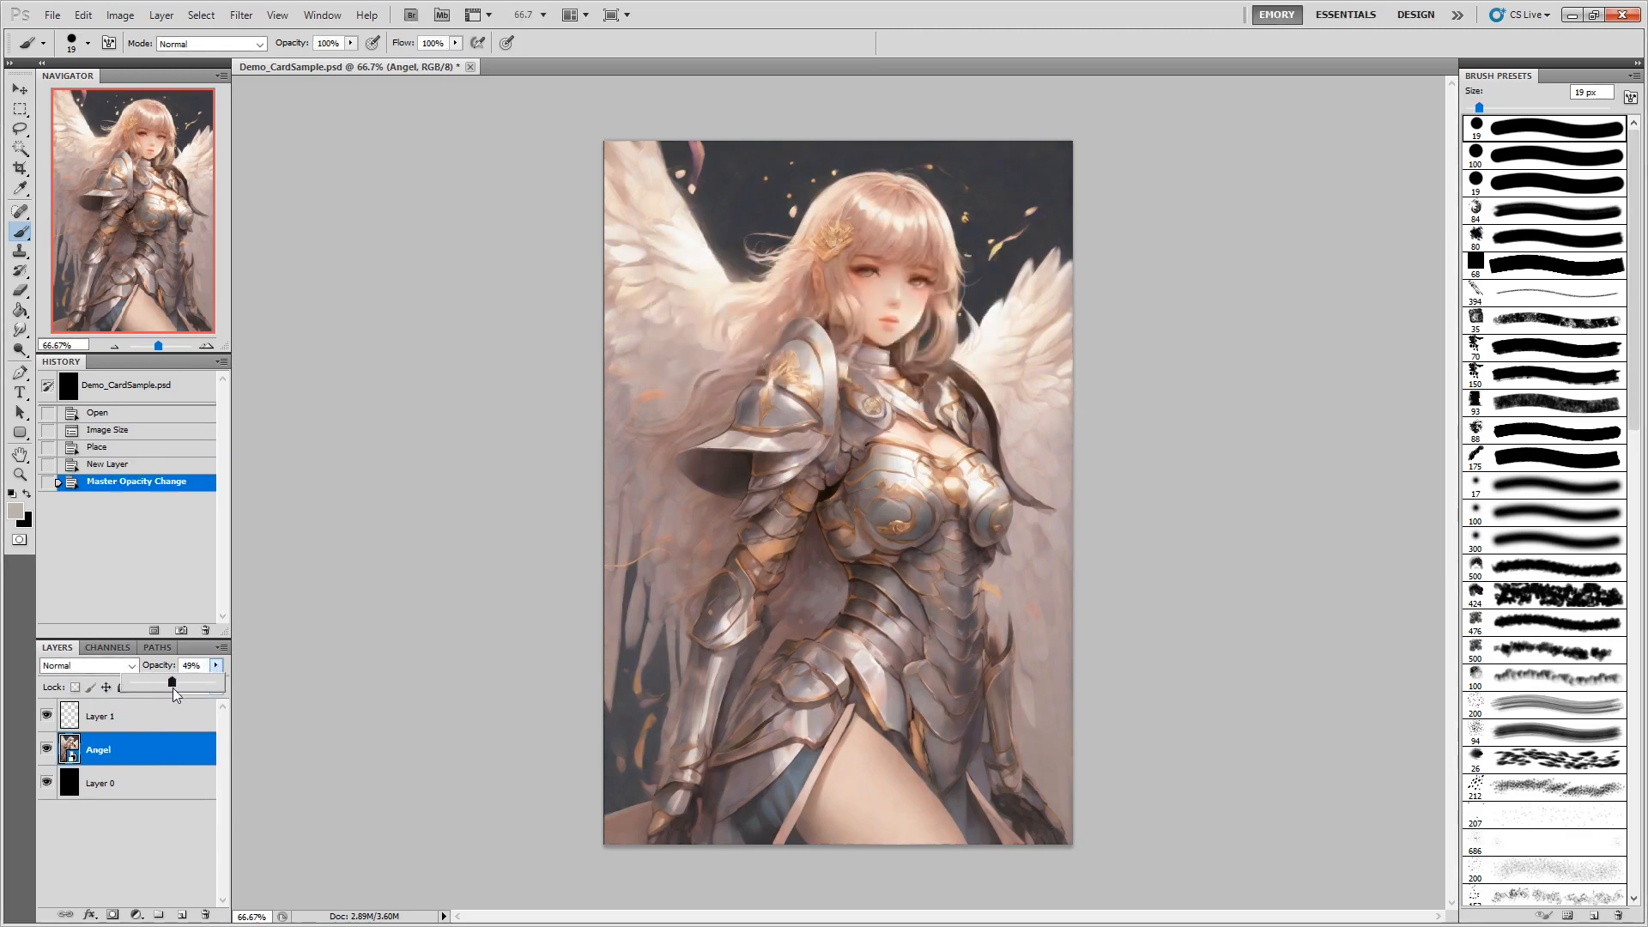
# Set the foreground color to a bright golden yellow.
pyautogui.click(15, 512)
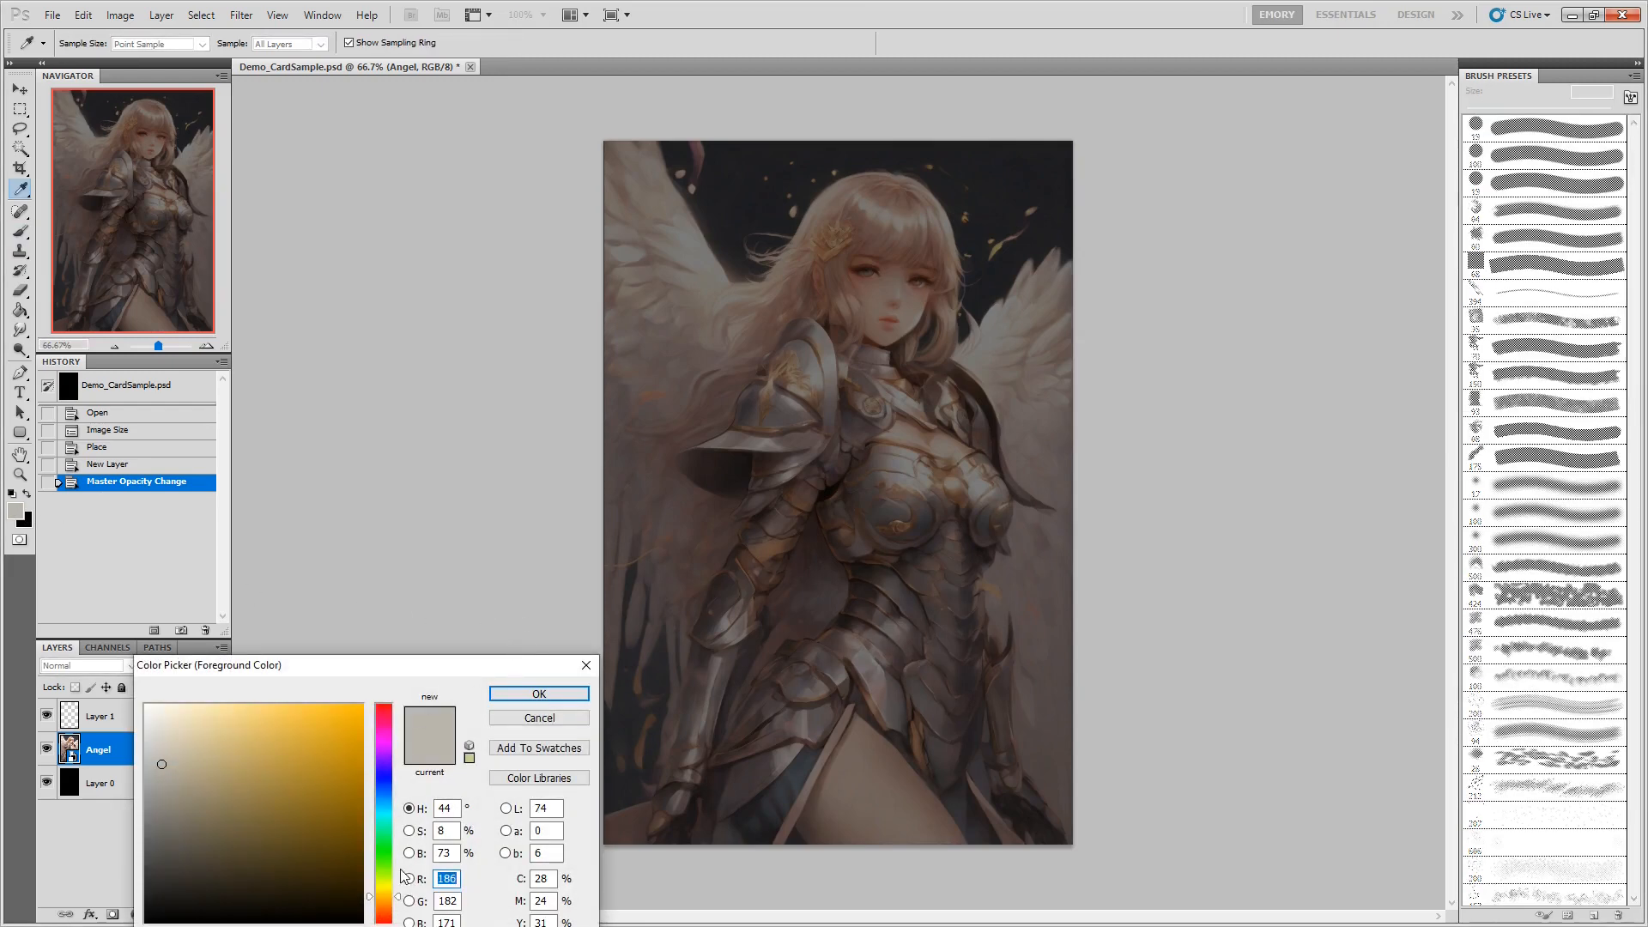
pyautogui.moveTo(368, 665); pyautogui.dragTo(356, 535)
pyautogui.click(349, 575)
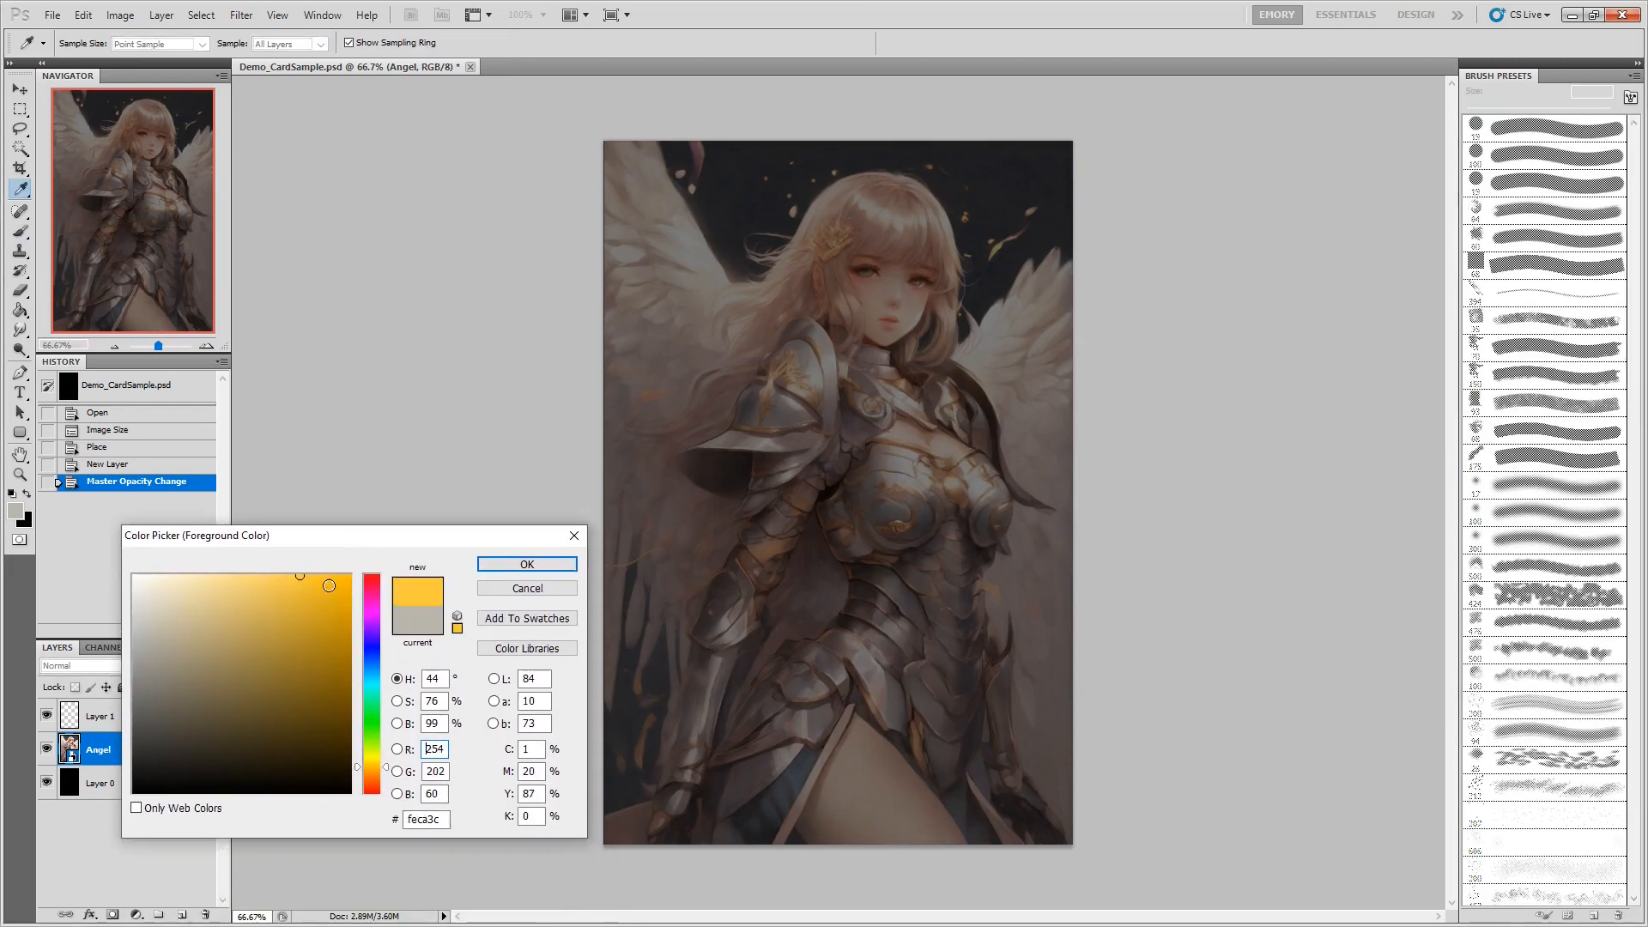
pyautogui.click(521, 564)
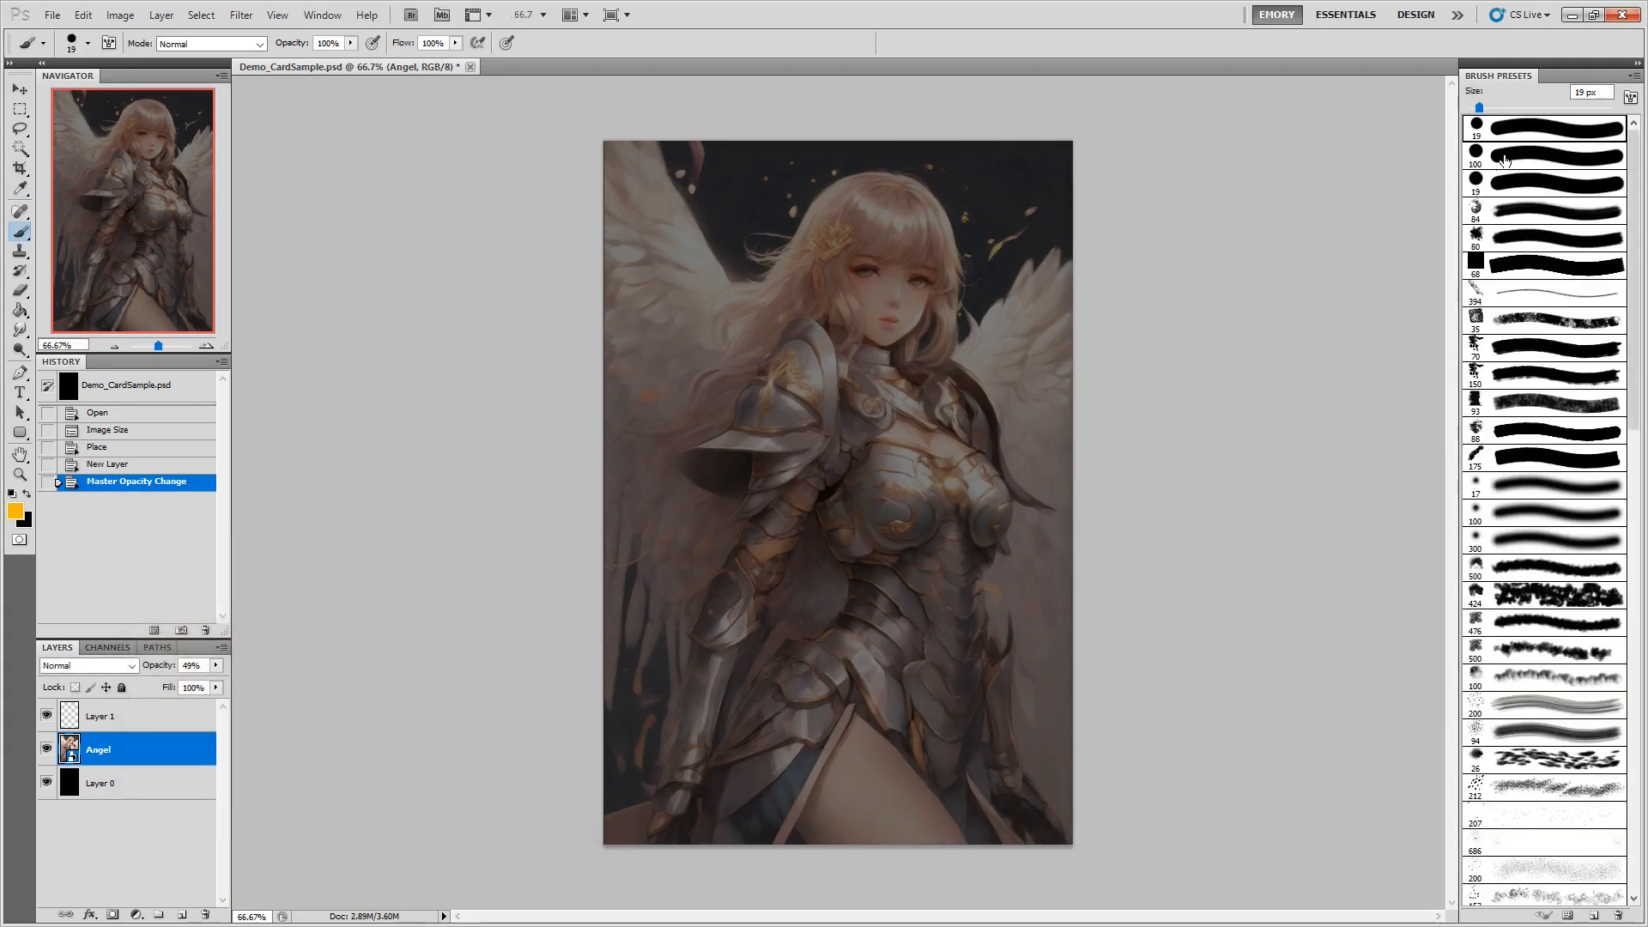
# On Layer 1, paint a straight yellow strip down the card's left edge with a 70 px brush.
pyautogui.click(162, 721)
pyautogui.moveTo(607, 135); pyautogui.dragTo(611, 199)
pyautogui.hotkey('ctrl', 'z')
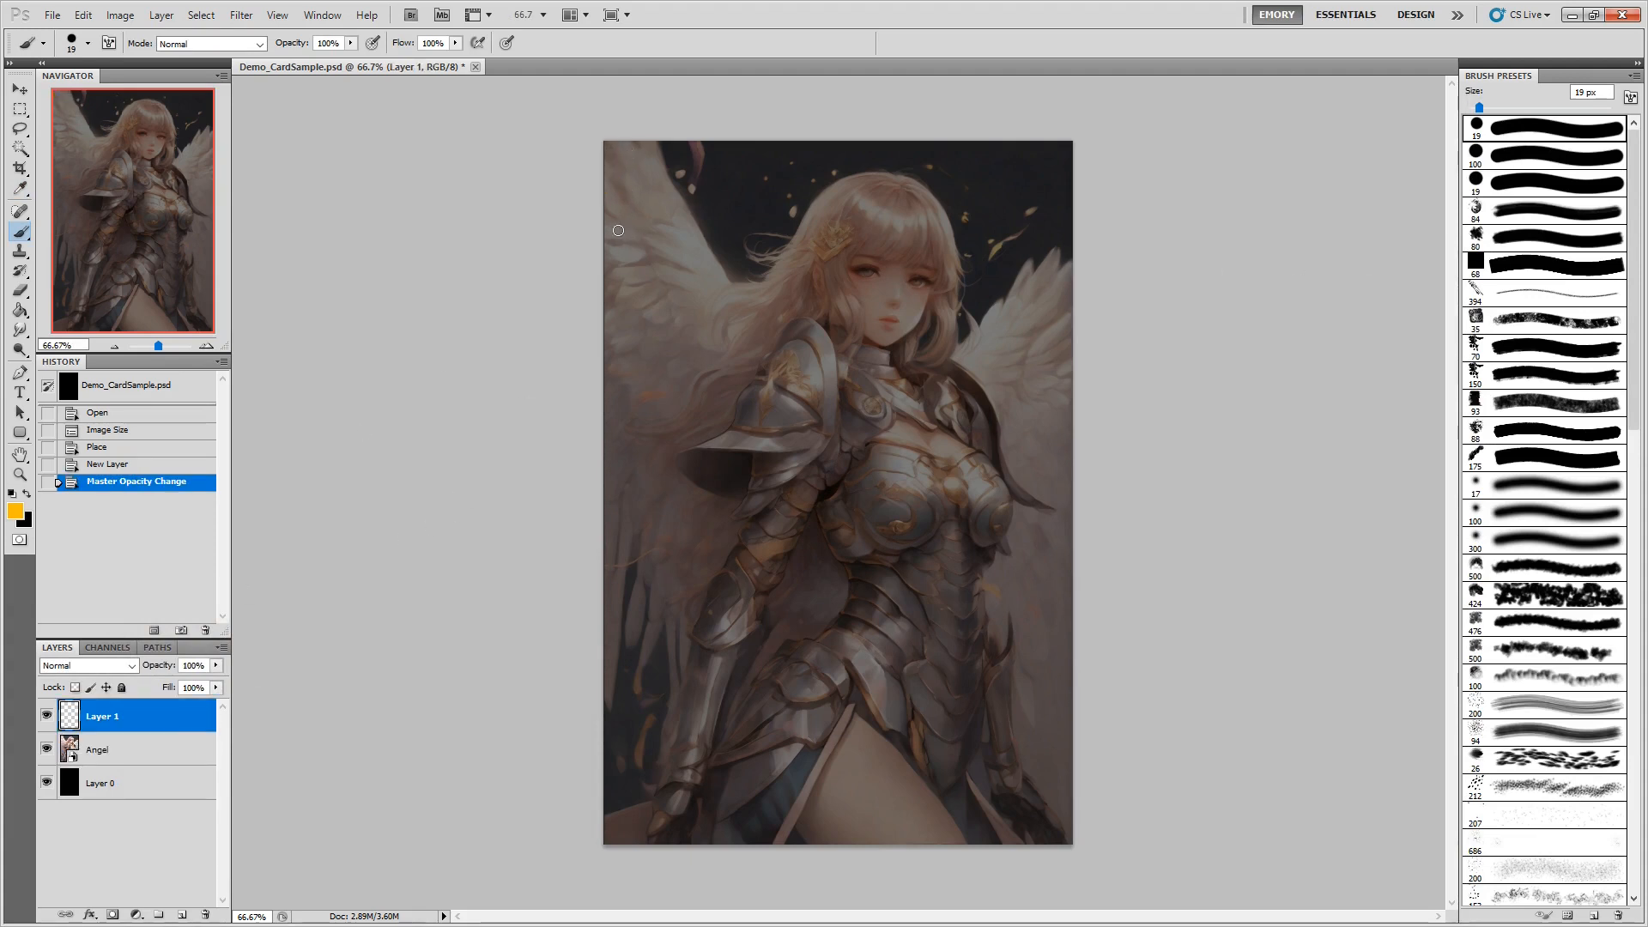
pyautogui.press(']')
pyautogui.press('m')
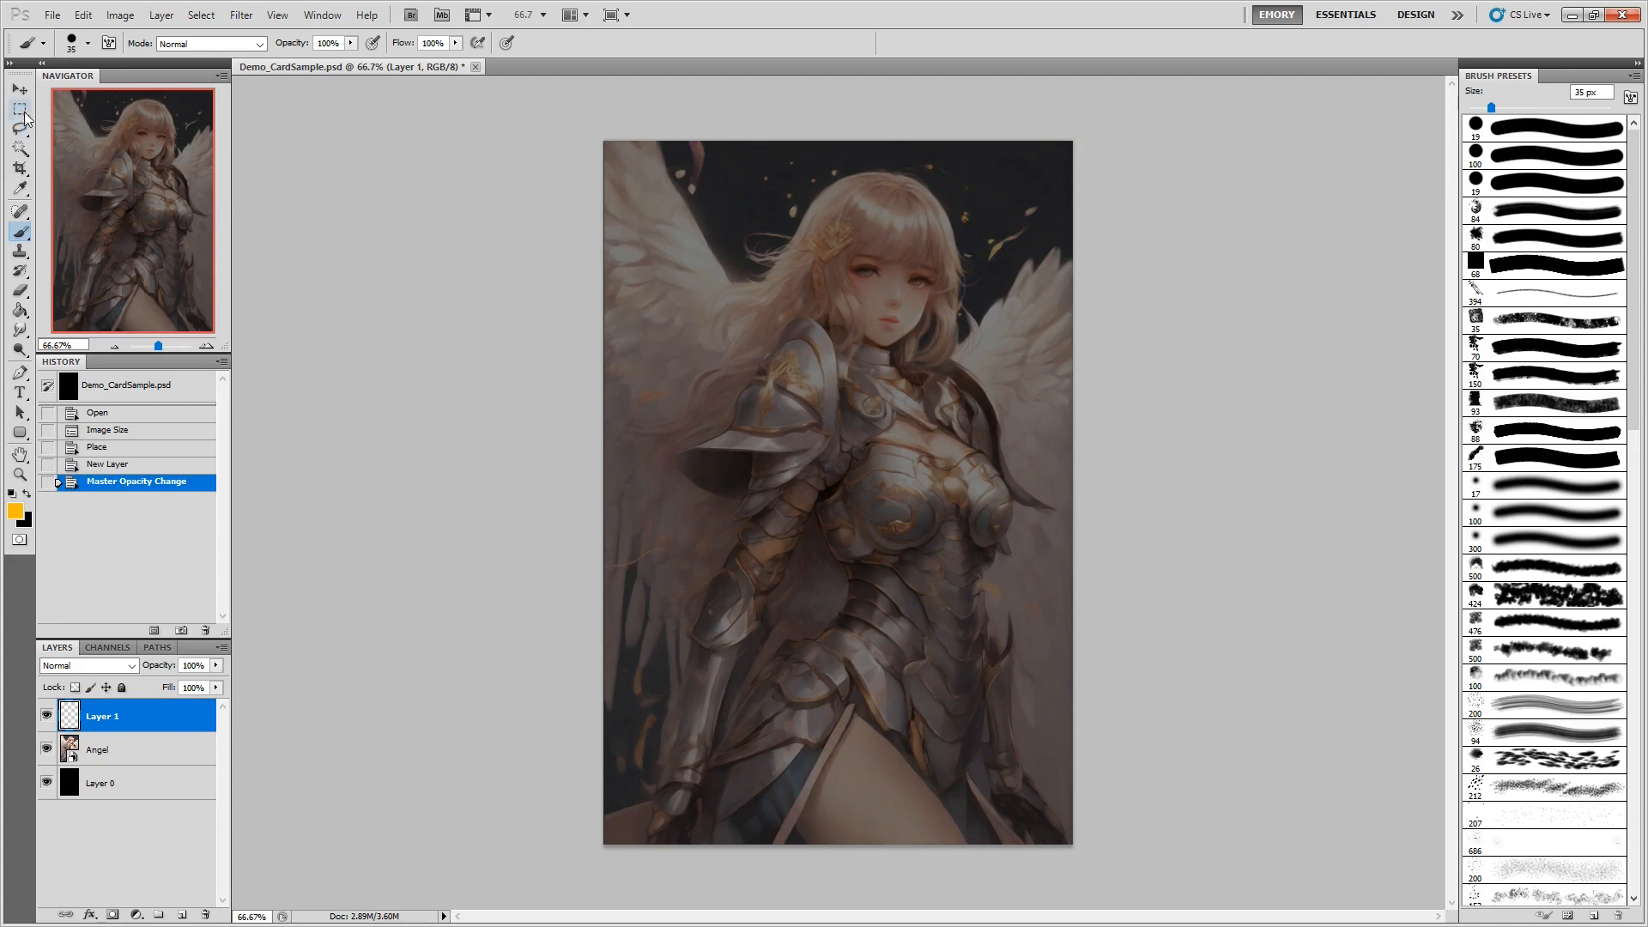
pyautogui.click(20, 230)
pyautogui.press(']')
pyautogui.press(']')
pyautogui.press(']')
pyautogui.press(']')
pyautogui.press(']')
pyautogui.moveTo(611, 109); pyautogui.dragTo(601, 896)
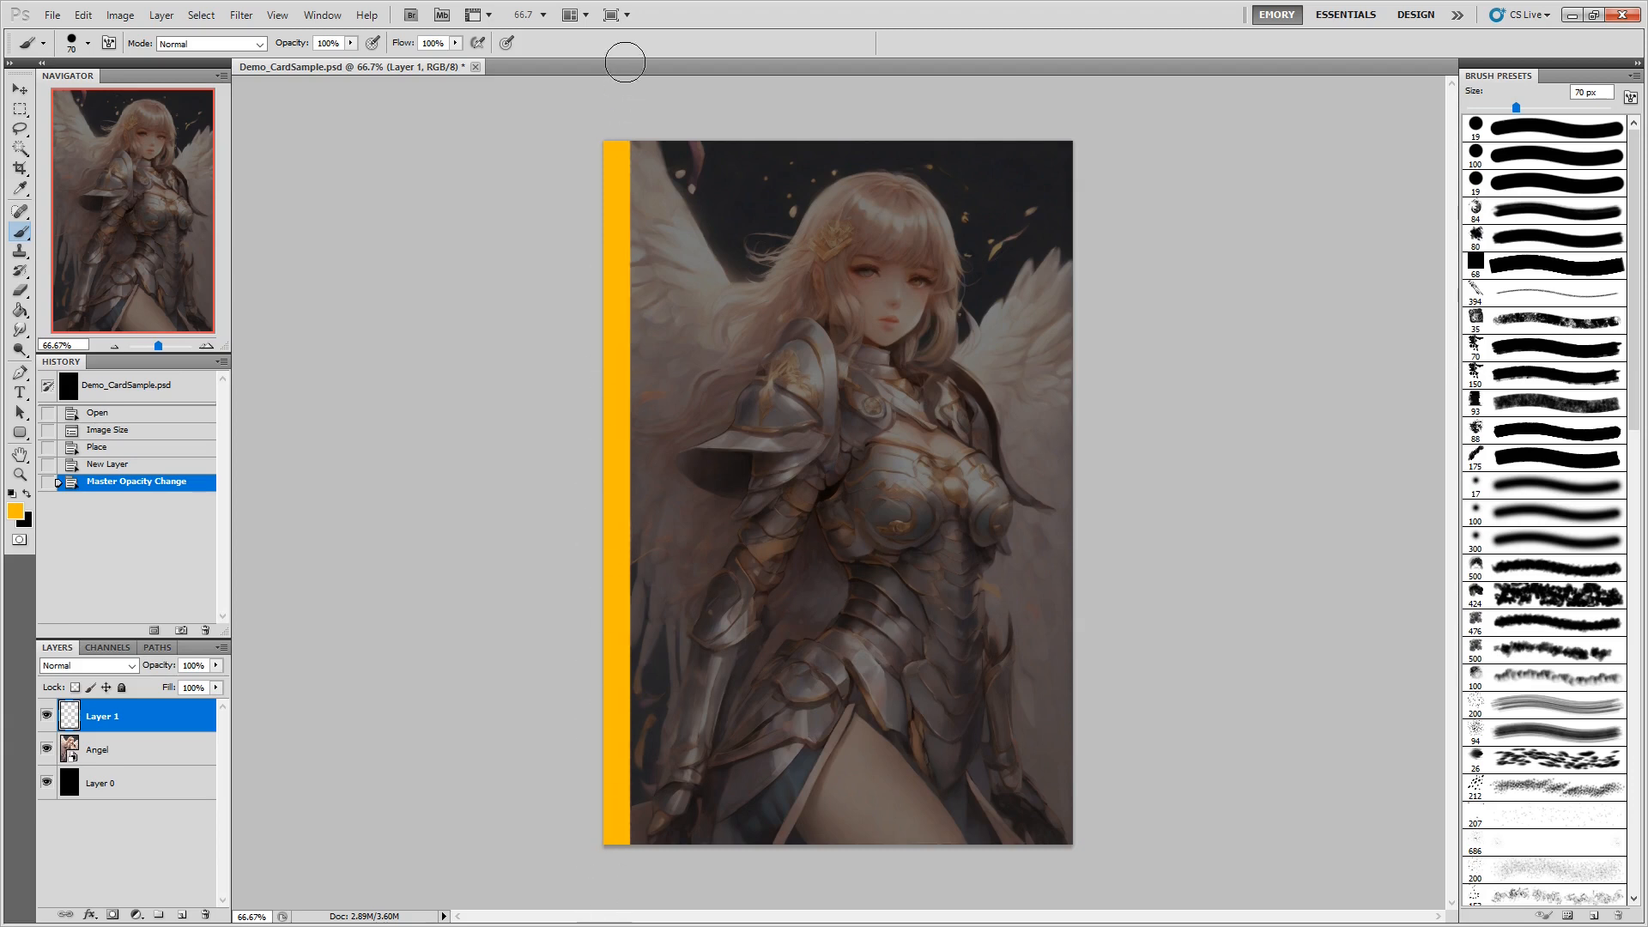
# Paint yellow strips along the card's top, right and bottom edges to complete the border.
pyautogui.click(601, 142)
pyautogui.moveTo(607, 148)
pyautogui.mouseDown()
pyautogui.moveTo(1171, 119)
pyautogui.moveTo(428, 151)
pyautogui.moveTo(396, 133)
pyautogui.mouseUp()
pyautogui.moveTo(1067, 111); pyautogui.dragTo(1052, 879)
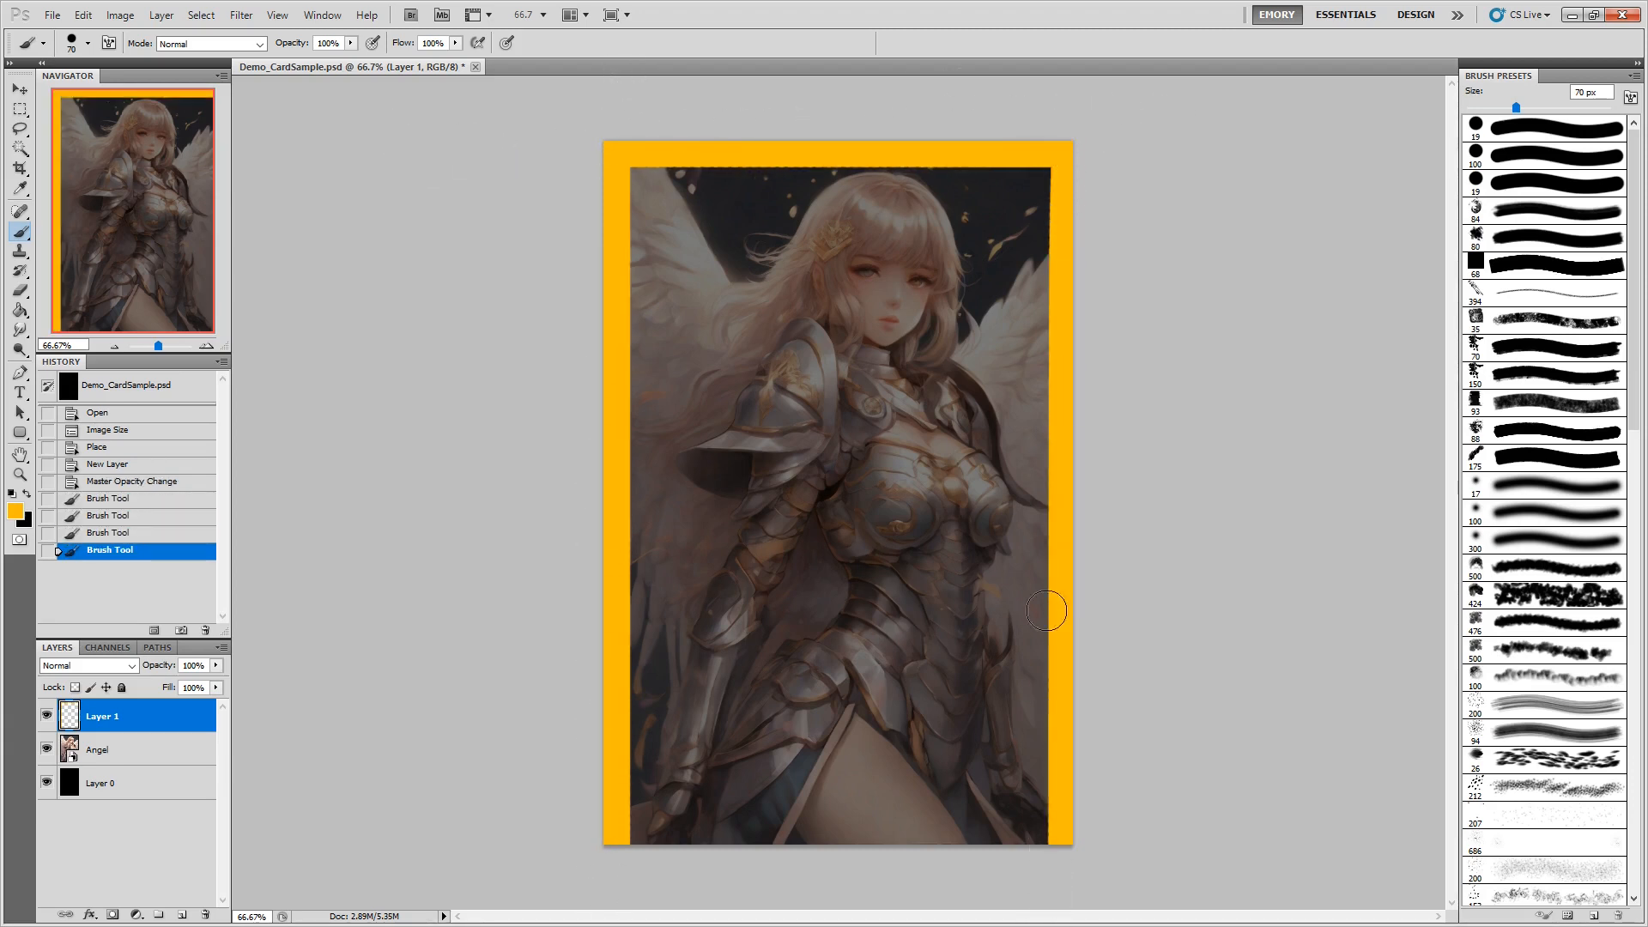
pyautogui.moveTo(603, 839)
pyautogui.mouseDown()
pyautogui.moveTo(1152, 864)
pyautogui.moveTo(537, 861)
pyautogui.moveTo(277, 885)
pyautogui.moveTo(830, 916)
pyautogui.mouseUp()
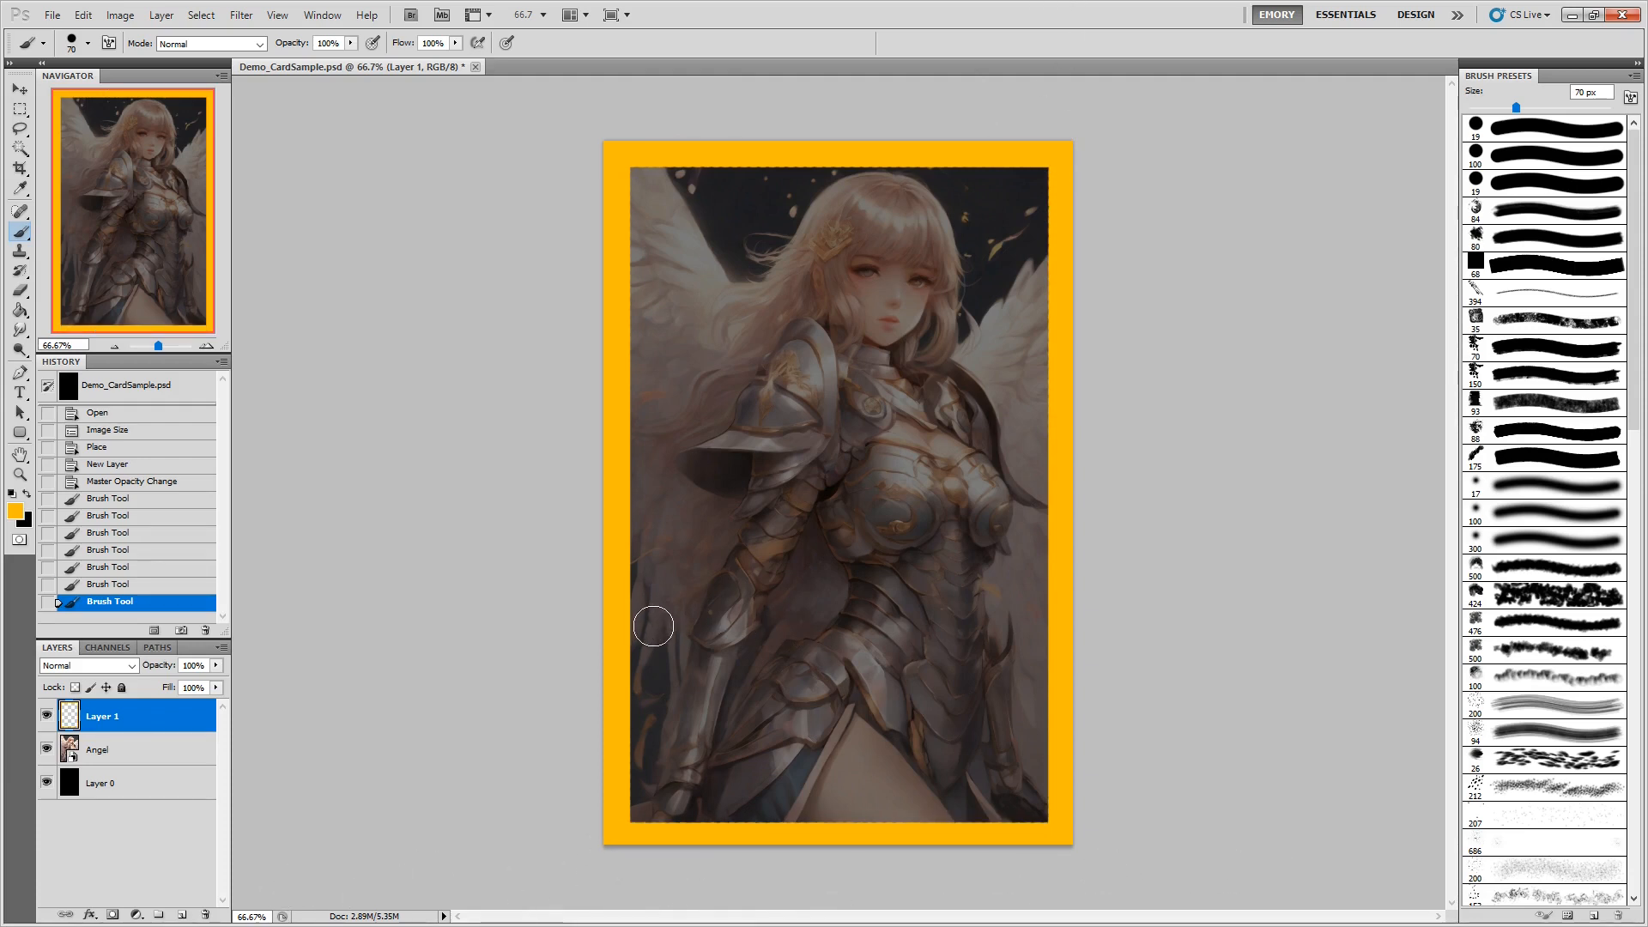
# Paint a horizontal yellow divider across the card just below the middle with a 35 px brush.
pyautogui.press('[')
pyautogui.press('[')
pyautogui.press('[')
pyautogui.press('[')
pyautogui.moveTo(630, 567); pyautogui.dragTo(1049, 569)
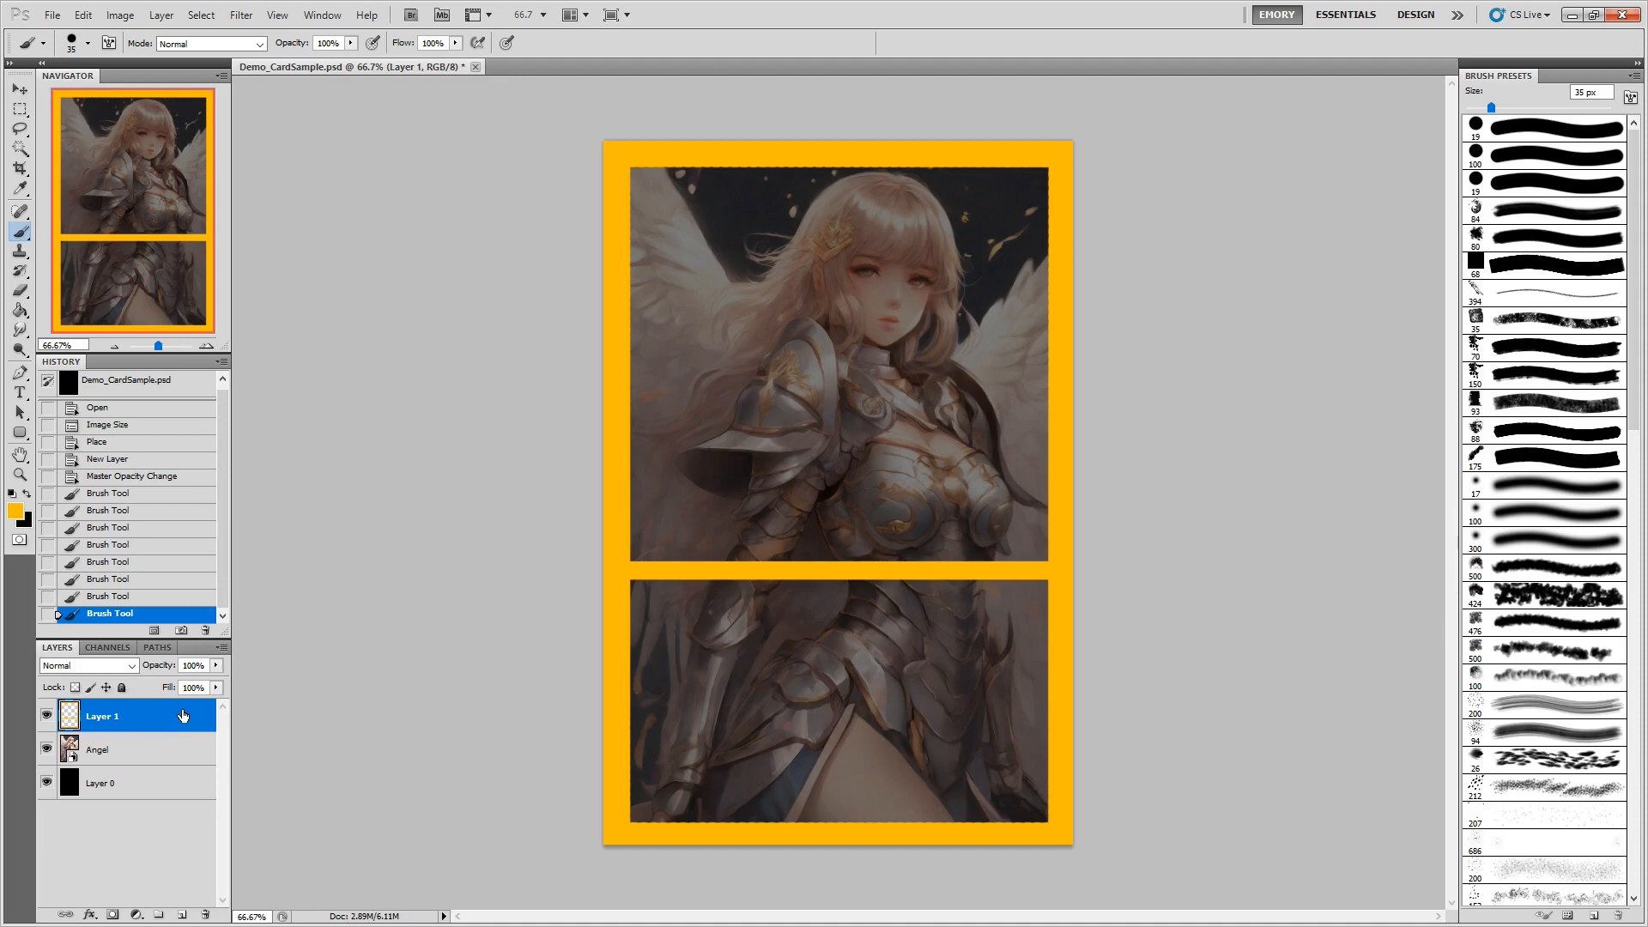
# On a new layer, select a small rectangle in the card's lower panel, fill it with yellow, and clear the selection.
pyautogui.hotkey('ctrl', 'shift', 'n')
pyautogui.press('Return')
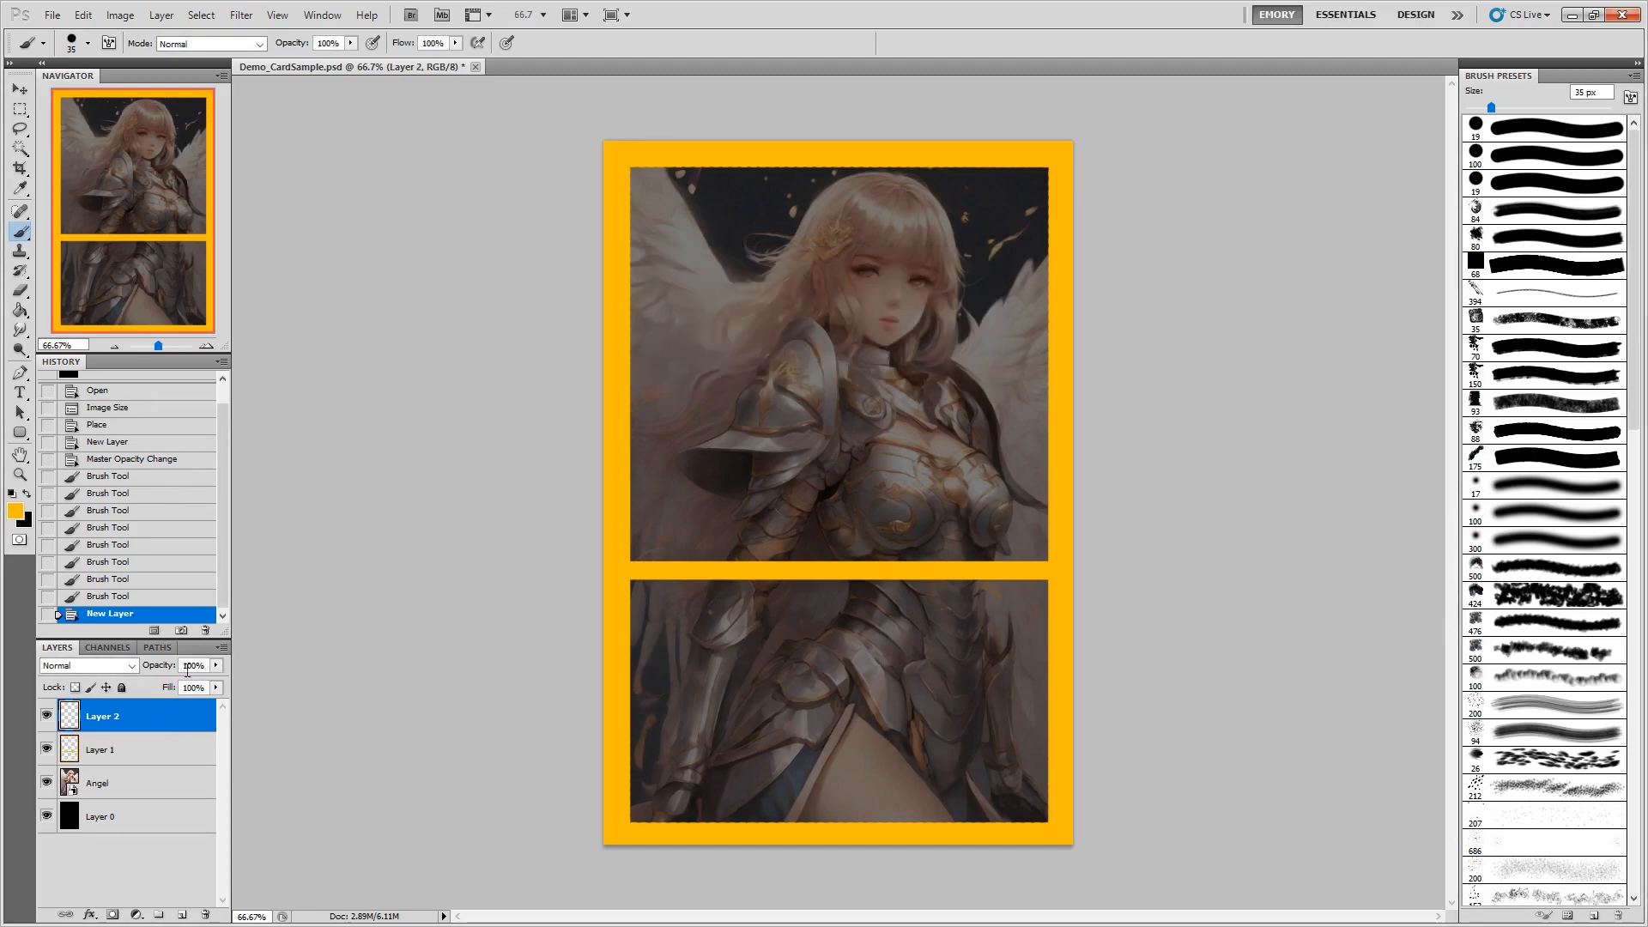
pyautogui.press('m')
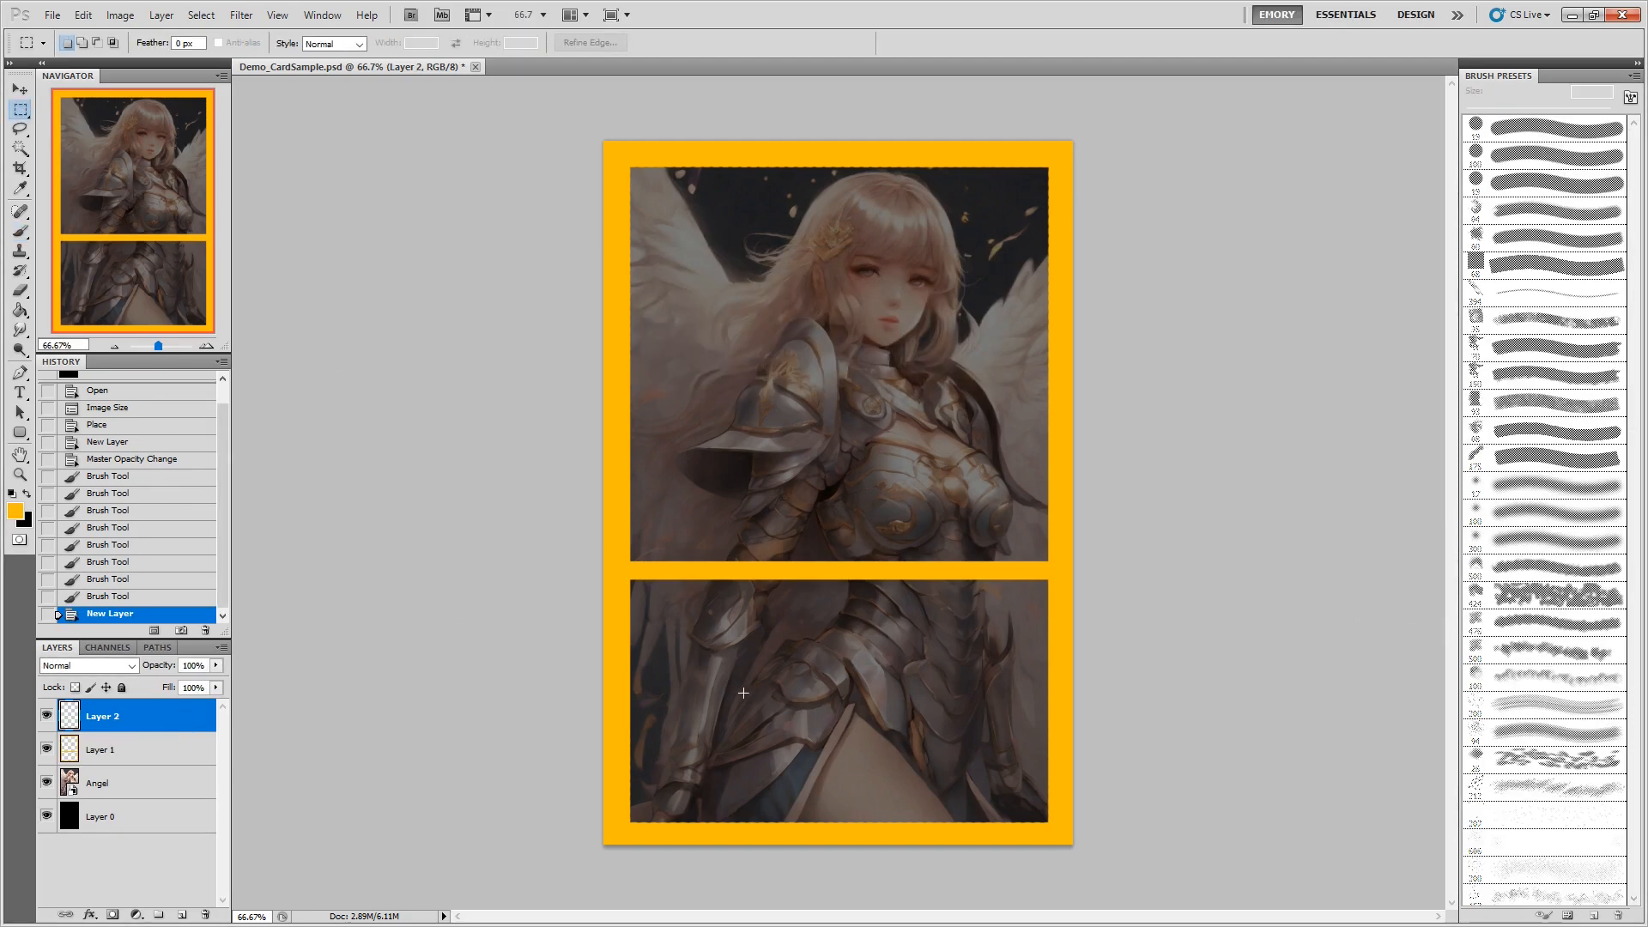
pyautogui.moveTo(907, 715); pyautogui.dragTo(888, 708)
pyautogui.press('g')
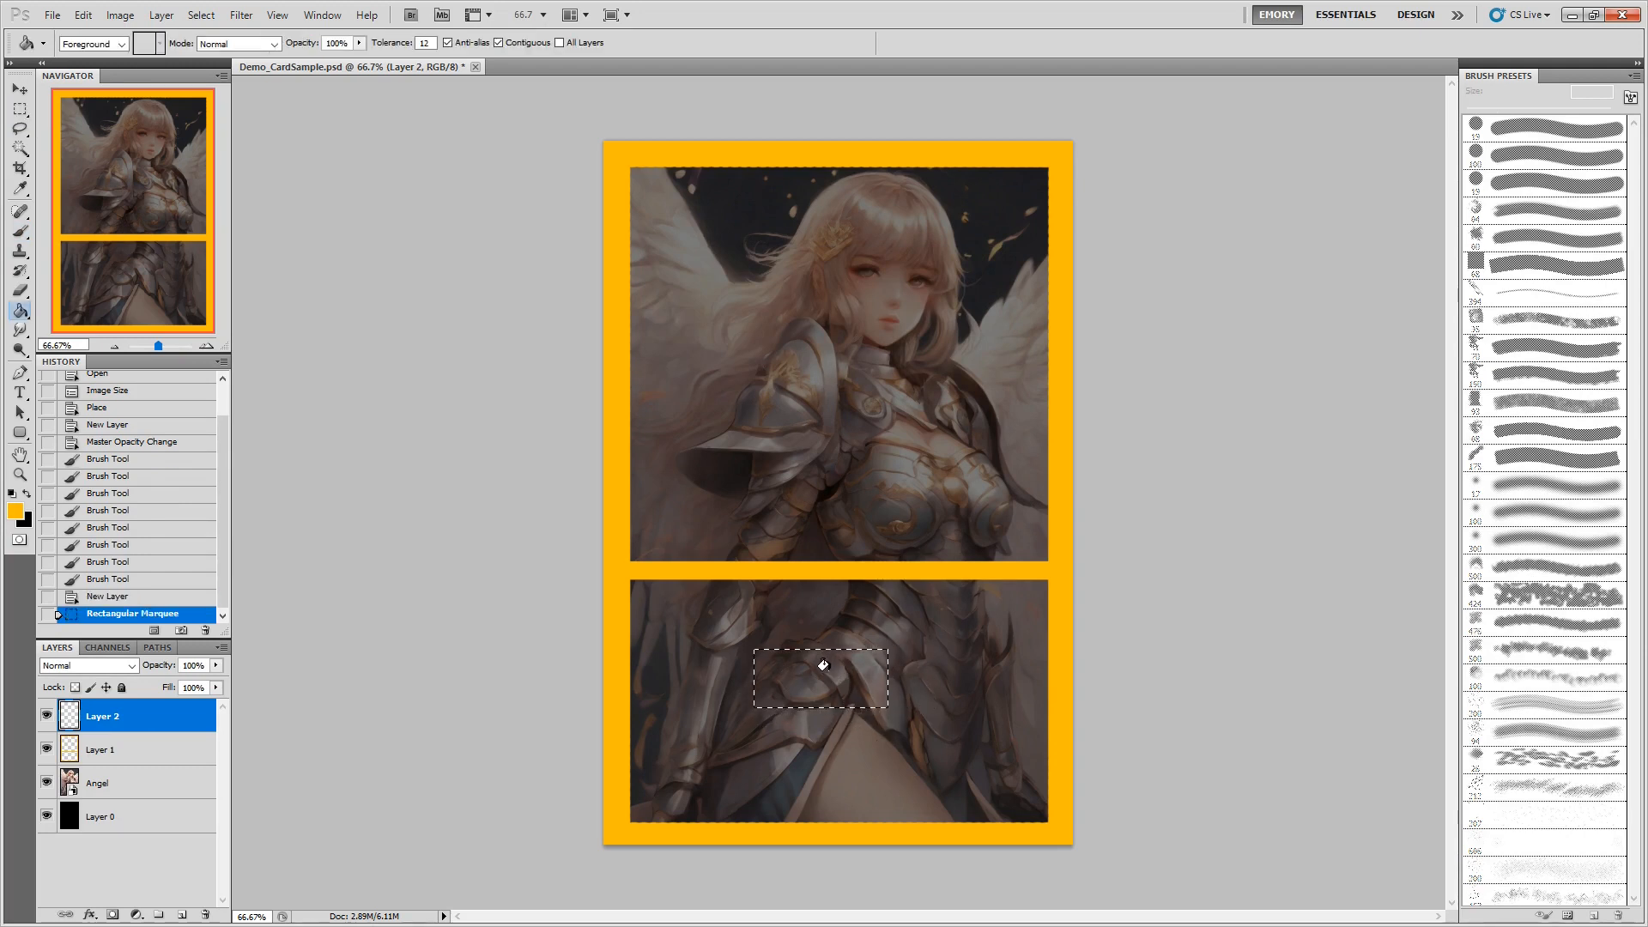
pyautogui.click(821, 662)
pyautogui.hotkey('ctrl', 'd')
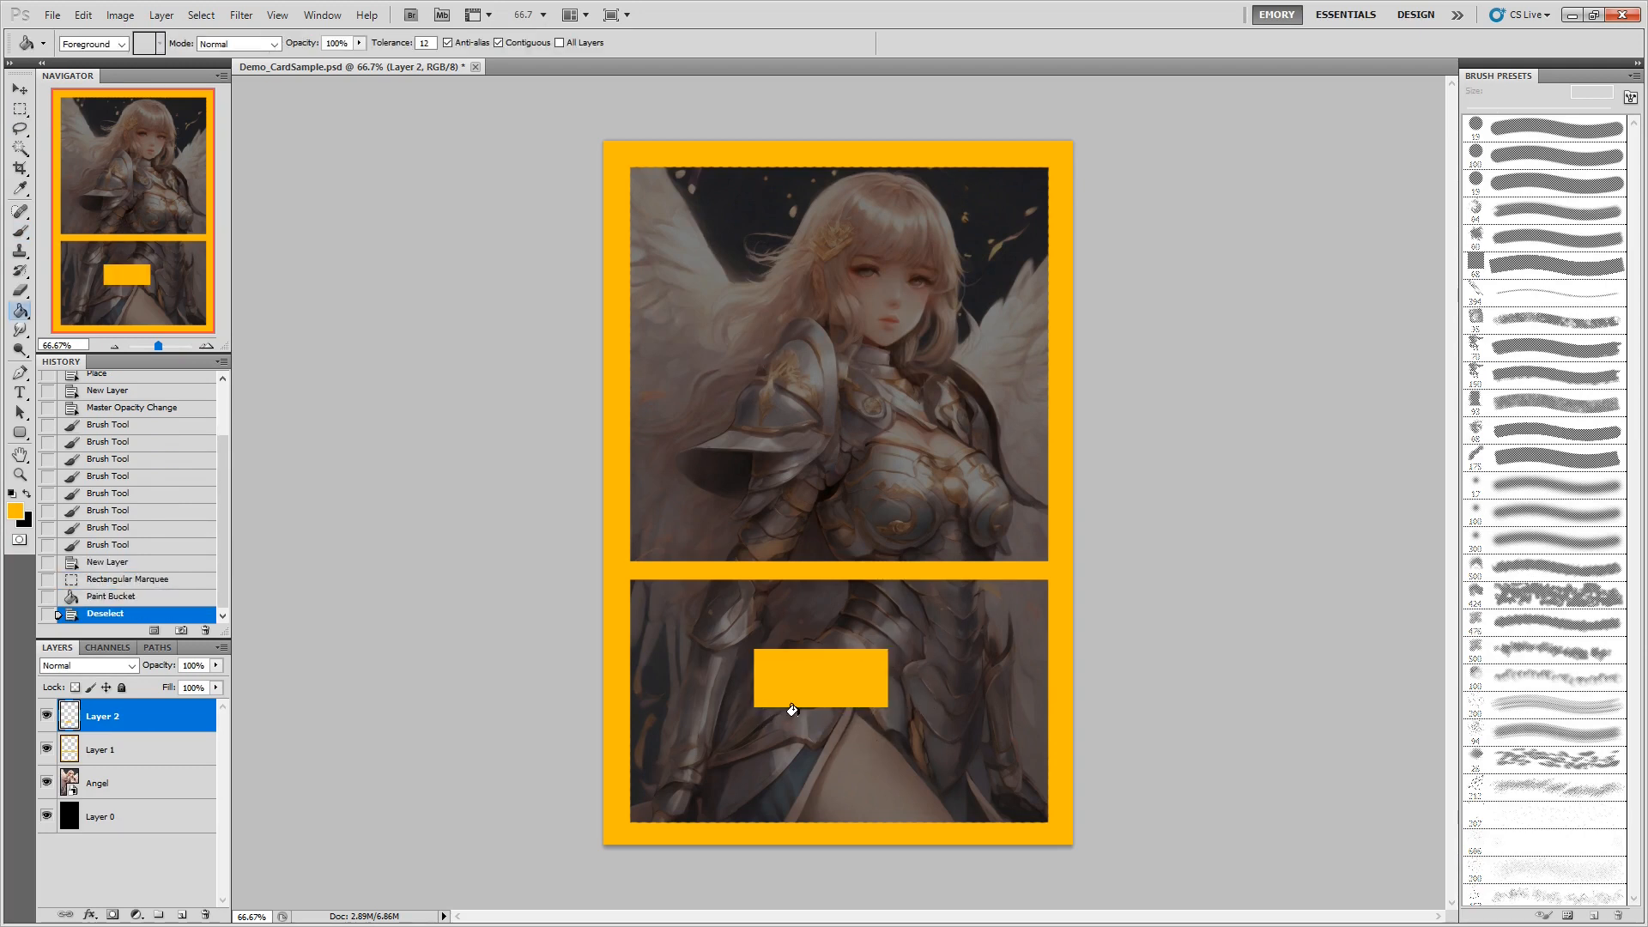
# Round off both short ends of the small yellow rectangle with brush strokes, reducing the brush to 15 px.
pyautogui.click(21, 232)
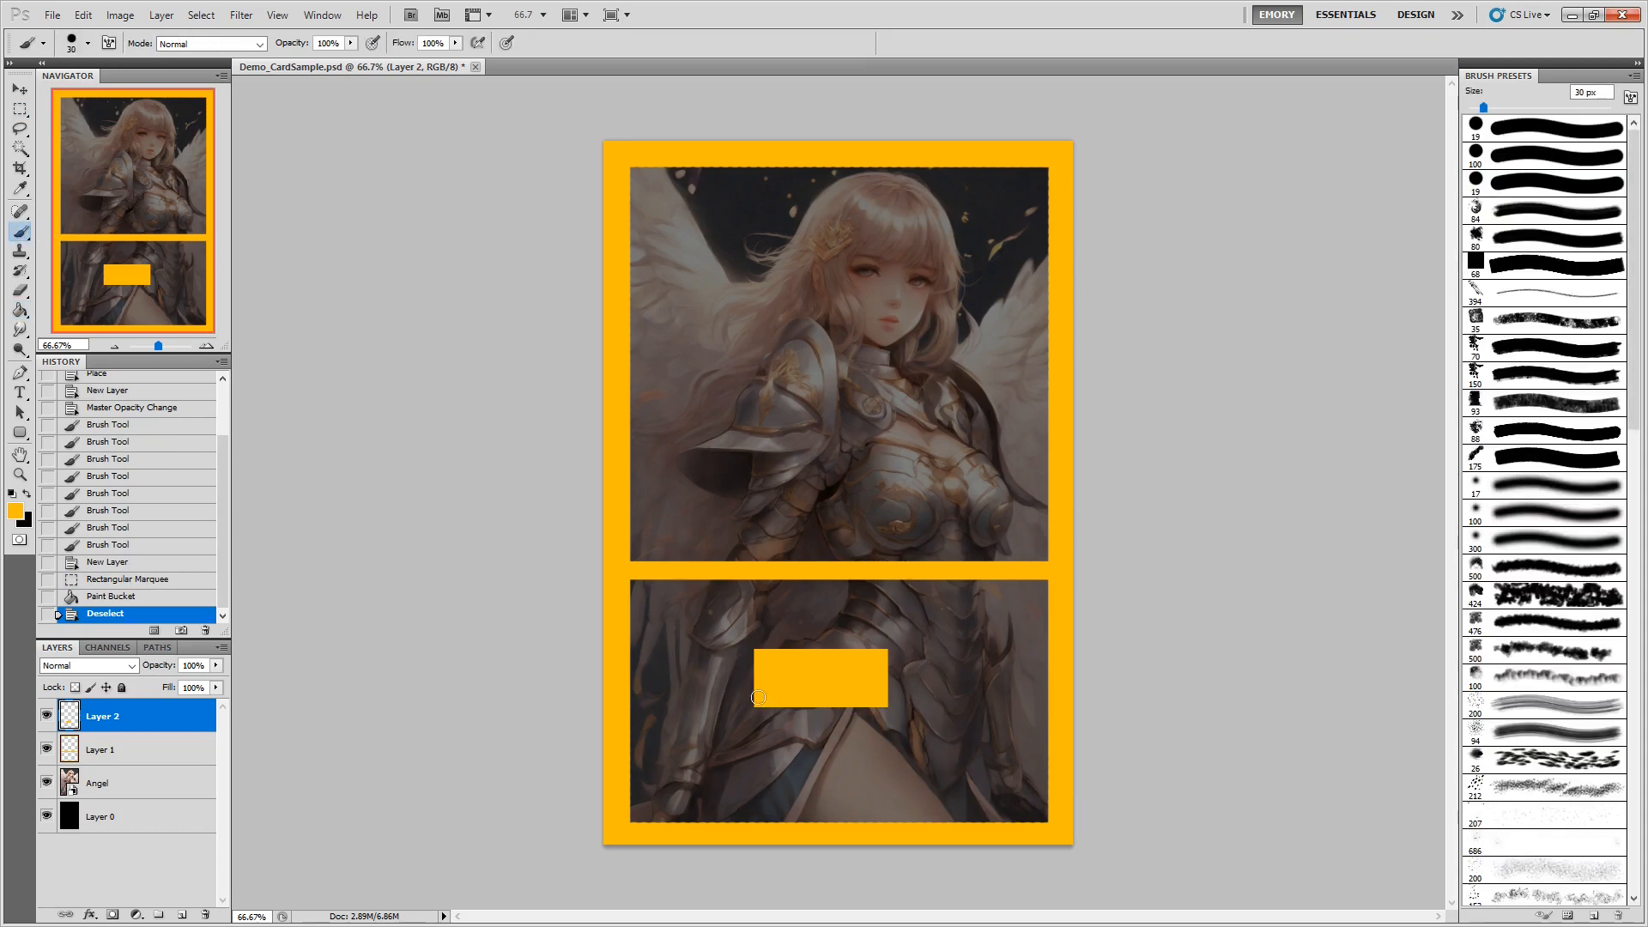
pyautogui.moveTo(755, 701); pyautogui.dragTo(754, 656)
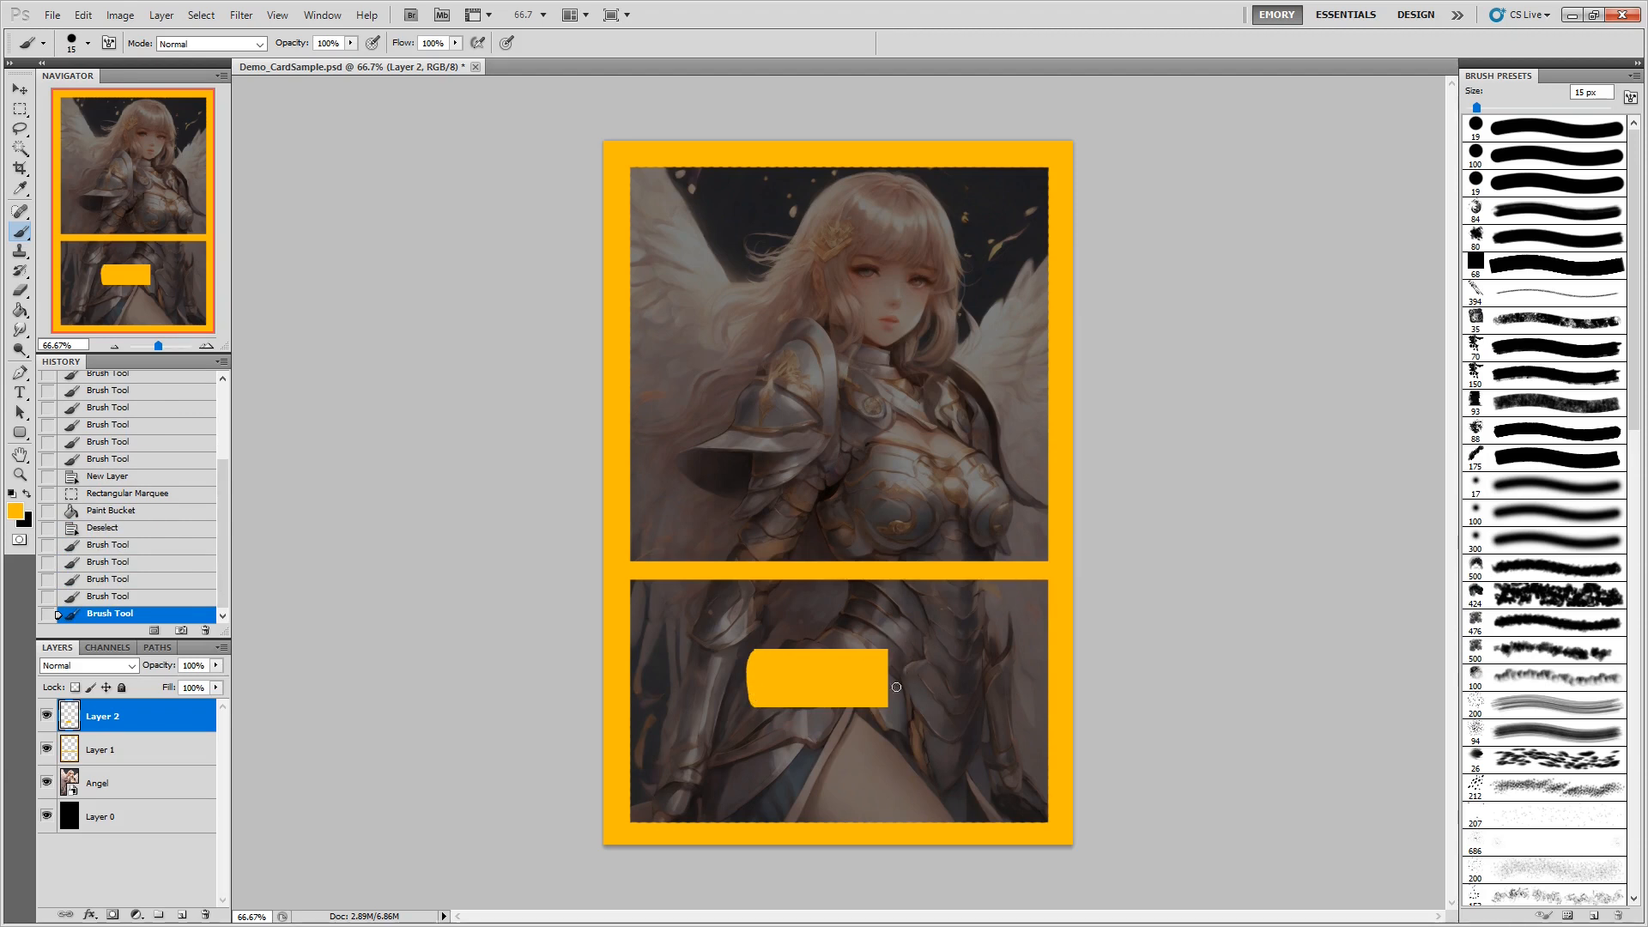
pyautogui.moveTo(886, 697)
pyautogui.mouseDown()
pyautogui.moveTo(885, 646)
pyautogui.moveTo(888, 695)
pyautogui.mouseUp()
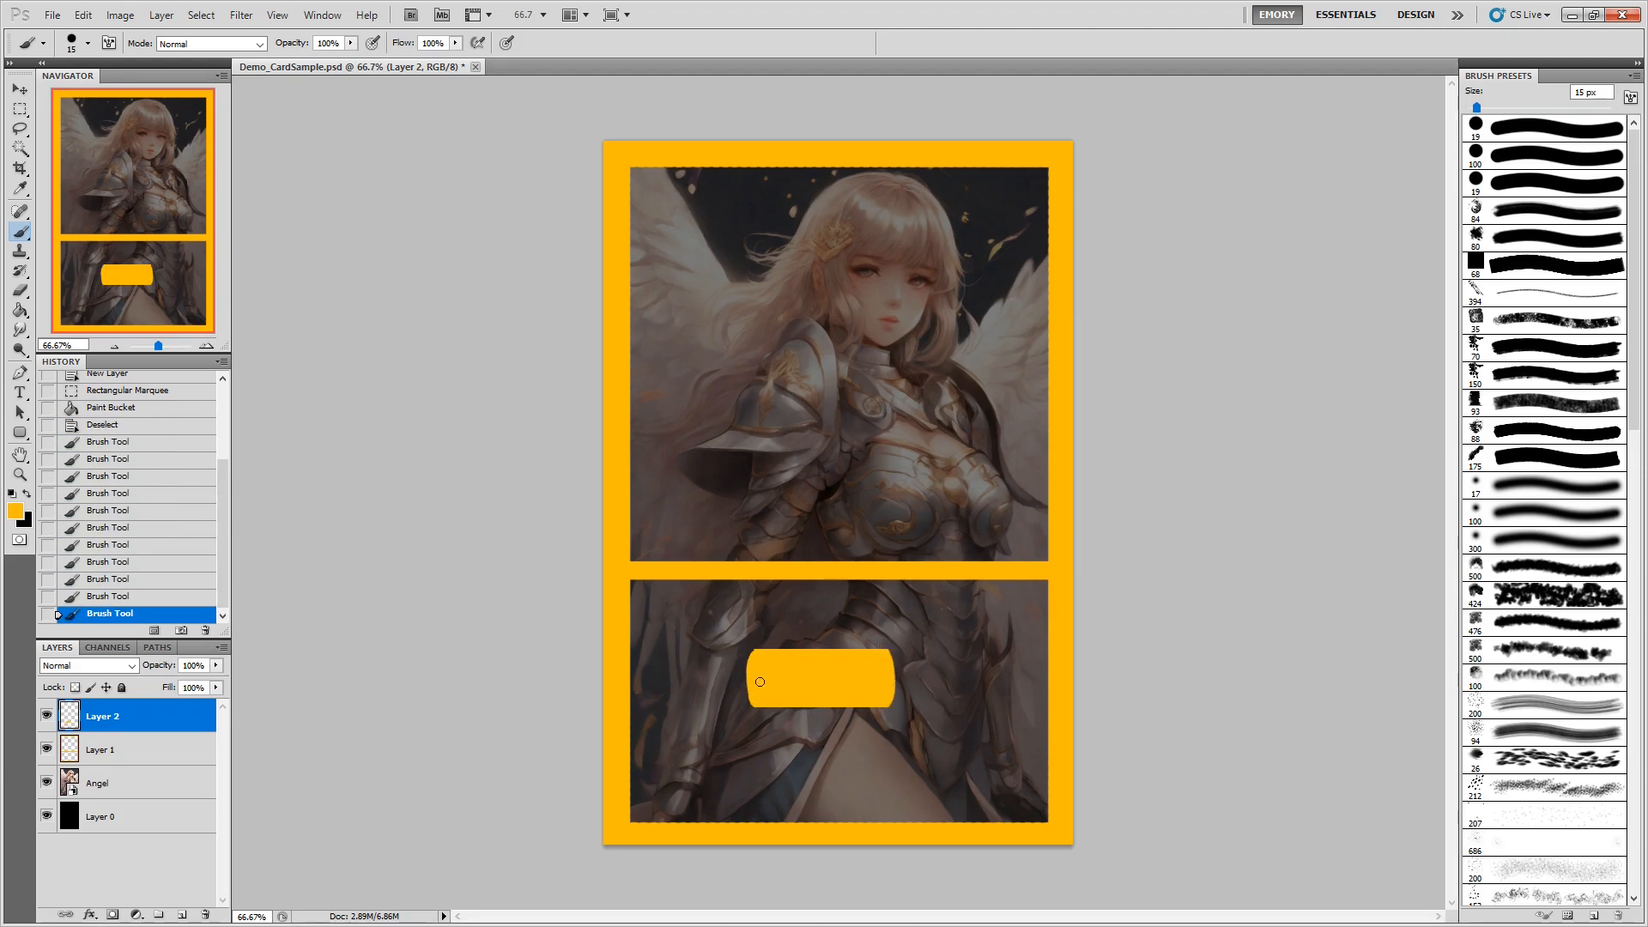
# Move the rounded yellow shape into the card's lower-right corner and rename its layer Health.
pyautogui.moveTo(751, 692)
pyautogui.mouseDown()
pyautogui.moveTo(755, 657)
pyautogui.moveTo(752, 697)
pyautogui.moveTo(1007, 784)
pyautogui.moveTo(967, 790)
pyautogui.moveTo(978, 801)
pyautogui.mouseUp()
pyautogui.press('v')
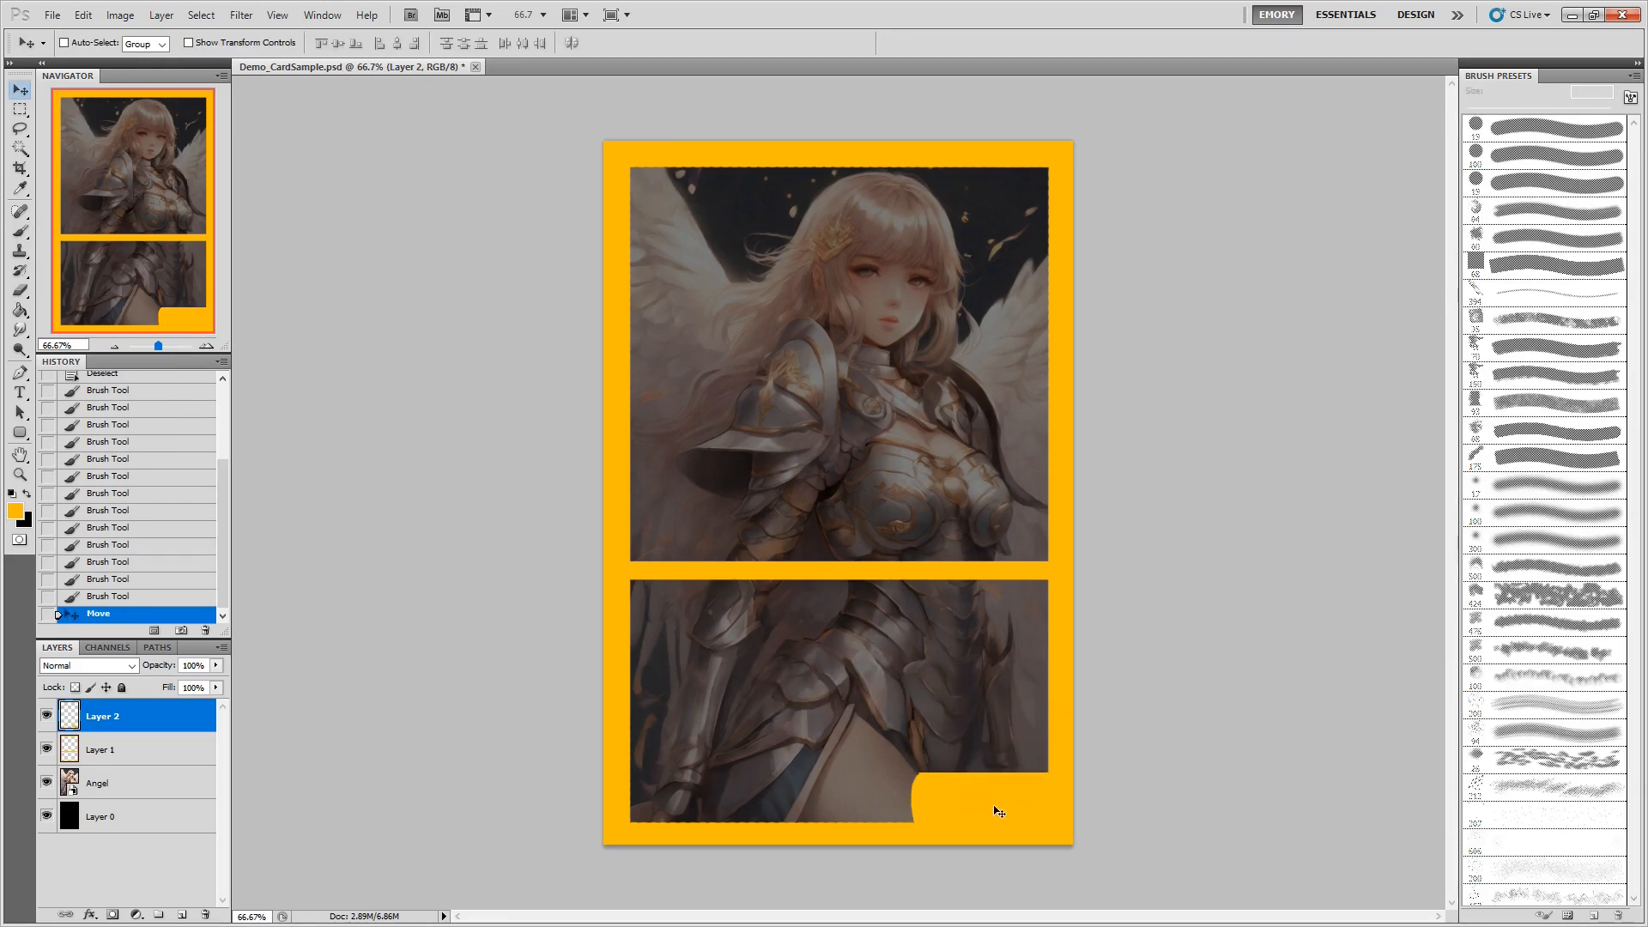
pyautogui.doubleClick(102, 722)
pyautogui.press('Return')
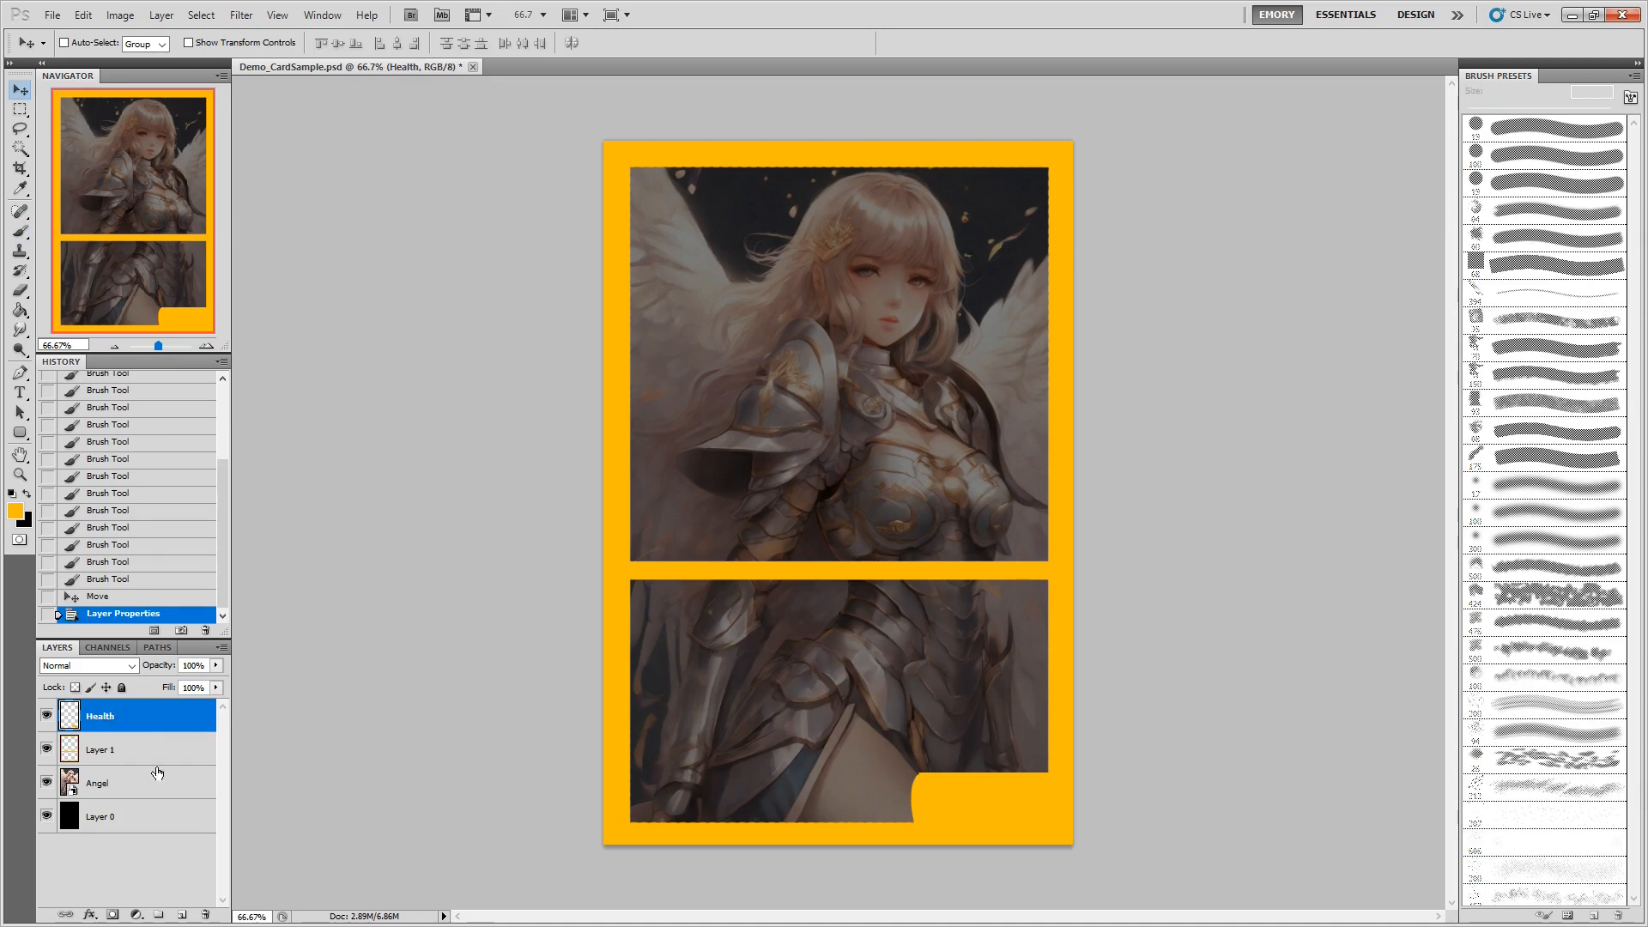
# Add a new layer above Health and set the foreground color to a dark red.
pyautogui.hotkey('ctrl', 'shift', 'n')
pyautogui.press('Return')
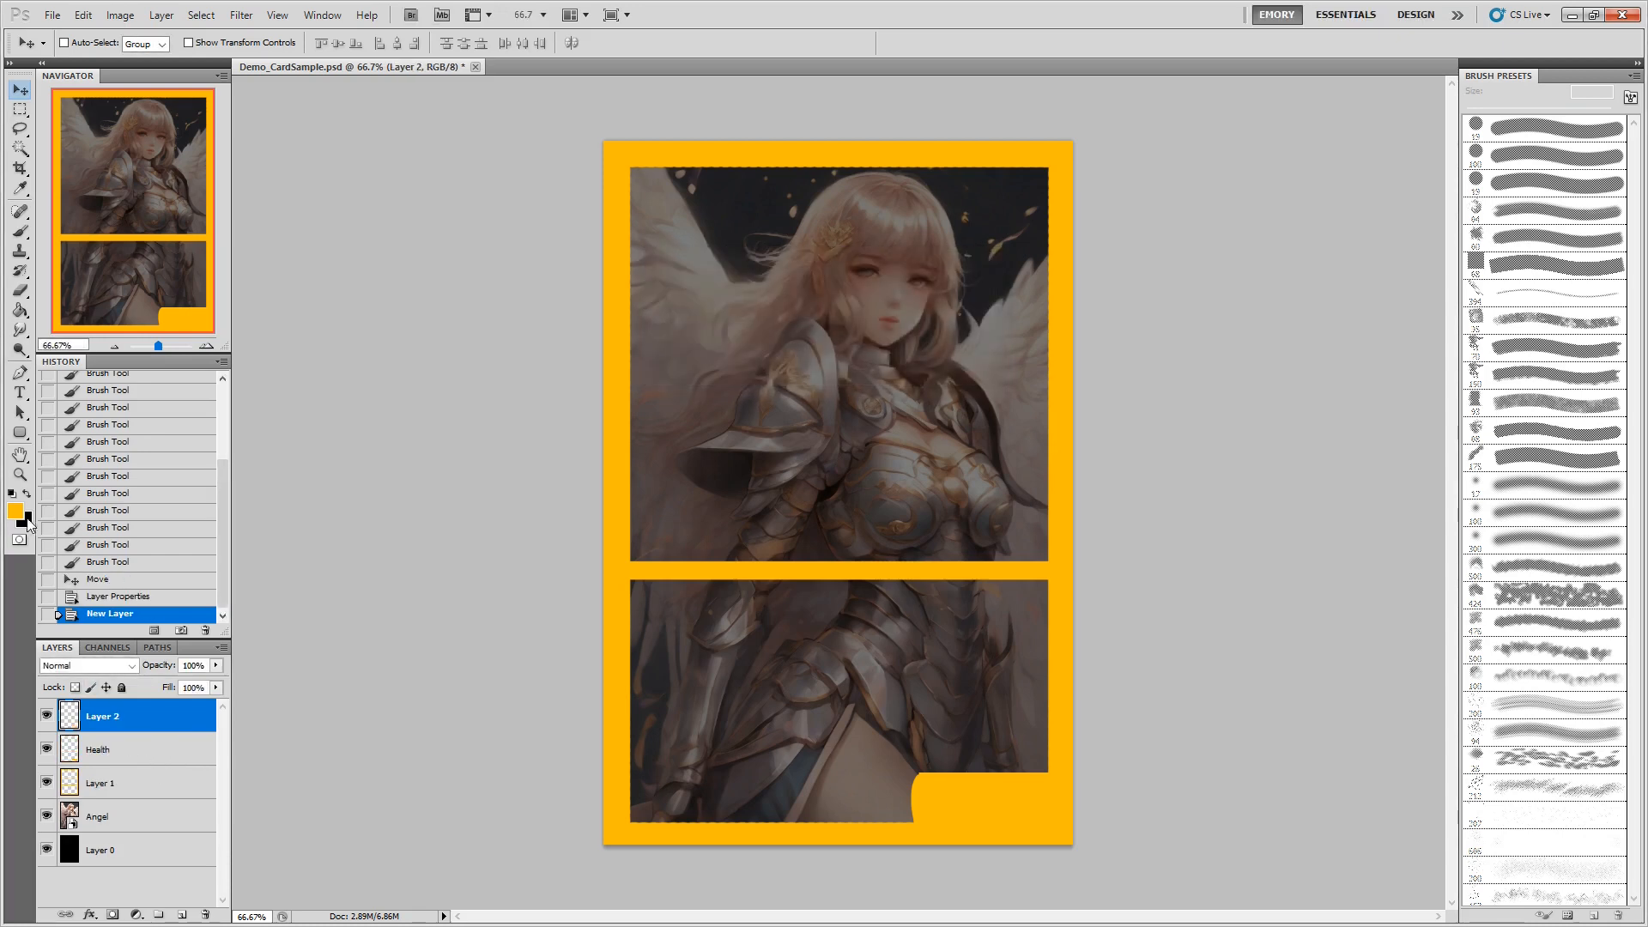
pyautogui.click(16, 513)
pyautogui.moveTo(380, 779); pyautogui.dragTo(375, 793)
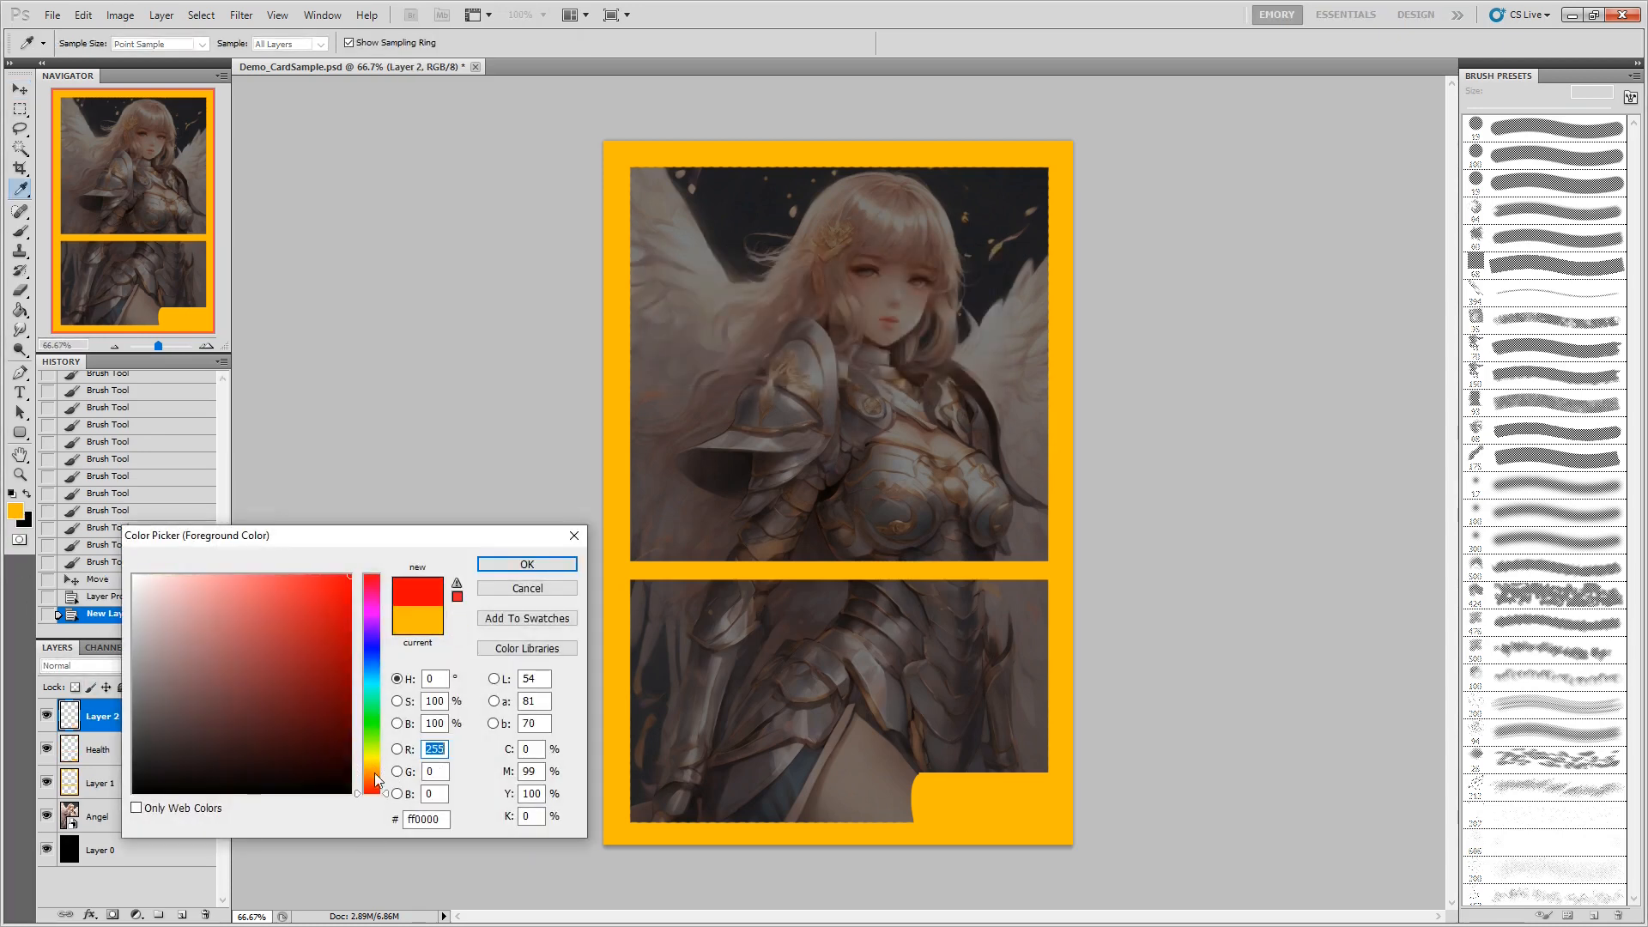
pyautogui.click(527, 564)
# Paint a thick horizontal red bar at the upper left of the lower panel with a 25 px brush, and trim its ends with the Eraser.
pyautogui.press('v')
pyautogui.press('b')
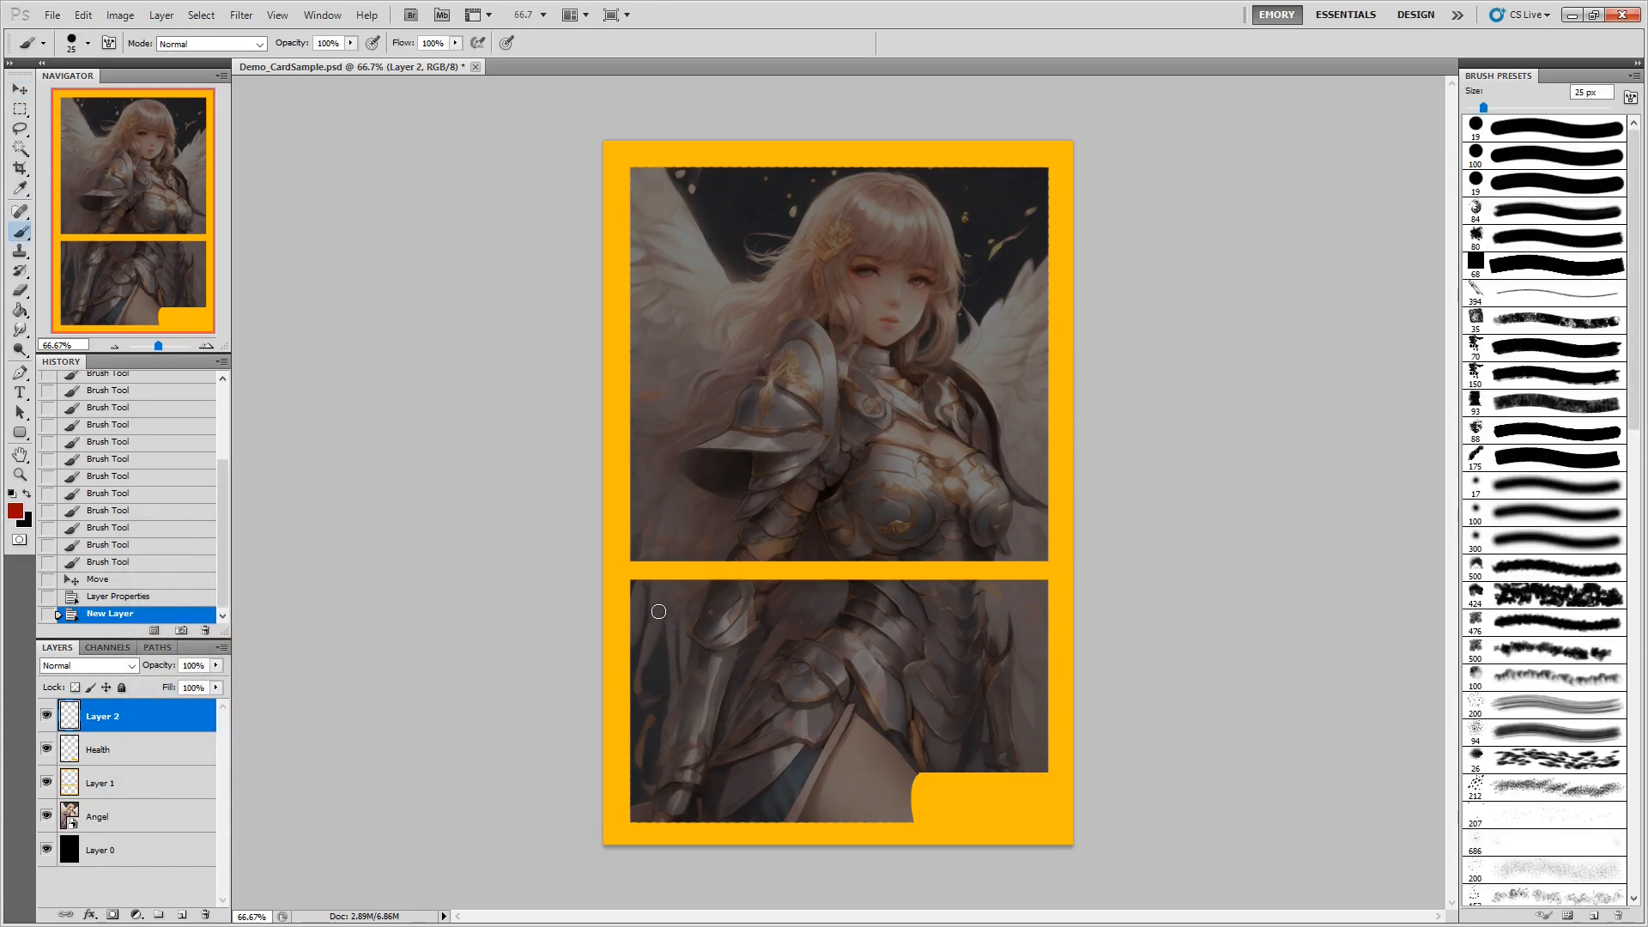
pyautogui.moveTo(658, 608); pyautogui.dragTo(805, 606)
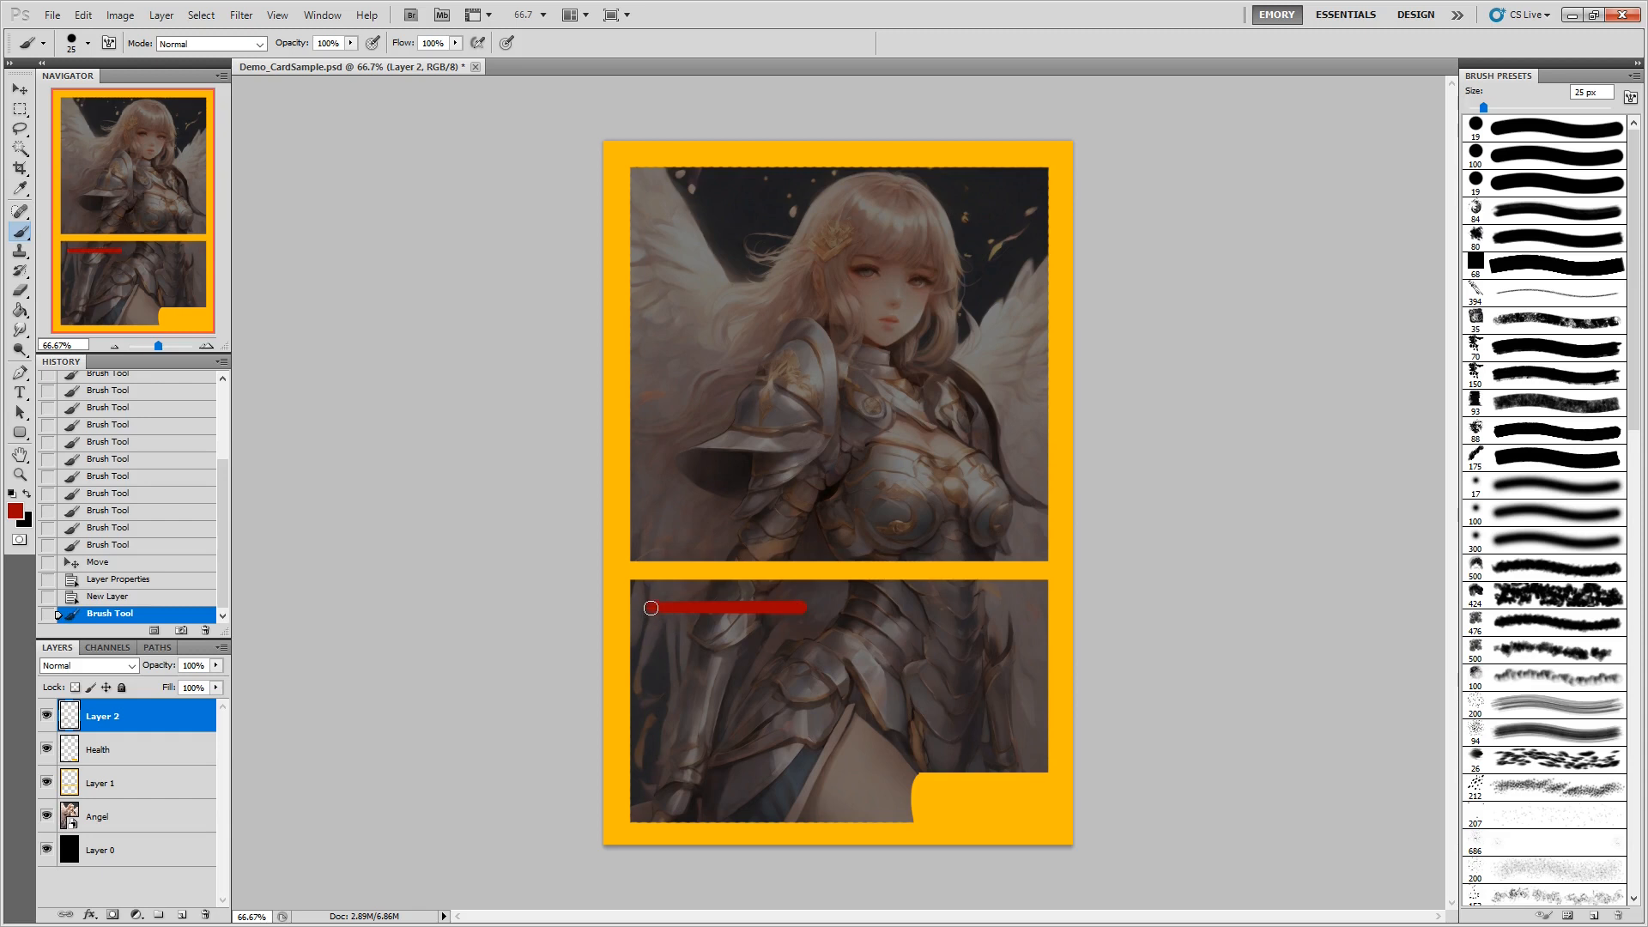
pyautogui.moveTo(653, 606)
pyautogui.mouseDown()
pyautogui.moveTo(796, 611)
pyautogui.moveTo(660, 611)
pyautogui.mouseUp()
pyautogui.moveTo(802, 608); pyautogui.dragTo(651, 612)
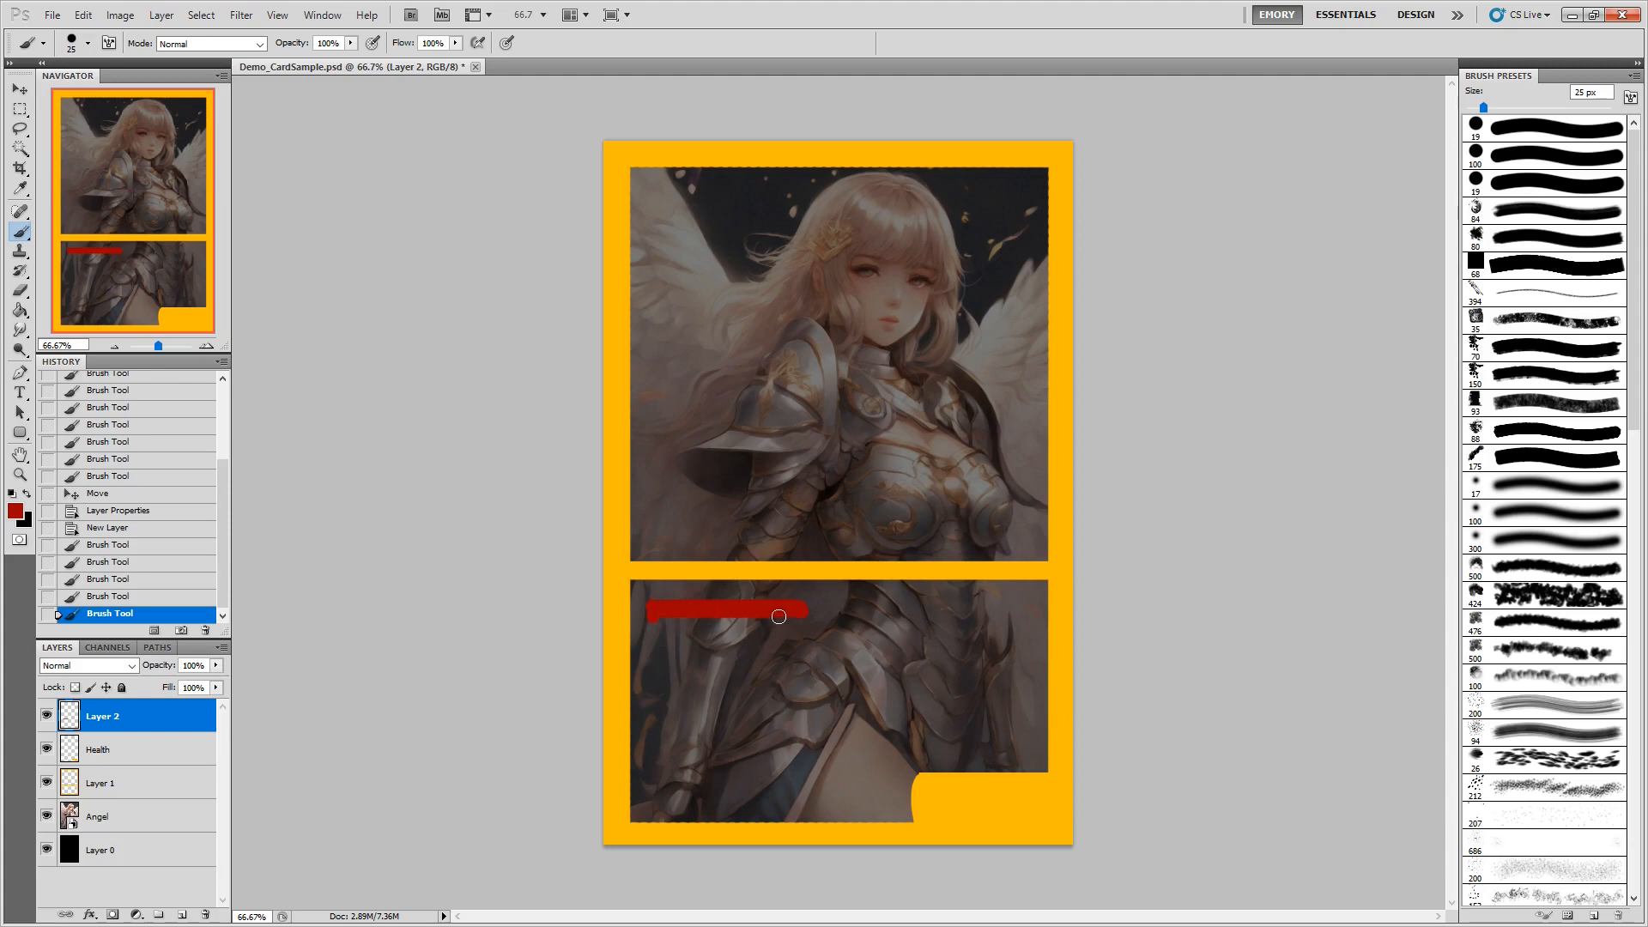
pyautogui.moveTo(778, 616)
pyautogui.mouseDown()
pyautogui.moveTo(650, 606)
pyautogui.moveTo(653, 619)
pyautogui.moveTo(808, 612)
pyautogui.mouseUp()
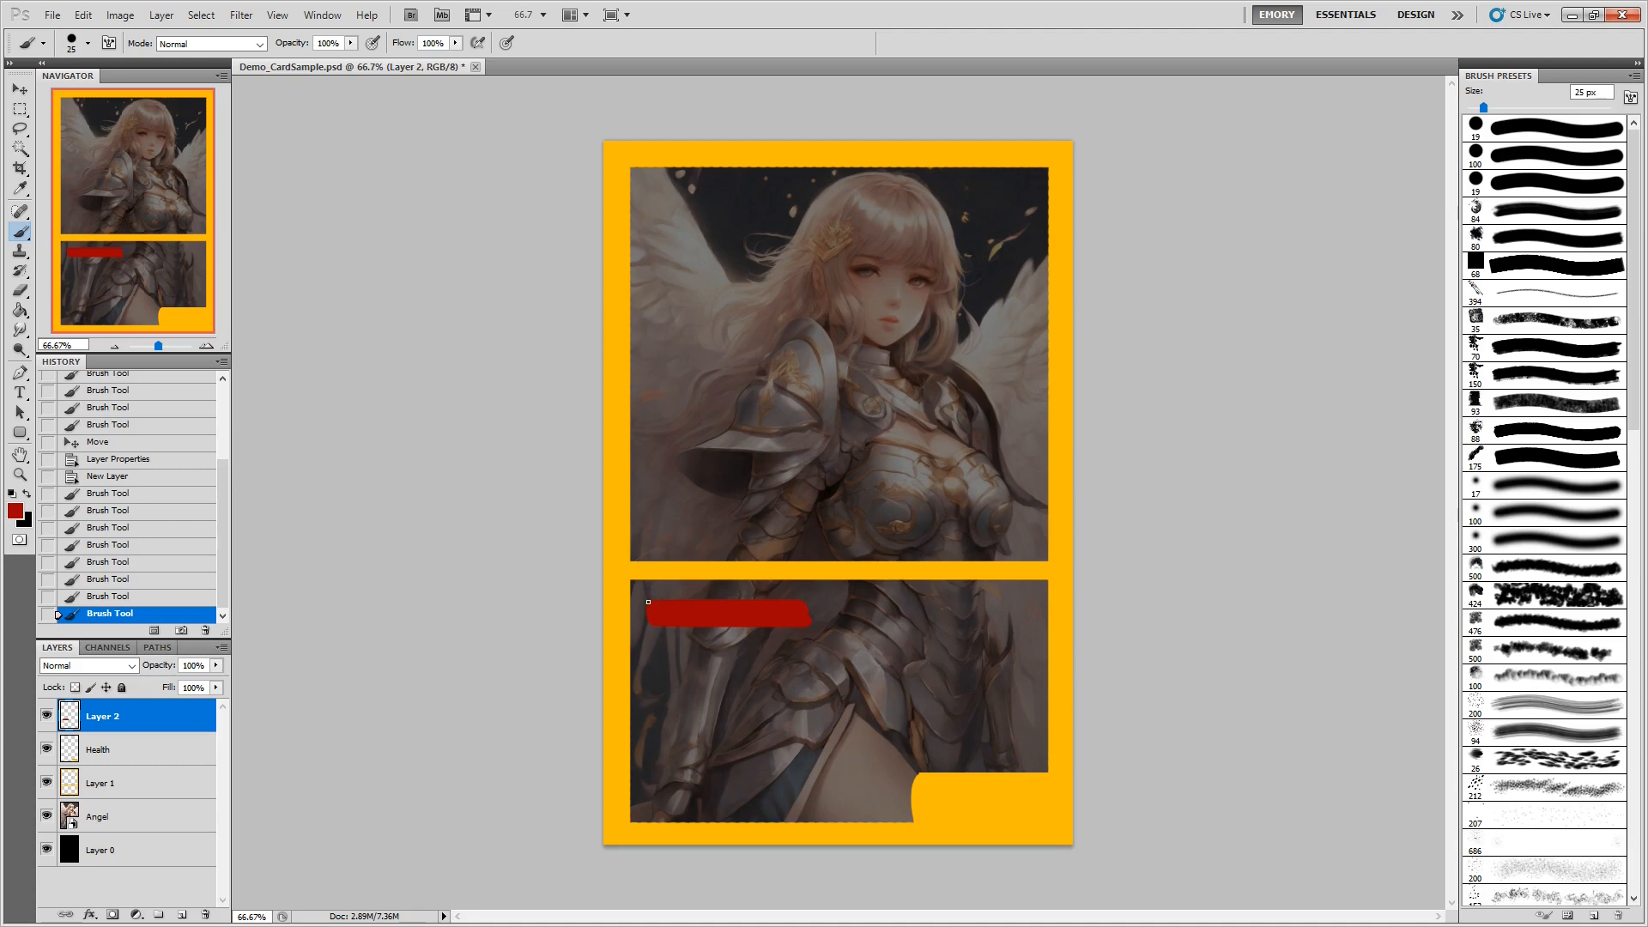
pyautogui.moveTo(642, 604); pyautogui.dragTo(642, 619)
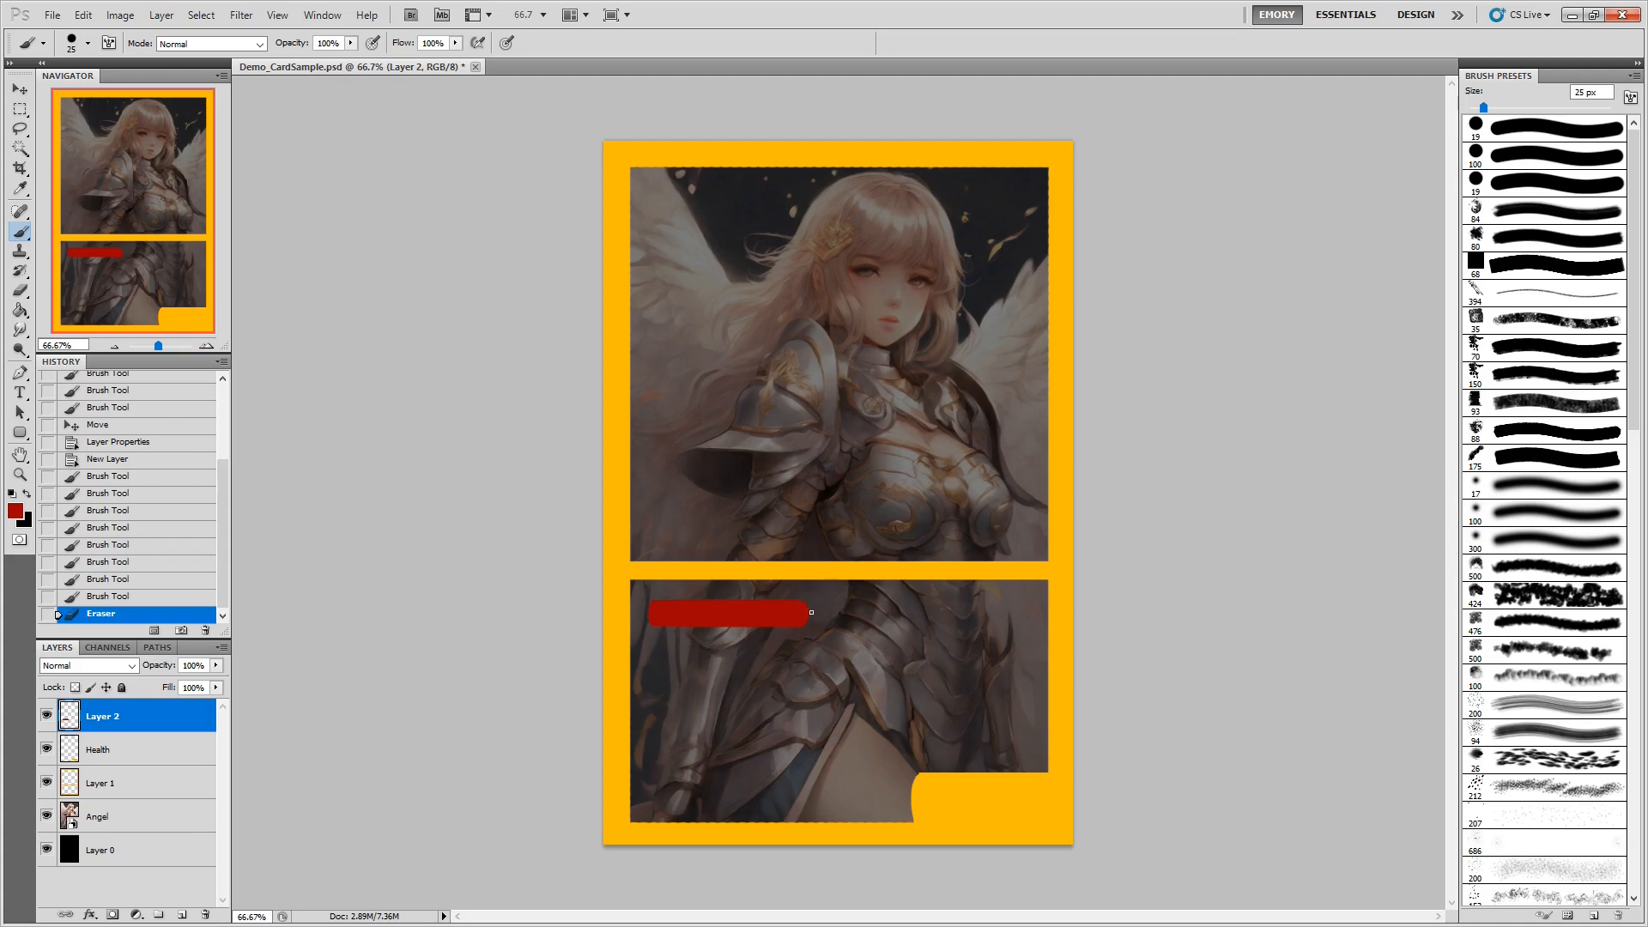
pyautogui.moveTo(809, 617); pyautogui.dragTo(833, 621)
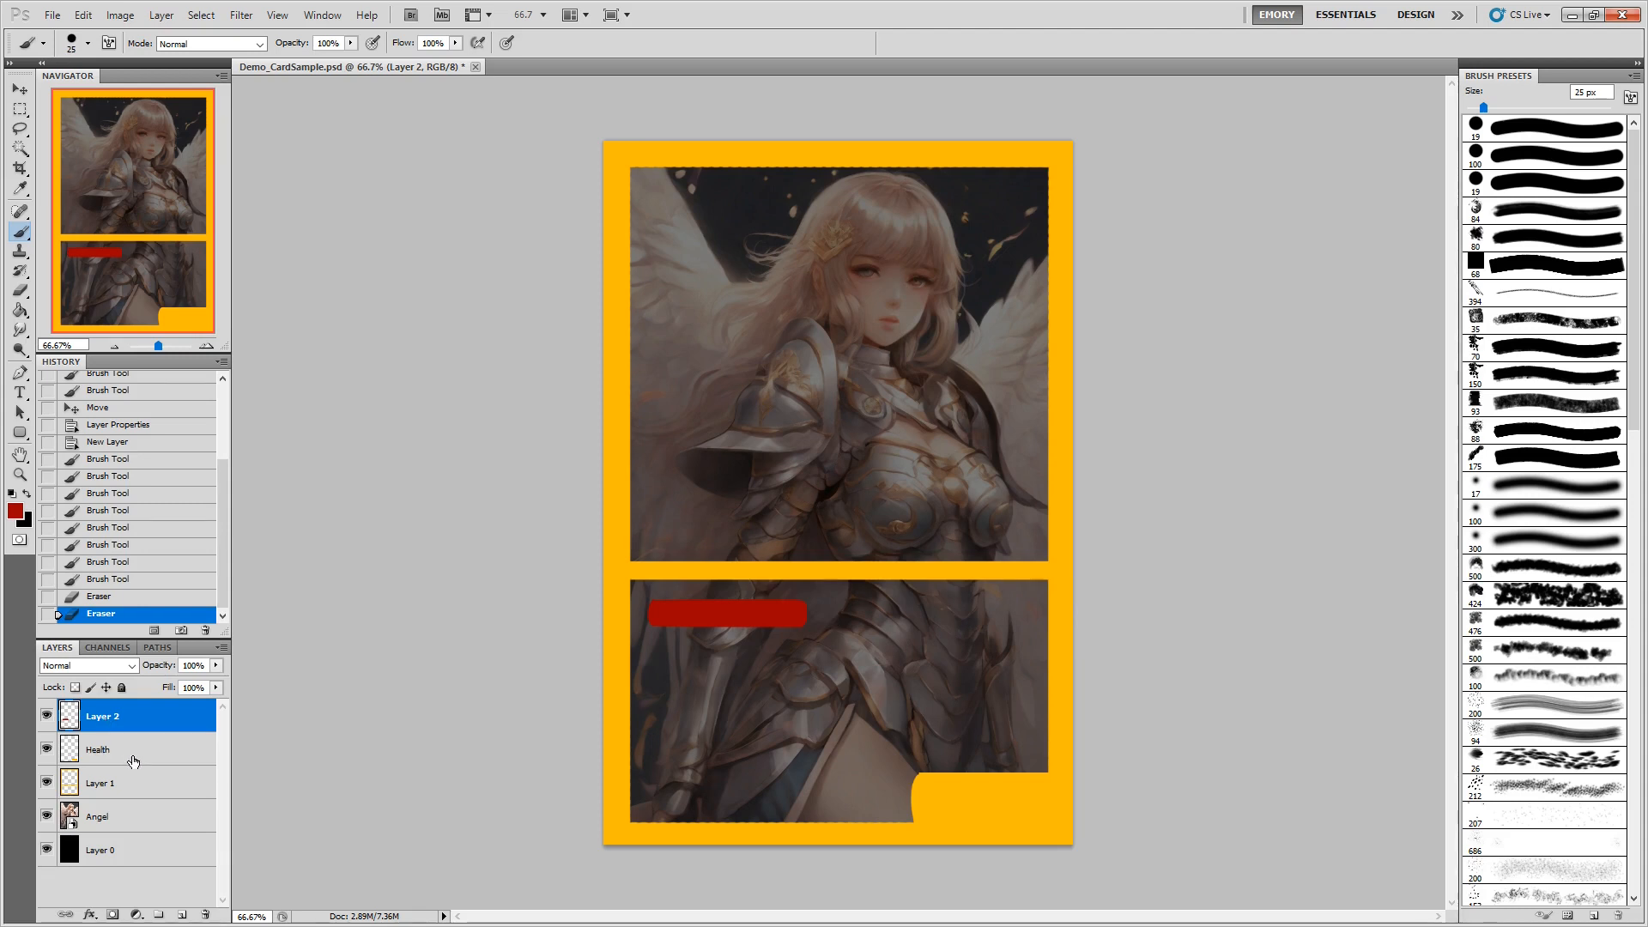
# Copy the red bar on Layer 2 into a new document sized to the copied content.
pyautogui.rightClick(96, 715)
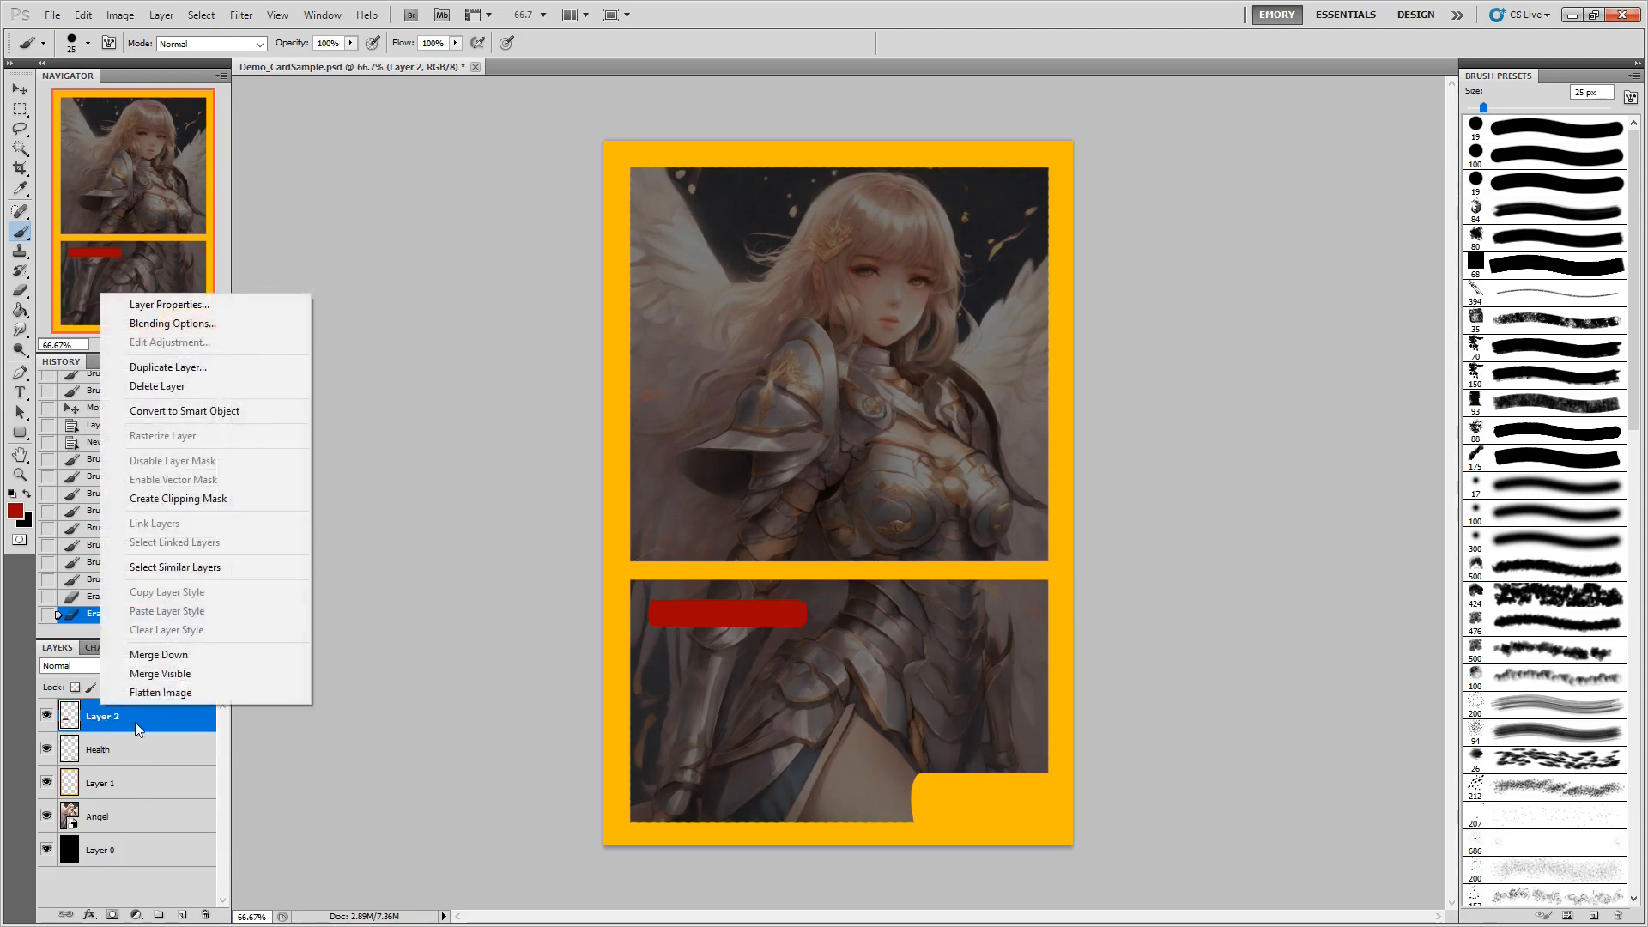
pyautogui.click(144, 729)
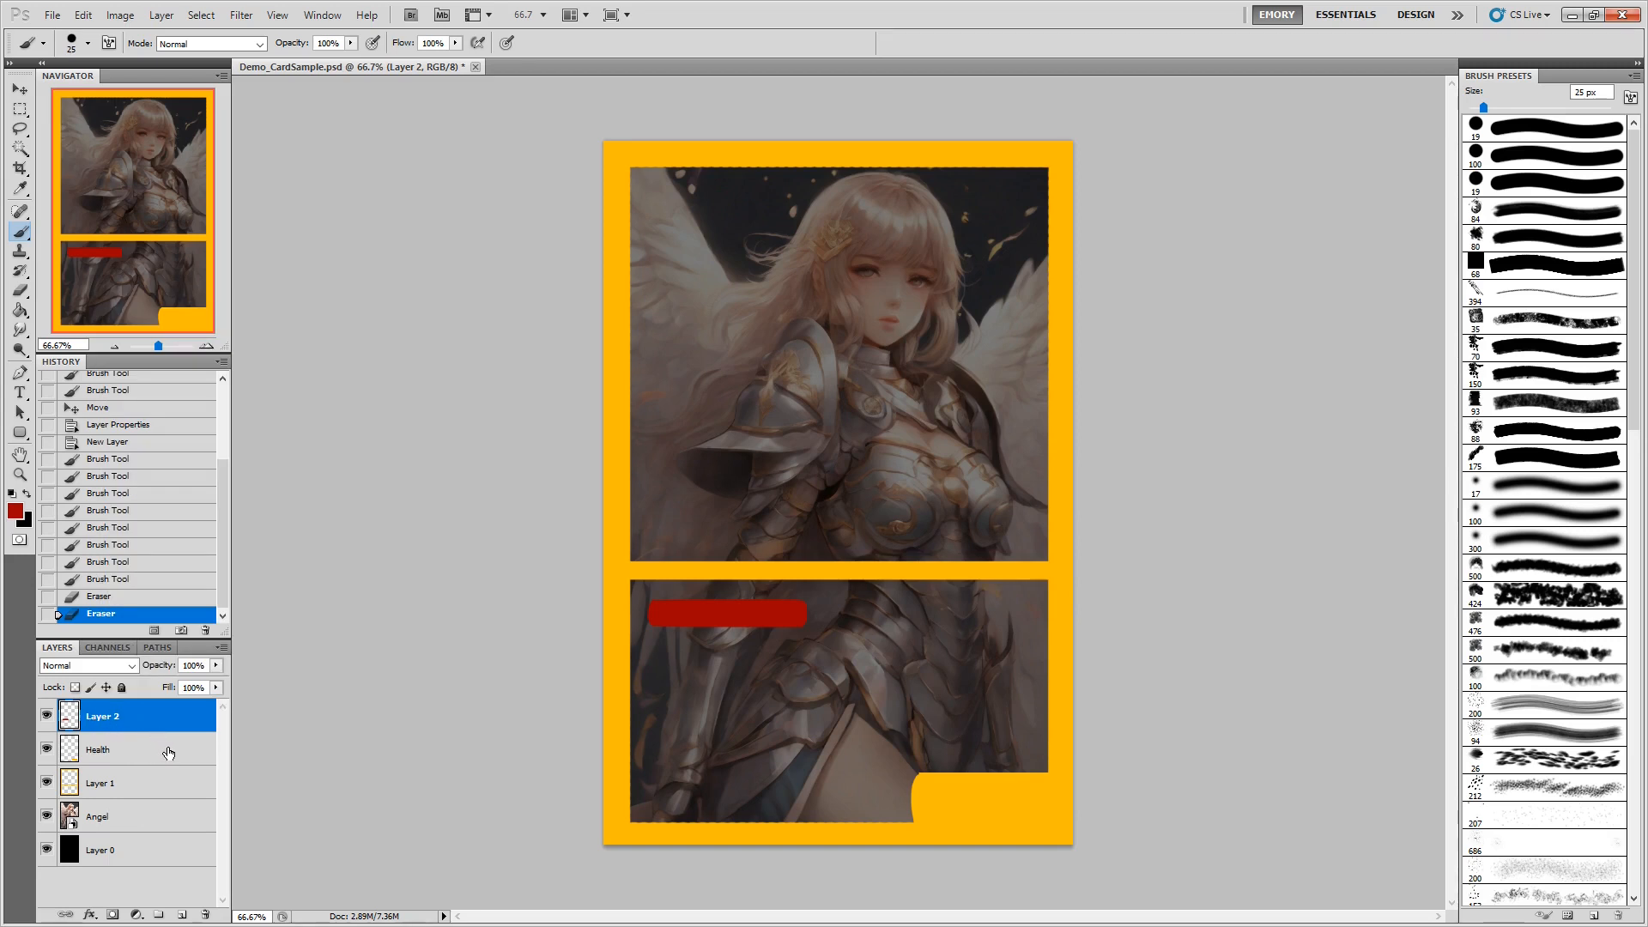
pyautogui.hotkey('ctrl', 'a')
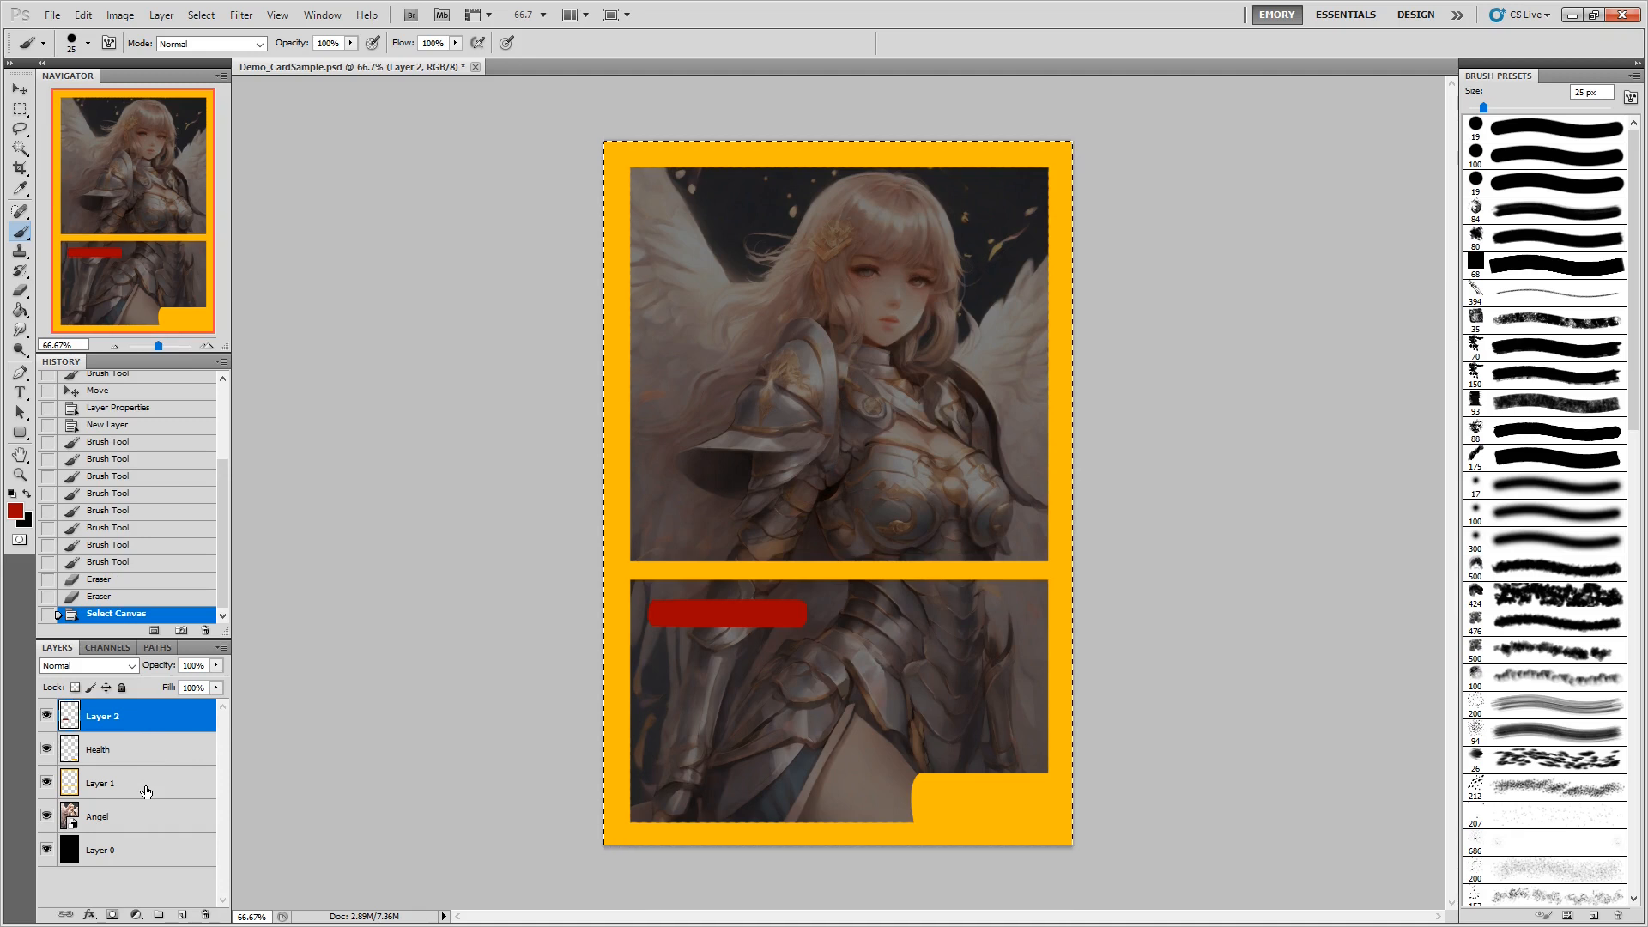
pyautogui.hotkey('ctrl', 'n')
pyautogui.press('Return')
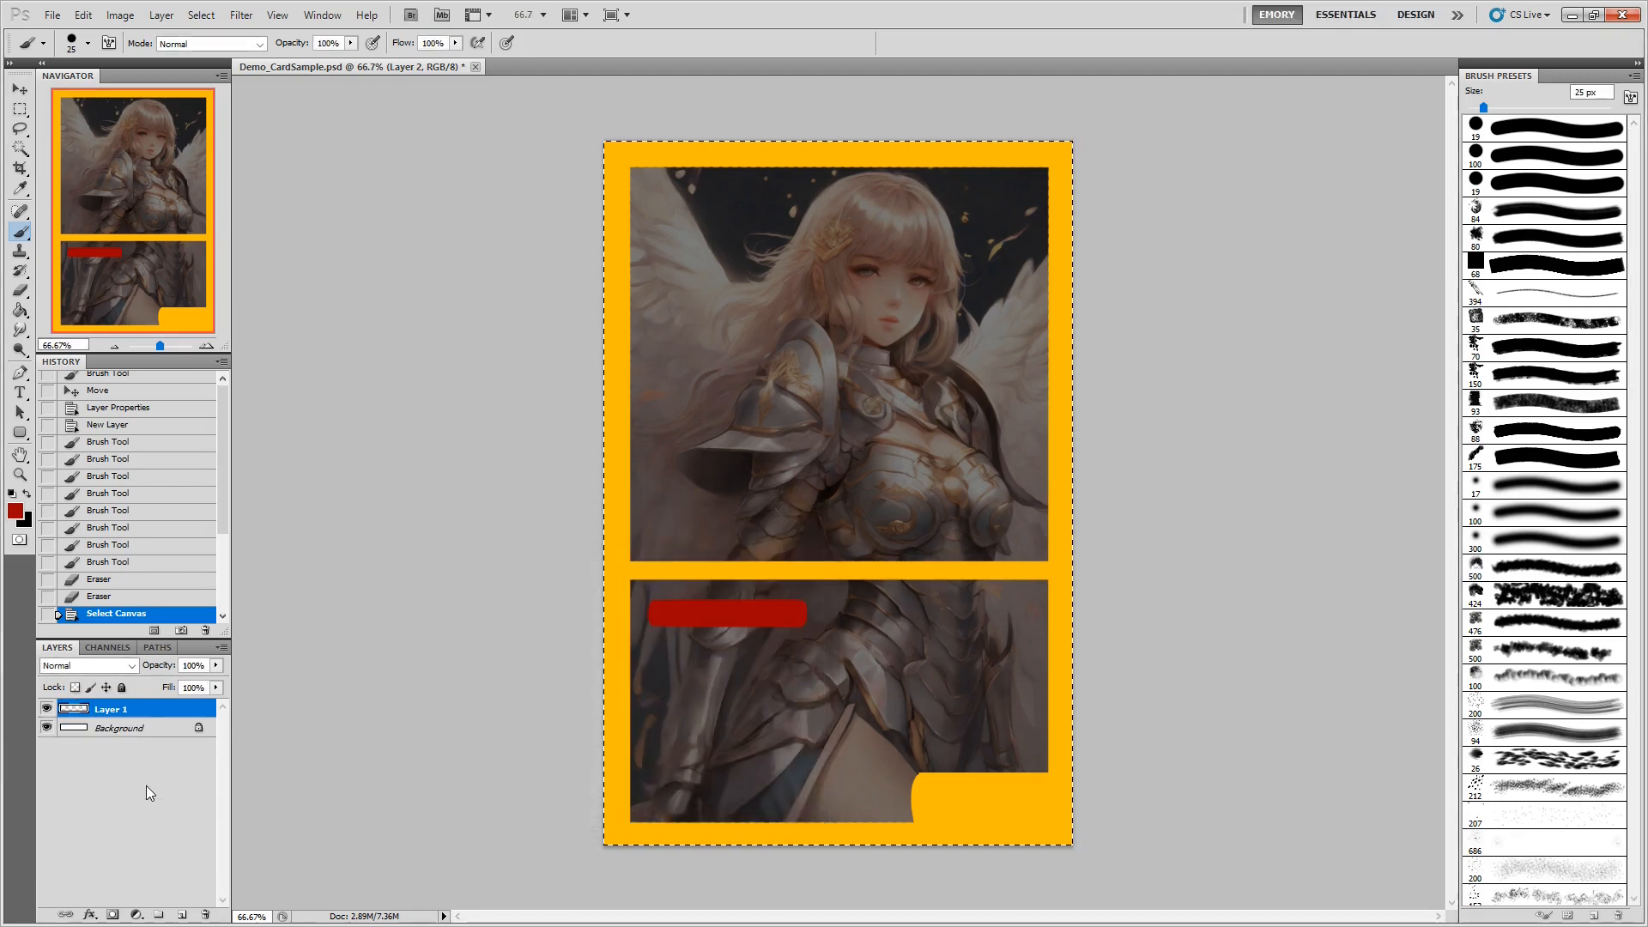
pyautogui.hotkey('ctrl', 'v')
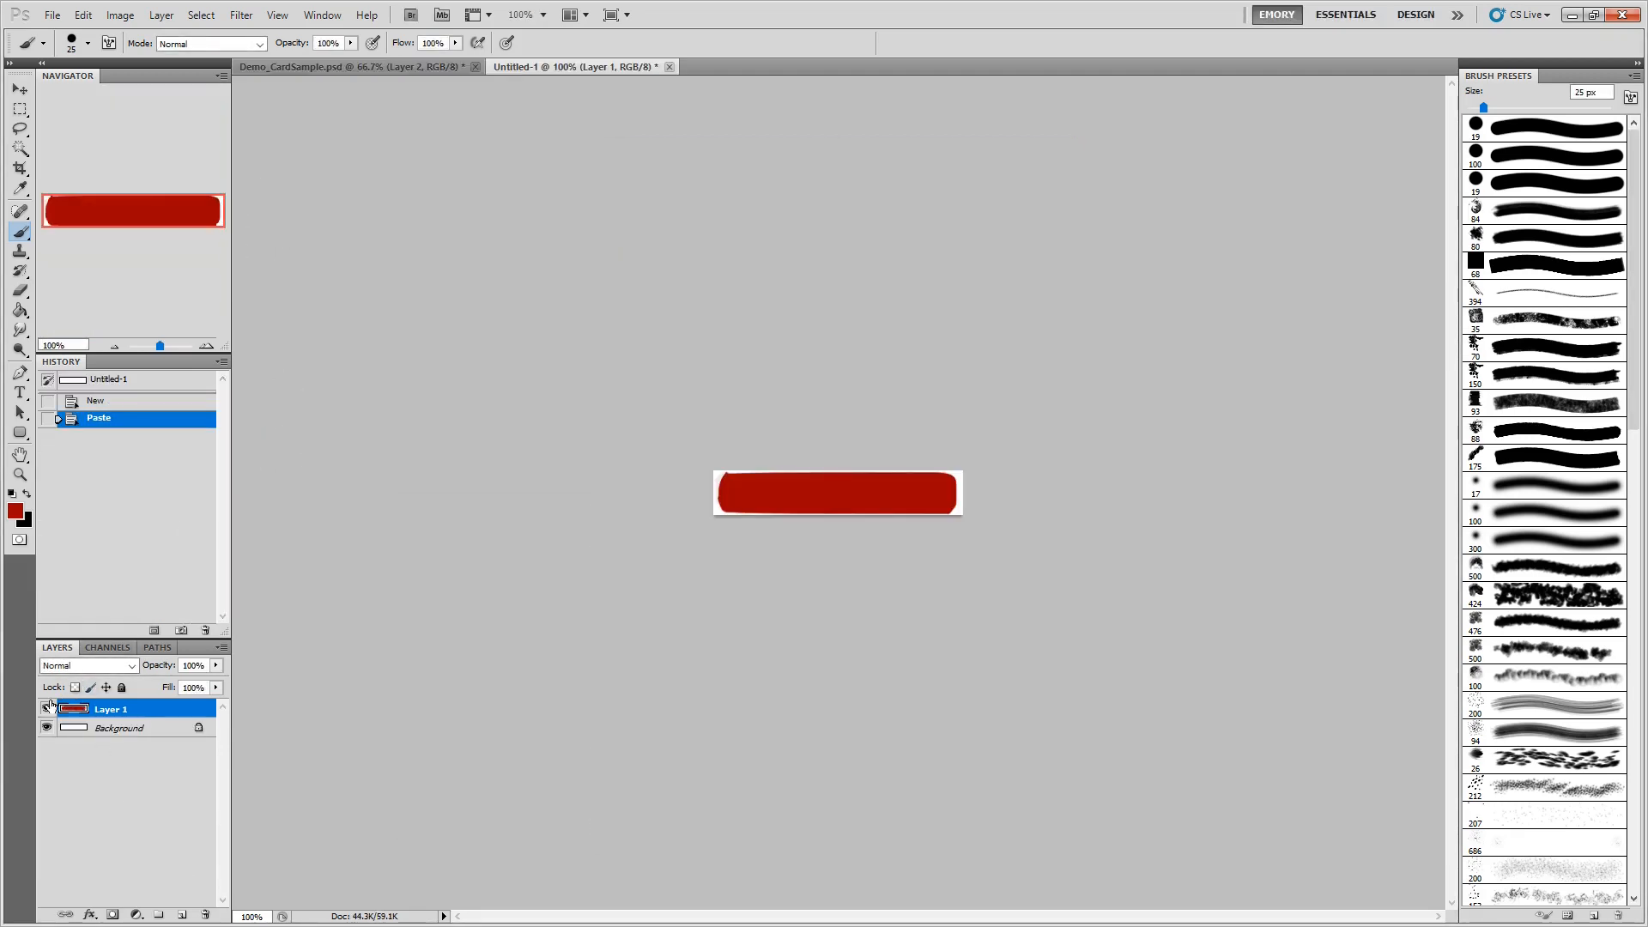
# Hide the white background, save the red bar as a PNG named Ability Box in Card UI, and close its document without saving changes.
pyautogui.click(46, 728)
pyautogui.hotkey('ctrl', 'a')
pyautogui.click(52, 15)
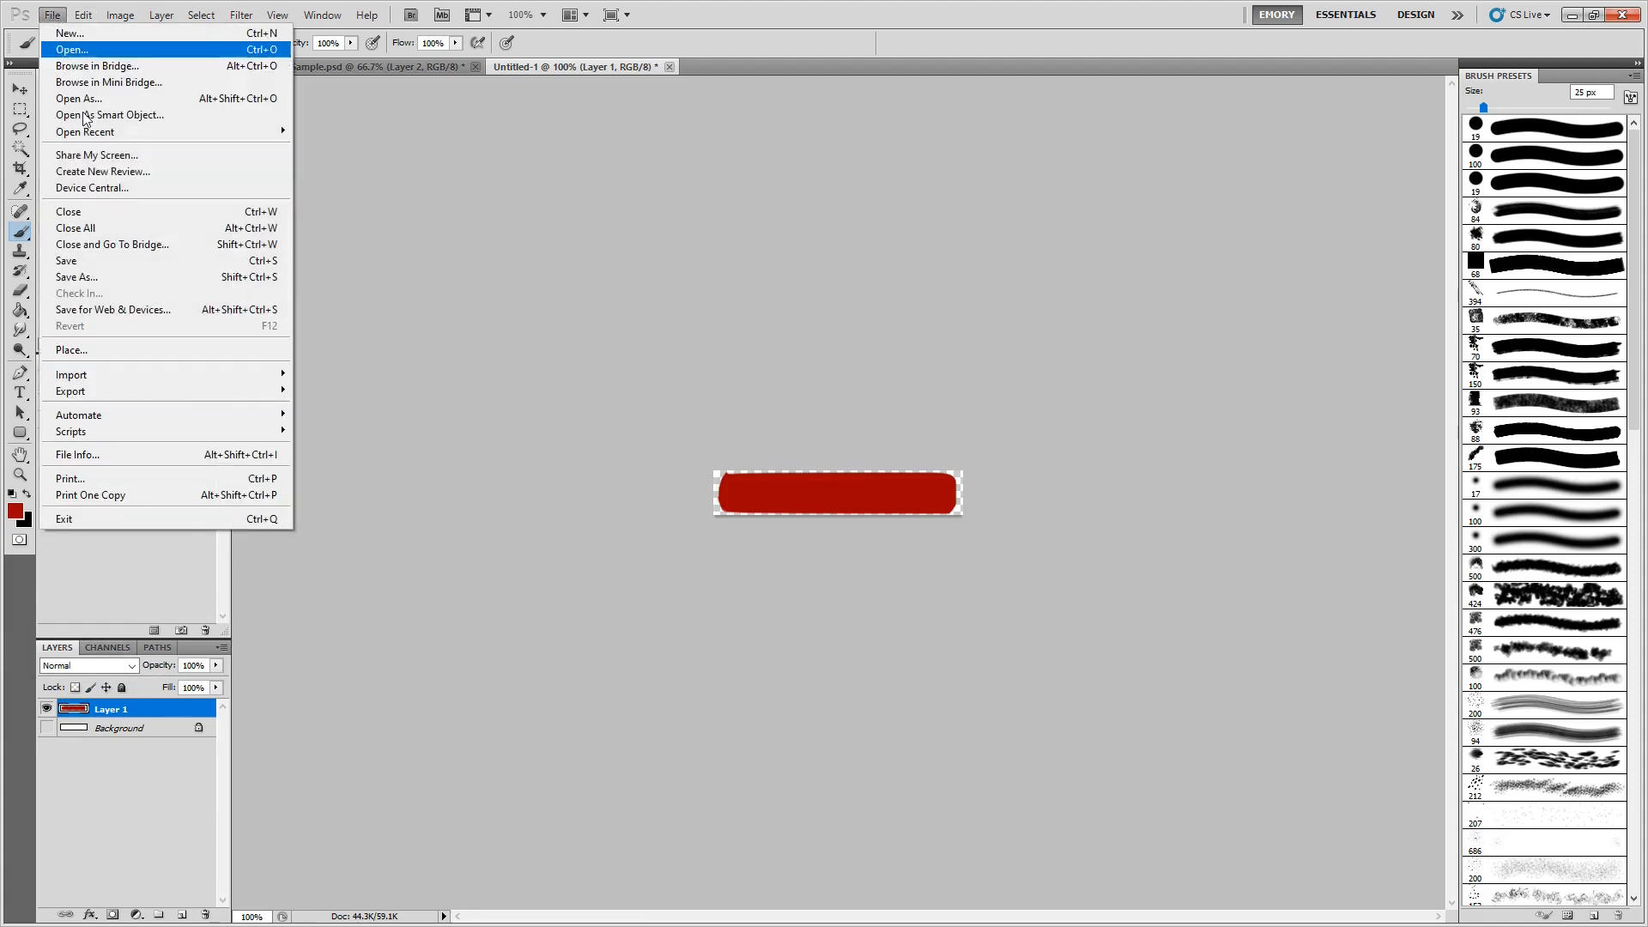
pyautogui.click(141, 277)
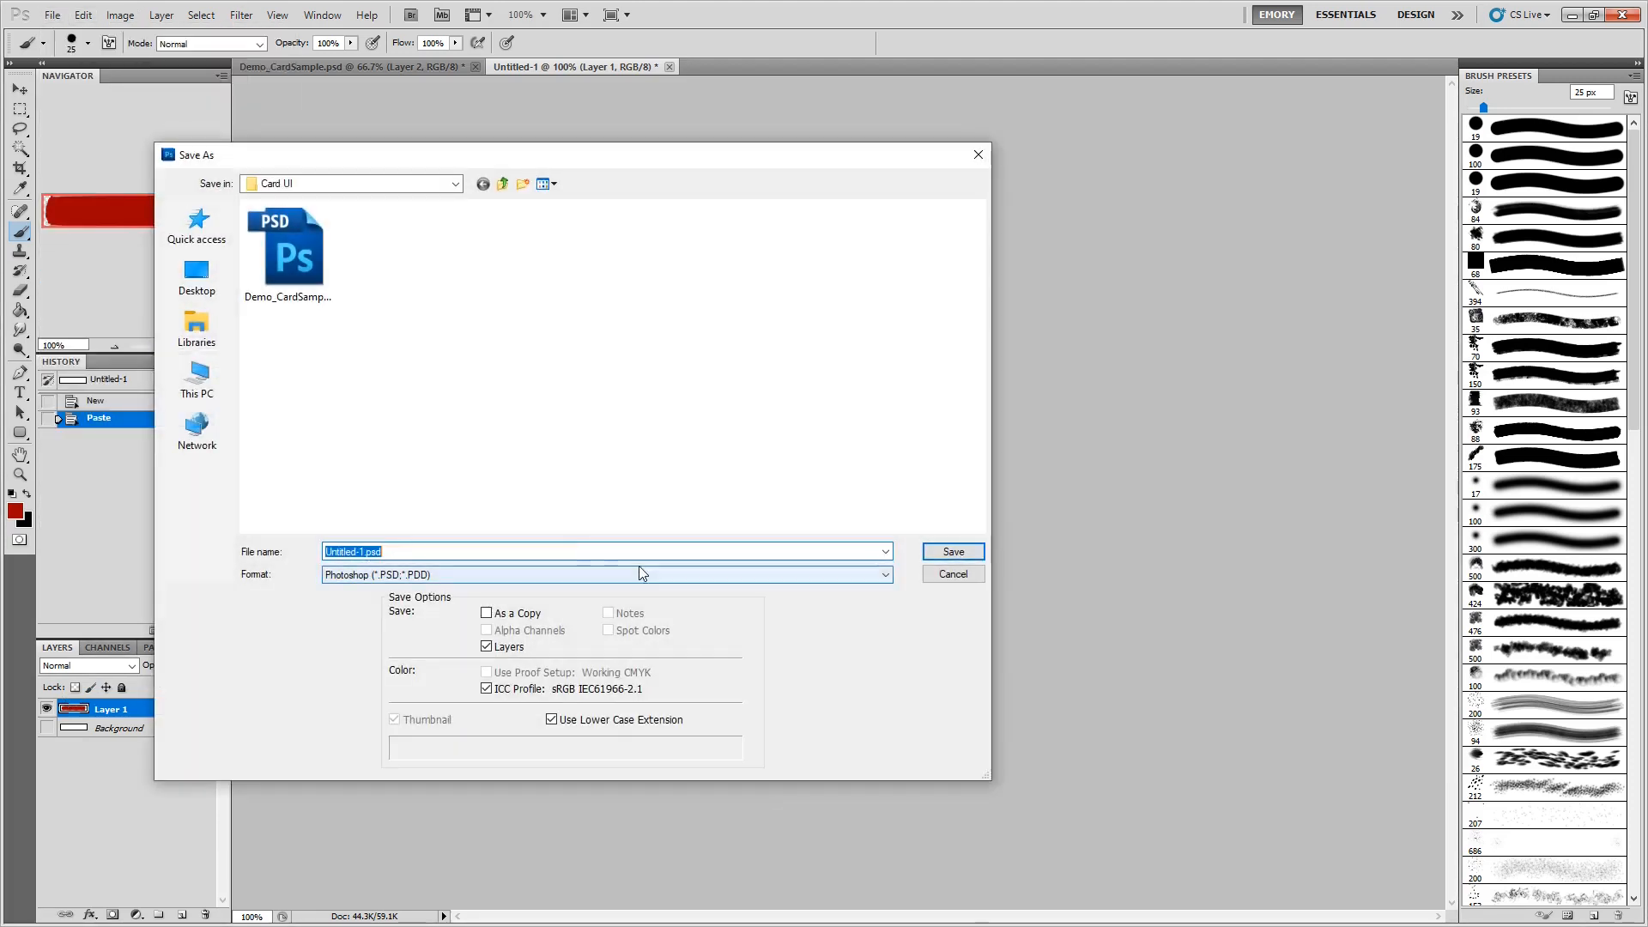
pyautogui.click(472, 573)
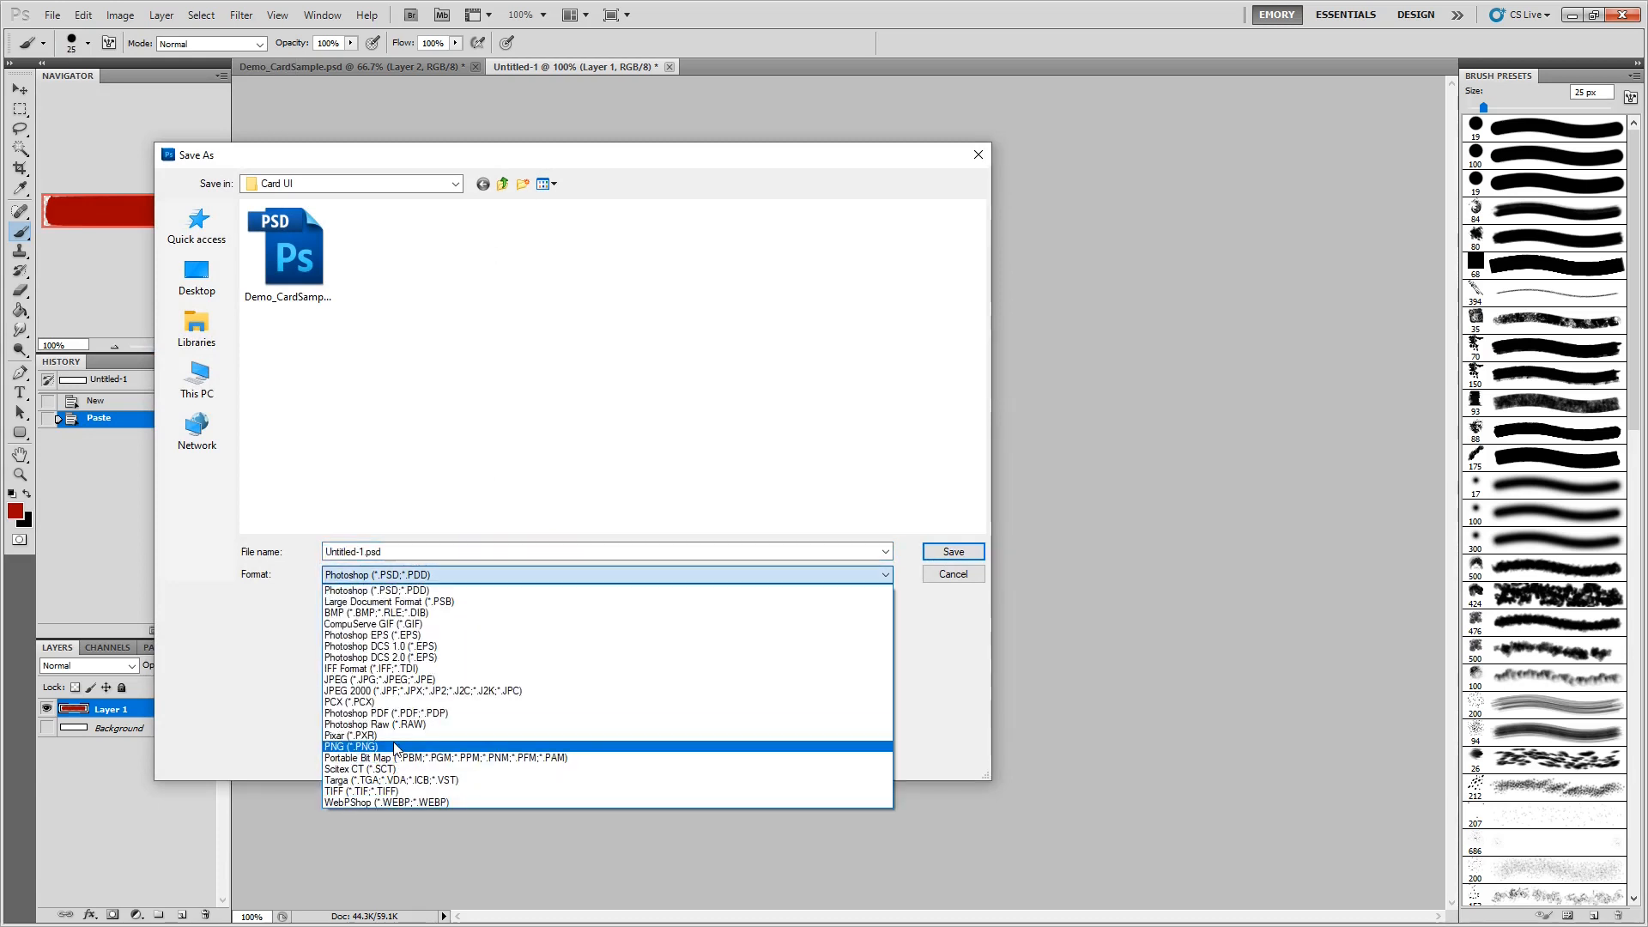
pyautogui.click(398, 746)
pyautogui.doubleClick(385, 552)
pyautogui.write('Ability Box')
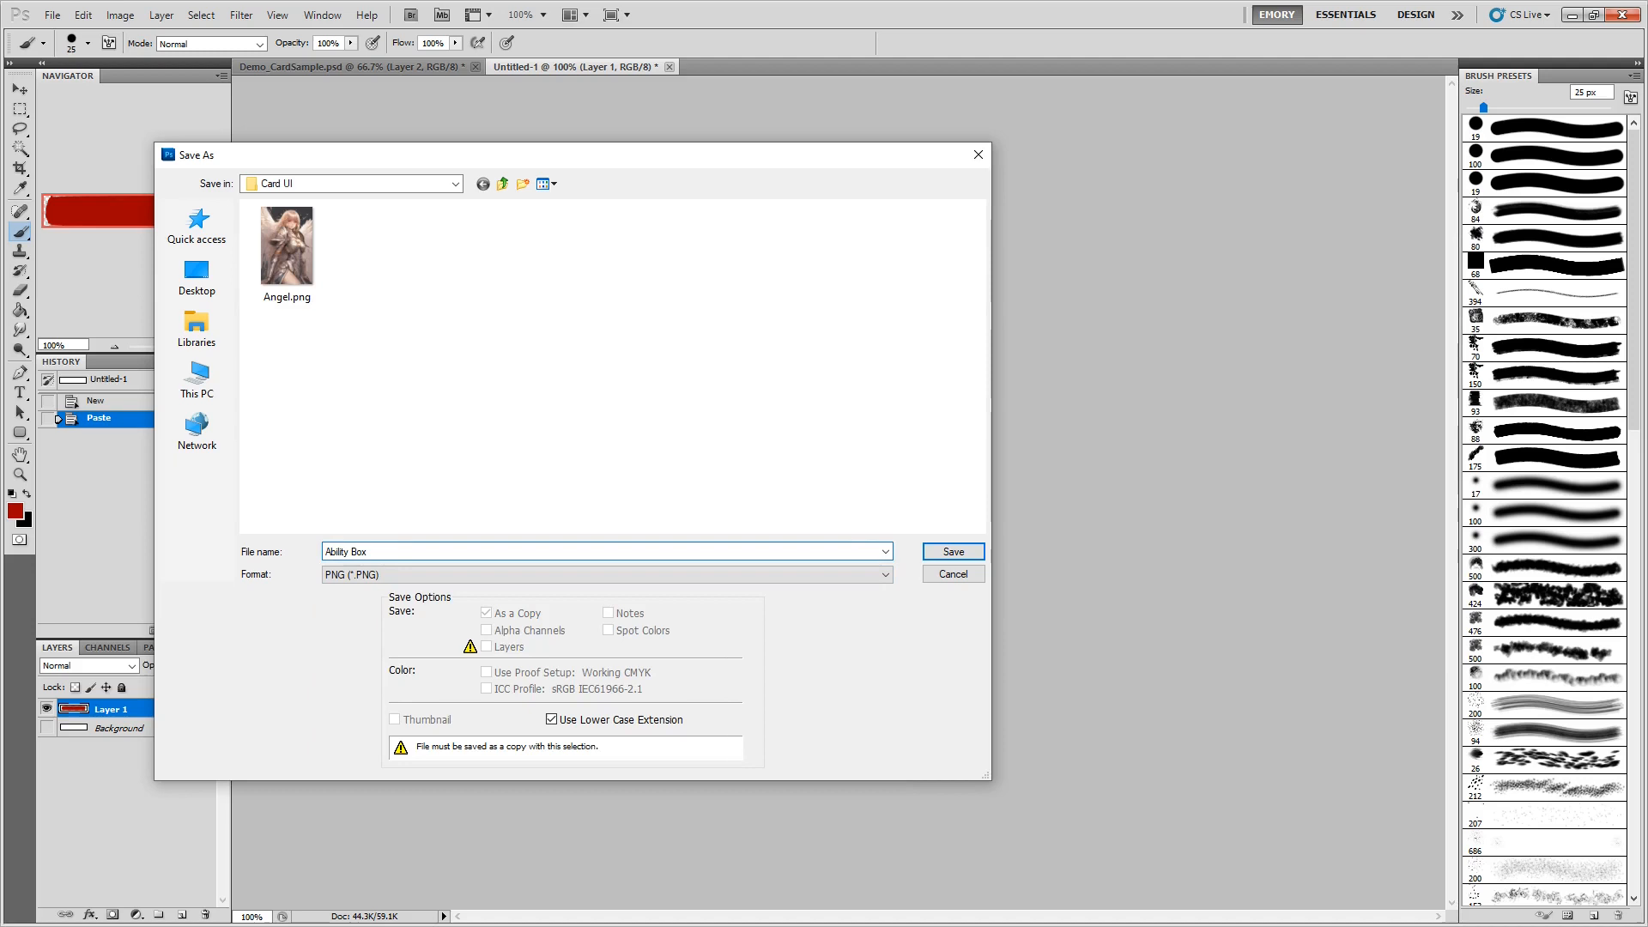
pyautogui.press('Return')
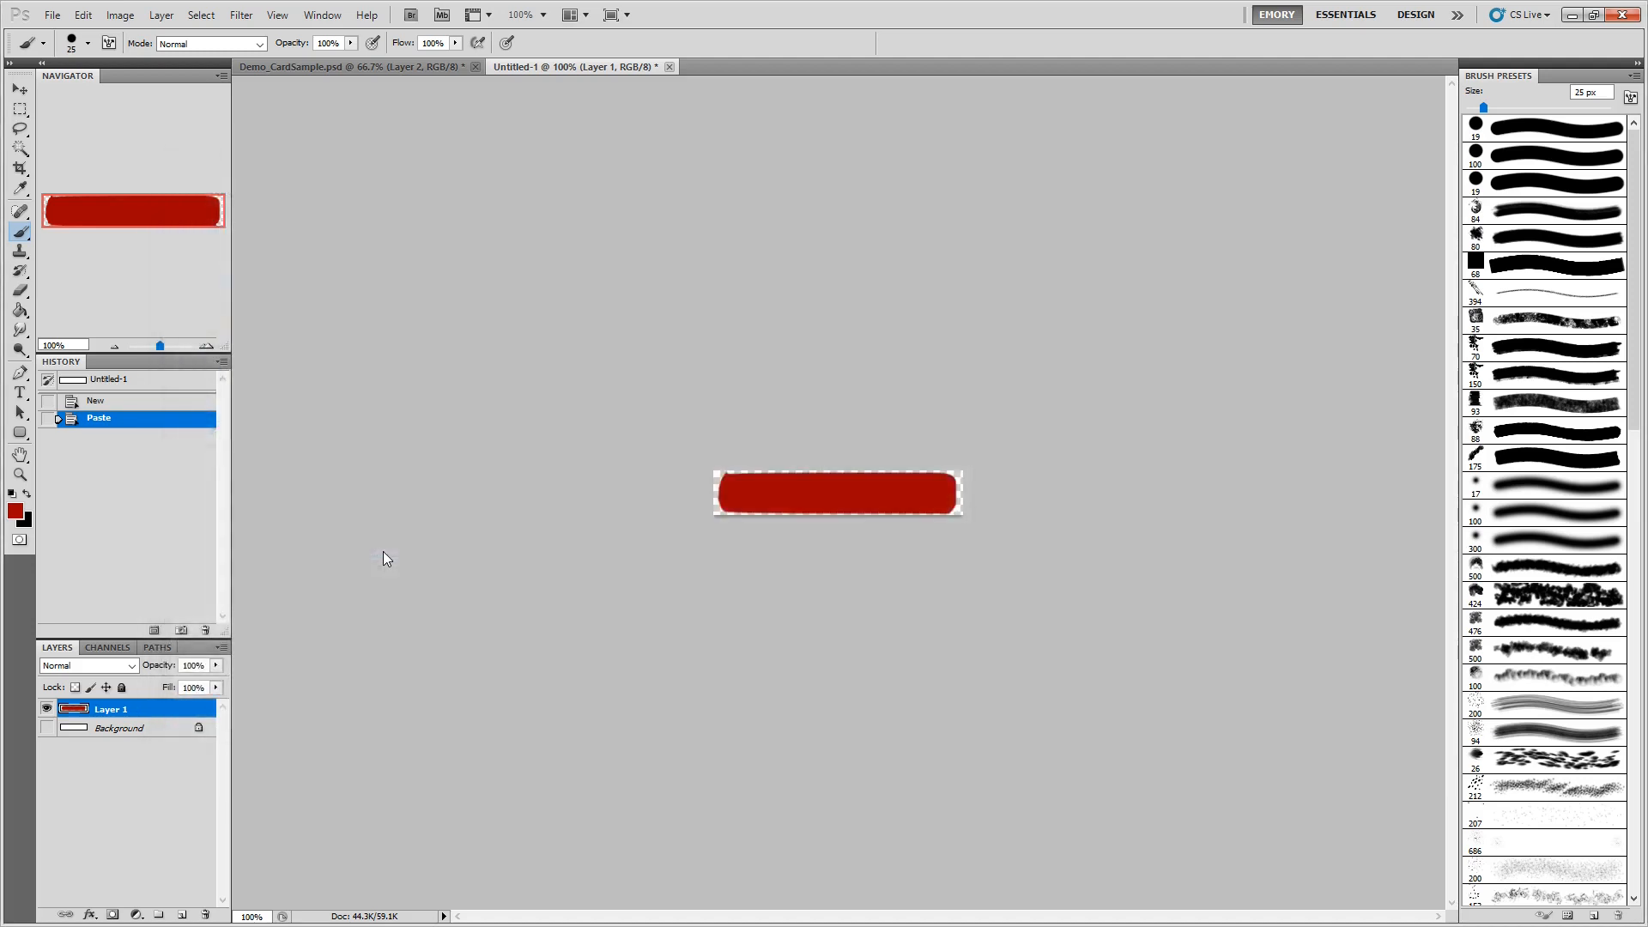
pyautogui.click(668, 67)
pyautogui.click(826, 356)
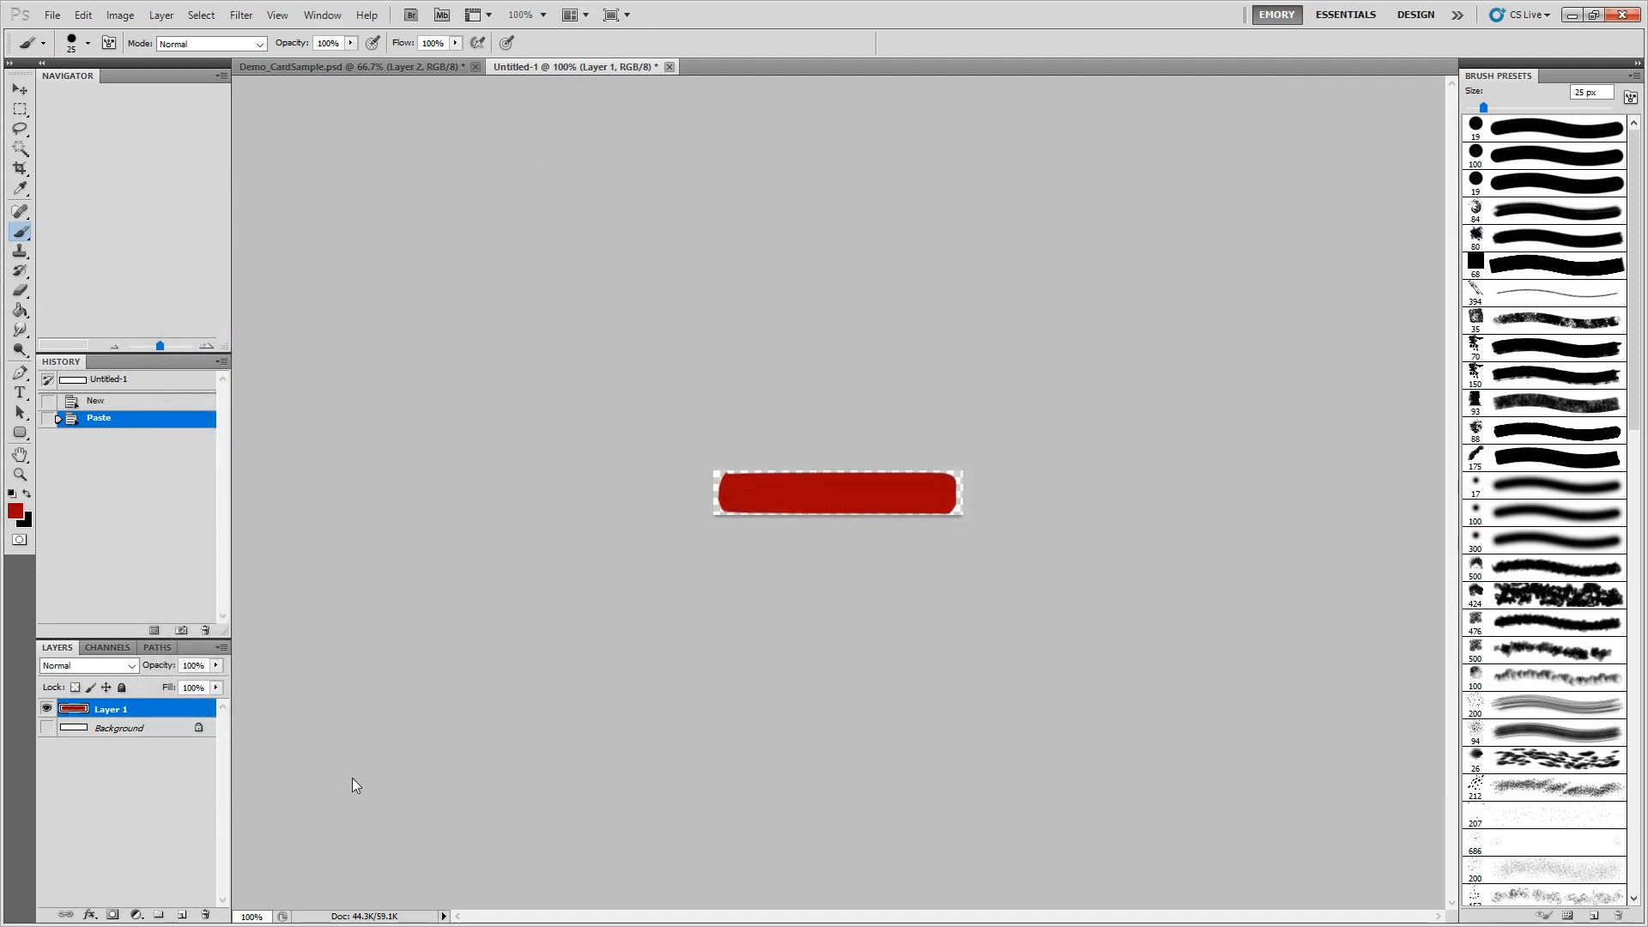
# Hide the Angel, Health, Layer 2 and Layer 0 layers so only the yellow frame shows, and clear the selection.
pyautogui.click(47, 816)
pyautogui.click(46, 749)
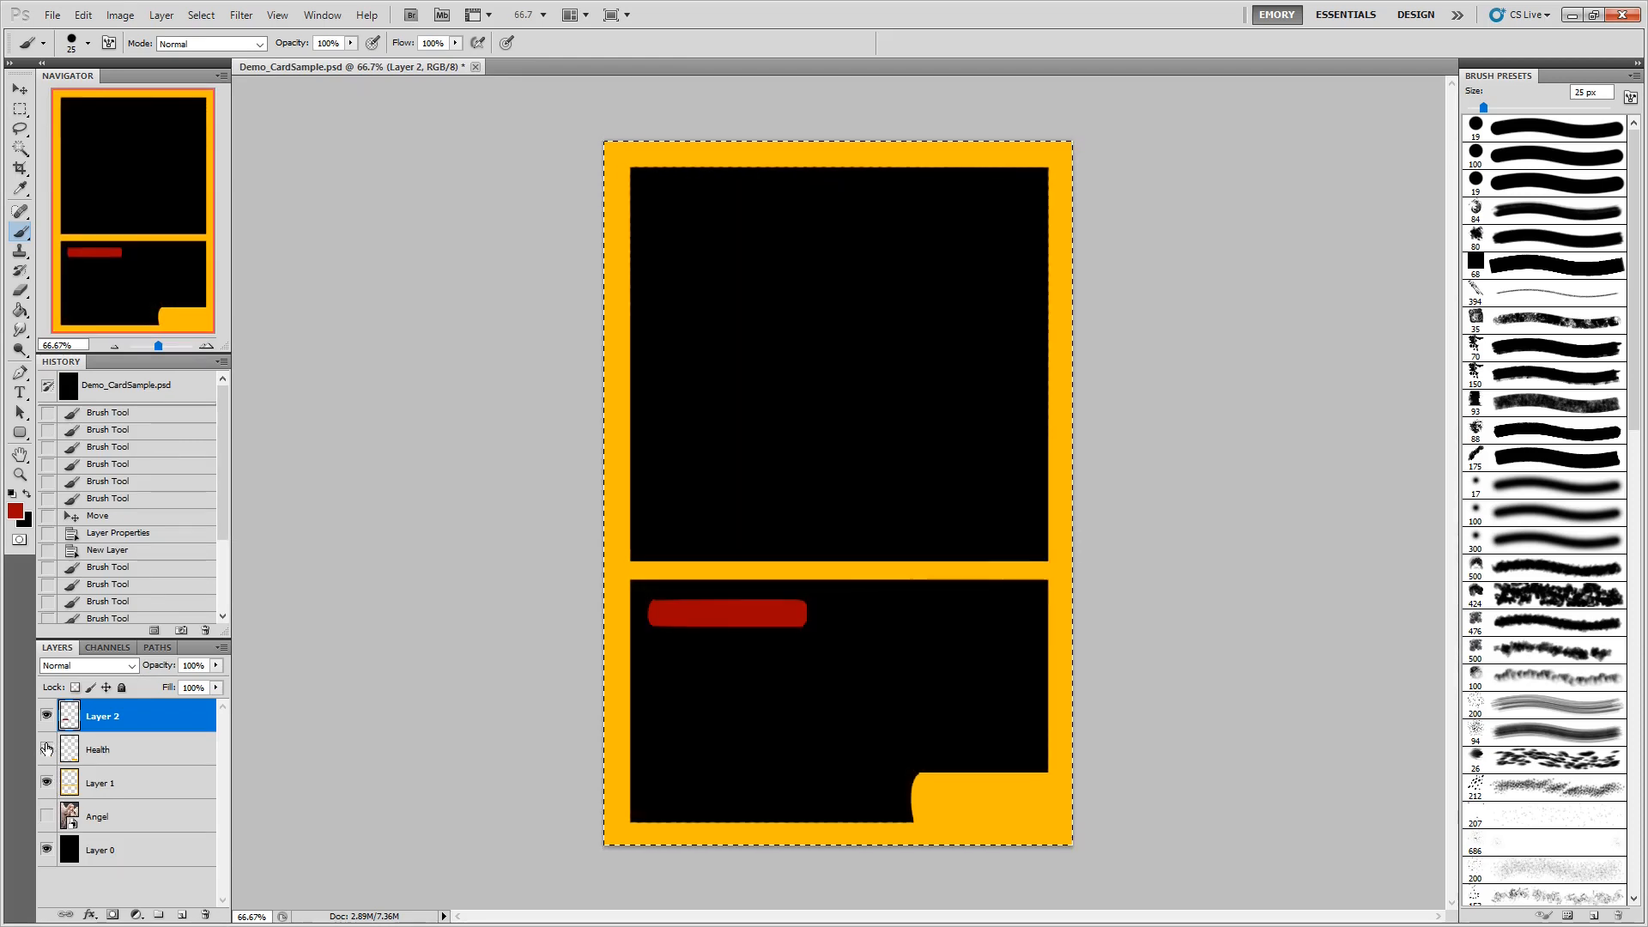
pyautogui.click(47, 715)
pyautogui.click(38, 854)
pyautogui.hotkey('ctrl', 'd')
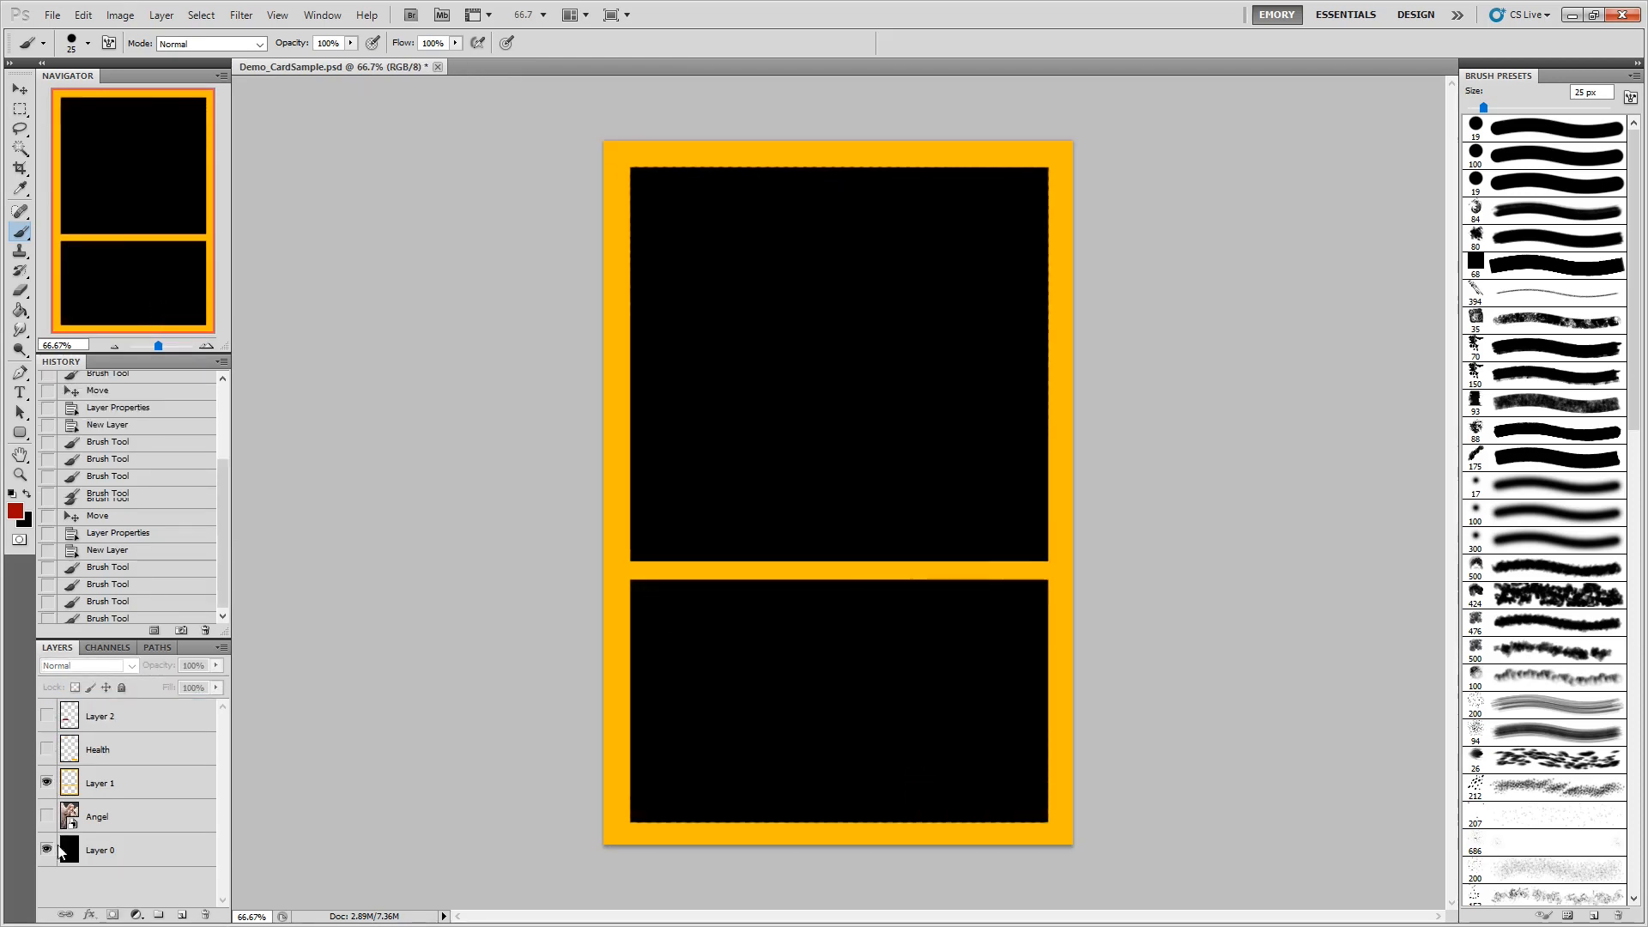
pyautogui.click(46, 850)
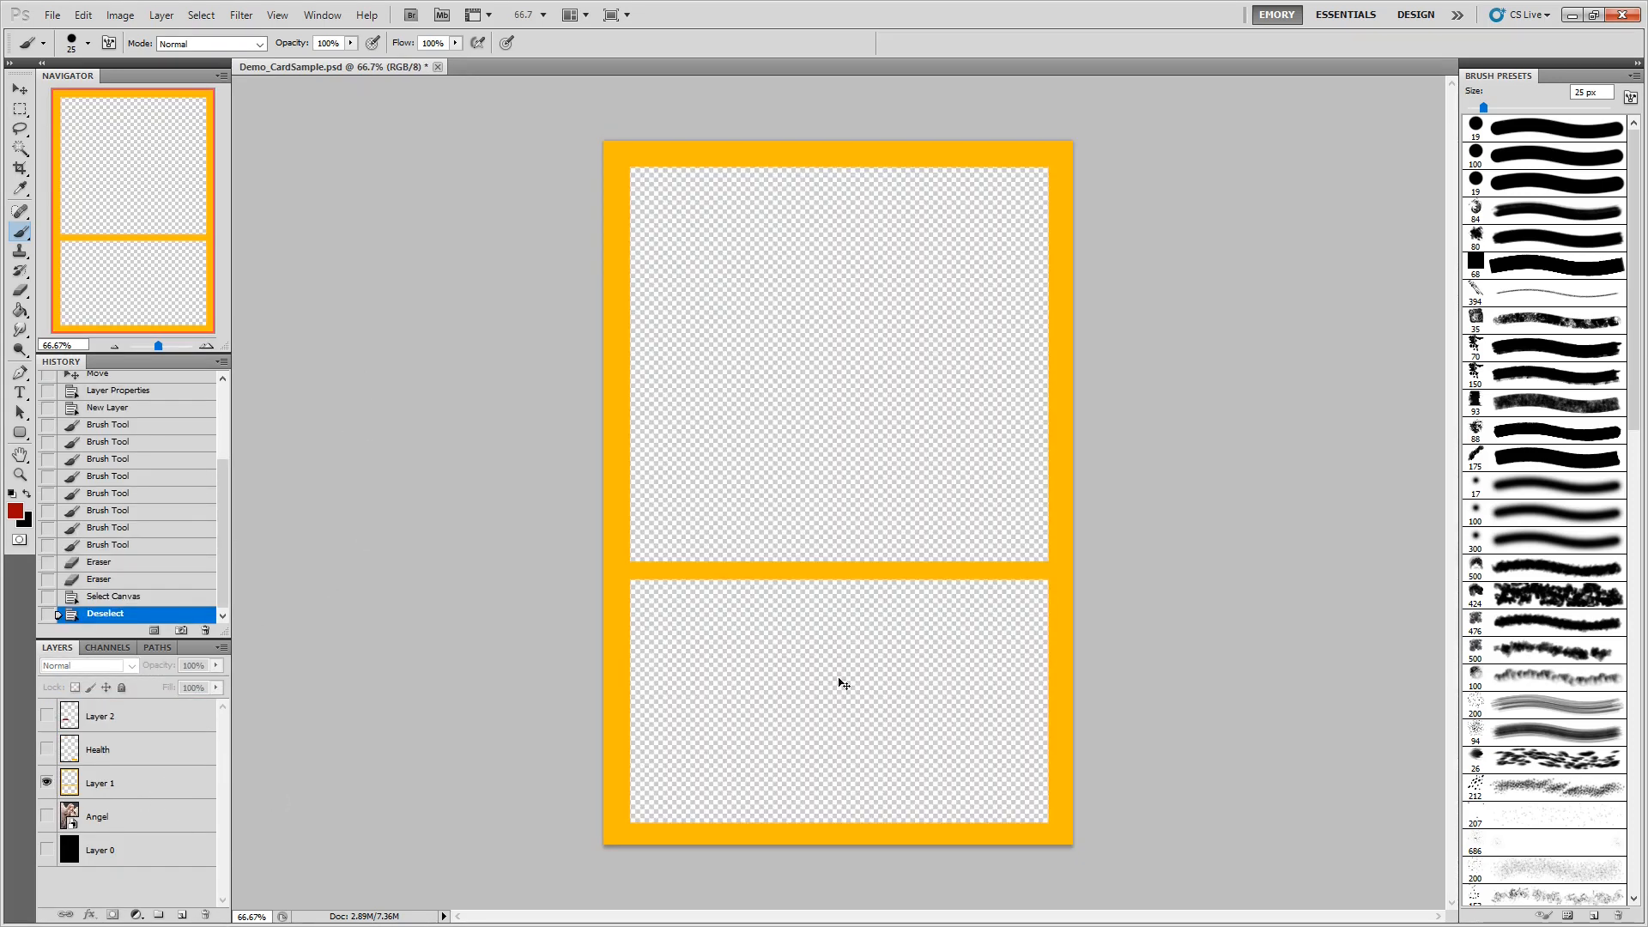
# Save the isolated yellow frame as a PNG named CardFrame in the Card UI folder.
pyautogui.hotkey('ctrl', 'shift', 's')
pyautogui.click(412, 574)
pyautogui.click(410, 746)
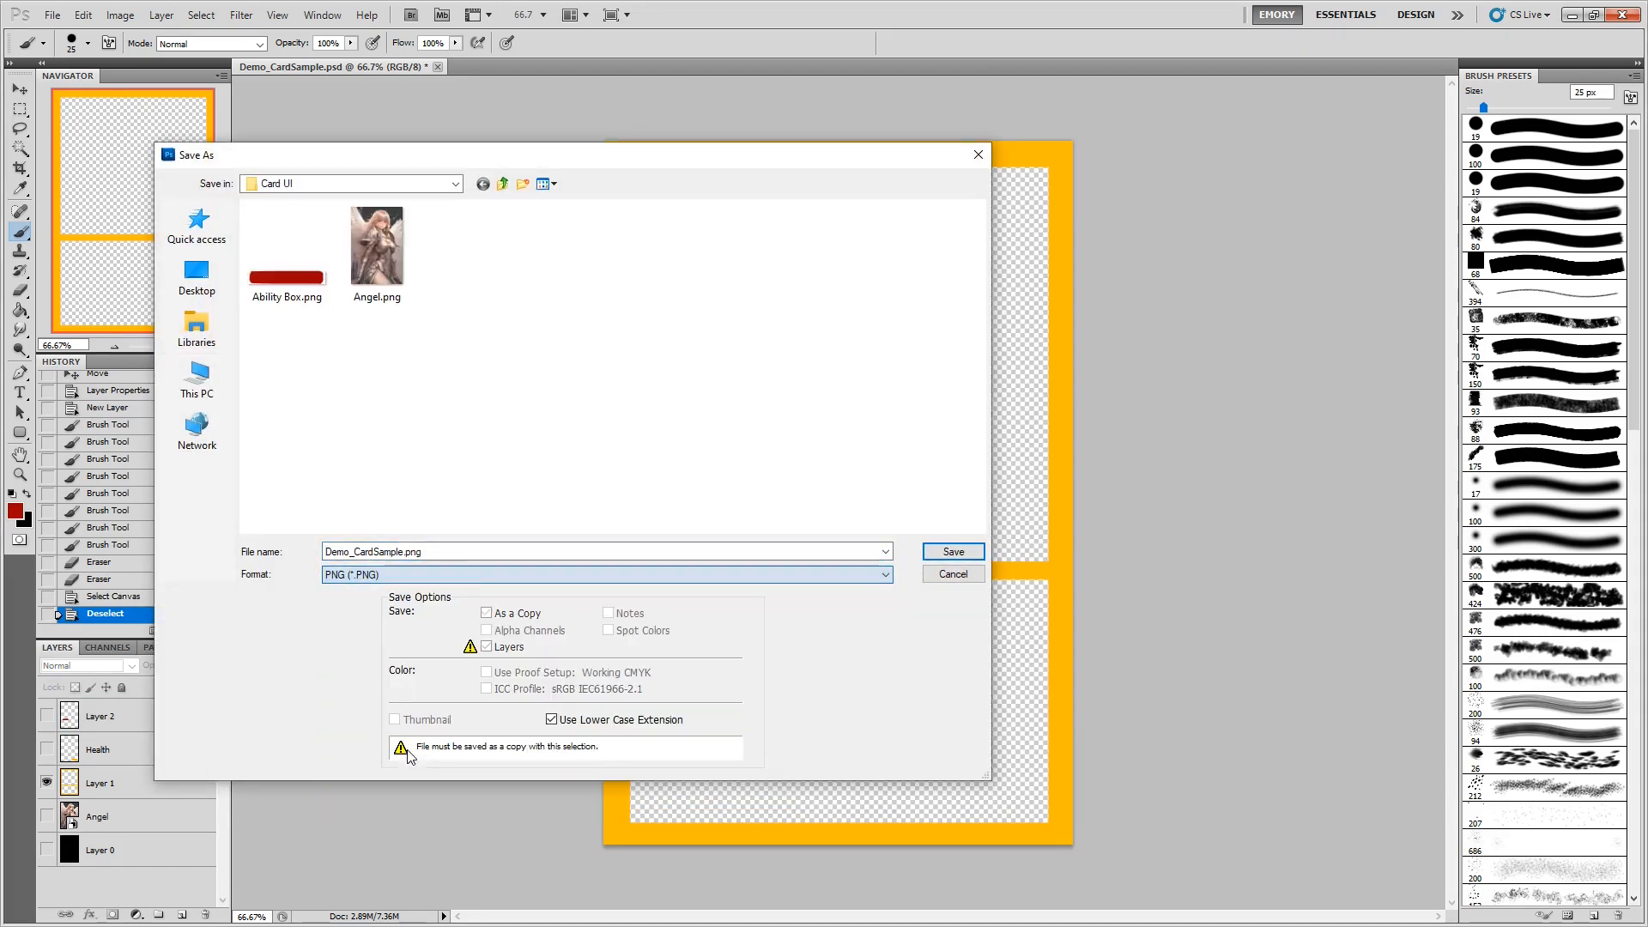
pyautogui.doubleClick(437, 552)
pyautogui.write('Health Bar')
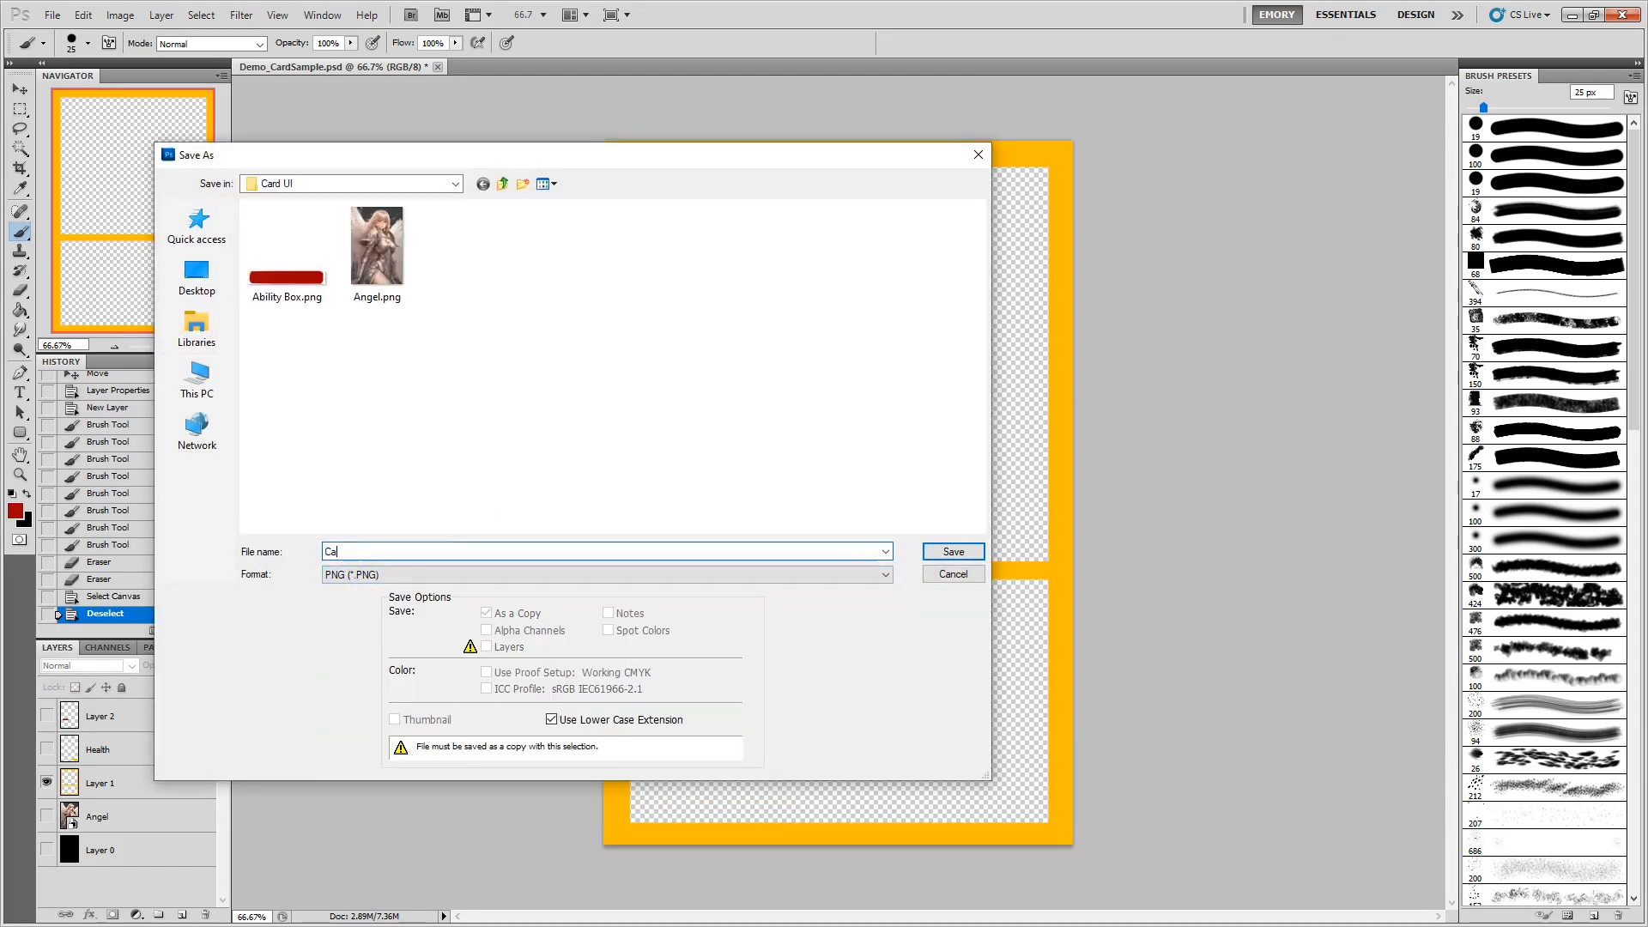
pyautogui.press('Return')
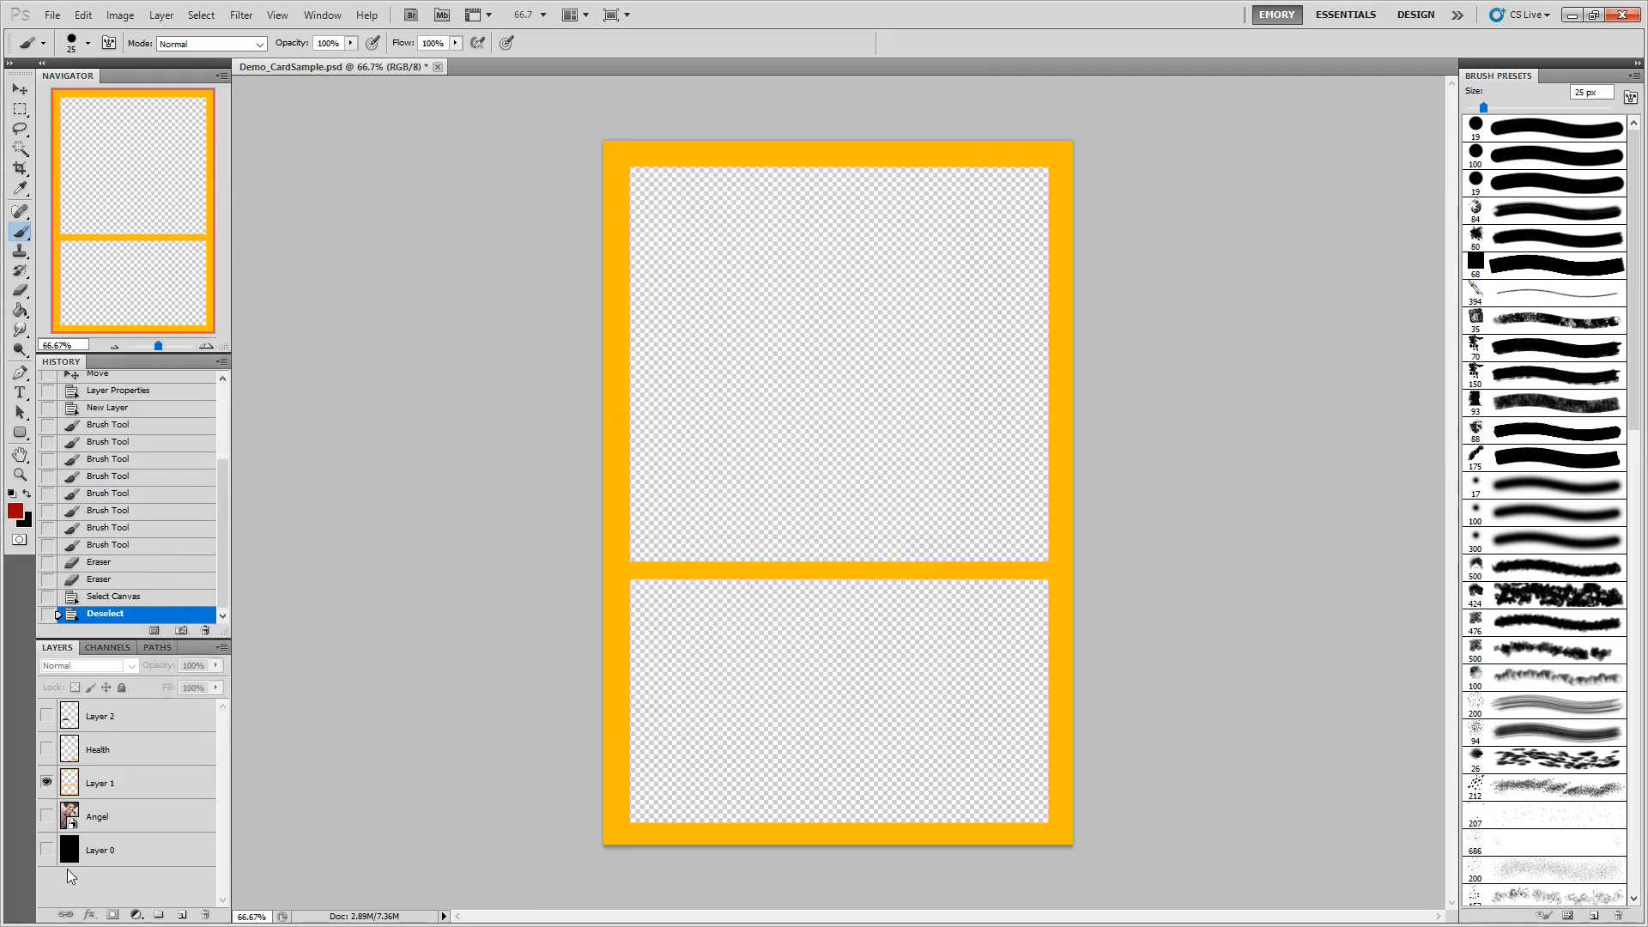
# Hide the yellow frame, show only the Health layer and make it the active layer.
pyautogui.click(46, 781)
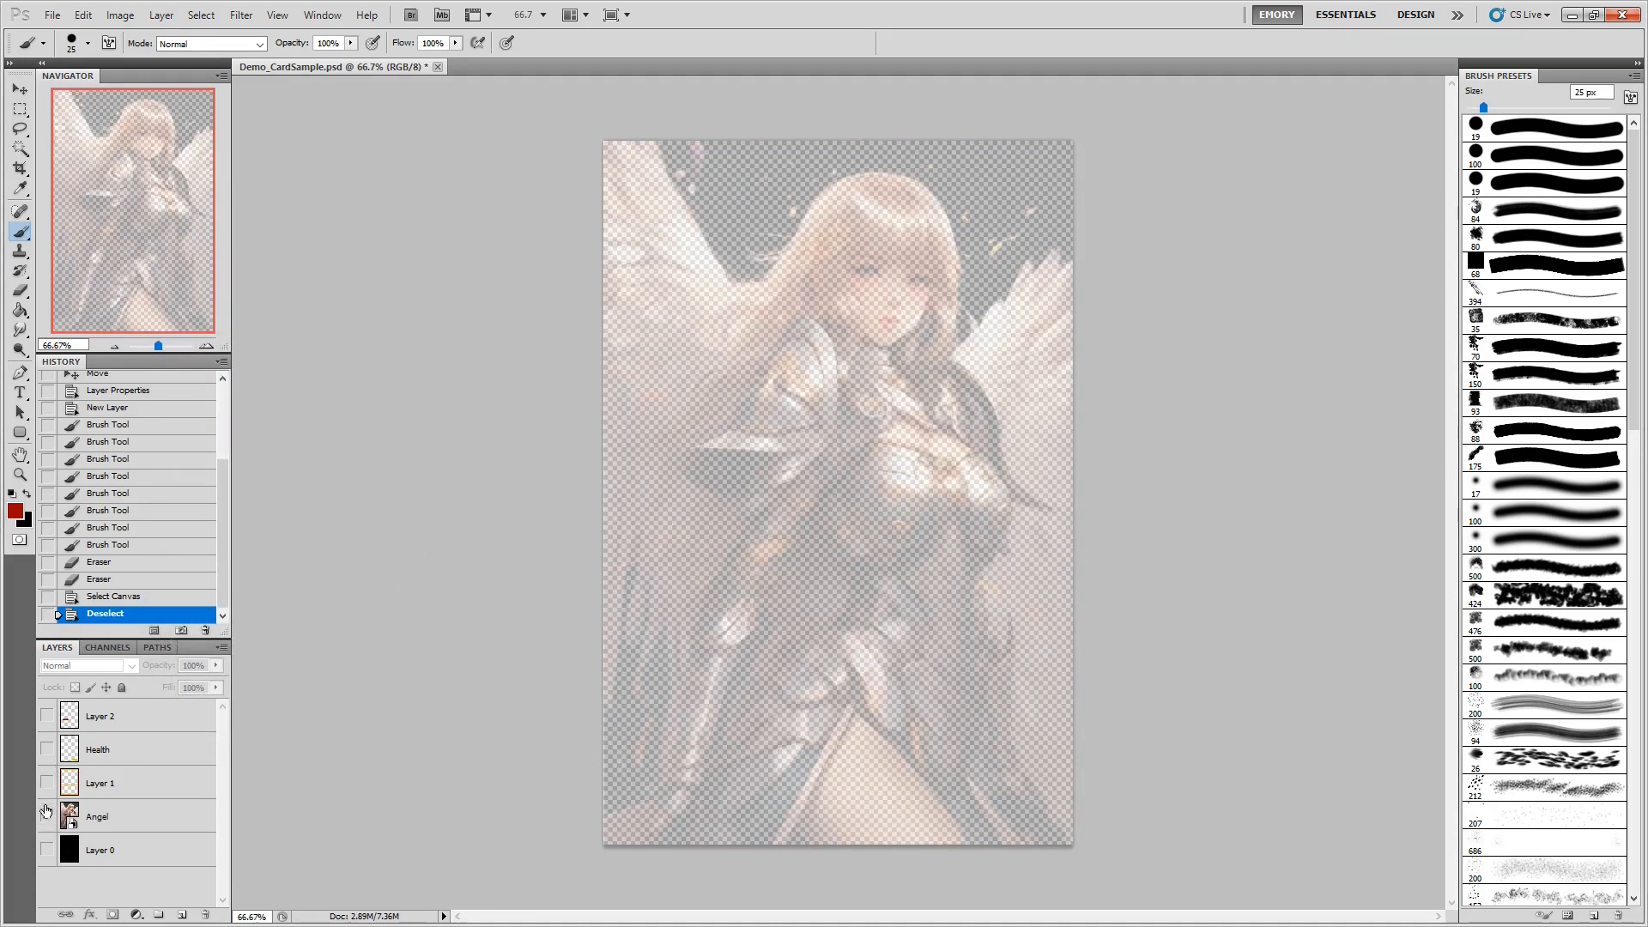
pyautogui.click(47, 815)
pyautogui.click(47, 748)
pyautogui.click(112, 755)
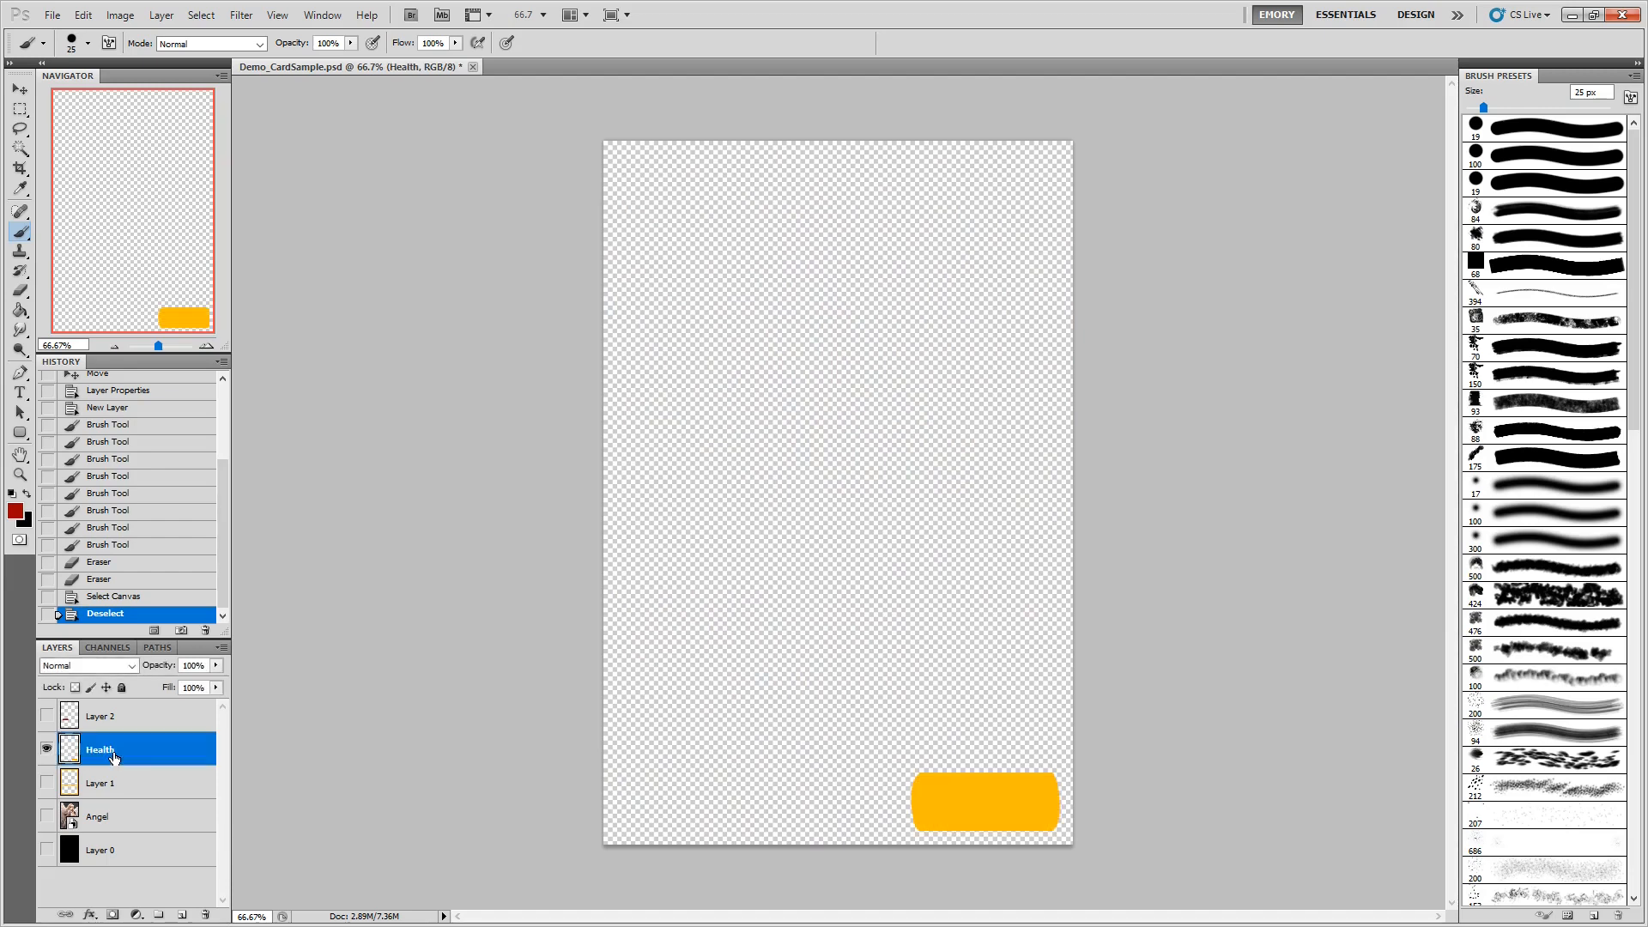
# Copy the yellow health box into a new document sized to the copied content.
pyautogui.hotkey('ctrl', 'a')
pyautogui.hotkey('ctrl', 'c')
pyautogui.hotkey('ctrl', 'n')
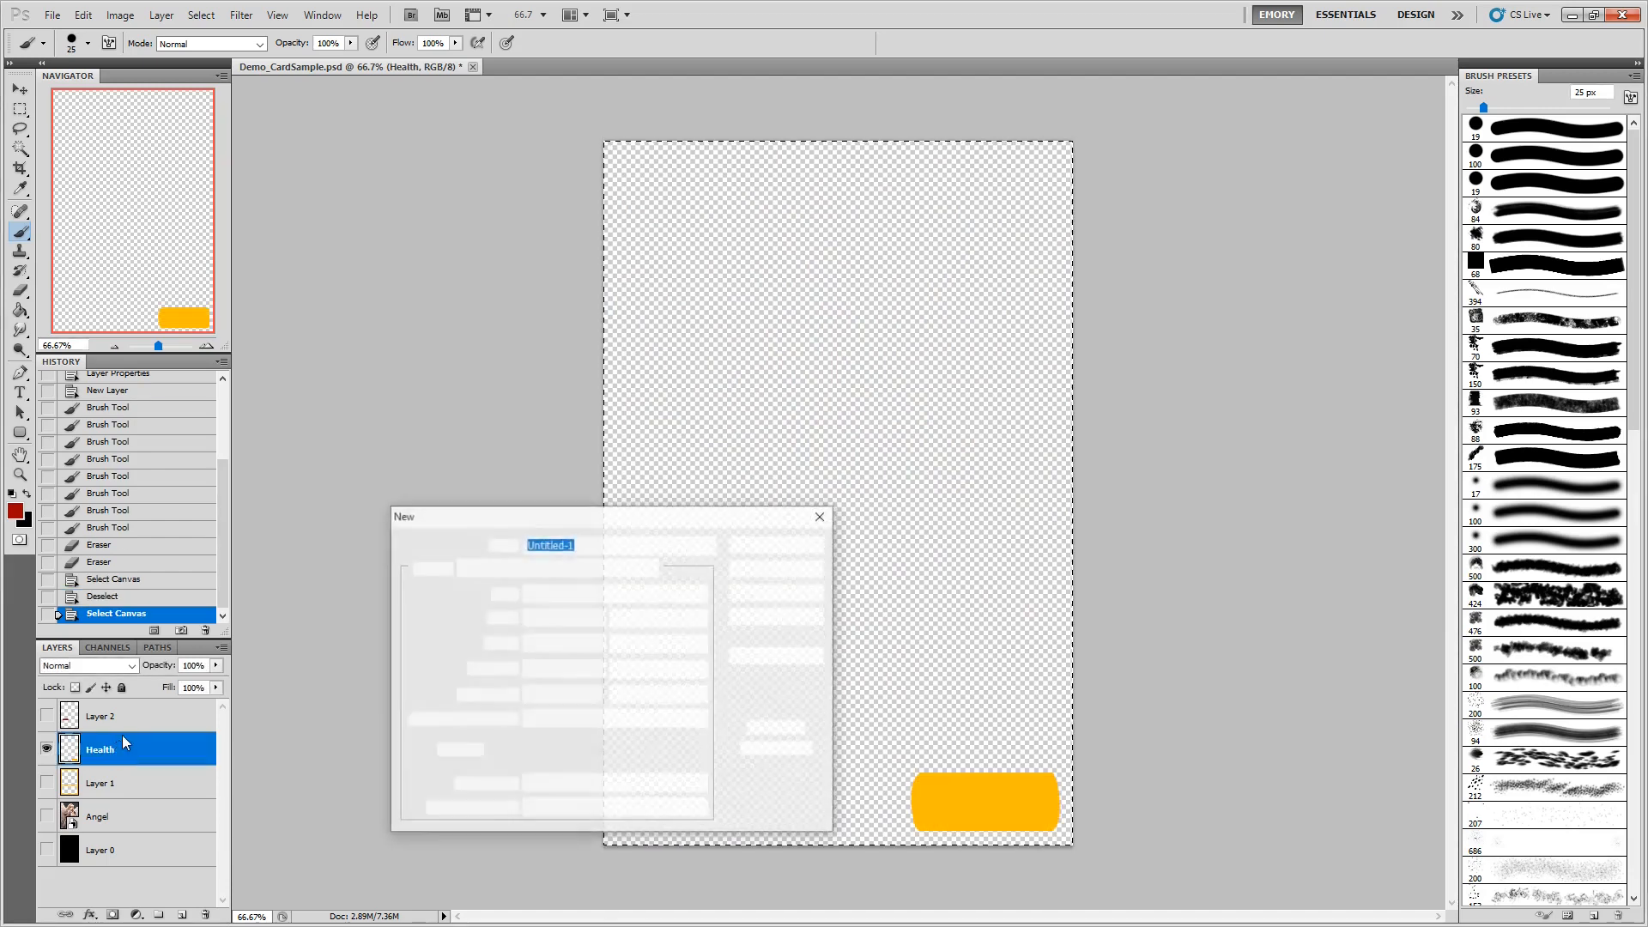
pyautogui.press('Return')
pyautogui.hotkey('ctrl', 'v')
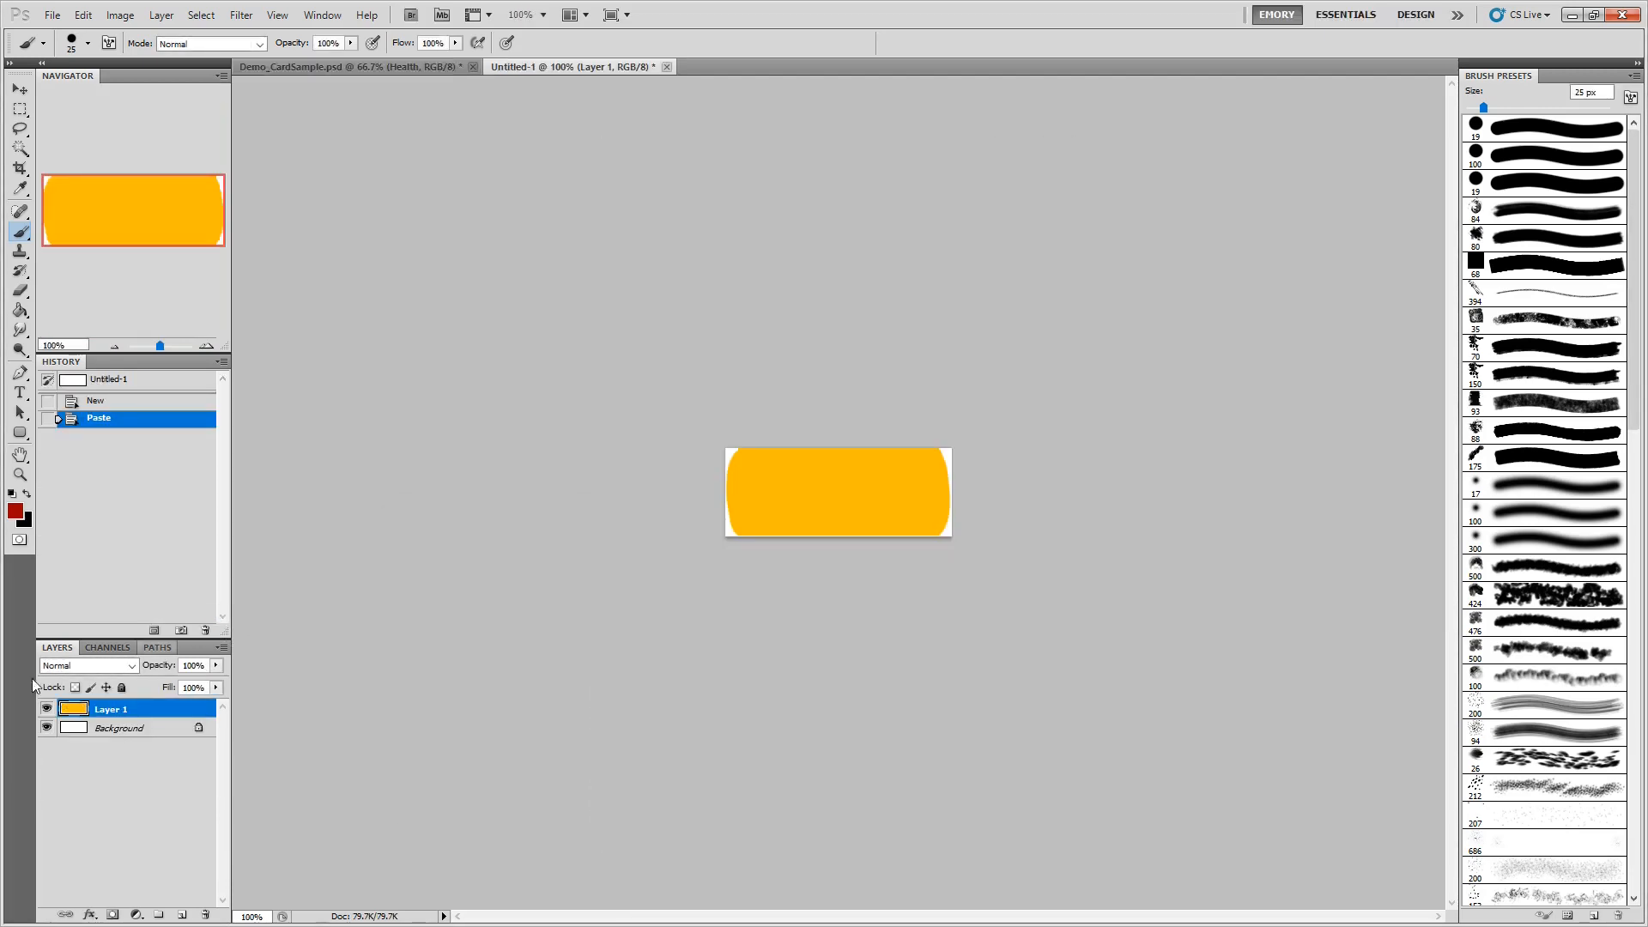
# Hide the white background, save the health box as a PNG named HP box, and close its document without saving changes.
pyautogui.click(47, 727)
pyautogui.click(53, 15)
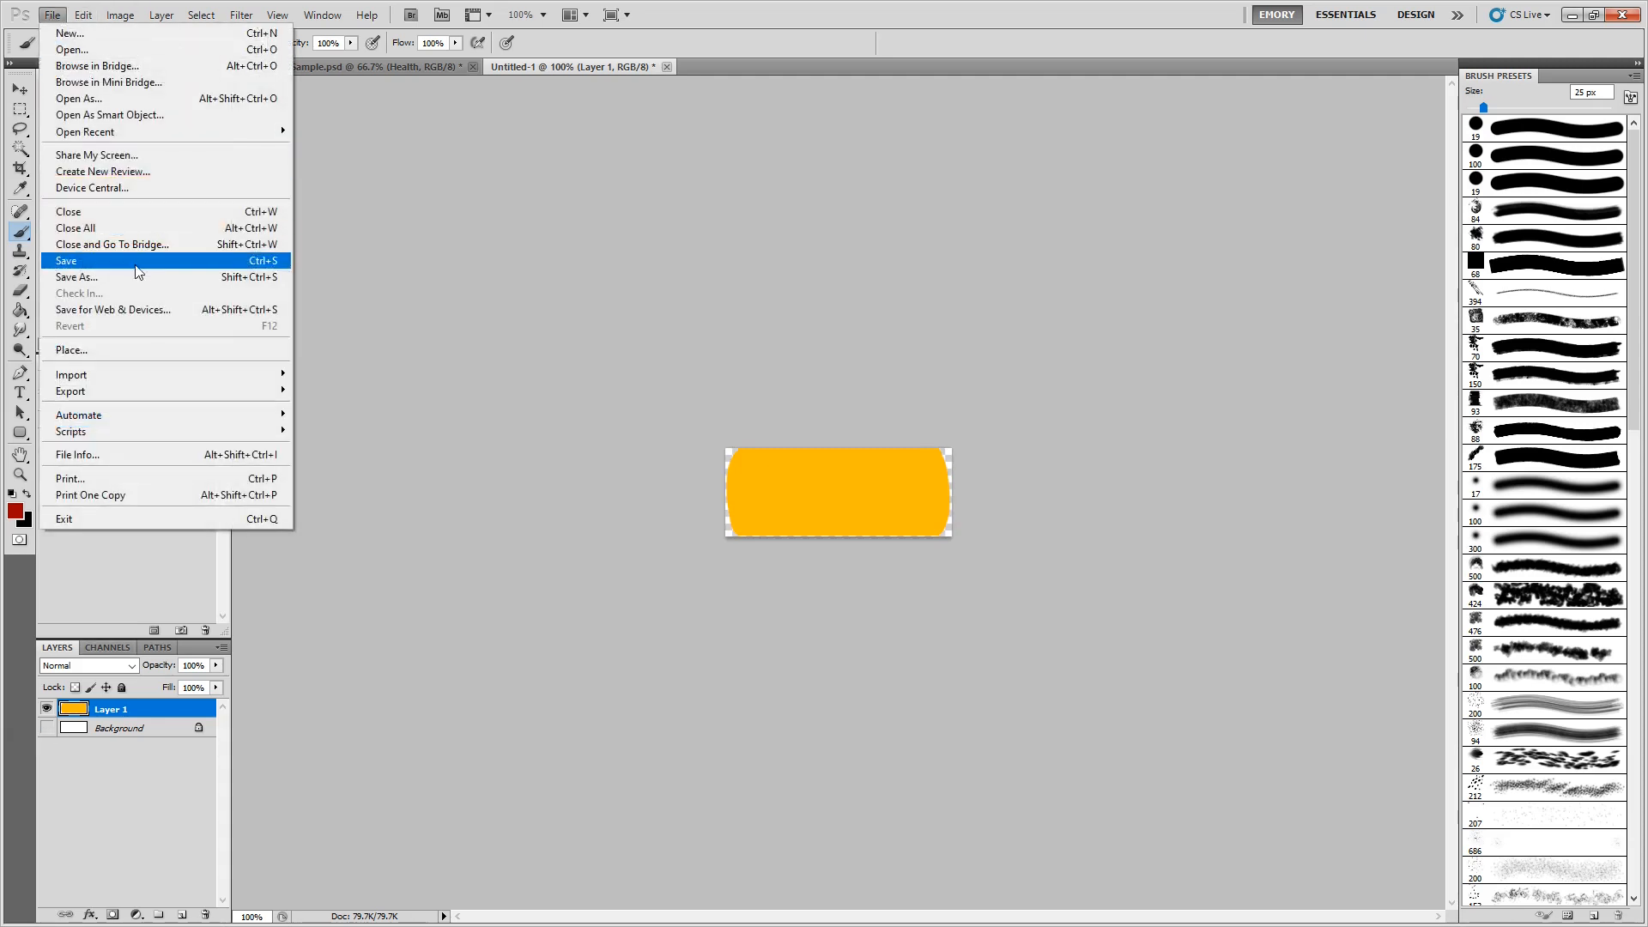
pyautogui.click(94, 276)
pyautogui.click(405, 575)
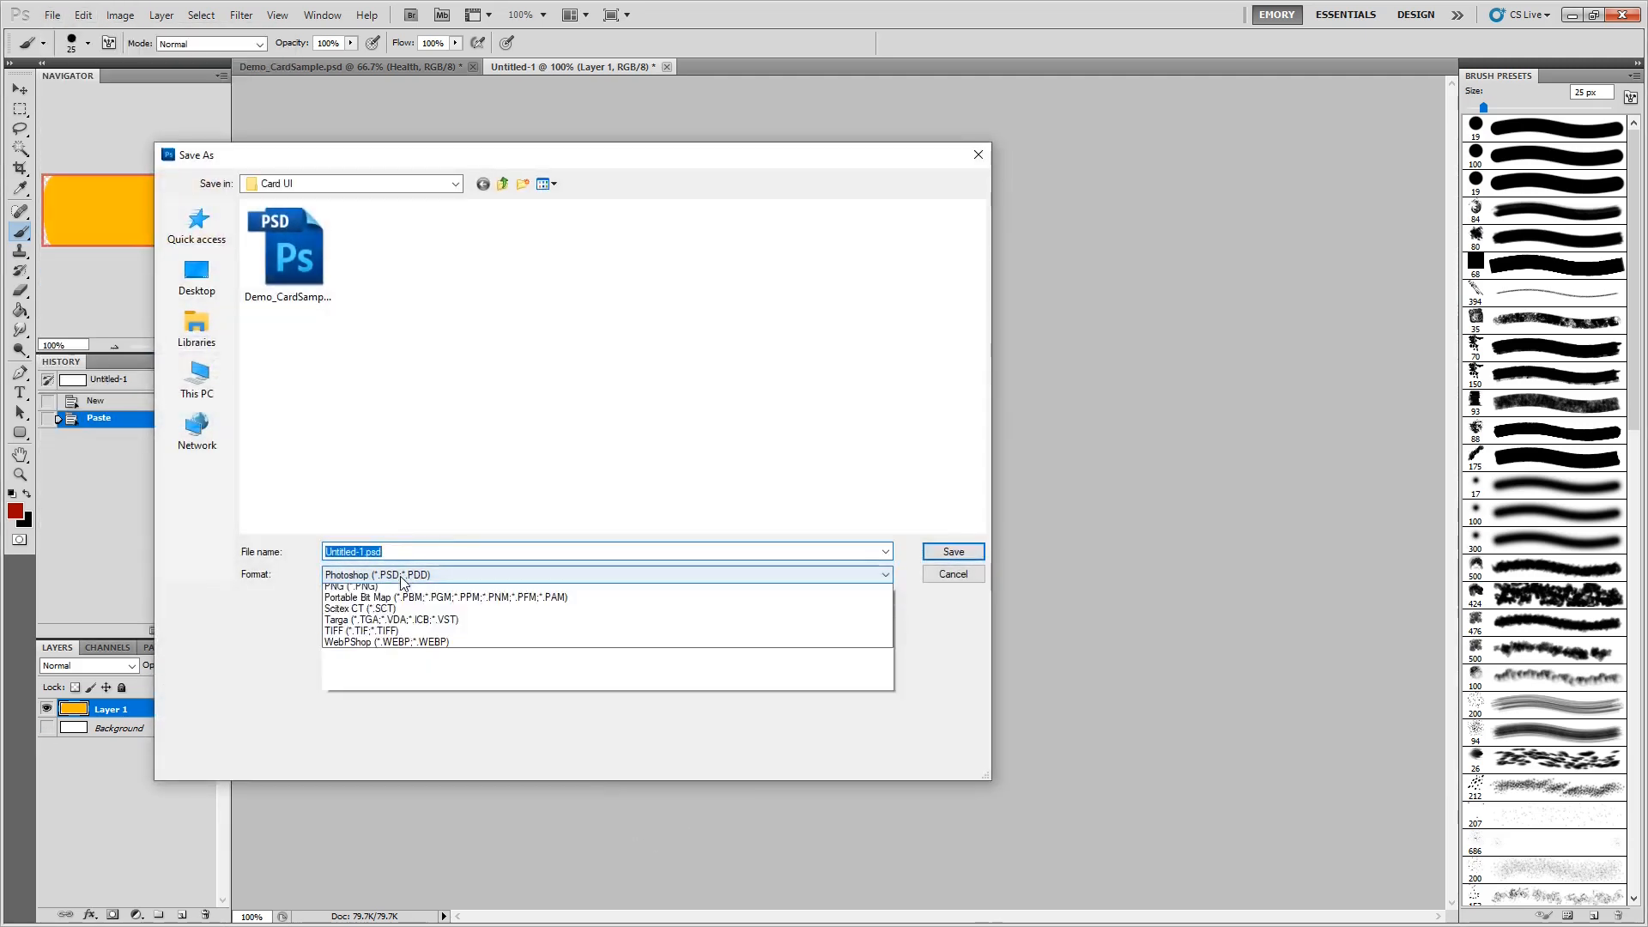
pyautogui.click(414, 745)
pyautogui.doubleClick(420, 554)
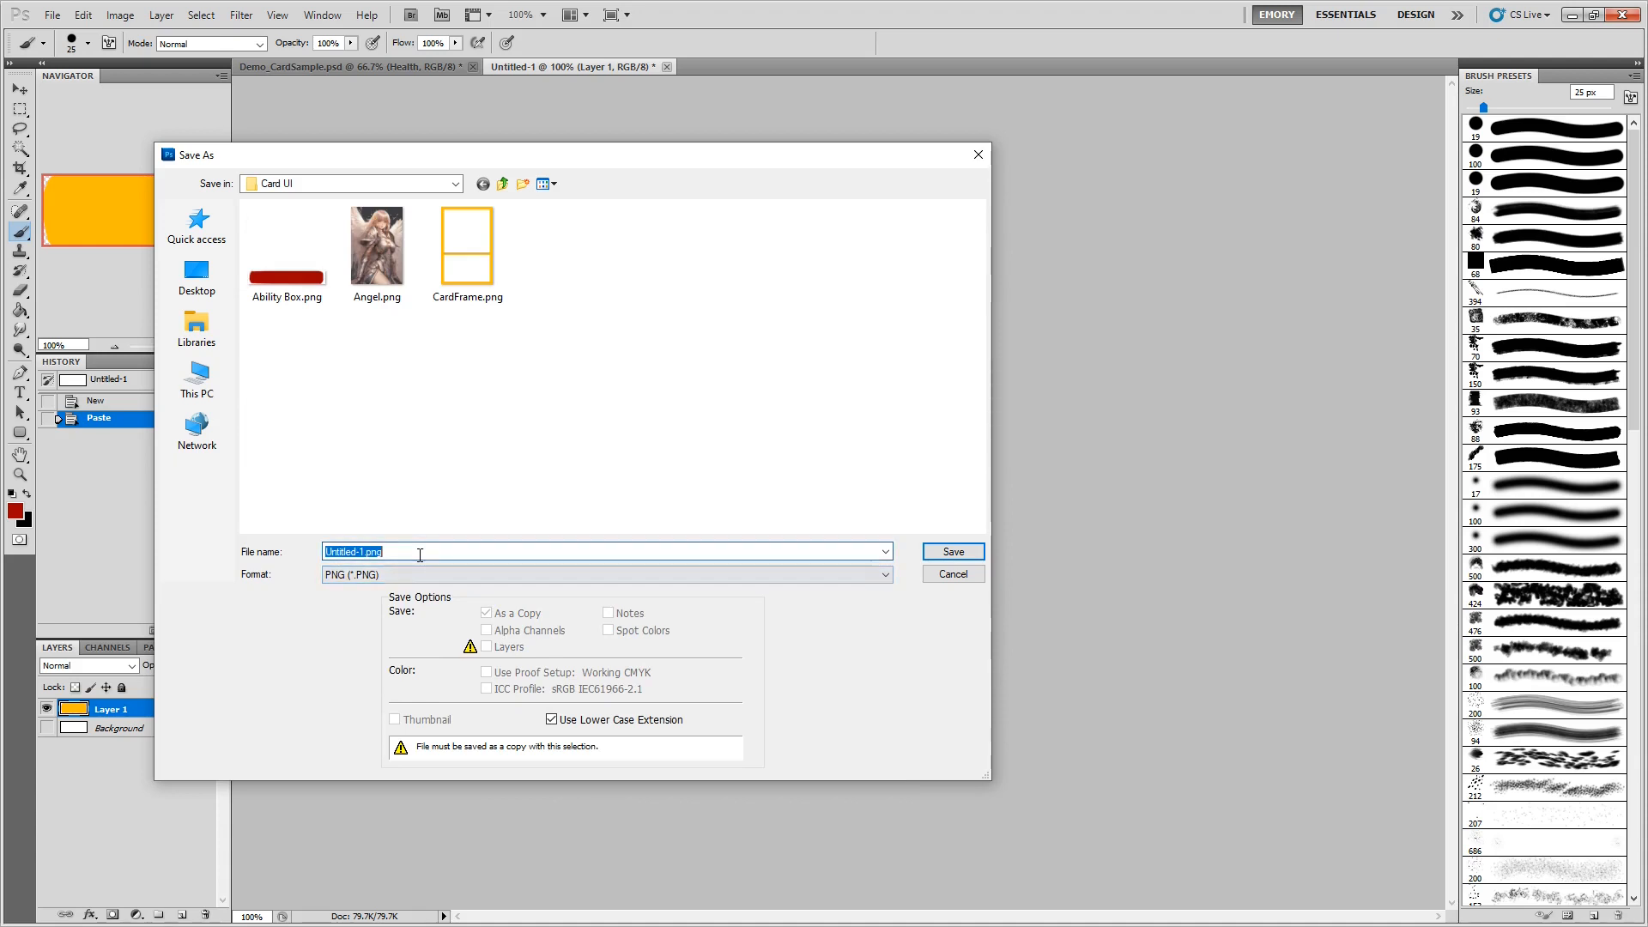
pyautogui.write('HP box')
pyautogui.press('Return')
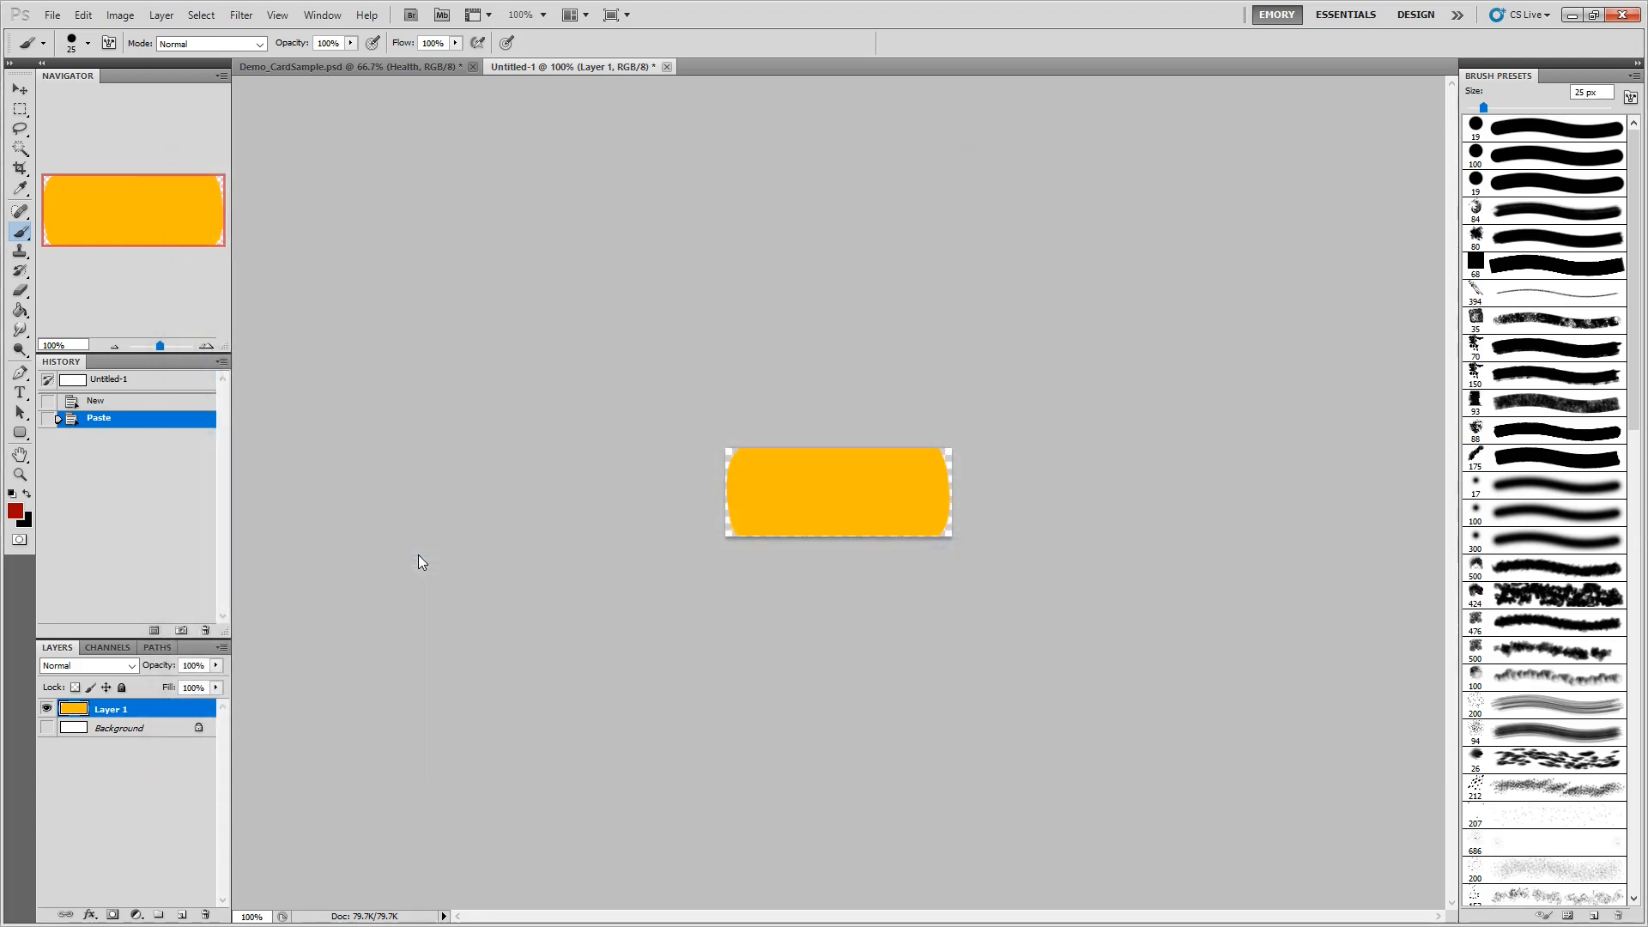
pyautogui.click(667, 66)
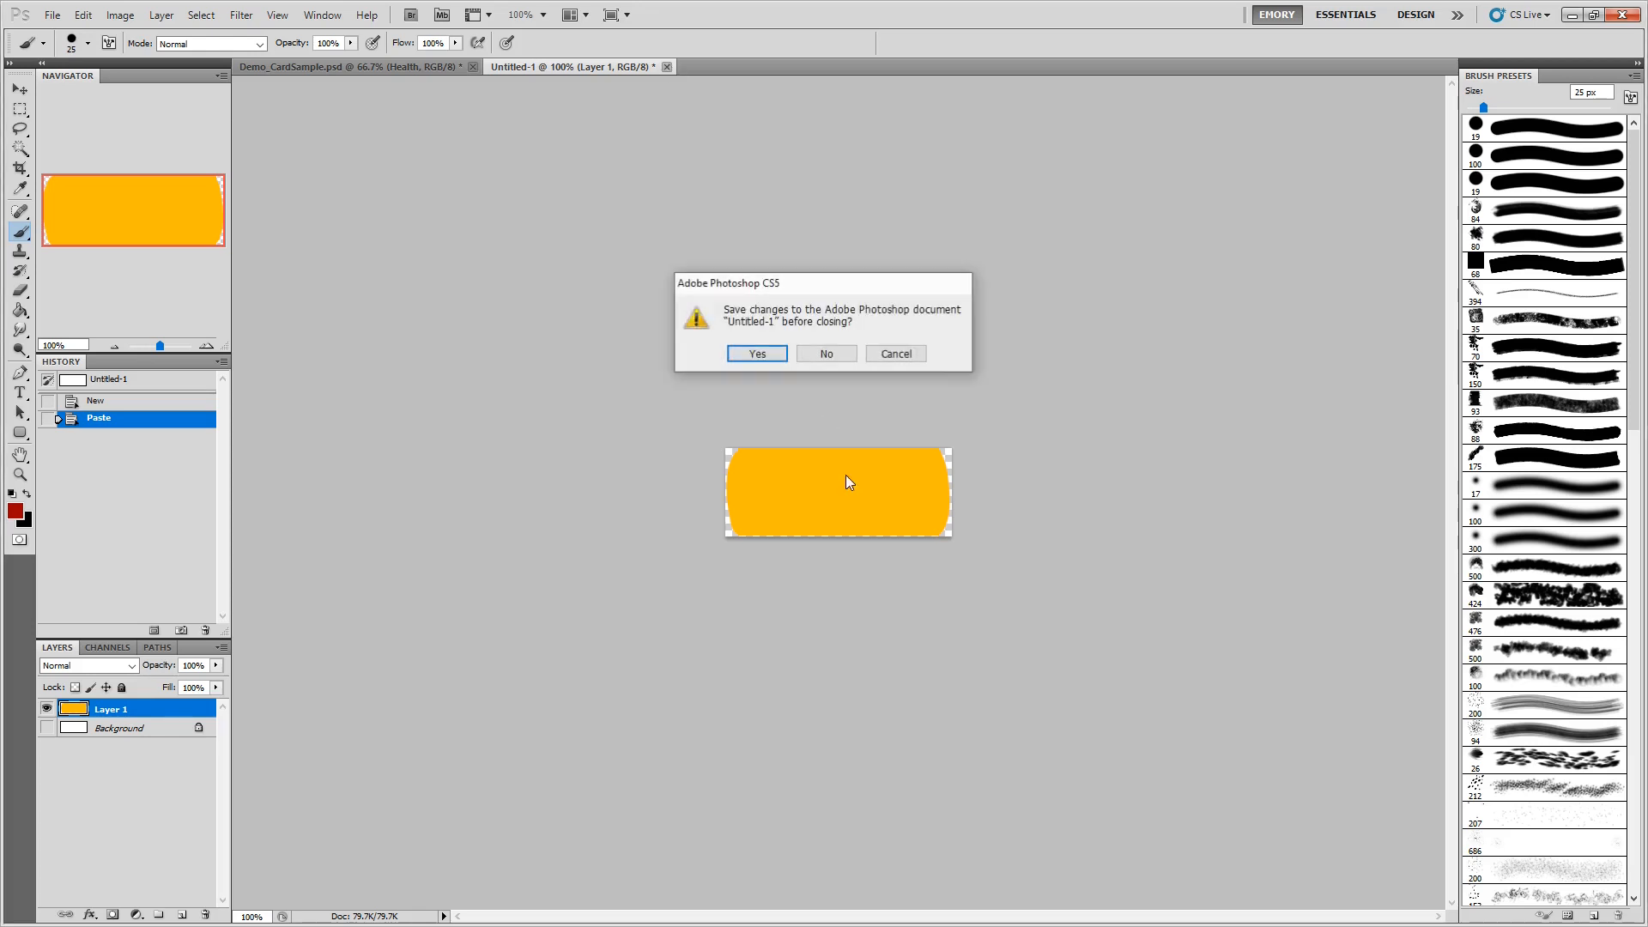
pyautogui.click(810, 350)
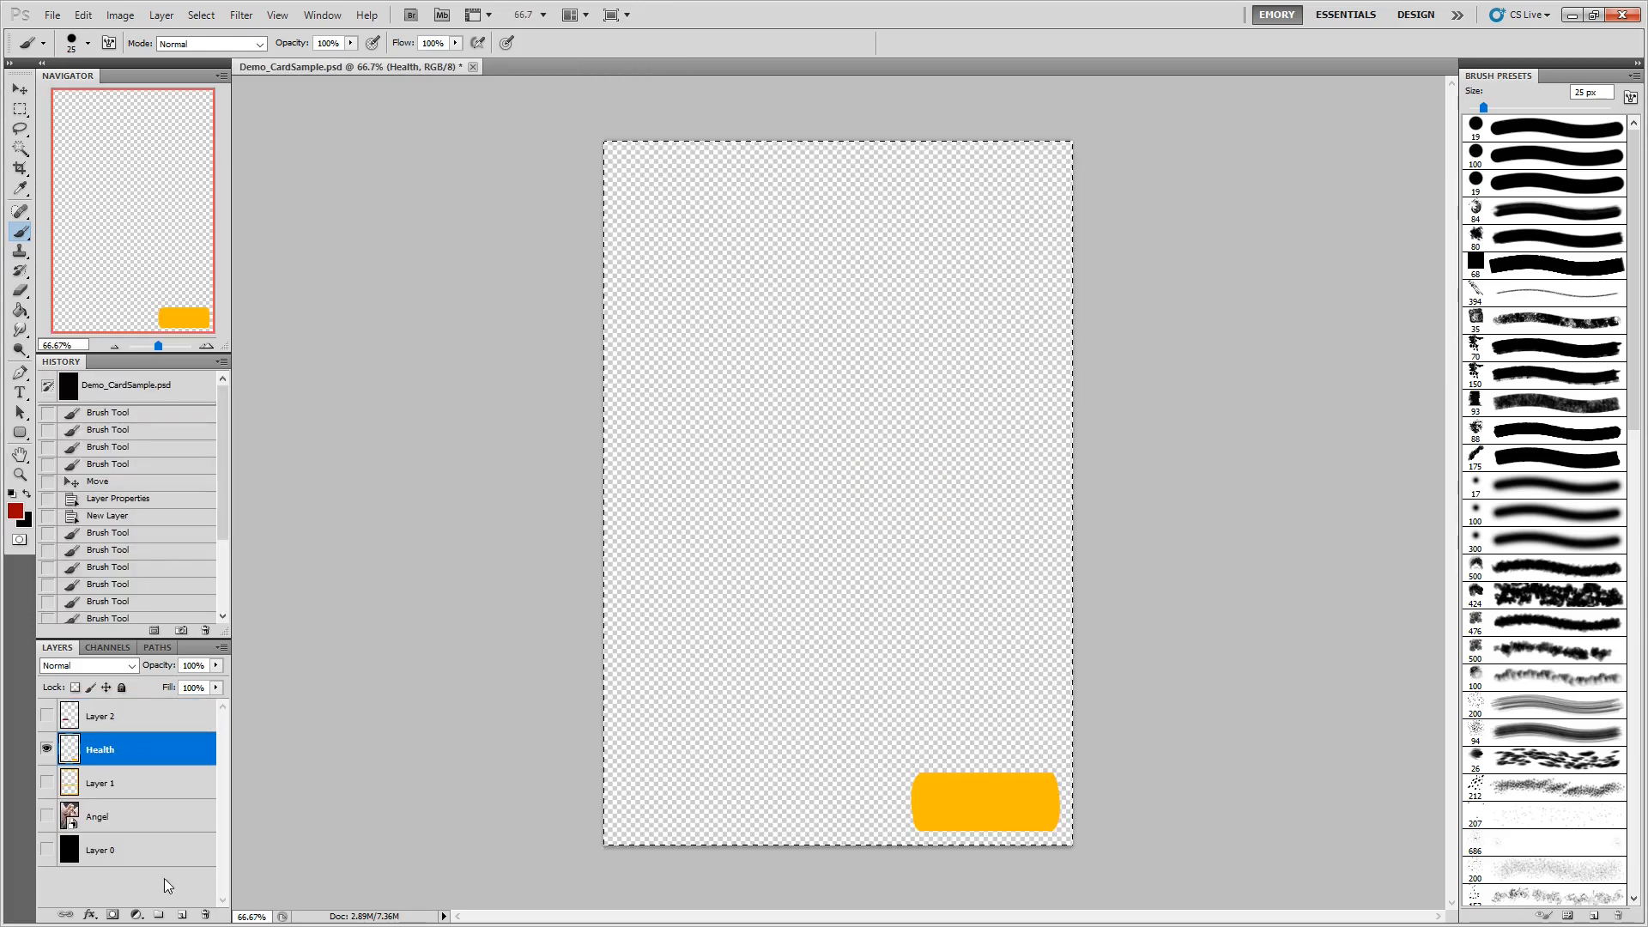
# Show the Angel, Layer 1, Layer 2 and Layer 0 layers again in the card document and clear the selection.
pyautogui.click(46, 816)
pyautogui.click(46, 783)
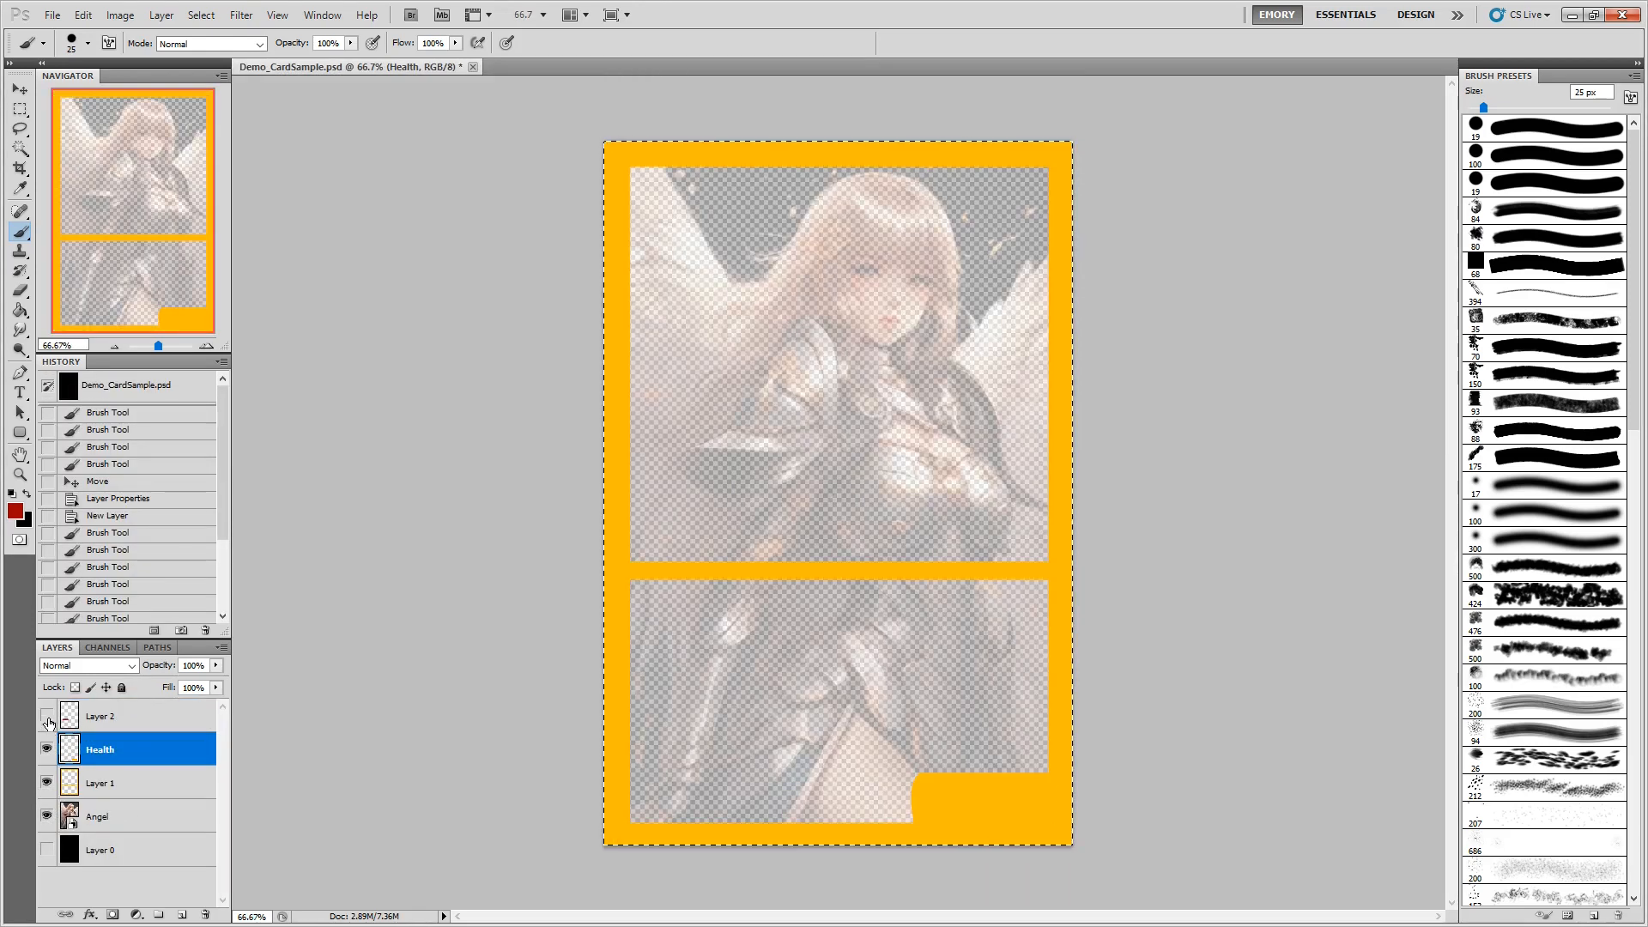
pyautogui.click(47, 715)
pyautogui.click(46, 850)
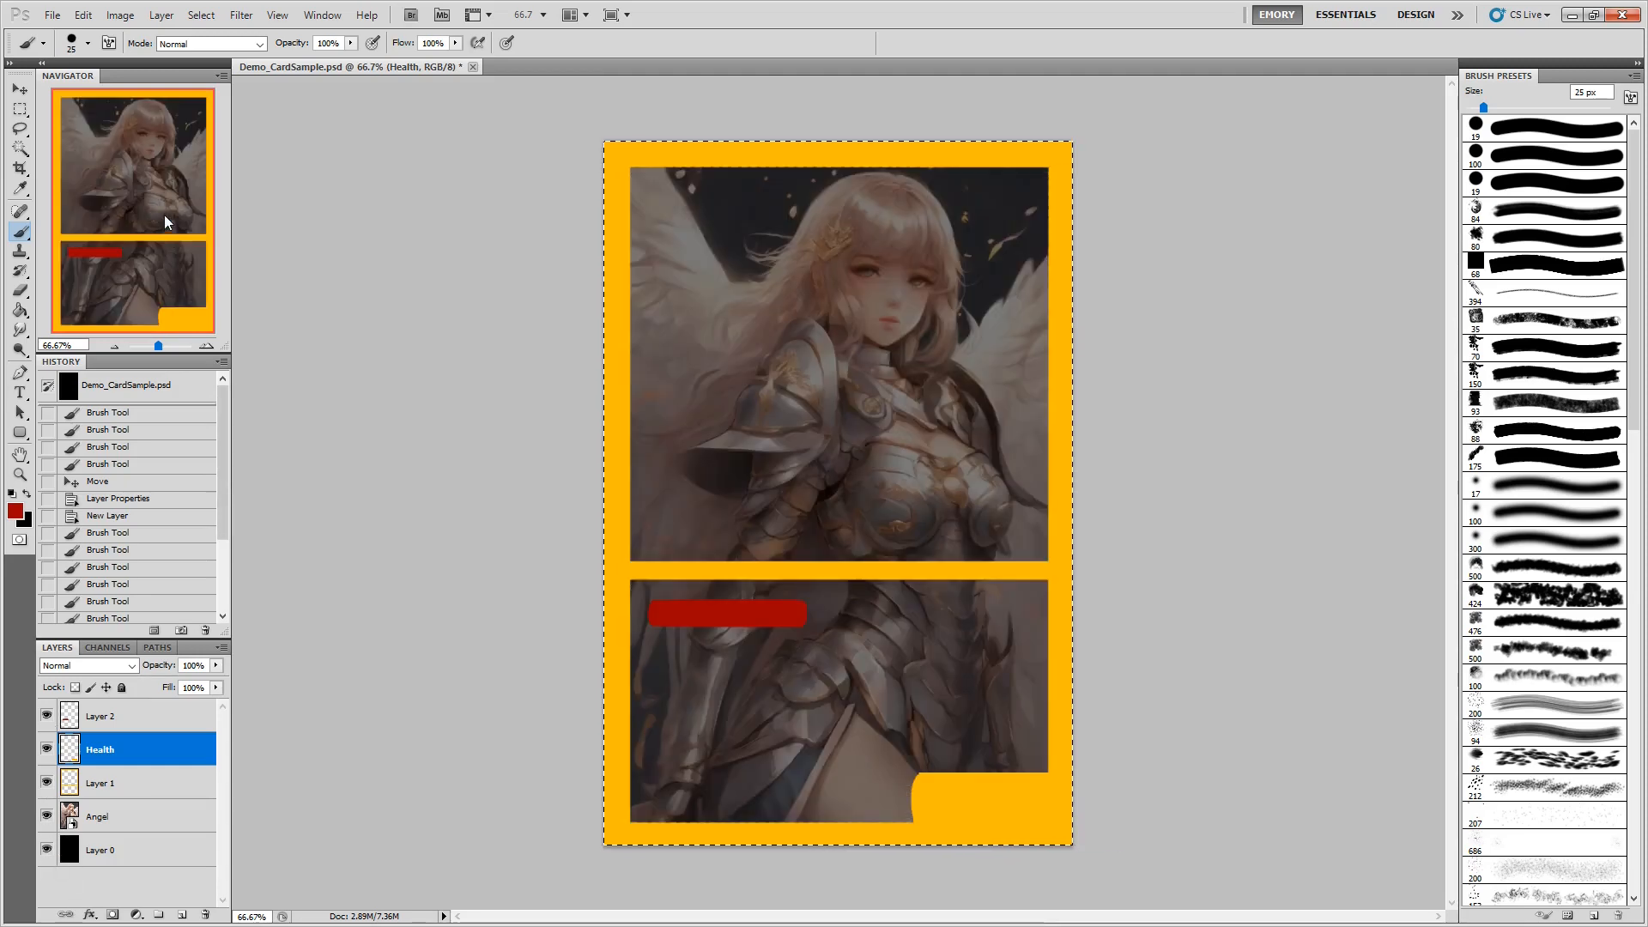
pyautogui.hotkey('ctrl', 'd')
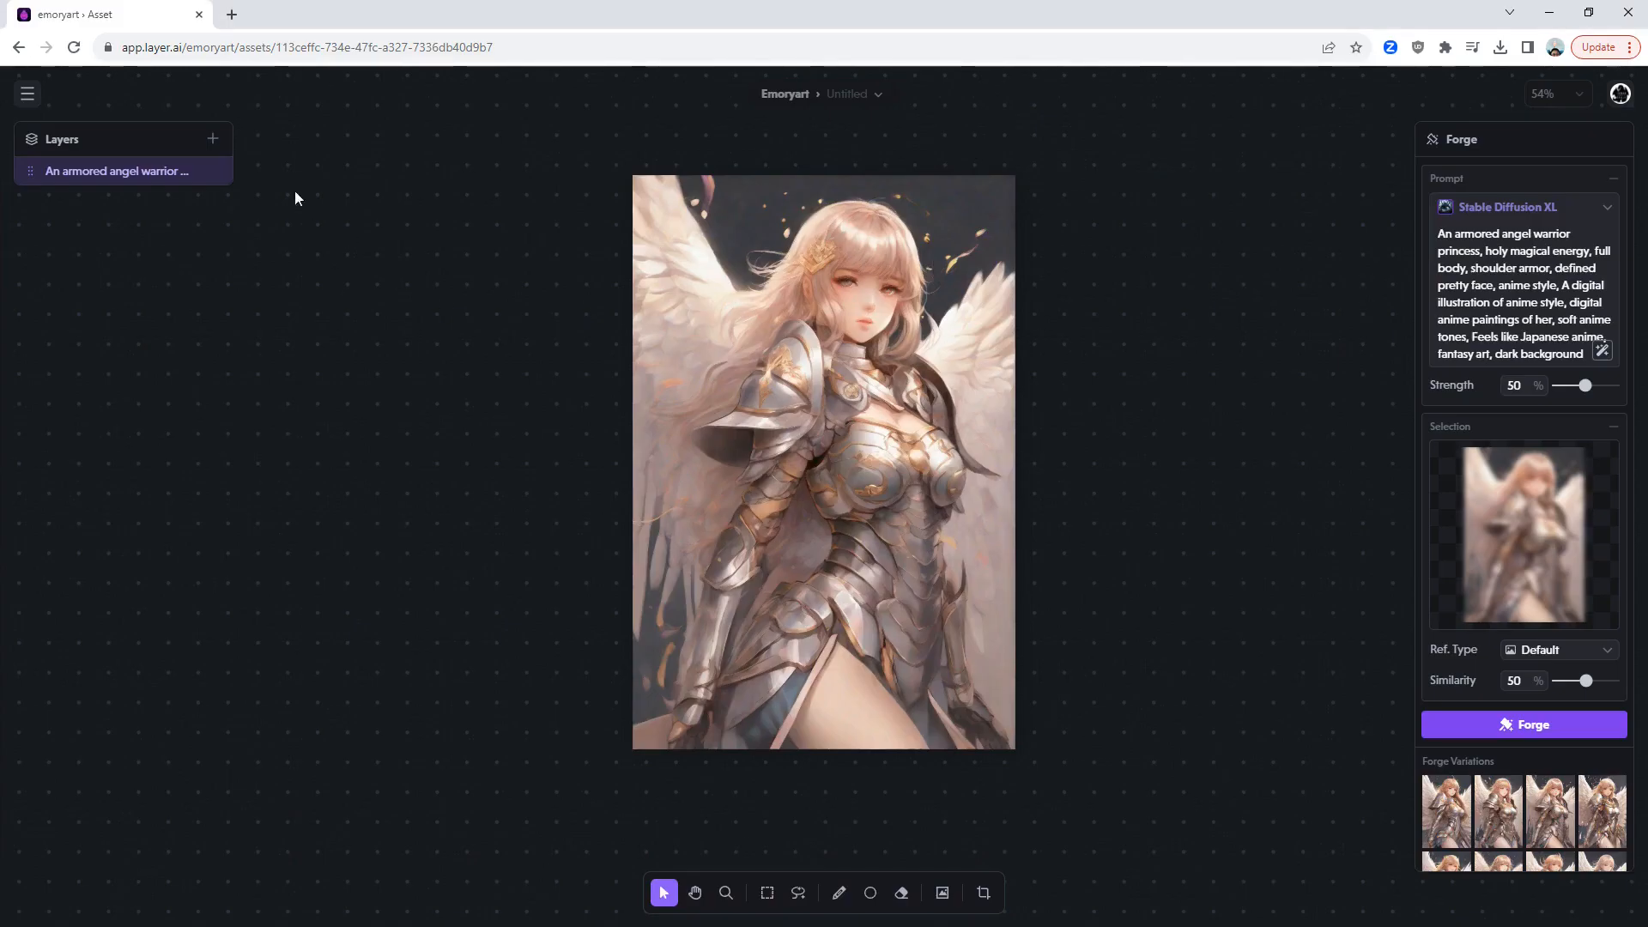
# Switch to Layer AI in the browser and open a new blank asset canvas from the Asset Studio.
pyautogui.click(28, 93)
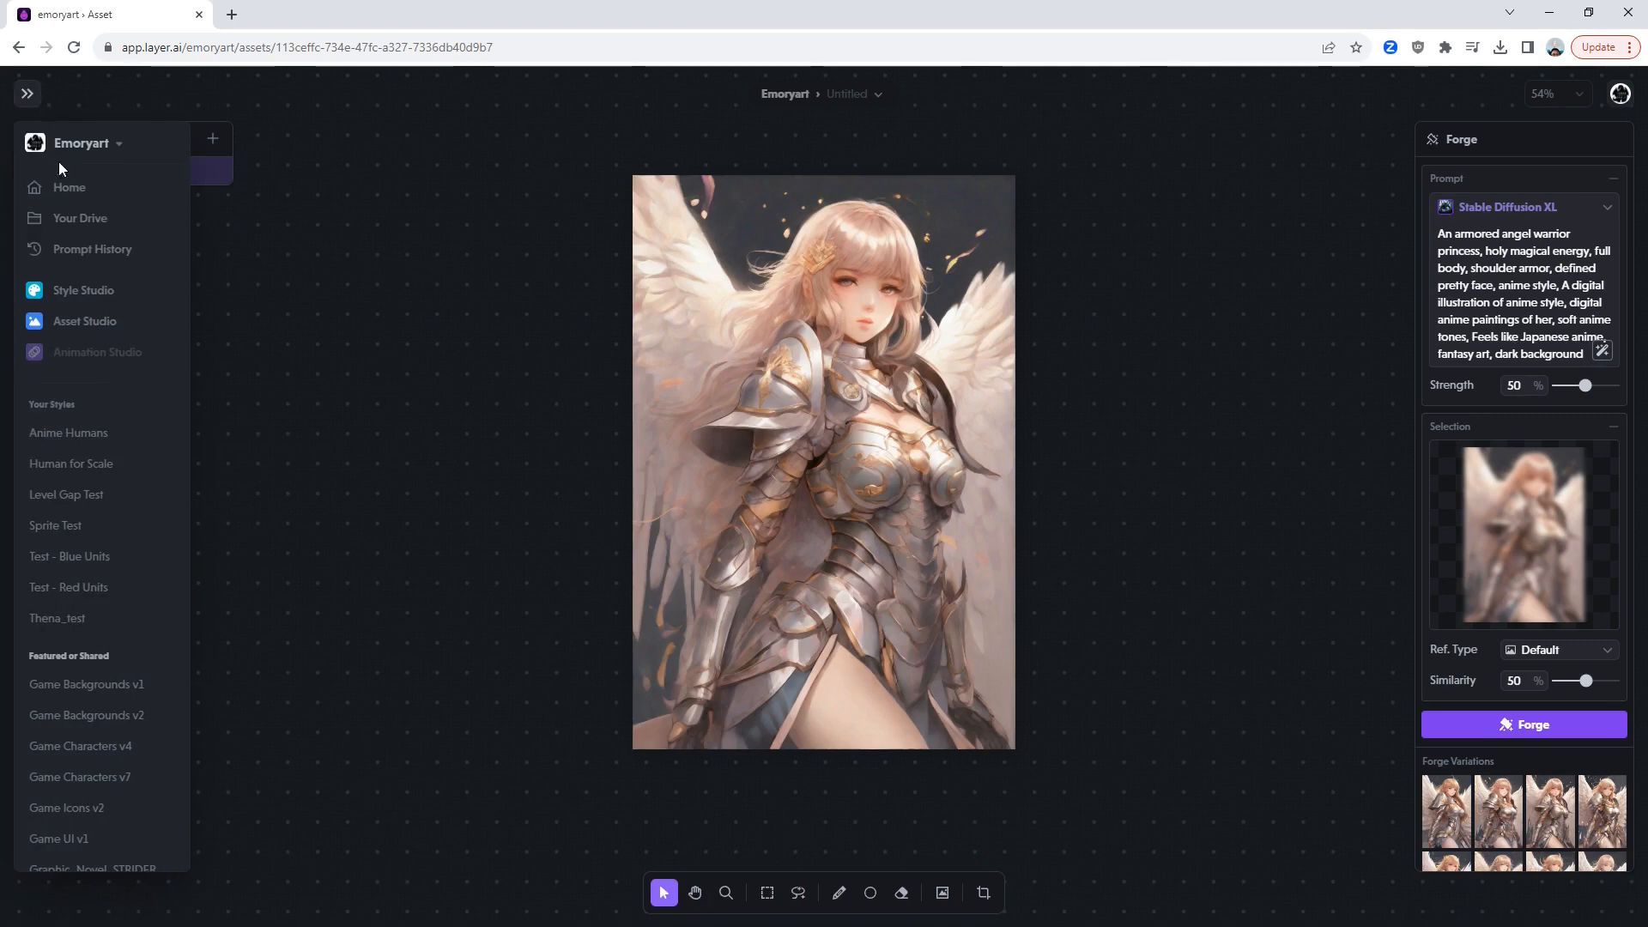
pyautogui.click(71, 205)
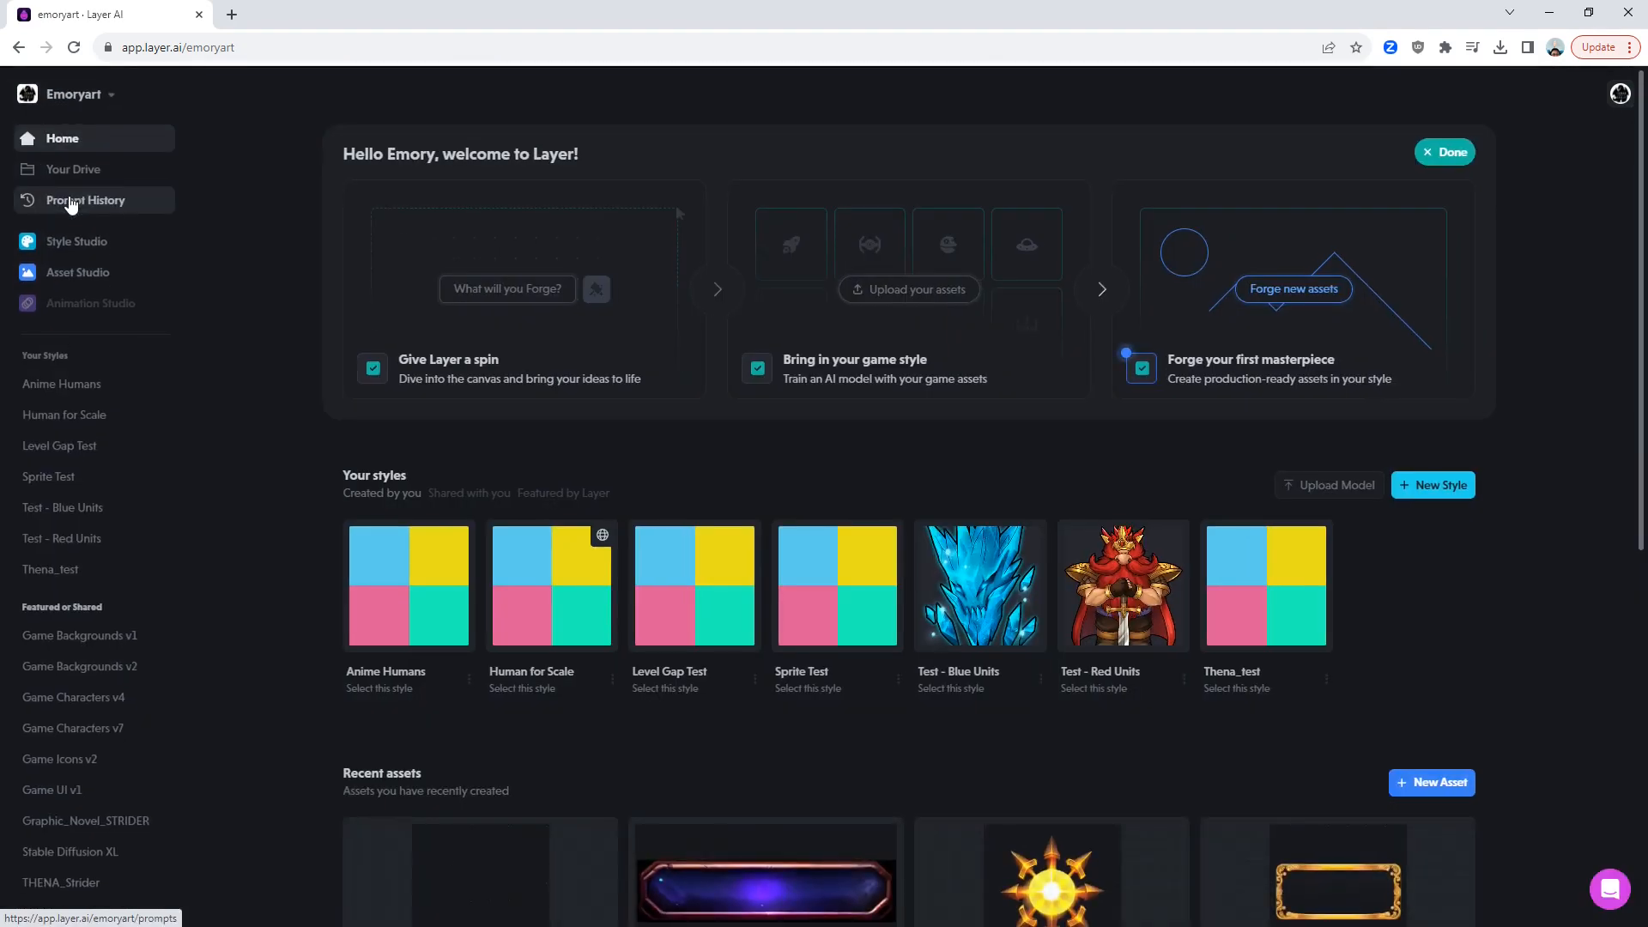
pyautogui.click(100, 277)
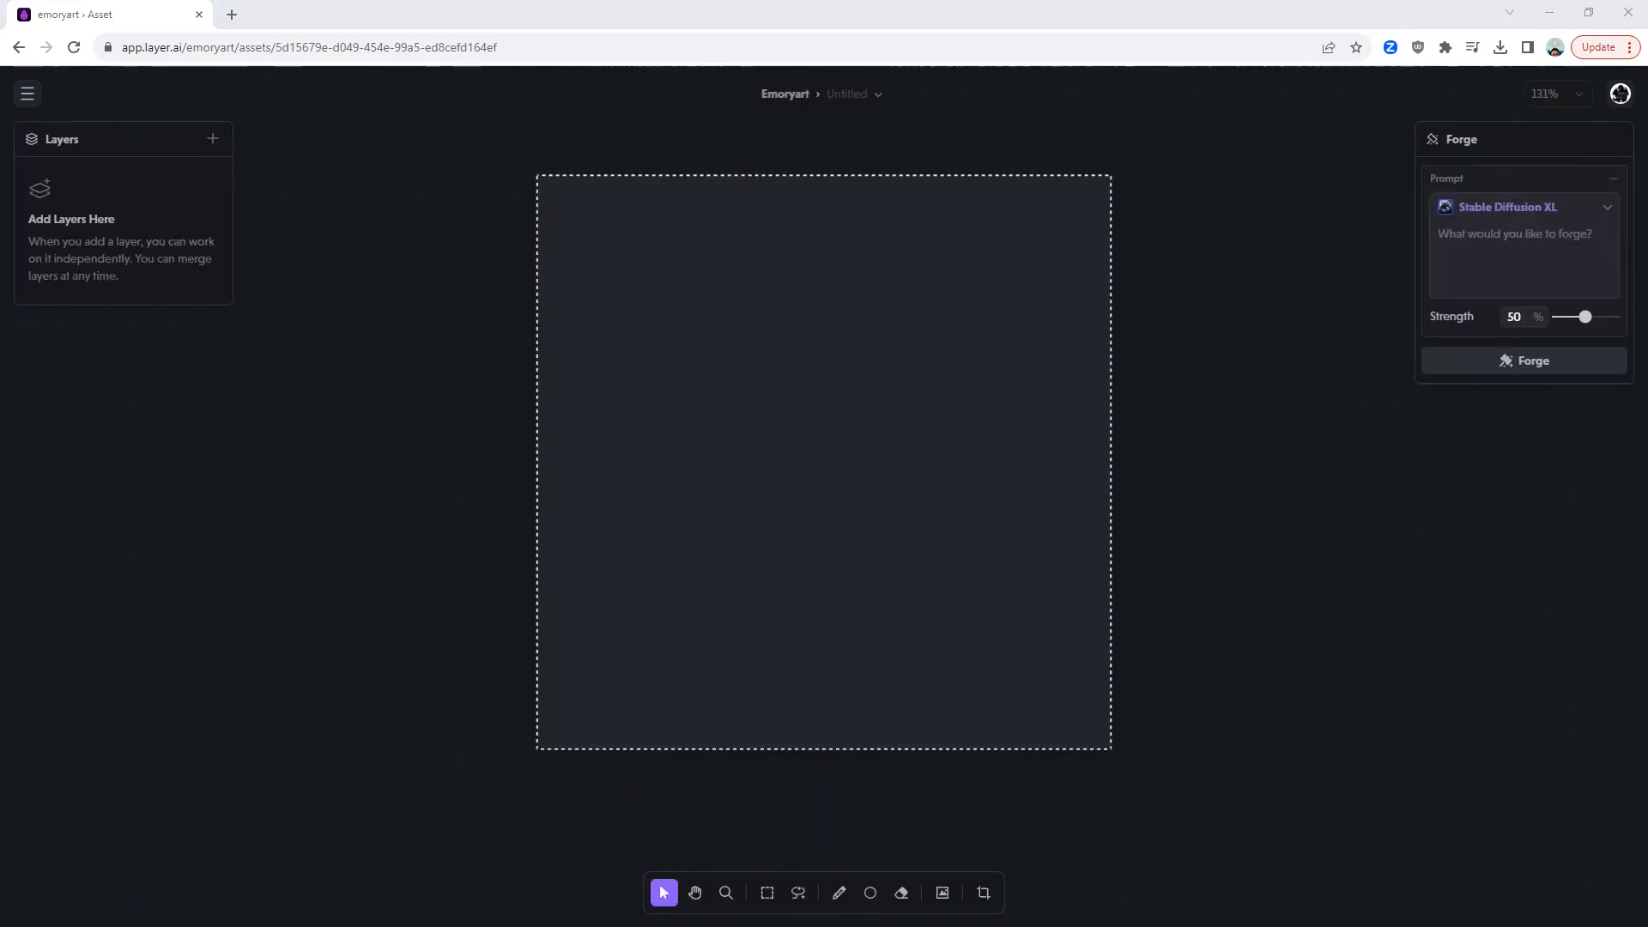
# Resize the canvas to 820 wide by 1230 high and confirm the new size.
pyautogui.click(983, 894)
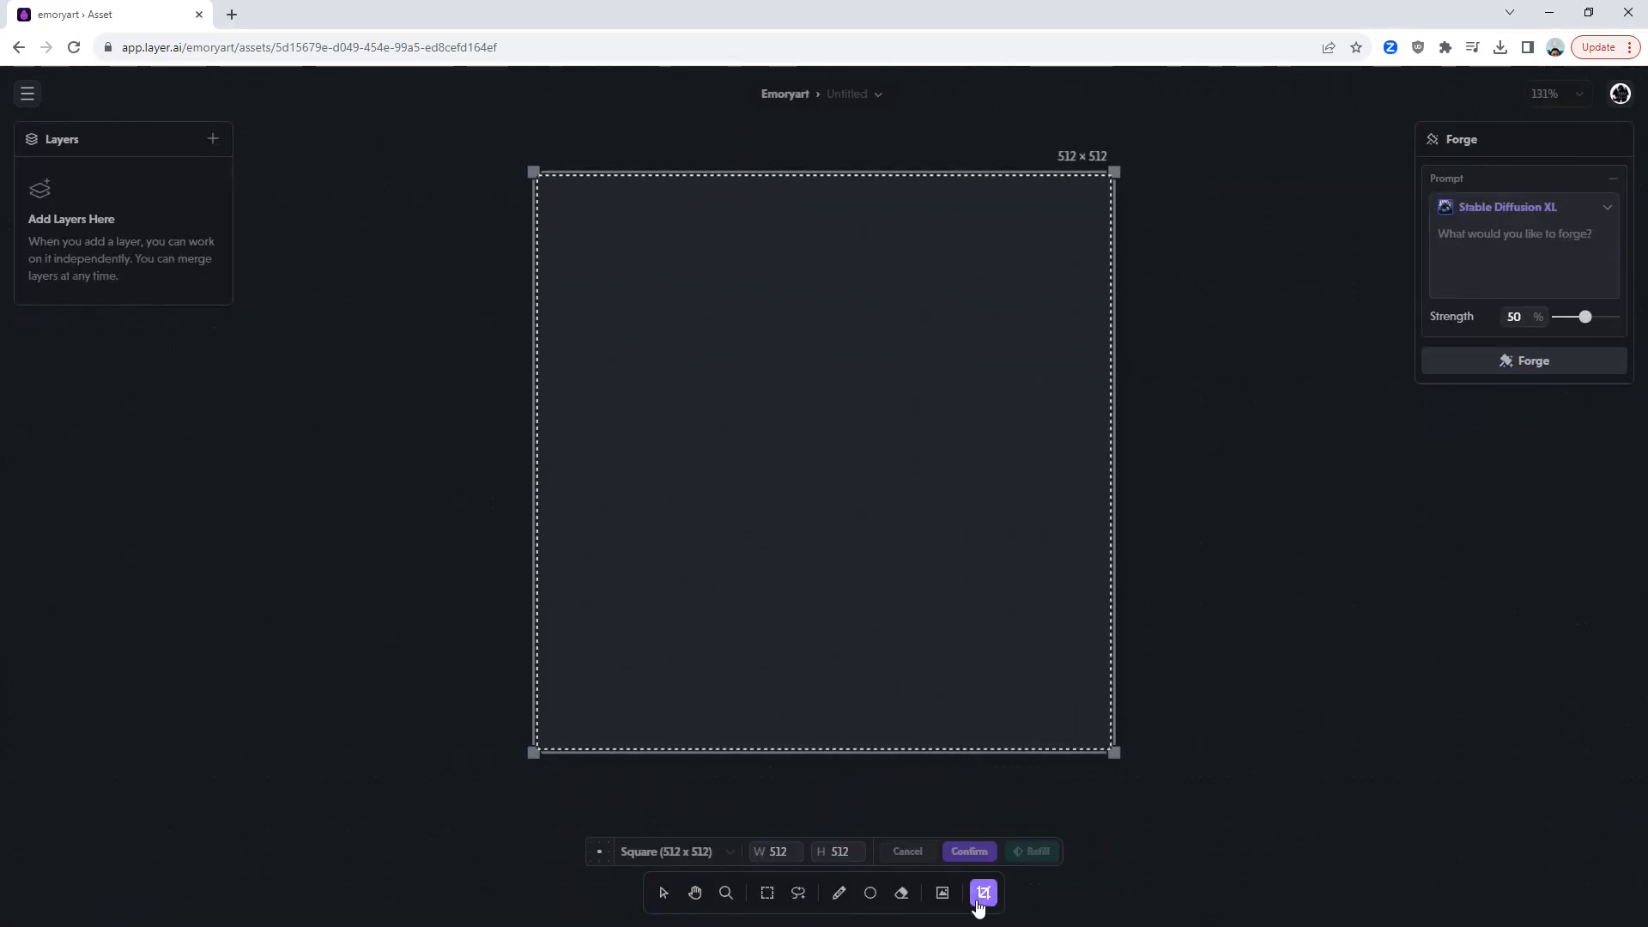
pyautogui.write('820')
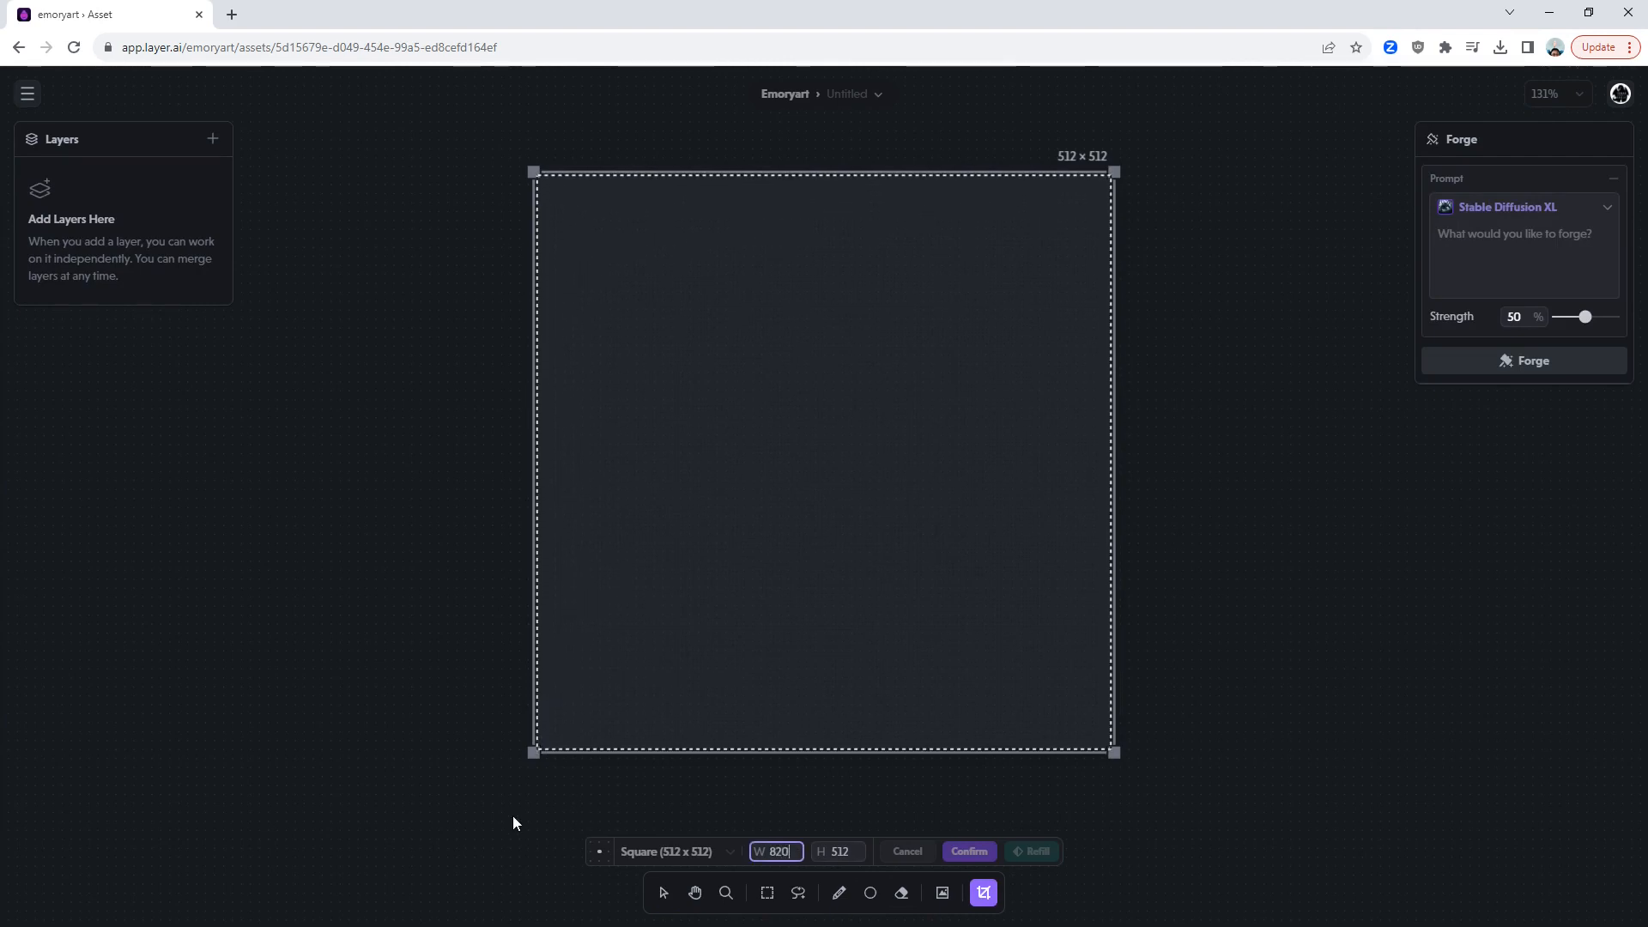
pyautogui.press('Tab')
pyautogui.write('13')
pyautogui.press('BackSpace')
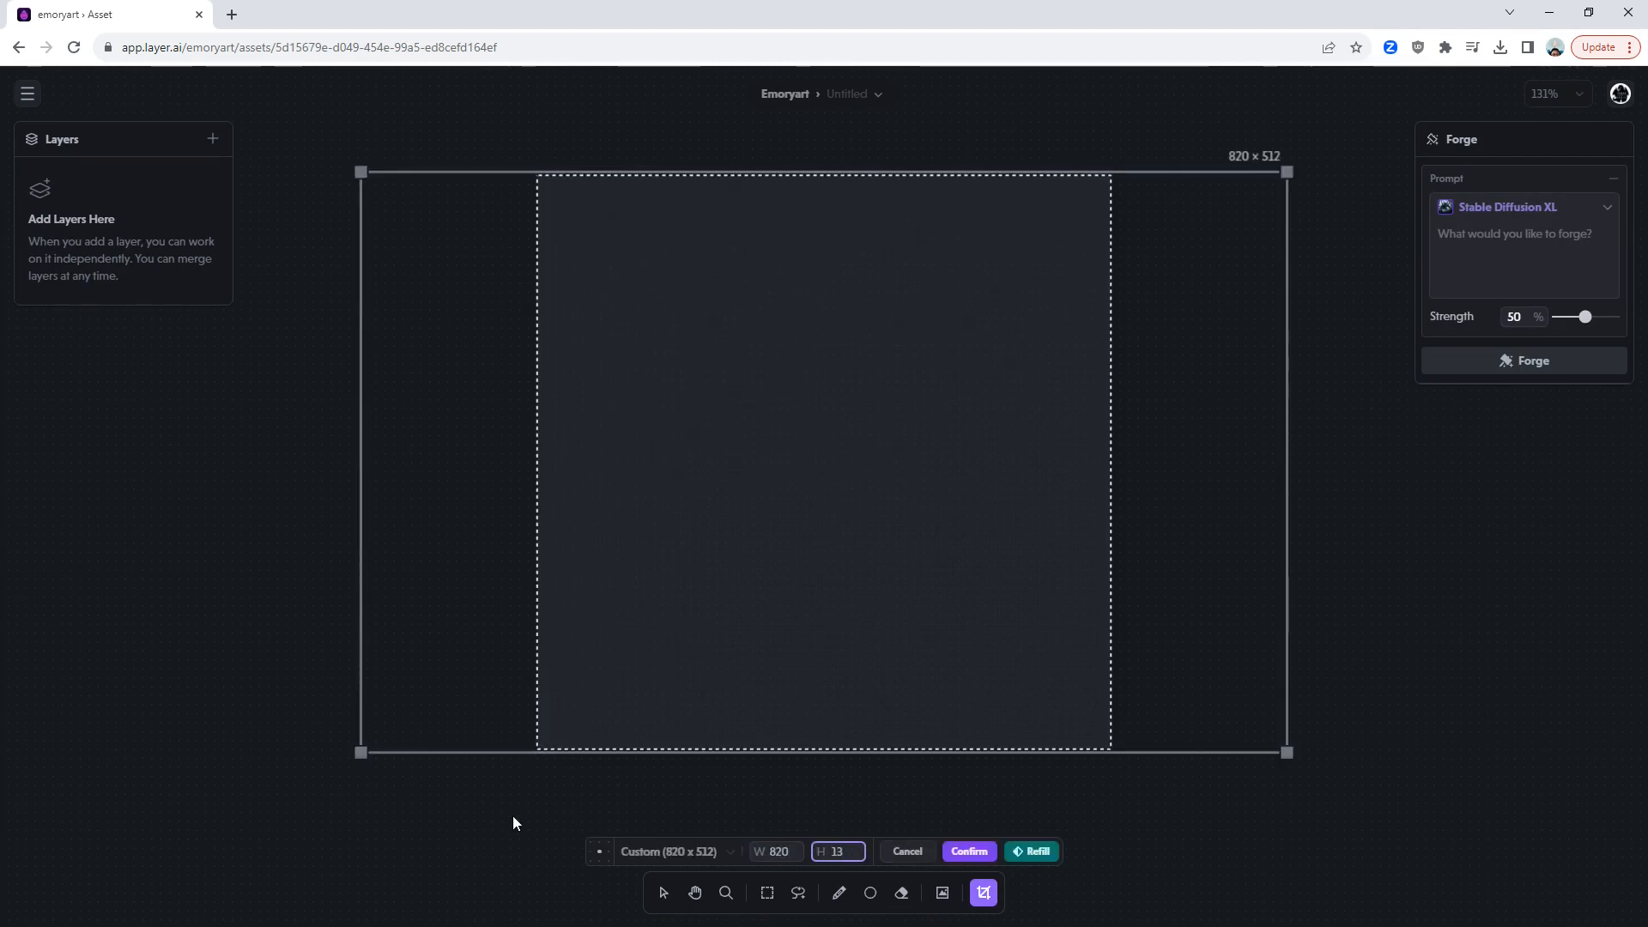
pyautogui.write('230')
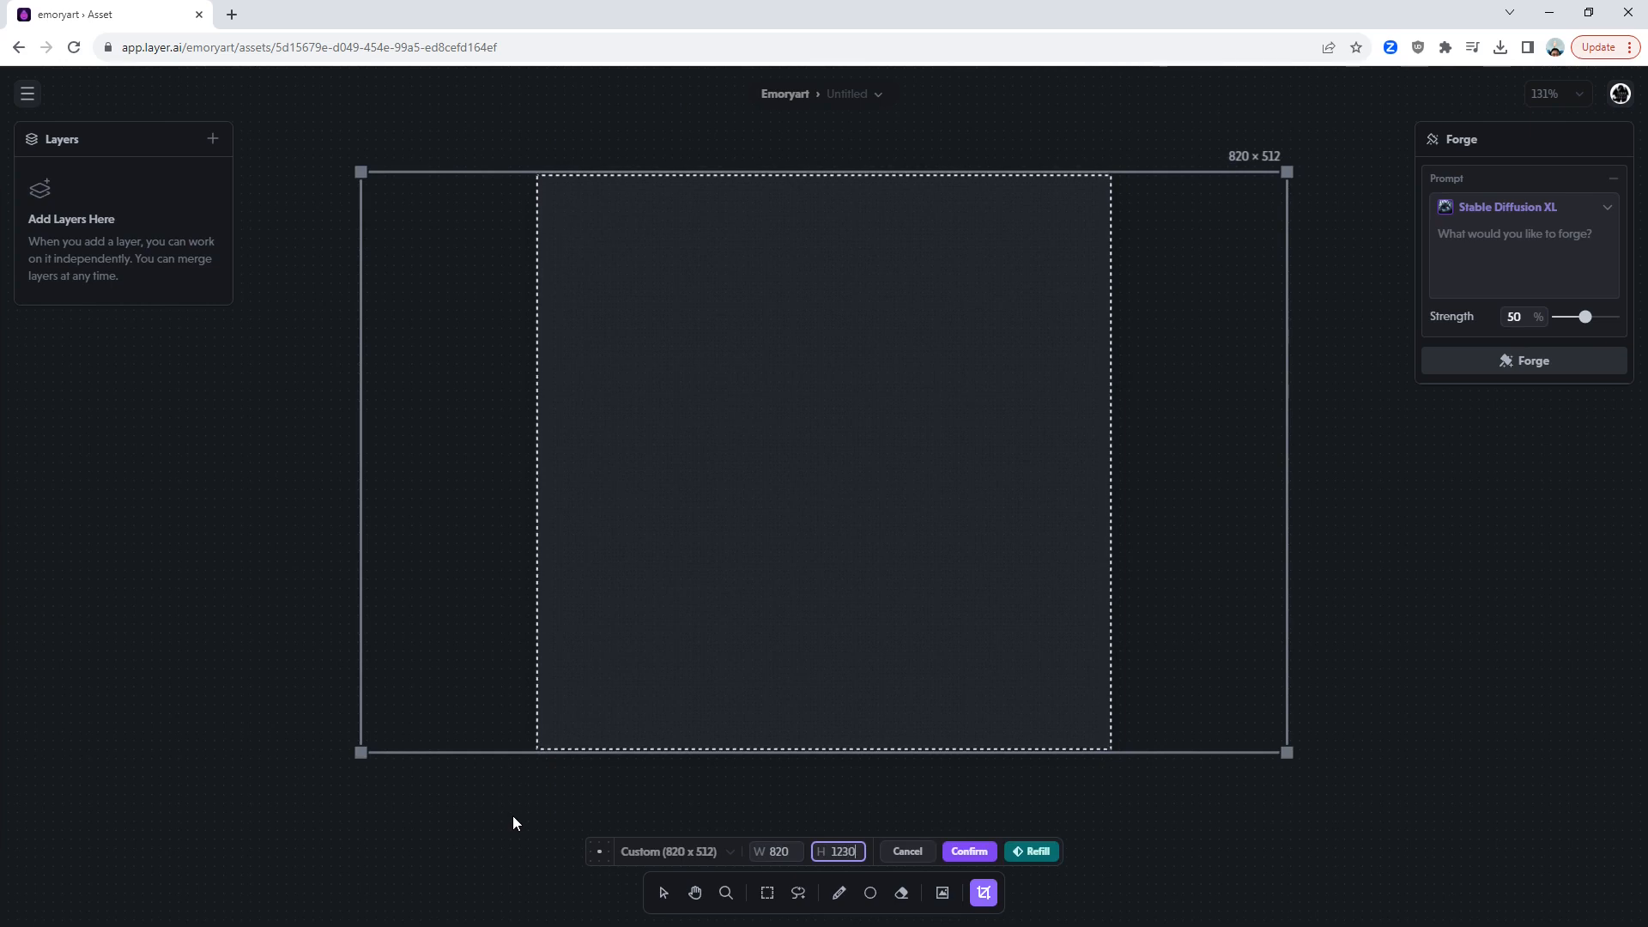
pyautogui.click(957, 851)
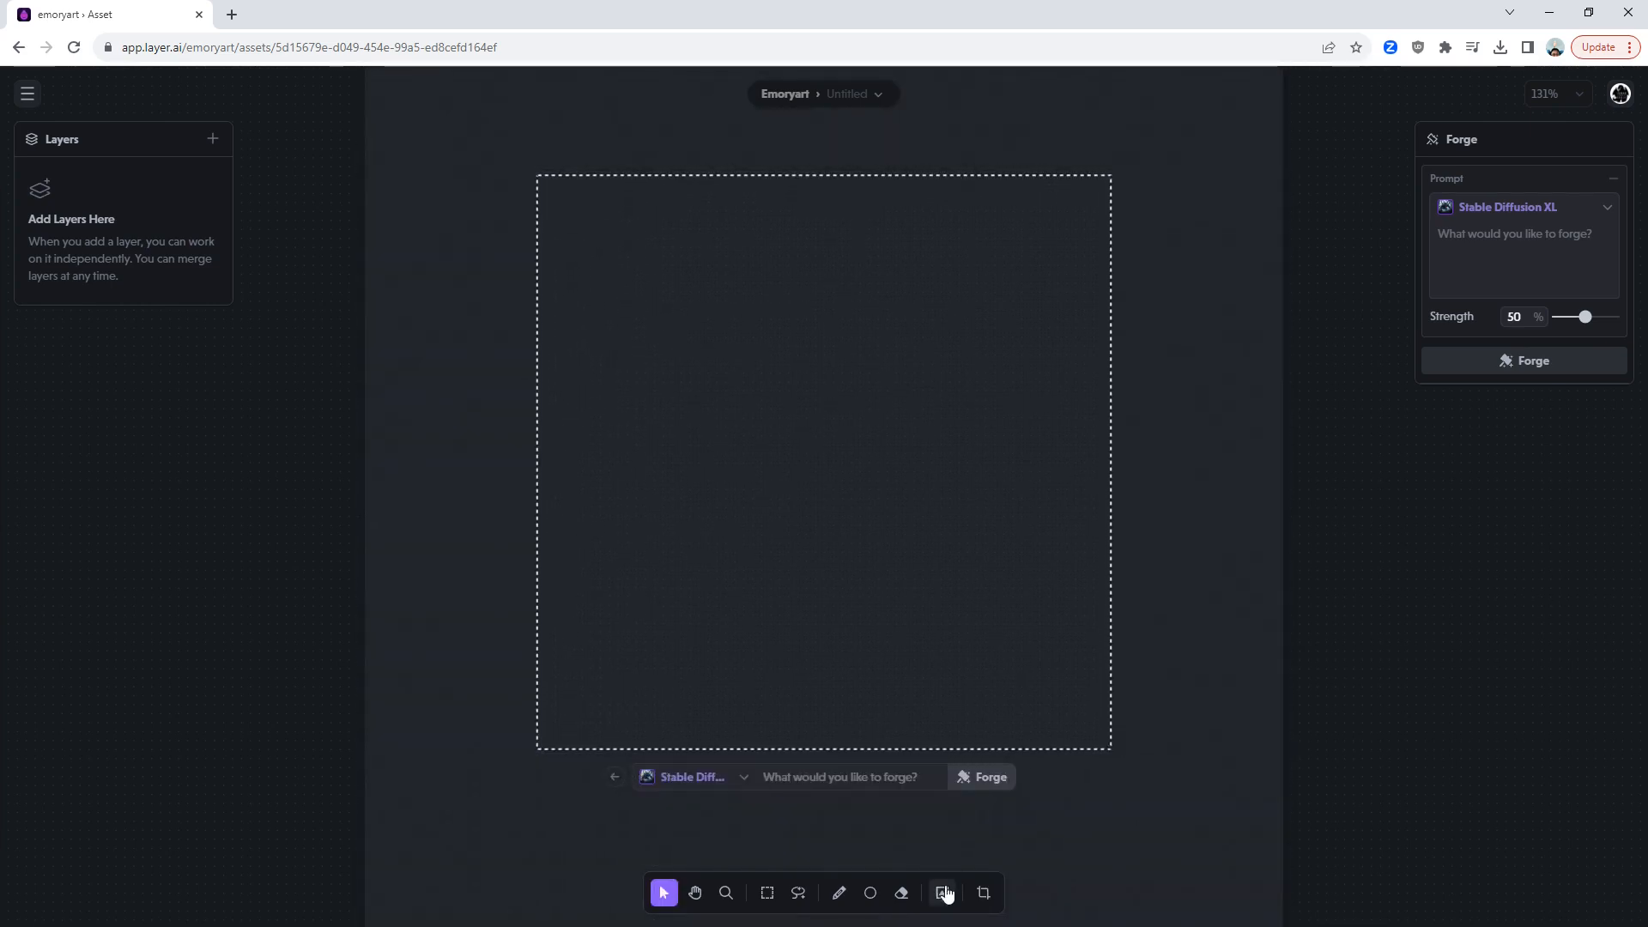
# Upload CardFrame.png, HP box.png and Ability Box.png to the Card Frame Test folder in the drive.
pyautogui.click(943, 892)
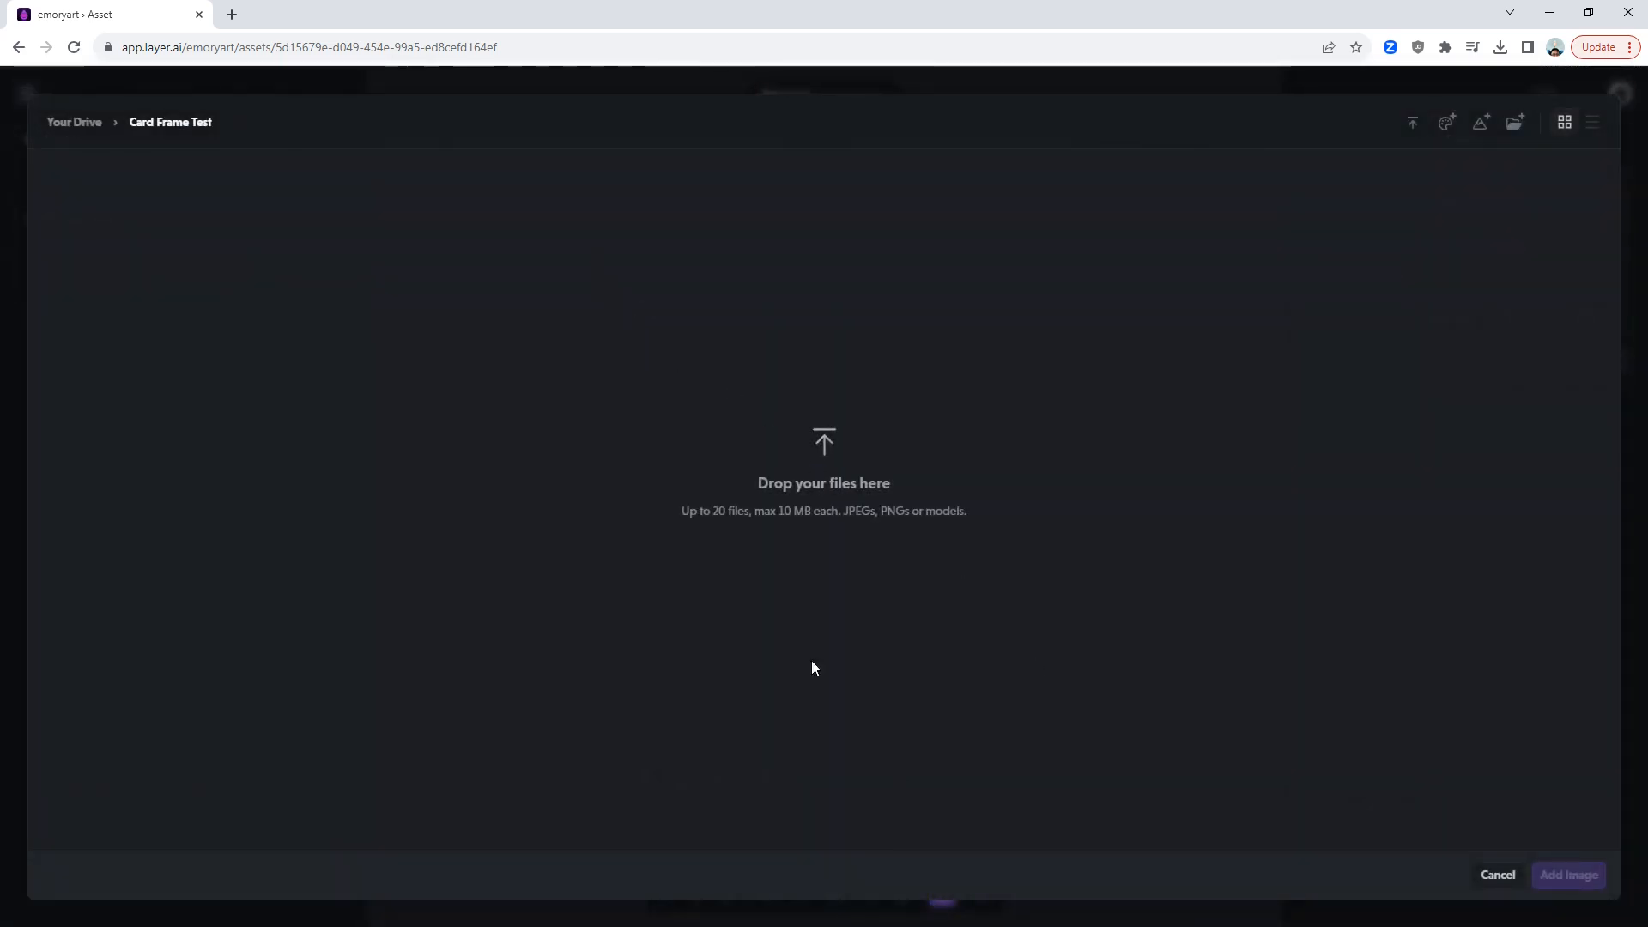
pyautogui.moveTo(730, 926); pyautogui.dragTo(716, 655)
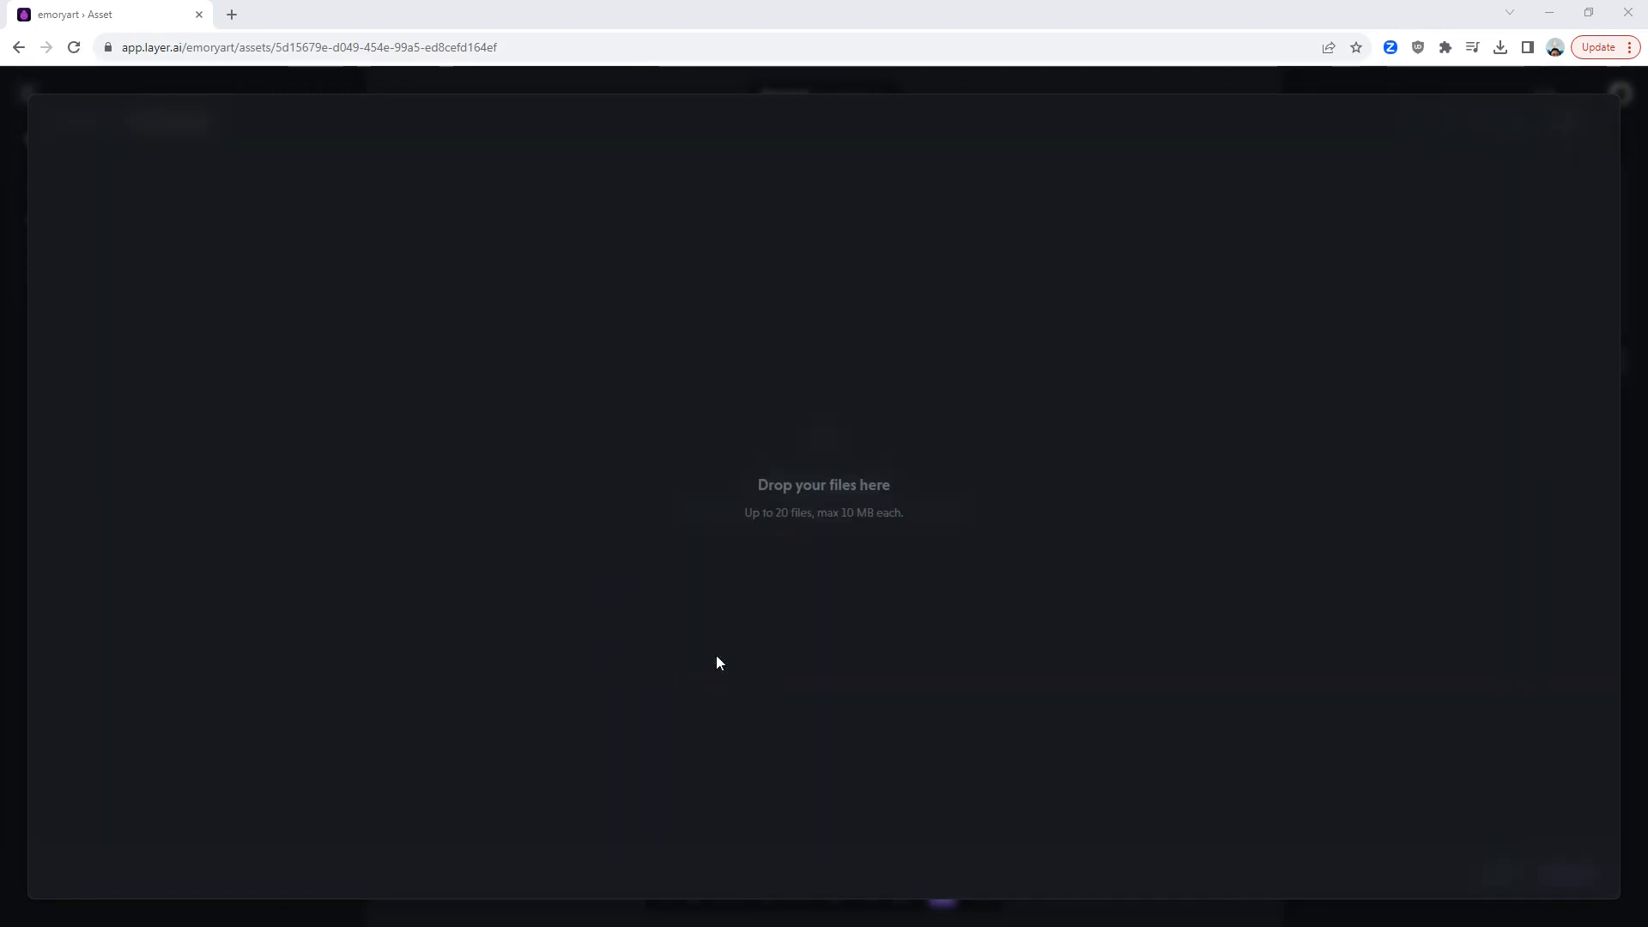
pyautogui.moveTo(729, 926); pyautogui.dragTo(704, 556)
pyautogui.moveTo(0, 566); pyautogui.dragTo(820, 626)
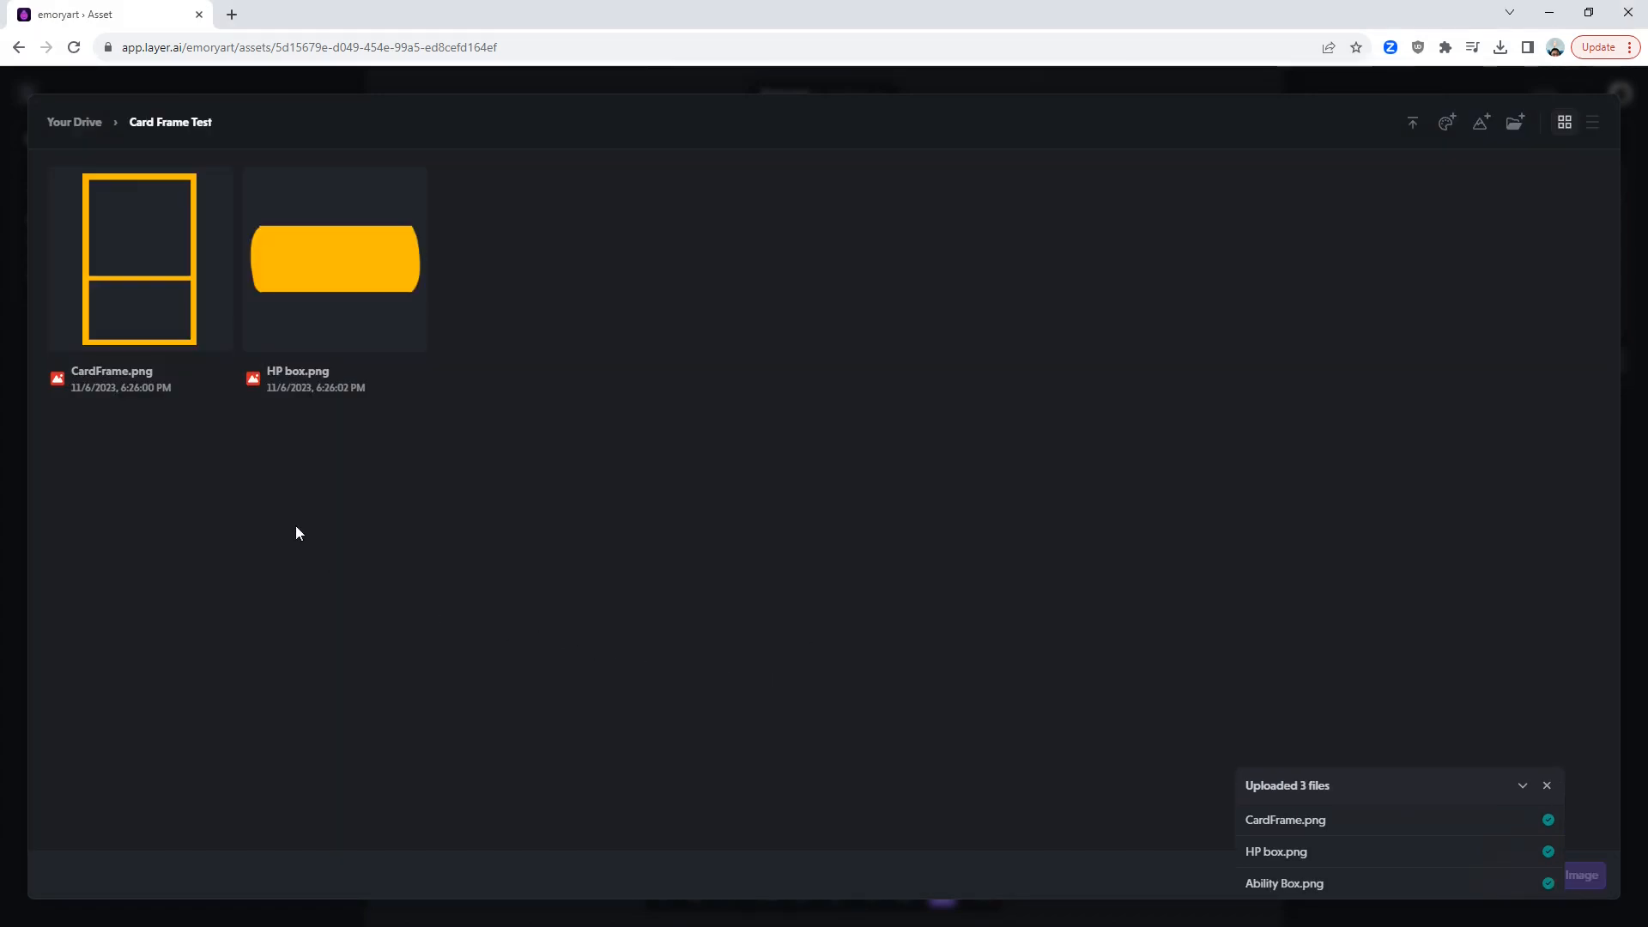
# Add CardFrame.png to the canvas as an image layer and clear the square forge selection.
pyautogui.click(160, 297)
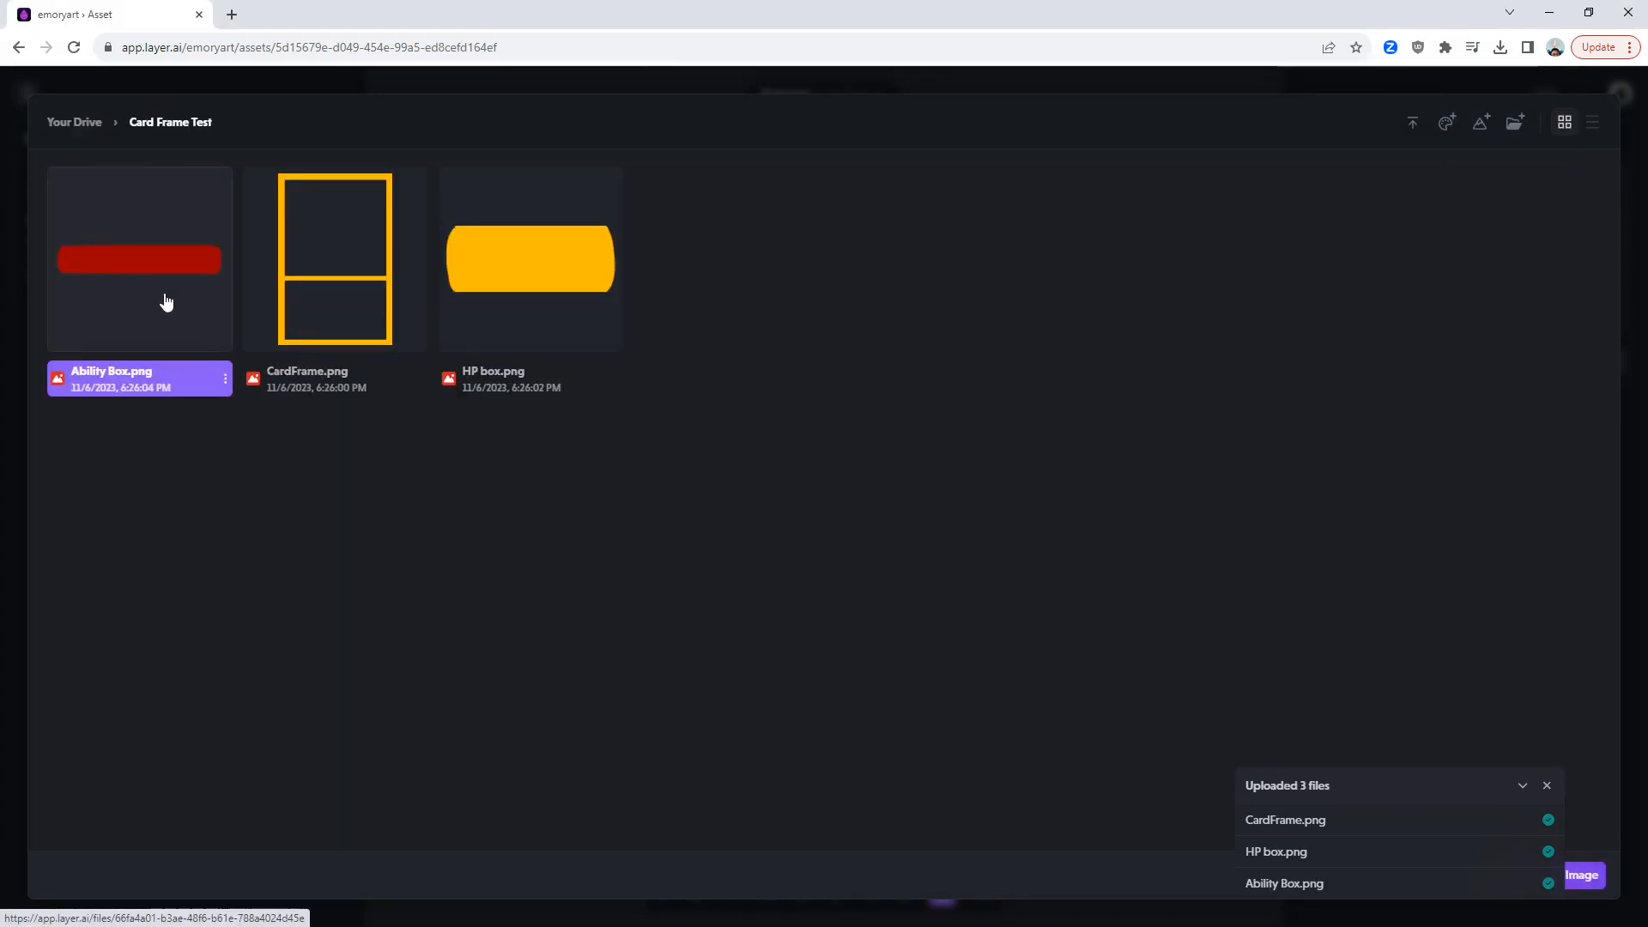
pyautogui.click(309, 302)
pyautogui.click(1588, 879)
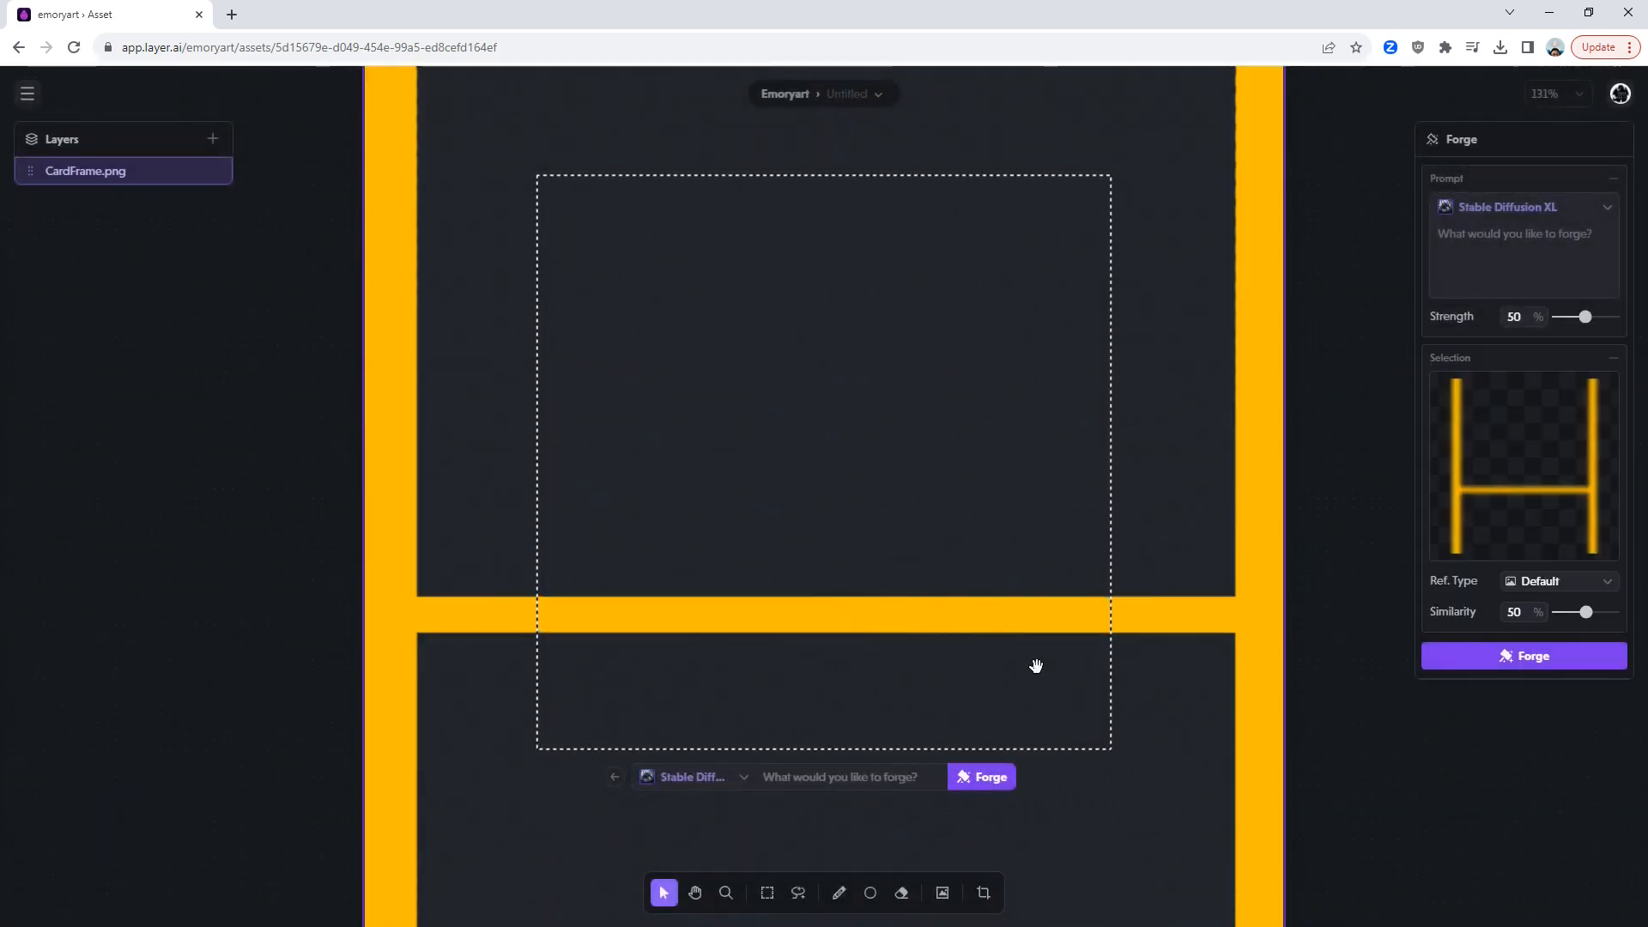
pyautogui.scroll(-4, 1249, 779)
pyautogui.scroll(3, 1073, 648)
pyautogui.scroll(-2, 1074, 651)
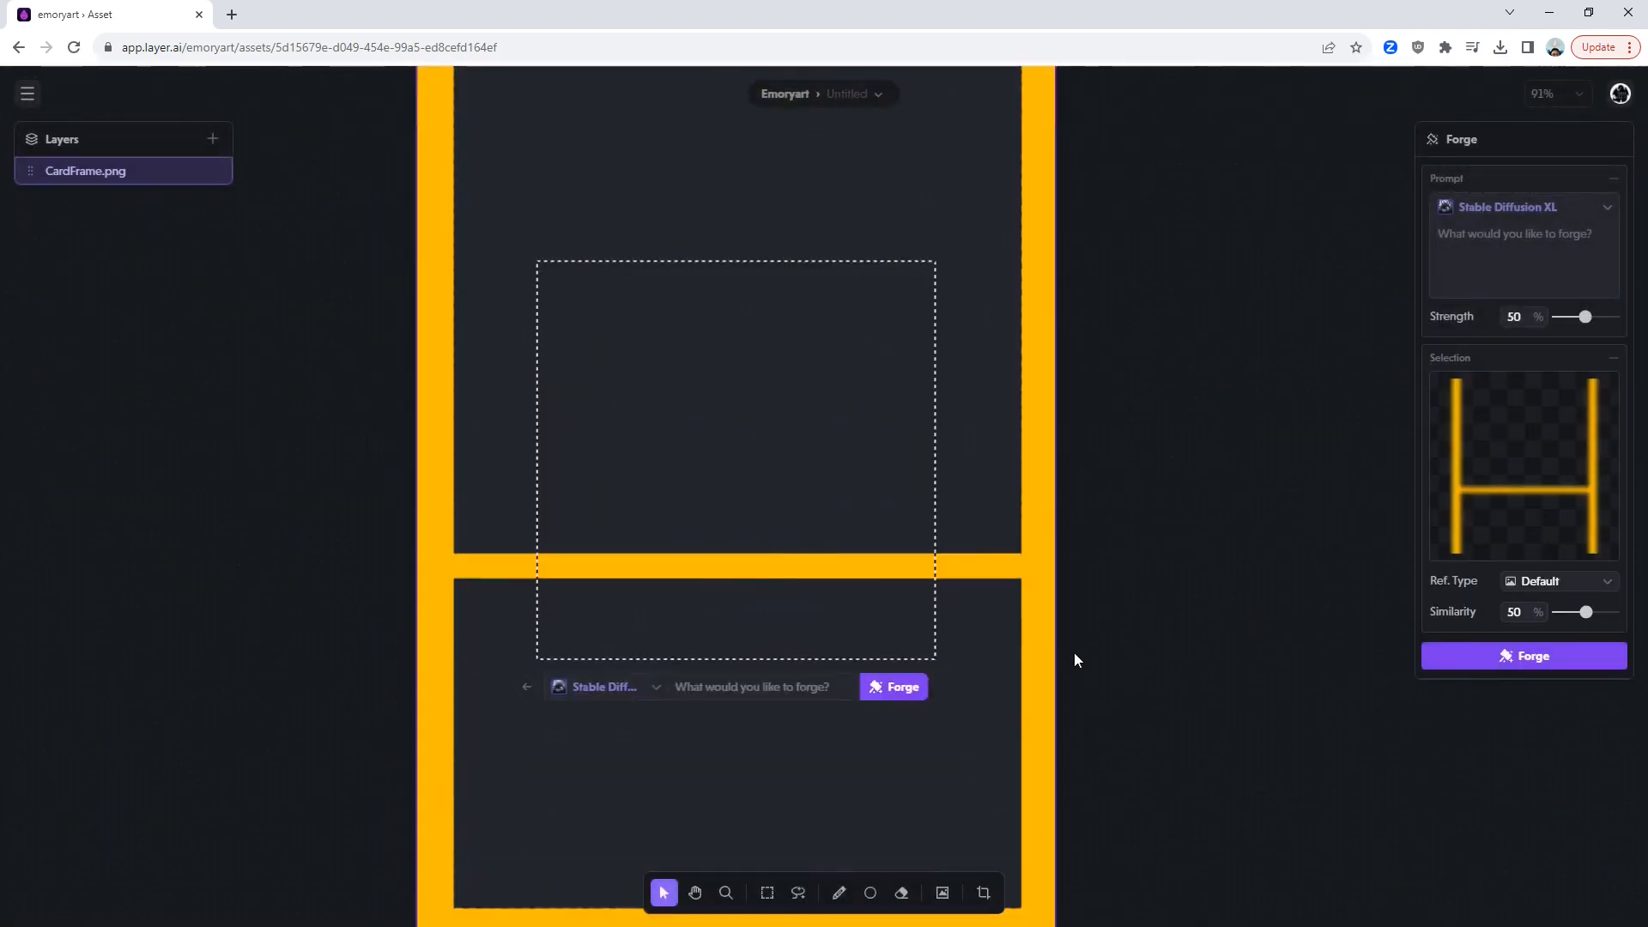
pyautogui.scroll(-1, 1072, 654)
pyautogui.scroll(2, 1051, 650)
pyautogui.click(1054, 650)
pyautogui.scroll(-2, 1051, 685)
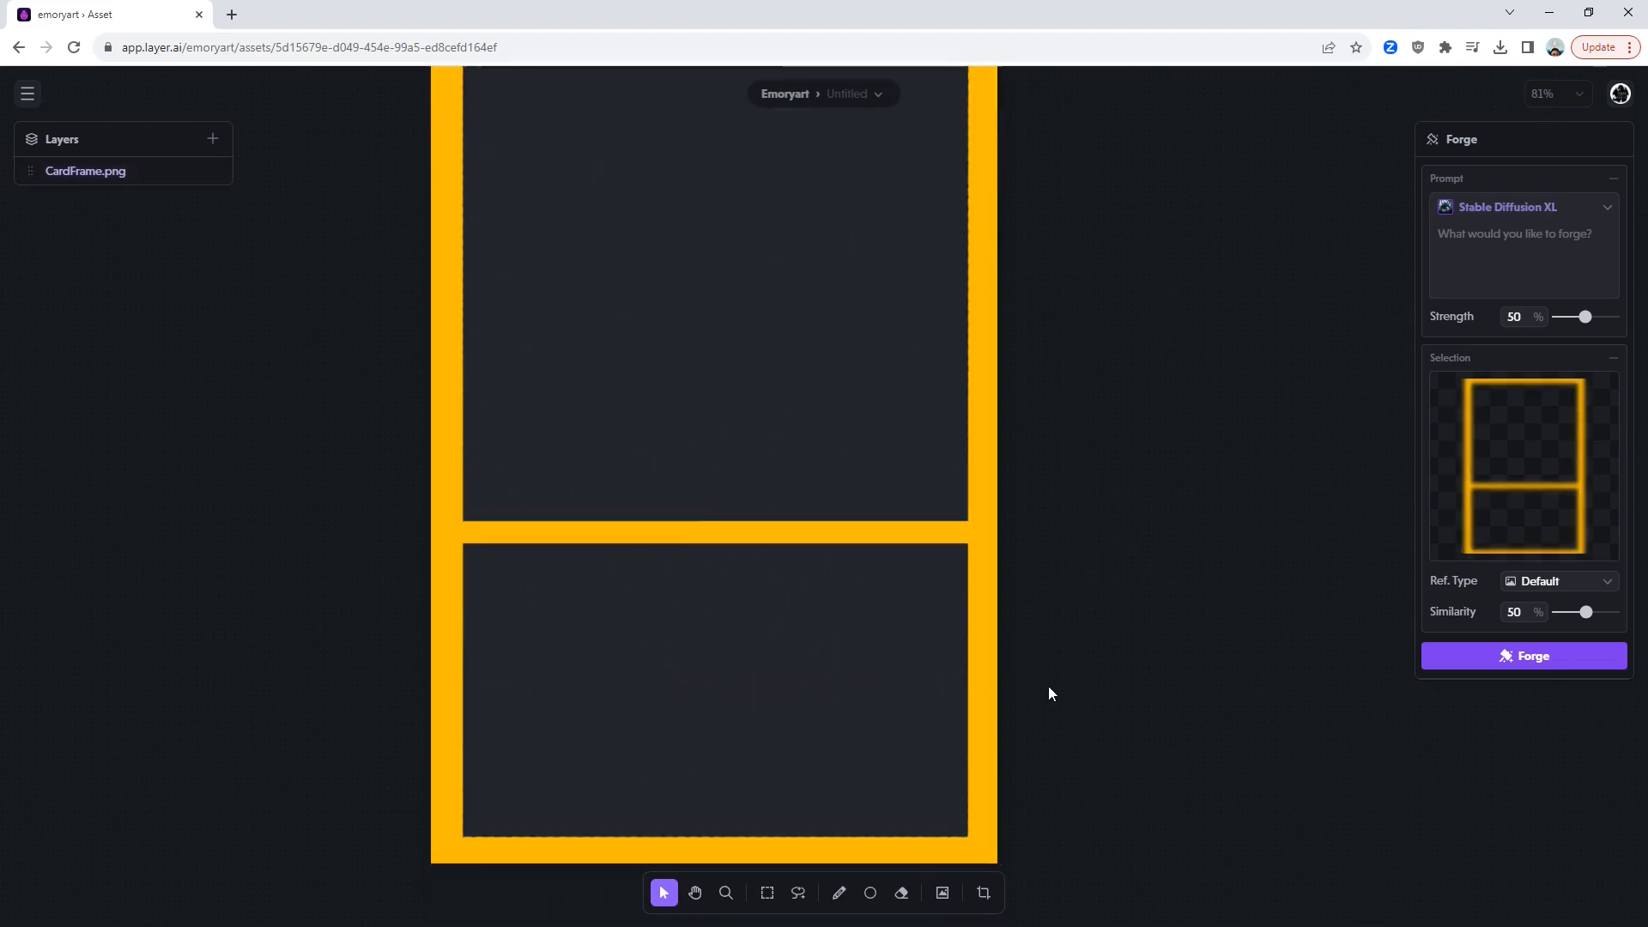
# Select the card frame and enter the prompt "golden metal frame, intricate filigree design, fantasy card game".
pyautogui.click(893, 637)
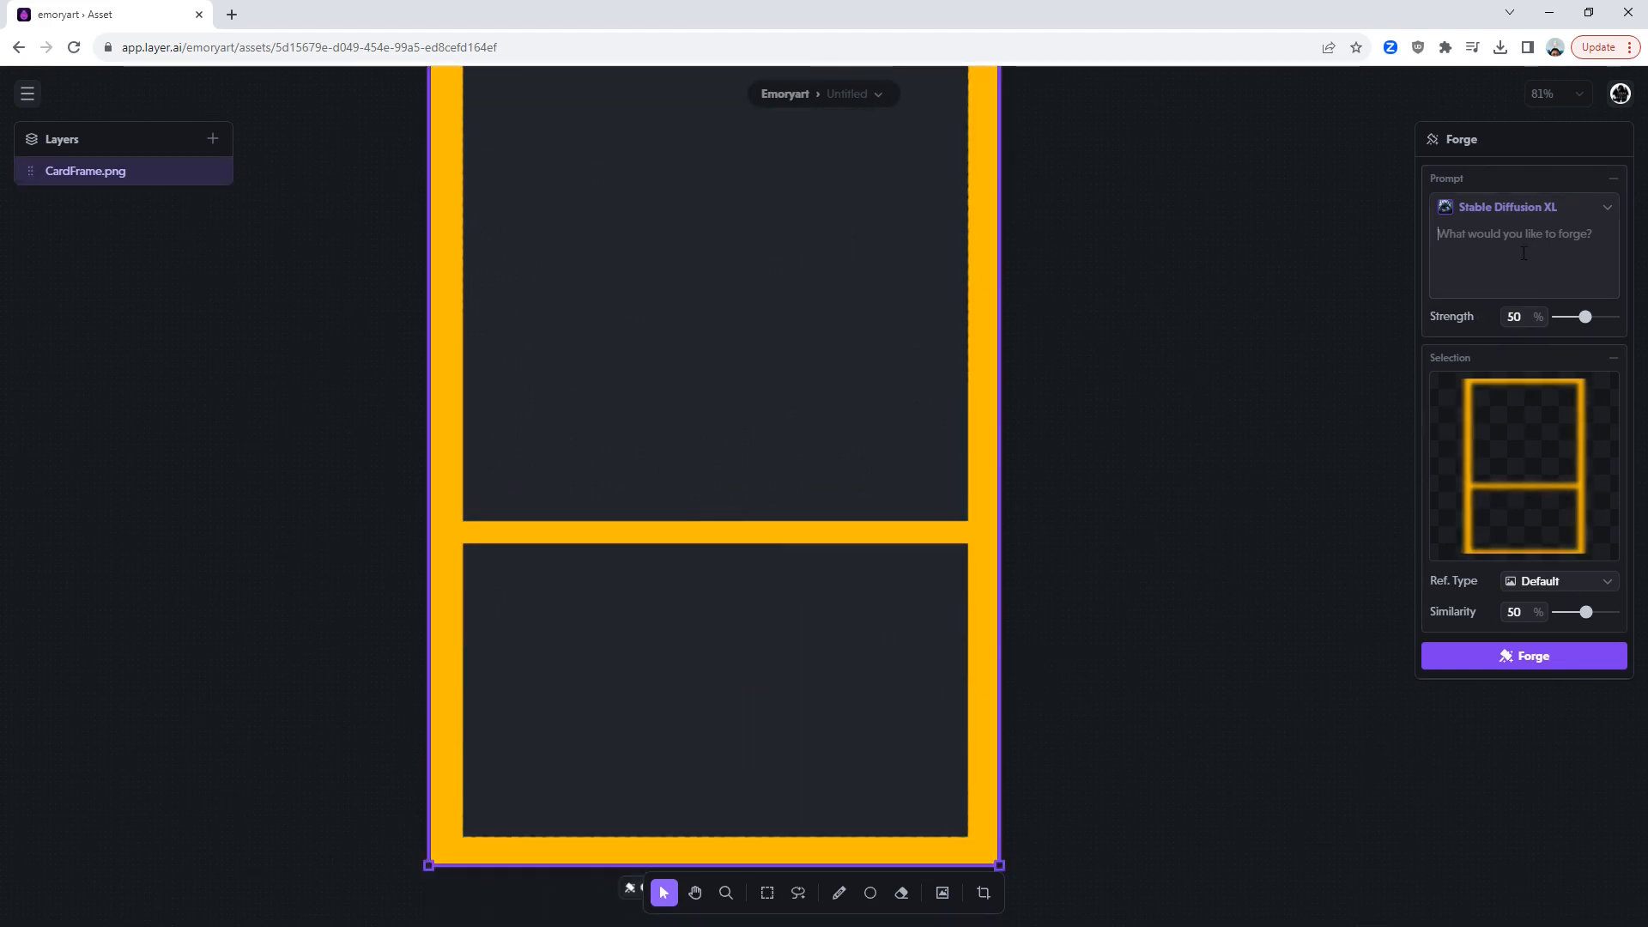
pyautogui.write('gol')
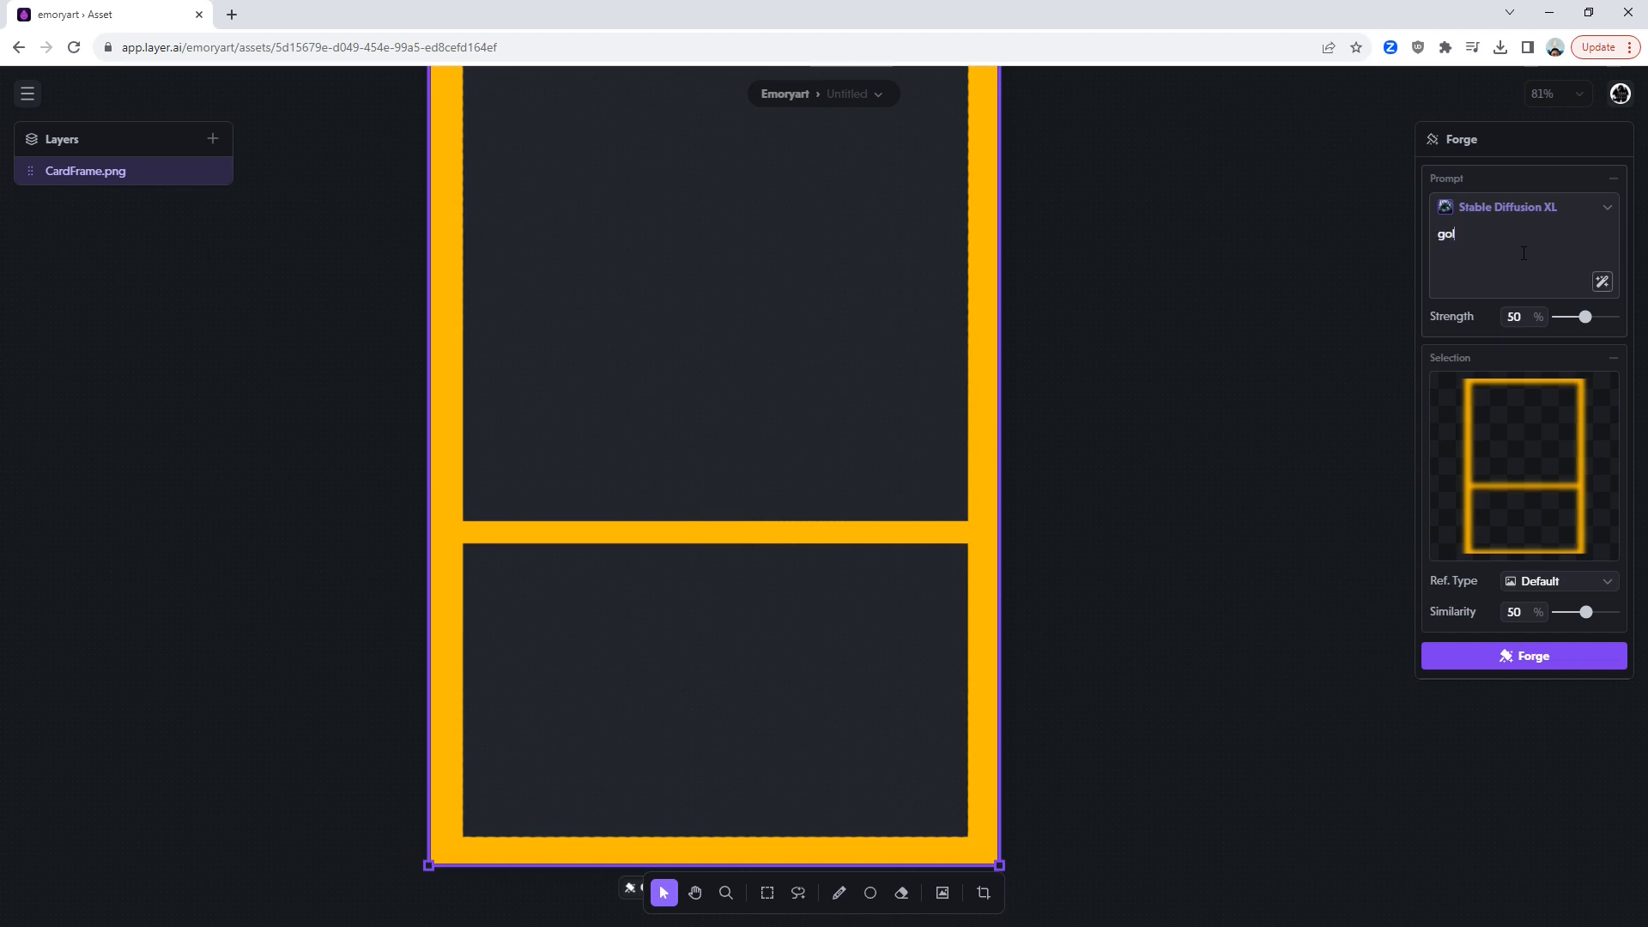
pyautogui.write('den metal frame, intricate filig')
pyautogui.write('ree design, fanta')
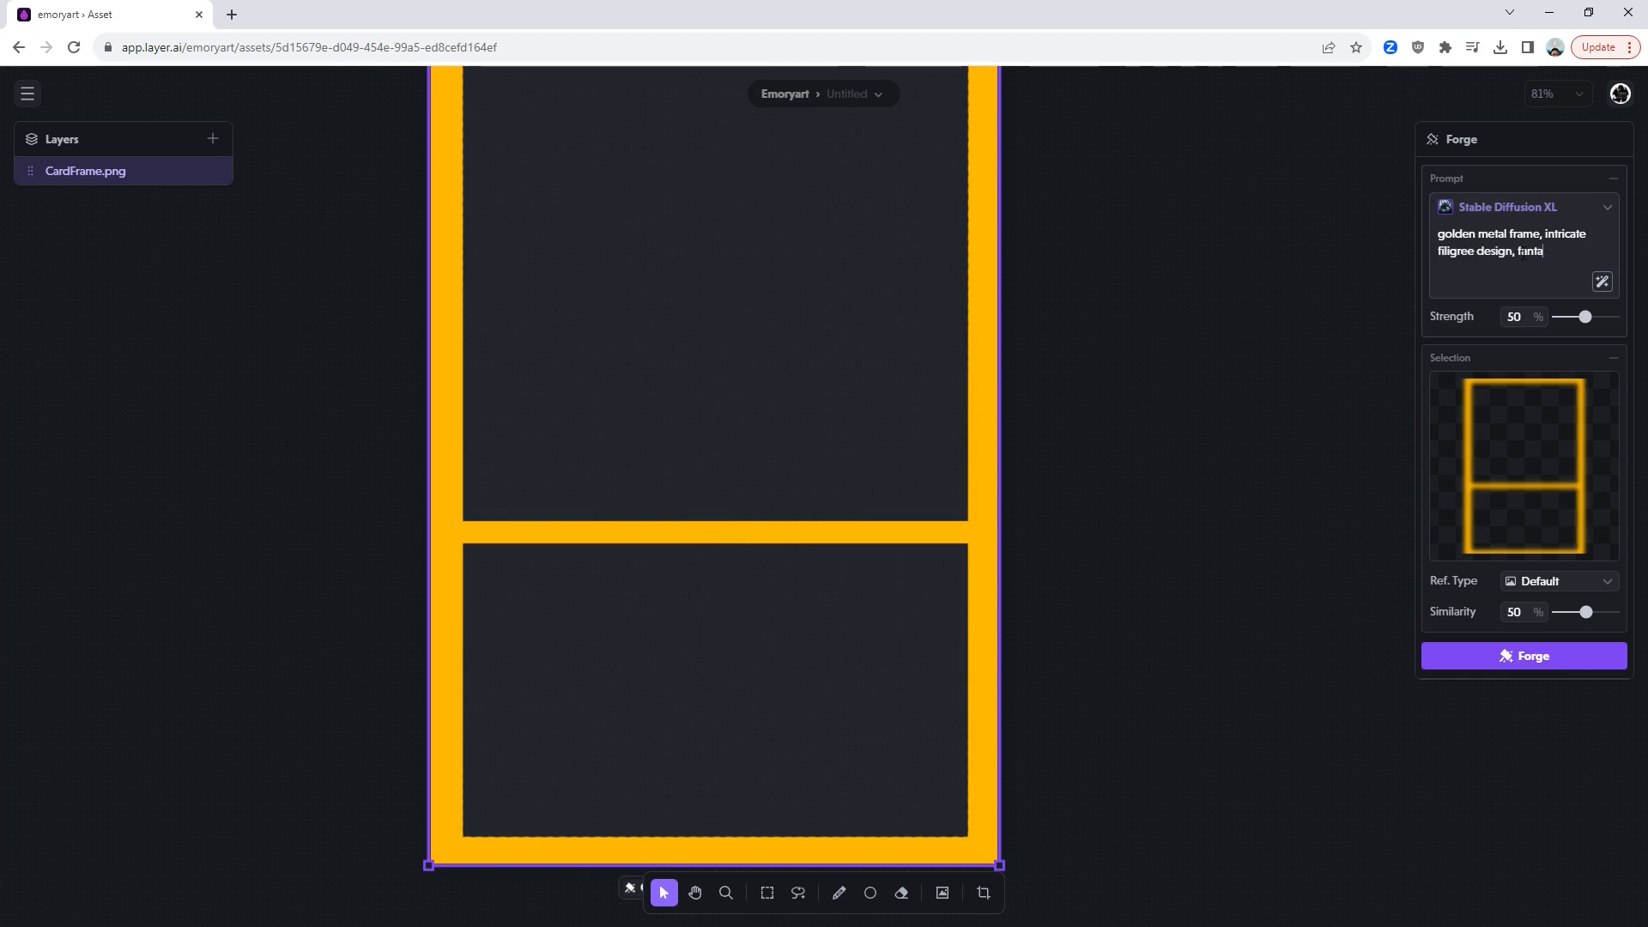
pyautogui.write('sy card game')
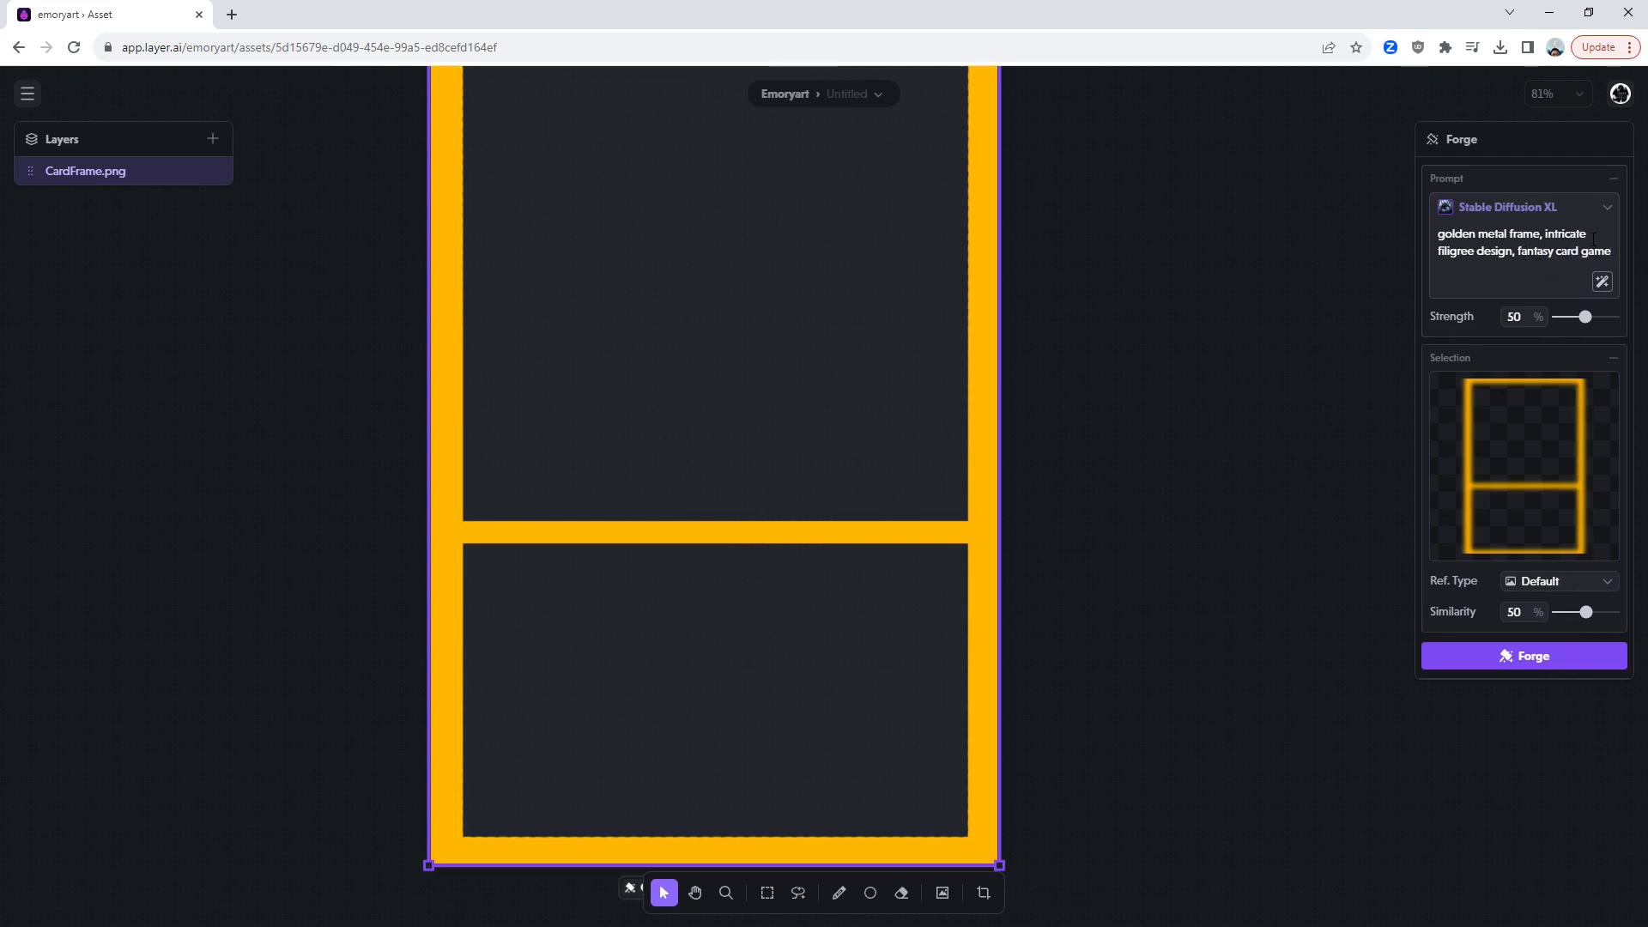
# Switch the forge style to Game UI v1 and forge variations of the card frame.
pyautogui.click(1579, 209)
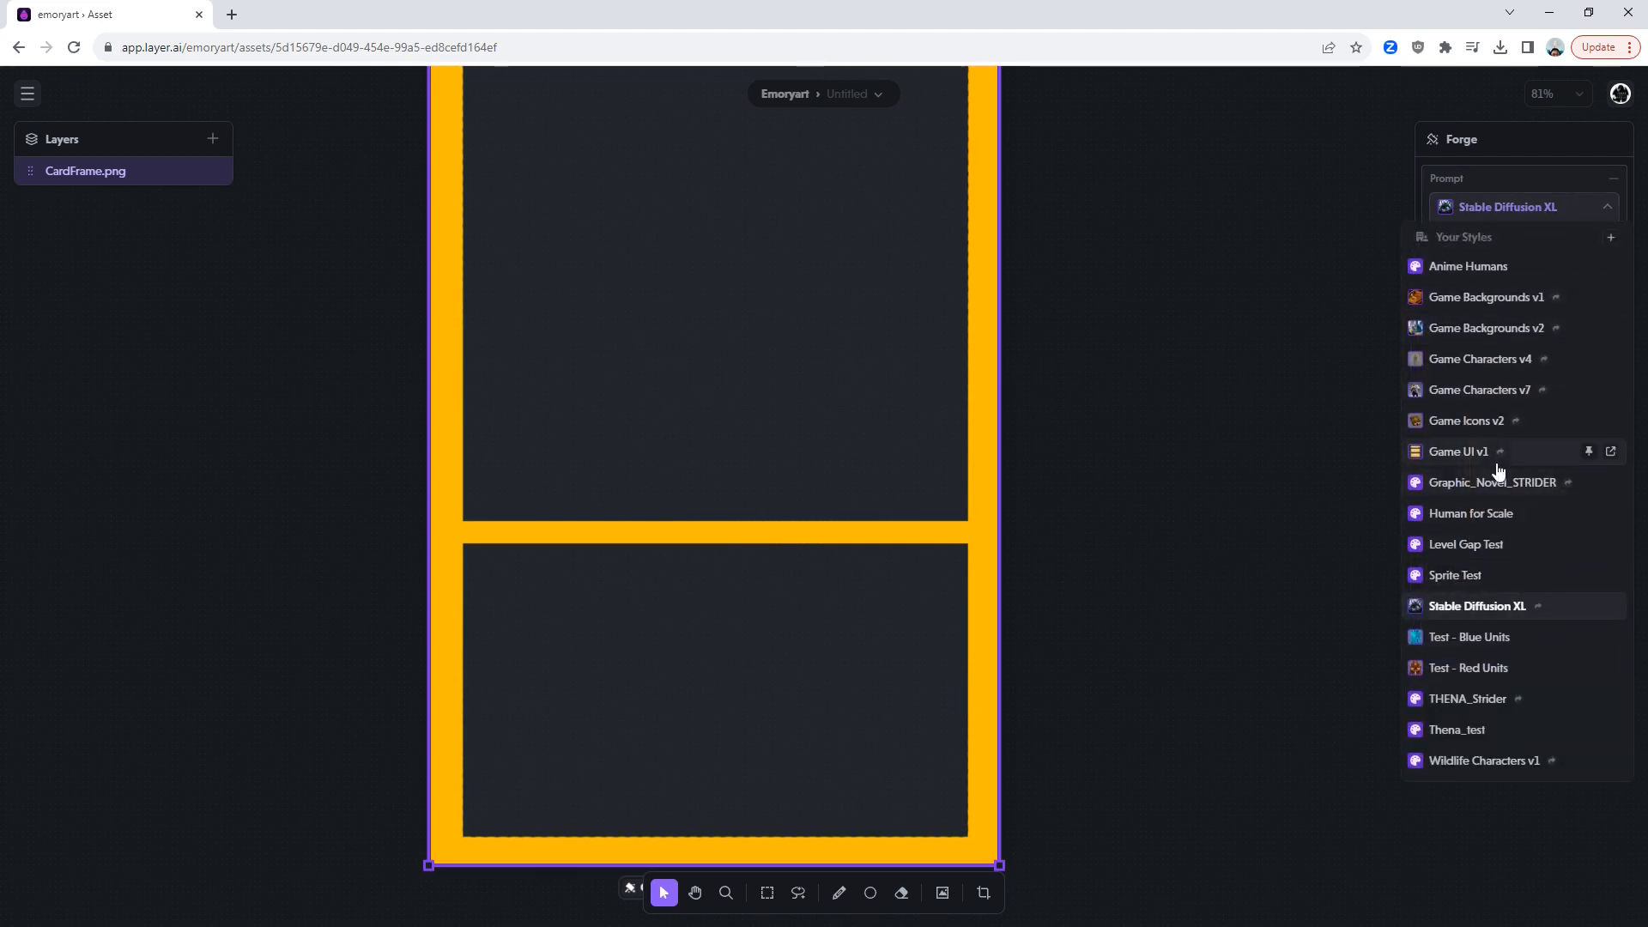
pyautogui.click(1491, 453)
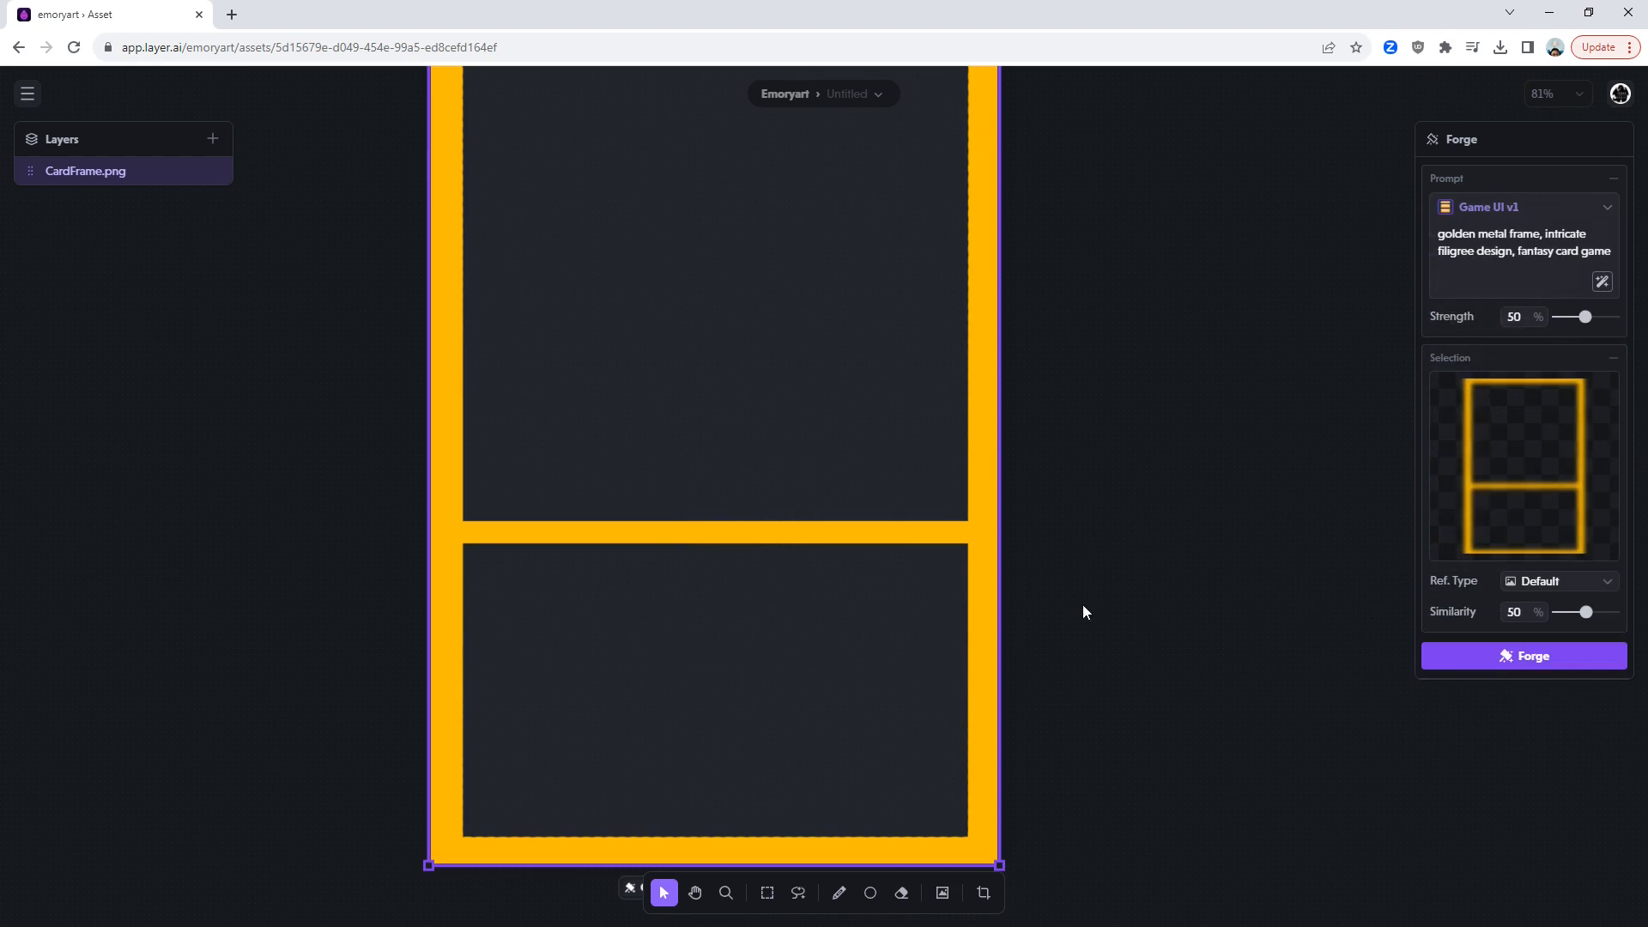
pyautogui.click(1531, 658)
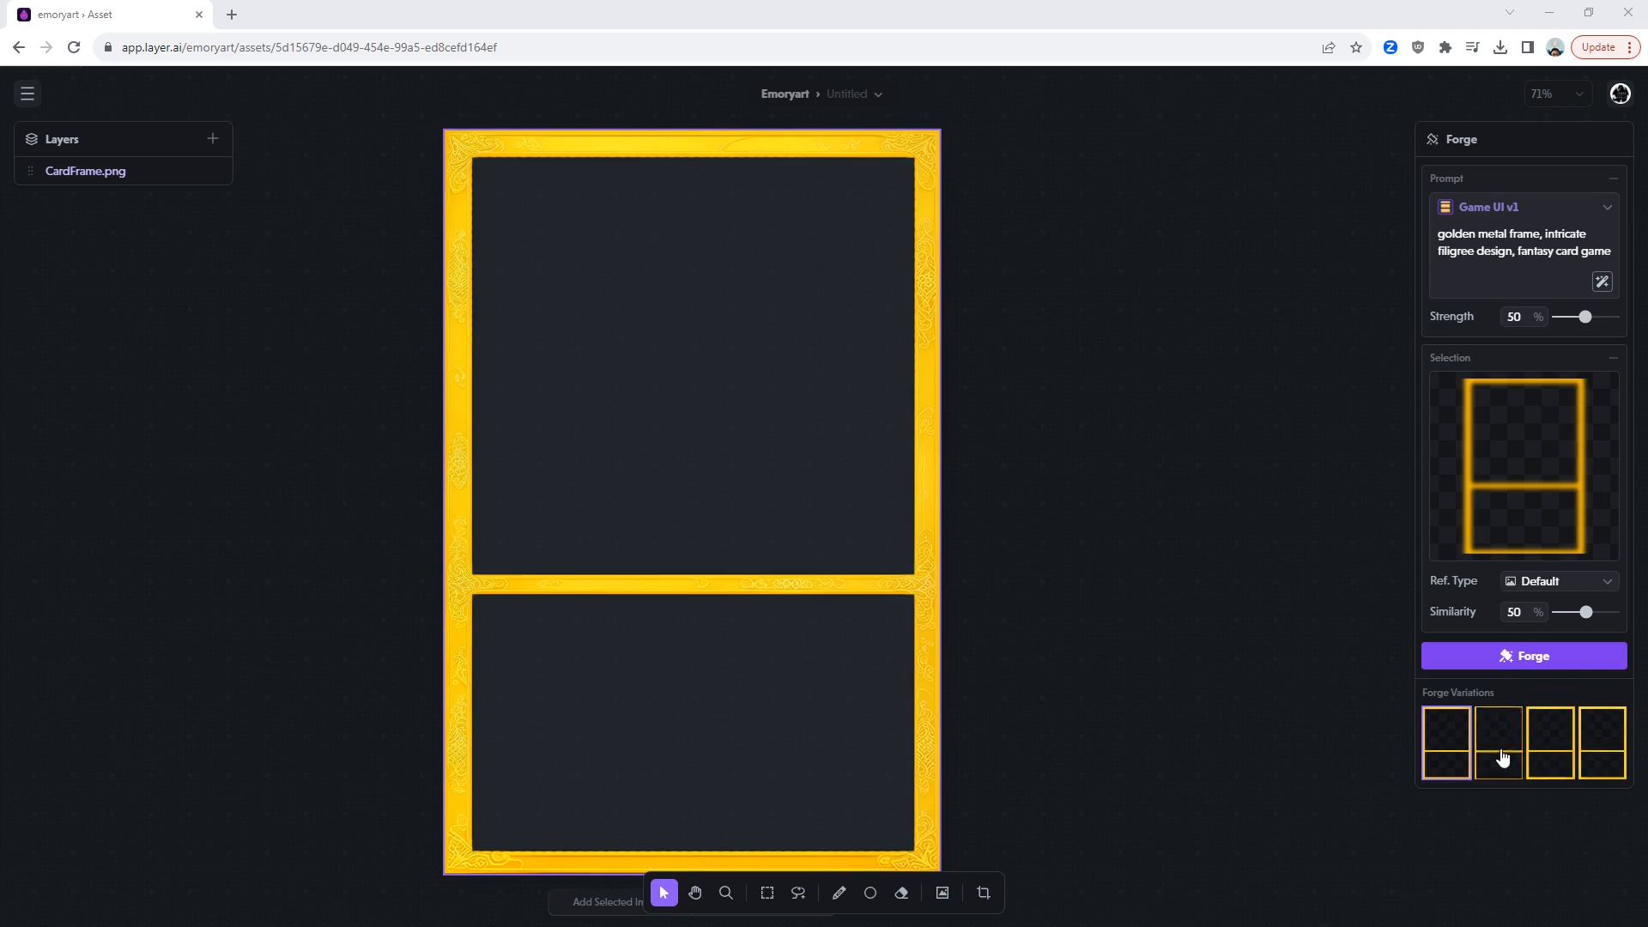
# Preview the first set's third and fourth frame variations and forge a new set at 25% similarity.
pyautogui.click(1550, 757)
pyautogui.click(1614, 757)
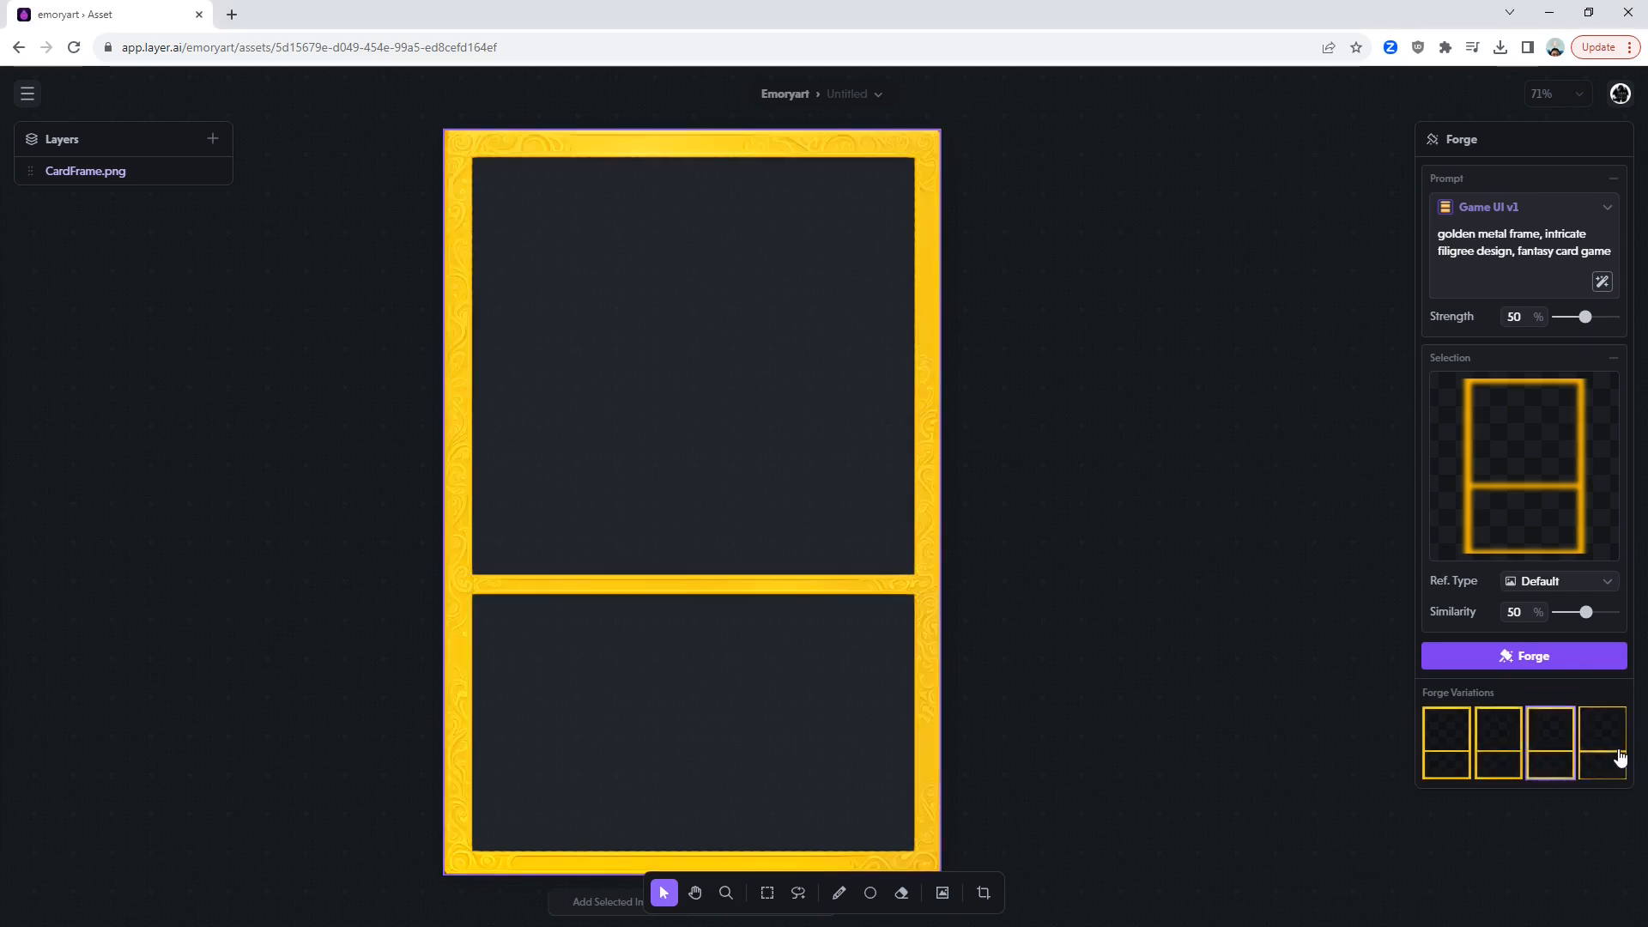
pyautogui.moveTo(1573, 621)
pyautogui.moveTo(1574, 621); pyautogui.dragTo(1570, 621)
pyautogui.click(1533, 657)
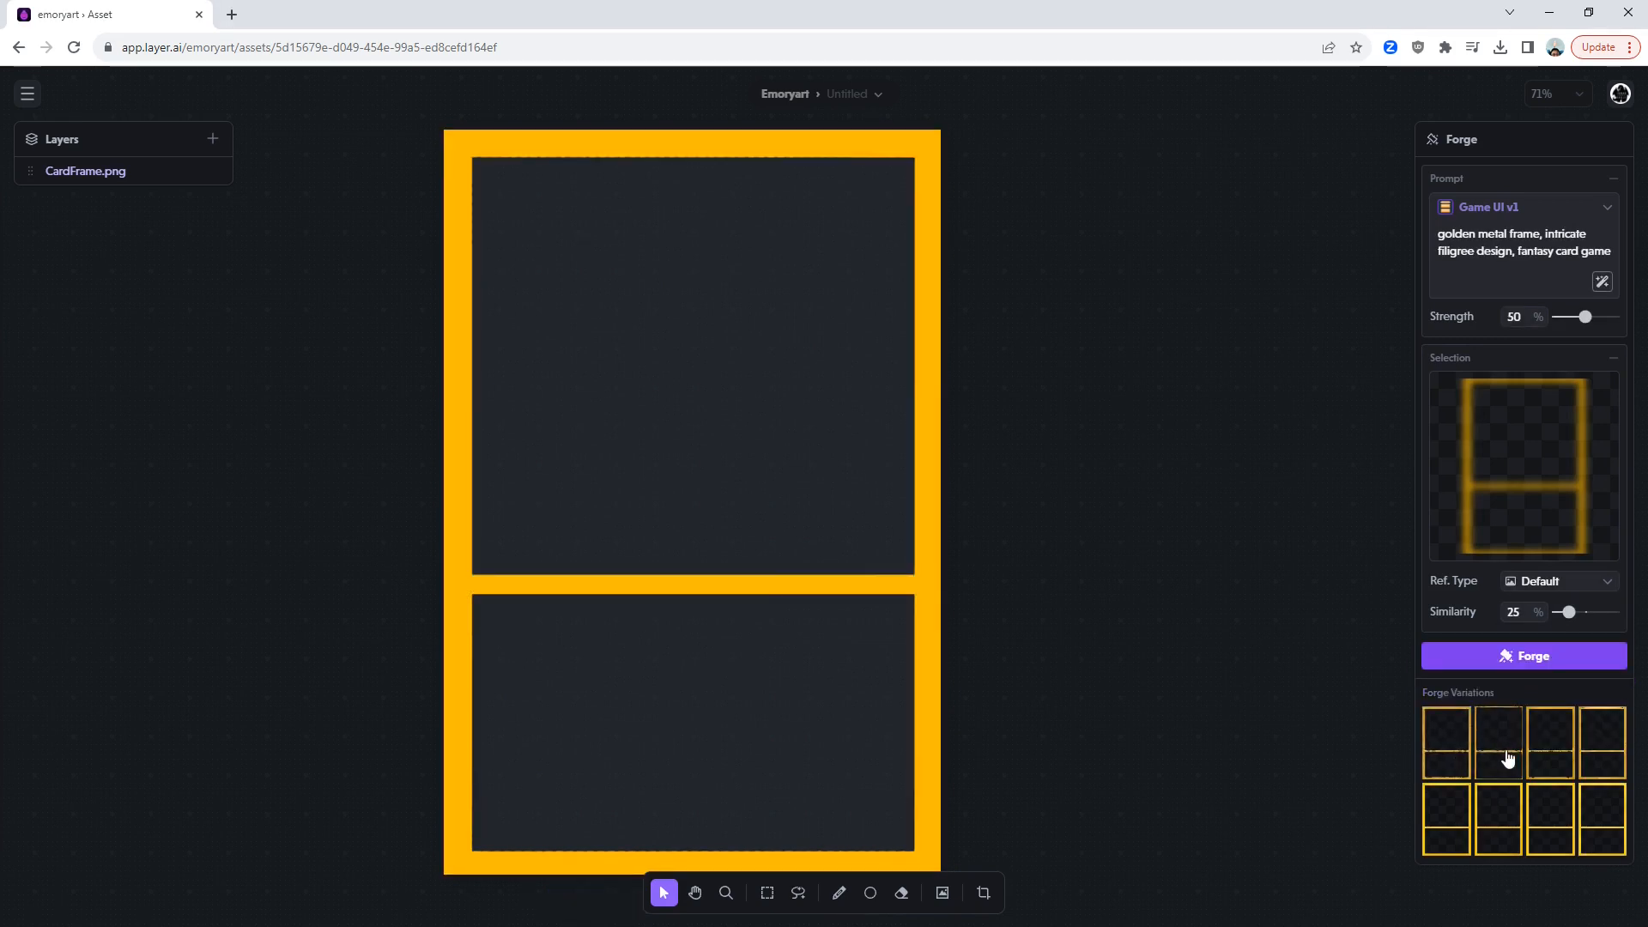
# Preview the second to fourth variations of the newest set and forge another set at 20% similarity.
pyautogui.click(1508, 758)
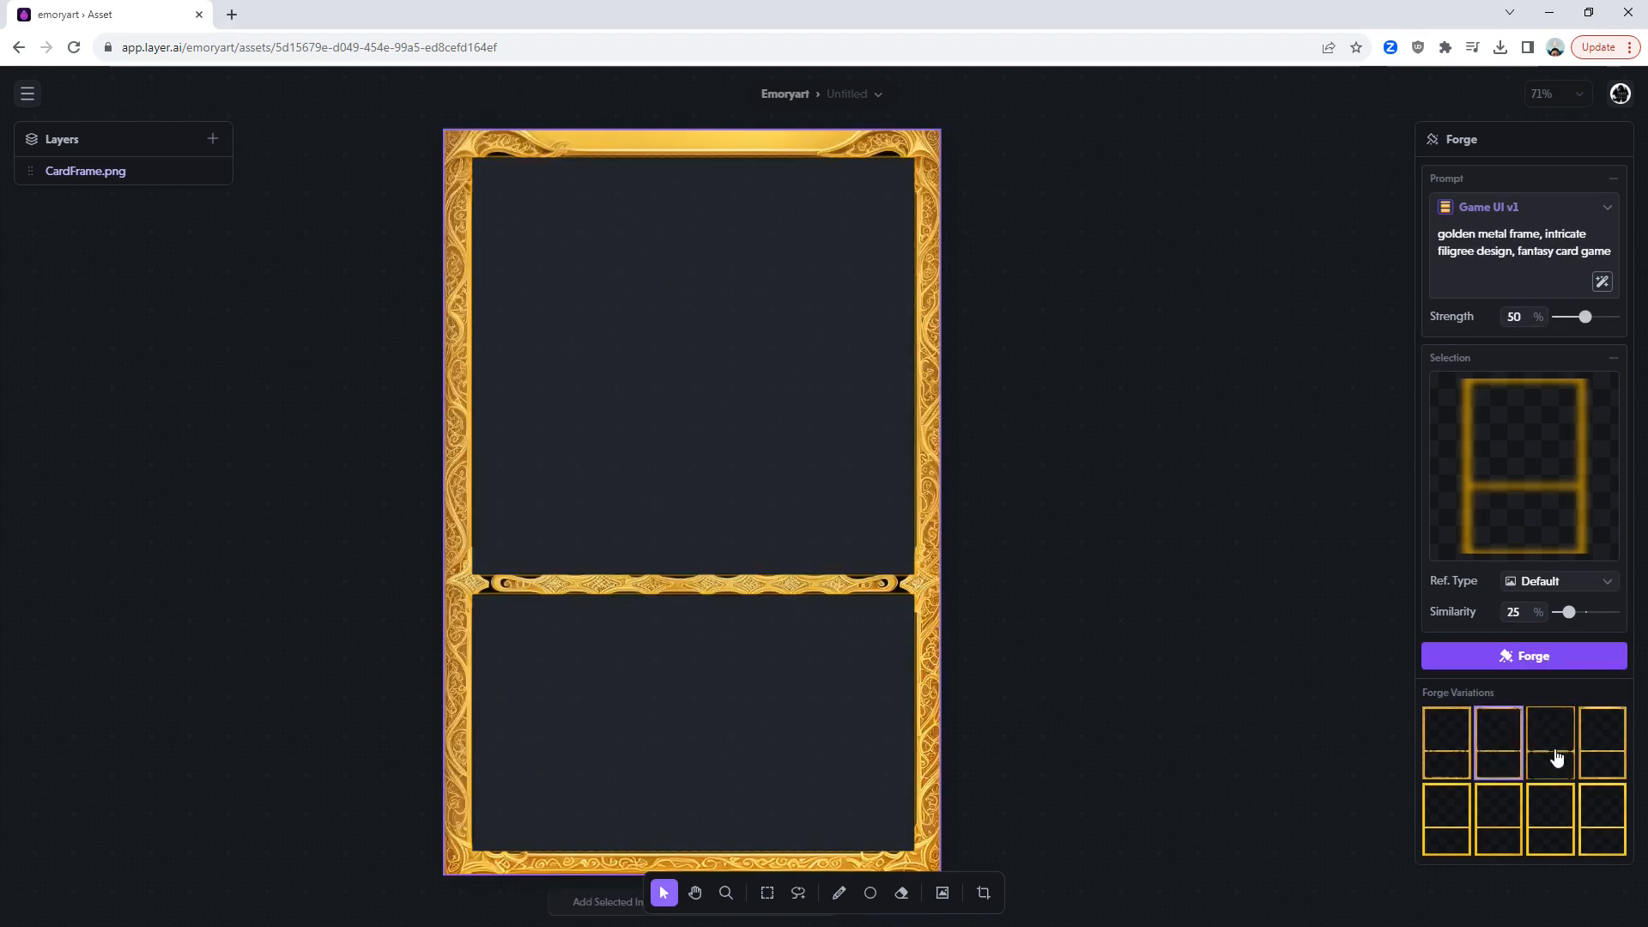
pyautogui.click(1557, 758)
pyautogui.click(1604, 756)
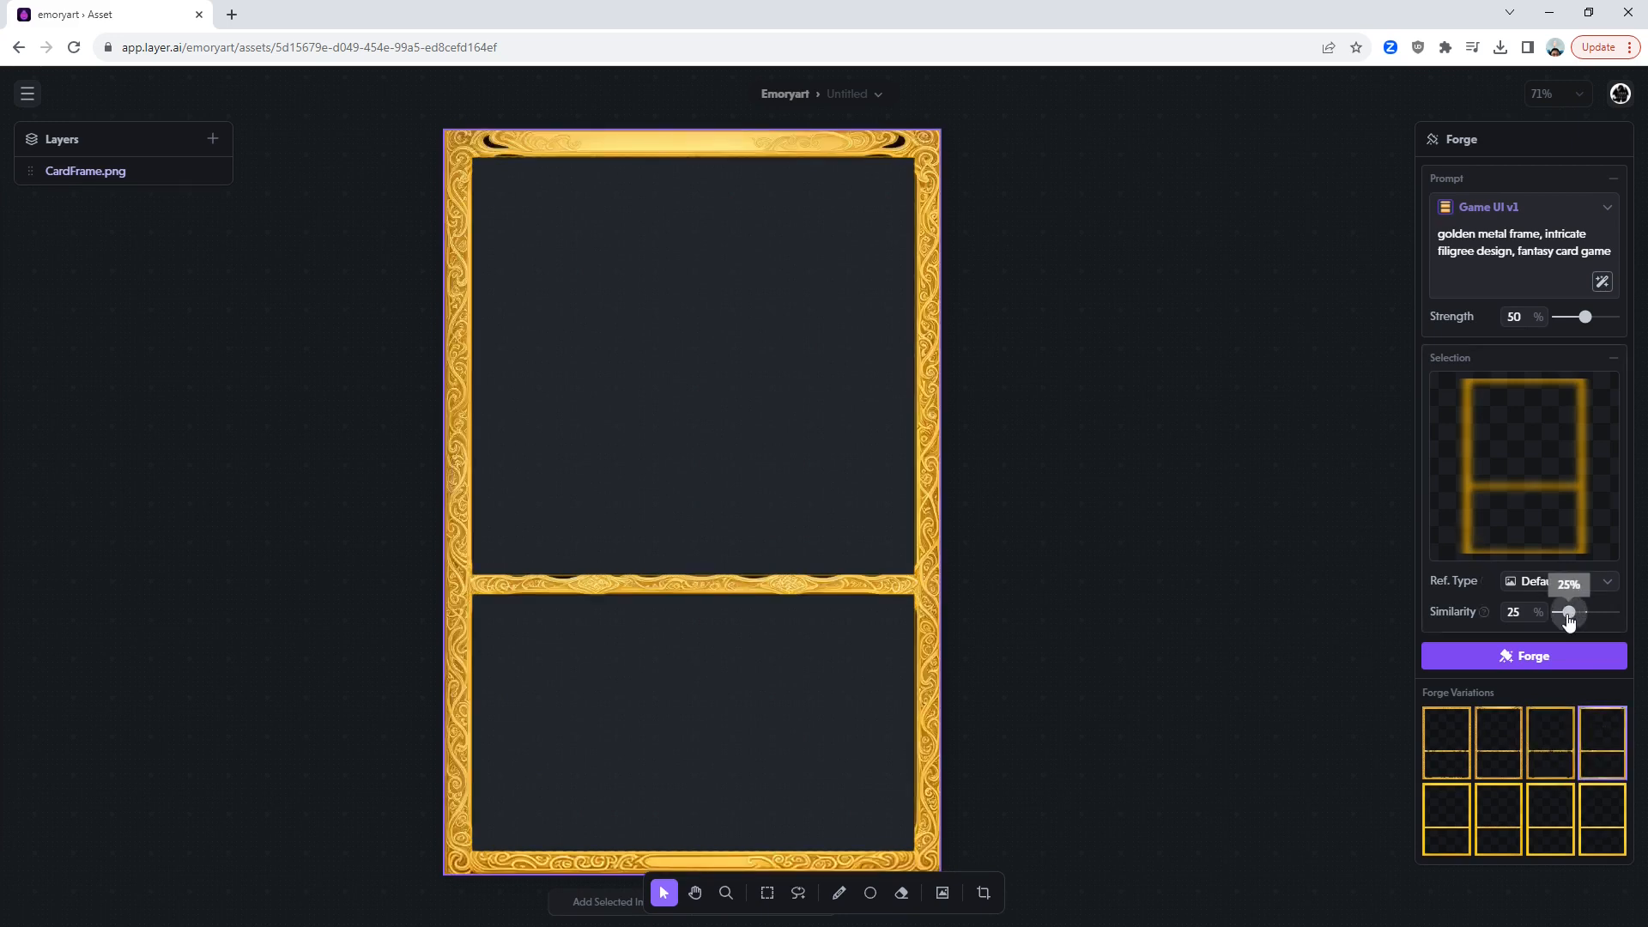
pyautogui.moveTo(1571, 612); pyautogui.dragTo(1565, 613)
pyautogui.click(1532, 658)
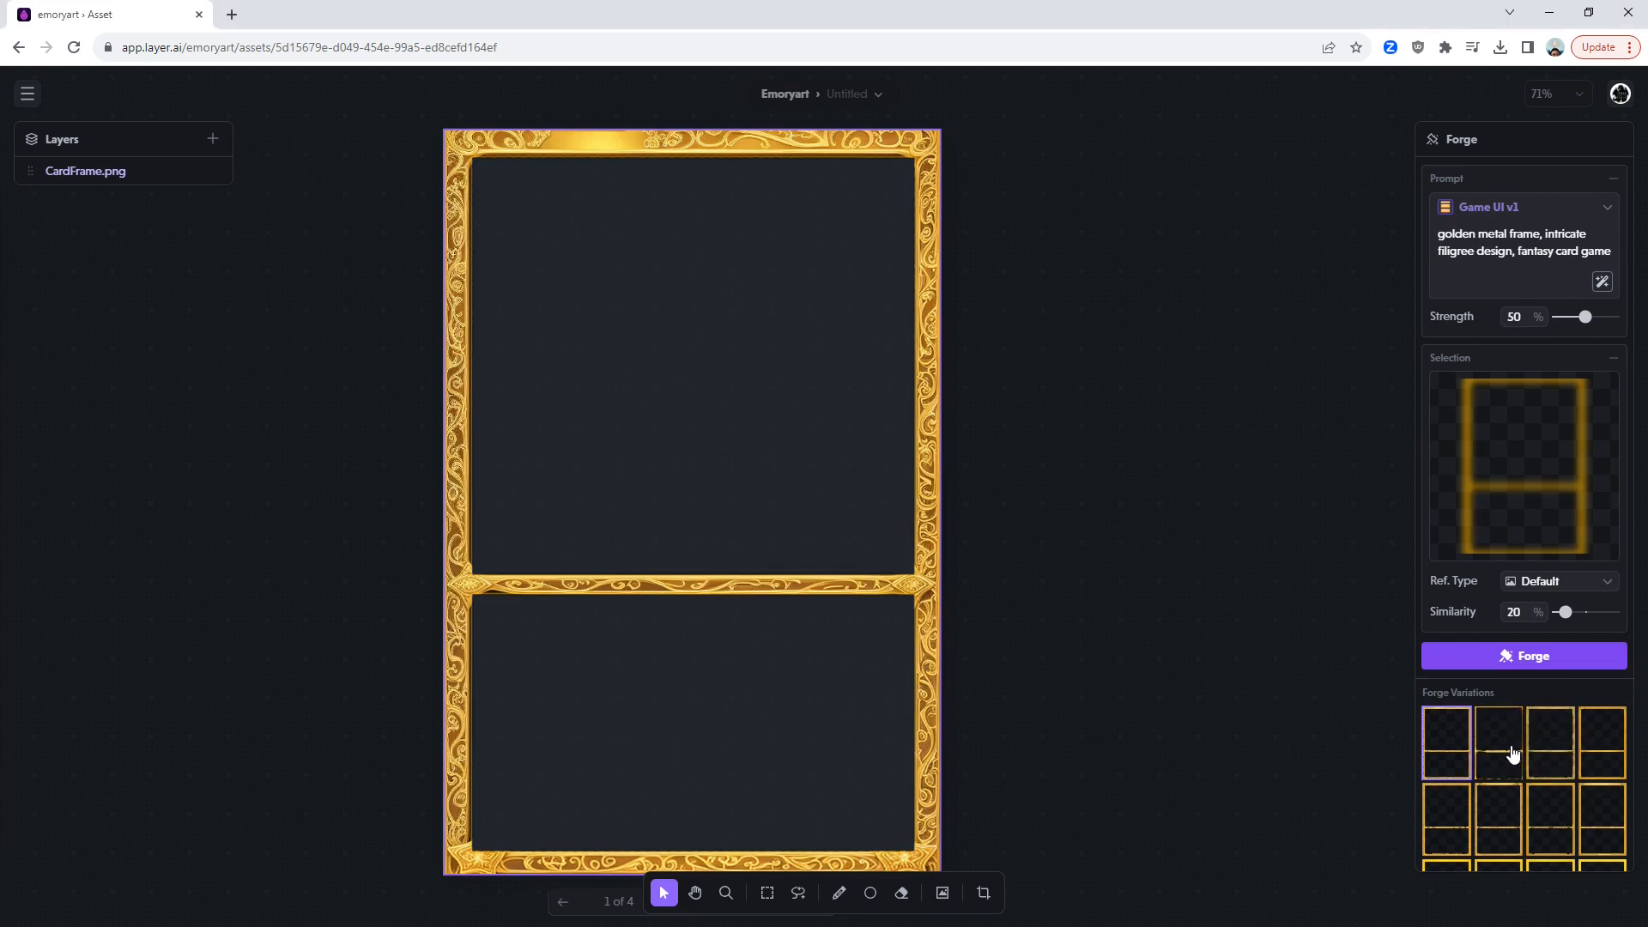
# Preview the remaining variations forged at 20% similarity and forge another set with the same settings.
pyautogui.click(1508, 754)
pyautogui.click(1566, 757)
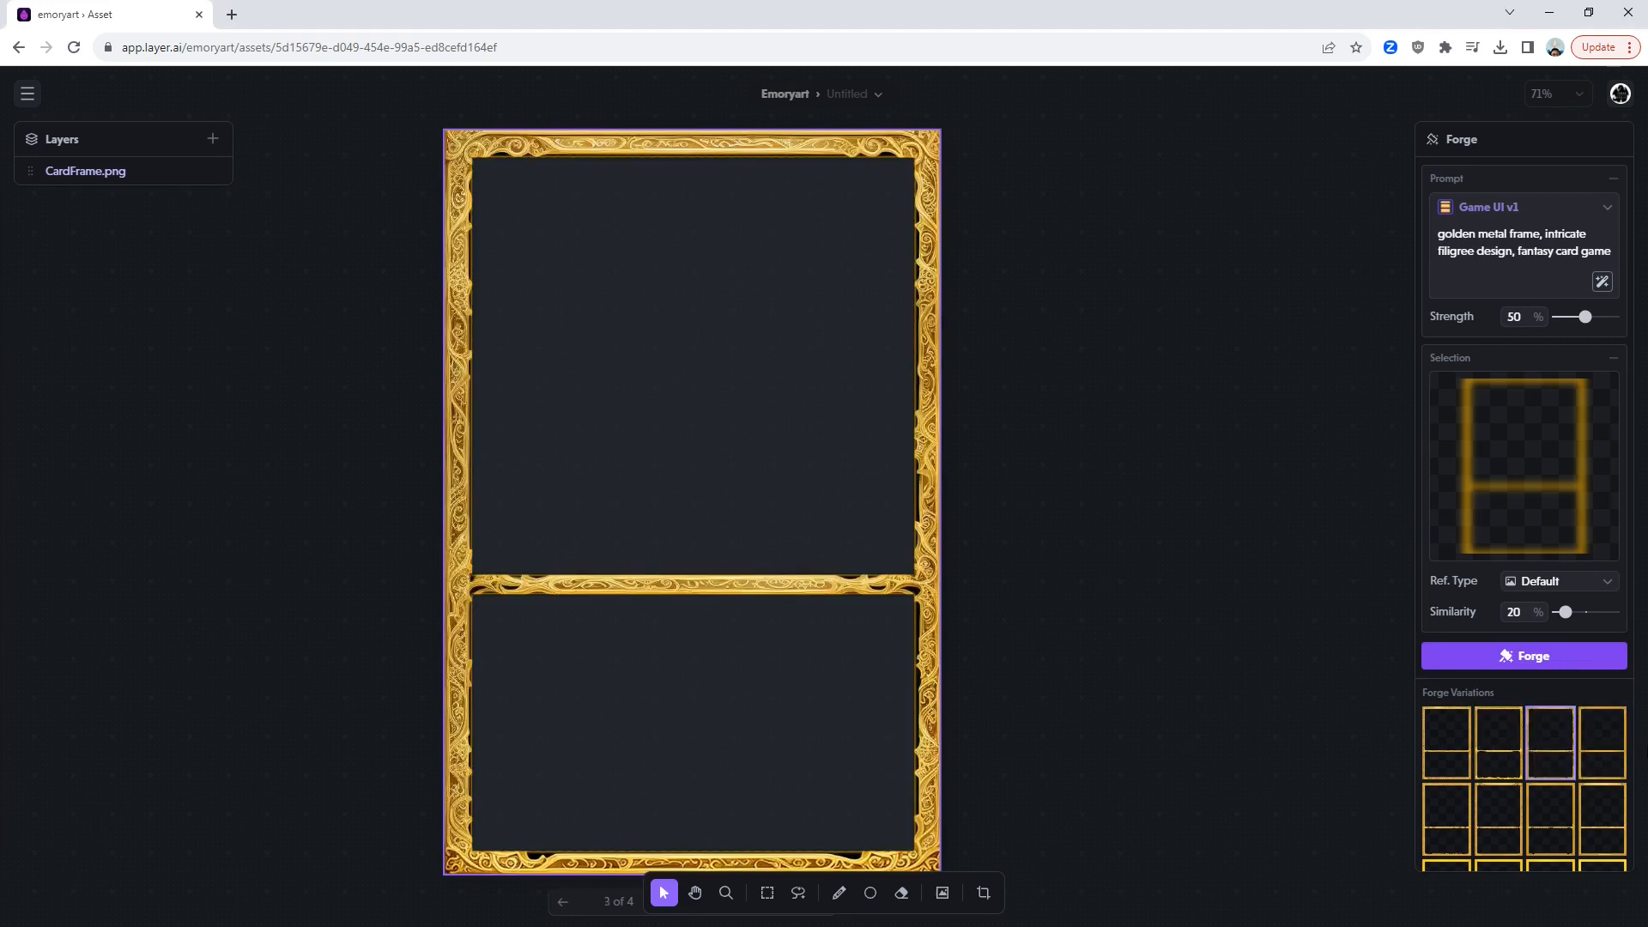
pyautogui.click(1611, 750)
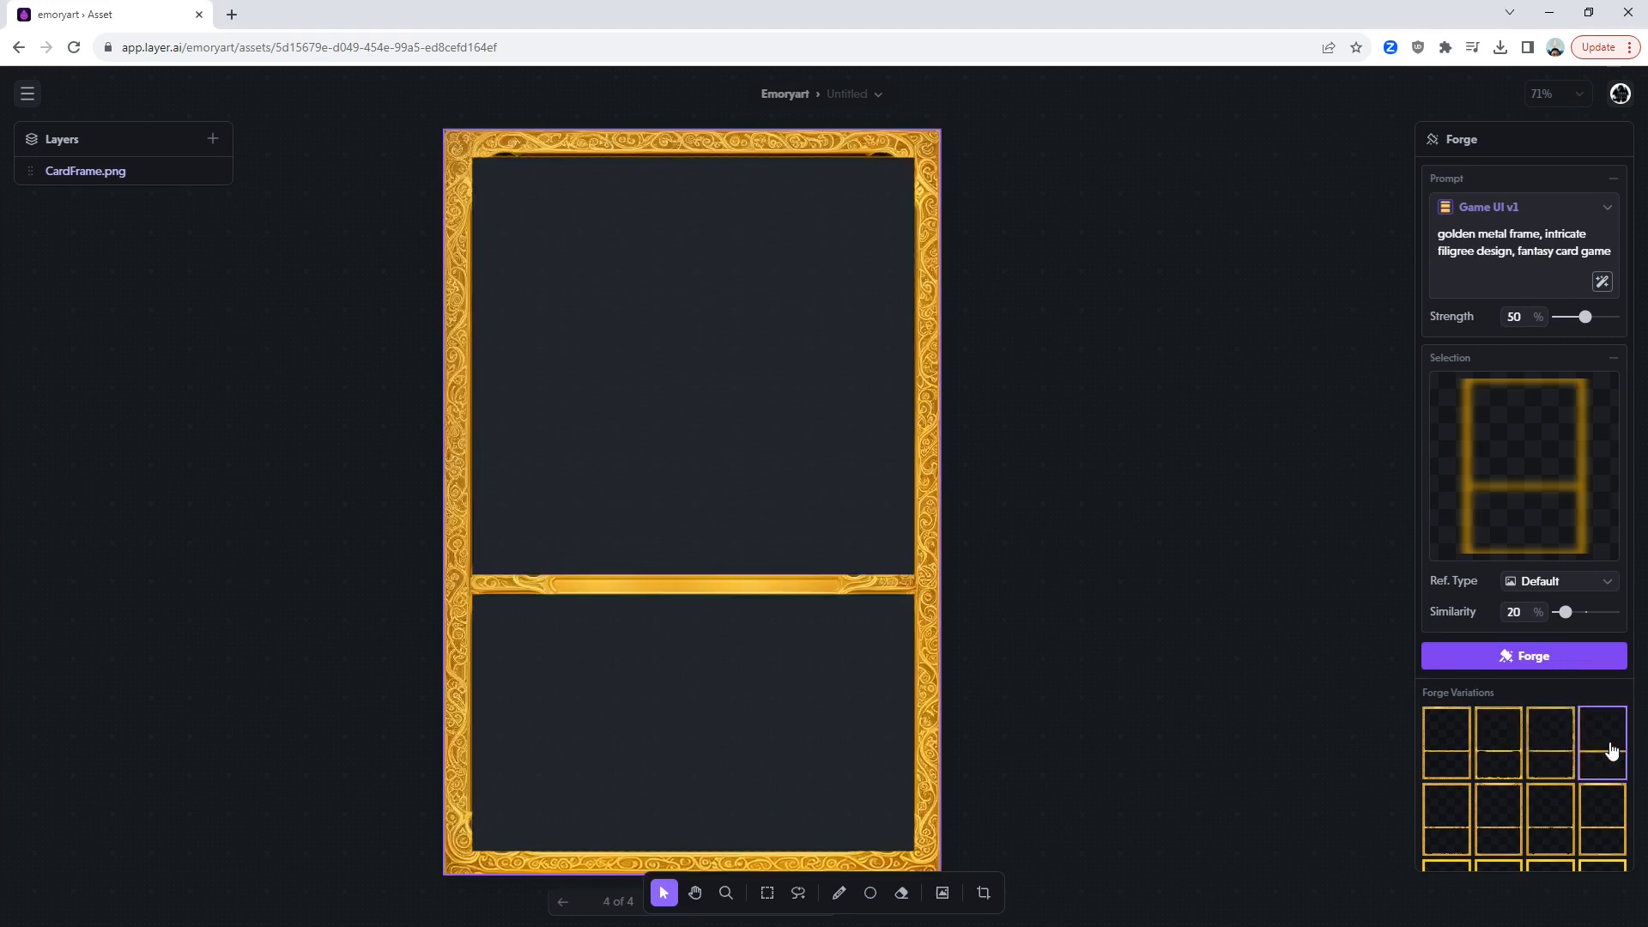
pyautogui.click(1521, 658)
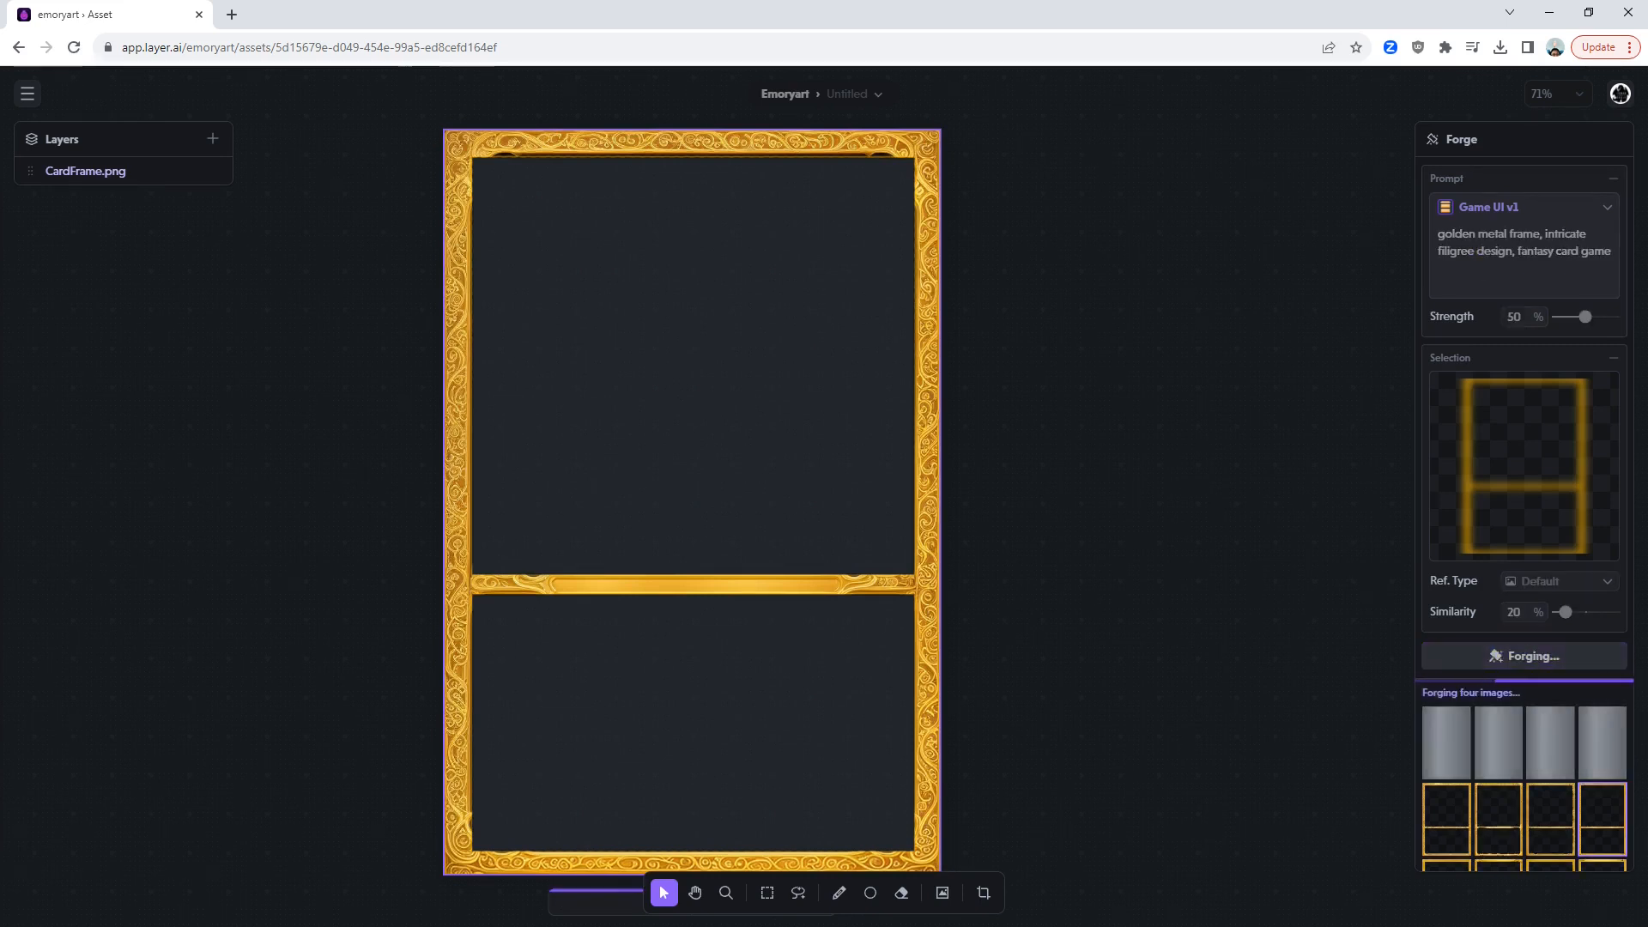
# Preview the newest set's third variation and forge a new set with strength 61% and similarity 5%.
pyautogui.click(1574, 760)
pyautogui.moveTo(1585, 317); pyautogui.dragTo(1593, 318)
pyautogui.moveTo(1565, 612); pyautogui.dragTo(1554, 614)
pyautogui.click(1538, 659)
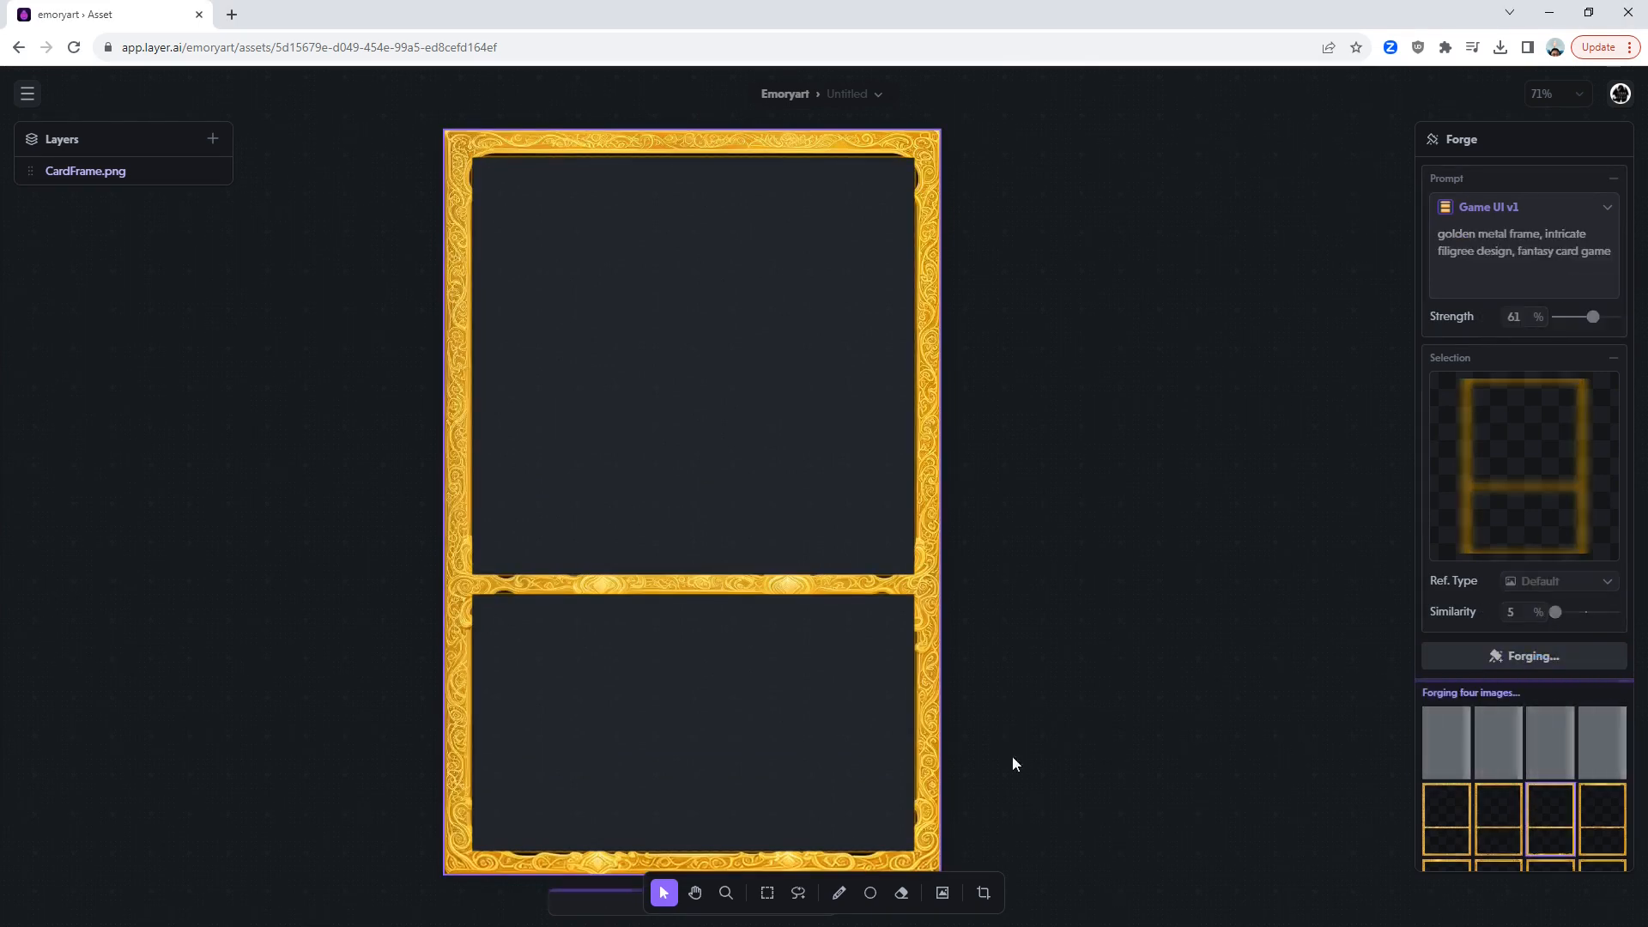
# Preview the second and fourth variations forged at 5% similarity and forge another set with unchanged settings.
pyautogui.click(1499, 756)
pyautogui.click(1602, 758)
pyautogui.click(1527, 656)
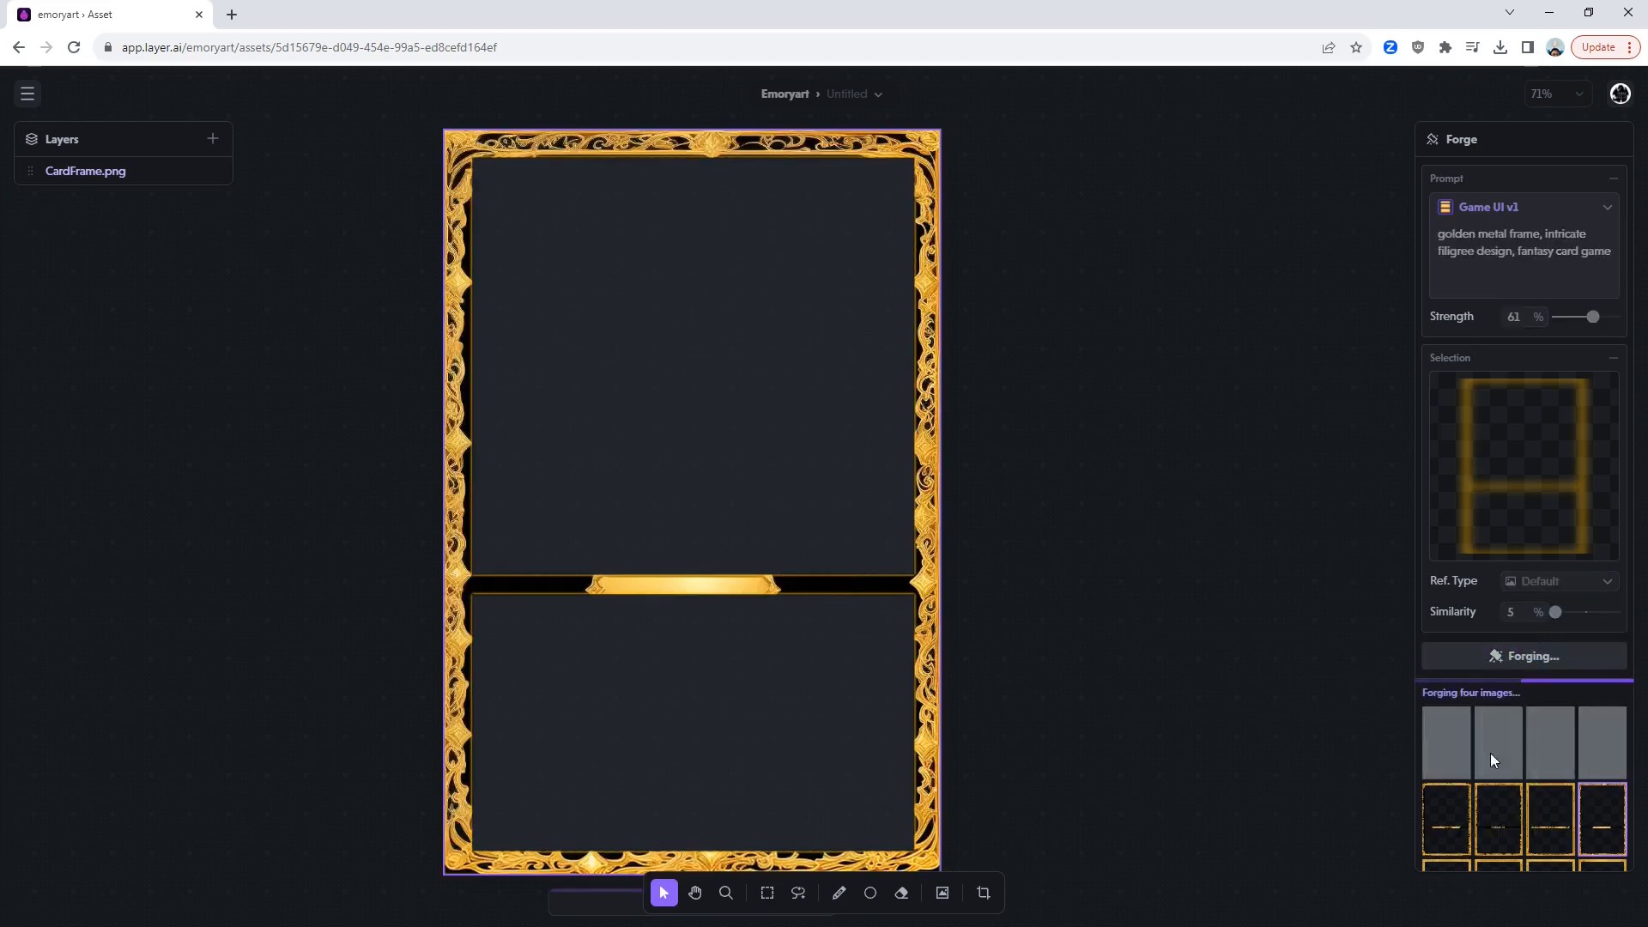
# Look over the forged variations, raise the similarity to 25%, and forge another set of card frames.
pyautogui.scroll(-2, 1552, 816)
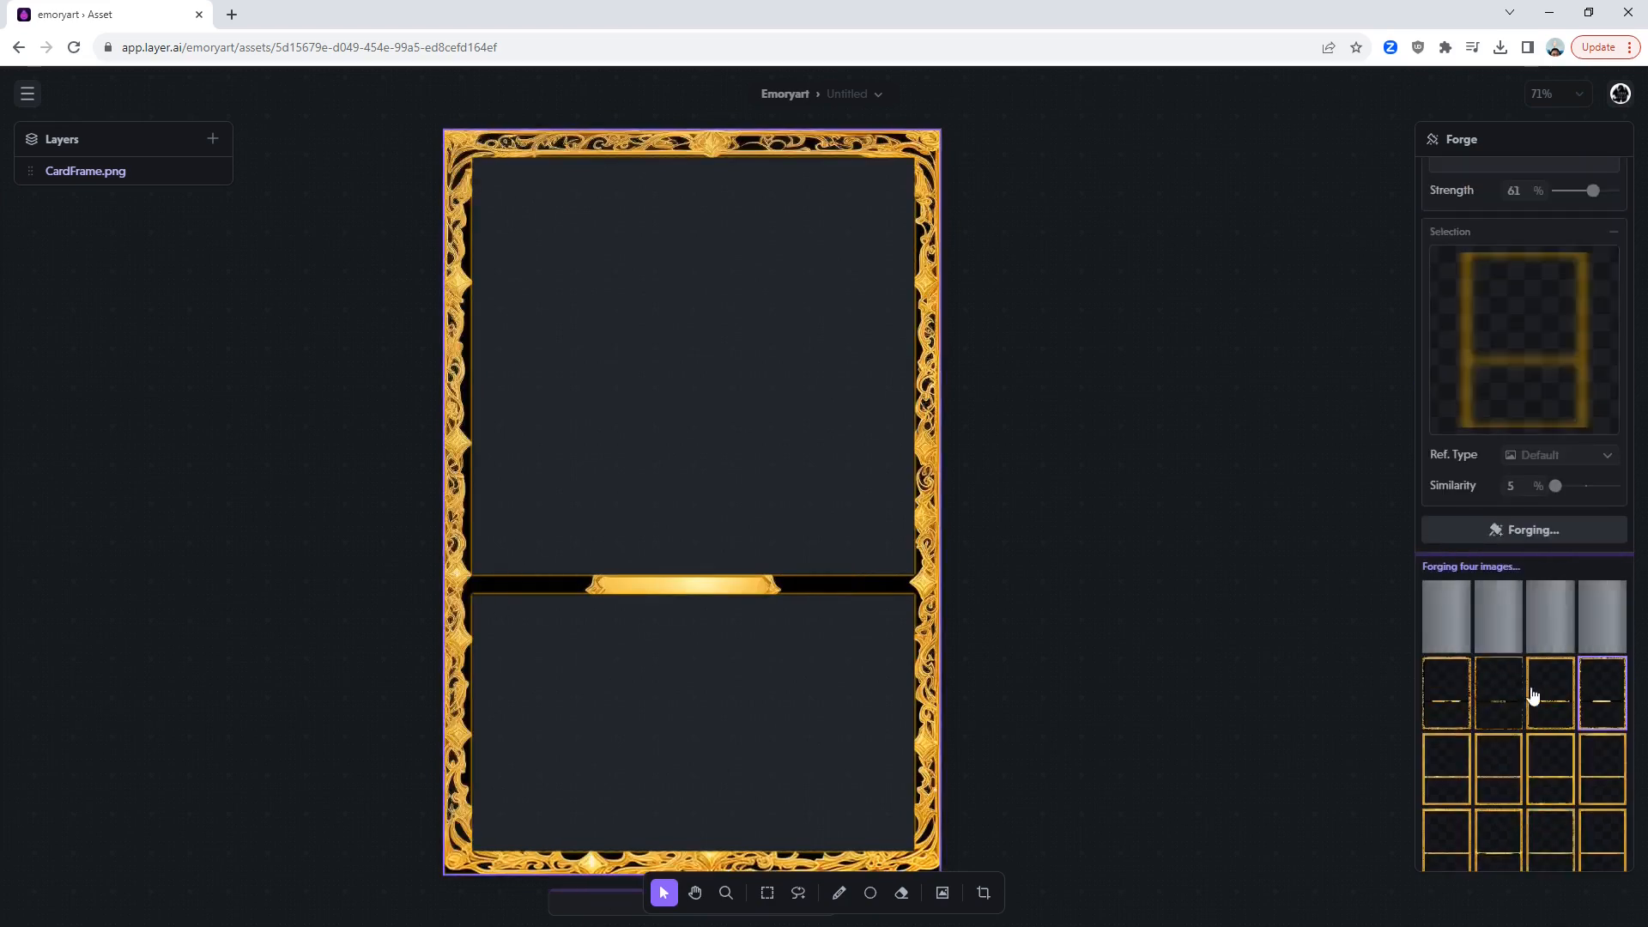
pyautogui.scroll(-1, 1536, 773)
pyautogui.scroll(2, 1535, 779)
pyautogui.click(1456, 796)
pyautogui.moveTo(1555, 571); pyautogui.dragTo(1569, 572)
pyautogui.click(1536, 615)
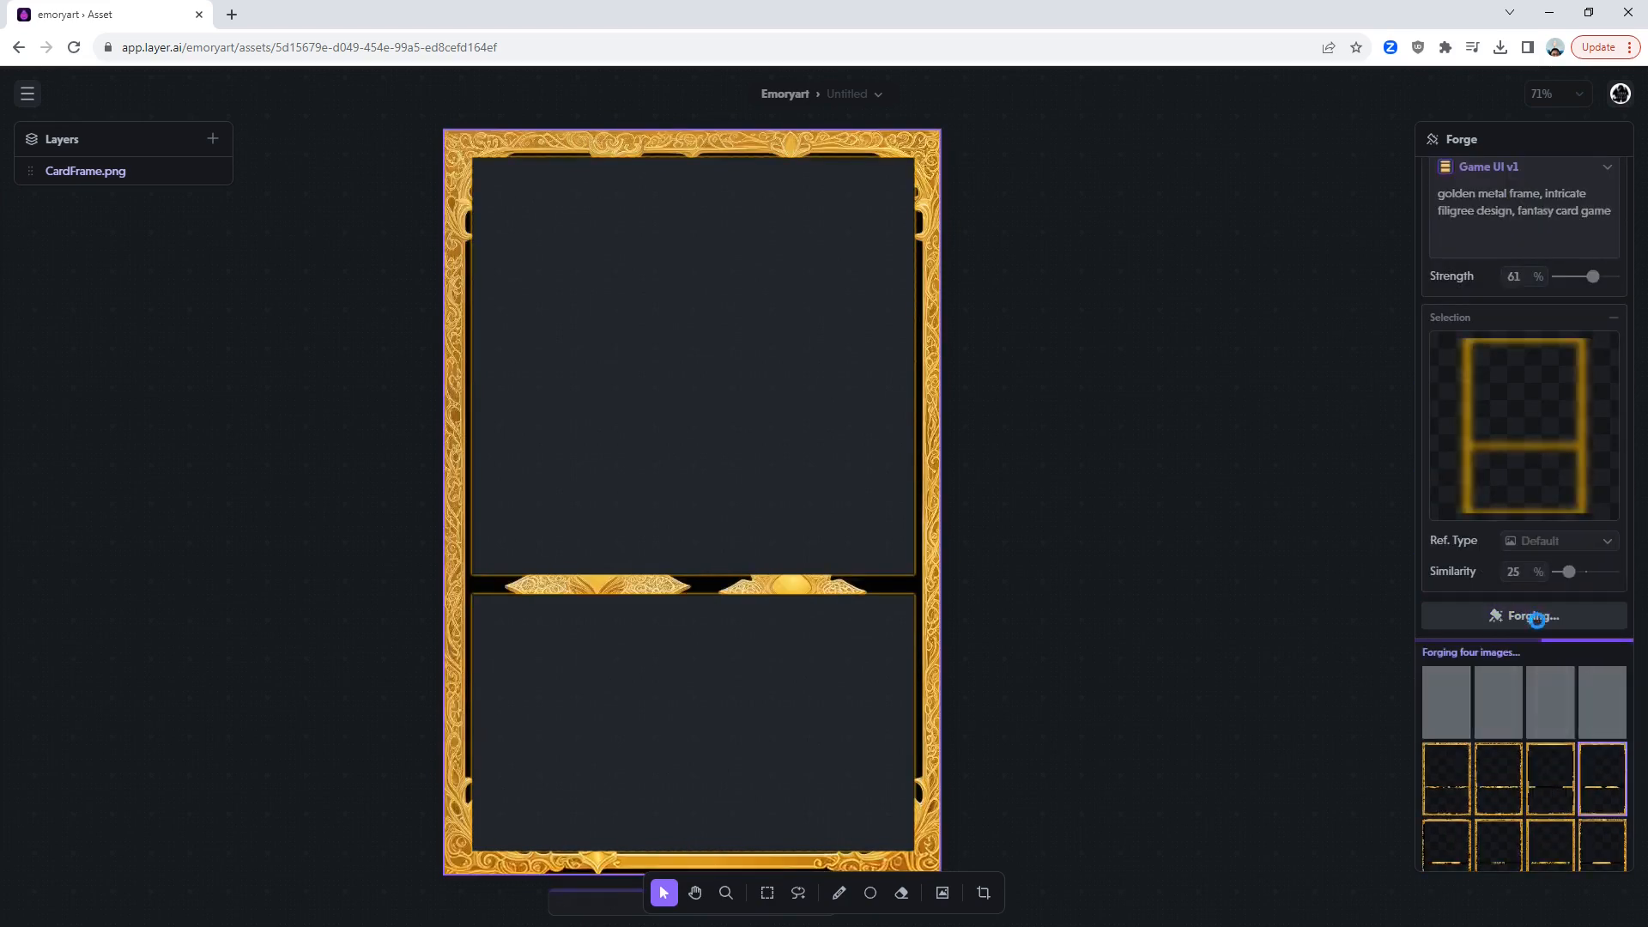
# Compare the earlier 25% similarity frame variations with the first two of the newest set.
pyautogui.scroll(-4, 1536, 747)
pyautogui.click(1500, 750)
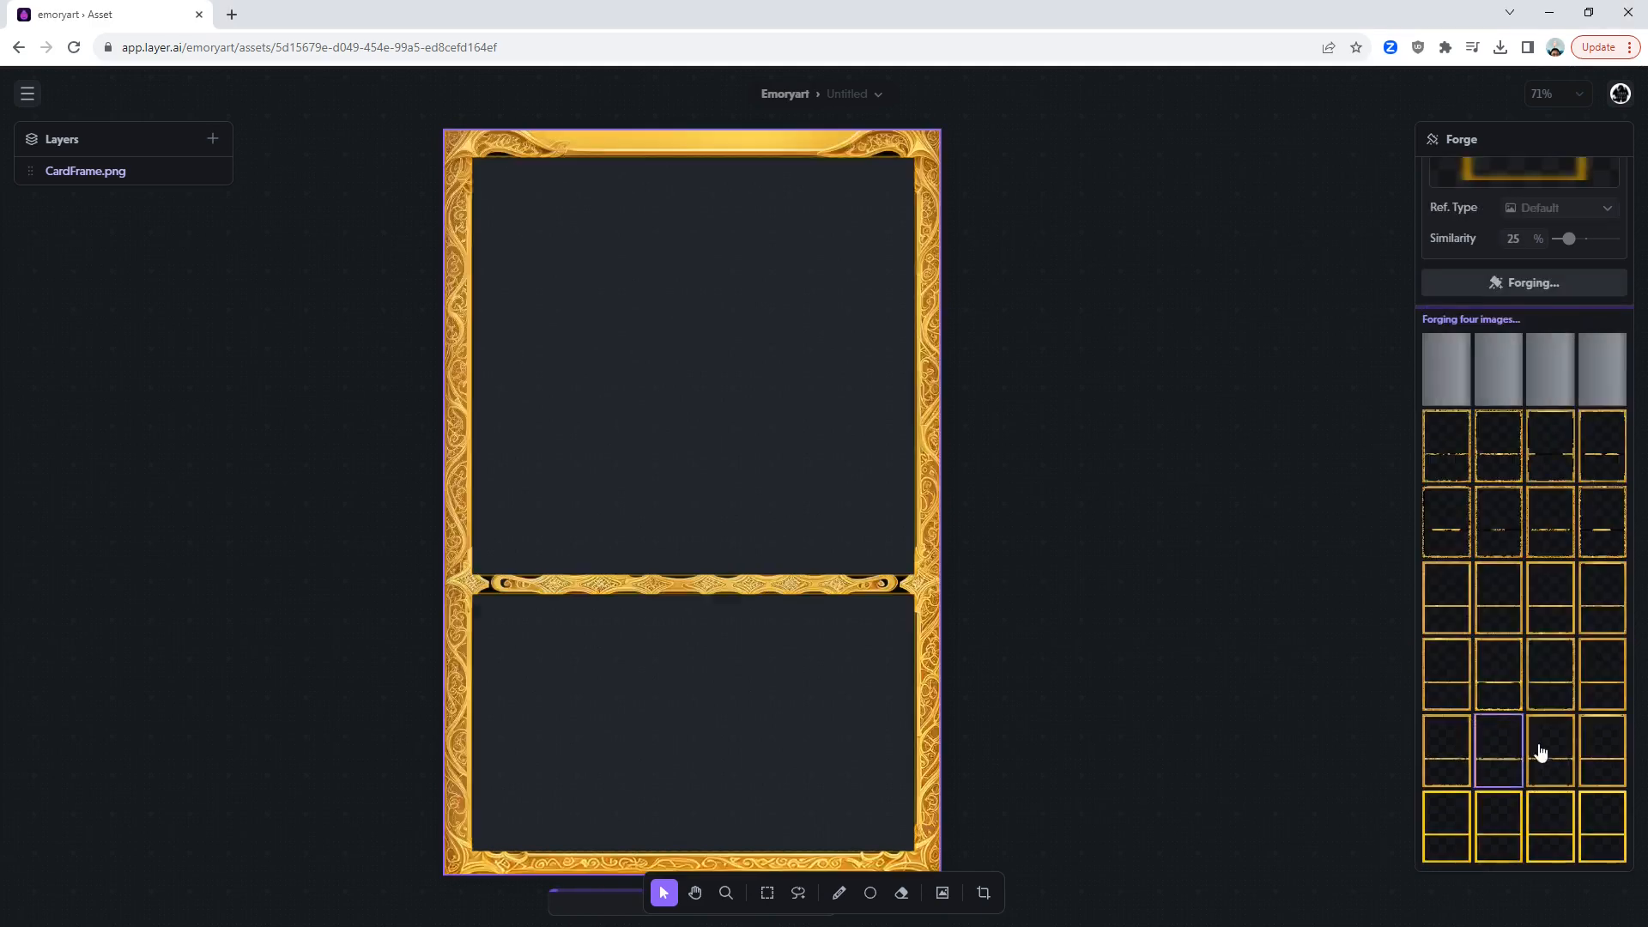
pyautogui.click(1543, 750)
pyautogui.click(1450, 748)
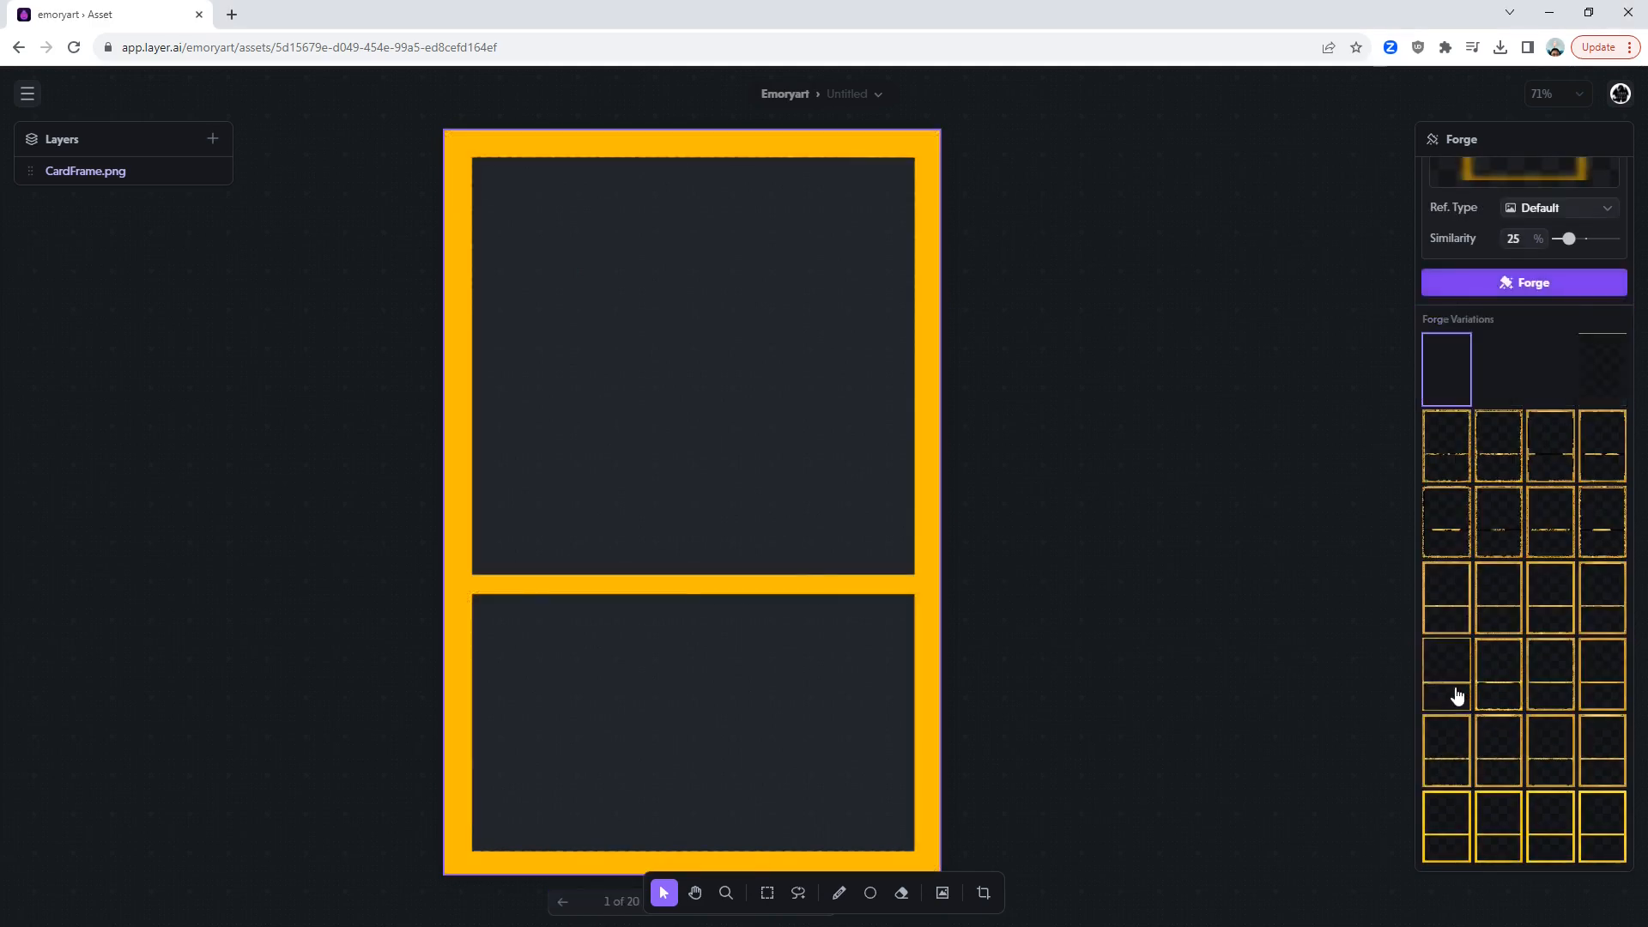
pyautogui.scroll(2, 1469, 695)
pyautogui.scroll(1, 1469, 695)
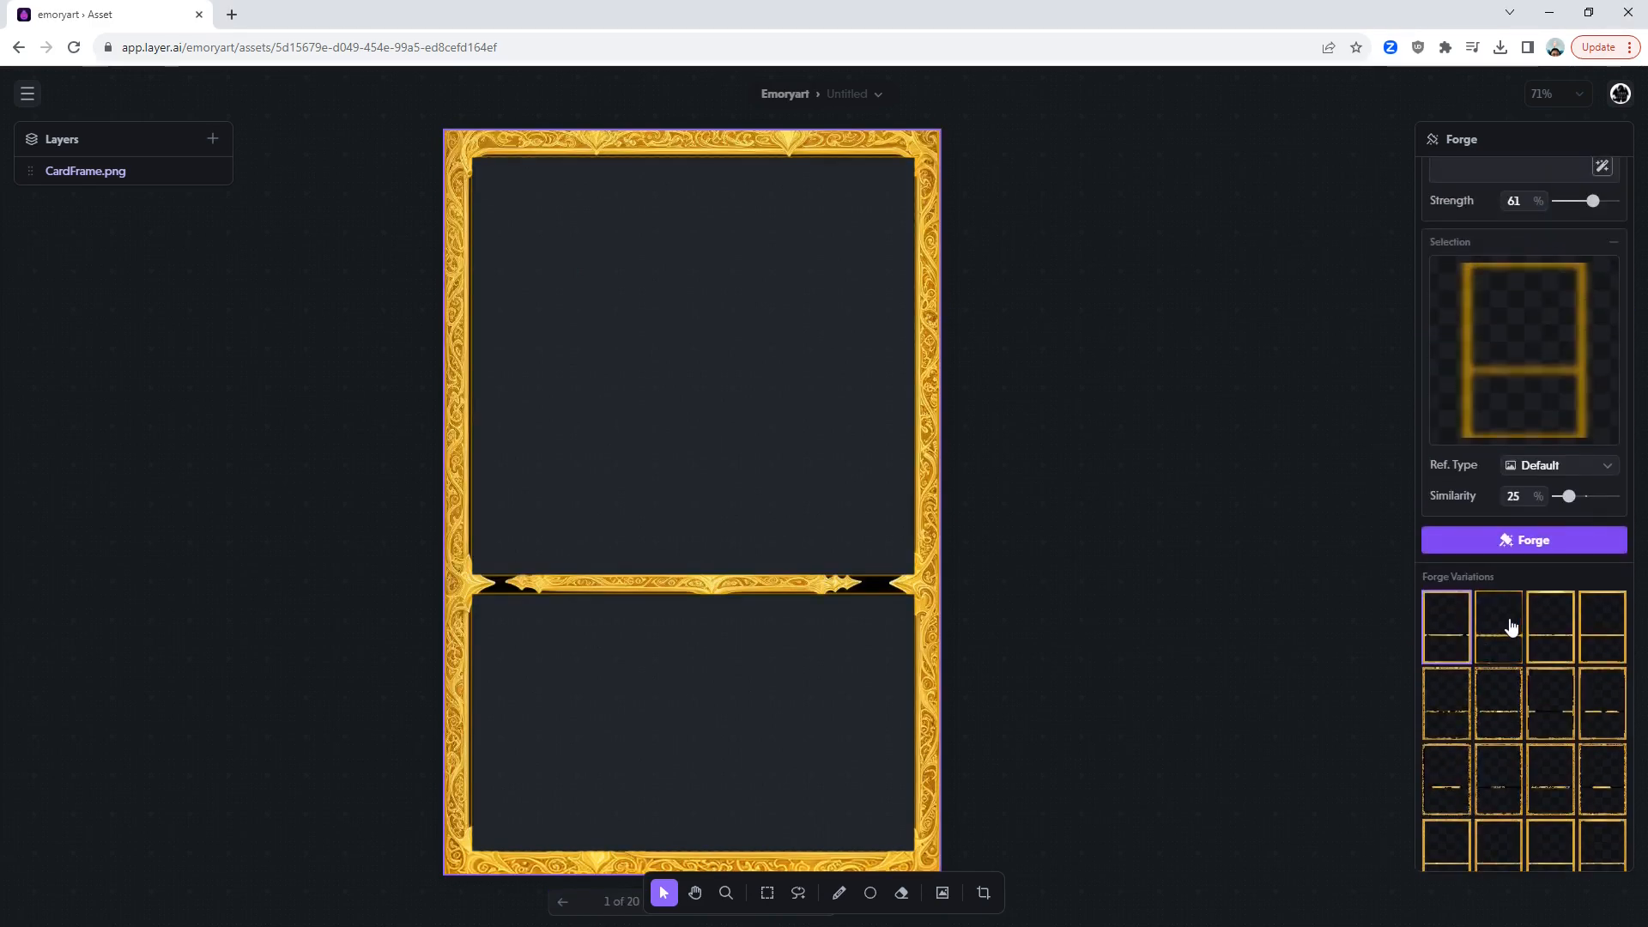
pyautogui.click(1504, 624)
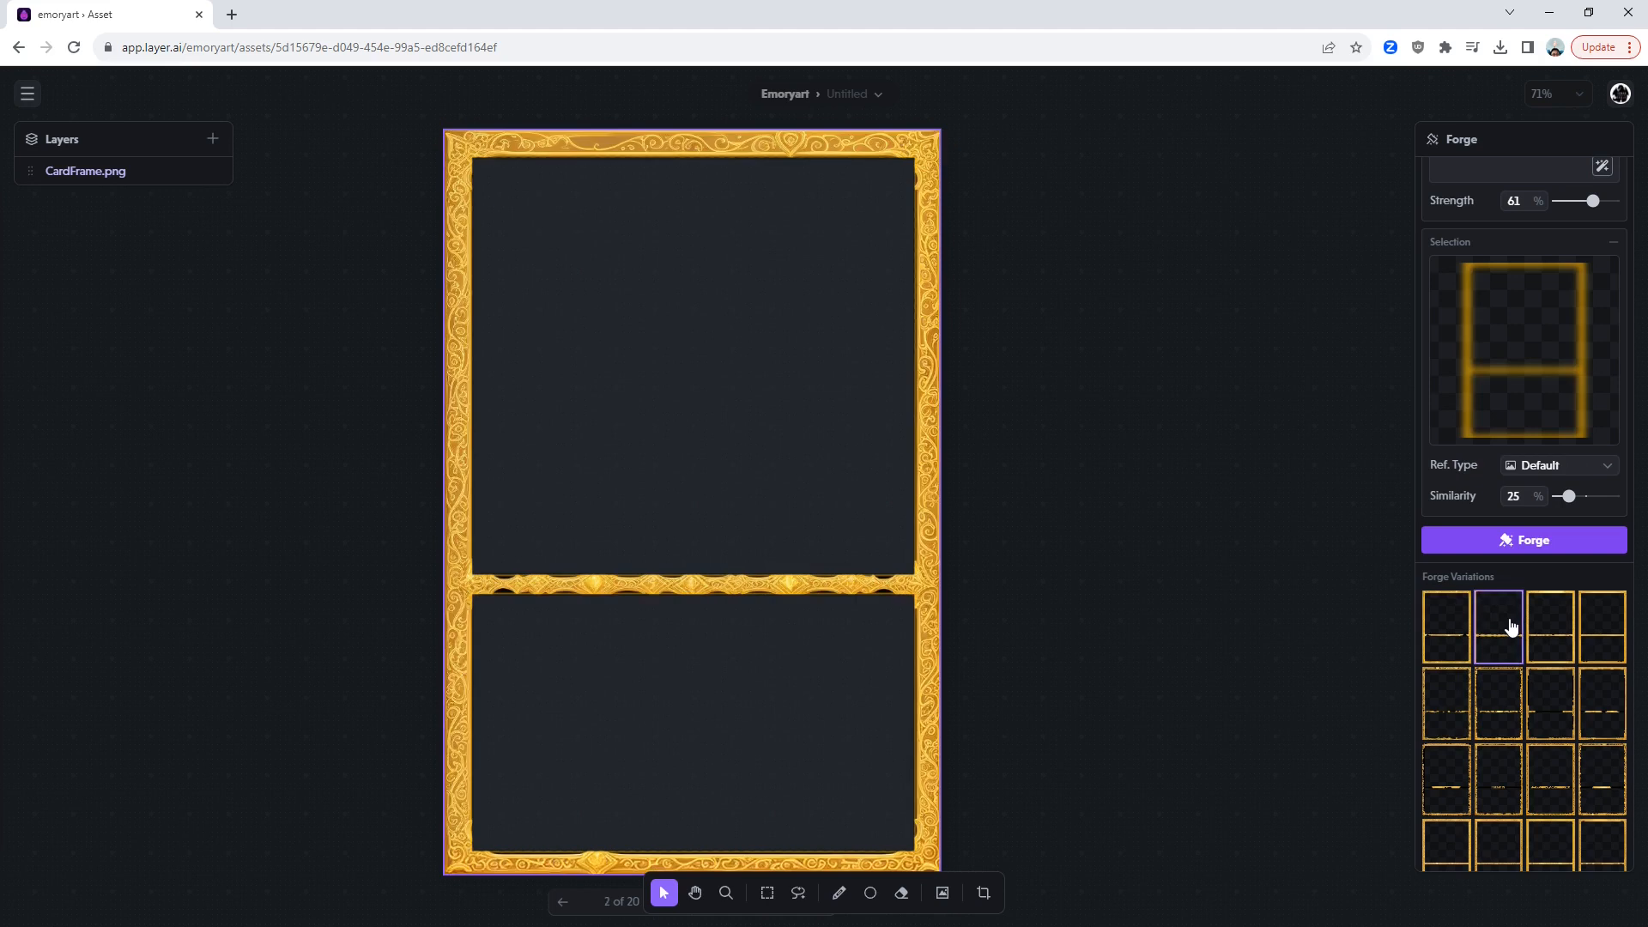
# Compare the newest set's third frame variation with the fourth variations in the sixth and fifth rows.
pyautogui.click(1557, 629)
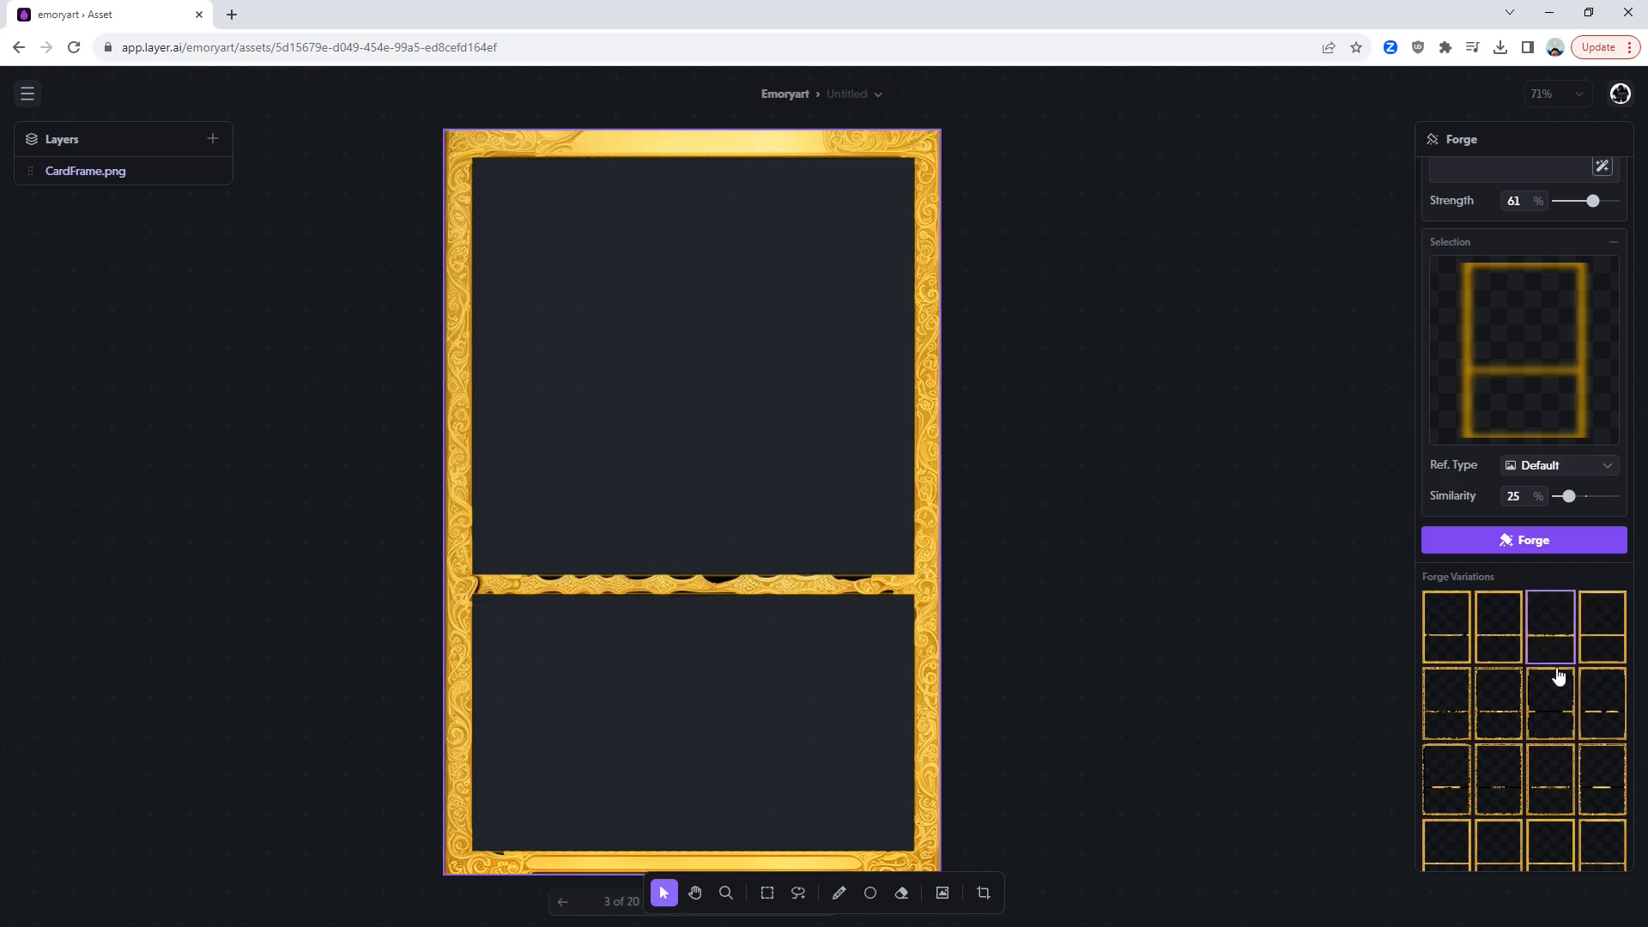
pyautogui.scroll(-3, 1559, 677)
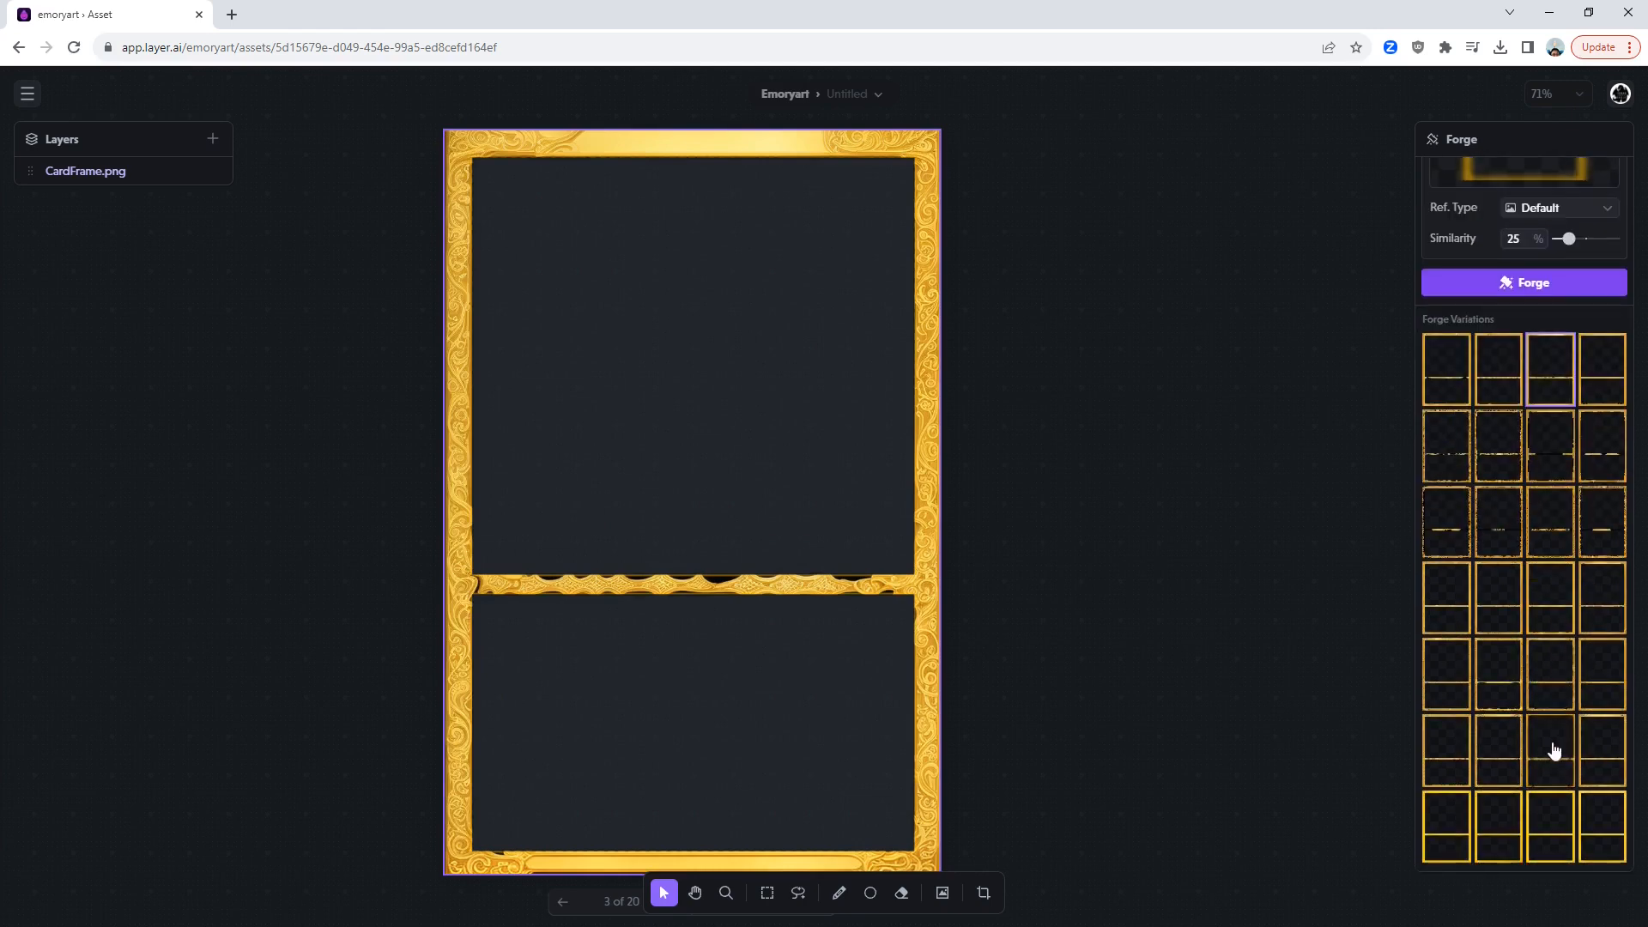
pyautogui.click(1617, 755)
pyautogui.click(1620, 687)
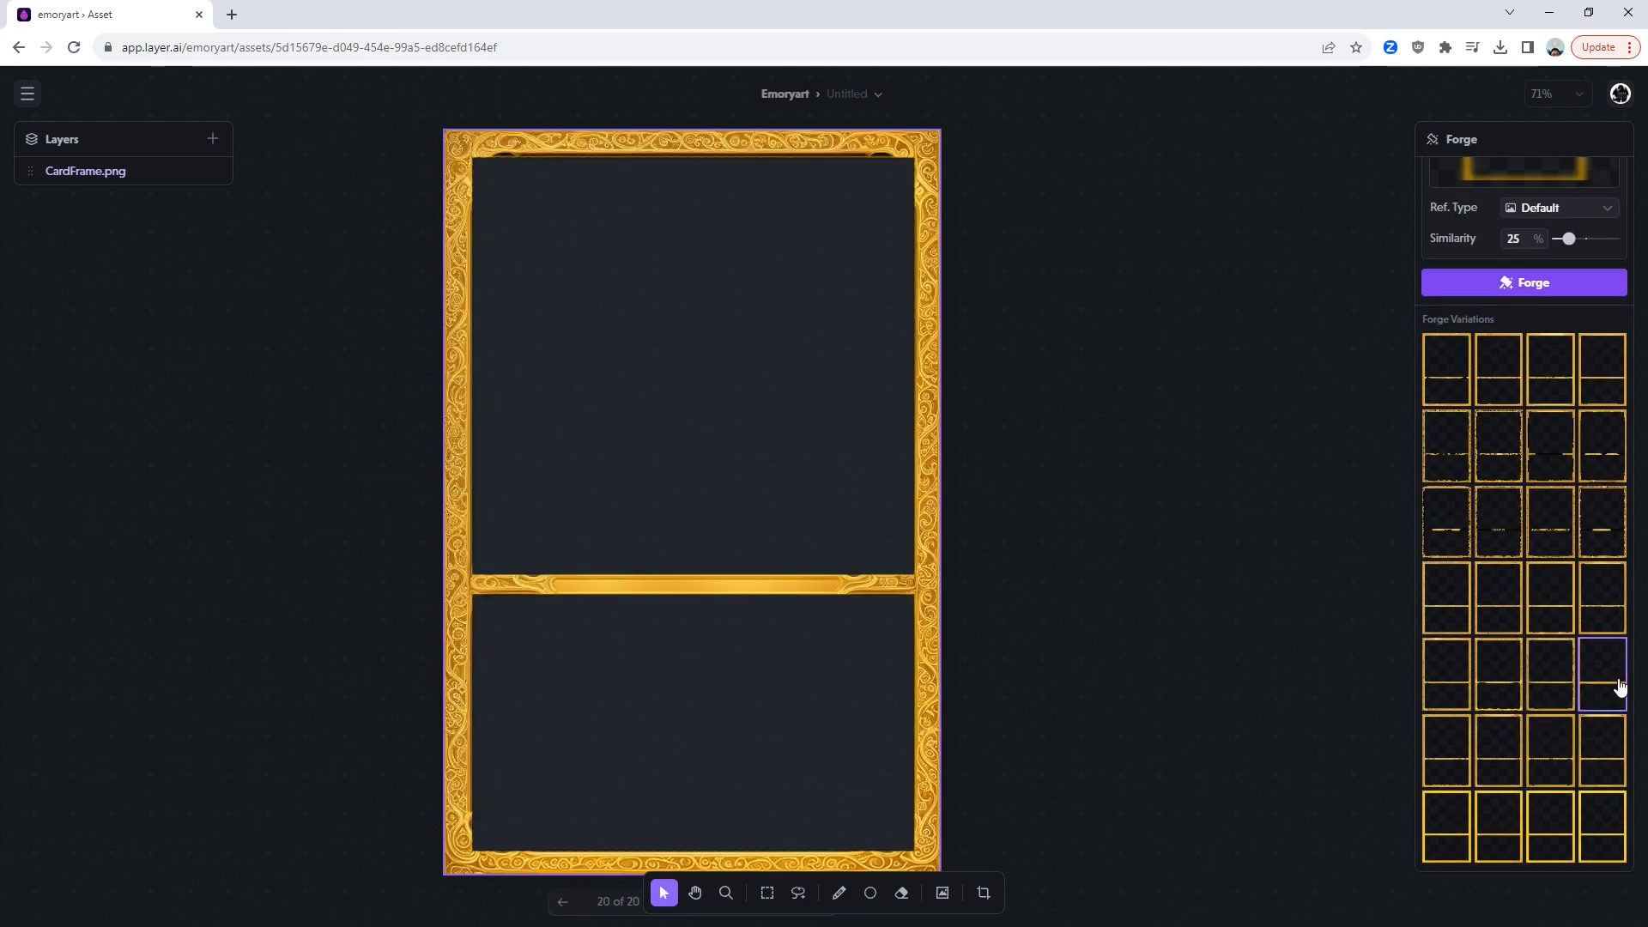
# Inspect the fifth row's fourth frame variation with the smooth-centred divider and accept it as a new layer.
pyautogui.scroll(-1, 592, 710)
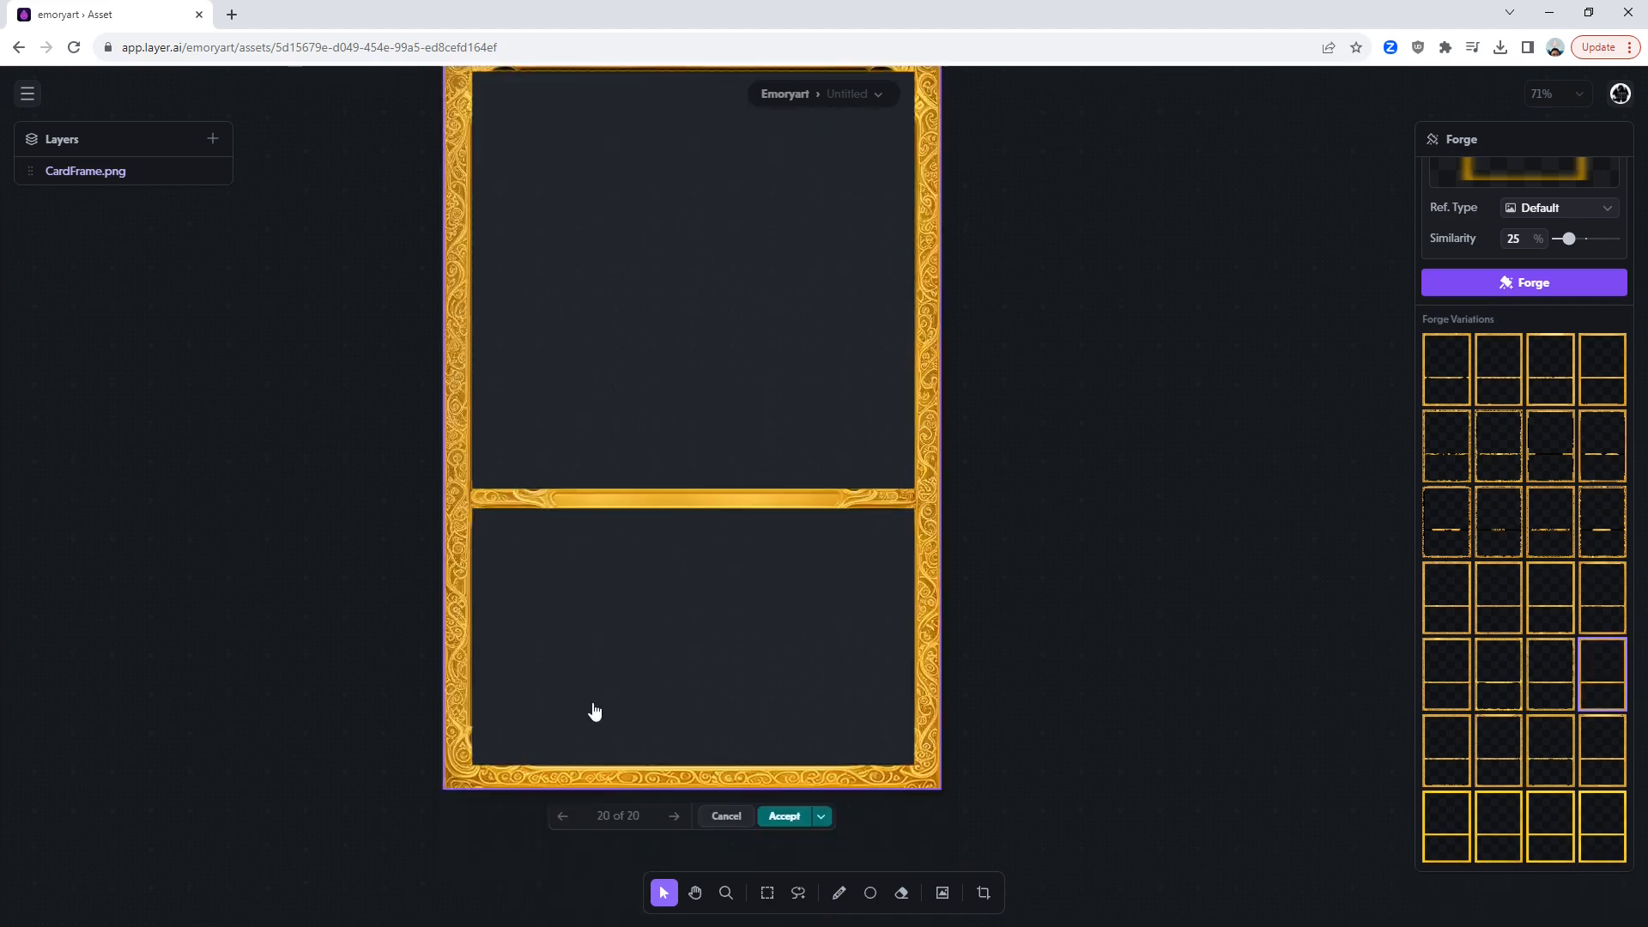
pyautogui.scroll(2, 688, 717)
pyautogui.scroll(-1, 706, 719)
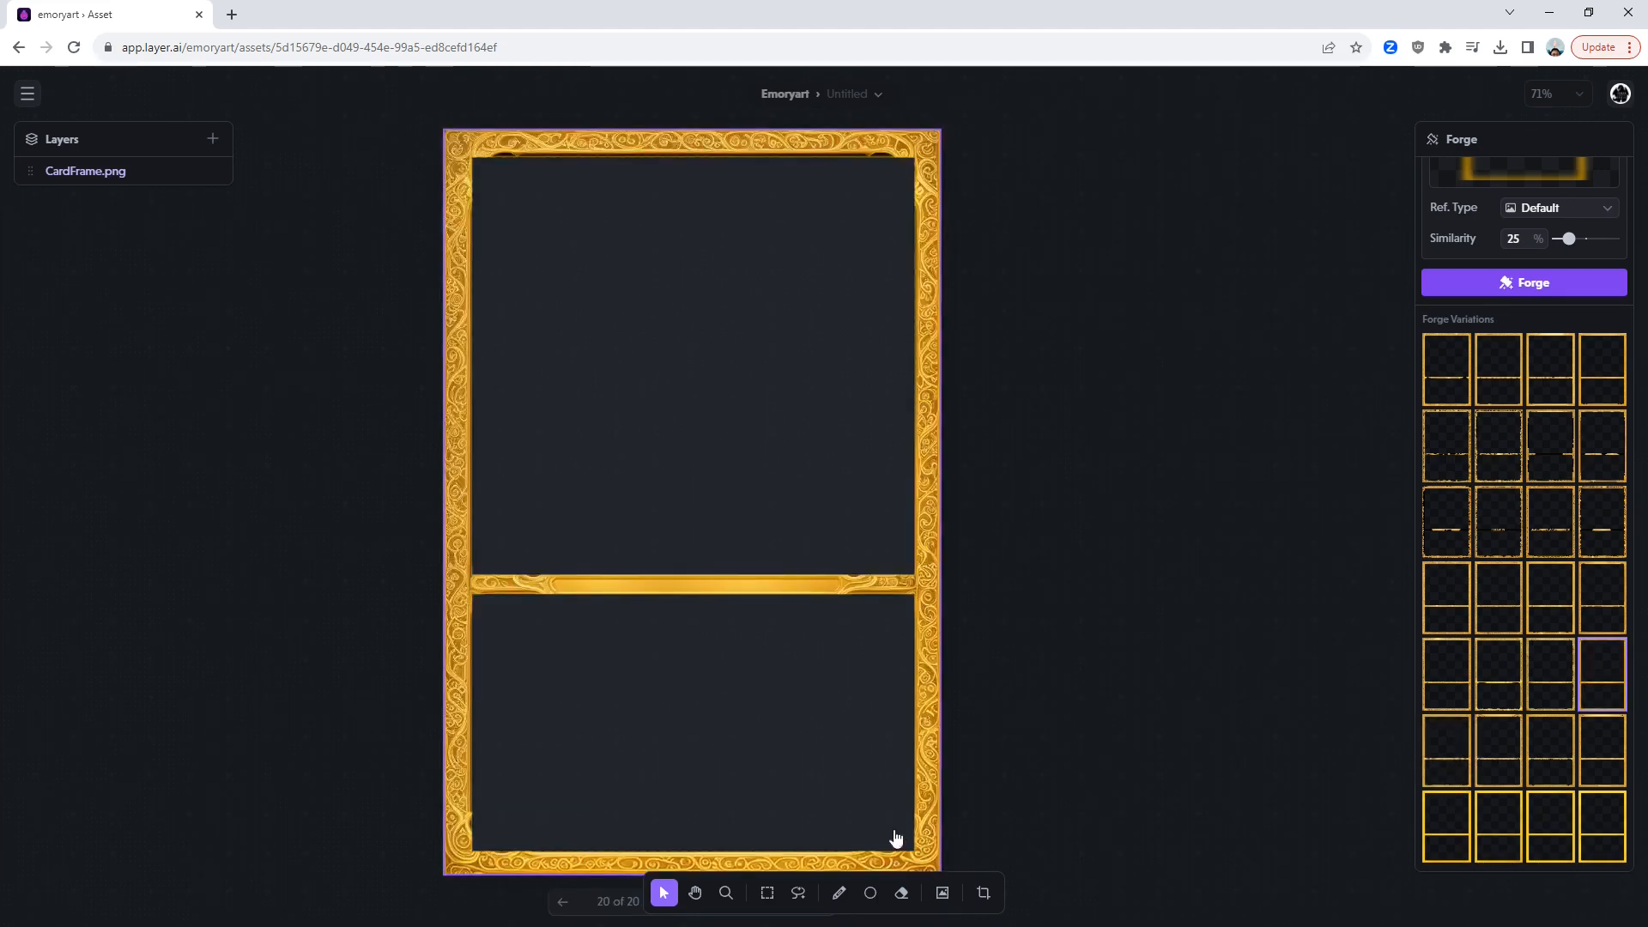
pyautogui.scroll(-2, 824, 784)
pyautogui.click(784, 730)
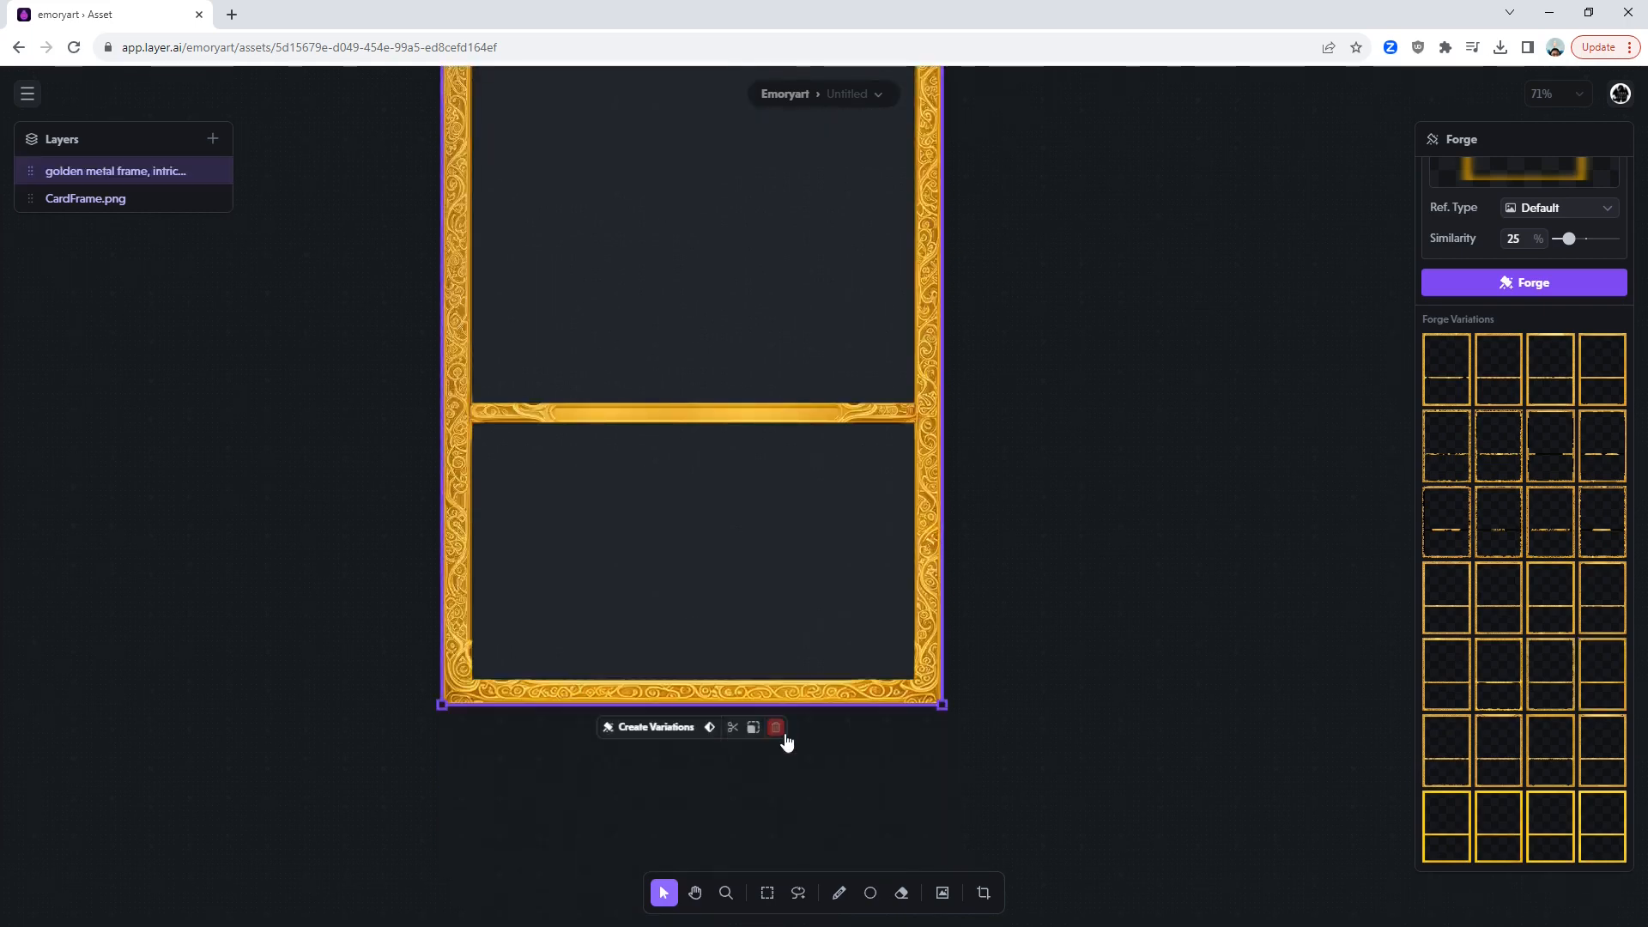
# Check the accepted golden frame on the canvas and export it as an image.
pyautogui.scroll(3, 987, 764)
pyautogui.scroll(-1, 872, 740)
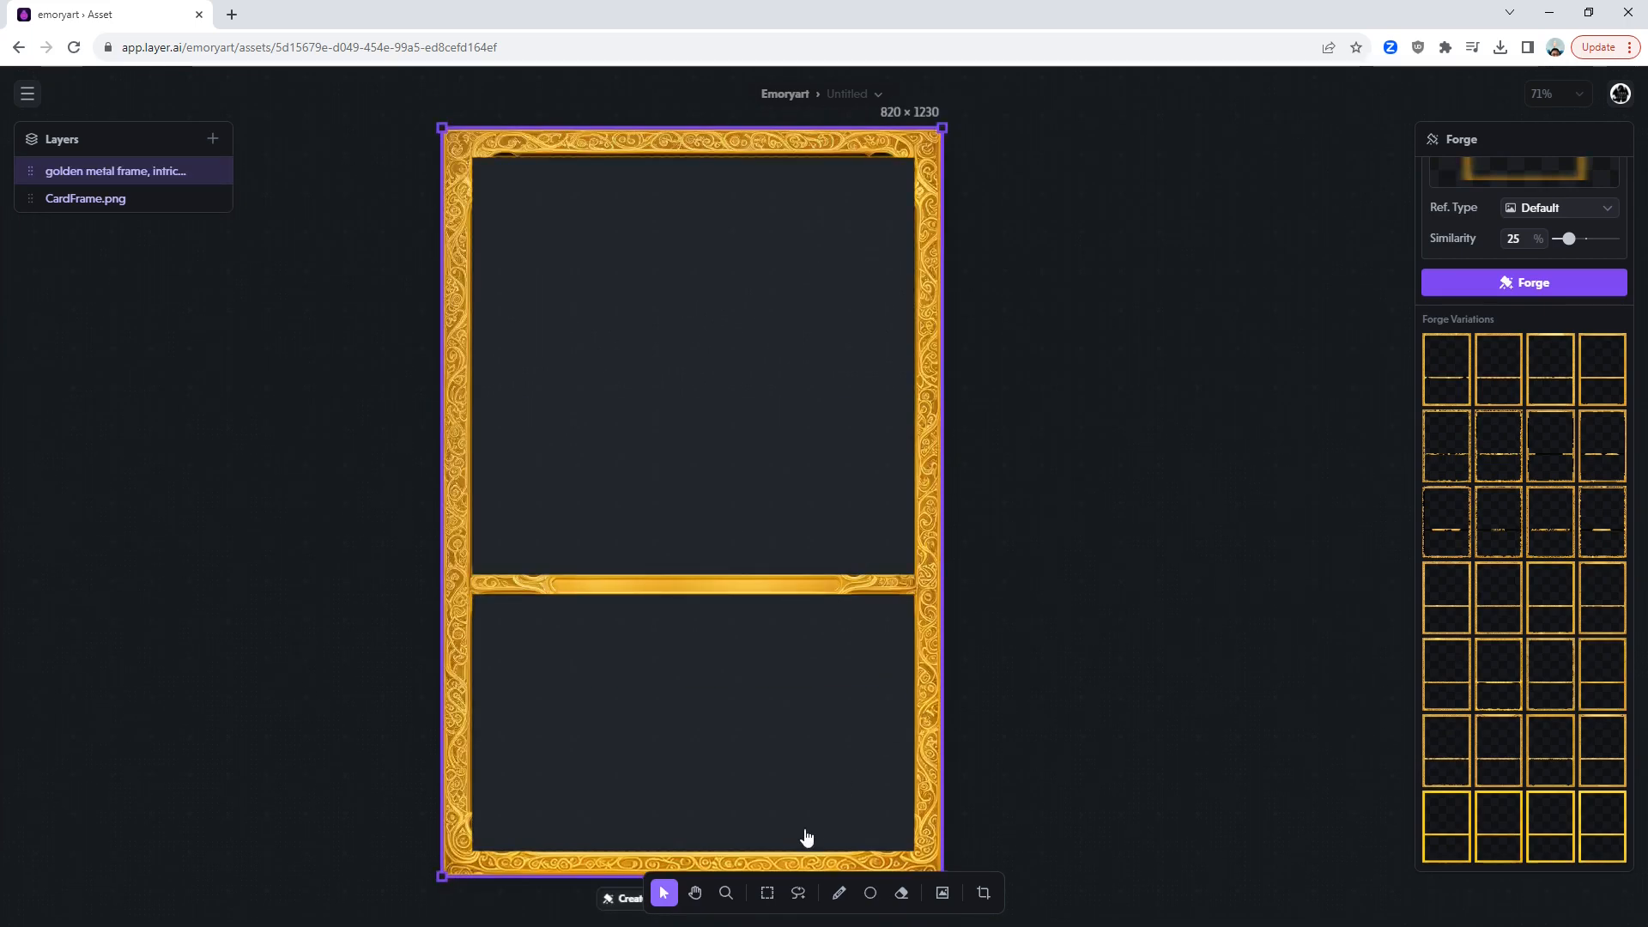
pyautogui.scroll(-1, 773, 773)
pyautogui.scroll(1, 773, 687)
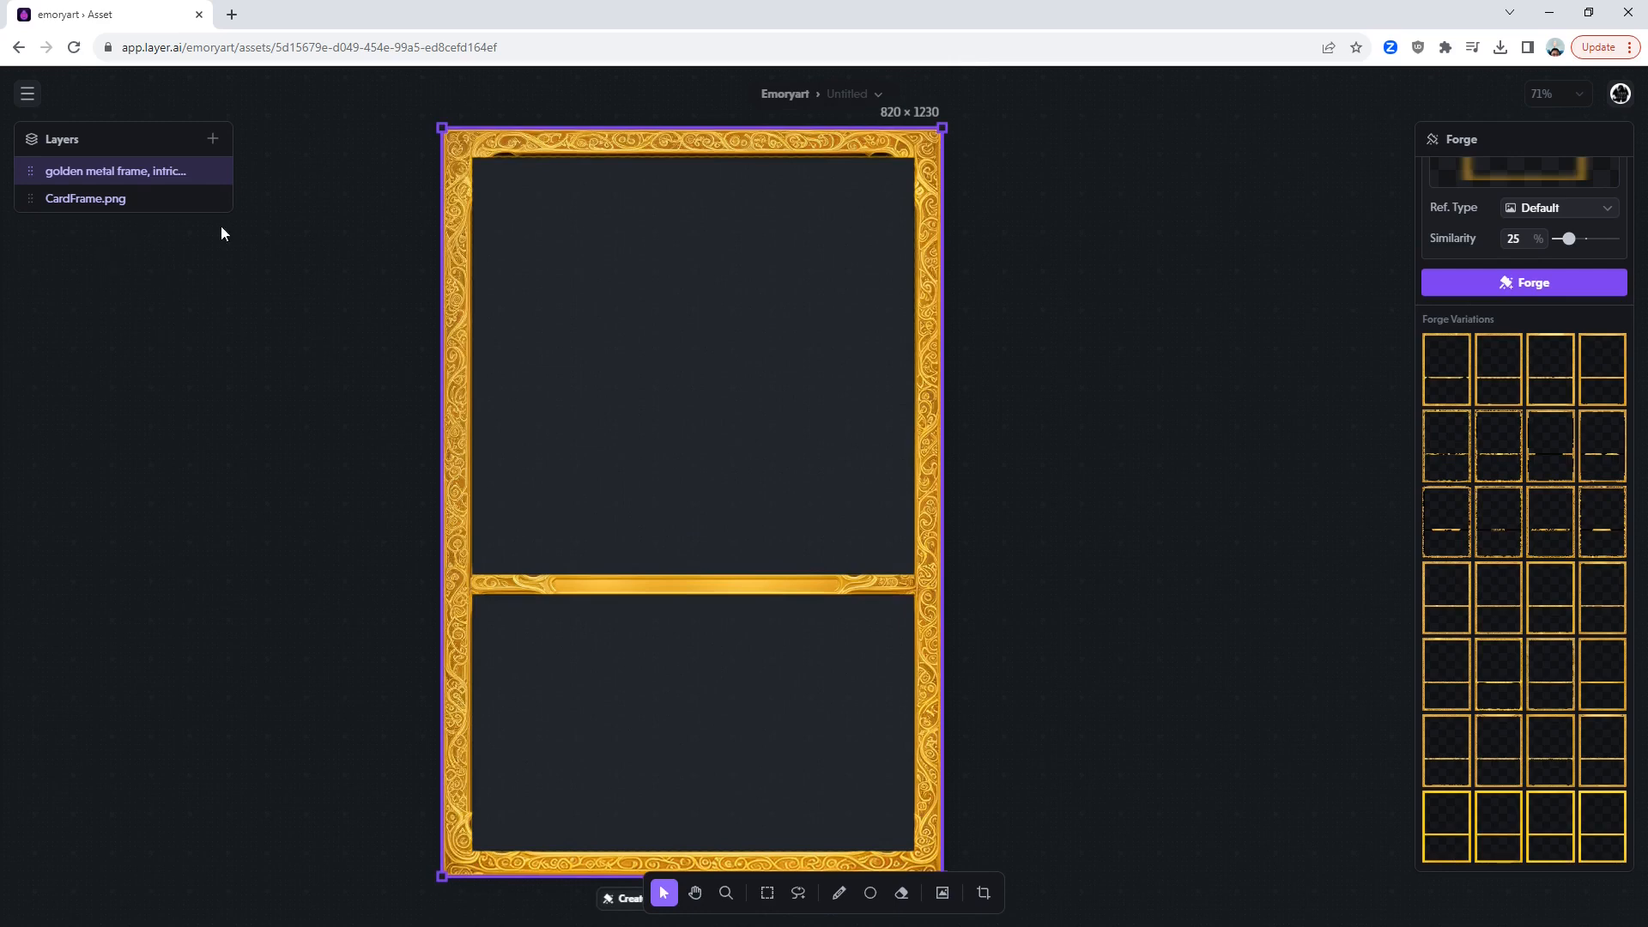
pyautogui.click(875, 96)
pyautogui.click(884, 142)
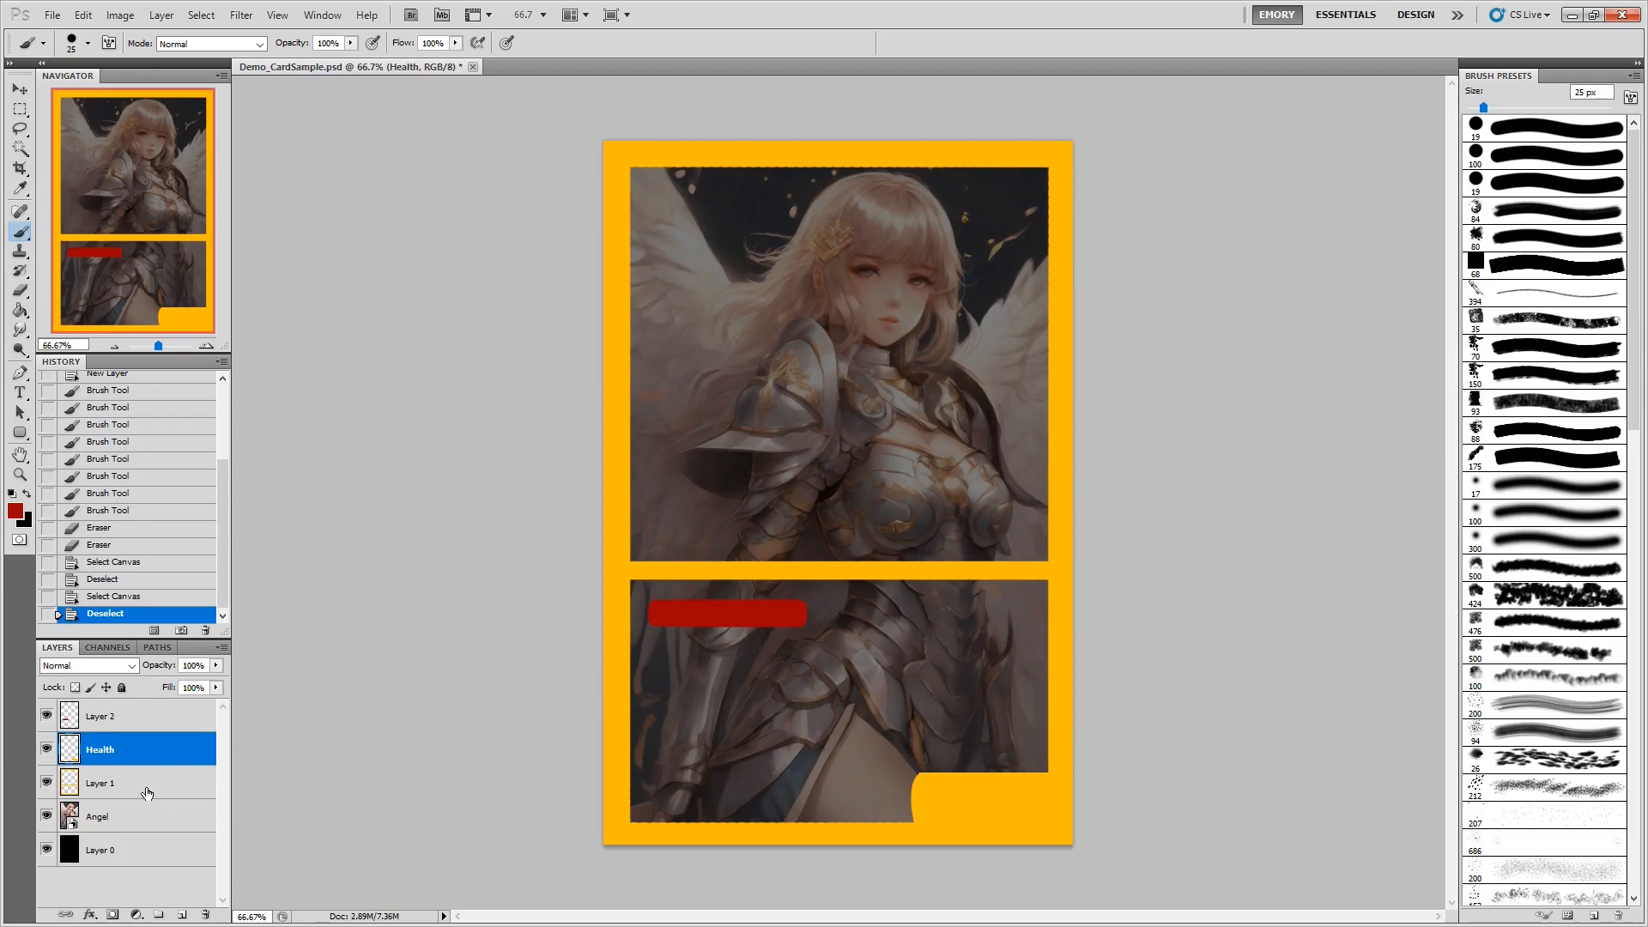
# Switch to Photoshop and place the exported Card frame image above Layer 1 in Demo_CardSample.psd.
pyautogui.click(147, 794)
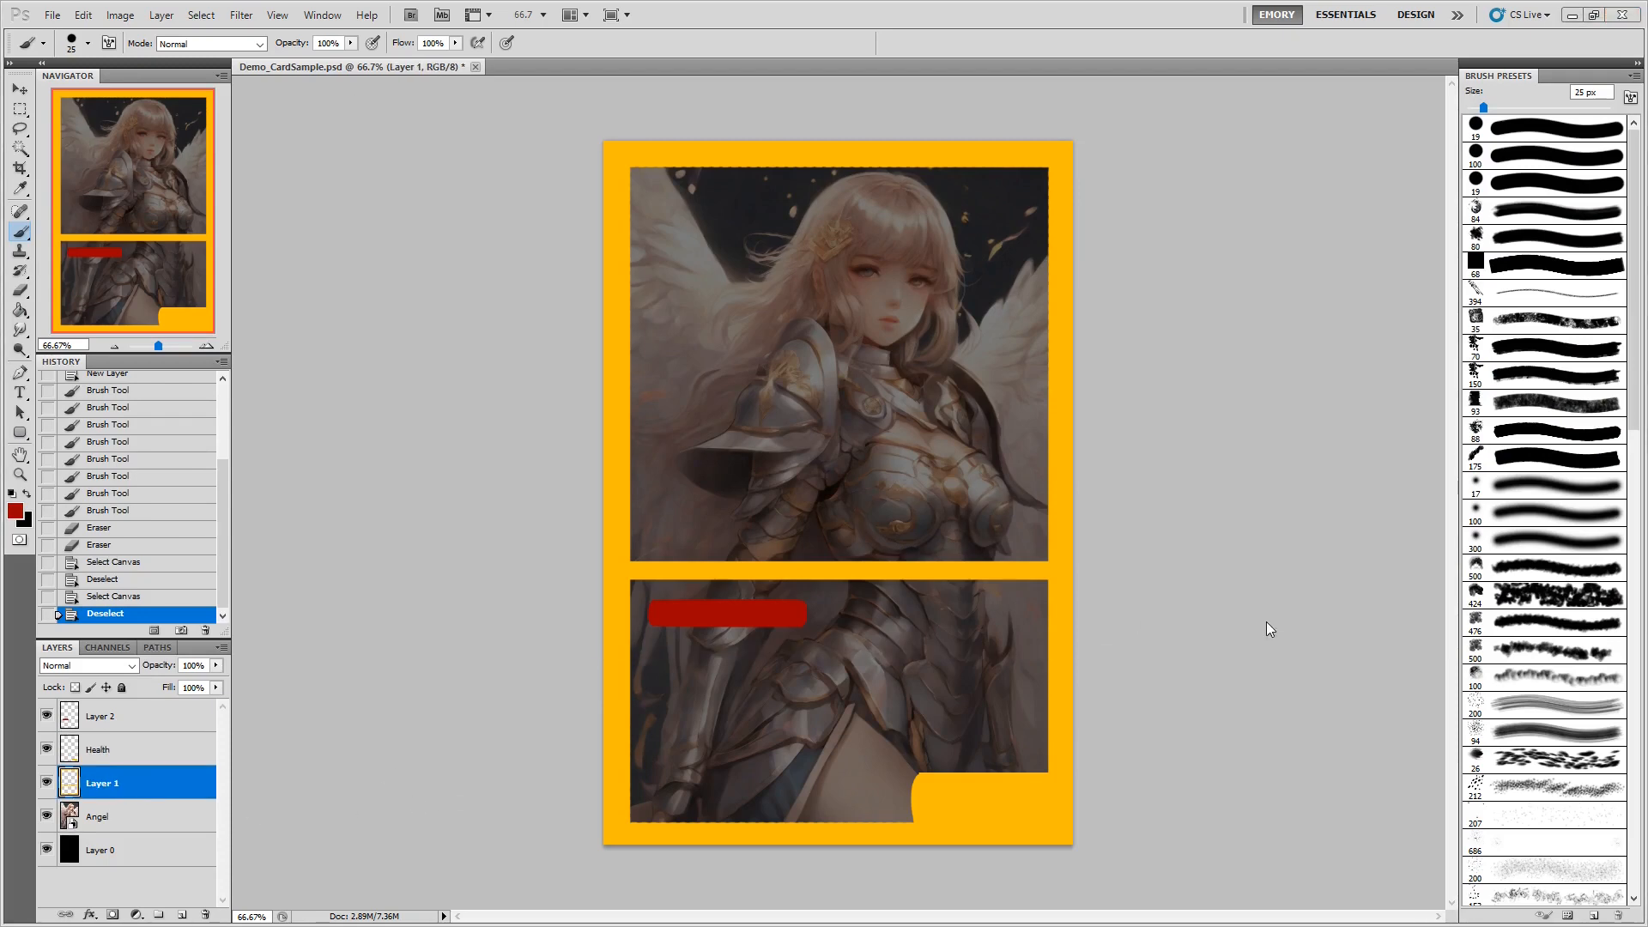
pyautogui.hotkey('ctrl', 't')
pyautogui.press('Return')
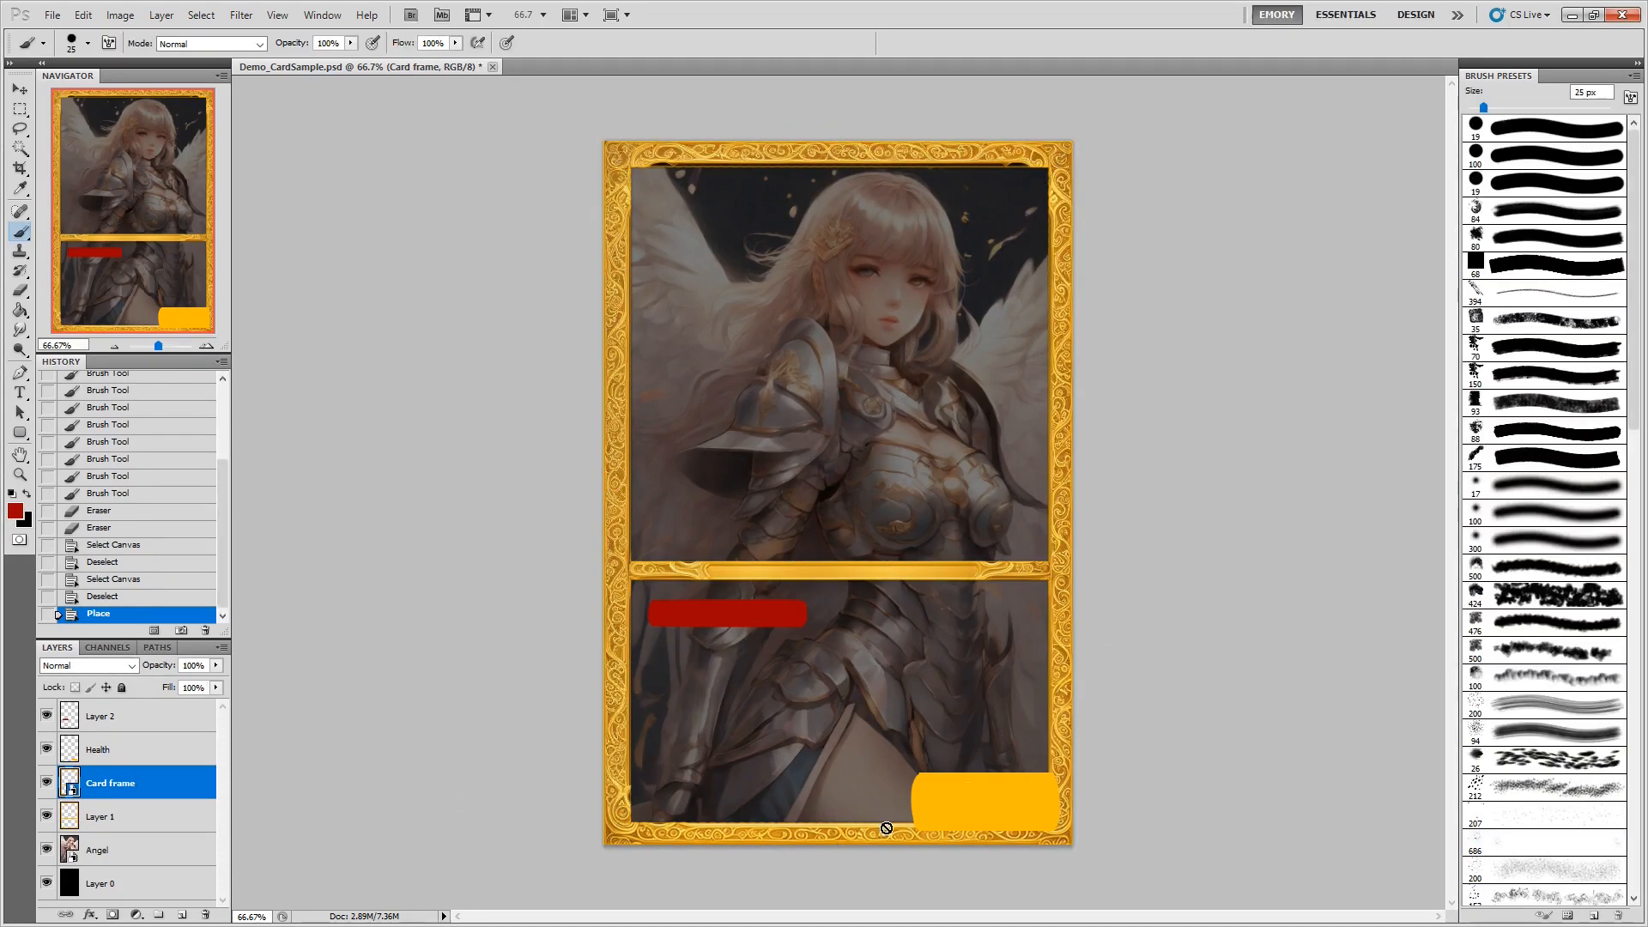
# Hide the Health layer and Layer 2, and set the Angel layer's opacity to 100%.
pyautogui.click(171, 847)
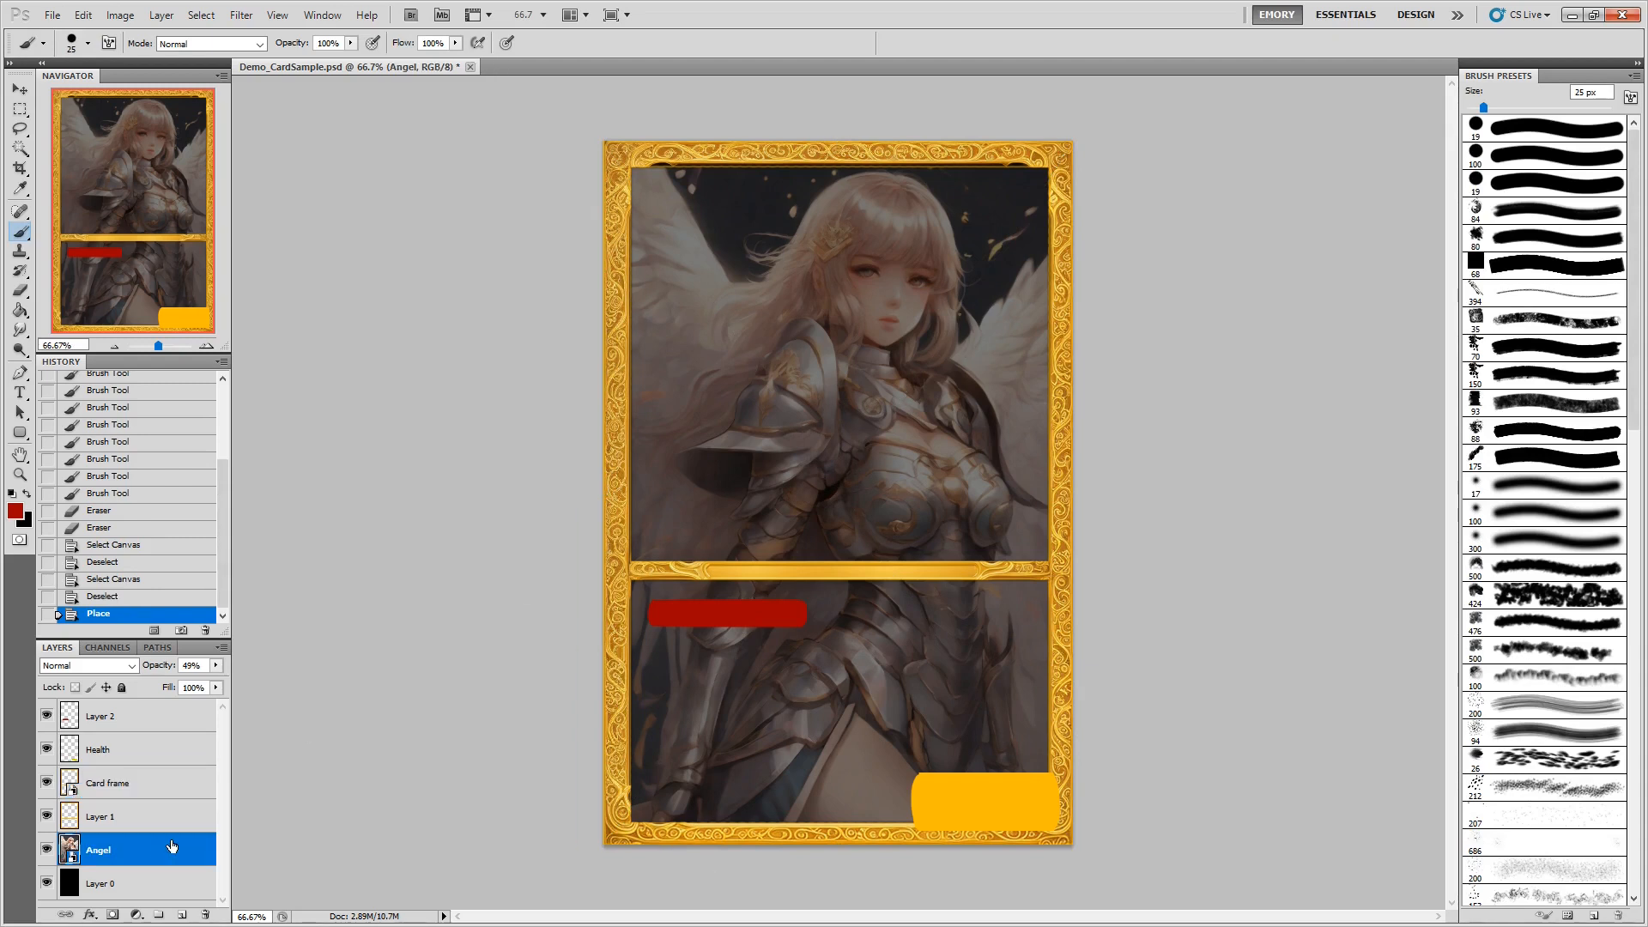
pyautogui.click(46, 749)
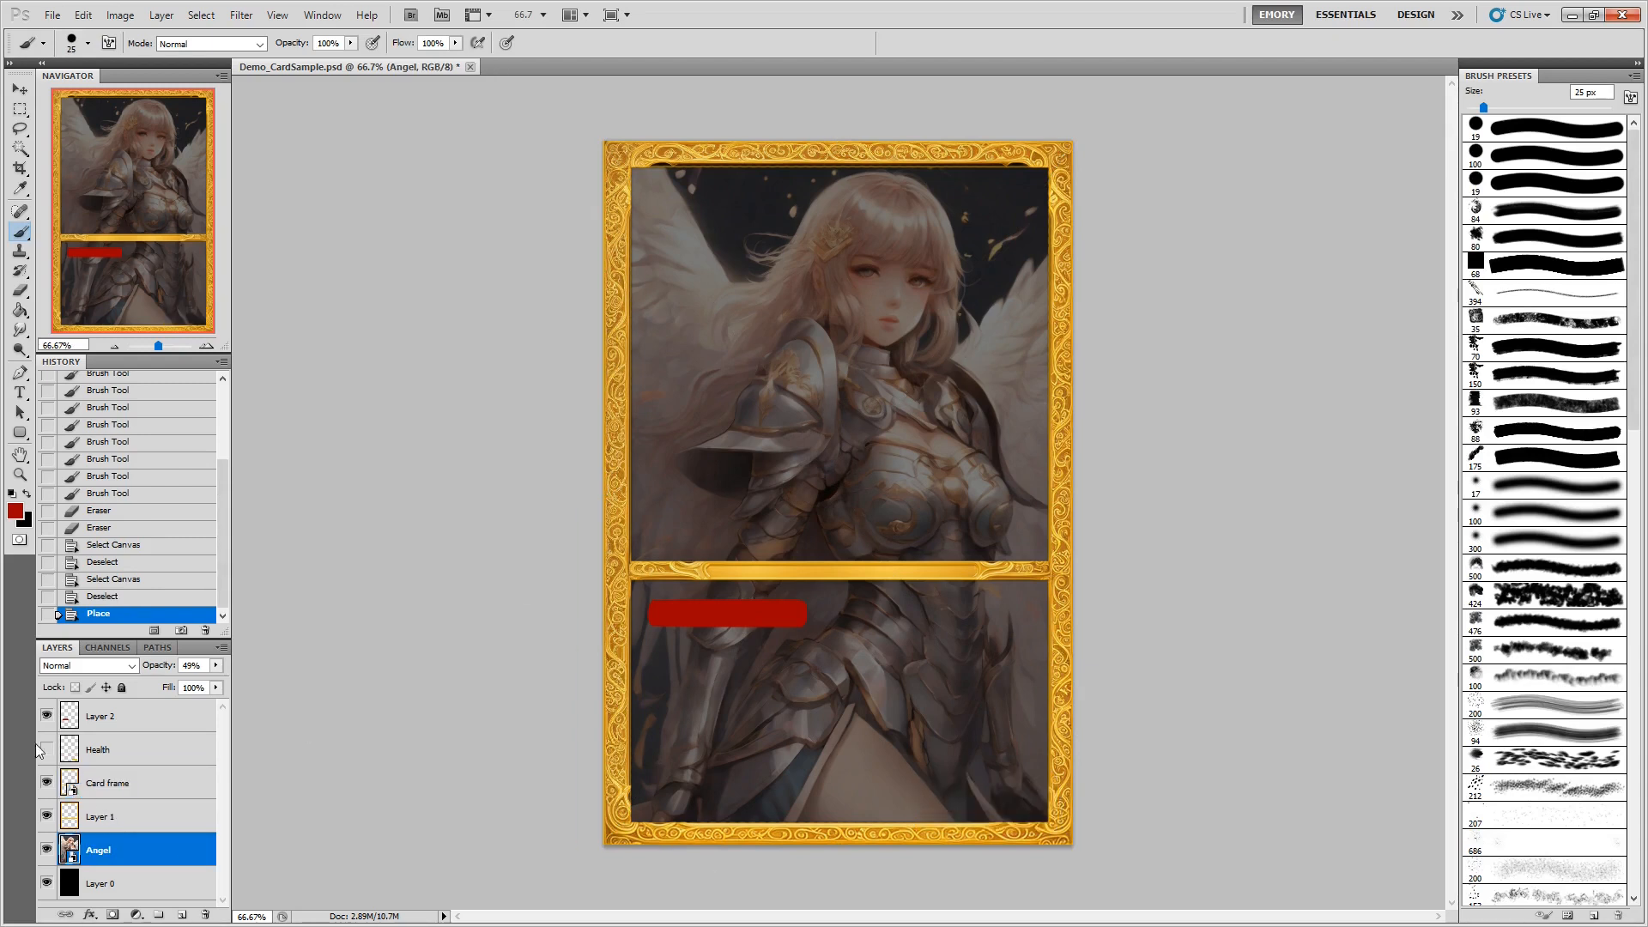
pyautogui.click(47, 716)
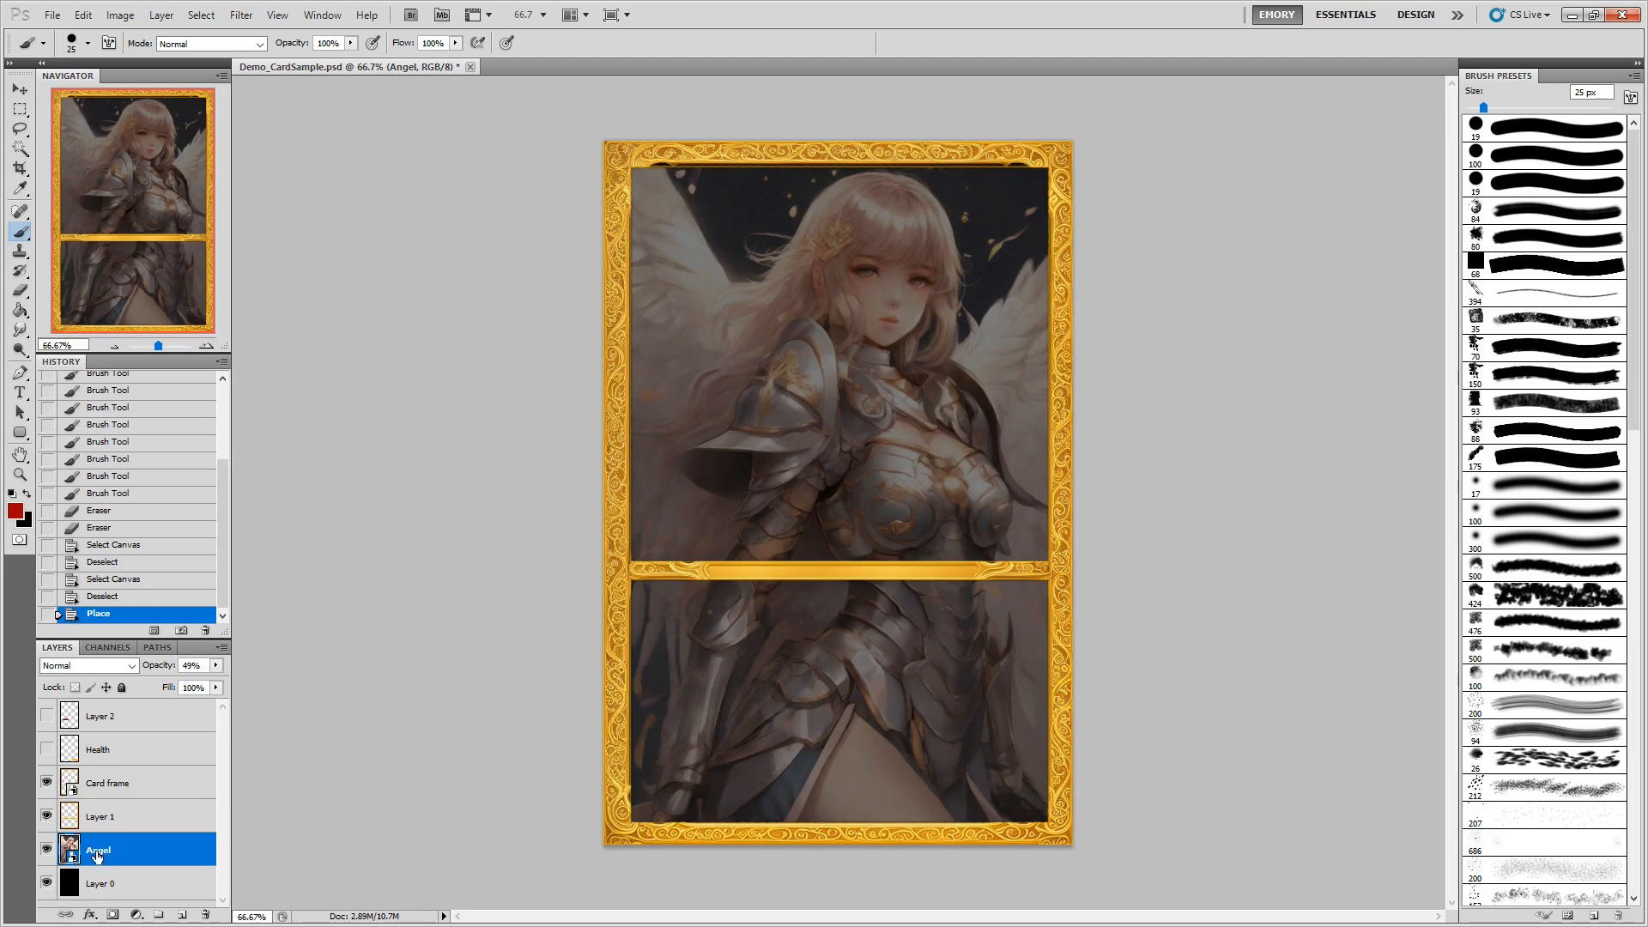
pyautogui.click(215, 665)
pyautogui.moveTo(197, 691); pyautogui.dragTo(255, 691)
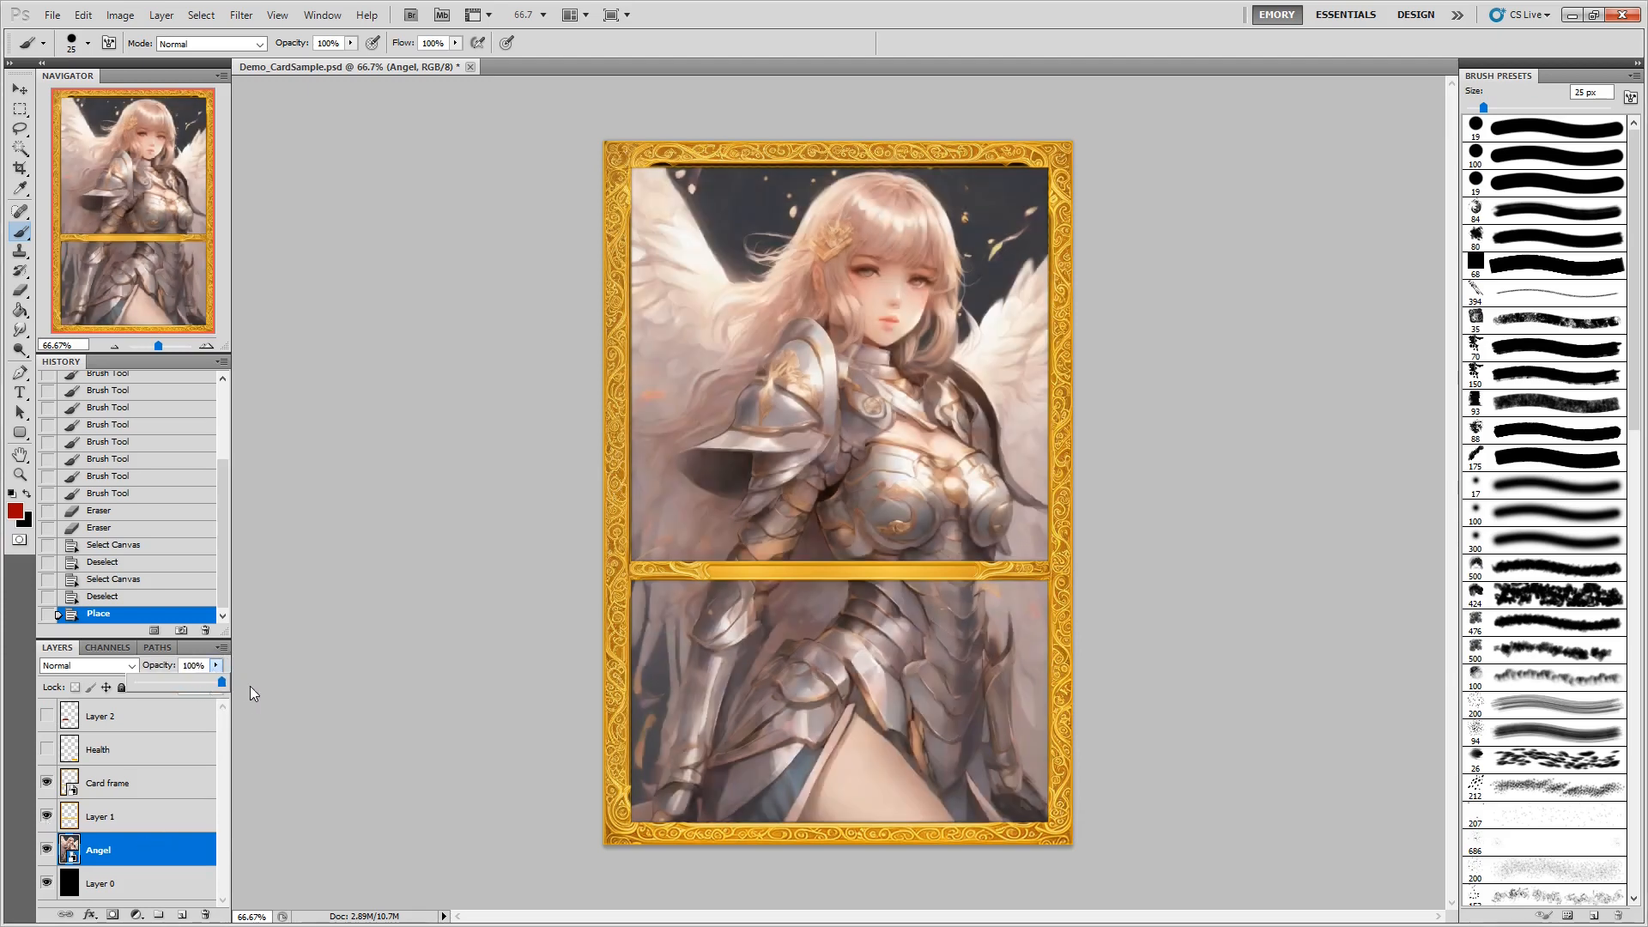
# Add a new layer above Layer 0 and fill the card area below the frame's divider with black.
pyautogui.click(167, 888)
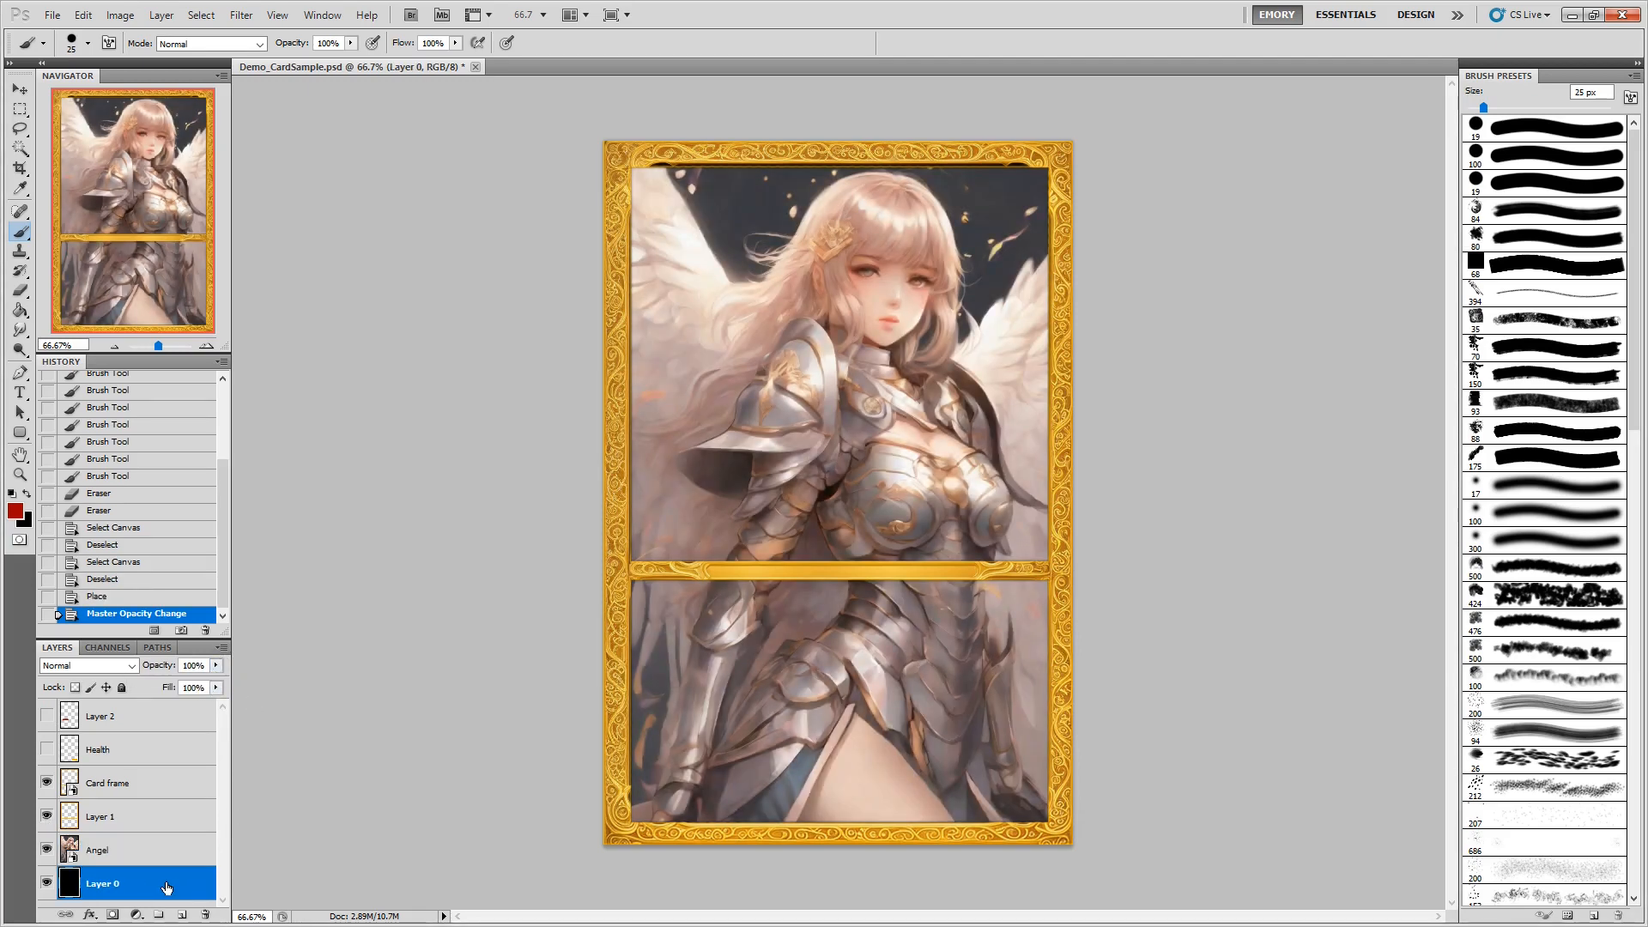
pyautogui.hotkey('ctrl', 'alt', 'shift', 'n')
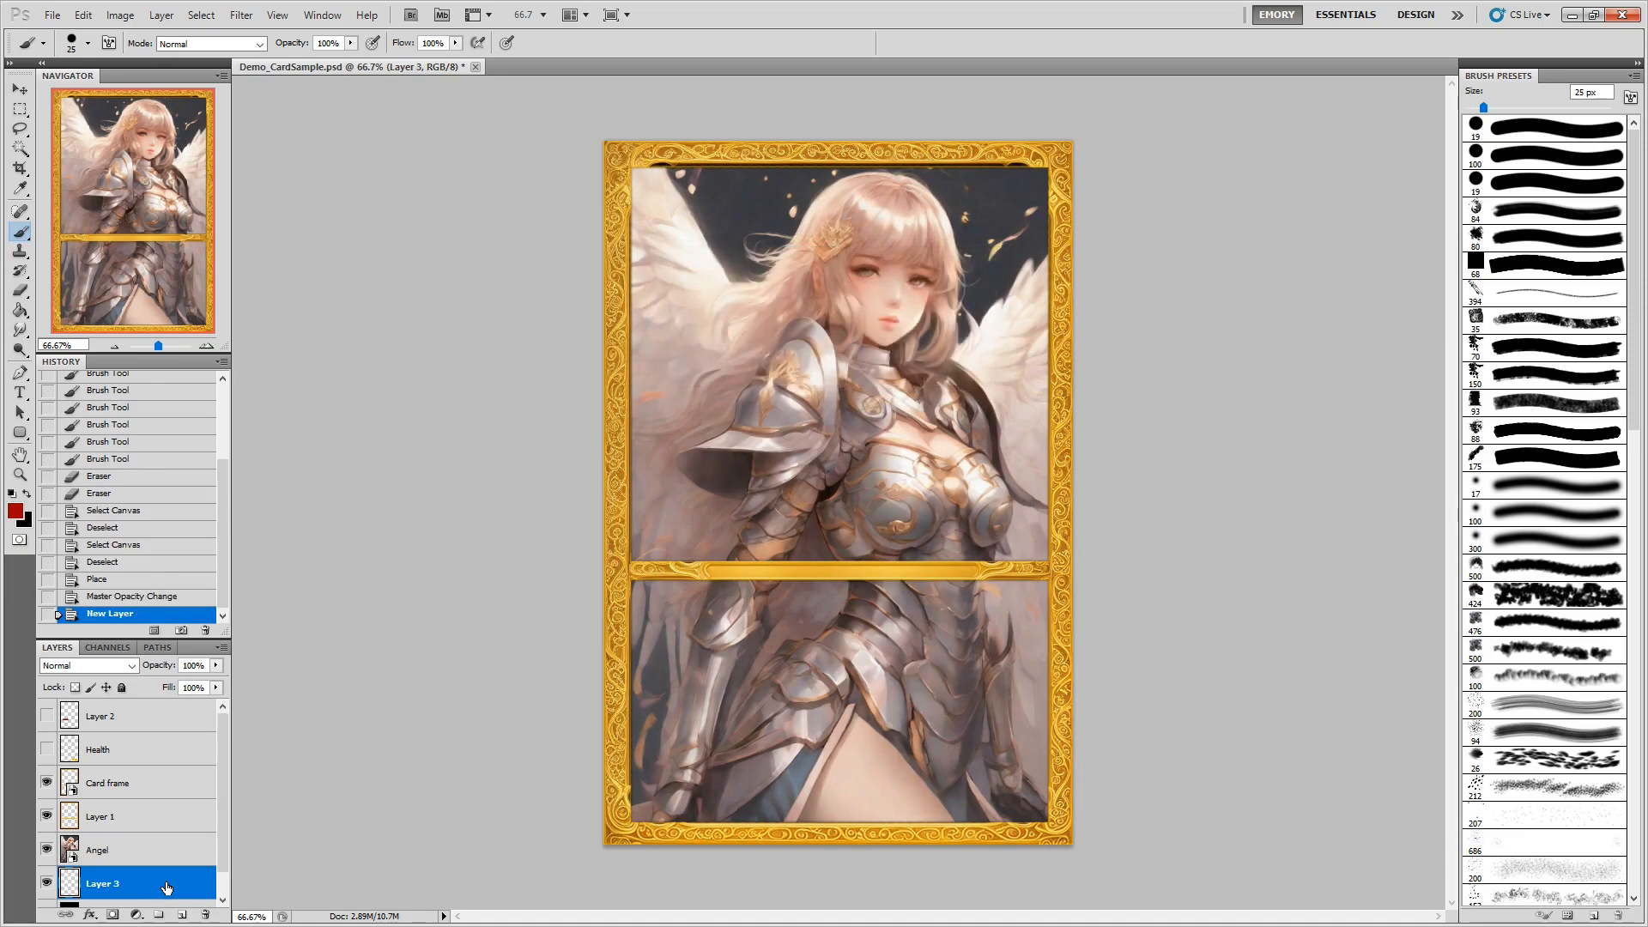
pyautogui.click(1515, 539)
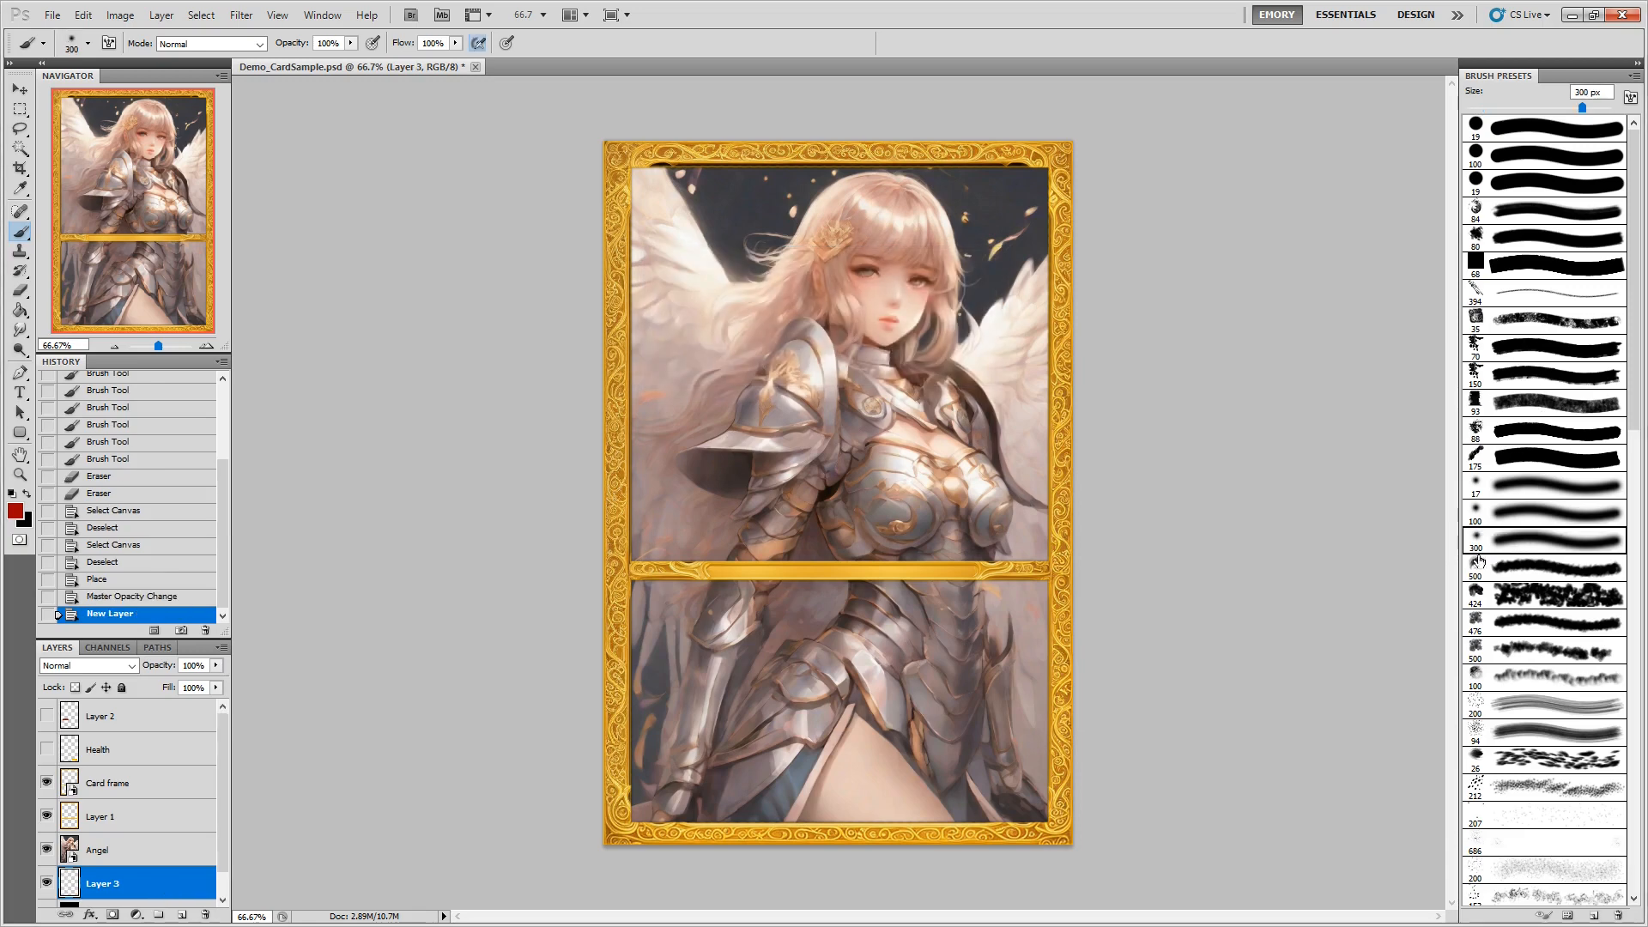
pyautogui.press('m')
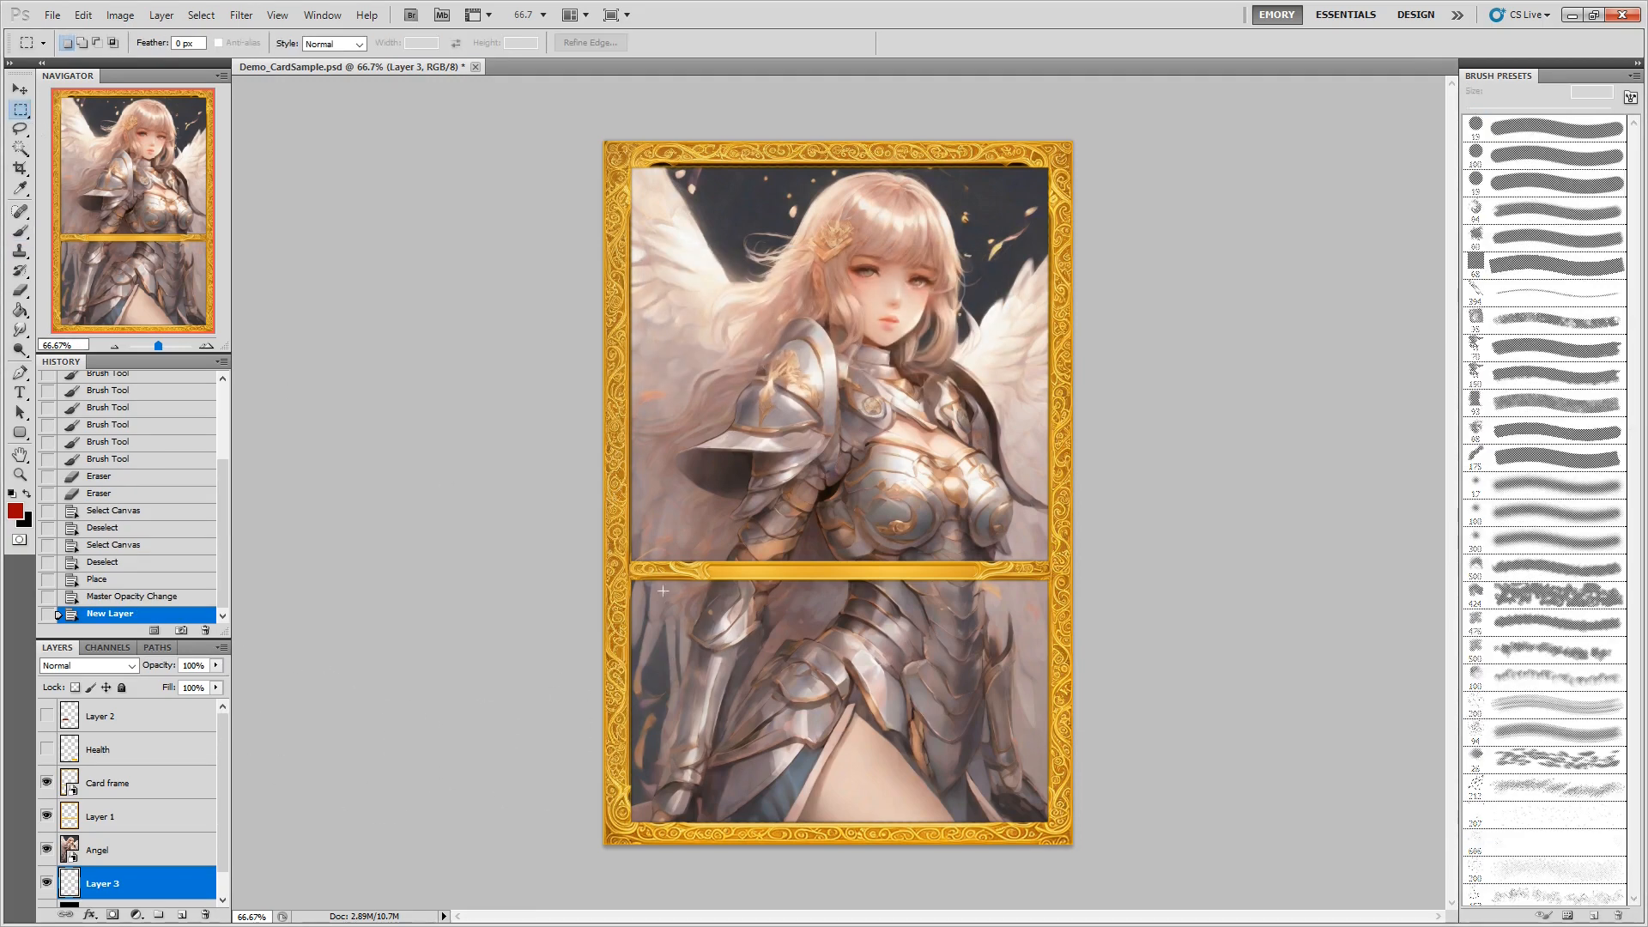
pyautogui.moveTo(1003, 773); pyautogui.dragTo(1138, 903)
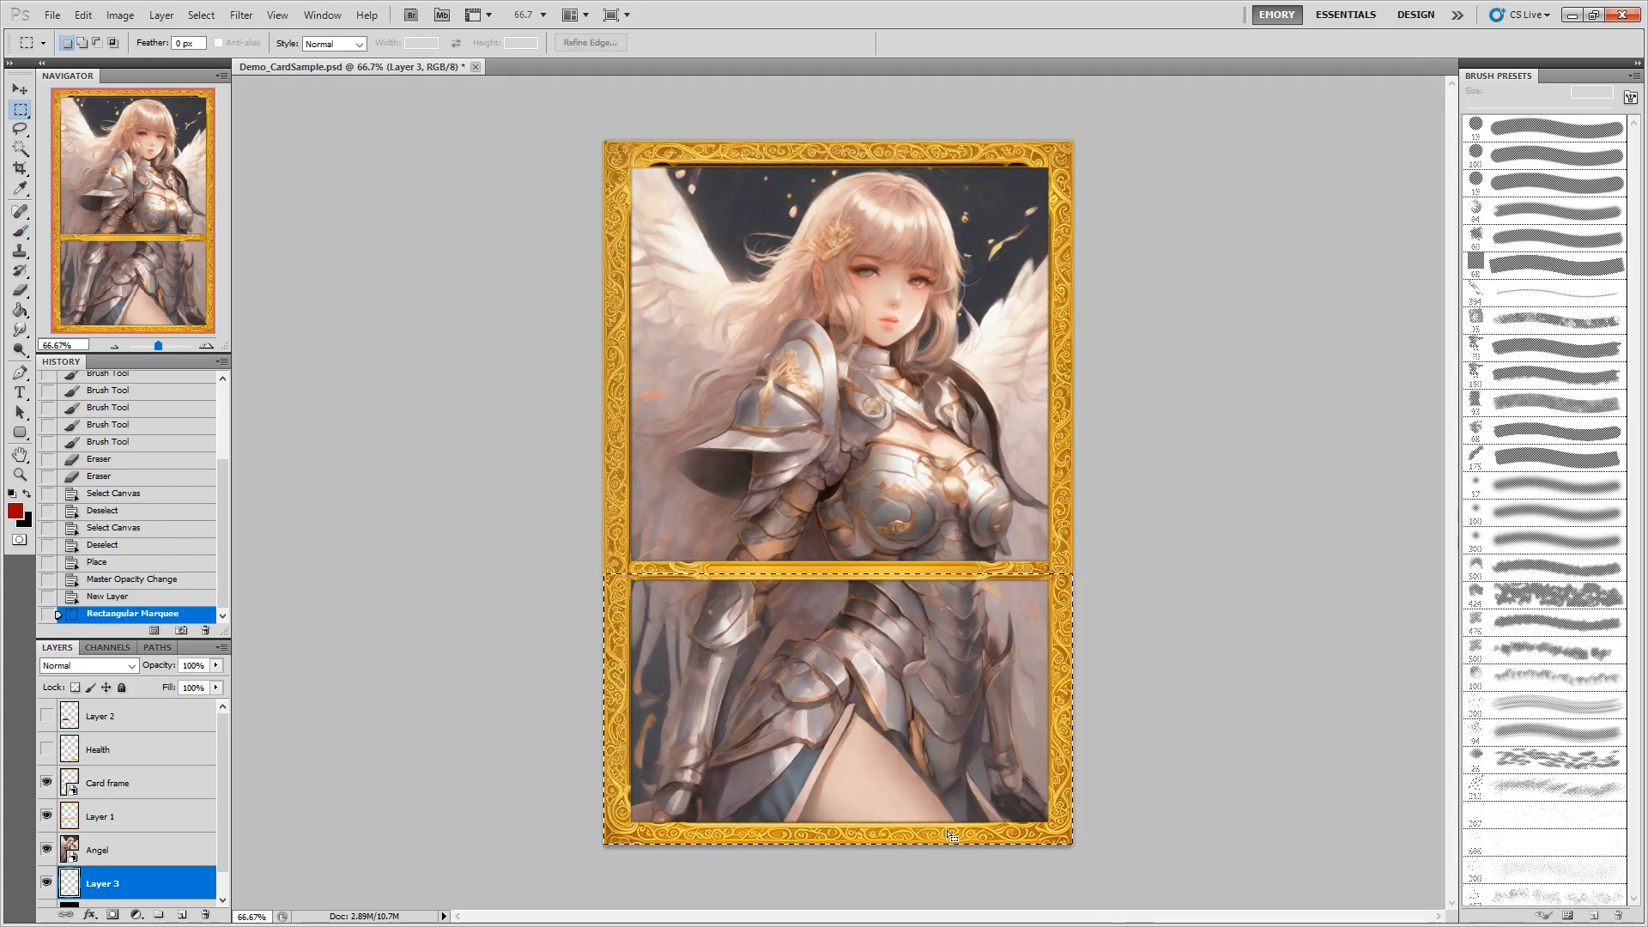
pyautogui.click(28, 495)
pyautogui.press('g')
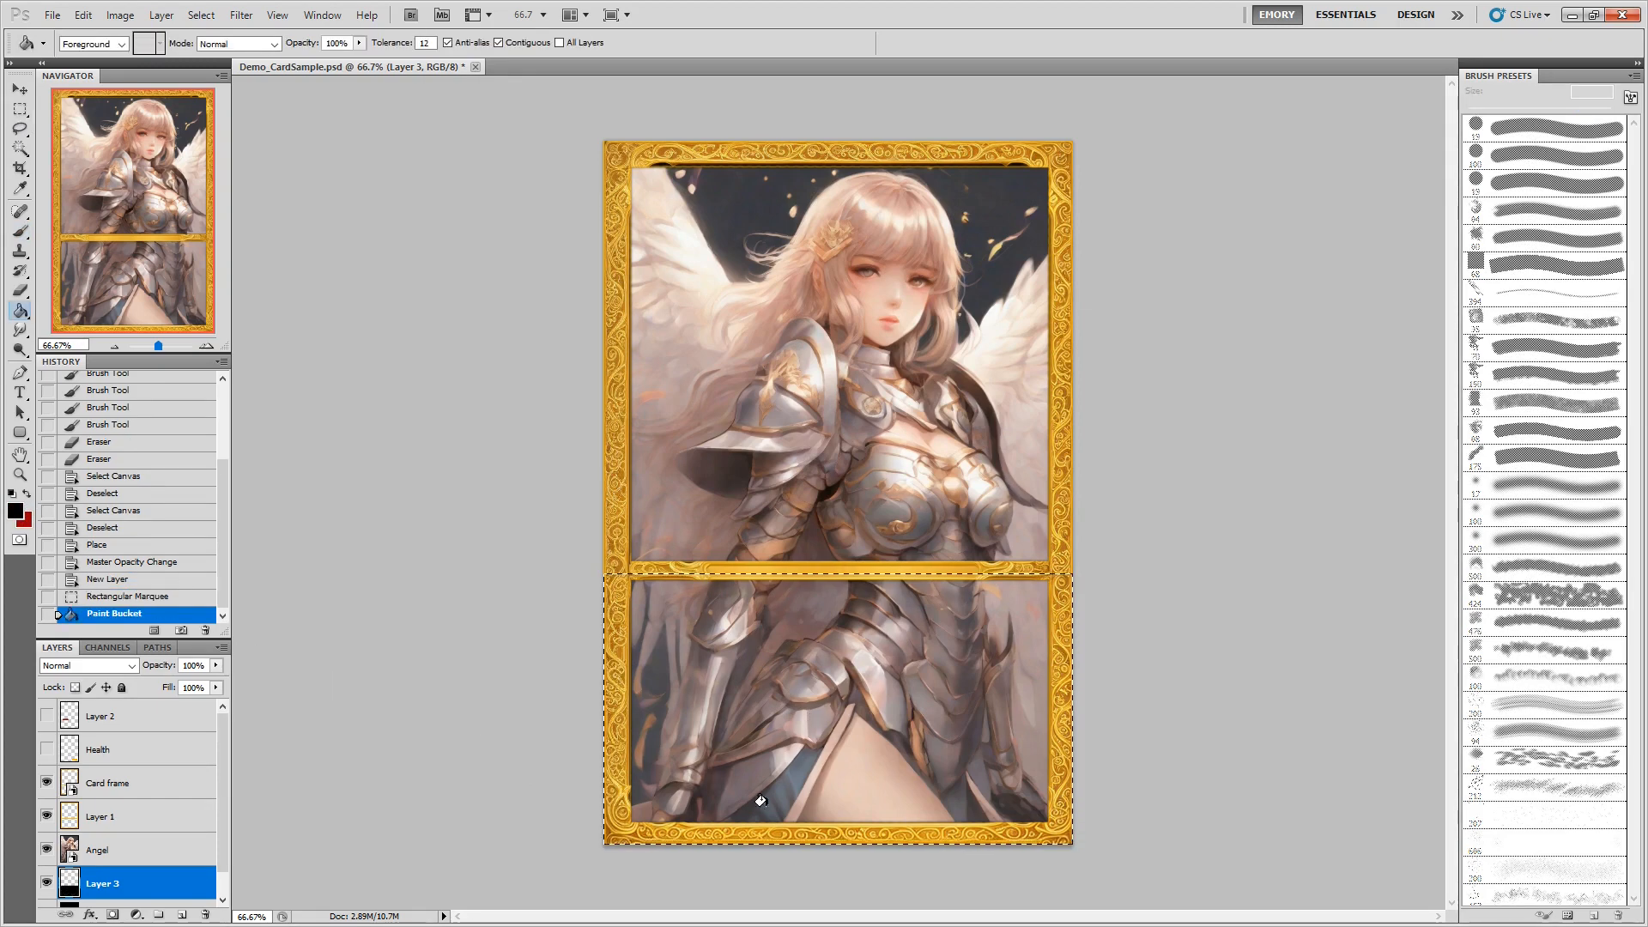
pyautogui.click(763, 801)
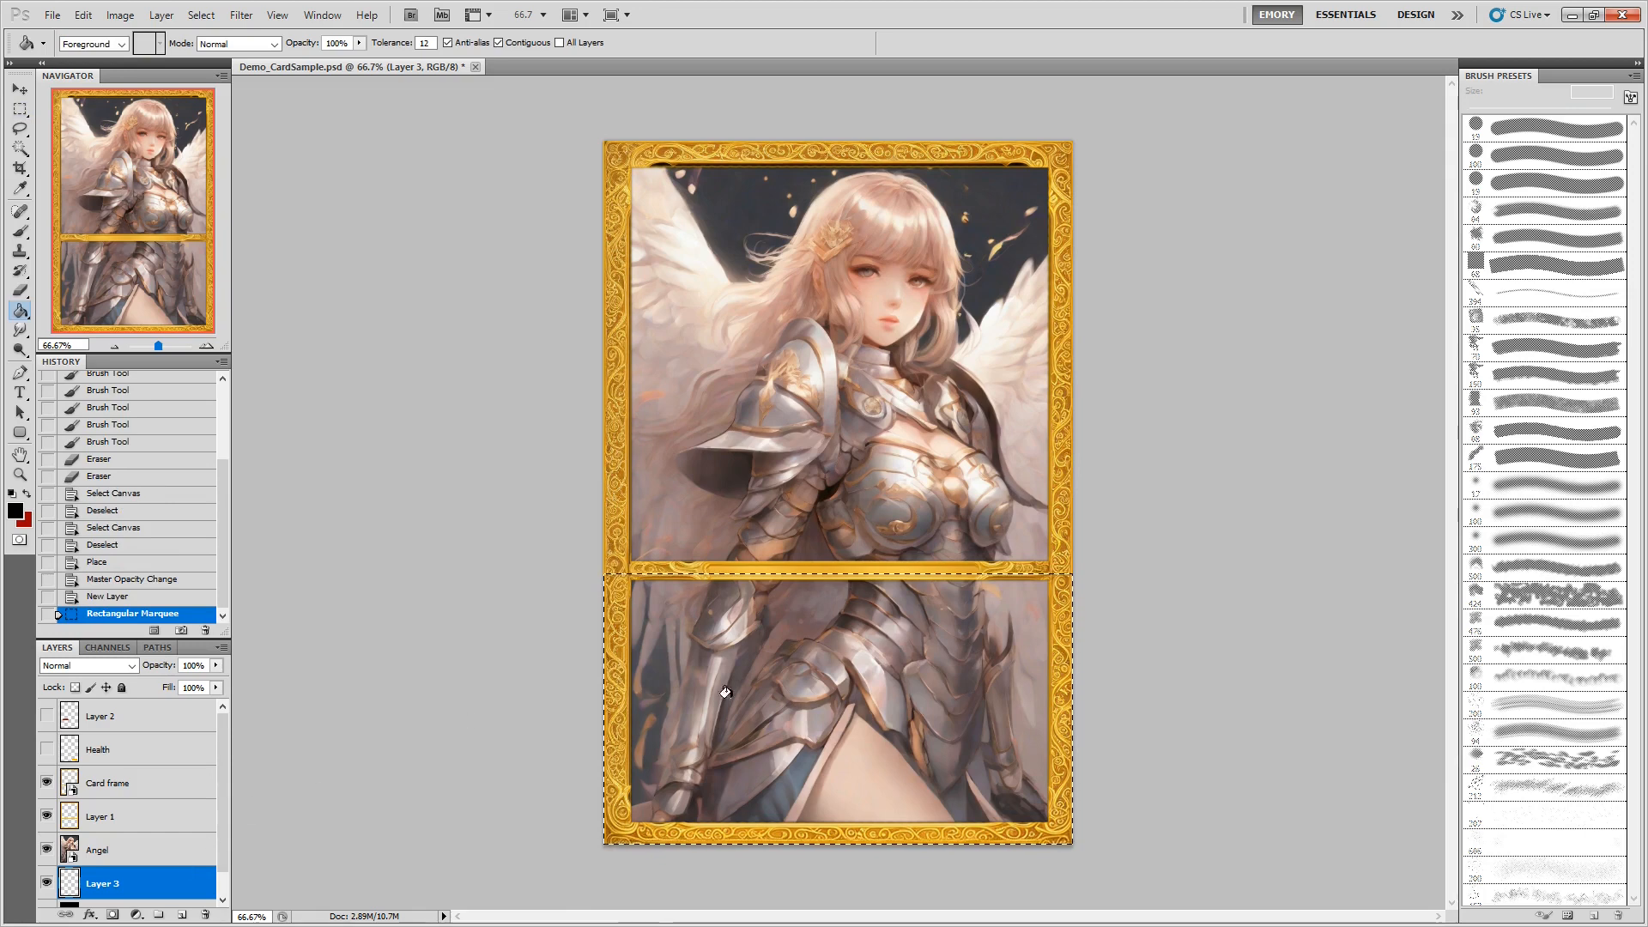
pyautogui.hotkey('ctrl', 'd')
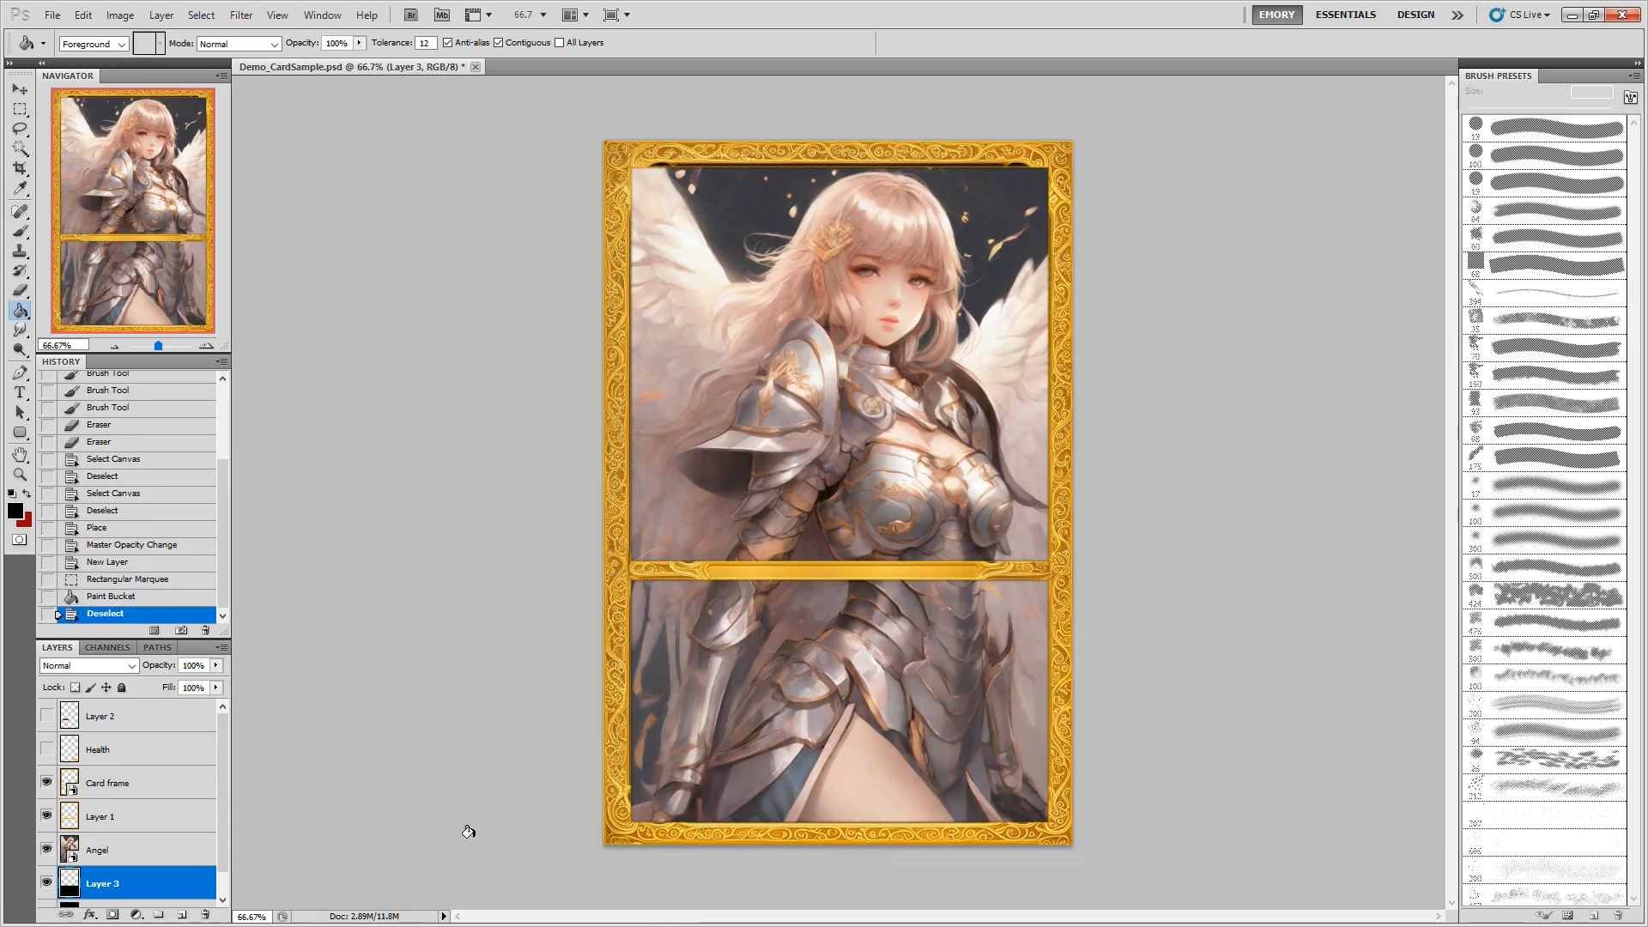
# Move the black fill layer above the Angel layer and set its opacity to 68%.
pyautogui.moveTo(152, 880); pyautogui.dragTo(168, 825)
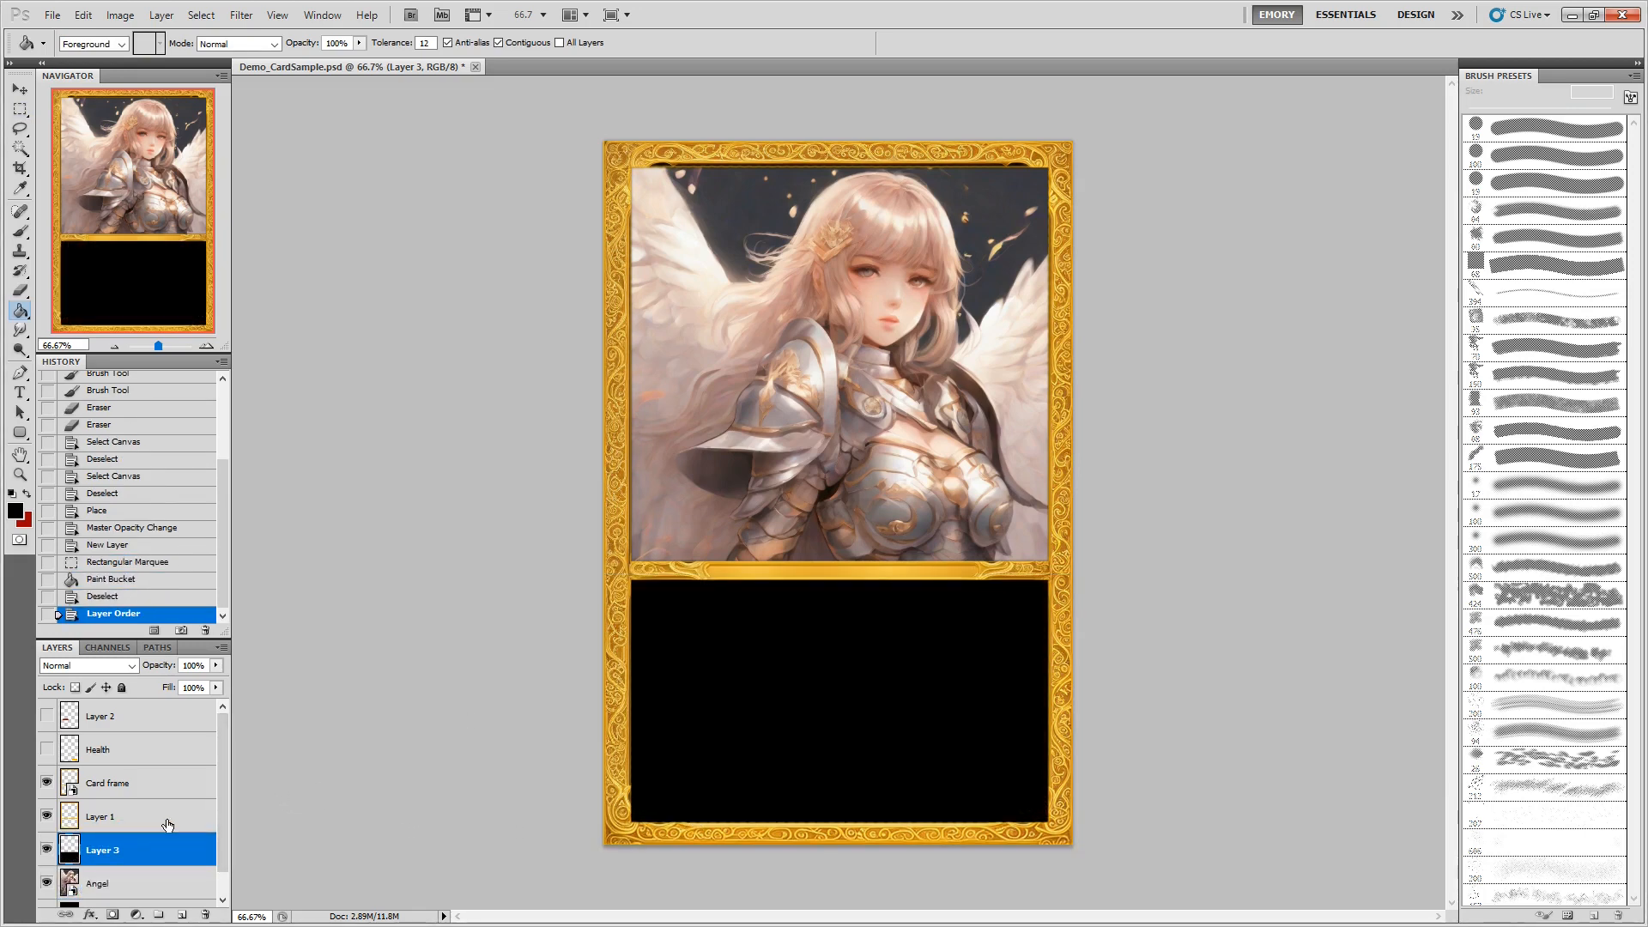
pyautogui.click(216, 665)
pyautogui.moveTo(180, 681); pyautogui.dragTo(188, 684)
pyautogui.click(176, 854)
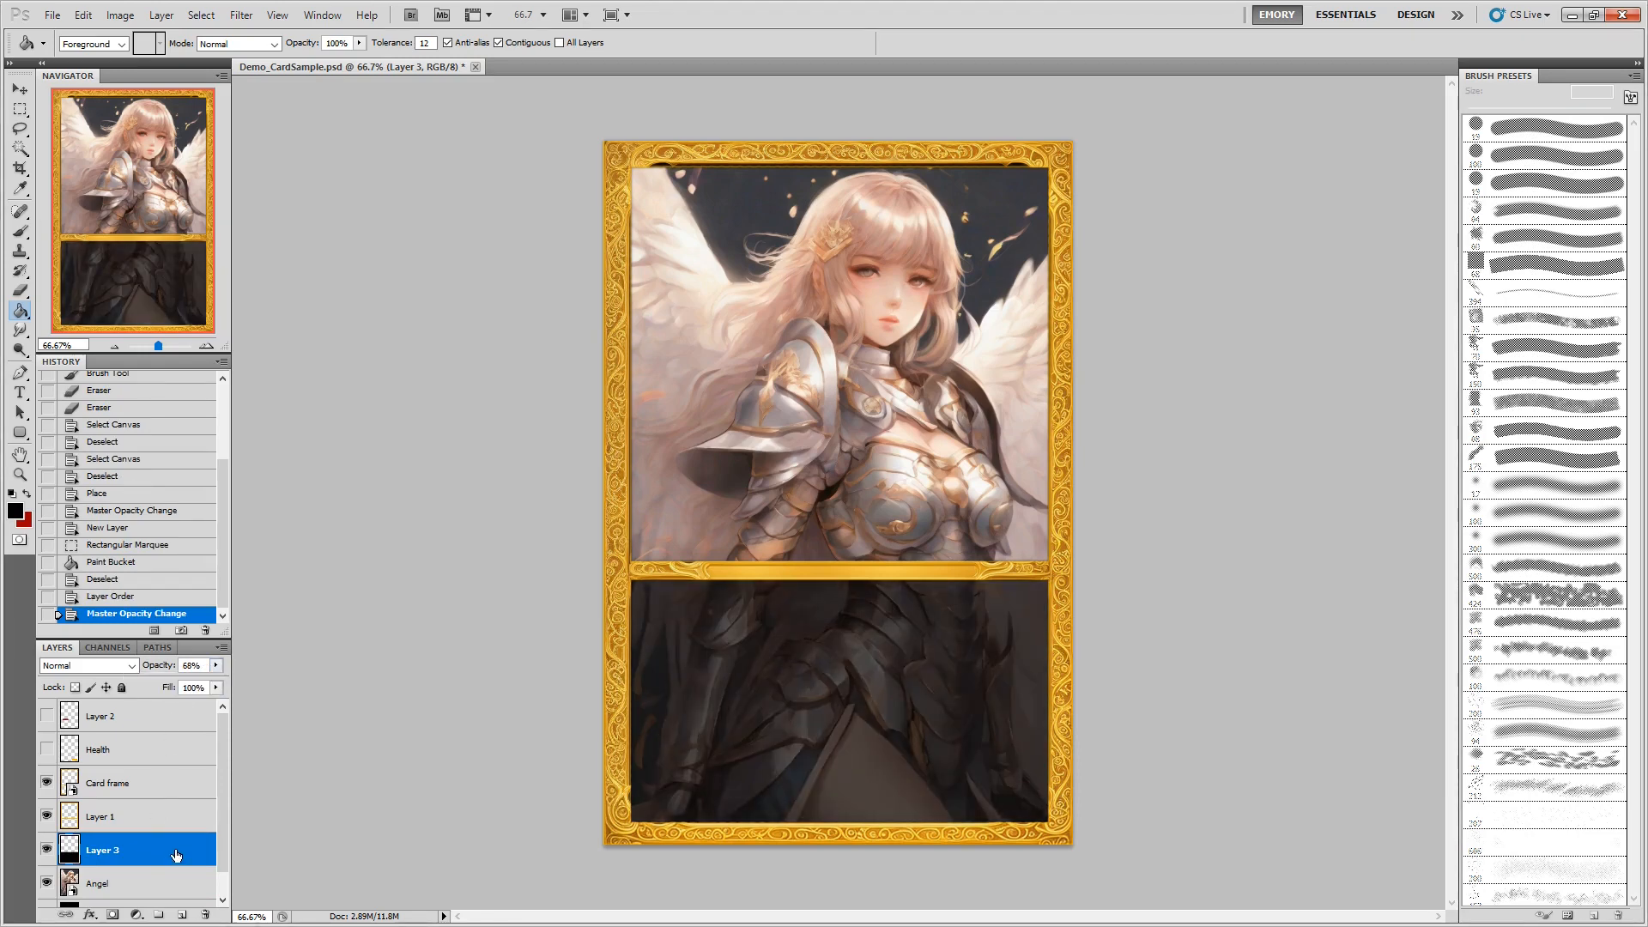
# Add a new layer above the black fill layer and switch to the Brush tool.
pyautogui.hotkey('ctrl', 'shift', 'n')
pyautogui.press('Return')
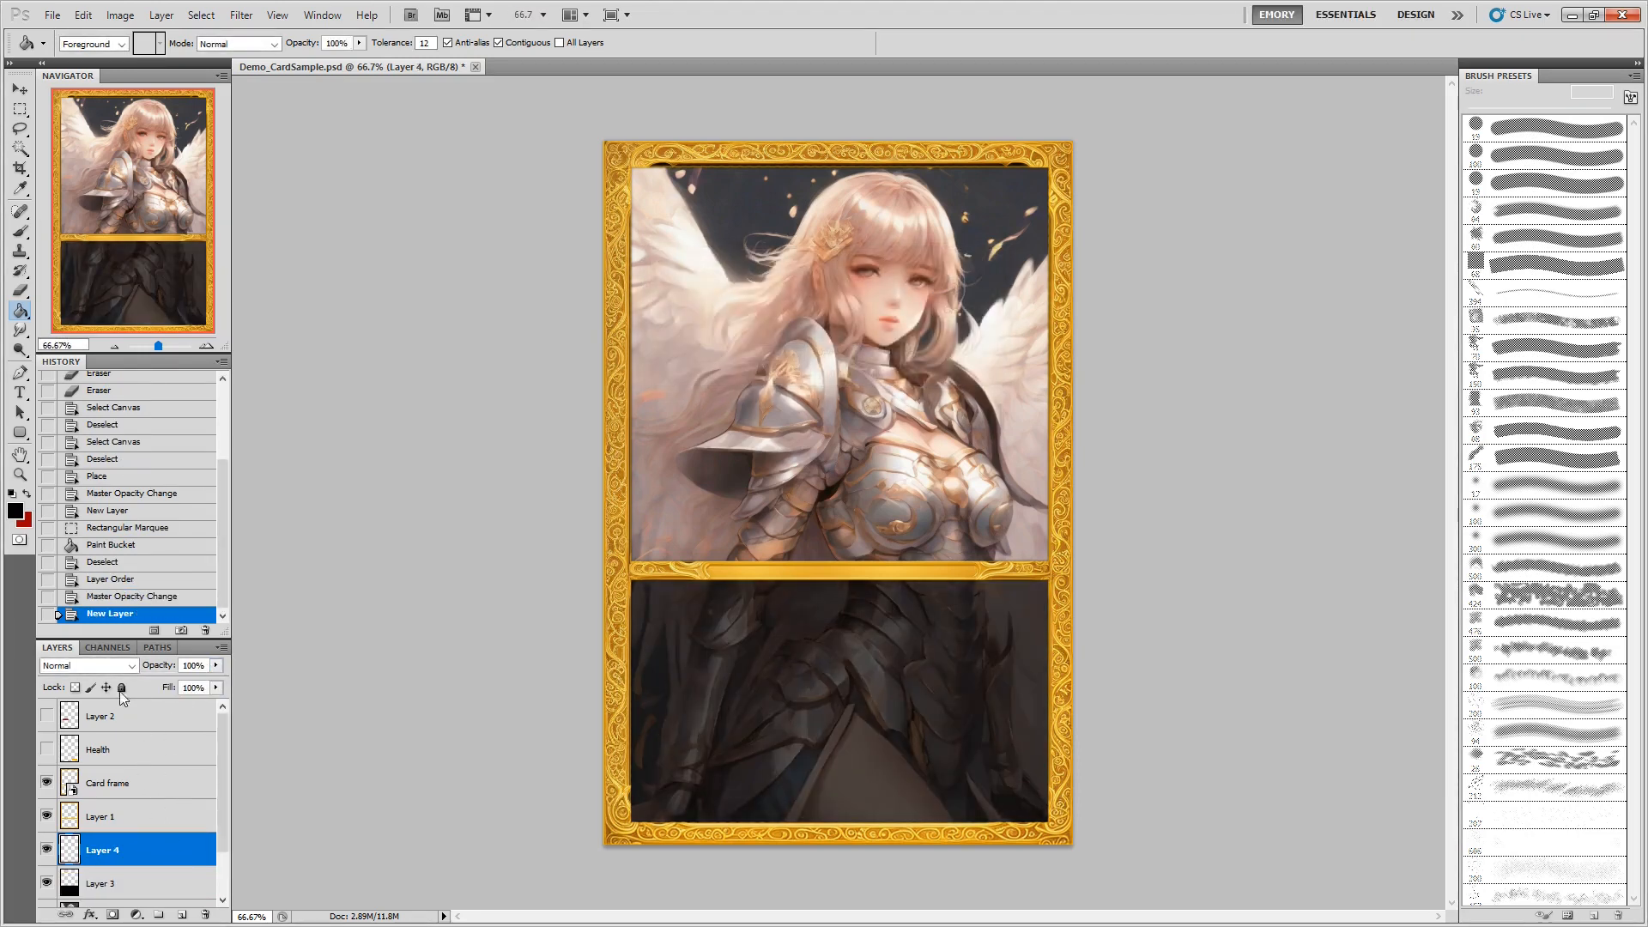
pyautogui.click(107, 666)
pyautogui.click(107, 668)
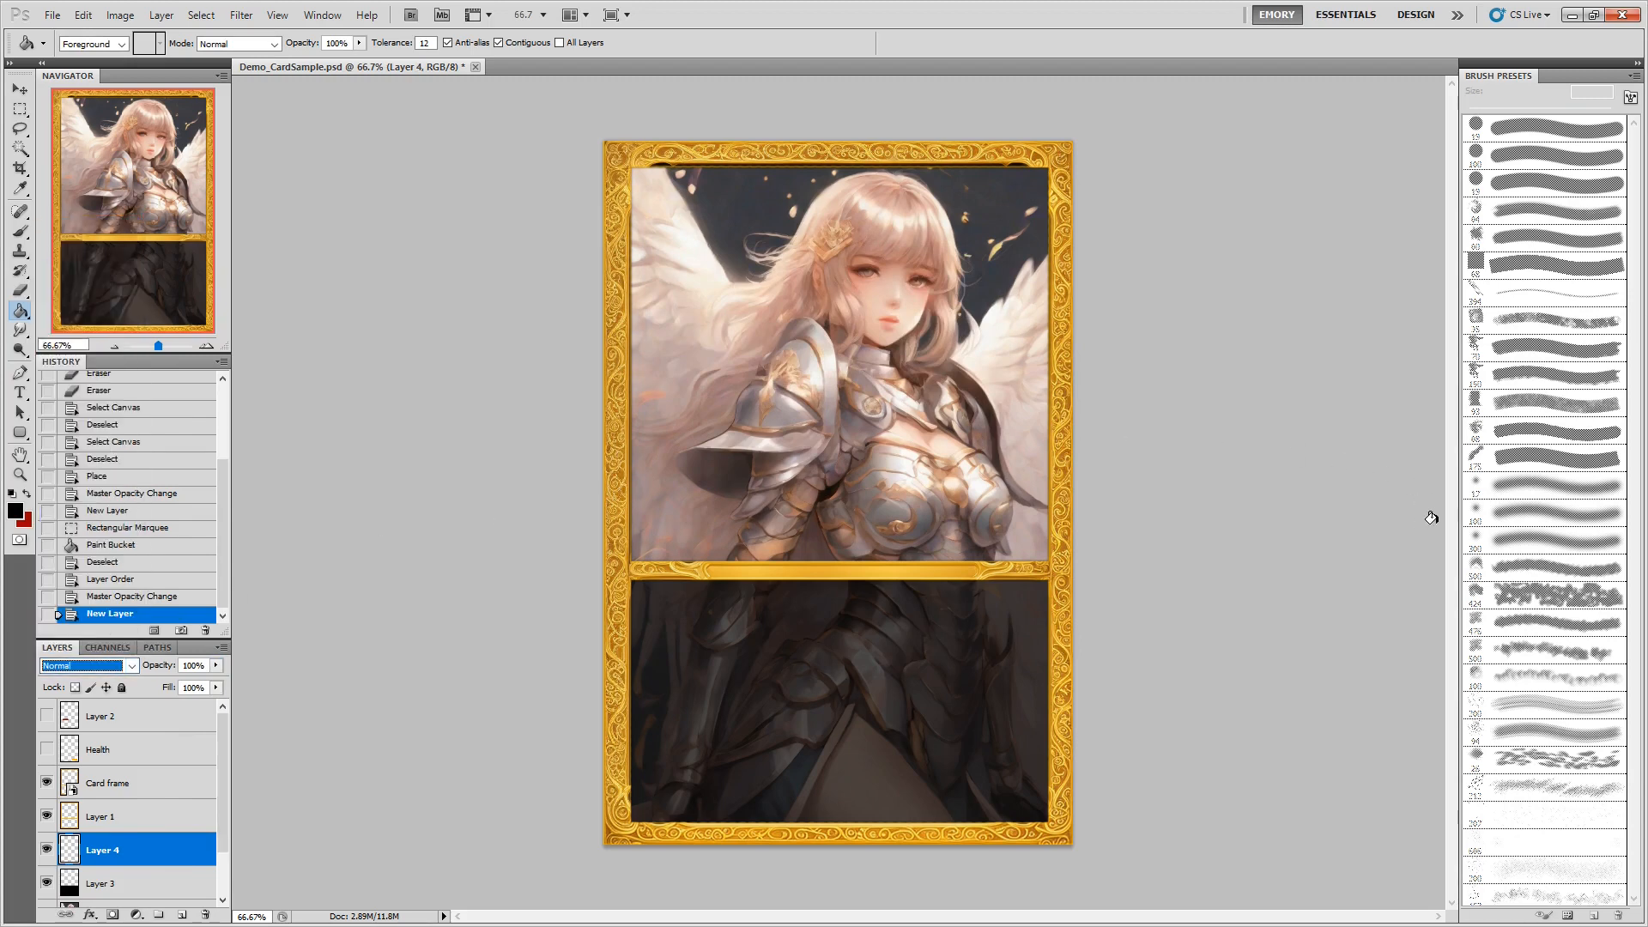
pyautogui.click(29, 91)
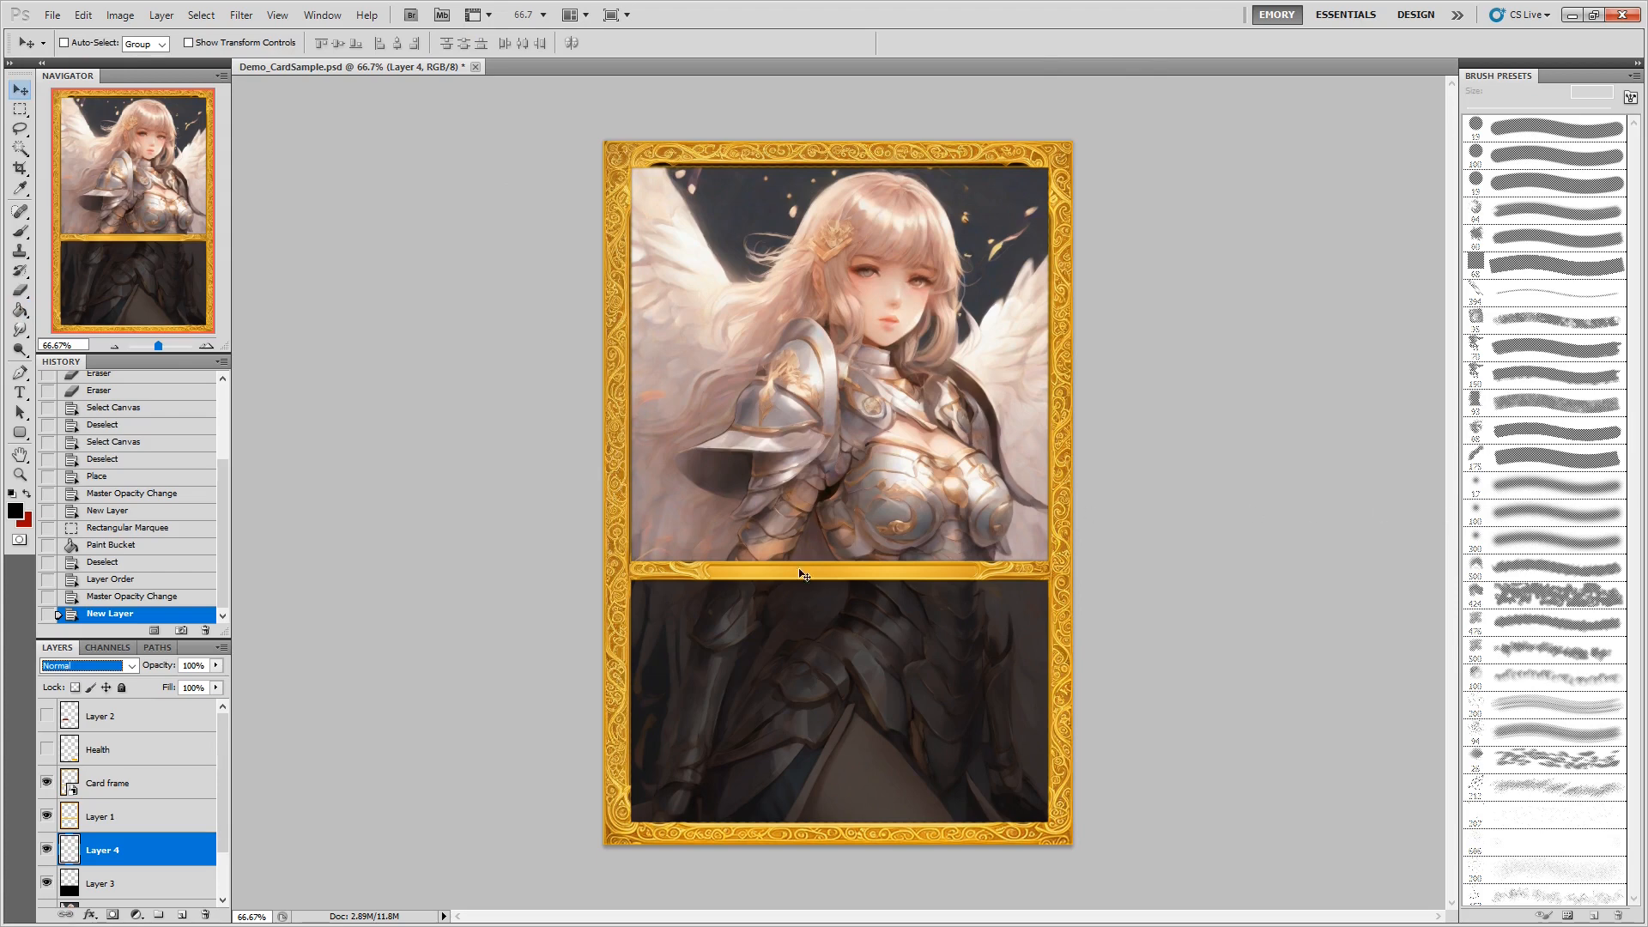
pyautogui.click(90, 666)
pyautogui.click(79, 230)
pyautogui.click(19, 231)
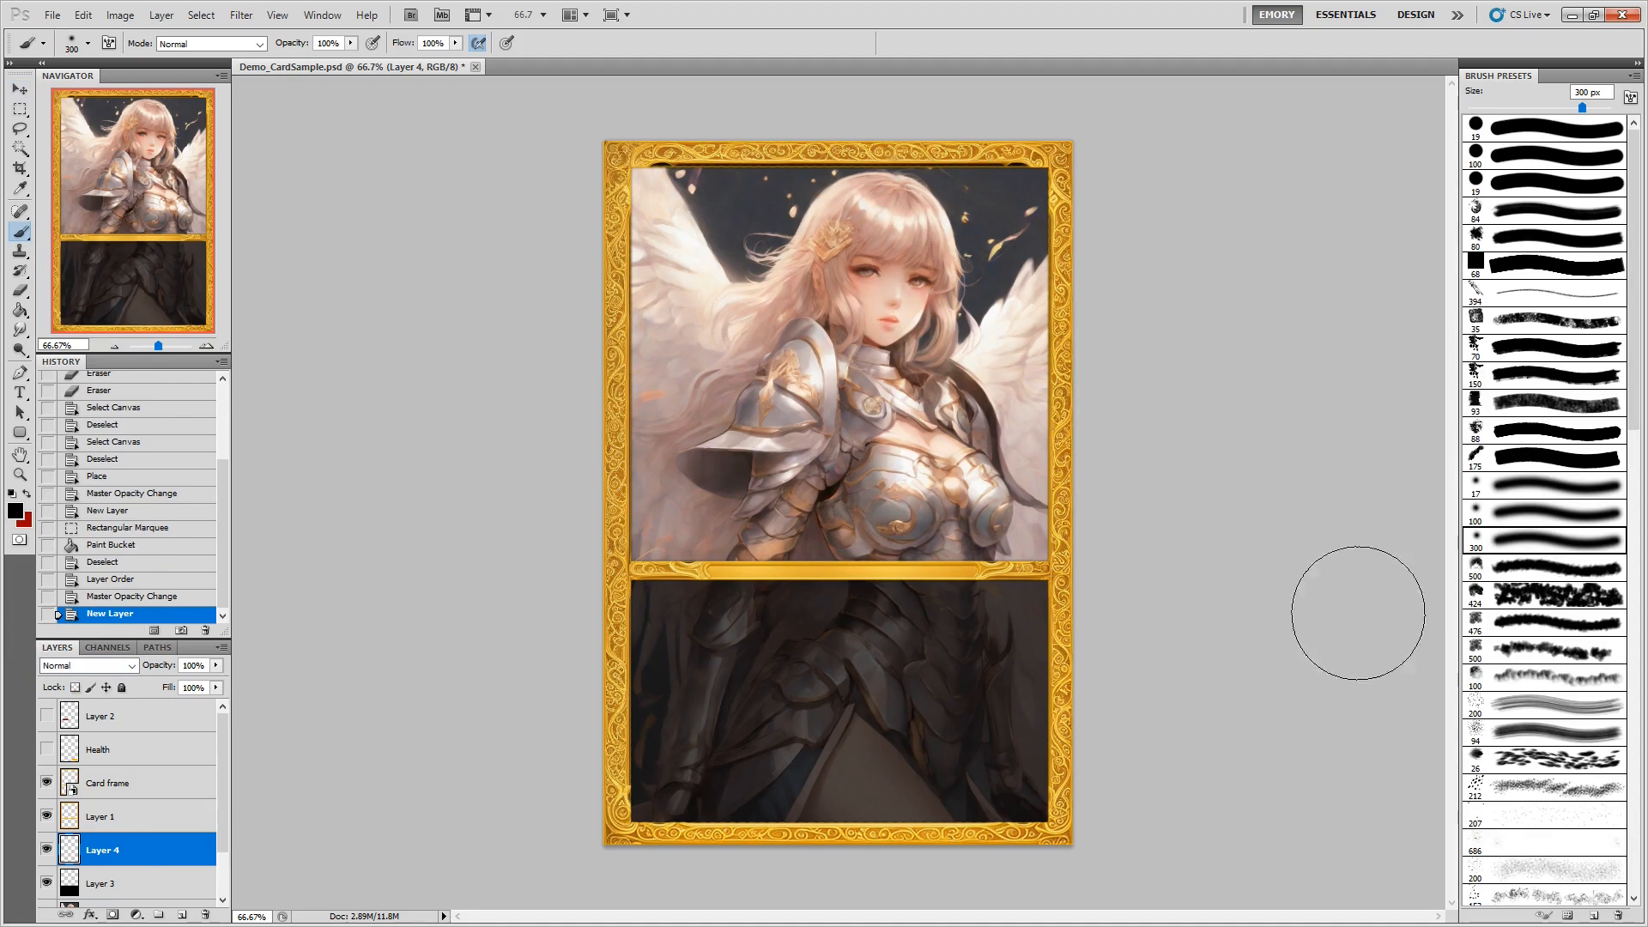
# Reduce the soft brush to 100 px and set the new layer's blending mode to Multiply.
pyautogui.press('[')
pyautogui.press('[')
pyautogui.press('[')
pyautogui.press('[')
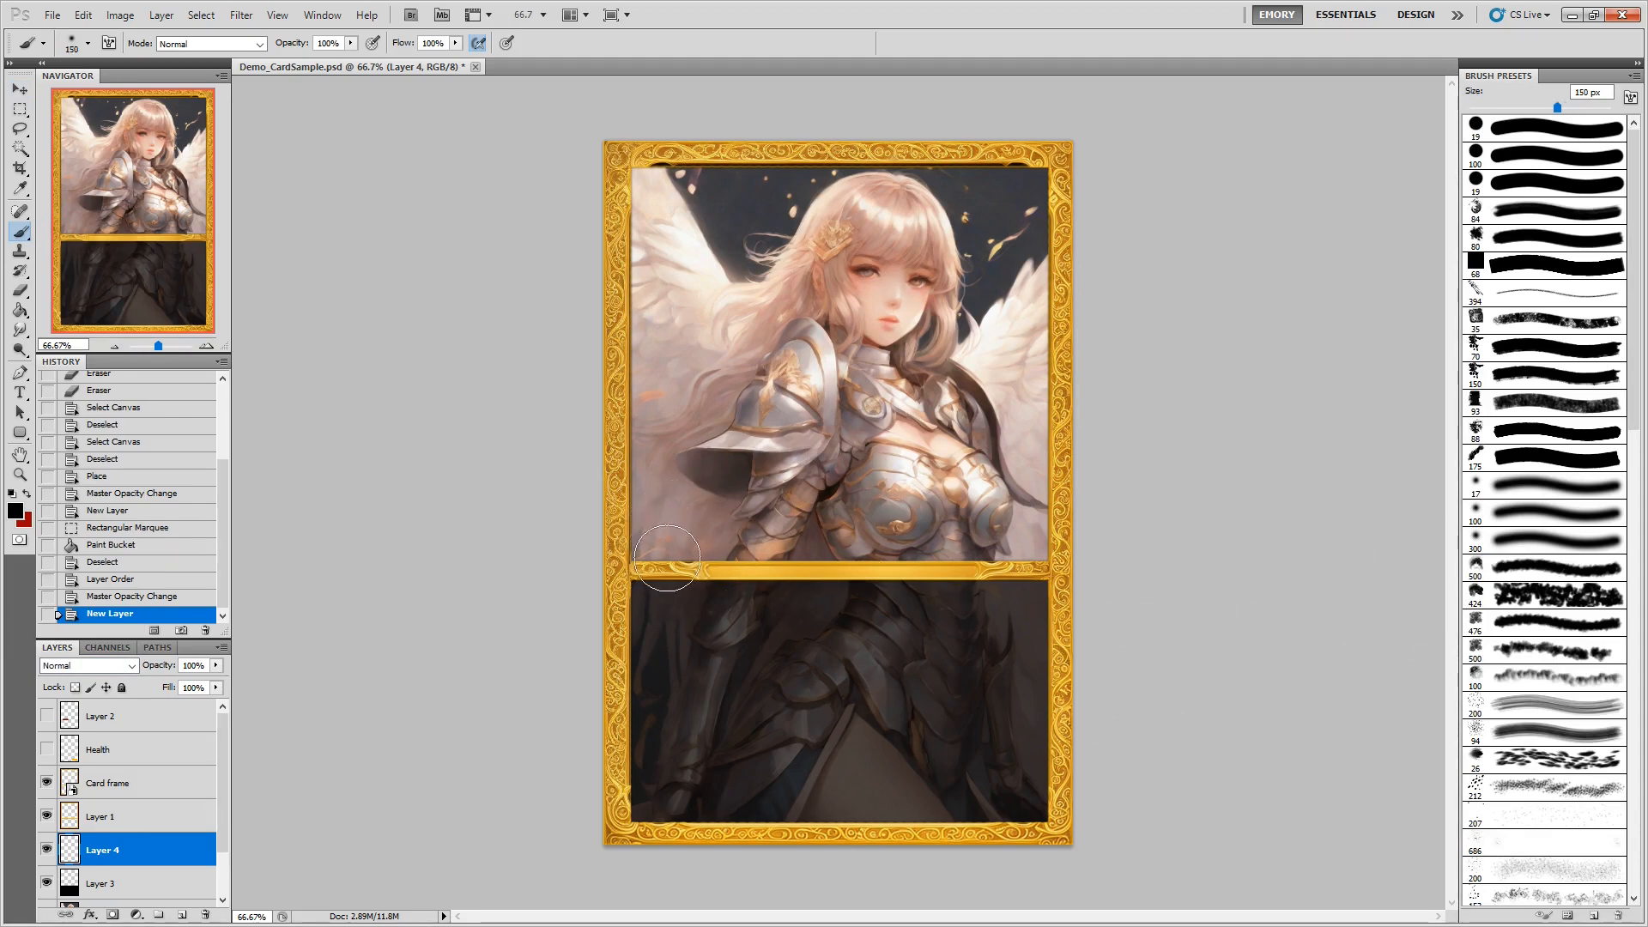
pyautogui.click(133, 669)
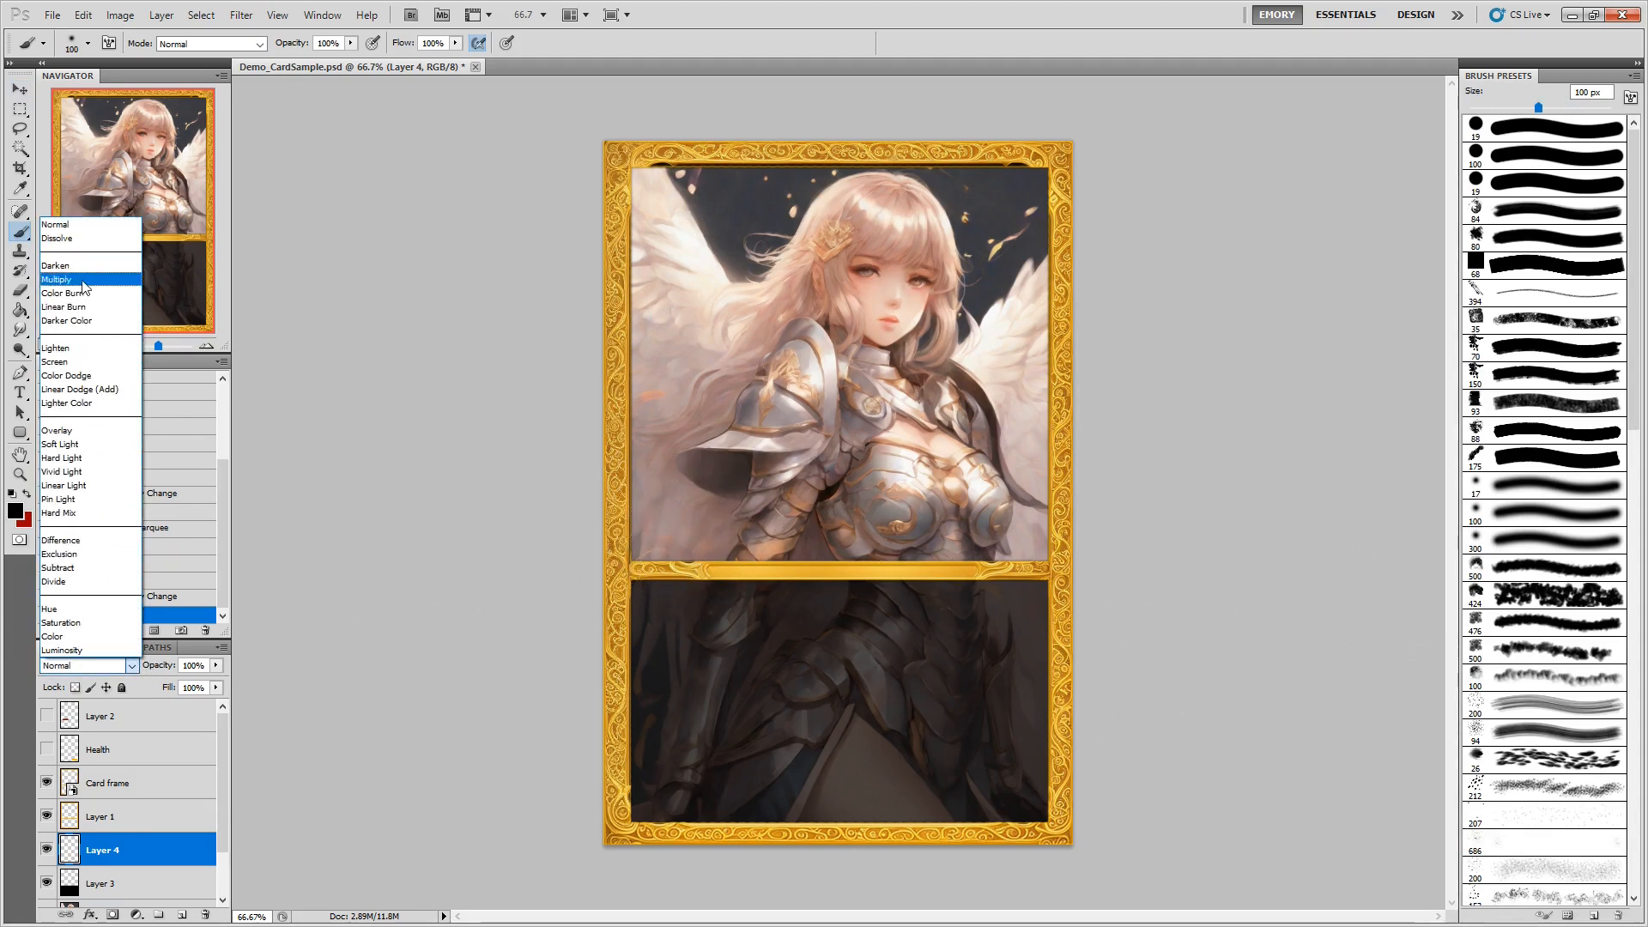
pyautogui.click(85, 279)
# Paint soft black shading along the frame's inner edges and divider, and set the shading layer's opacity to 48%.
pyautogui.moveTo(614, 568); pyautogui.dragTo(1202, 562)
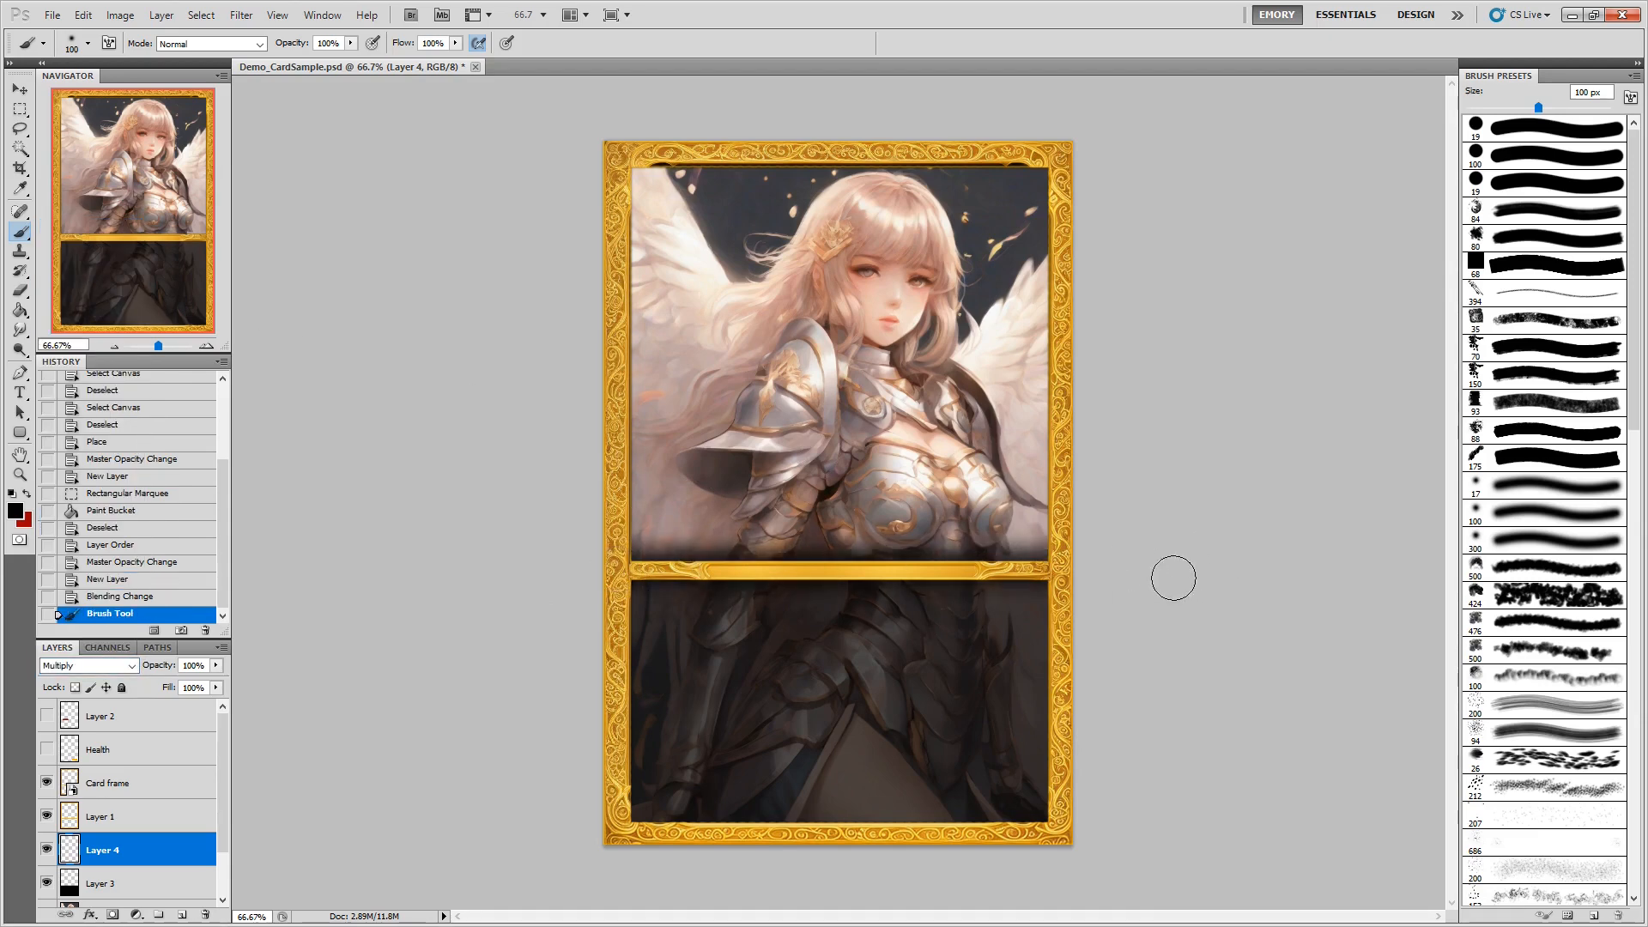
pyautogui.moveTo(1045, 146)
pyautogui.mouseDown()
pyautogui.moveTo(1048, 872)
pyautogui.moveTo(666, 839)
pyautogui.moveTo(610, 824)
pyautogui.moveTo(592, 482)
pyautogui.moveTo(638, 103)
pyautogui.mouseUp()
pyautogui.moveTo(626, 159); pyautogui.dragTo(1131, 133)
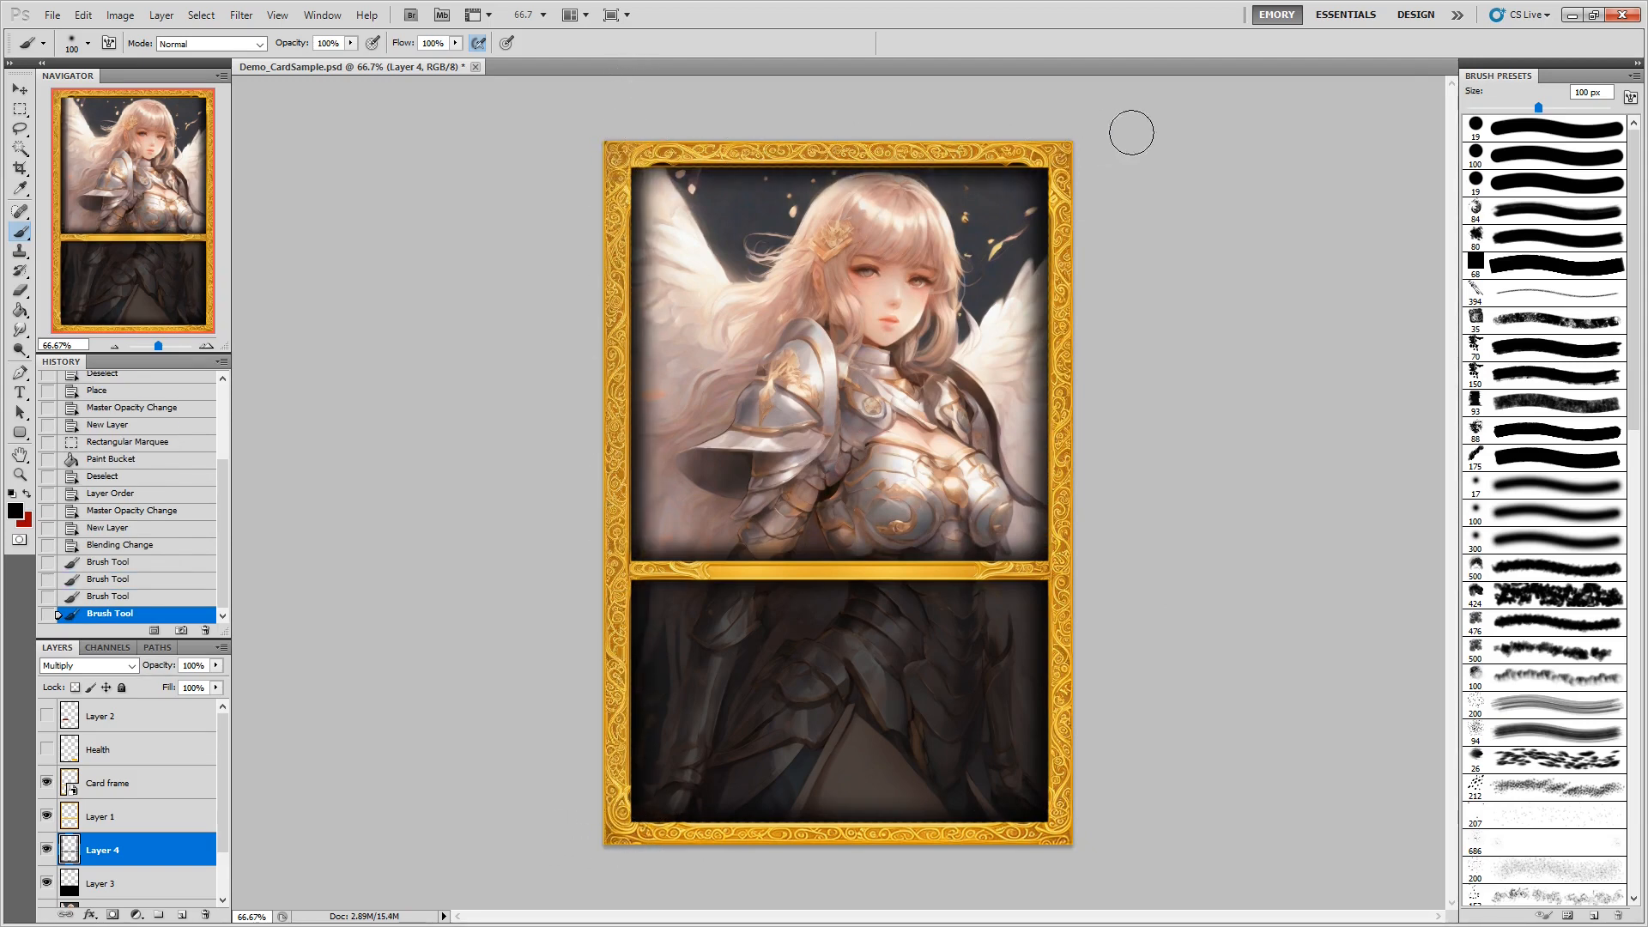
pyautogui.click(216, 666)
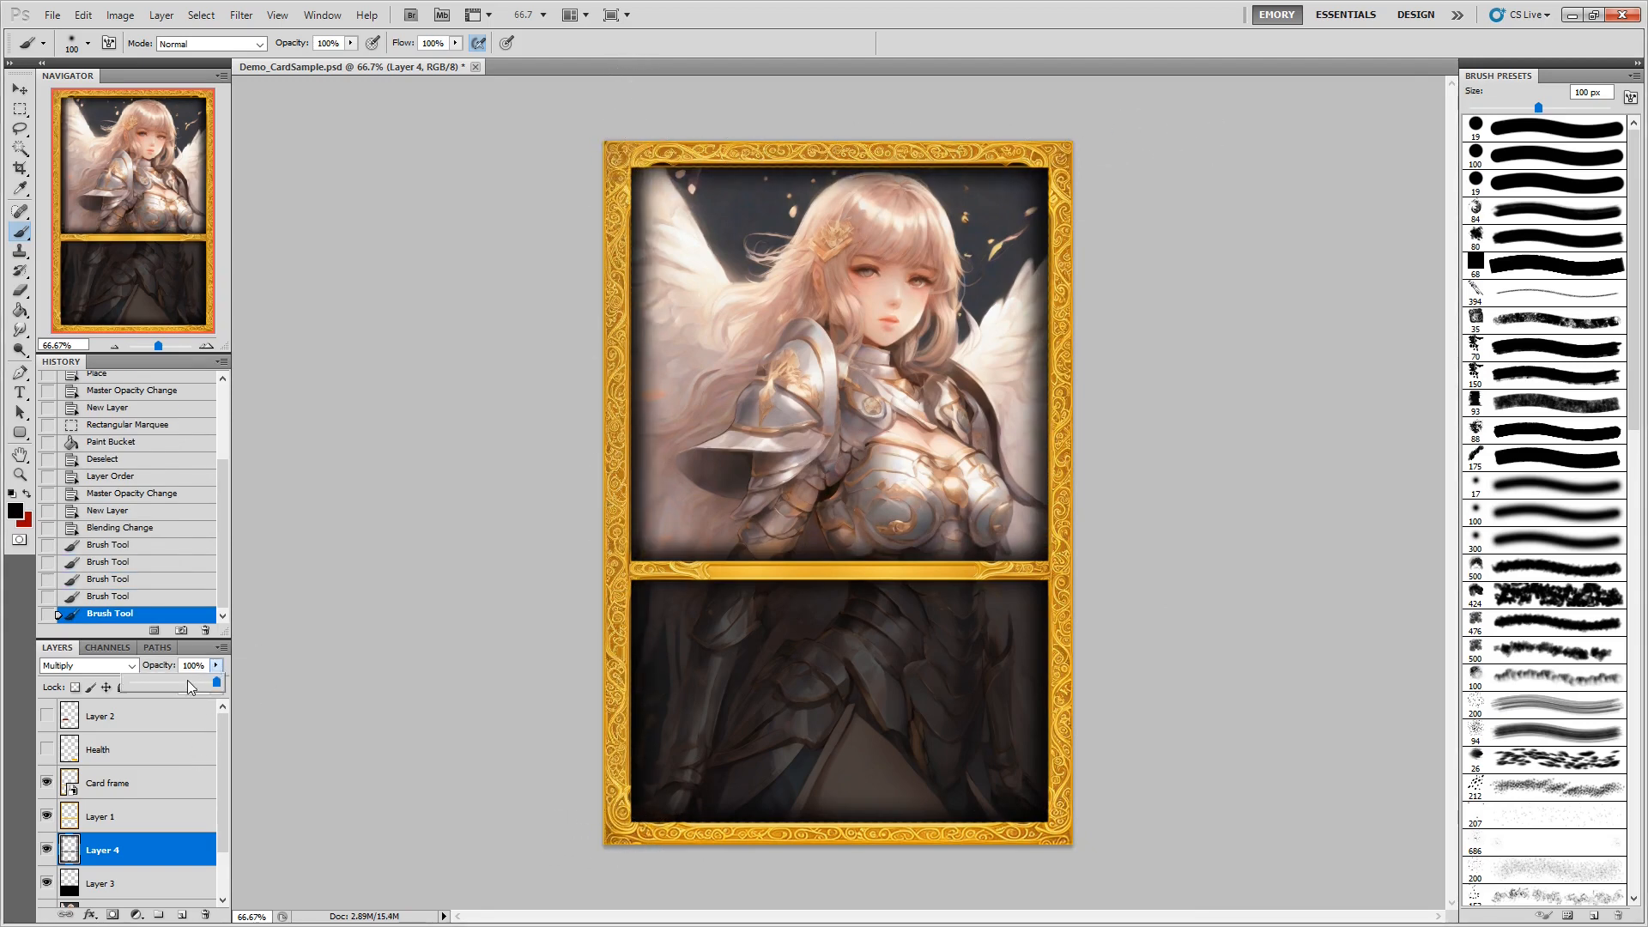
pyautogui.moveTo(192, 685); pyautogui.dragTo(173, 684)
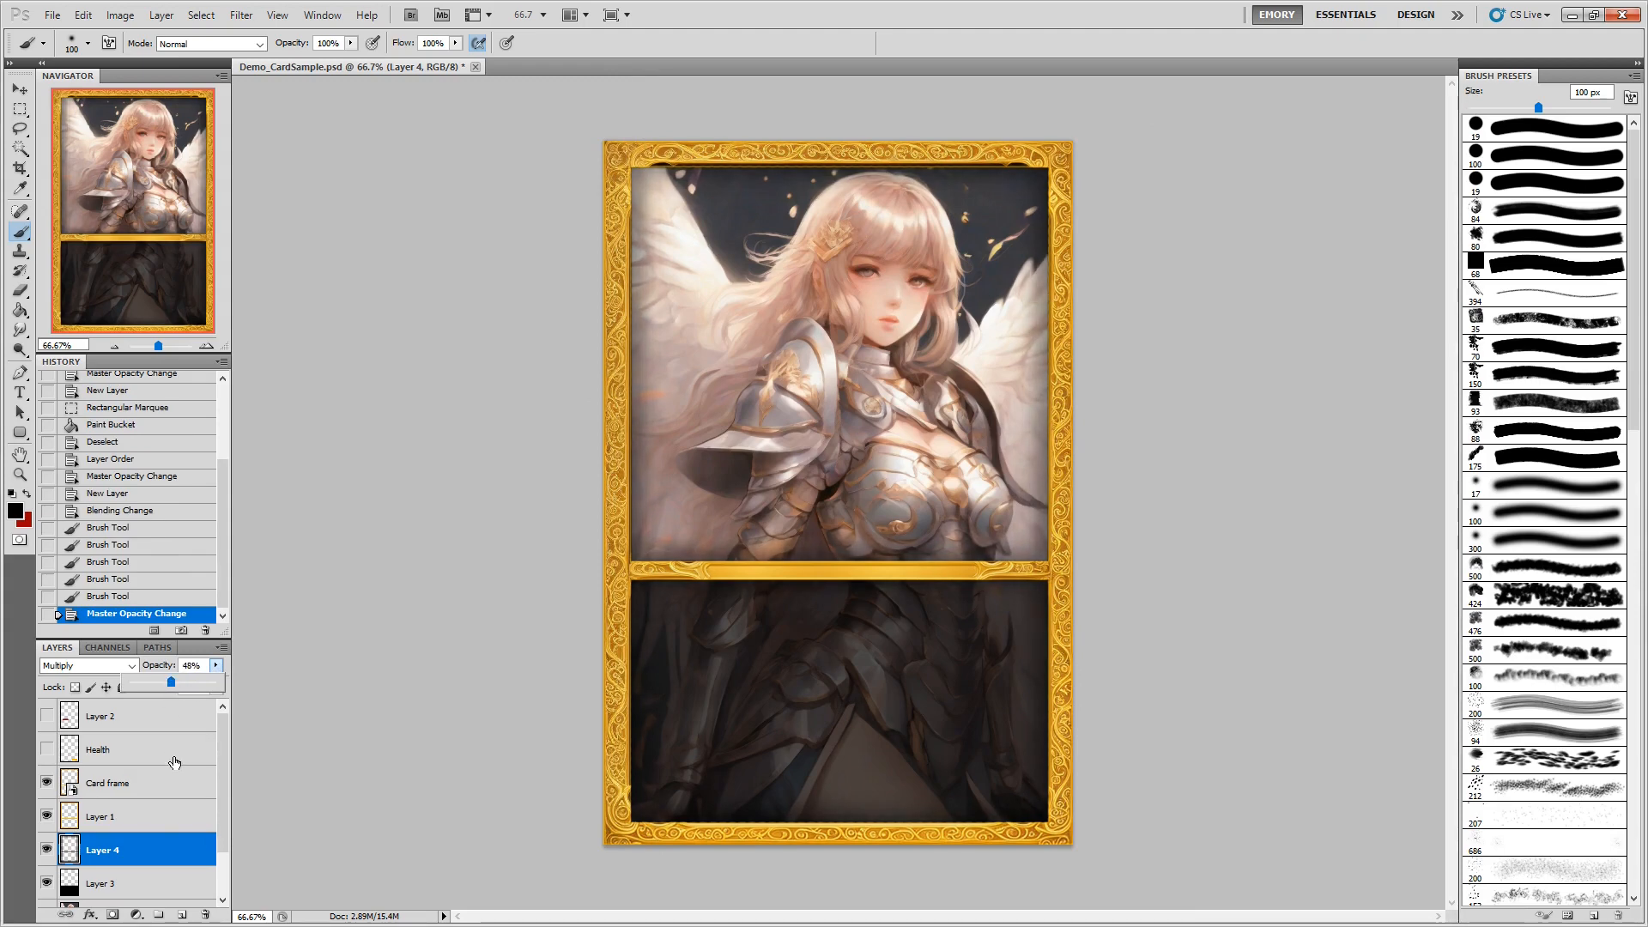
# Show the Health layer's yellow box on the card and make that layer active.
pyautogui.click(47, 750)
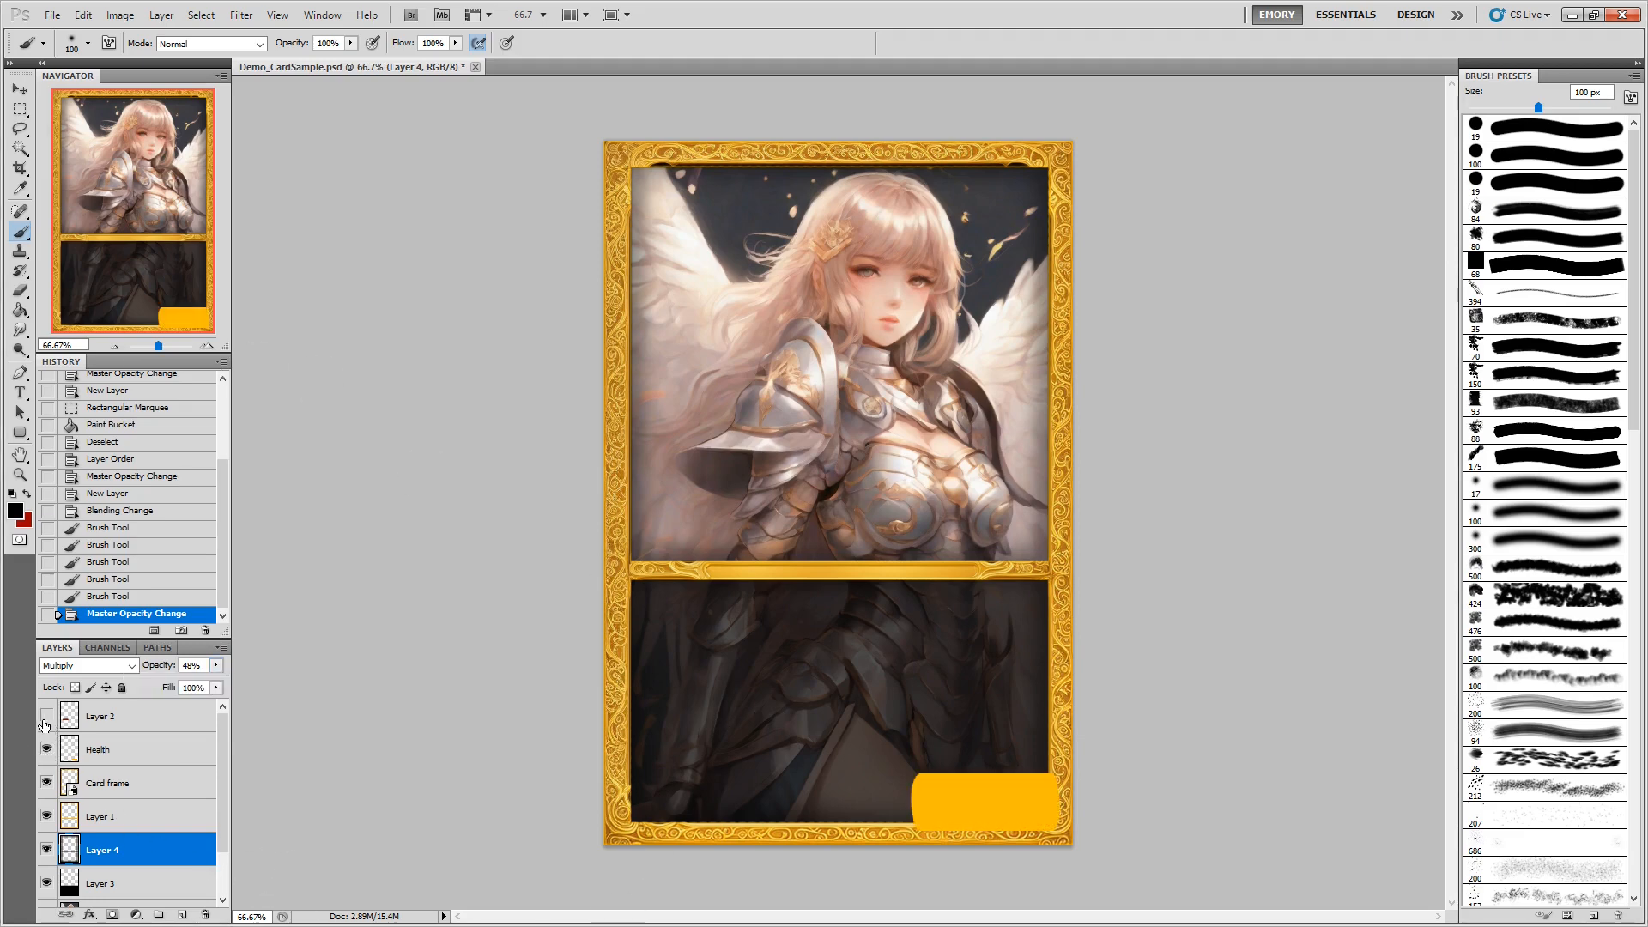
pyautogui.click(46, 717)
pyautogui.click(118, 753)
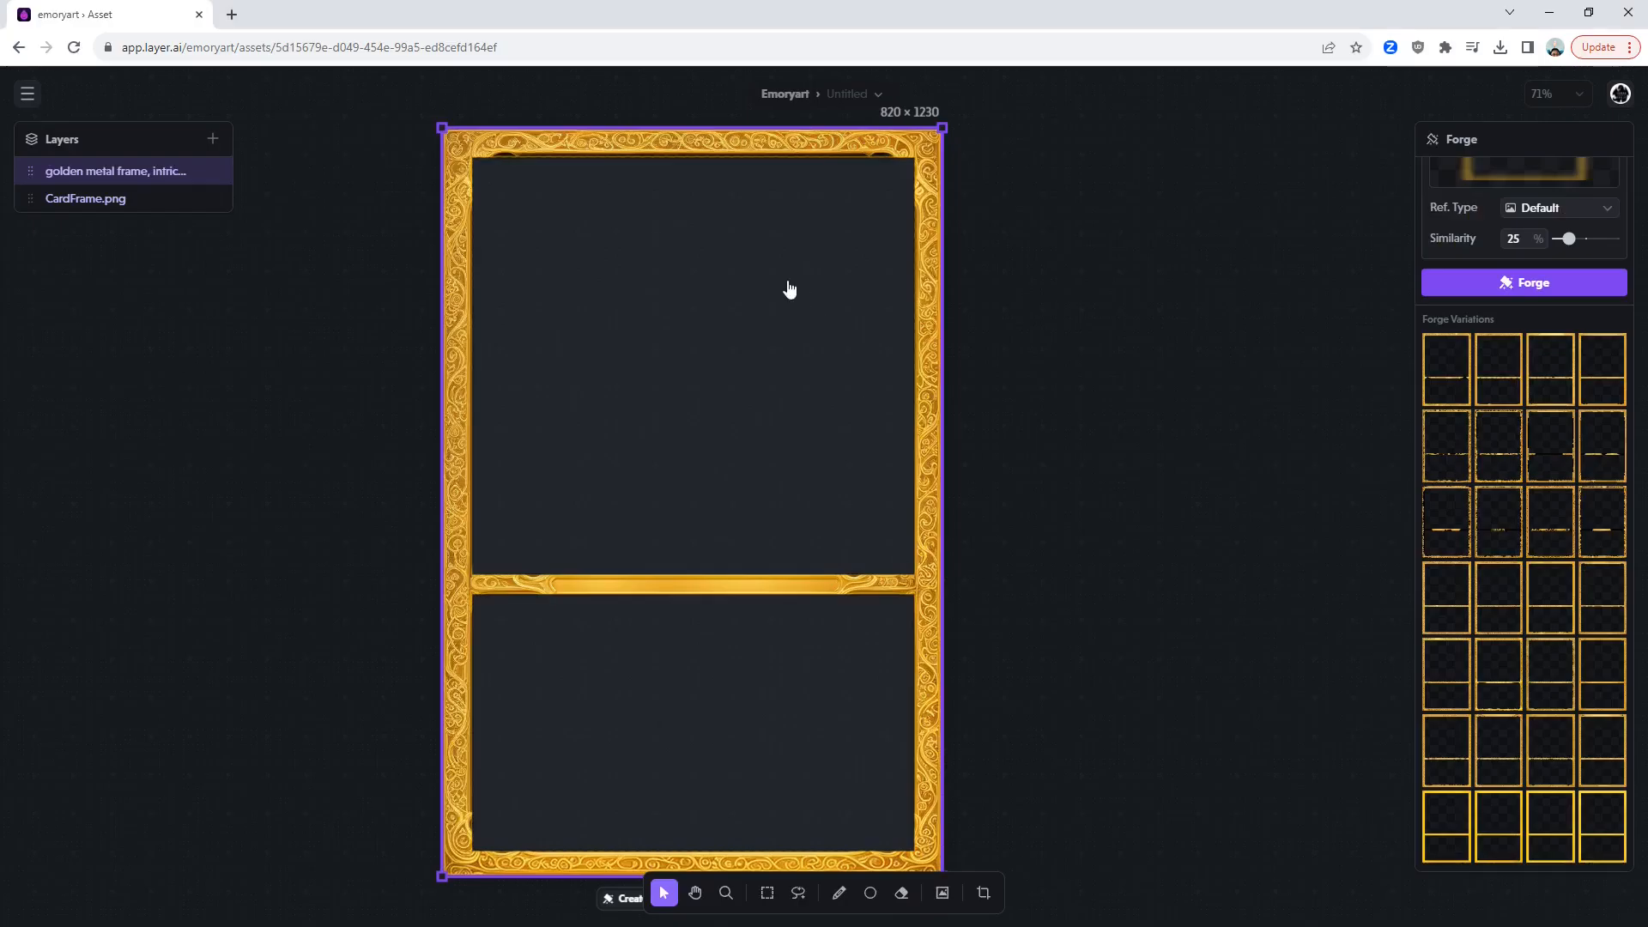
# Switch to Layer AI and start a new blank asset in Asset Studio.
pyautogui.click(27, 96)
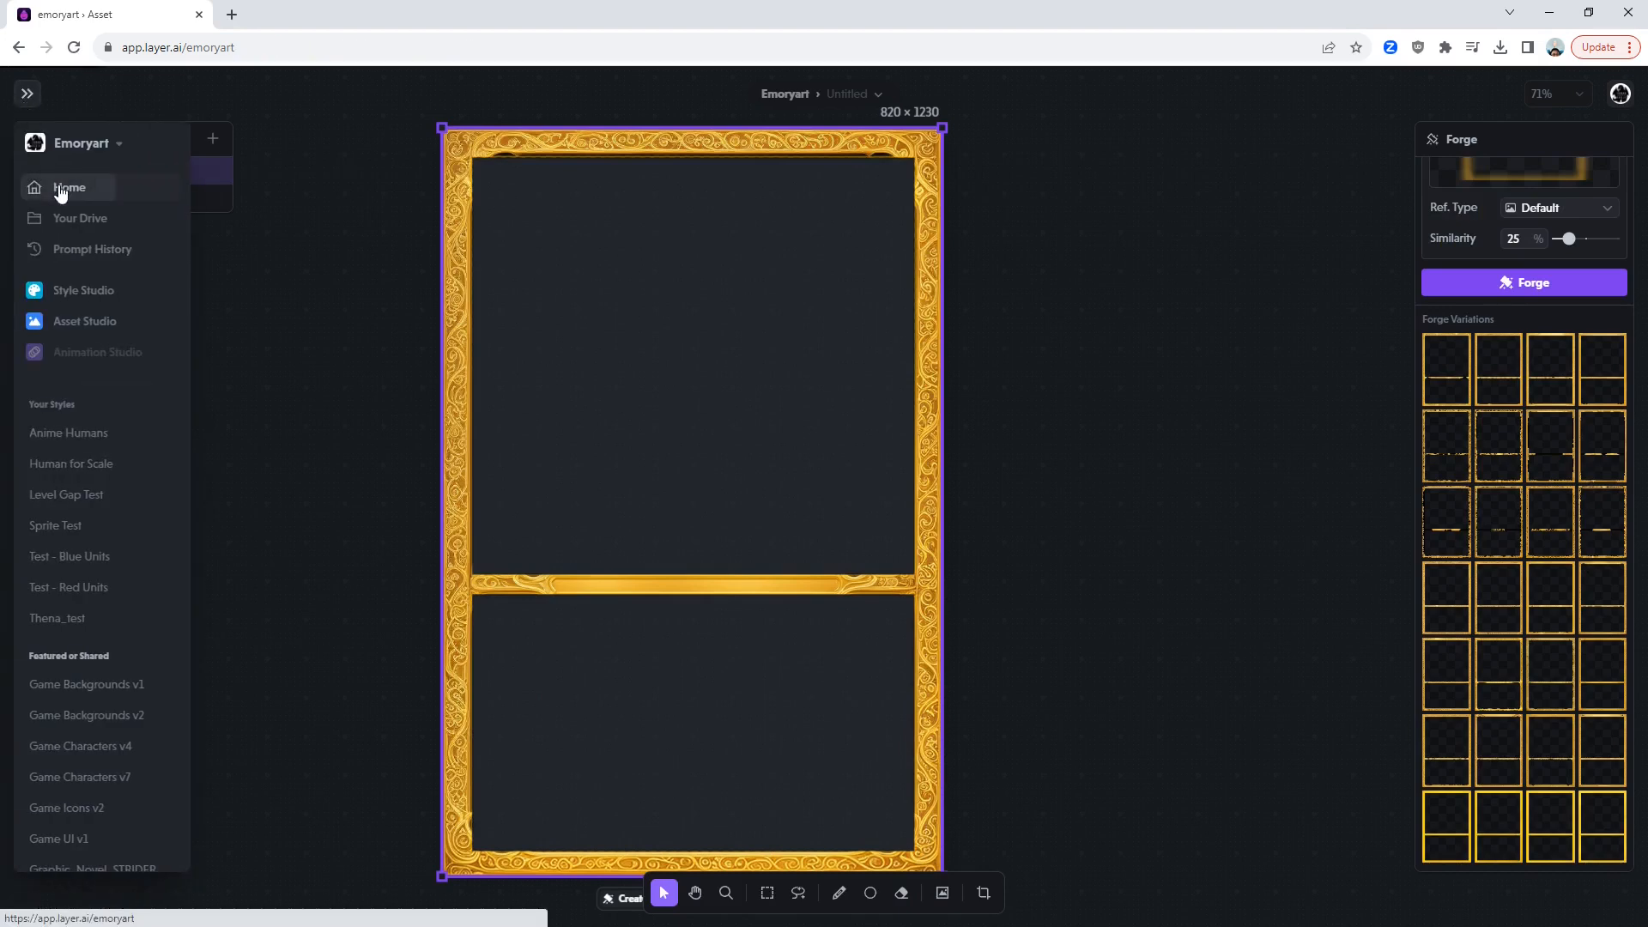
pyautogui.click(53, 186)
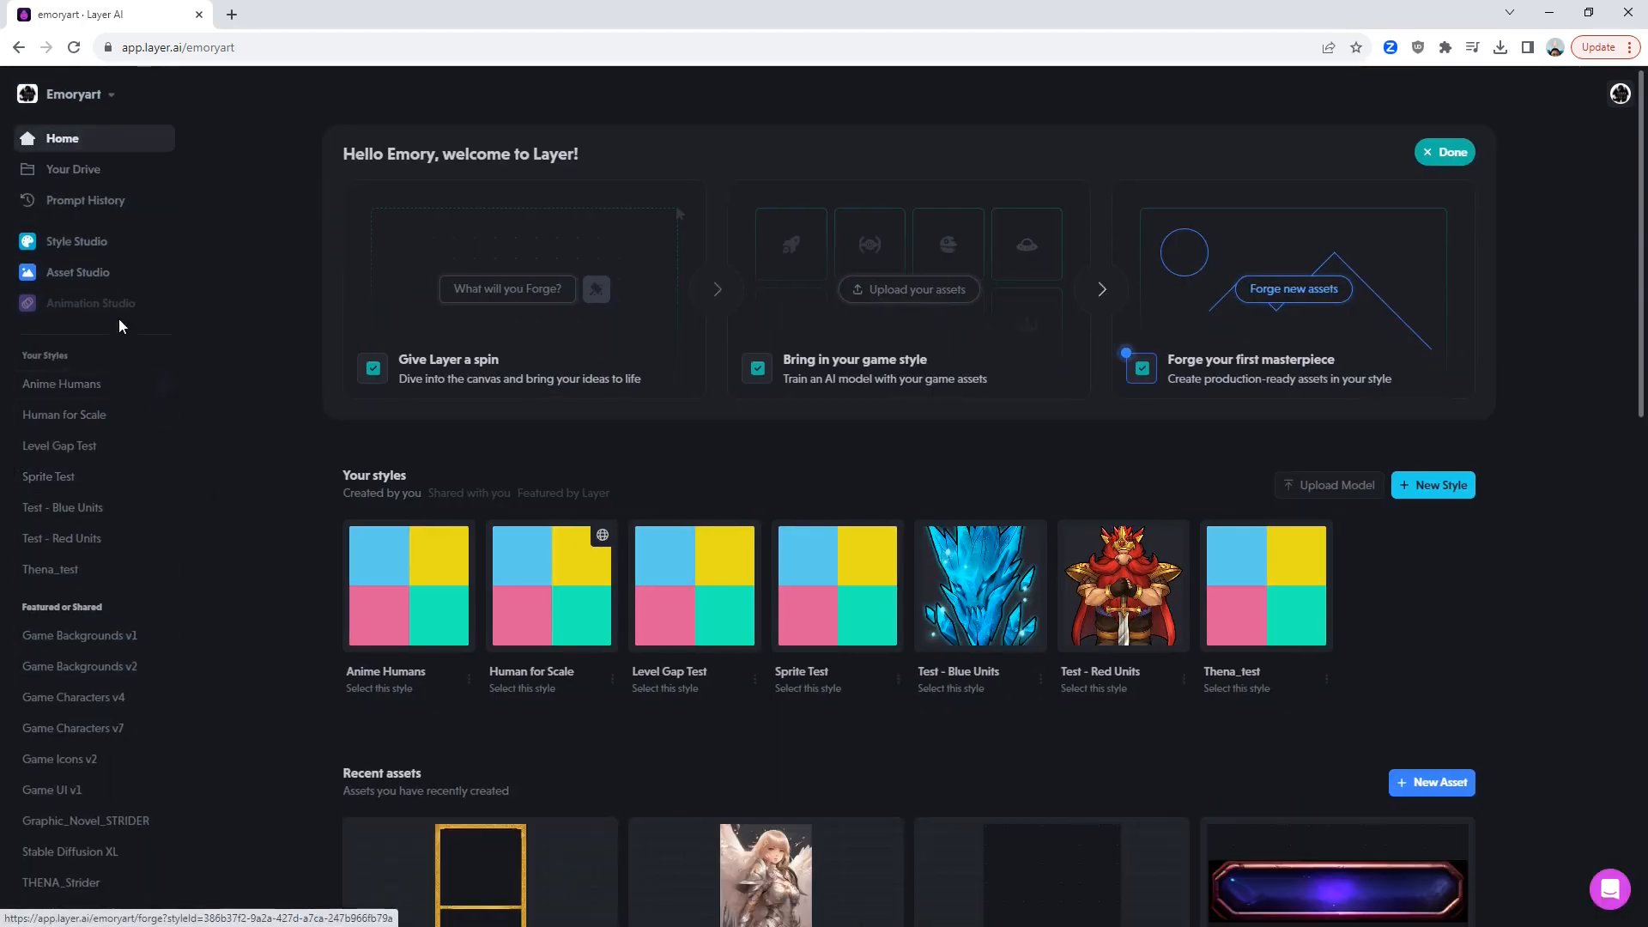
pyautogui.click(100, 268)
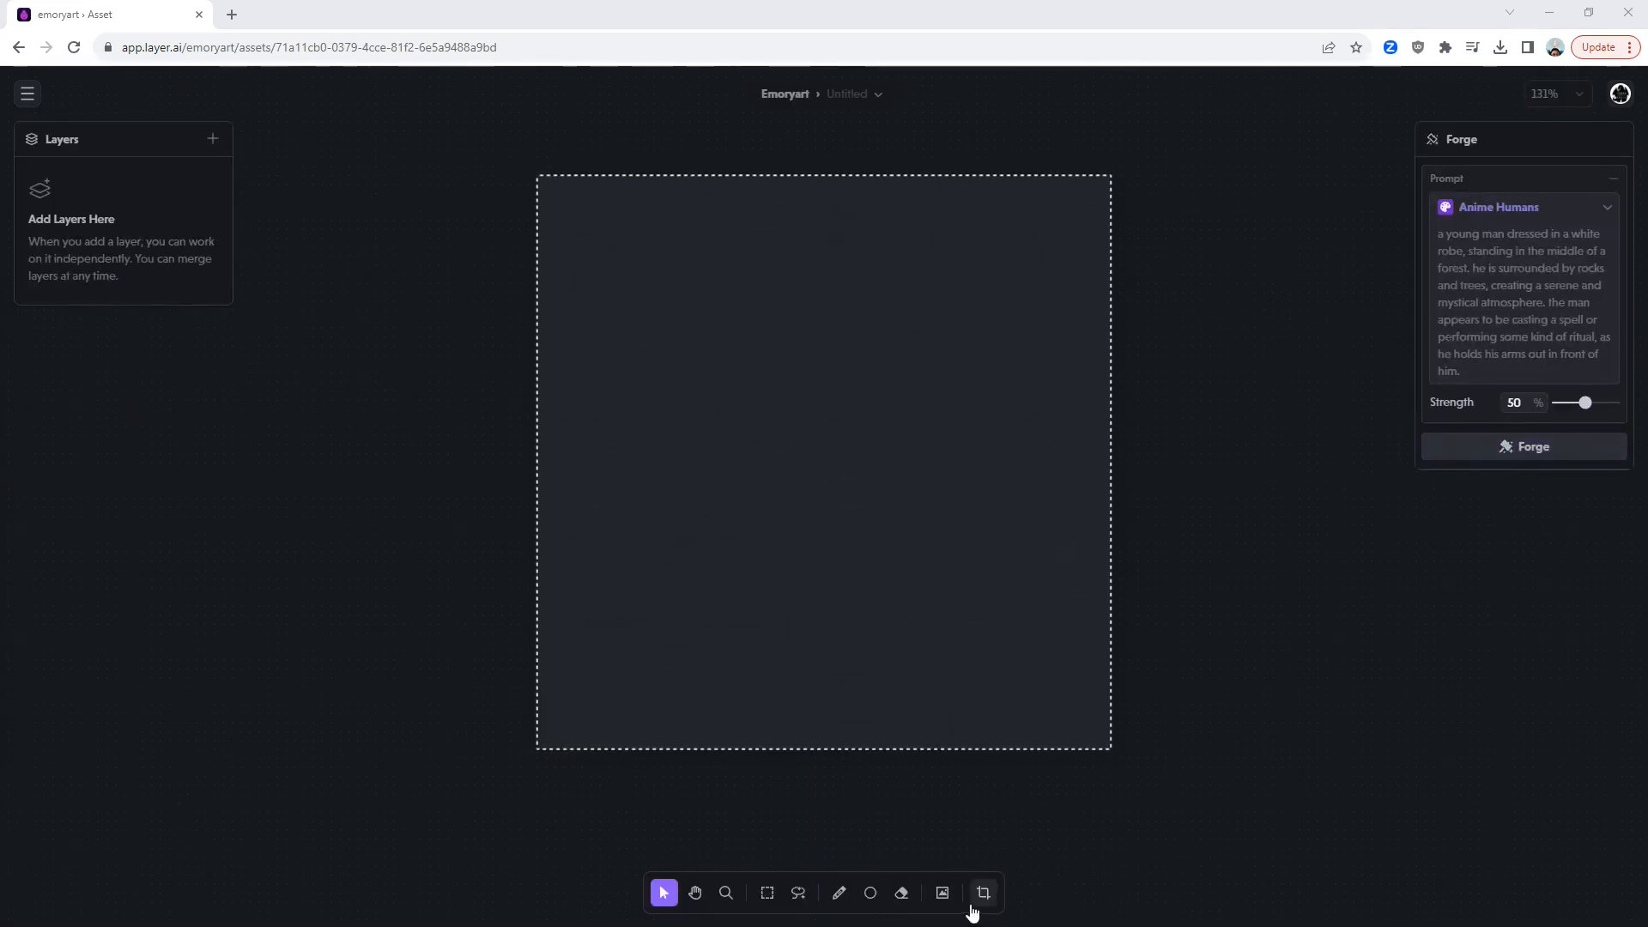
# Add HP box.png from the Card Frame Test folder in the drive to the blank canvas.
pyautogui.click(942, 895)
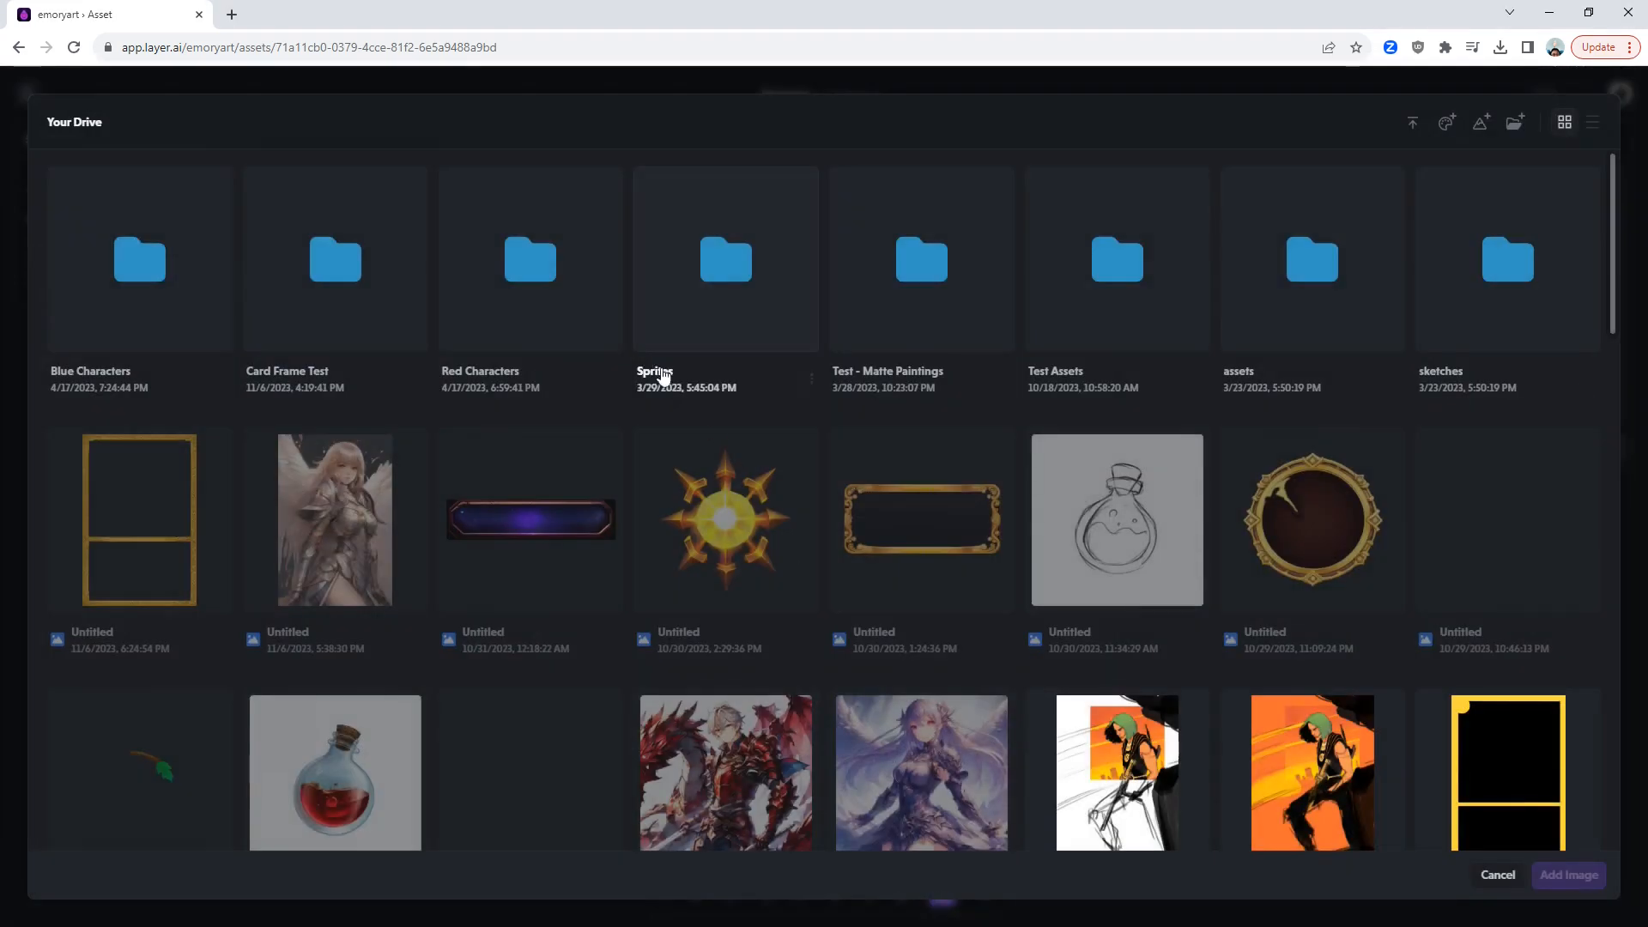
pyautogui.click(335, 309)
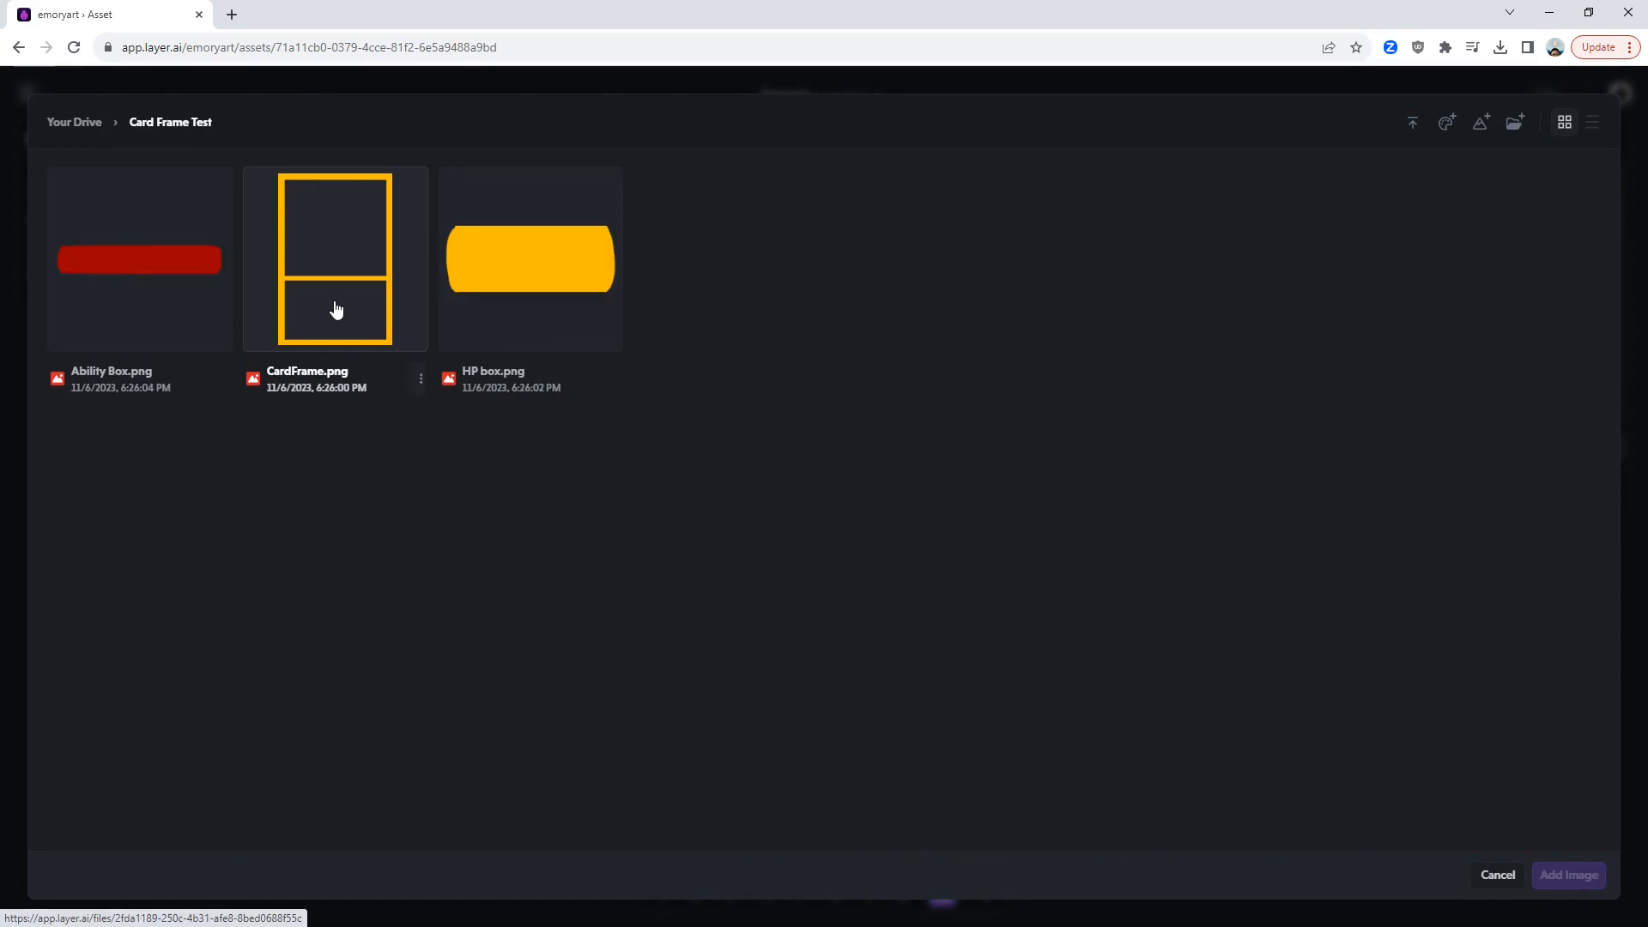
pyautogui.click(620, 305)
pyautogui.click(1578, 882)
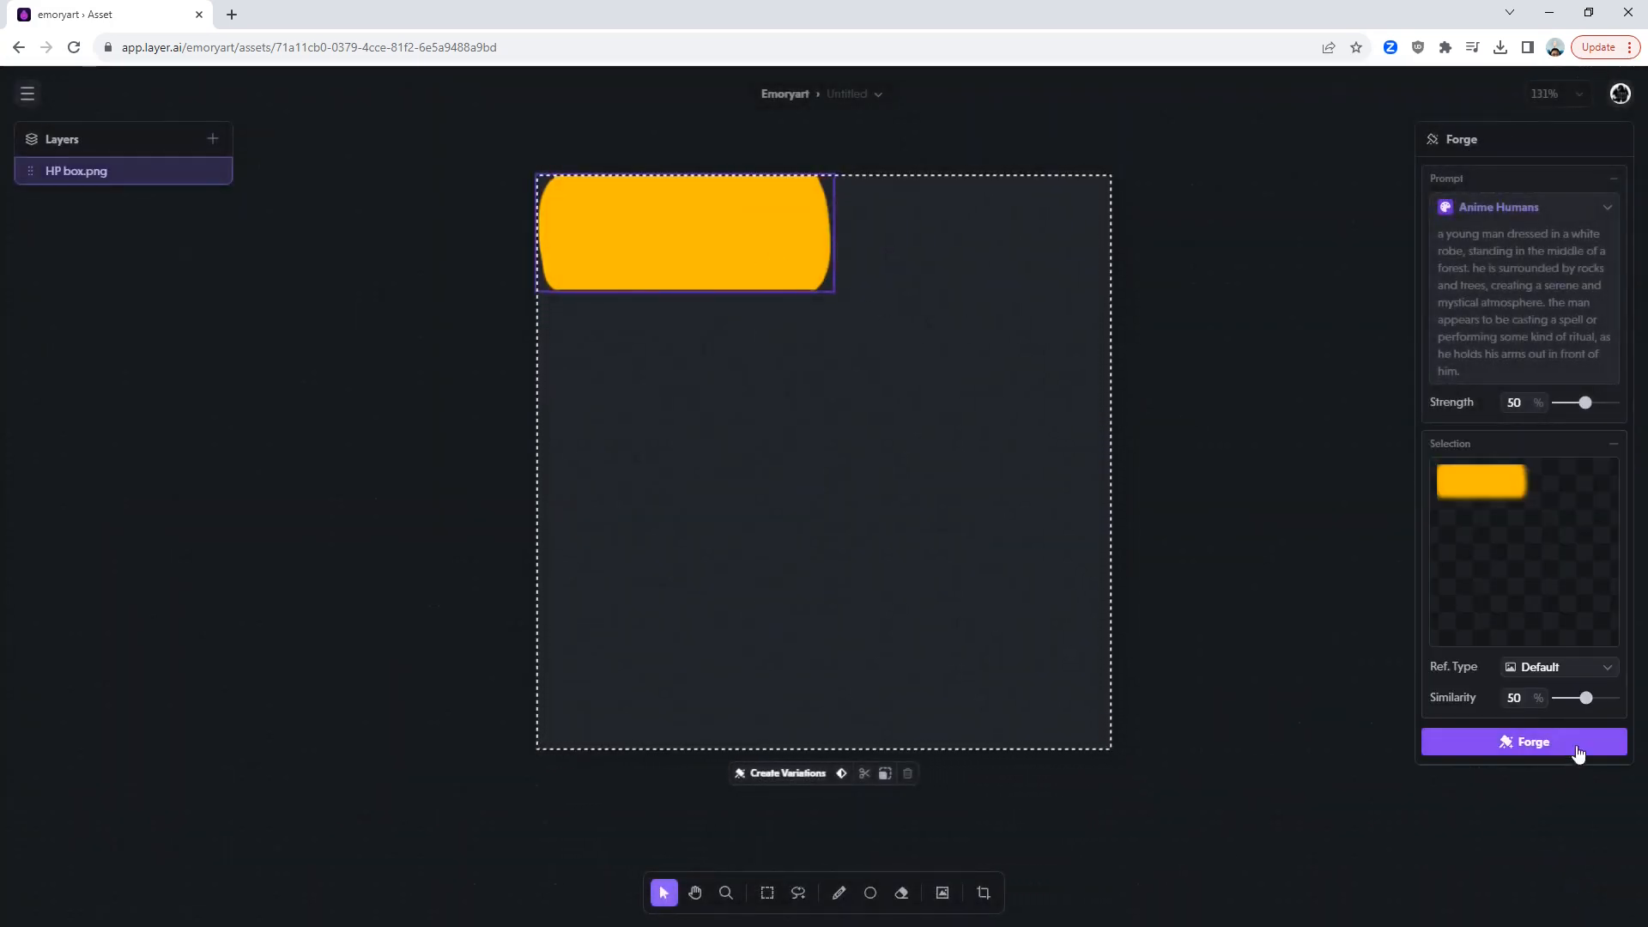
# Move the yellow HP box from the canvas corner to just above the middle of the canvas.
pyautogui.click(688, 258)
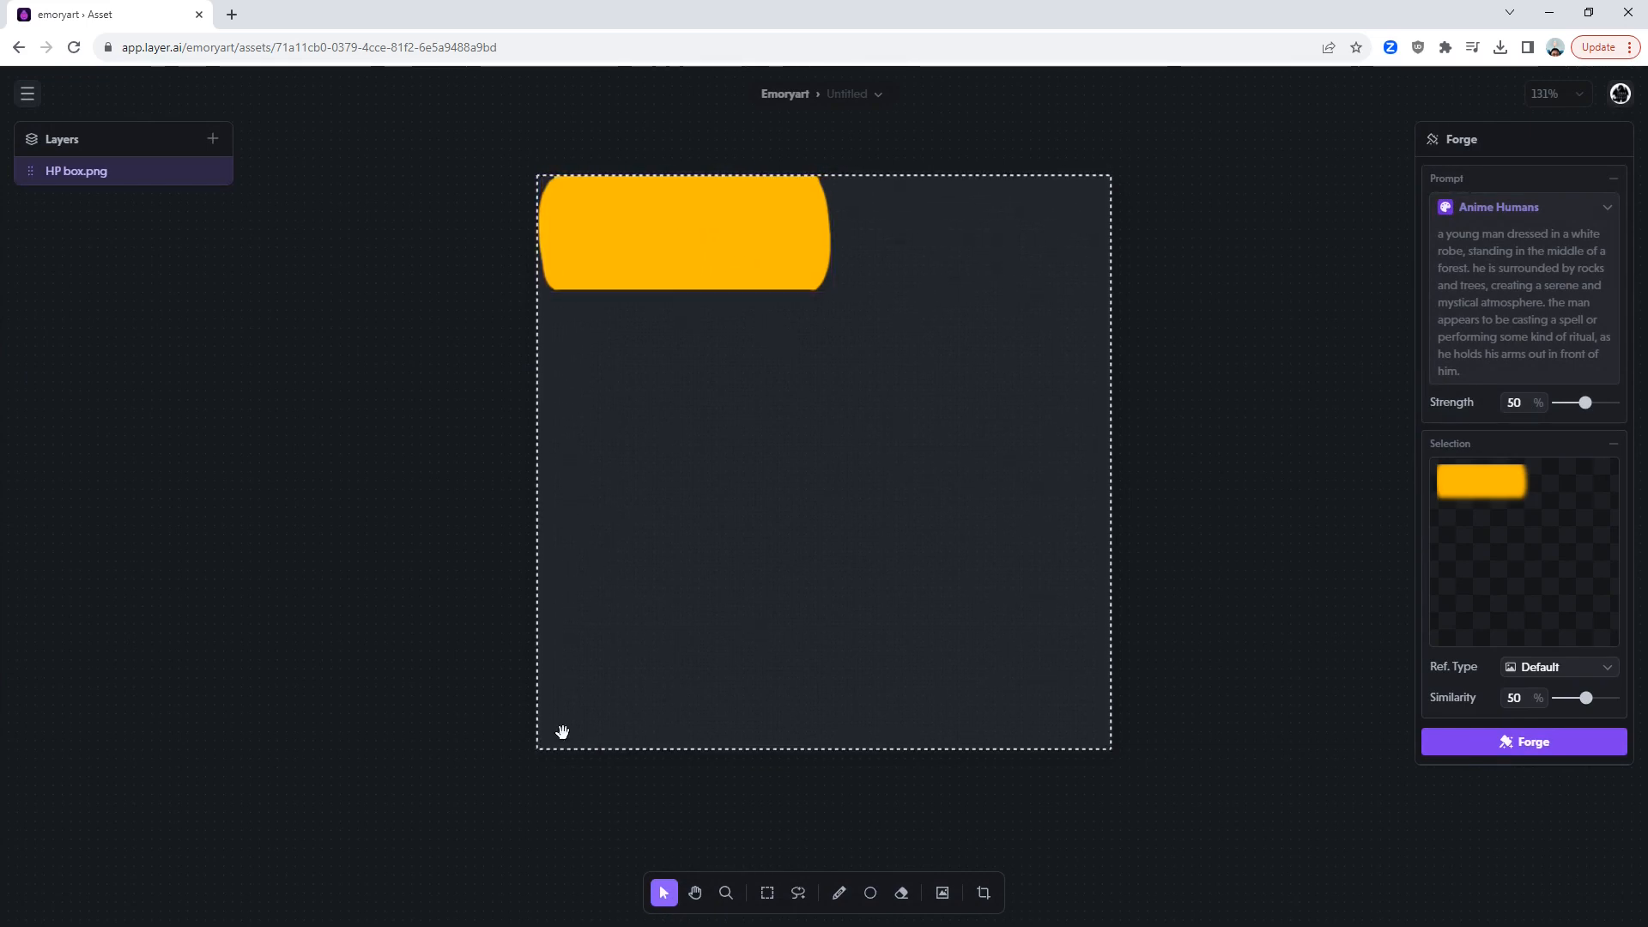
pyautogui.click(426, 698)
pyautogui.click(698, 268)
pyautogui.moveTo(699, 269); pyautogui.dragTo(813, 424)
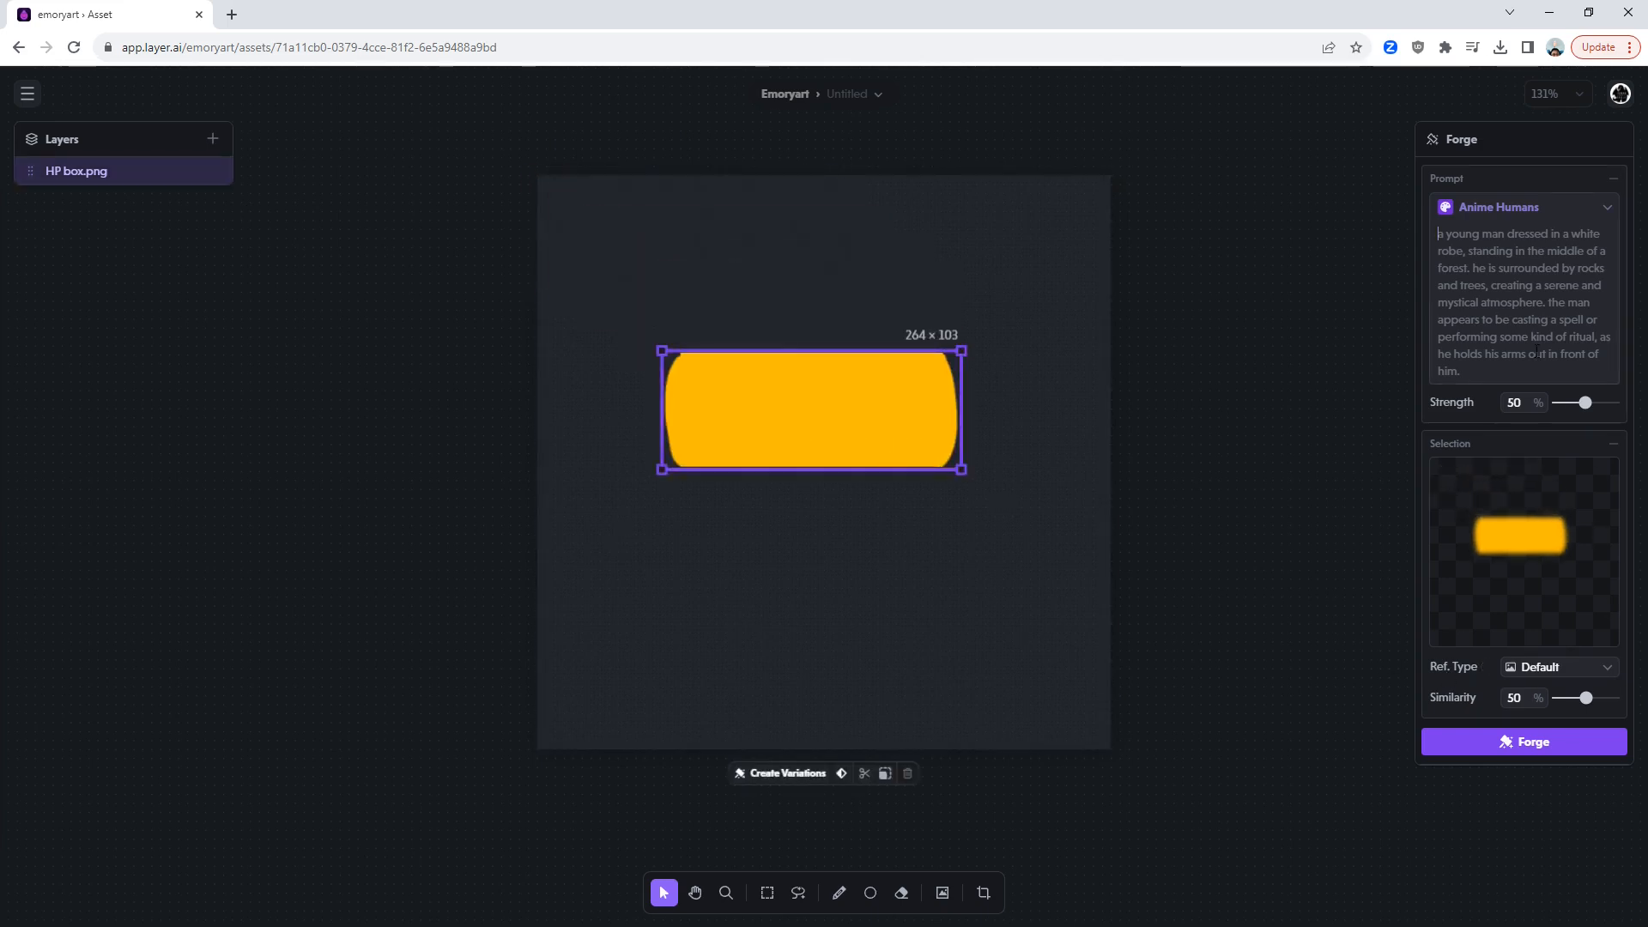
# Set the style to Game UI v1 and forge the HP box with the prompt "Gold metal frame, intricate filigree, beautiful, fantasy".
pyautogui.click(1547, 217)
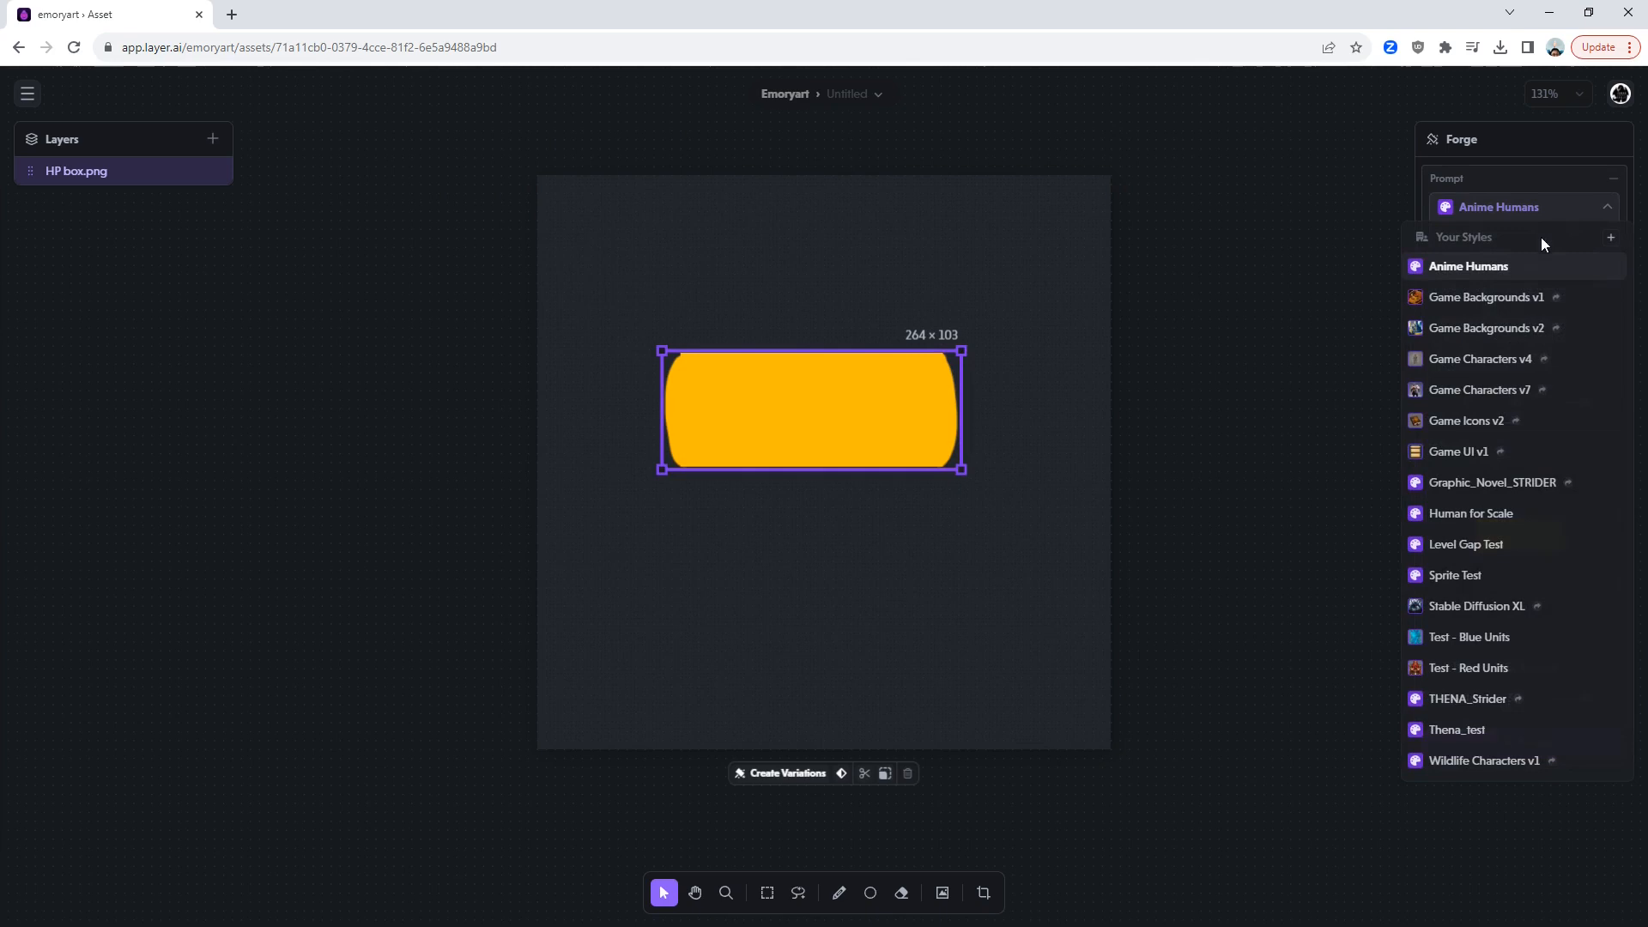
pyautogui.click(1502, 441)
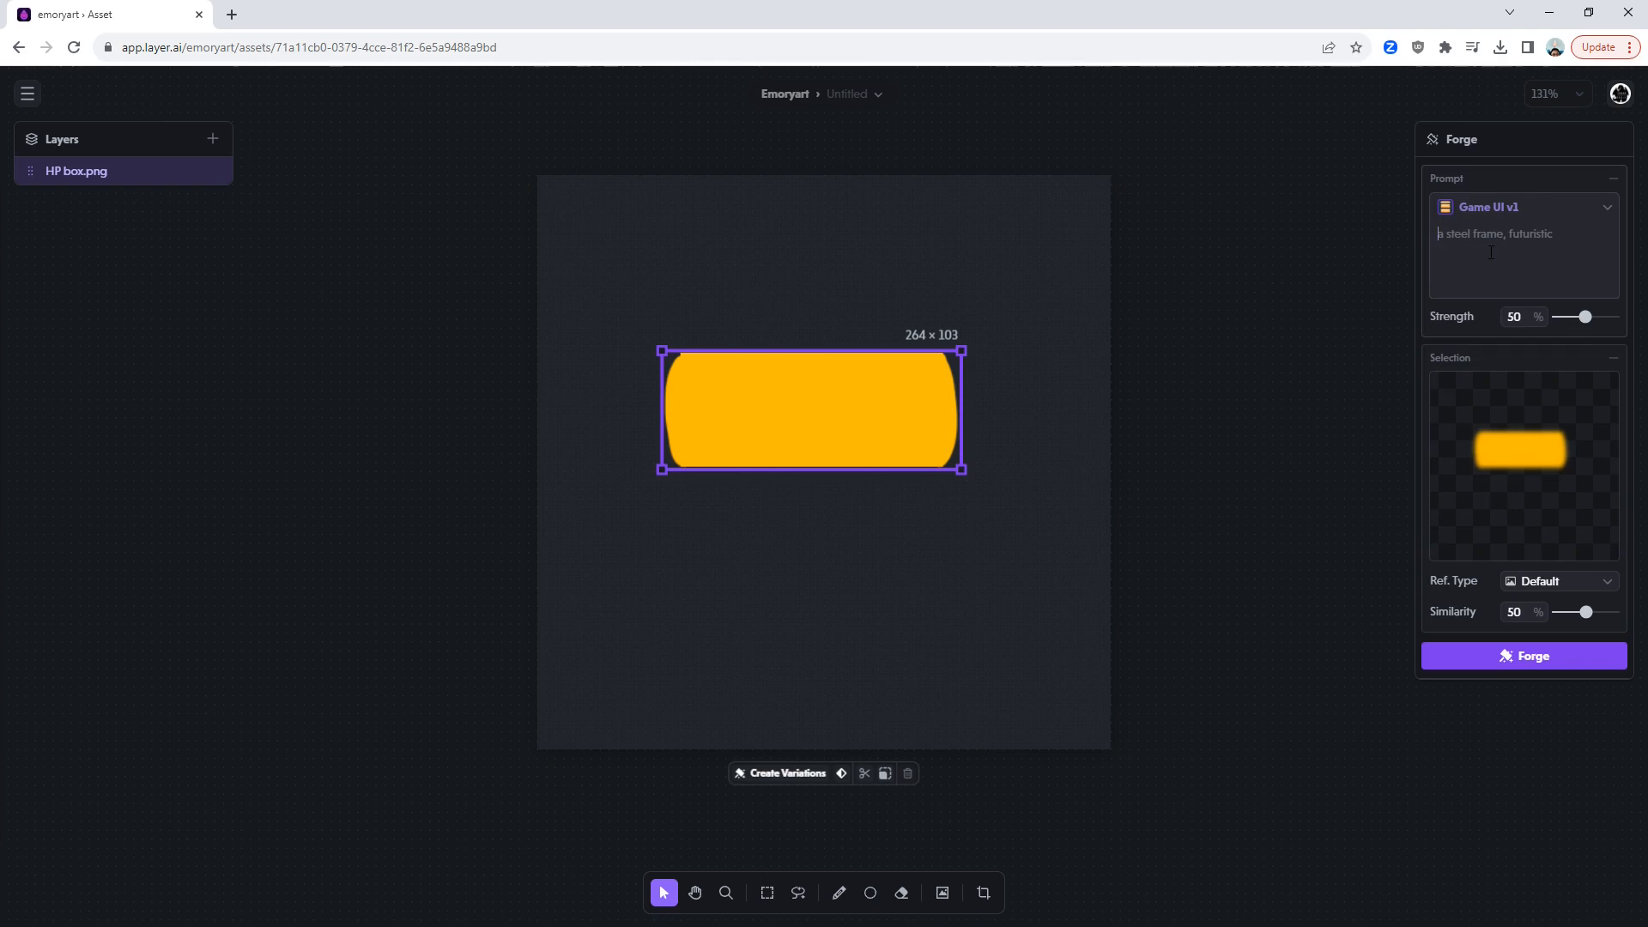
pyautogui.write('Go')
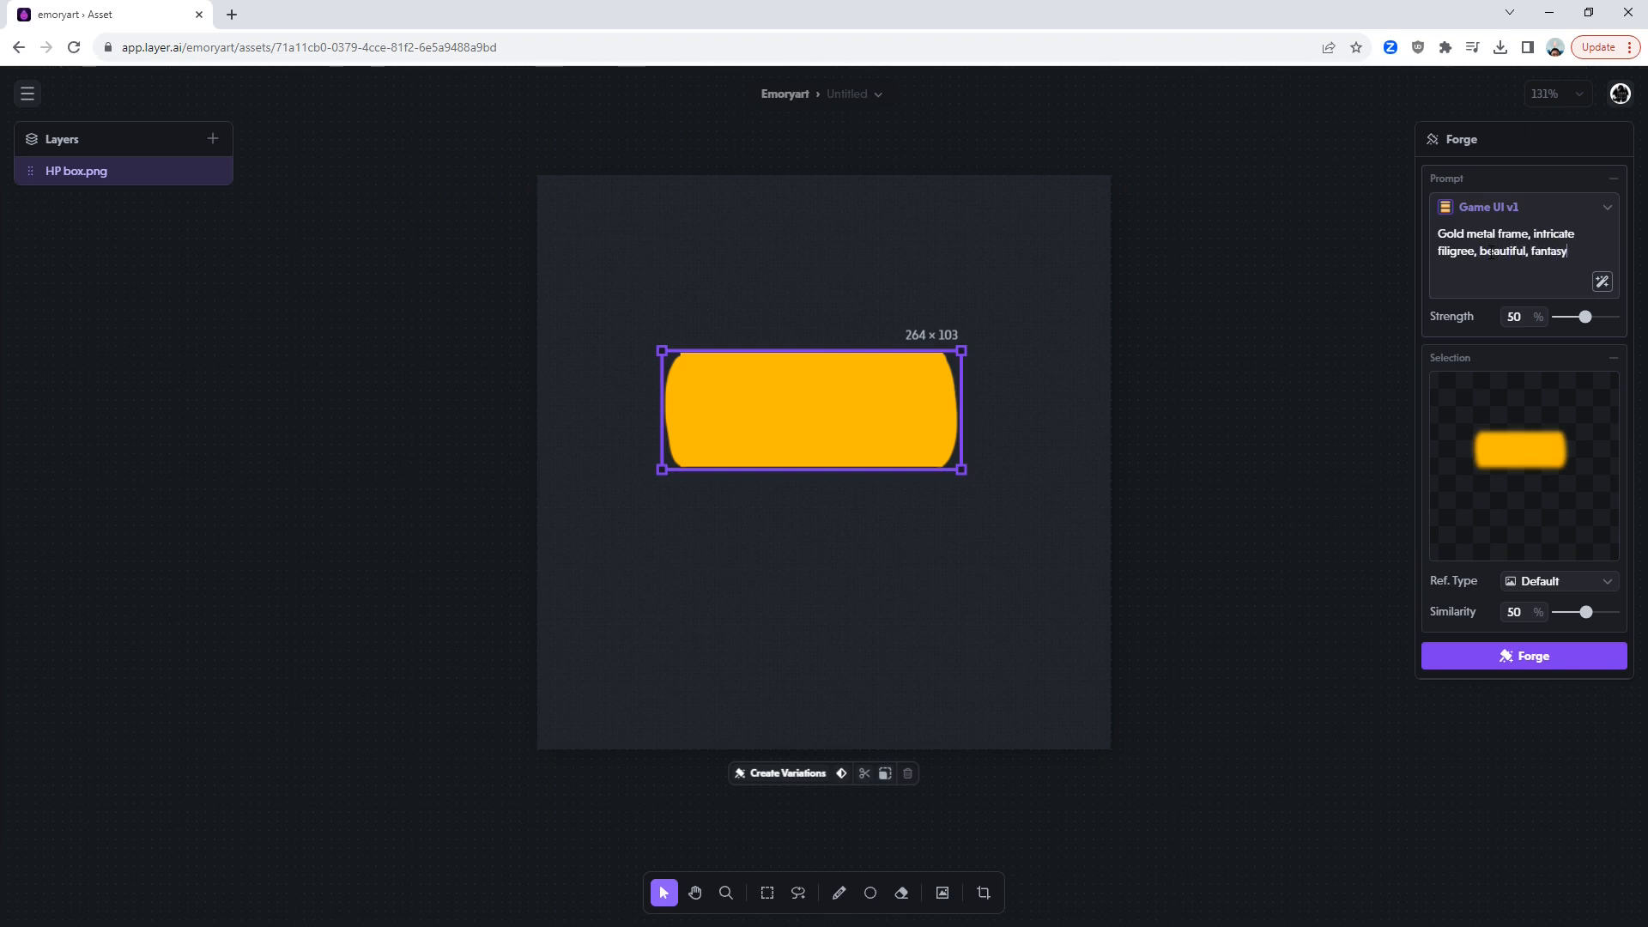
pyautogui.click(1540, 659)
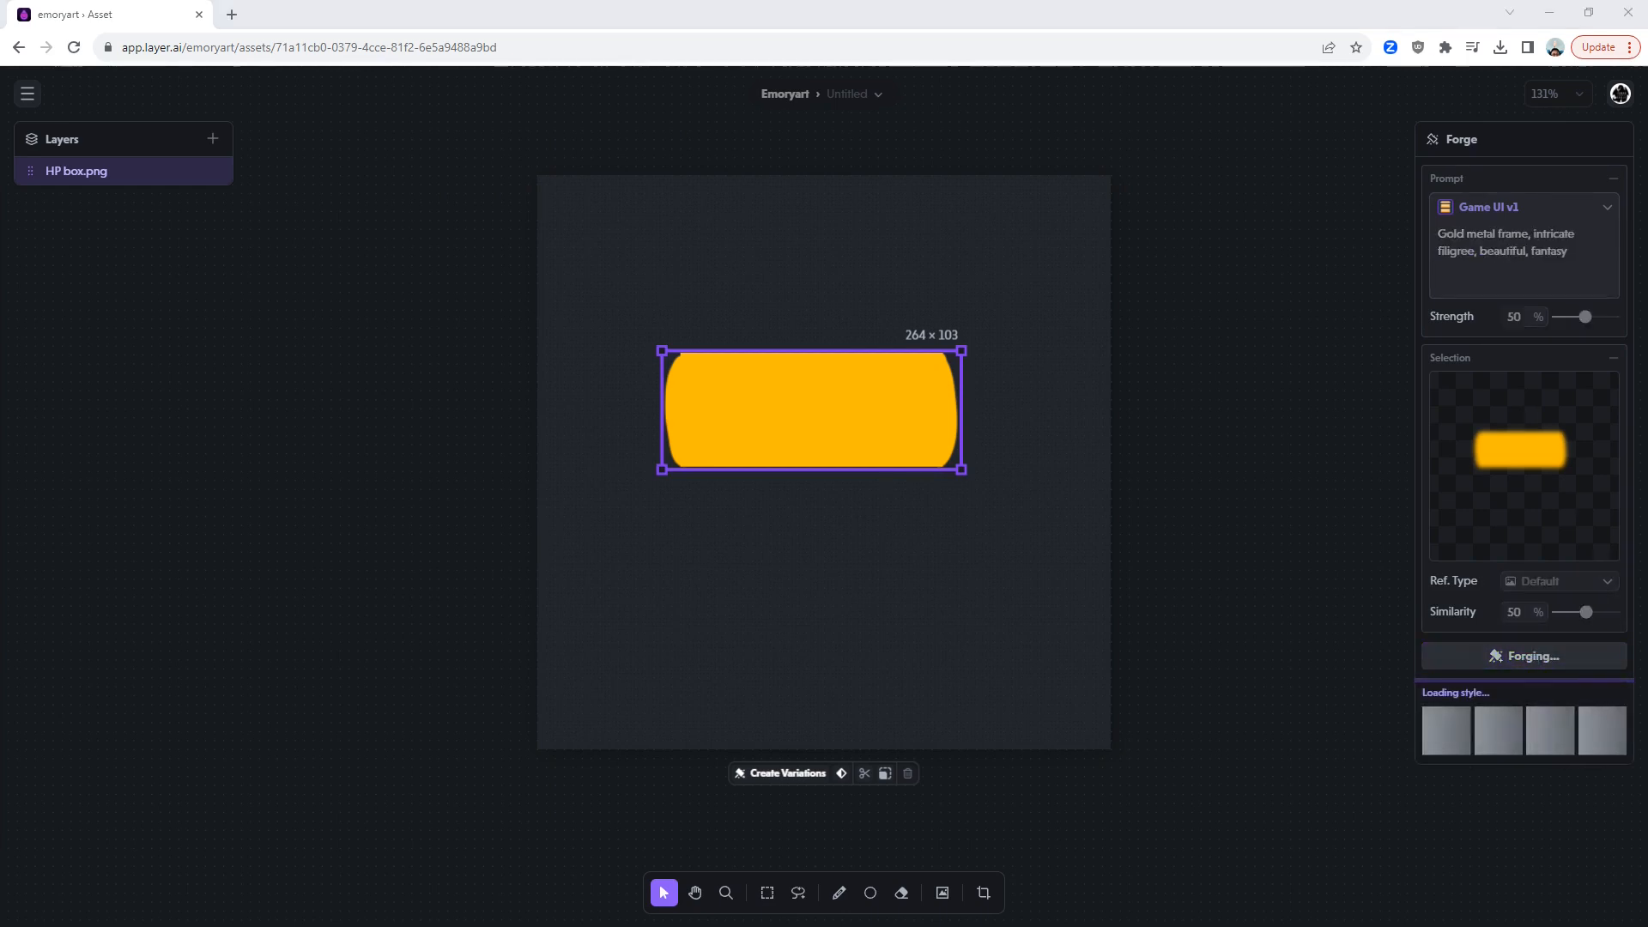
# Compare the four forged variations of the golden HP box on the canvas.
pyautogui.click(26, 96)
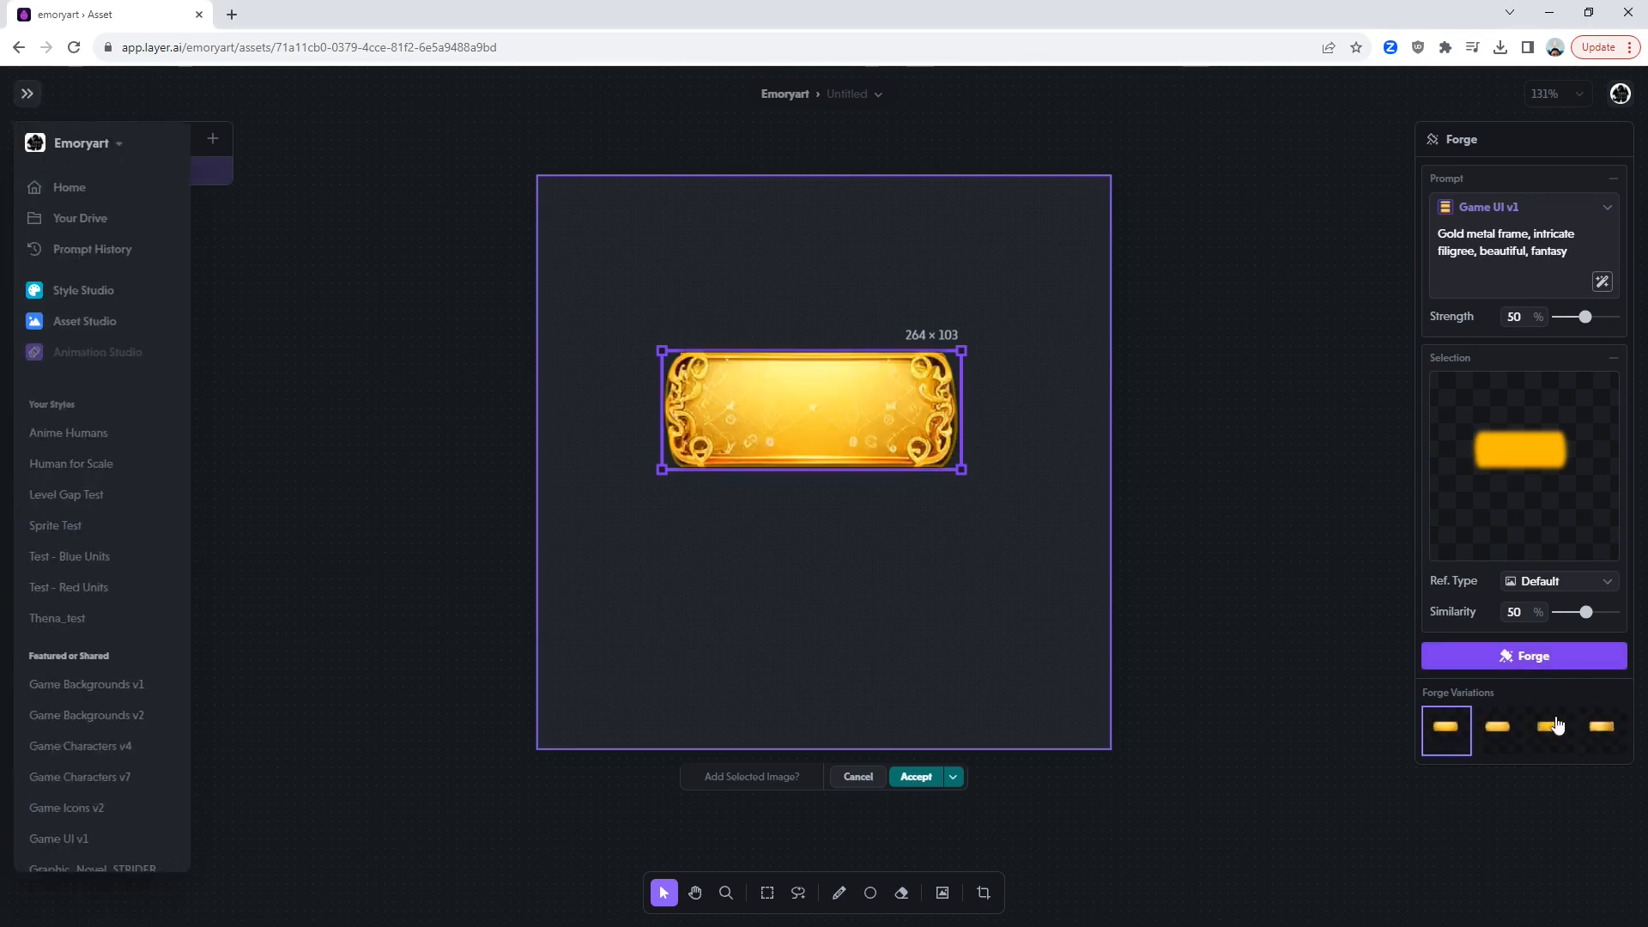
pyautogui.click(1511, 729)
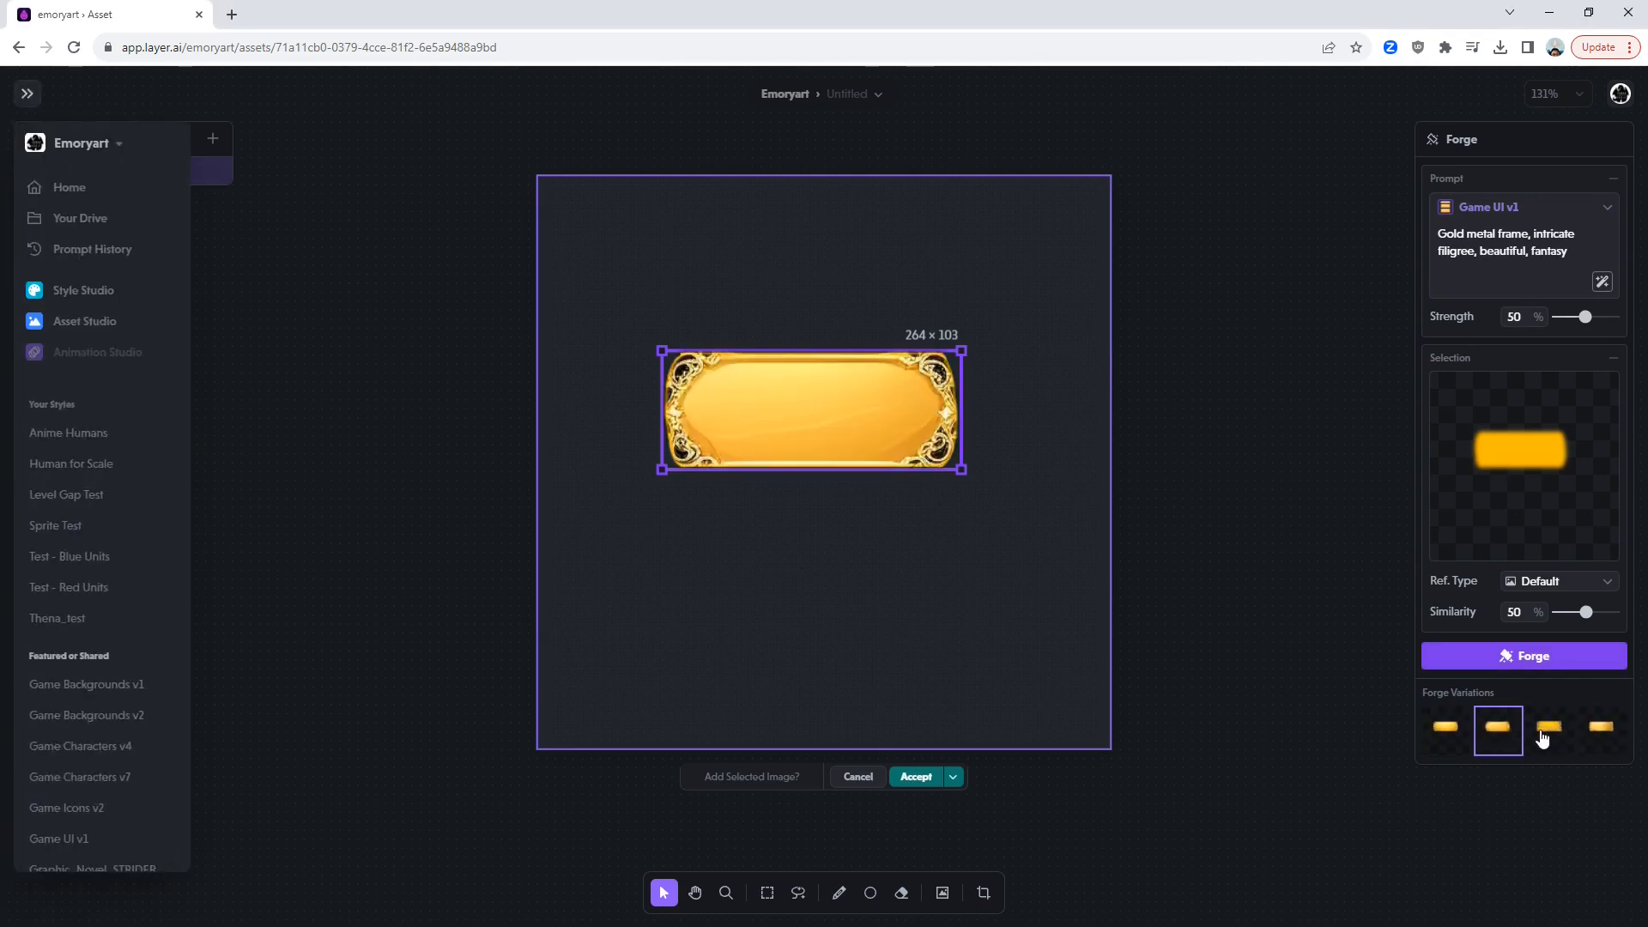
pyautogui.click(1544, 731)
pyautogui.click(1603, 740)
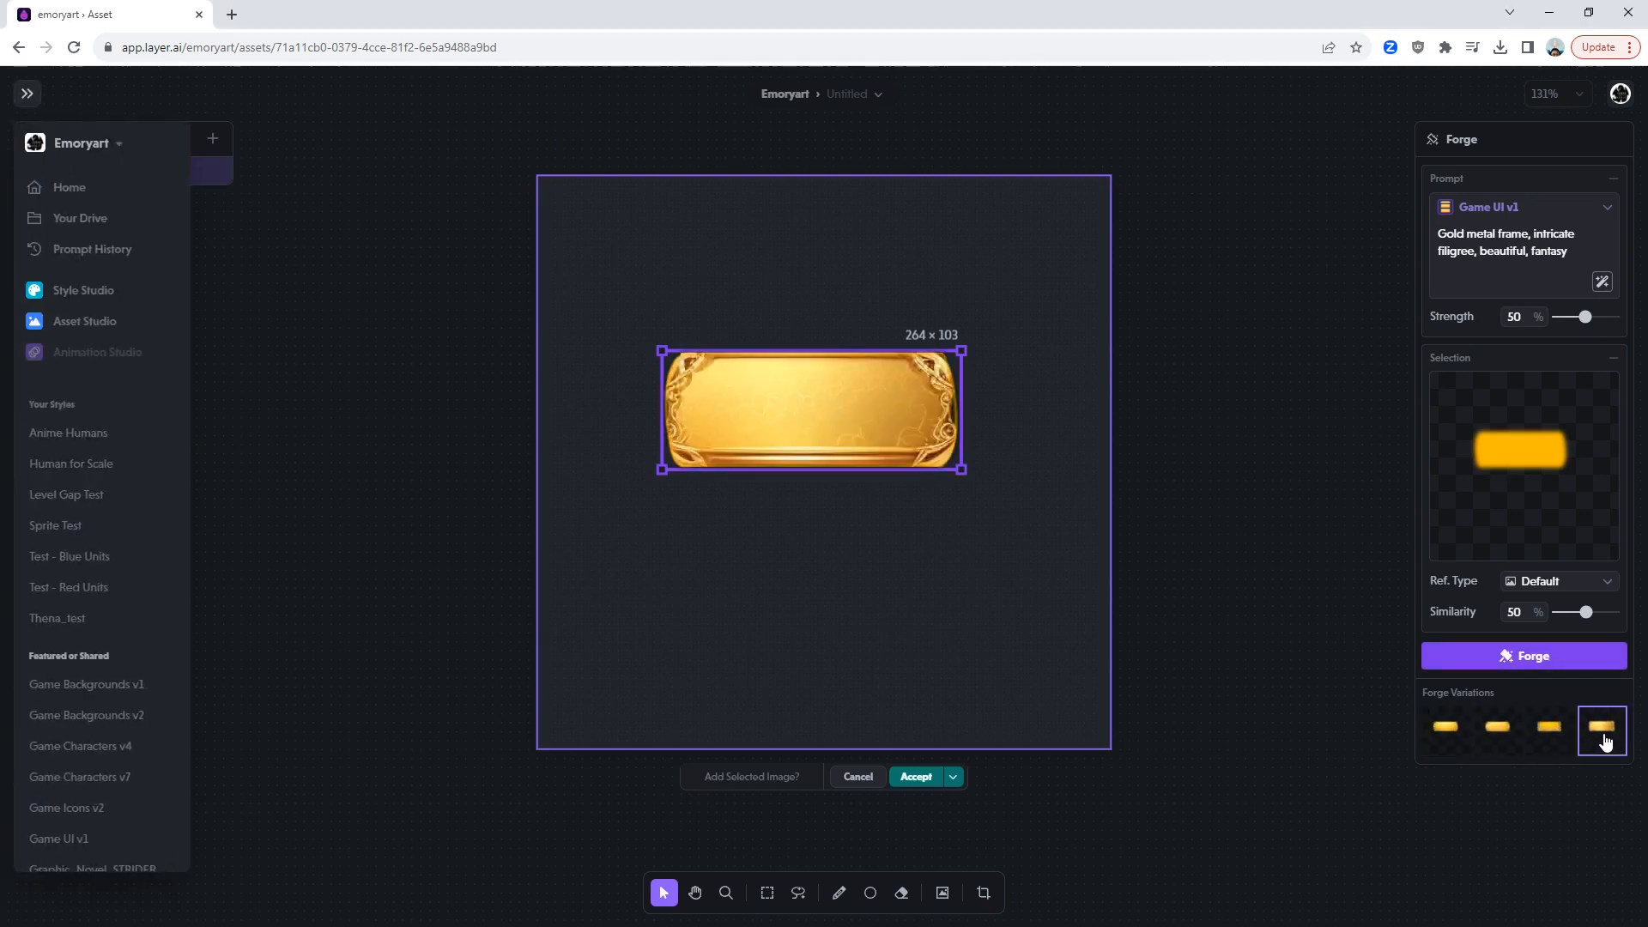
# Forge a second batch of HP box variations with the same prompt and preview them.
pyautogui.click(1530, 675)
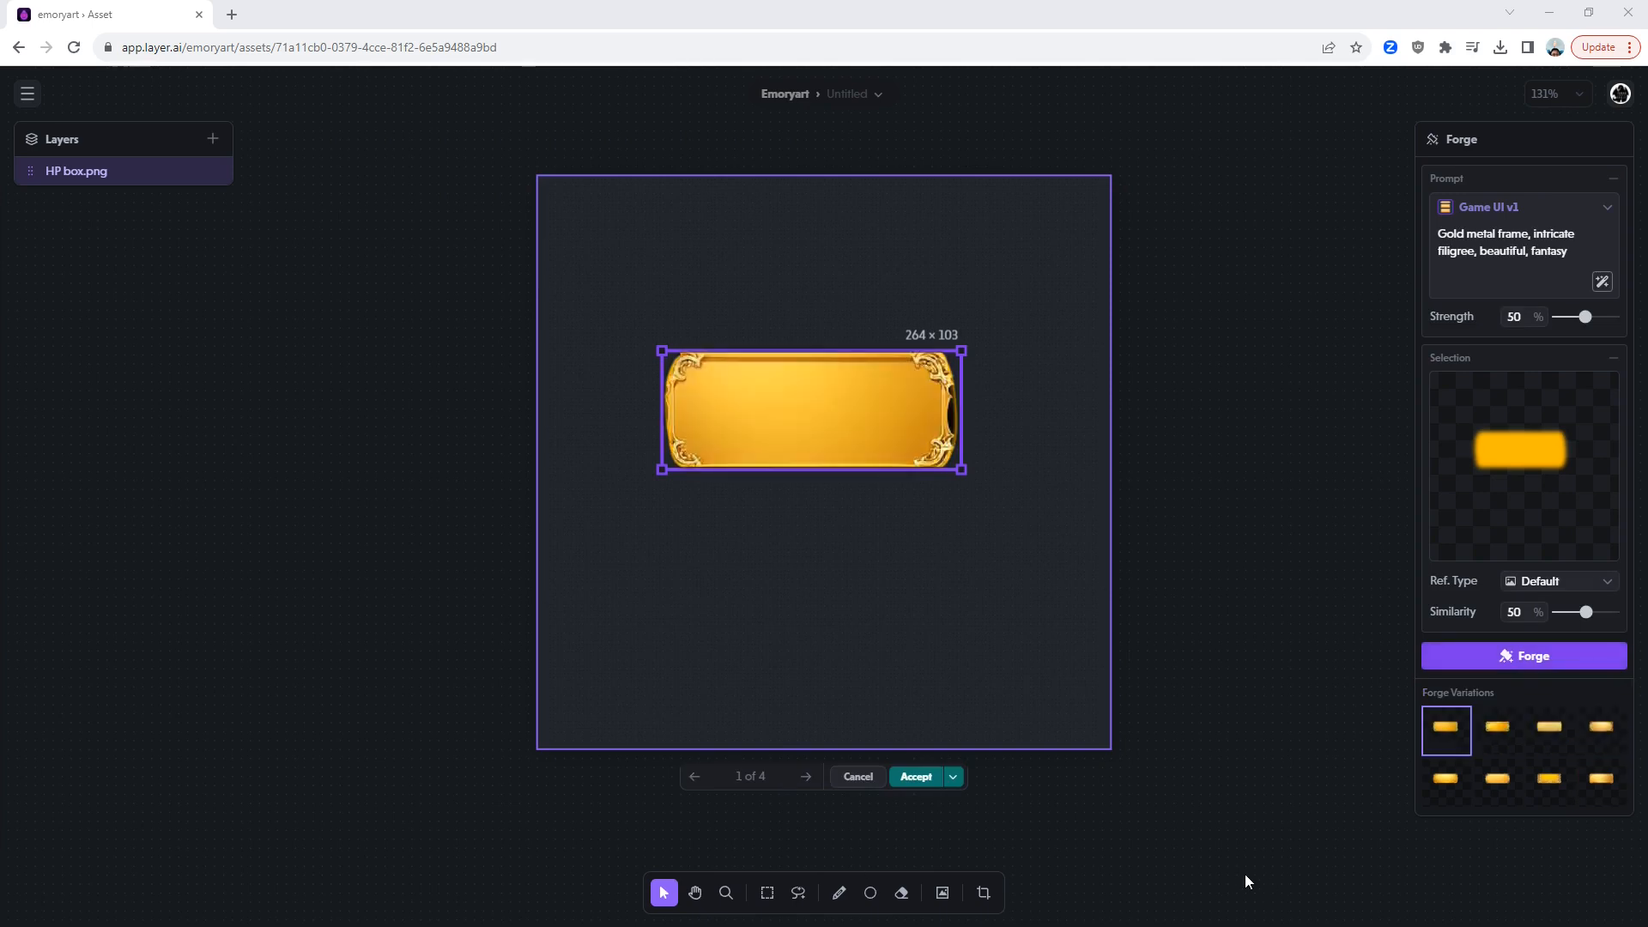
pyautogui.click(1550, 731)
pyautogui.click(1598, 743)
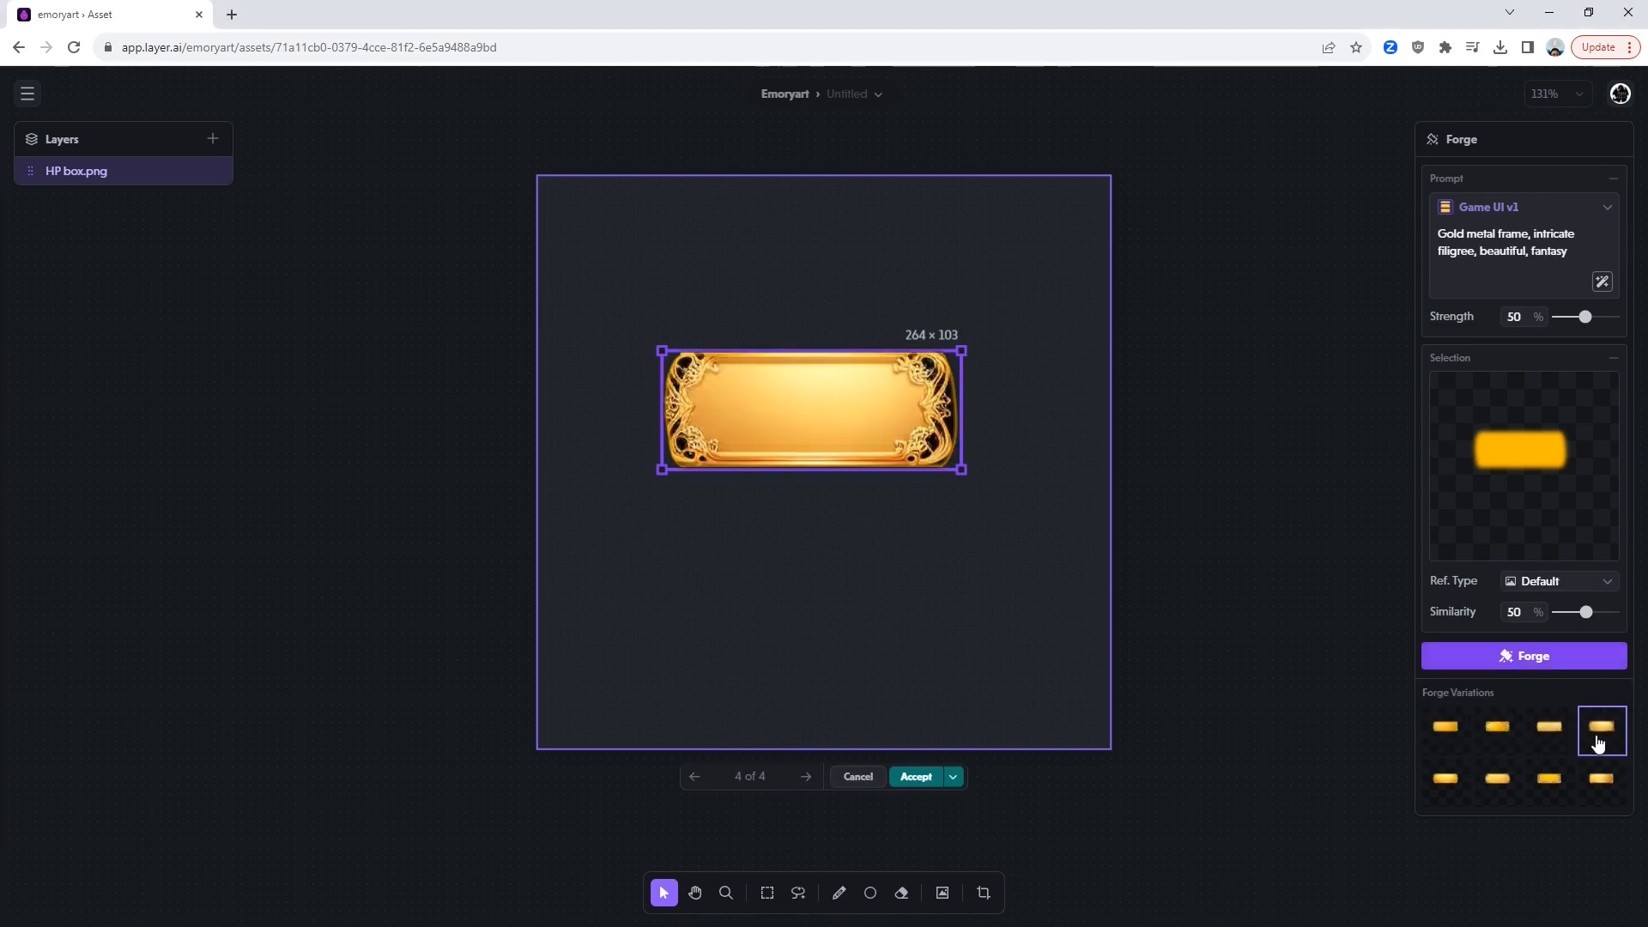
# Forge a third batch of HP box variations and compare them with those of the second batch.
pyautogui.click(1509, 655)
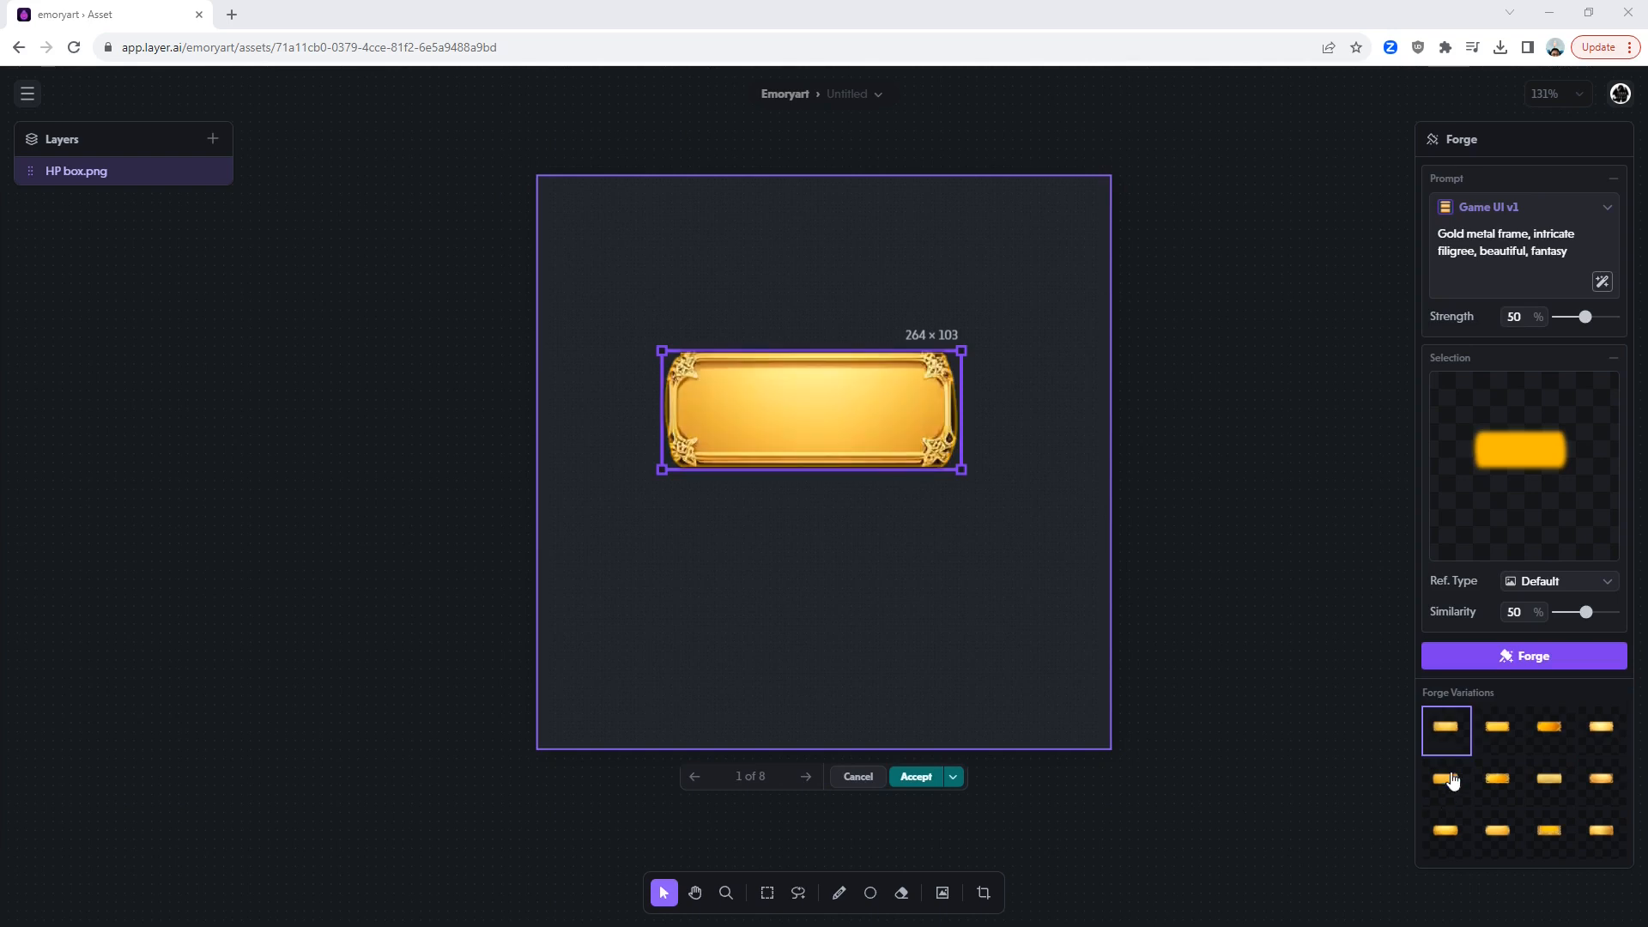
pyautogui.click(1495, 738)
pyautogui.click(1550, 730)
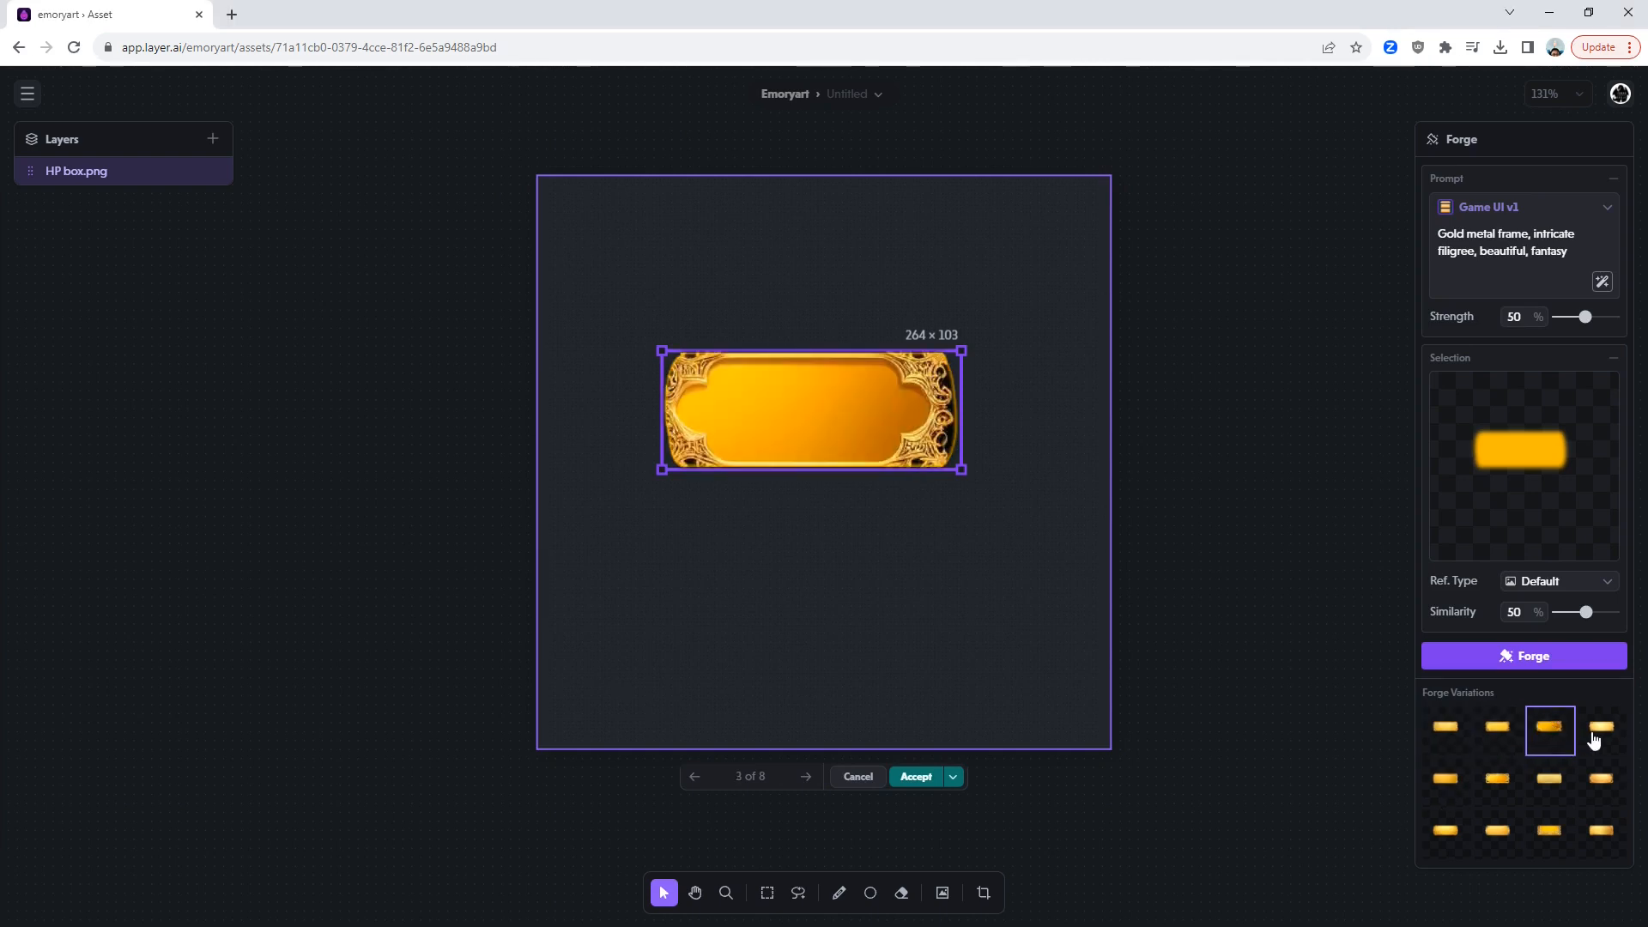
pyautogui.click(1594, 738)
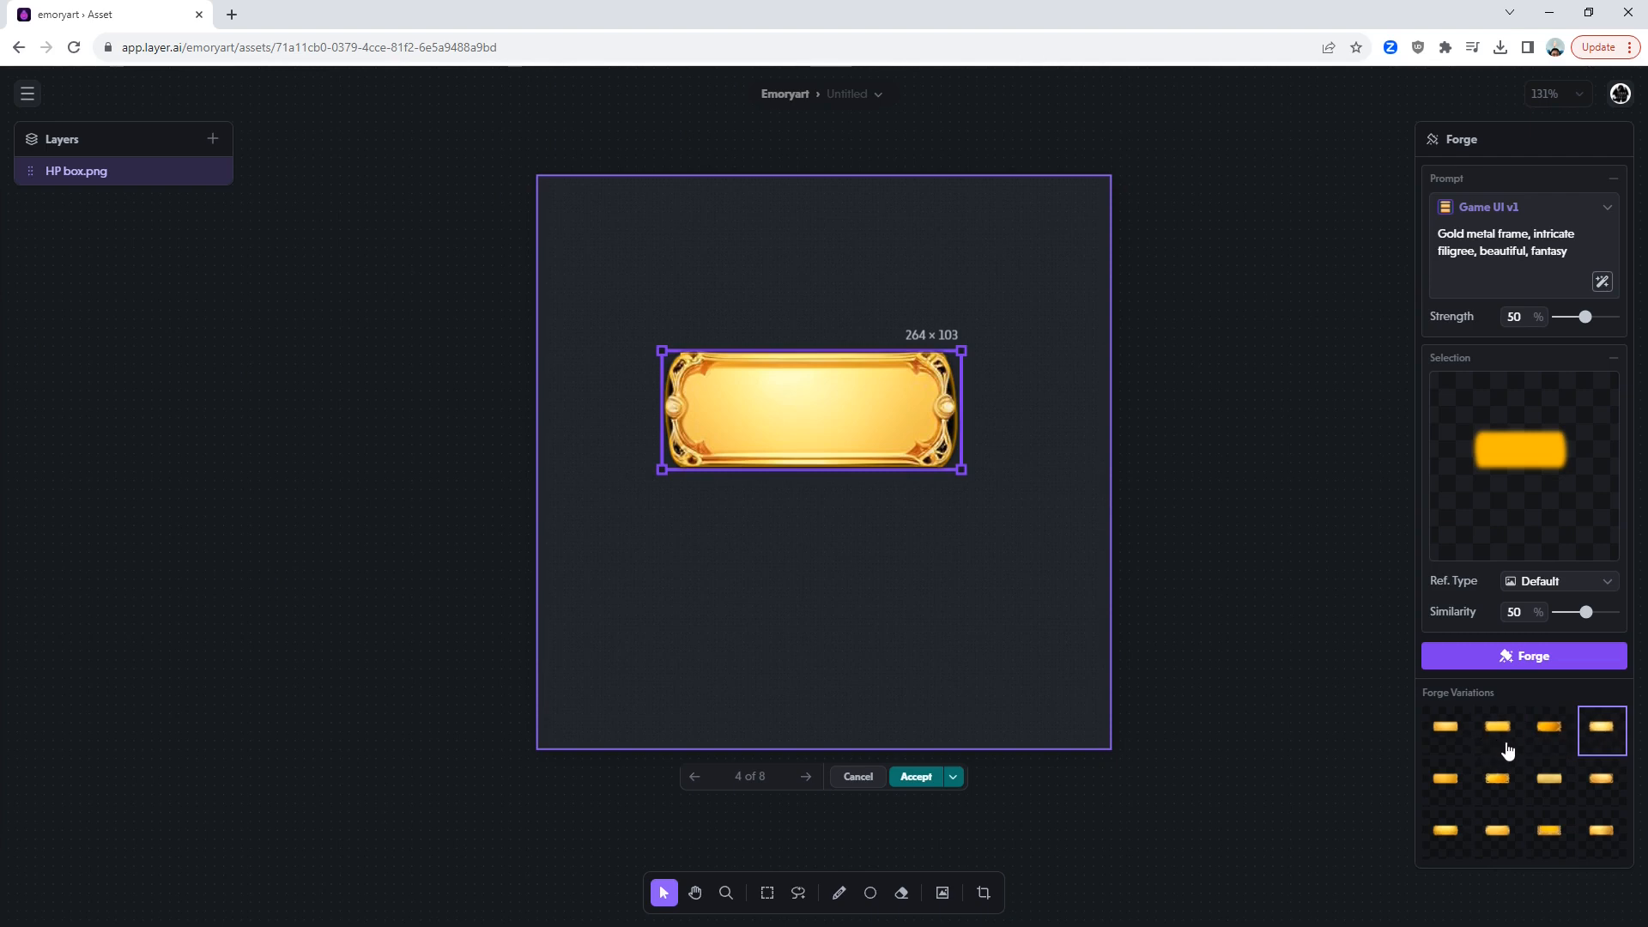
pyautogui.click(1446, 737)
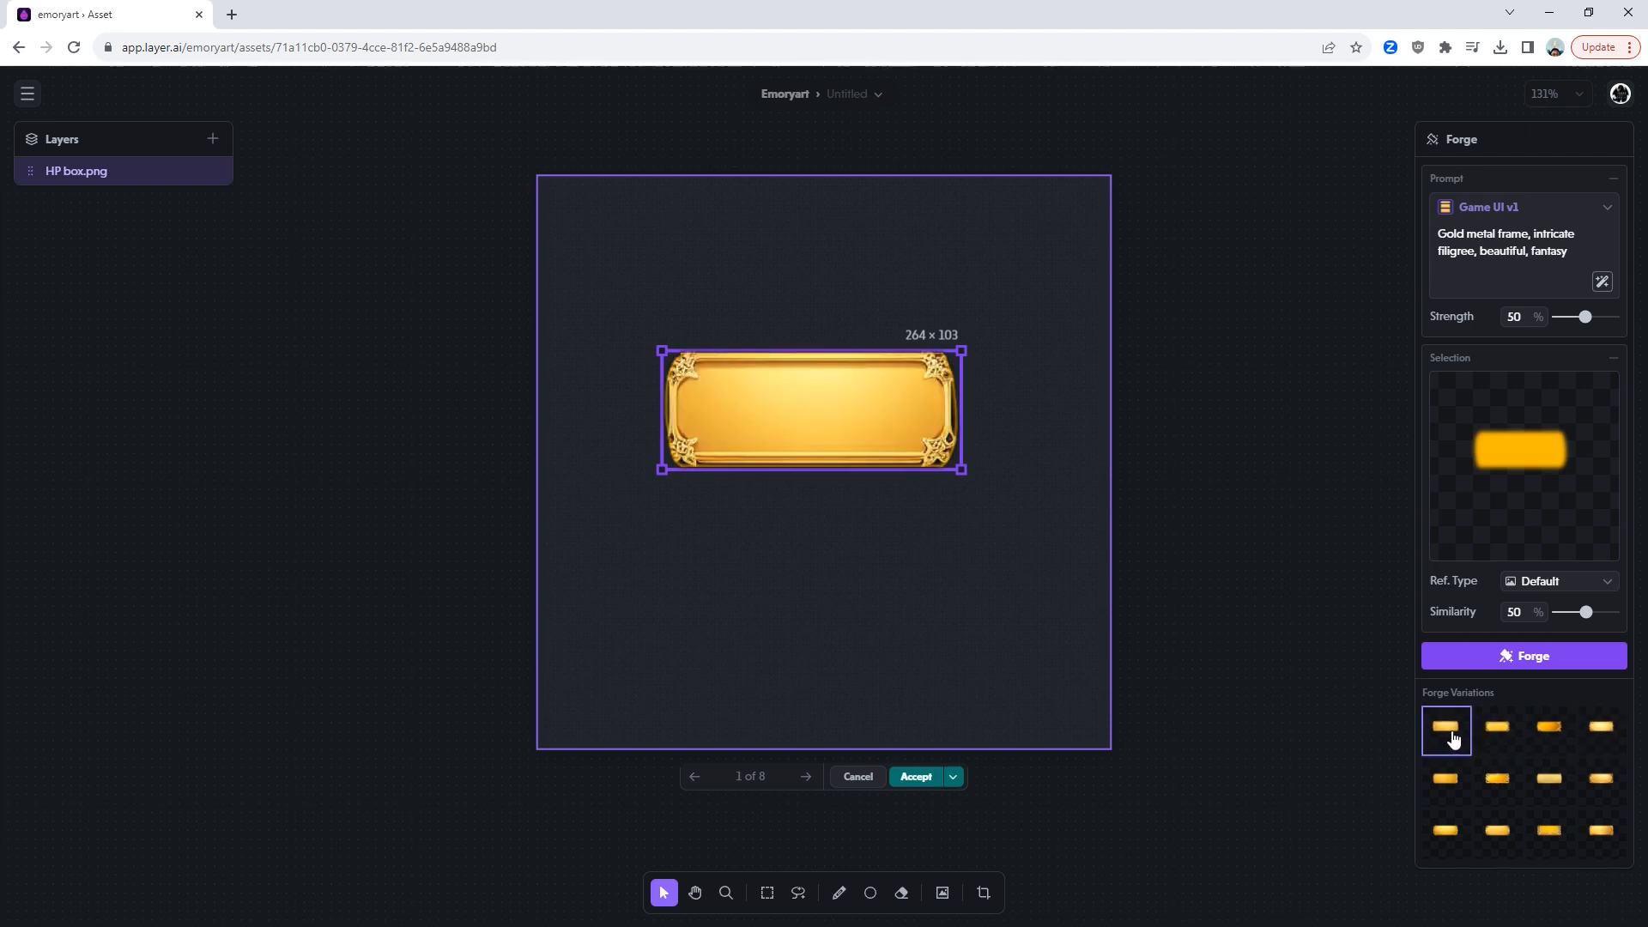
pyautogui.click(1462, 781)
pyautogui.click(1509, 791)
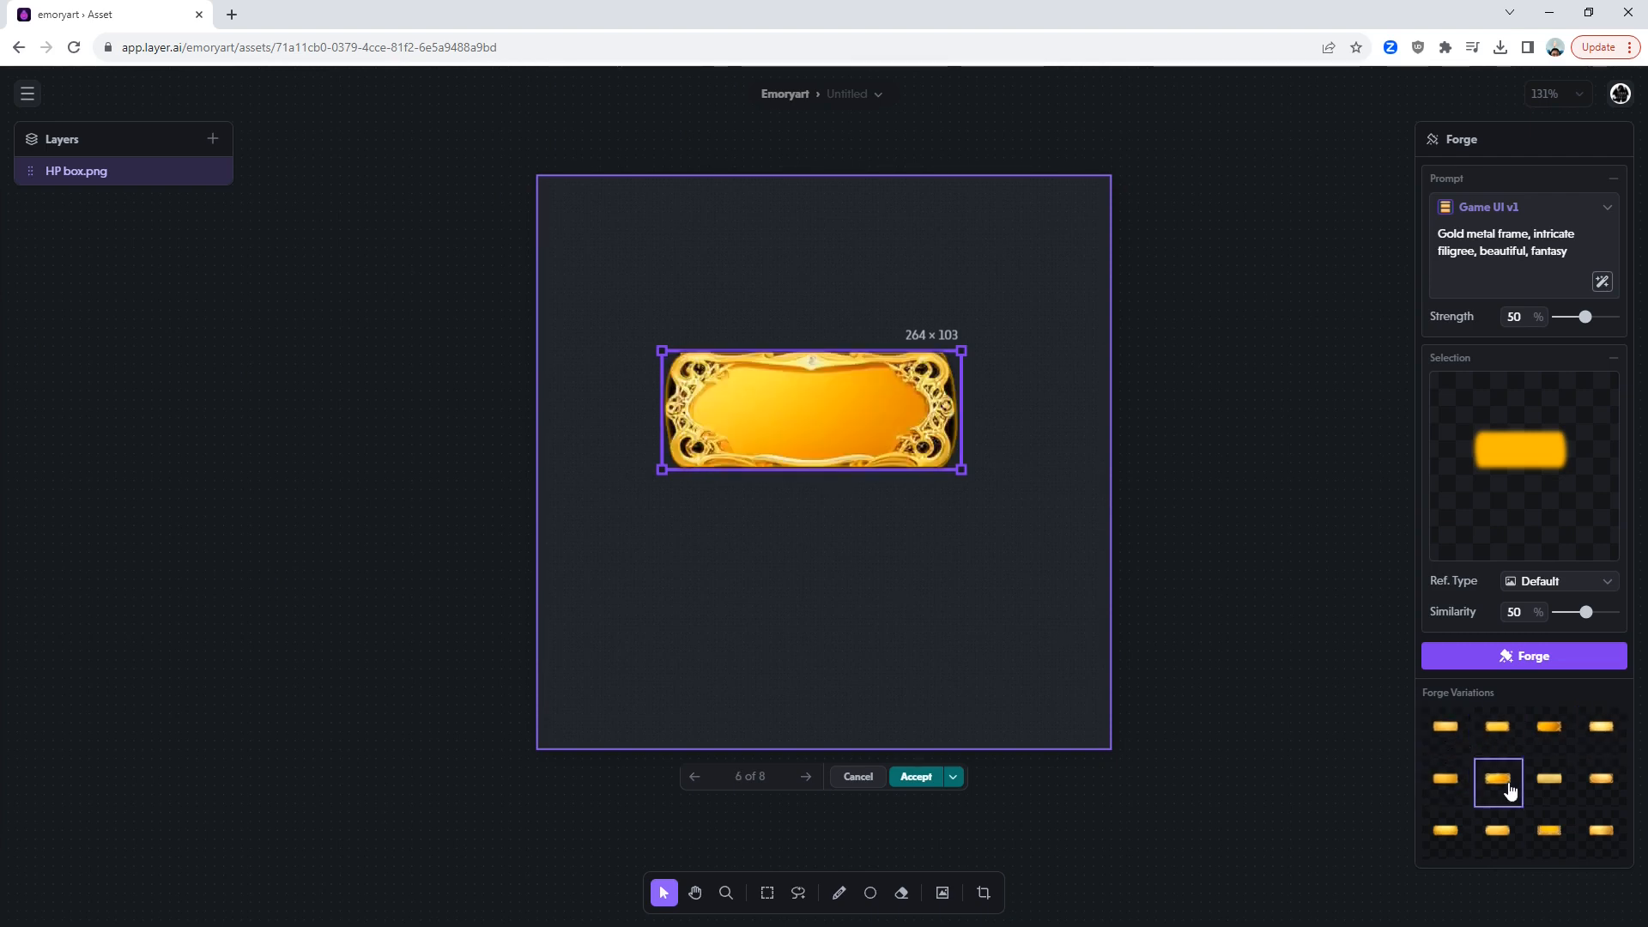
# Accept the first variation of the oldest batch as the HP box and select it on the canvas.
pyautogui.click(1446, 832)
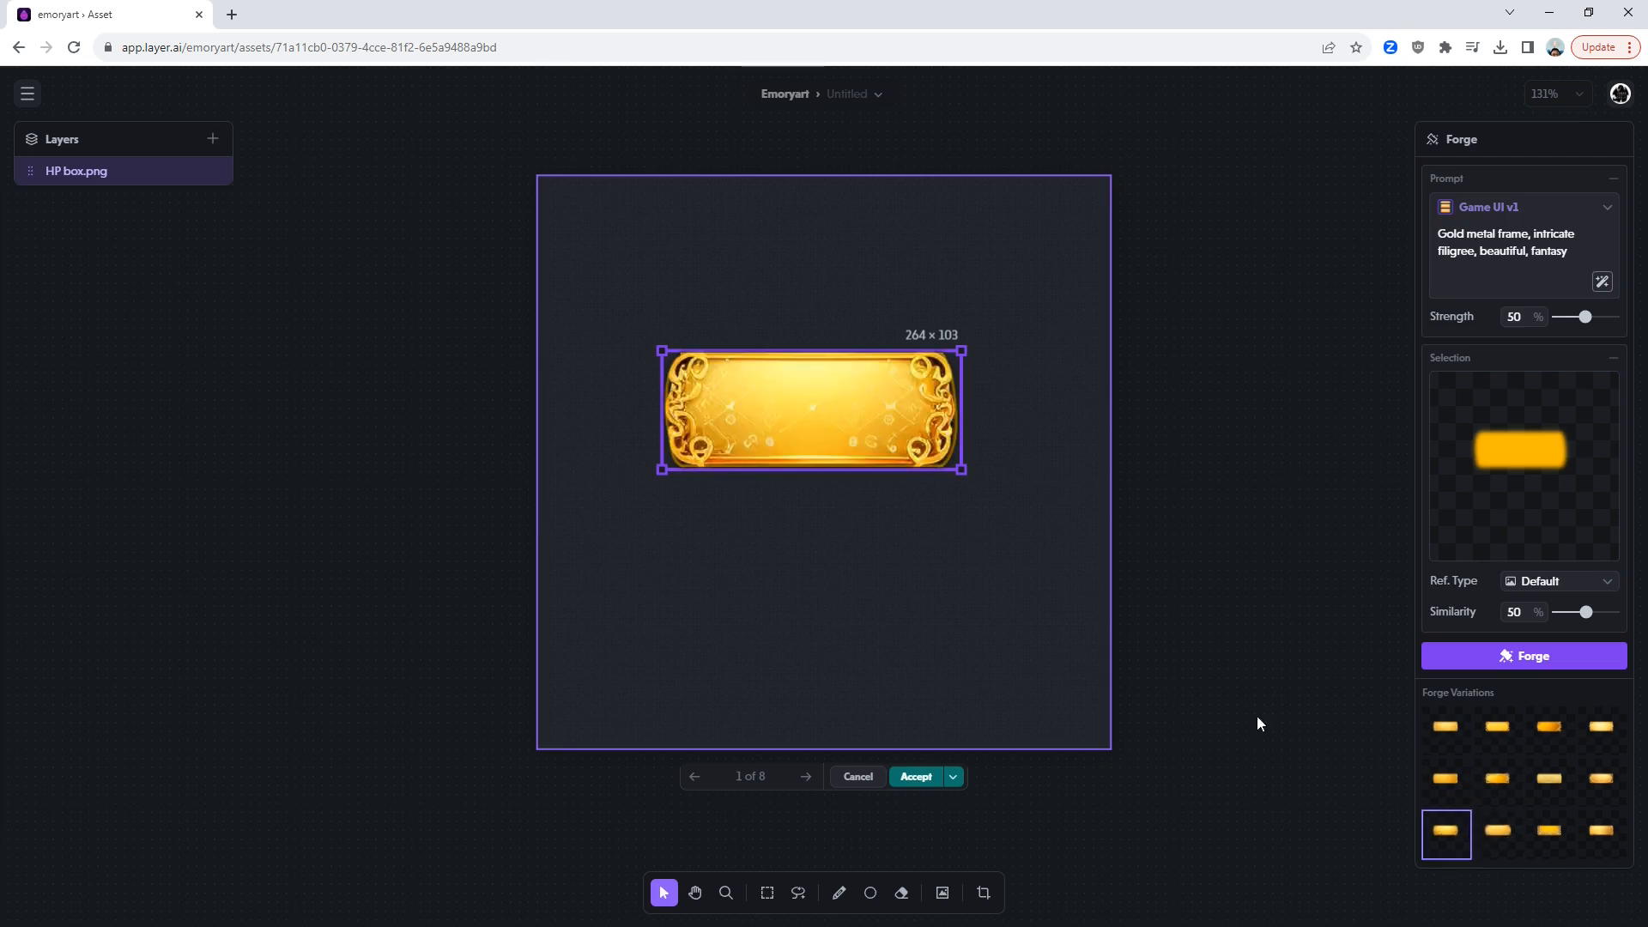
pyautogui.click(916, 776)
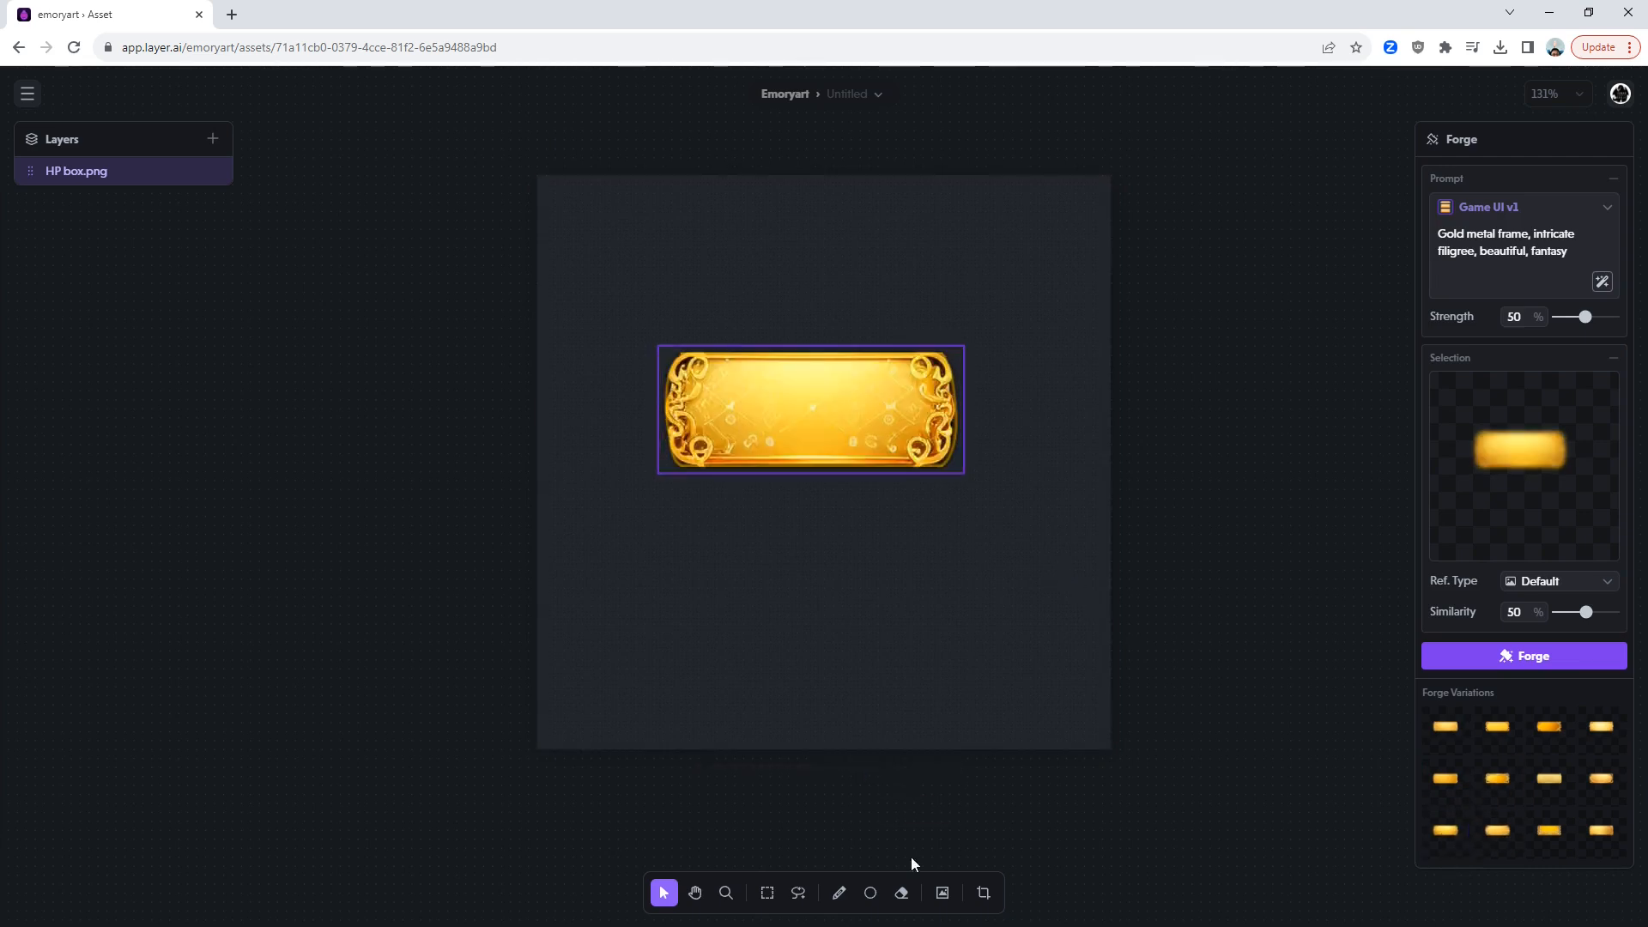
pyautogui.click(823, 403)
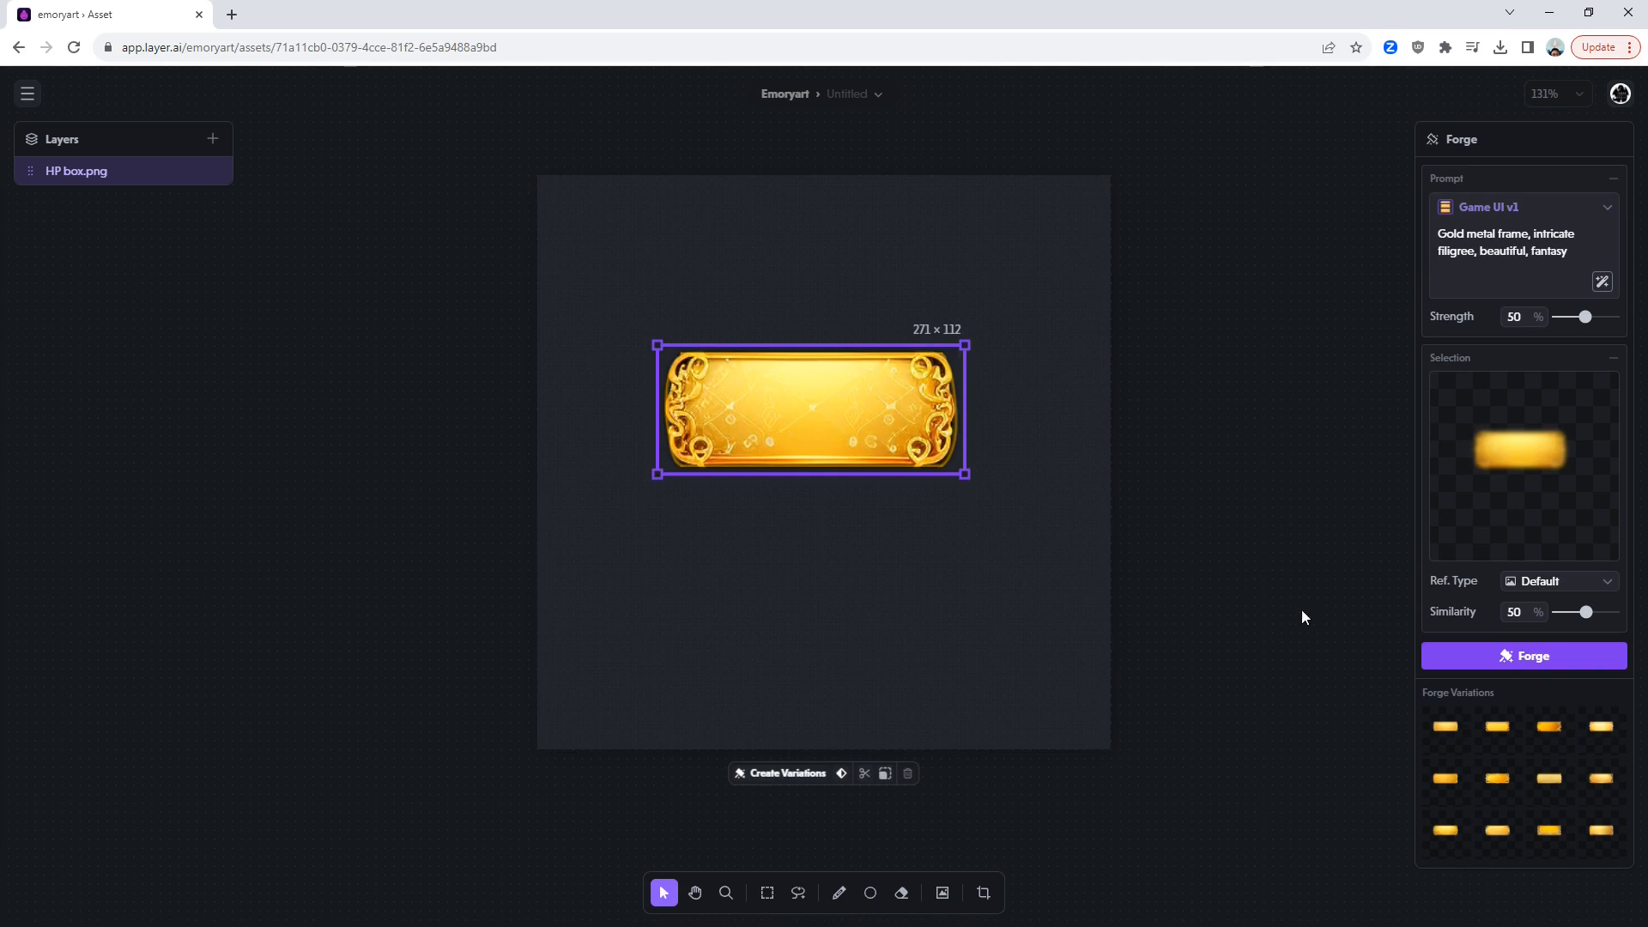
# Upscale the golden HP box image and remove its background.
pyautogui.click(884, 776)
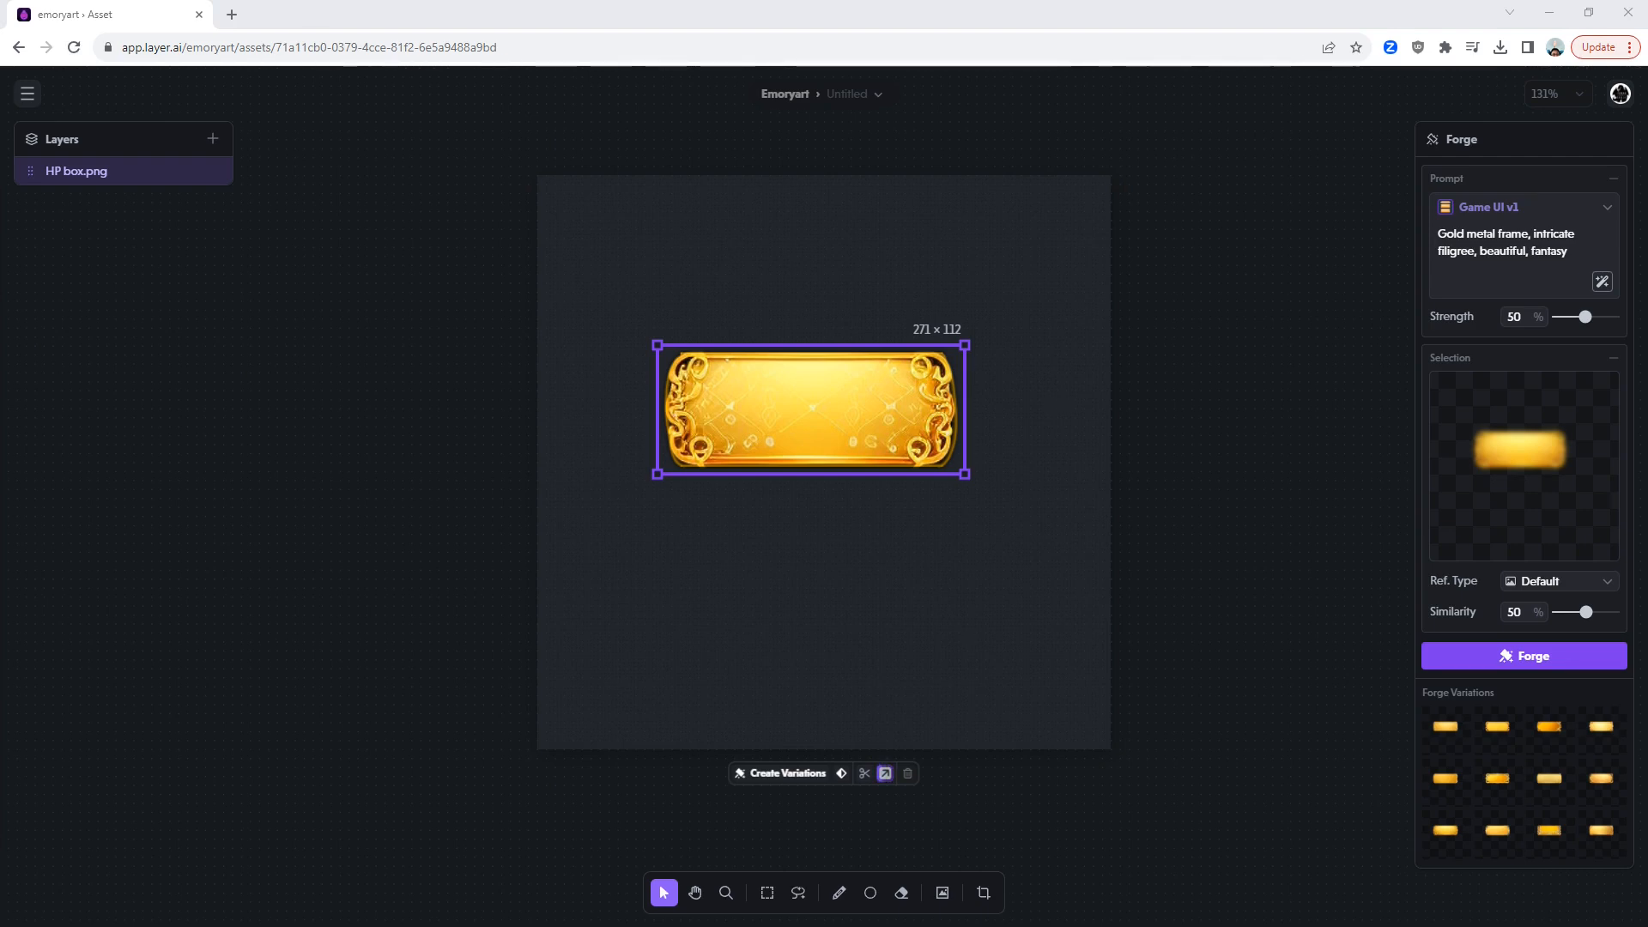
pyautogui.click(419, 764)
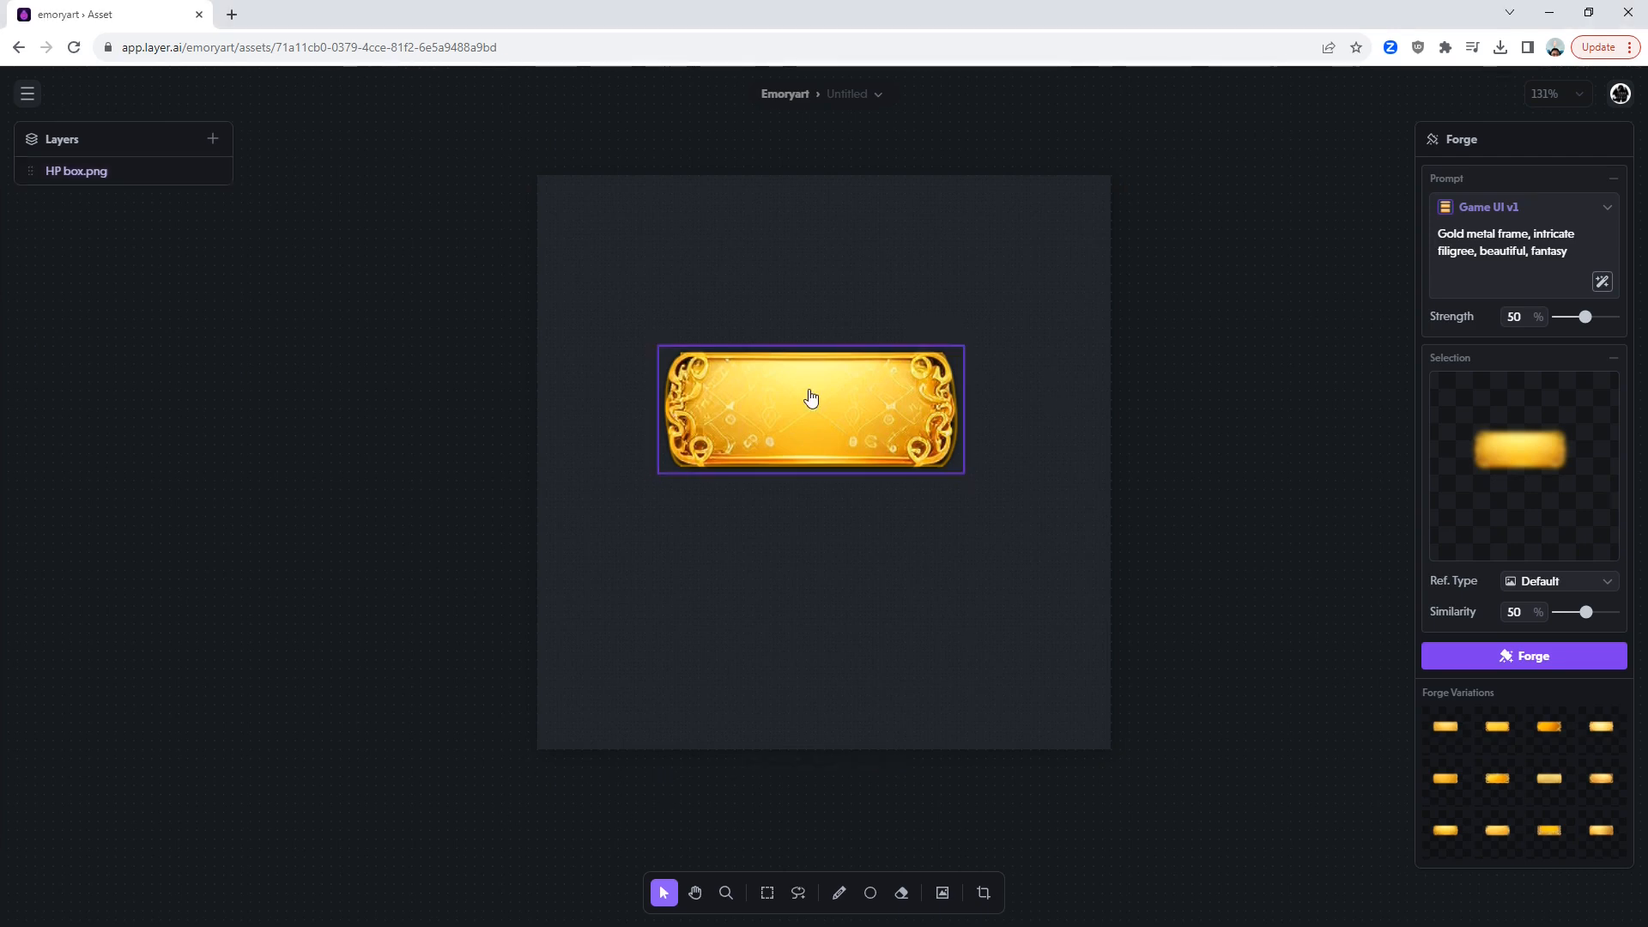
pyautogui.click(811, 398)
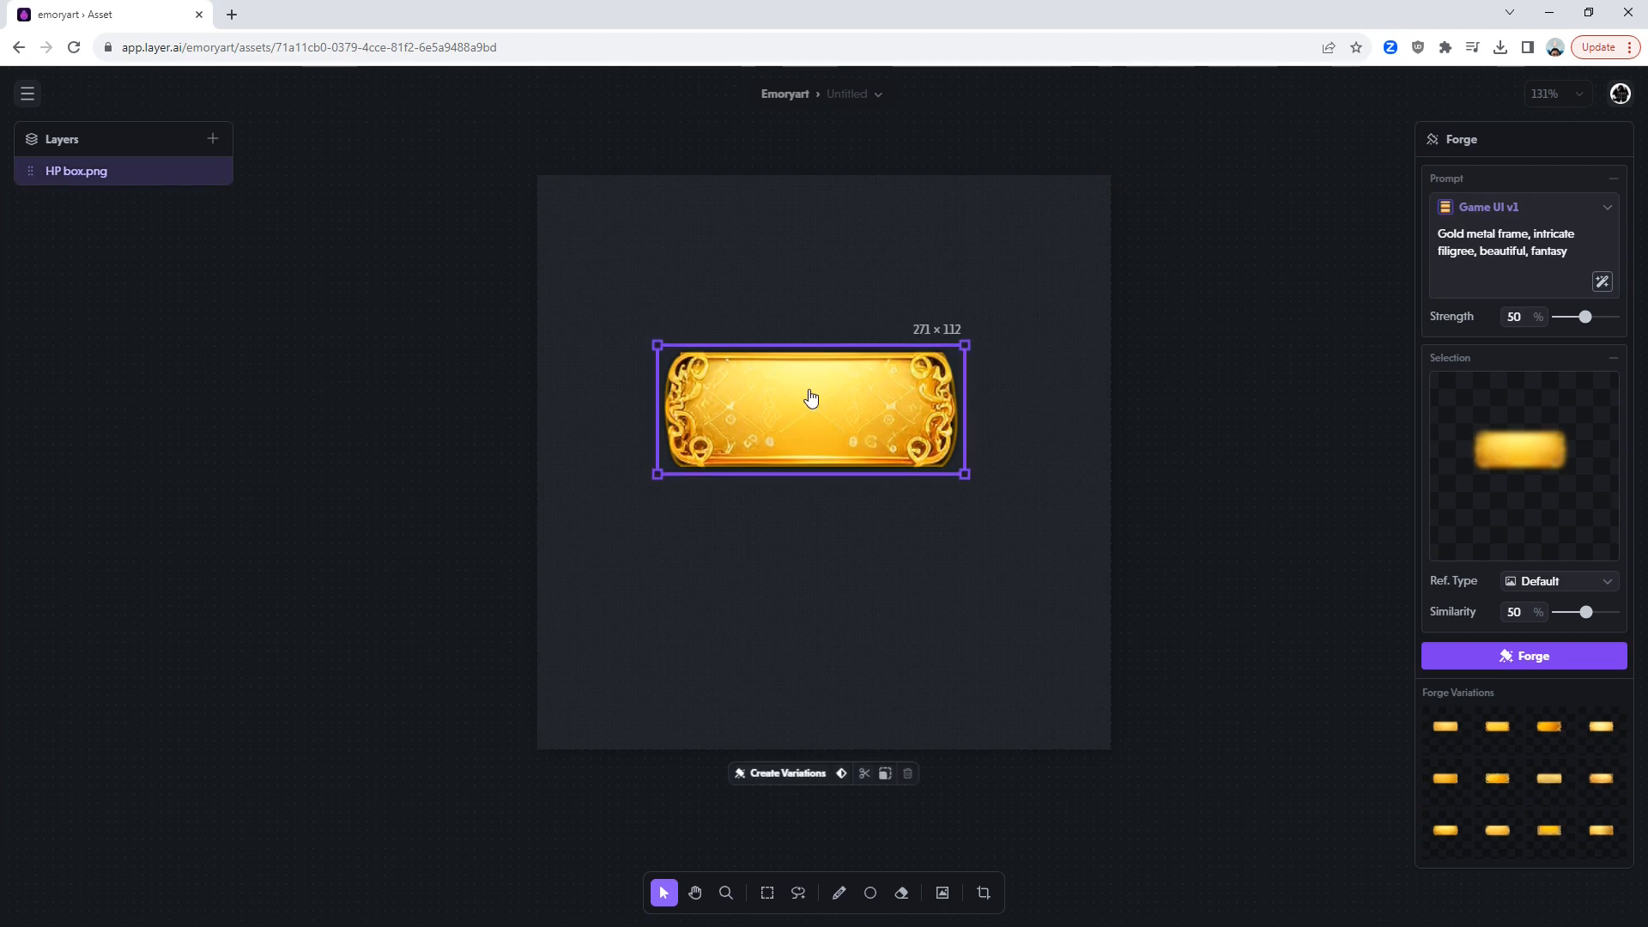
pyautogui.click(865, 775)
pyautogui.click(1037, 552)
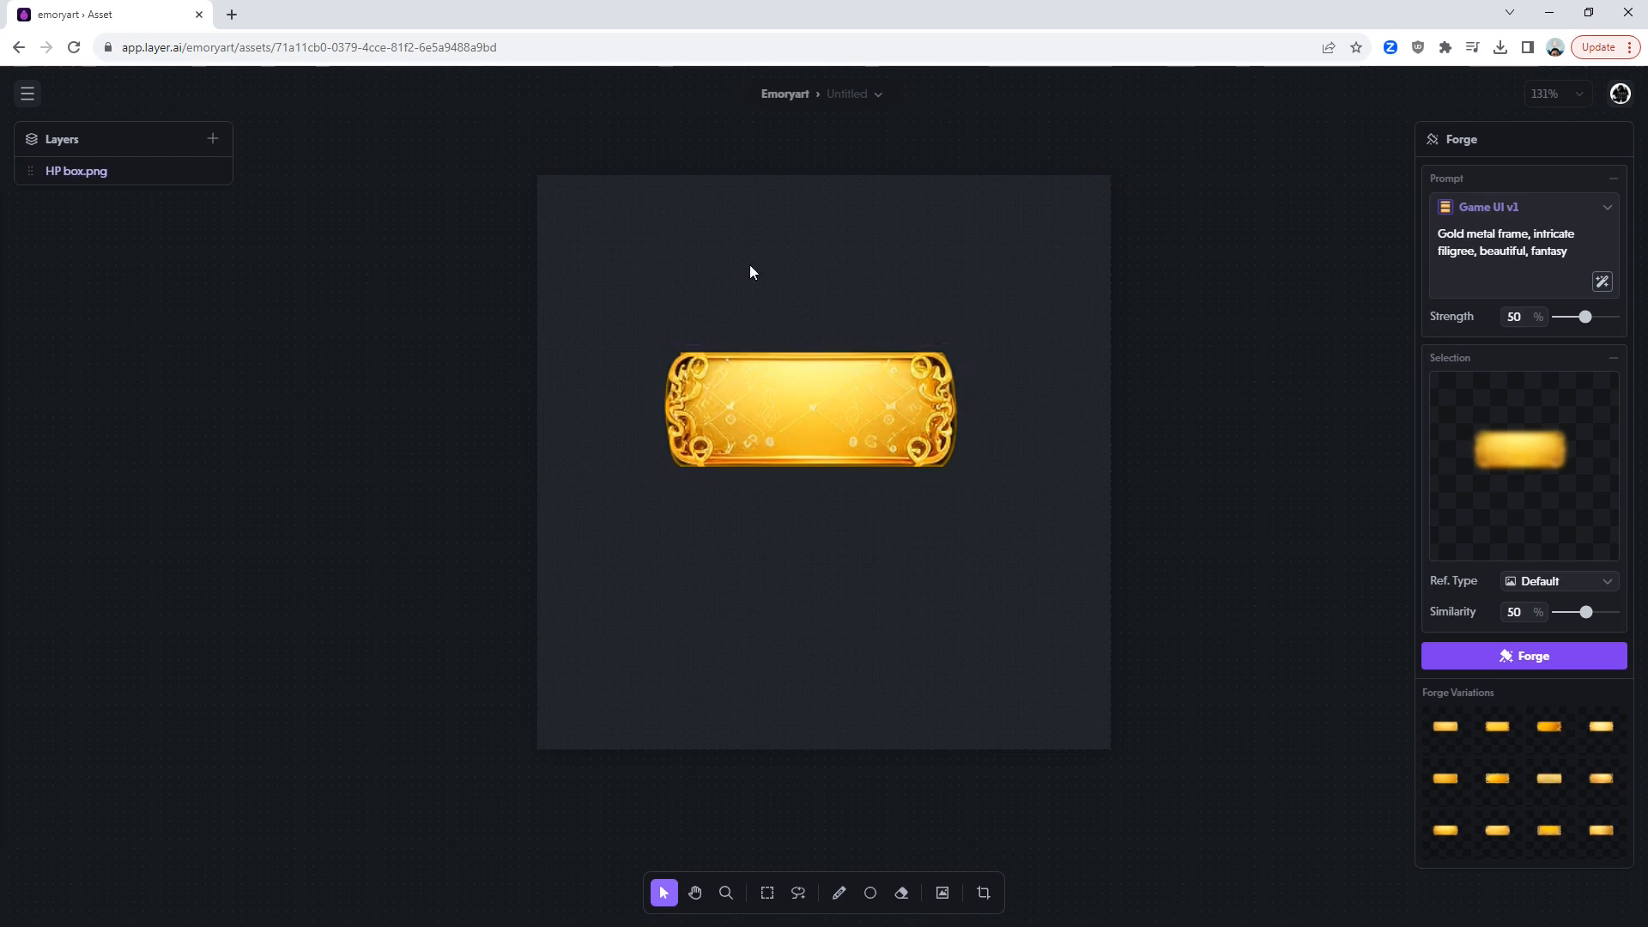
# Download the HP box as a PNG and place it in the Photoshop card as RenderedHPBox above the Health layer.
pyautogui.click(807, 400)
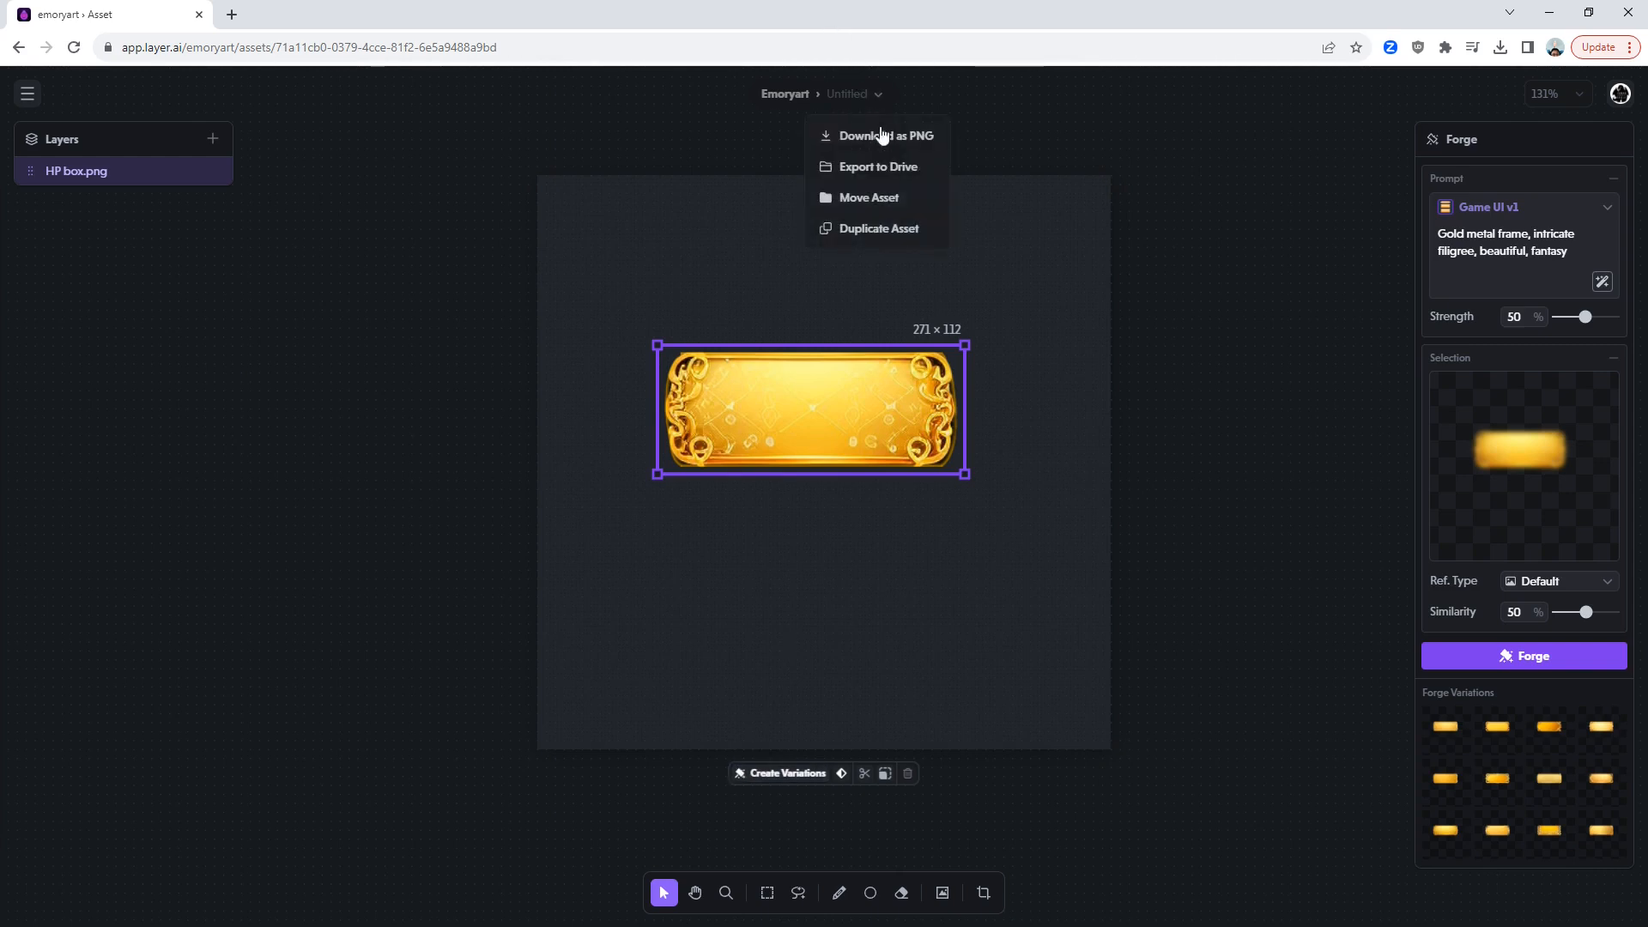
pyautogui.click(896, 137)
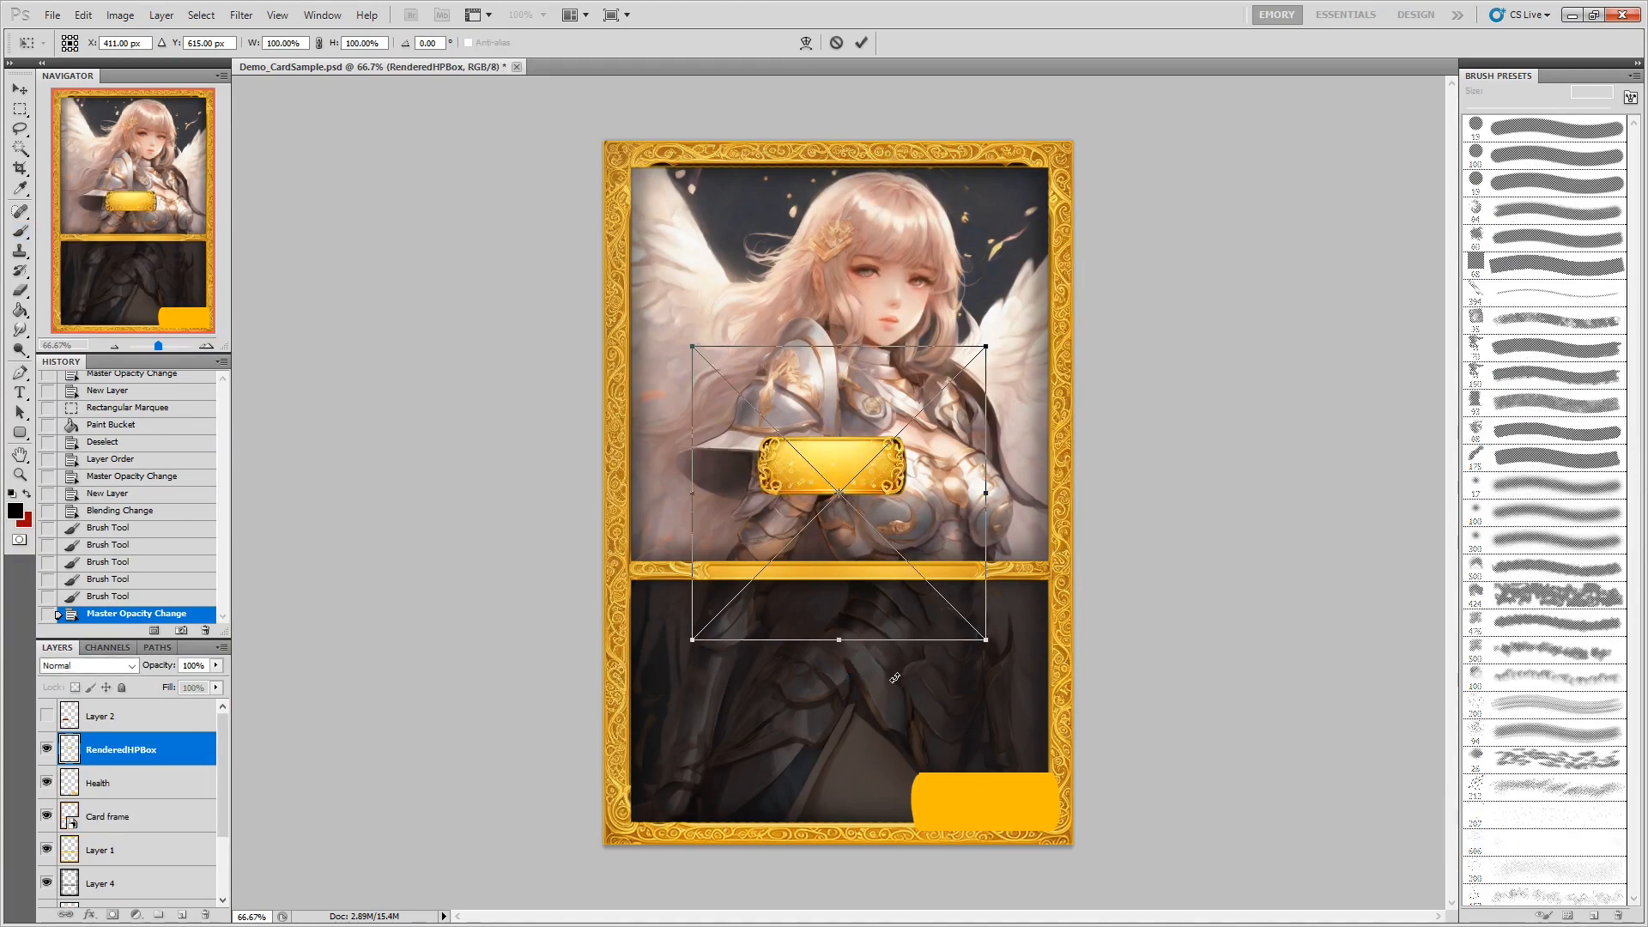
pyautogui.press('Return')
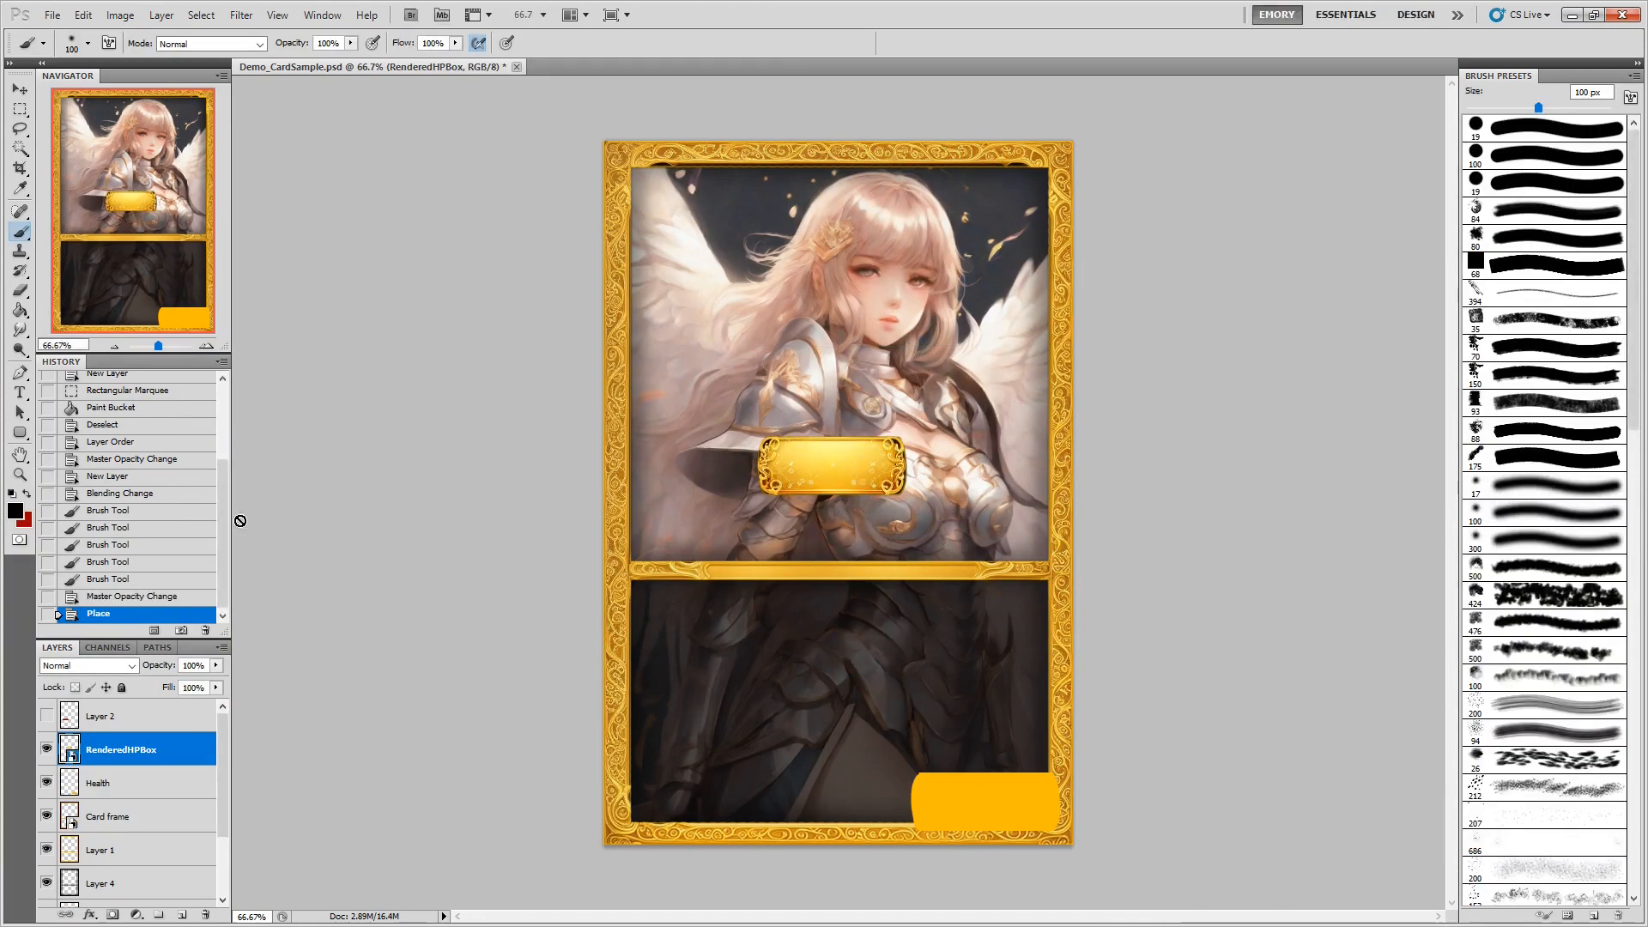
pyautogui.press('v')
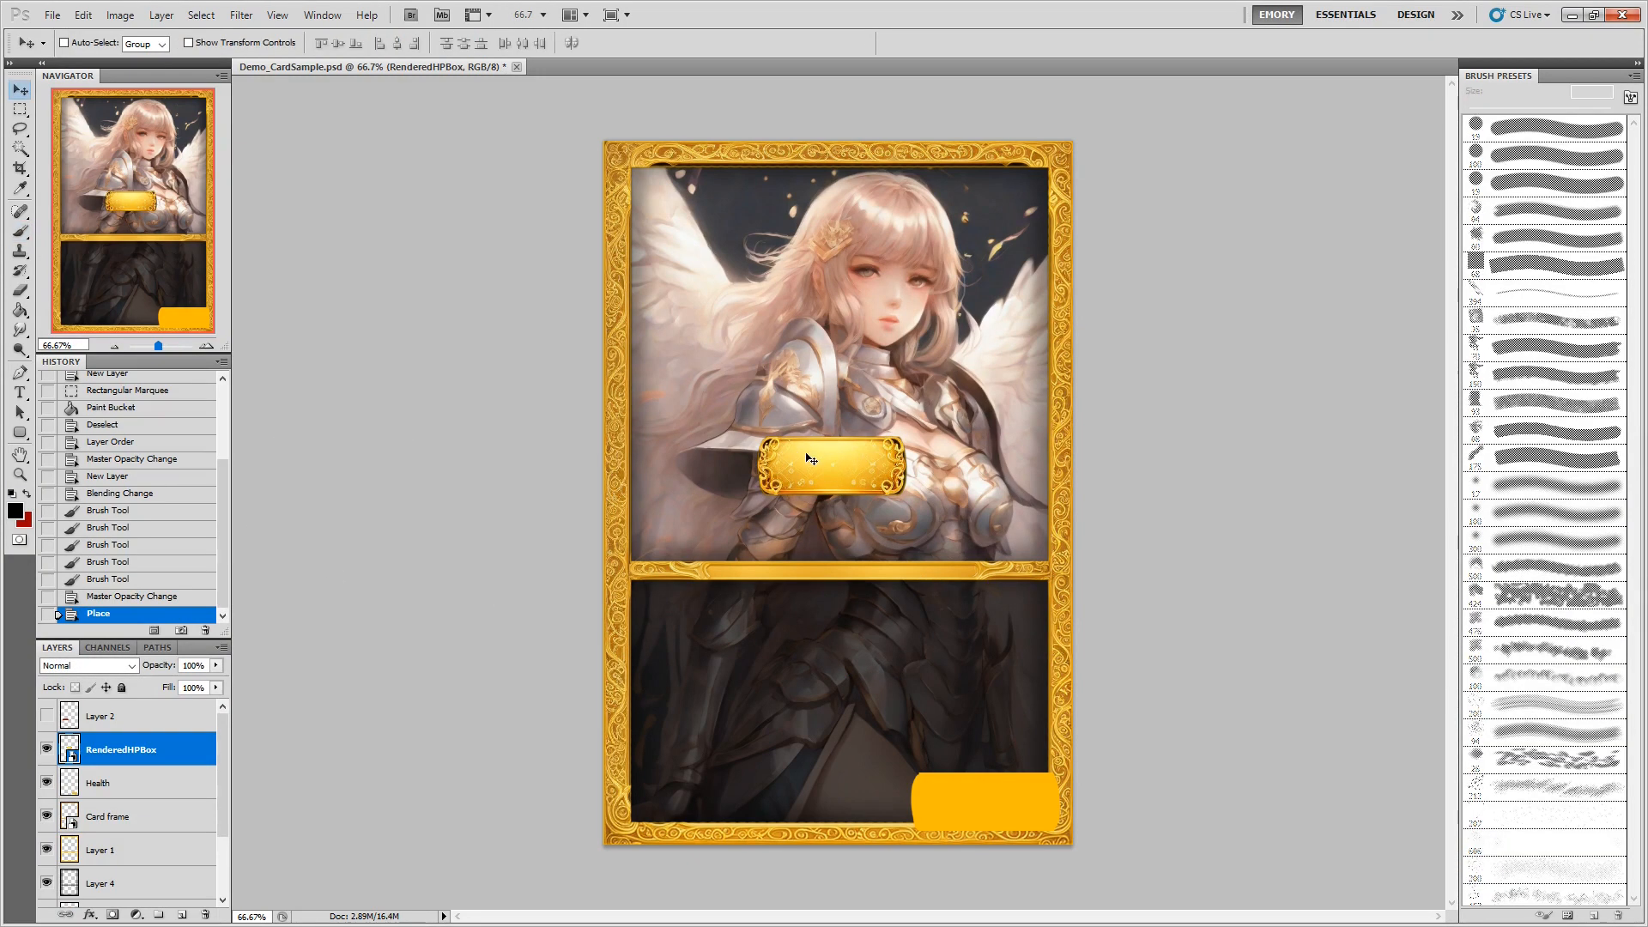
# Move the golden HP box over the plain health placeholder and add a drop shadow with 0 px distance and 10 px size.
pyautogui.moveTo(805, 465); pyautogui.dragTo(957, 803)
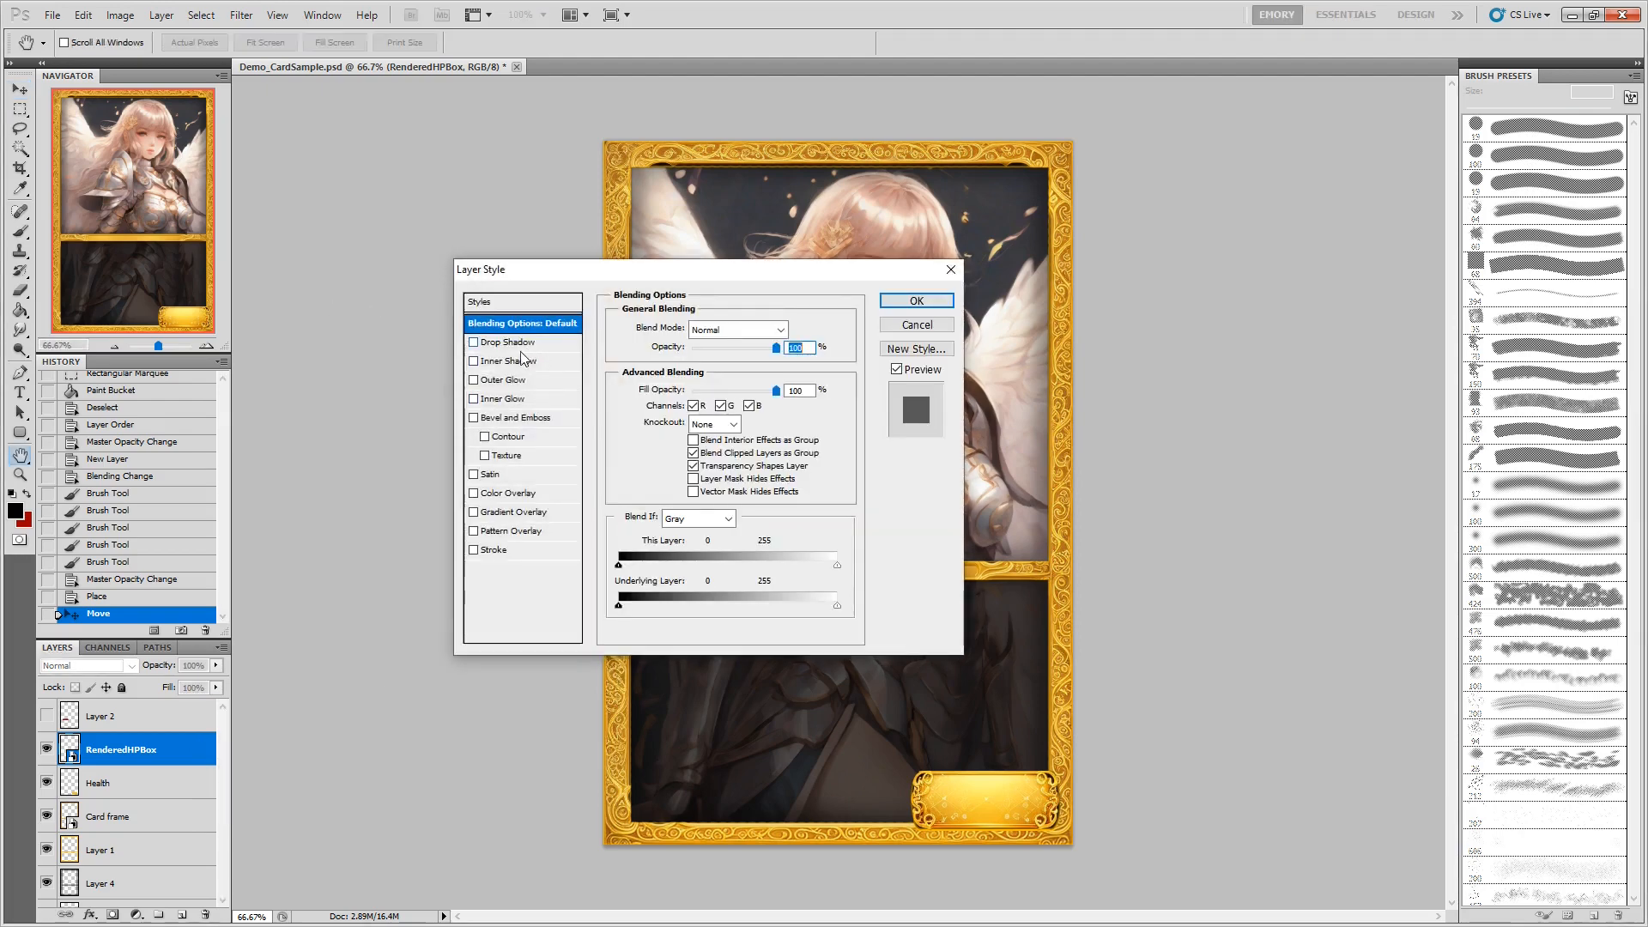
pyautogui.click(508, 344)
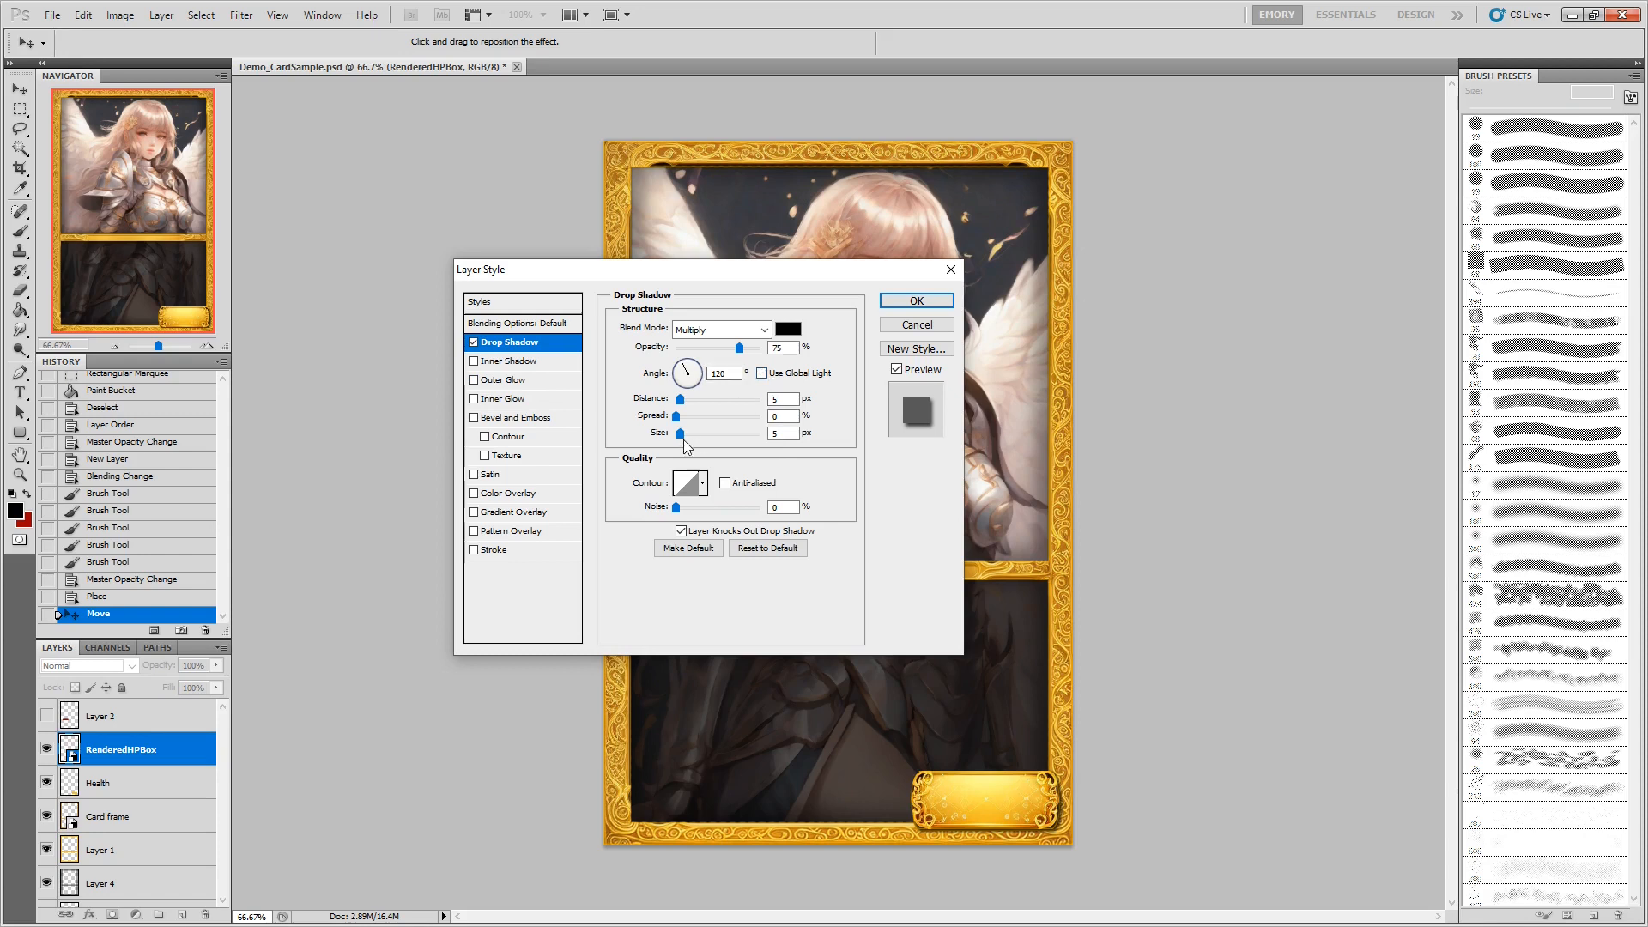
pyautogui.moveTo(680, 436)
pyautogui.mouseDown()
pyautogui.moveTo(673, 401)
pyautogui.moveTo(682, 433)
pyautogui.moveTo(683, 418)
pyautogui.mouseUp()
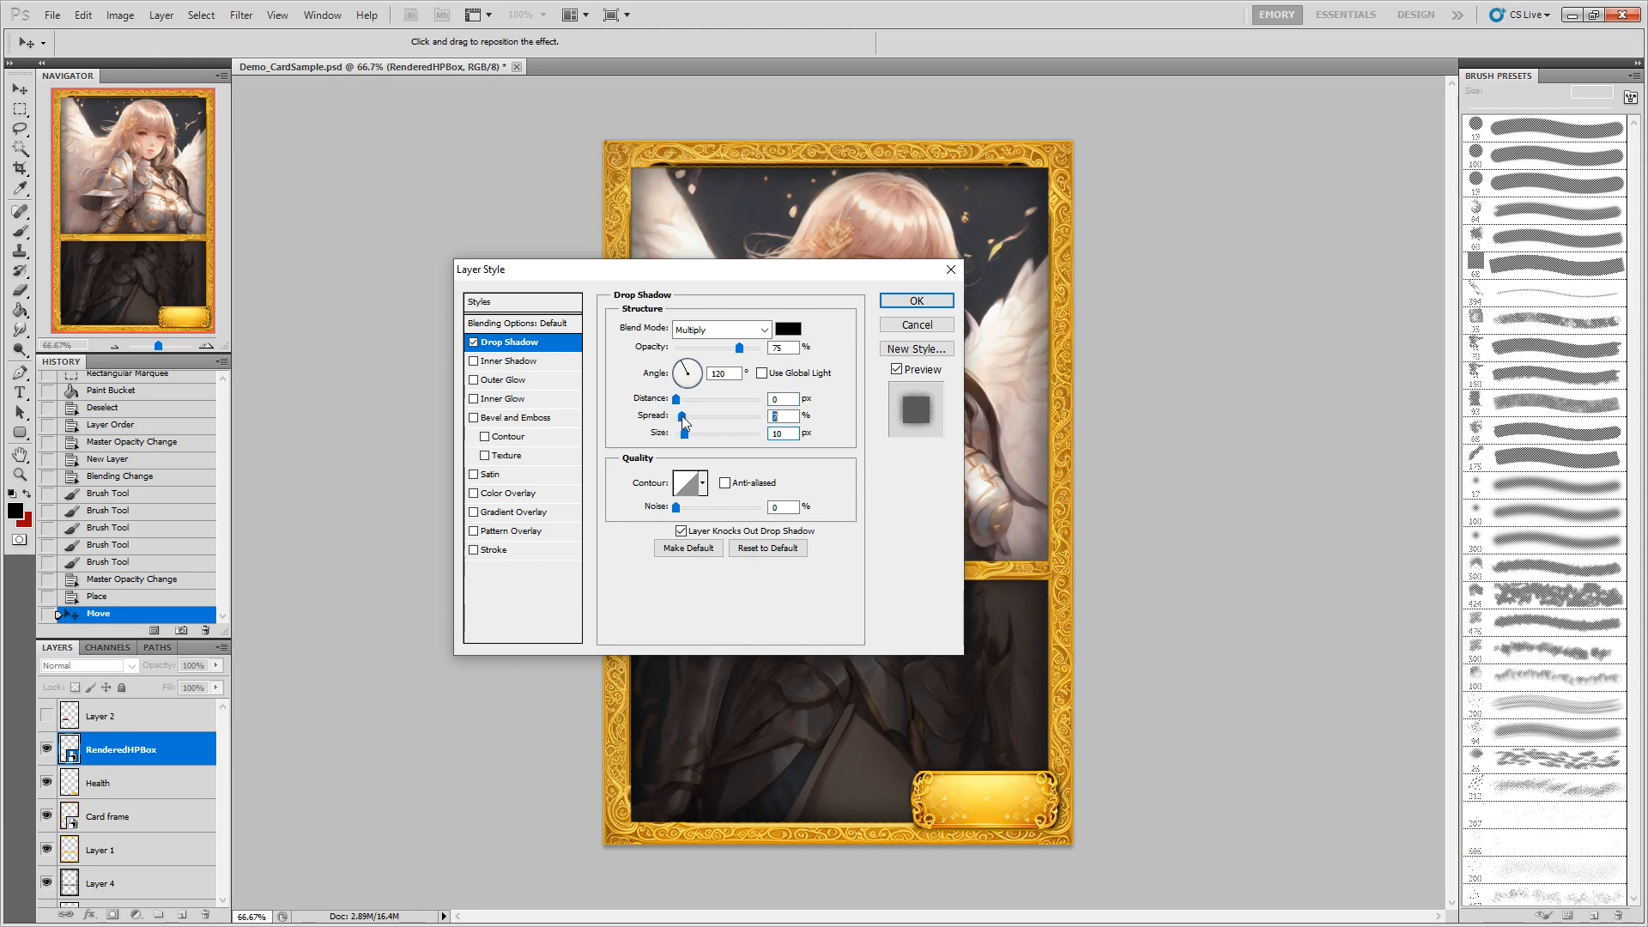
pyautogui.click(916, 302)
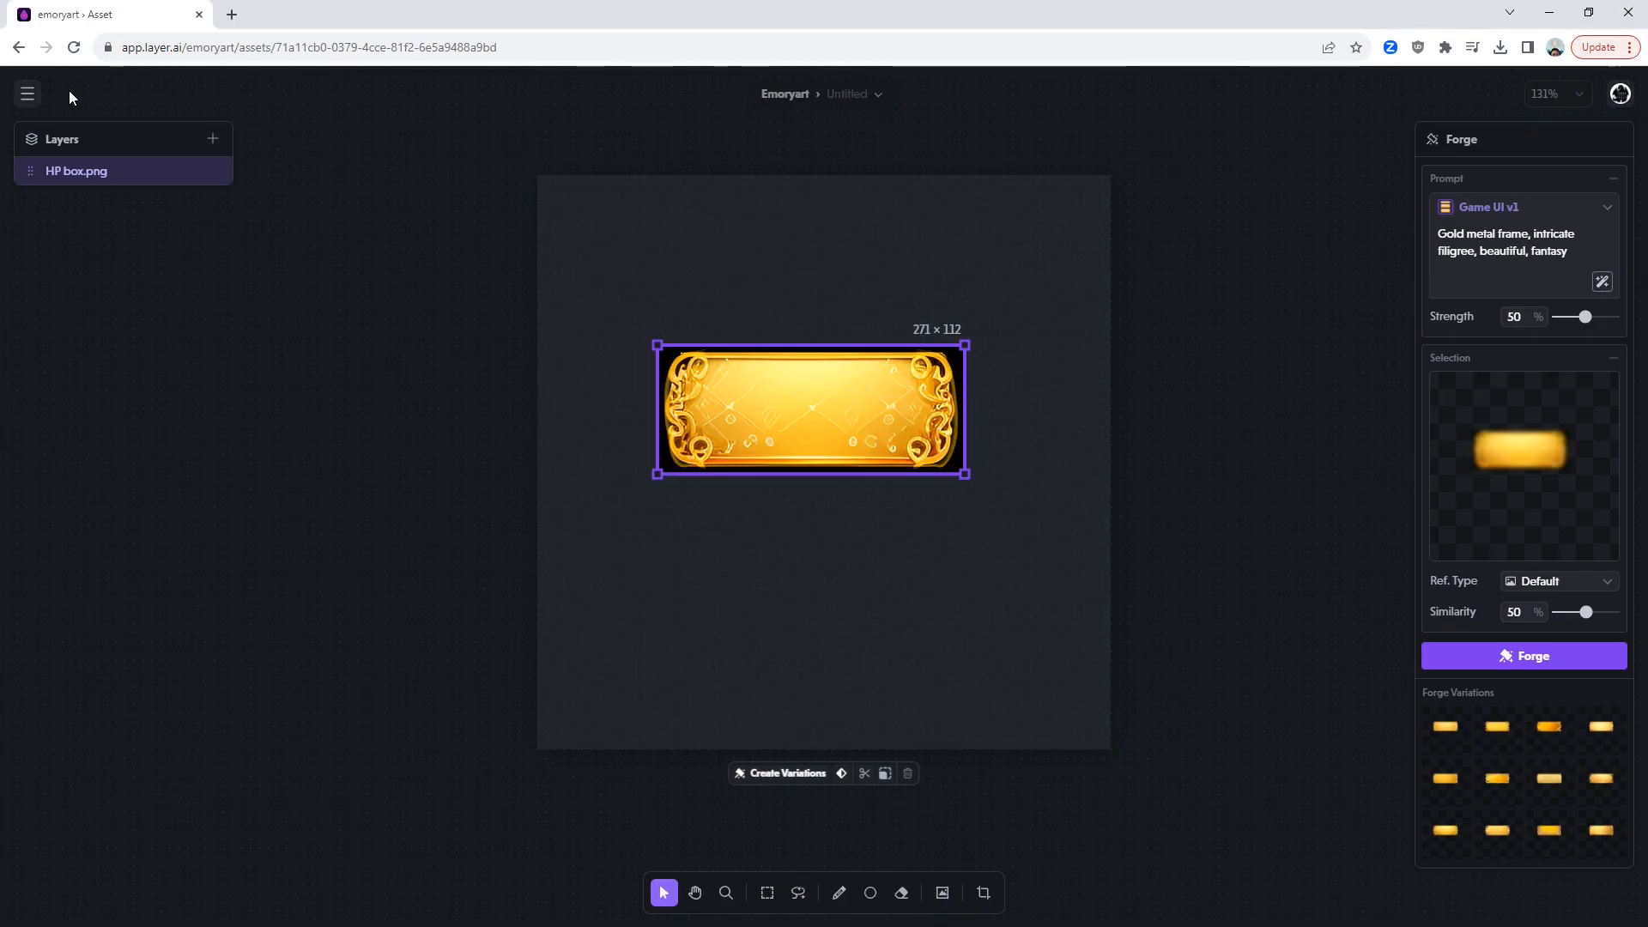
# Switch to Layer AI, create a new blank asset and choose the Game UI v1 style for it.
pyautogui.click(27, 94)
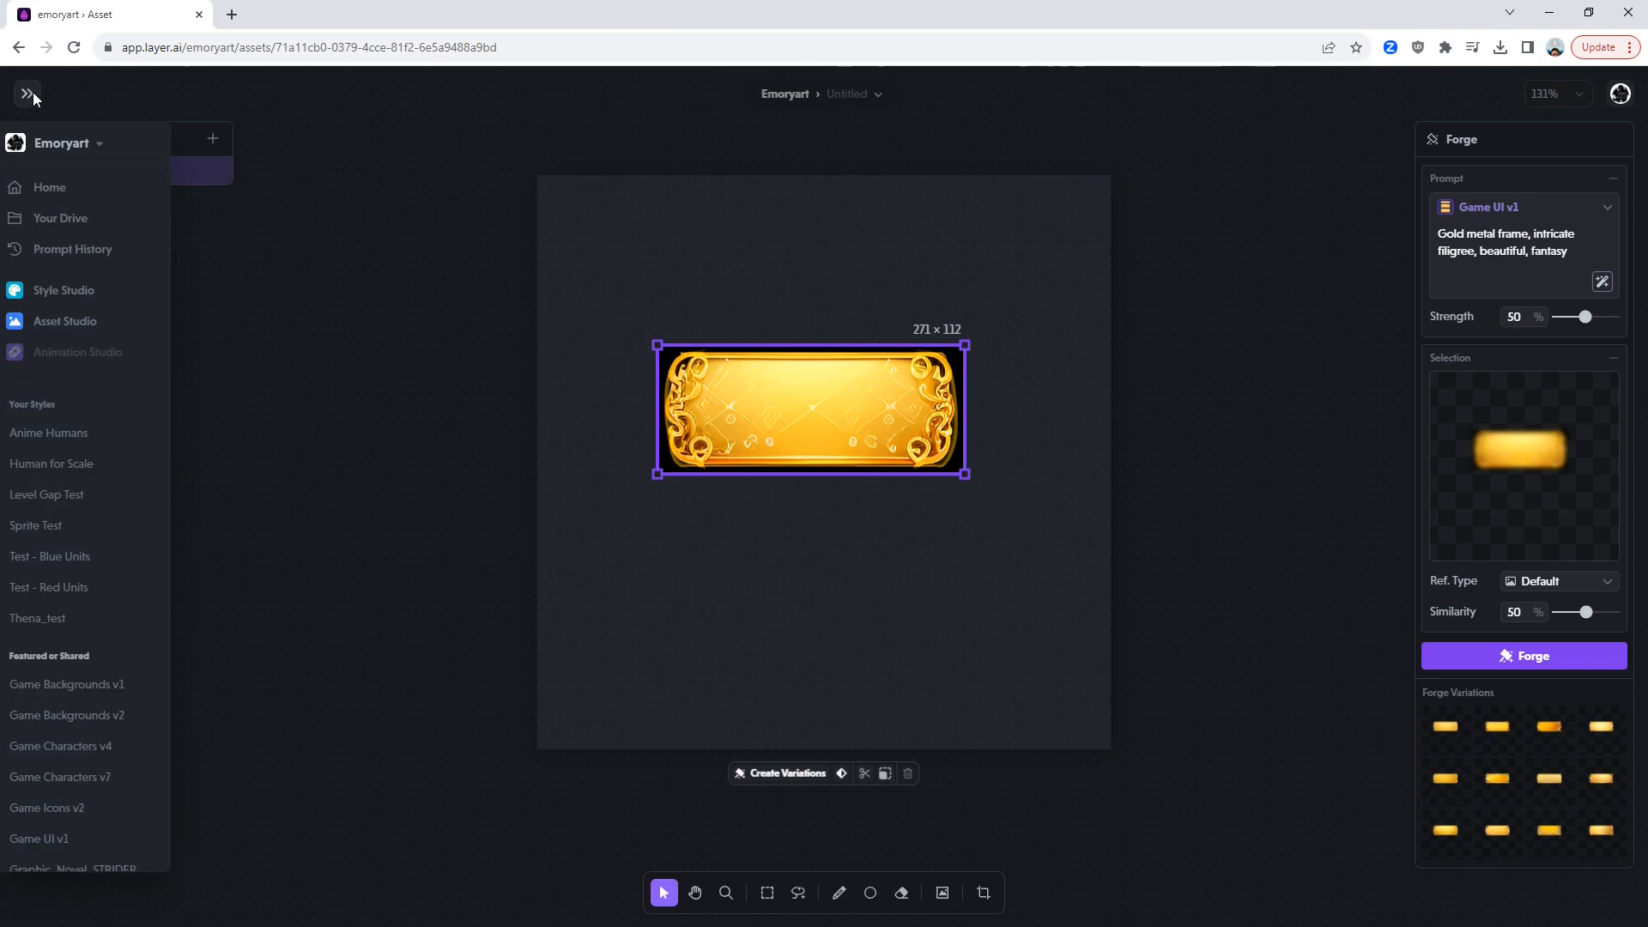
pyautogui.click(57, 184)
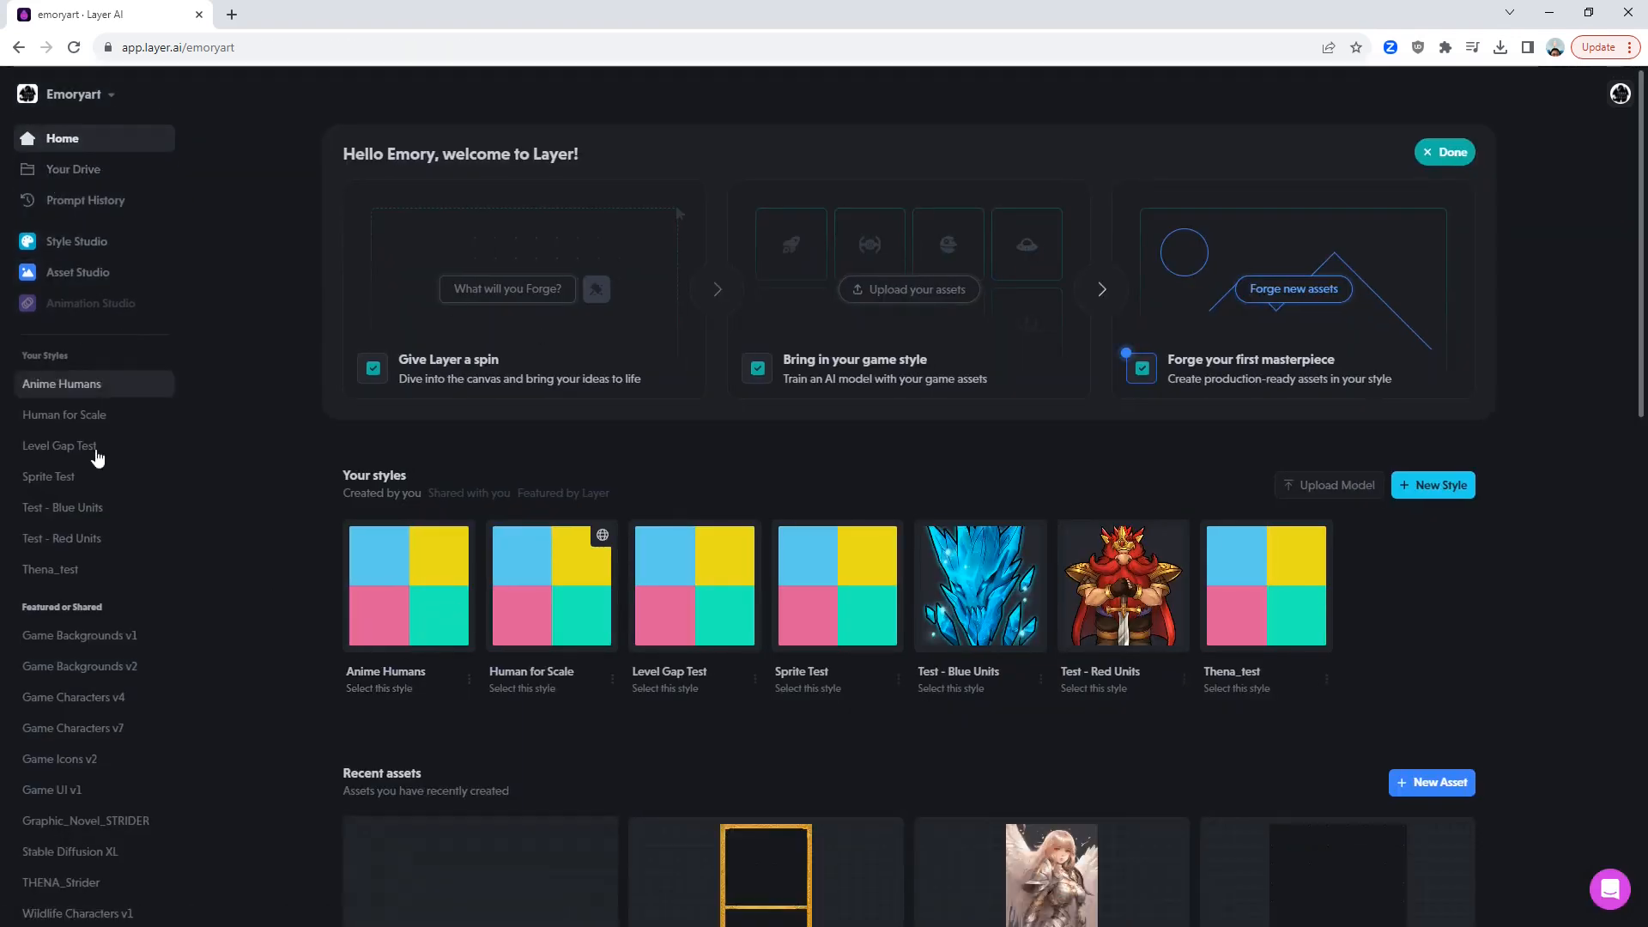
pyautogui.click(81, 272)
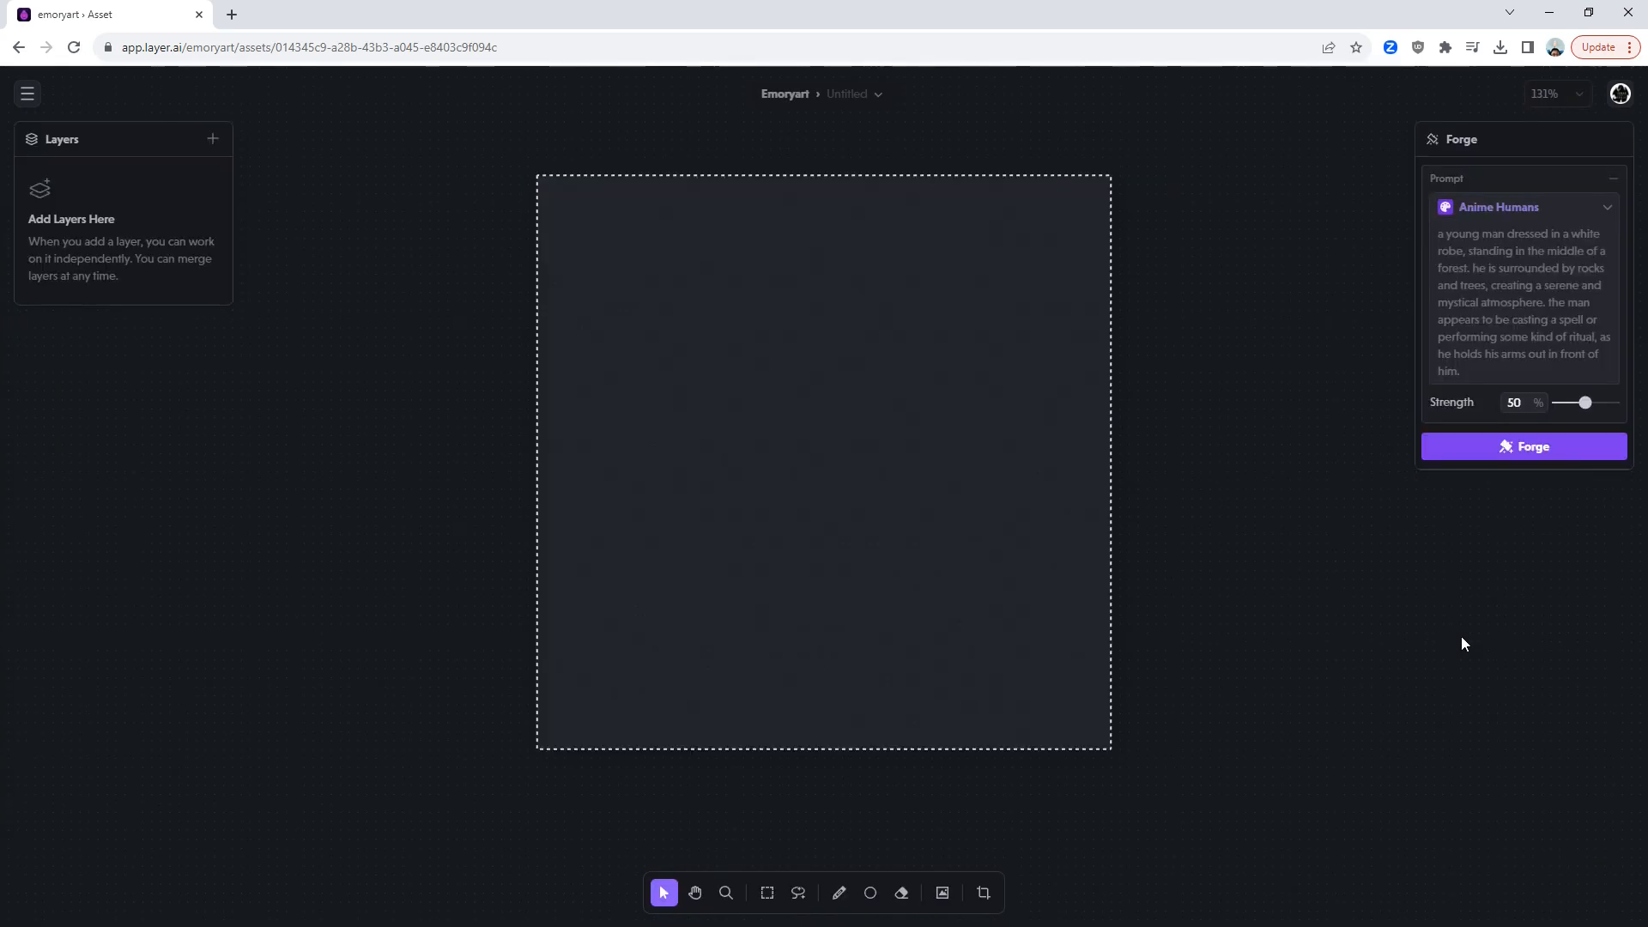
pyautogui.click(1494, 220)
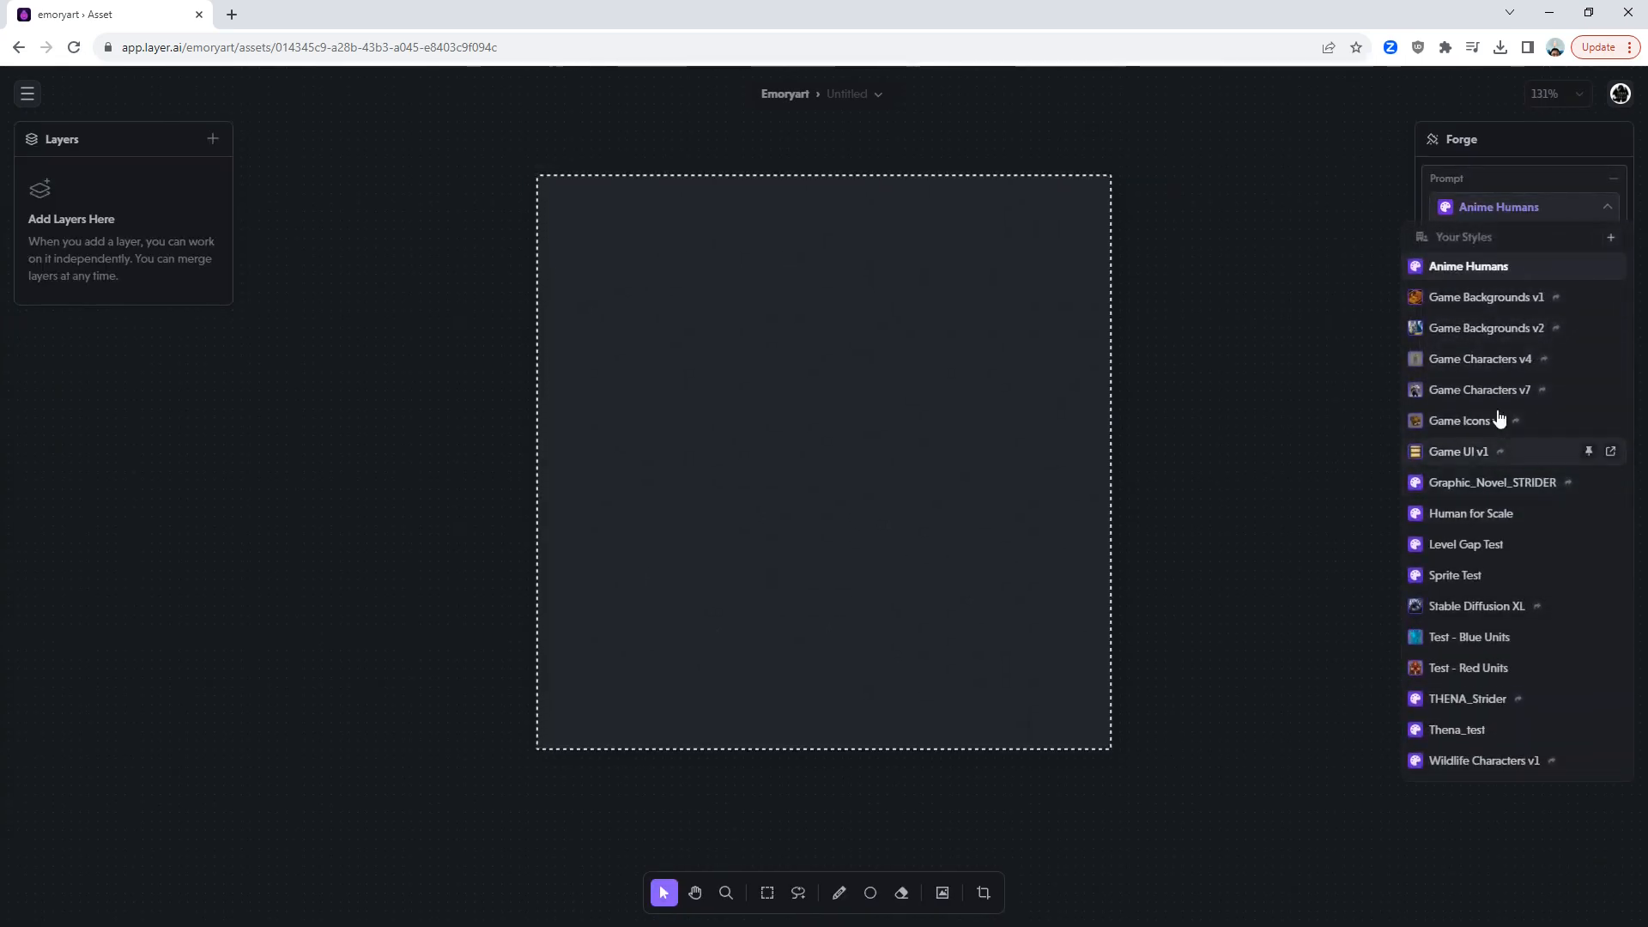
pyautogui.click(1489, 455)
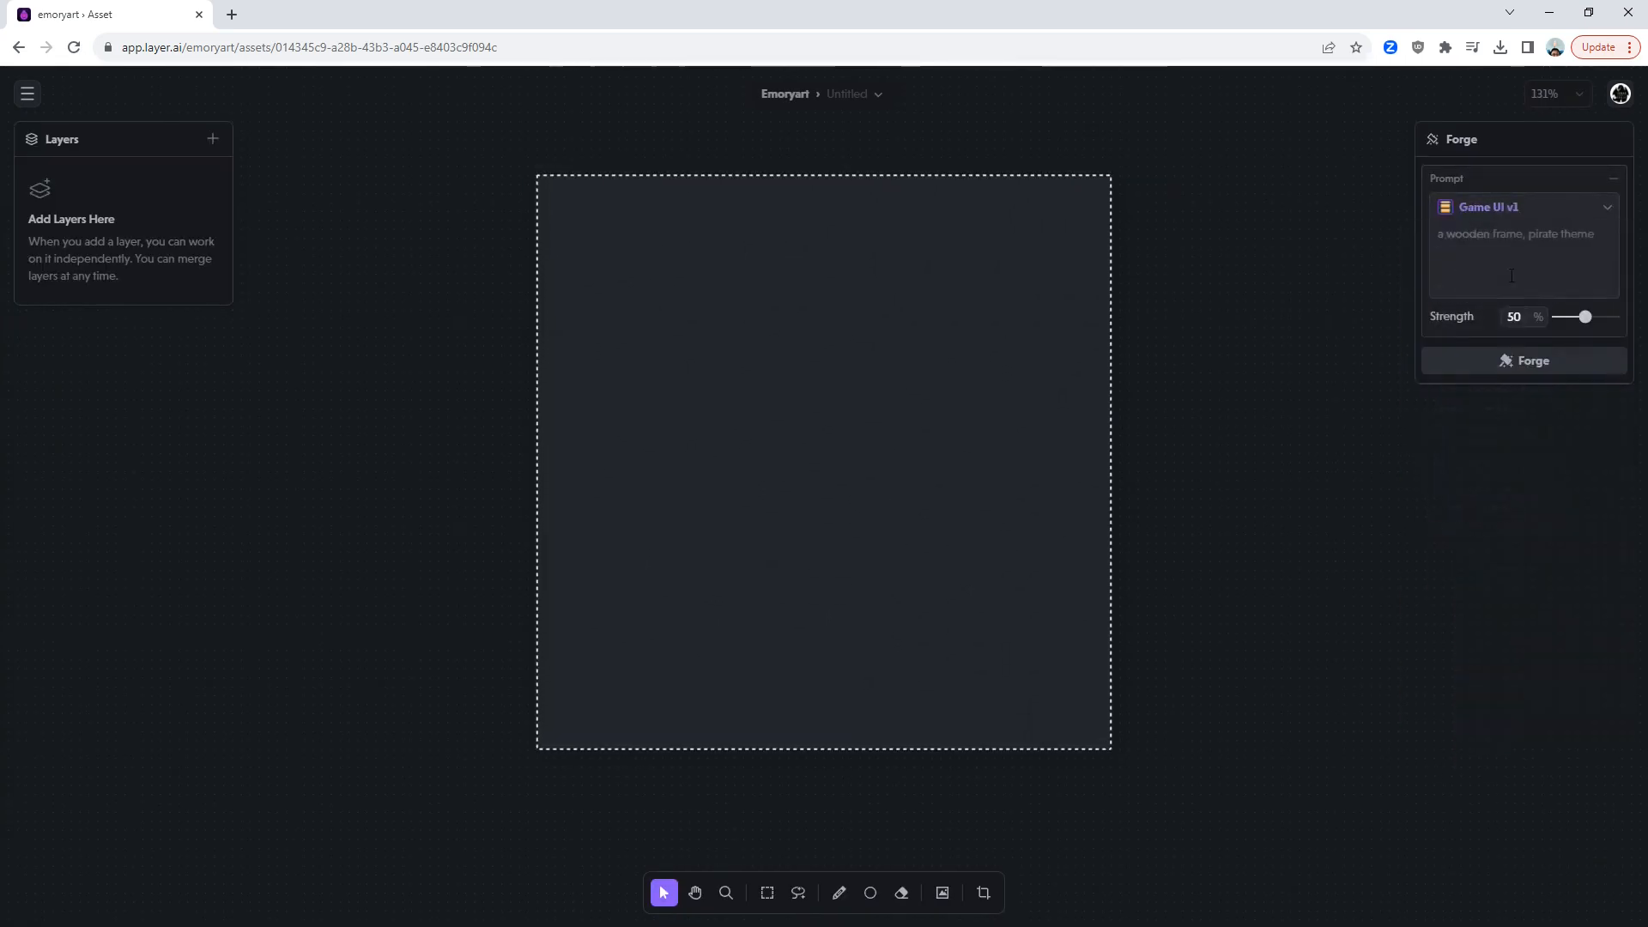
# Forge images from the prompt "circular golden metal frame, intricate filigree, fantasy card game".
pyautogui.click(1505, 257)
pyautogui.write('circu')
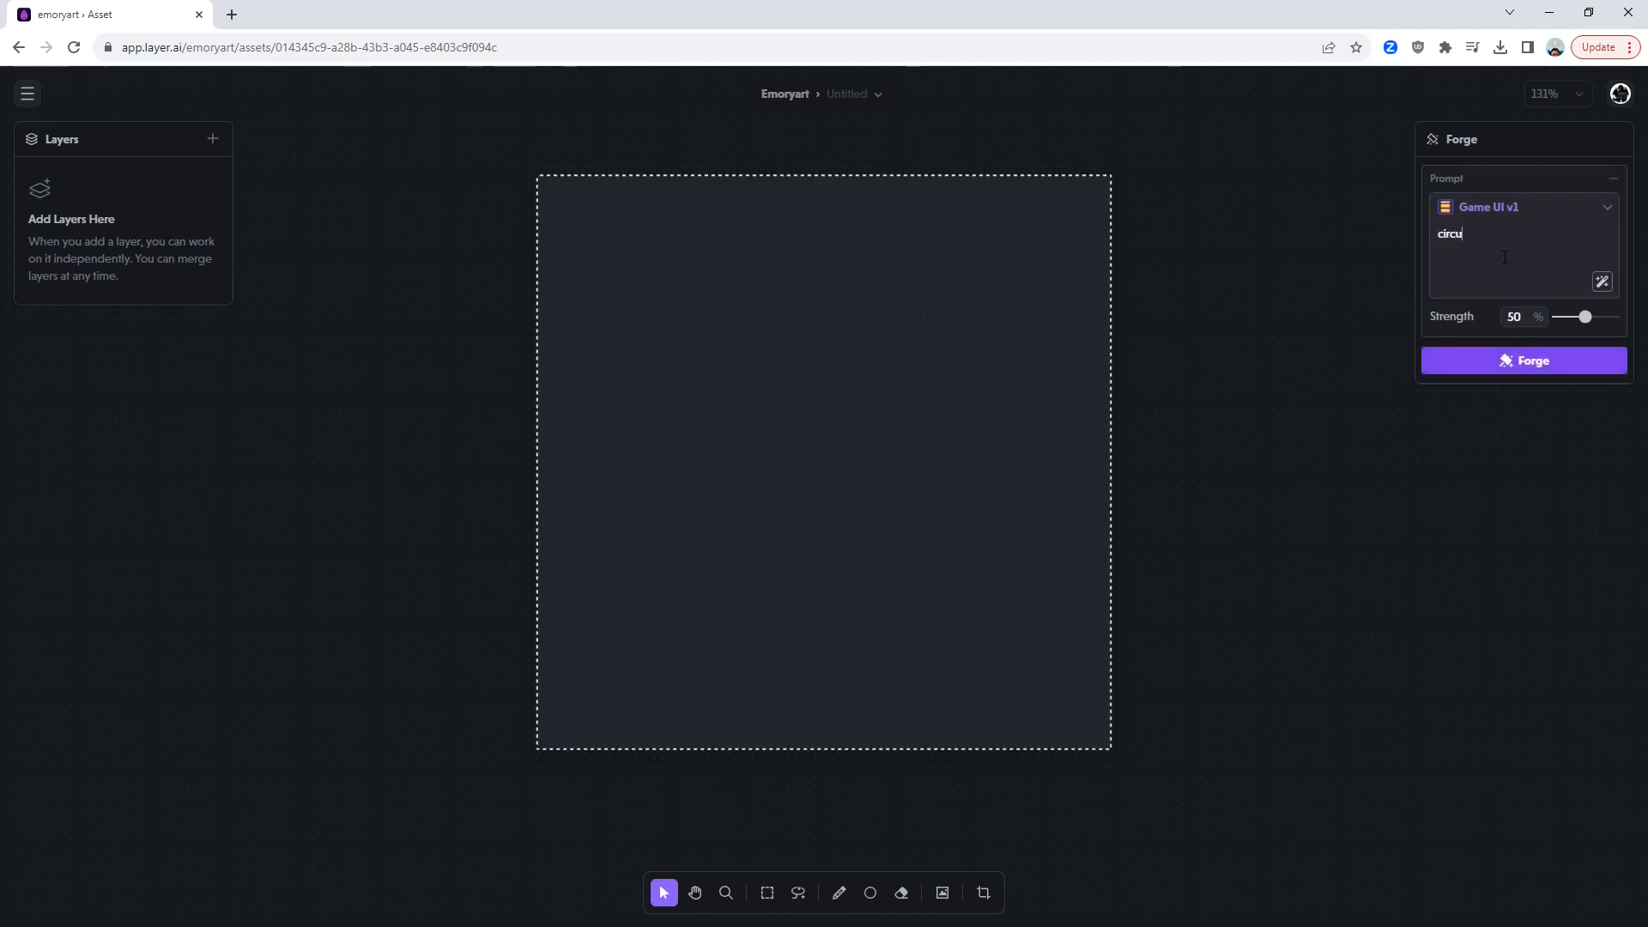
pyautogui.write('lar gol')
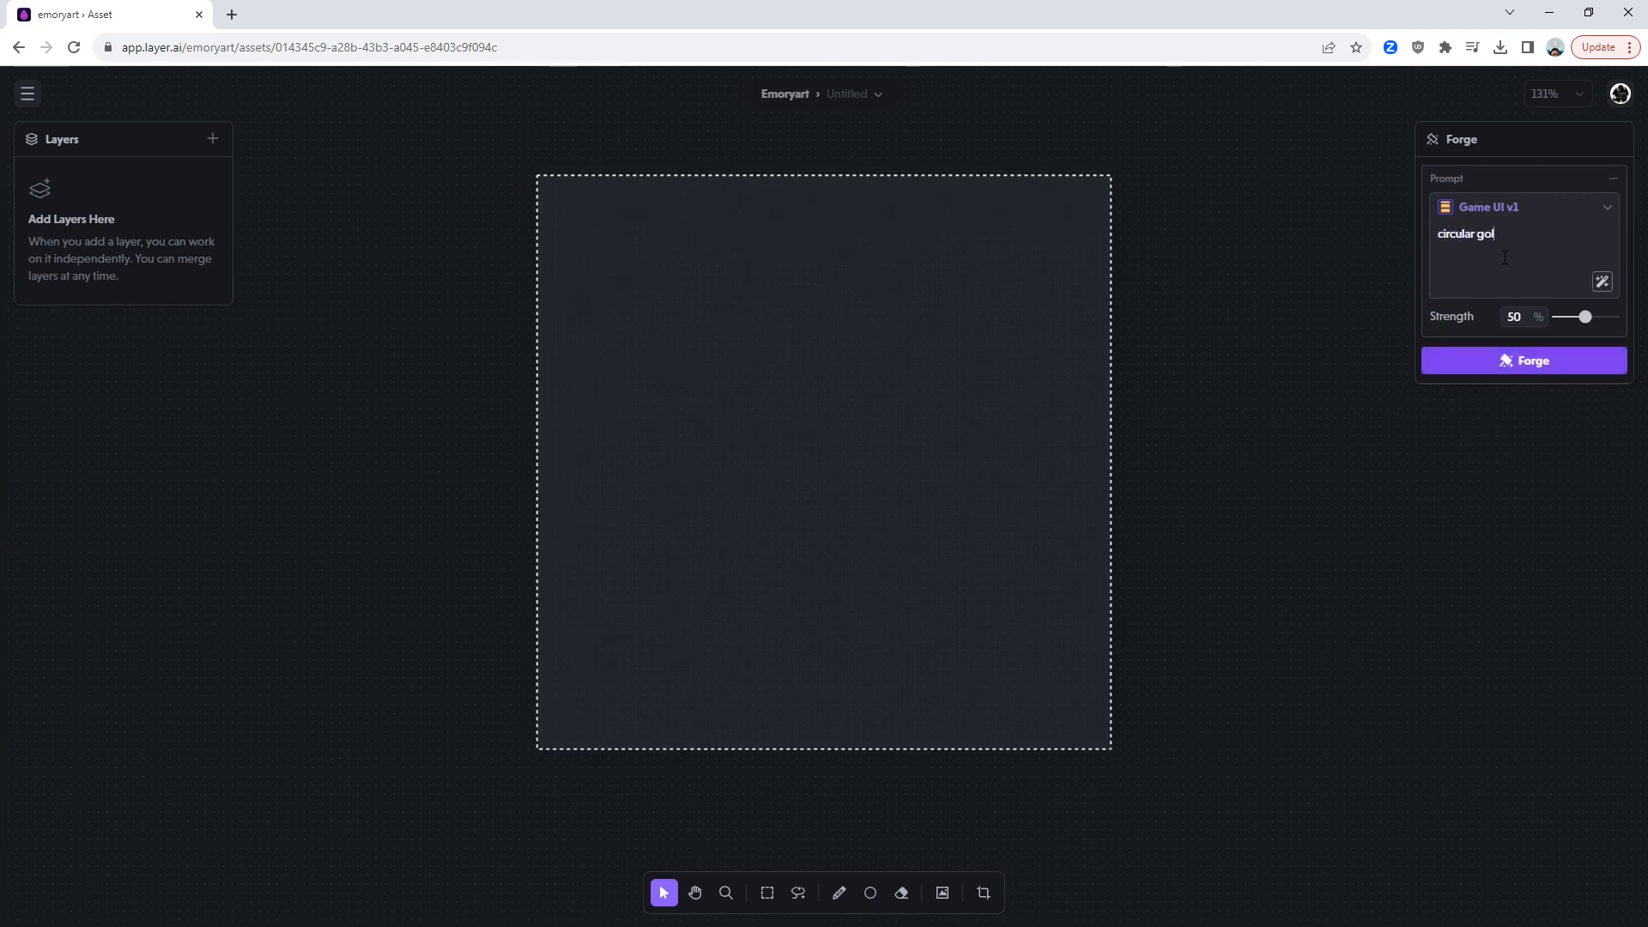
pyautogui.write('den metal frame, intricate fi')
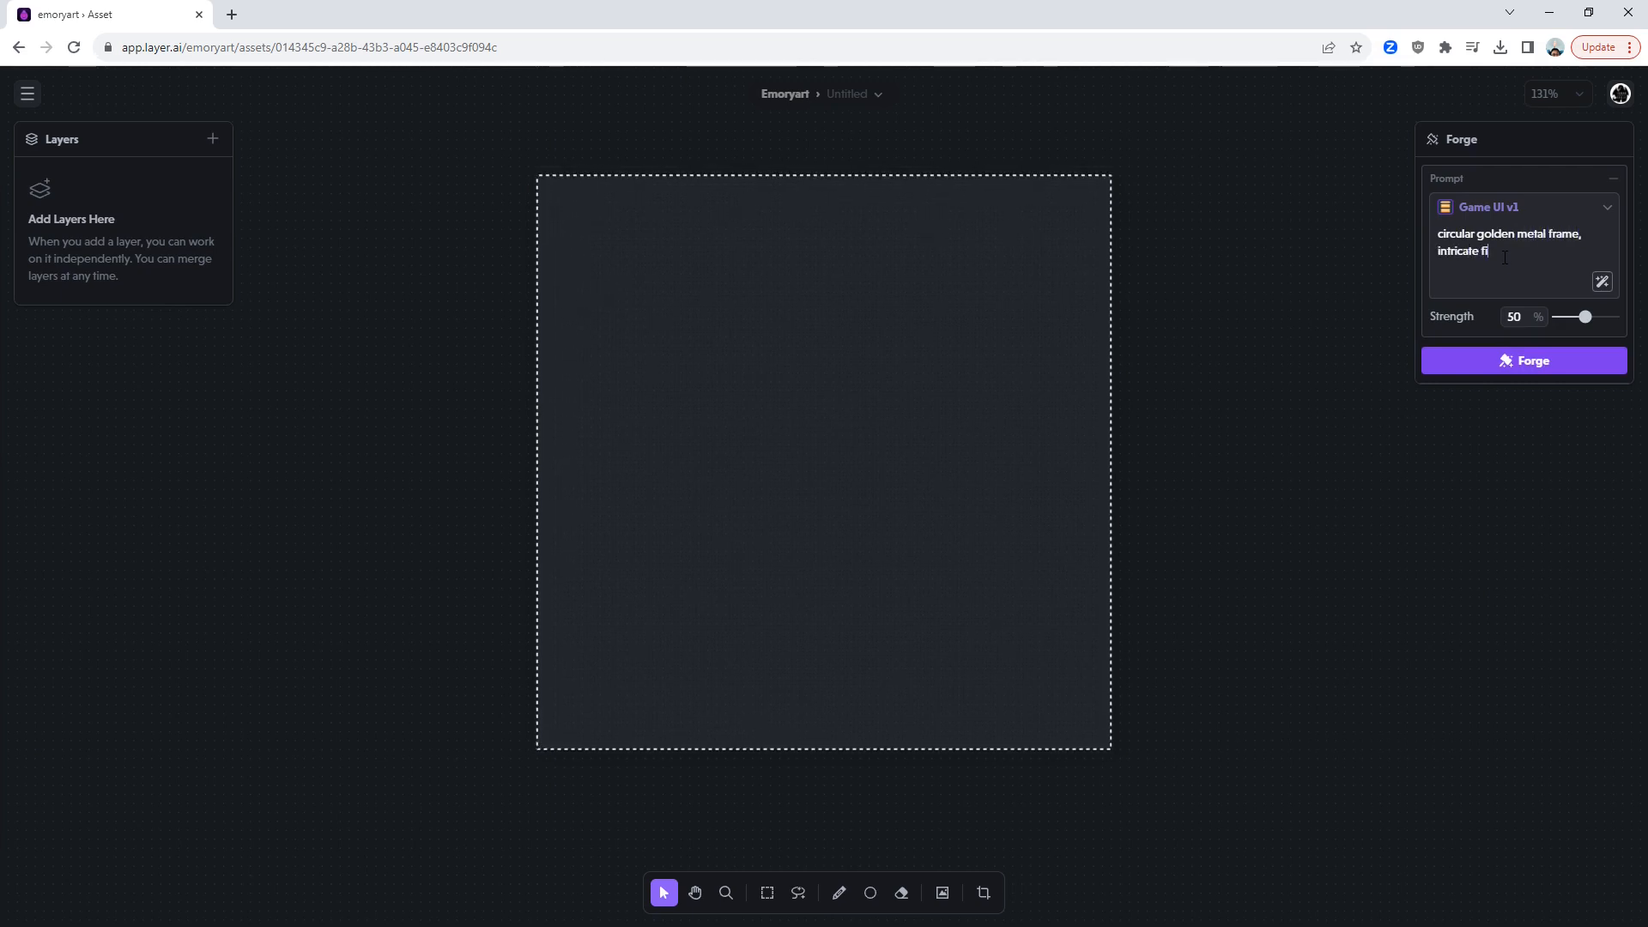
pyautogui.write('ligree,')
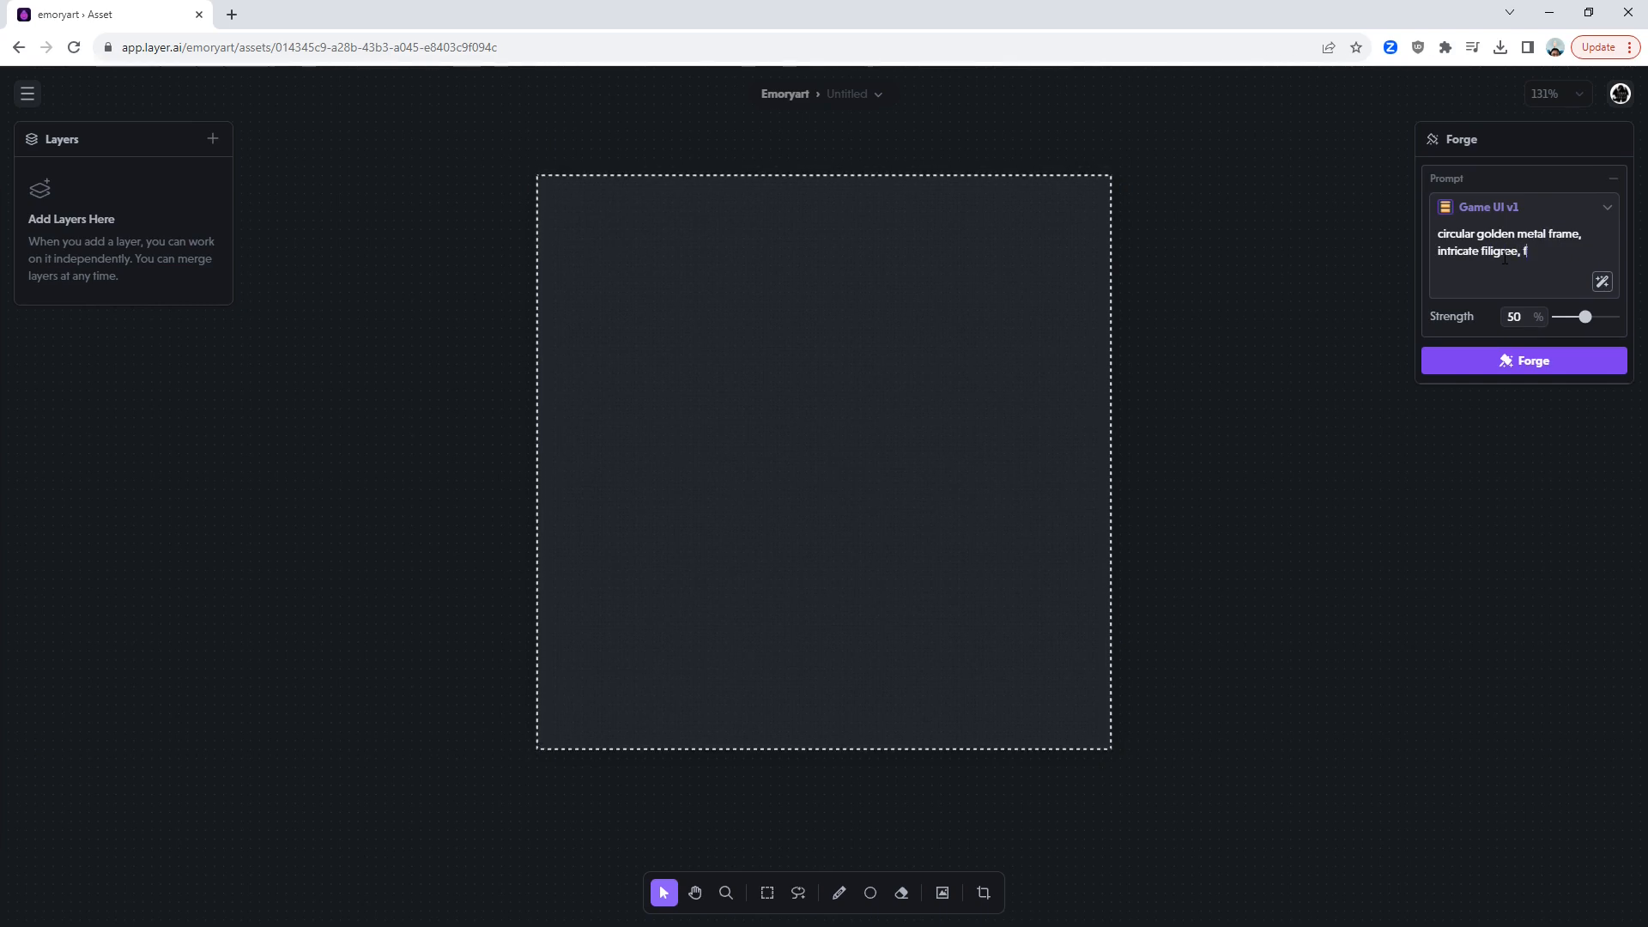
pyautogui.write(' fantasy card game')
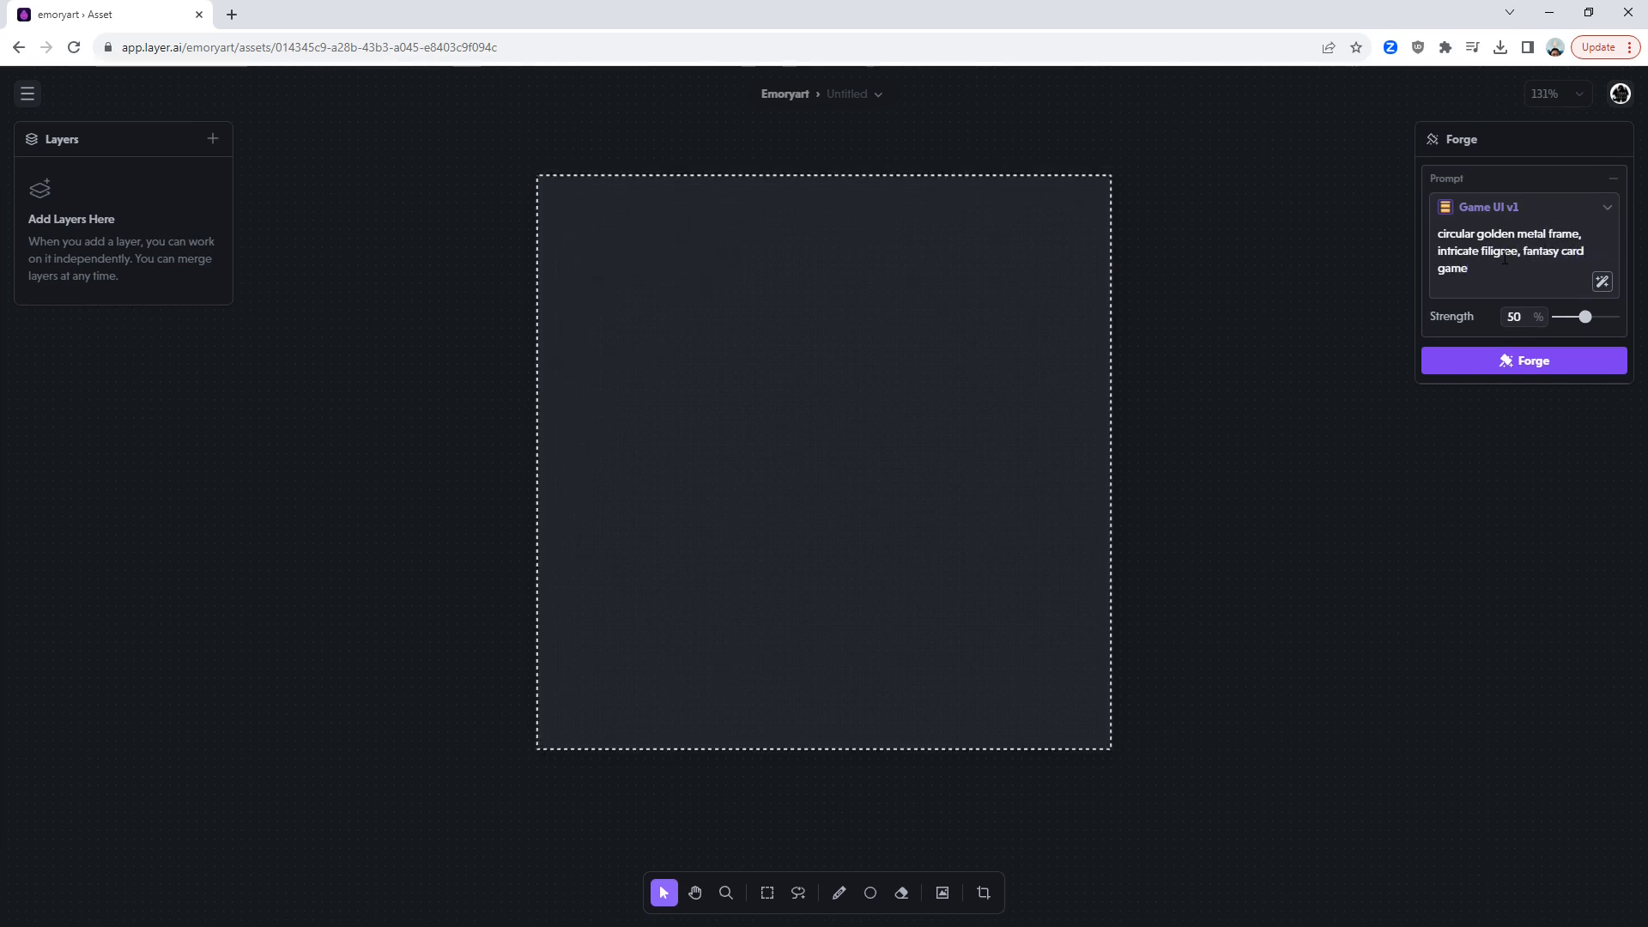
pyautogui.press('Return')
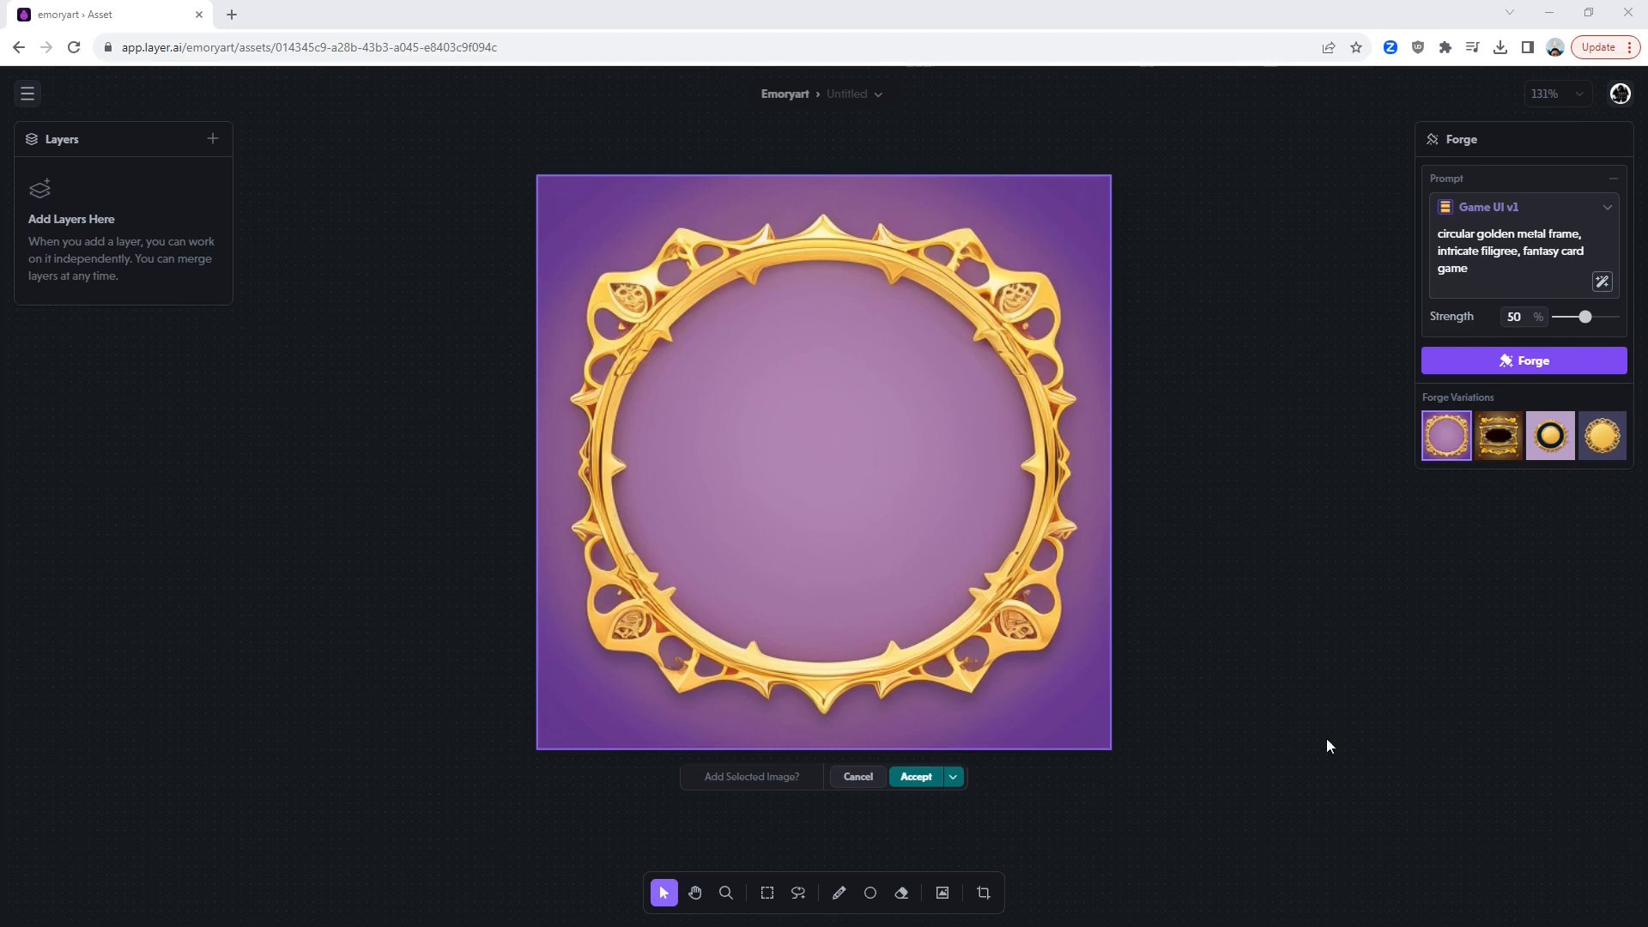
# Compare the second, third and fourth circular frames of the first forged batch.
pyautogui.click(1497, 438)
pyautogui.click(1550, 439)
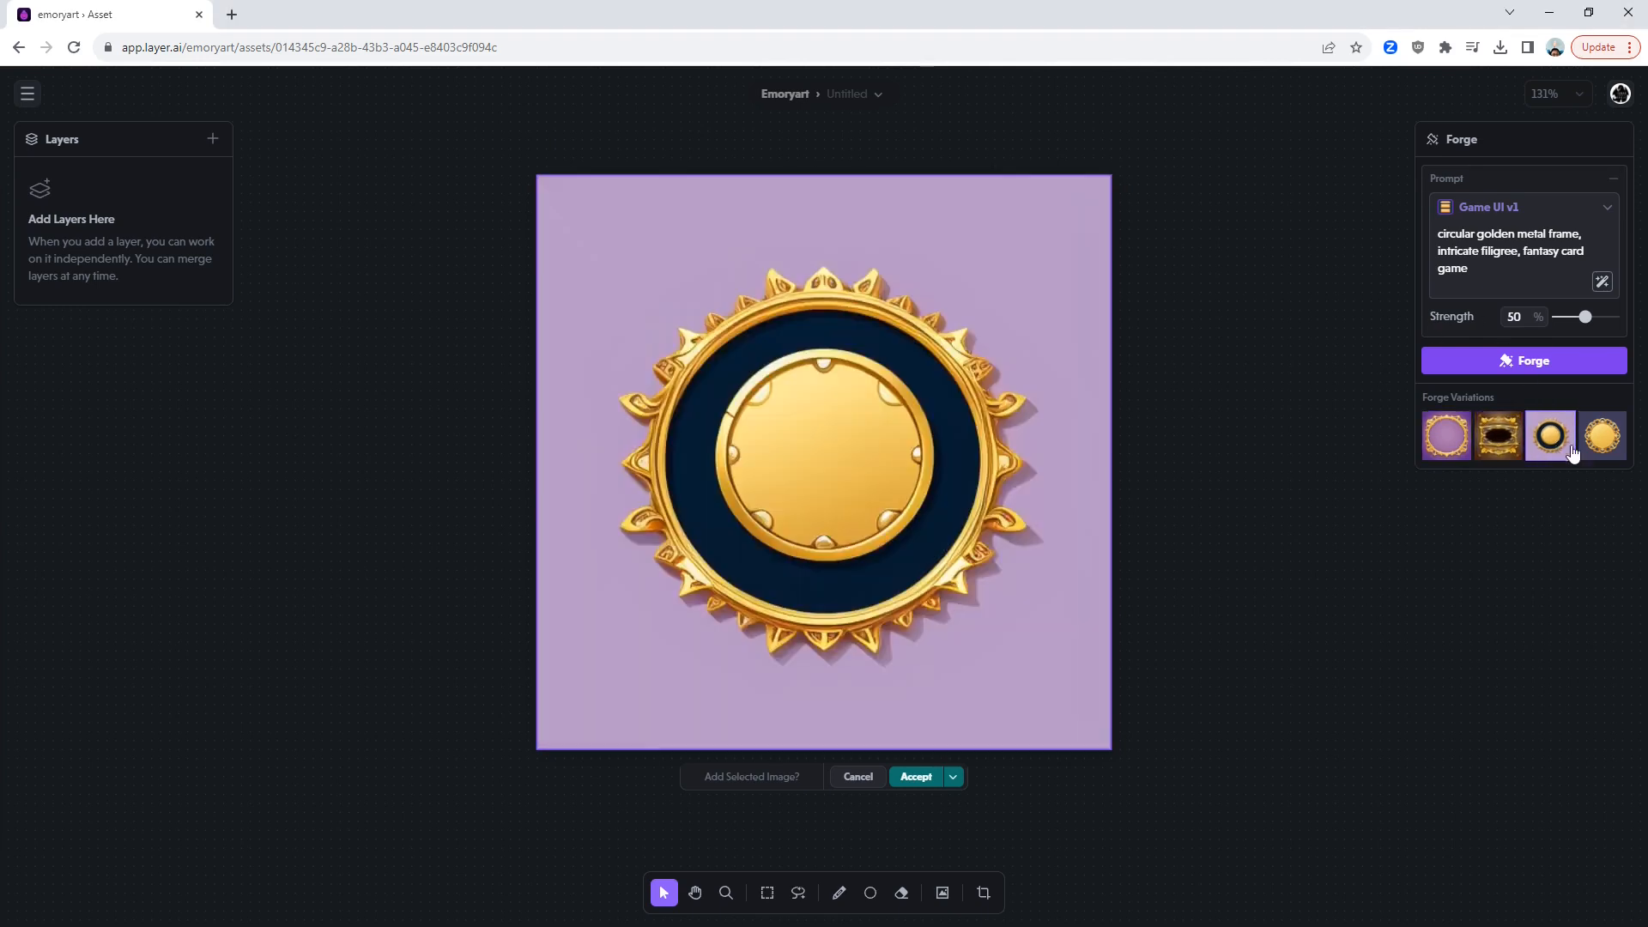
pyautogui.click(1602, 438)
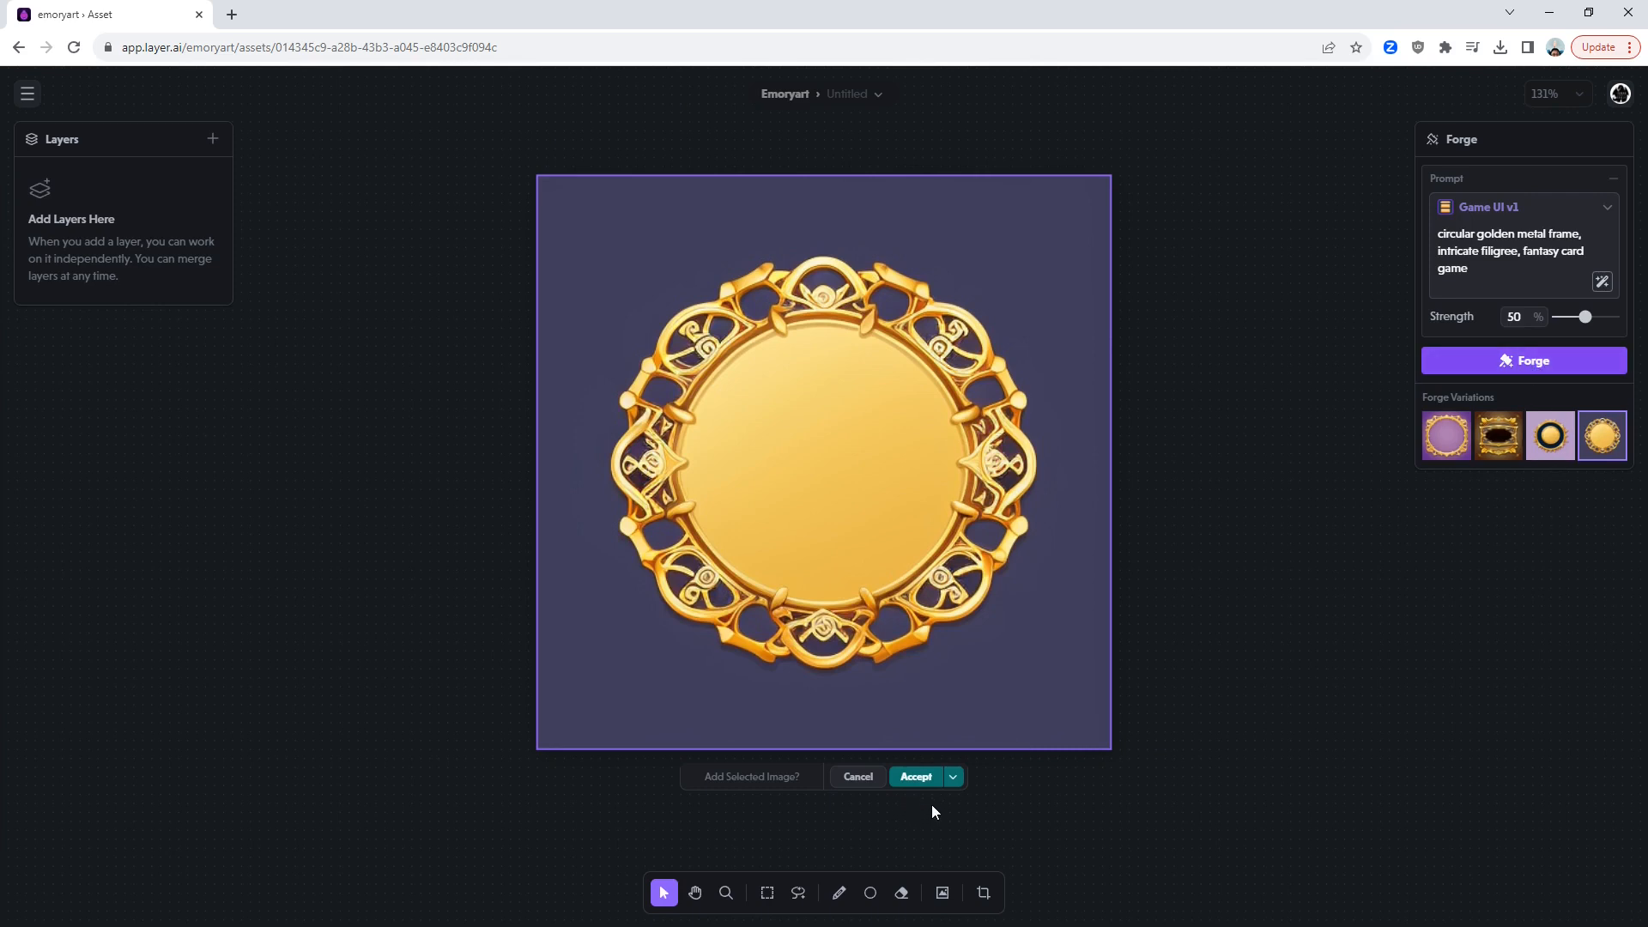
# Forge a second batch of circular frames and compare its last two images with the fourth image of the first batch.
pyautogui.click(1525, 358)
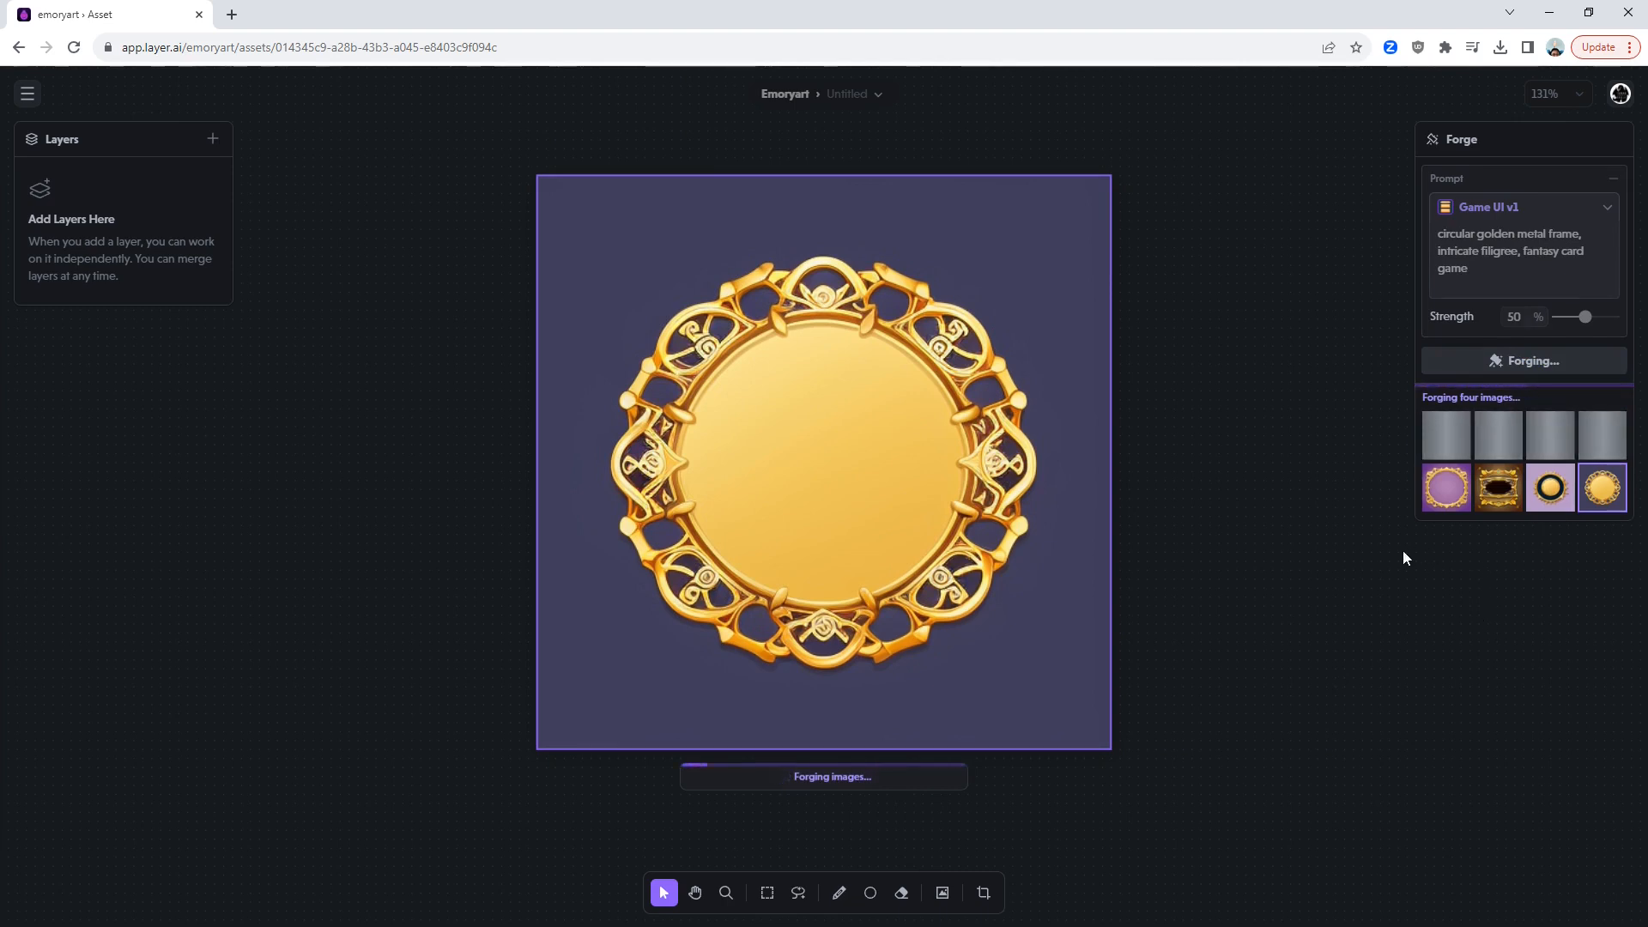
pyautogui.click(1542, 446)
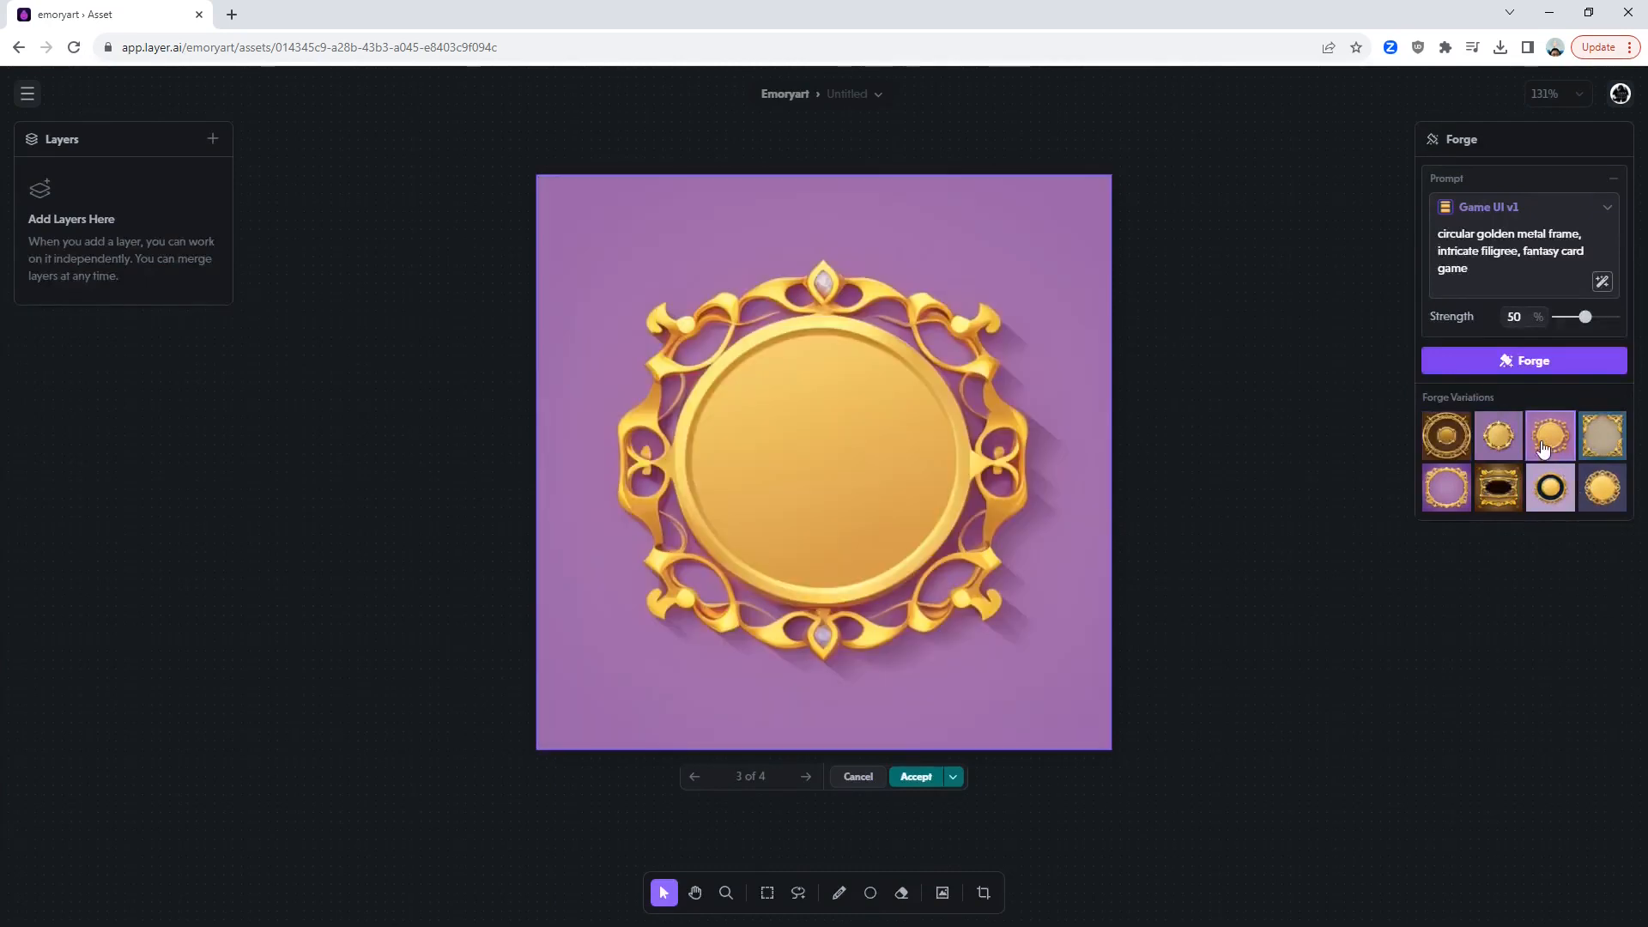
pyautogui.click(1603, 438)
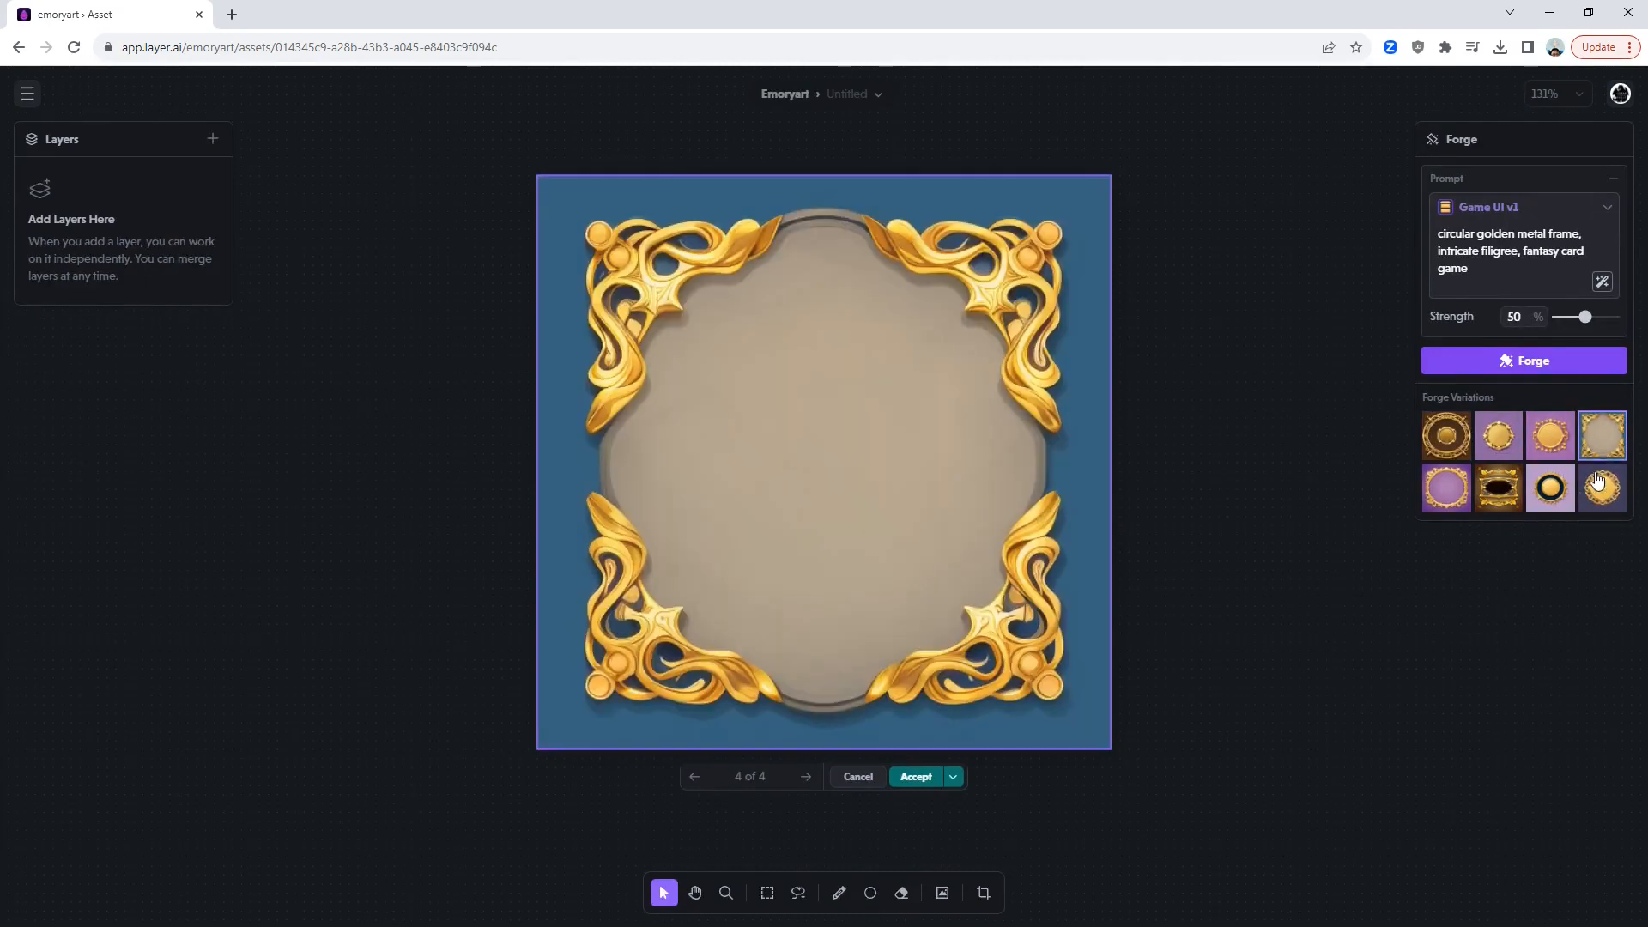
pyautogui.click(1601, 496)
# Forge a third batch of circular frames and preview its fourth and third images.
pyautogui.click(1508, 363)
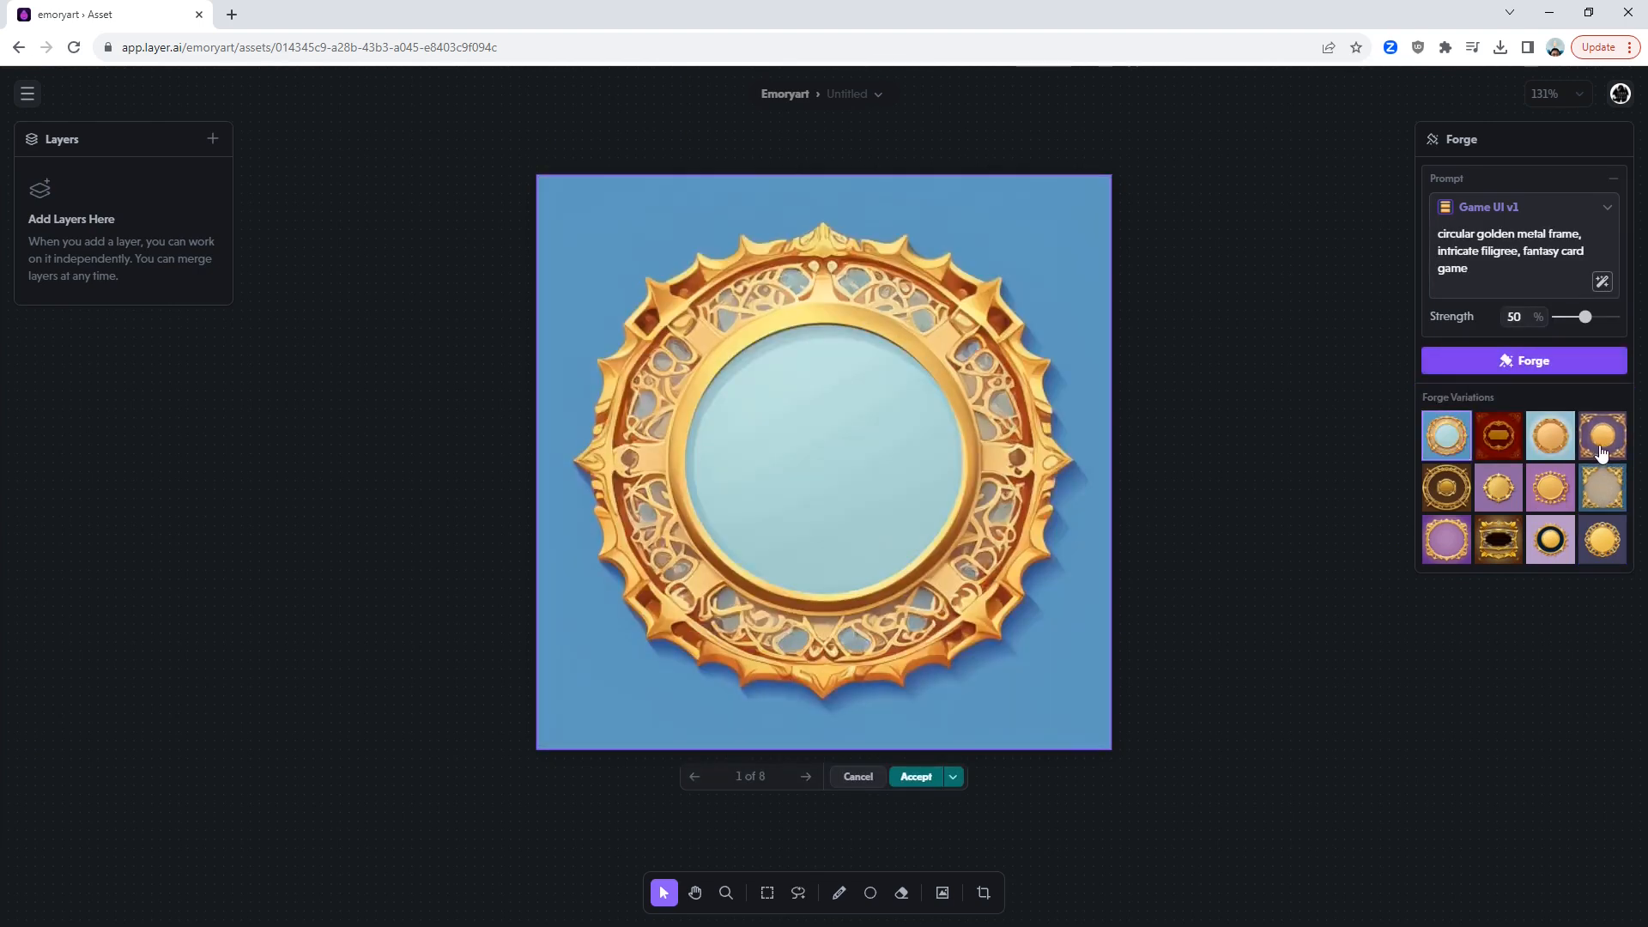
pyautogui.click(1603, 439)
pyautogui.click(1551, 448)
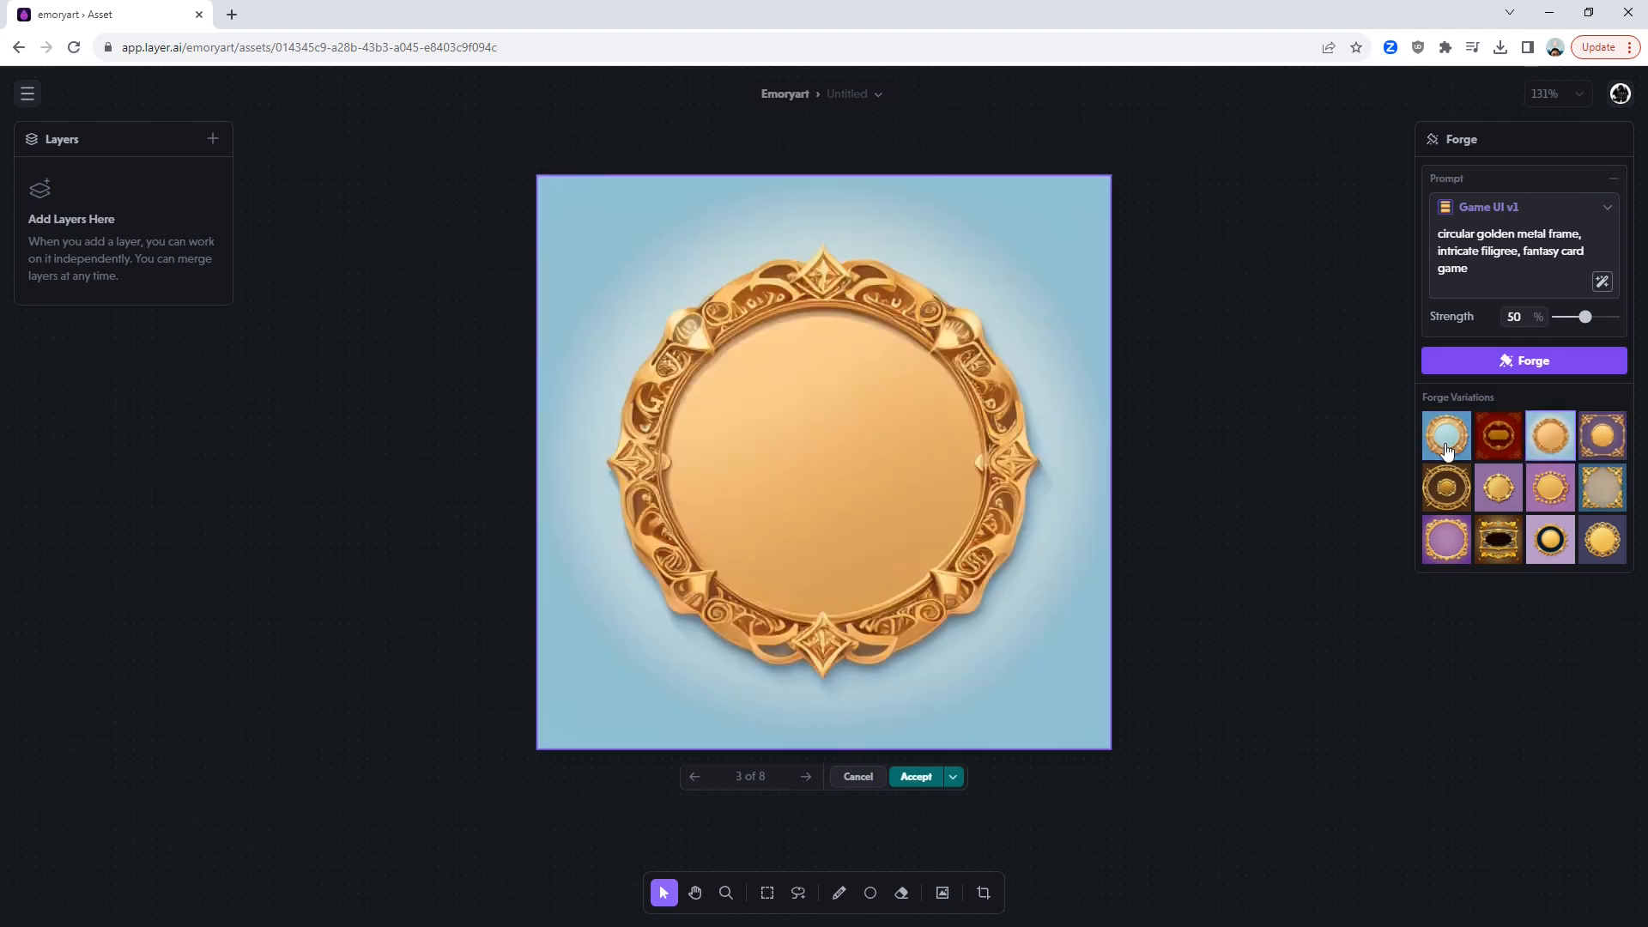
# Accept the fourth frame of the first batch and forge variations based on it at 50% similarity.
pyautogui.click(1594, 541)
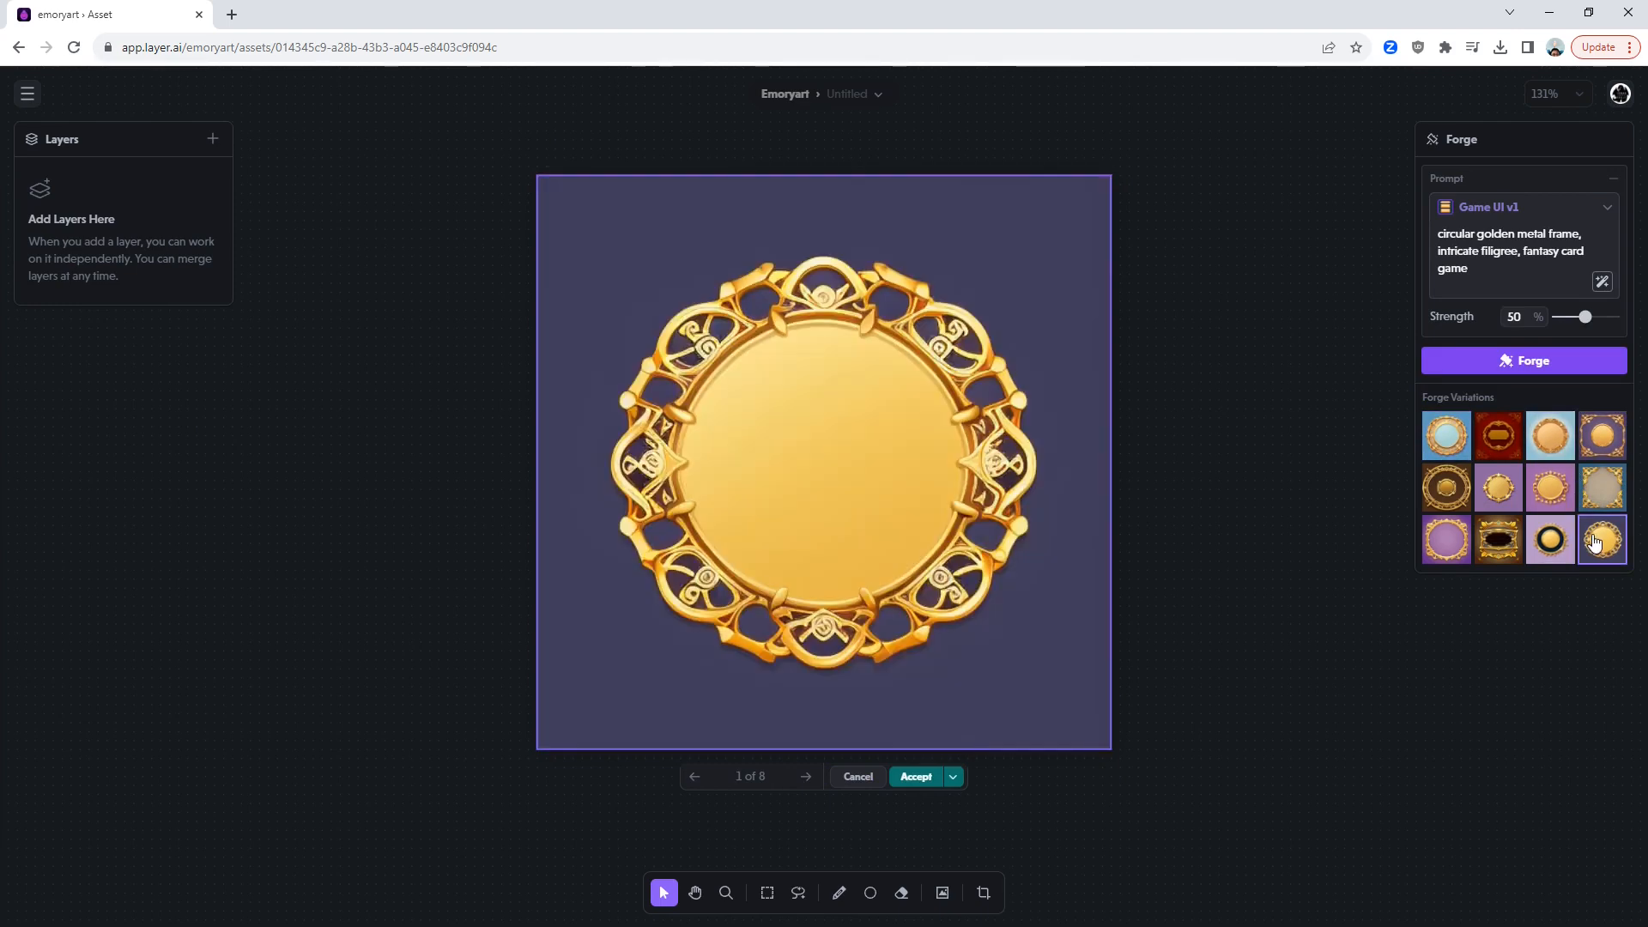
pyautogui.click(908, 777)
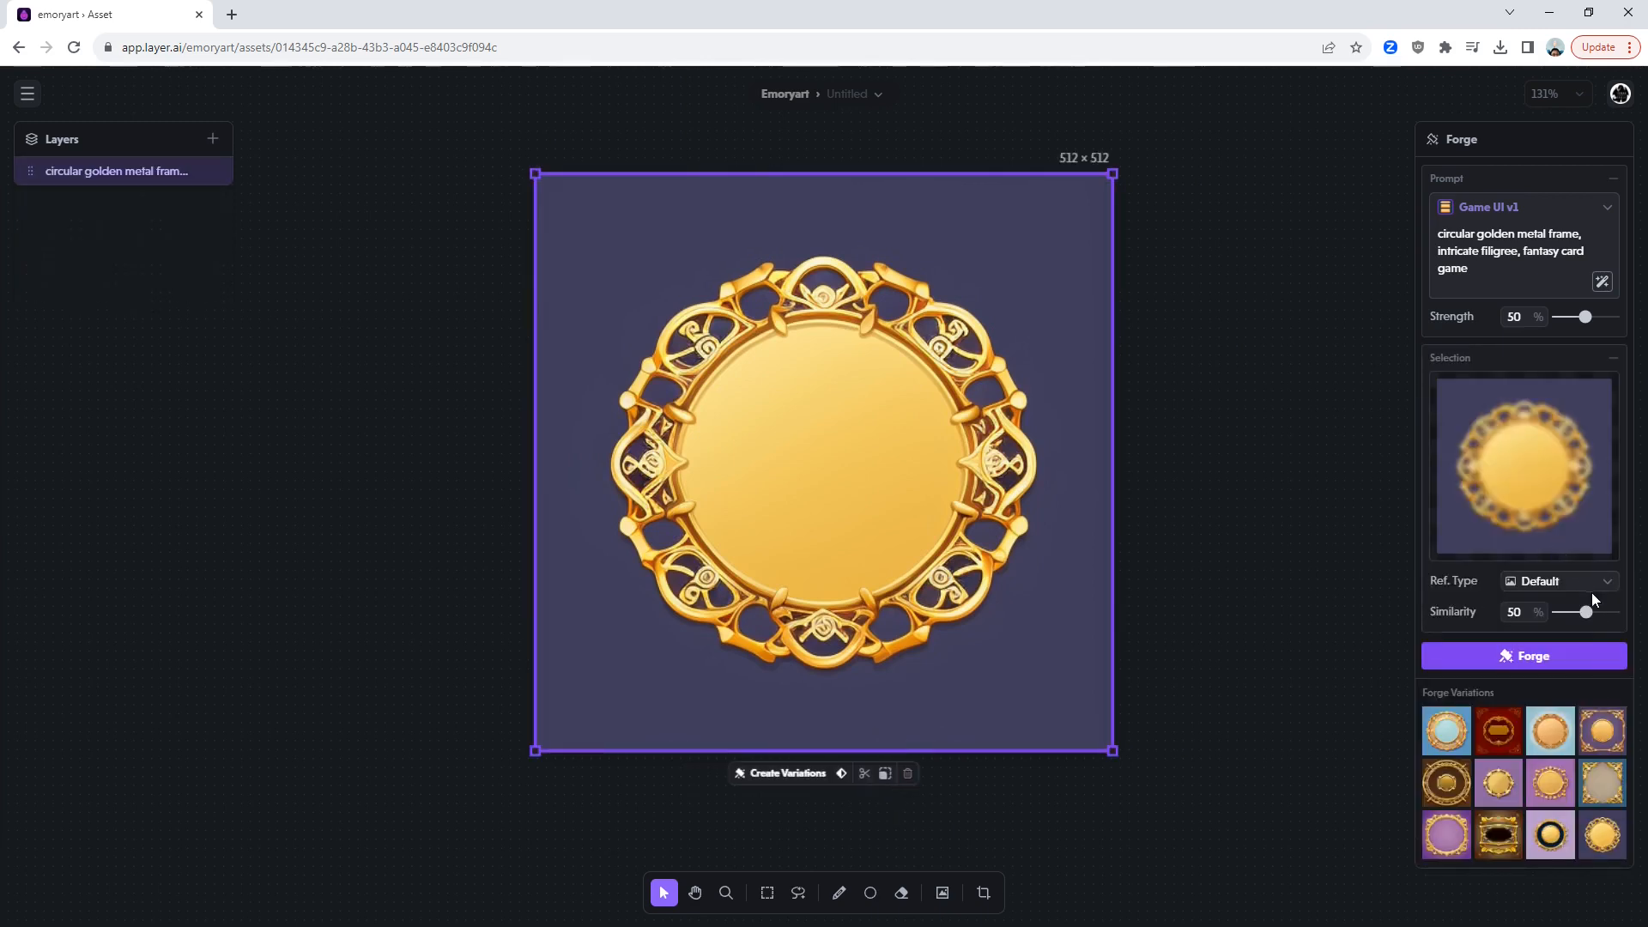
pyautogui.click(1558, 659)
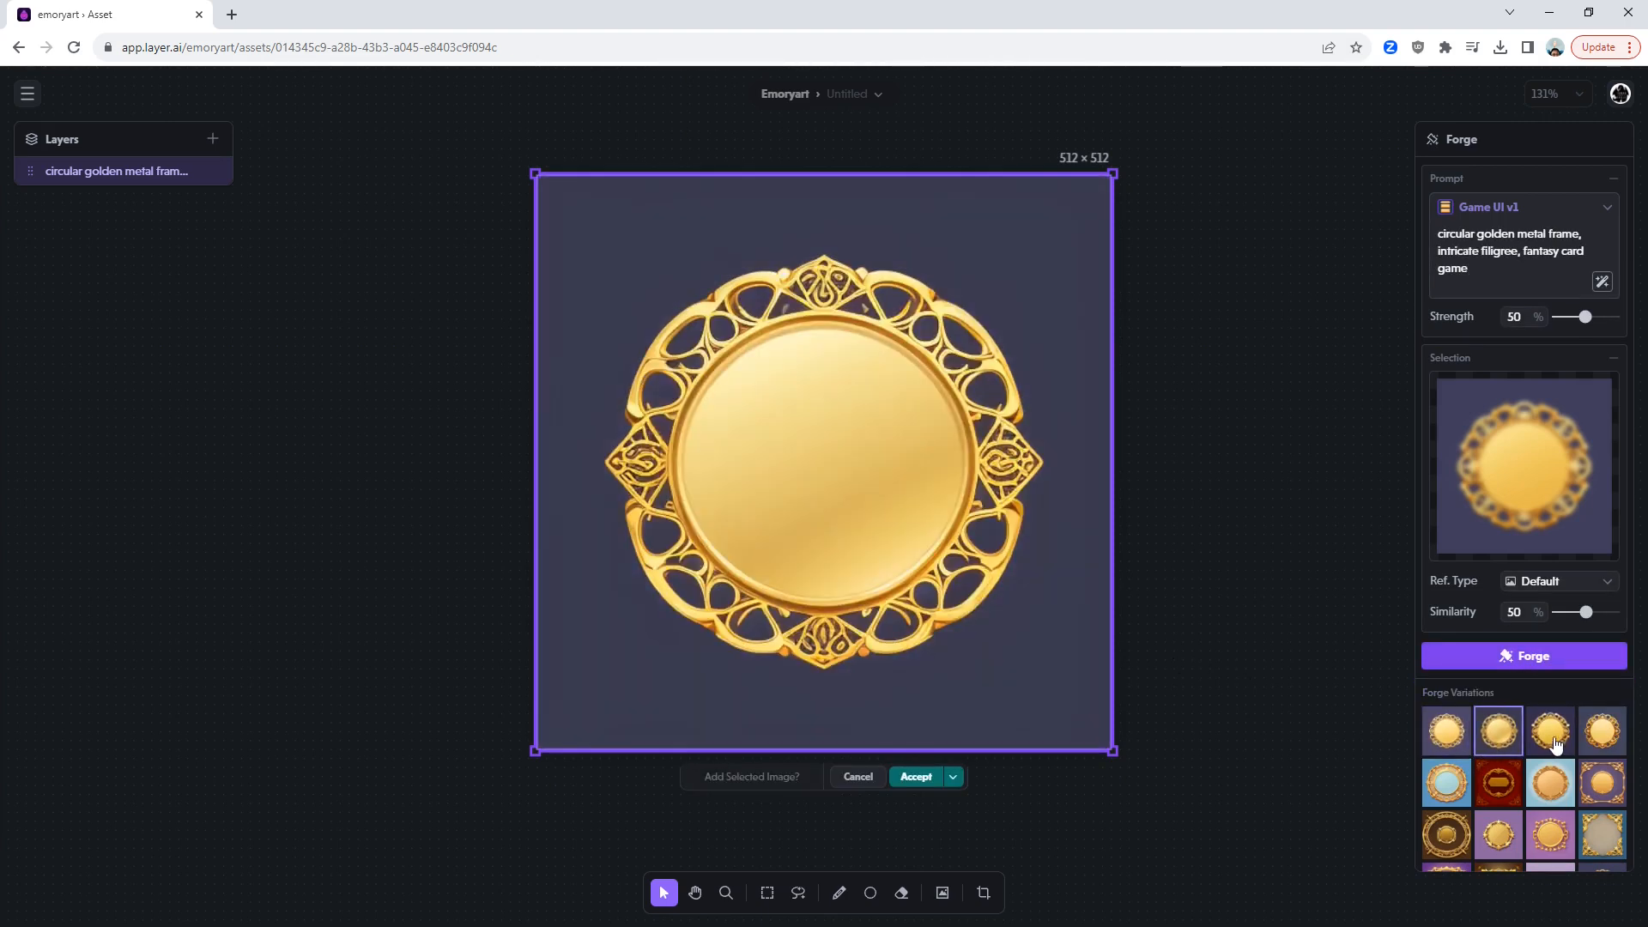
pyautogui.click(1553, 740)
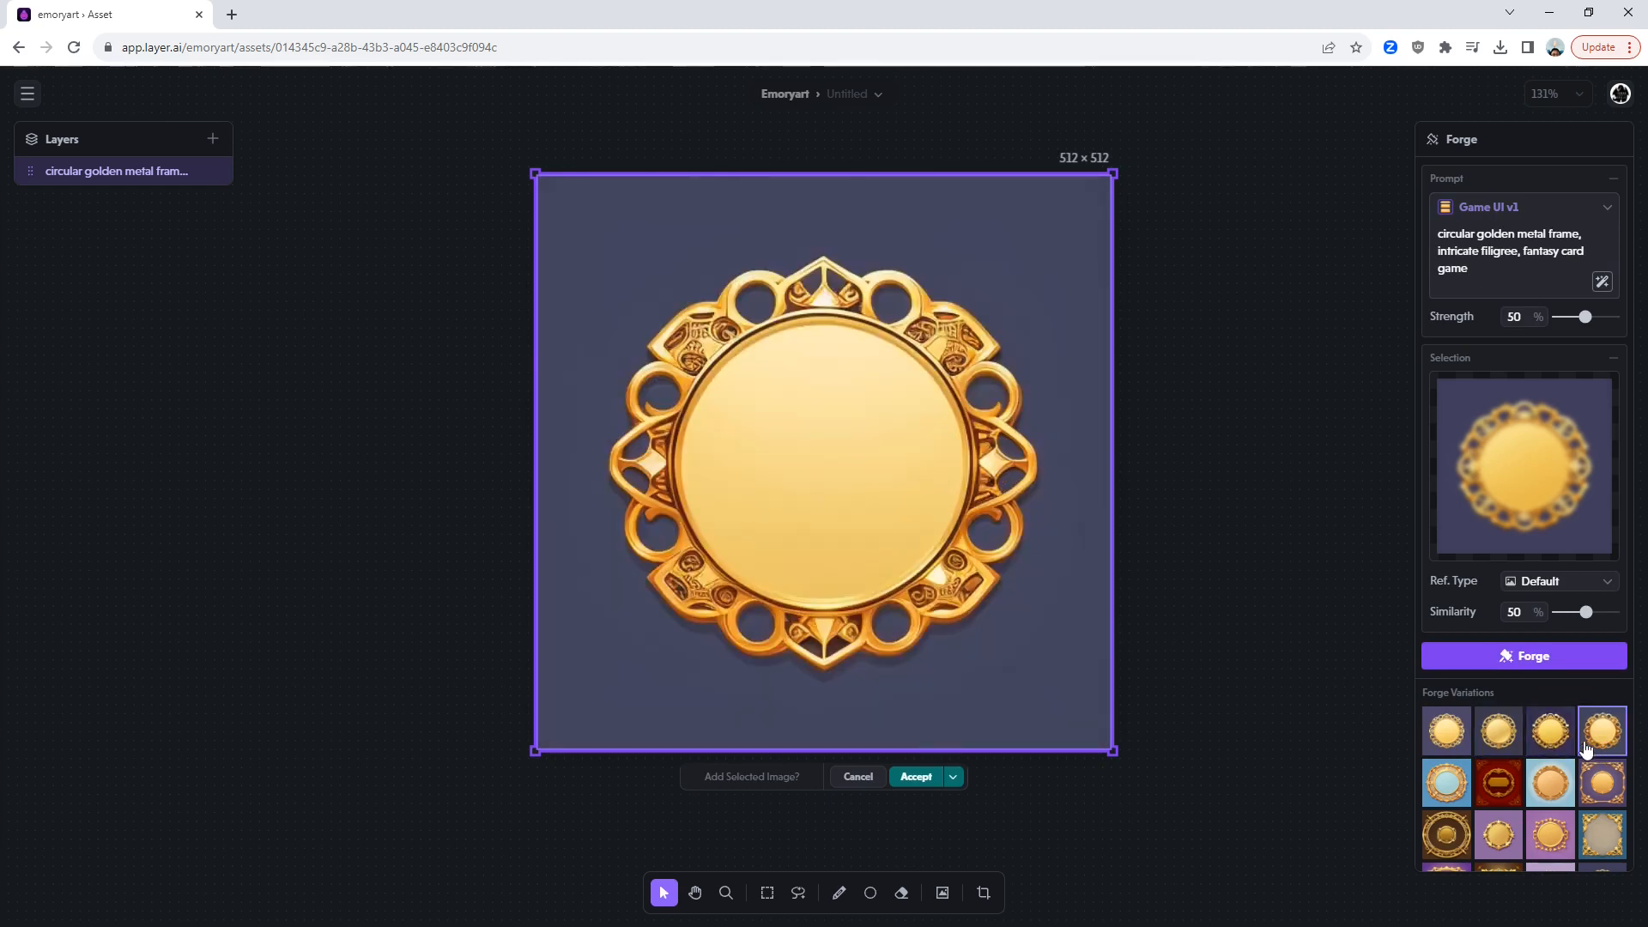
# Forge another batch from the accepted frame, compare it with the previous variations and accept a golden filigree frame on a dark purple background.
pyautogui.click(1510, 660)
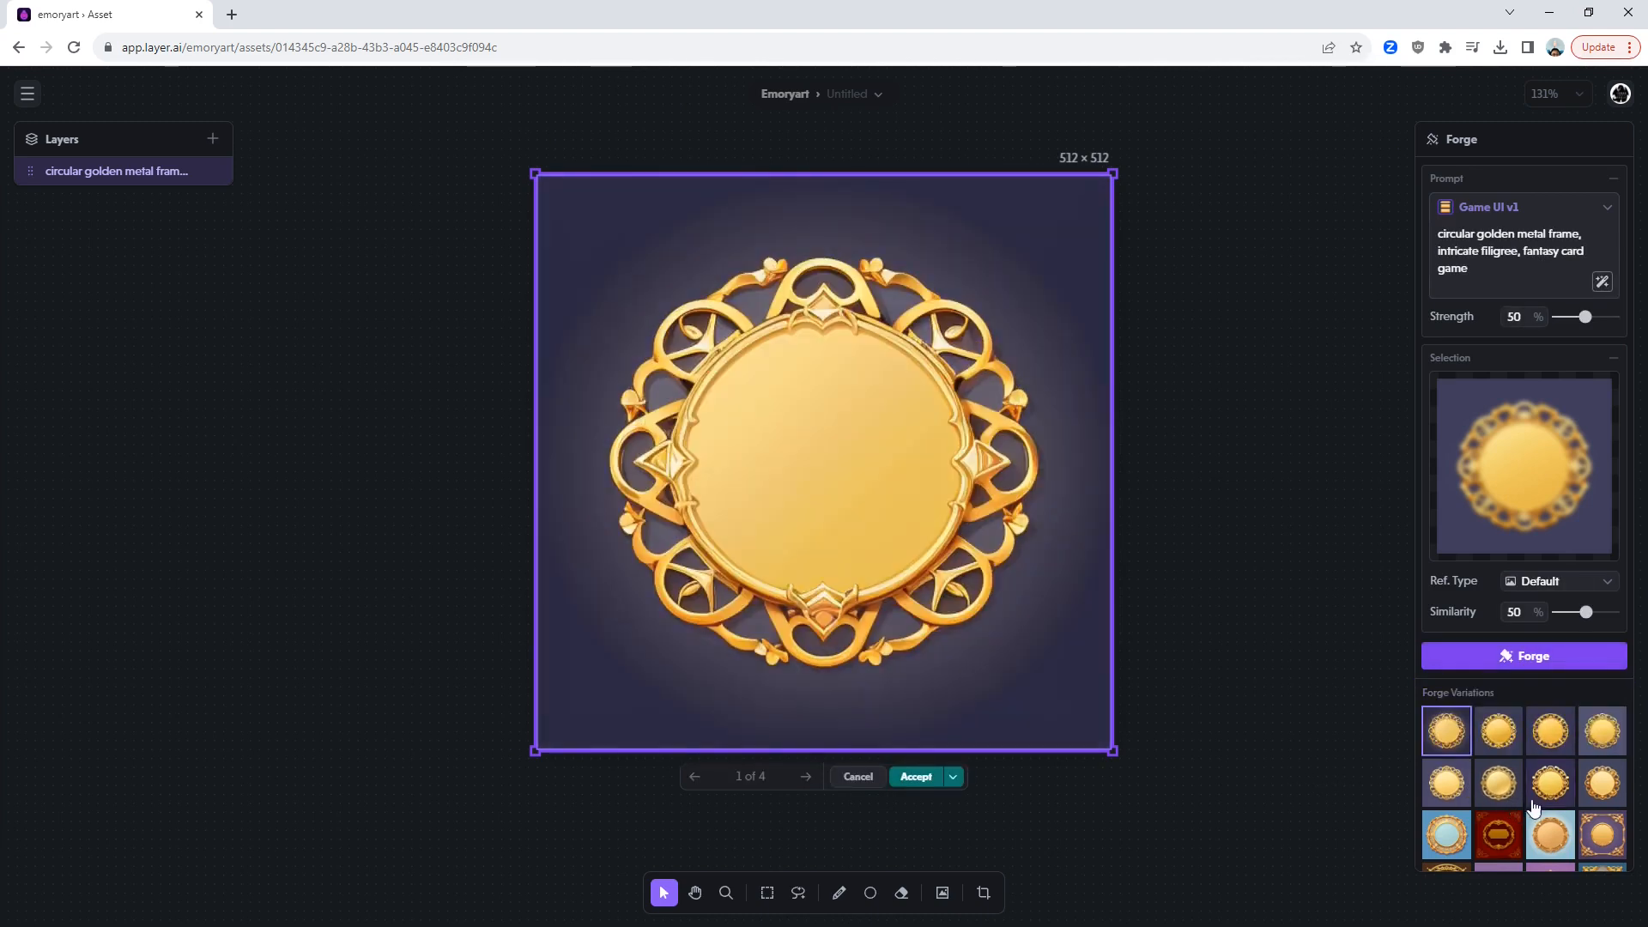
pyautogui.click(1501, 728)
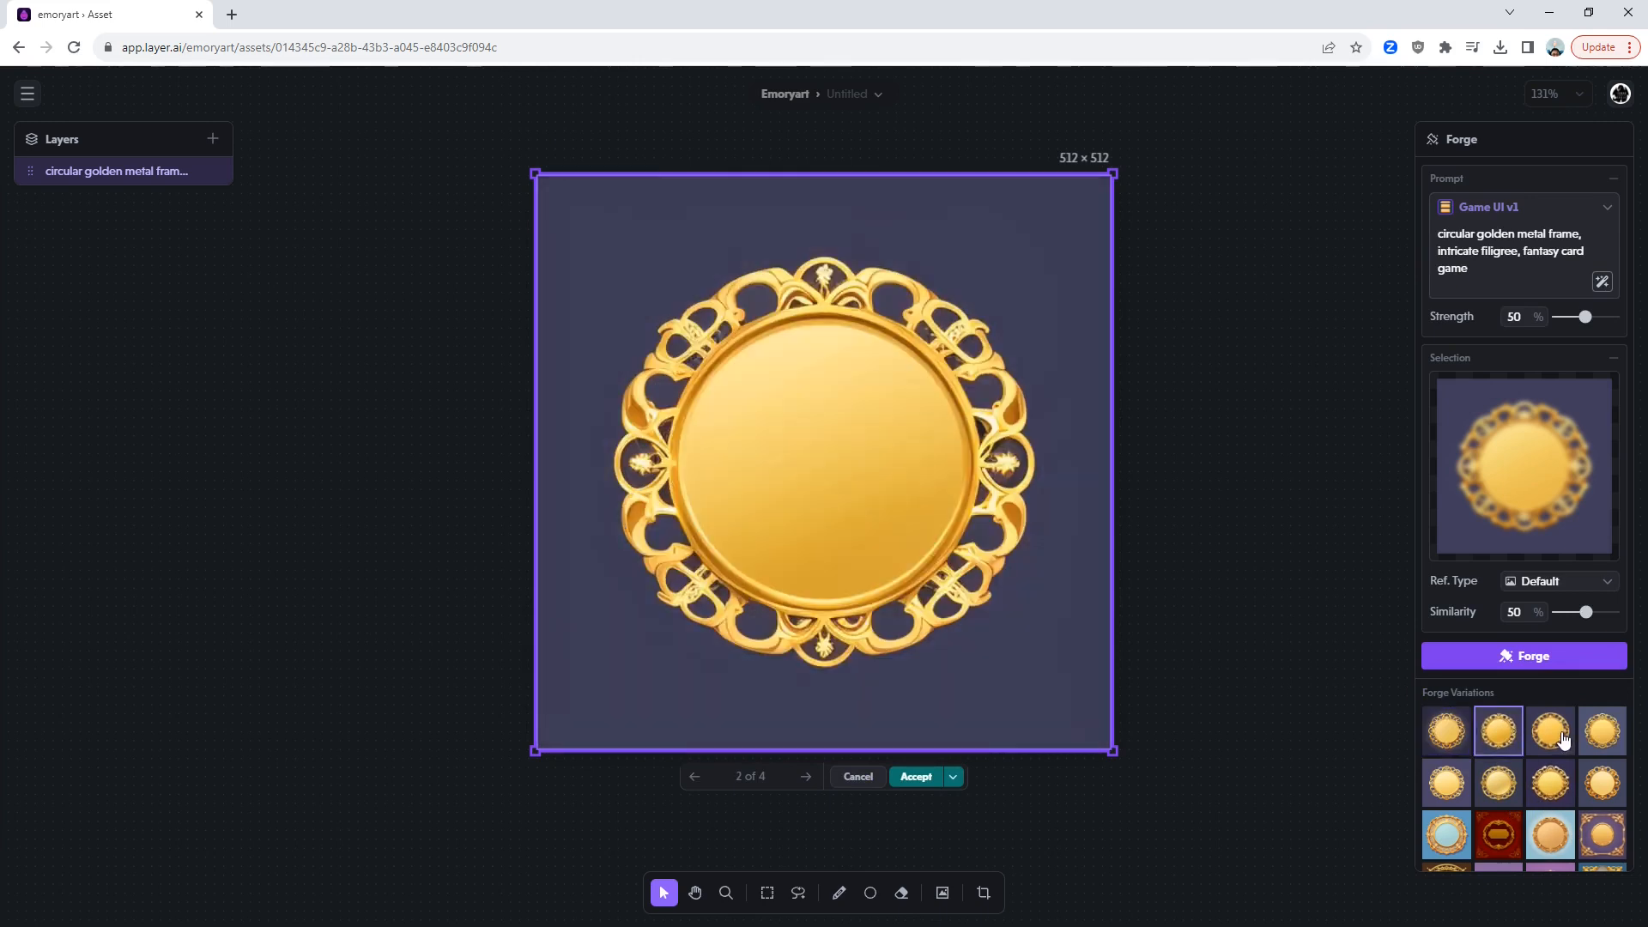
pyautogui.click(1552, 726)
pyautogui.click(1611, 766)
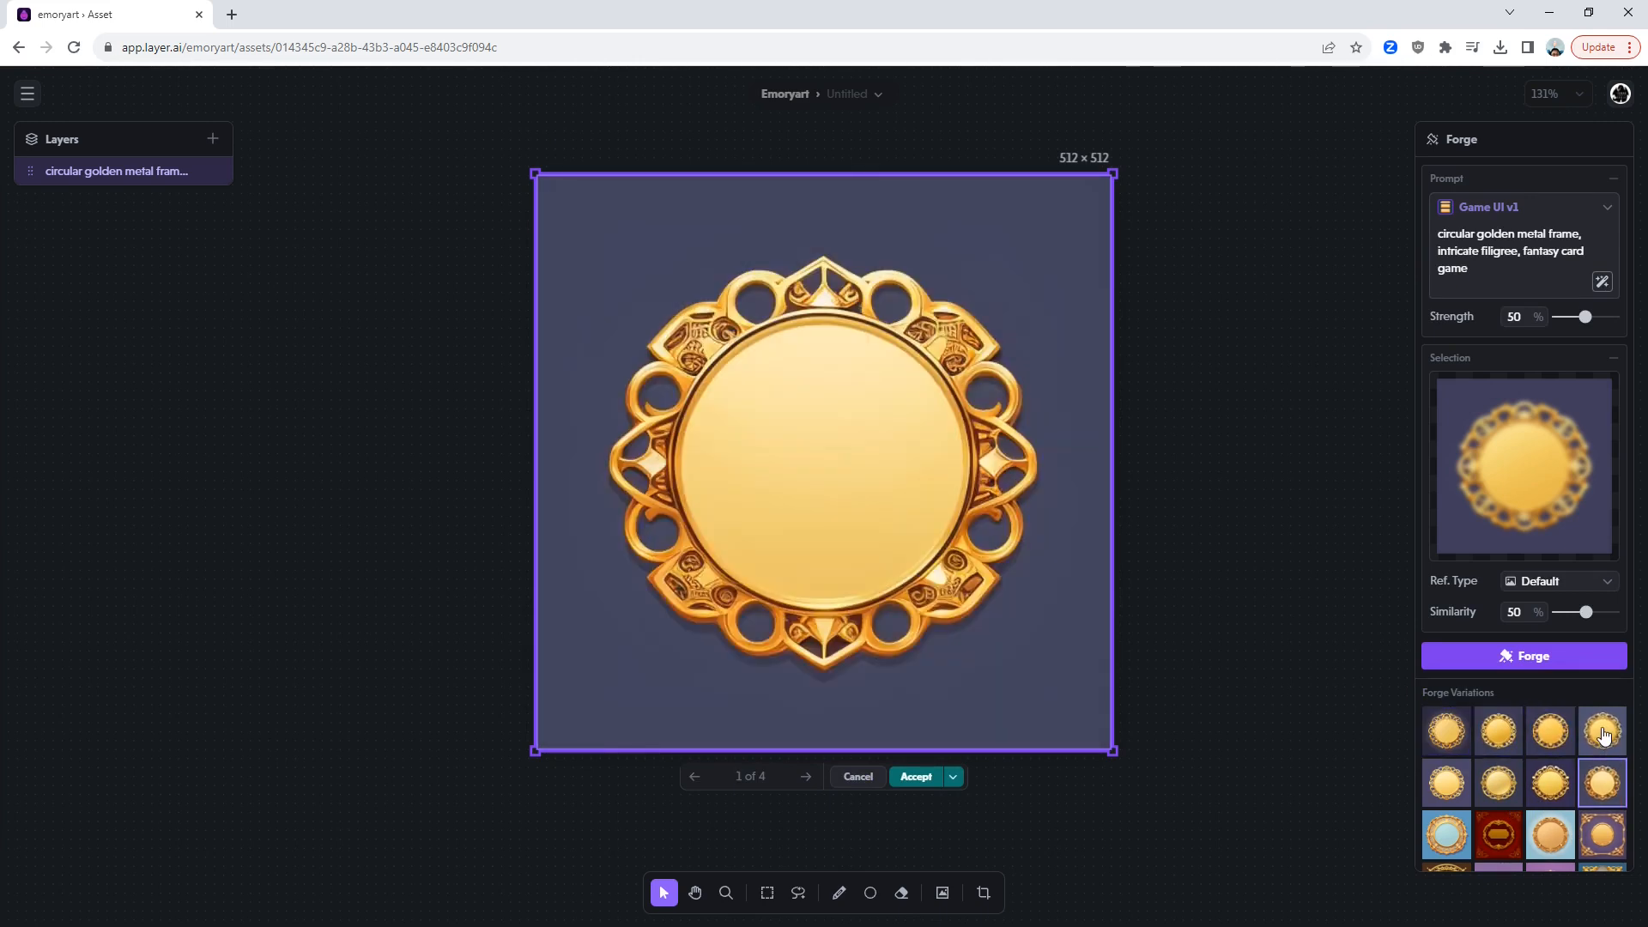
pyautogui.click(1604, 735)
pyautogui.click(1447, 735)
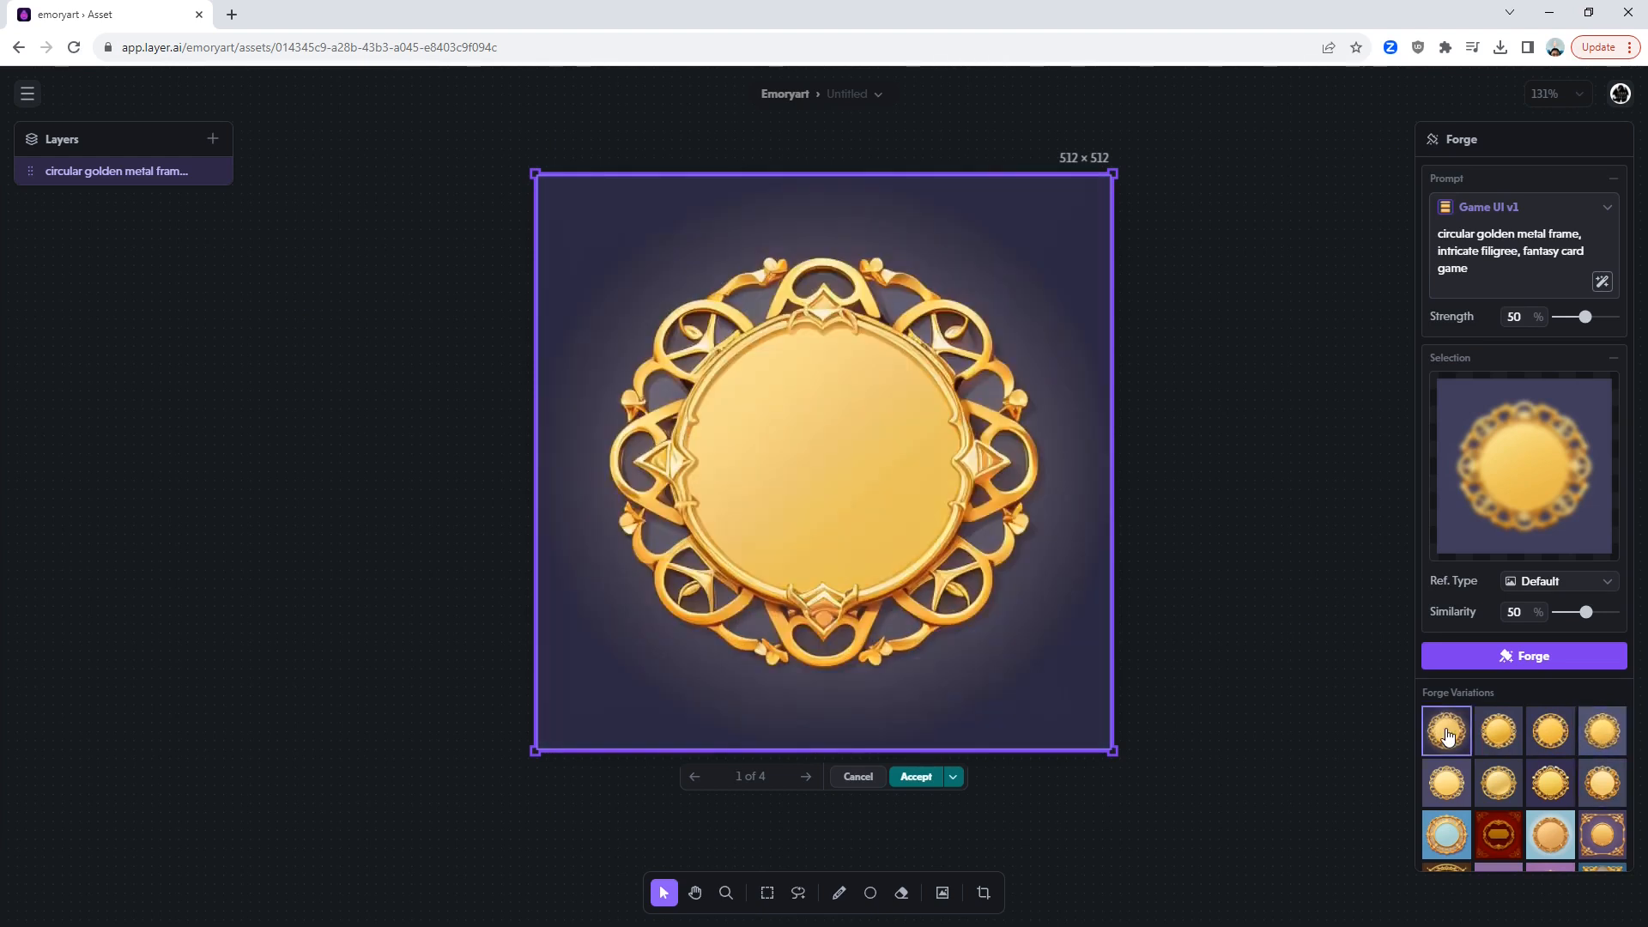
pyautogui.click(916, 776)
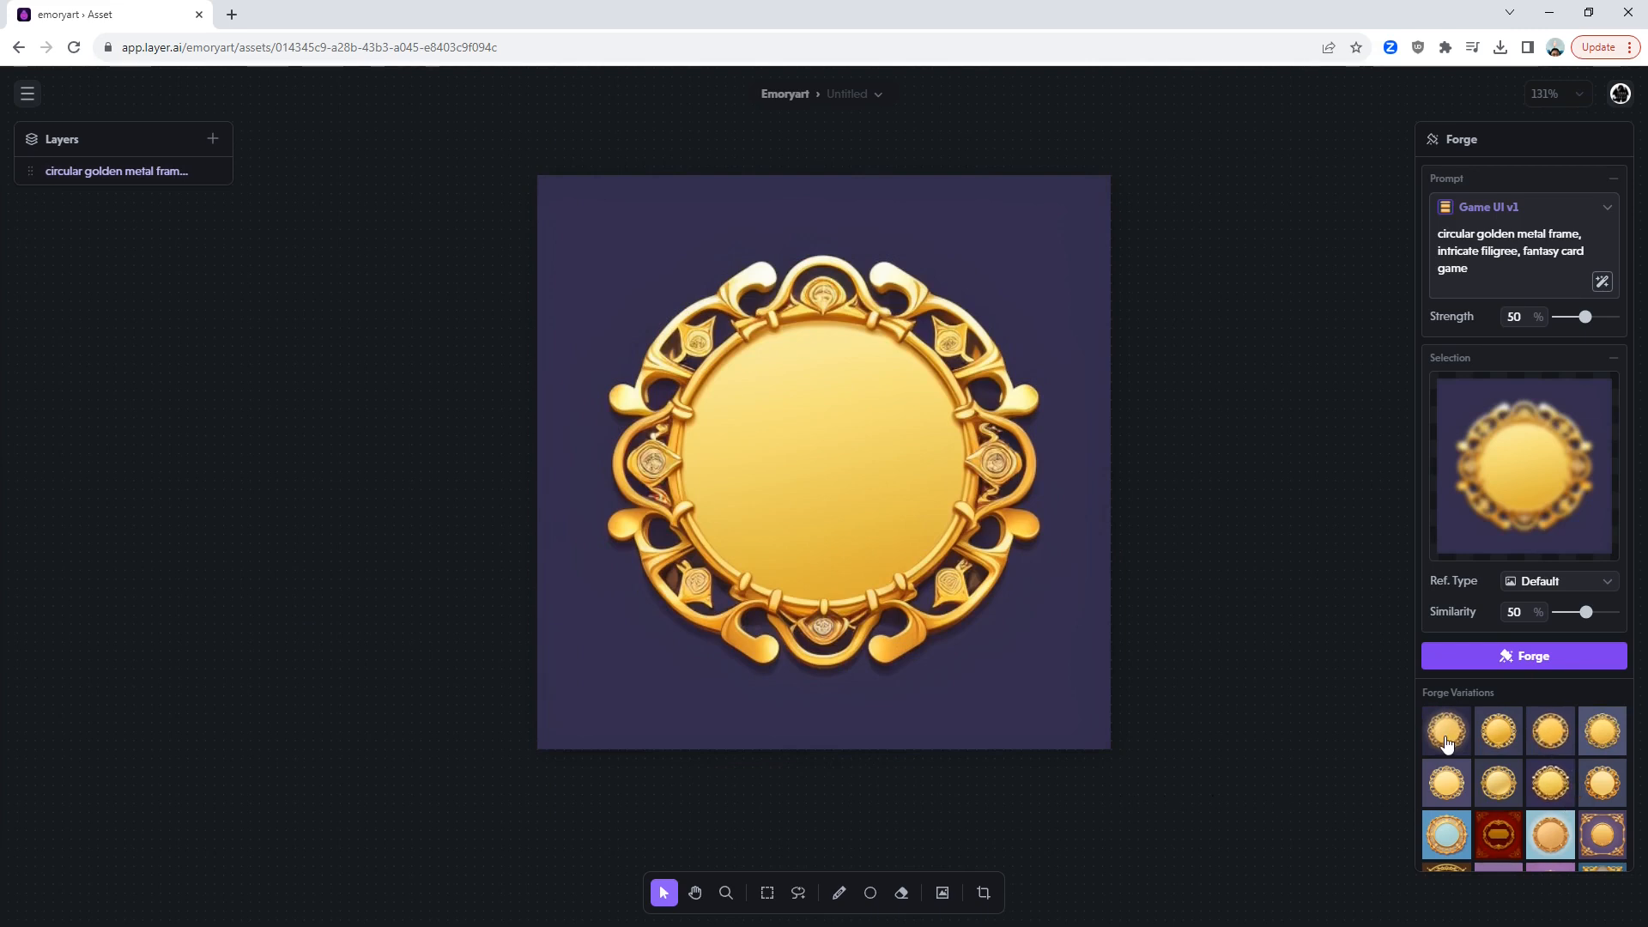
# Compare the red-background frame with the light-blue-background frame in the older variations, ending on a preview of the light blue one.
pyautogui.scroll(-1, 1553, 738)
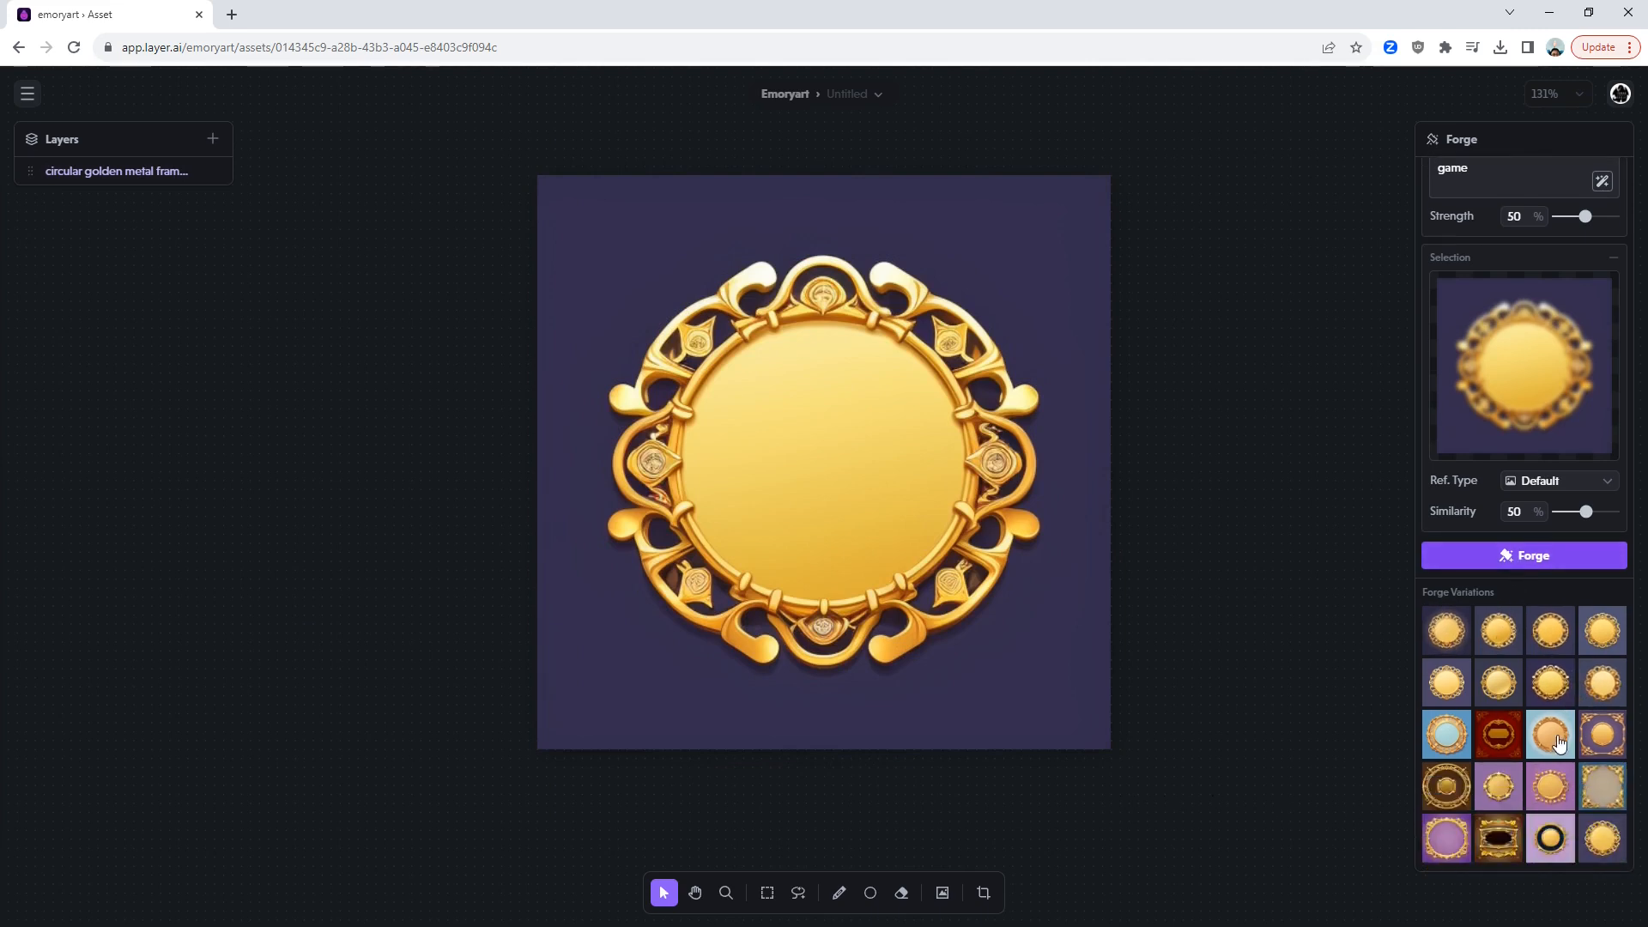
pyautogui.click(1557, 735)
pyautogui.click(1498, 734)
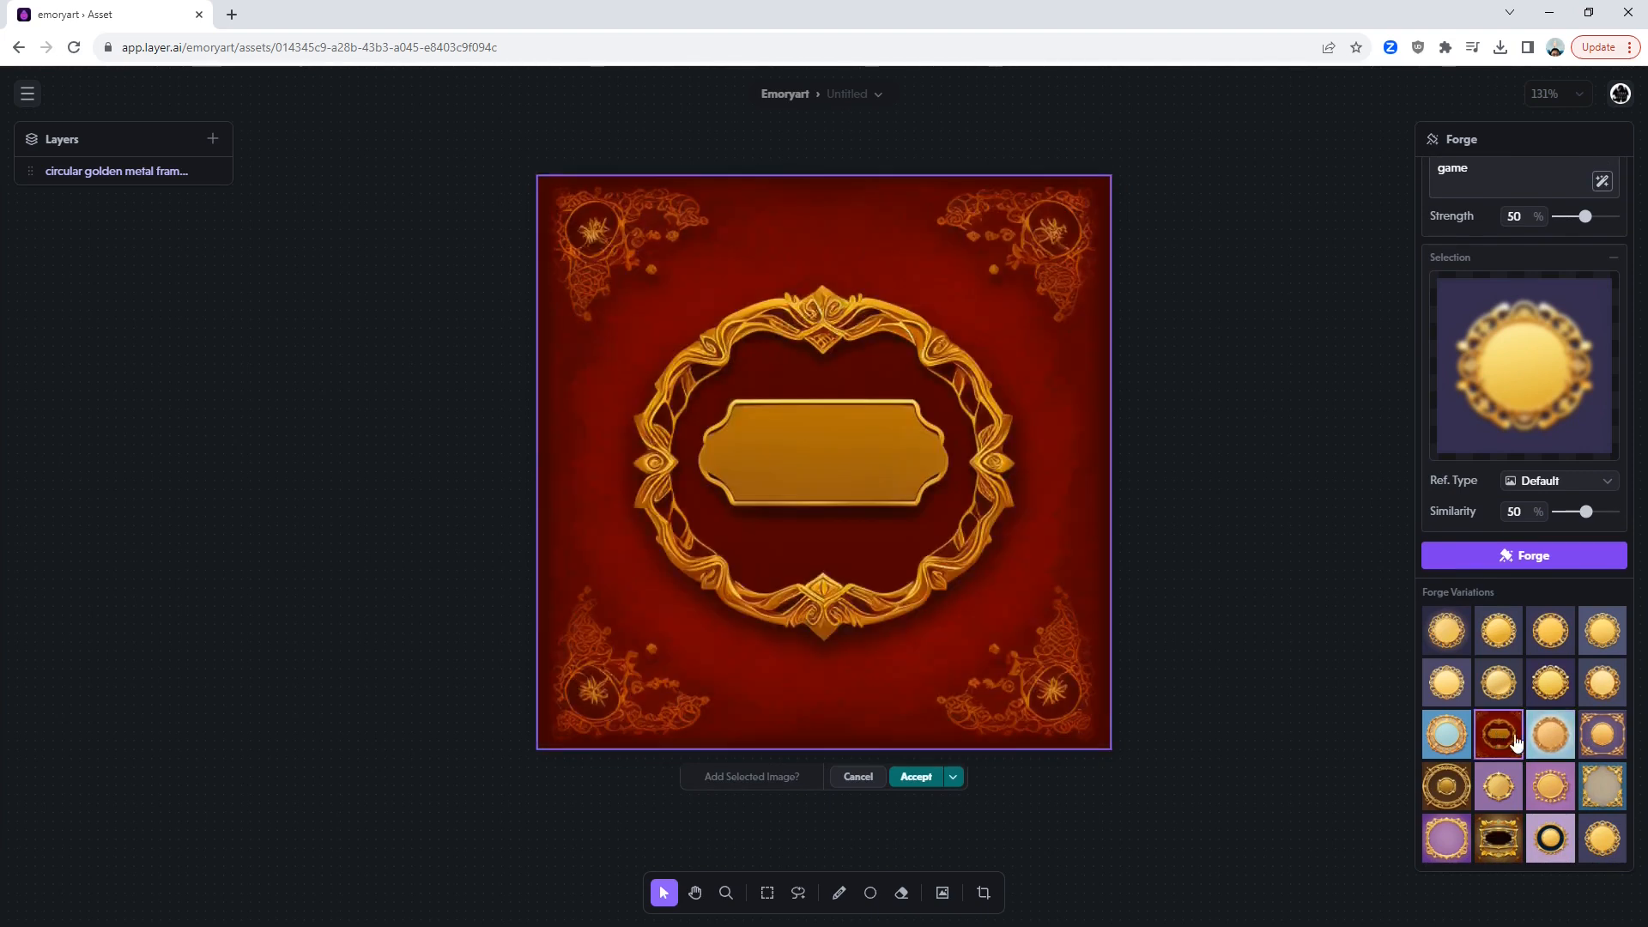
pyautogui.click(1560, 747)
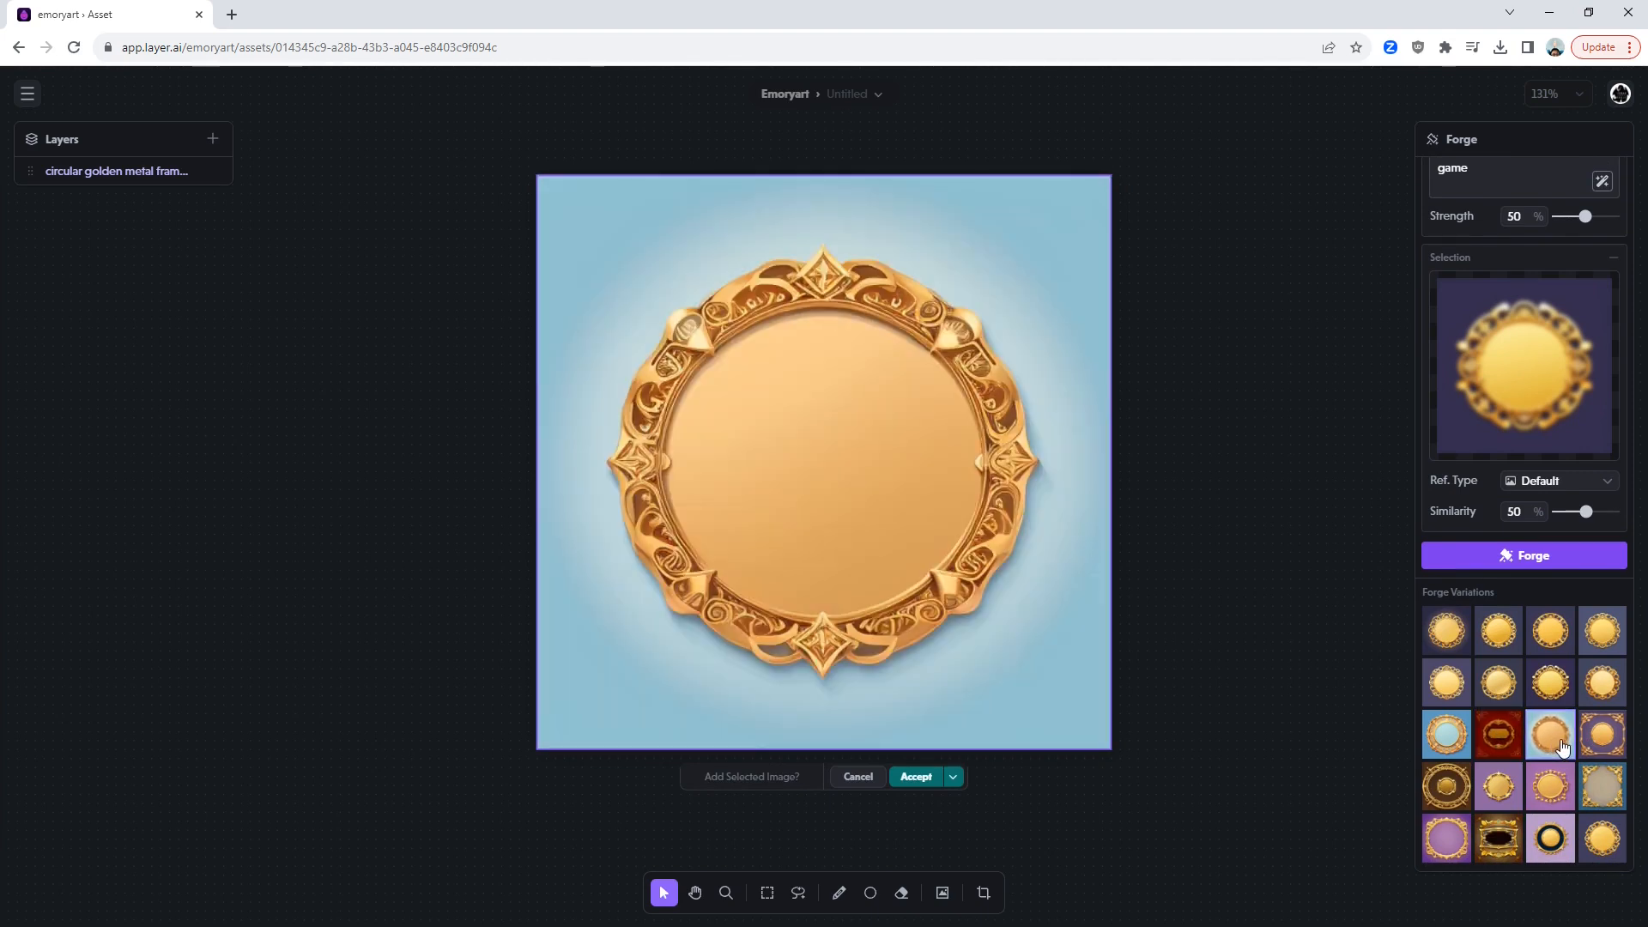
pyautogui.scroll(1, 1560, 742)
pyautogui.scroll(-1, 1253, 725)
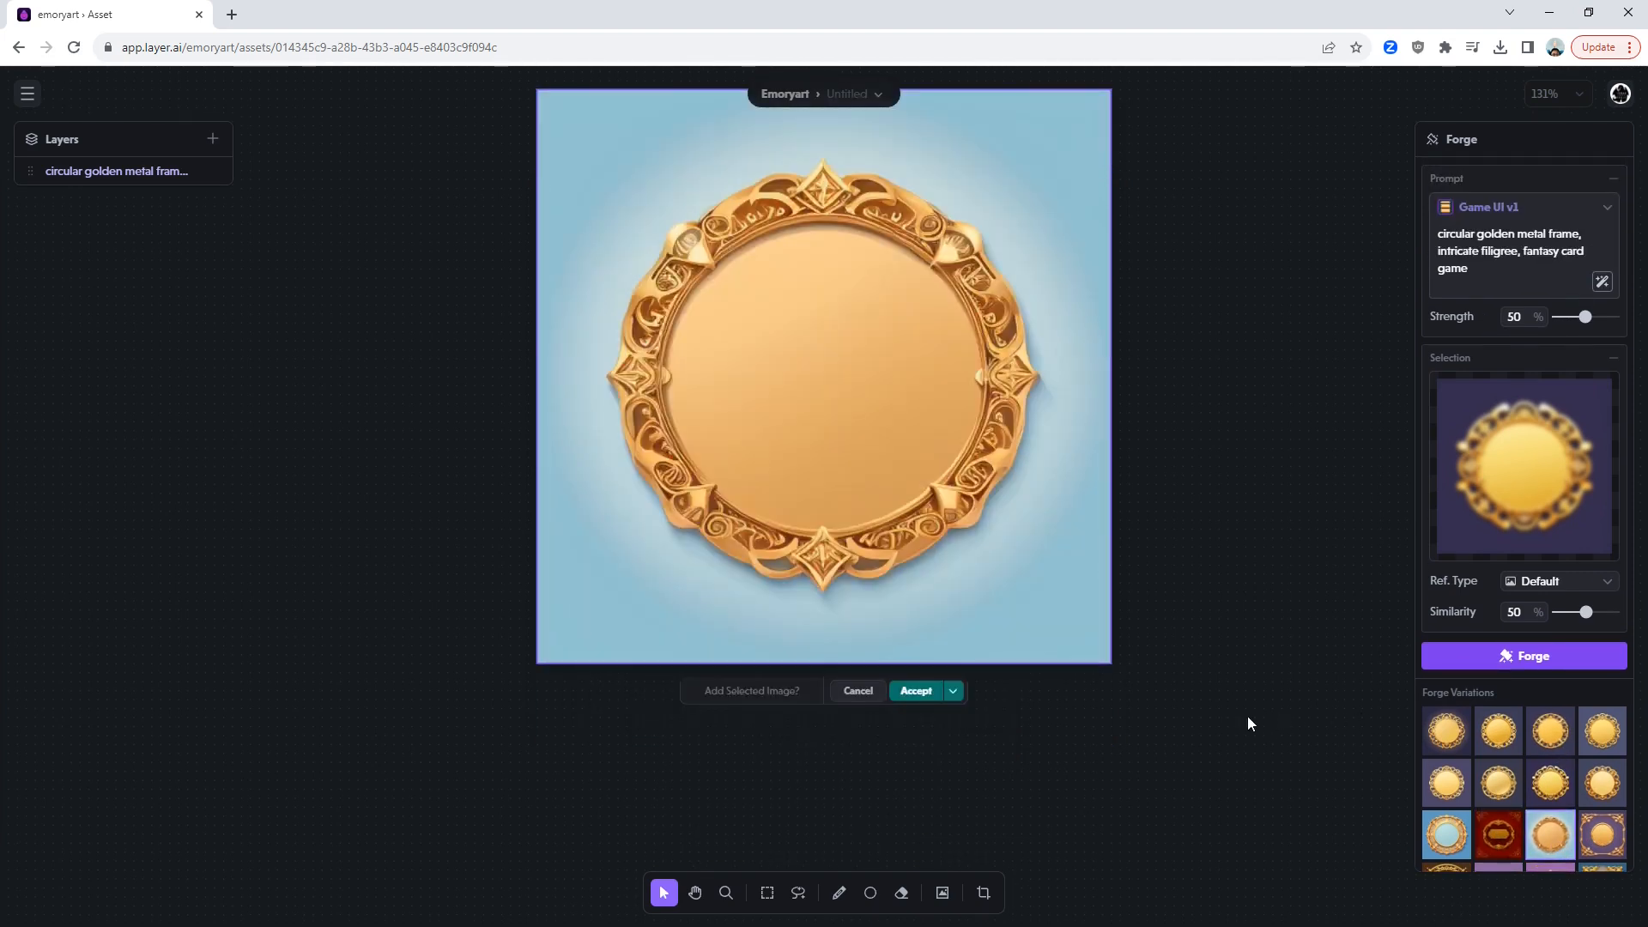
# Accept the circular frame on the light blue background and forge new variations from it at 50% similarity.
pyautogui.scroll(1, 1249, 723)
pyautogui.moveTo(916, 779)
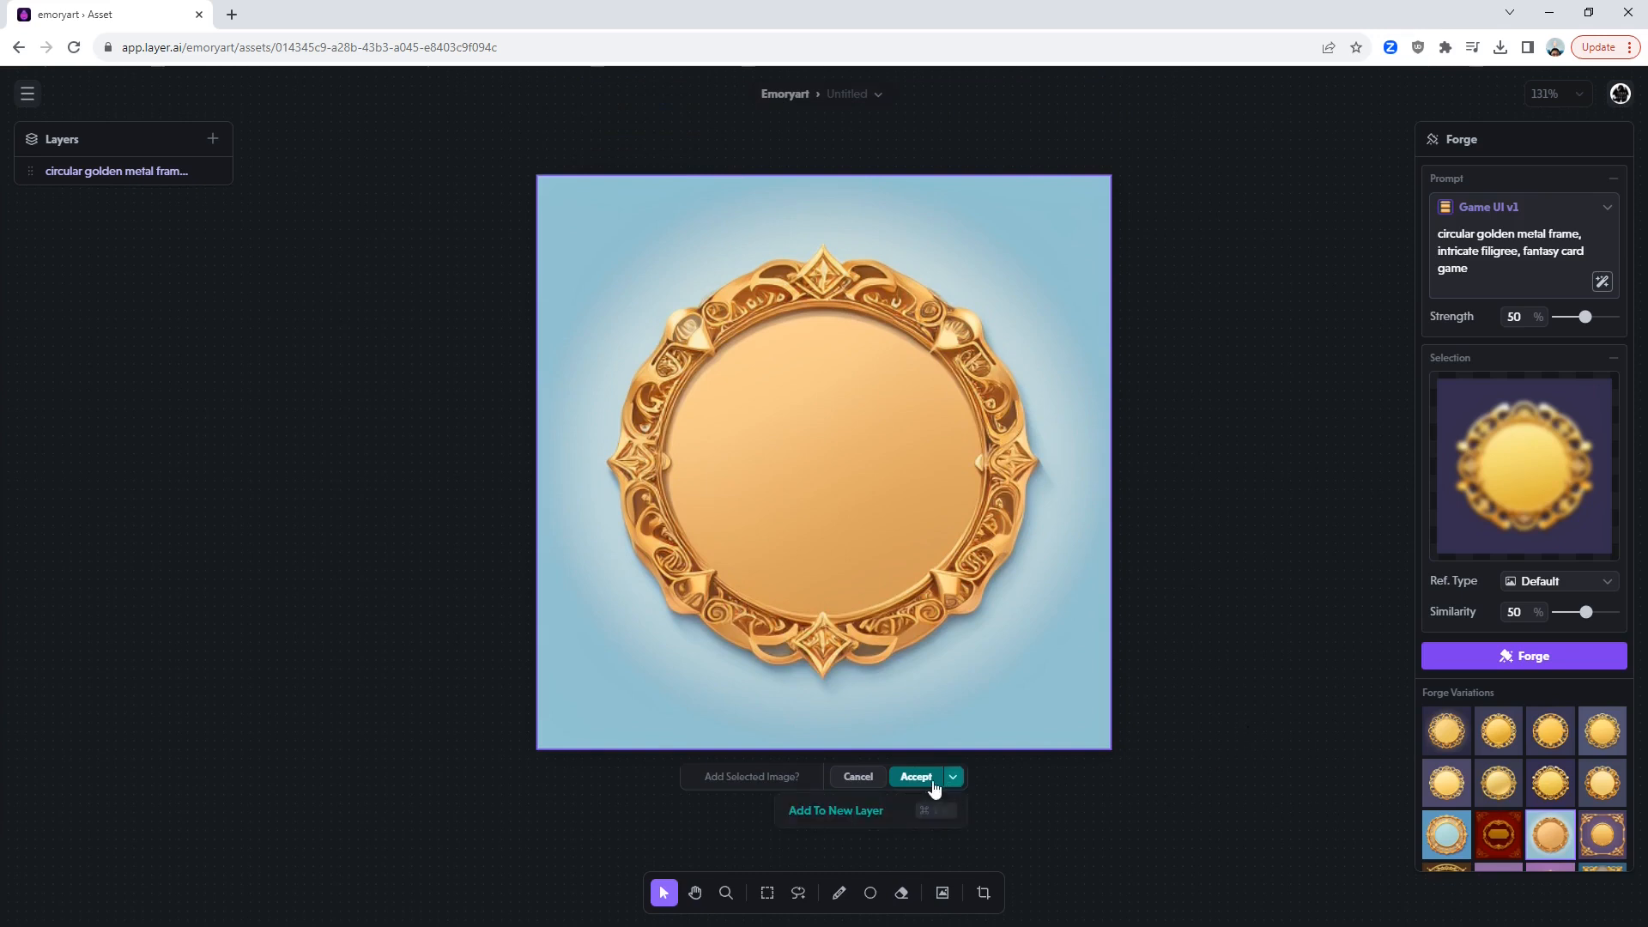
pyautogui.click(916, 780)
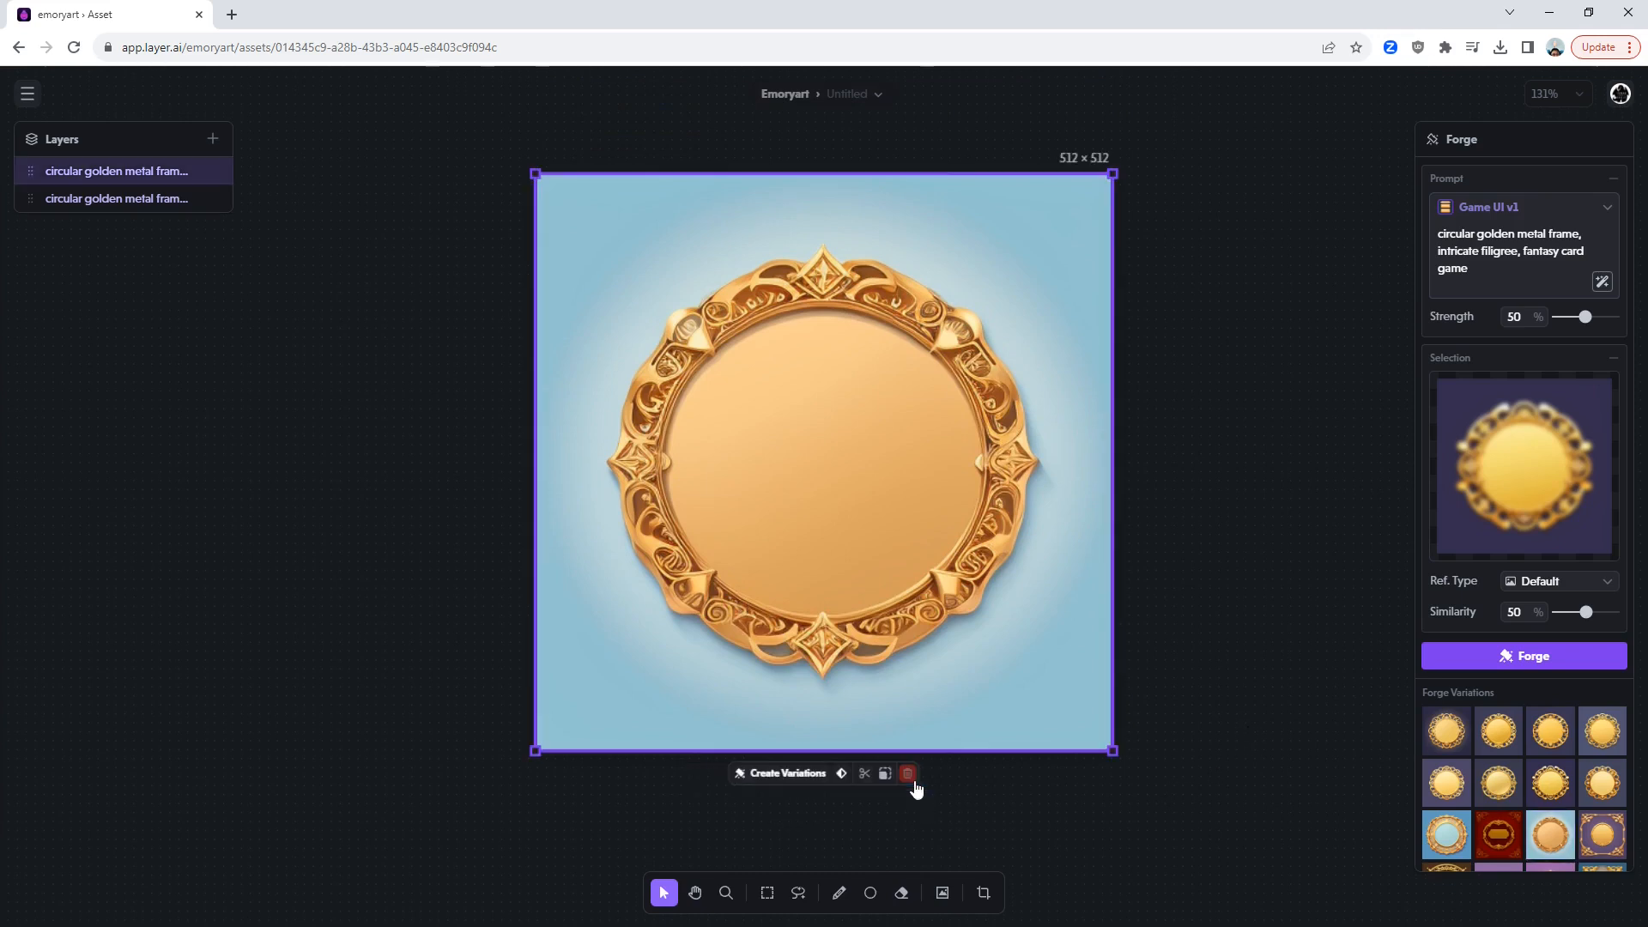
pyautogui.click(1515, 666)
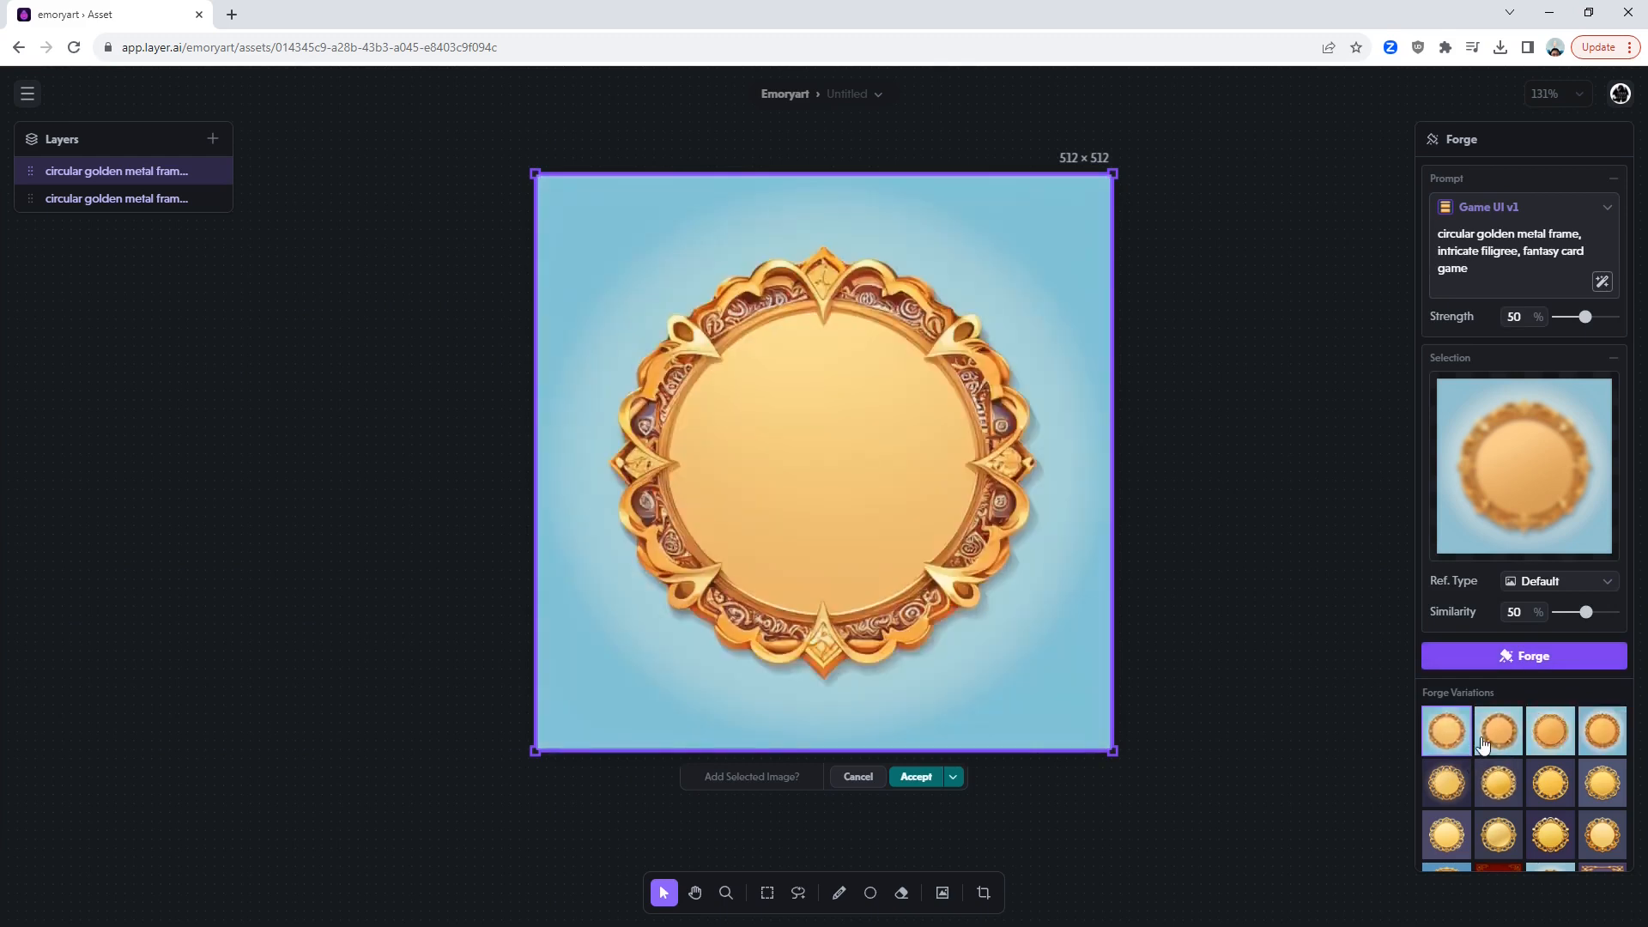
# Compare the second, third and fourth frames of the newest light blue batch and accept the fourth.
pyautogui.click(1492, 746)
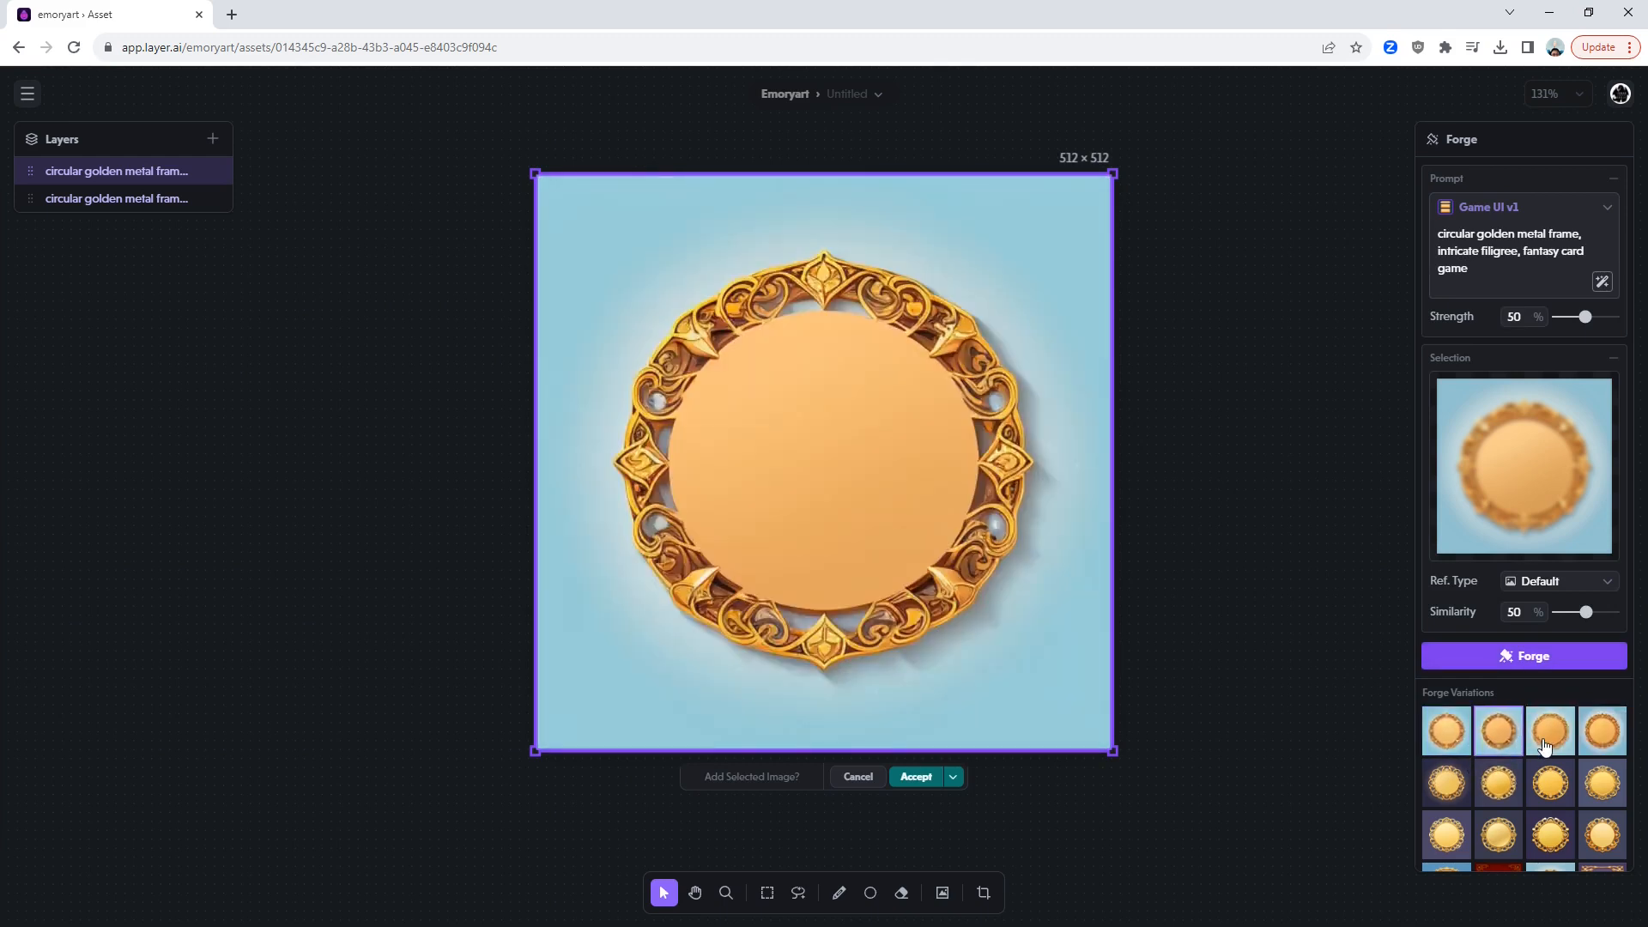
pyautogui.click(1544, 745)
pyautogui.click(1584, 742)
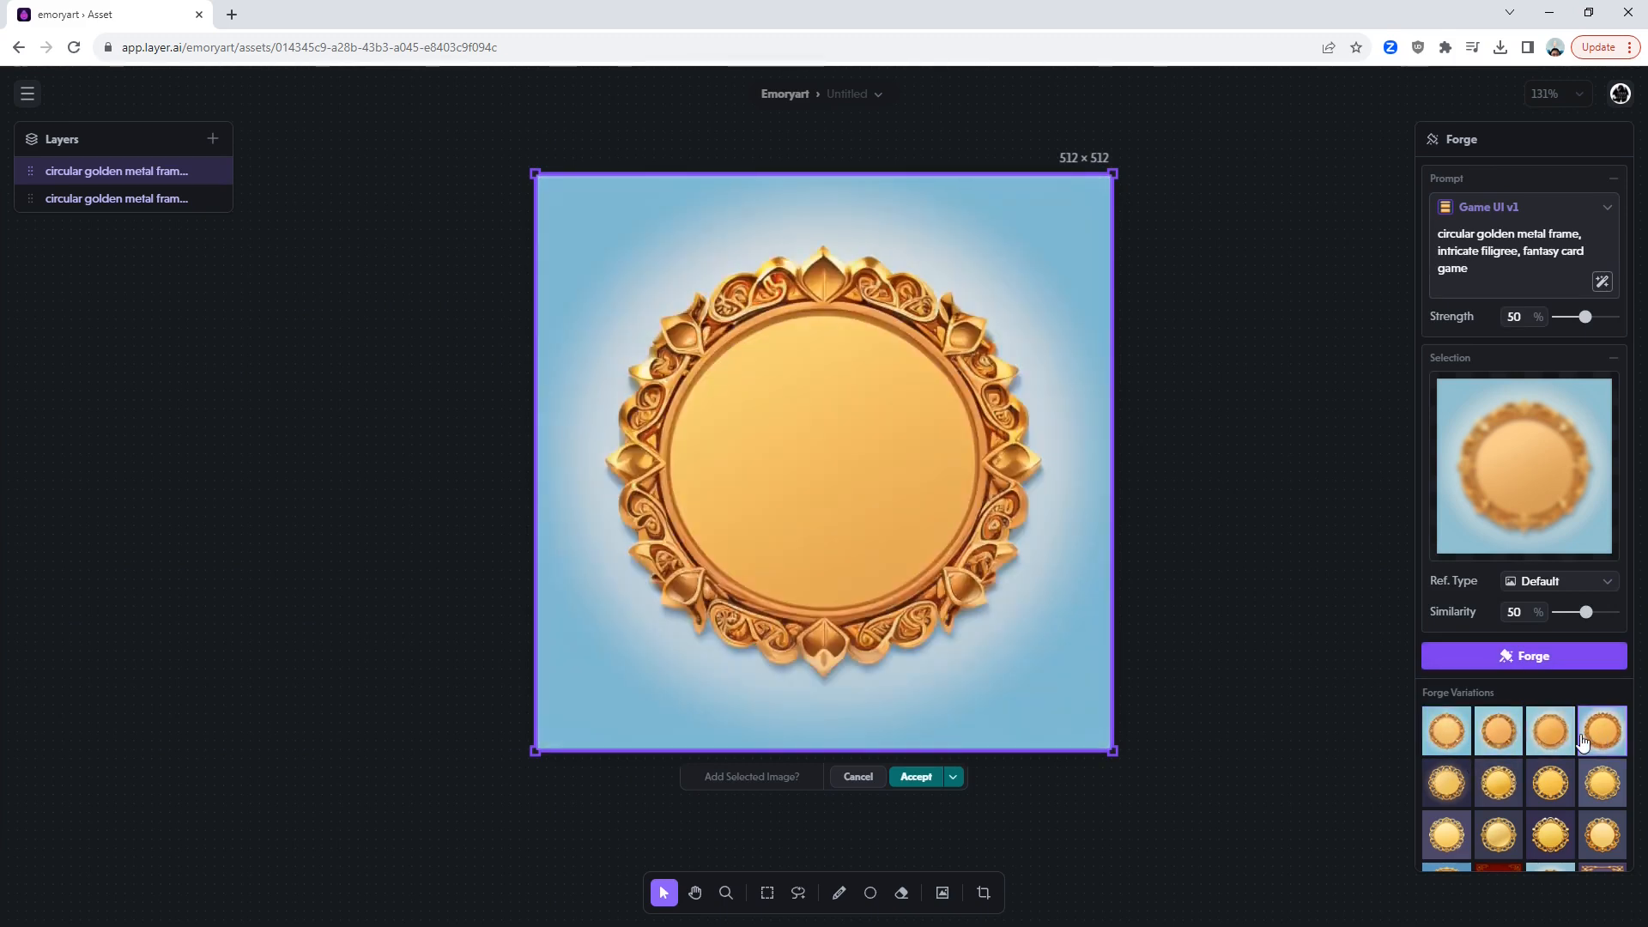
pyautogui.click(921, 777)
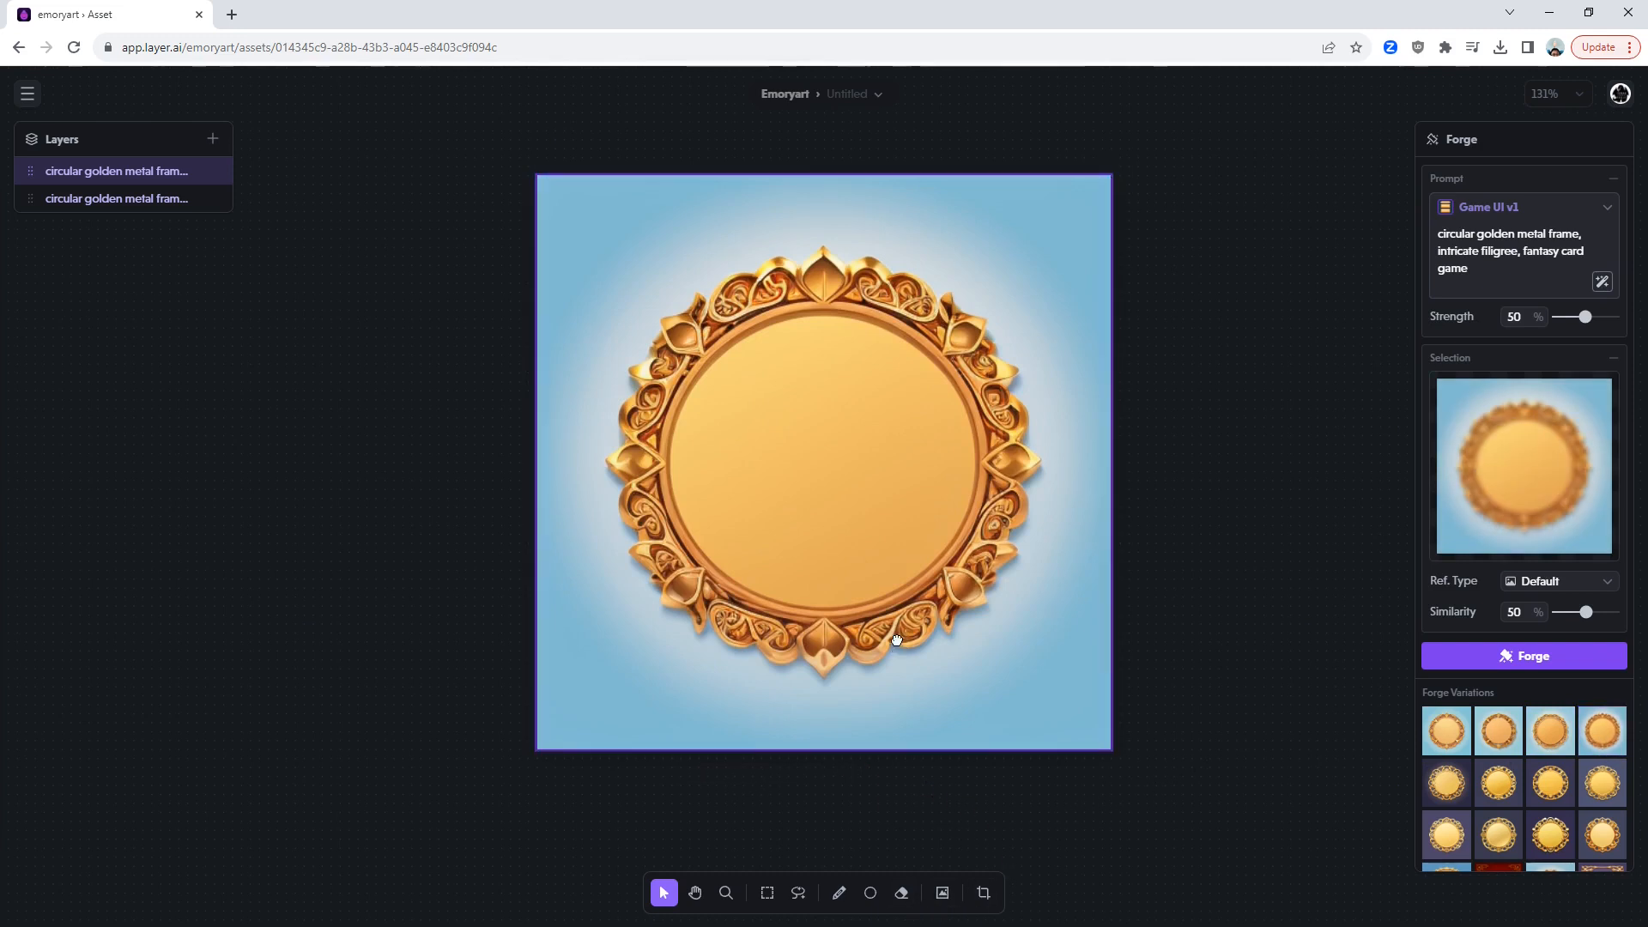
pyautogui.click(923, 744)
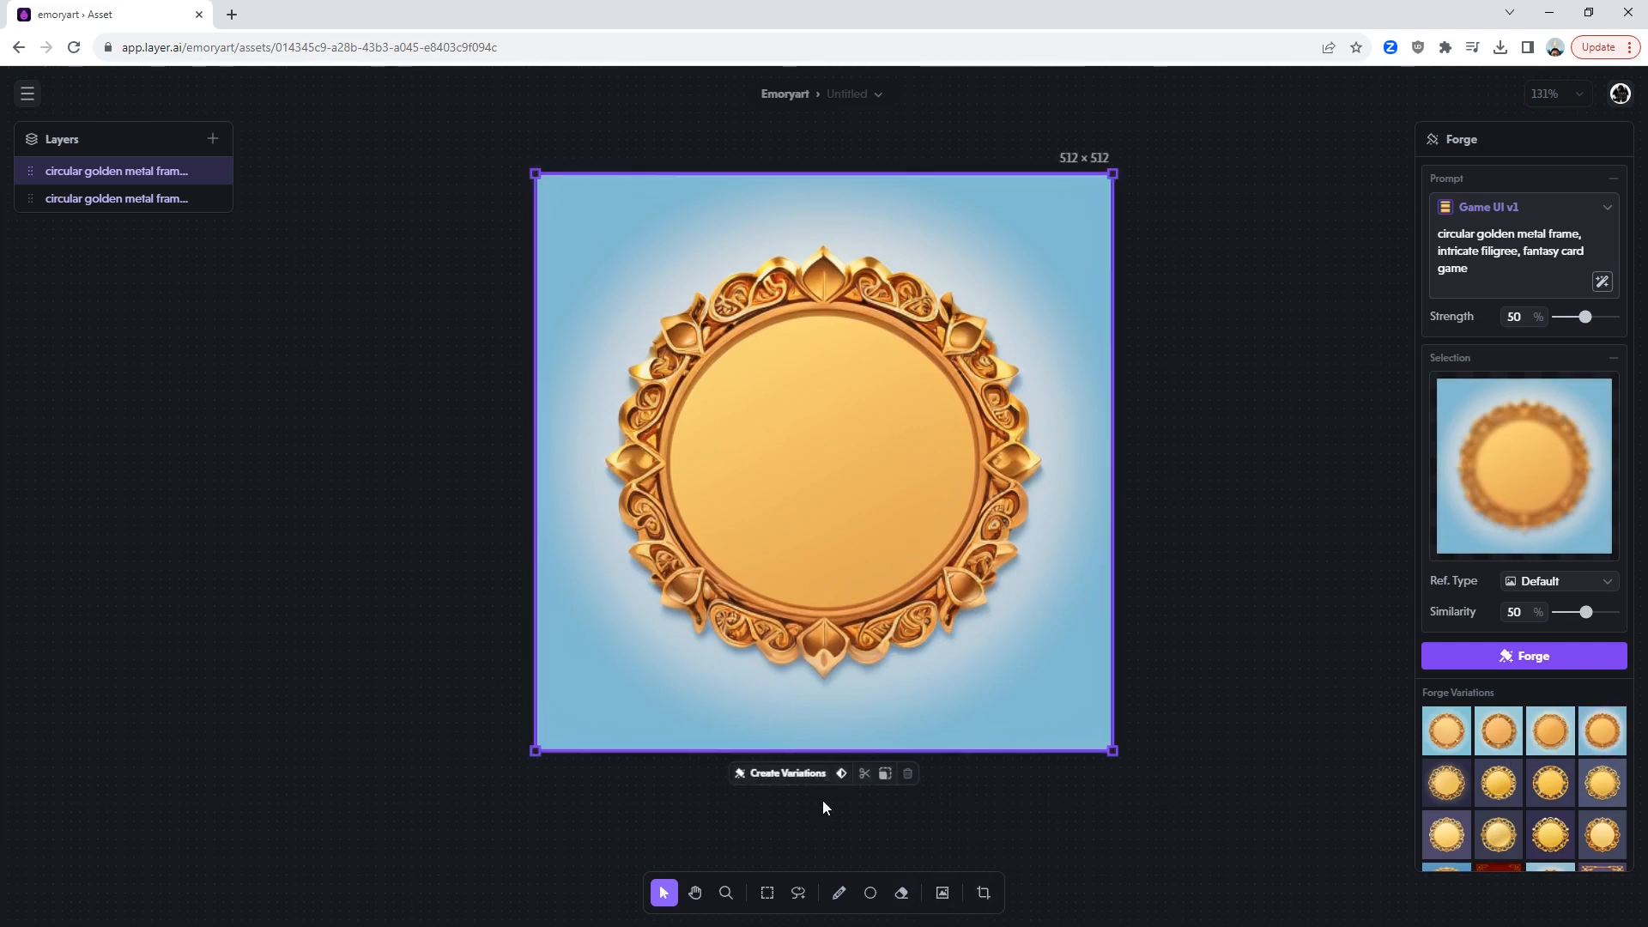
# Remove the background from the upper circular golden metal frame layer and hide the lower frame layer.
pyautogui.click(866, 775)
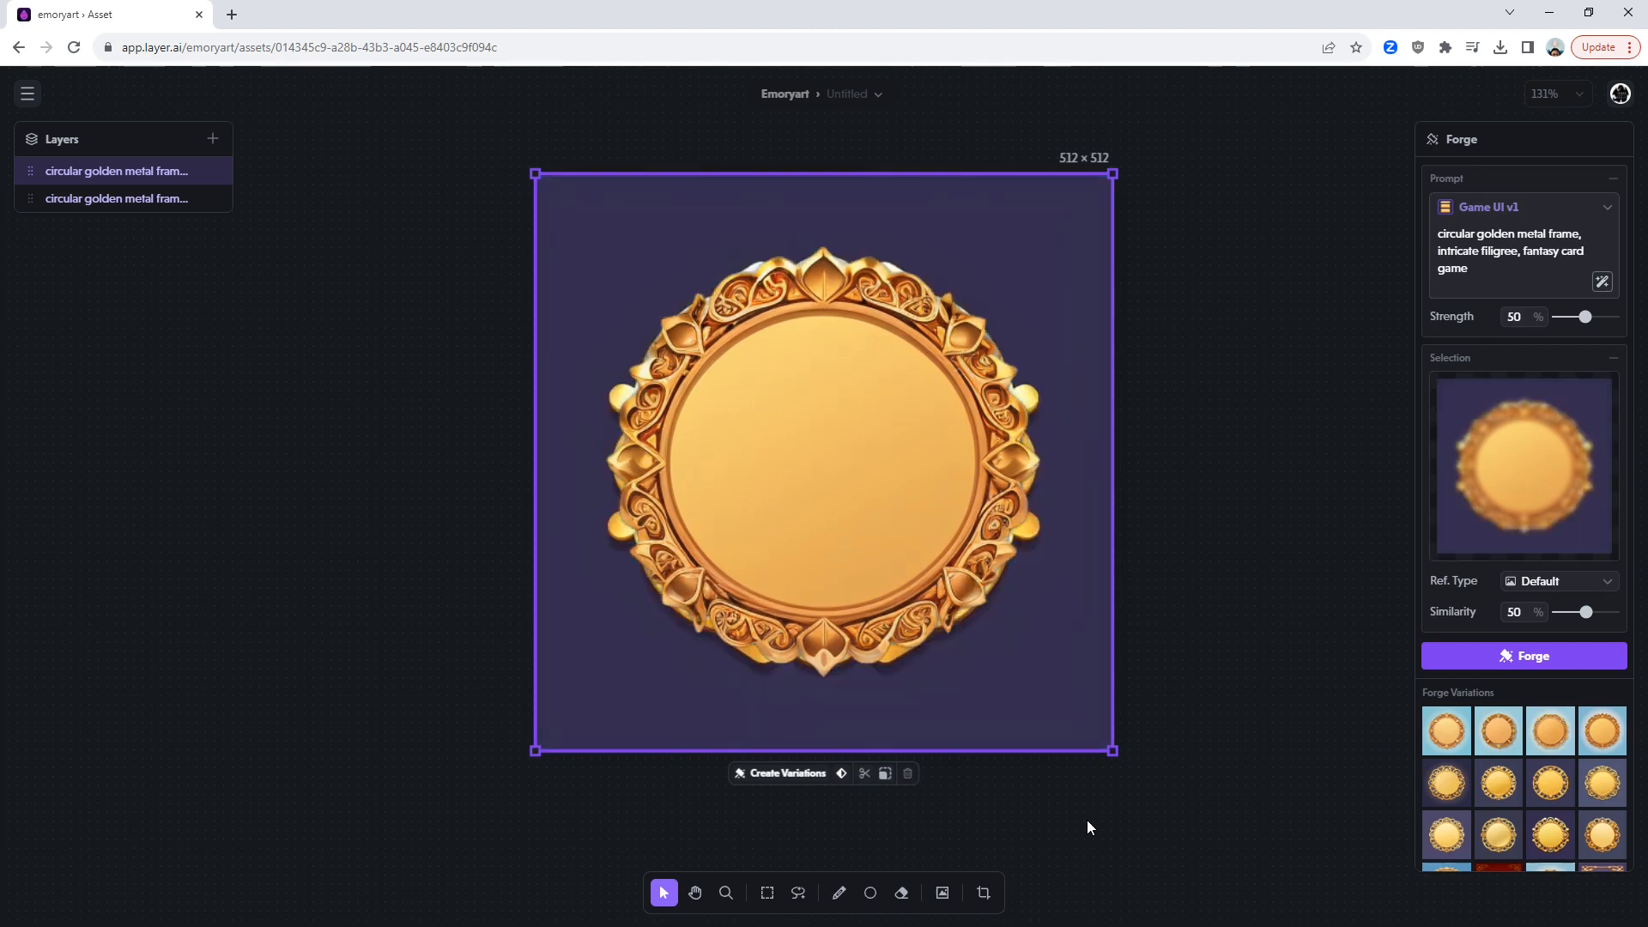
pyautogui.click(1198, 661)
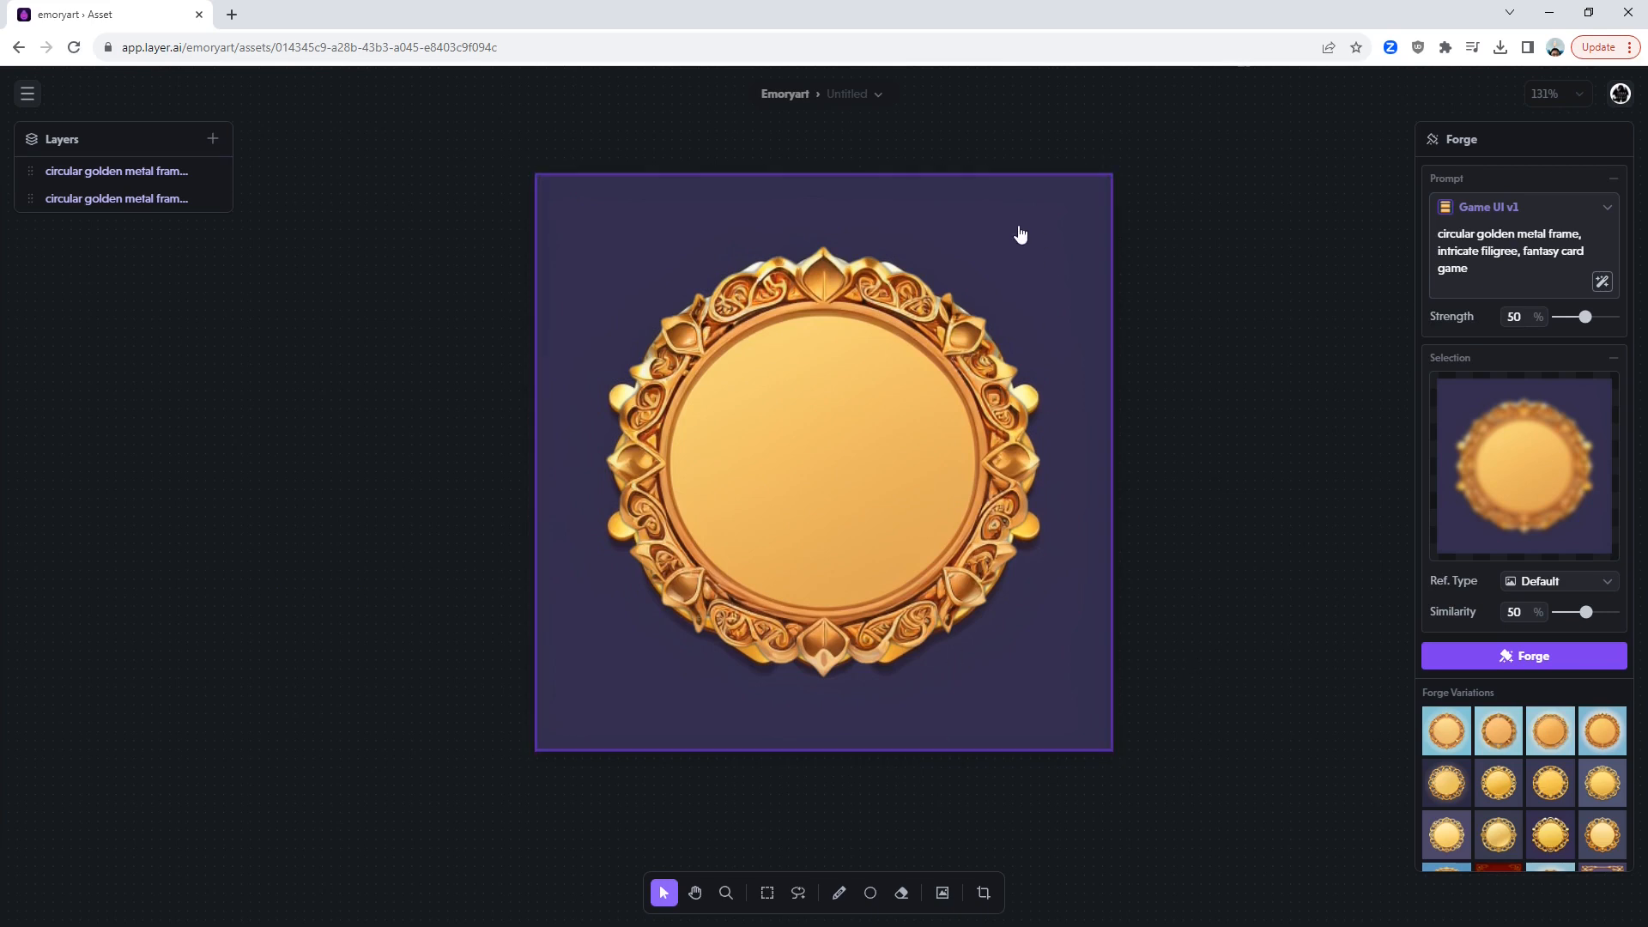
pyautogui.click(213, 200)
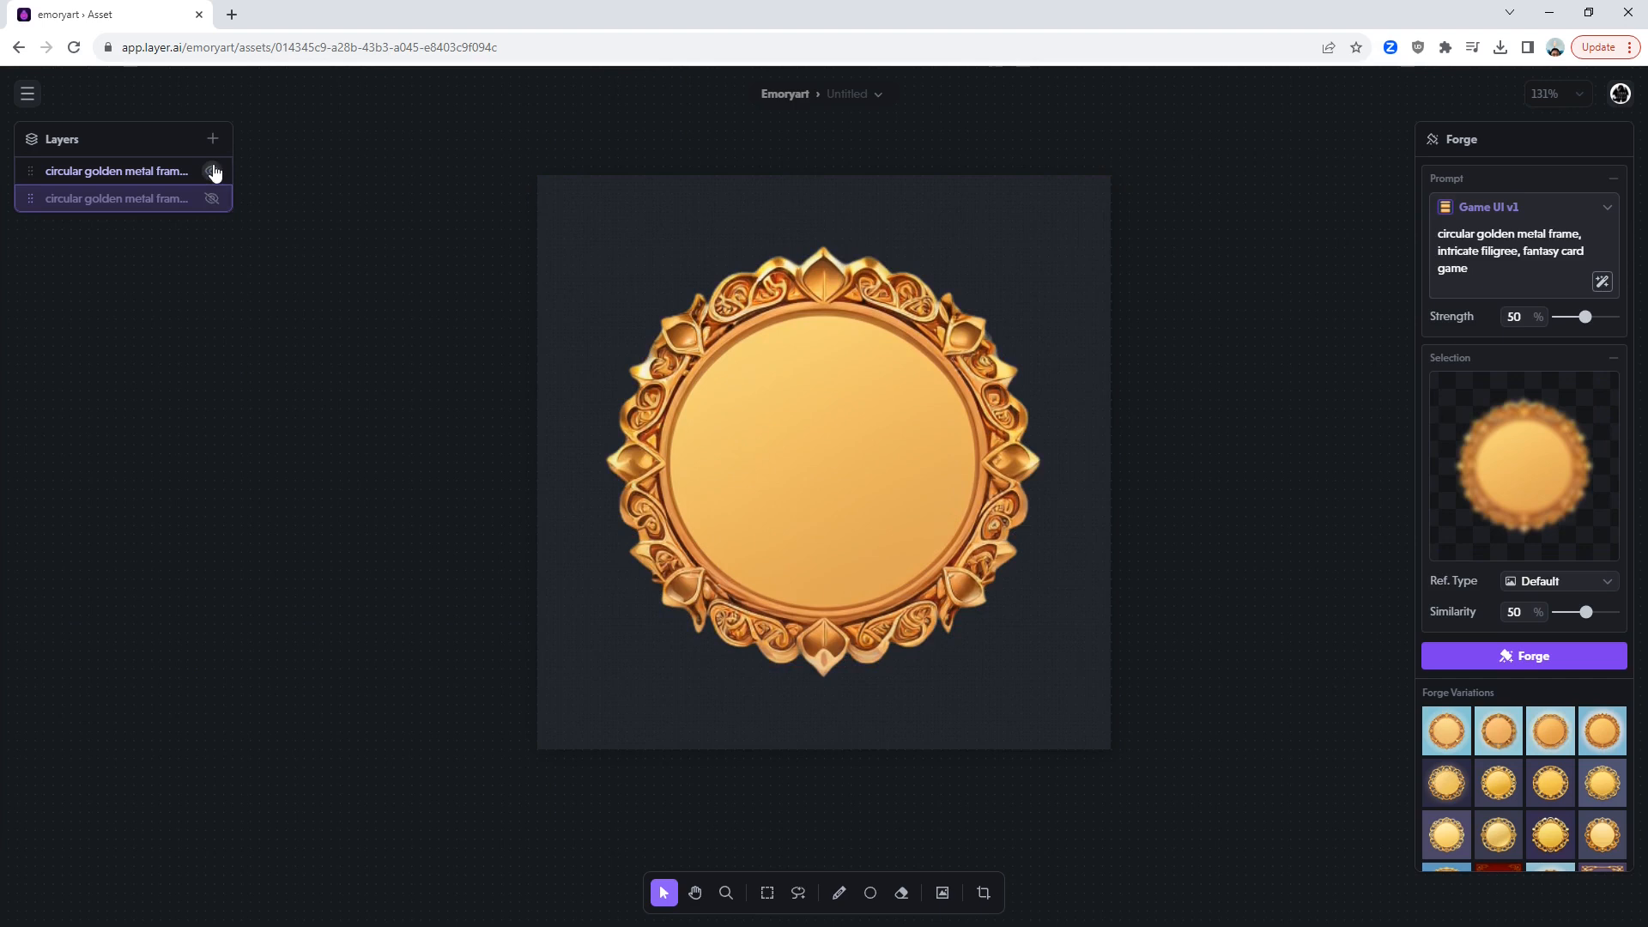
# Compare the two frame layers, leave only the upper one visible, and download the asset as a PNG.
pyautogui.click(212, 171)
pyautogui.click(214, 200)
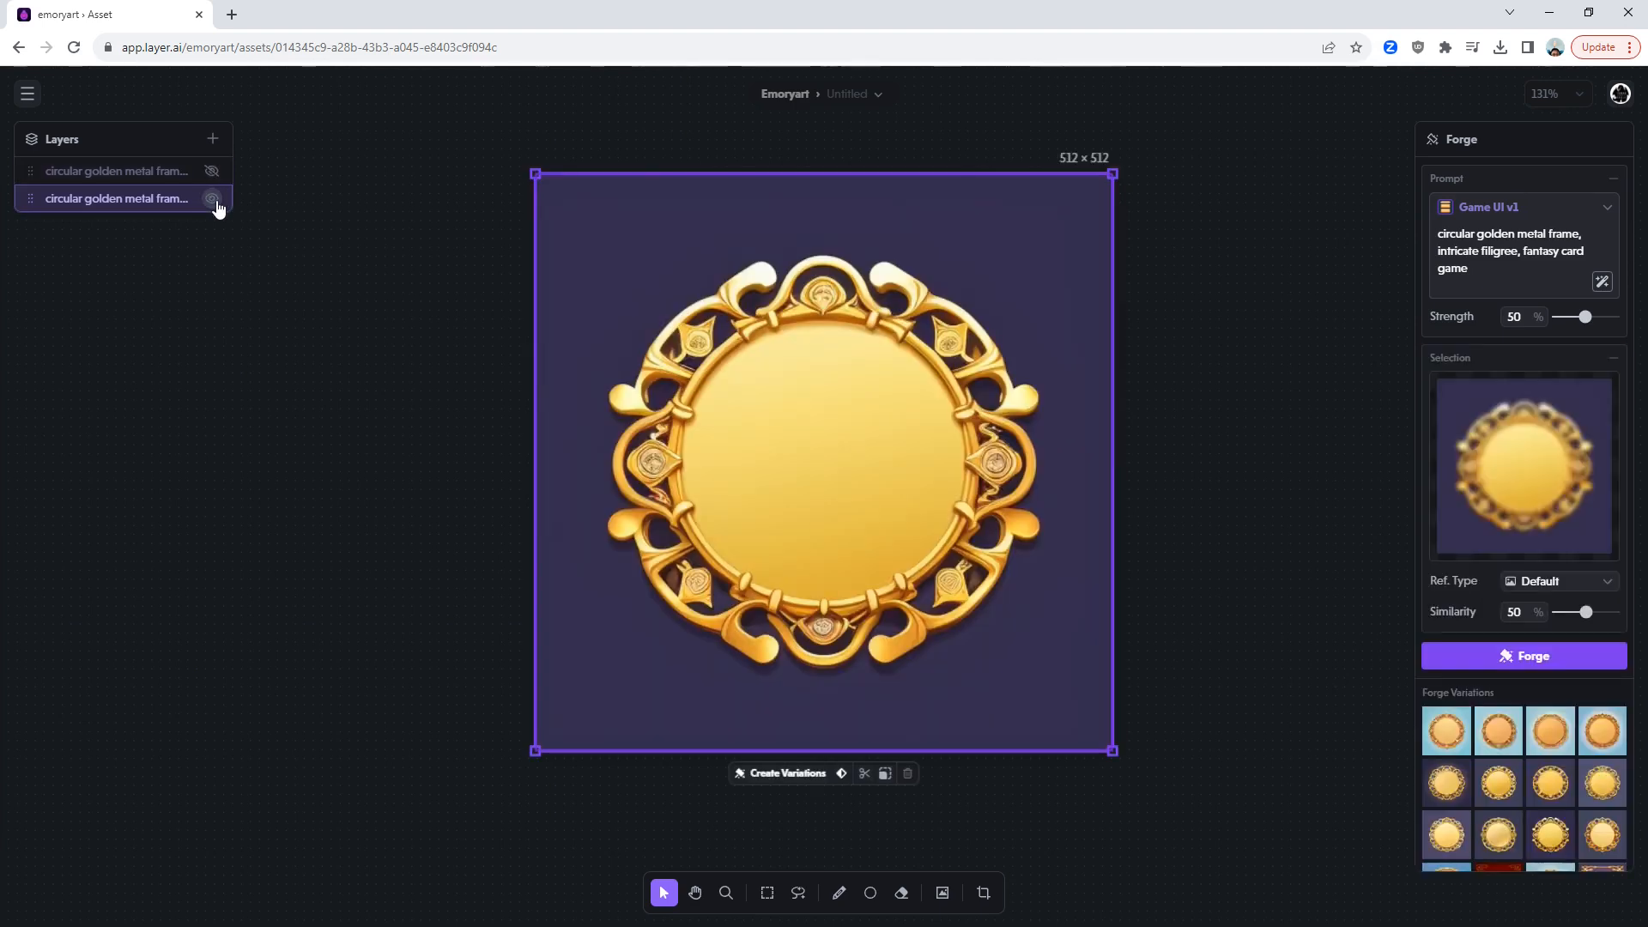
pyautogui.click(210, 172)
pyautogui.click(210, 172)
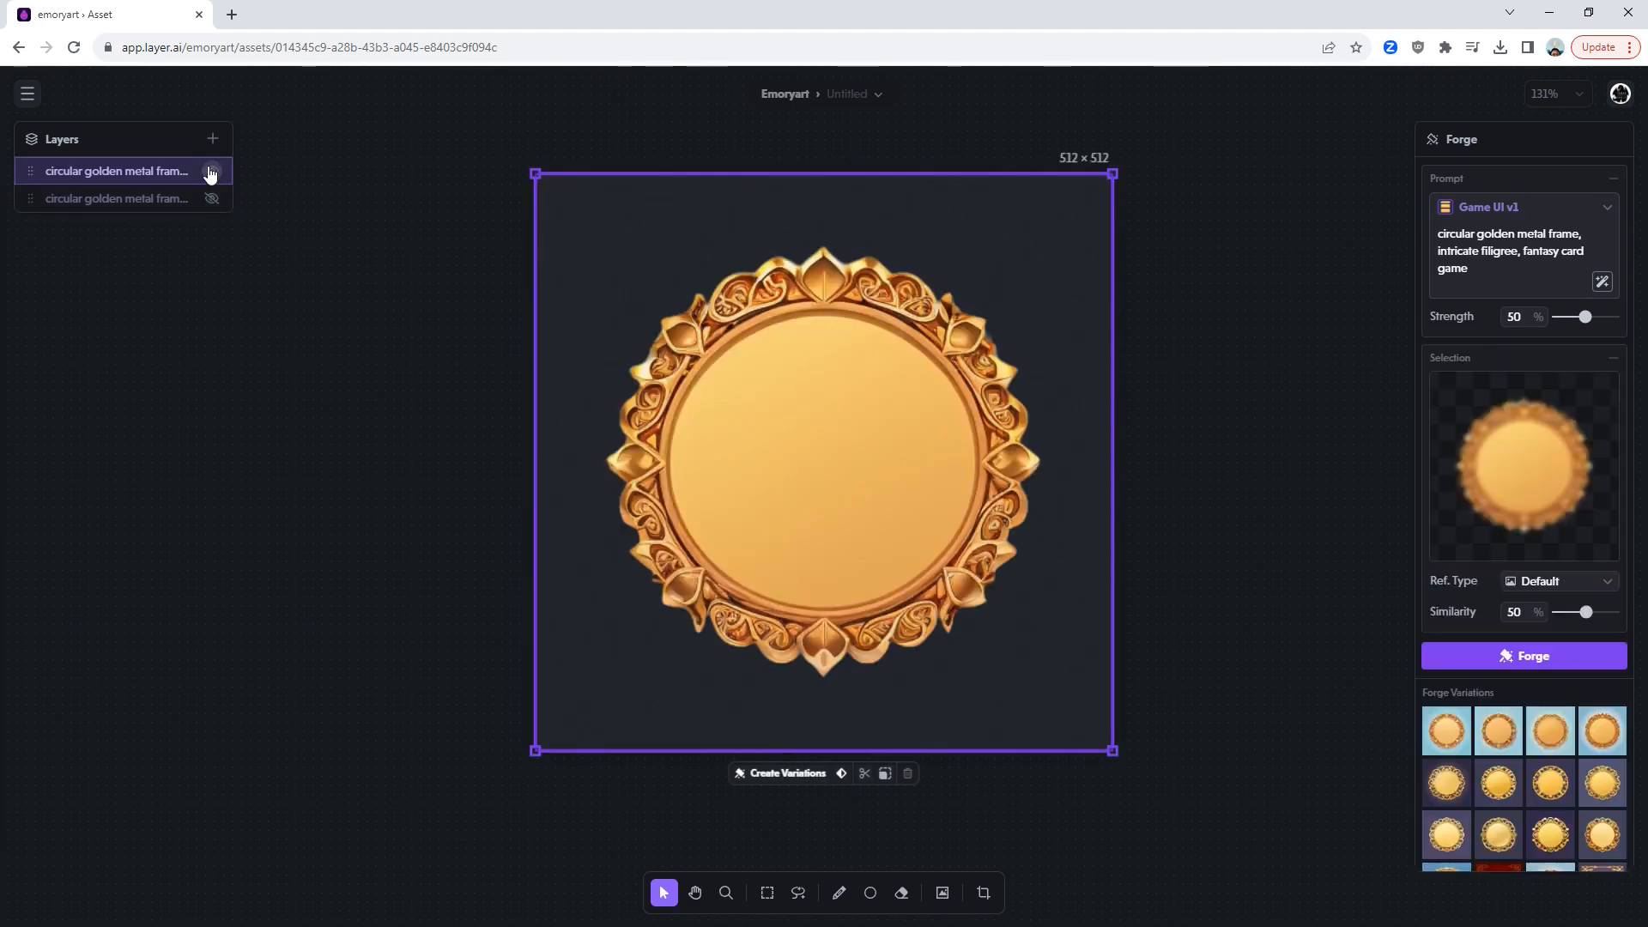
pyautogui.click(878, 94)
pyautogui.click(887, 135)
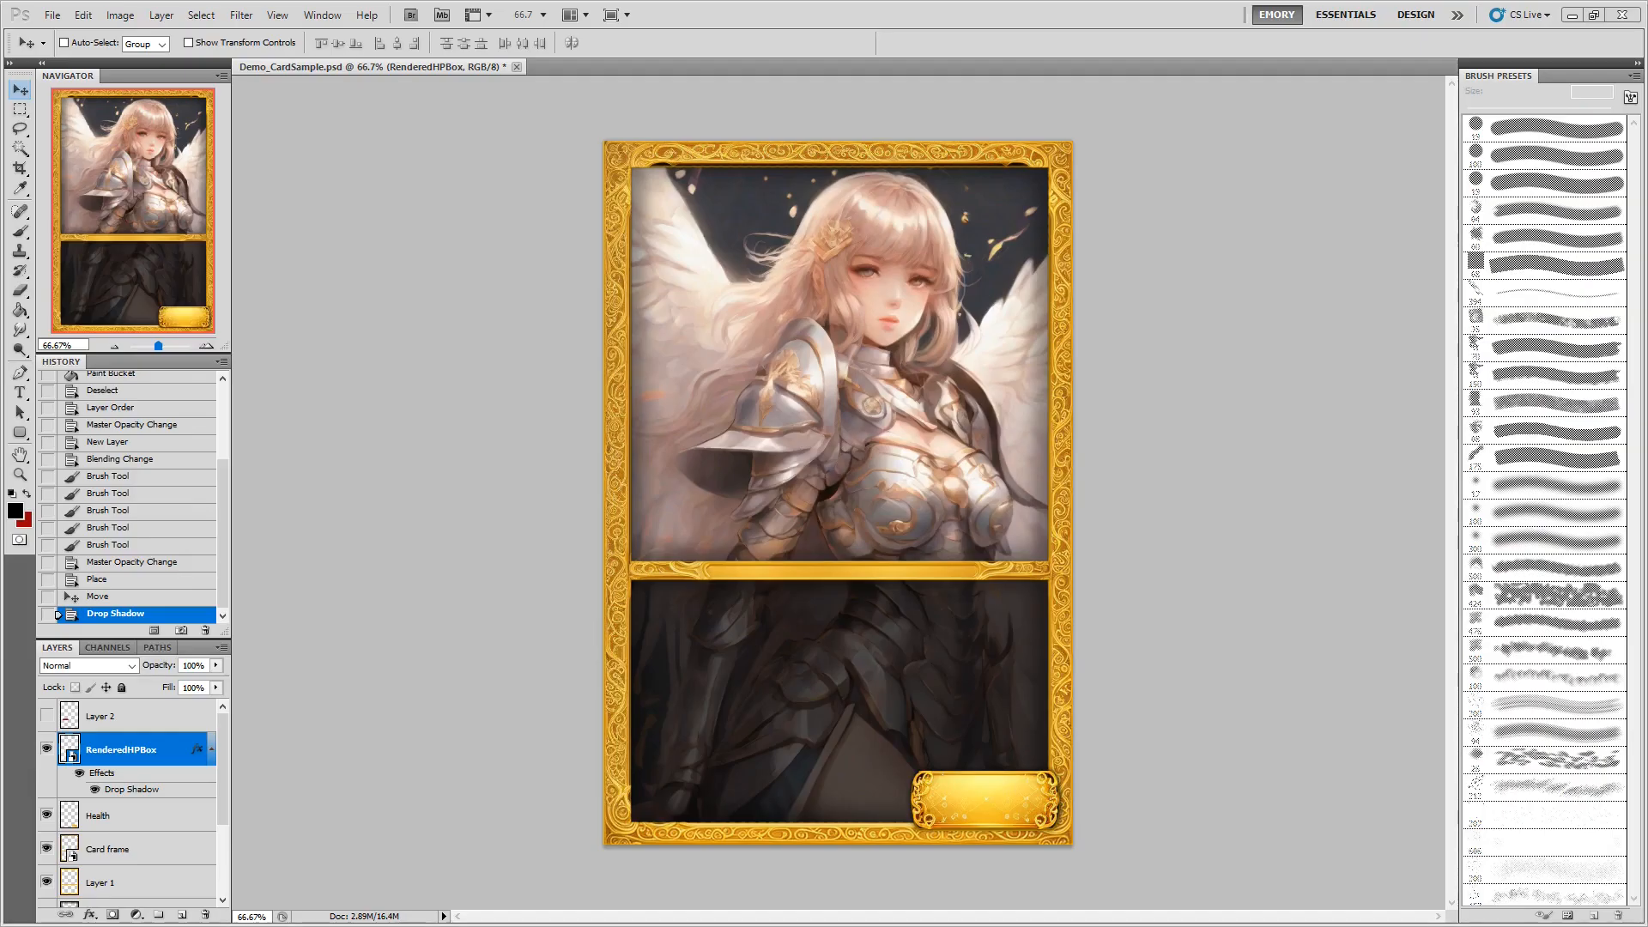
# In Photoshop, place the Circle image in Demo_CardSample.psd, scaled to about 50% over the card's upper-left corner.
pyautogui.moveTo(0, 480); pyautogui.dragTo(772, 481)
pyautogui.moveTo(987, 640); pyautogui.dragTo(840, 494)
pyautogui.moveTo(814, 430); pyautogui.dragTo(712, 214)
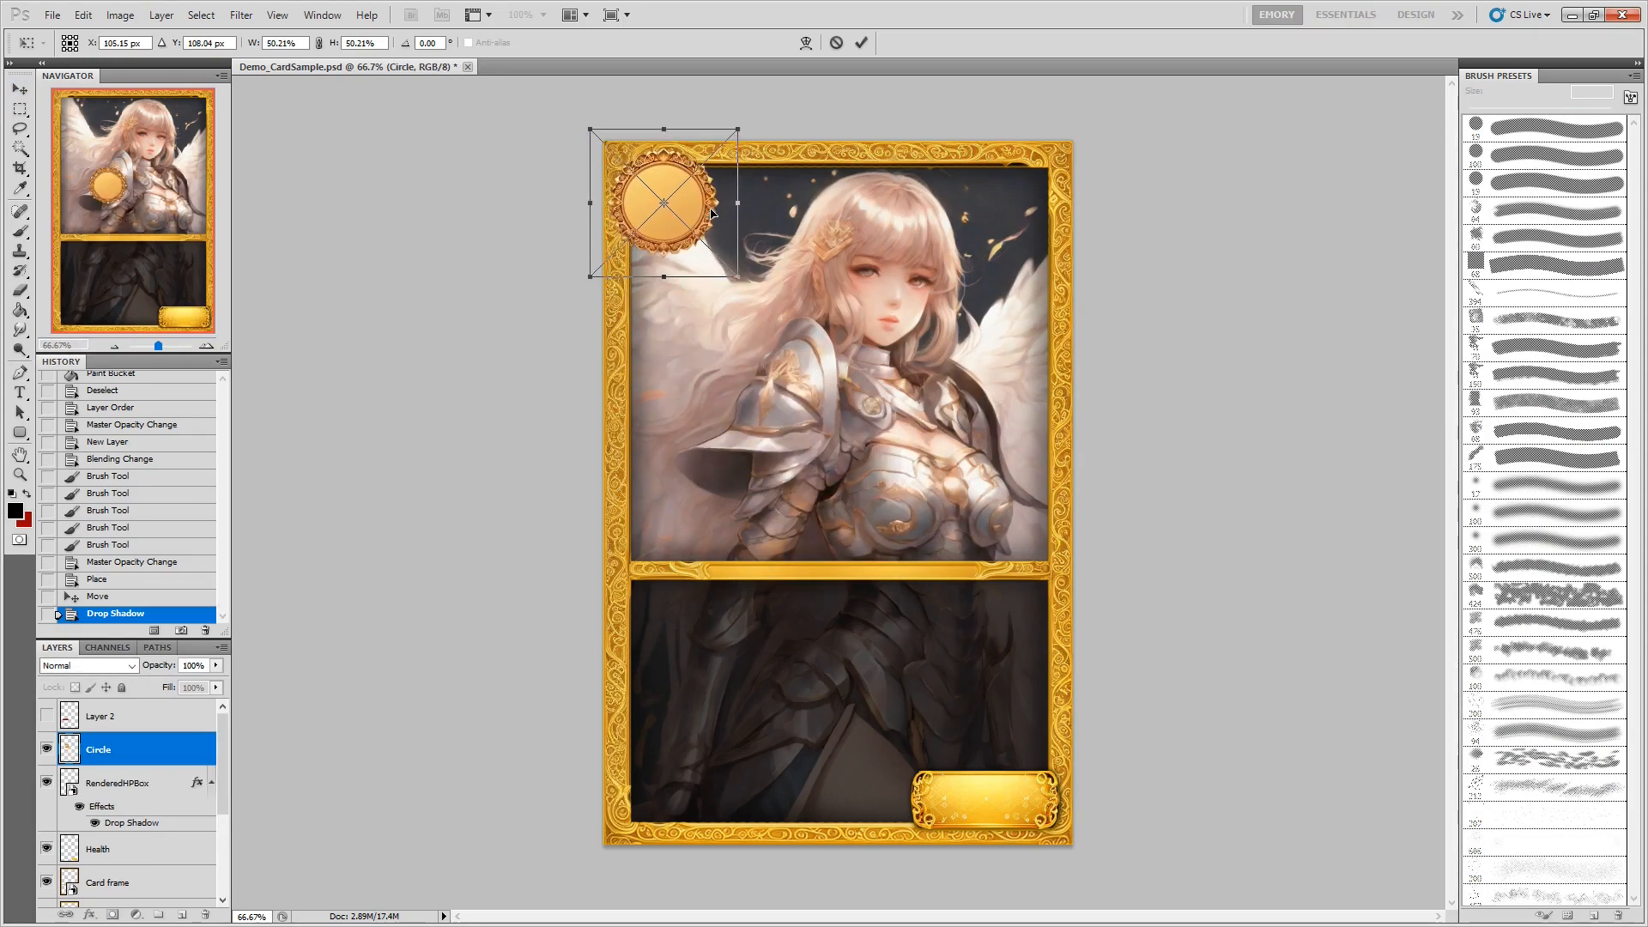
pyautogui.press('Return')
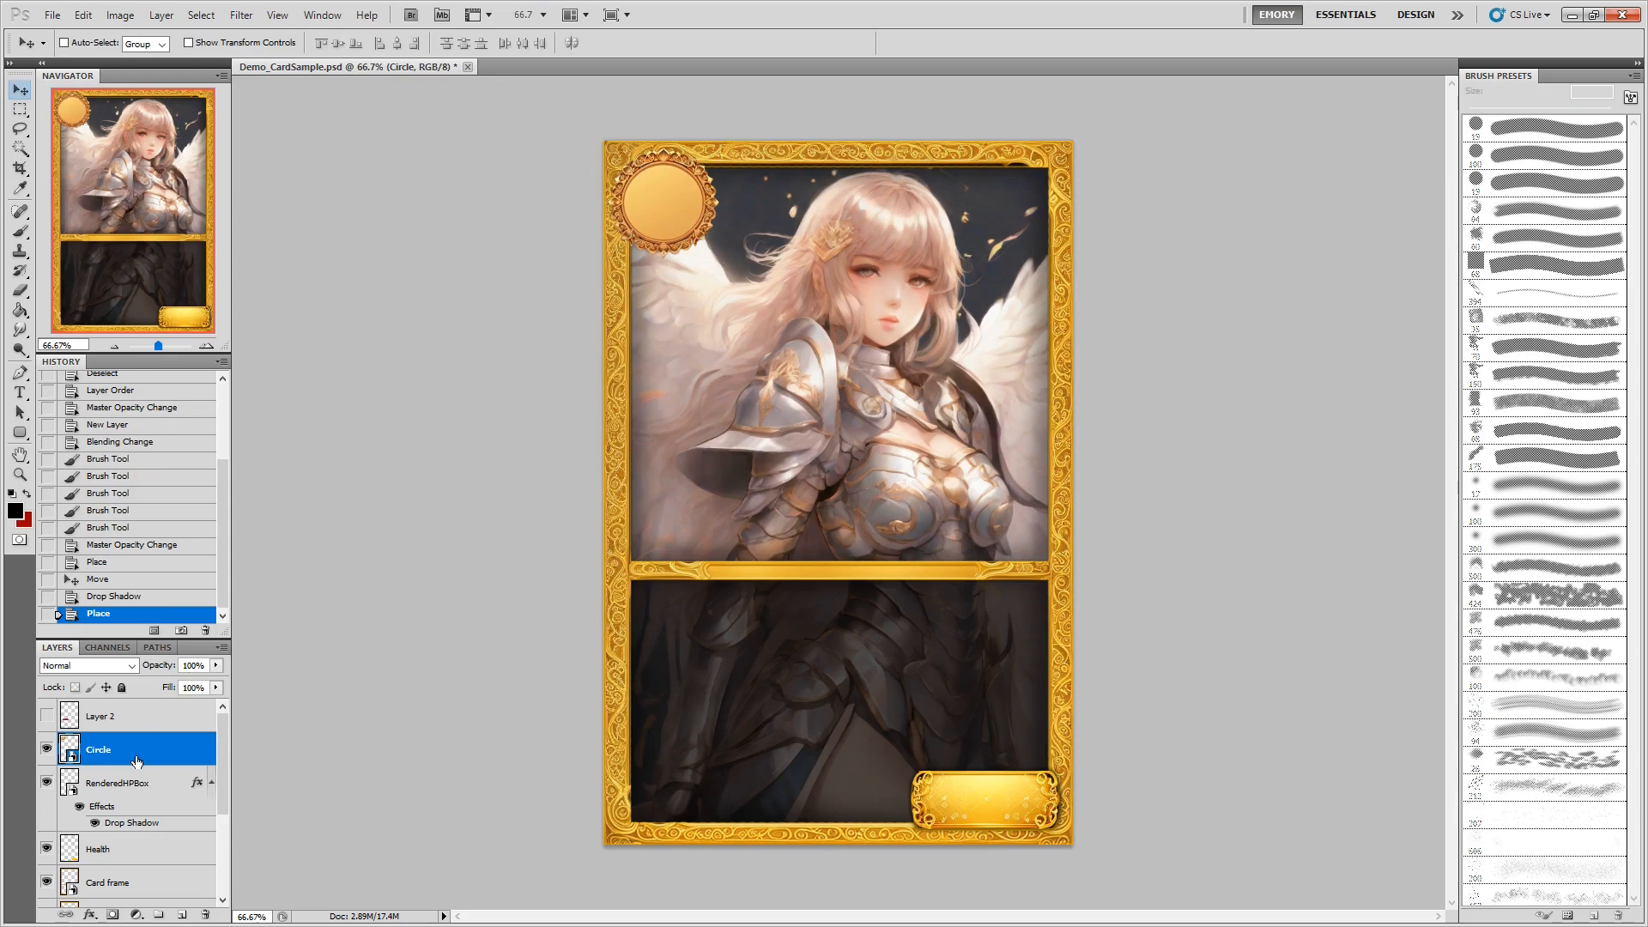
# Copy the RenderedHPBox layer's drop shadow style and paste it onto the Circle layer.
pyautogui.rightClick(140, 796)
pyautogui.click(209, 678)
pyautogui.rightClick(139, 750)
pyautogui.click(240, 654)
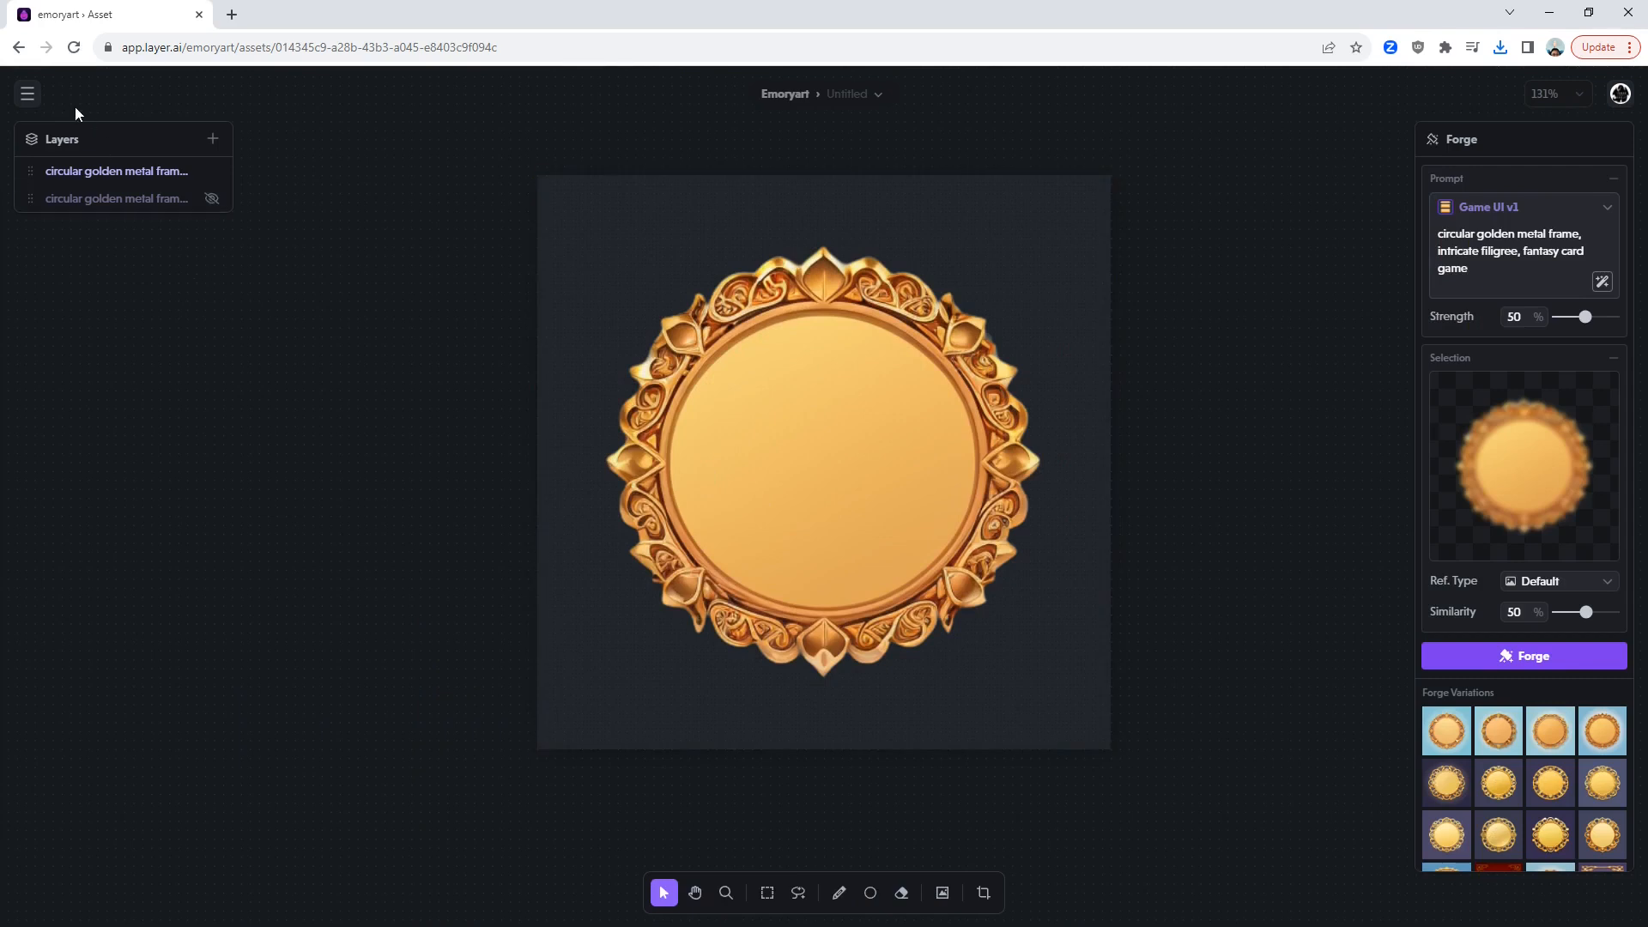
# Switch back to Layer, create a new blank asset, and choose the Game Icons v2 style for it.
pyautogui.moveTo(24, 93)
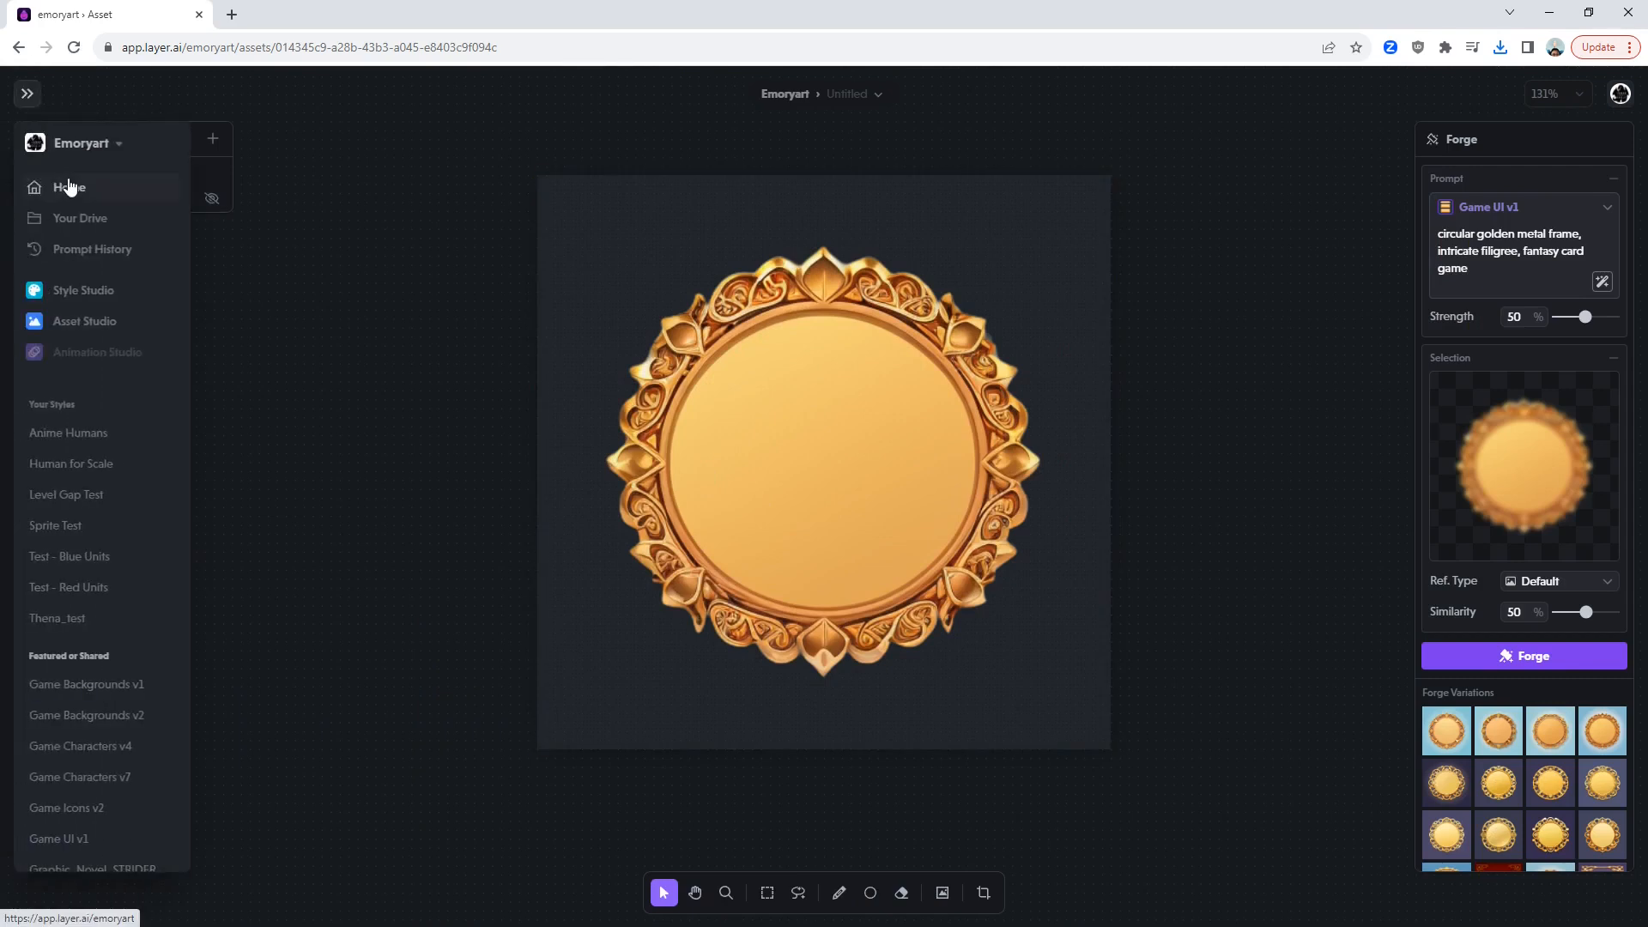
pyautogui.click(69, 186)
pyautogui.click(76, 273)
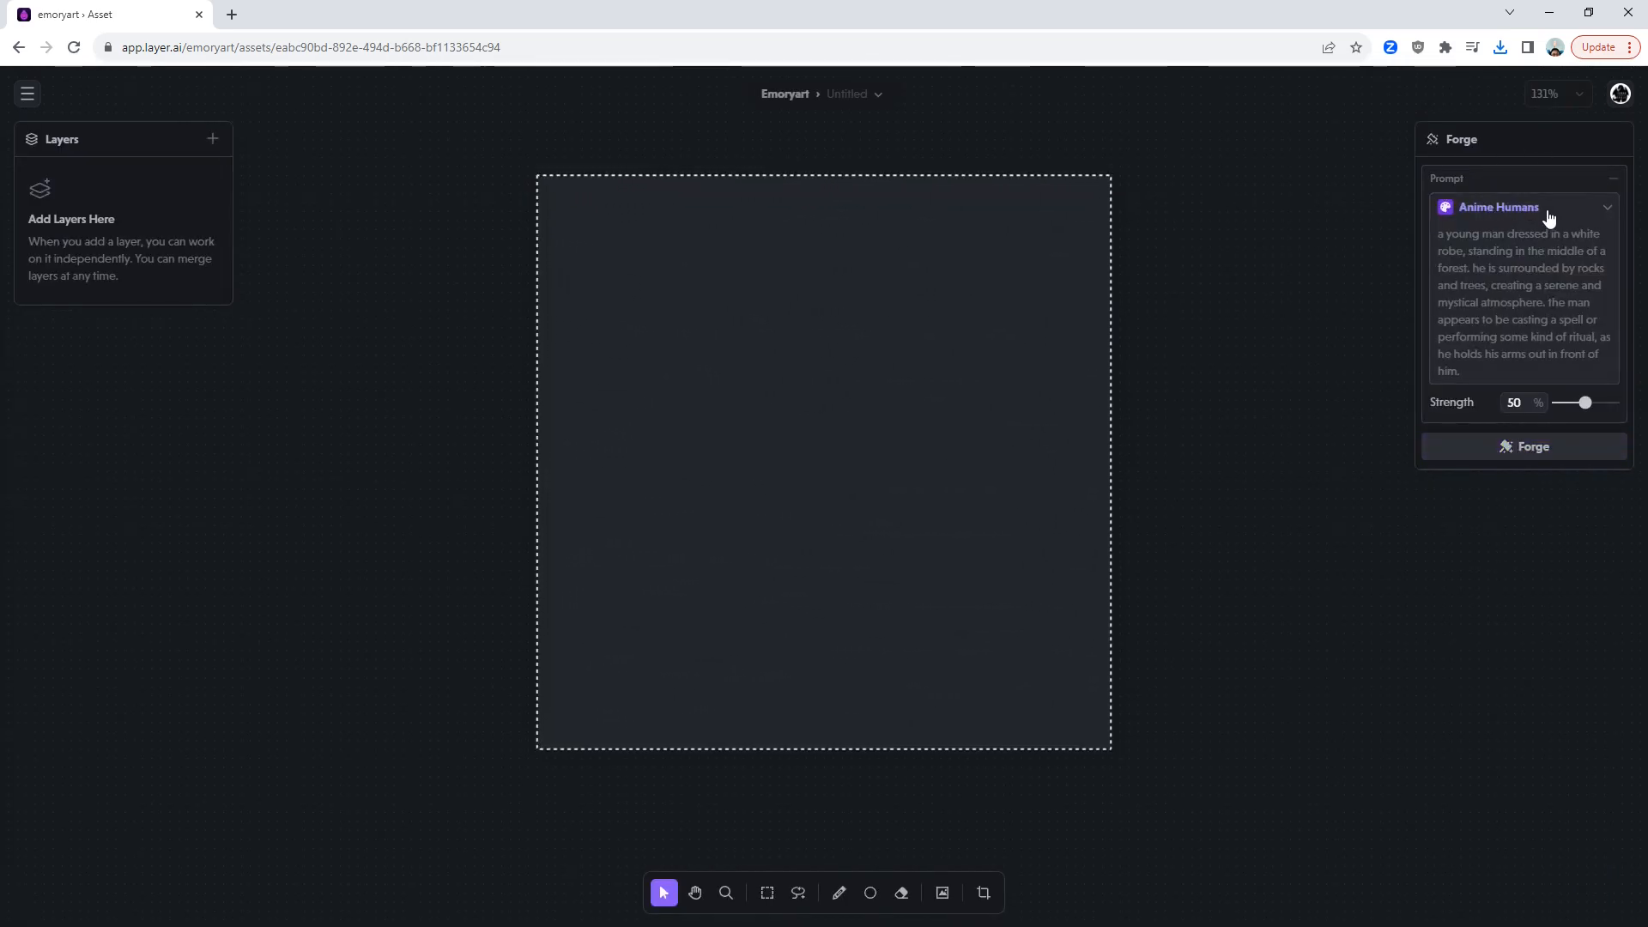
pyautogui.click(1546, 211)
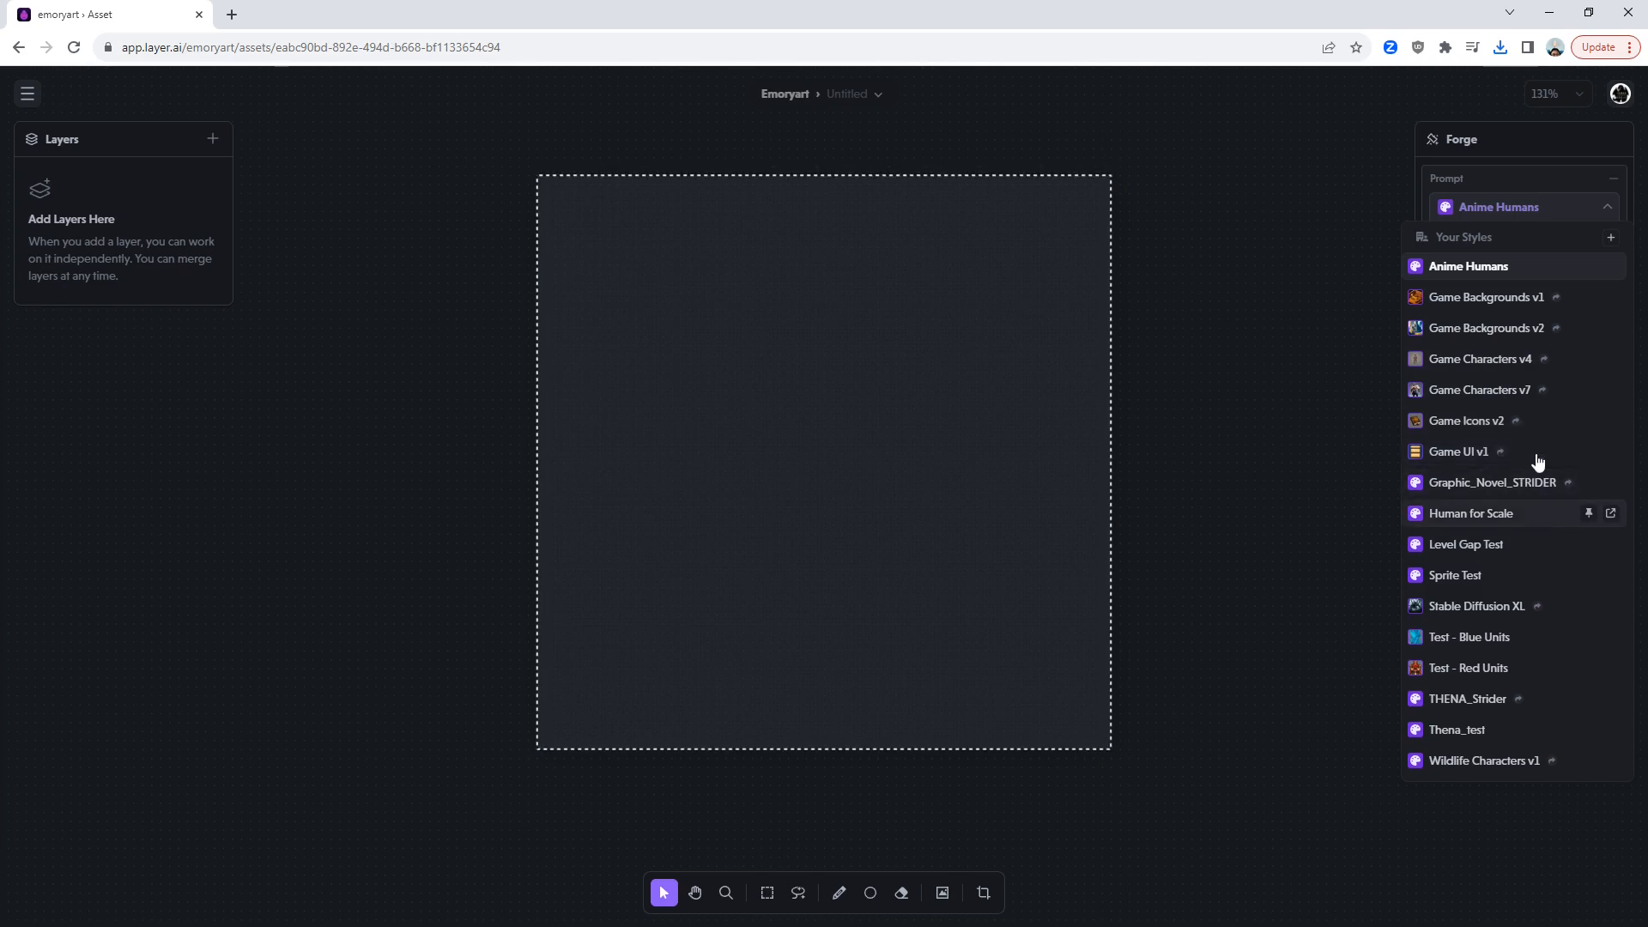
pyautogui.click(1517, 421)
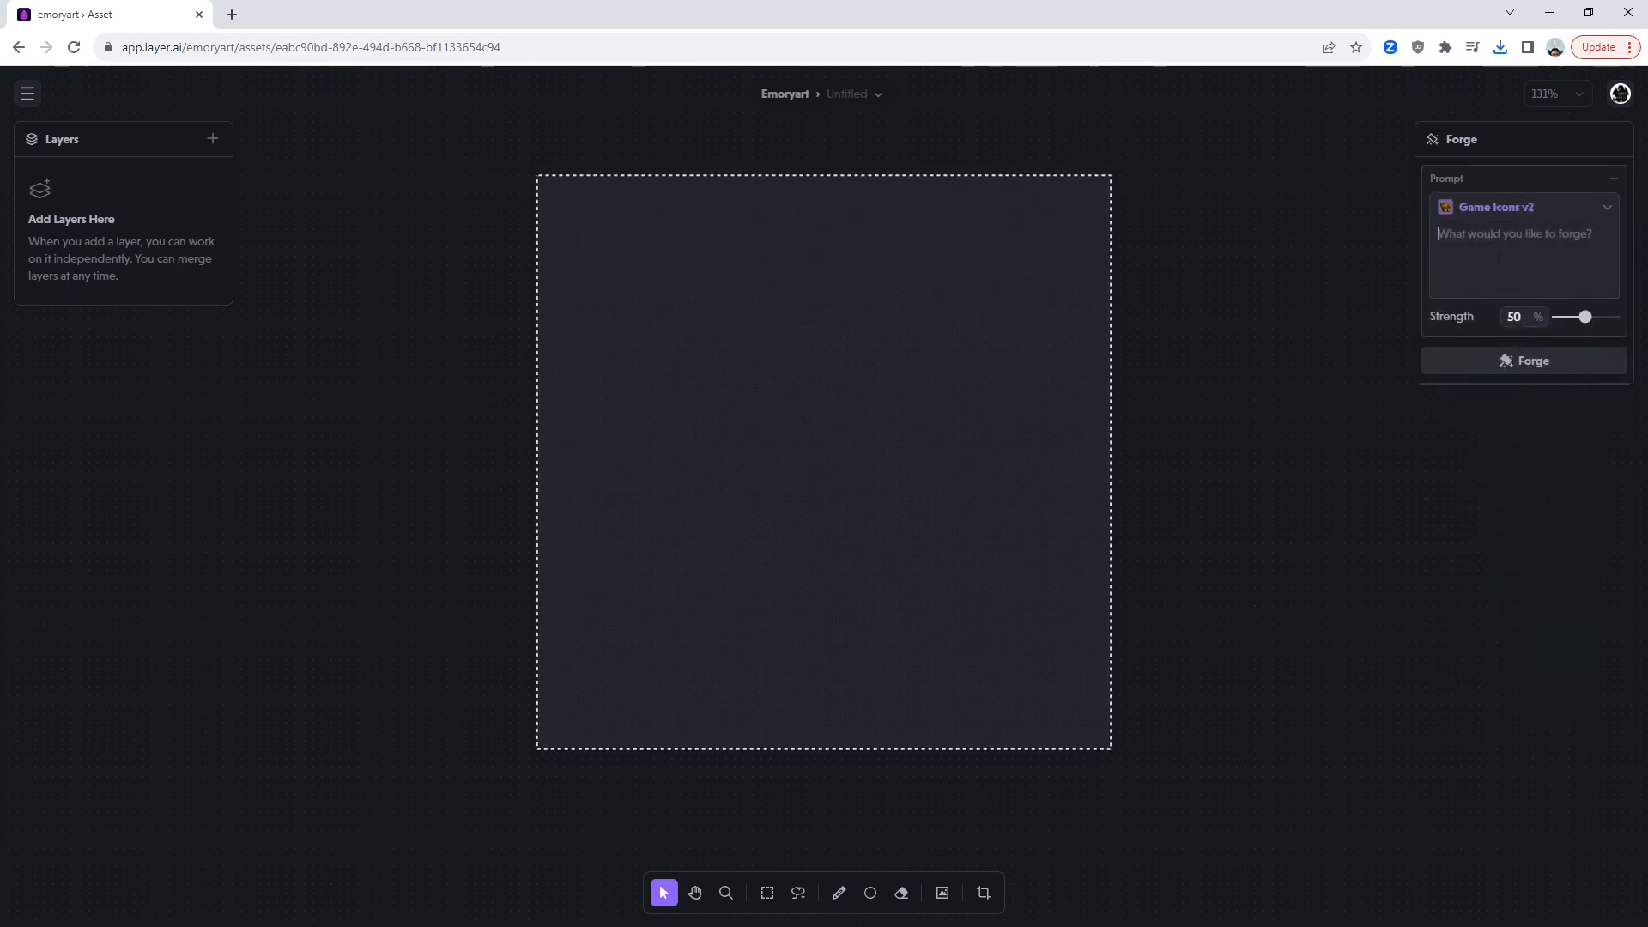
# Forge images from the prompt "holy sun icon circle".
pyautogui.click(1499, 258)
pyautogui.write('circular')
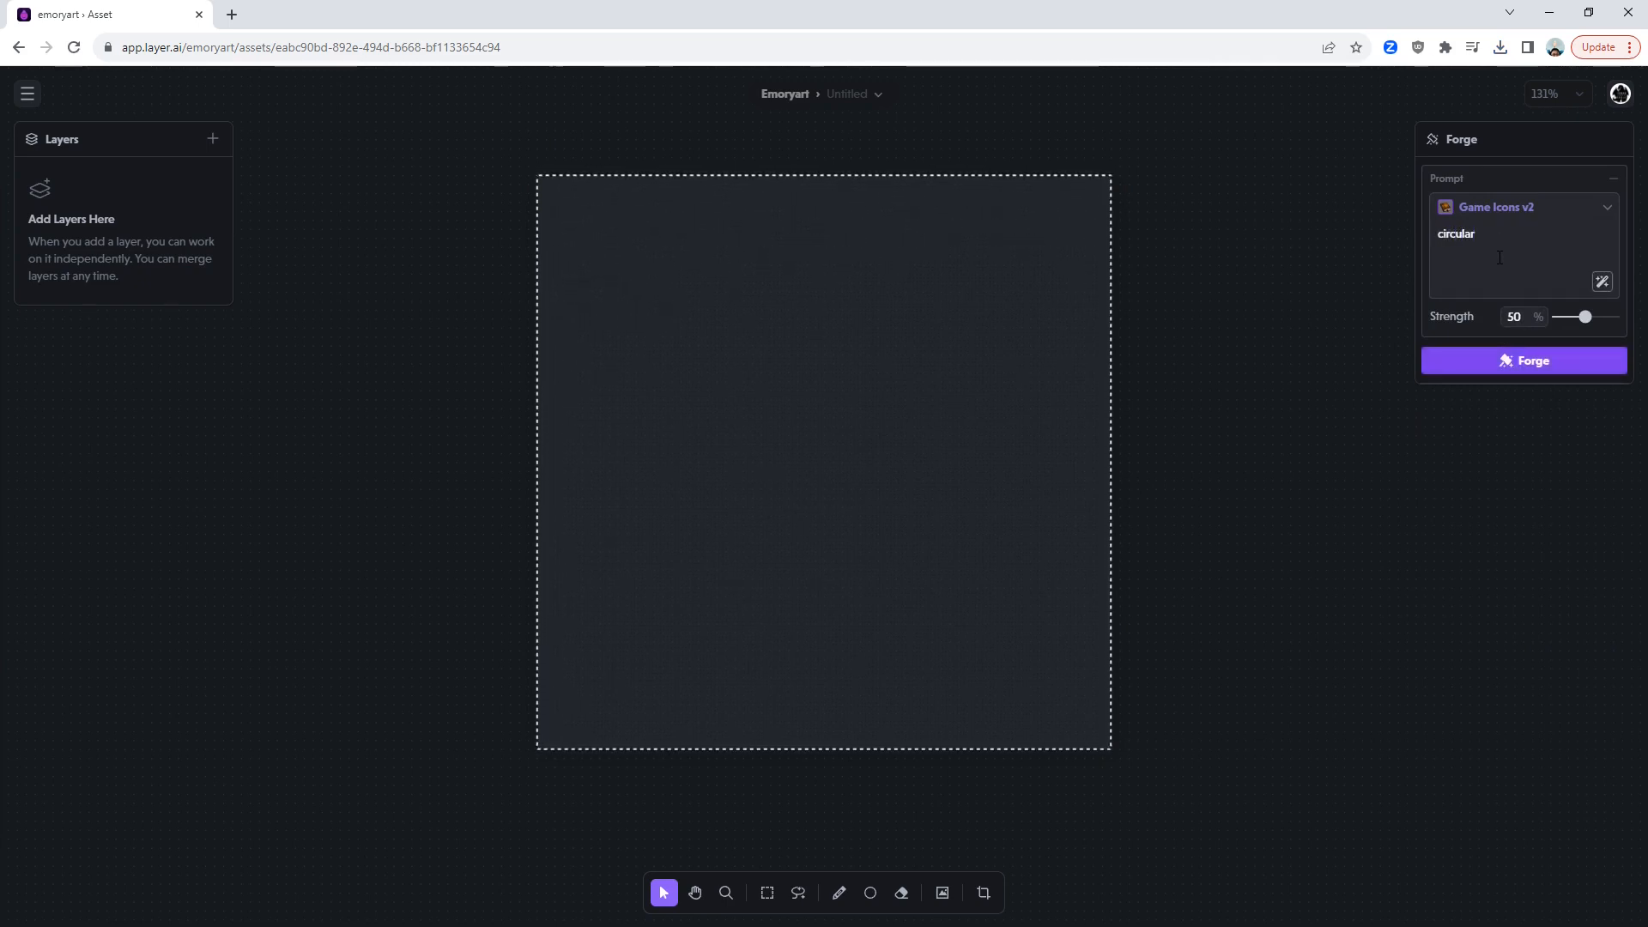
pyautogui.hotkey('ctrl', 'a')
pyautogui.write('hol')
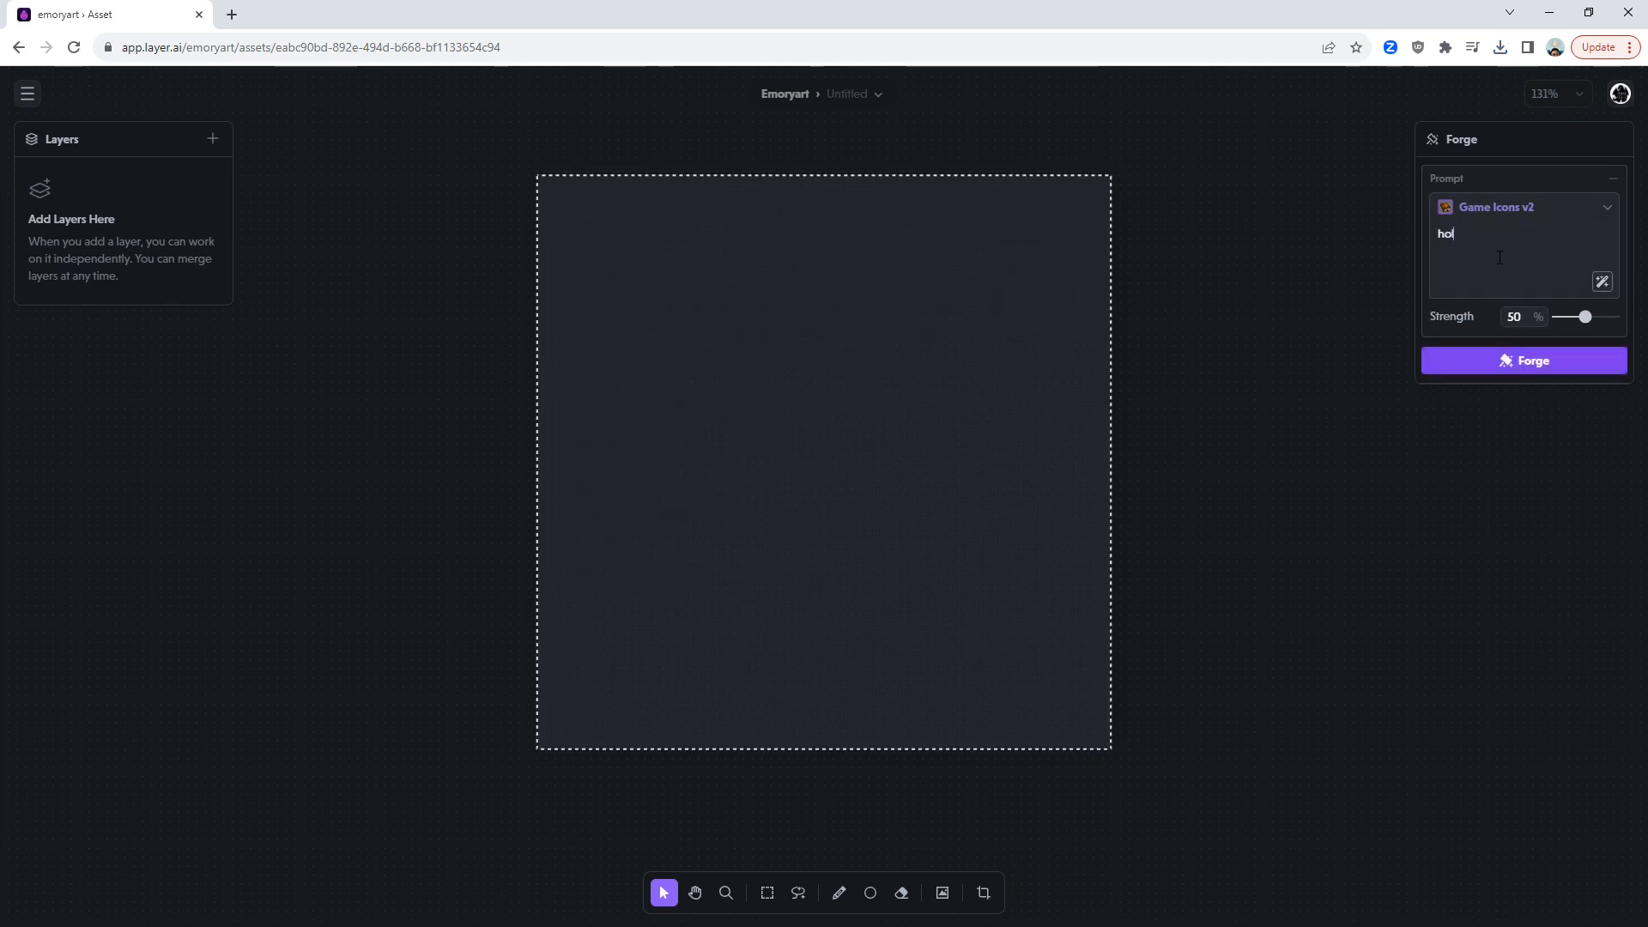
pyautogui.write('y sun icon circle')
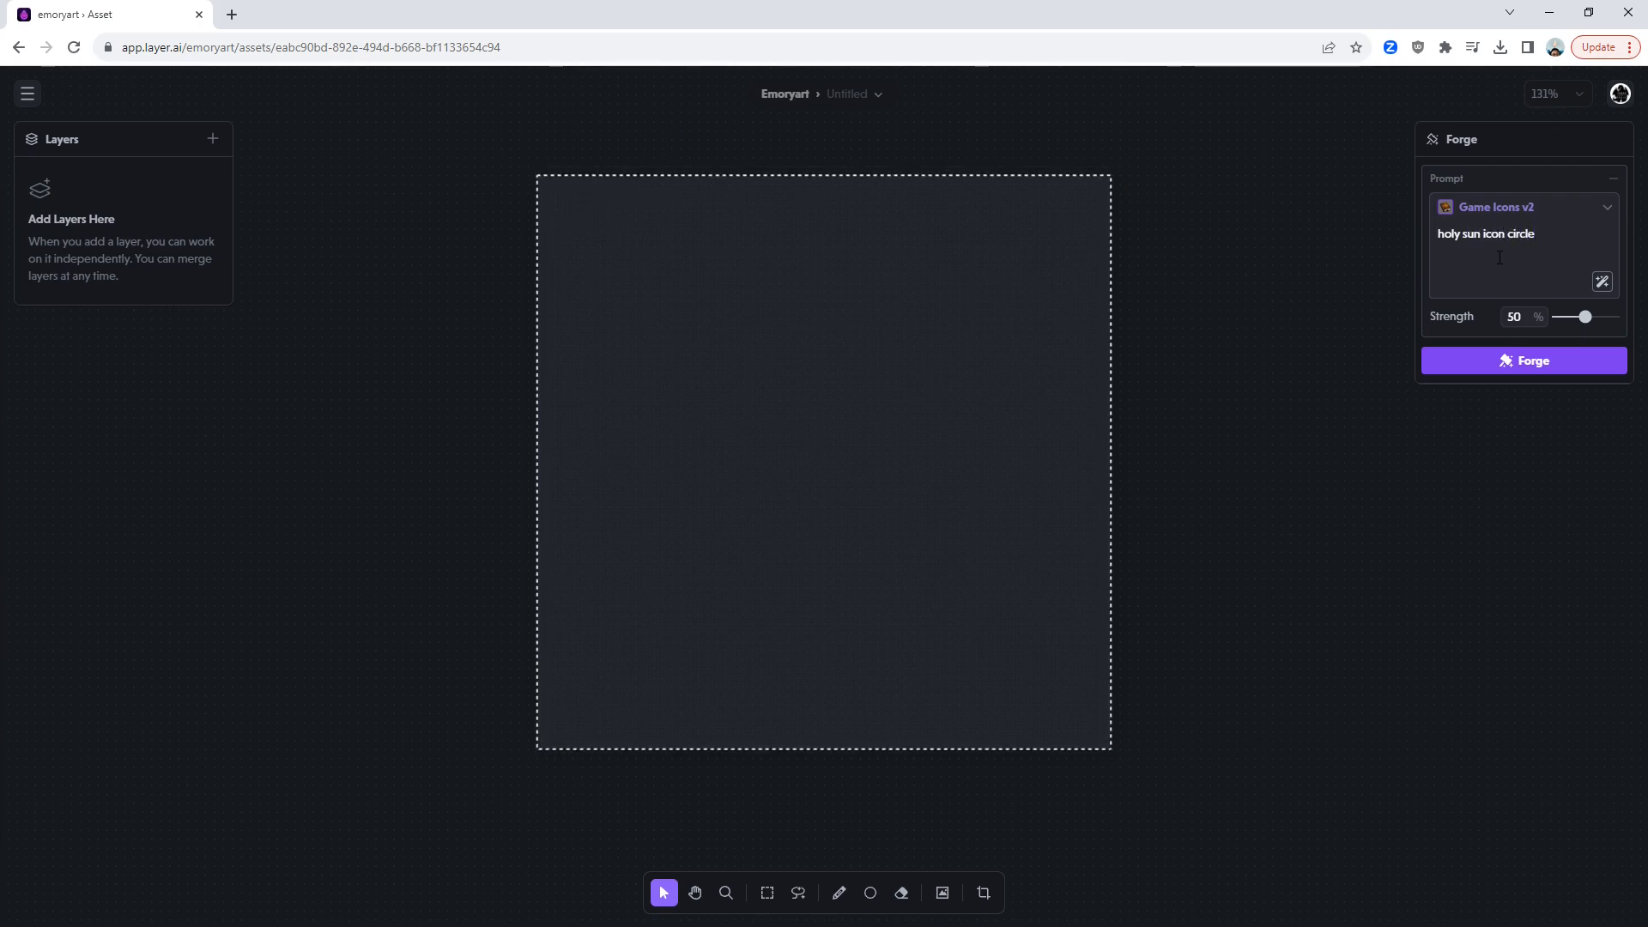
pyautogui.press('Return')
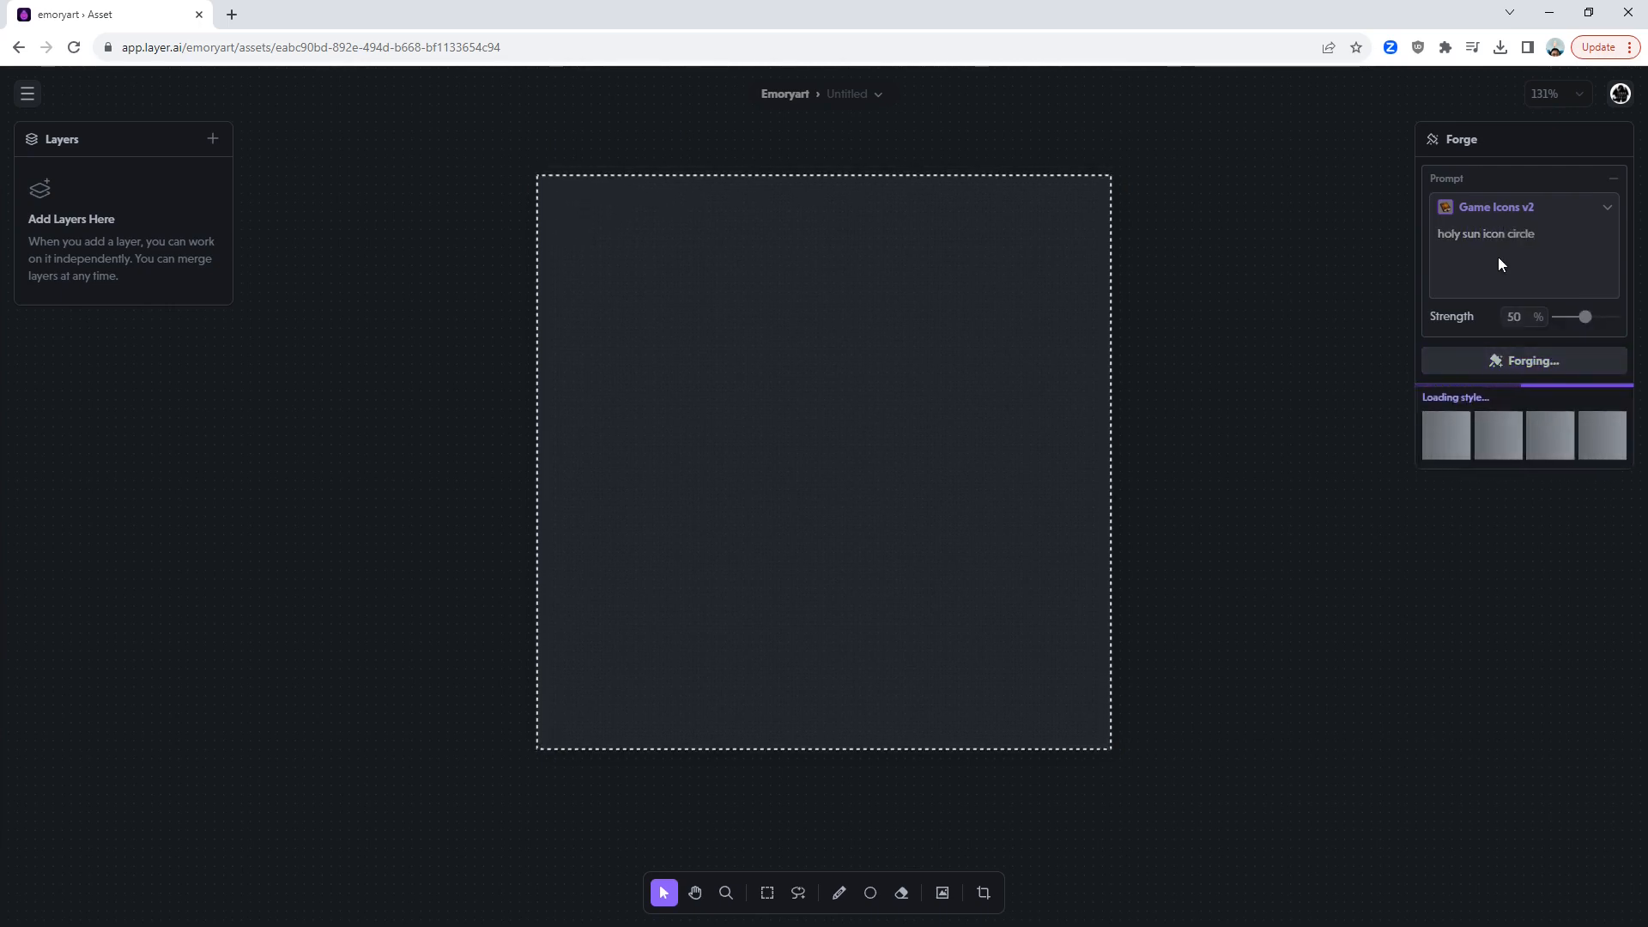
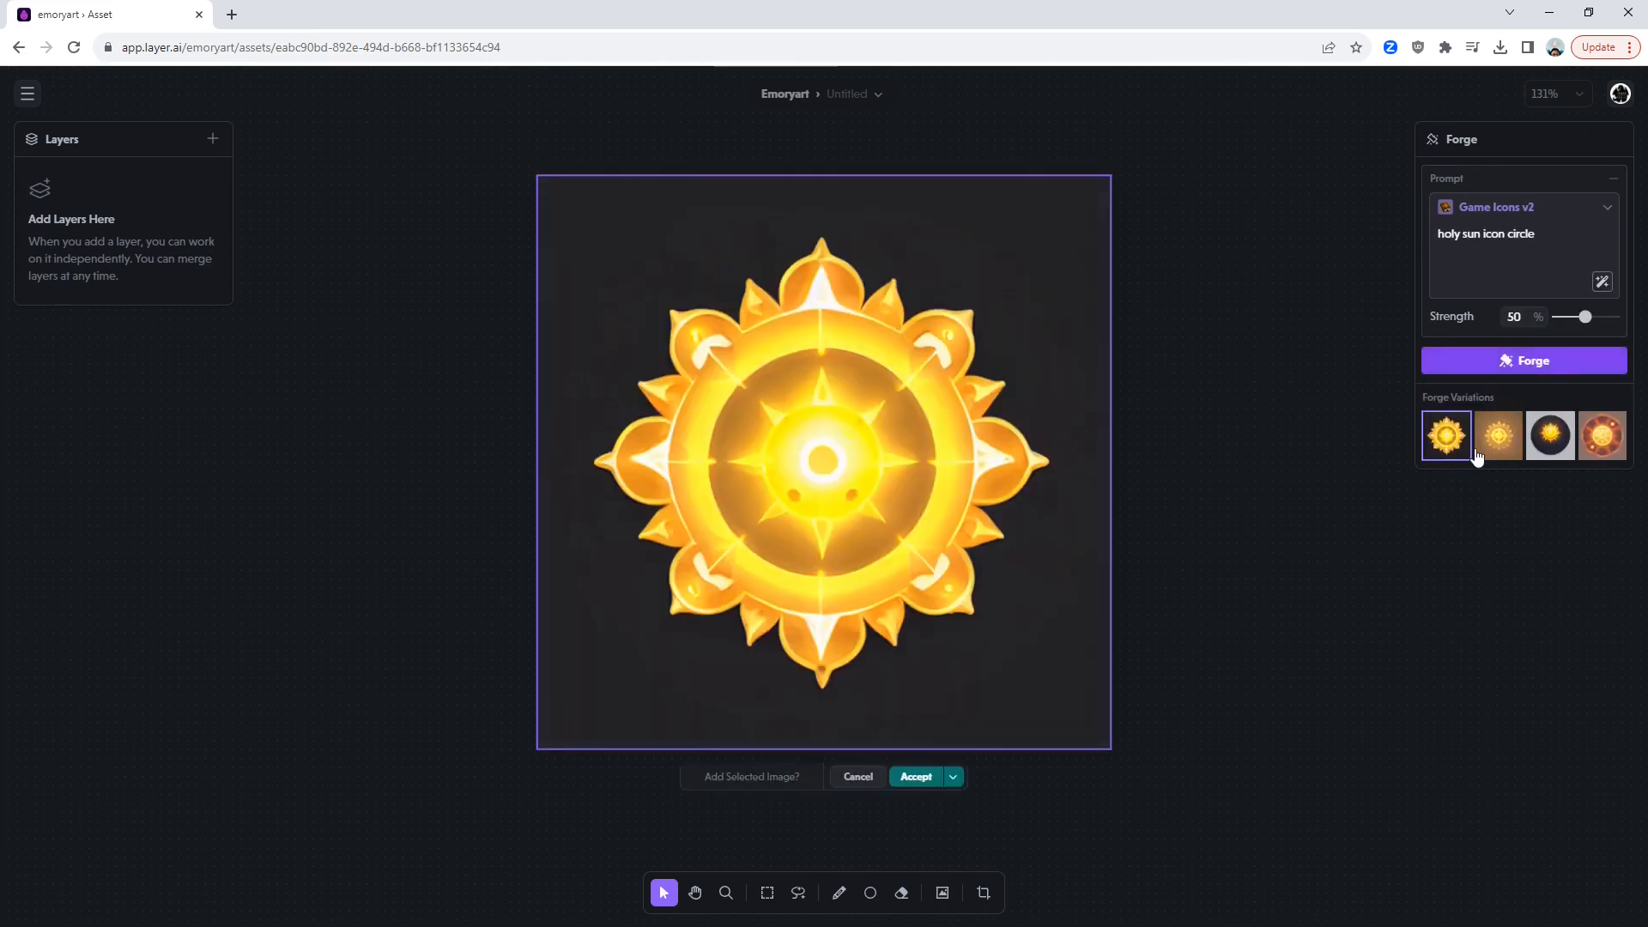
# Preview the generated sun icon variations and forge another batch with the same prompt.
pyautogui.click(1477, 454)
pyautogui.click(1556, 444)
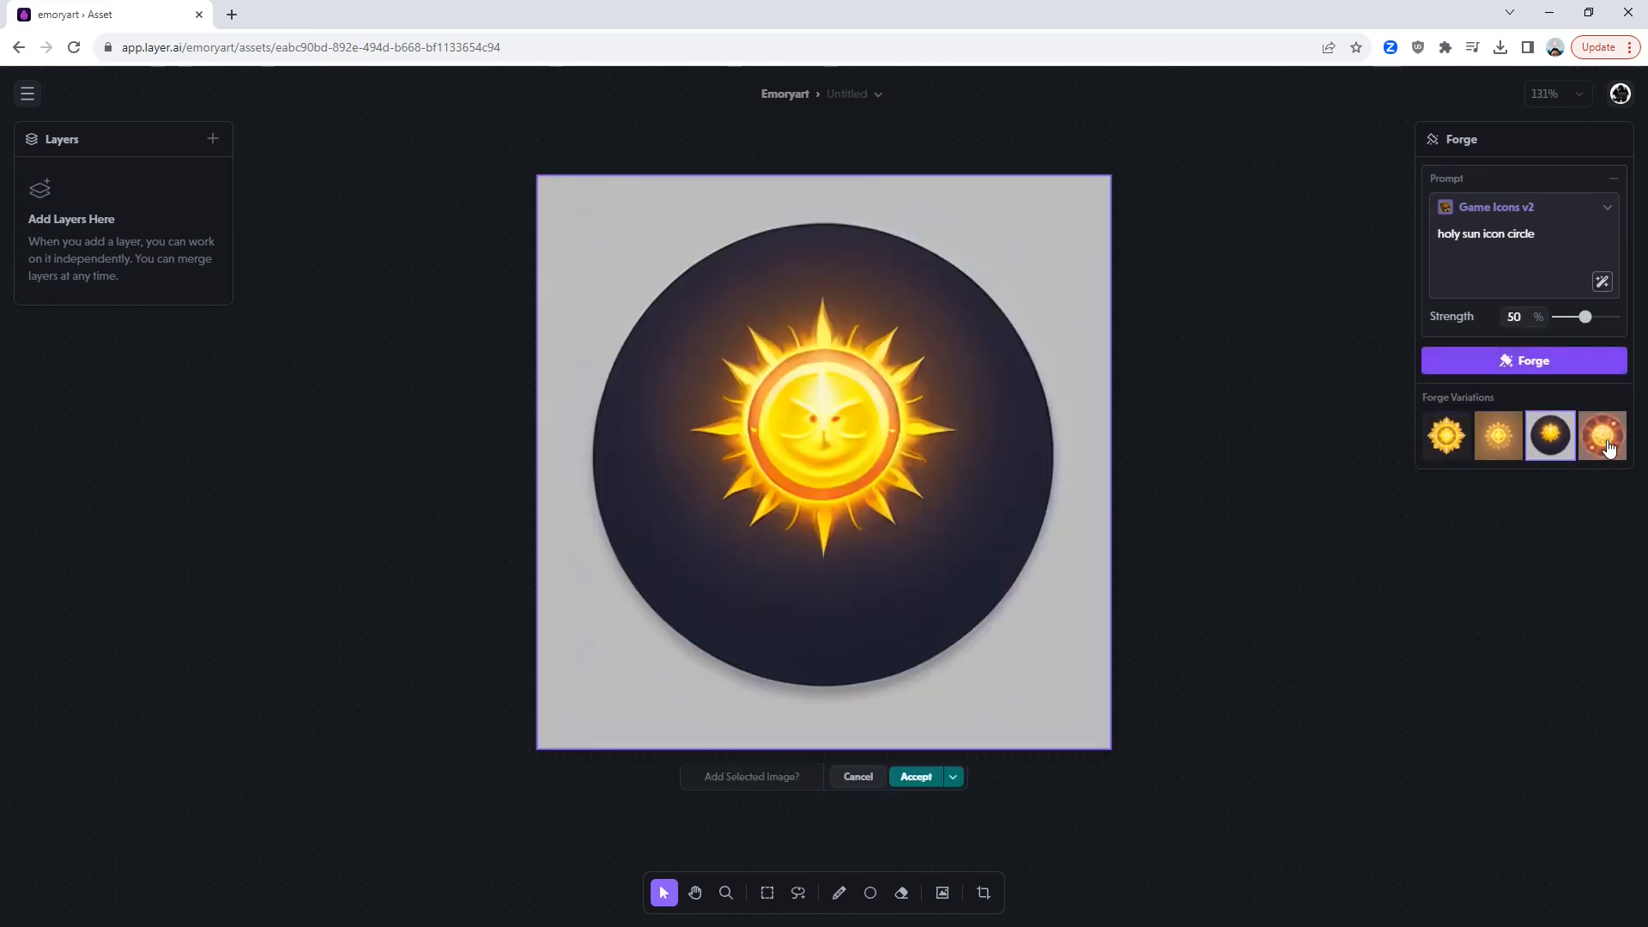
pyautogui.click(1607, 448)
pyautogui.click(1519, 361)
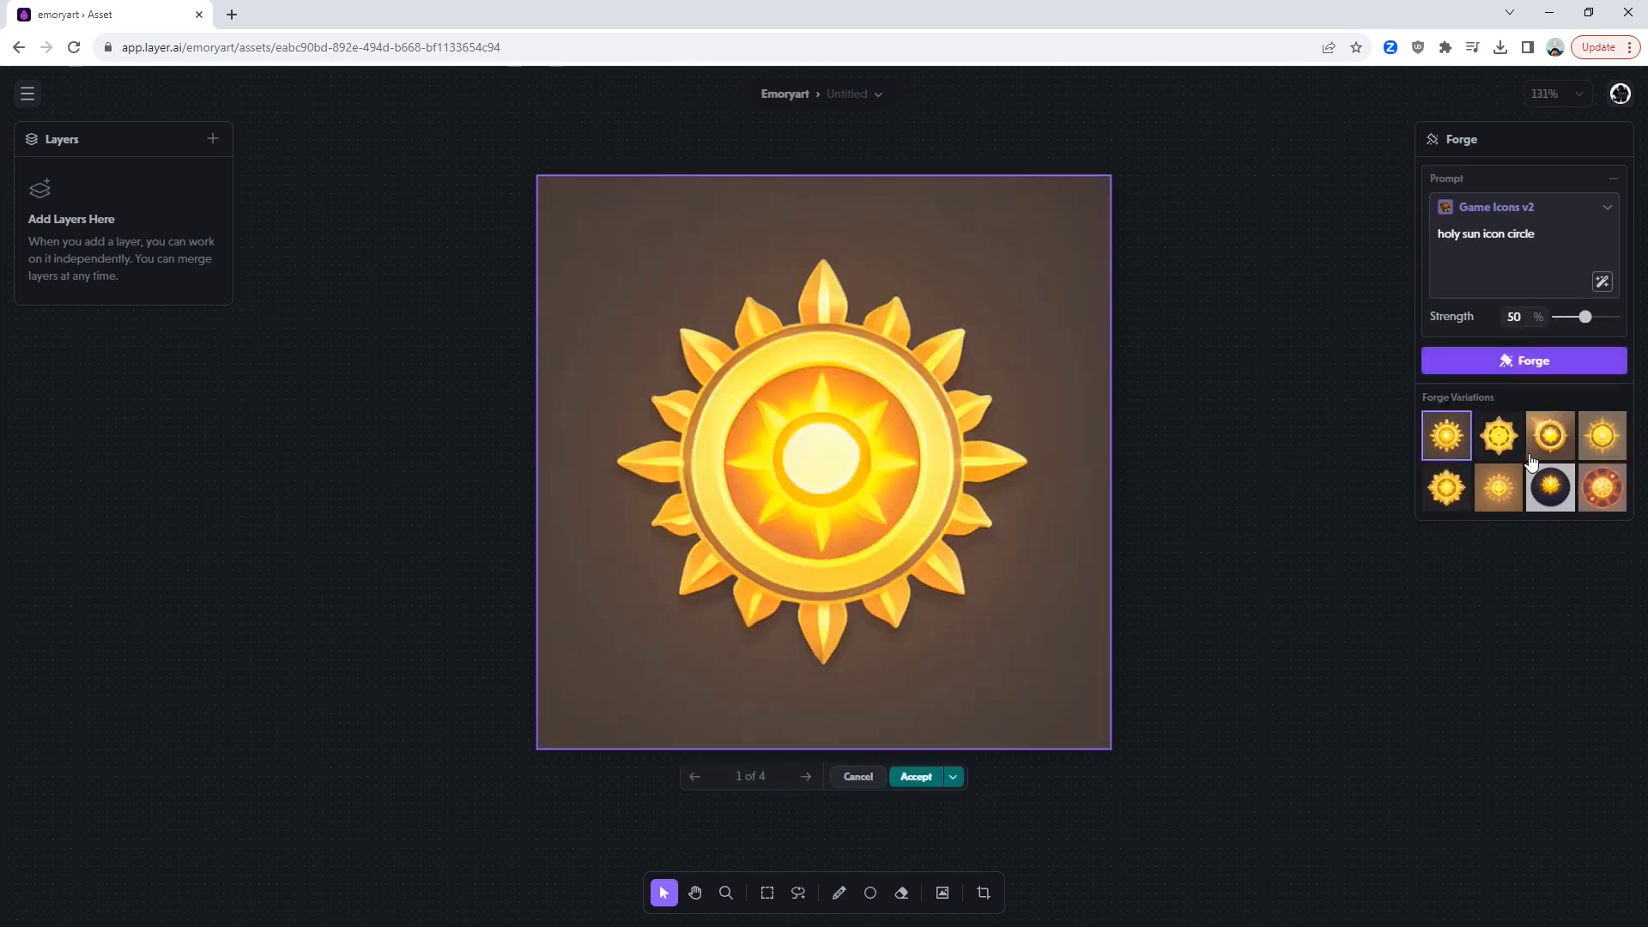
# Preview the new sun variations and accept the first batch's petal-rimmed golden sun on the dark background.
pyautogui.click(1521, 436)
pyautogui.click(1554, 447)
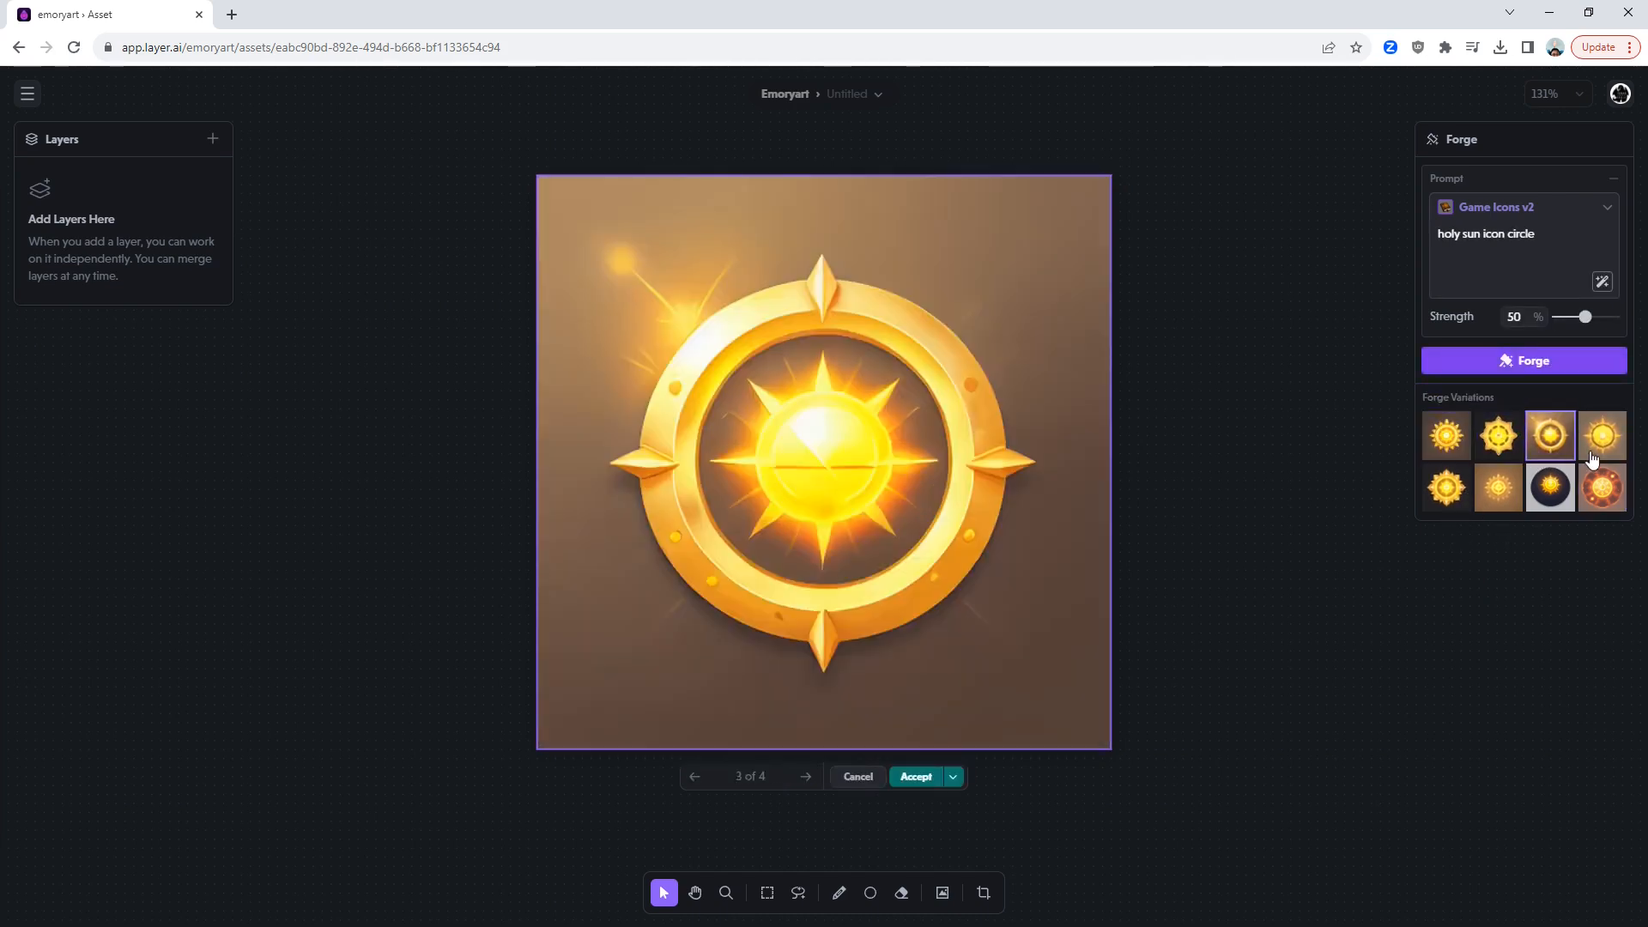
pyautogui.click(1592, 459)
pyautogui.click(1446, 487)
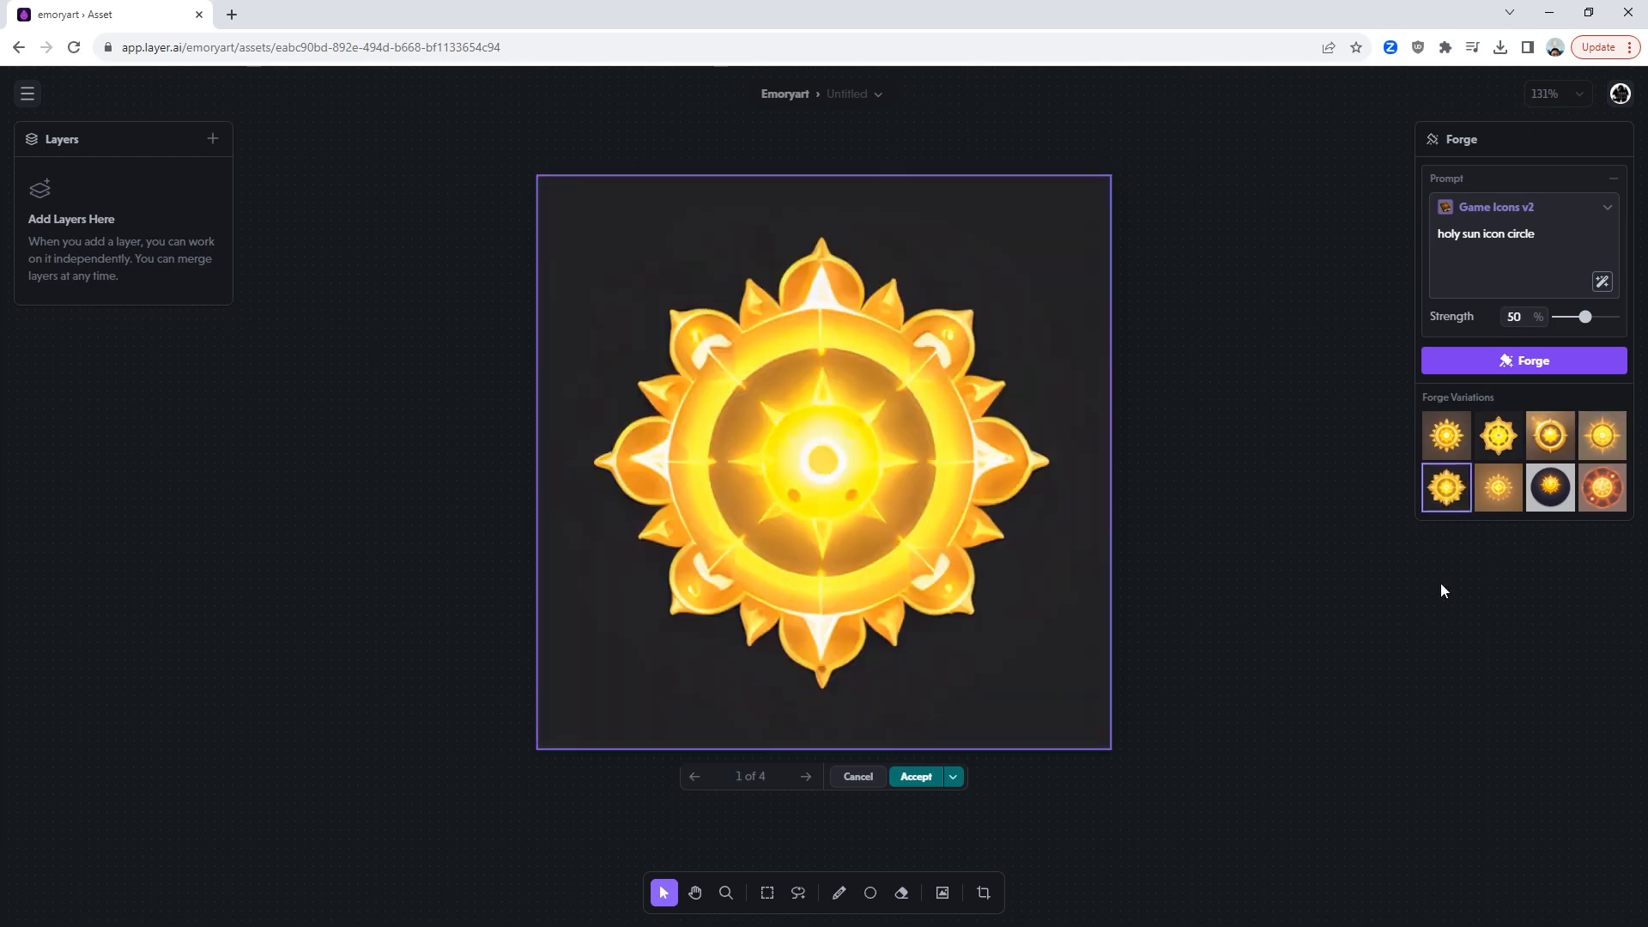
pyautogui.click(910, 780)
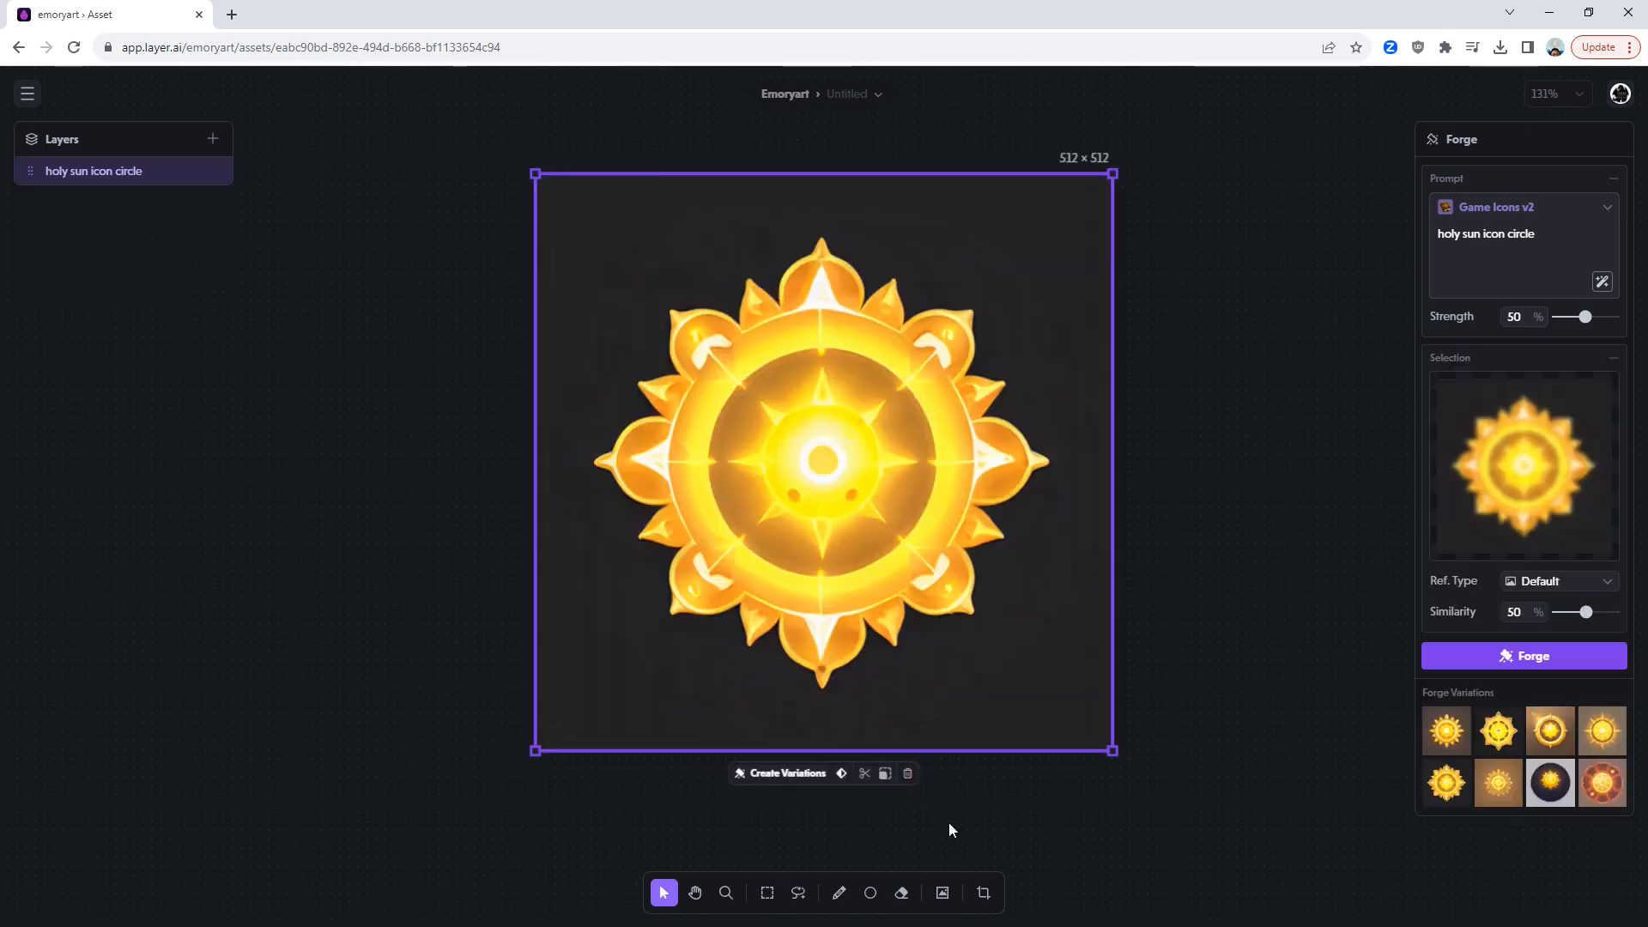
# Try to remove the background from the holy sun icon circle layer, and undo the removal.
pyautogui.click(865, 772)
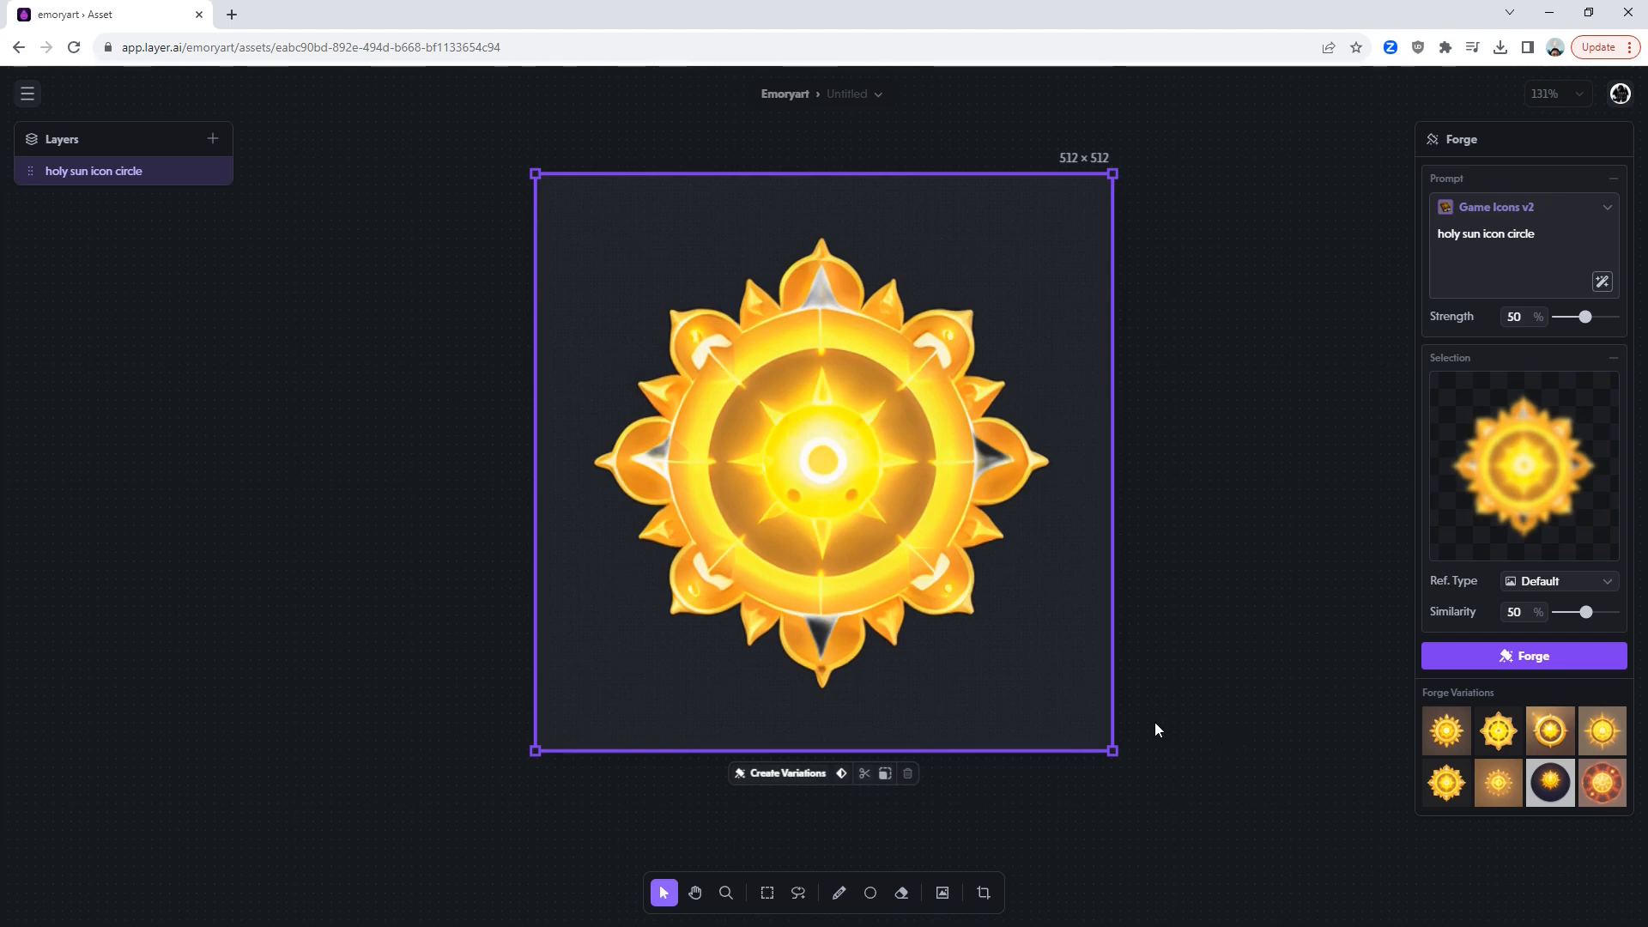
pyautogui.hotkey('ctrl', 'z')
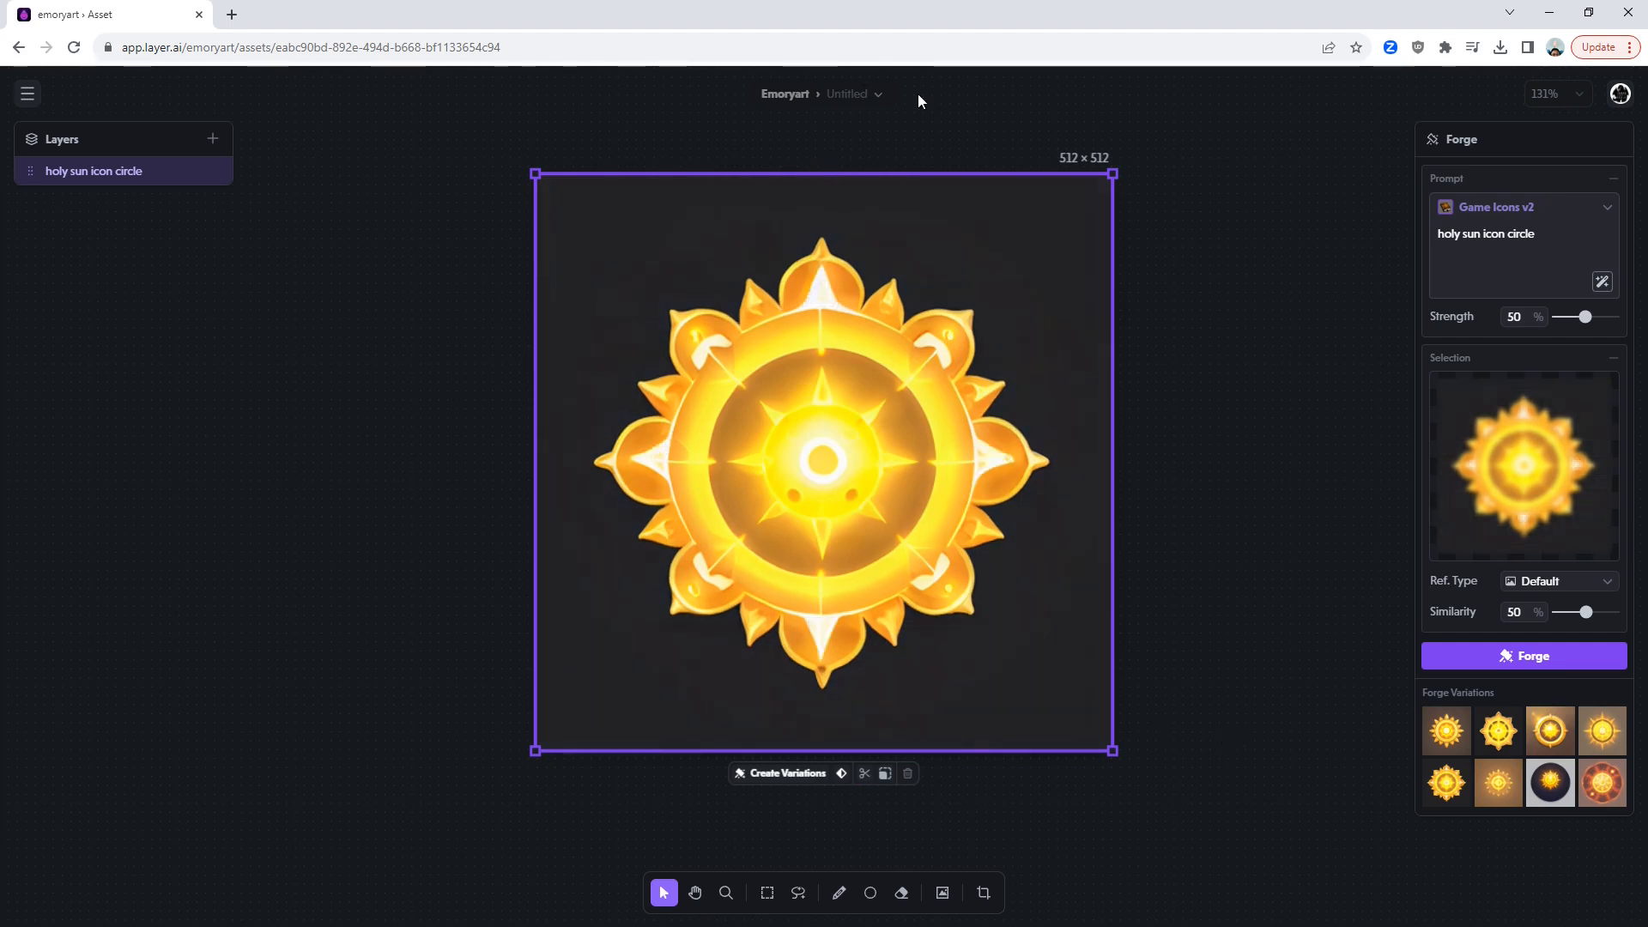
# Download the sun icon asset as a PNG with its dark background.
pyautogui.click(879, 97)
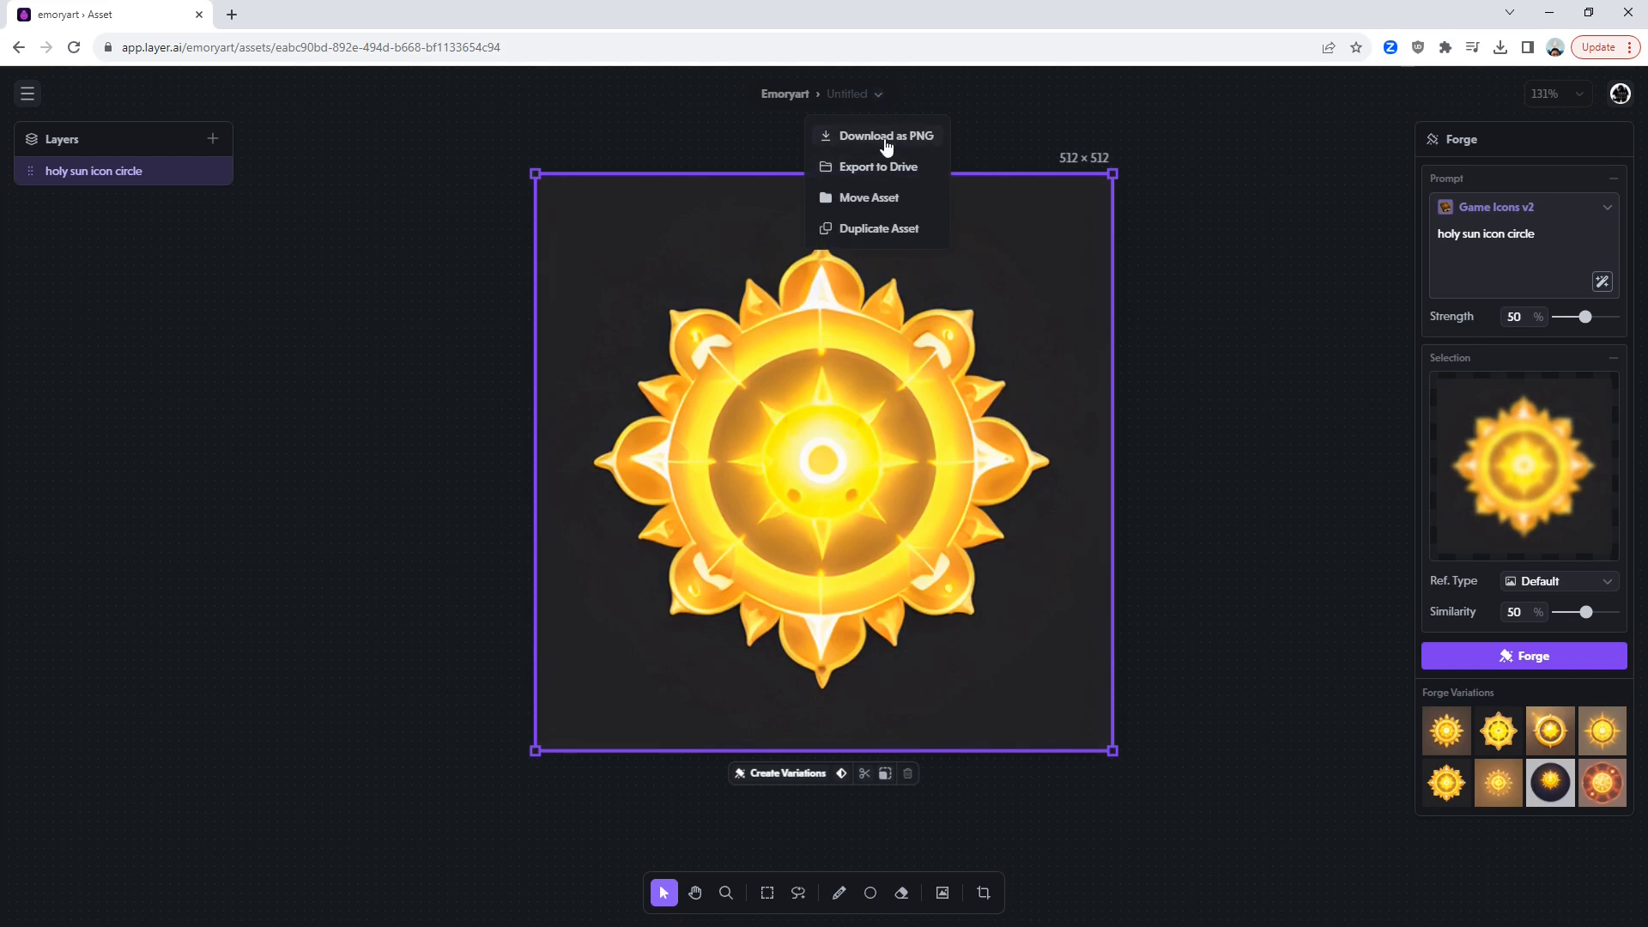
pyautogui.click(887, 137)
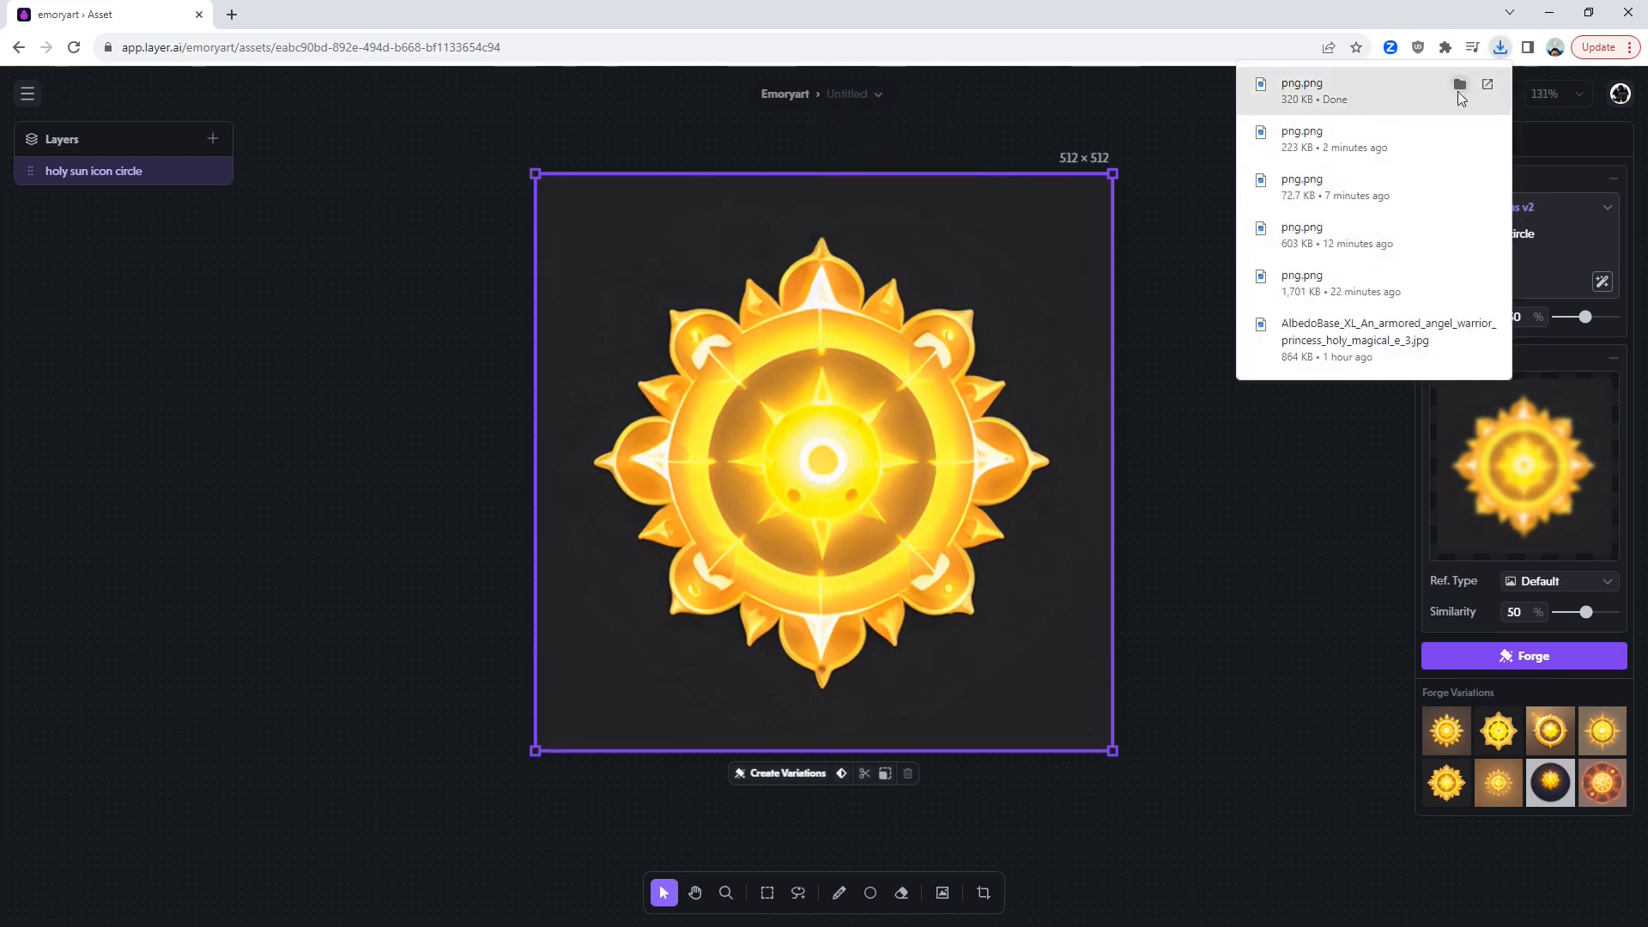
pyautogui.click(1238, 577)
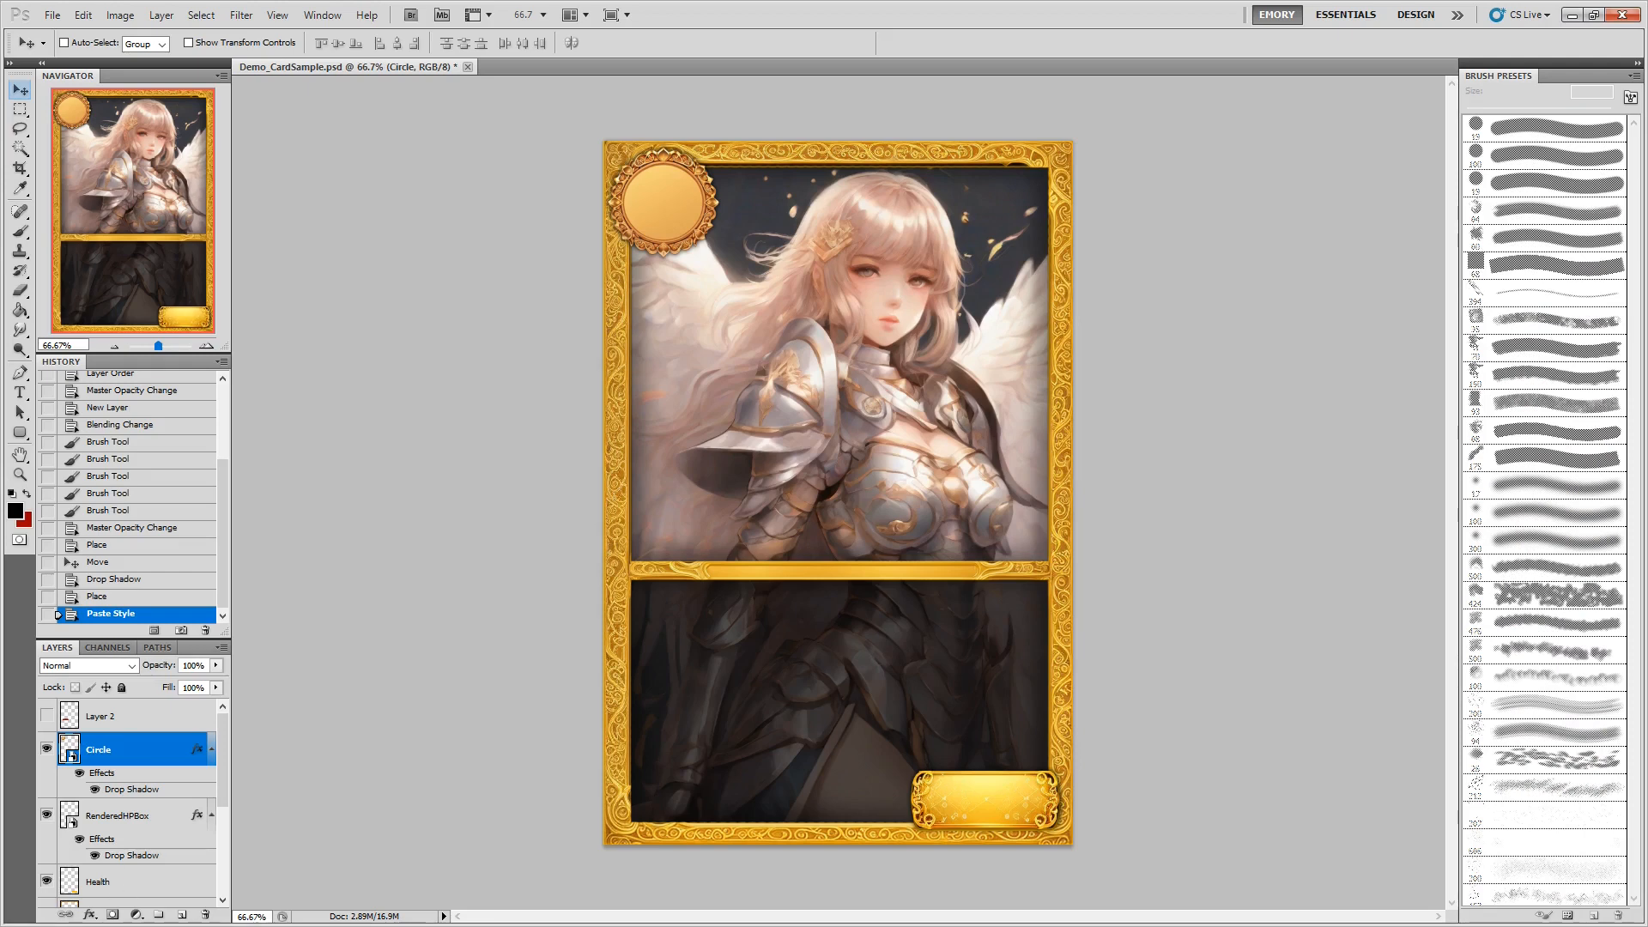
# Switch to Photoshop and place the sun icon image at the middle of the card.
pyautogui.moveTo(309, 459); pyautogui.dragTo(837, 404)
pyautogui.press('Return')
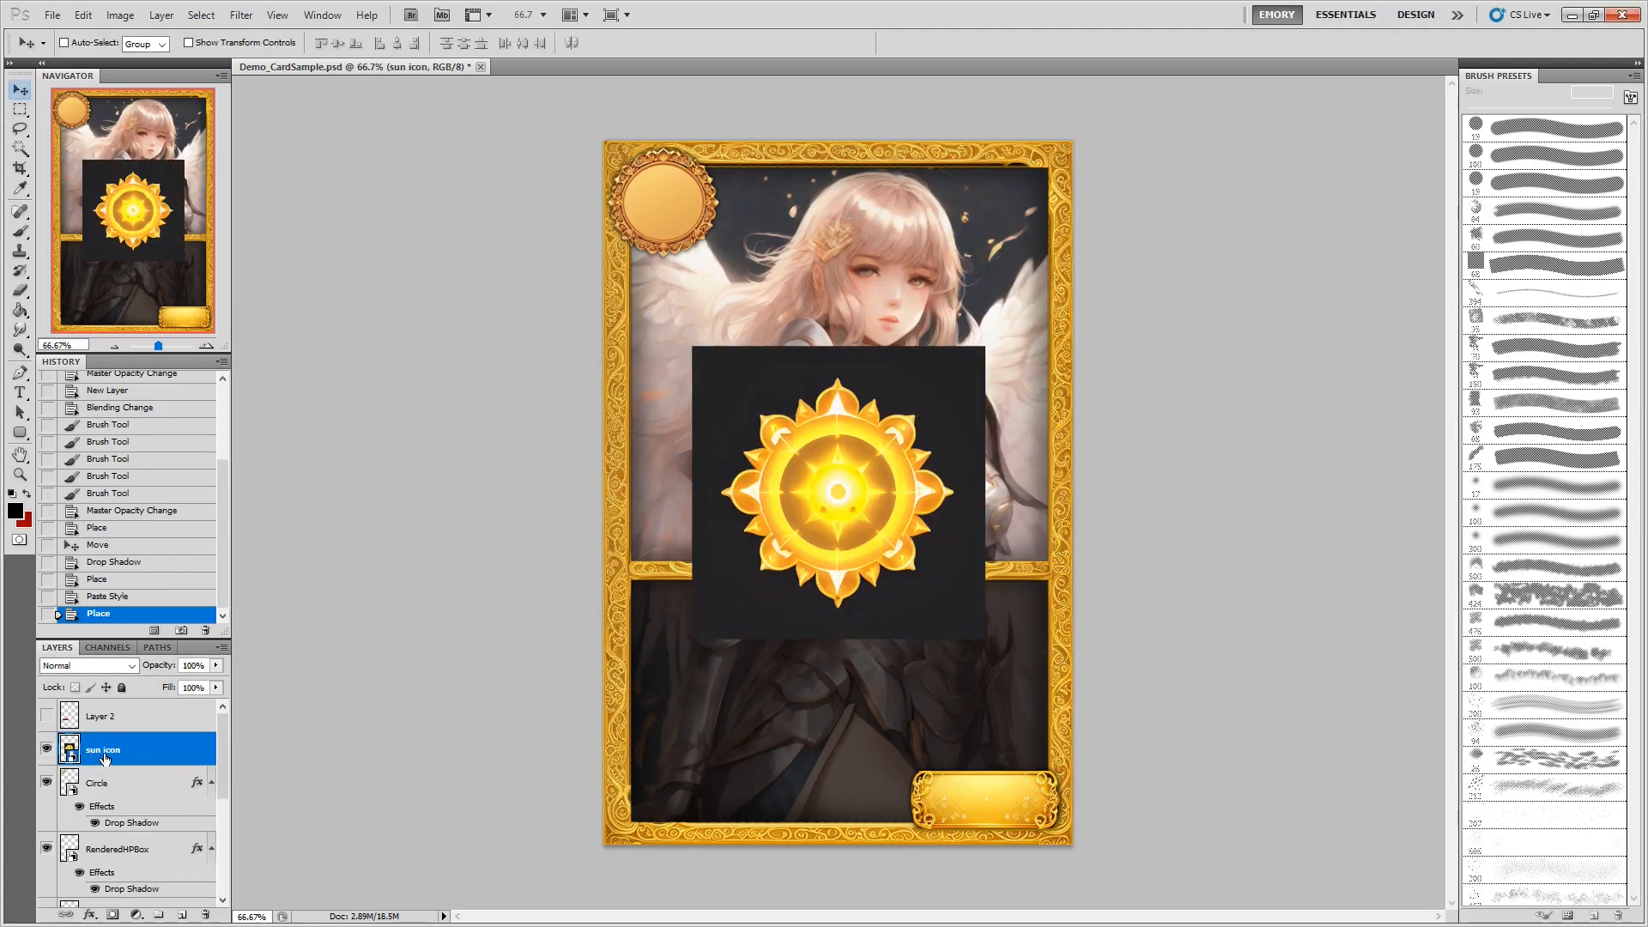
# Select the sun icon's dark background using Color Range with sampled colors and a fuzziness of 100.
pyautogui.click(201, 14)
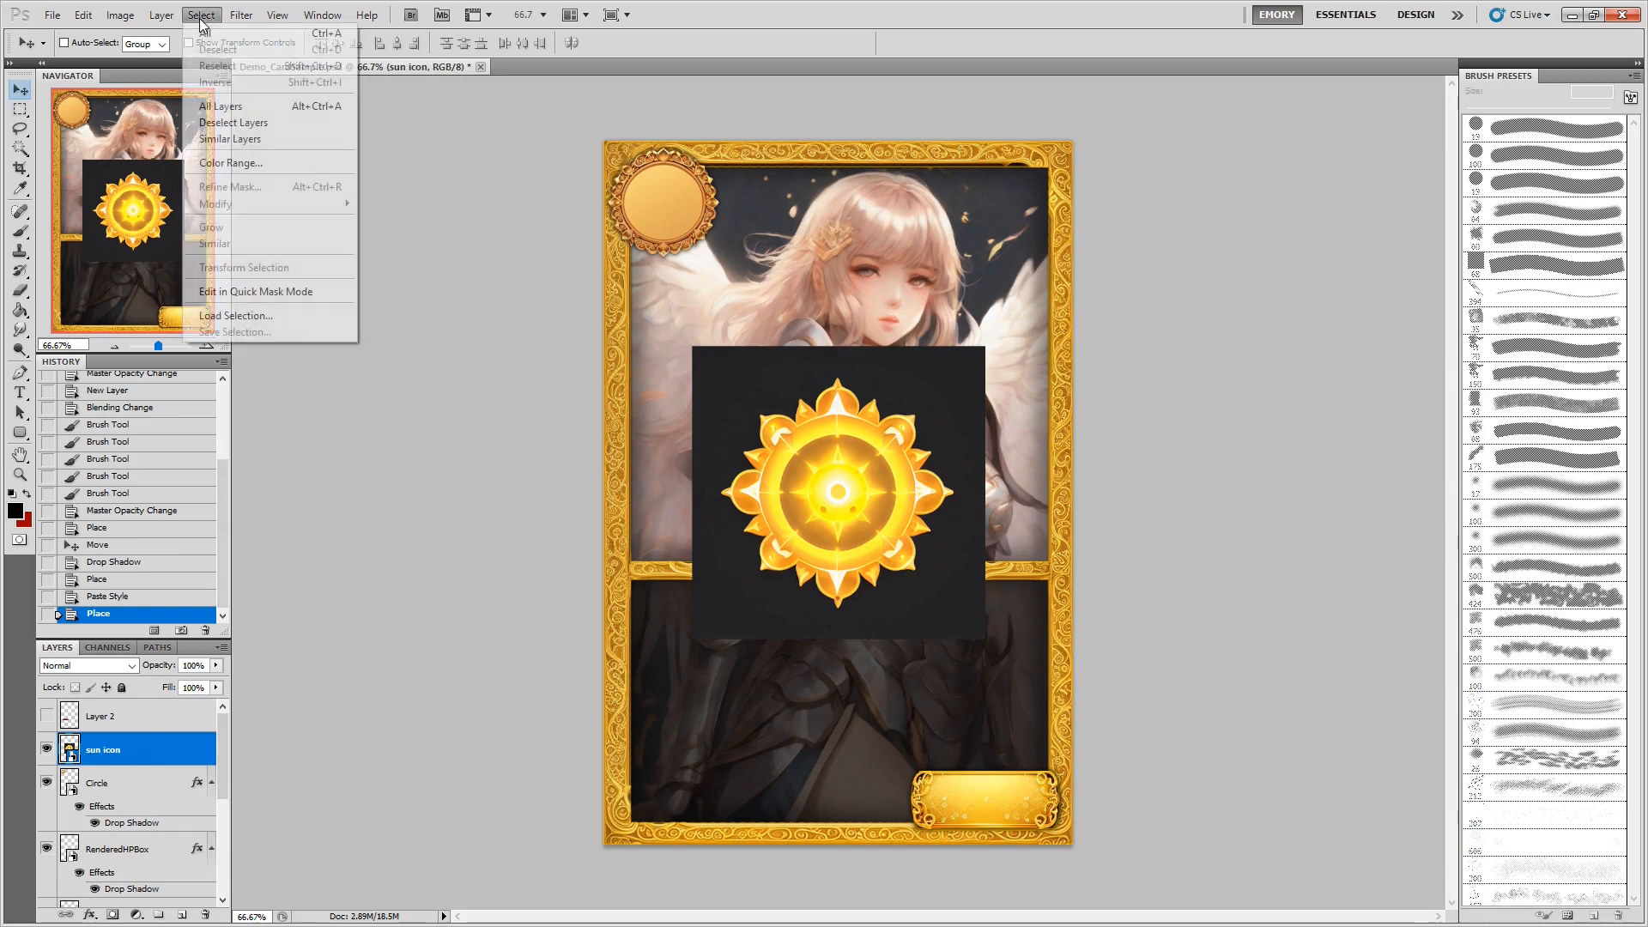
pyautogui.click(278, 162)
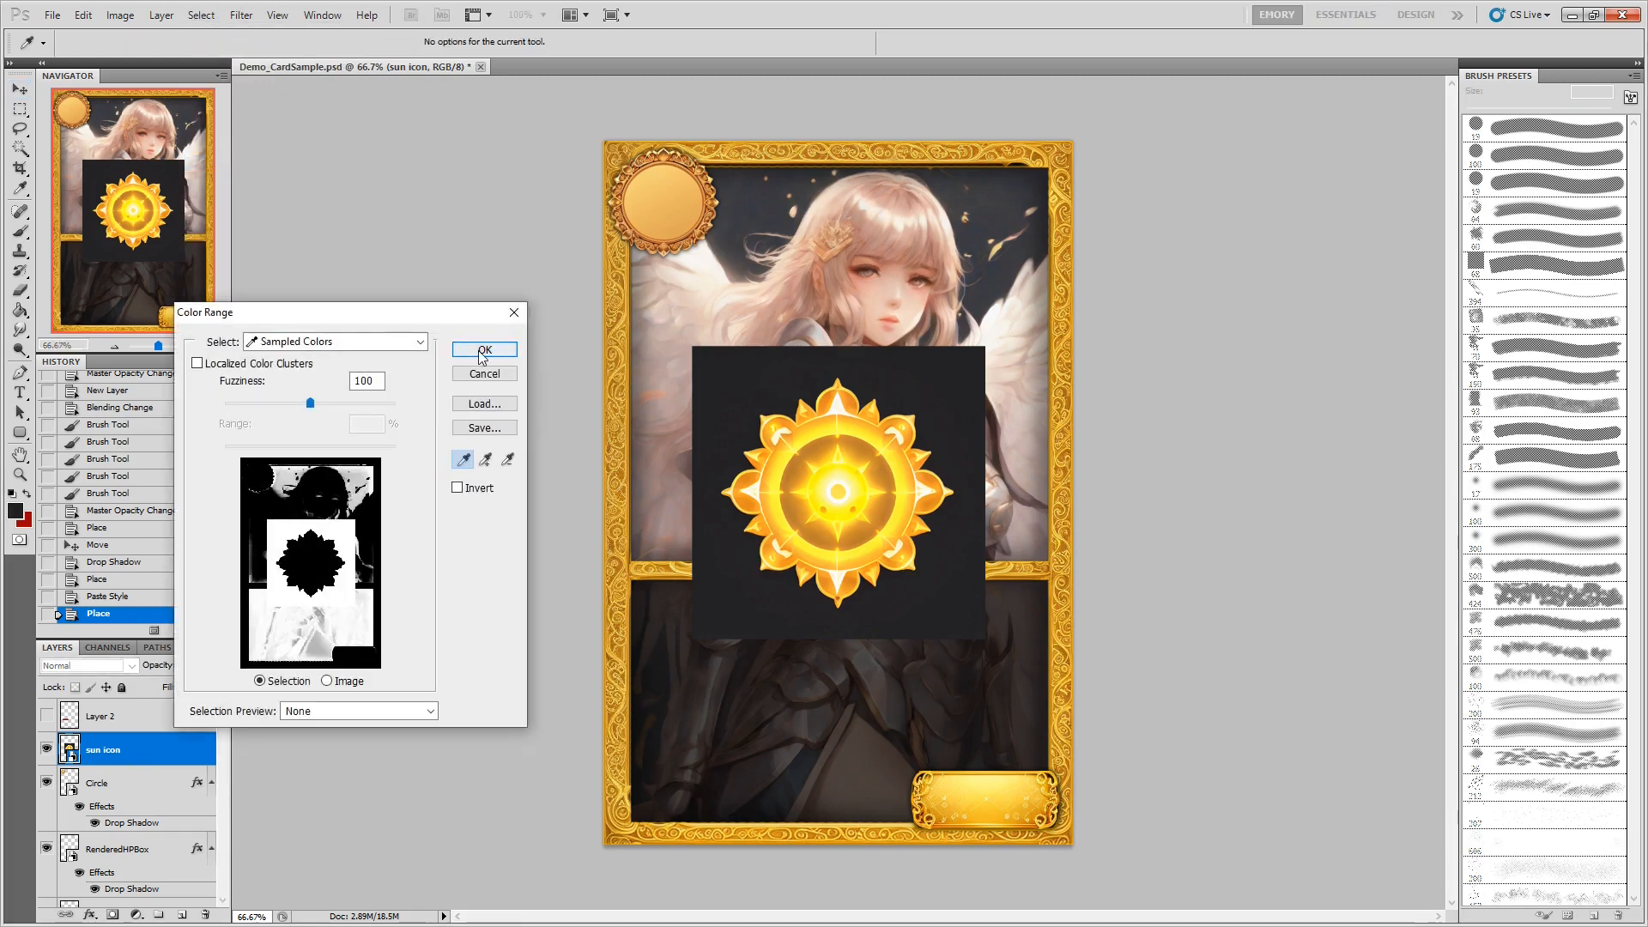
pyautogui.click(481, 353)
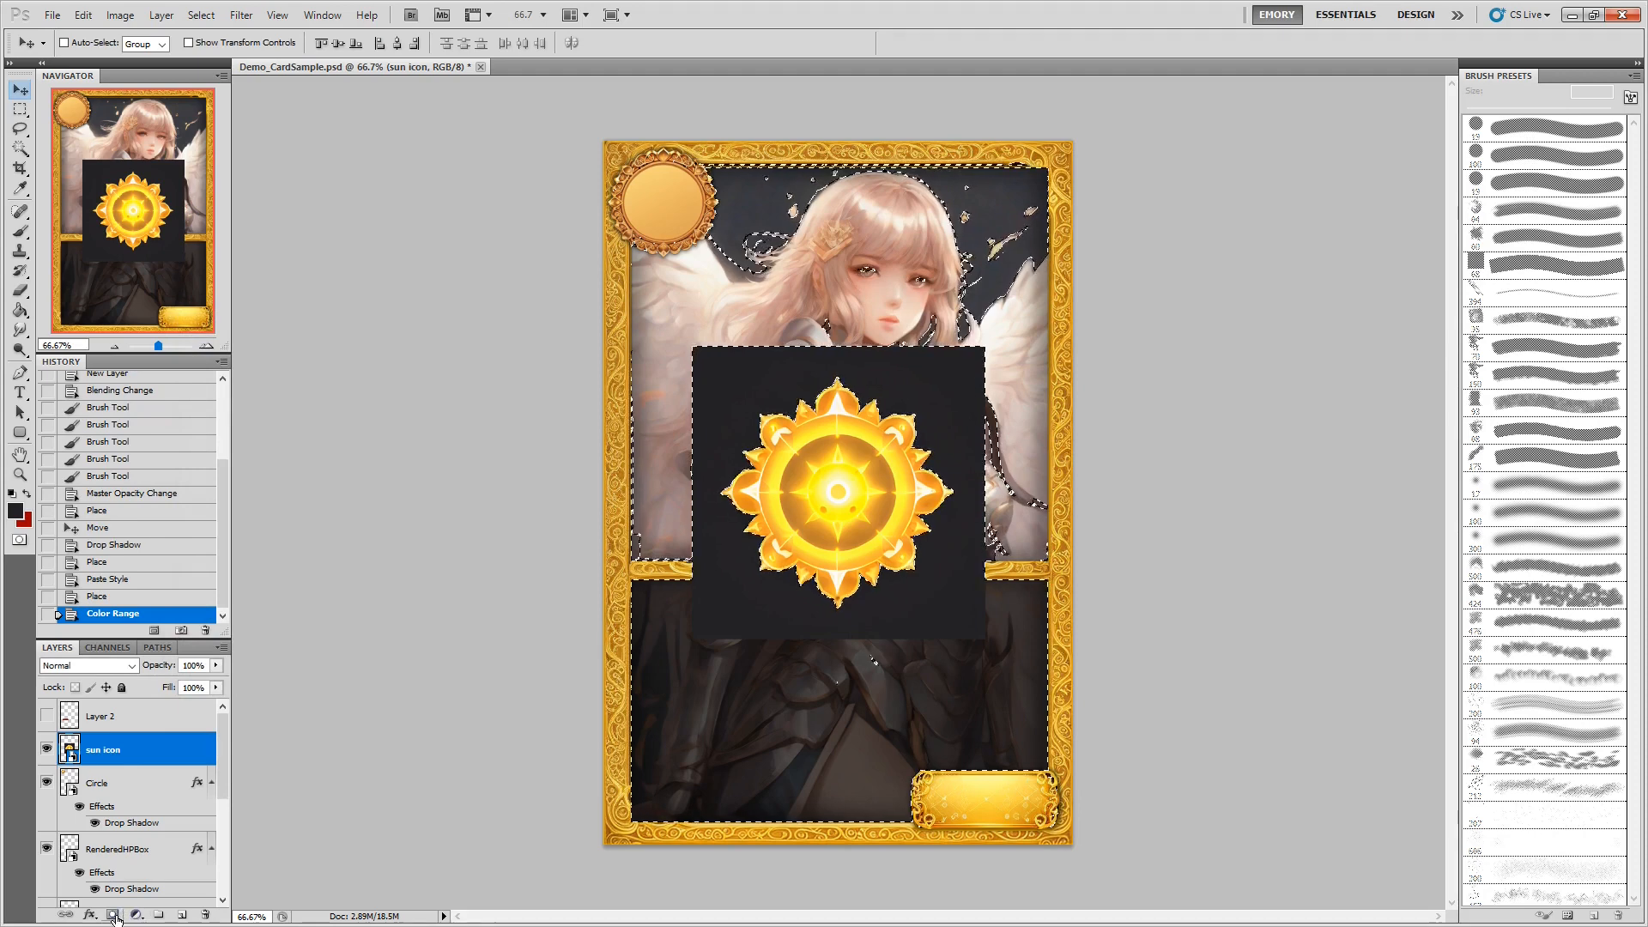
# Add a layer mask to the sun icon layer from the selection and invert the mask to hide the dark background.
pyautogui.click(112, 915)
pyautogui.rightClick(838, 508)
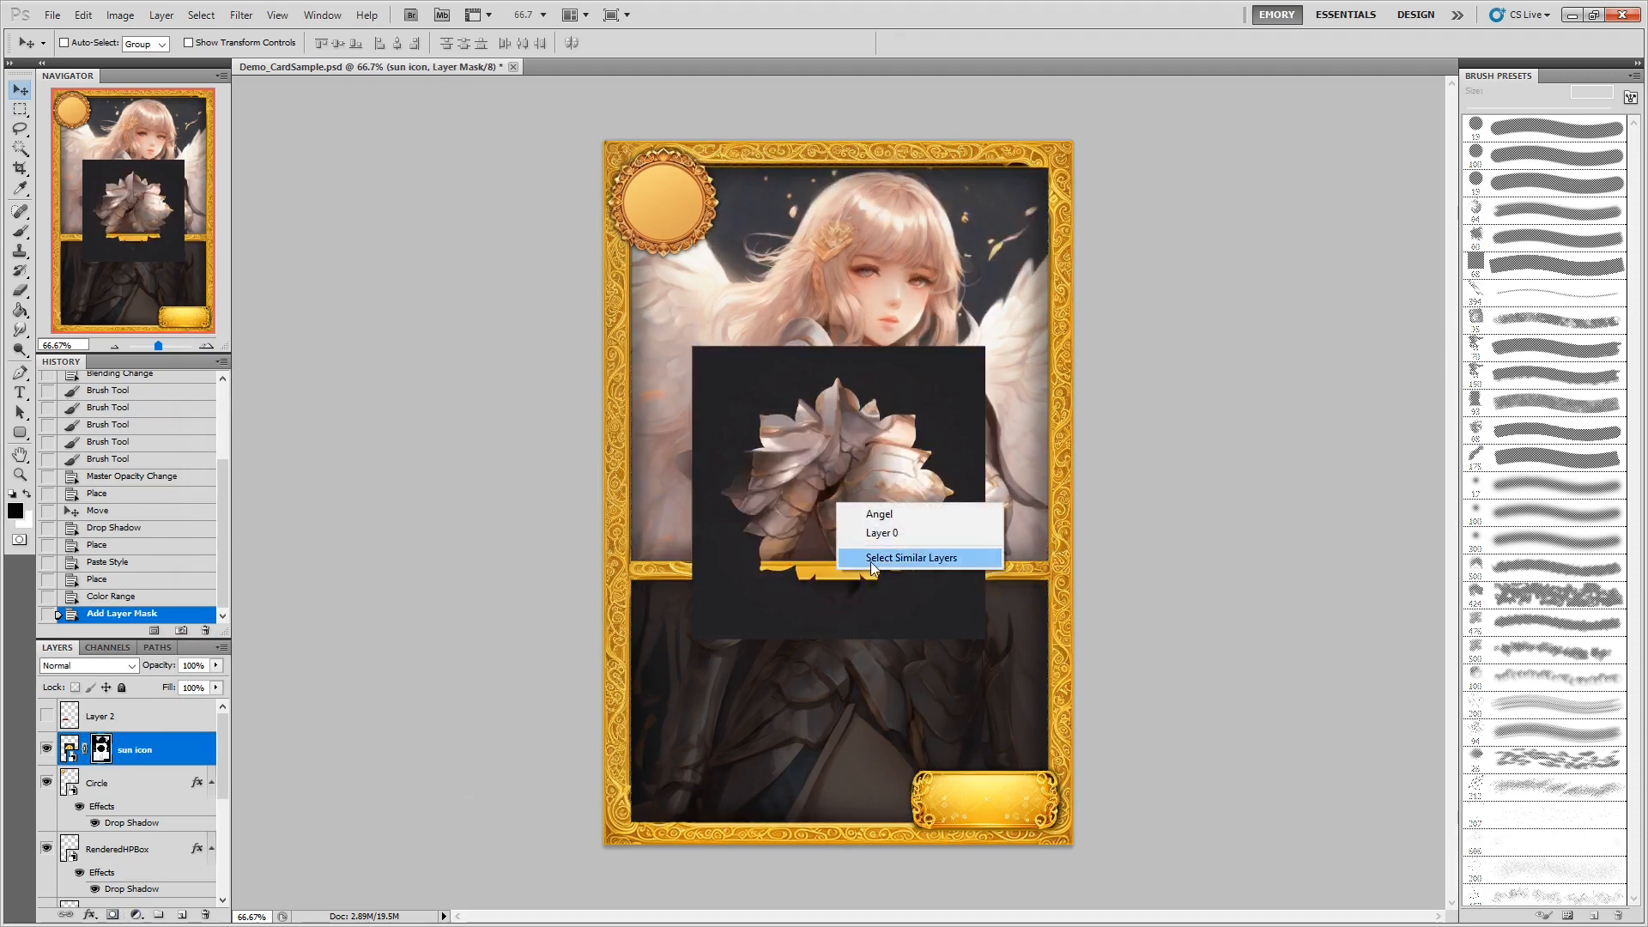
pyautogui.click(103, 752)
pyautogui.hotkey('ctrl', 'i')
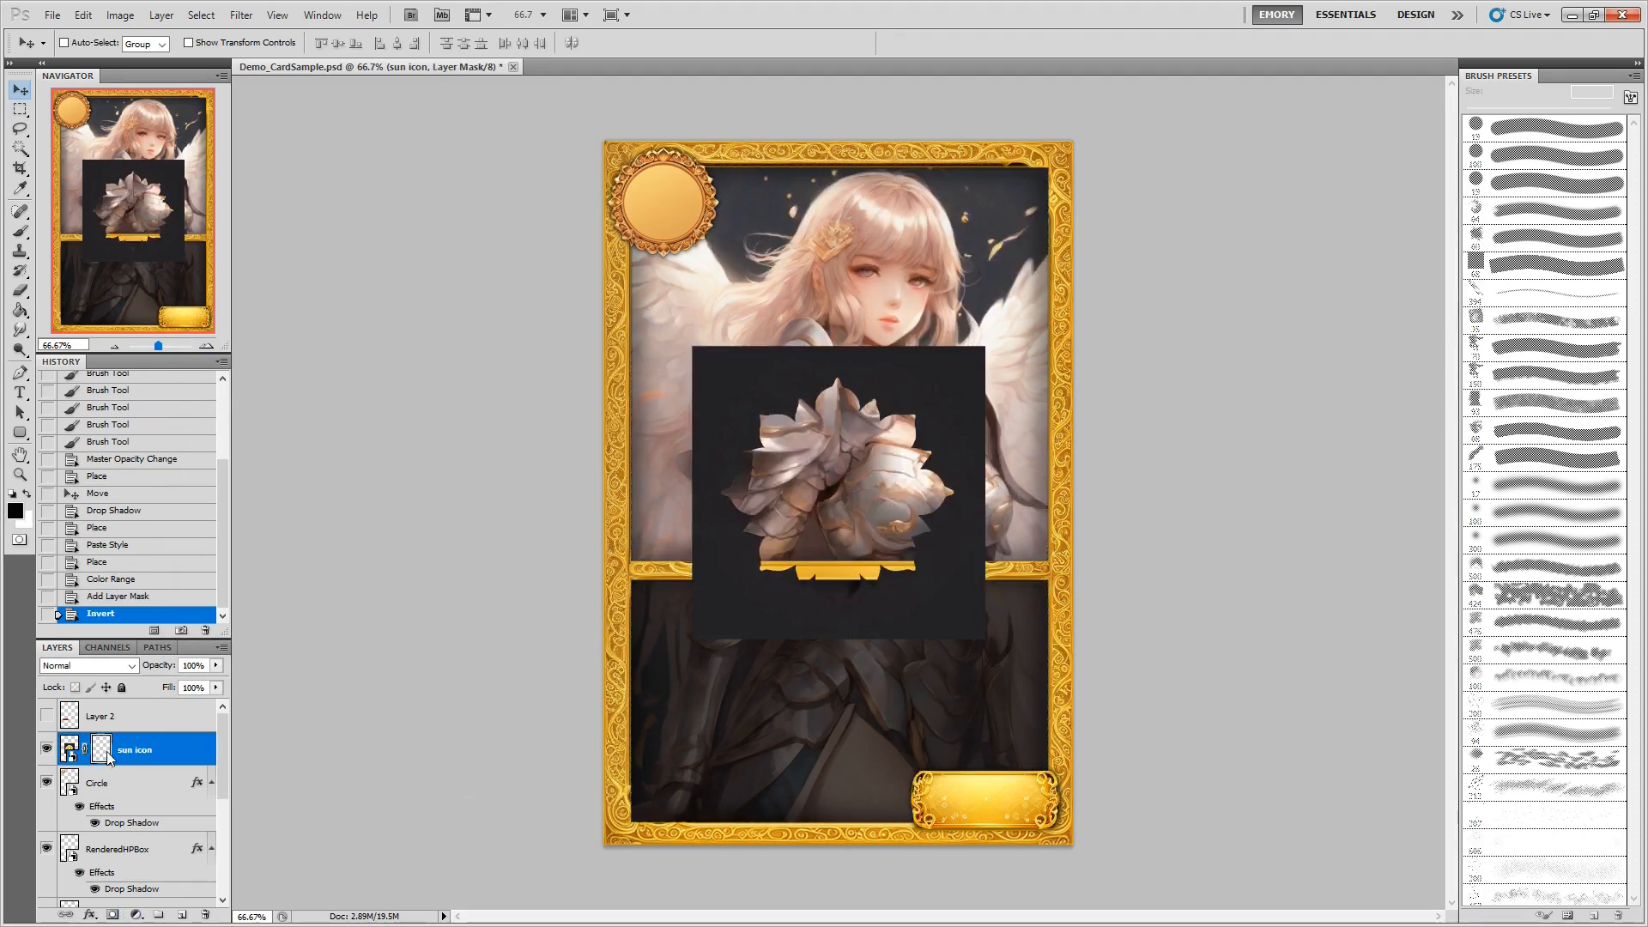
pyautogui.click(72, 750)
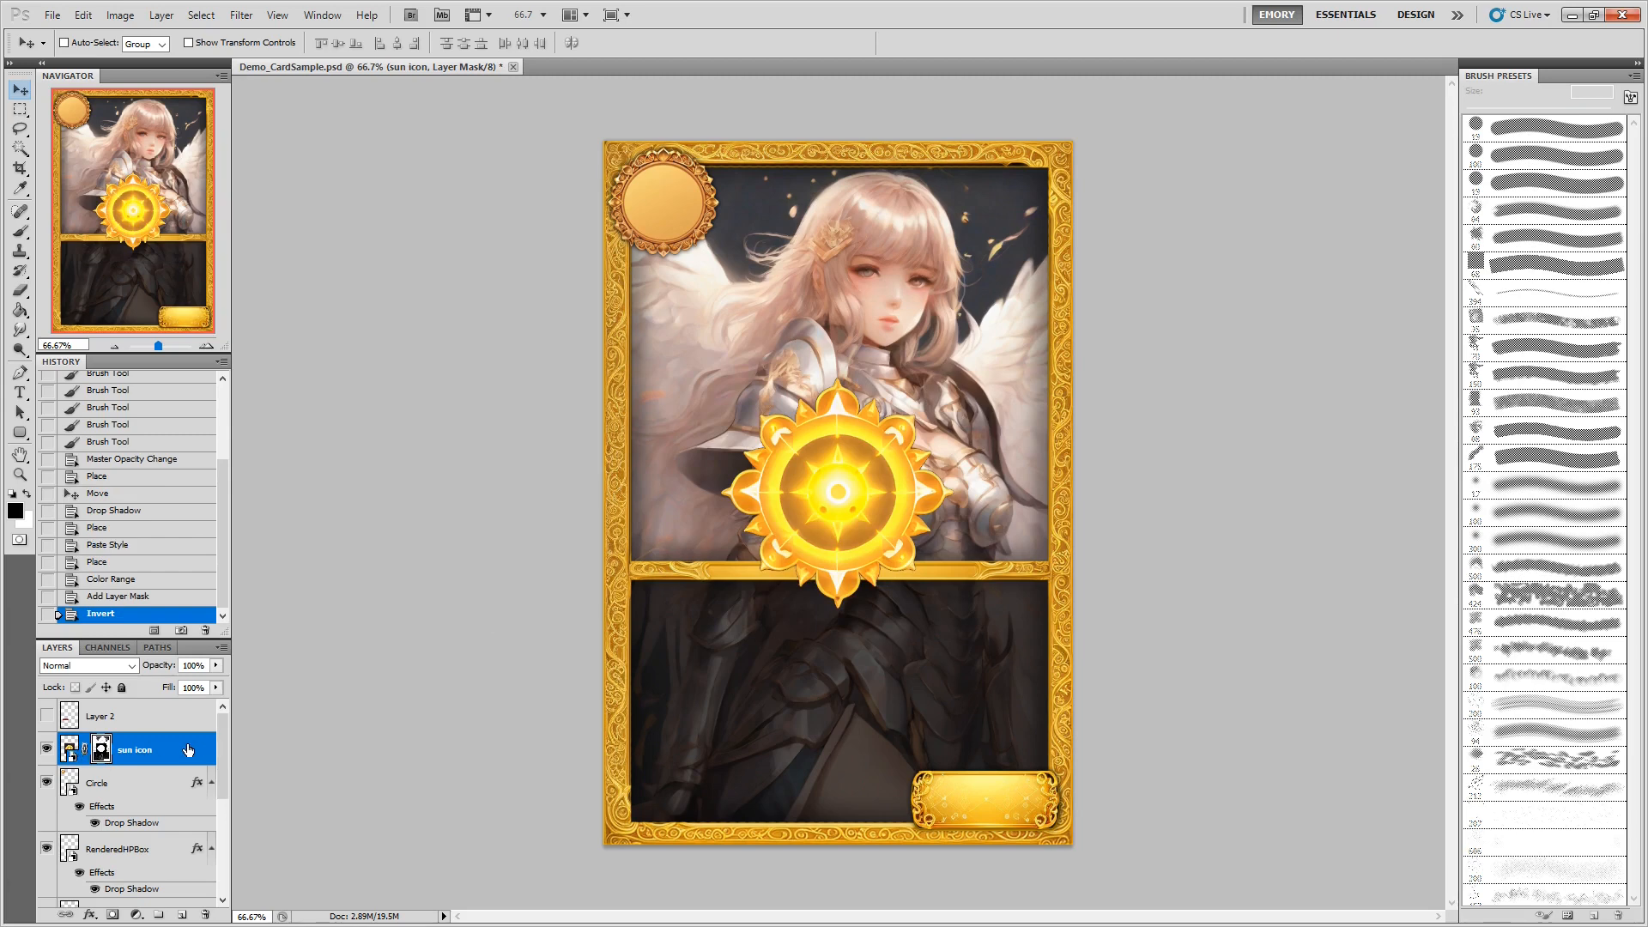
# Scale the sun icon to 29.12% and centre it inside the round gold frame at the card's upper-left corner, nudging it up slightly.
pyautogui.hotkey('ctrl', 't')
pyautogui.moveTo(938, 573); pyautogui.dragTo(691, 223)
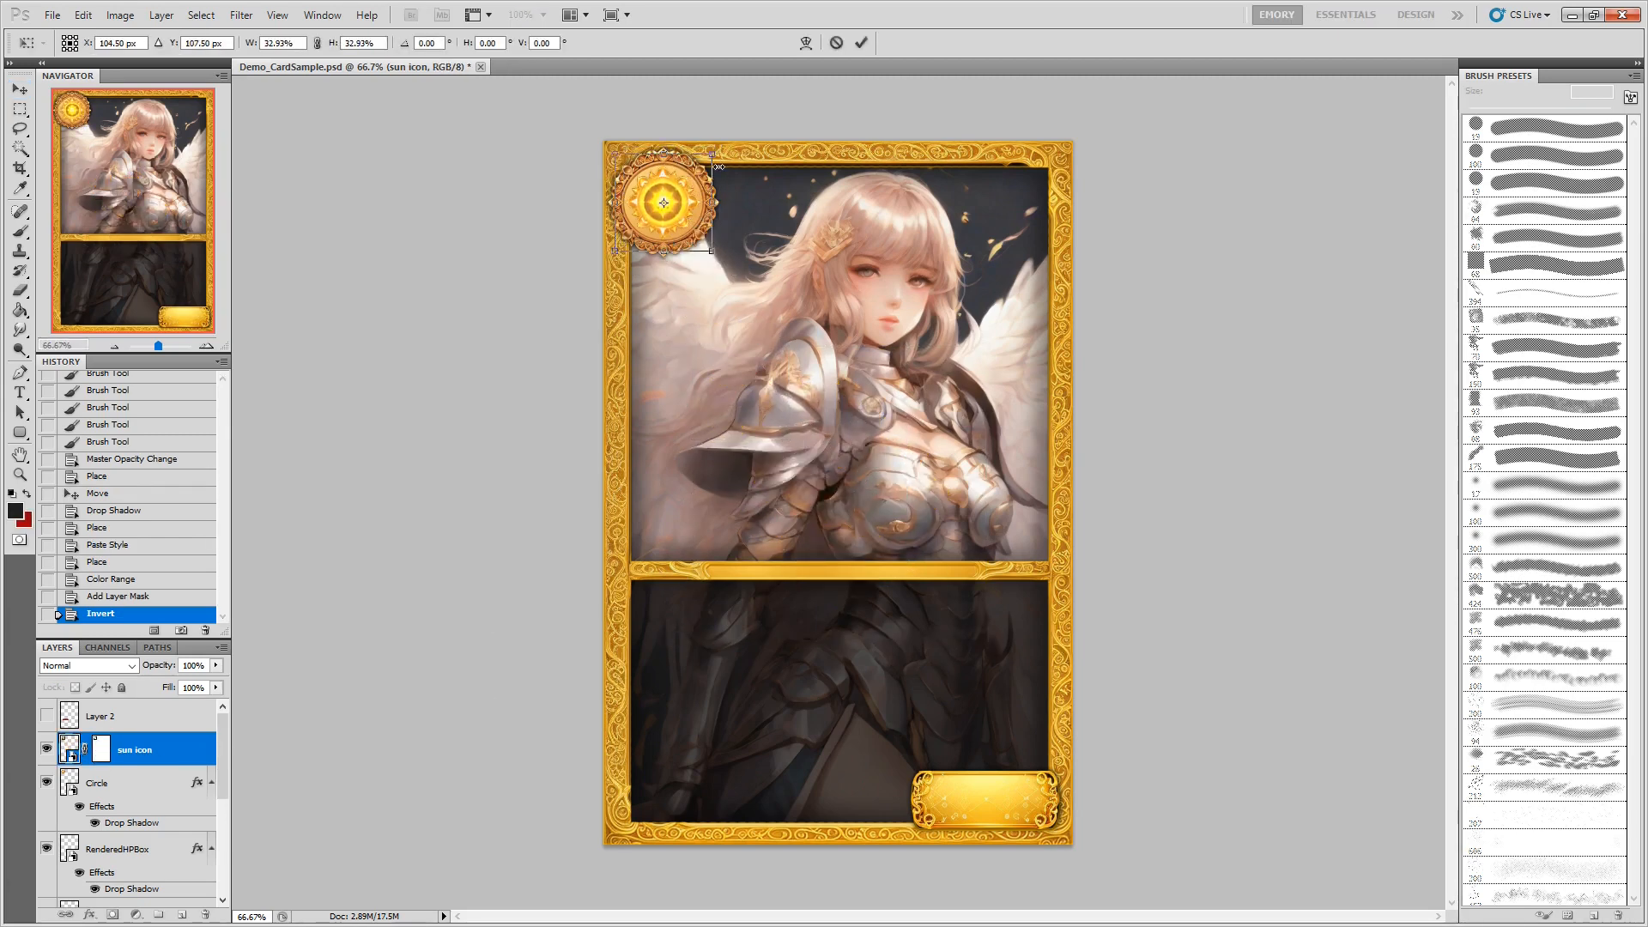
pyautogui.moveTo(713, 153); pyautogui.dragTo(702, 161)
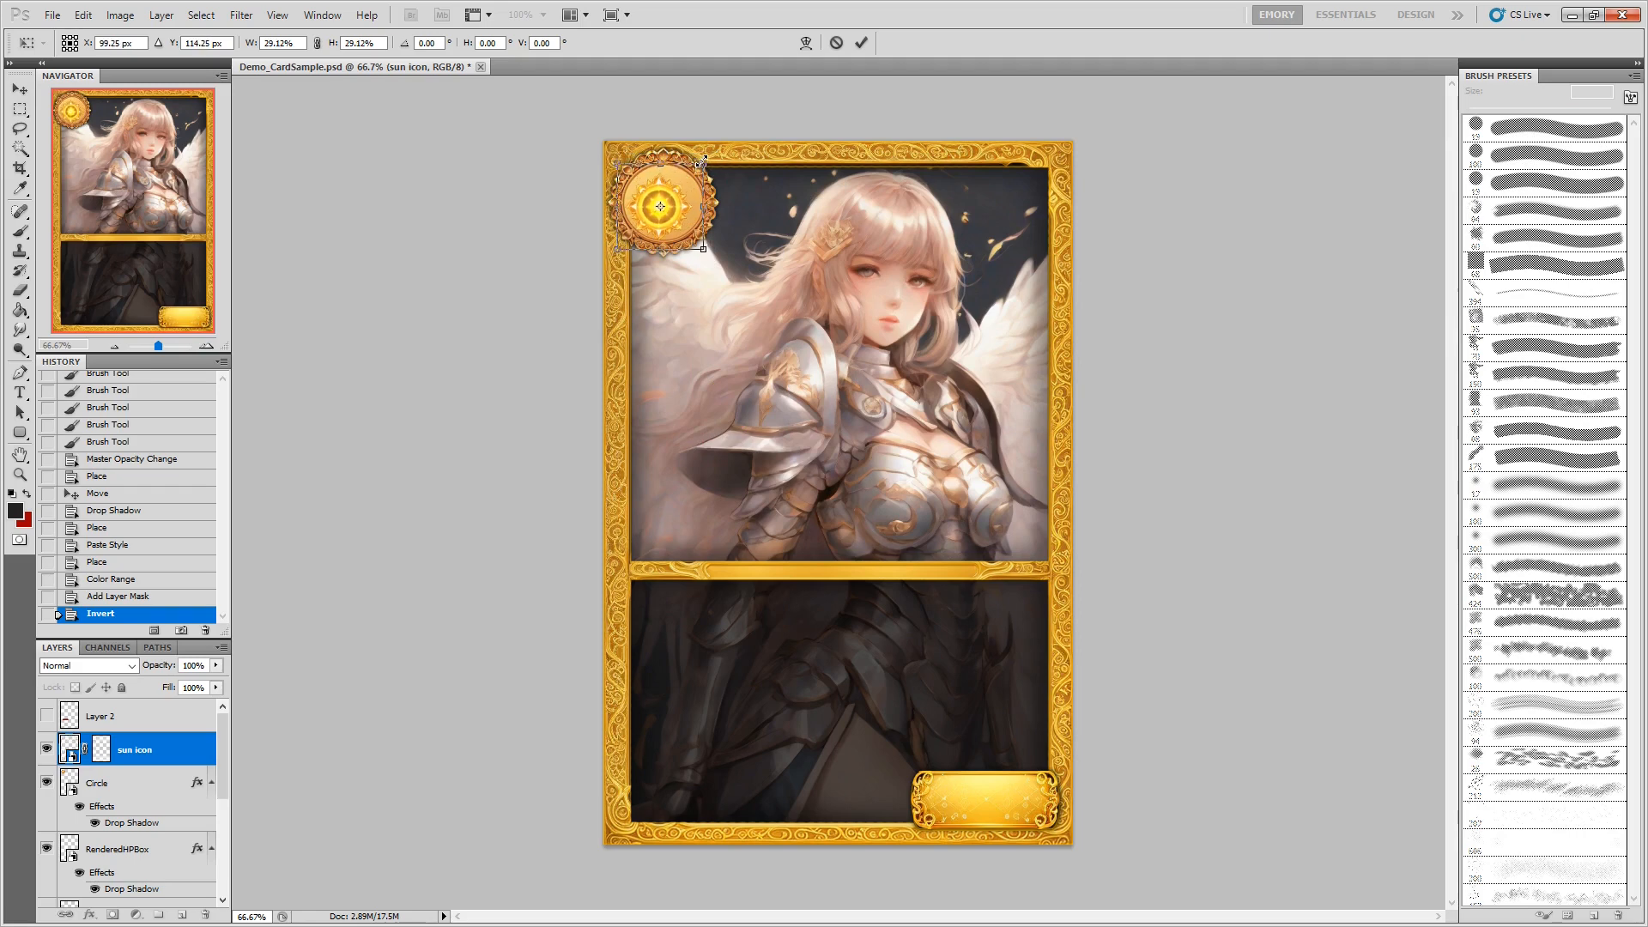
pyautogui.hotkey('ctrl', '+')
pyautogui.hotkey('ctrl', '+')
pyautogui.moveTo(137, 213); pyautogui.dragTo(130, 134)
pyautogui.moveTo(421, 250); pyautogui.dragTo(429, 238)
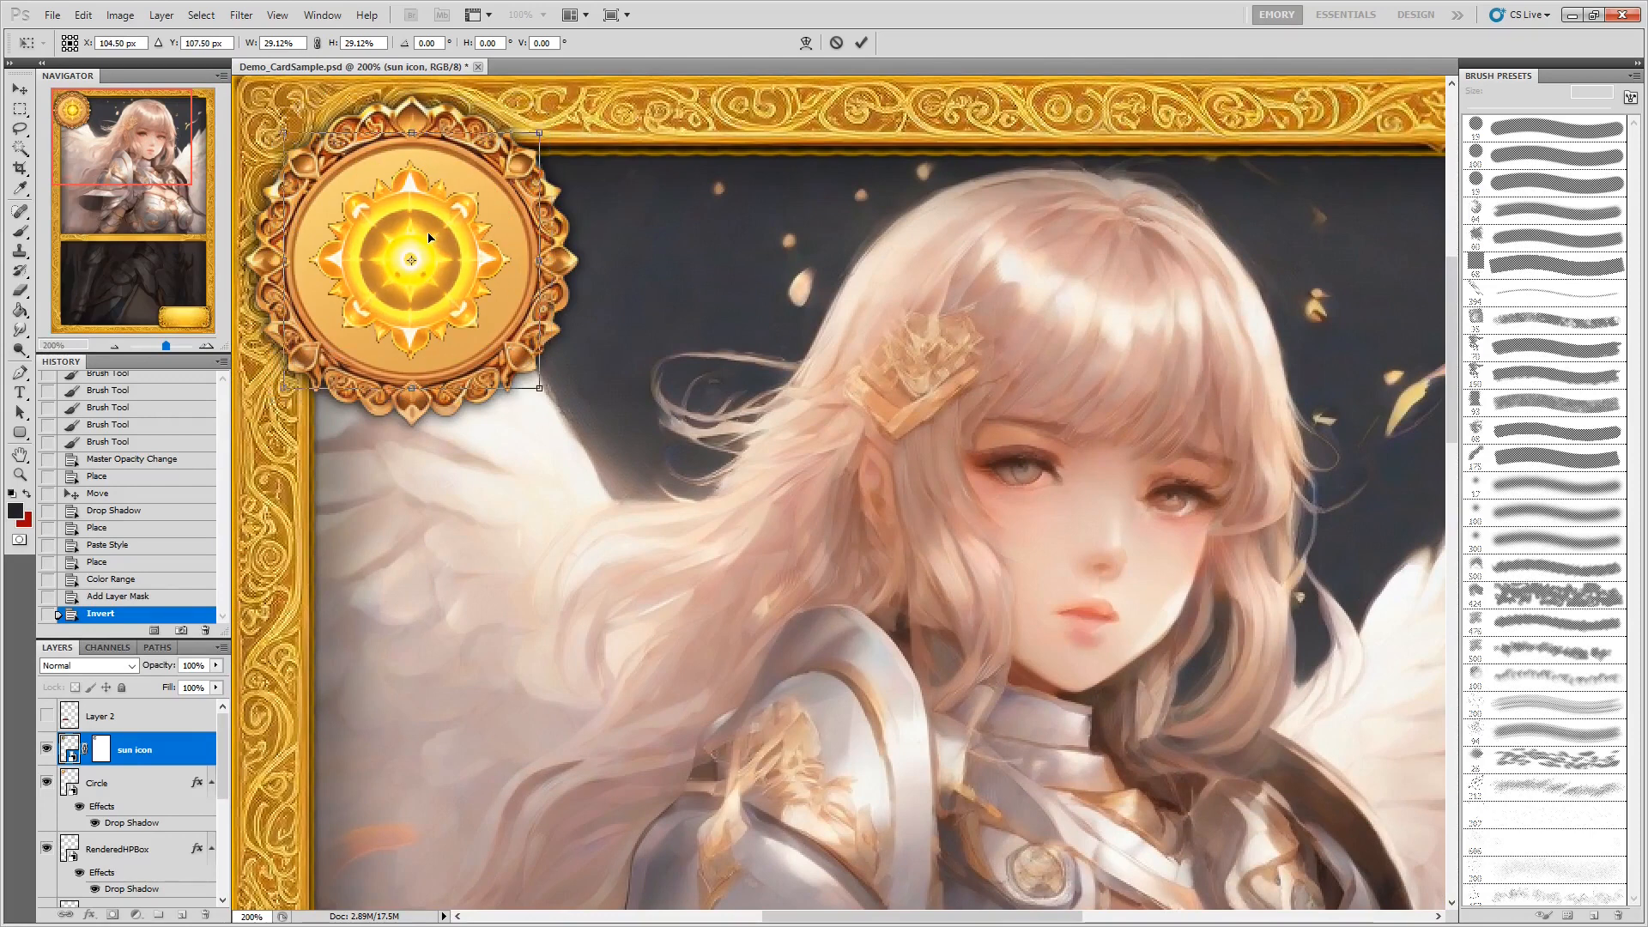
pyautogui.press('Return')
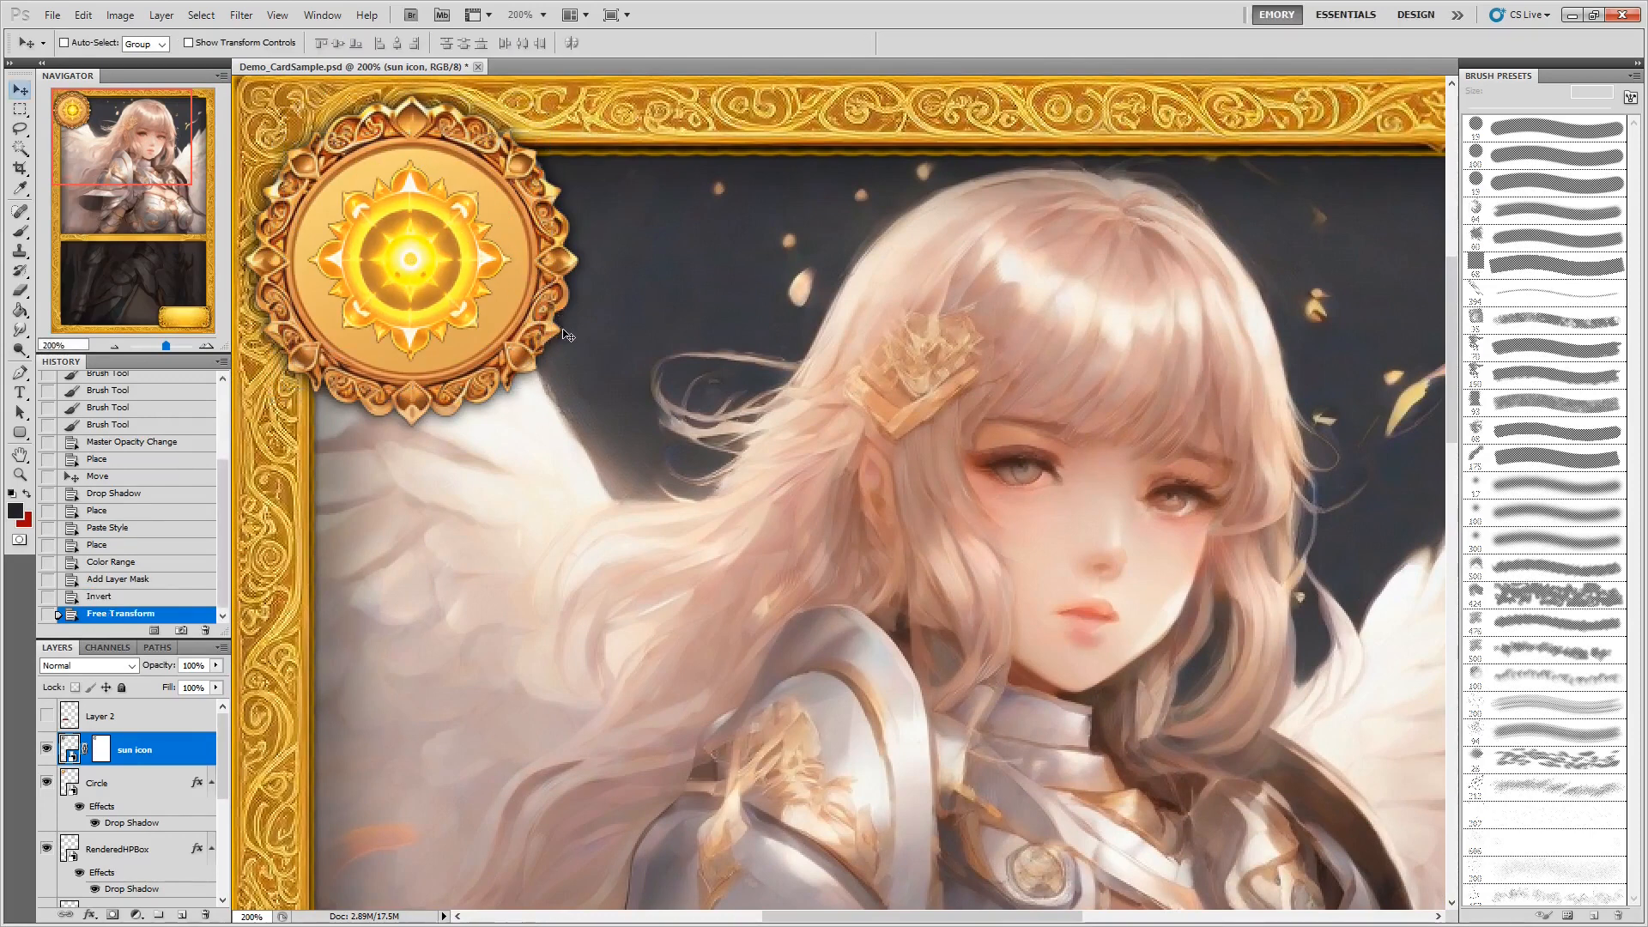
pyautogui.hotkey('ctrl', '0')
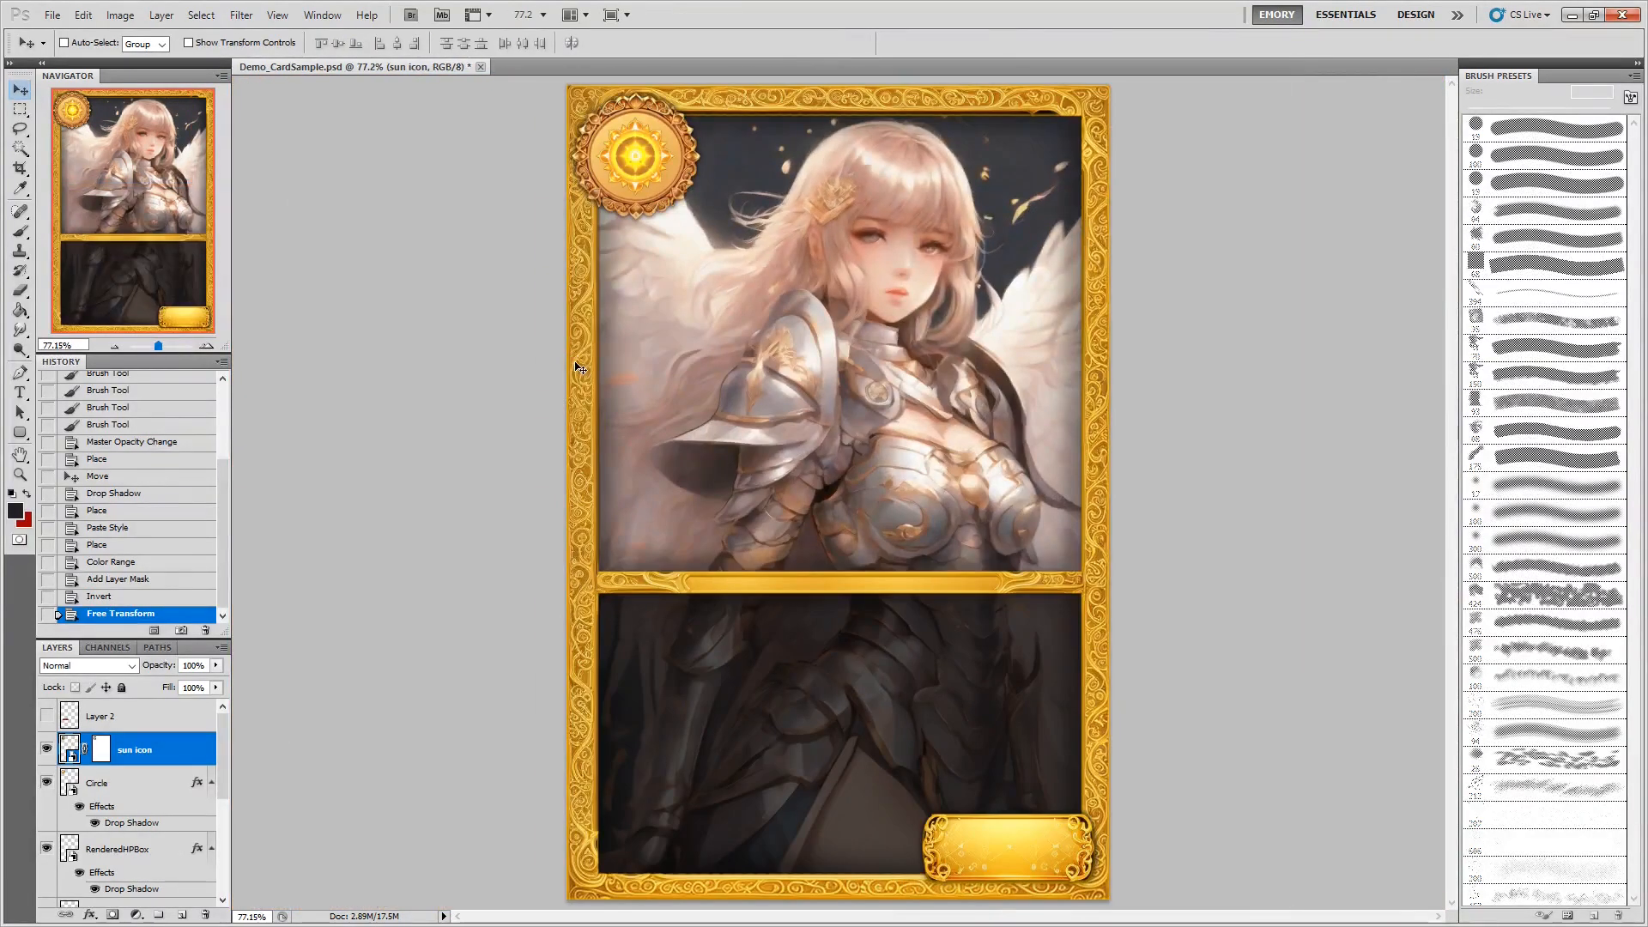
pyautogui.press('Up')
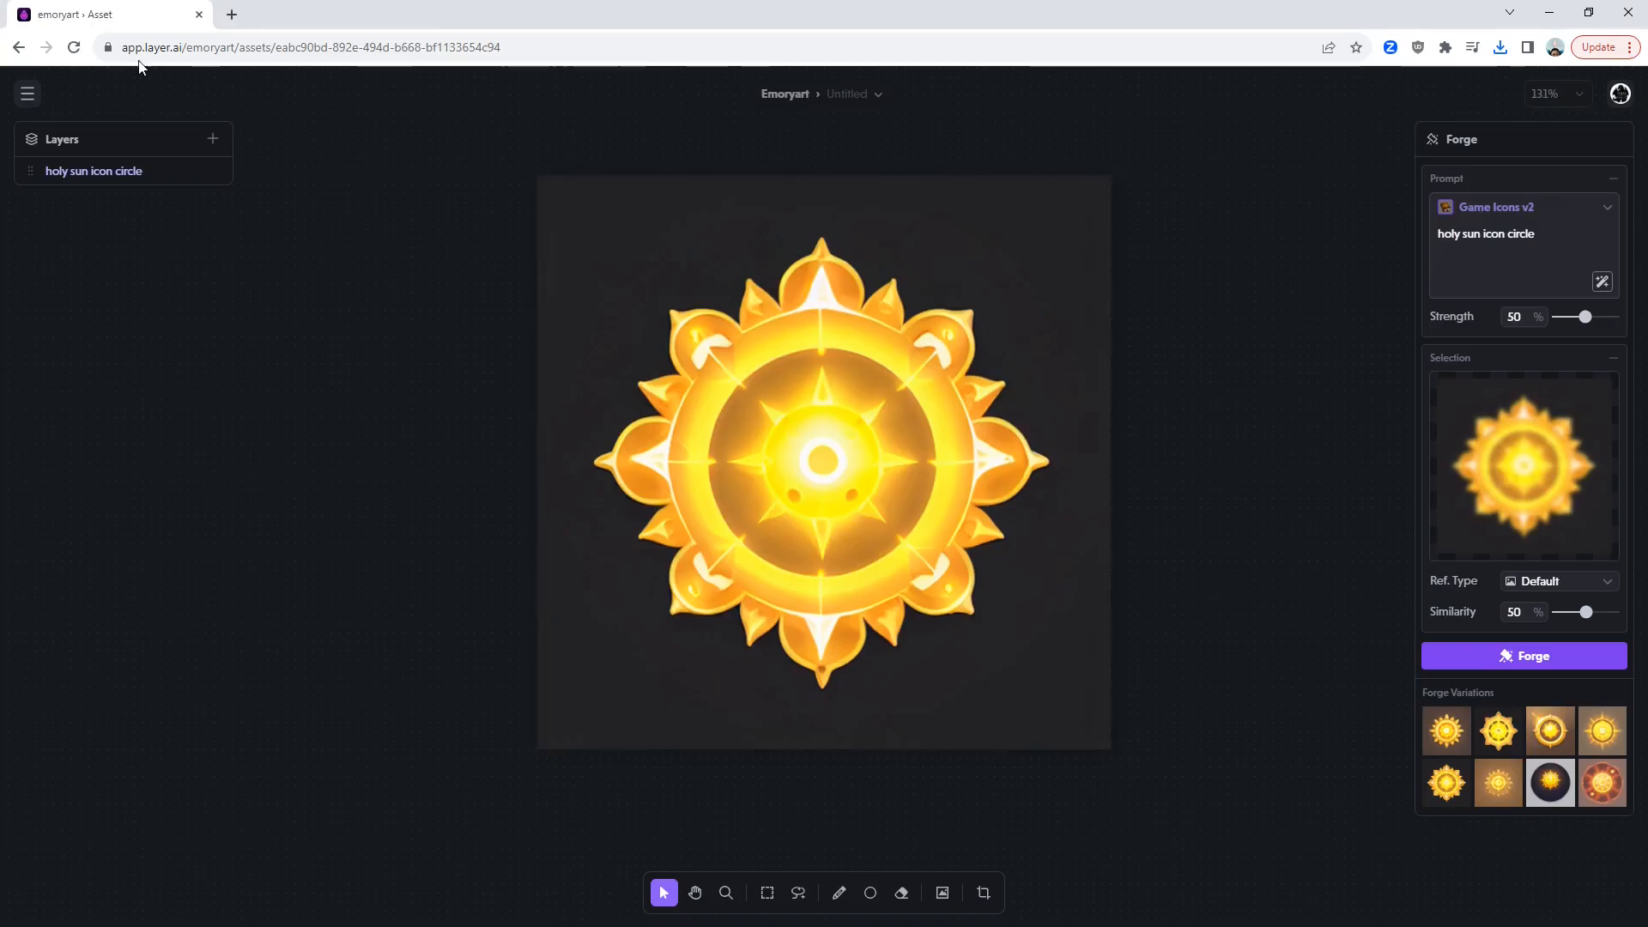
# Switch to Layer and open the circular golden frame asset from the recent assets.
pyautogui.moveTo(30, 89)
pyautogui.click(68, 190)
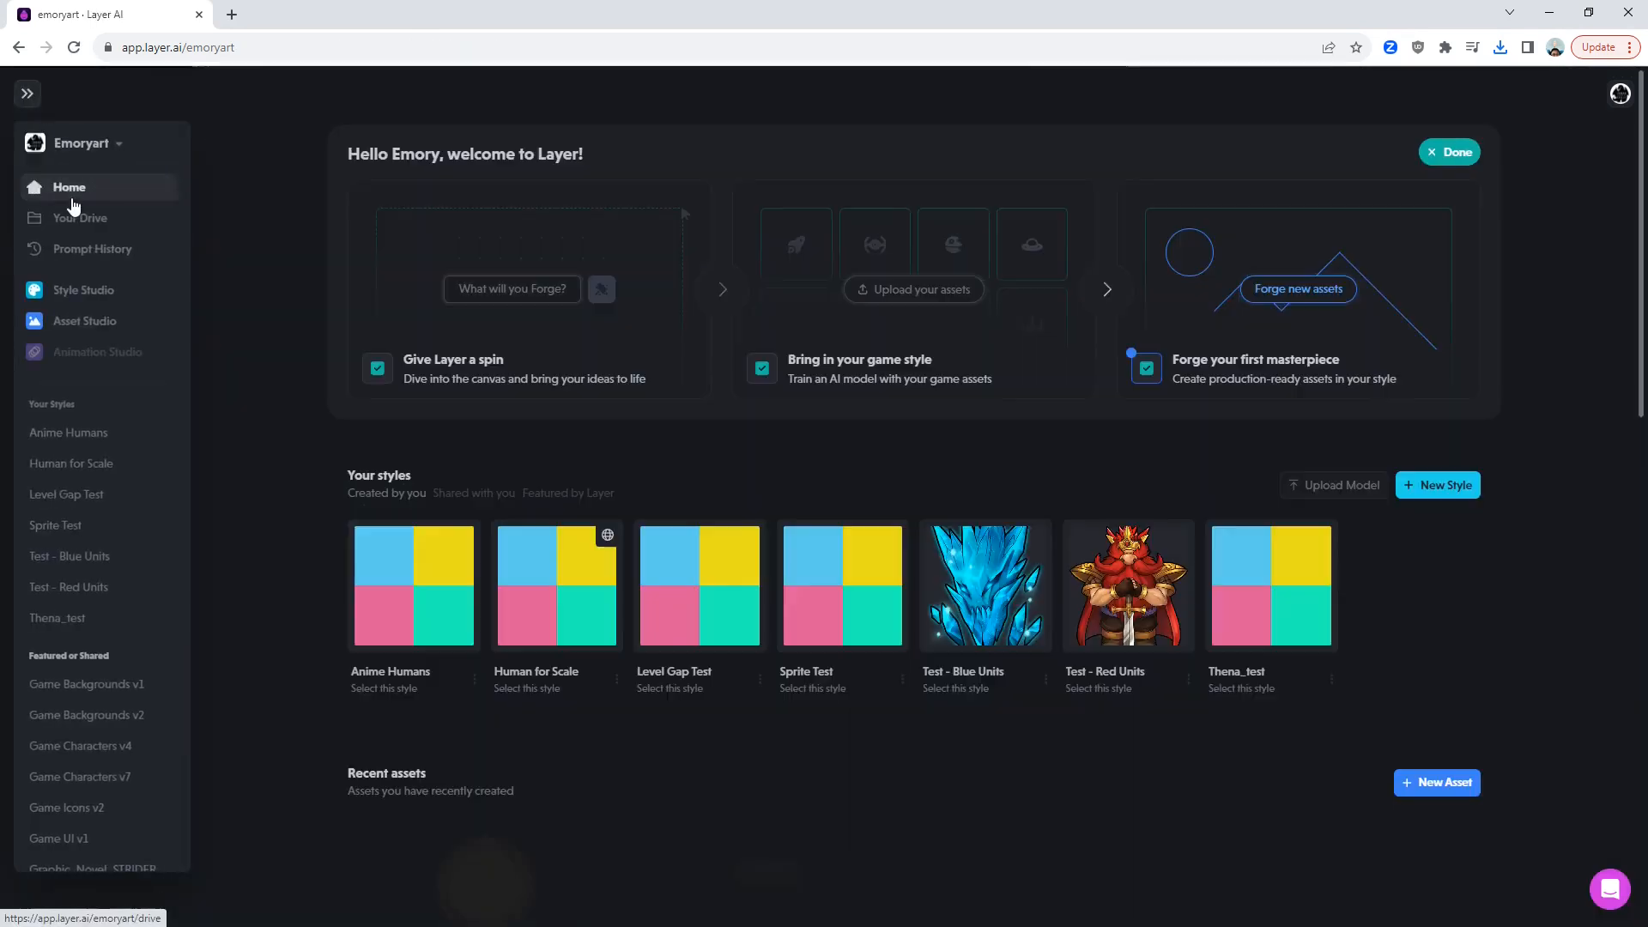
pyautogui.scroll(-2, 610, 738)
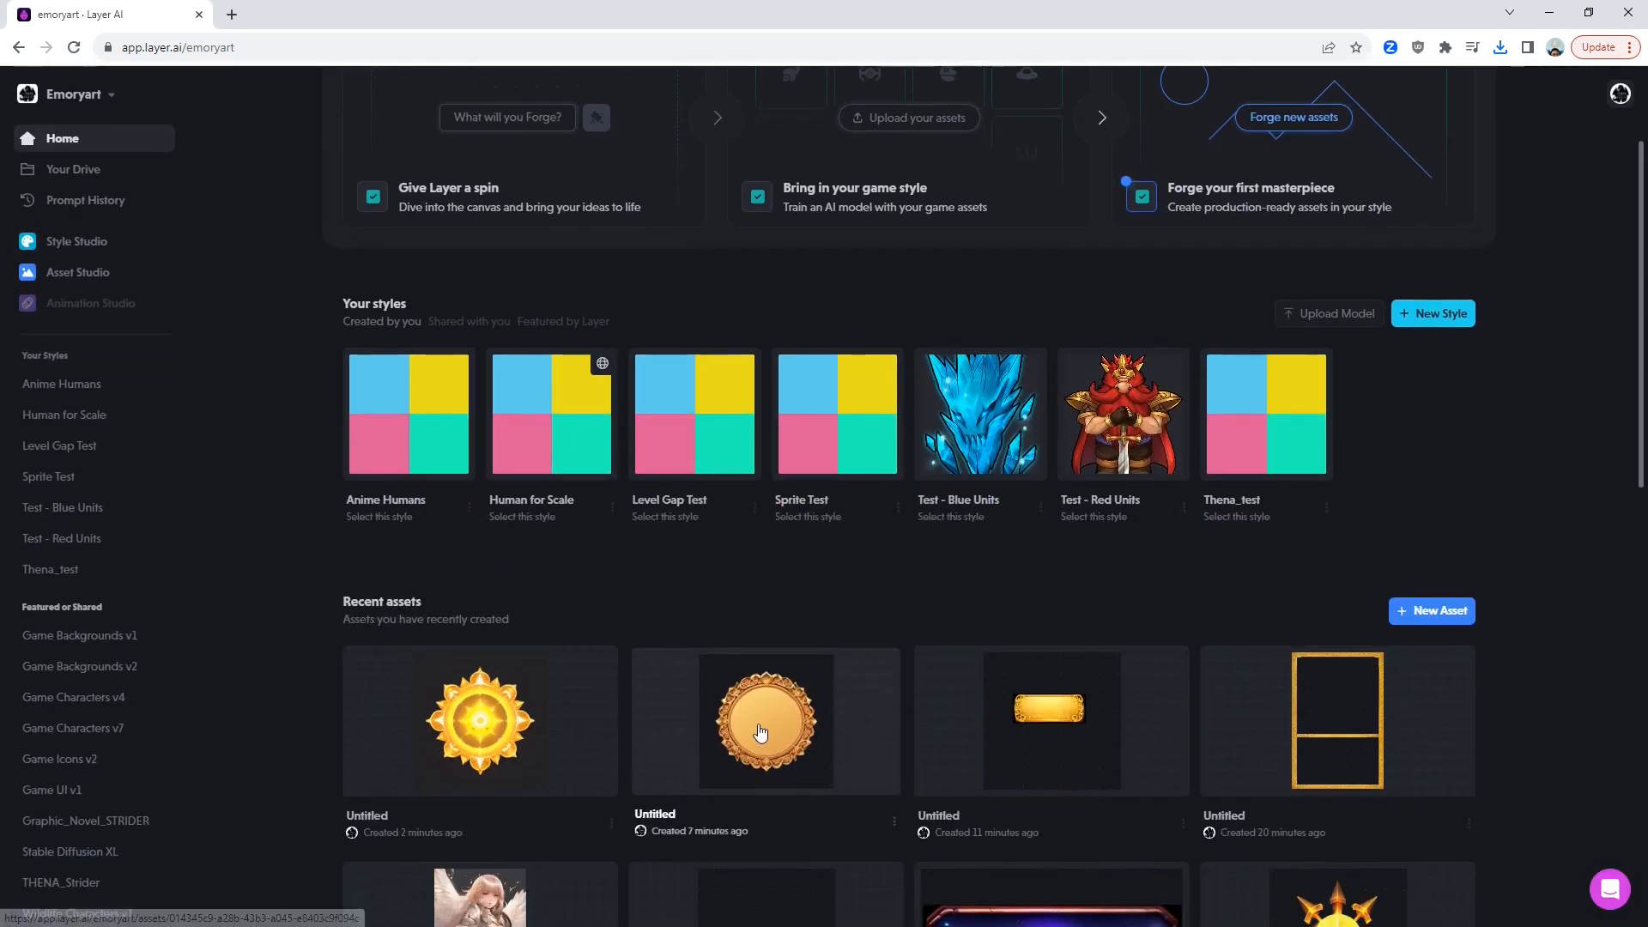
pyautogui.click(758, 723)
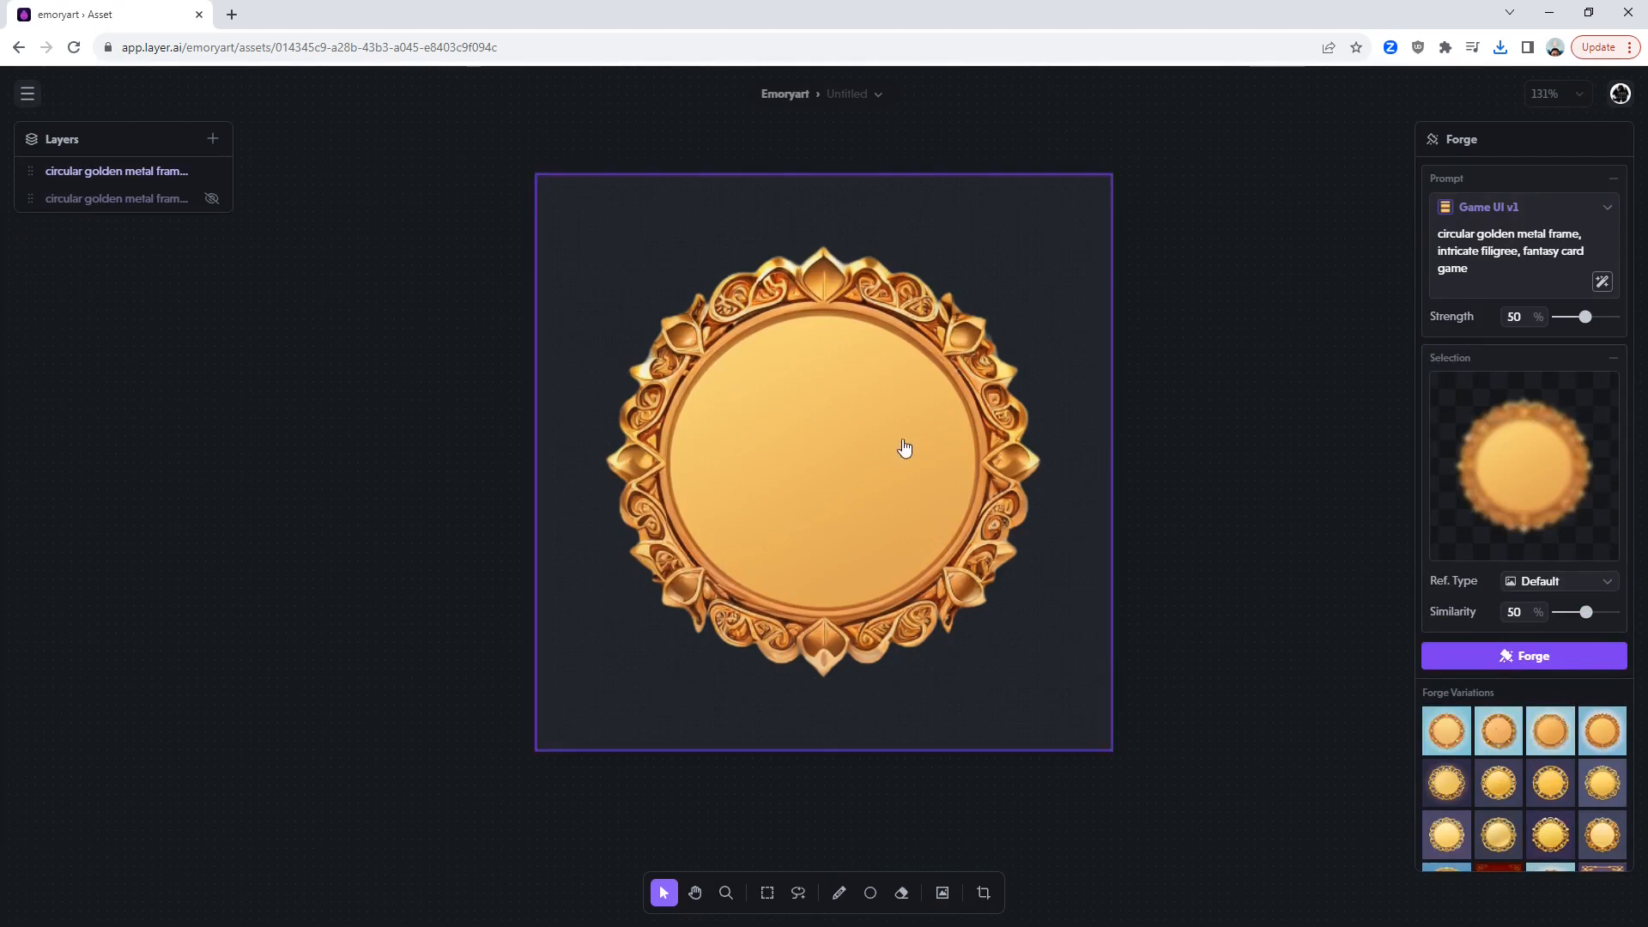
# Paint a soft black spot at the centre of the circular frame using a black brush of size 100.
pyautogui.click(838, 894)
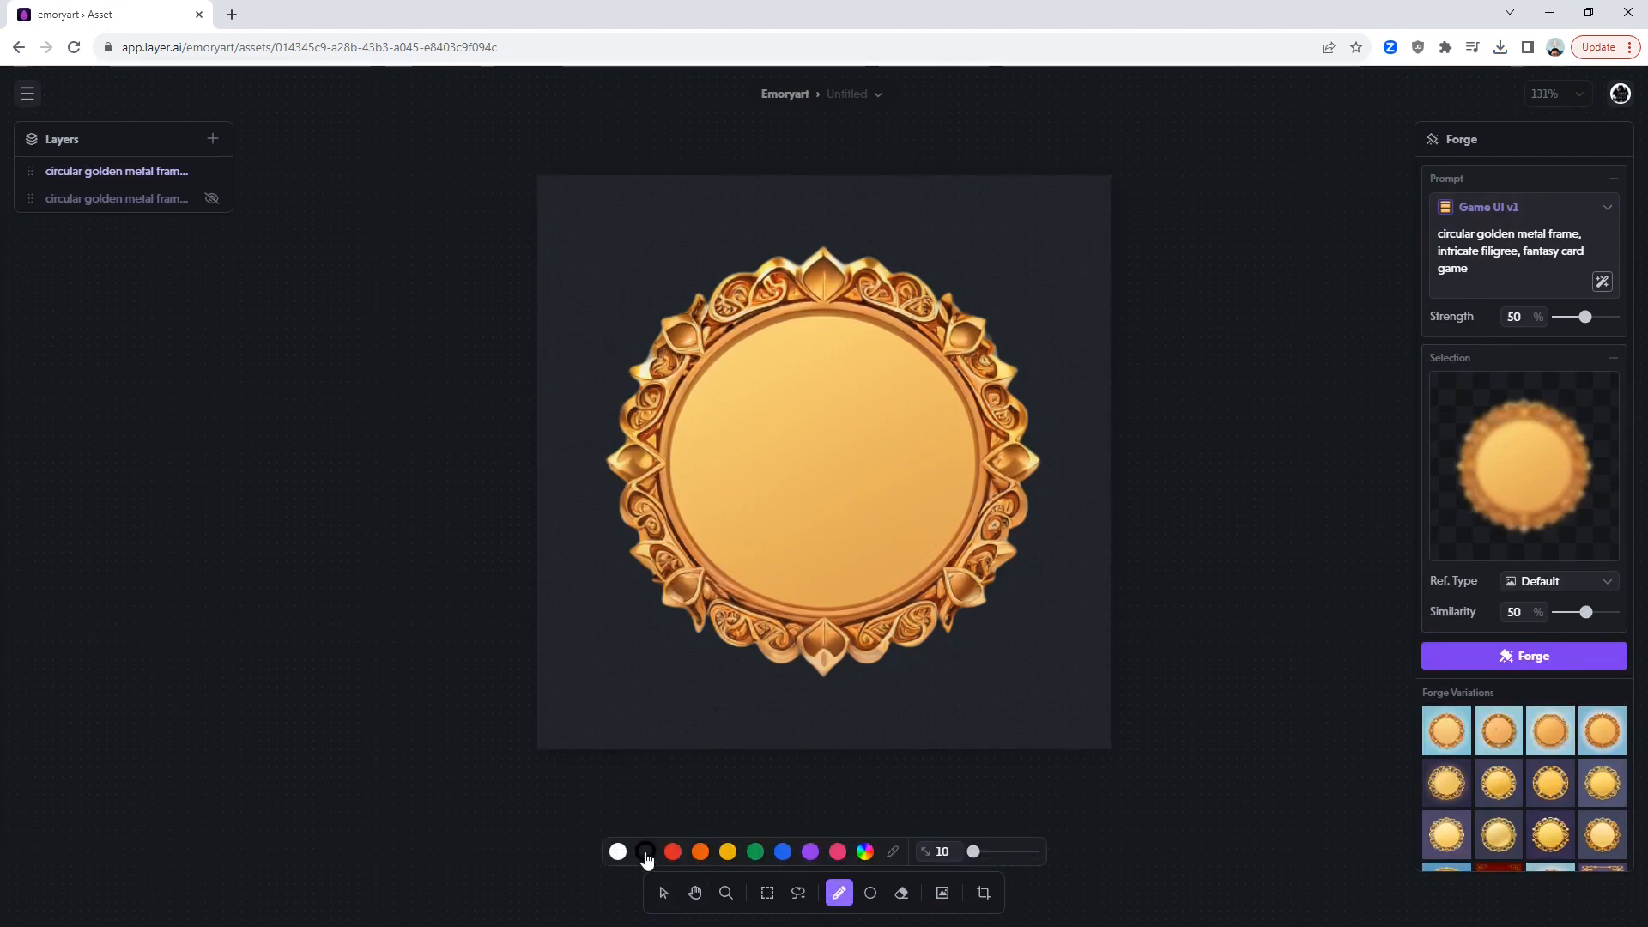
pyautogui.press(']')
pyautogui.press(']')
pyautogui.press(']')
pyautogui.press(']')
pyautogui.press(']')
pyautogui.press(']')
pyautogui.press(']')
pyautogui.click(817, 460)
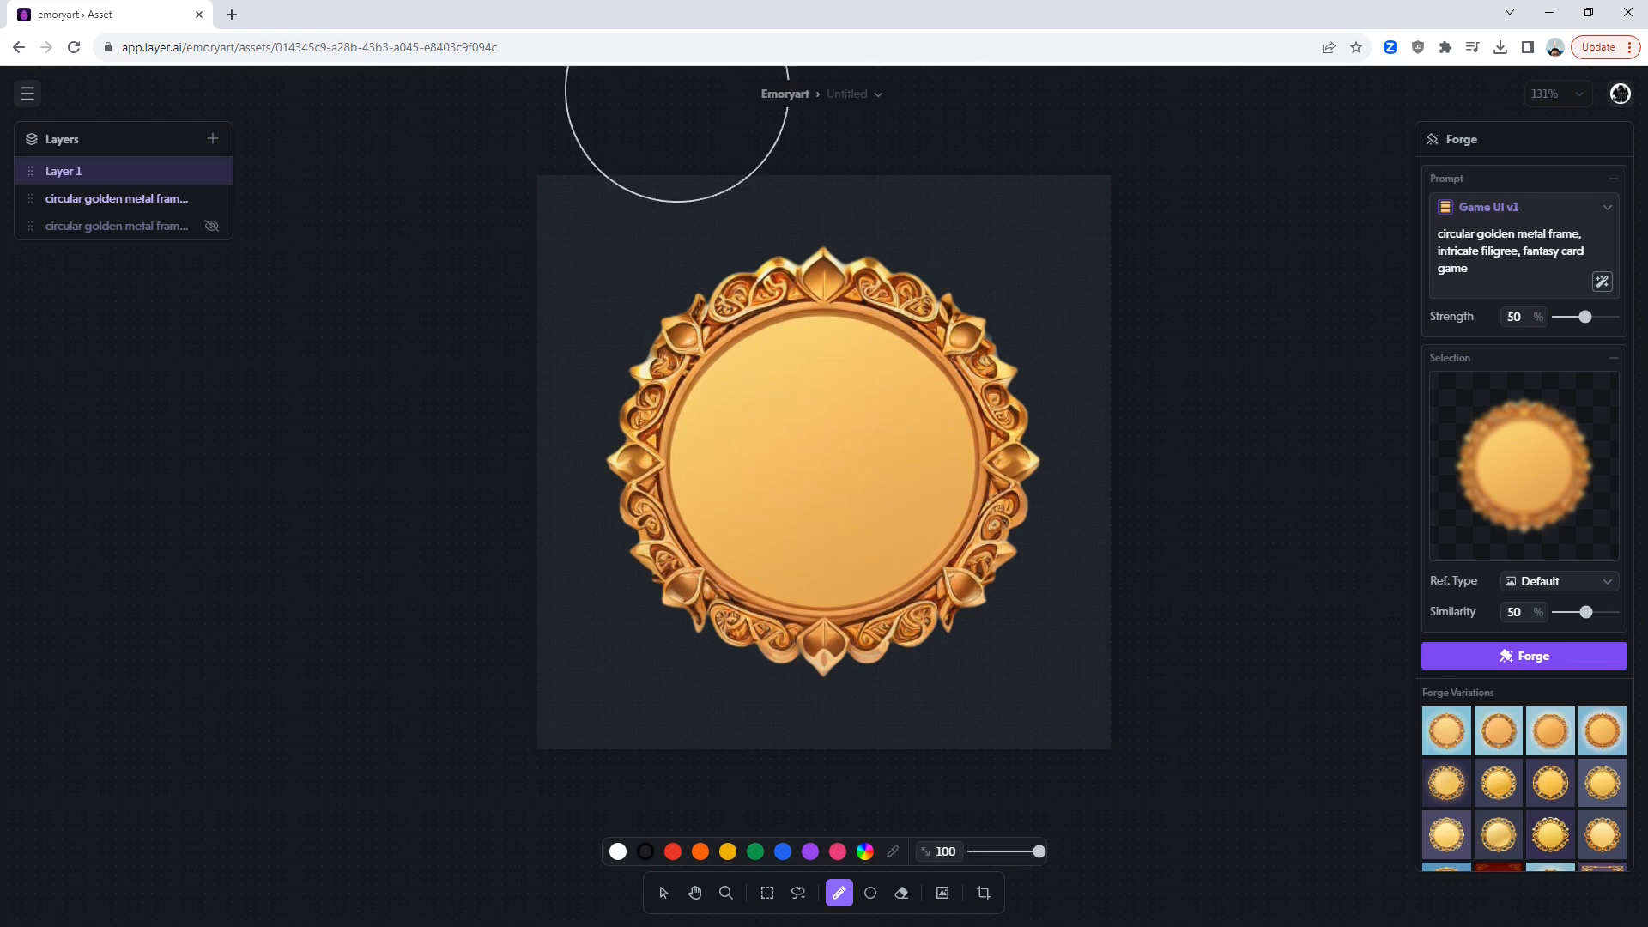
pyautogui.click(820, 447)
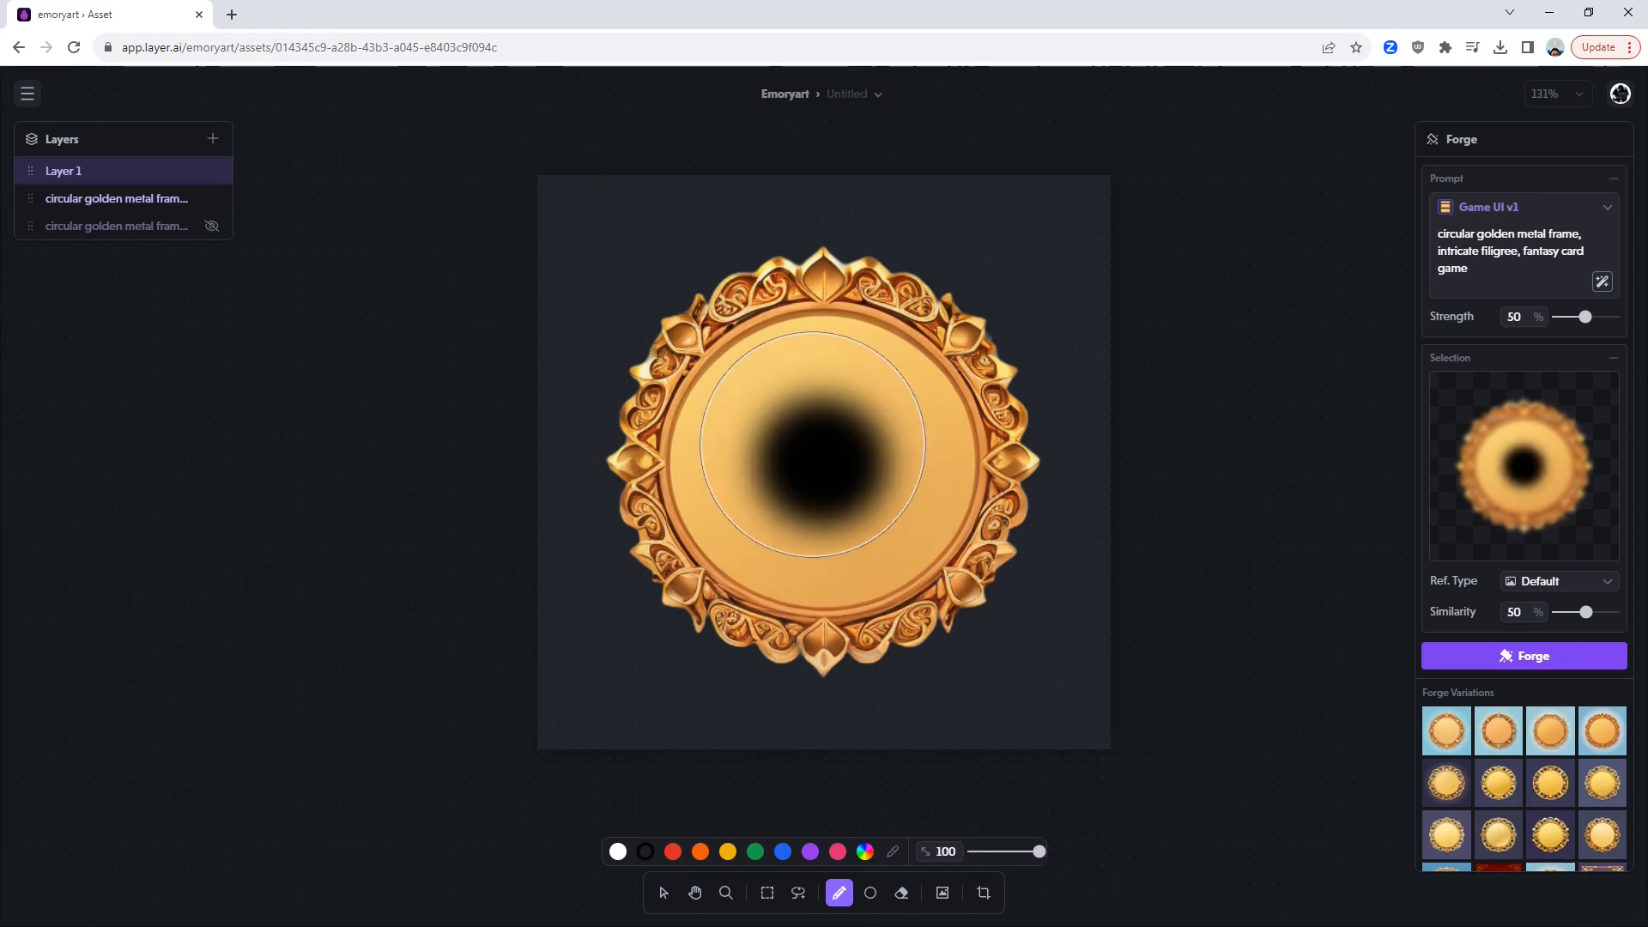
pyautogui.click(822, 462)
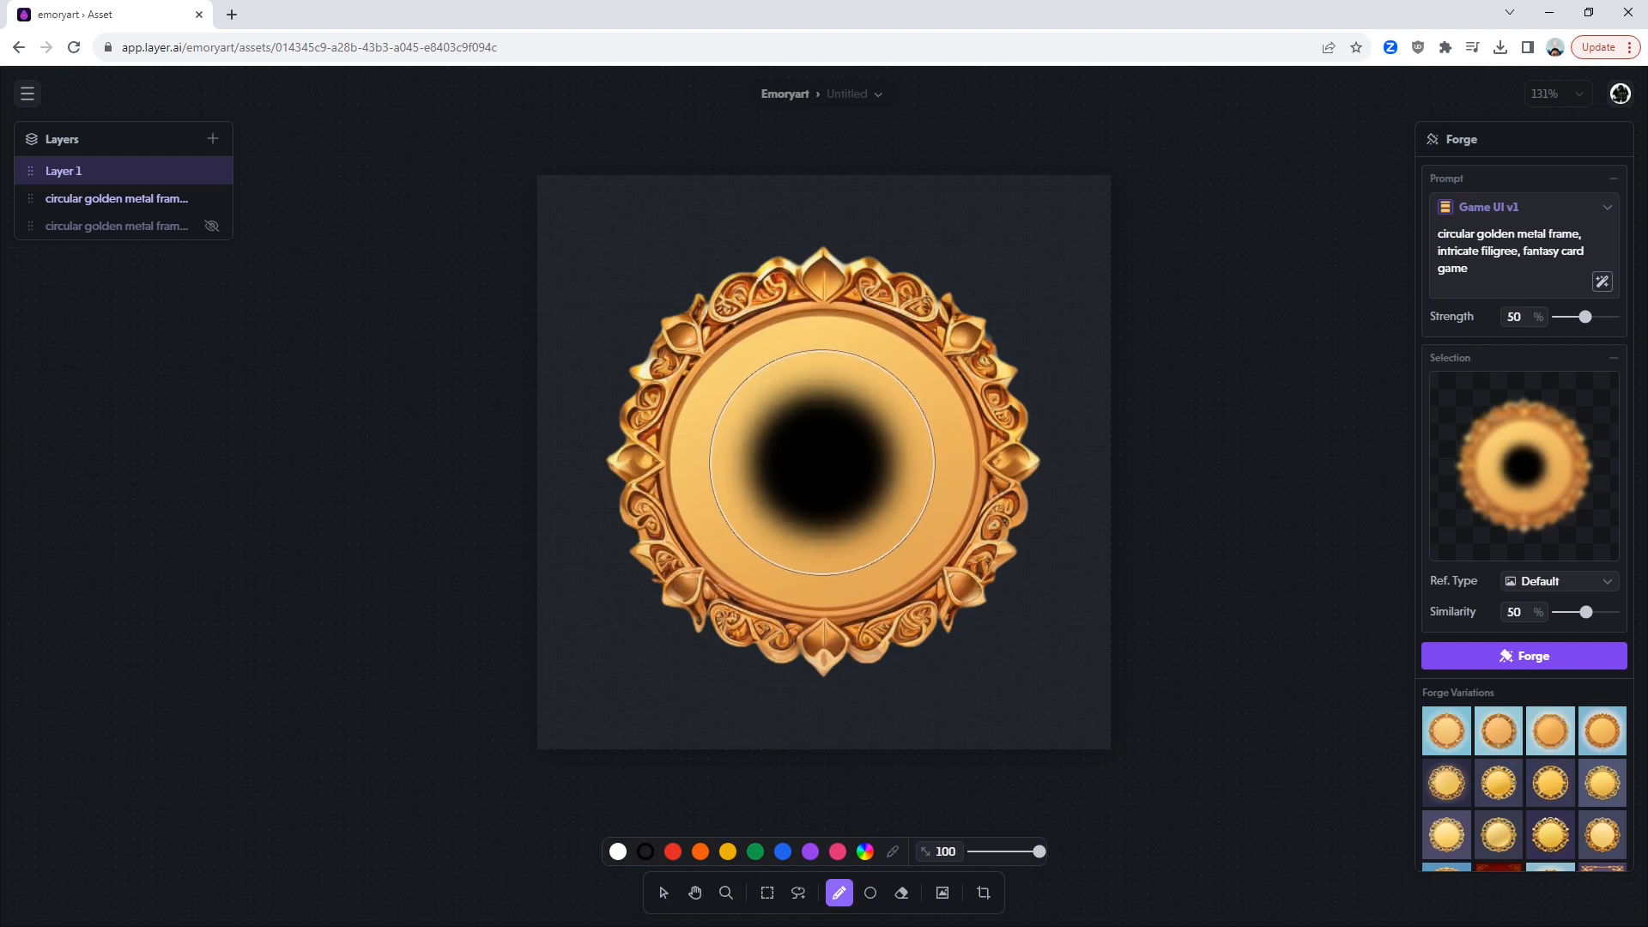
pyautogui.click(822, 461)
pyautogui.click(822, 462)
# Extend the black area with a size 20 brush until it fills most of the frame's inner gold disc.
pyautogui.press('[')
pyautogui.press('[')
pyautogui.press('[')
pyautogui.press('[')
pyautogui.press('[')
pyautogui.press('[')
pyautogui.press('[')
pyautogui.press('[')
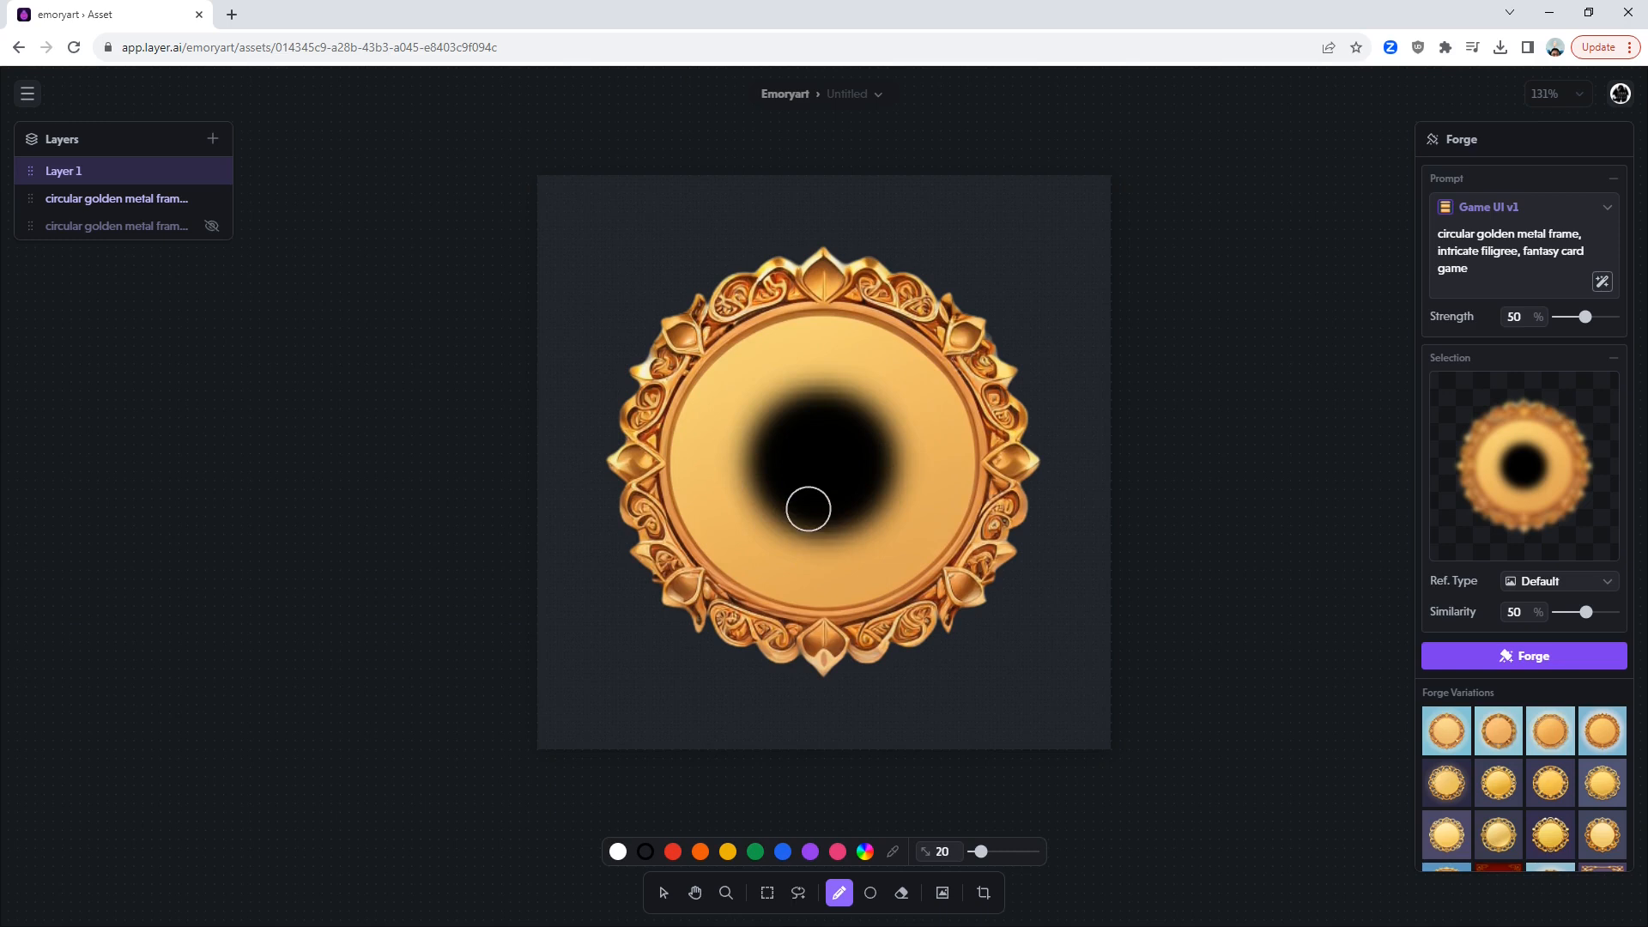
pyautogui.moveTo(778, 525)
pyautogui.mouseDown()
pyautogui.moveTo(813, 542)
pyautogui.moveTo(753, 472)
pyautogui.moveTo(804, 533)
pyautogui.moveTo(748, 495)
pyautogui.moveTo(763, 431)
pyautogui.moveTo(825, 459)
pyautogui.moveTo(754, 454)
pyautogui.moveTo(858, 475)
pyautogui.moveTo(750, 463)
pyautogui.moveTo(871, 413)
pyautogui.moveTo(810, 518)
pyautogui.moveTo(838, 374)
pyautogui.moveTo(860, 506)
pyautogui.moveTo(795, 396)
pyautogui.moveTo(793, 516)
pyautogui.moveTo(779, 385)
pyautogui.mouseUp()
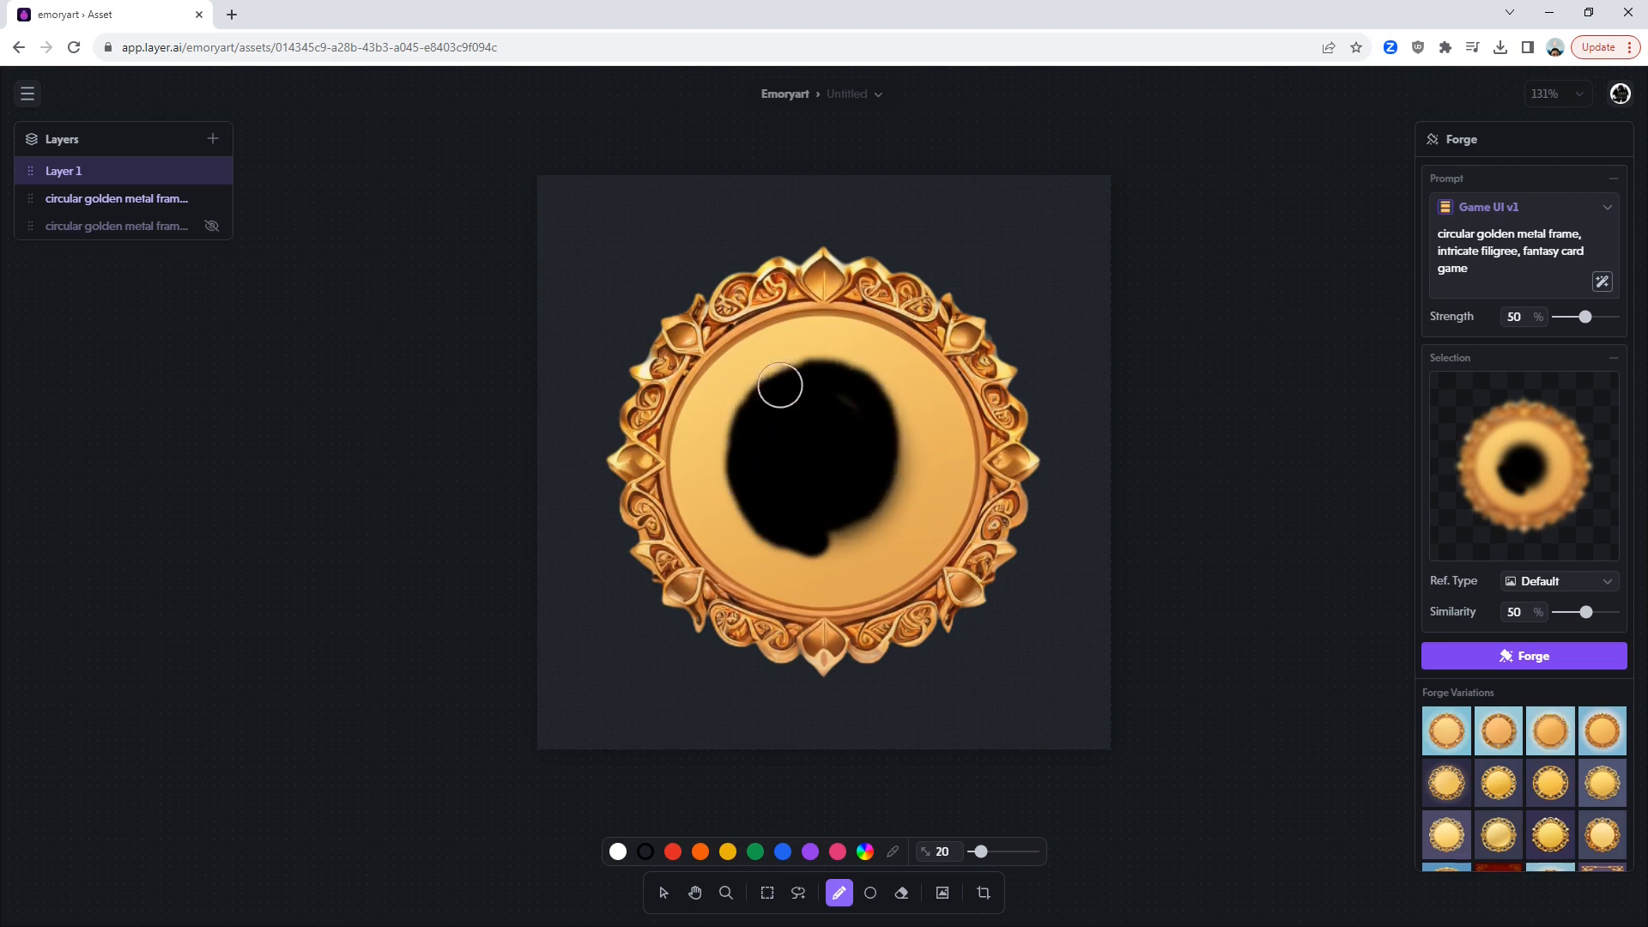
pyautogui.moveTo(739, 450)
pyautogui.mouseDown()
pyautogui.moveTo(871, 405)
pyautogui.moveTo(806, 522)
pyautogui.moveTo(816, 538)
pyautogui.moveTo(869, 457)
pyautogui.moveTo(825, 537)
pyautogui.moveTo(880, 400)
pyautogui.moveTo(859, 527)
pyautogui.moveTo(755, 493)
pyautogui.moveTo(857, 488)
pyautogui.moveTo(739, 500)
pyautogui.moveTo(849, 415)
pyautogui.moveTo(769, 516)
pyautogui.moveTo(764, 390)
pyautogui.moveTo(889, 424)
pyautogui.moveTo(851, 540)
pyautogui.moveTo(805, 538)
pyautogui.moveTo(744, 489)
pyautogui.moveTo(769, 533)
pyautogui.moveTo(821, 550)
pyautogui.moveTo(881, 511)
pyautogui.mouseUp()
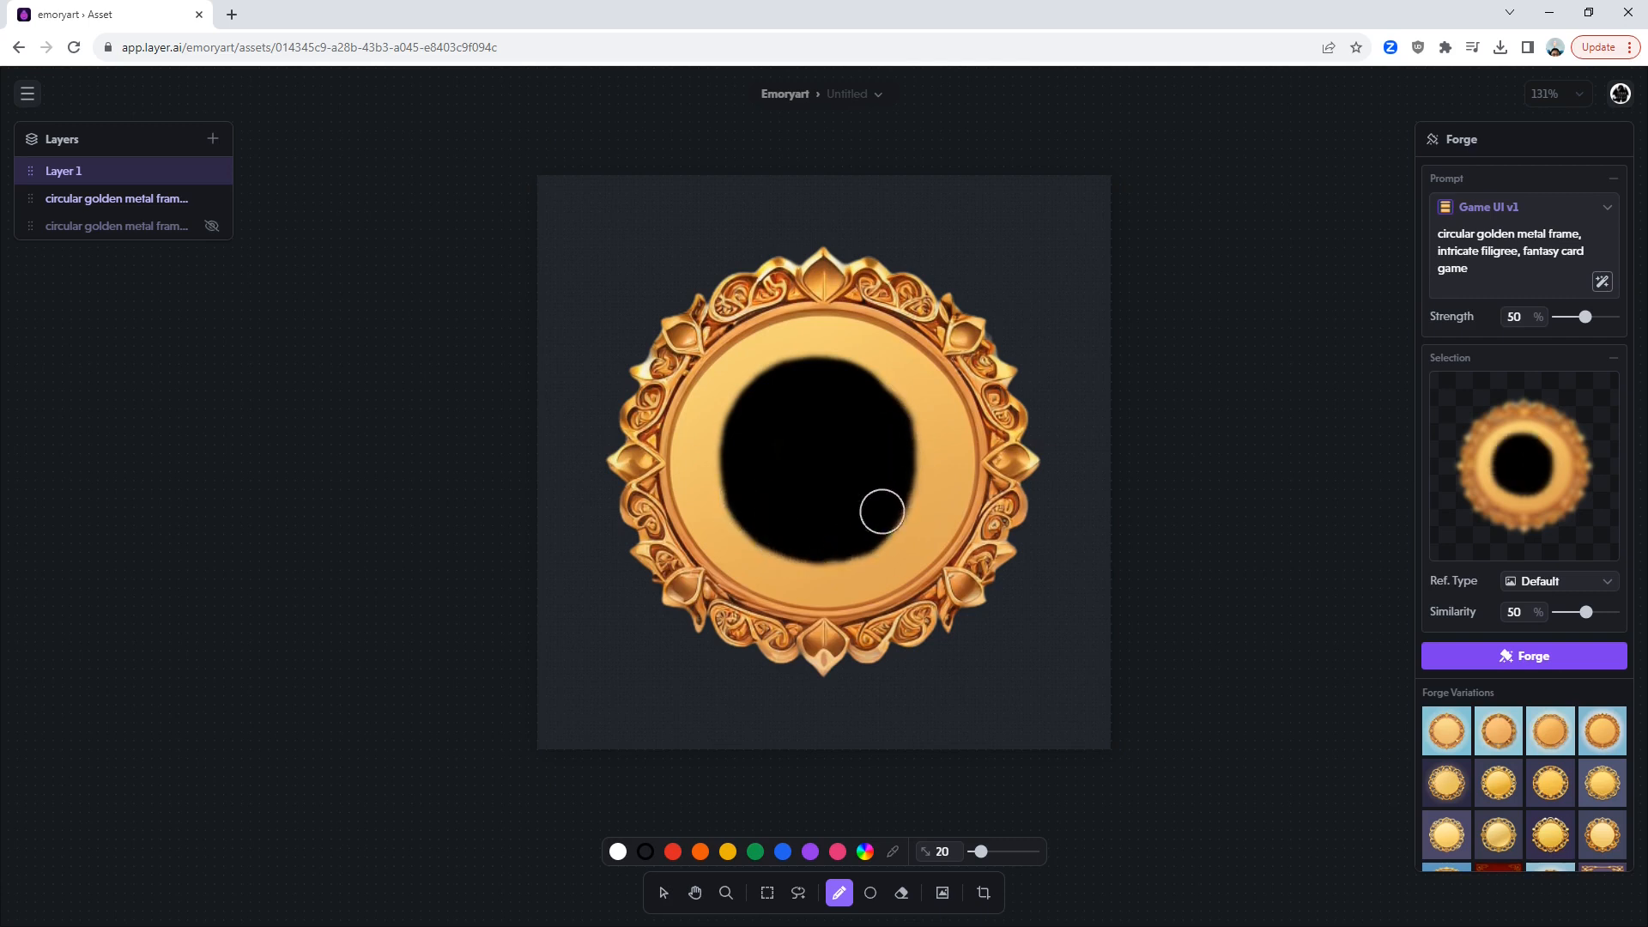
pyautogui.moveTo(856, 393)
pyautogui.mouseDown()
pyautogui.moveTo(723, 467)
pyautogui.moveTo(759, 520)
pyautogui.moveTo(727, 413)
pyautogui.moveTo(799, 368)
pyautogui.moveTo(880, 390)
pyautogui.moveTo(911, 457)
pyautogui.moveTo(871, 528)
pyautogui.moveTo(816, 538)
pyautogui.moveTo(723, 489)
pyautogui.moveTo(800, 559)
pyautogui.moveTo(861, 552)
pyautogui.moveTo(922, 461)
pyautogui.moveTo(887, 378)
pyautogui.moveTo(813, 358)
pyautogui.moveTo(752, 376)
pyautogui.moveTo(712, 466)
pyautogui.moveTo(727, 529)
pyautogui.moveTo(761, 563)
pyautogui.moveTo(844, 579)
pyautogui.moveTo(876, 565)
pyautogui.moveTo(915, 535)
pyautogui.moveTo(939, 448)
pyautogui.moveTo(931, 404)
pyautogui.moveTo(884, 355)
pyautogui.moveTo(811, 344)
pyautogui.moveTo(744, 370)
pyautogui.moveTo(704, 423)
pyautogui.moveTo(718, 515)
pyautogui.mouseUp()
pyautogui.moveTo(954, 376)
pyautogui.mouseDown()
pyautogui.moveTo(907, 537)
pyautogui.moveTo(937, 470)
pyautogui.moveTo(920, 384)
pyautogui.mouseUp()
pyautogui.moveTo(942, 445)
pyautogui.mouseDown()
pyautogui.moveTo(913, 534)
pyautogui.moveTo(940, 500)
pyautogui.moveTo(949, 412)
pyautogui.mouseUp()
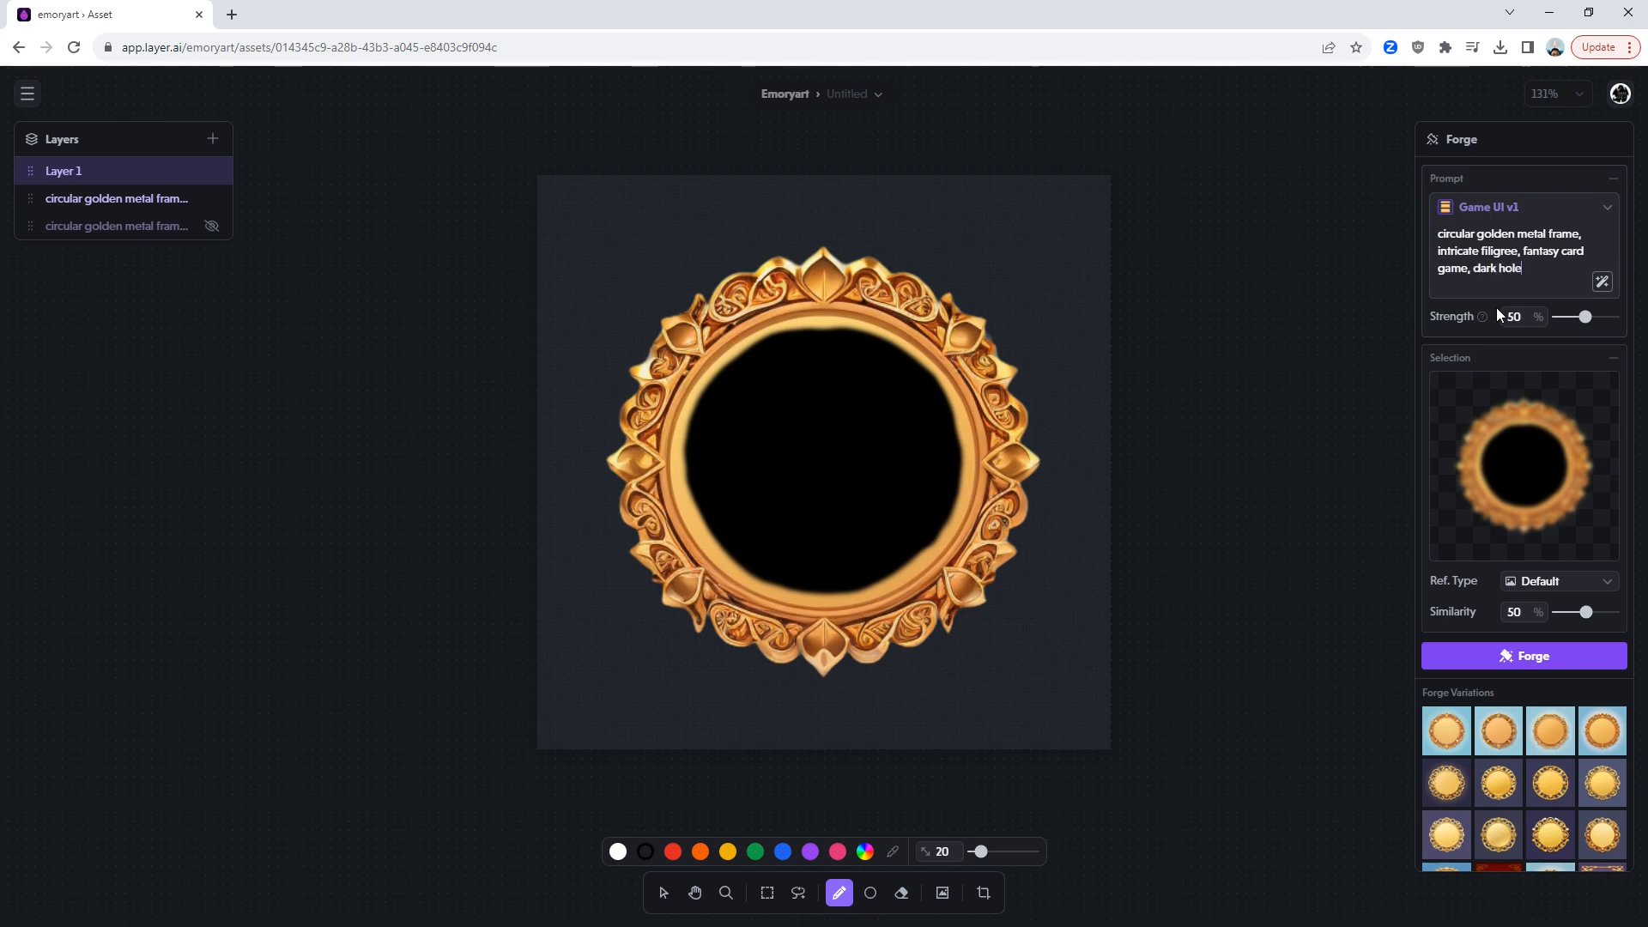
# Complete the prompt ending as "dark hole in middle", forge new frame variations, and preview each of them.
pyautogui.write('in middle')
pyautogui.click(1552, 657)
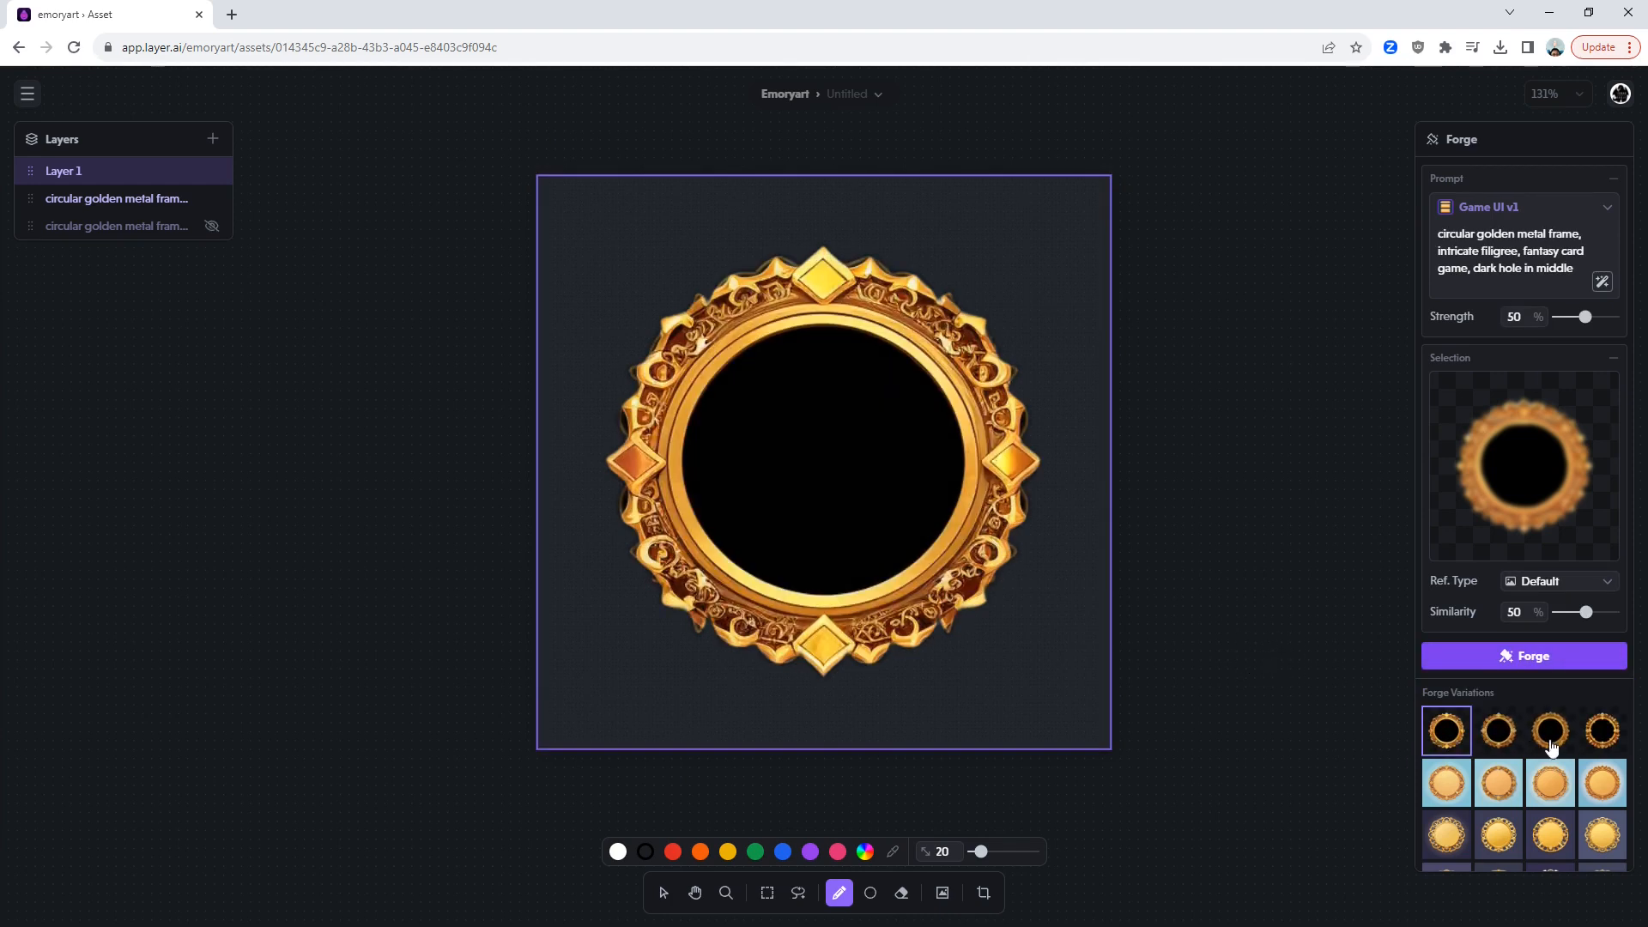
pyautogui.click(1504, 750)
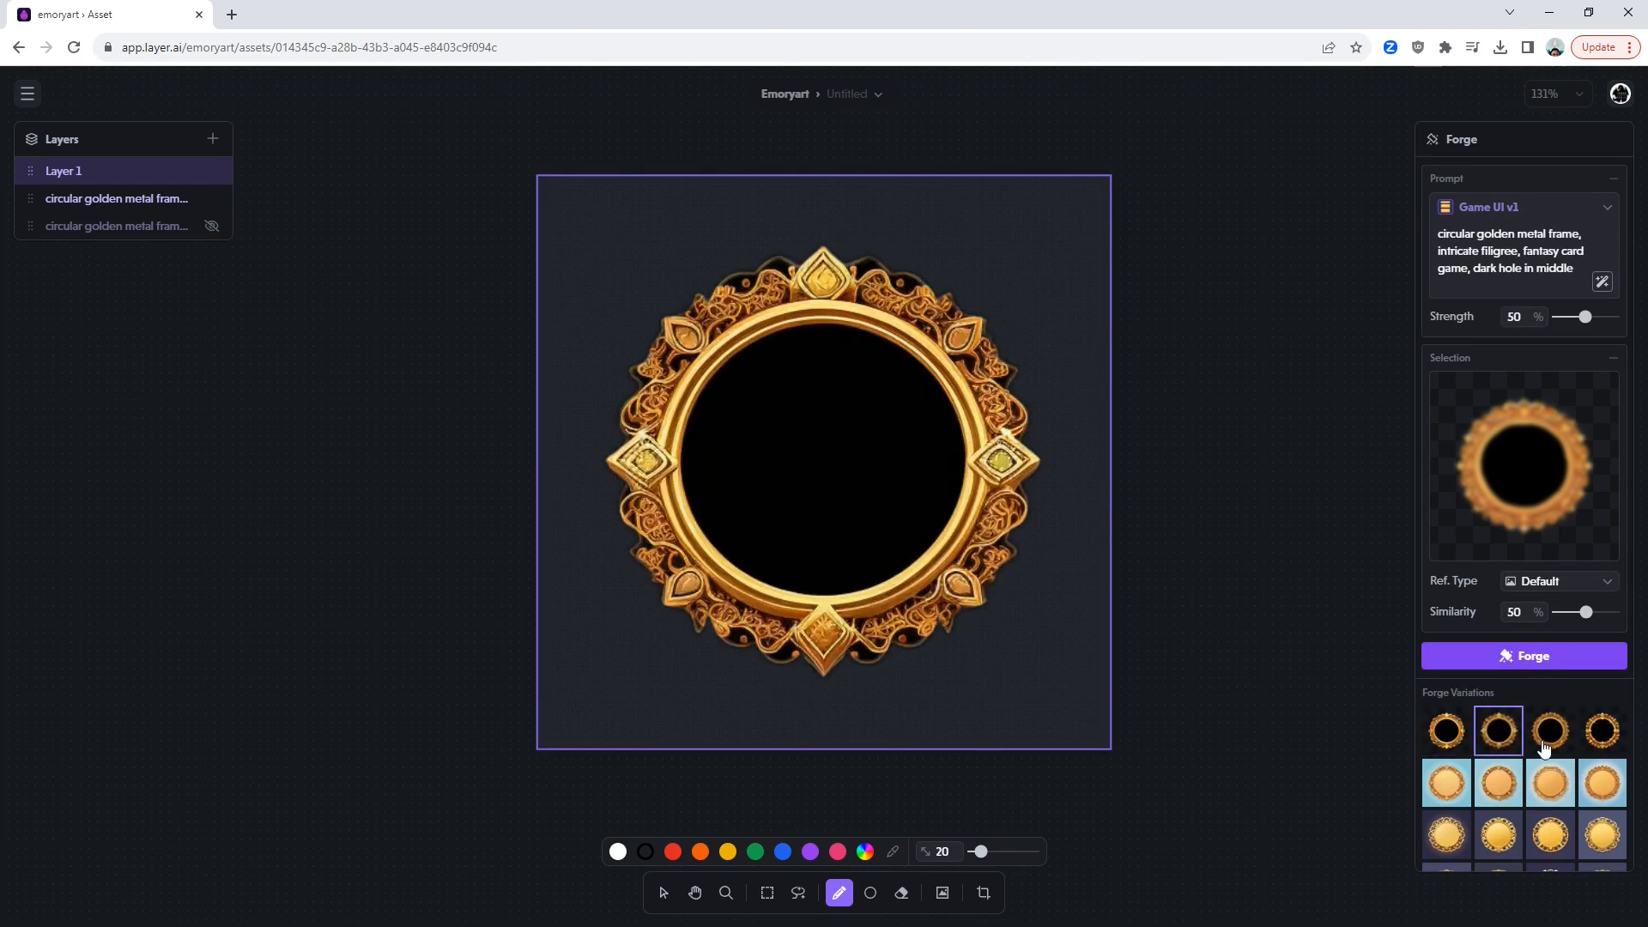
pyautogui.click(1545, 749)
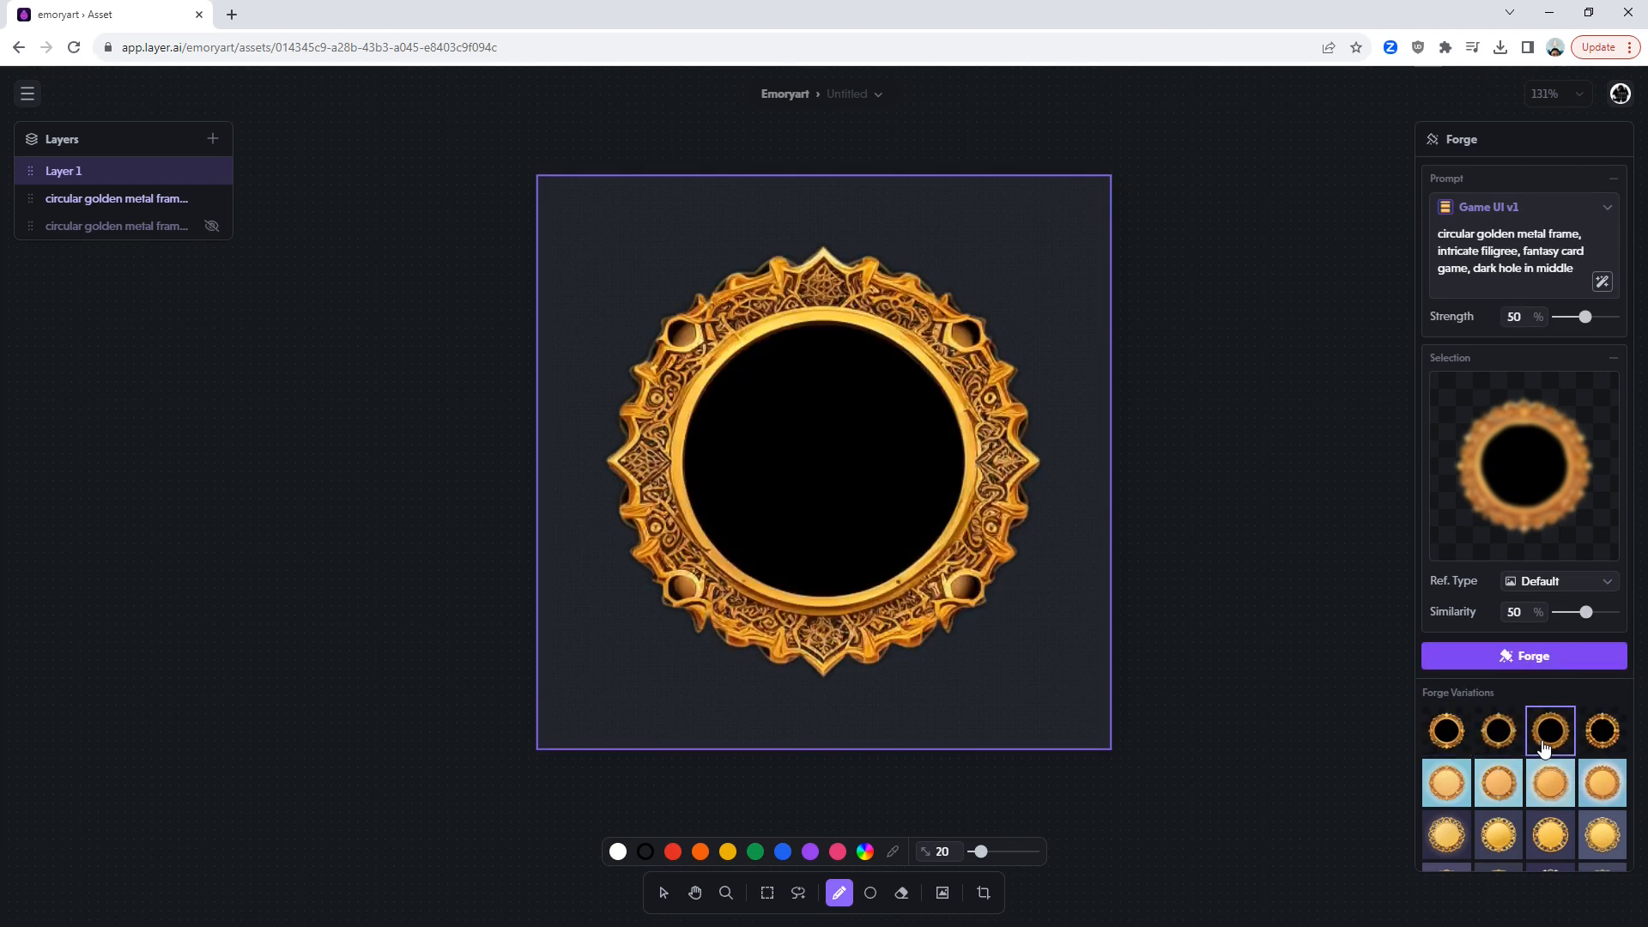
pyautogui.click(1610, 746)
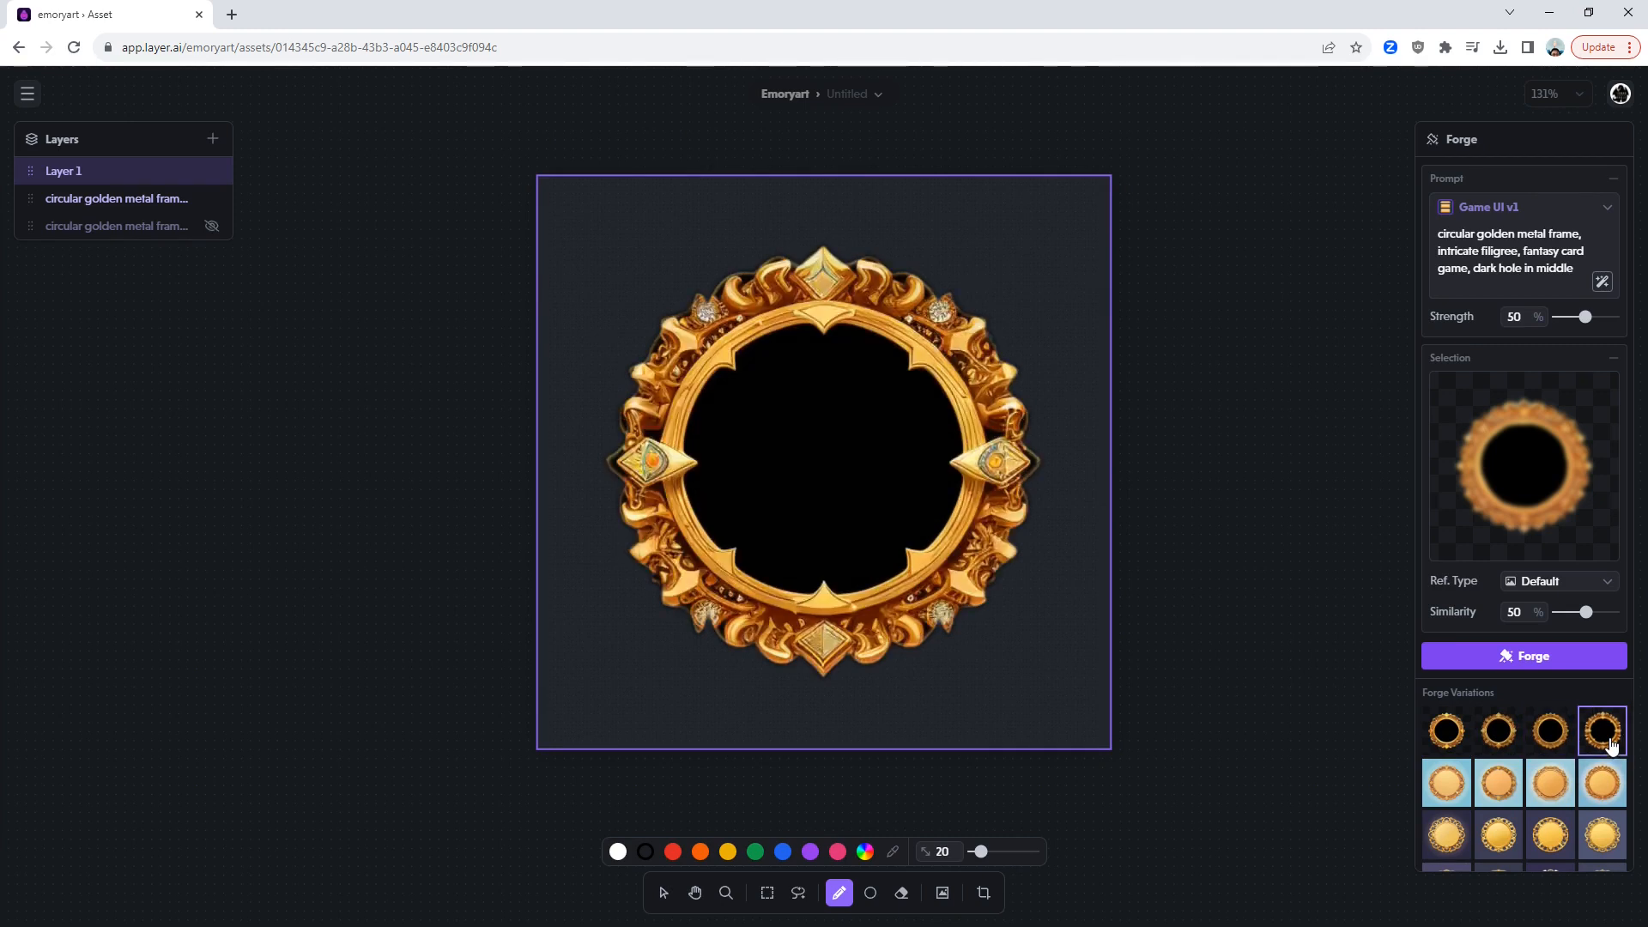
pyautogui.click(1442, 741)
pyautogui.click(1612, 743)
# Forge a second batch of frame variations from the same prompt and preview them on the canvas.
pyautogui.click(1528, 659)
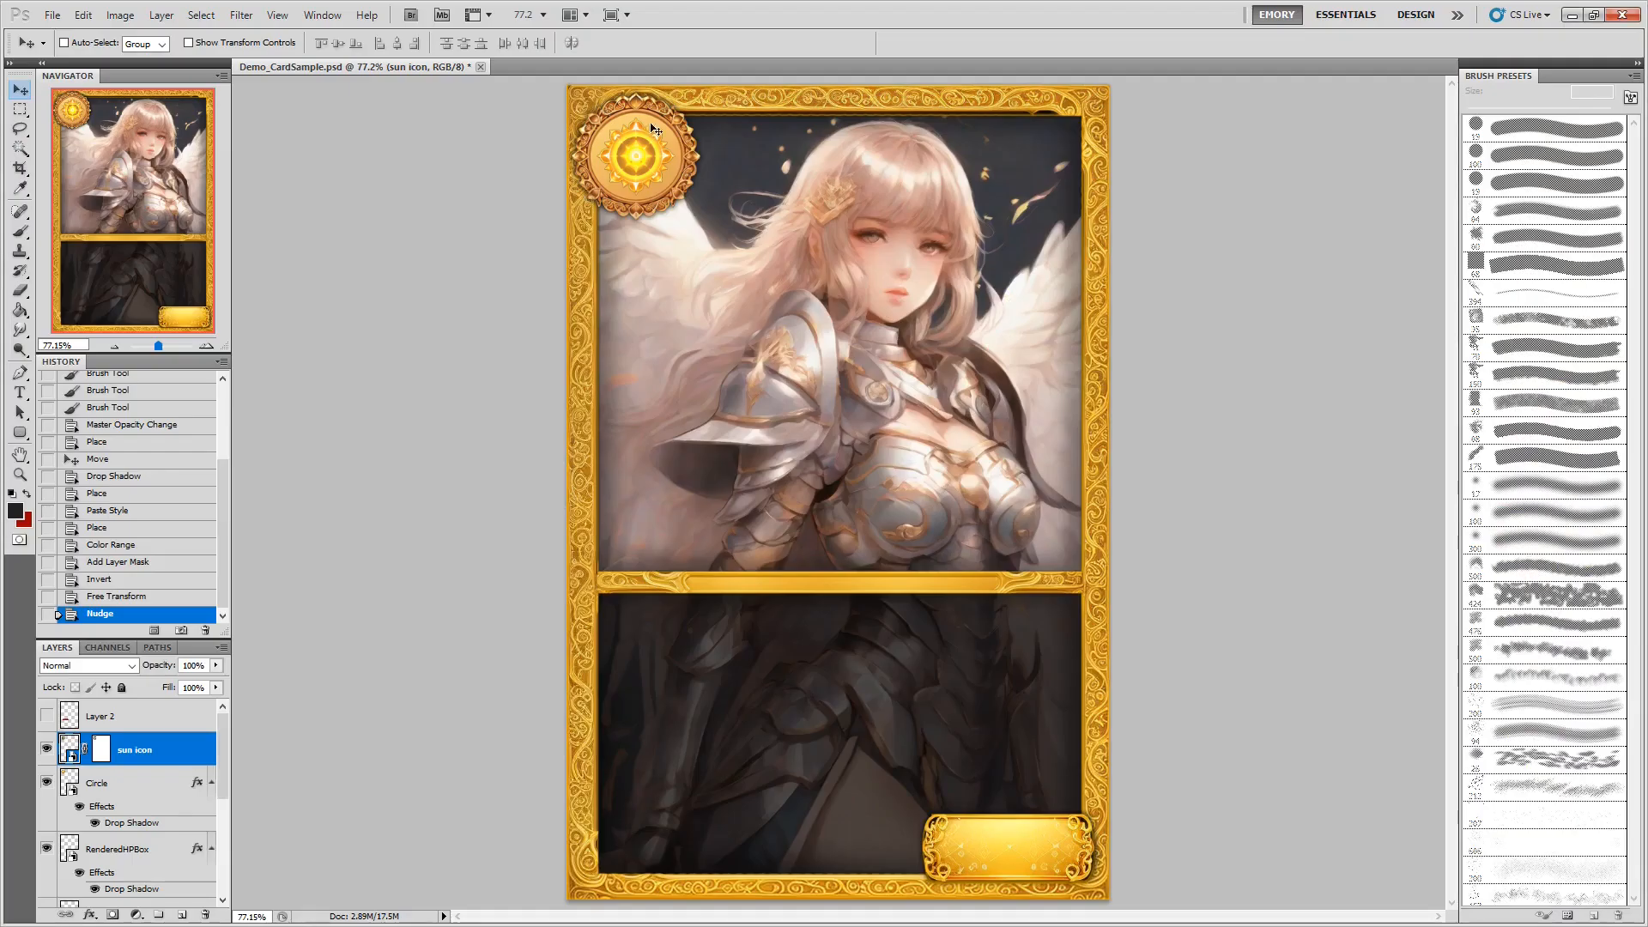
pyautogui.click(1569, 16)
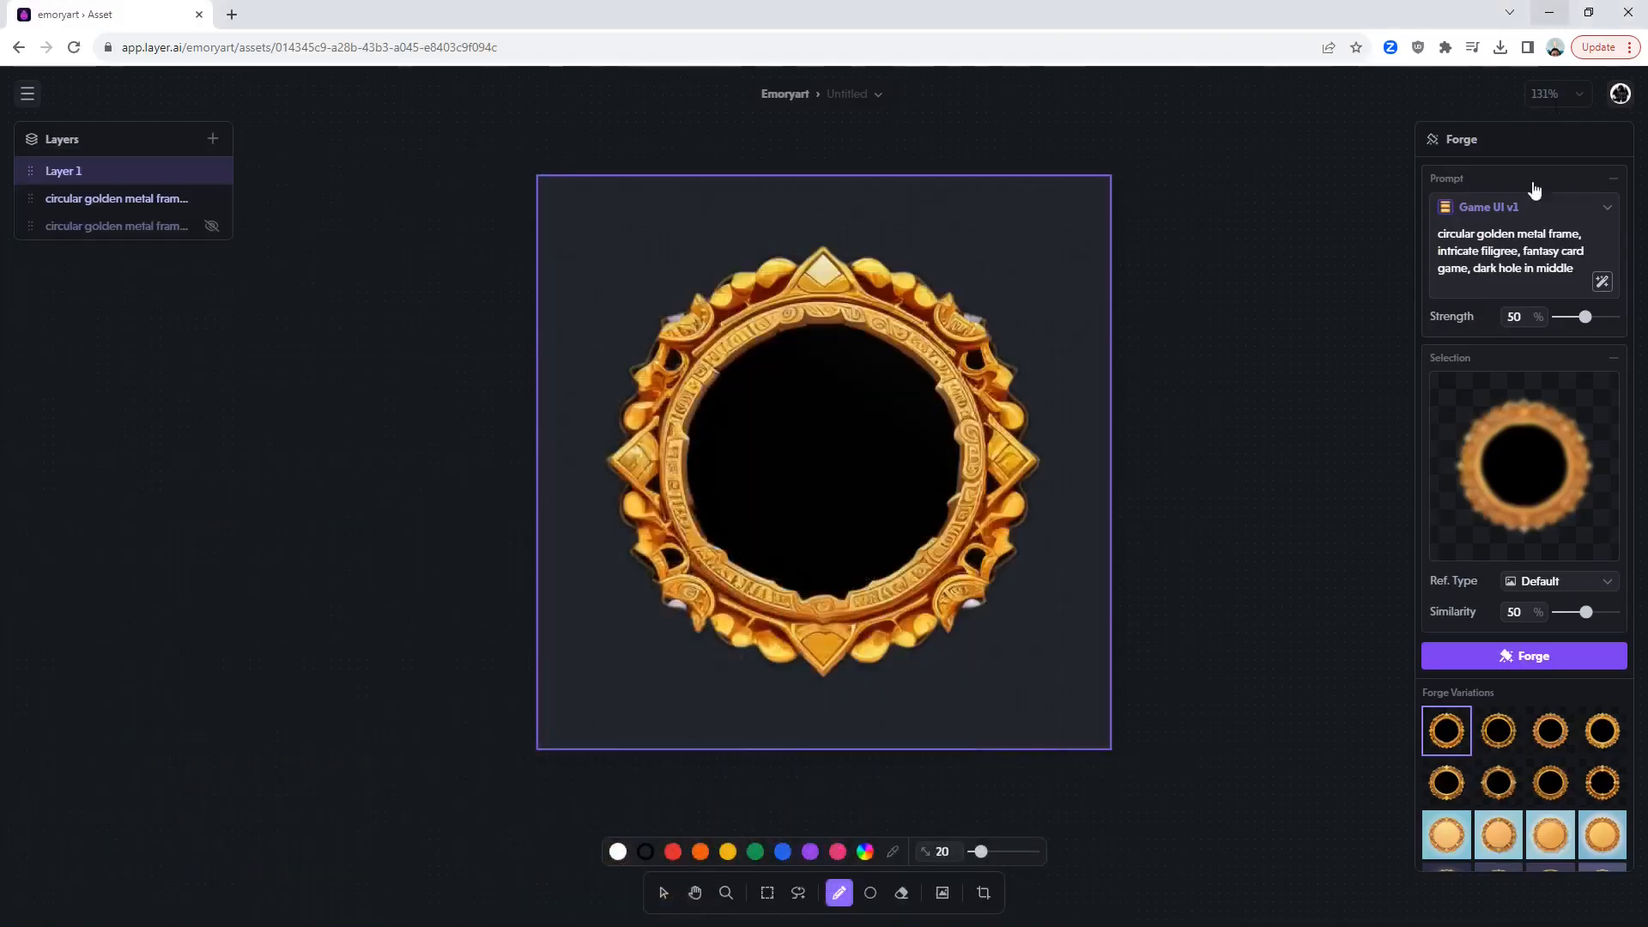
pyautogui.click(1509, 743)
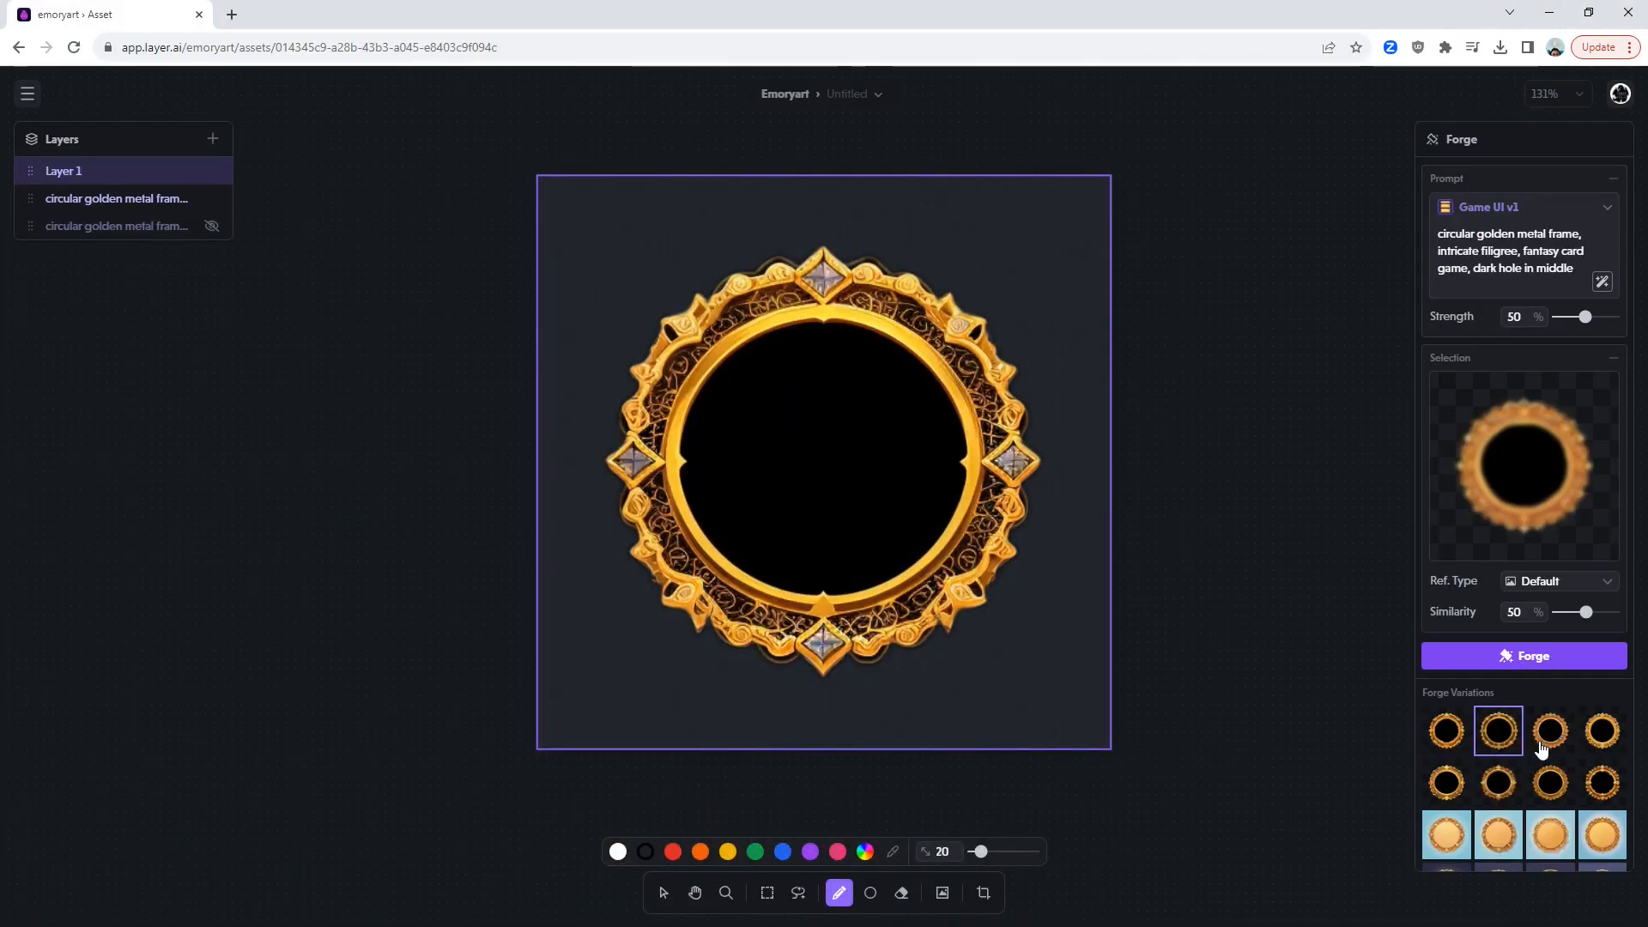
pyautogui.click(1560, 743)
pyautogui.click(1601, 739)
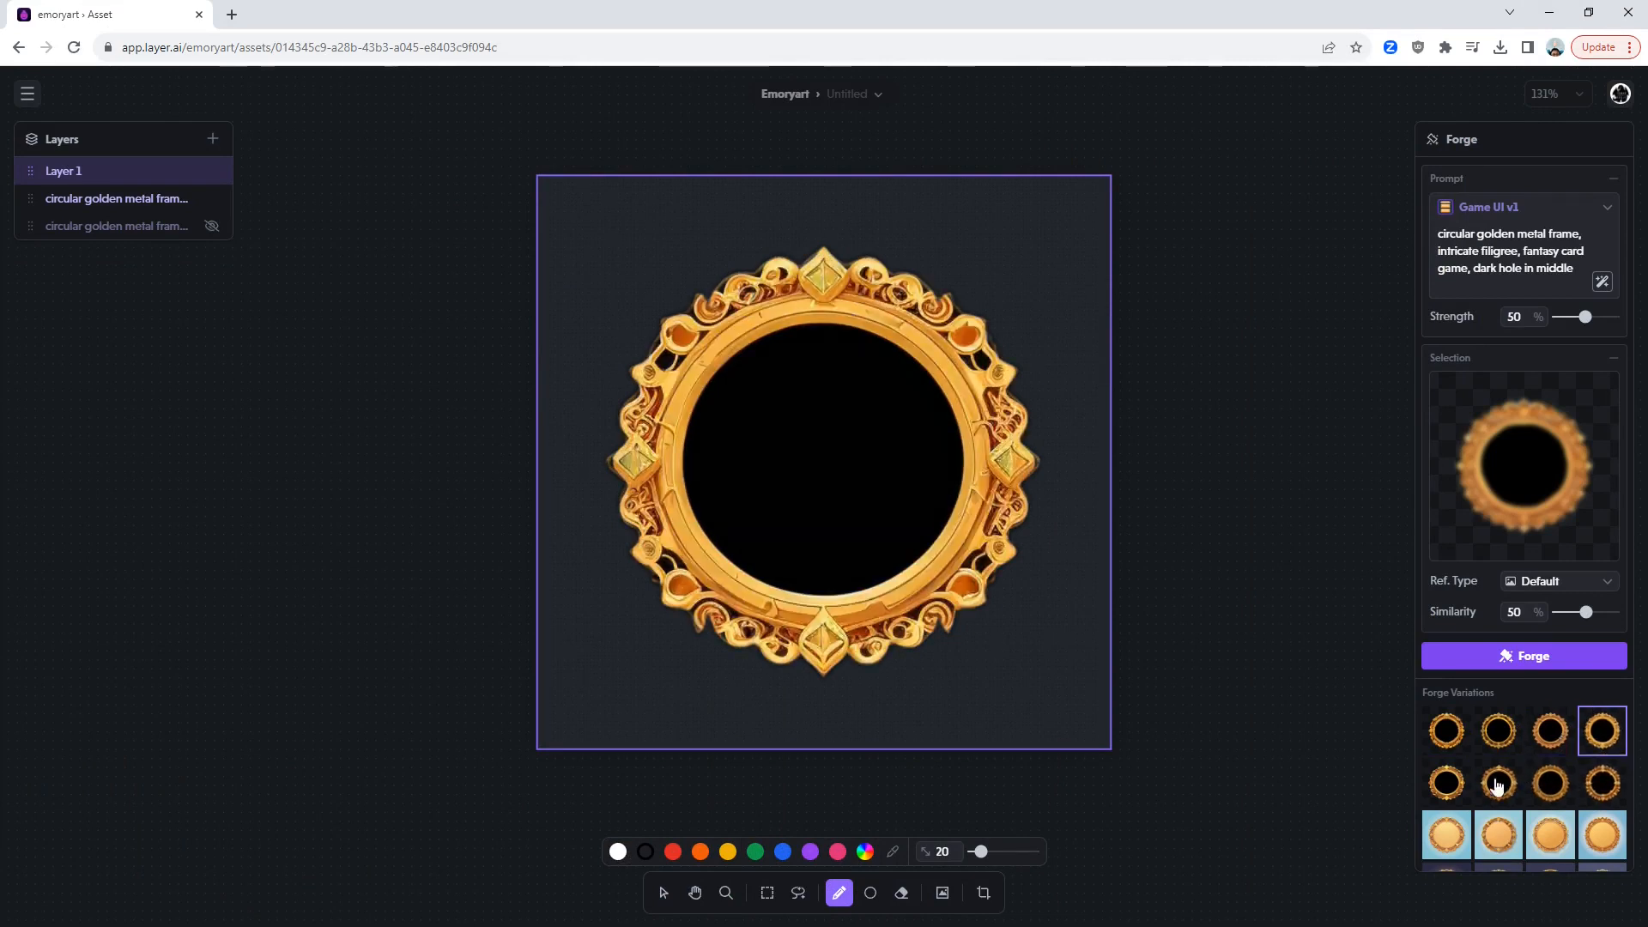
# Choose the first batch's last variation, with pointed ornaments reaching into the dark hole, and accept it onto the canvas.
pyautogui.click(1600, 793)
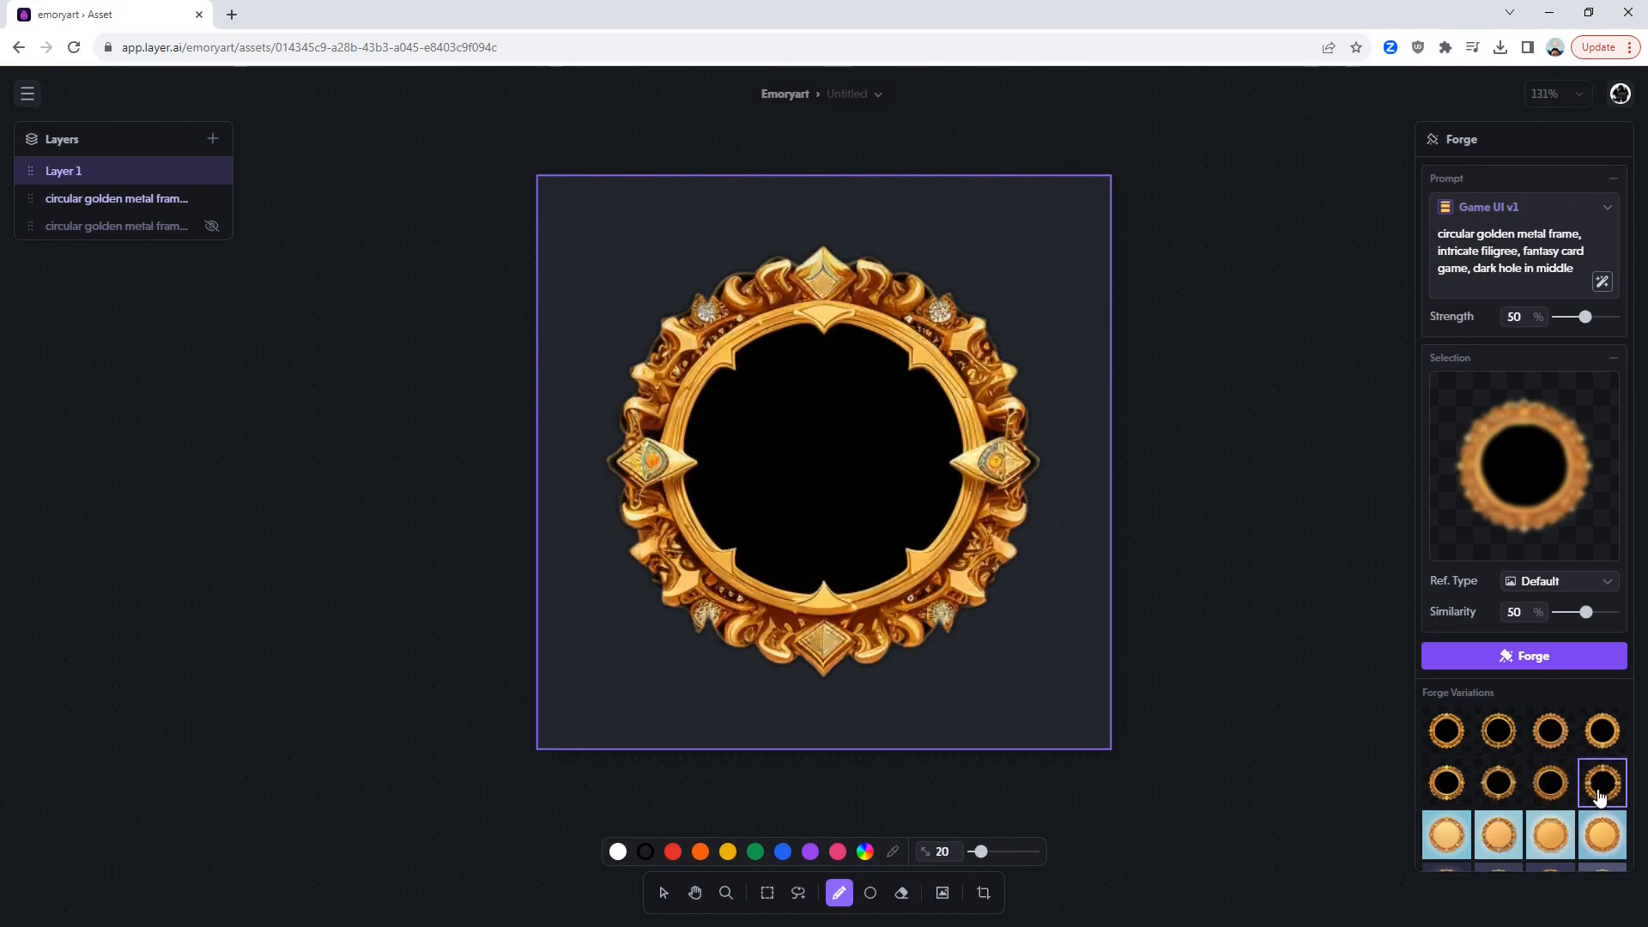
pyautogui.scroll(-2, 907, 693)
pyautogui.scroll(4, 1023, 697)
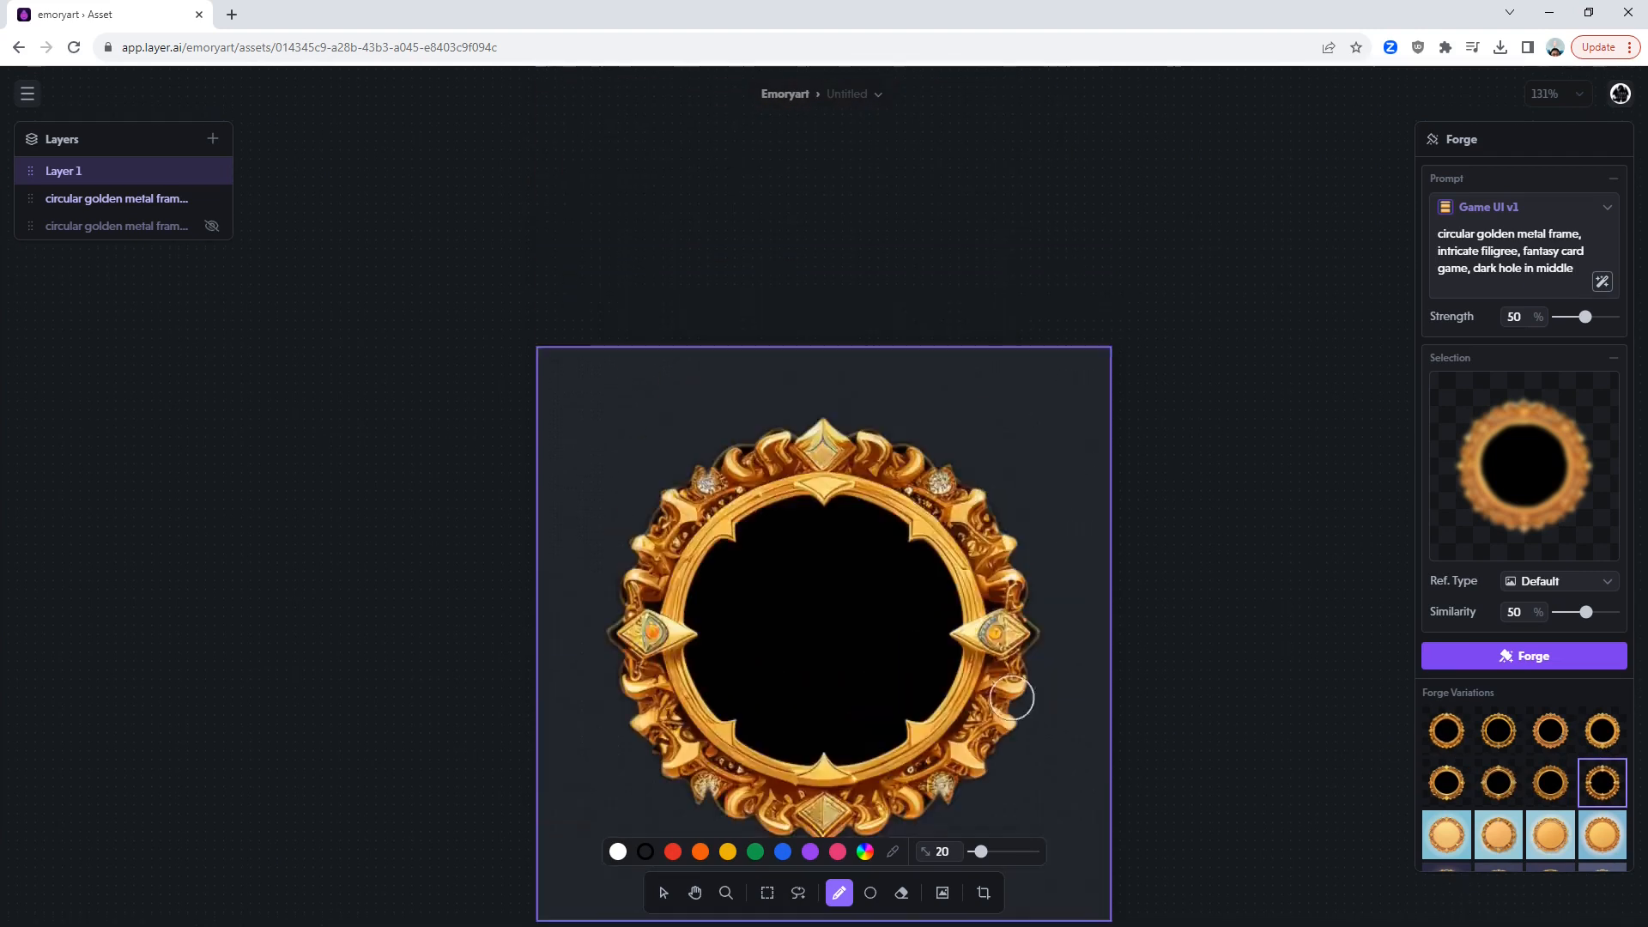
pyautogui.scroll(-1, 1073, 704)
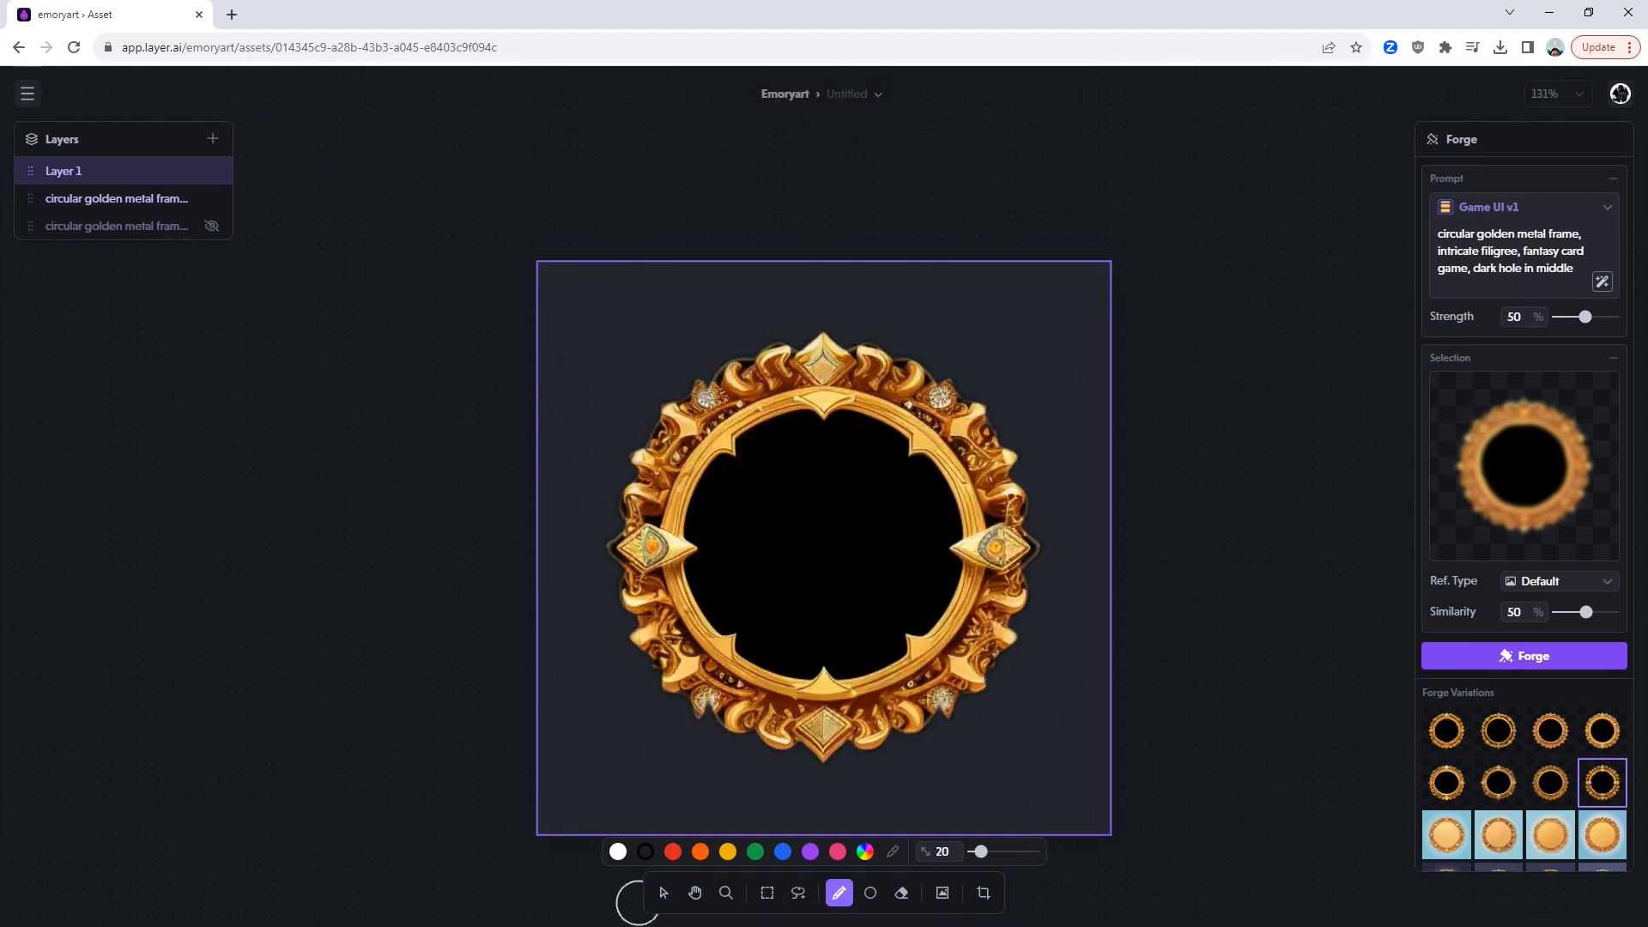
pyautogui.click(663, 892)
pyautogui.scroll(-2, 915, 755)
pyautogui.scroll(1, 918, 752)
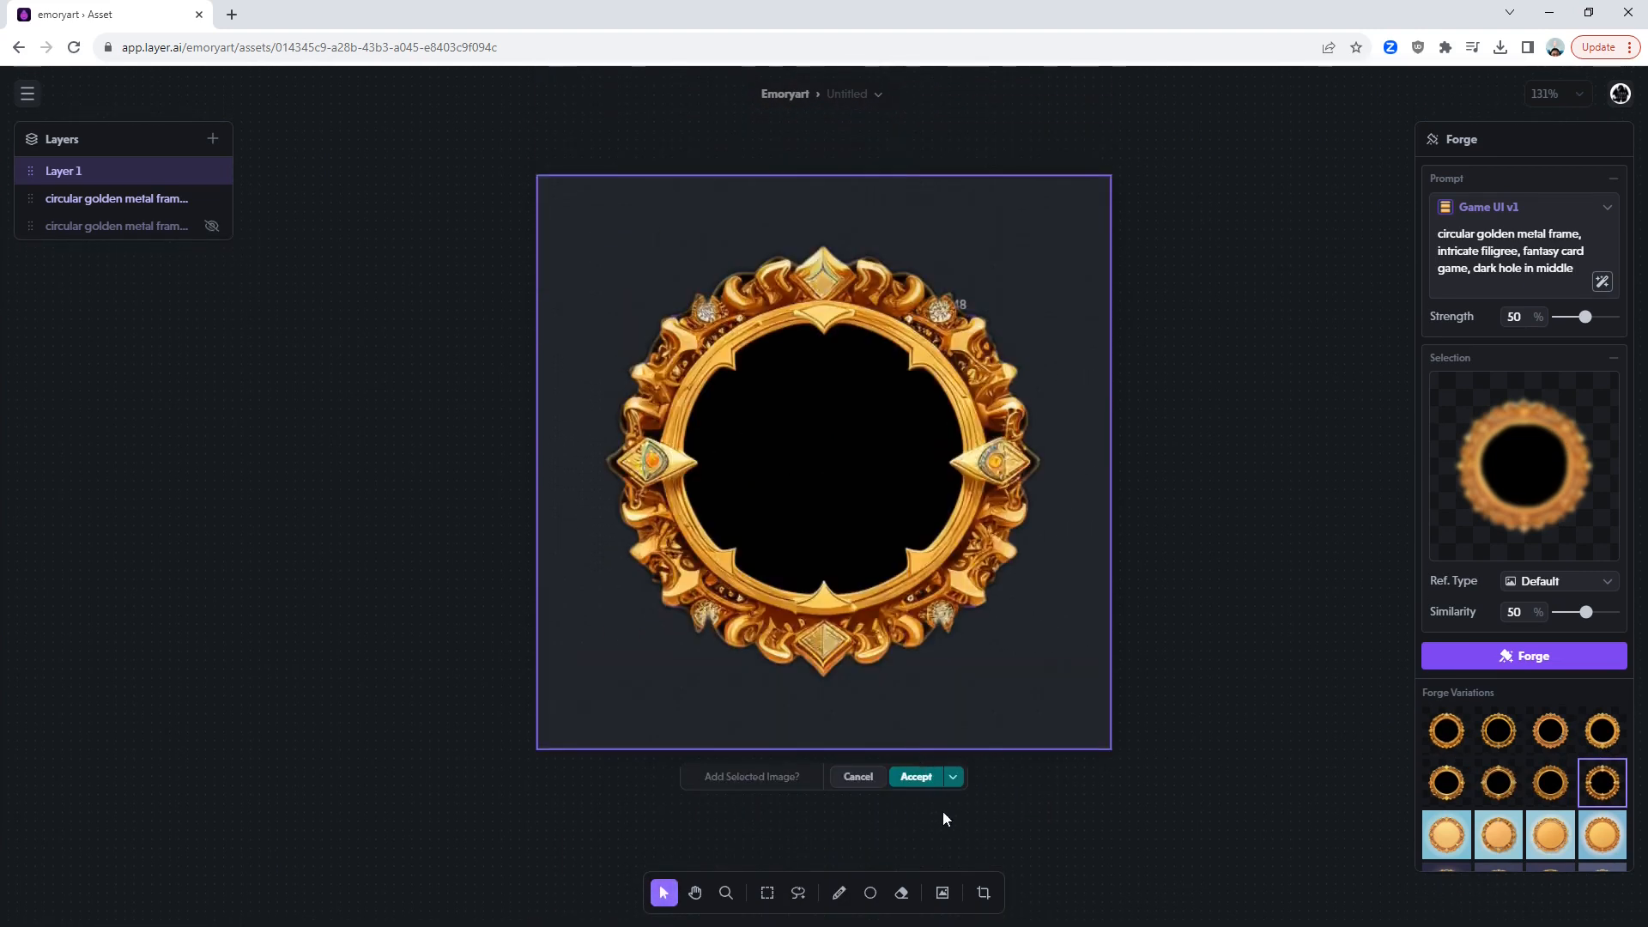
pyautogui.click(925, 783)
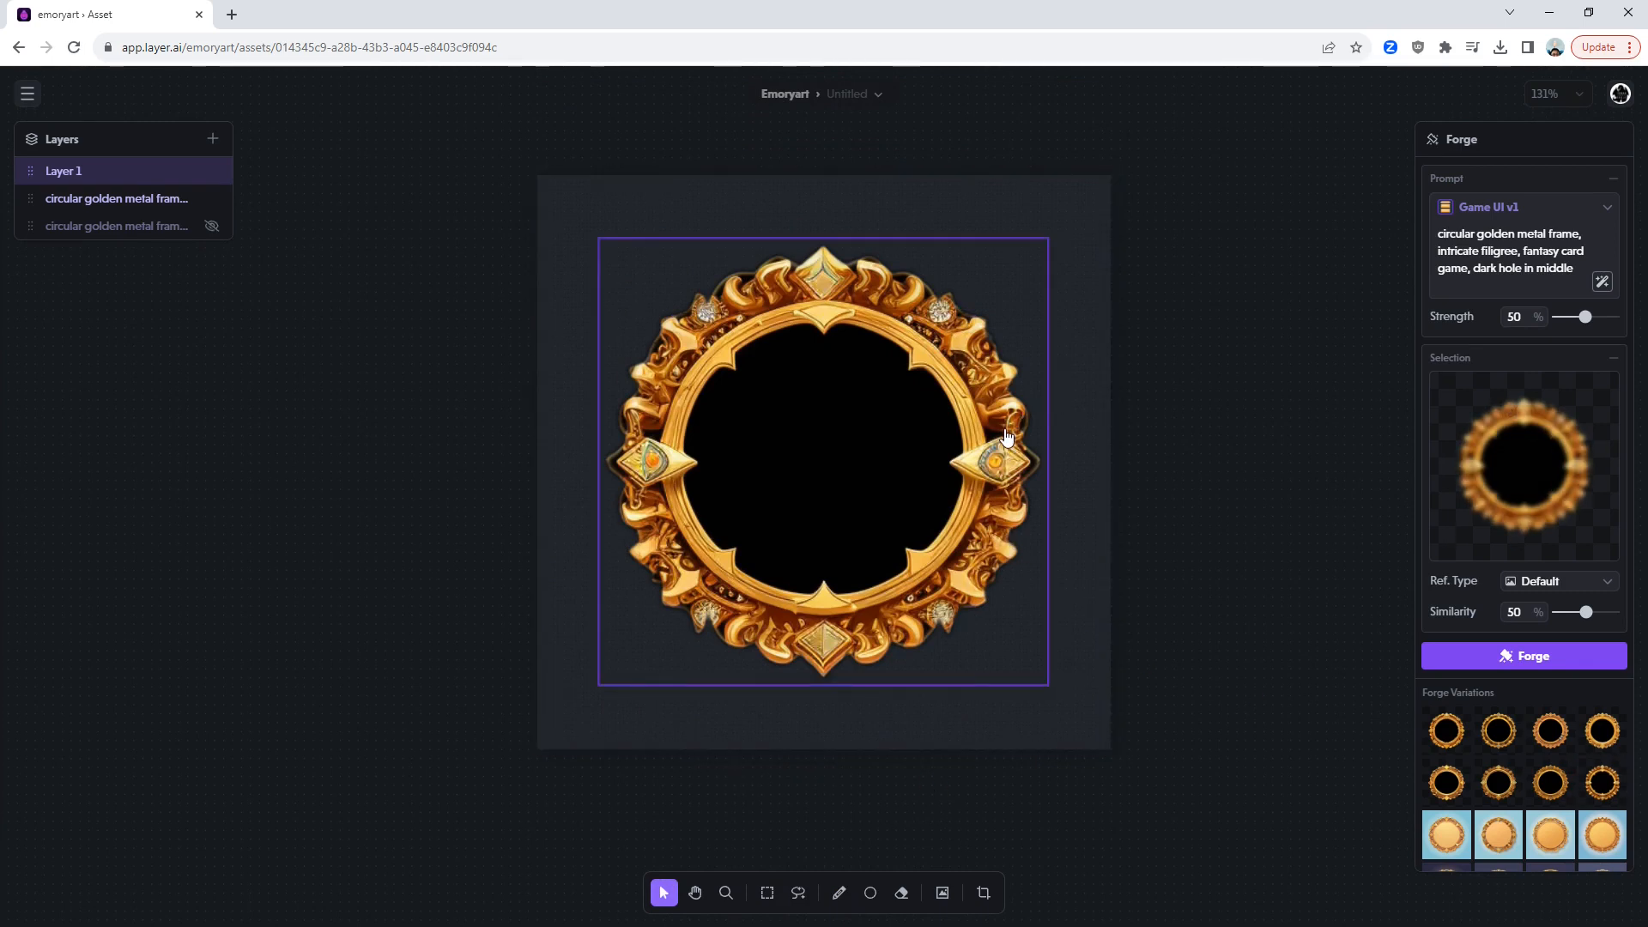
# Download the dark-centred circular frame asset as a PNG.
pyautogui.click(981, 359)
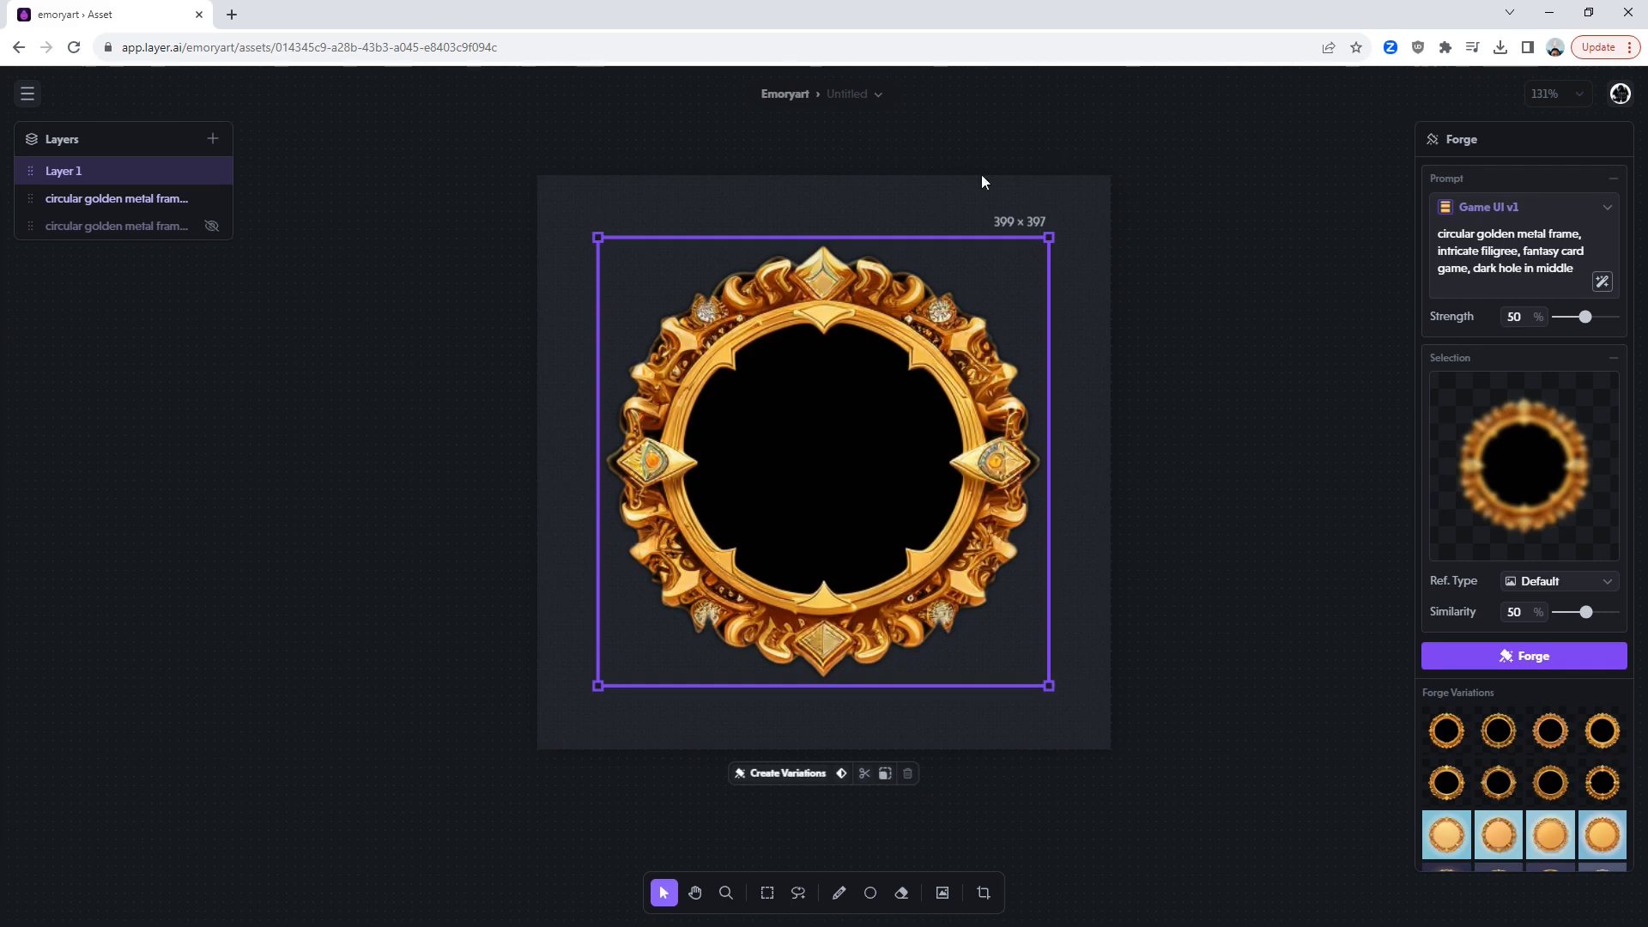
pyautogui.click(877, 96)
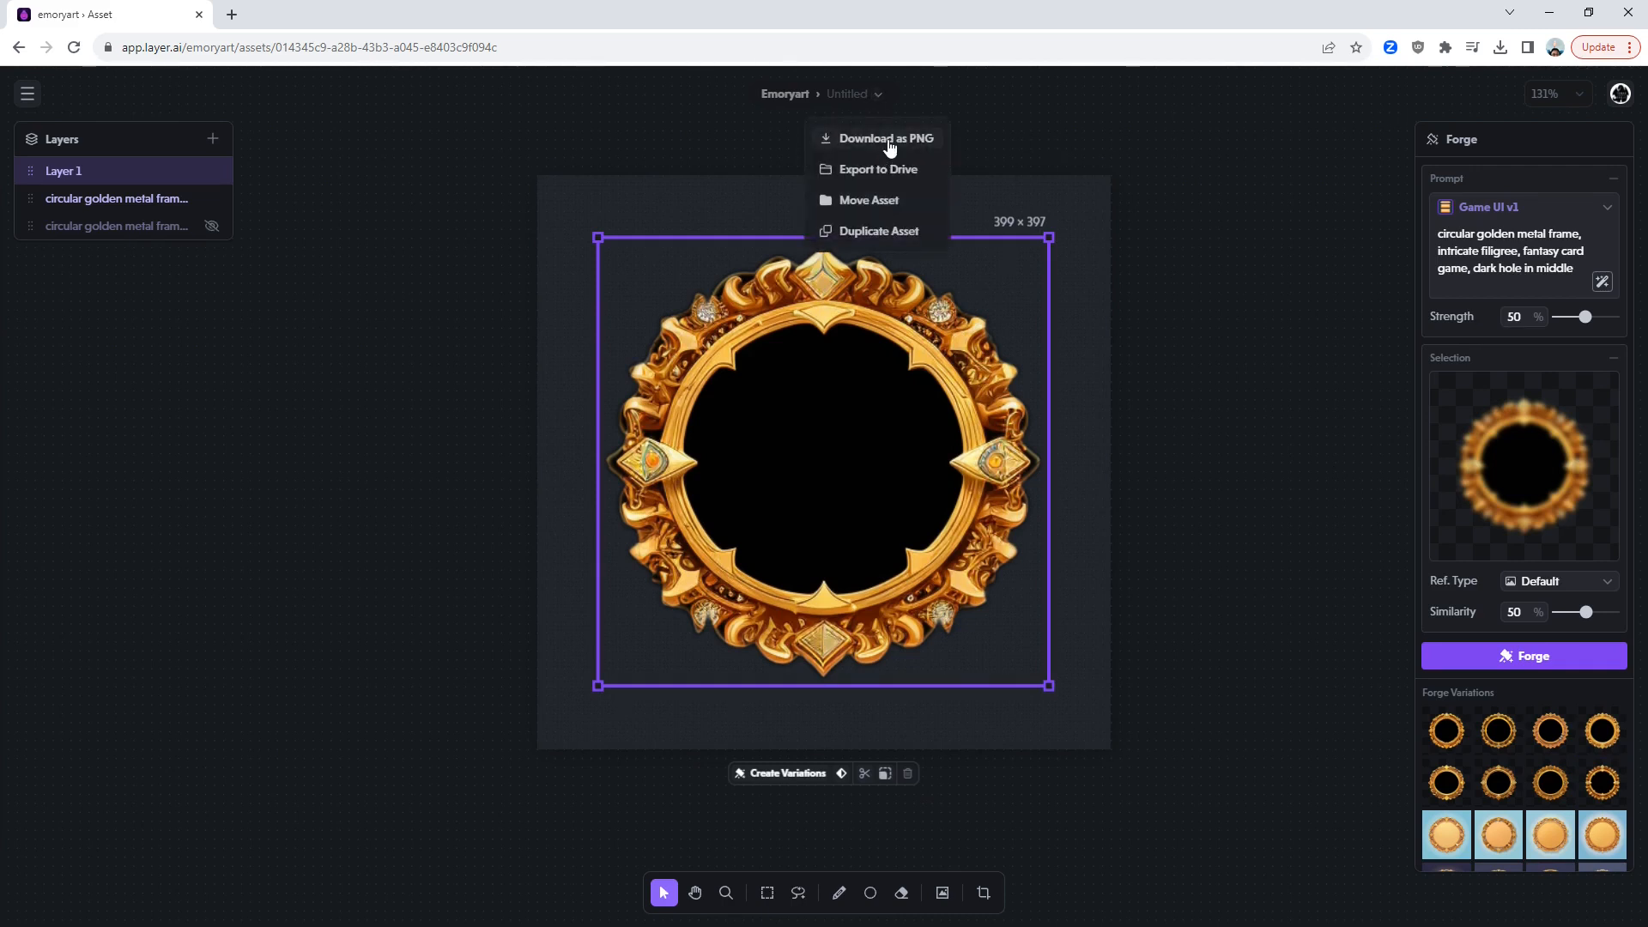
pyautogui.click(889, 139)
pyautogui.click(1151, 240)
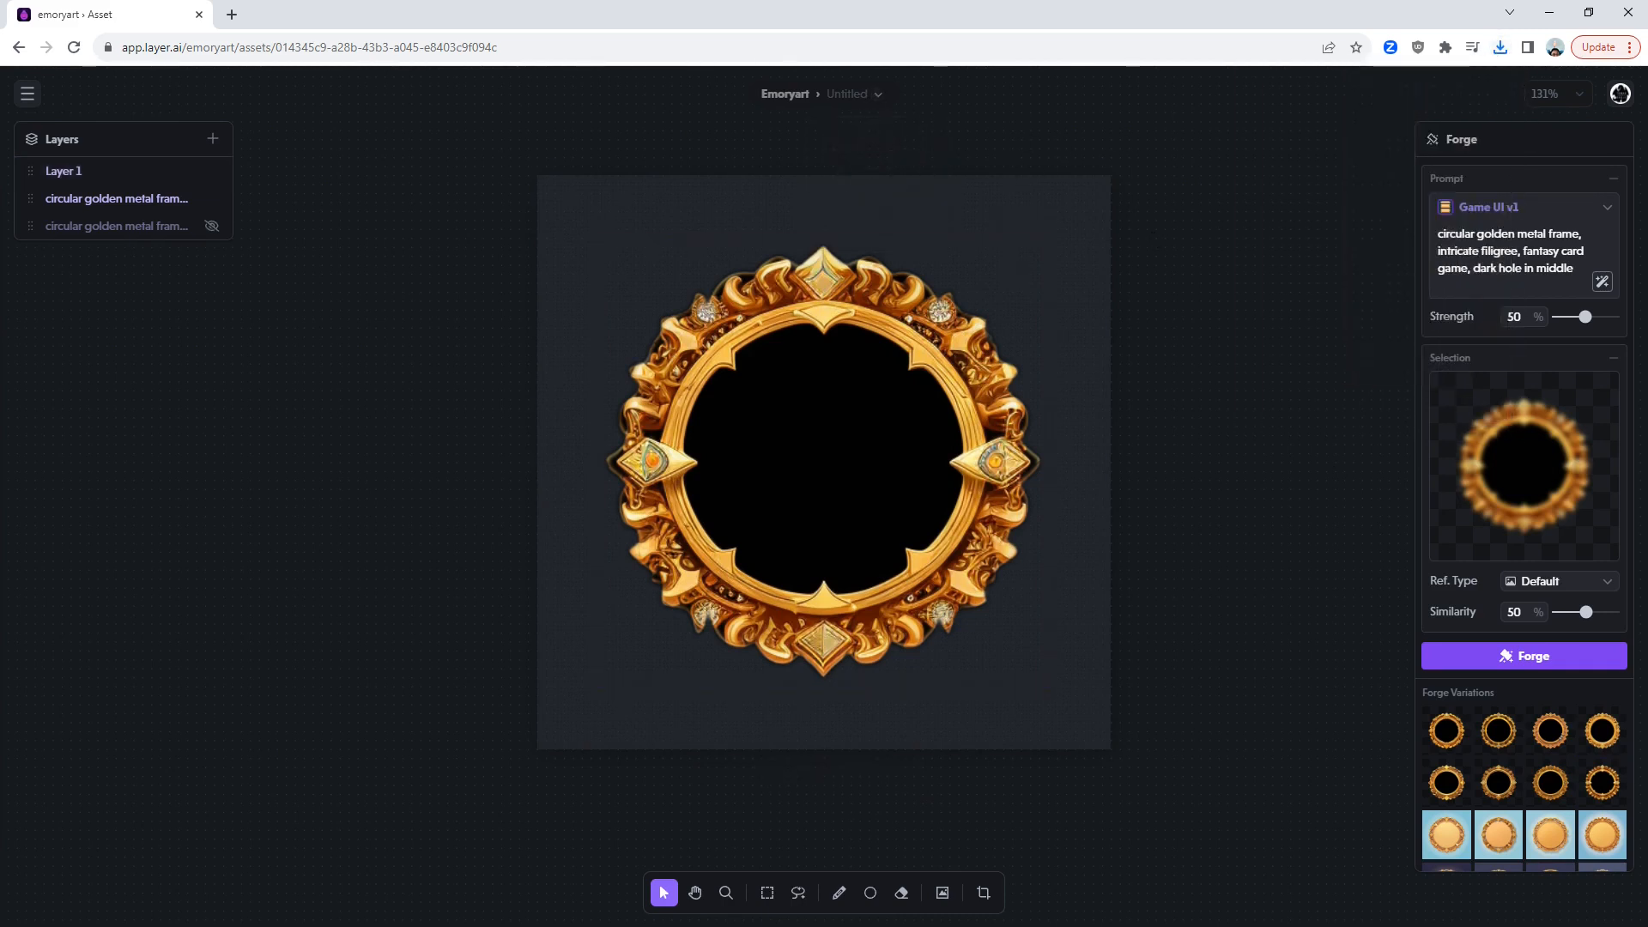
# Switch to Photoshop and replace the contents of the Circle smart object with Circle2.png from the Card UI folder.
pyautogui.click(121, 801)
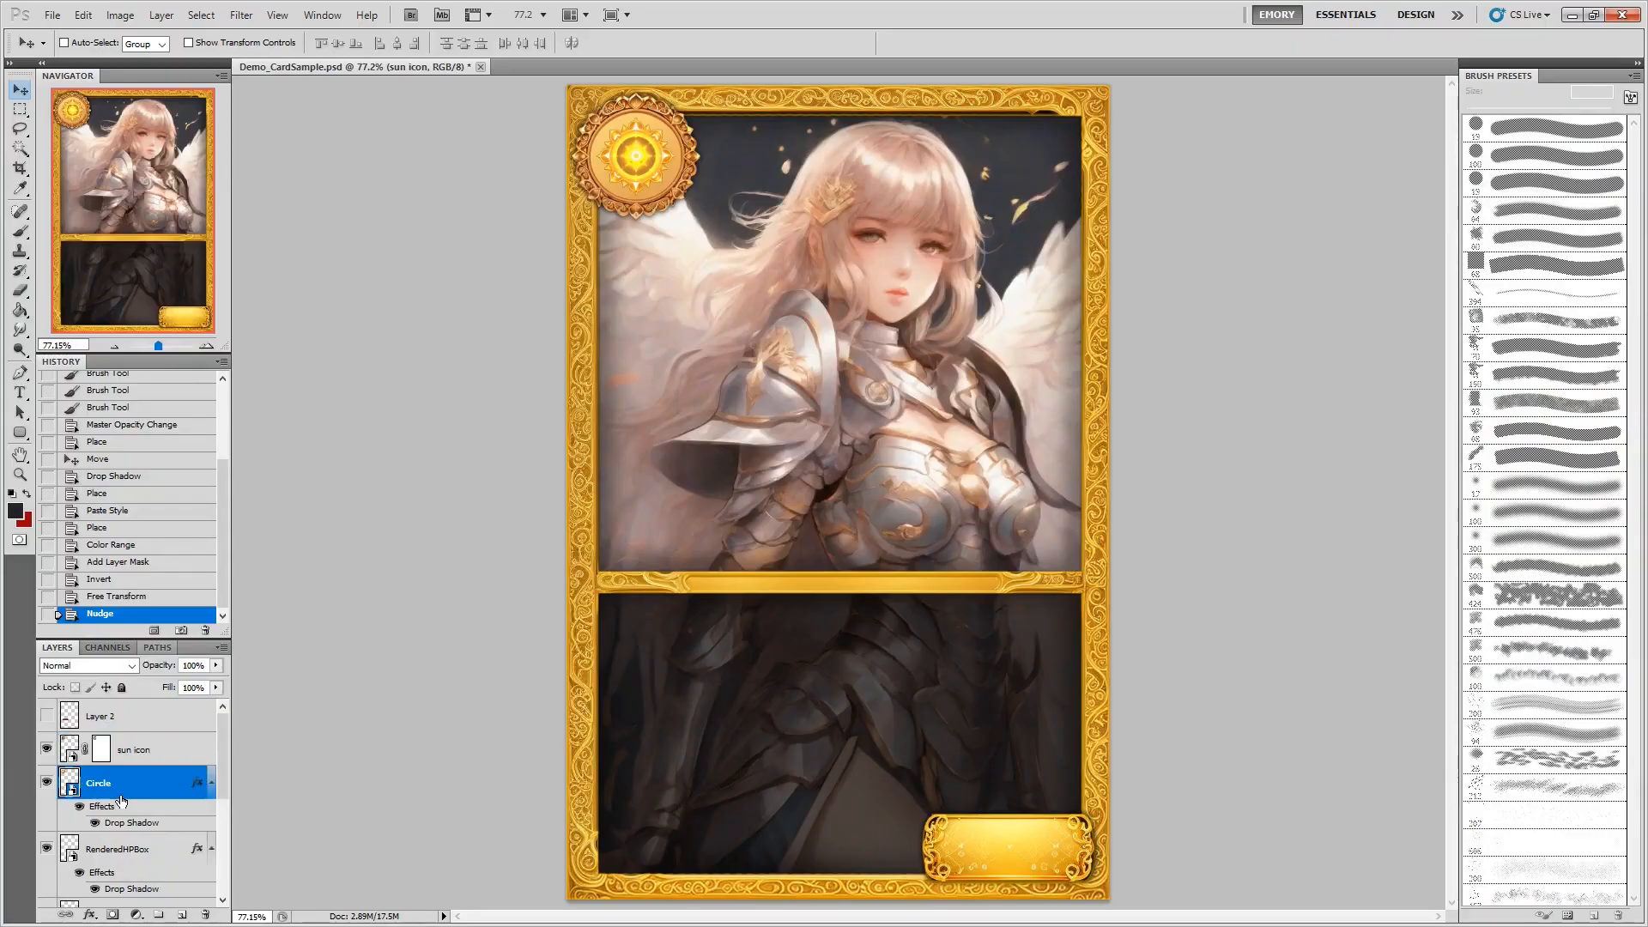
pyautogui.rightClick(141, 799)
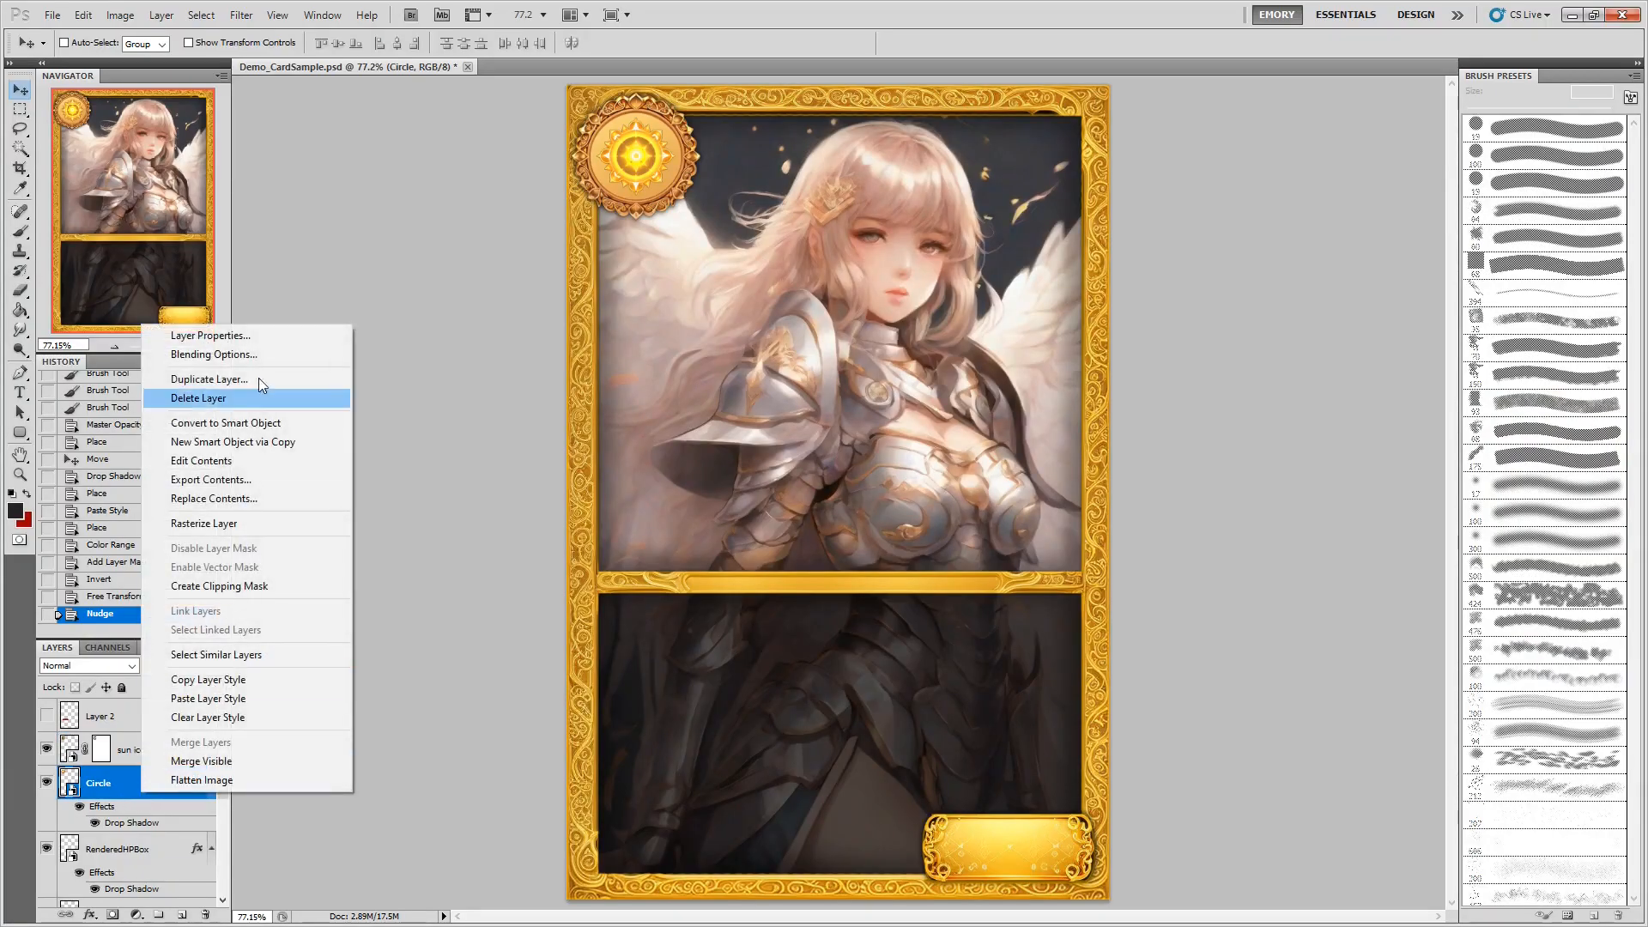
pyautogui.click(253, 499)
pyautogui.click(737, 250)
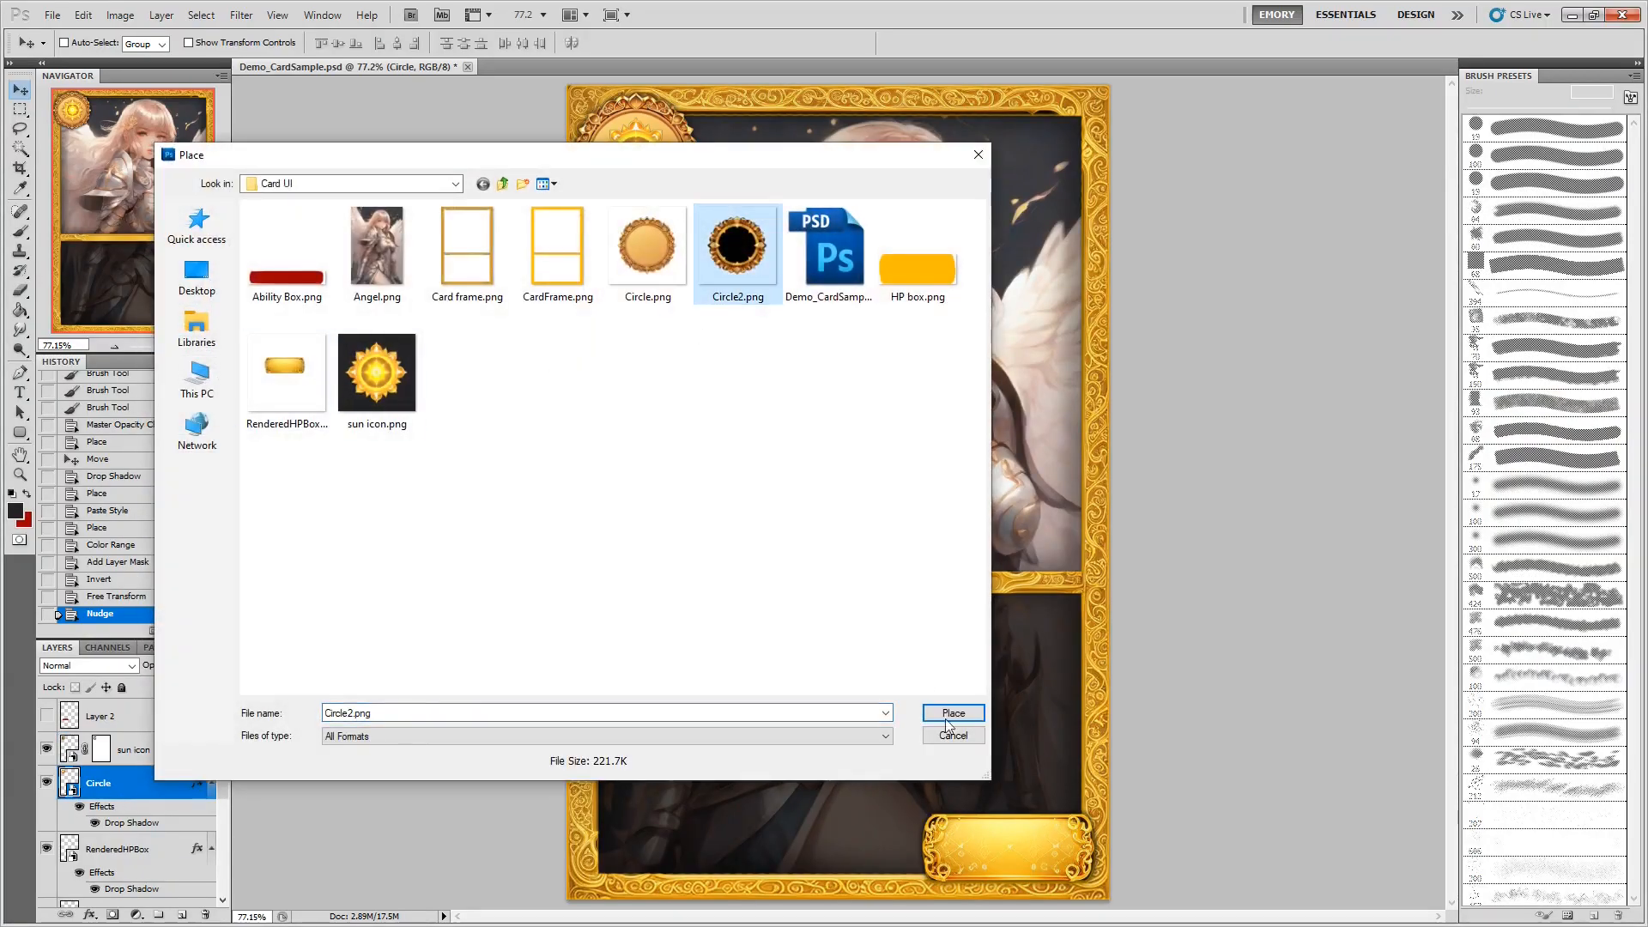
pyautogui.click(954, 712)
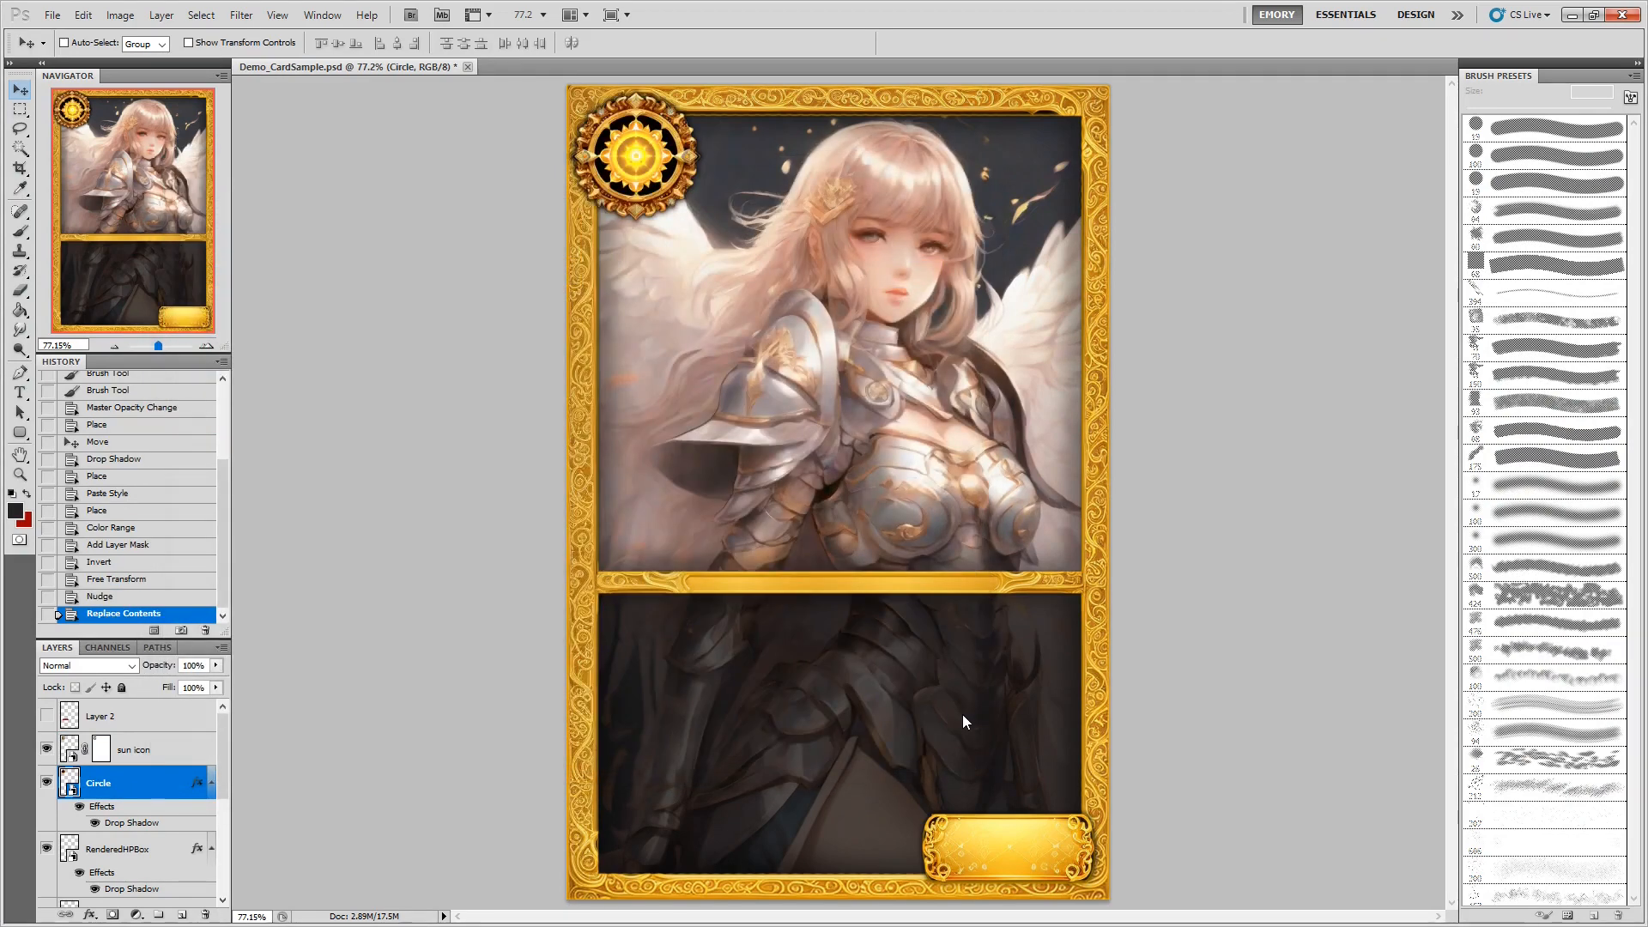
# Scale the sun icon down to about 79% inside the dark centre of the circular frame.
pyautogui.click(163, 752)
pyautogui.hotkey('ctrl', 't')
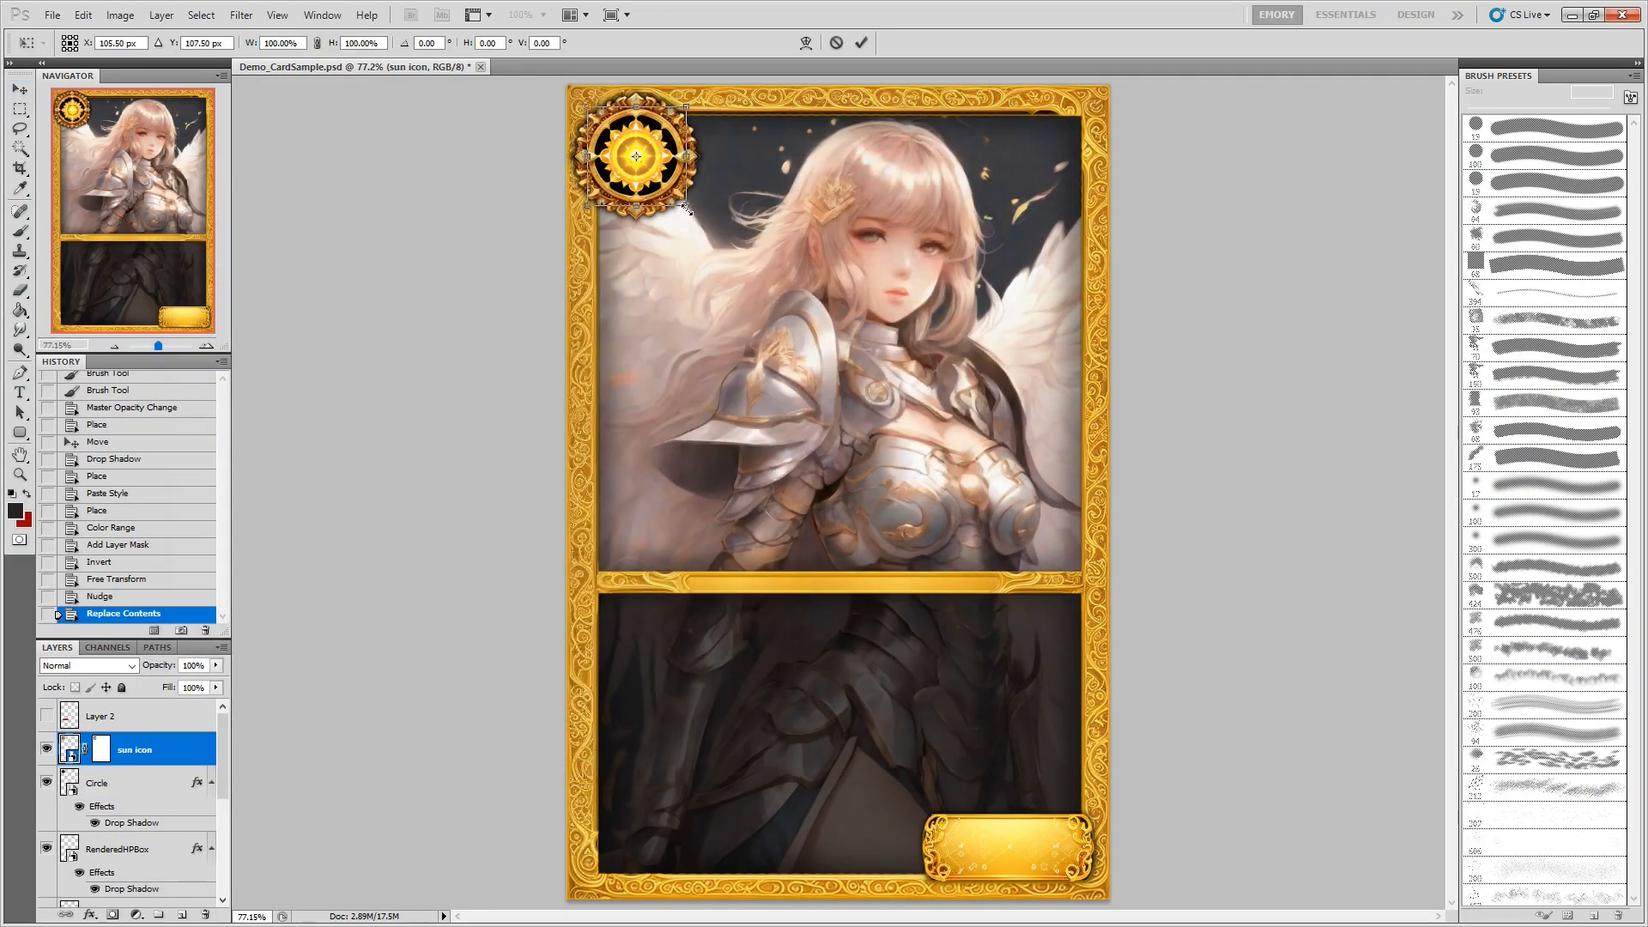
pyautogui.moveTo(686, 207); pyautogui.dragTo(678, 197)
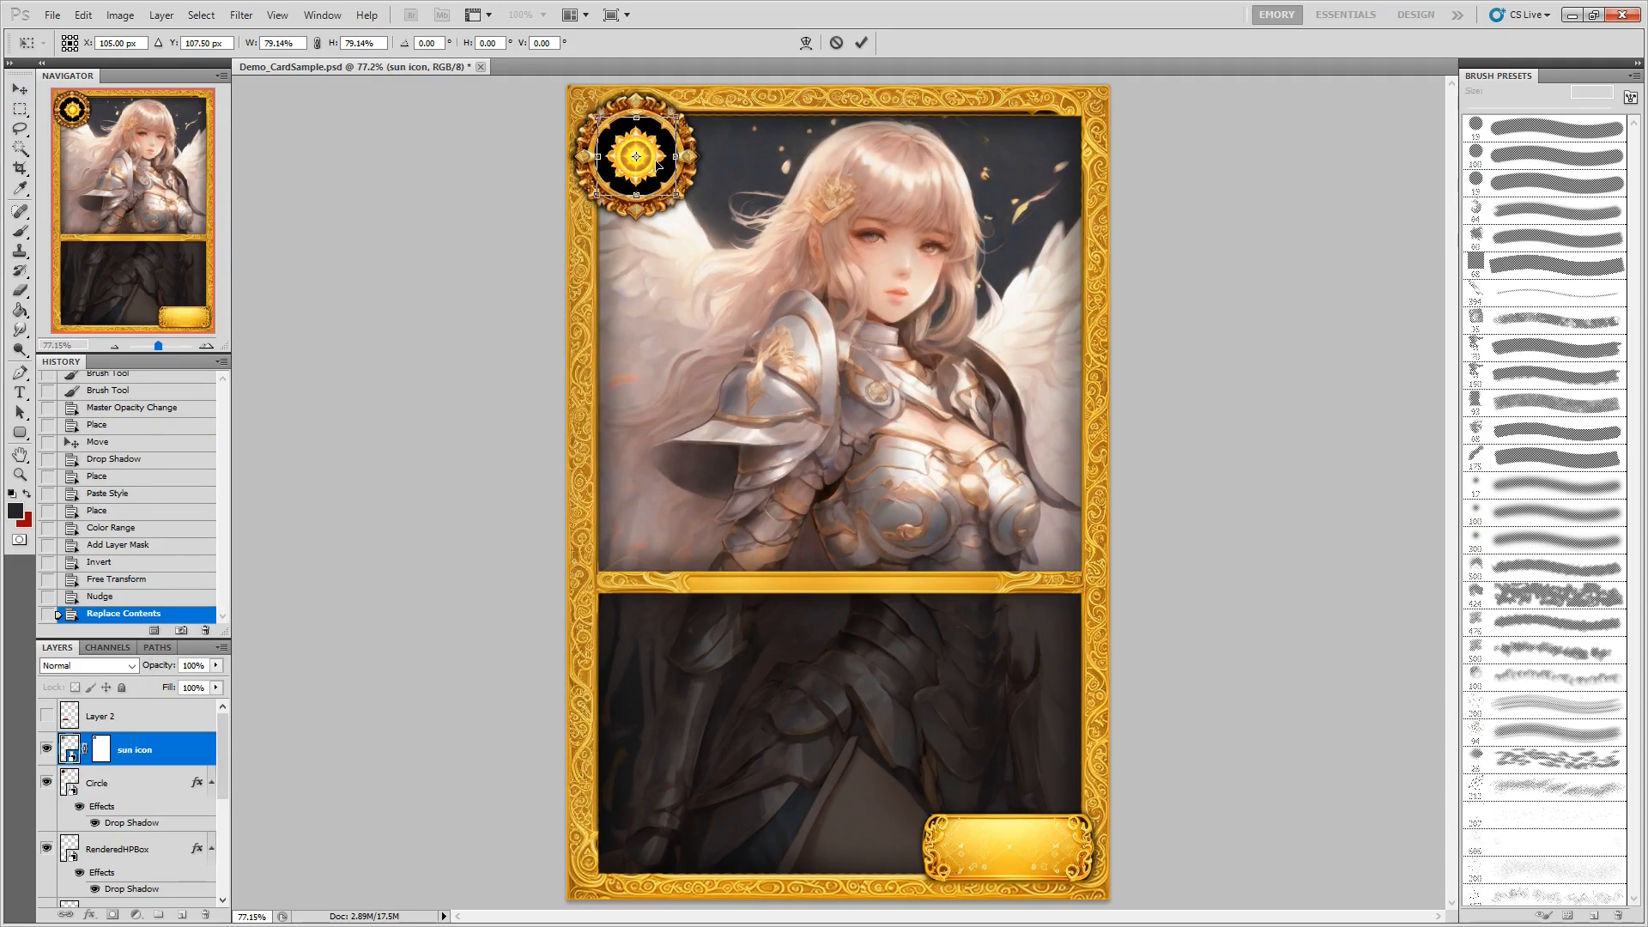
pyautogui.press('Return')
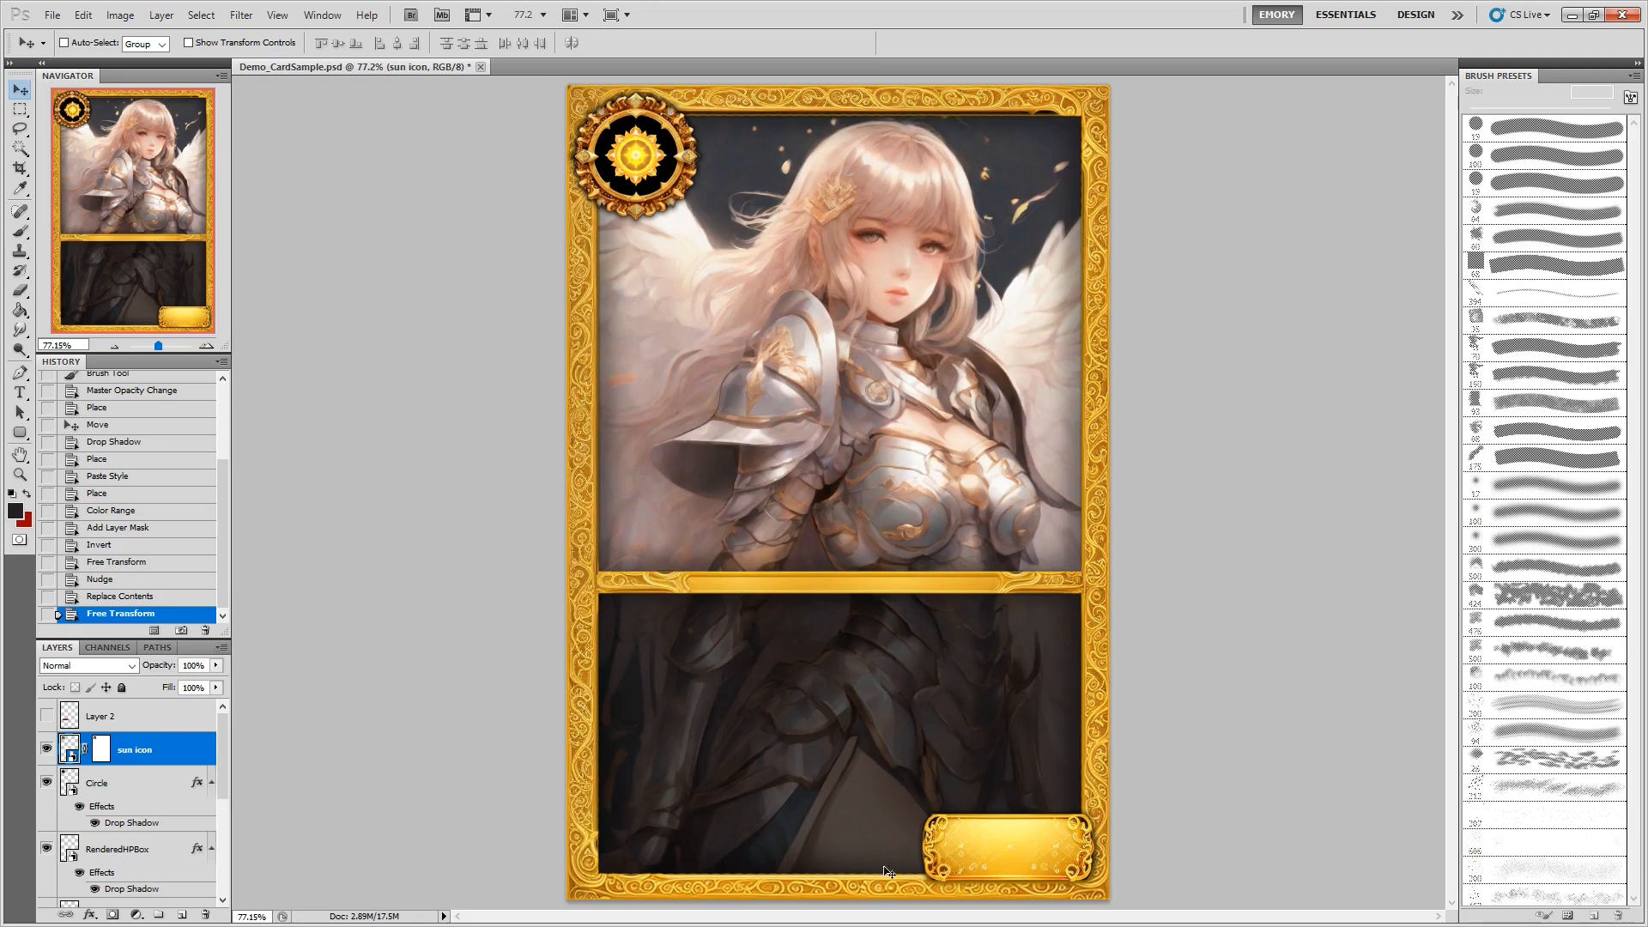
# Look through the layer stack for the red ability box, show the hidden Layer 2 and select it.
pyautogui.scroll(-2, 118, 864)
pyautogui.scroll(-2, 138, 868)
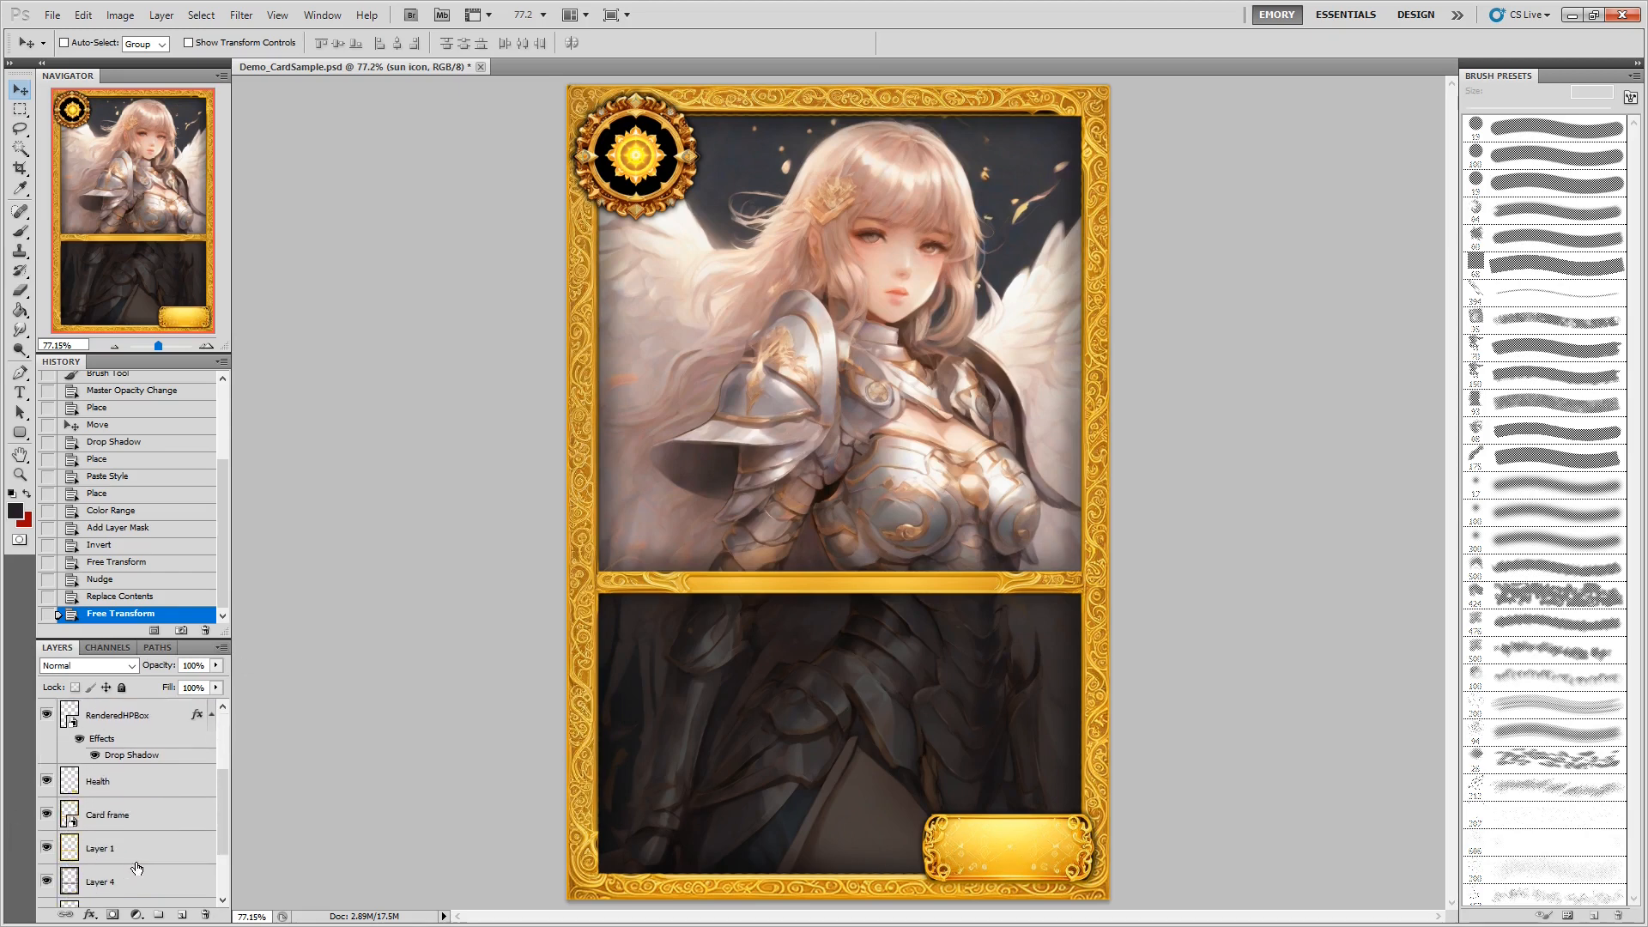
pyautogui.scroll(4, 111, 868)
pyautogui.scroll(-5, 109, 783)
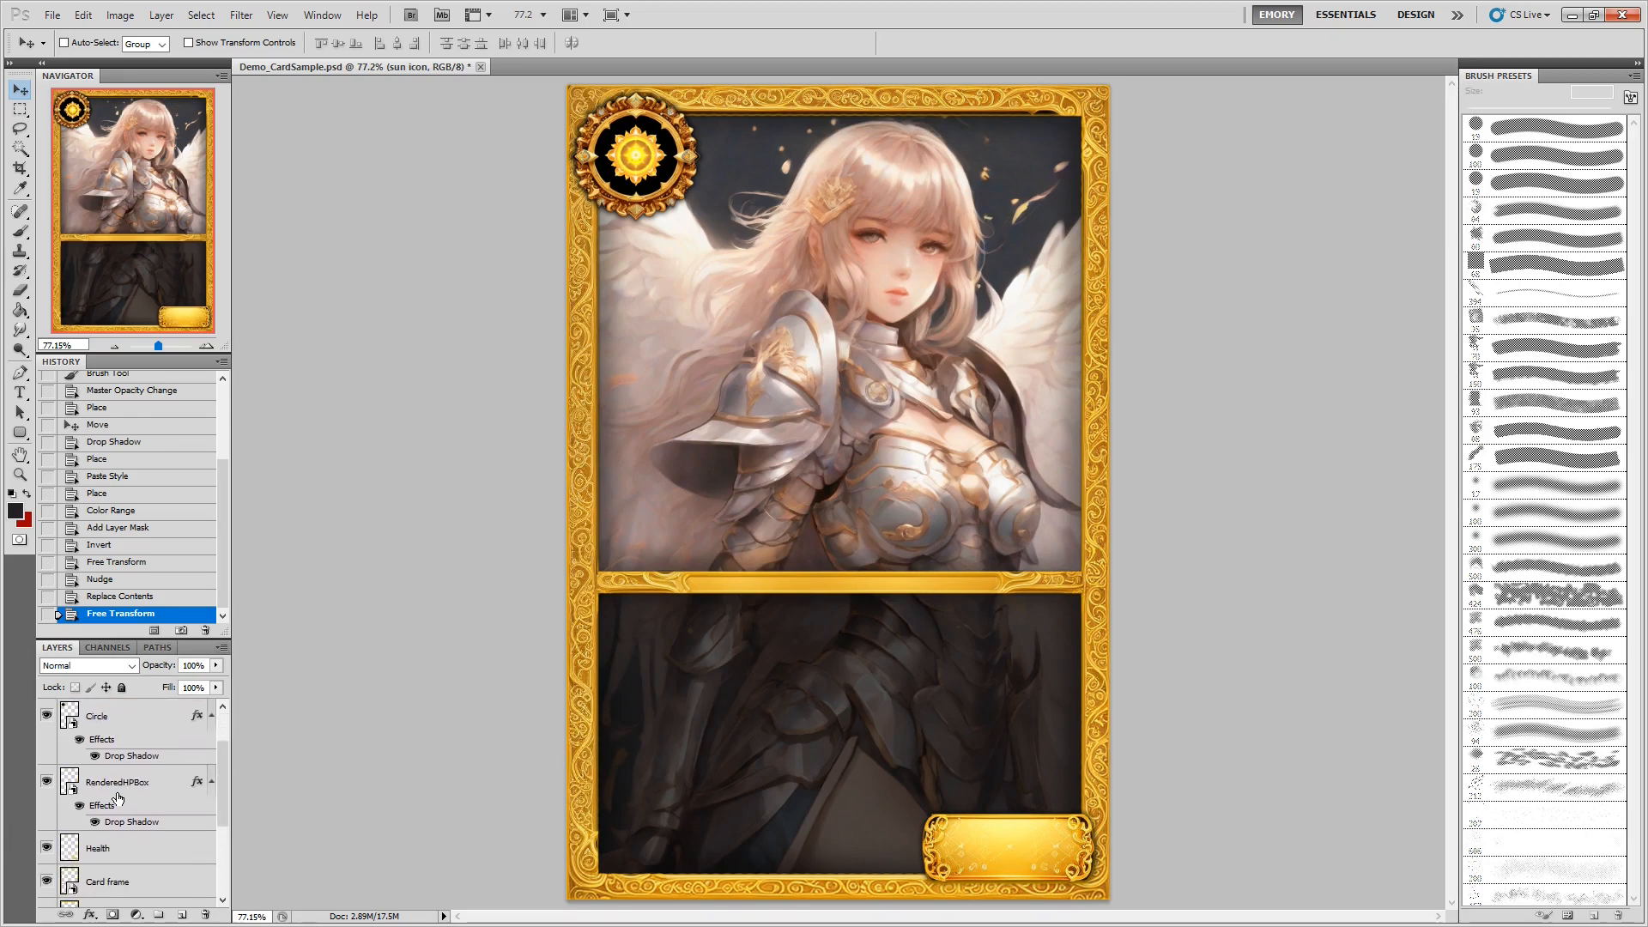
pyautogui.scroll(5, 137, 839)
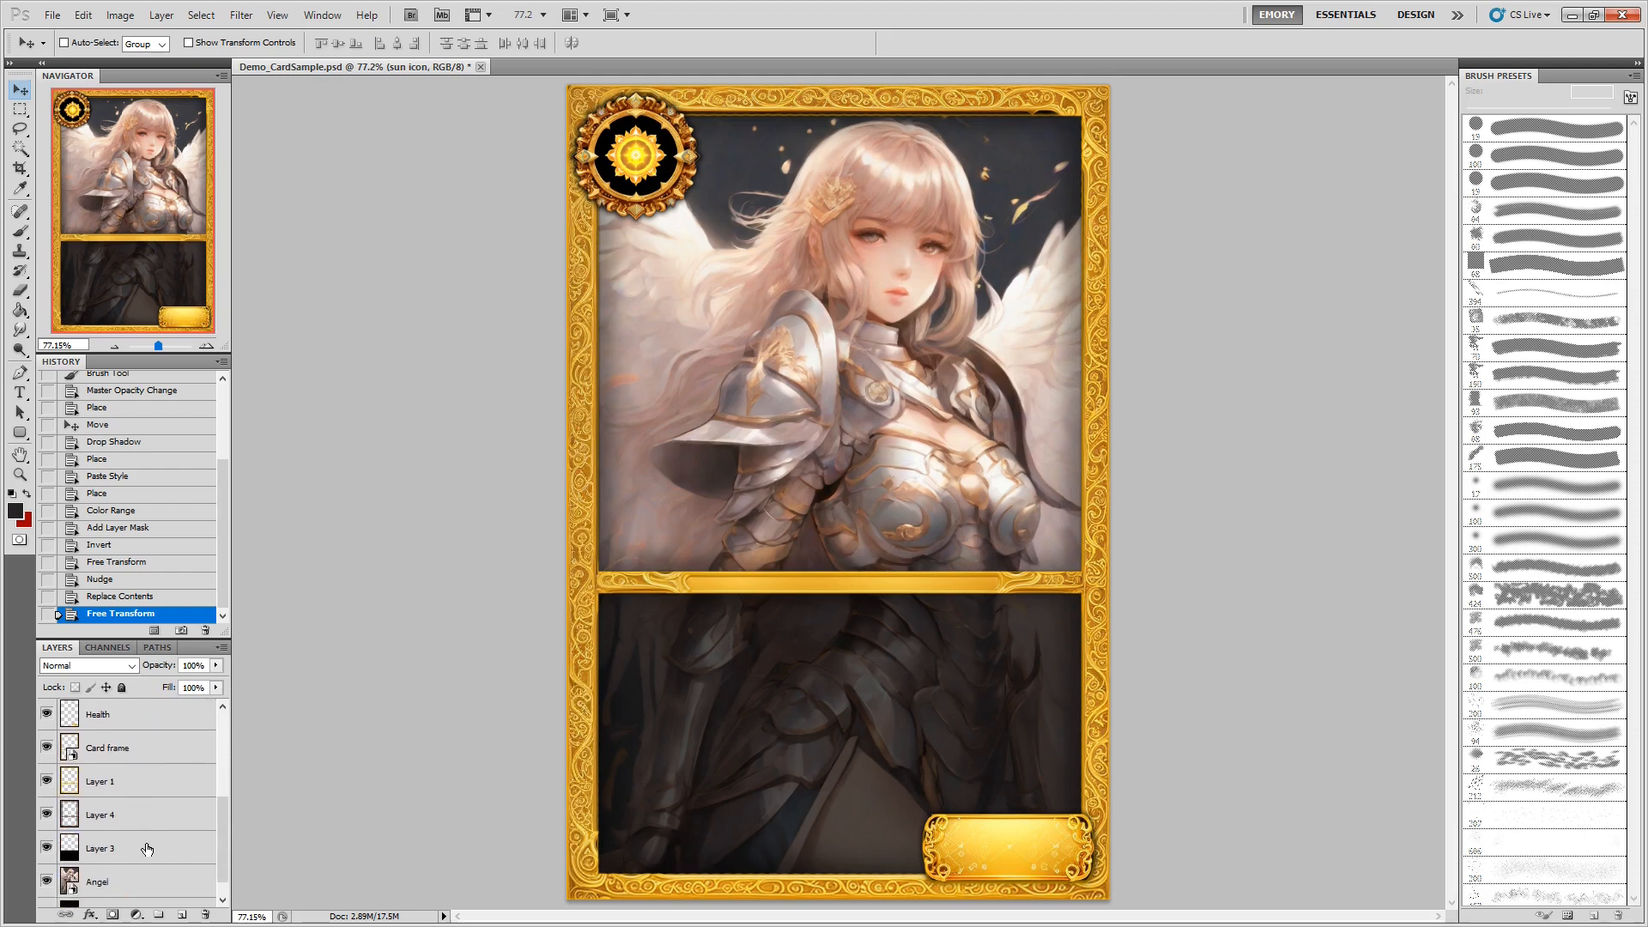
pyautogui.scroll(-1, 138, 858)
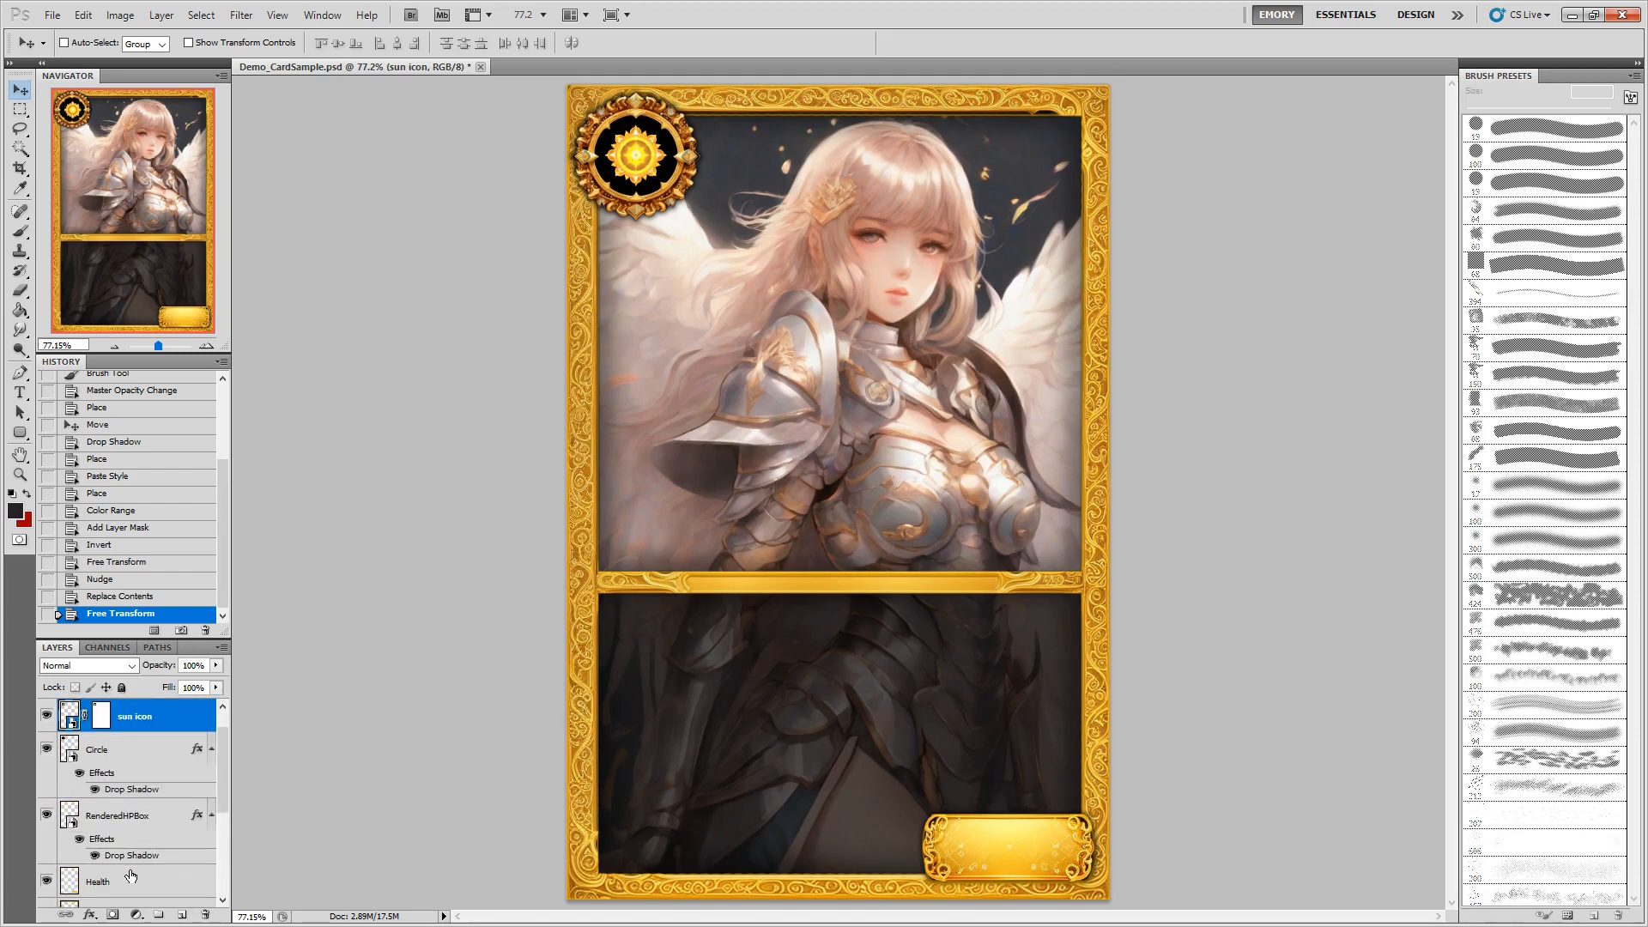
pyautogui.click(124, 881)
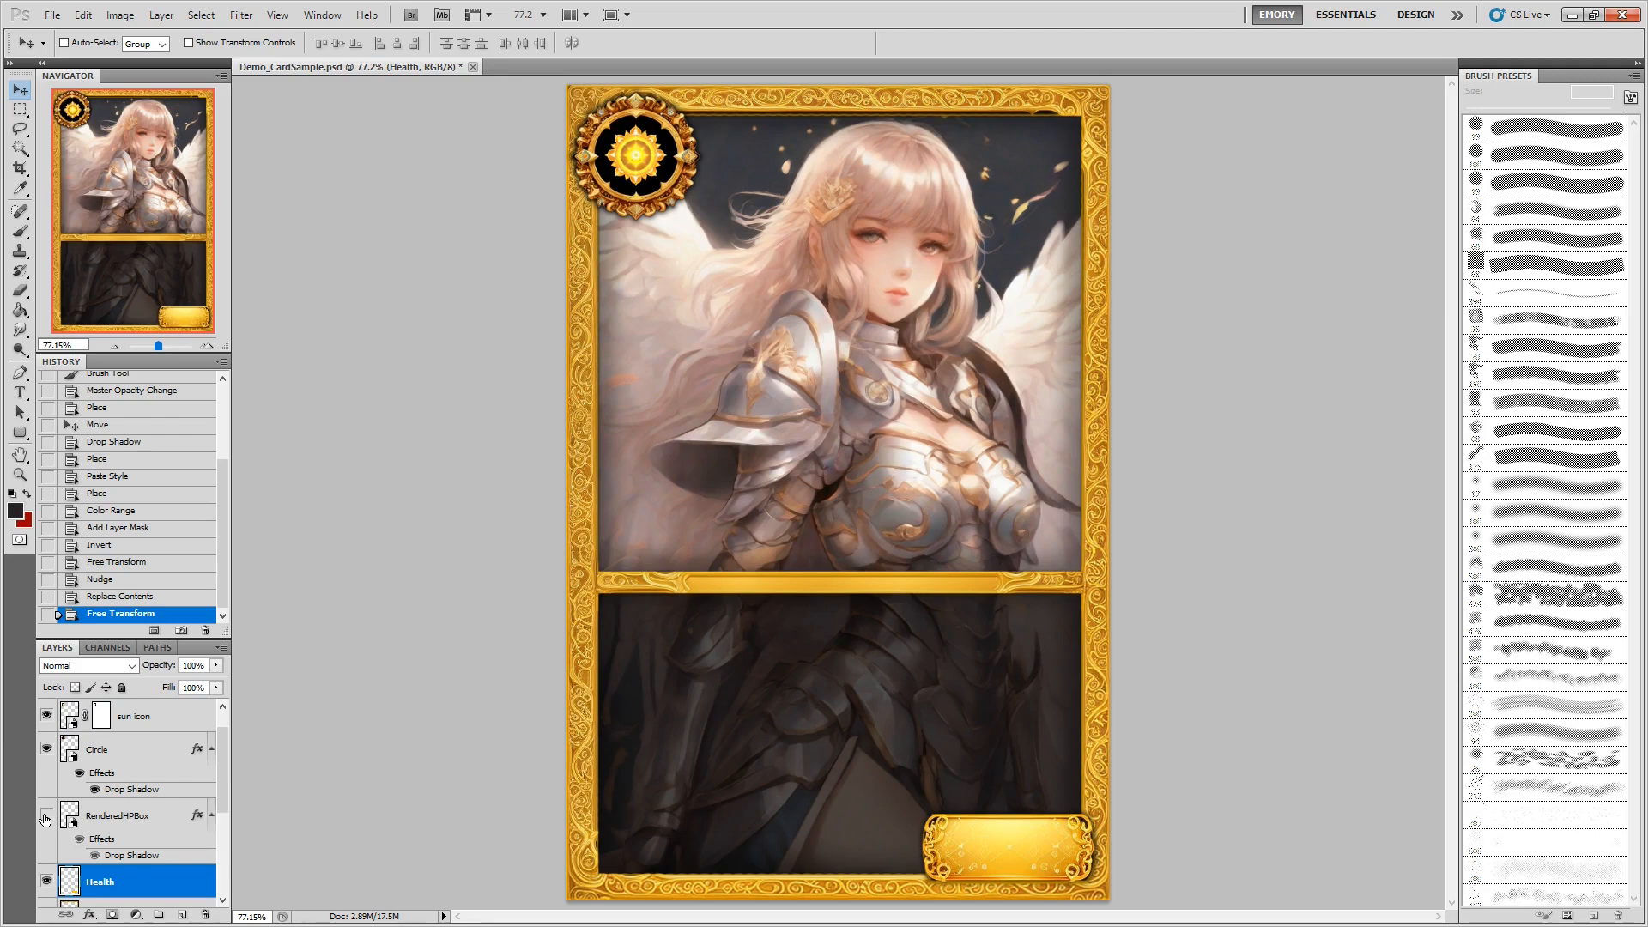
pyautogui.click(47, 820)
pyautogui.click(46, 820)
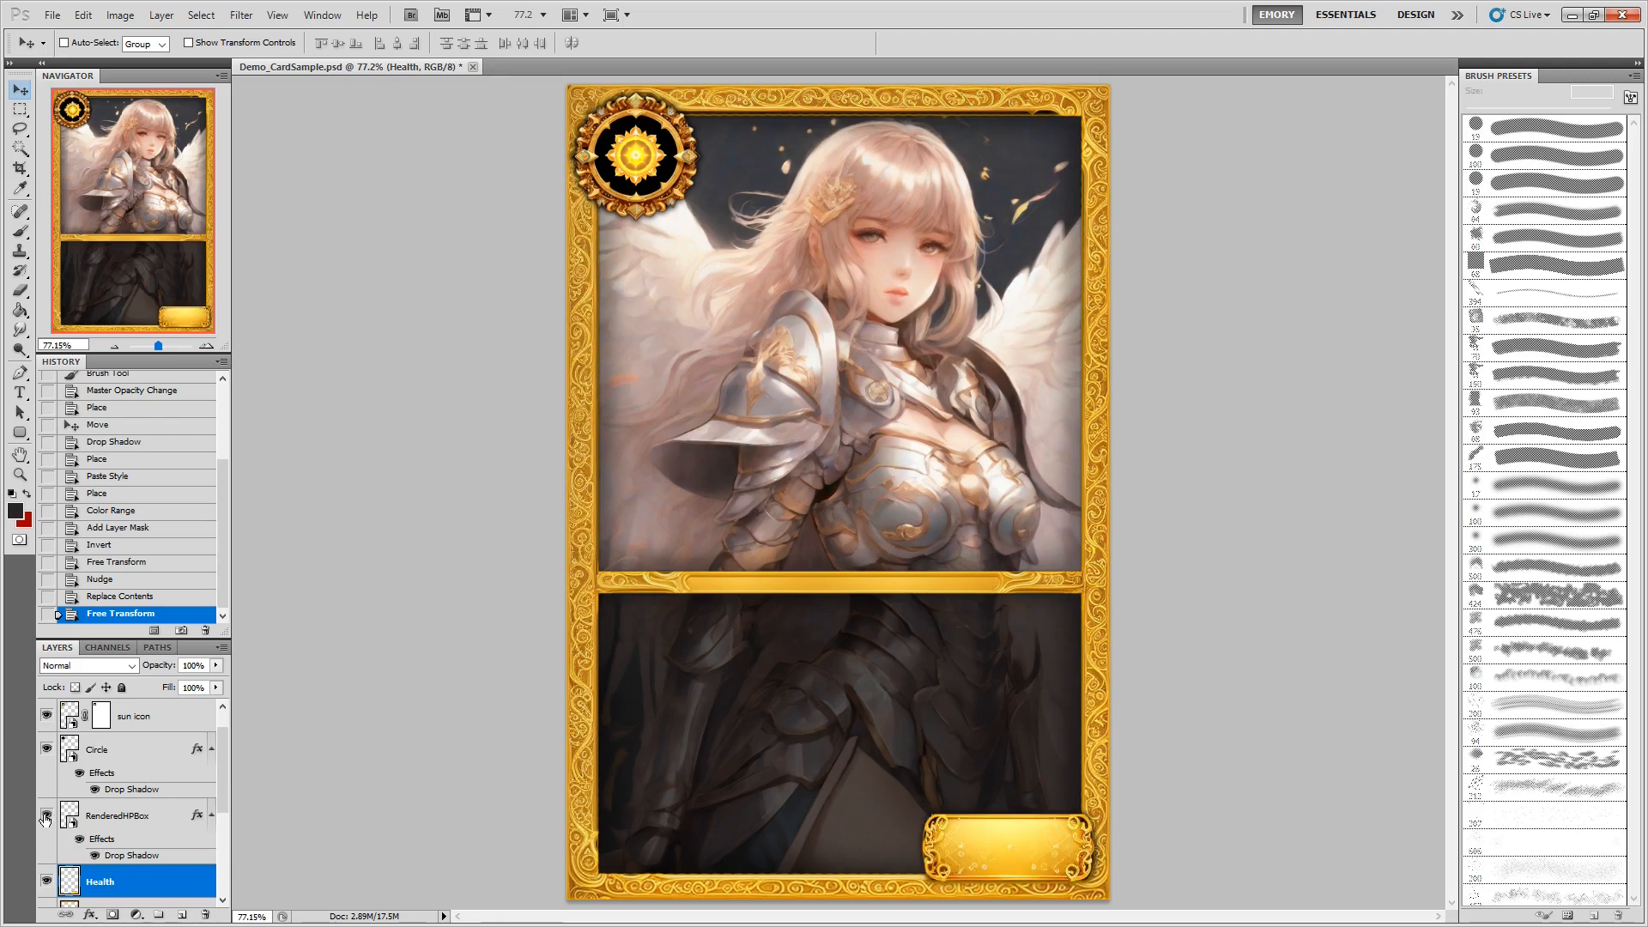
pyautogui.click(48, 751)
pyautogui.click(48, 751)
pyautogui.scroll(1, 89, 787)
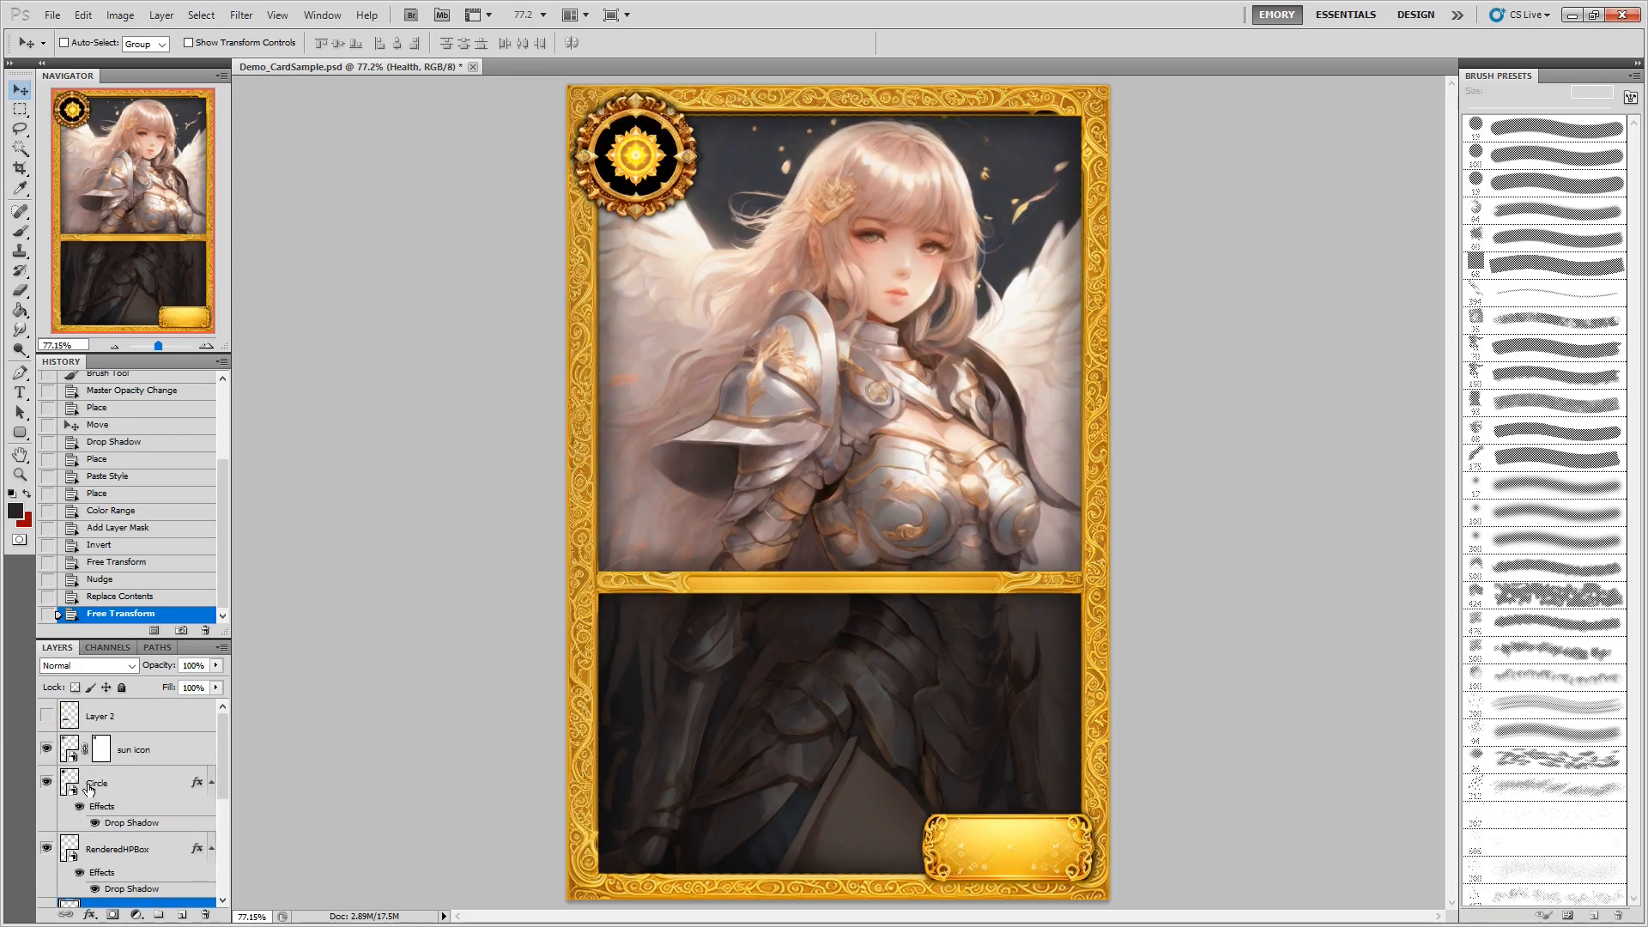
pyautogui.click(48, 721)
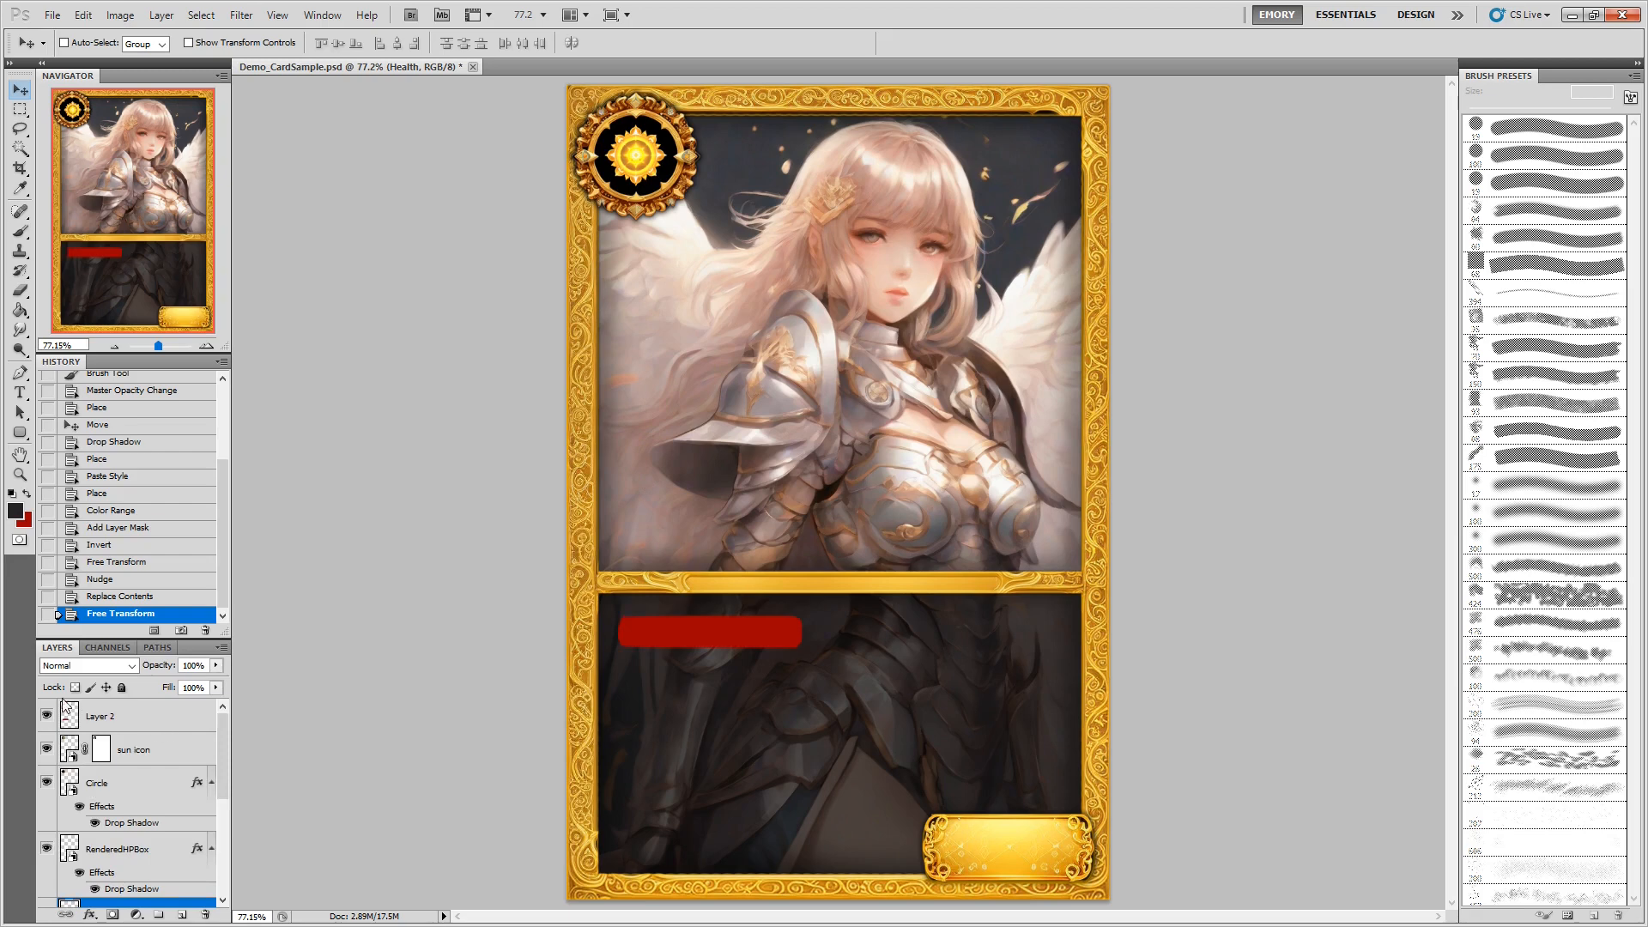
pyautogui.click(121, 726)
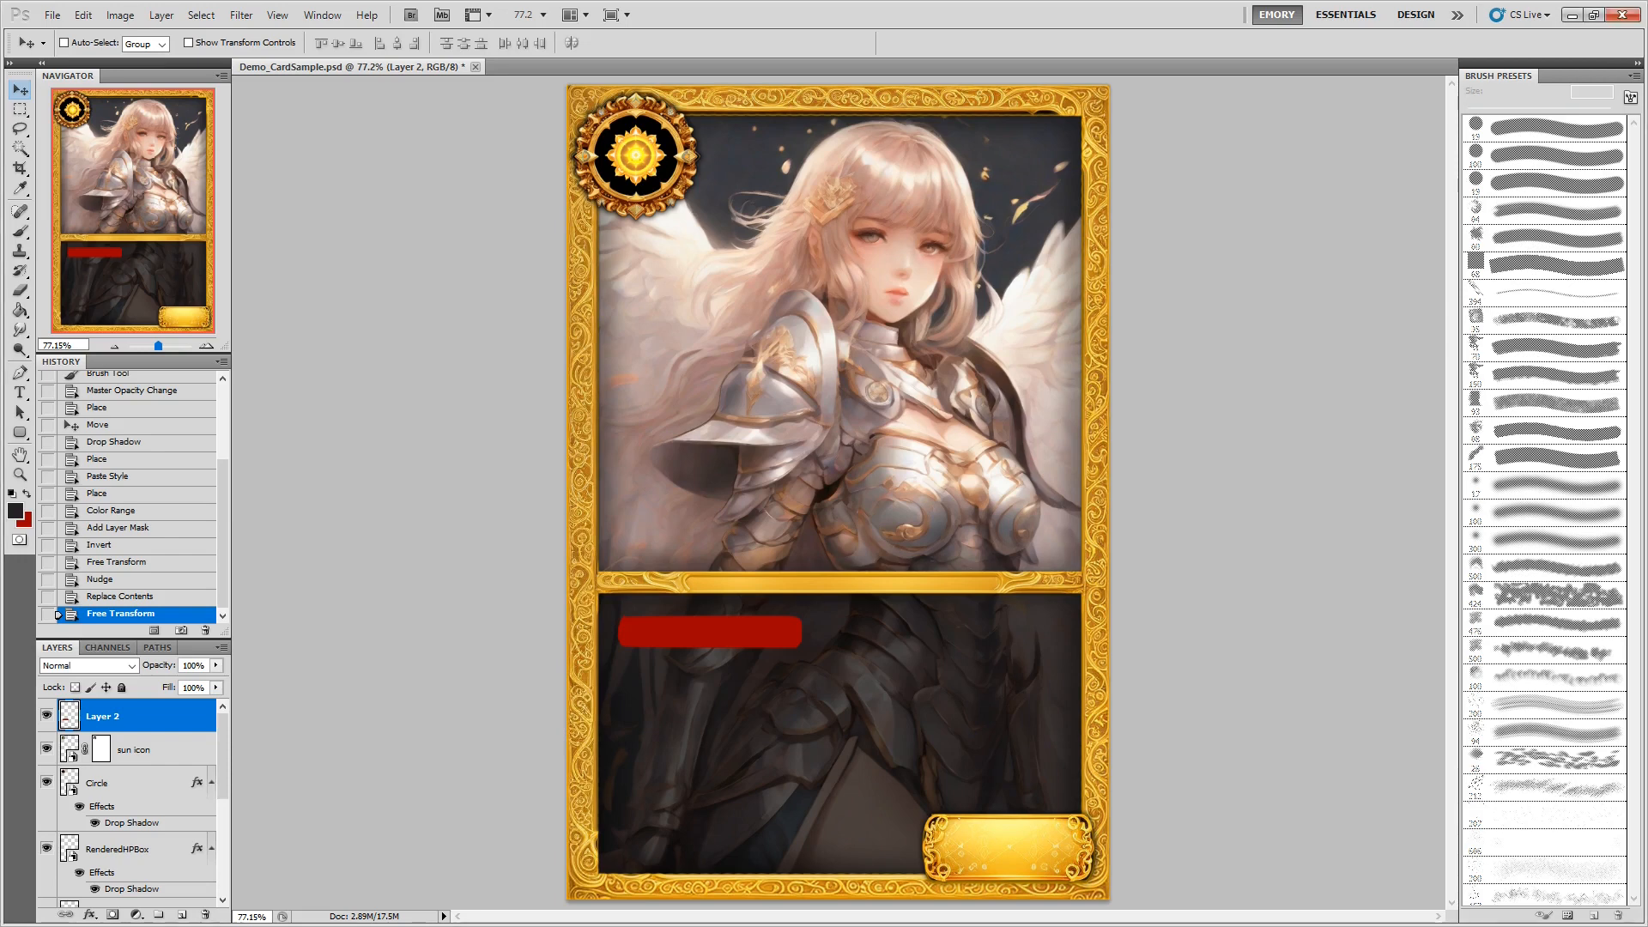
# Switch back to Layer in the browser, create a new blank asset and choose the Game UI v1 style.
pyautogui.hotkey('alt', 'Tab')
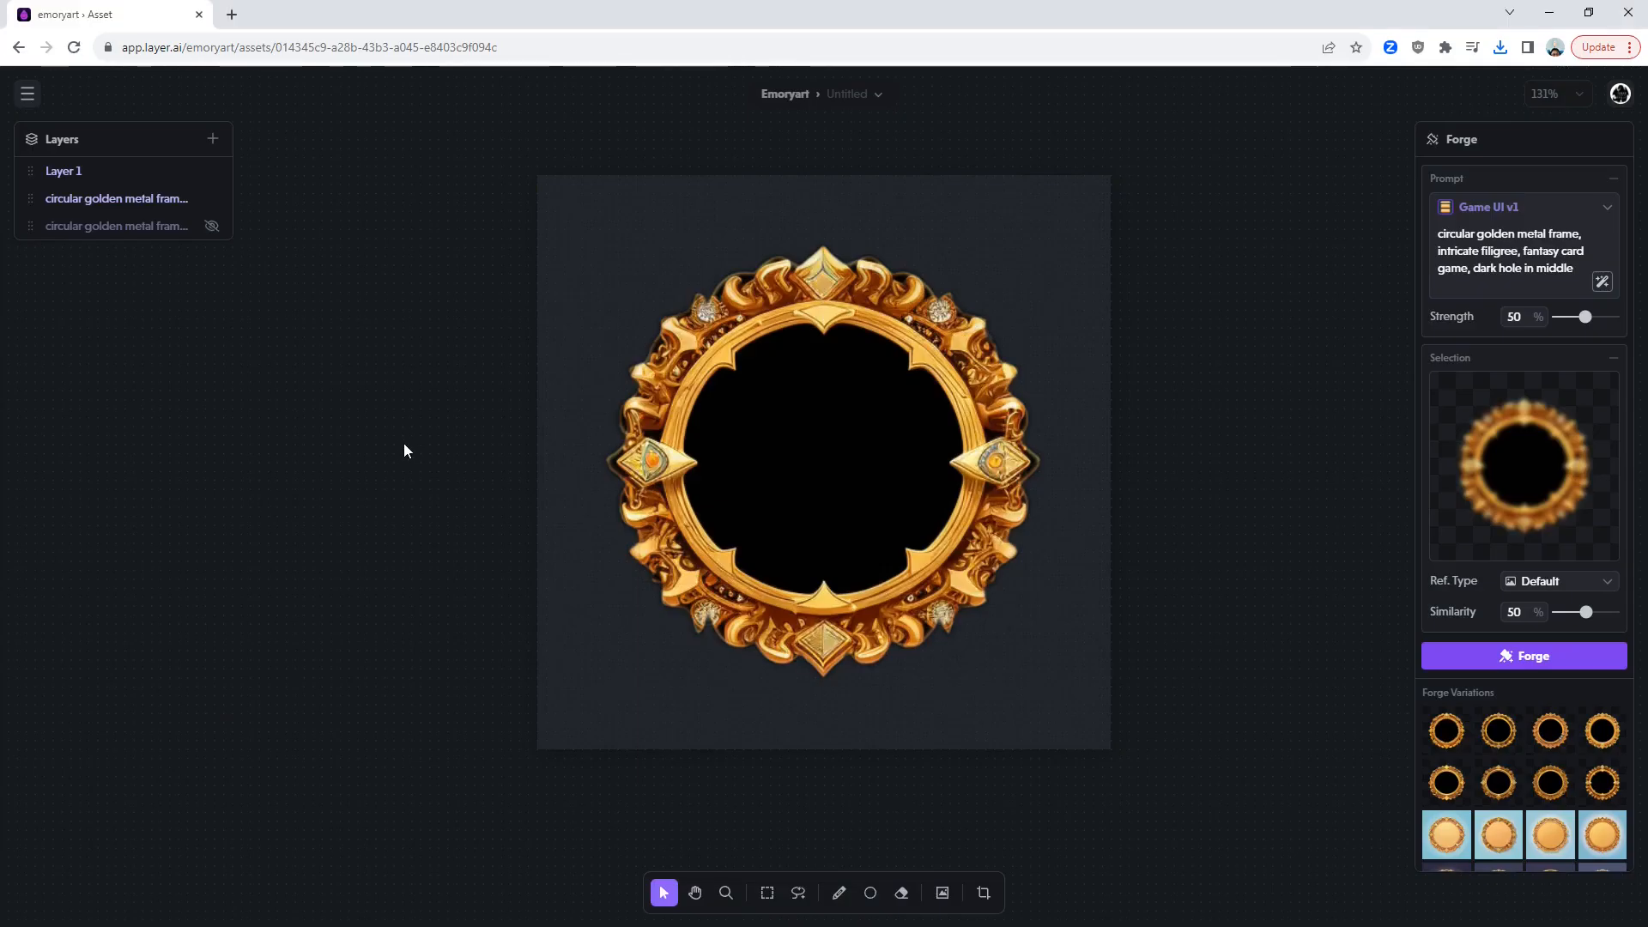
pyautogui.click(28, 92)
pyautogui.click(62, 185)
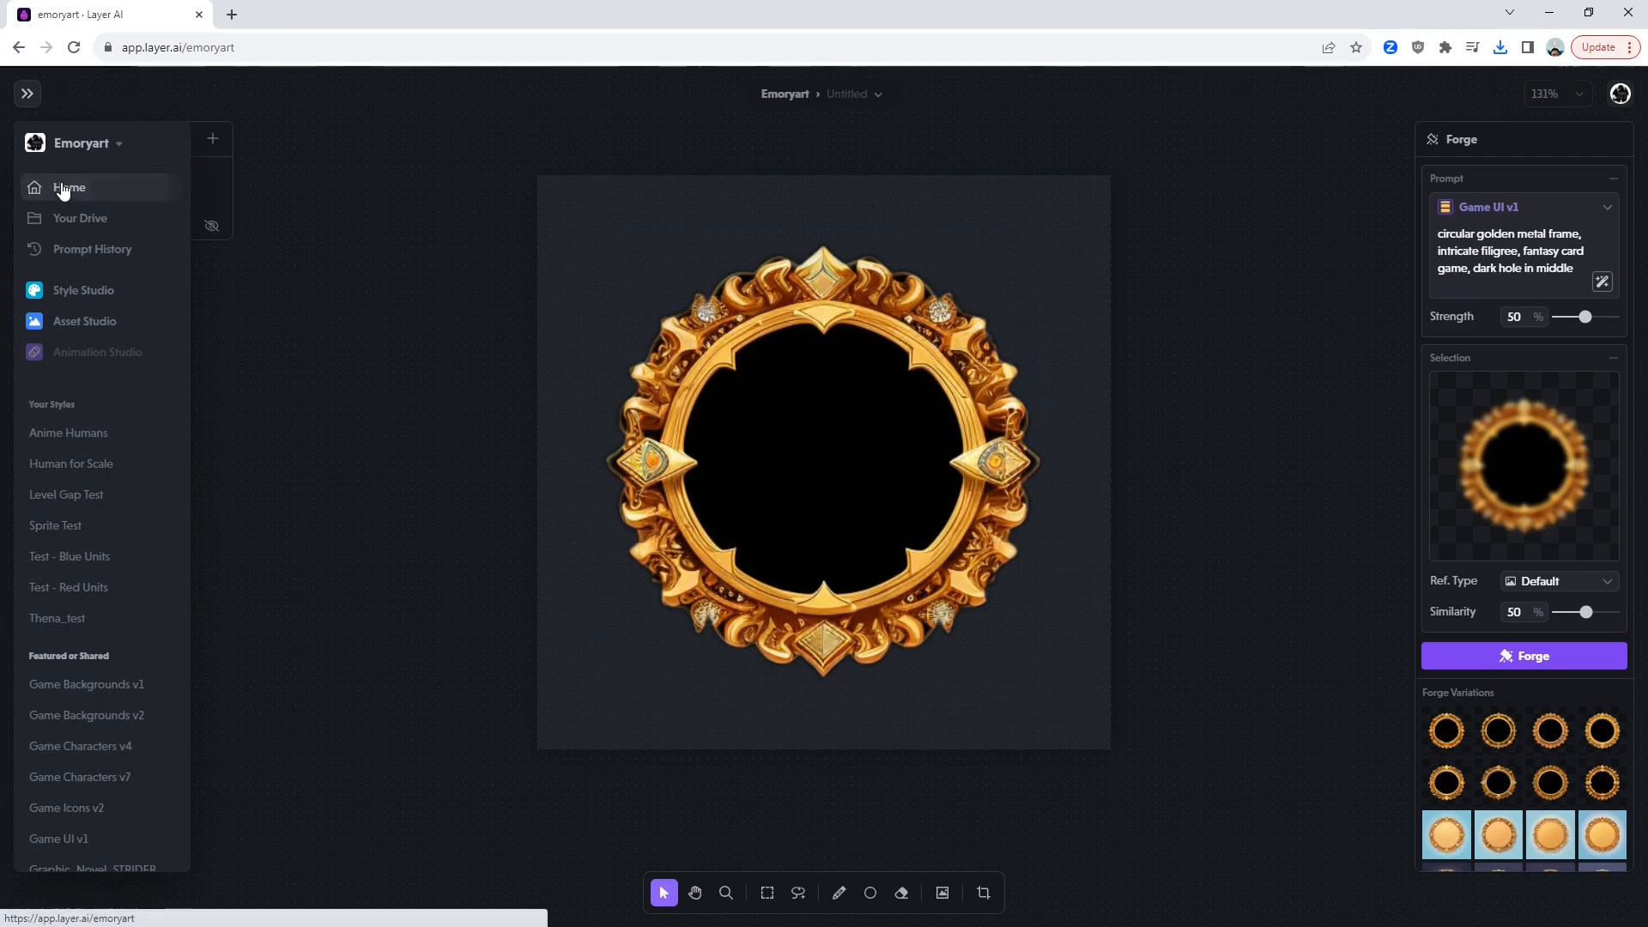
pyautogui.click(88, 272)
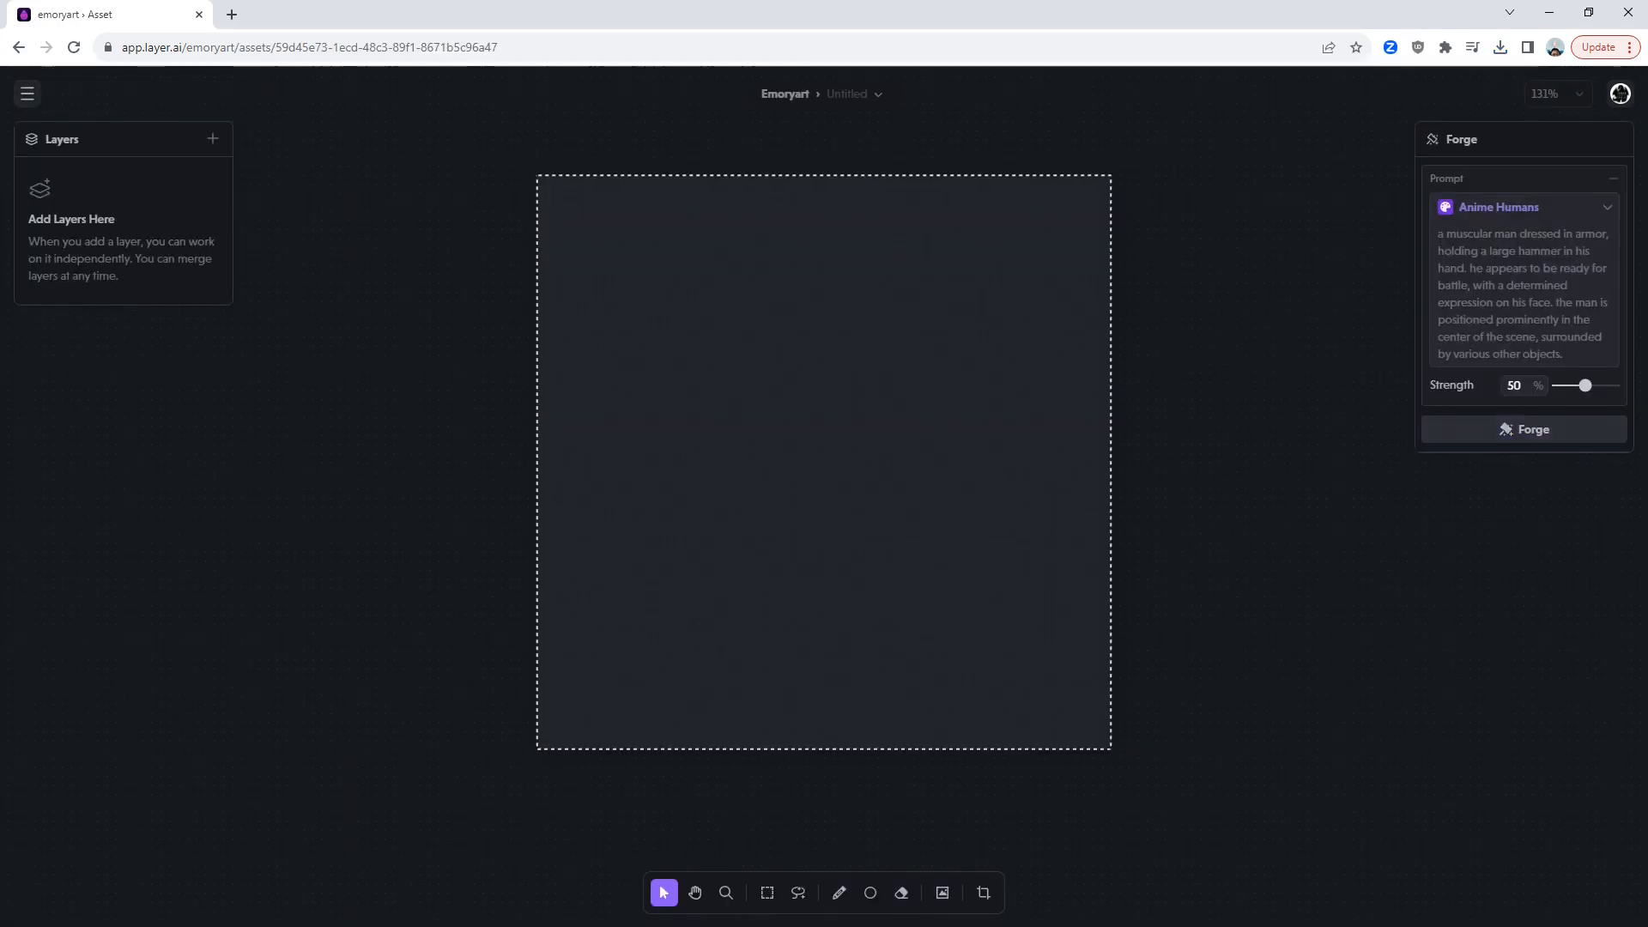
pyautogui.click(1502, 207)
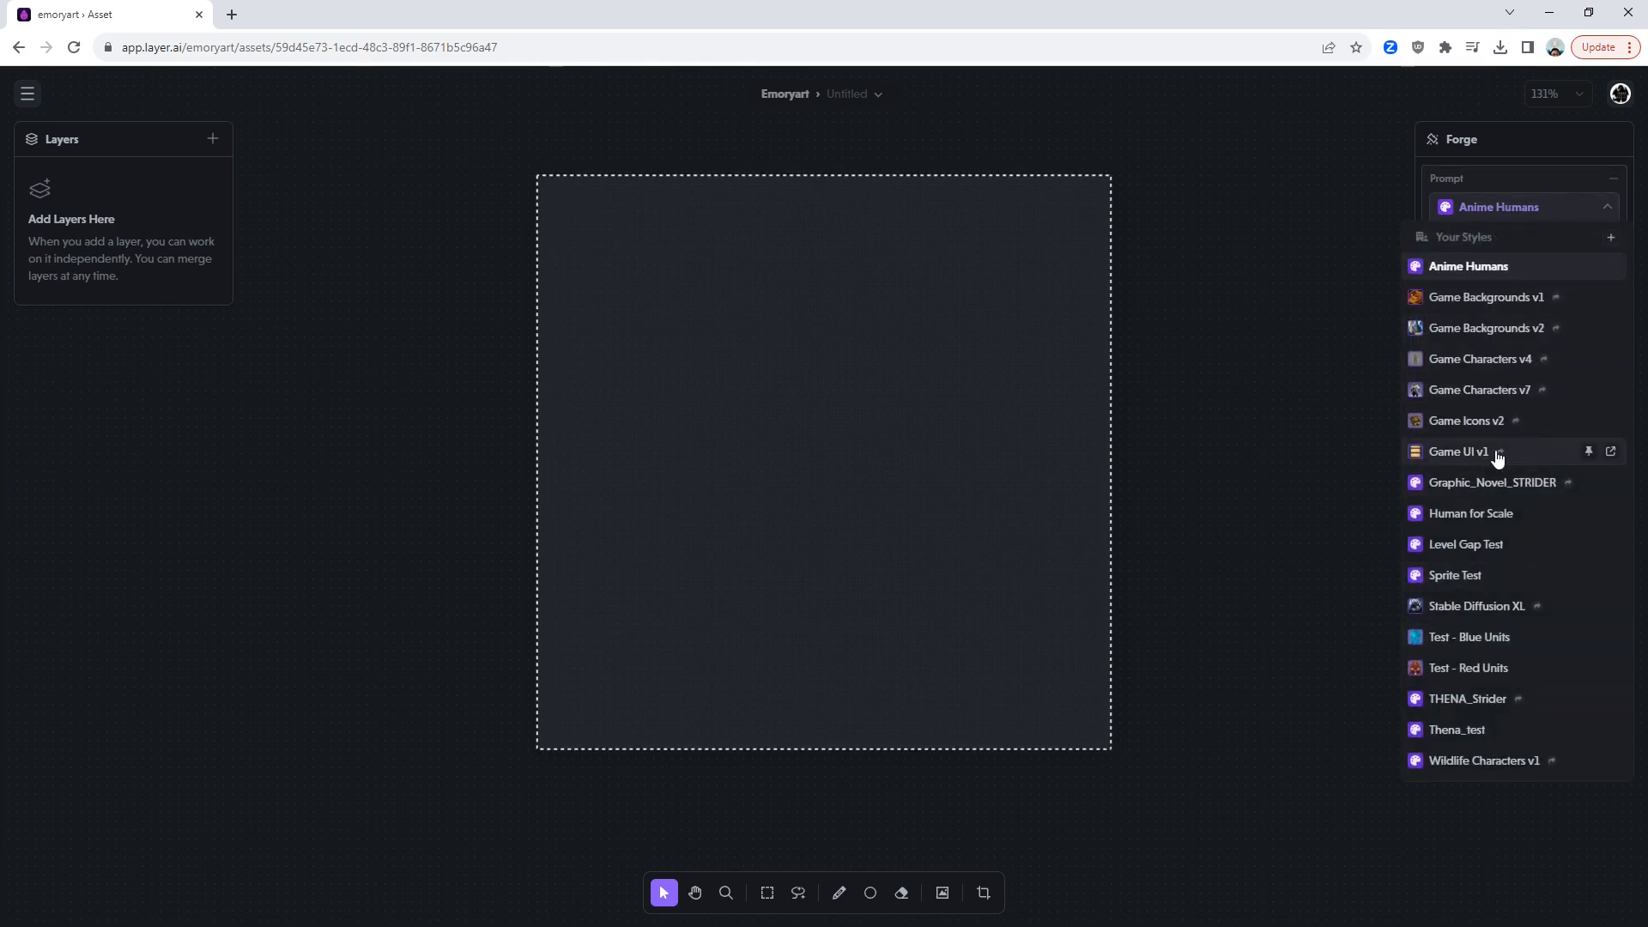
pyautogui.click(1497, 453)
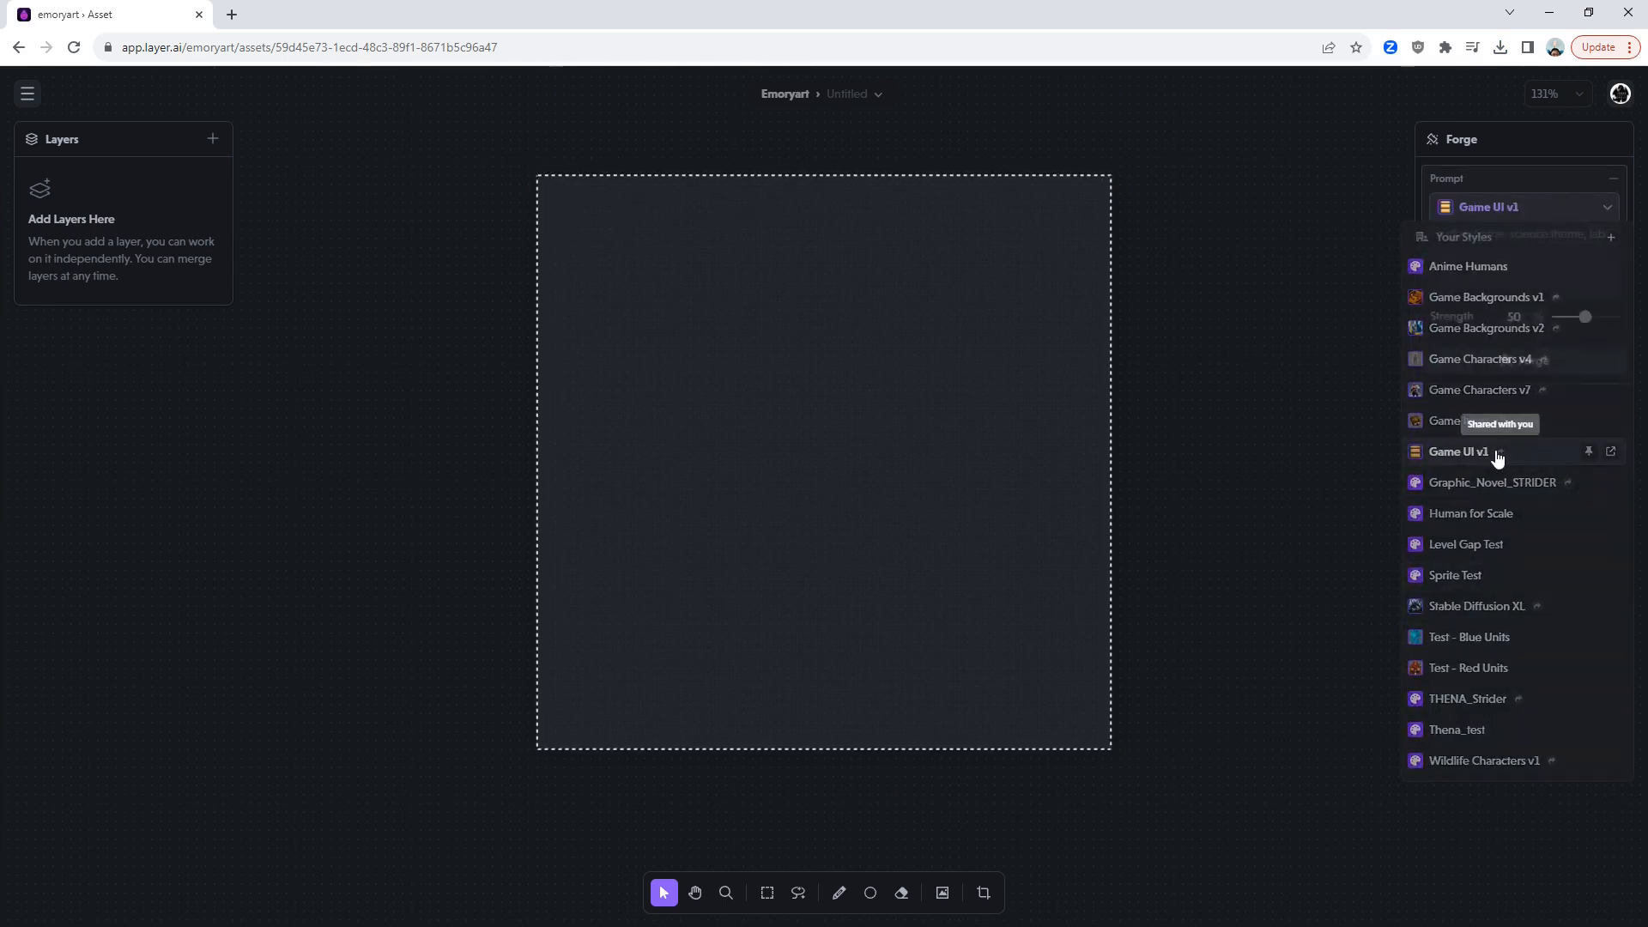
# Add Ability Box.png from the Card Frame Test drive folder to the blank canvas.
pyautogui.click(941, 895)
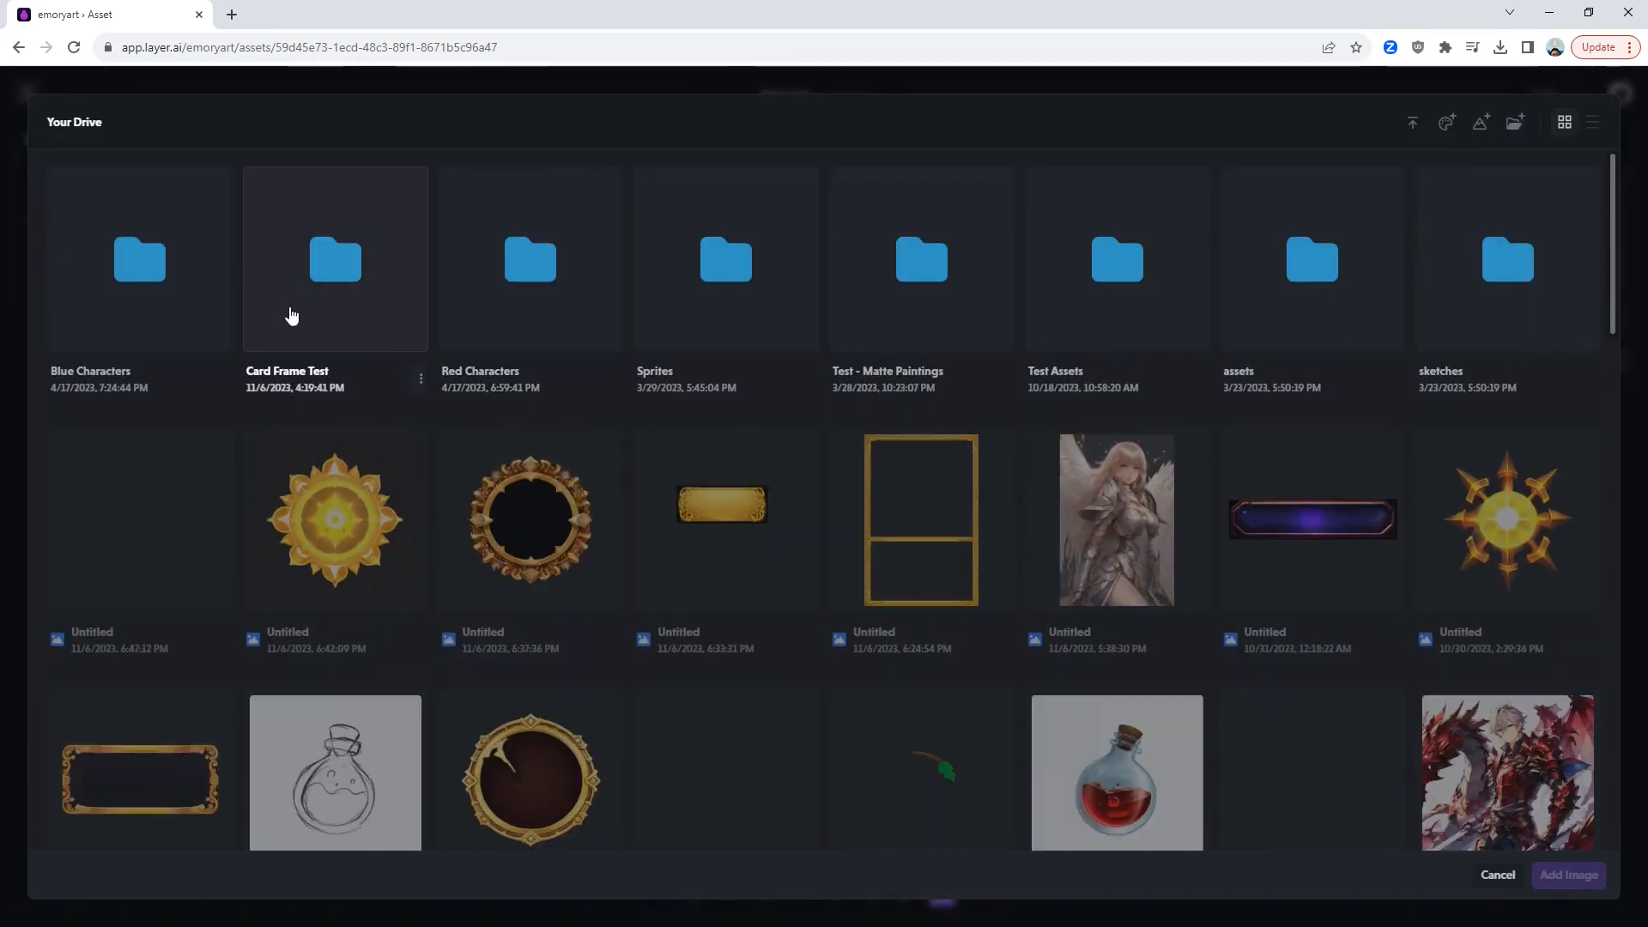
pyautogui.click(328, 296)
pyautogui.click(137, 266)
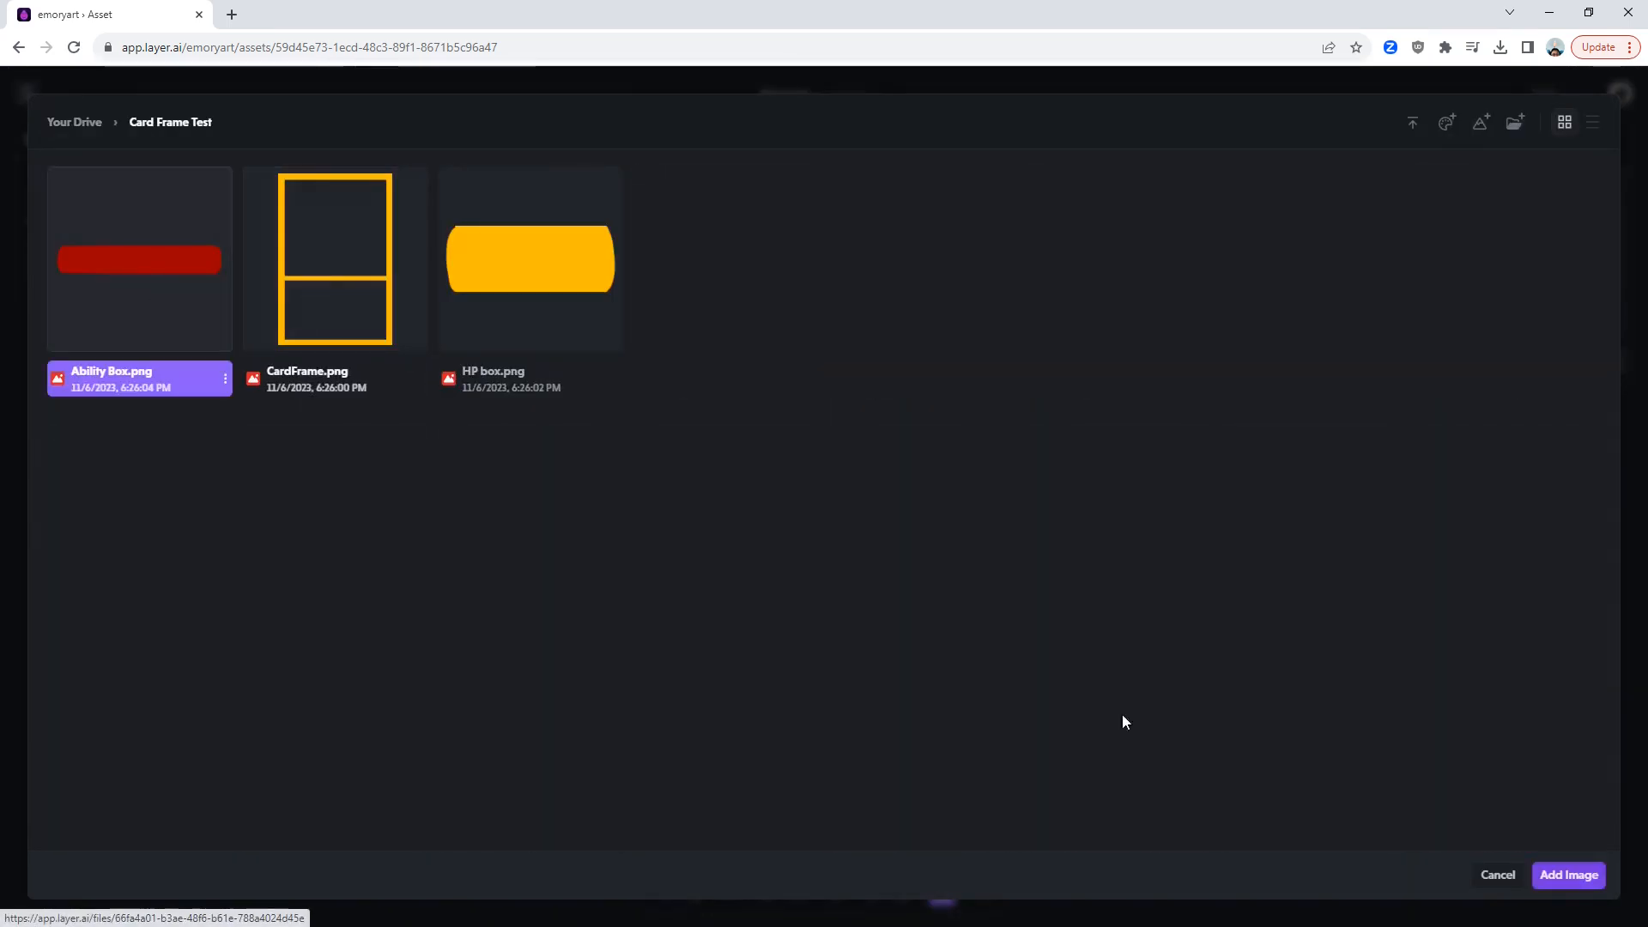
pyautogui.click(1588, 877)
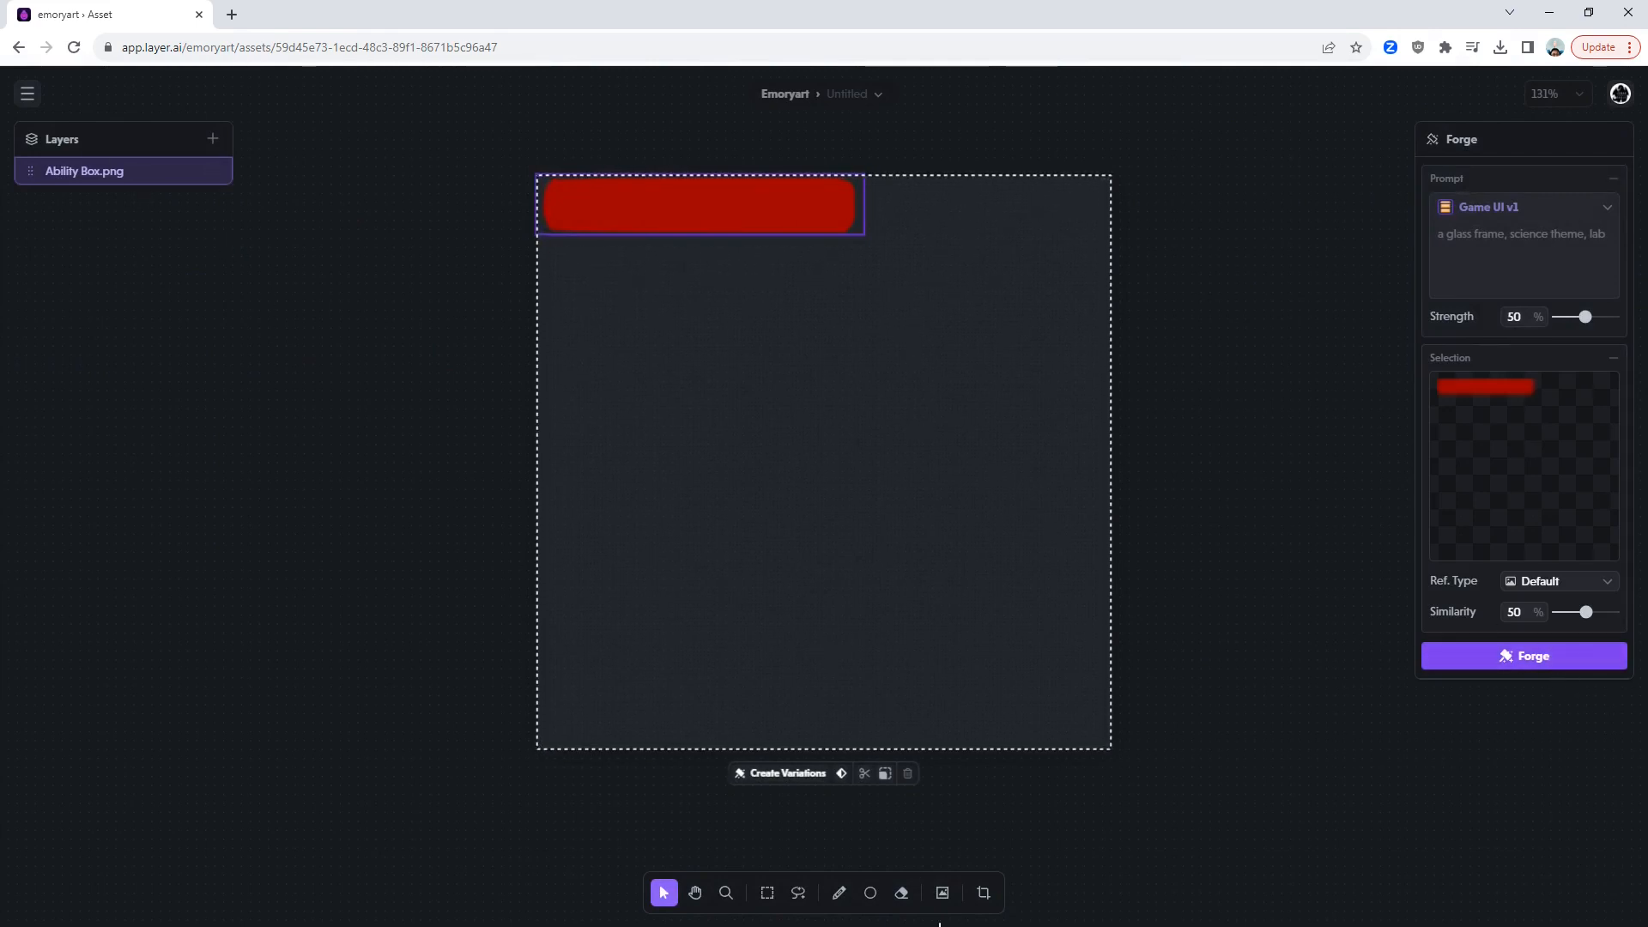
# Crop the canvas to about 291 × 54 around the red ability box and select the box area for forging.
pyautogui.click(983, 892)
pyautogui.moveTo(1112, 752); pyautogui.dragTo(867, 239)
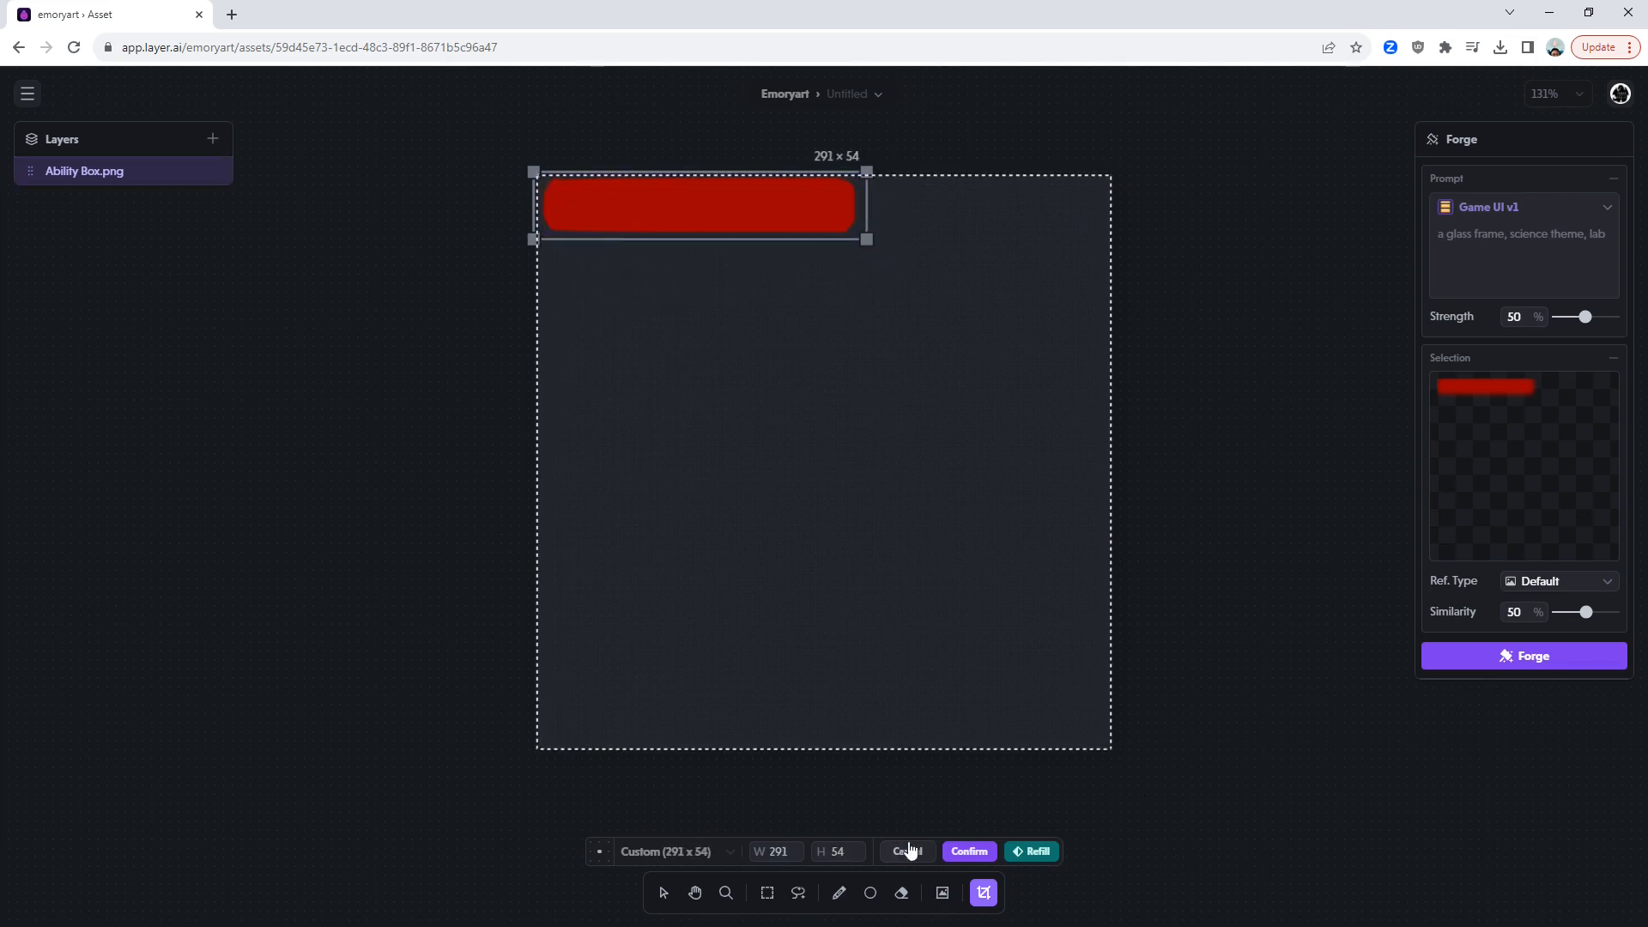
pyautogui.click(969, 851)
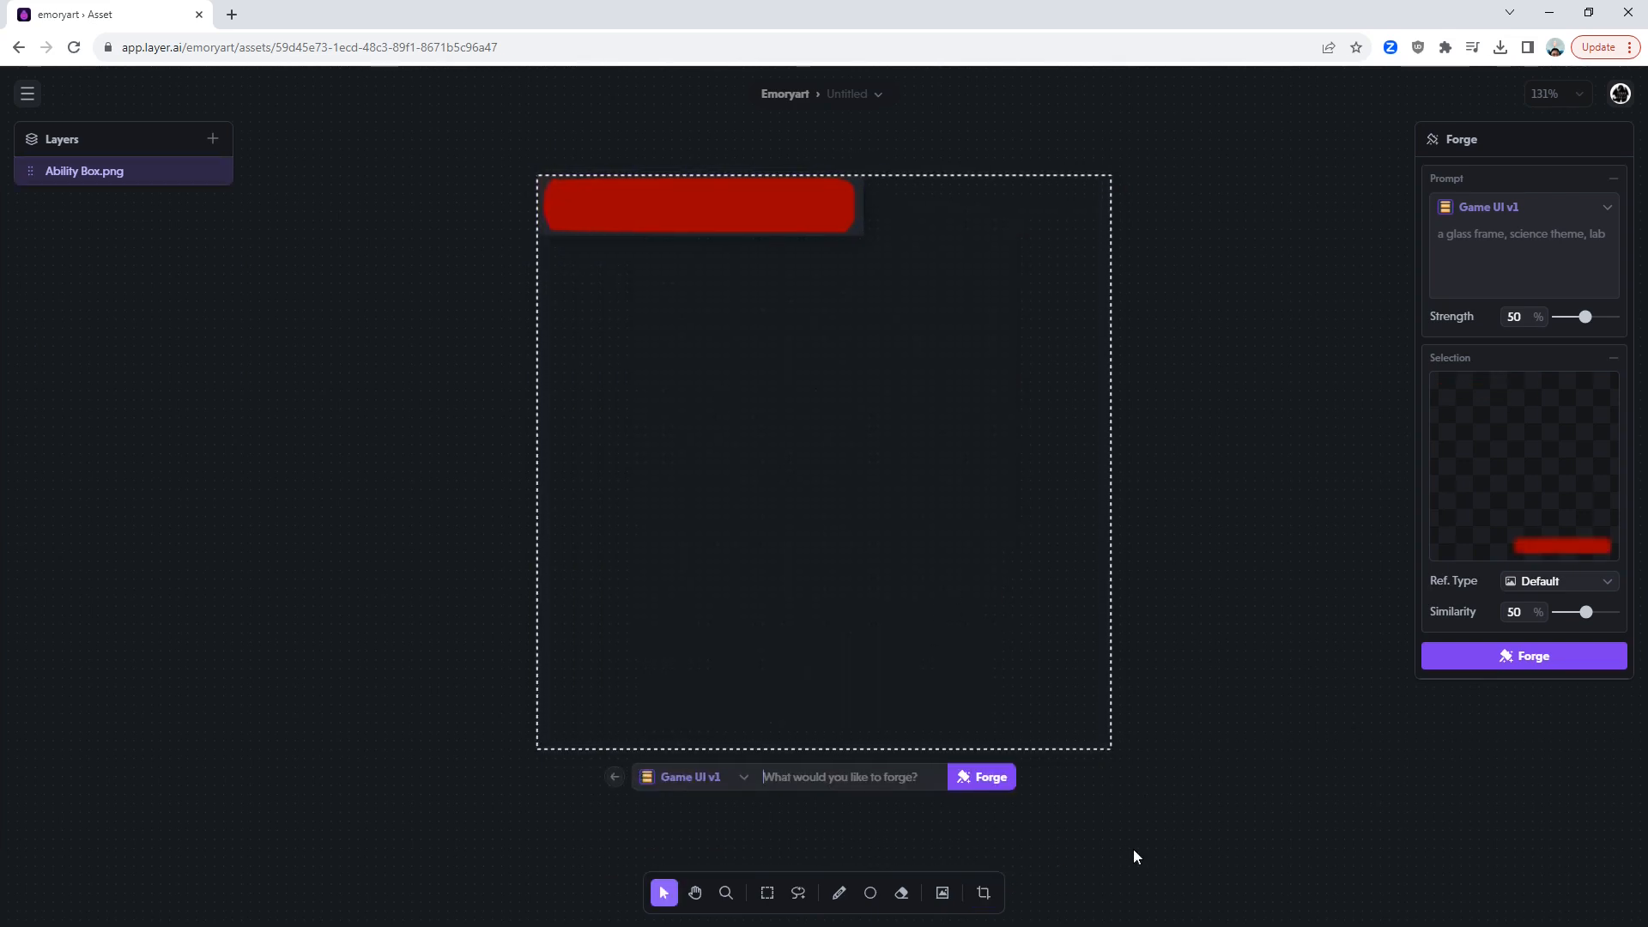
pyautogui.click(1219, 674)
pyautogui.click(737, 214)
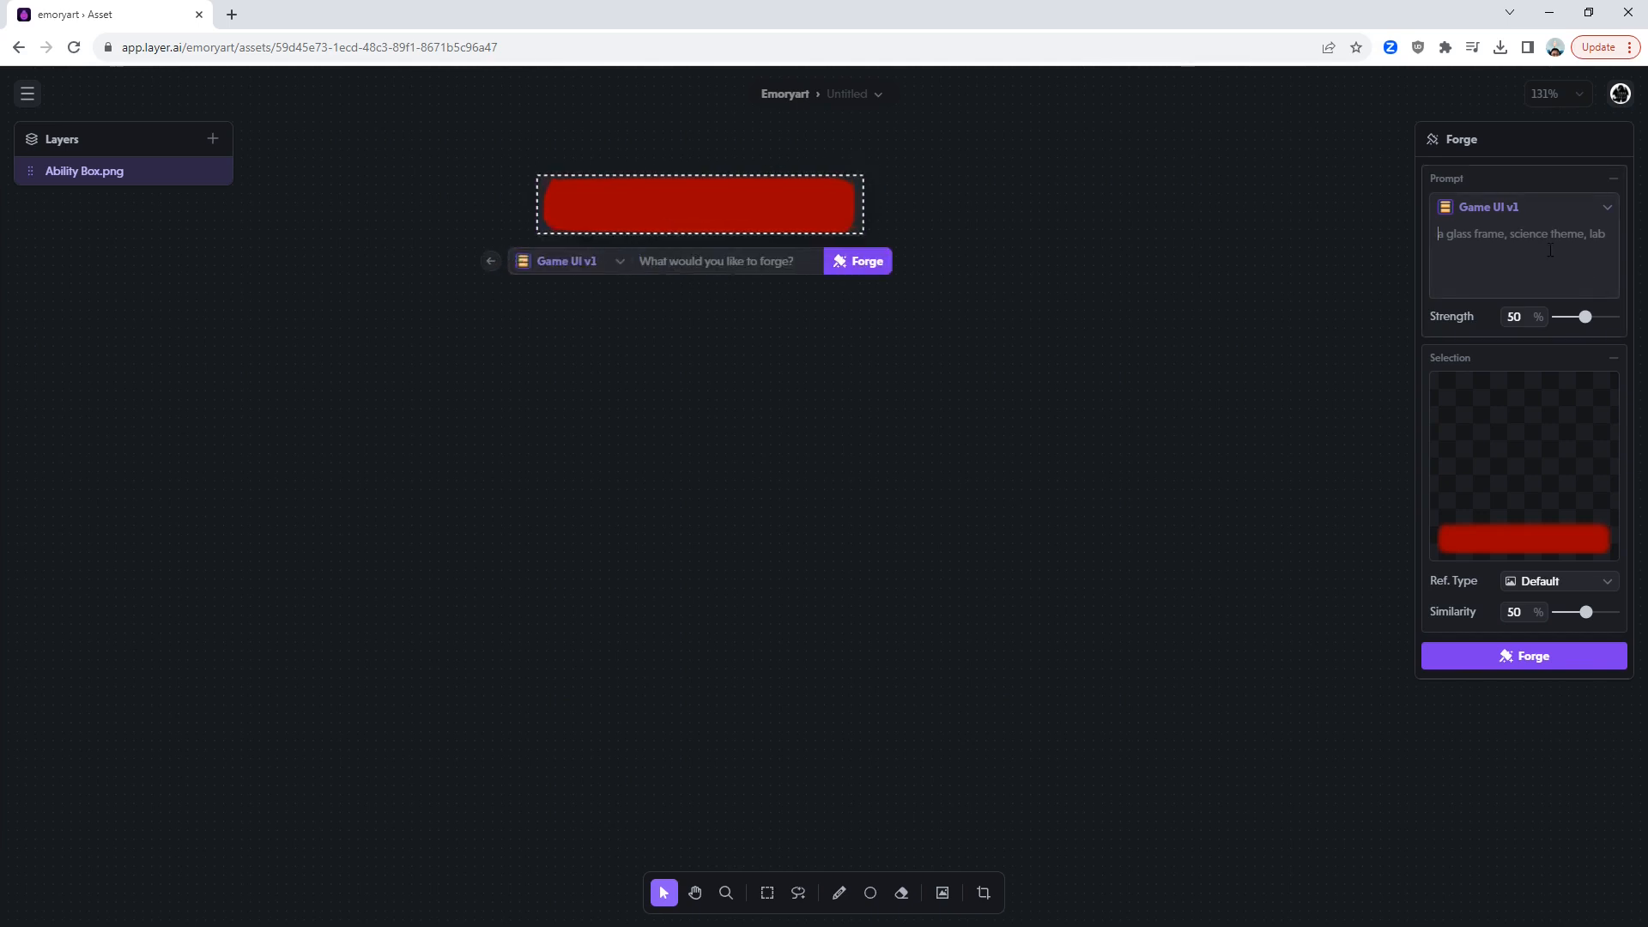
# Forge variations of the ability box with the prompt "Red crystal background button" and preview each of them.
pyautogui.write('Red crystal background button')
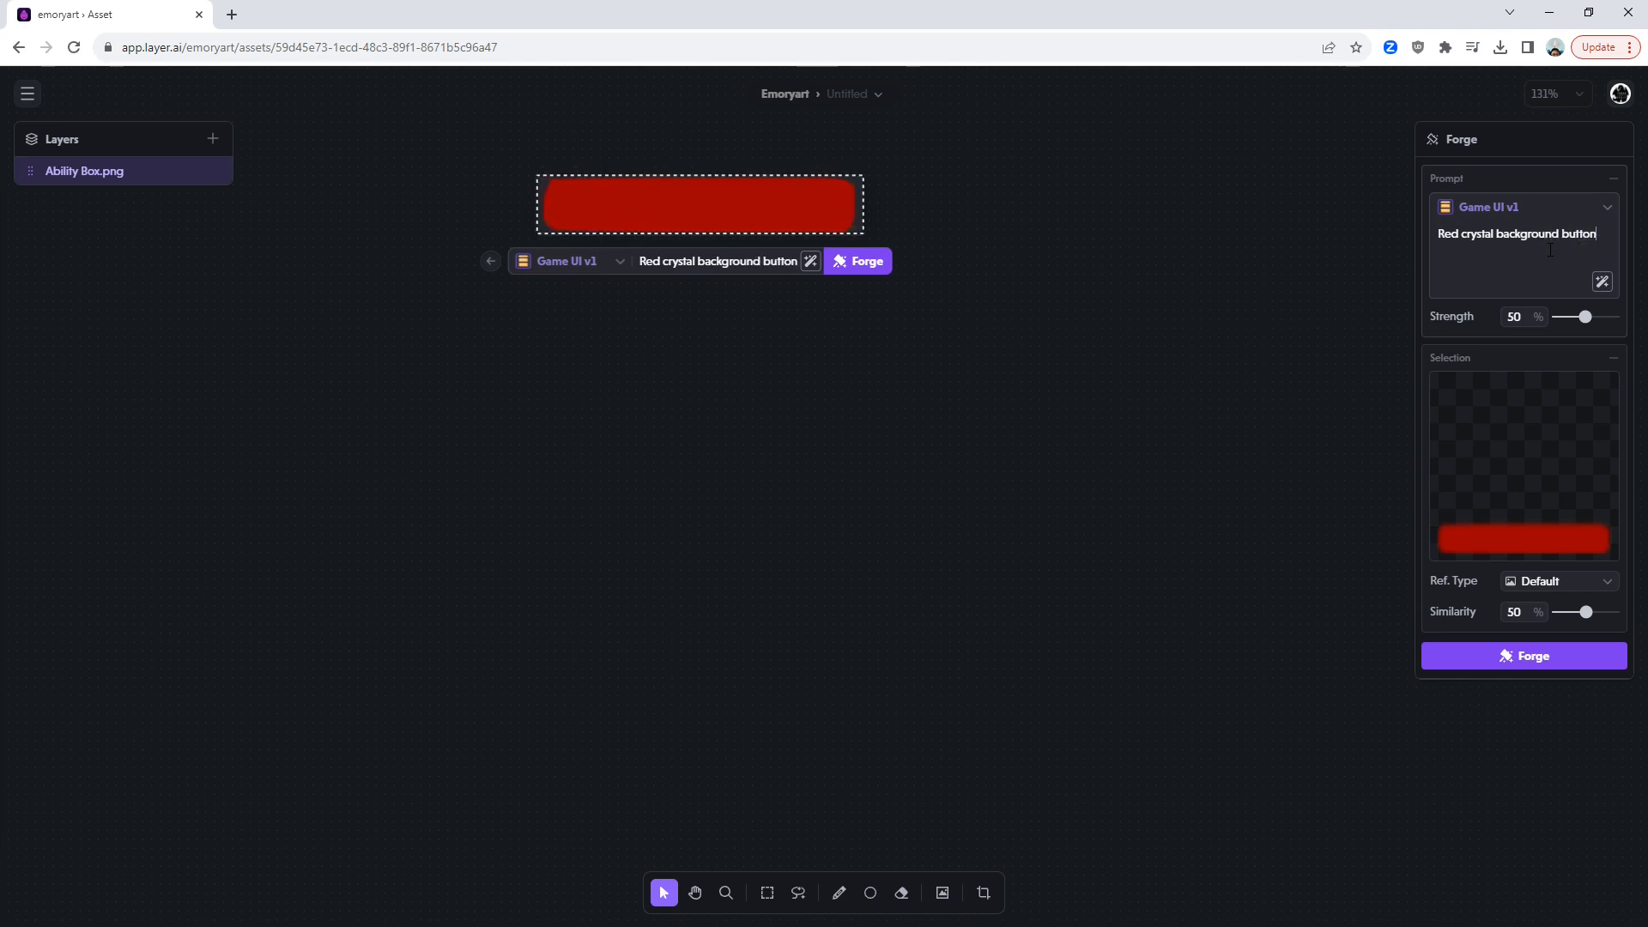
pyautogui.press('Return')
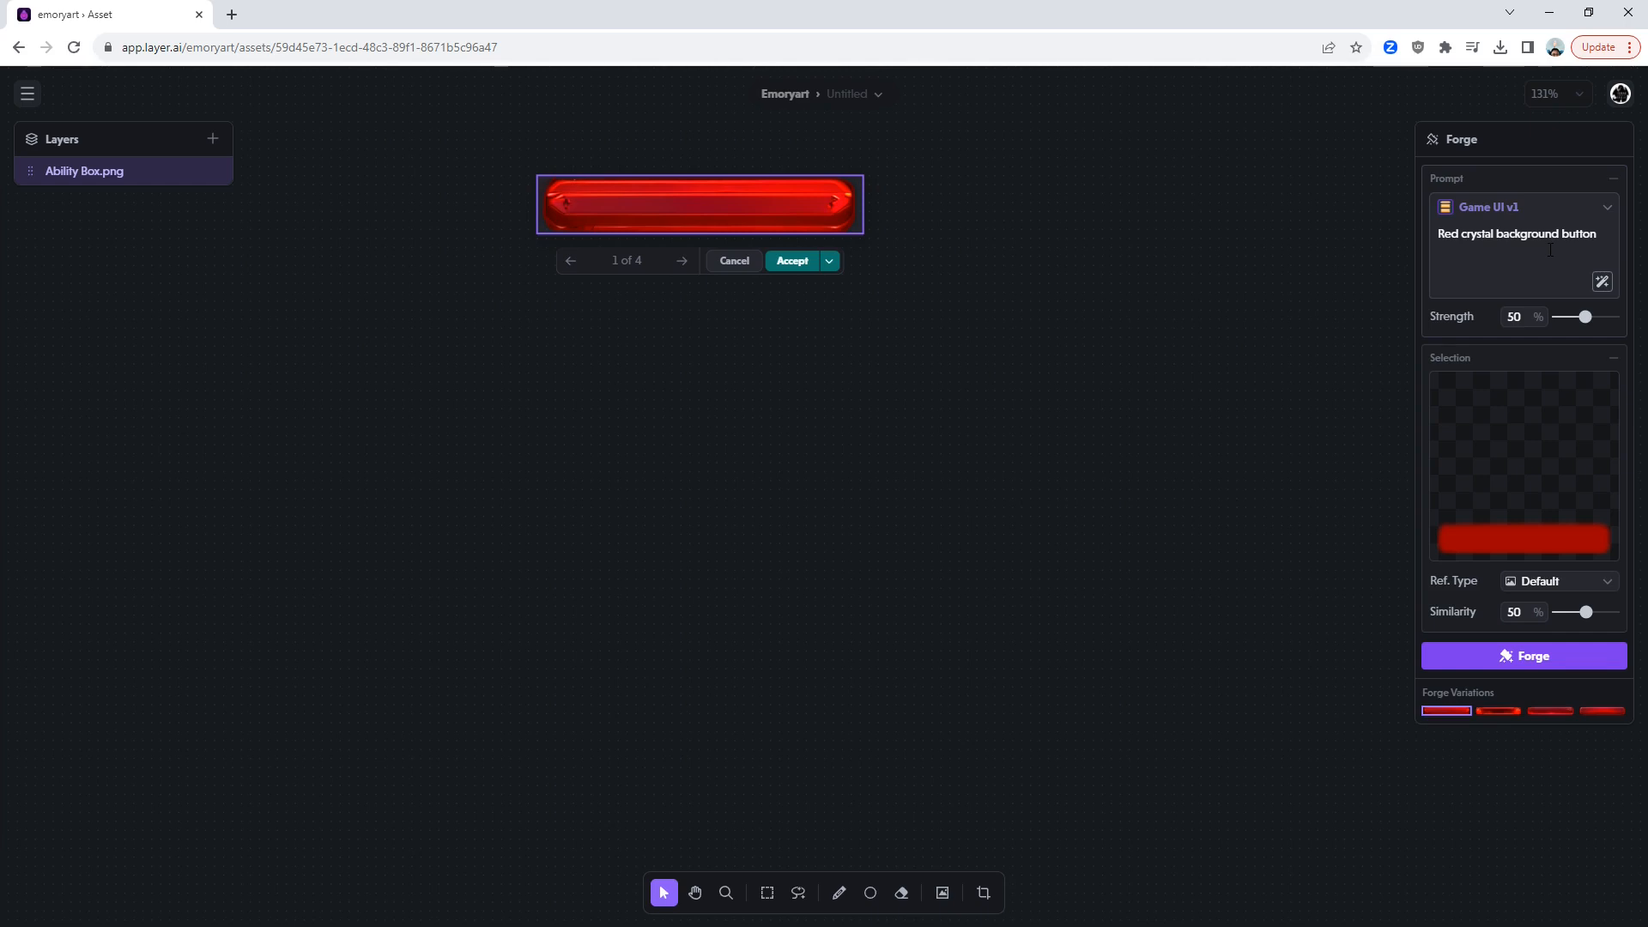
pyautogui.click(1487, 714)
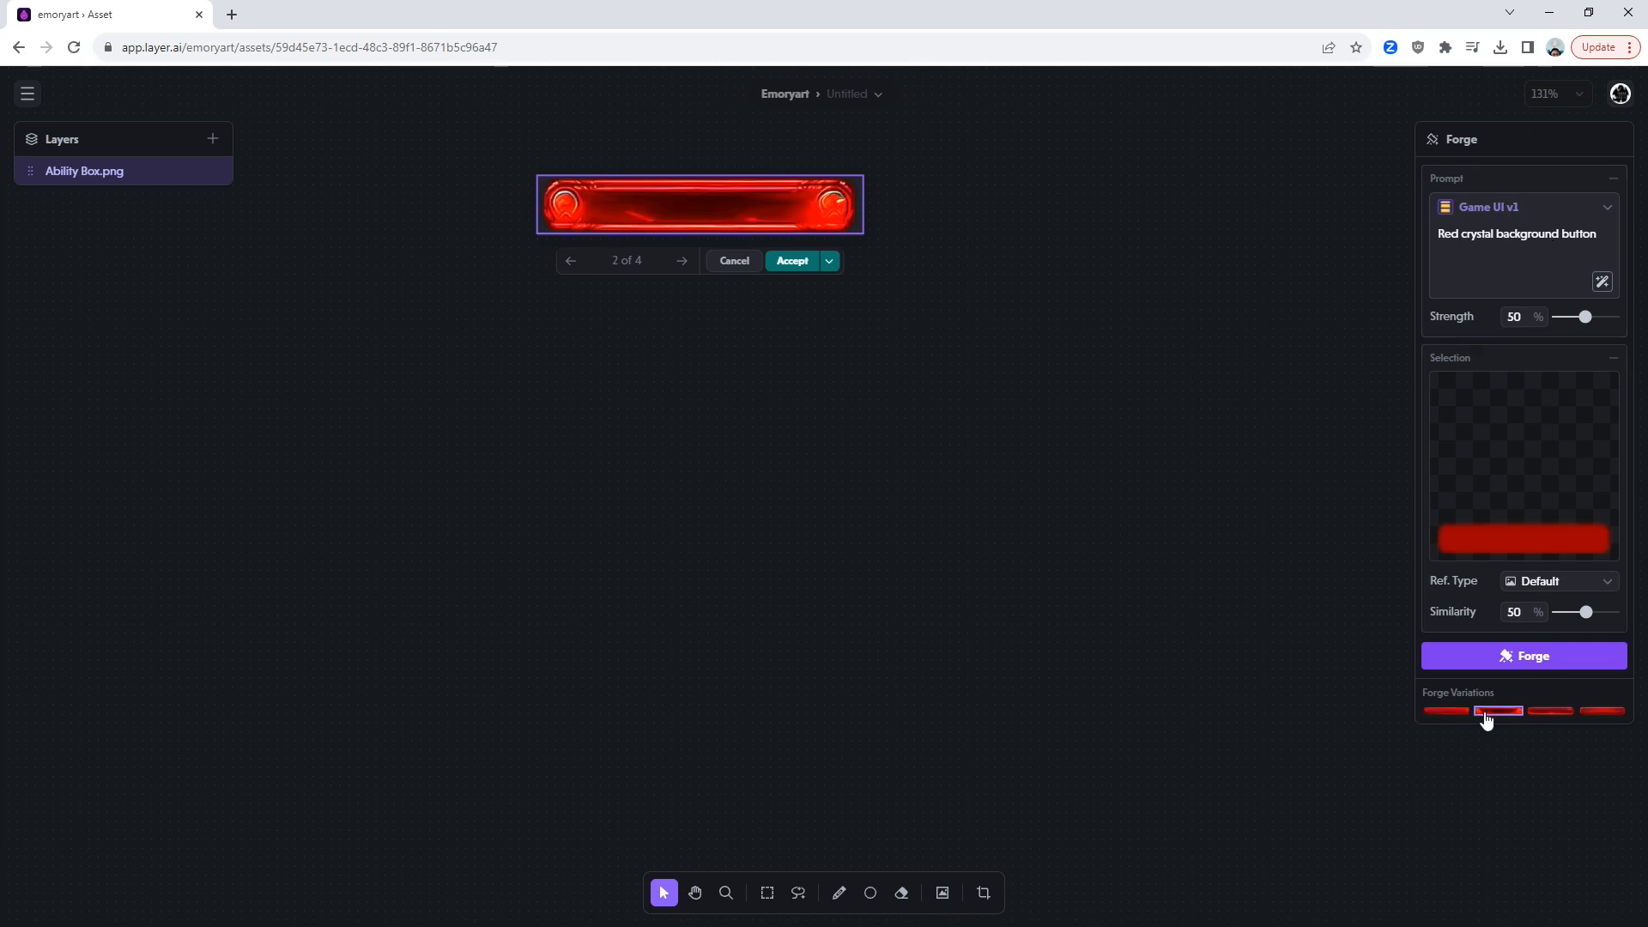
pyautogui.click(1559, 714)
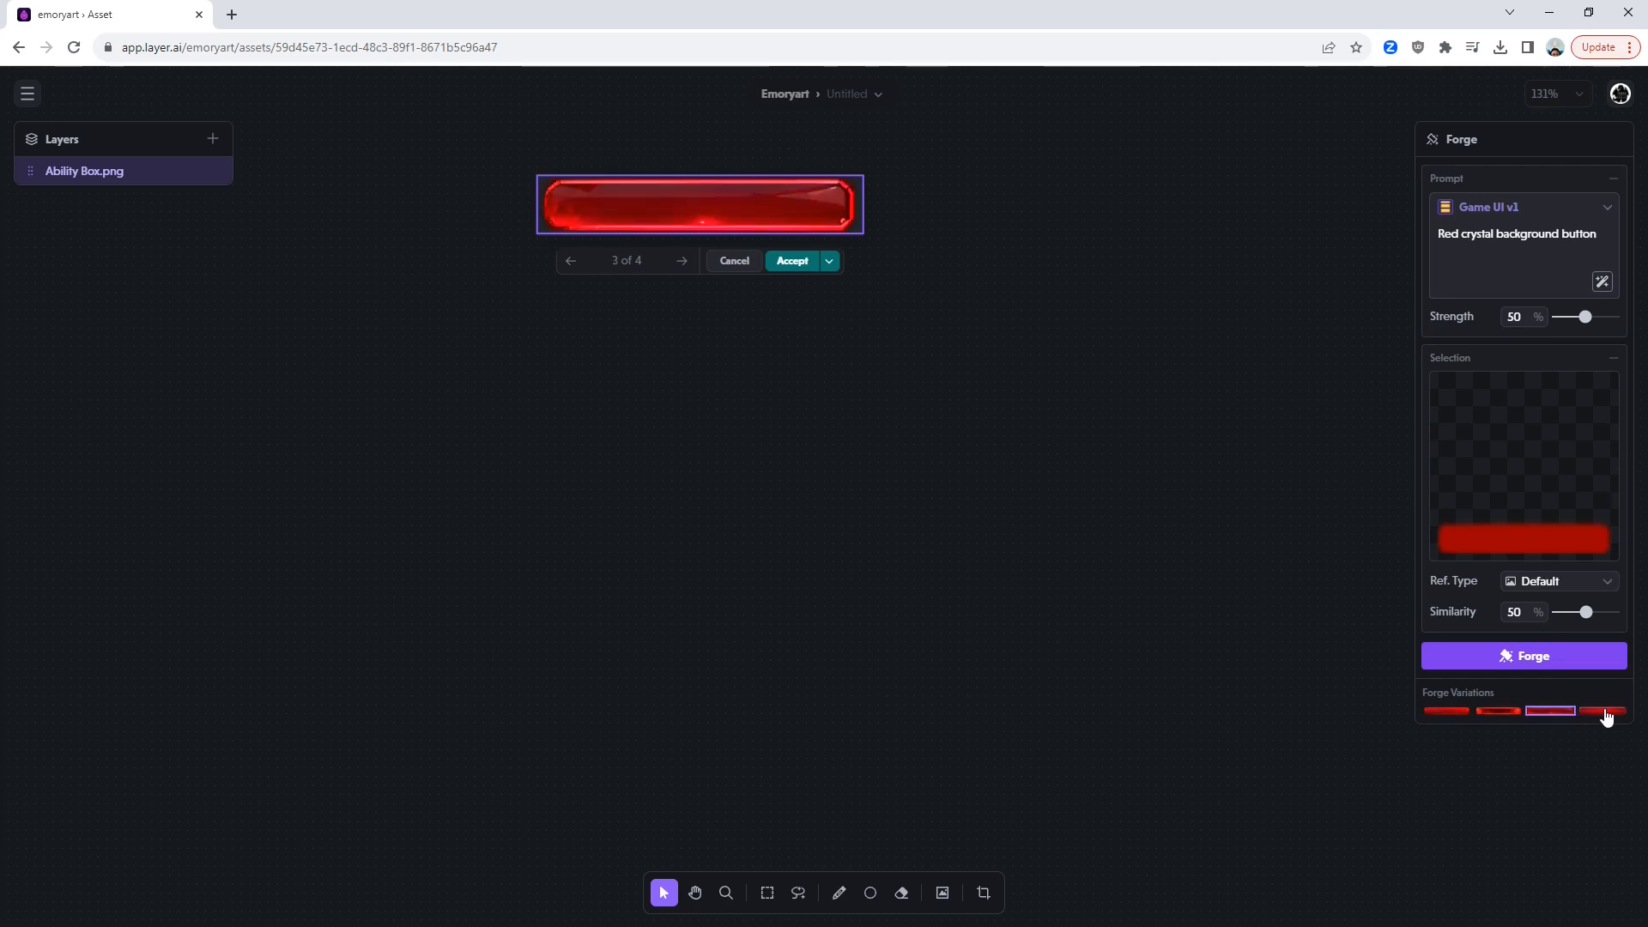
pyautogui.click(1604, 713)
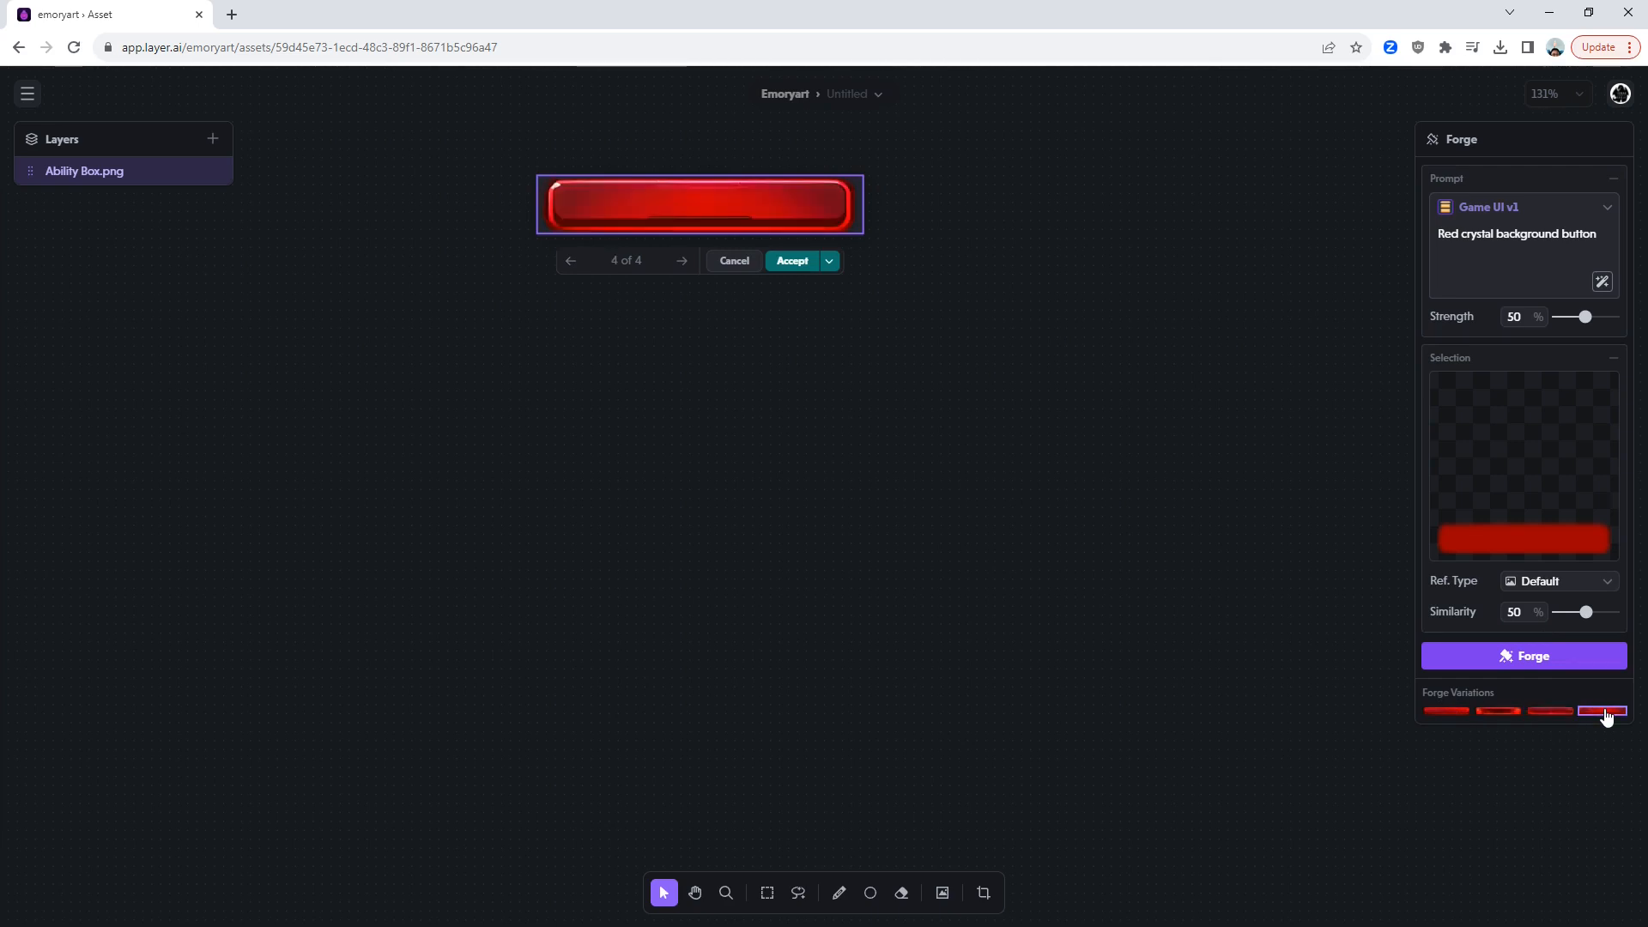
pyautogui.click(1550, 713)
# Forge four more ability box variations with the same prompt, compare them, and accept the seventh of the eight variations.
pyautogui.click(1524, 657)
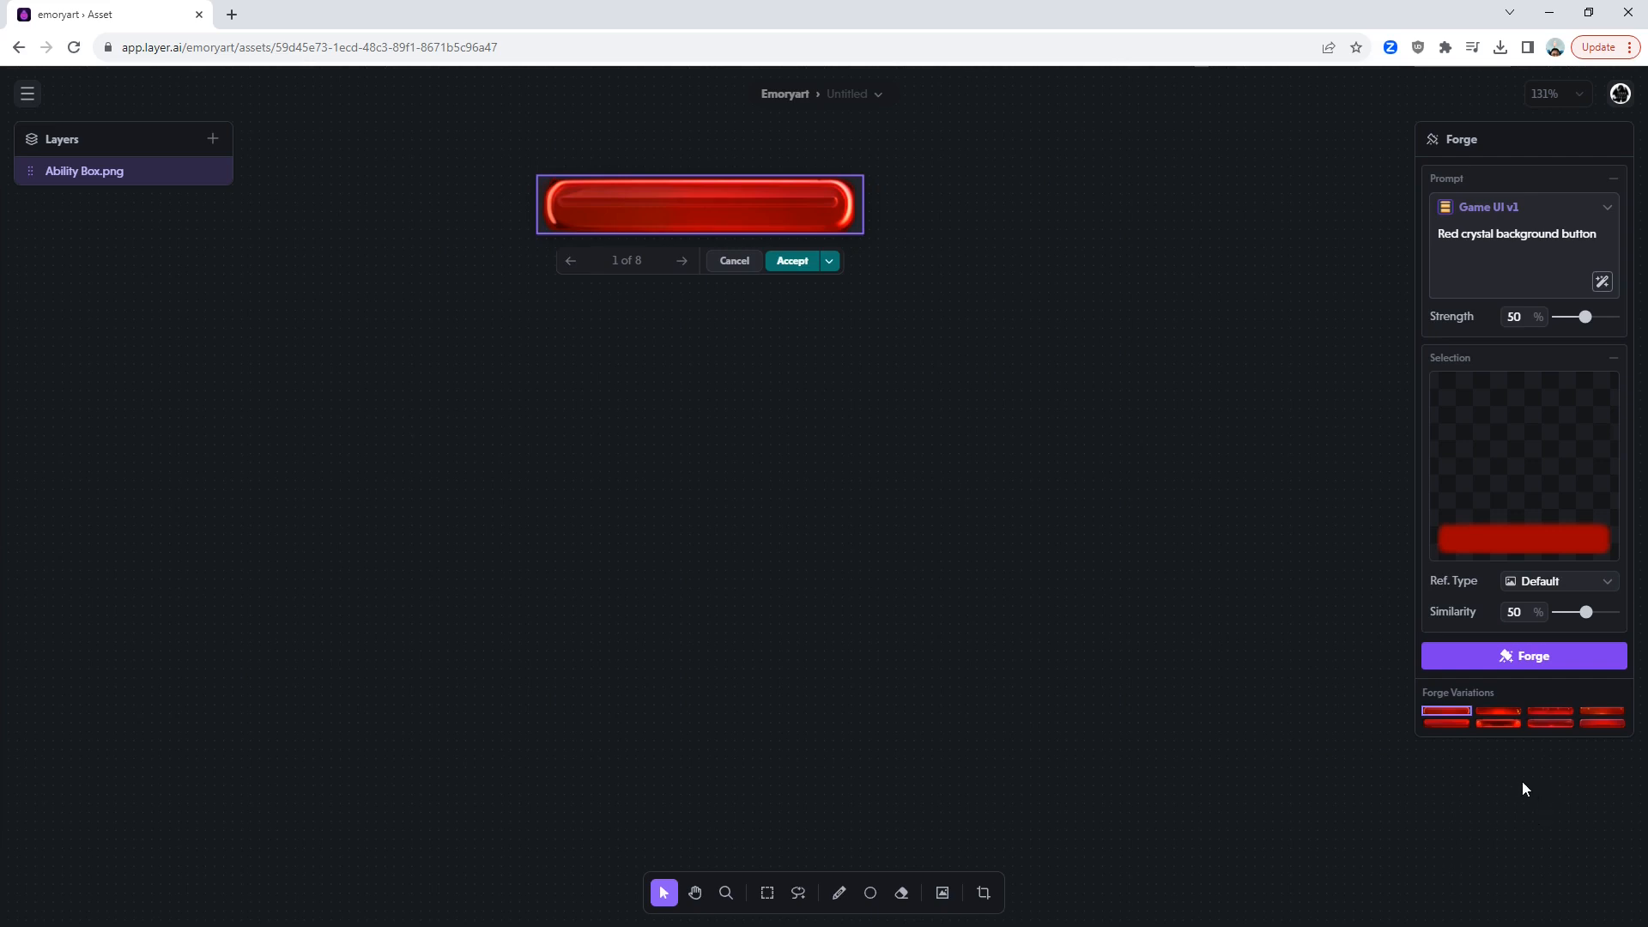
pyautogui.click(1502, 712)
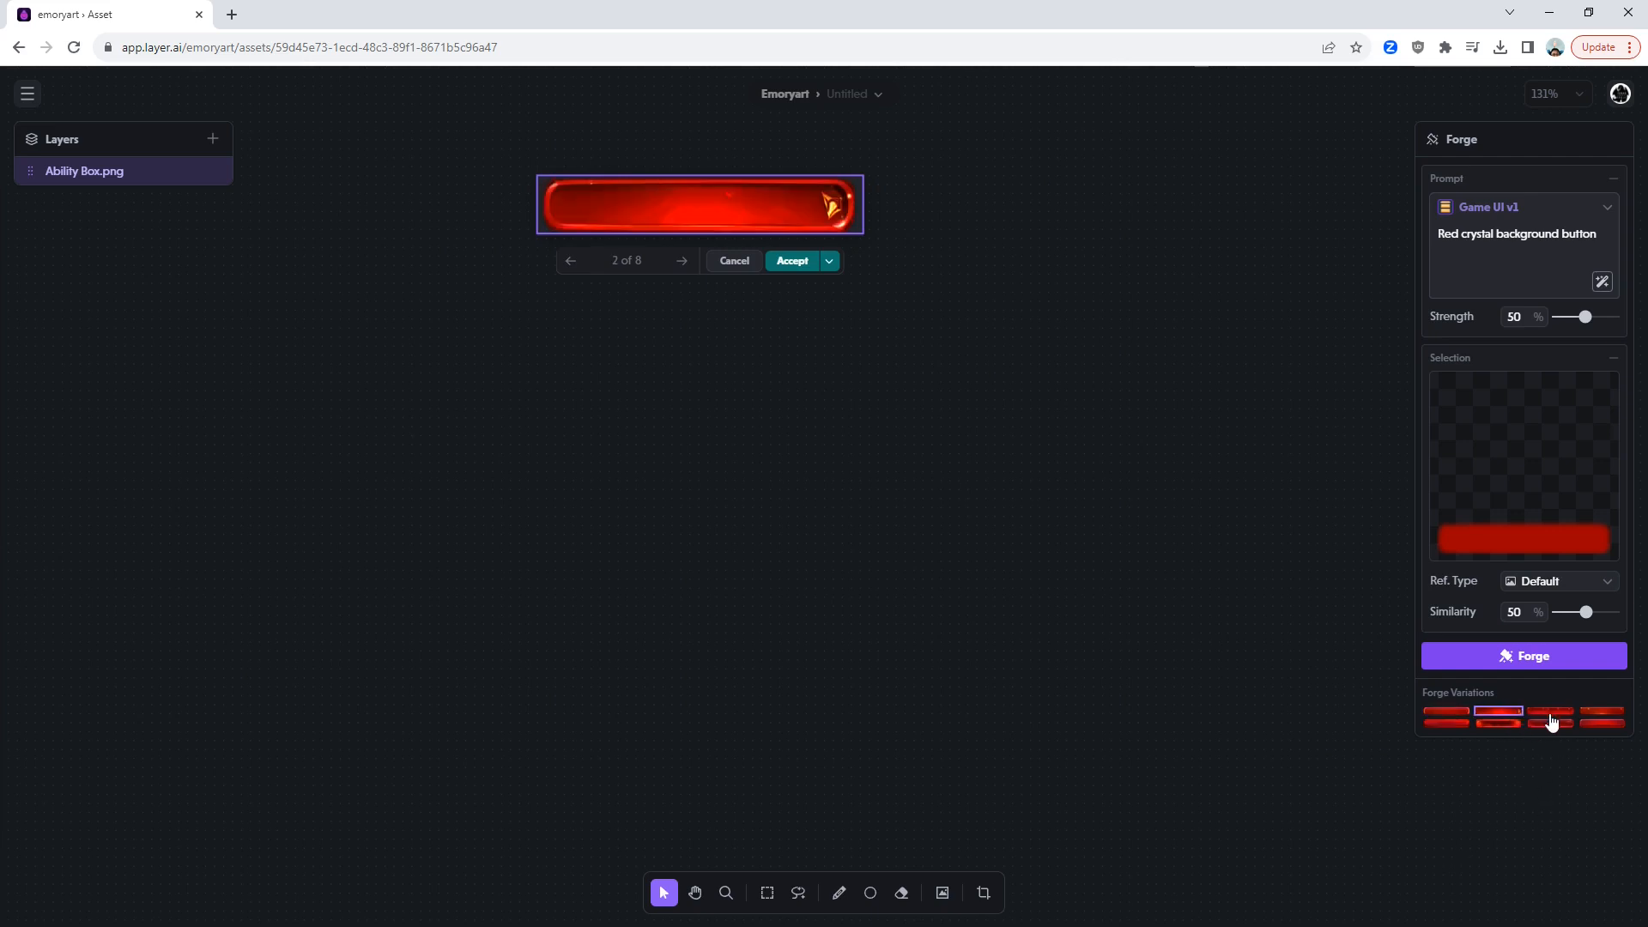
pyautogui.click(1552, 712)
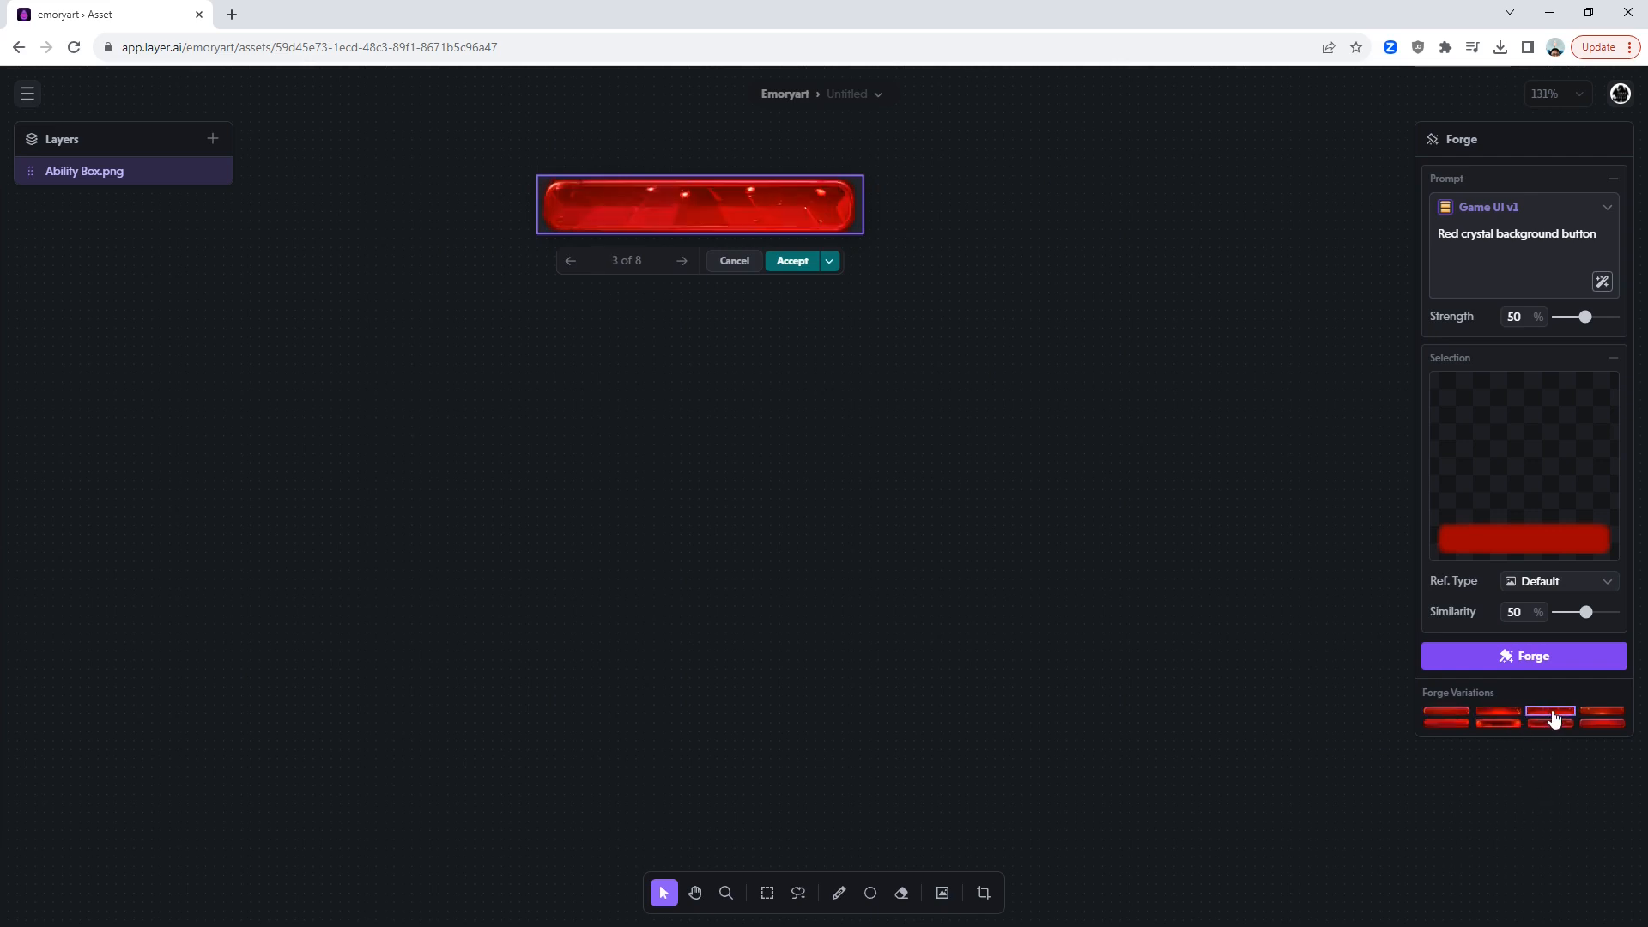
pyautogui.click(1601, 712)
pyautogui.click(1497, 712)
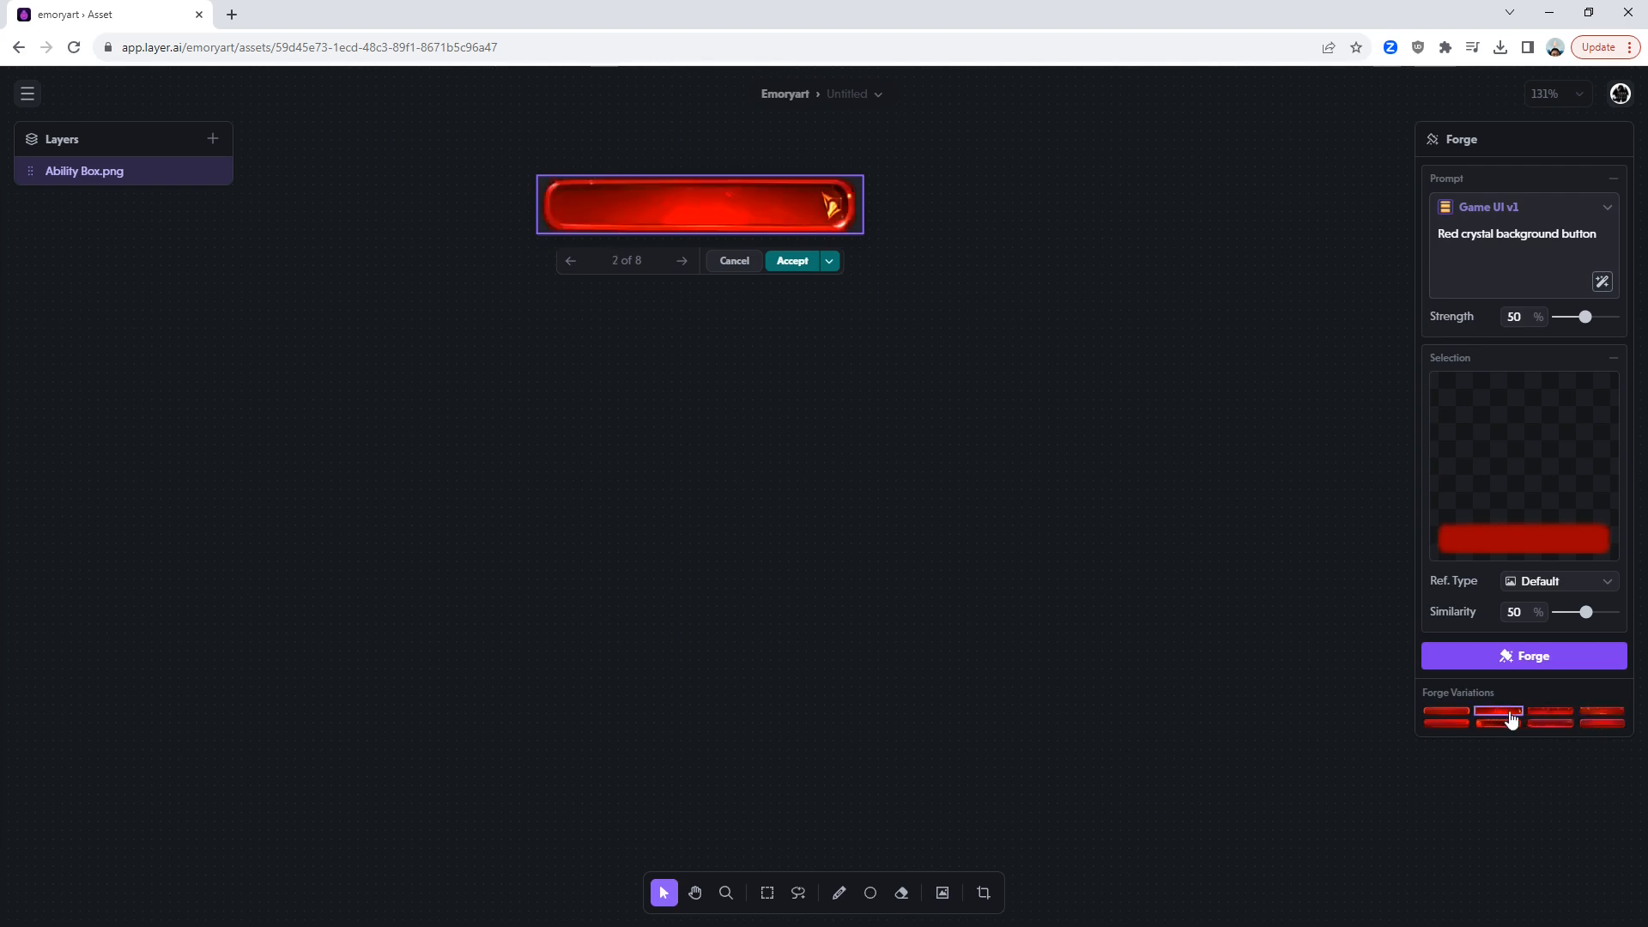
pyautogui.click(1551, 723)
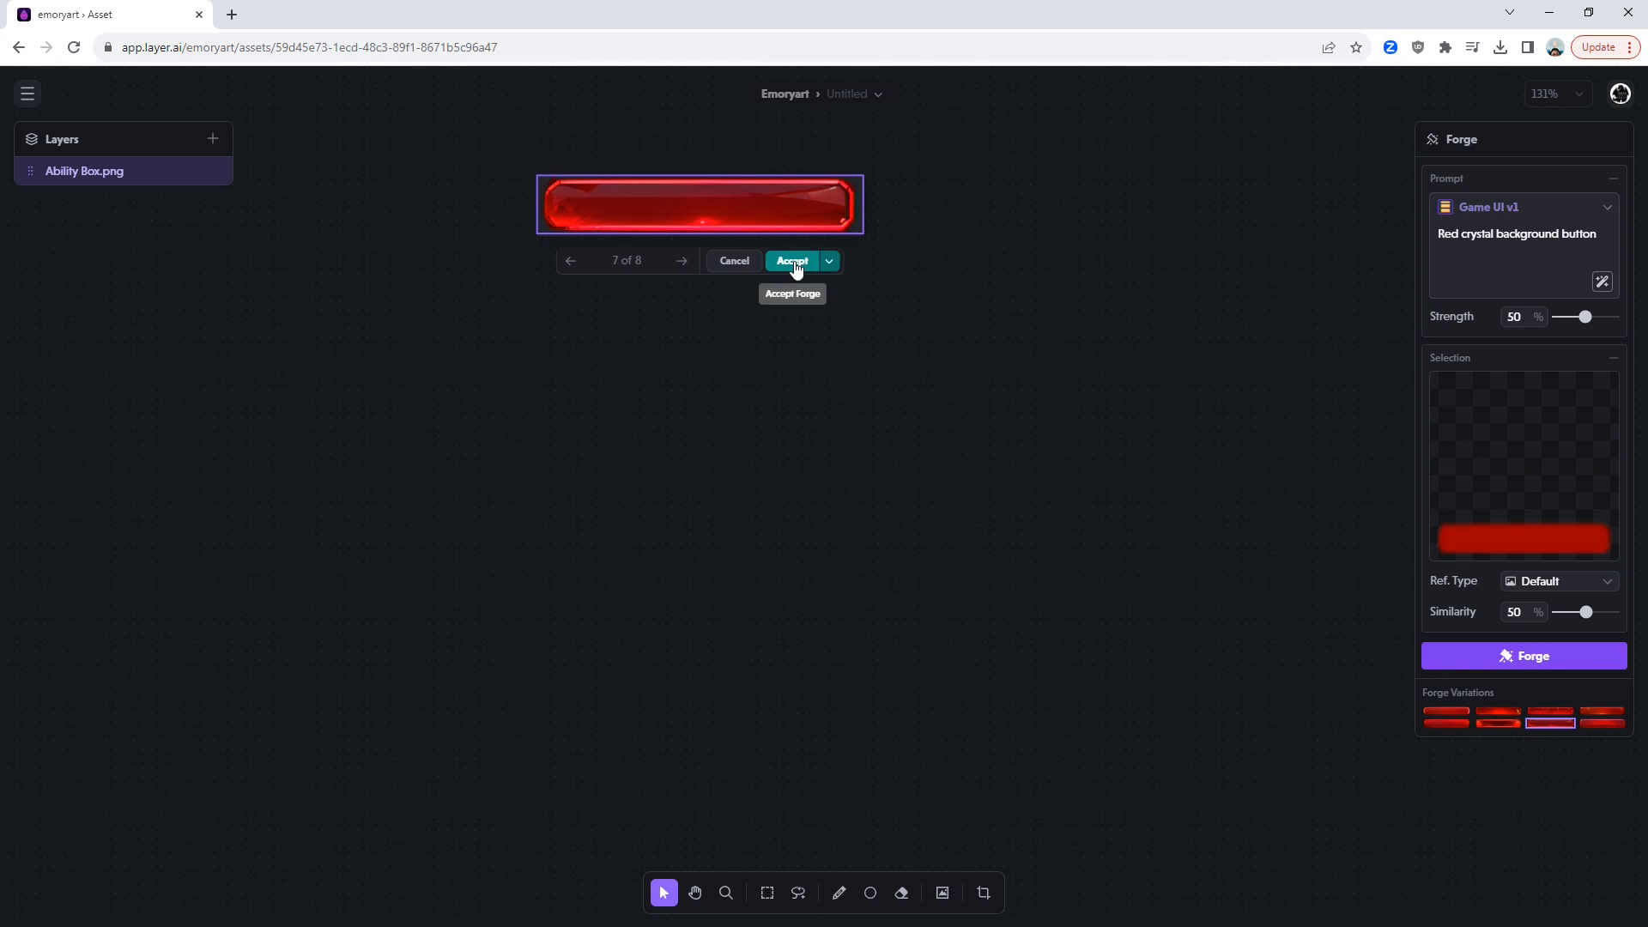
pyautogui.click(1598, 724)
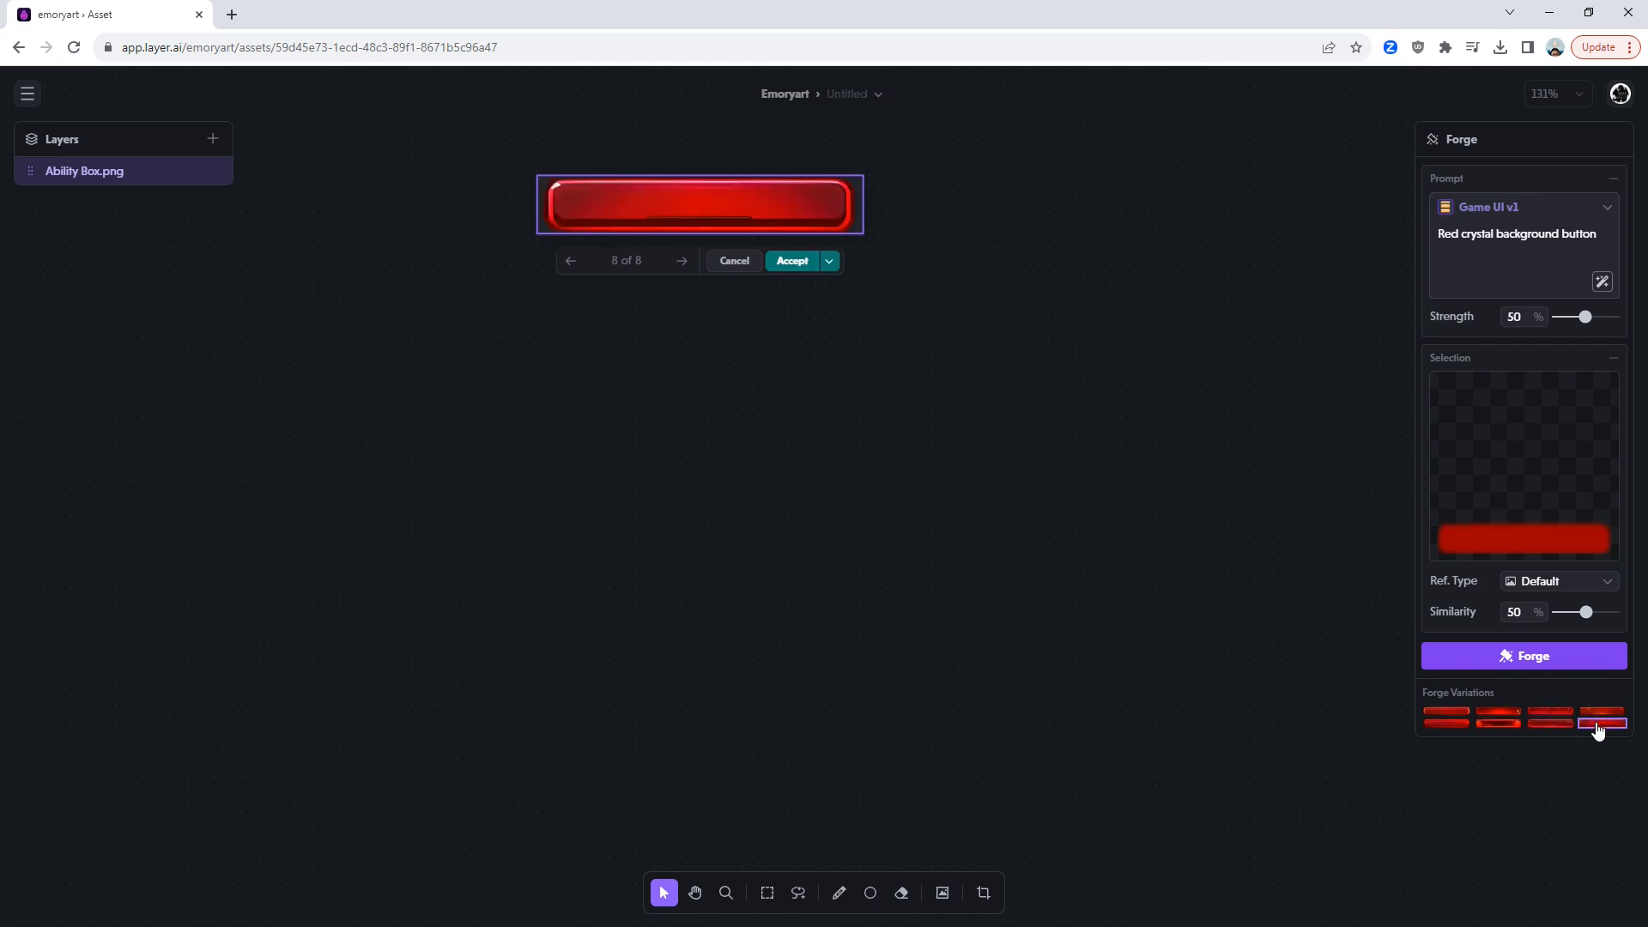
pyautogui.click(1558, 726)
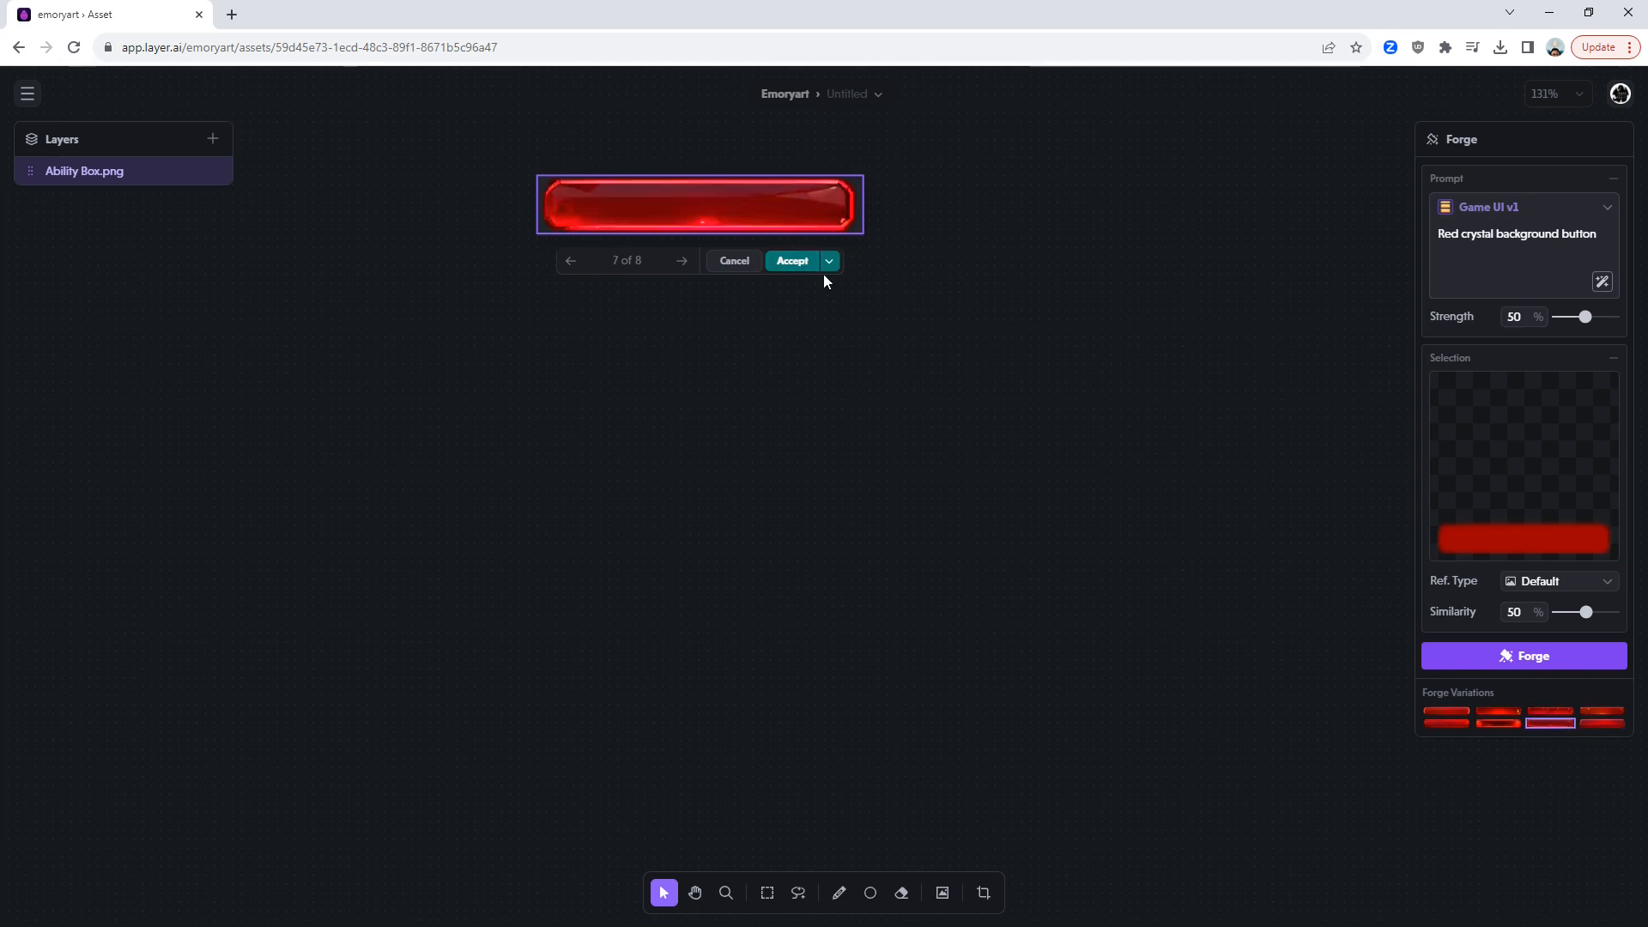
pyautogui.click(790, 261)
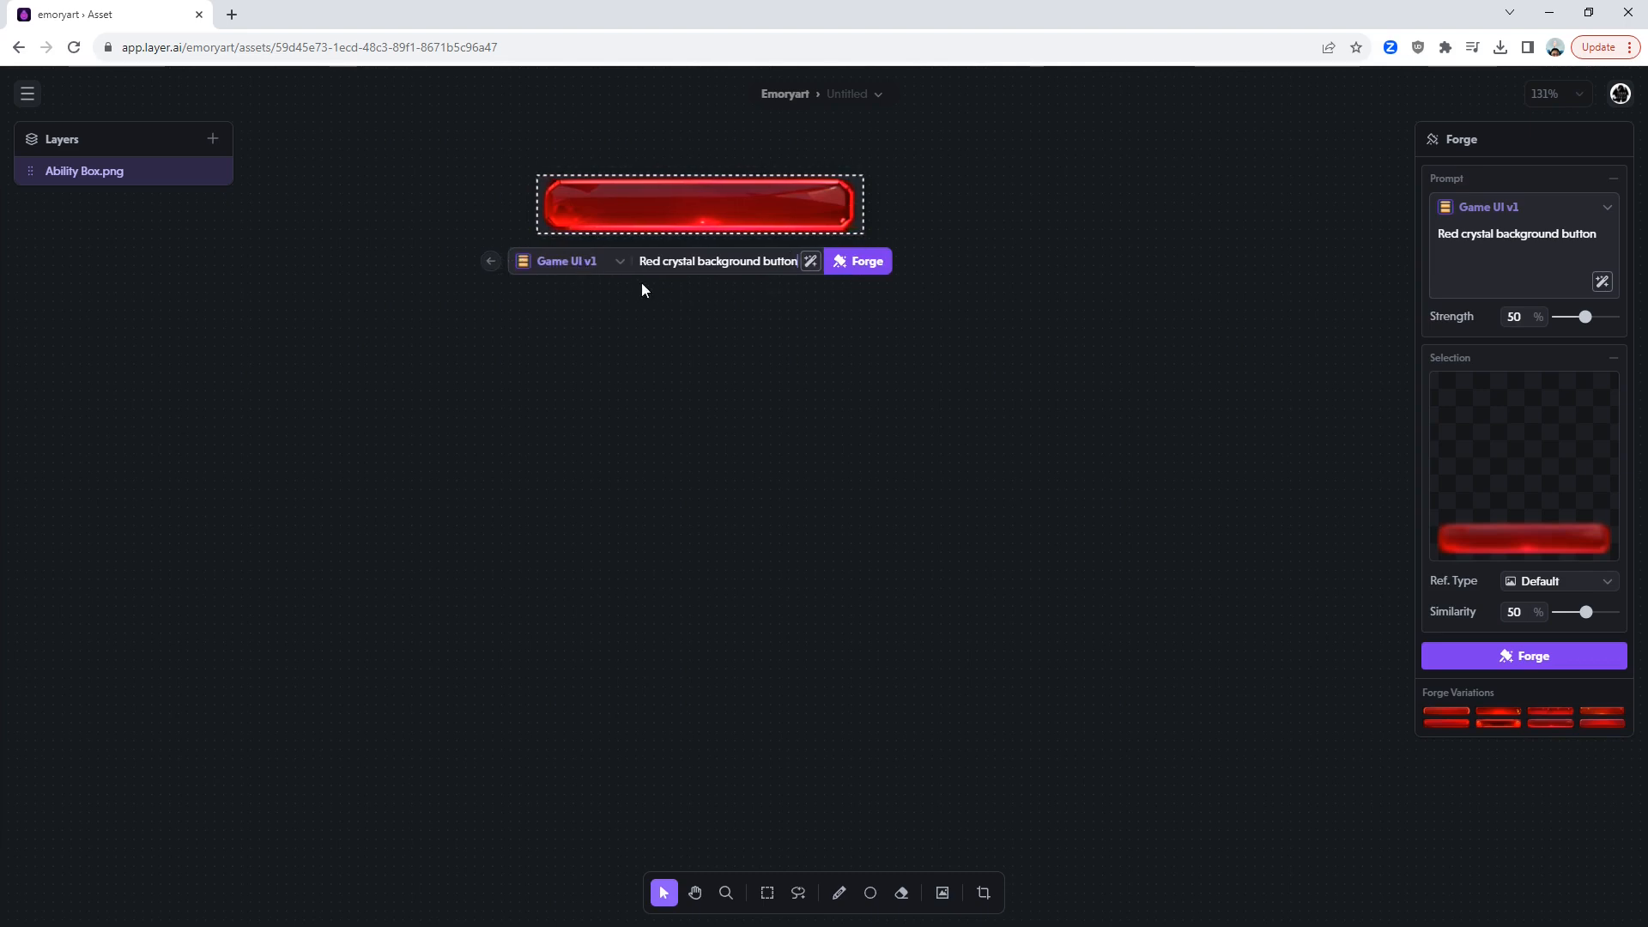
# Export the accepted crystal ability box as abilityboxbg and switch to the card document in Photoshop.
pyautogui.click(889, 385)
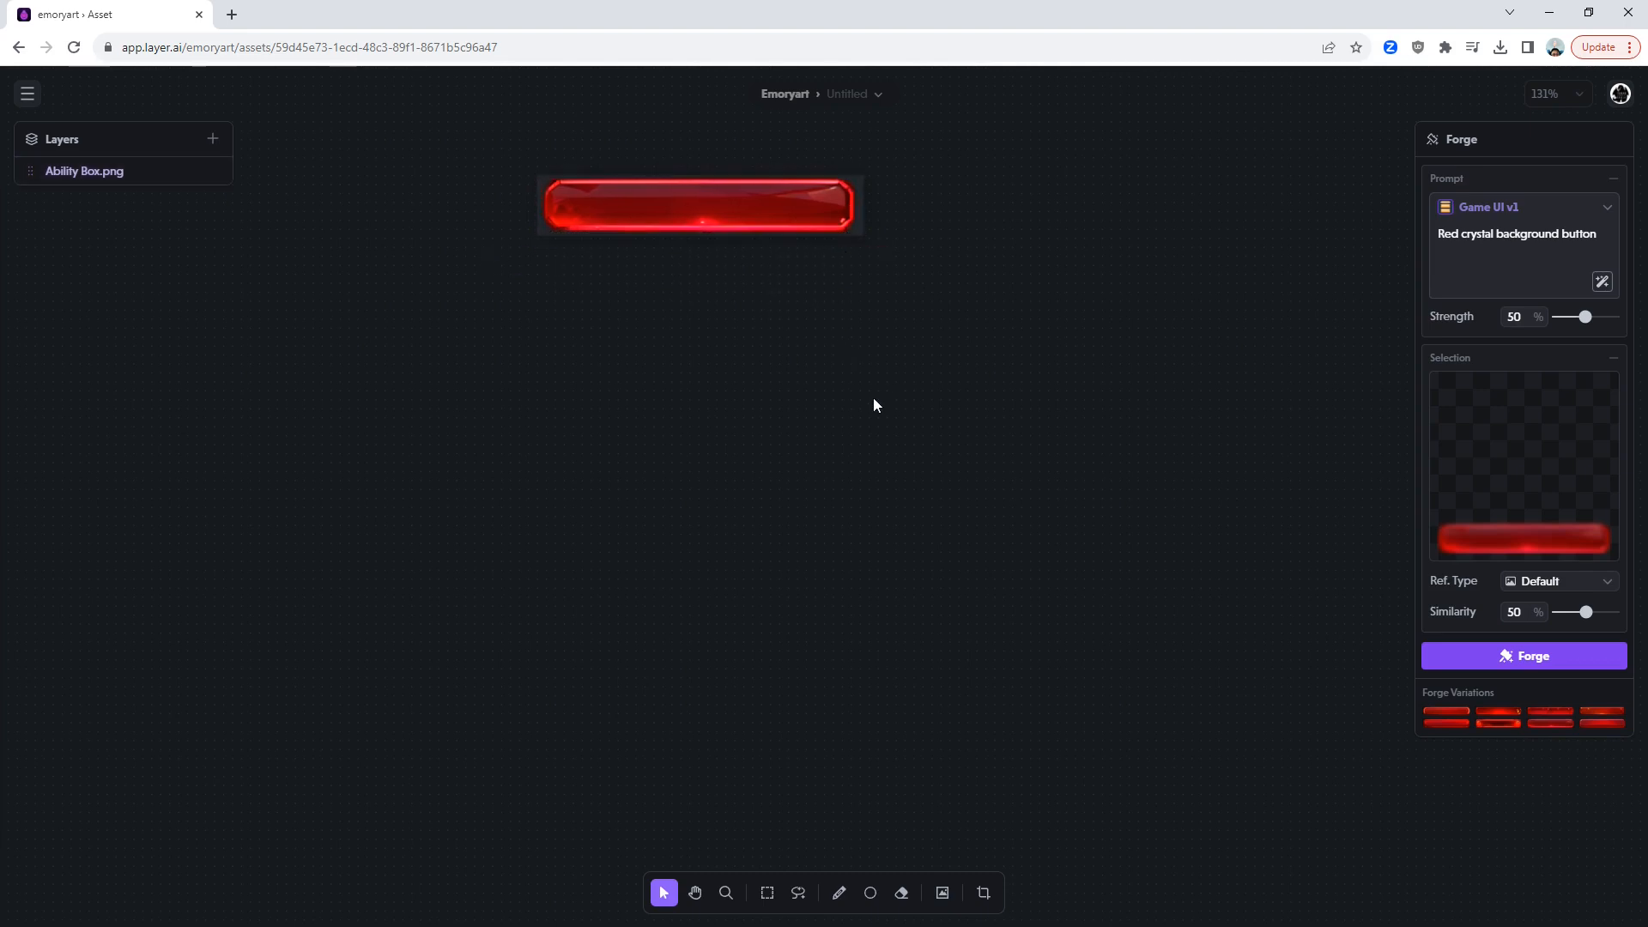
pyautogui.click(708, 215)
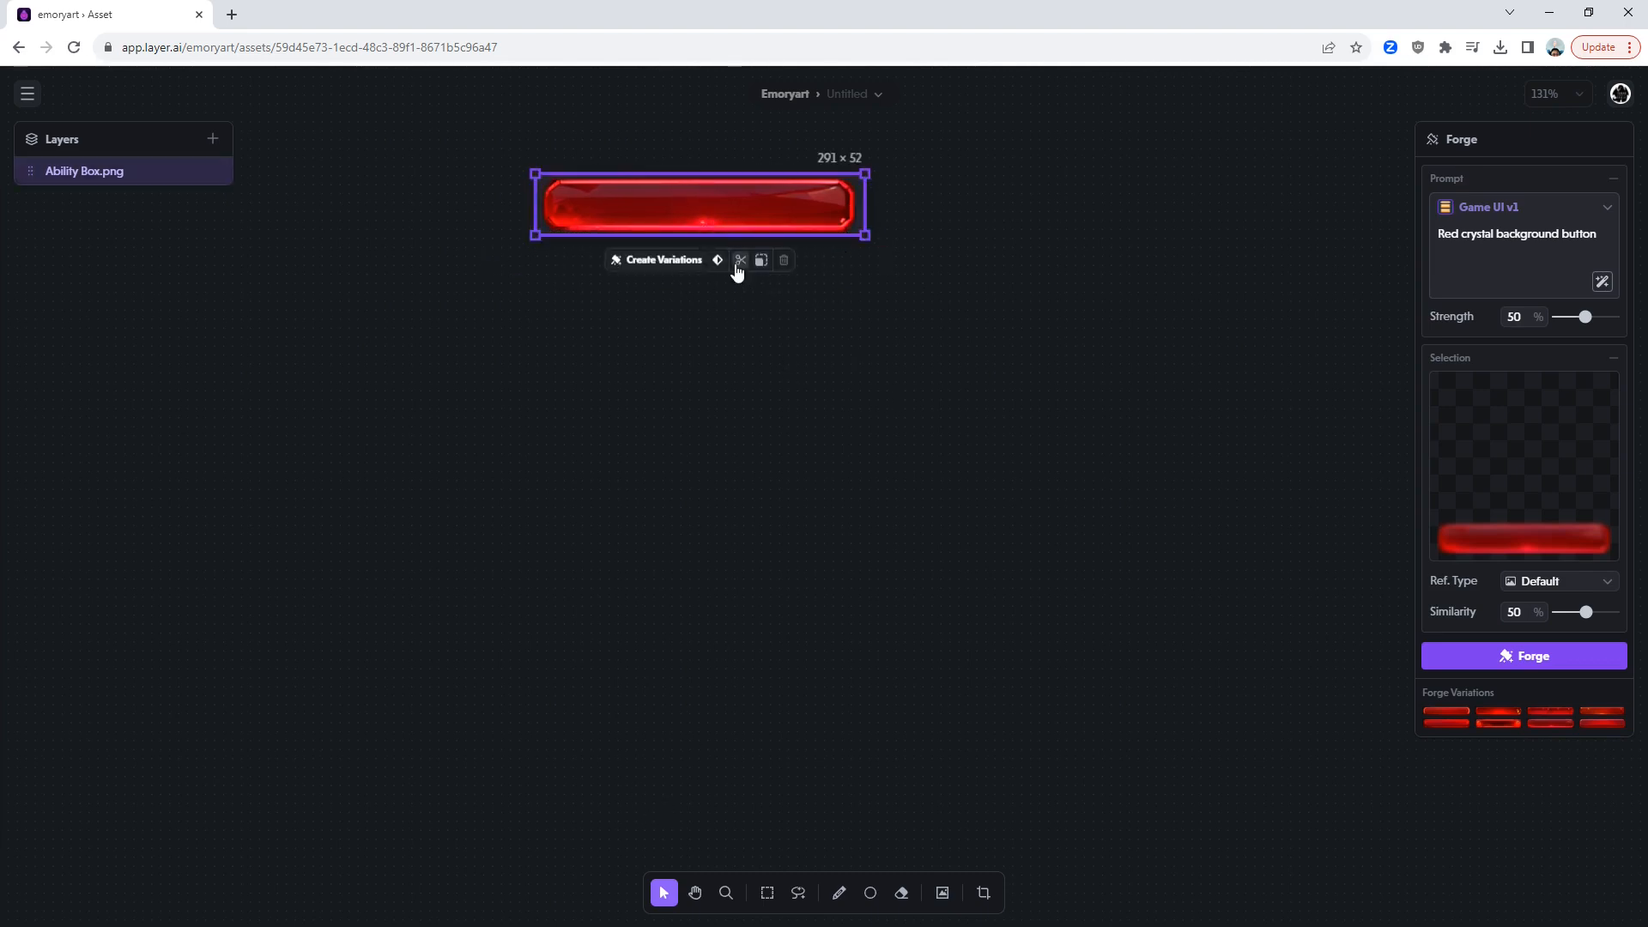
pyautogui.click(939, 190)
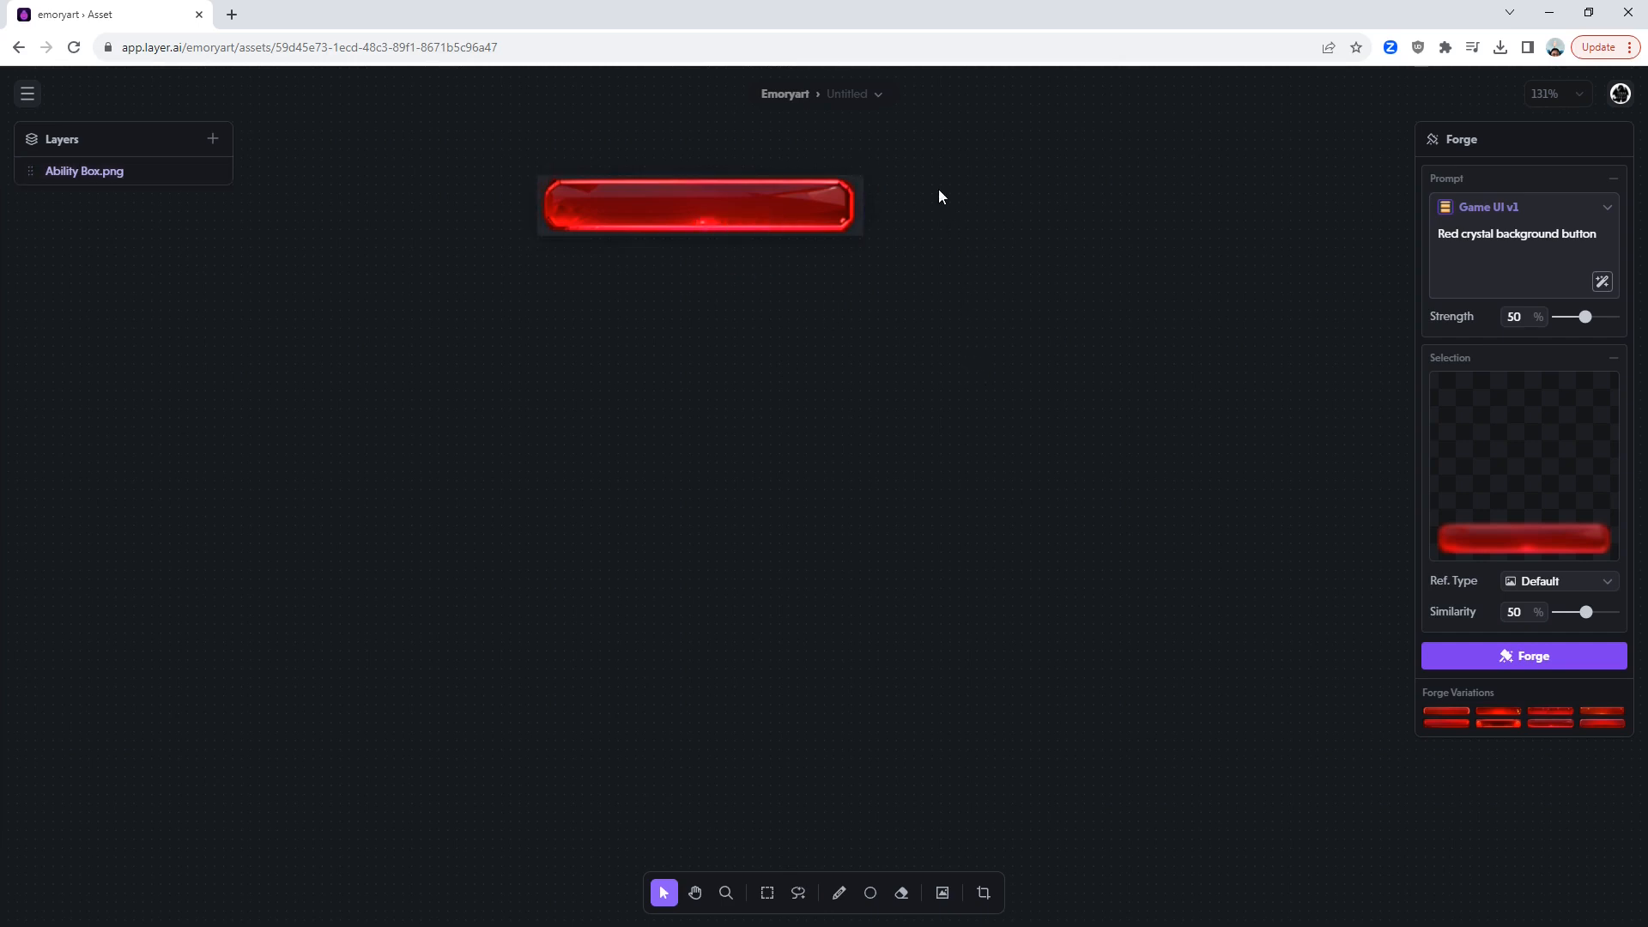
pyautogui.click(878, 96)
pyautogui.click(887, 140)
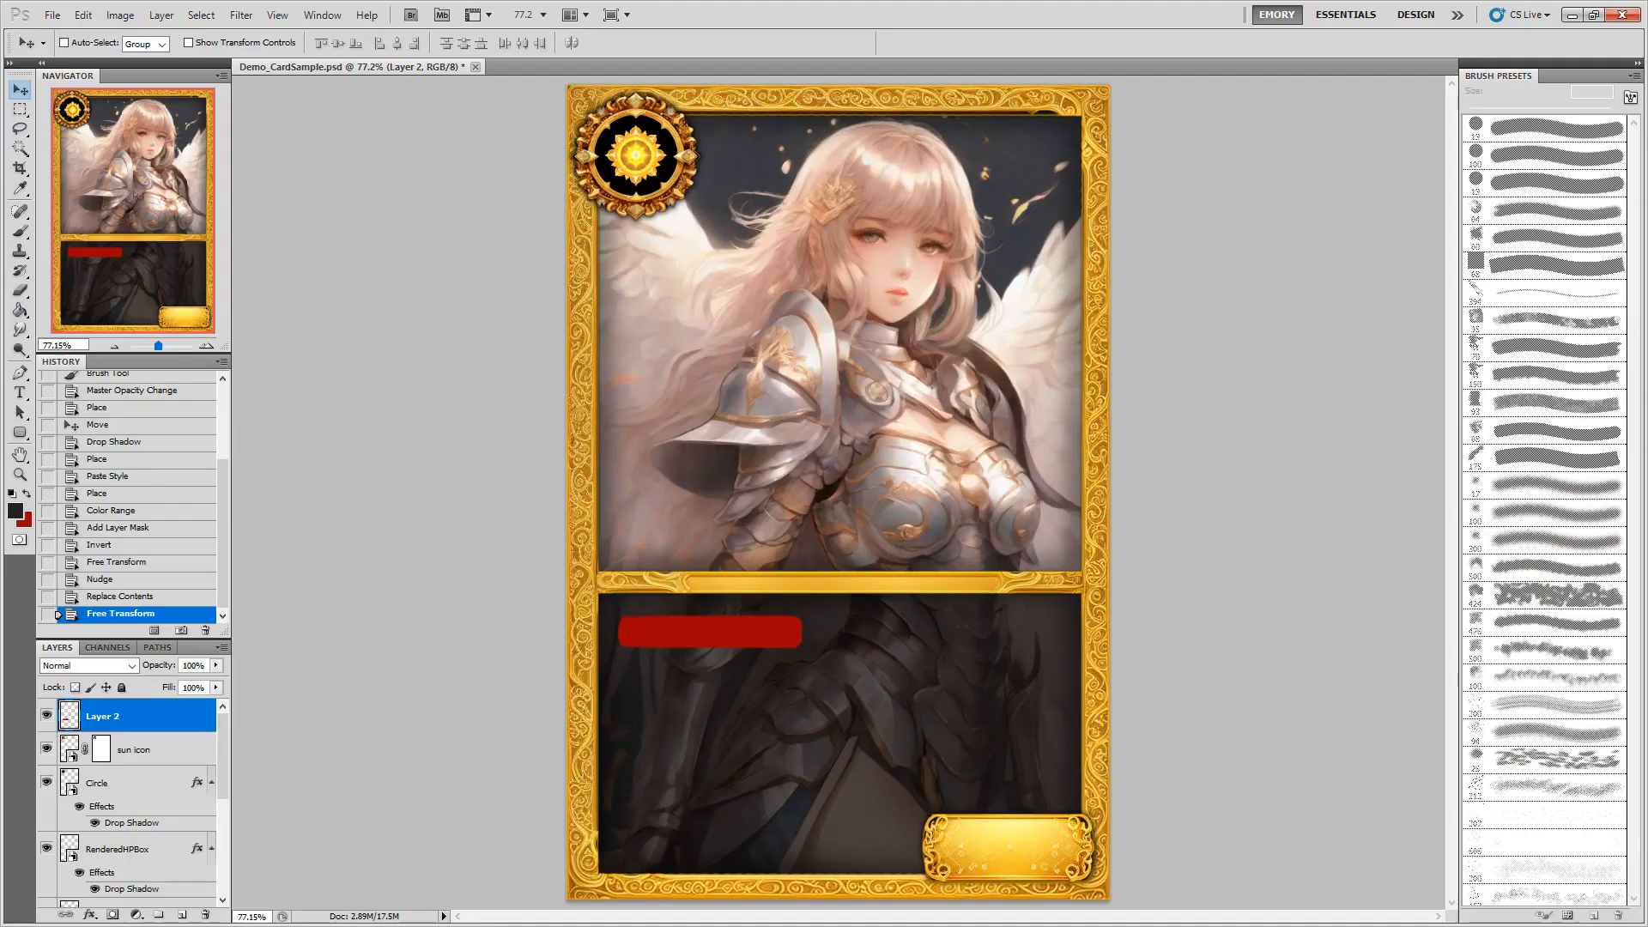
# Place the abilityboxbg image exactly over the flat red box on the card and hide Layer 2.
pyautogui.moveTo(621, 709); pyautogui.dragTo(755, 609)
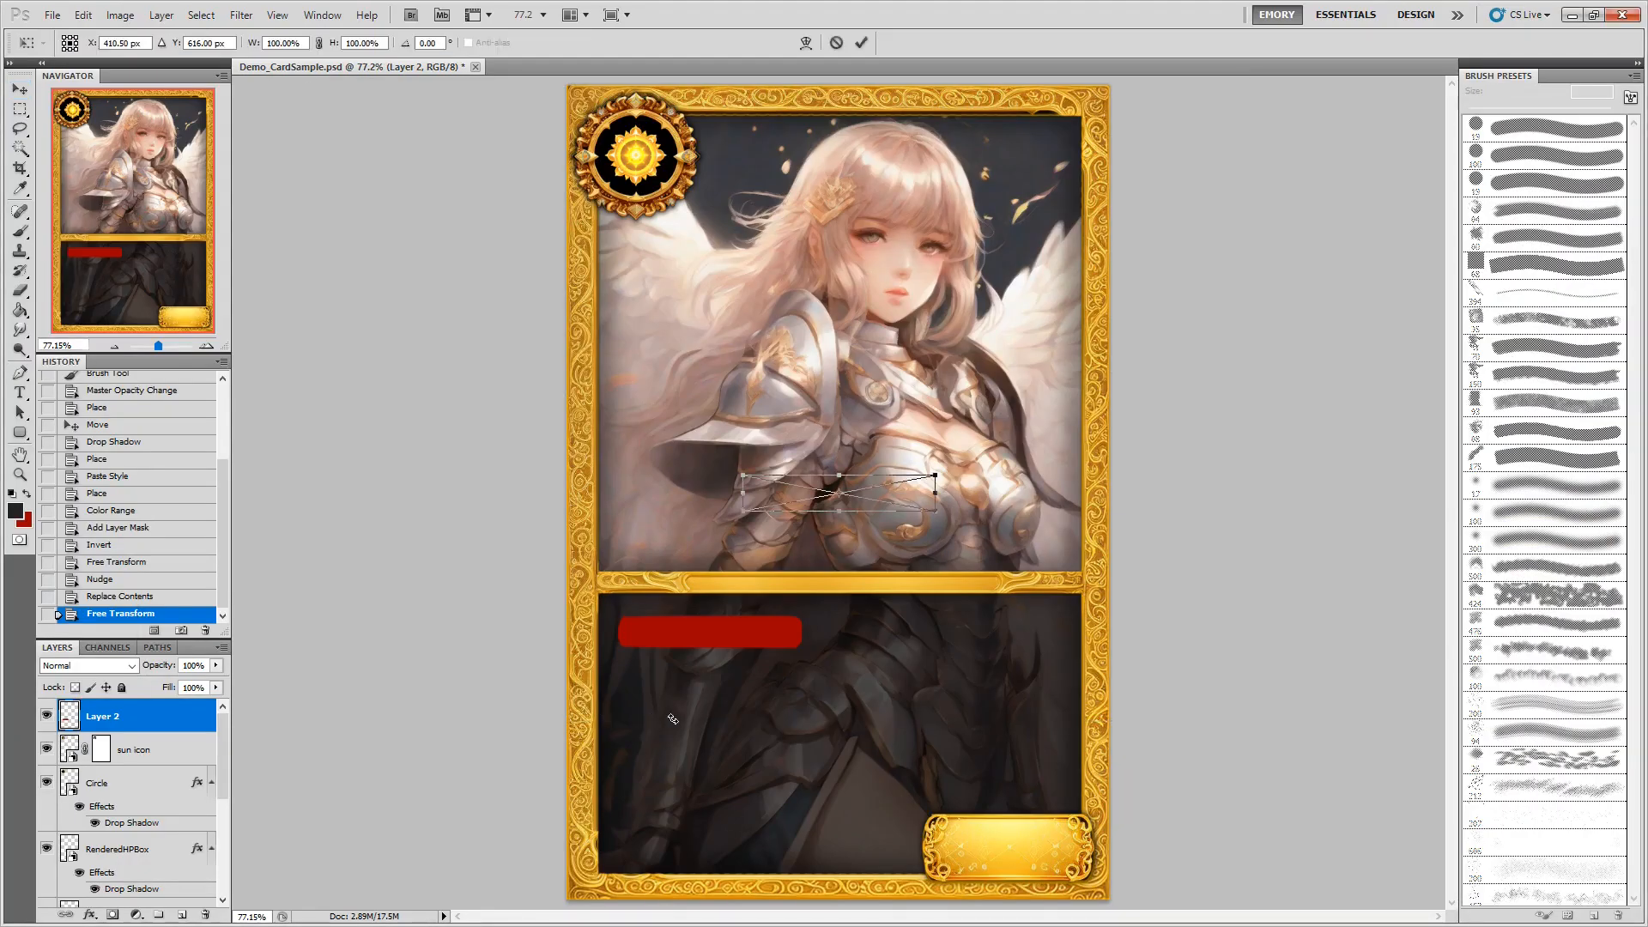
pyautogui.moveTo(881, 495); pyautogui.dragTo(755, 634)
pyautogui.press('Return')
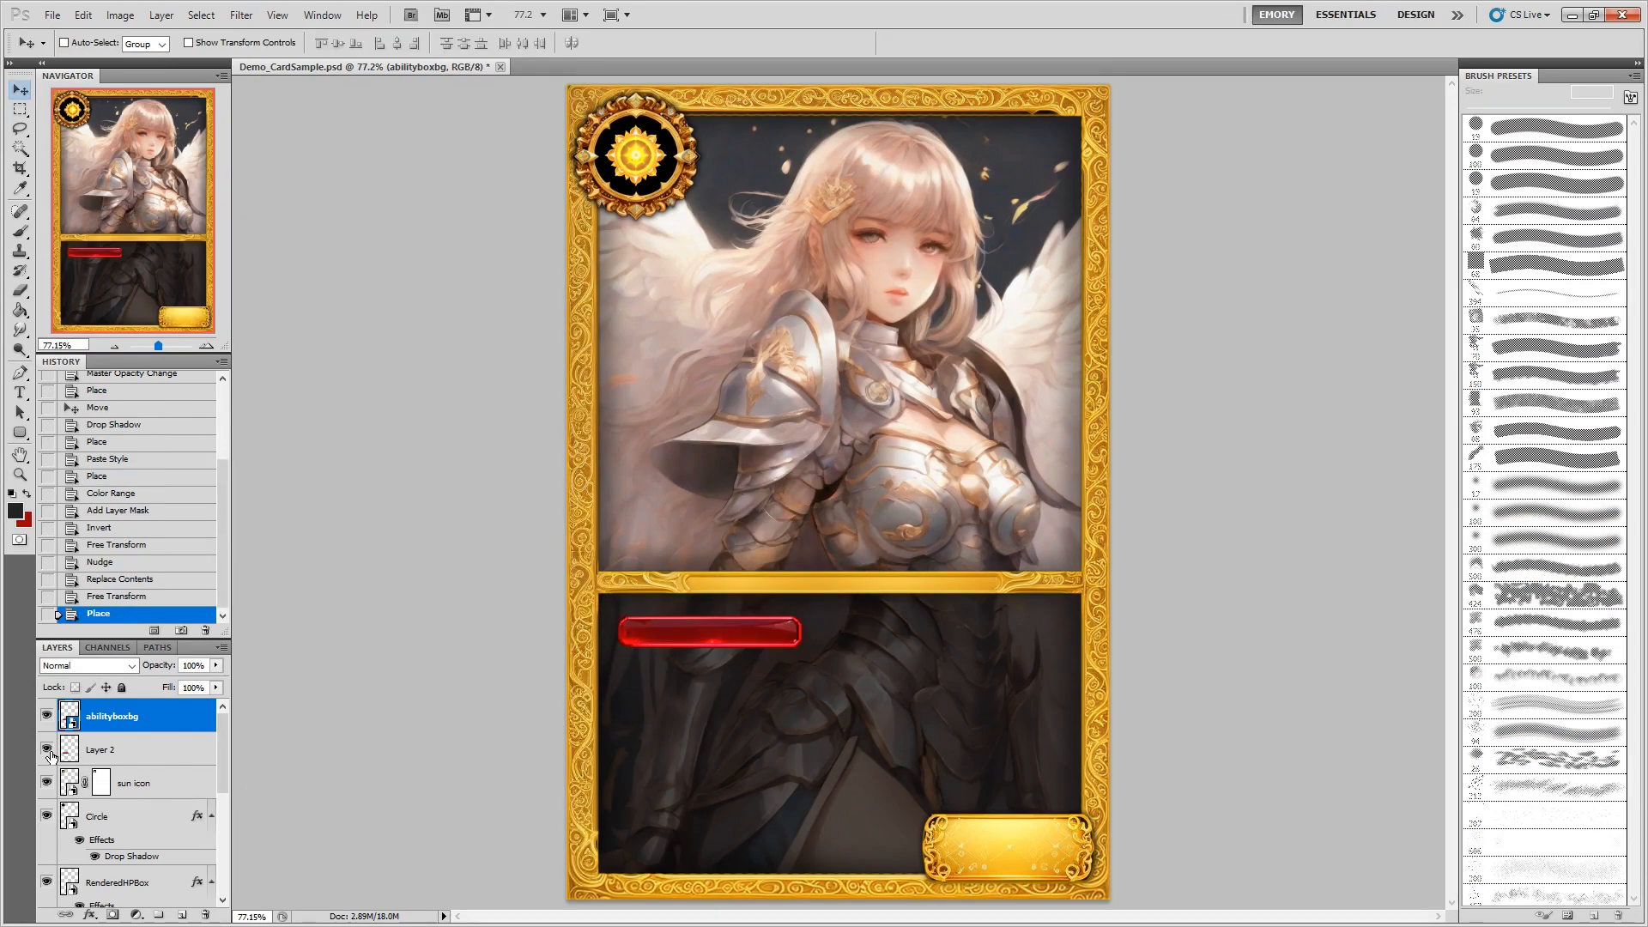
pyautogui.scroll(-3, 102, 766)
pyautogui.scroll(-1, 105, 826)
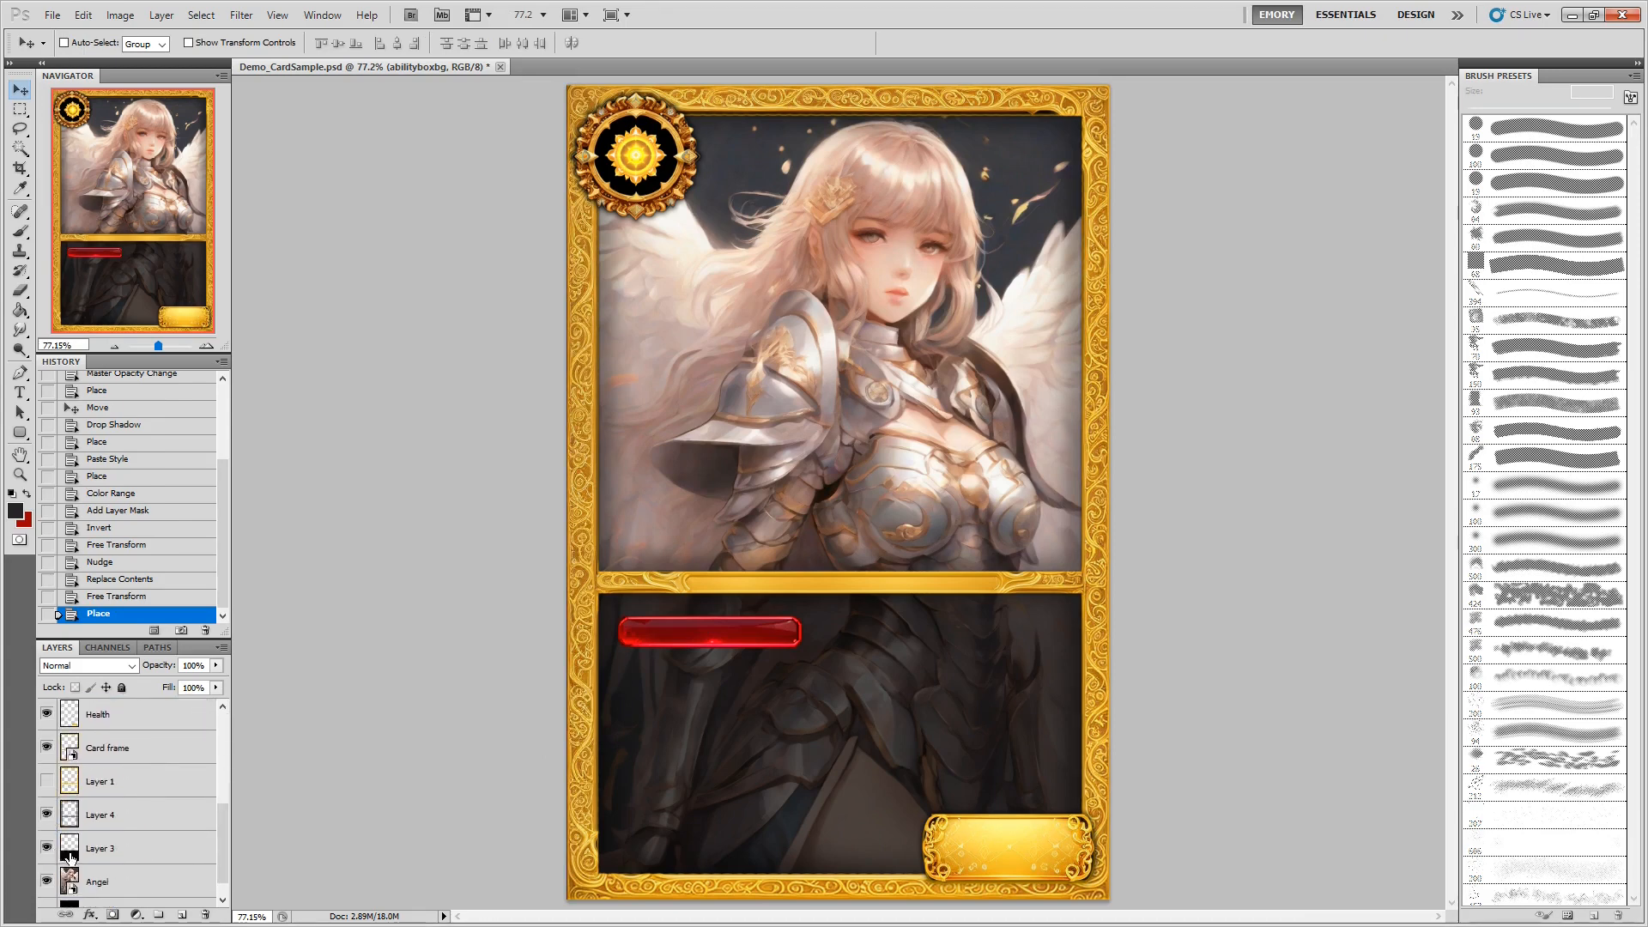
pyautogui.scroll(-1, 85, 846)
pyautogui.scroll(5, 117, 837)
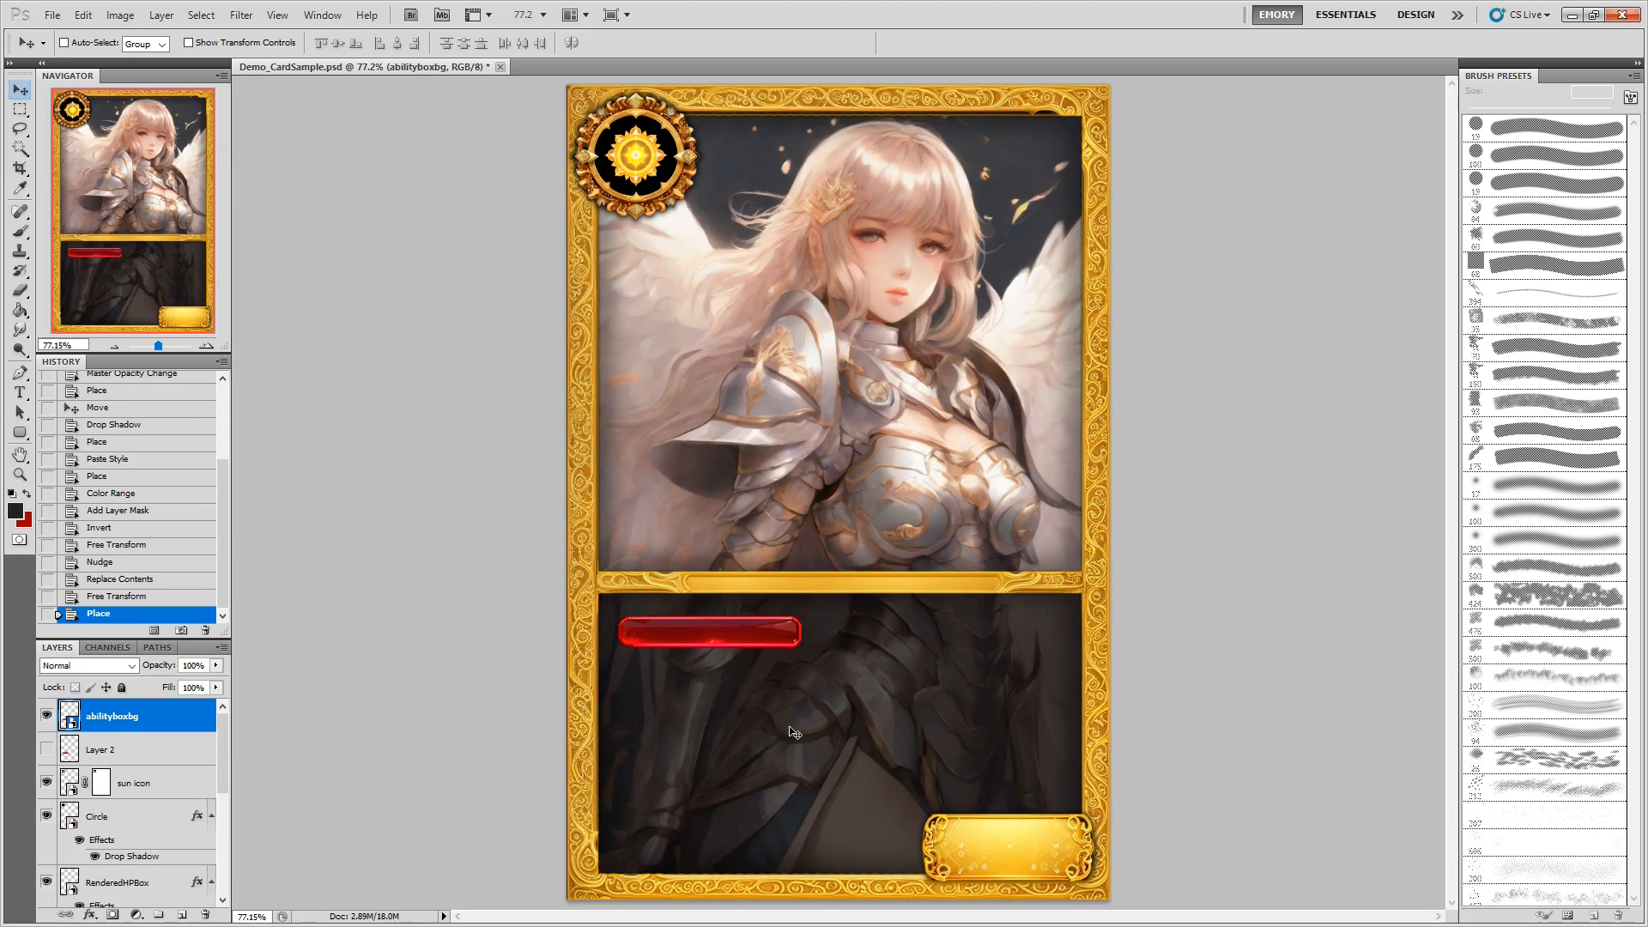
# Select the abilityboxbg and Layer 2 layers together and move them closer to the dark panel's upper-left corner.
pyautogui.hotkey('ctrl', '1')
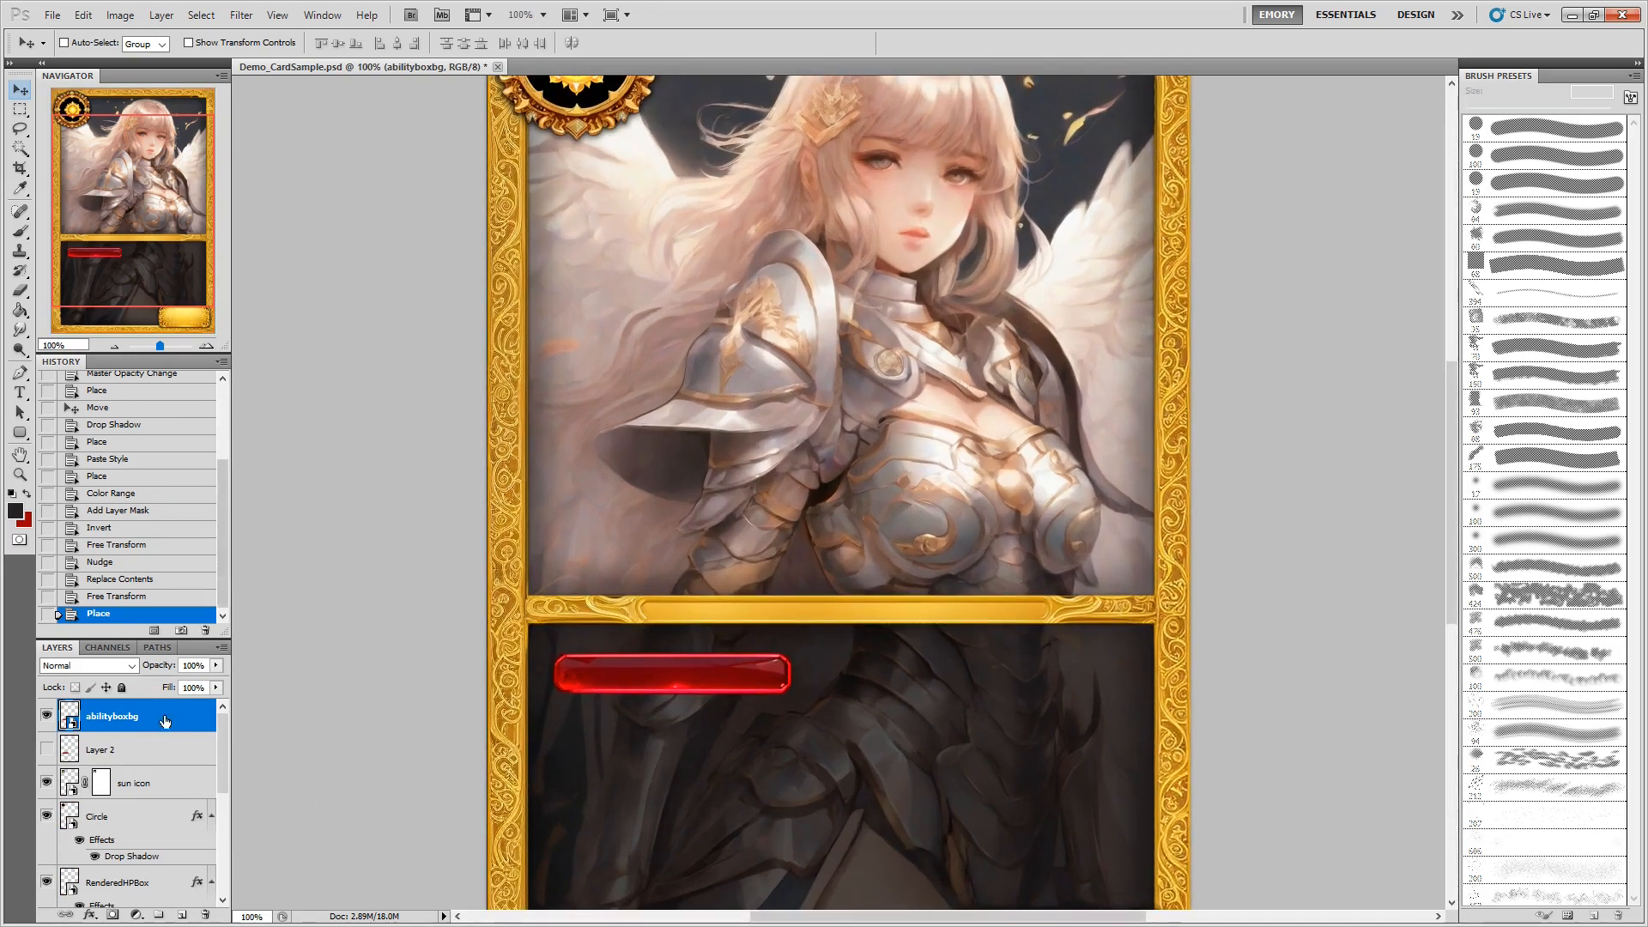
pyautogui.keyDown('shift'); pyautogui.click(140, 755); pyautogui.keyUp('shift')
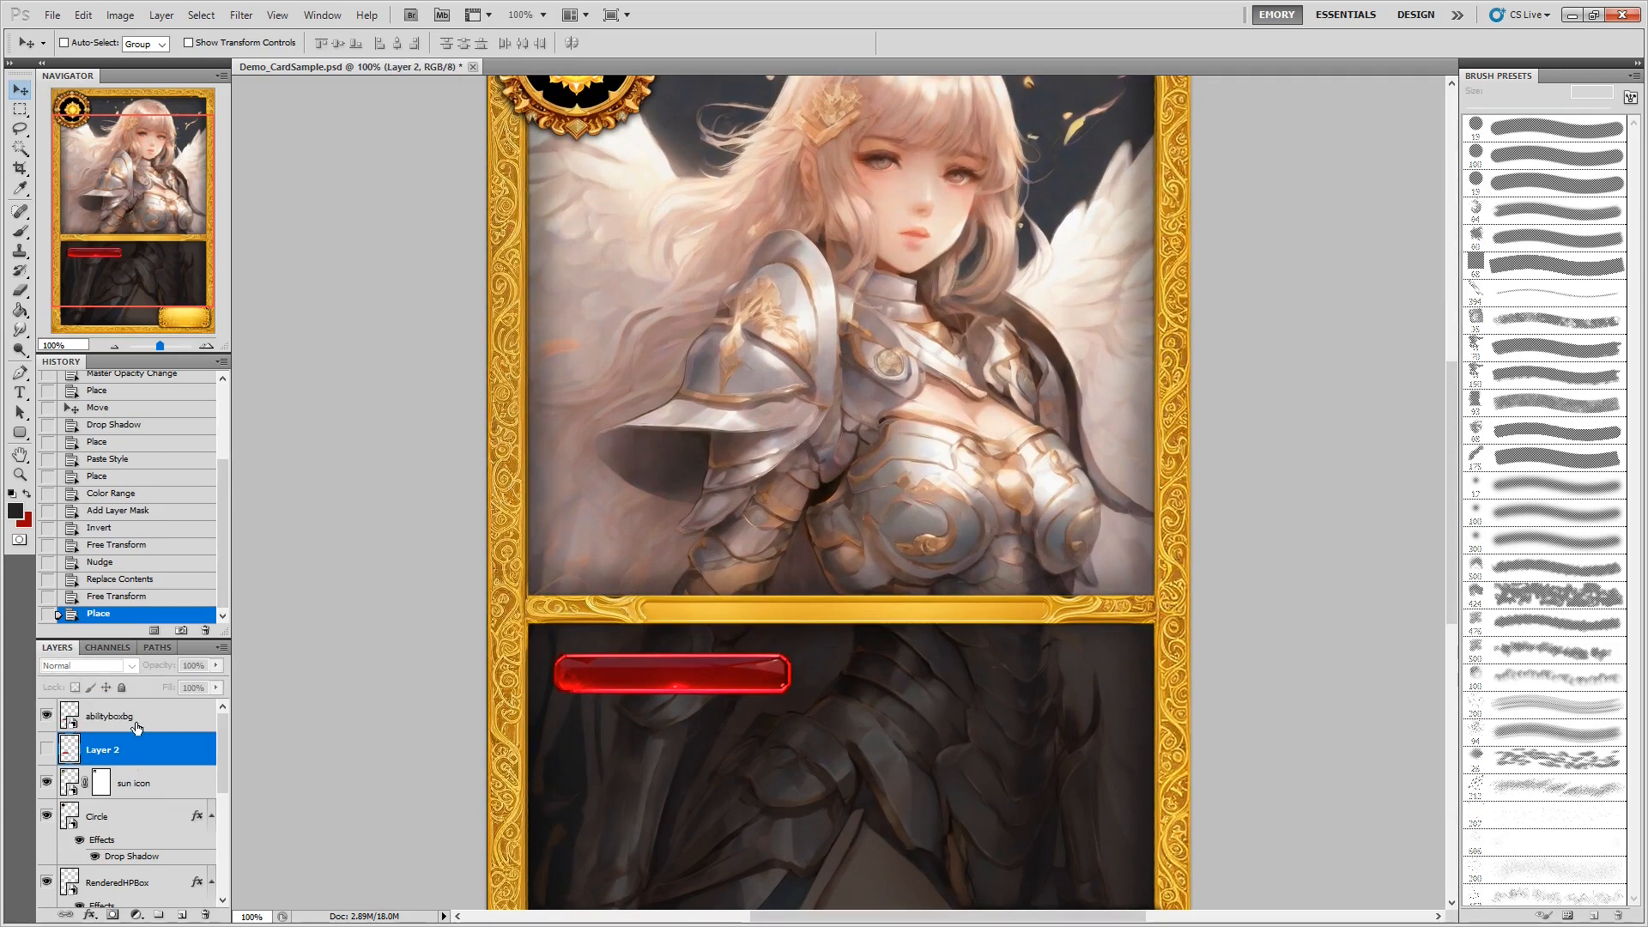
pyautogui.moveTo(691, 690); pyautogui.dragTo(680, 675)
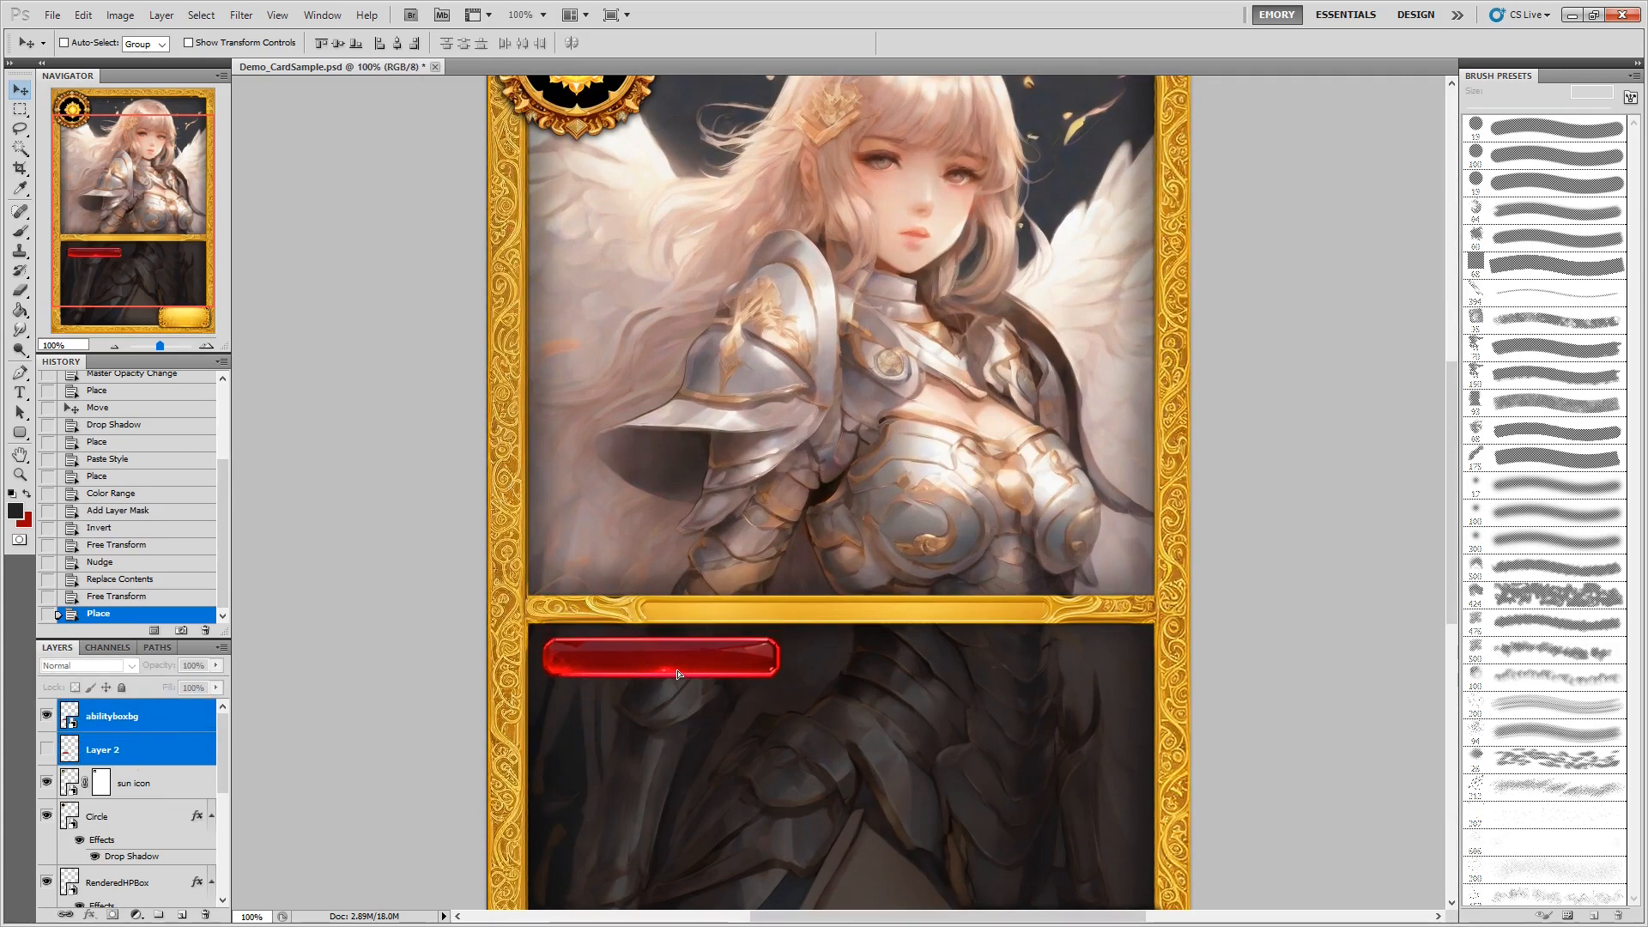
pyautogui.hotkey('ctrl', '+')
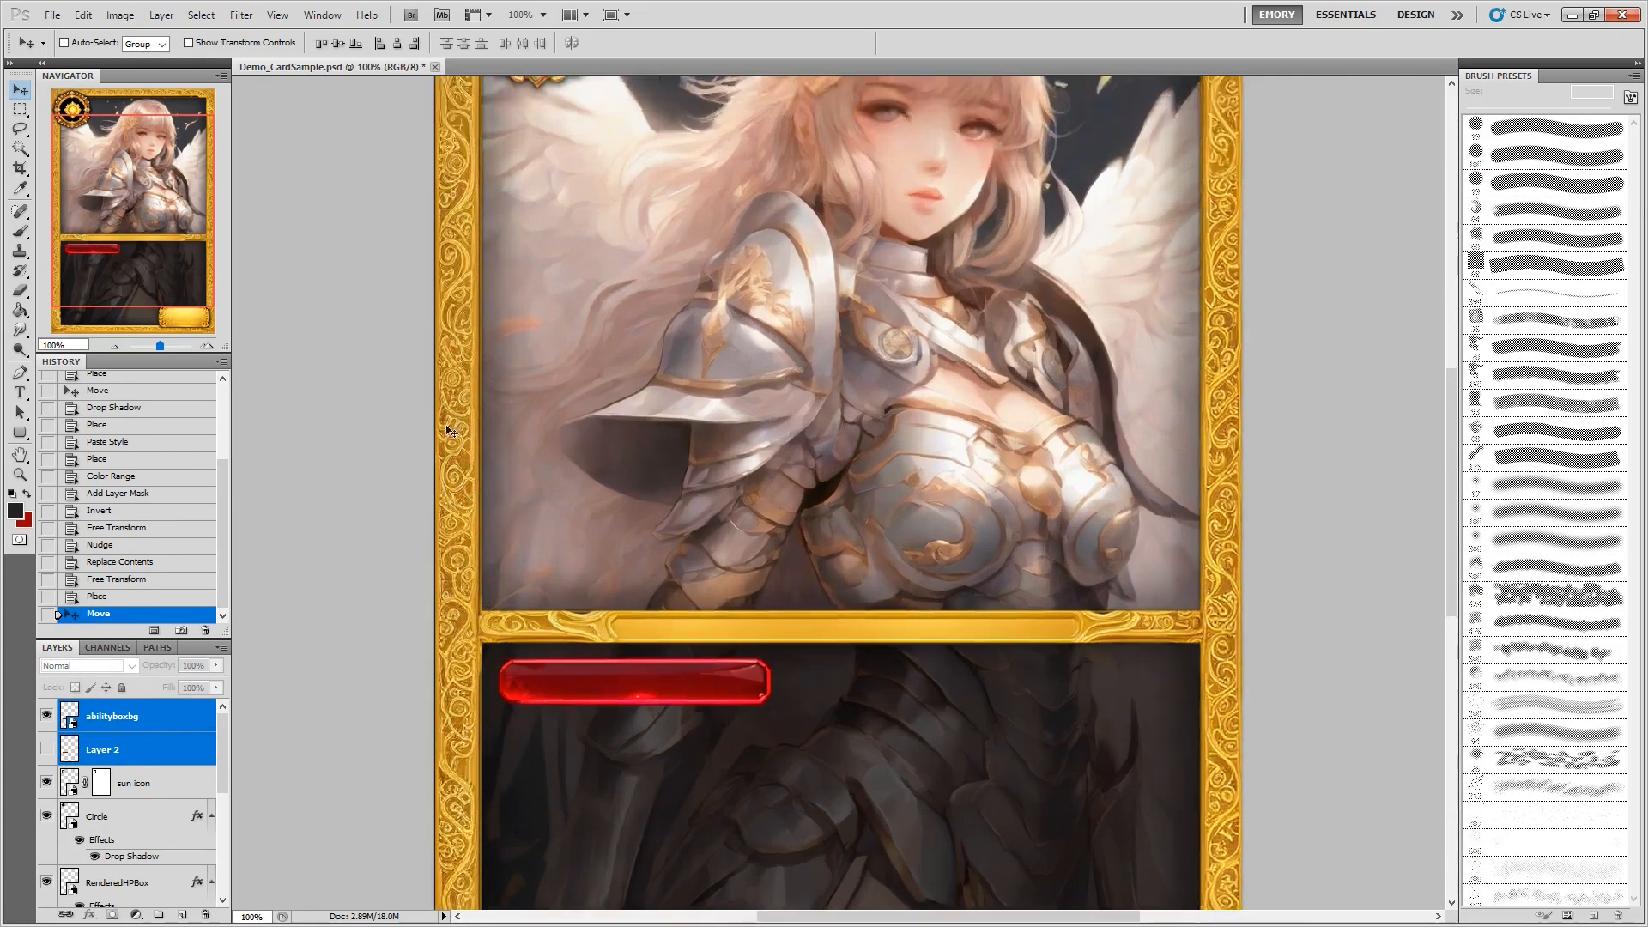
pyautogui.moveTo(152, 206); pyautogui.dragTo(122, 233)
pyautogui.hotkey('ctrl', '-')
pyautogui.scroll(-3, 801, 713)
pyautogui.scroll(3, 799, 772)
# Draw a text box across the gold health box, directly above the Health layer, and enter 500.
pyautogui.click(19, 392)
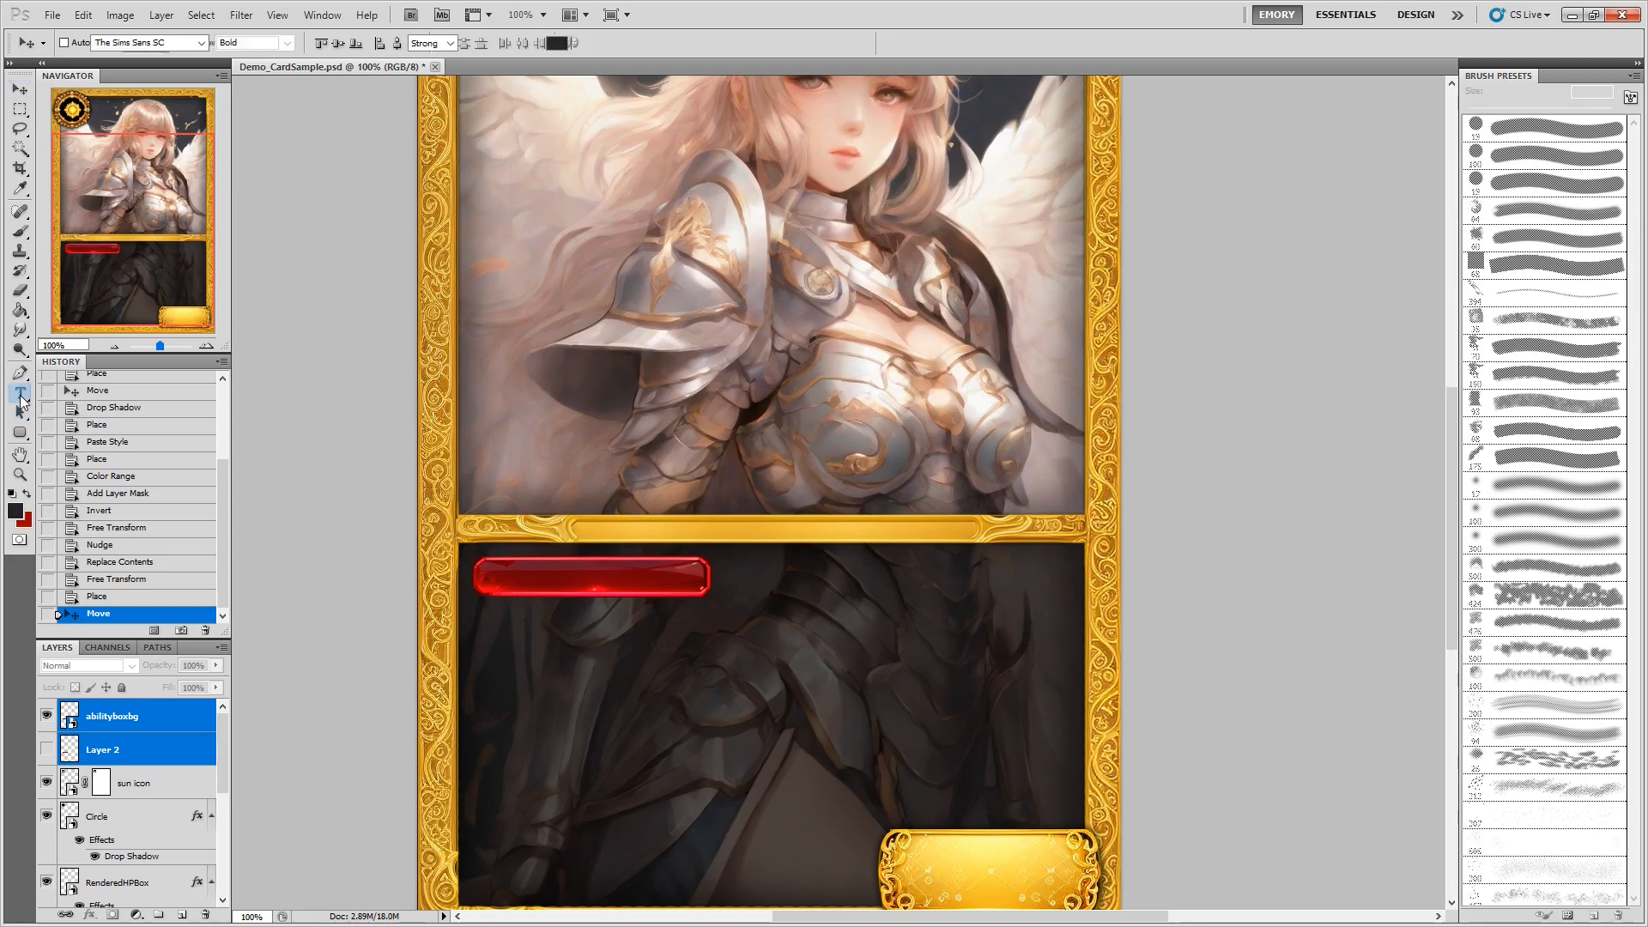
pyautogui.scroll(-2, 856, 747)
pyautogui.scroll(-3, 856, 747)
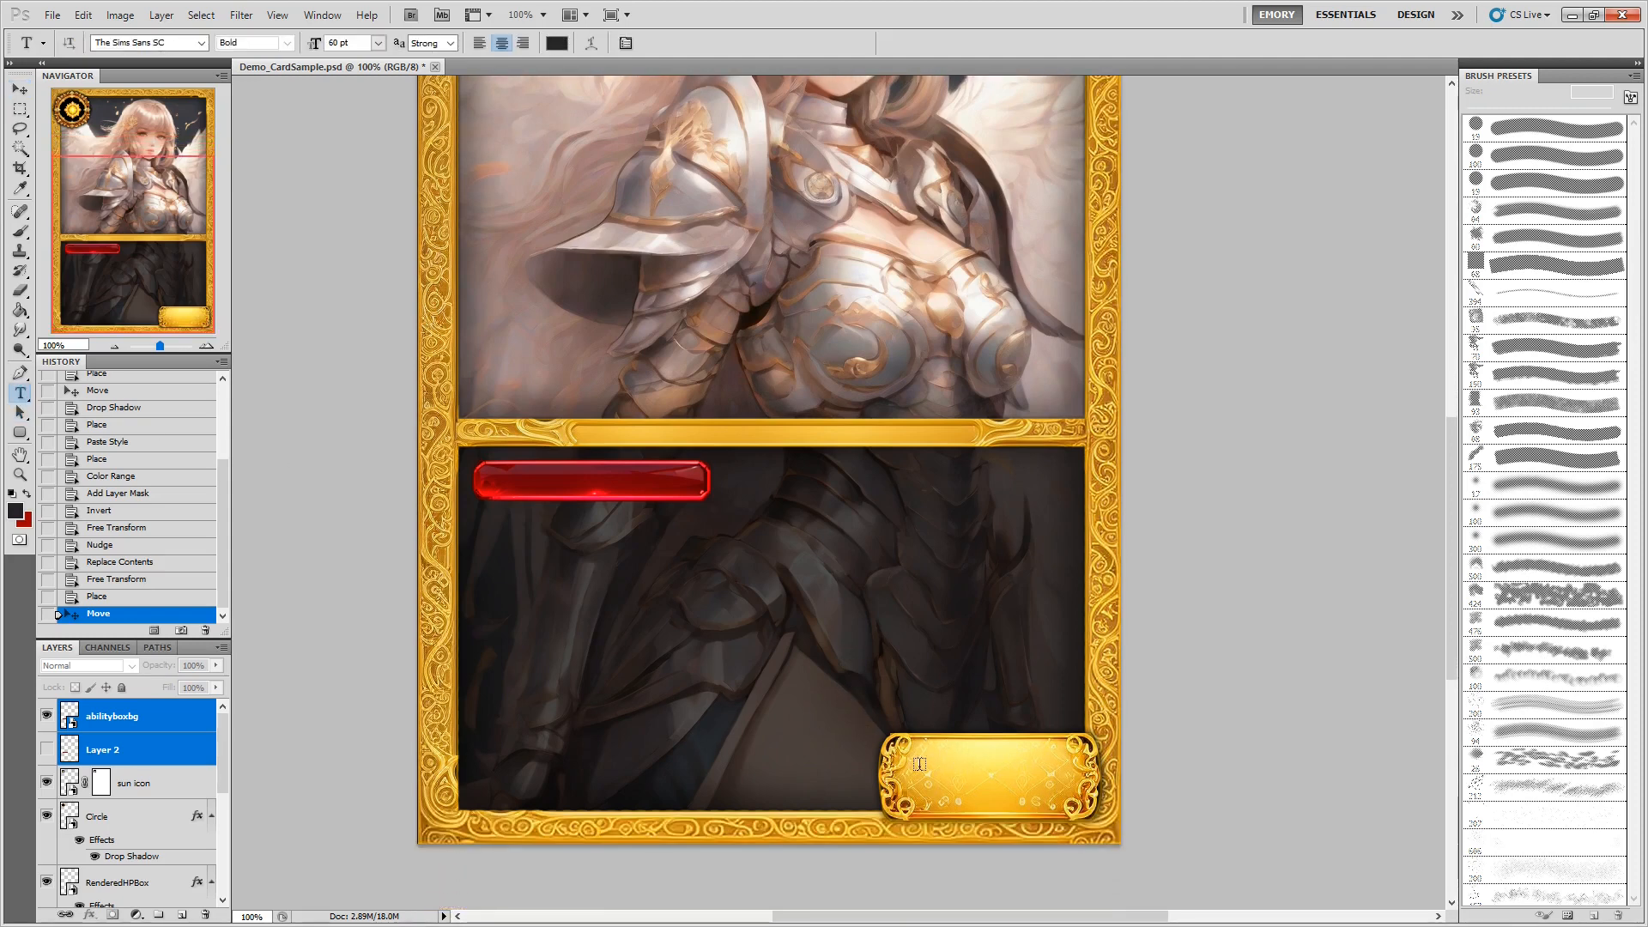
pyautogui.click(160, 726)
pyautogui.scroll(-3, 161, 824)
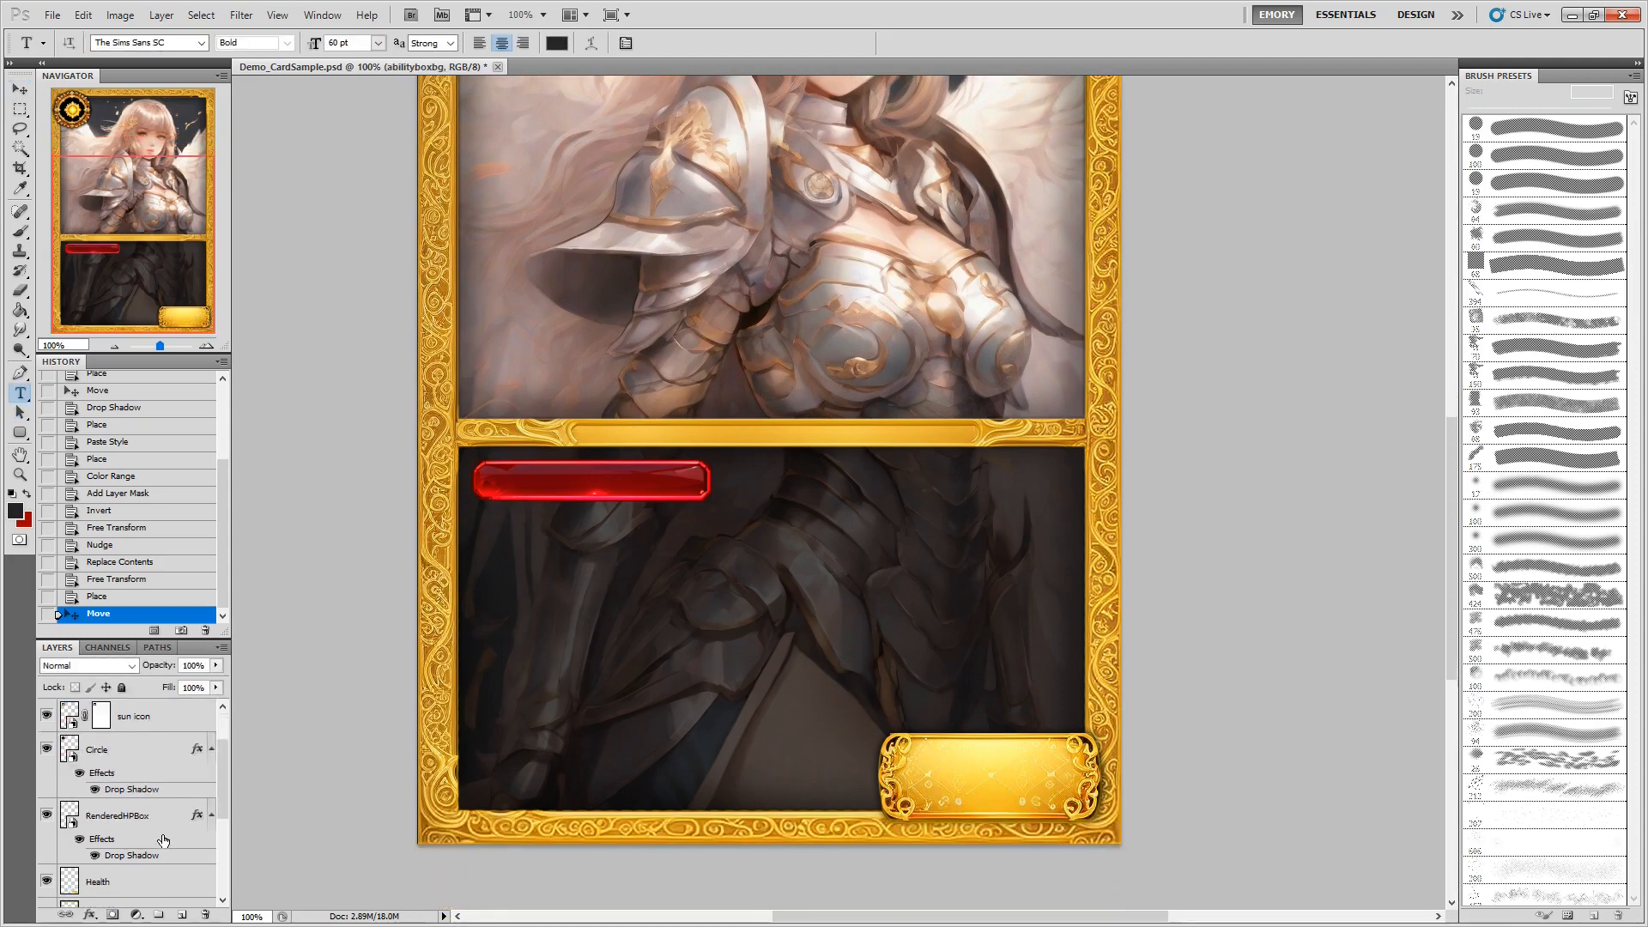
pyautogui.click(147, 844)
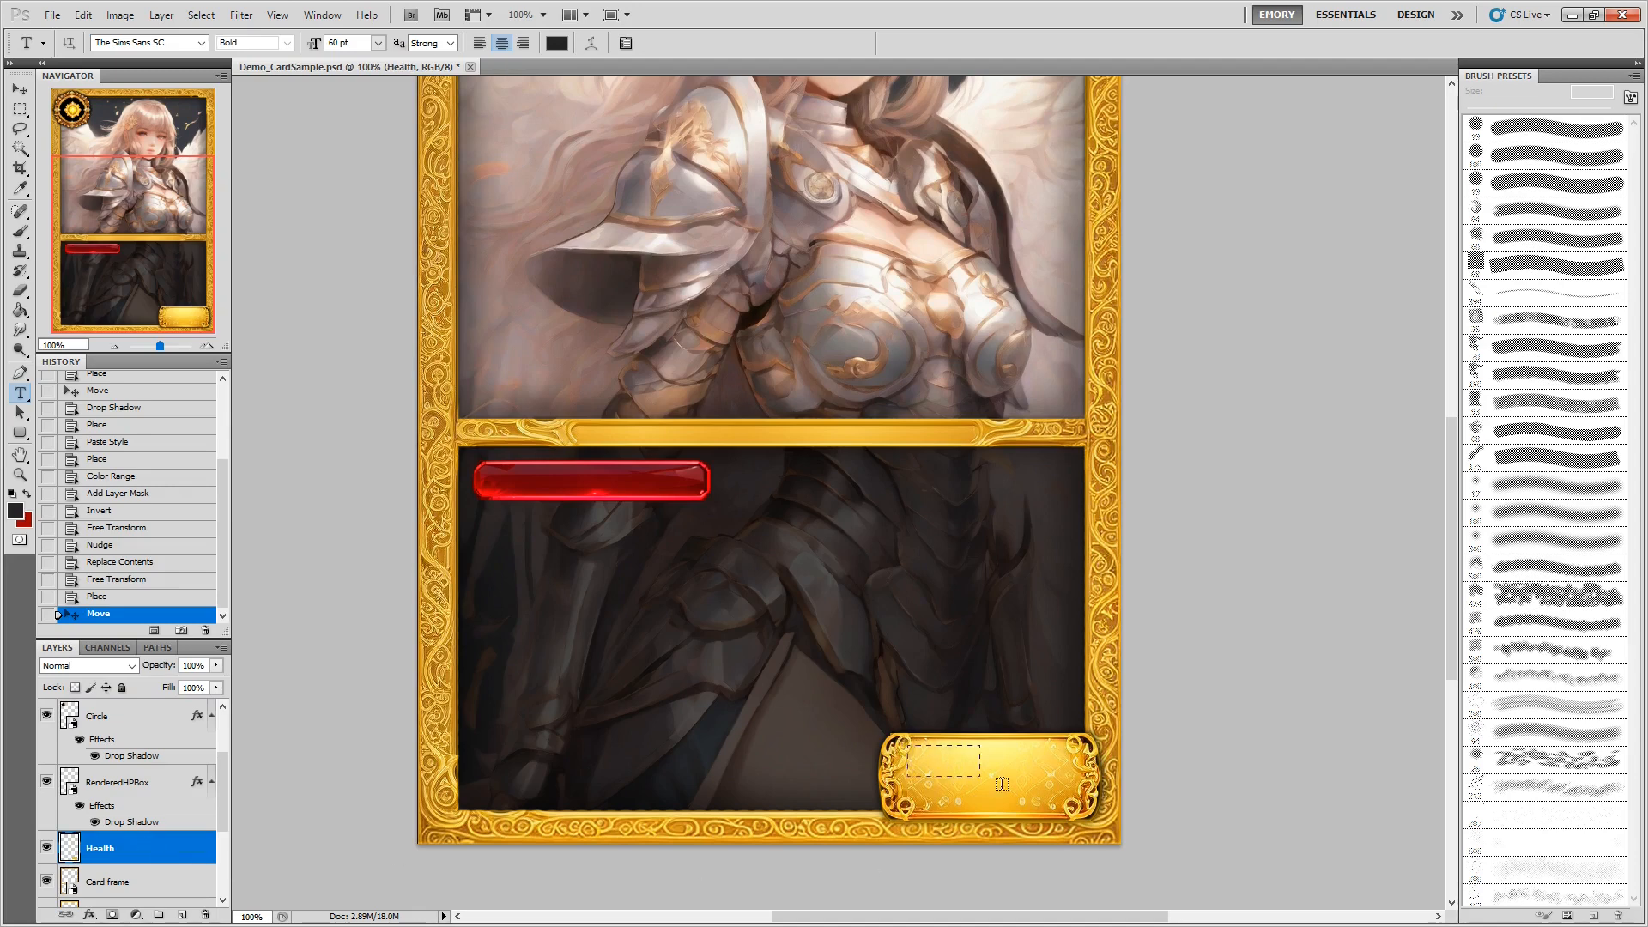
pyautogui.moveTo(907, 744); pyautogui.dragTo(1069, 807)
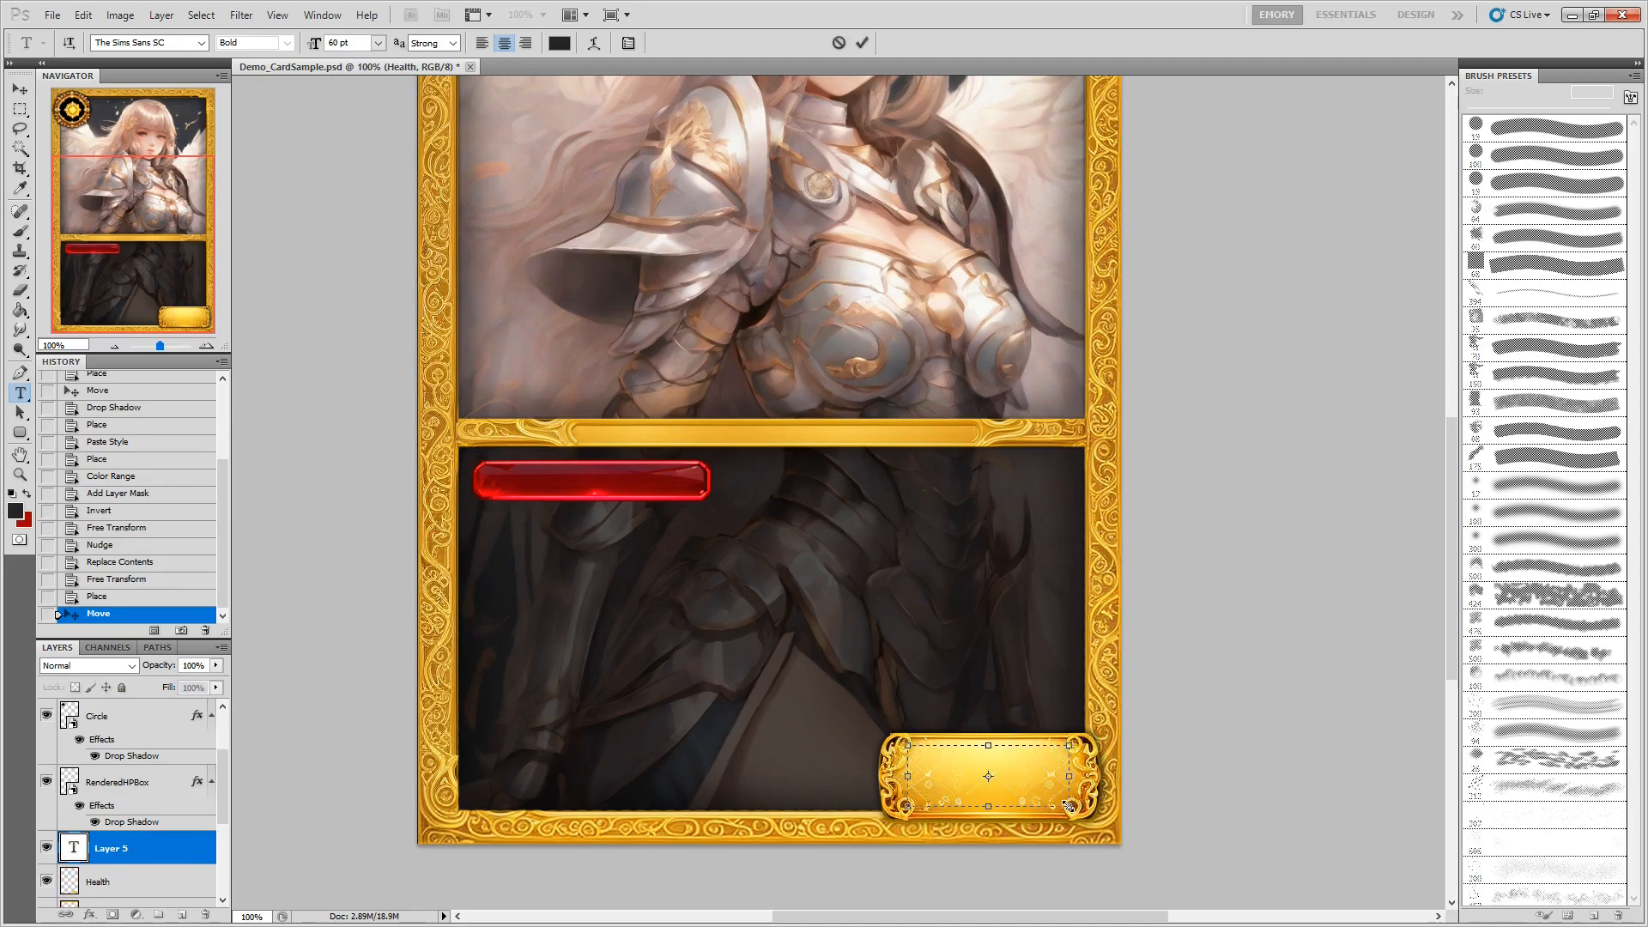
# Color the 500 text white and move its layer above the RenderedHPBox layer.
pyautogui.hotkey('ctrl', 'a')
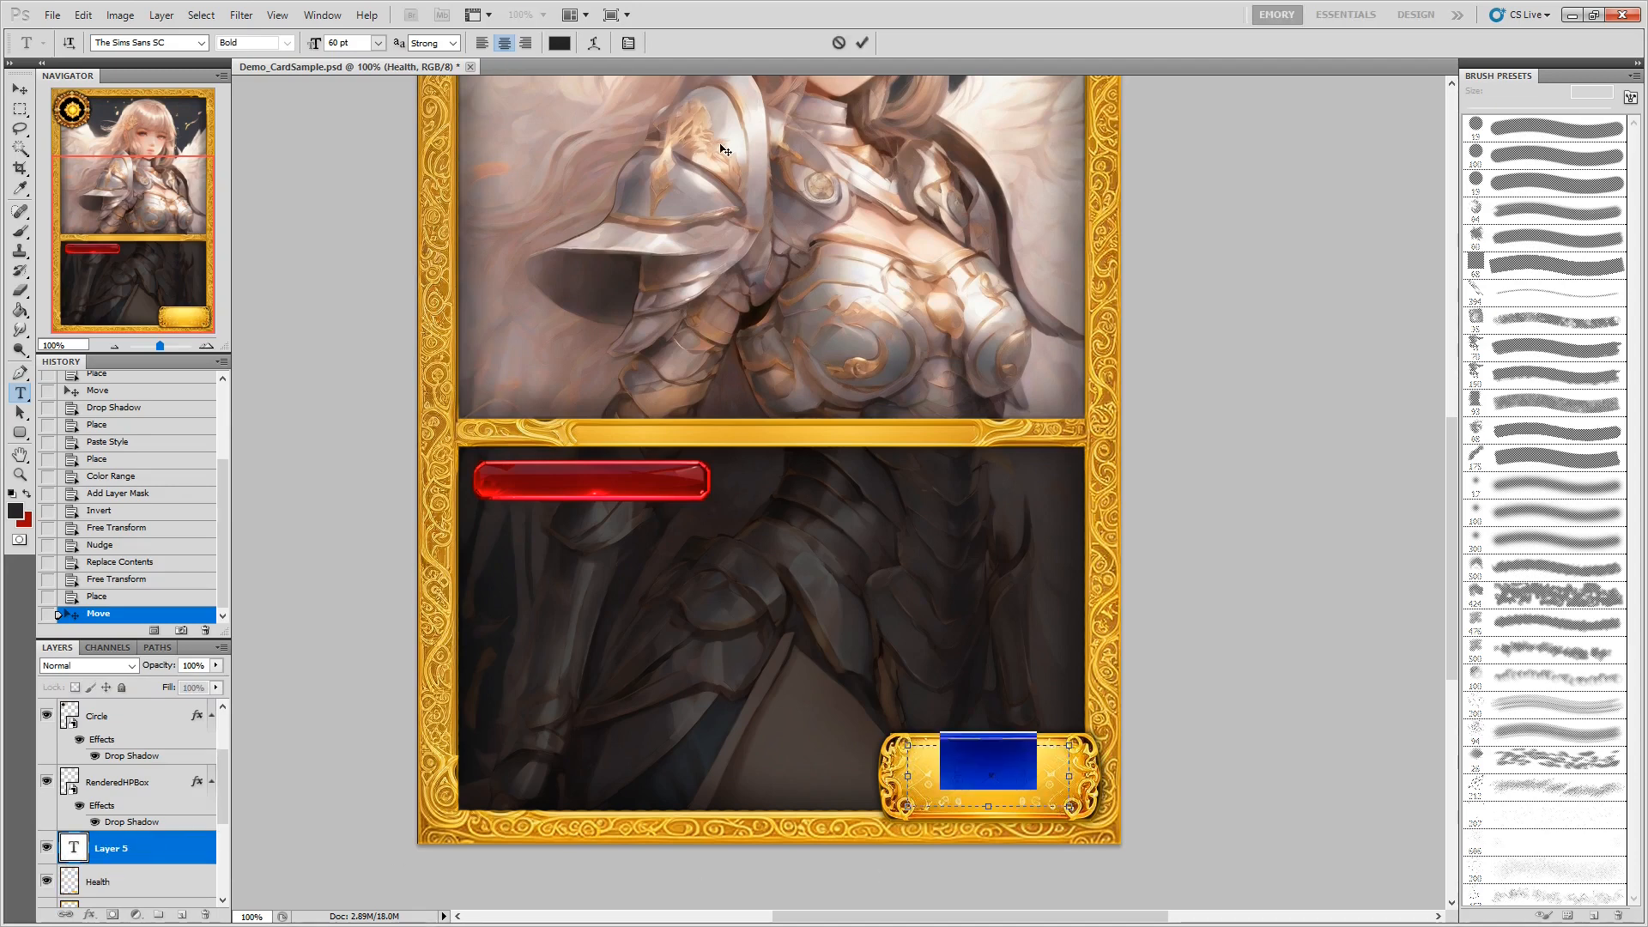
pyautogui.click(559, 43)
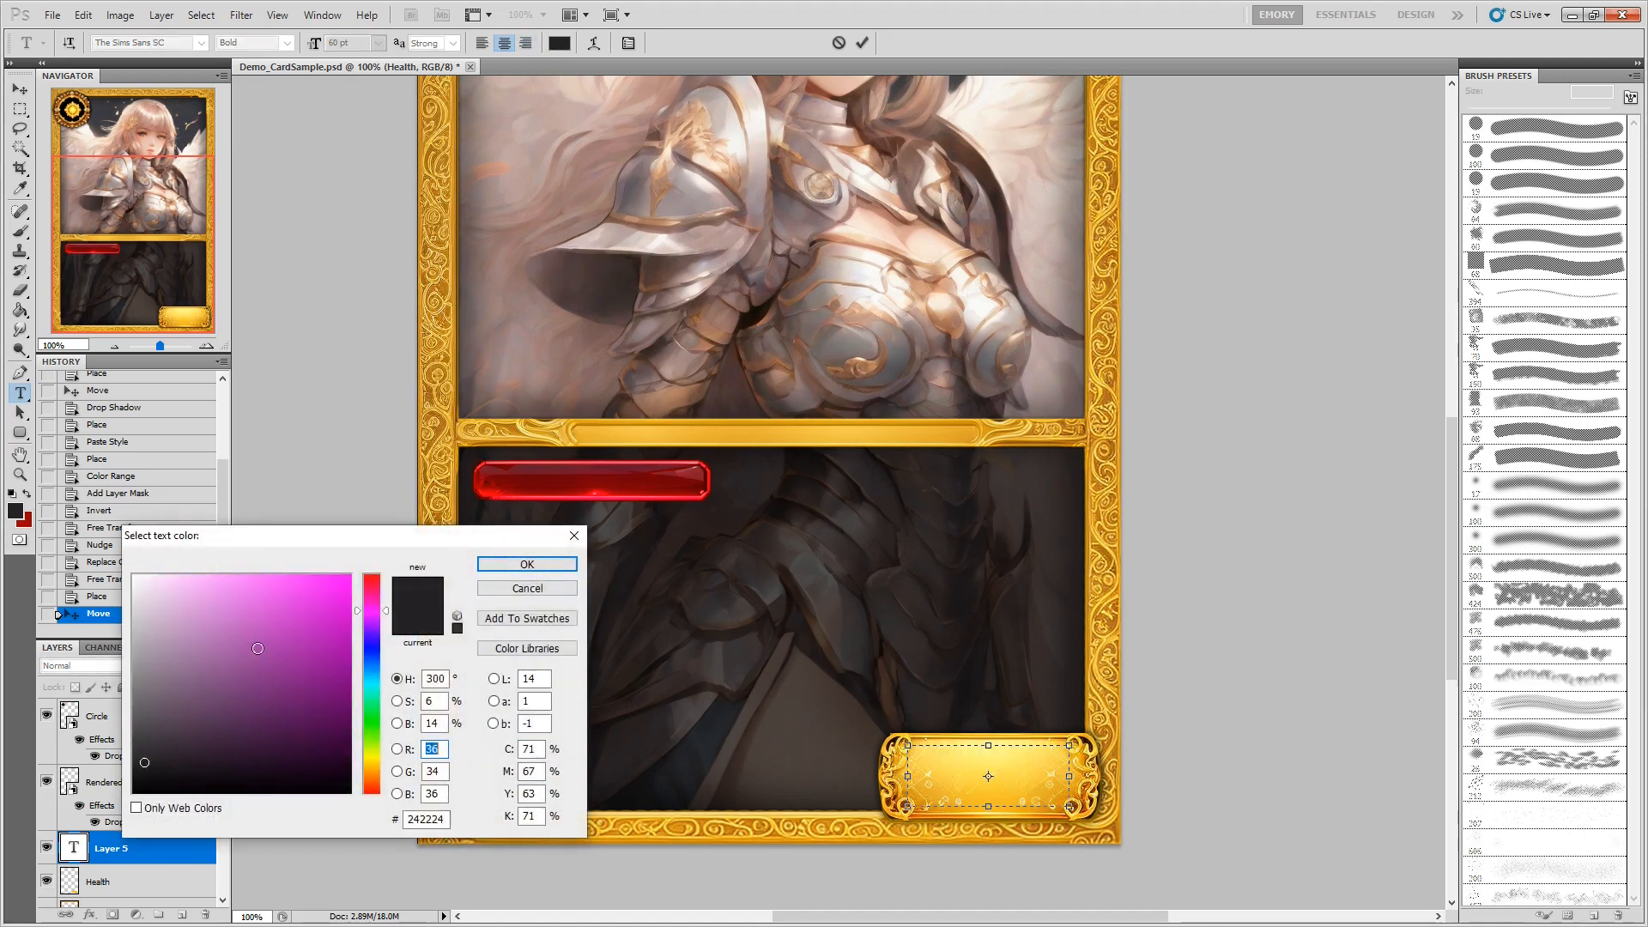
pyautogui.click(135, 575)
pyautogui.click(511, 563)
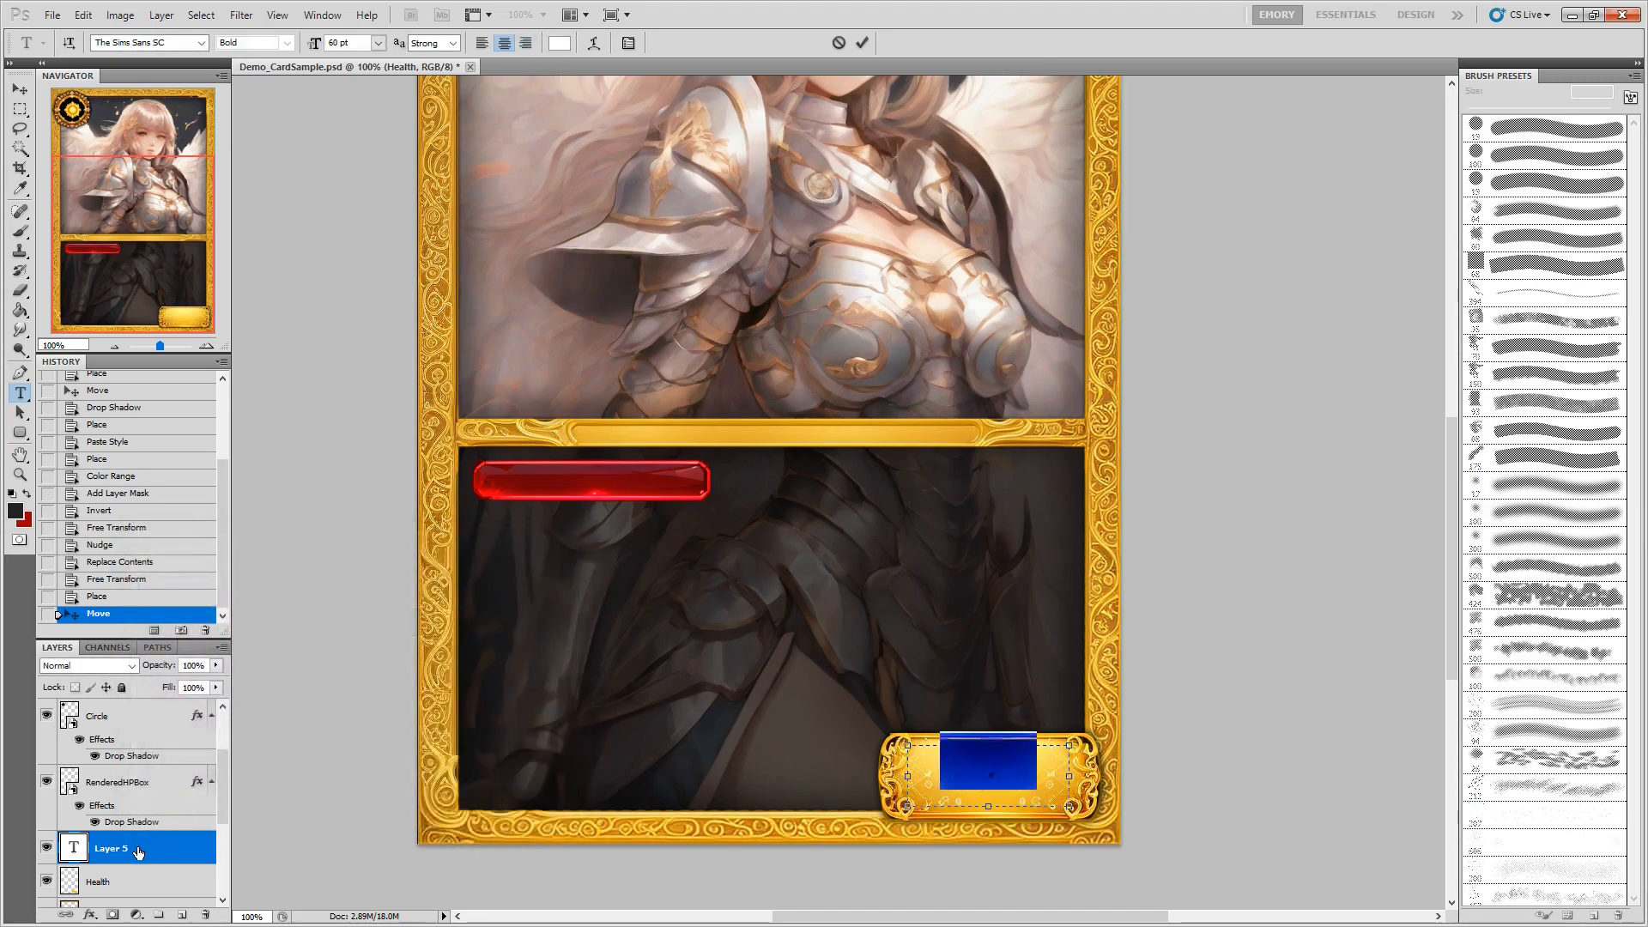
pyautogui.click(197, 863)
pyautogui.moveTo(197, 863); pyautogui.dragTo(147, 779)
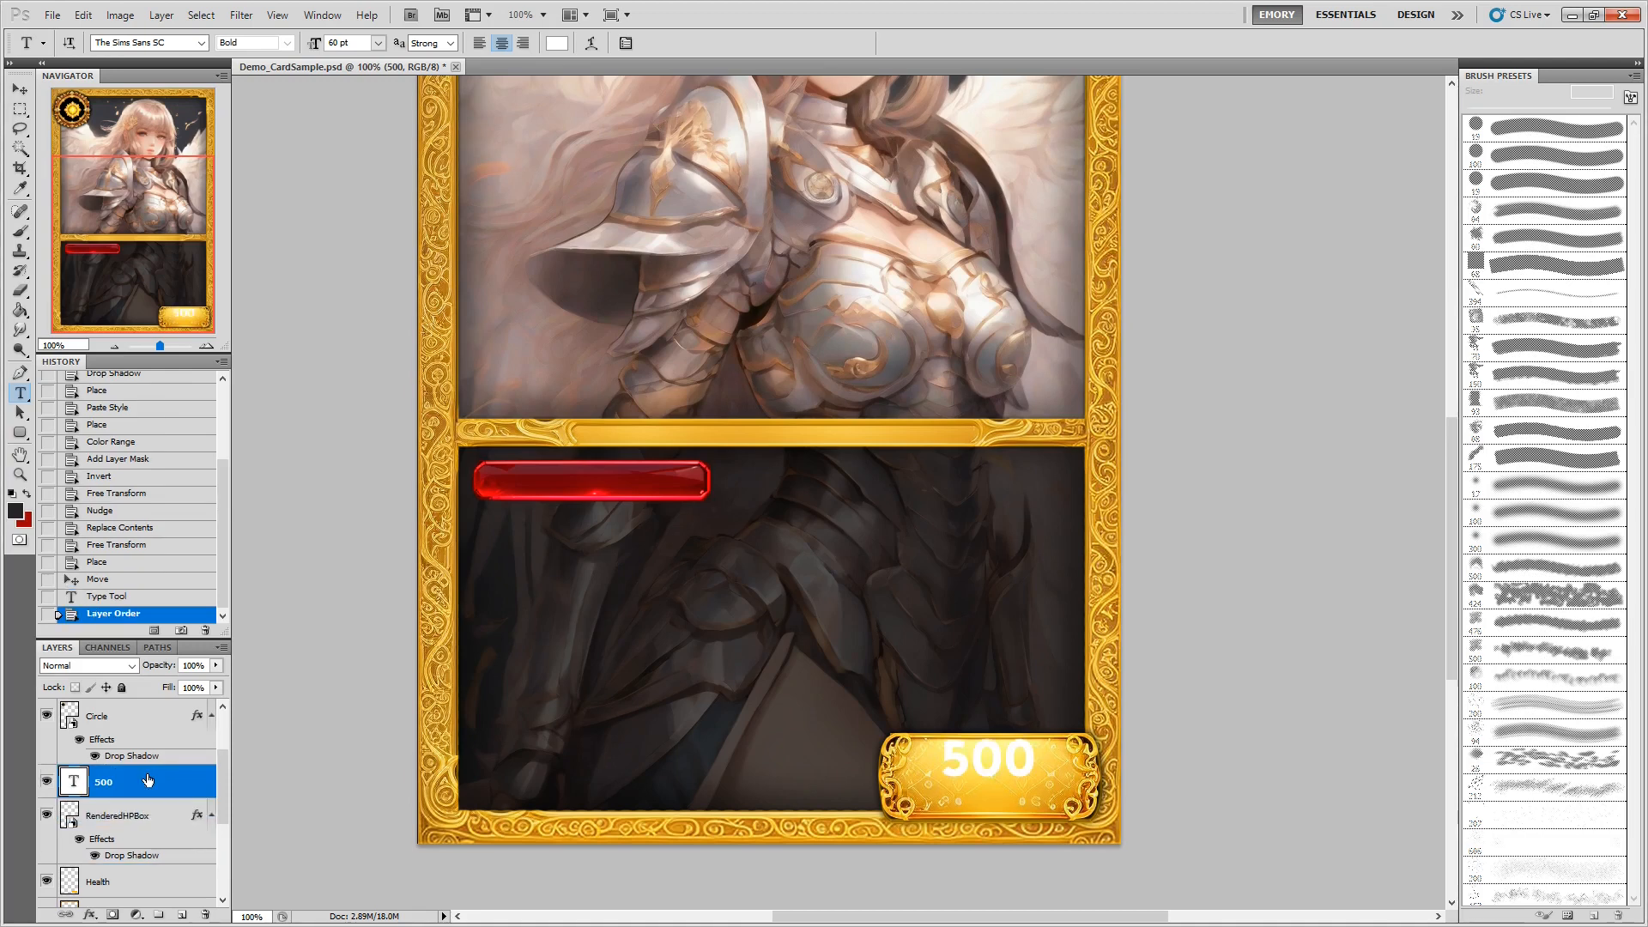
# Add a Stroke layer style to the 500 text.
pyautogui.doubleClick(194, 781)
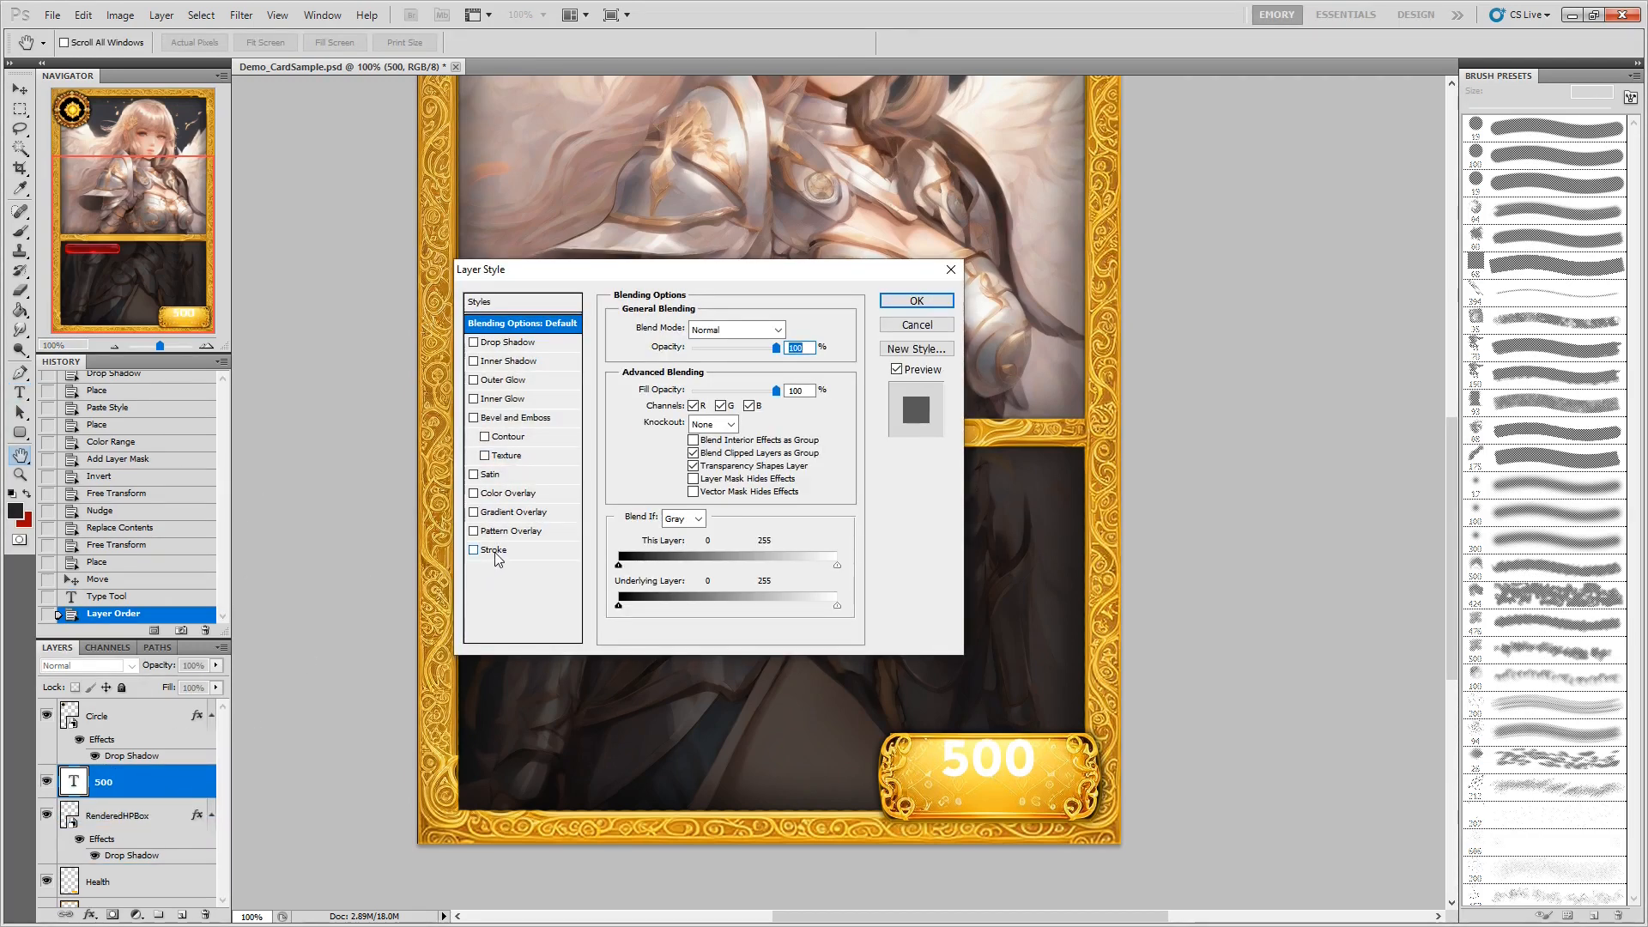
pyautogui.click(495, 550)
pyautogui.press('Return')
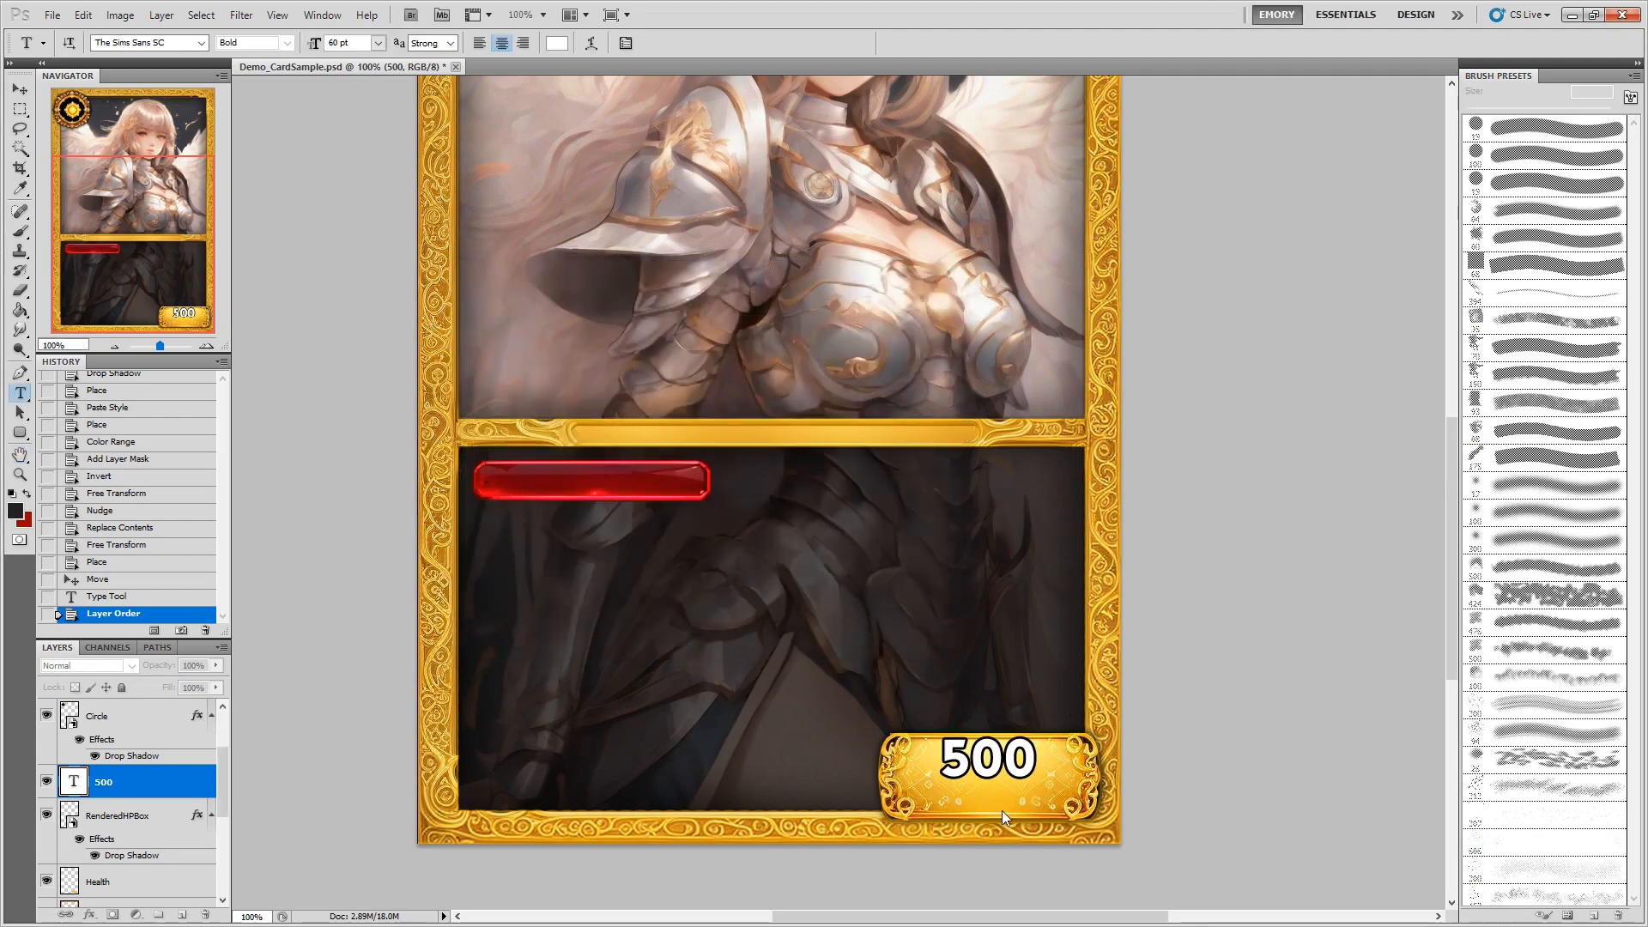
# Center the 500 text in the gold box and place a duplicate over the red ability box, above the abilityboxbg layer.
pyautogui.press('v')
pyautogui.moveTo(964, 761)
pyautogui.mouseDown()
pyautogui.moveTo(973, 775)
pyautogui.moveTo(520, 470)
pyautogui.moveTo(563, 521)
pyautogui.moveTo(587, 600)
pyautogui.mouseUp()
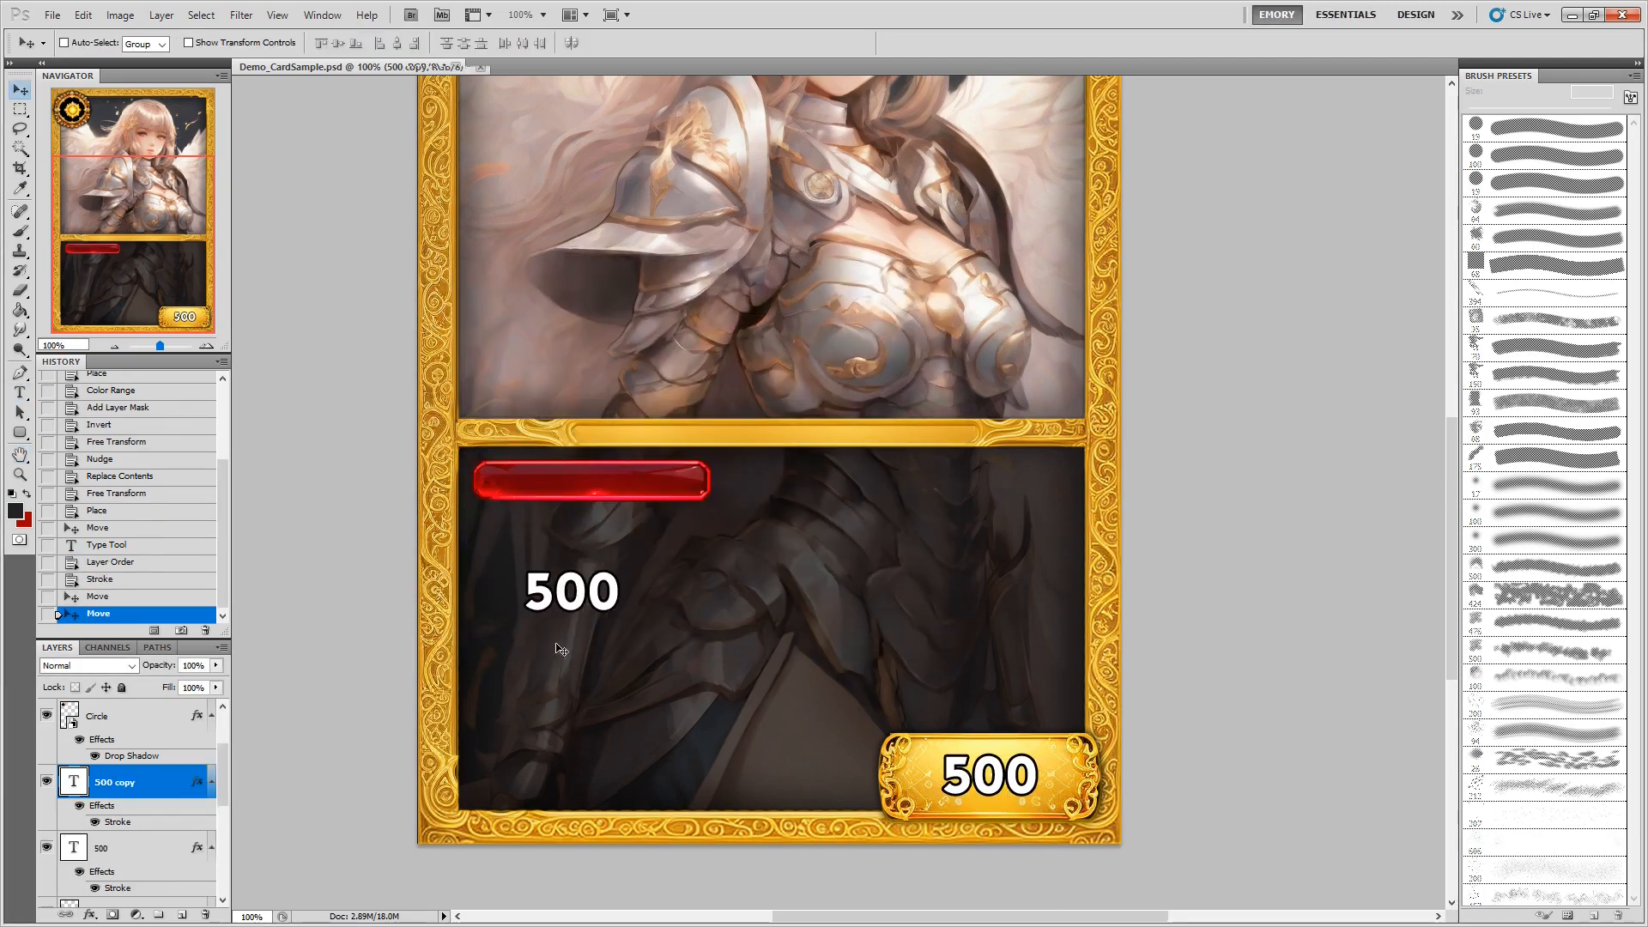
pyautogui.moveTo(163, 781); pyautogui.dragTo(128, 706)
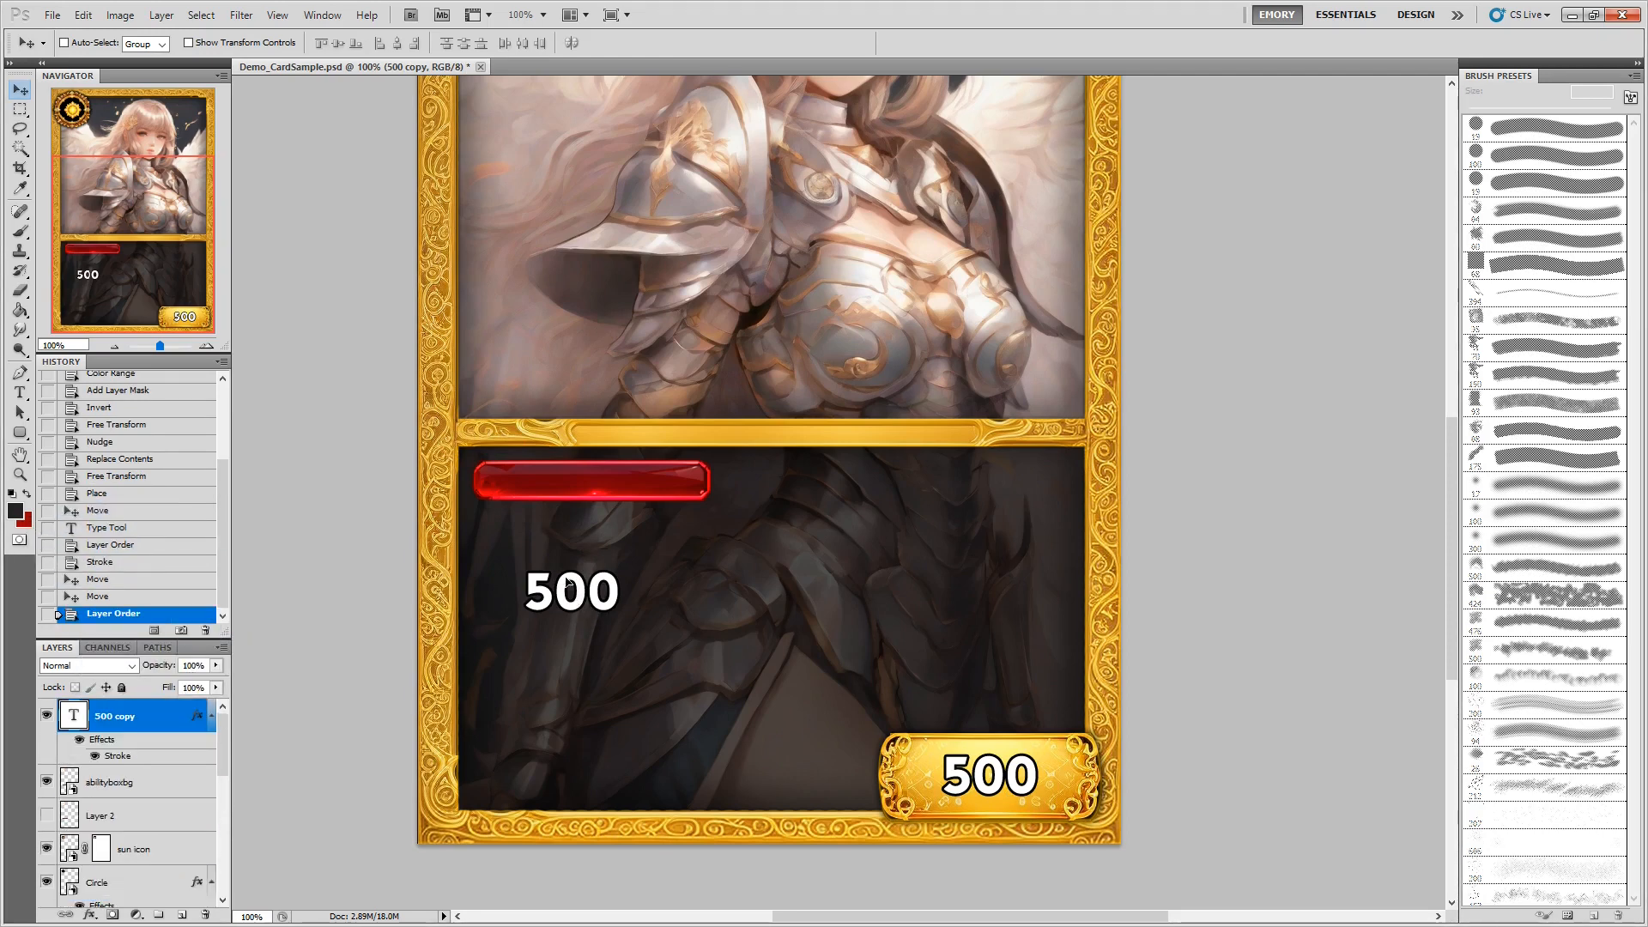
pyautogui.moveTo(566, 583); pyautogui.dragTo(564, 485)
# Replace the duplicated 500 text over the red box with "ability", fit its text box to the word and confirm the edit.
pyautogui.press('t')
pyautogui.doubleClick(561, 496)
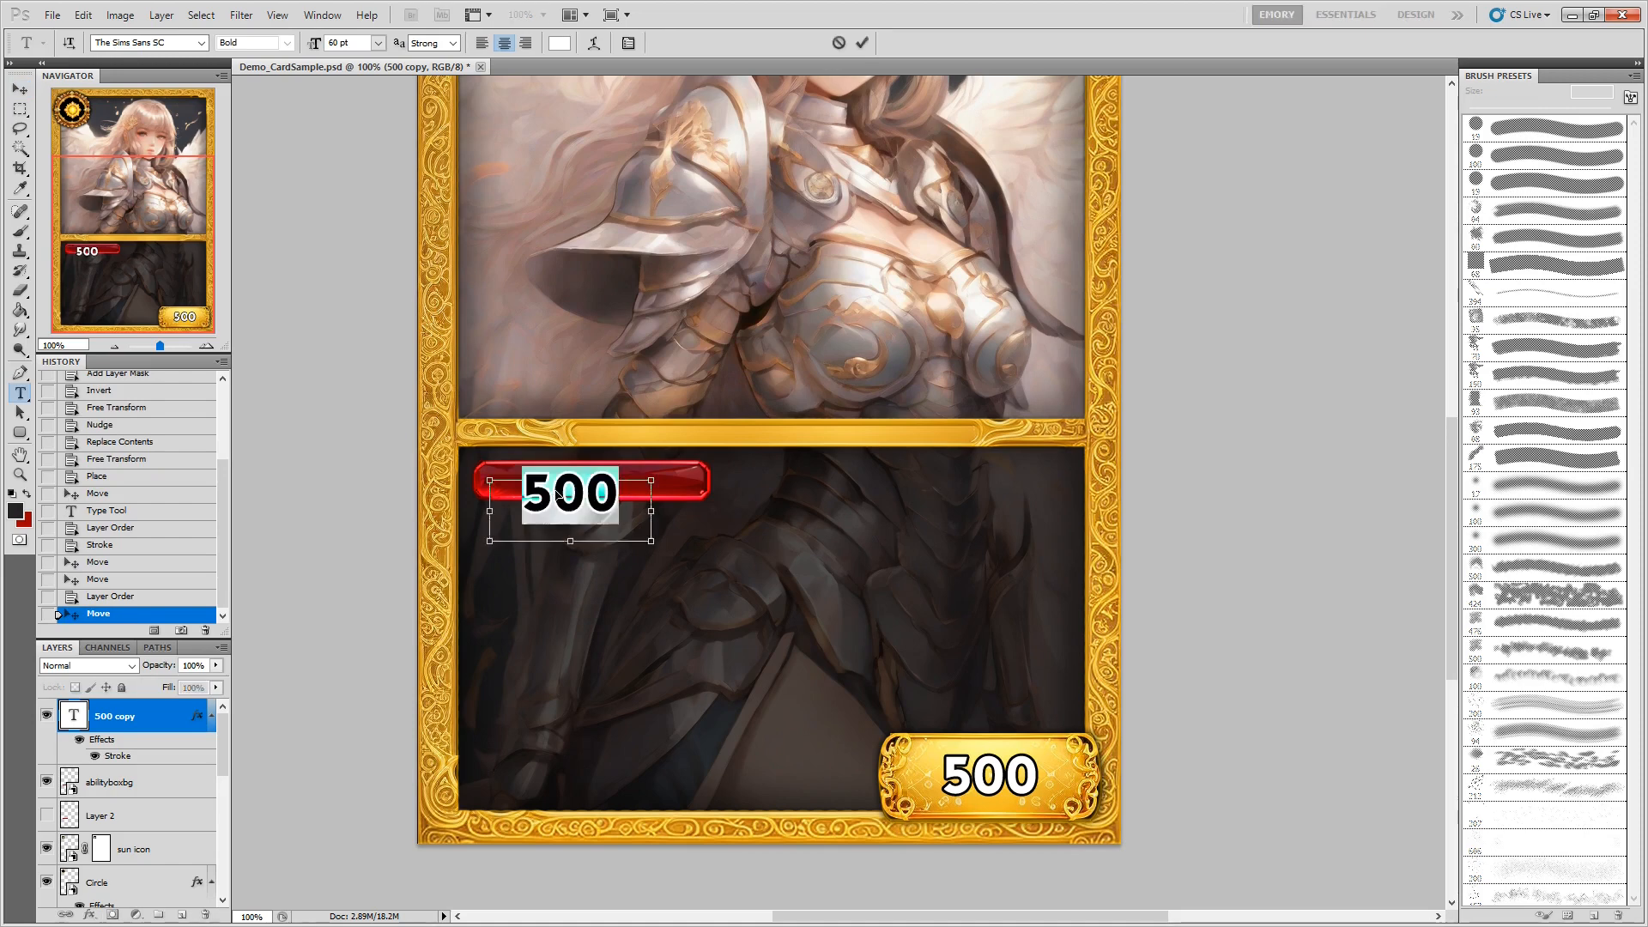
pyautogui.write('A')
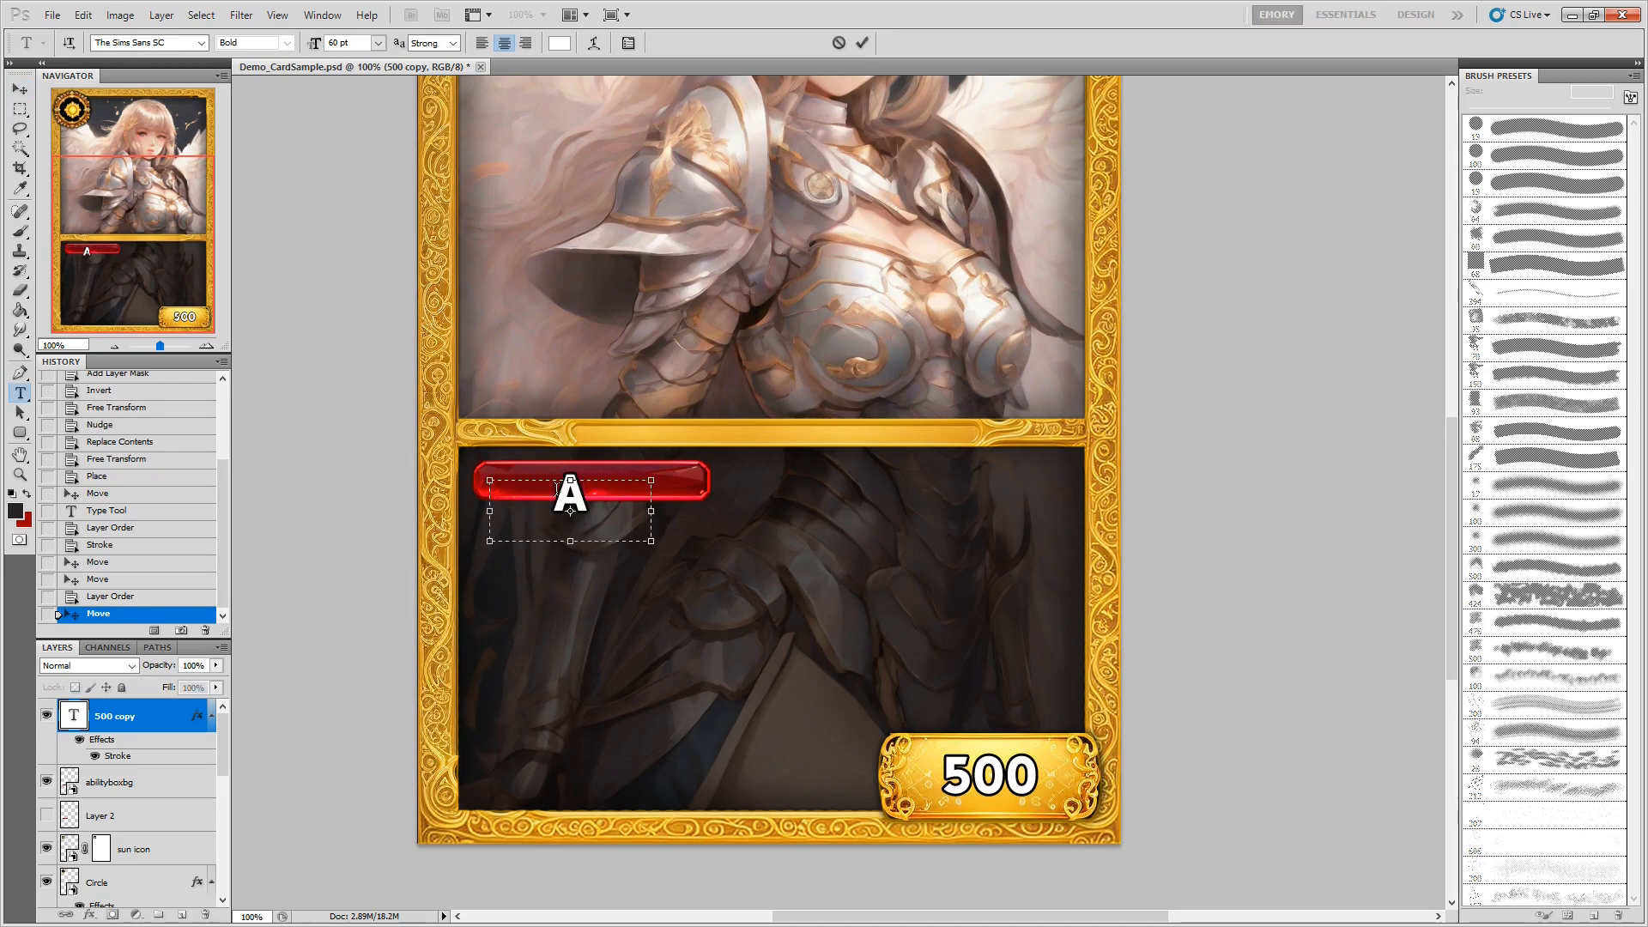
pyautogui.moveTo(650, 541); pyautogui.dragTo(1082, 595)
pyautogui.write('bility')
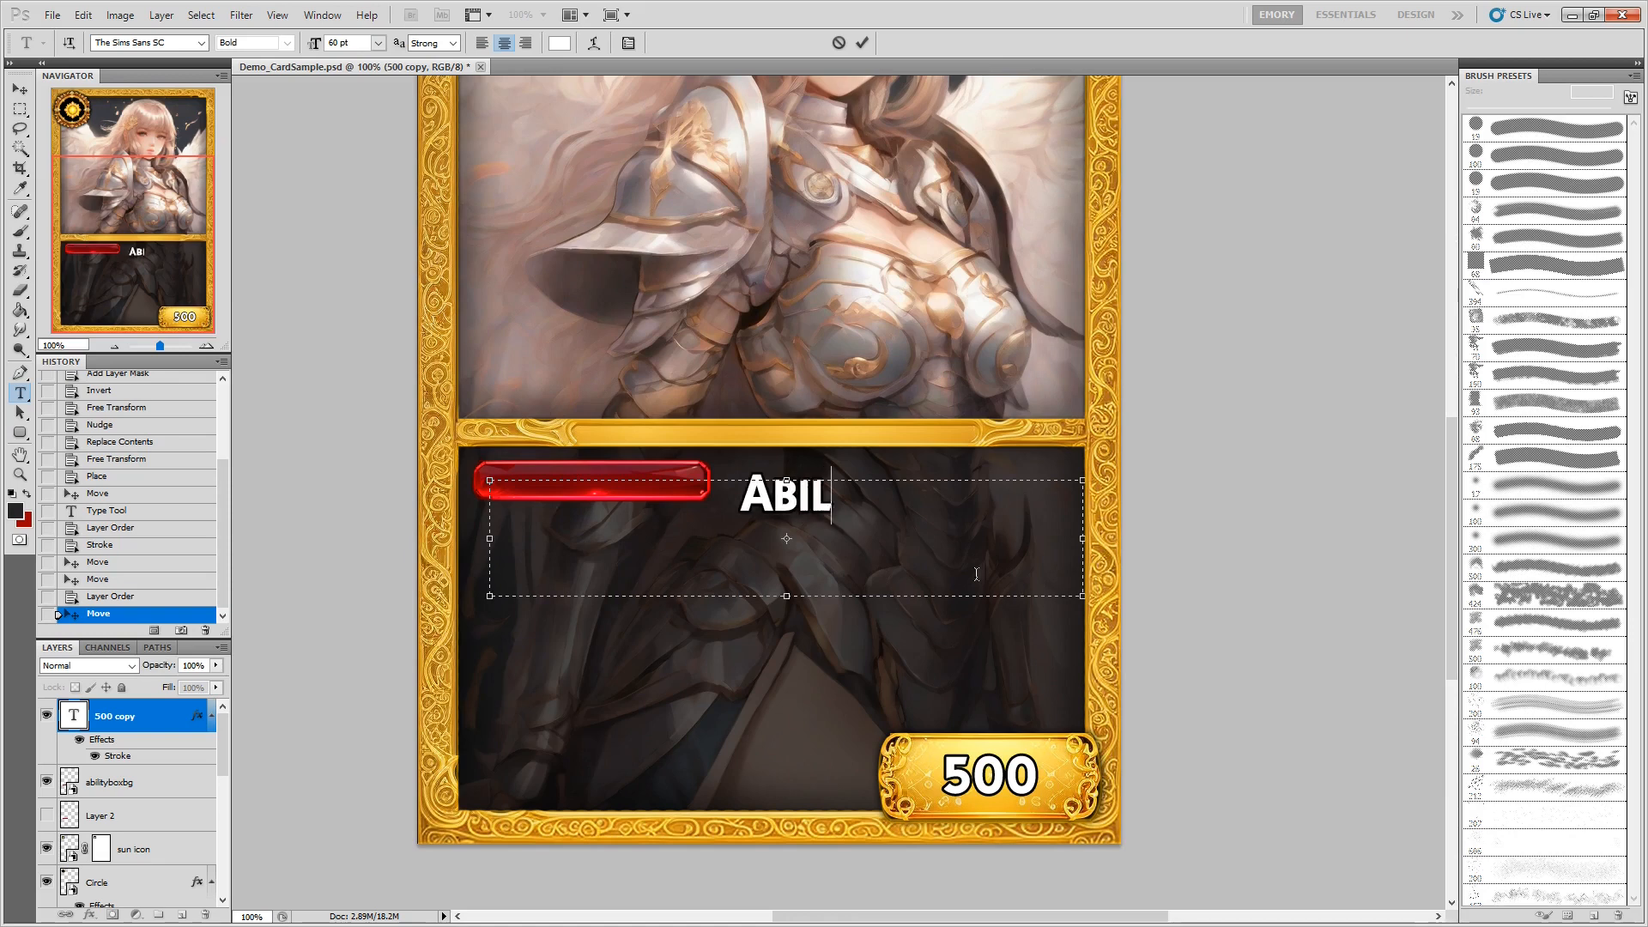
pyautogui.moveTo(735, 494); pyautogui.dragTo(709, 494)
pyautogui.write('a')
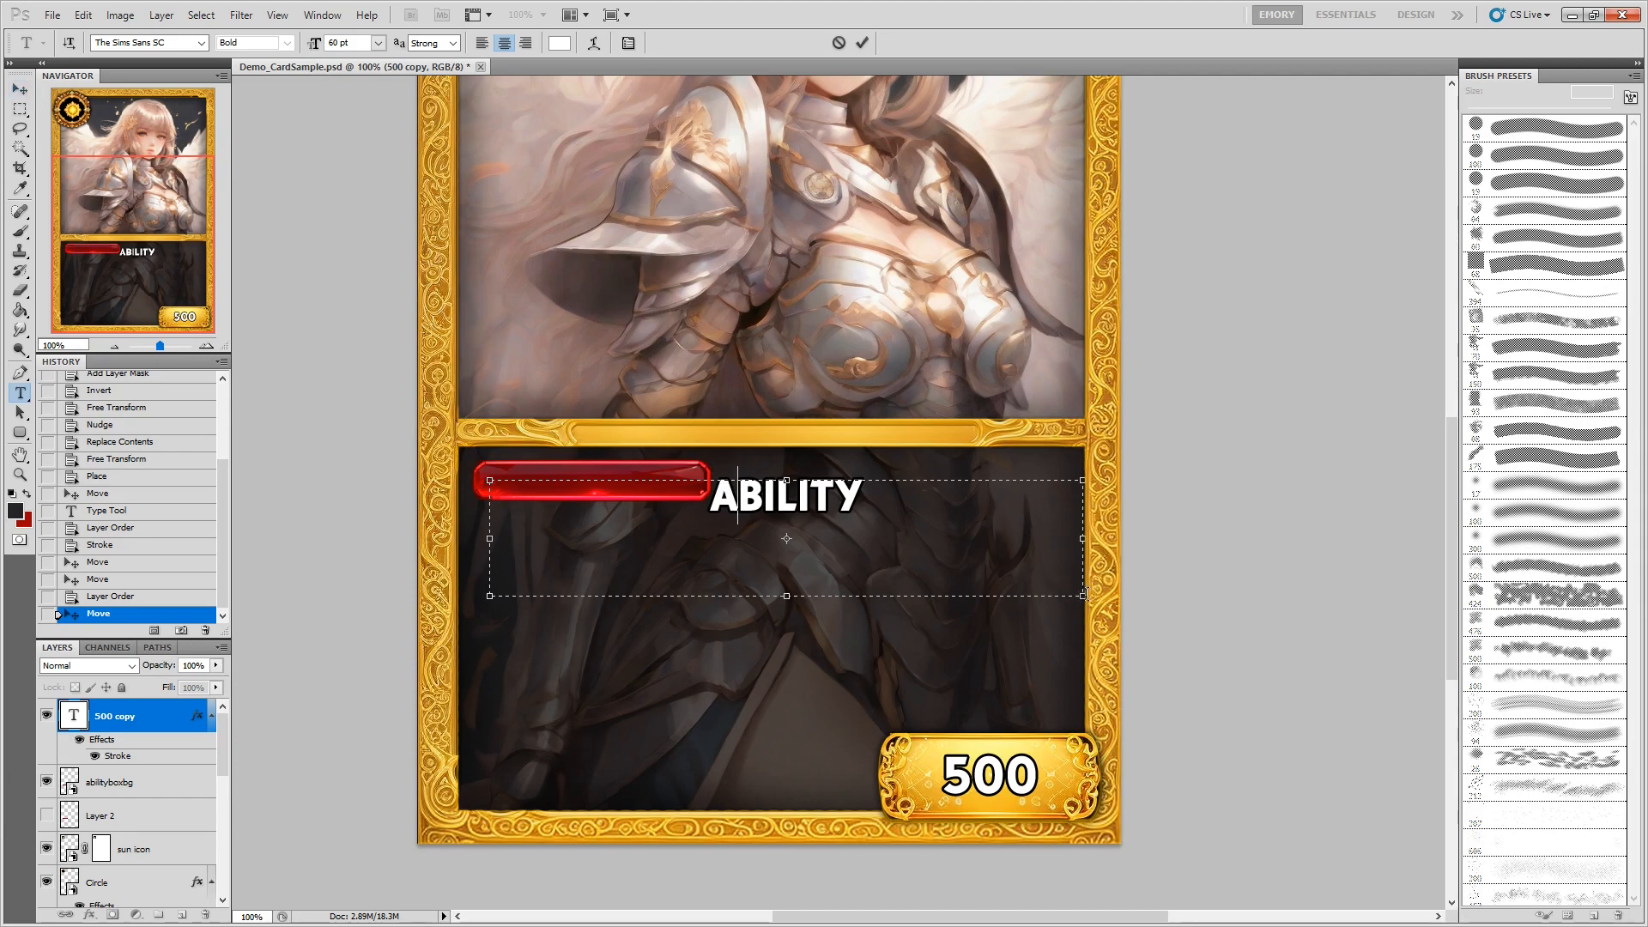
pyautogui.moveTo(1079, 594); pyautogui.dragTo(615, 515)
pyautogui.hotkey('ctrl', 'Return')
pyautogui.press('v')
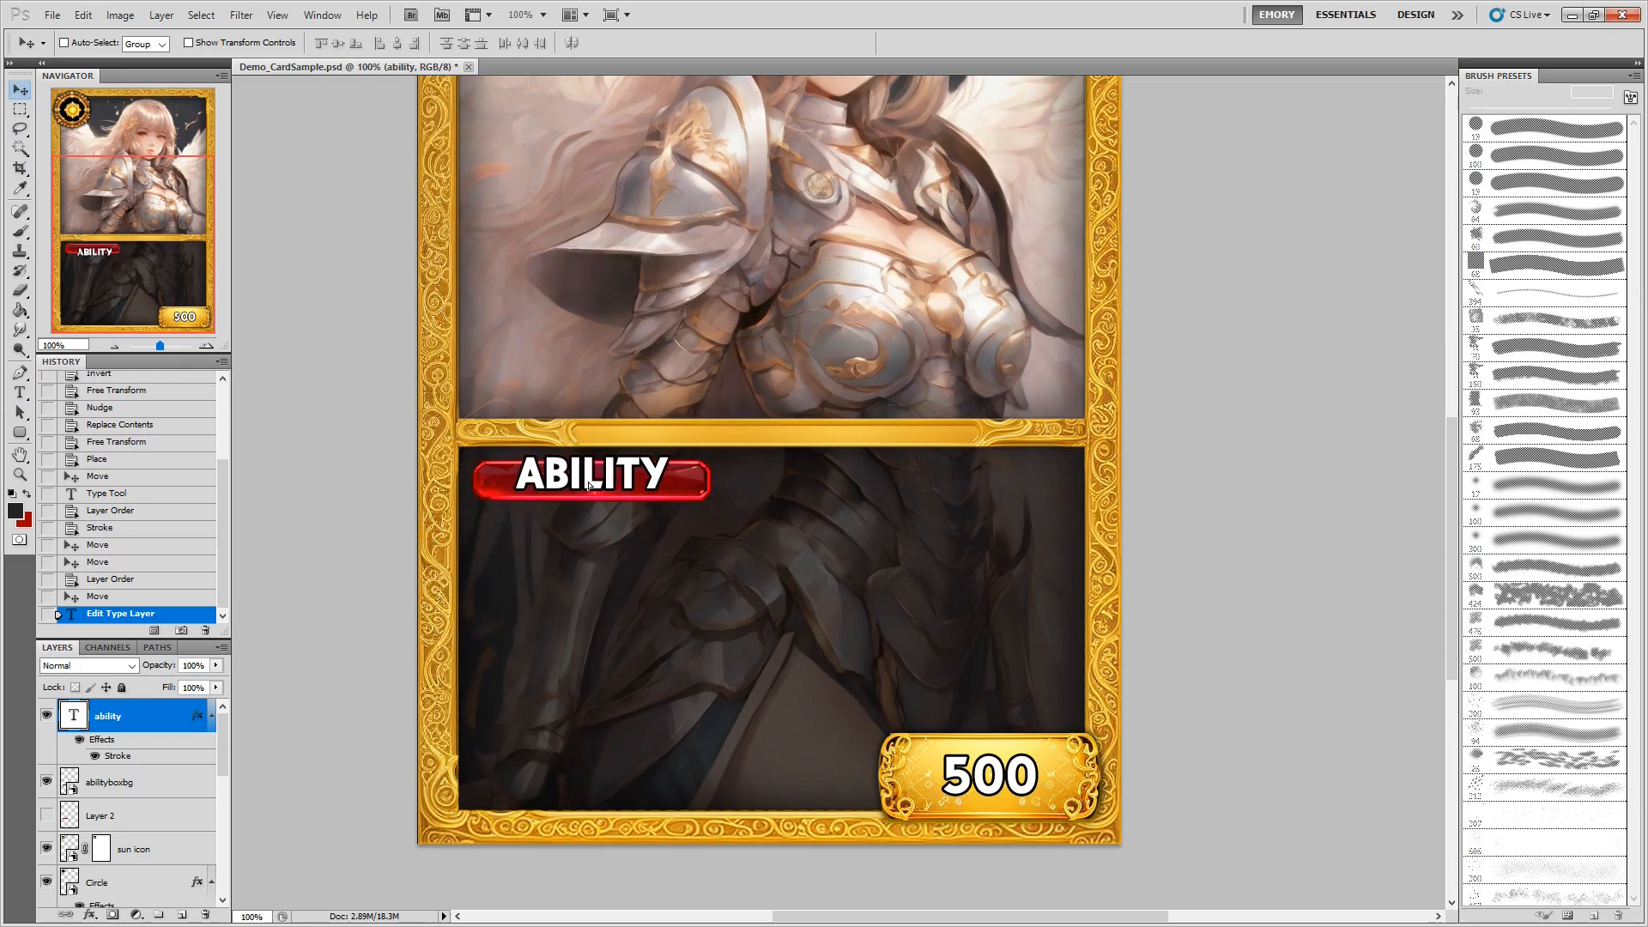
# Skew the ABILITY text horizontally about -15.6°, scale it to about 69% width and 68% height, and place it inside the red box.
pyautogui.hotkey('ctrl', '+')
pyautogui.moveTo(143, 203); pyautogui.dragTo(122, 197)
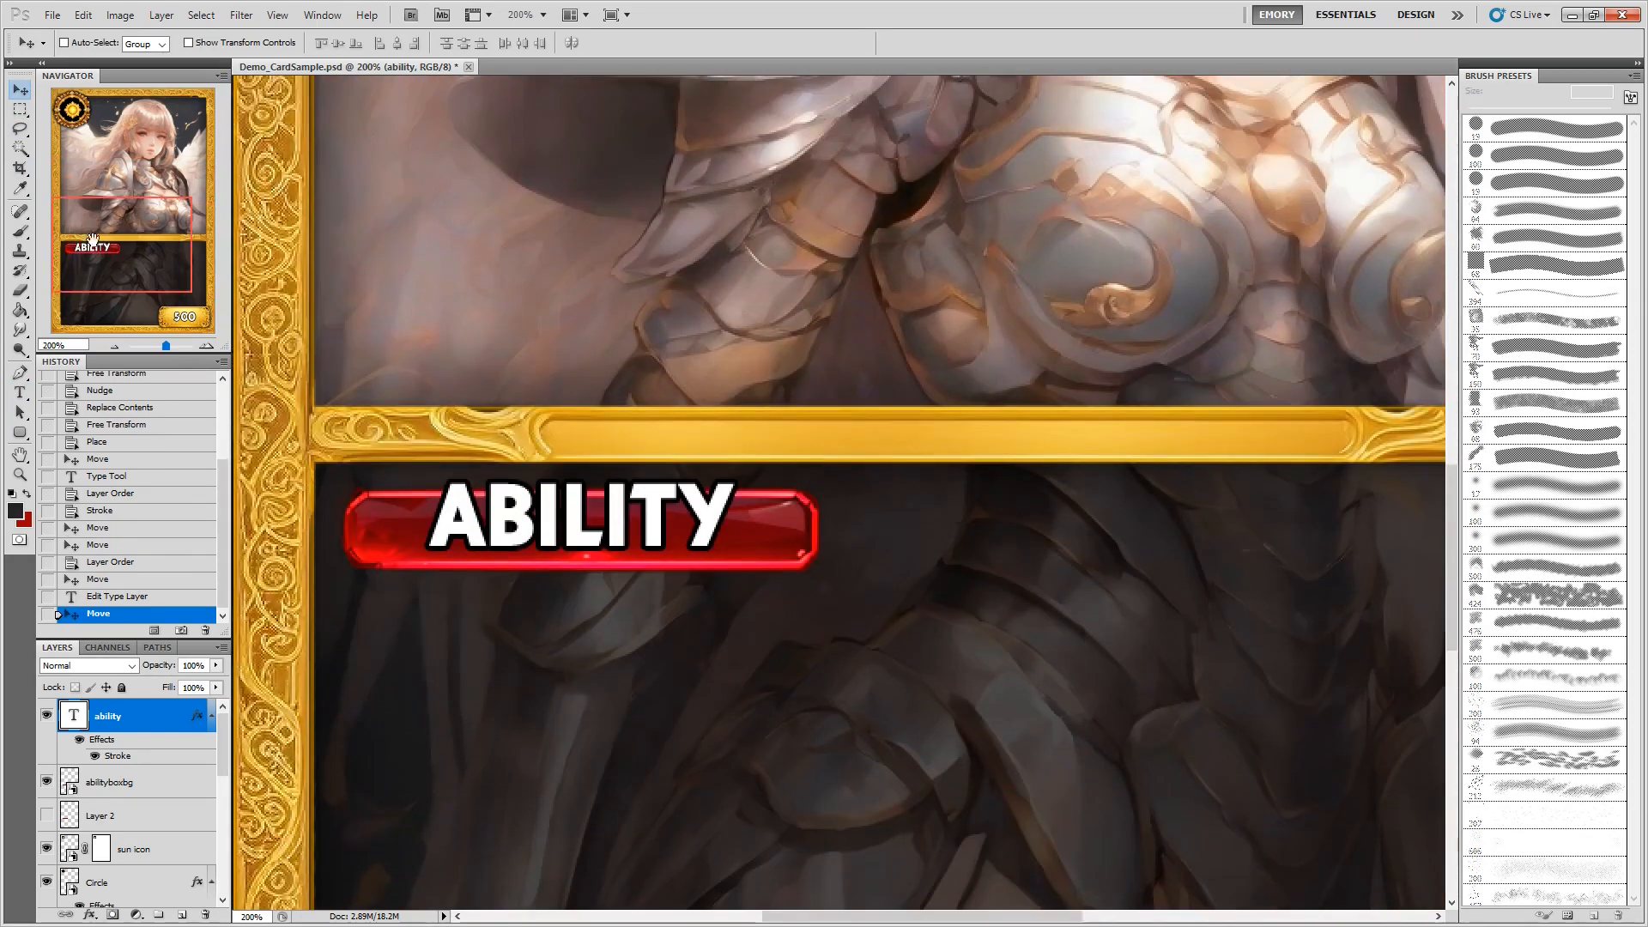
pyautogui.hotkey('ctrl', 't')
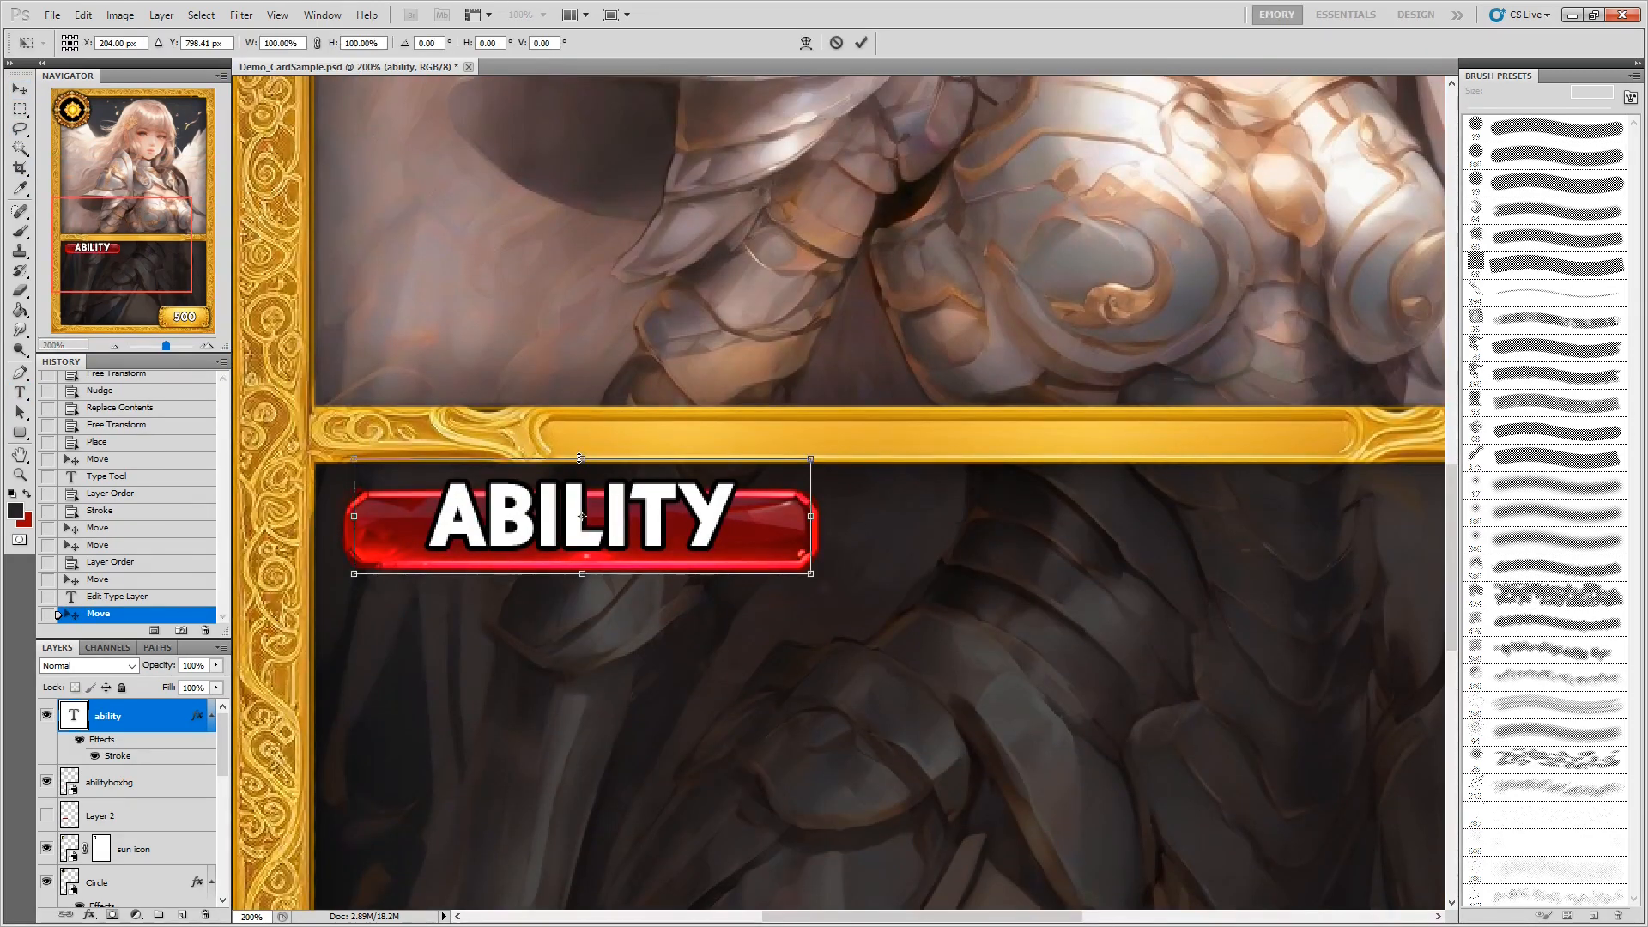
pyautogui.moveTo(581, 462); pyautogui.dragTo(614, 463)
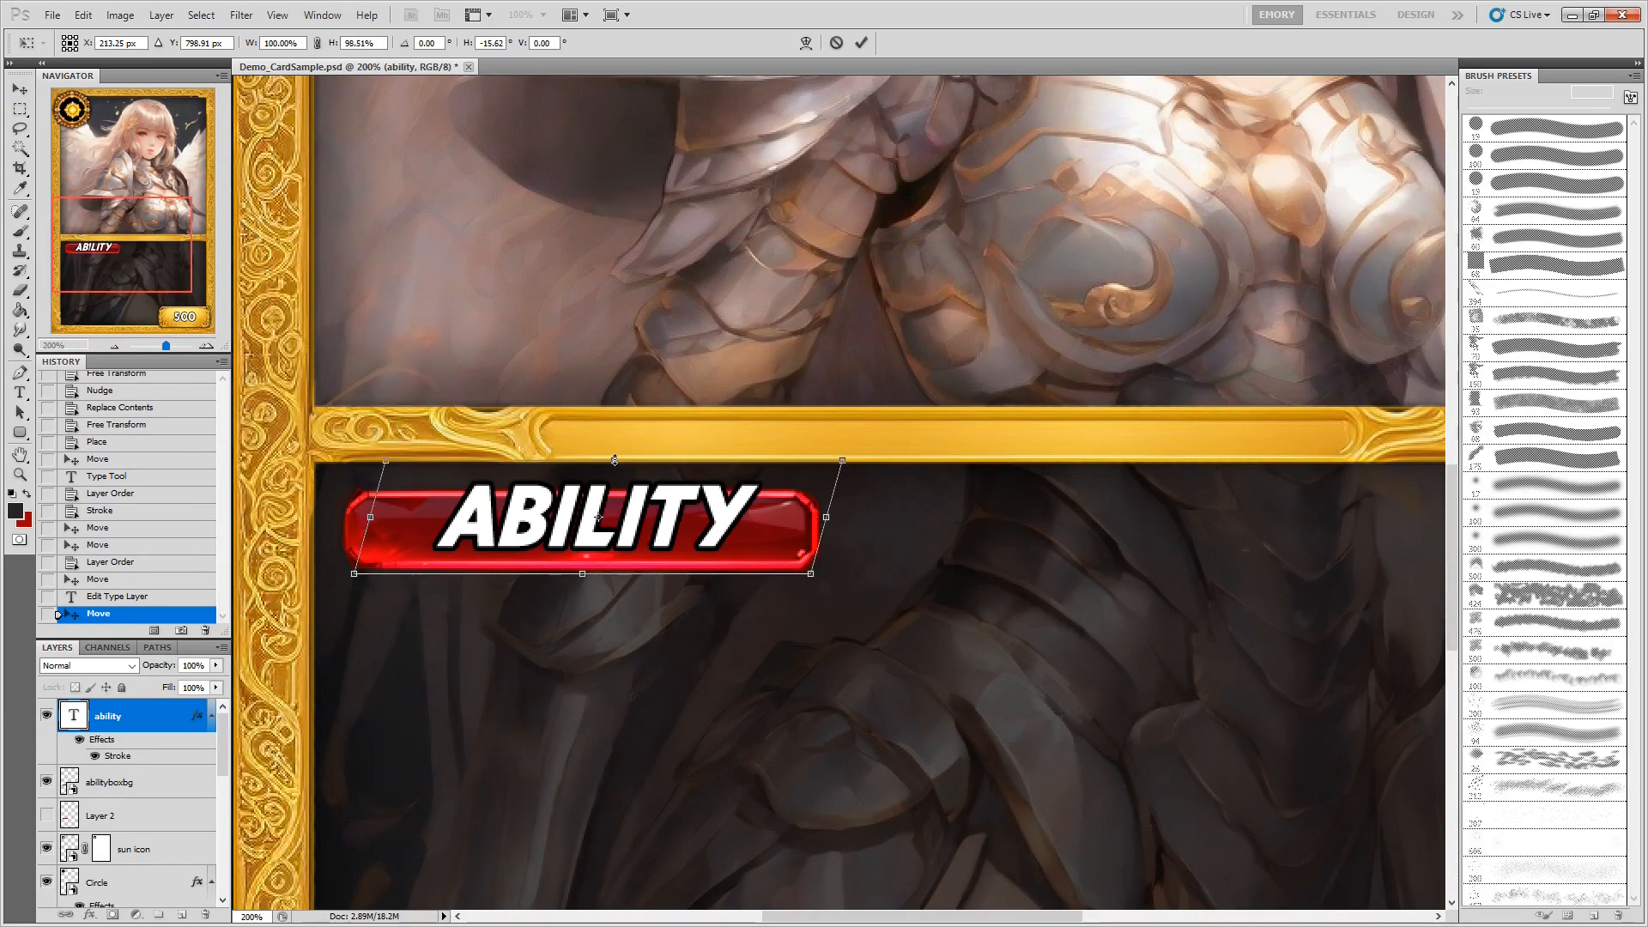
pyautogui.moveTo(842, 461); pyautogui.dragTo(689, 507)
pyautogui.moveTo(603, 536); pyautogui.dragTo(653, 531)
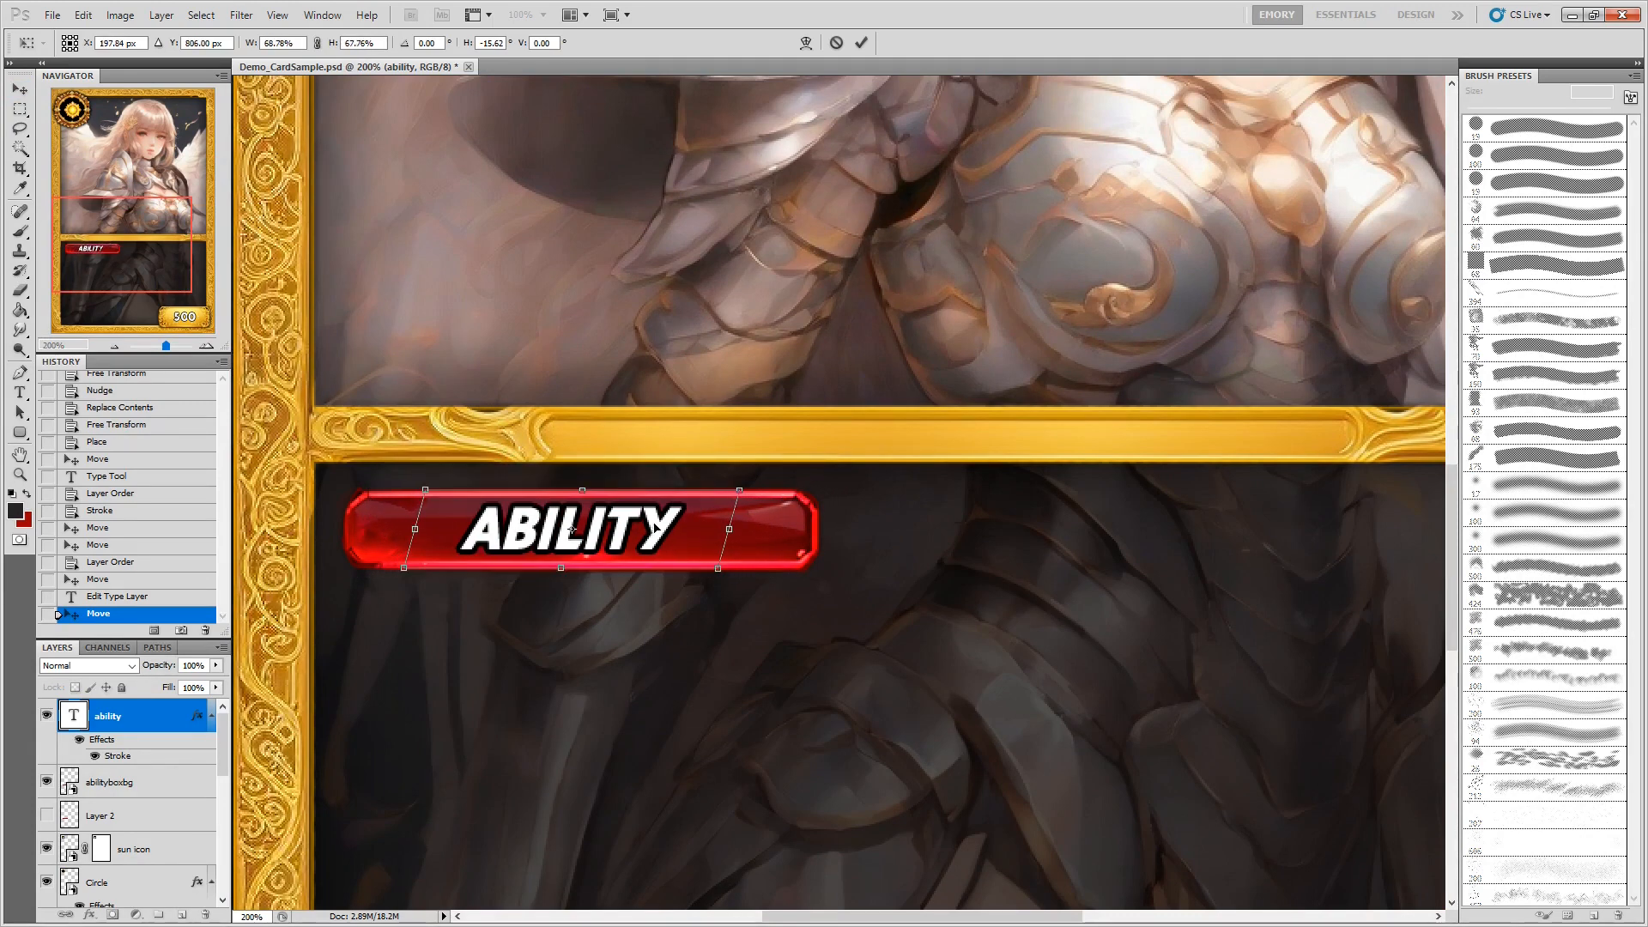
pyautogui.press('Return')
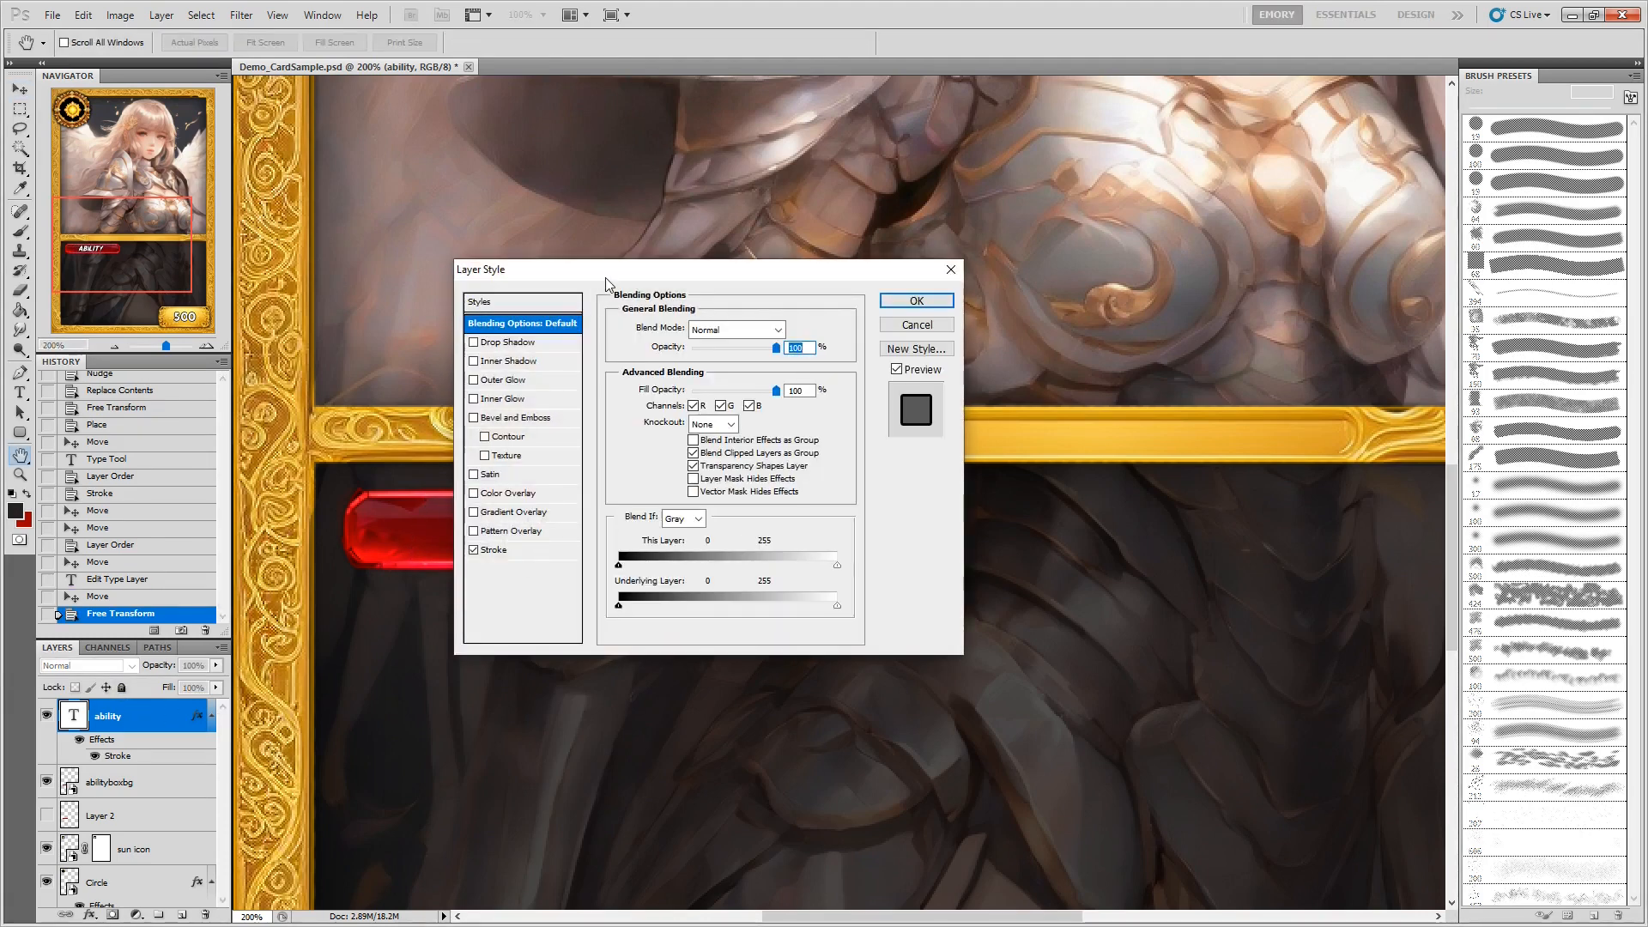
# Turn off the Stroke effect in the ability text layer's style settings.
pyautogui.moveTo(605, 277); pyautogui.dragTo(1070, 335)
pyautogui.click(935, 608)
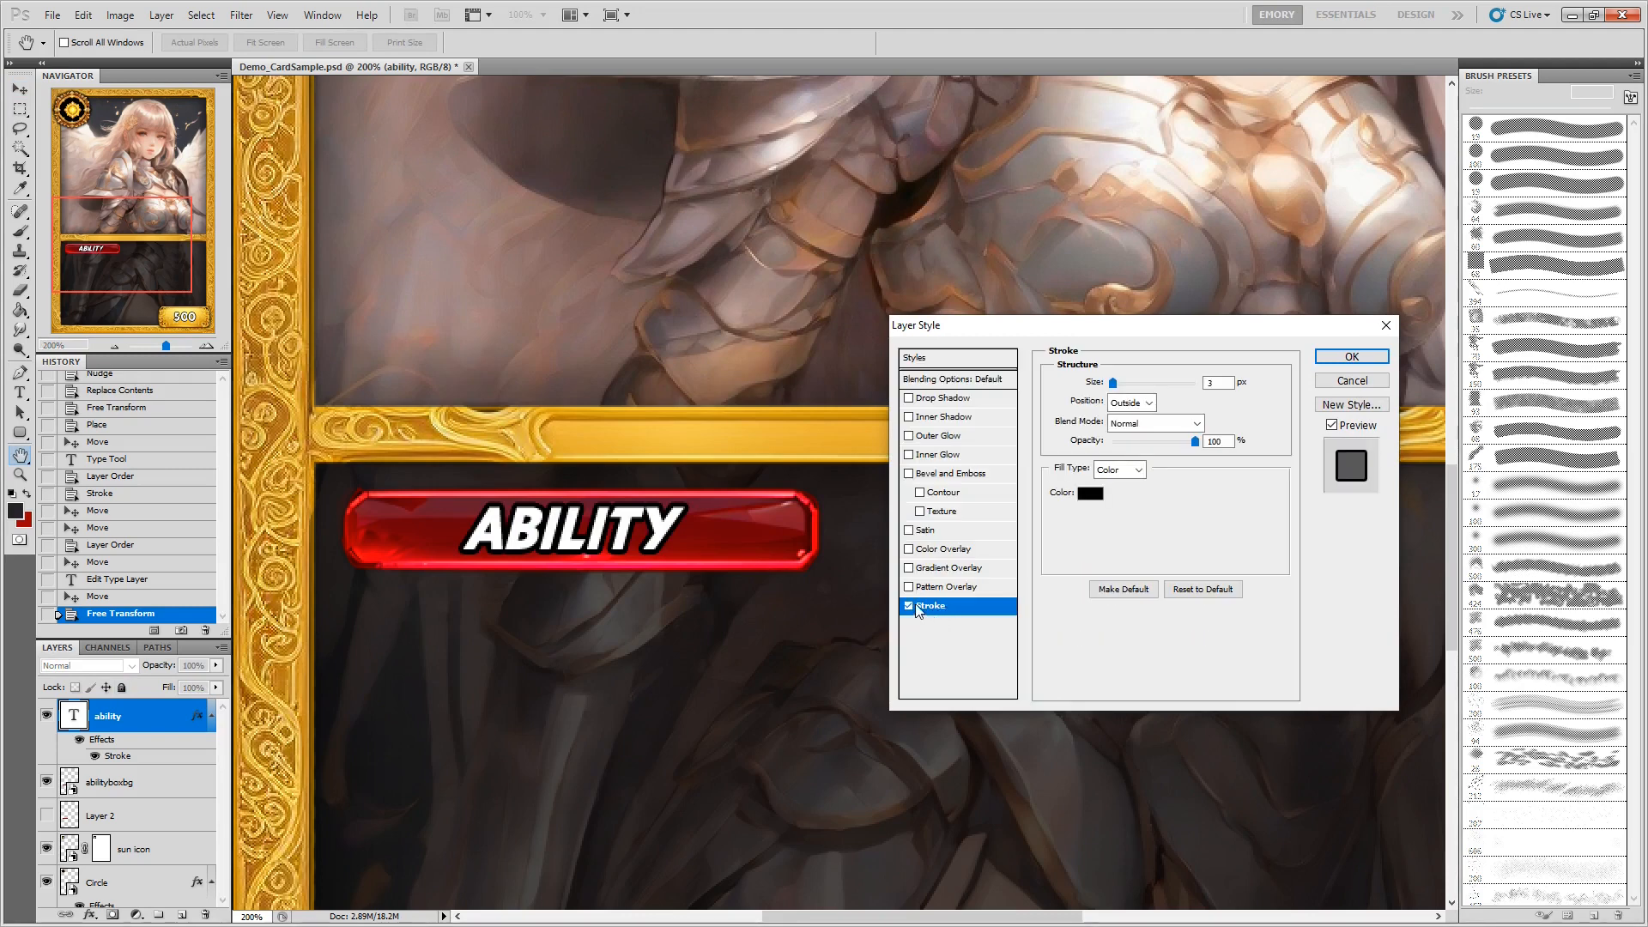
pyautogui.click(908, 606)
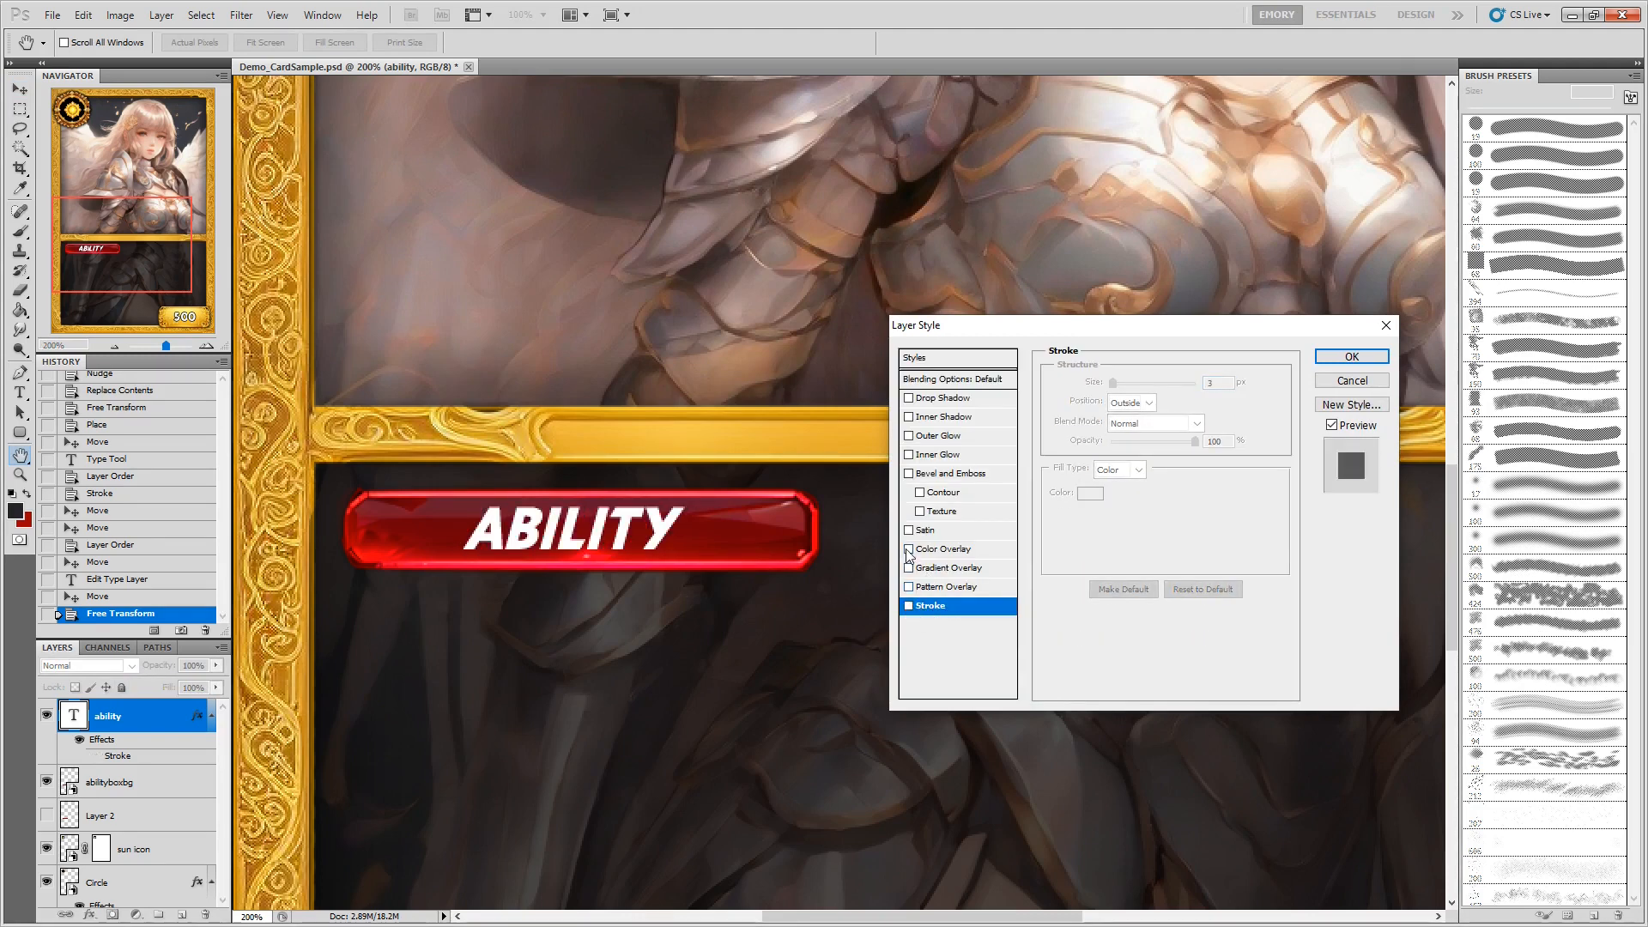
# Add a Color Overlay to the ABILITY text in a pink (ff6884) based on a color sampled from the red box.
pyautogui.click(908, 548)
pyautogui.click(944, 548)
pyautogui.click(1222, 387)
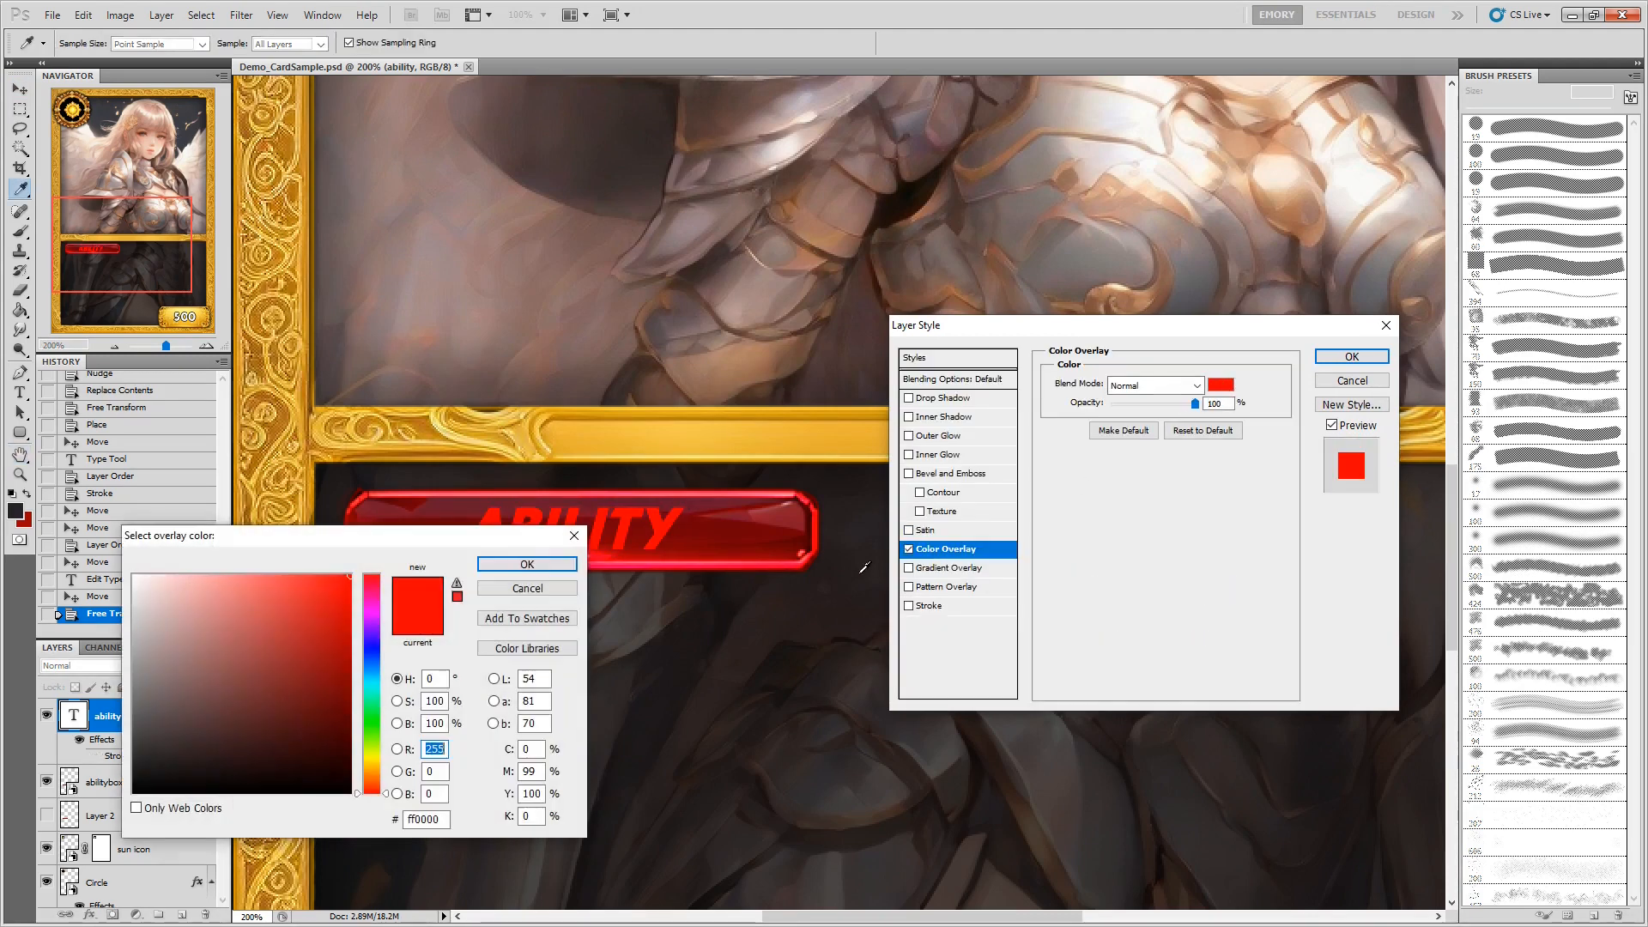
pyautogui.click(762, 487)
pyautogui.click(758, 490)
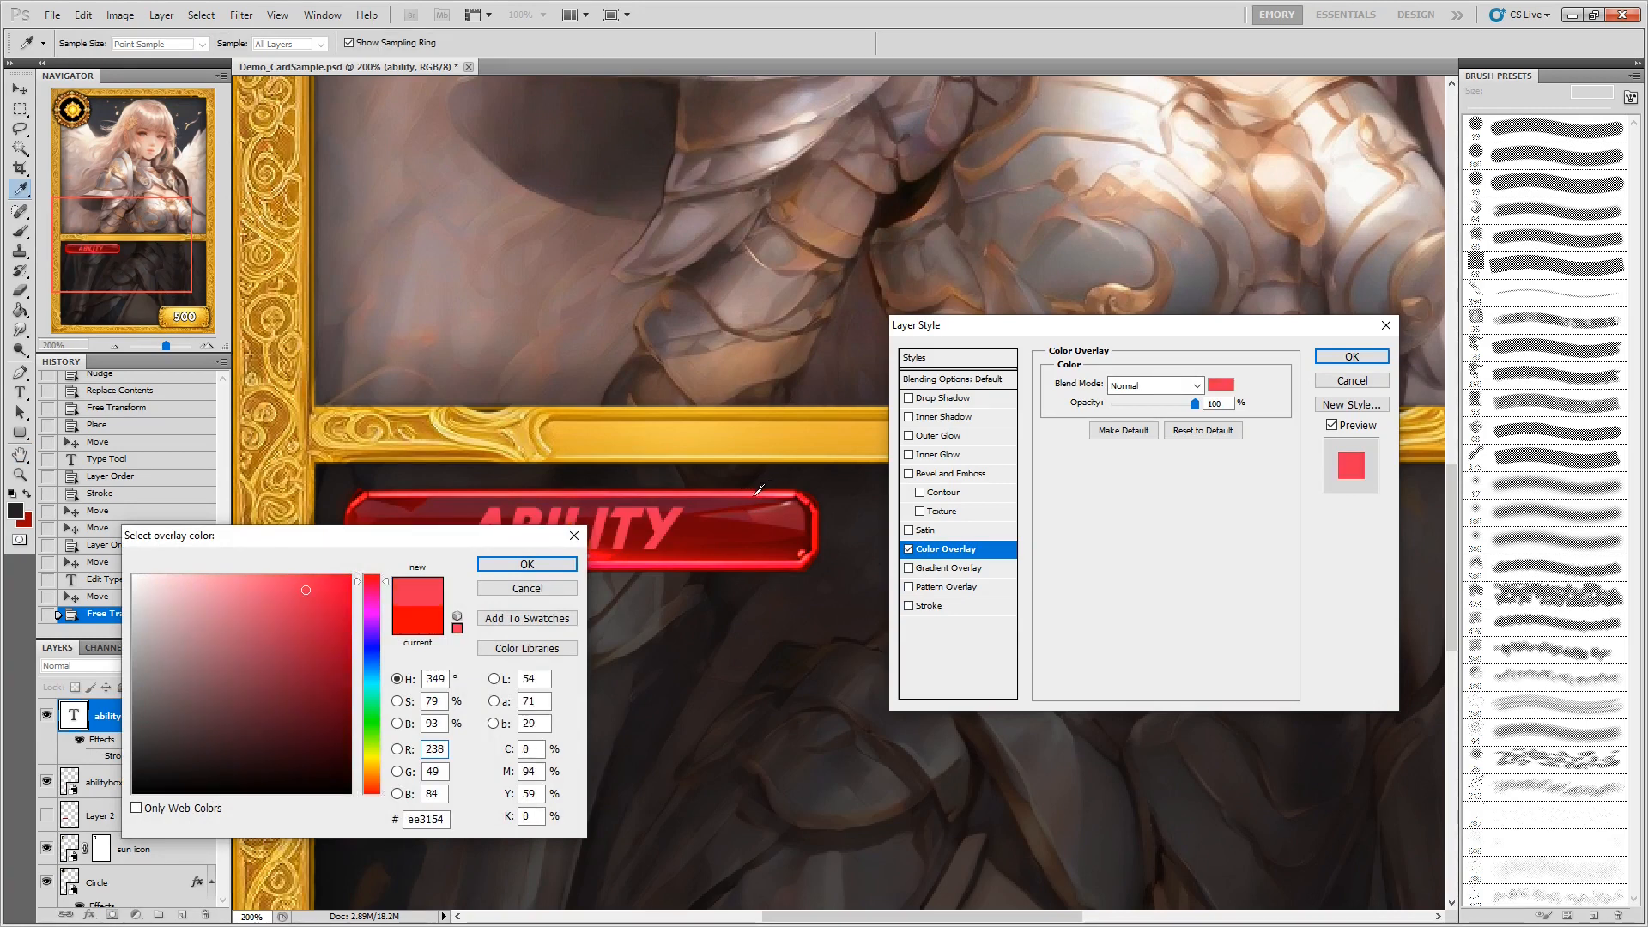
pyautogui.click(267, 574)
pyautogui.click(206, 575)
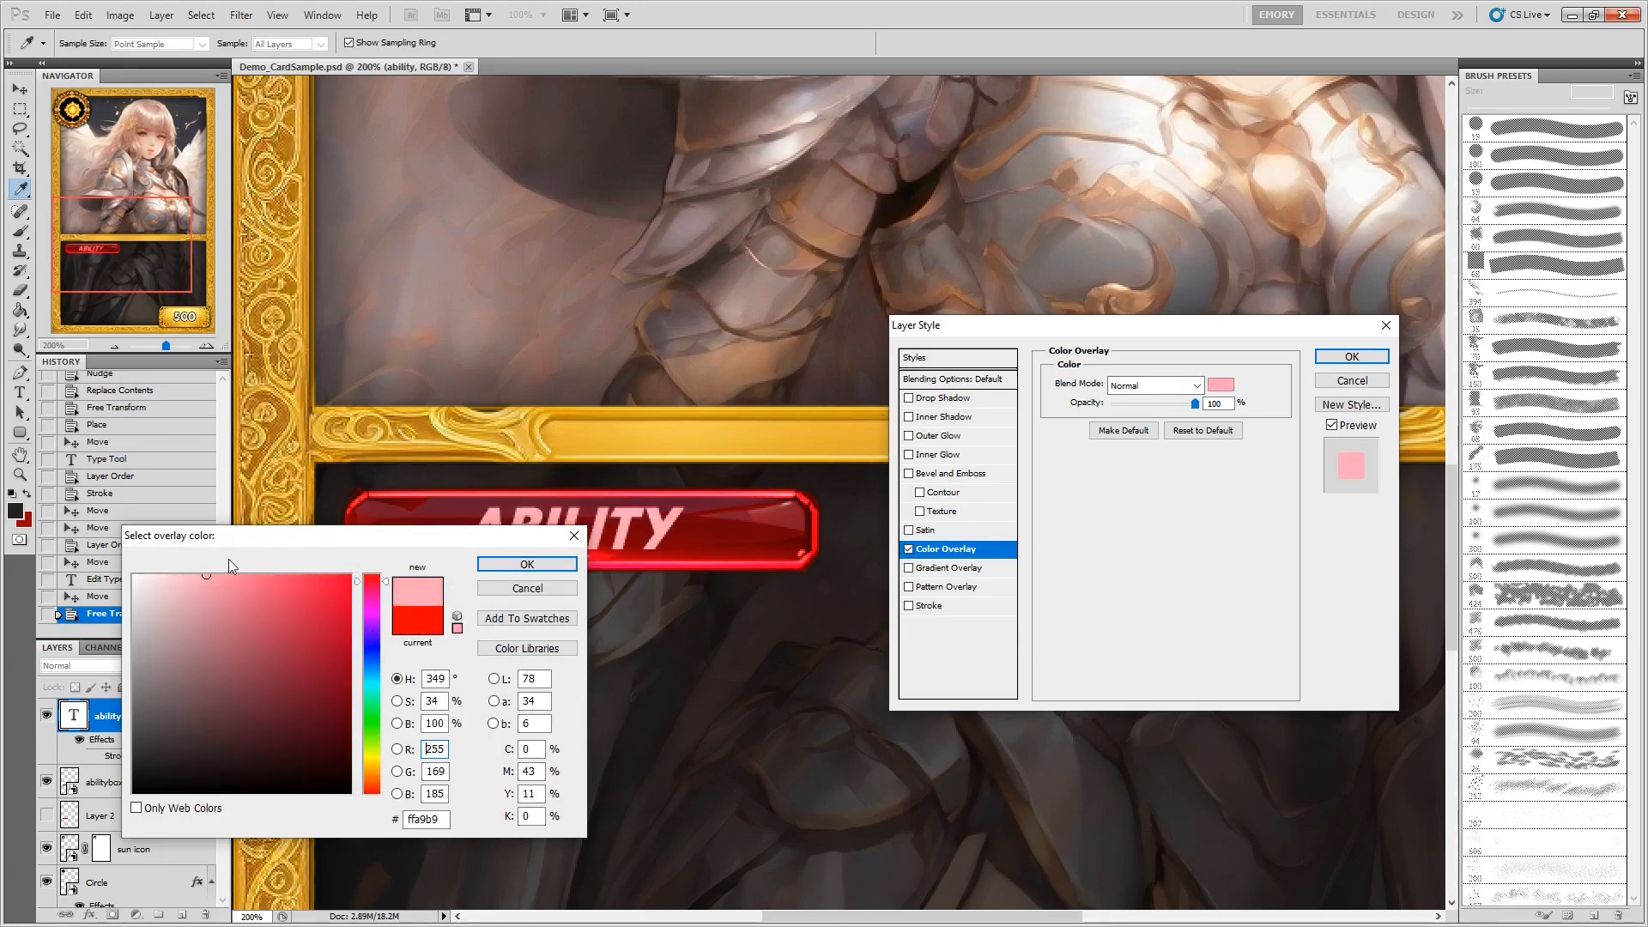
pyautogui.click(279, 575)
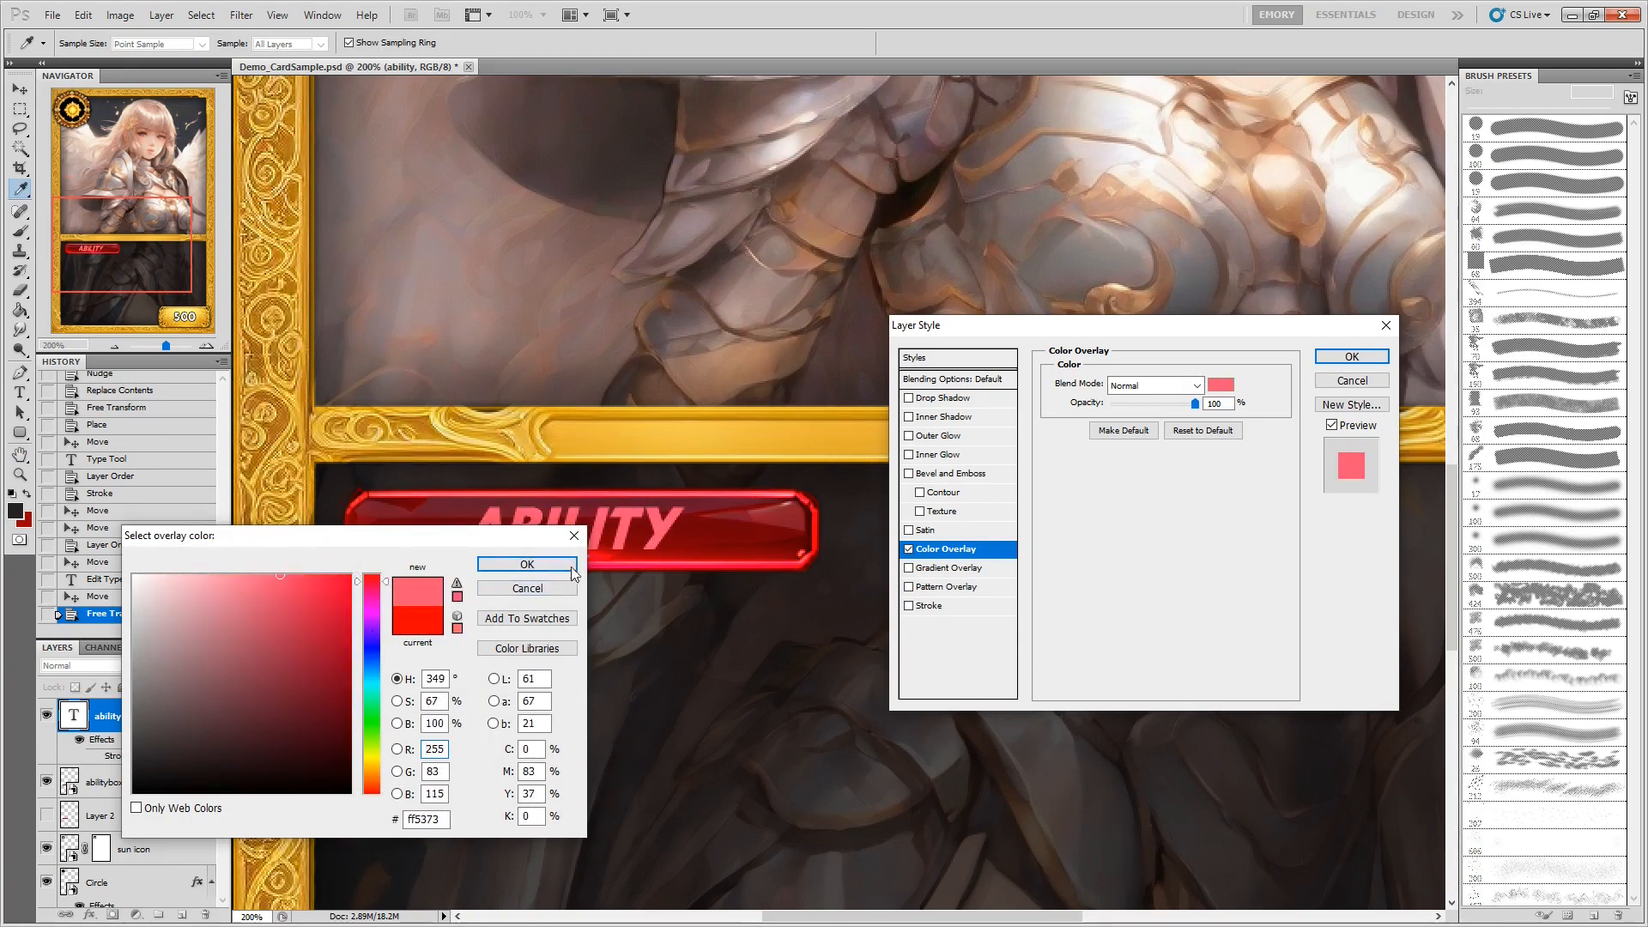
pyautogui.click(527, 563)
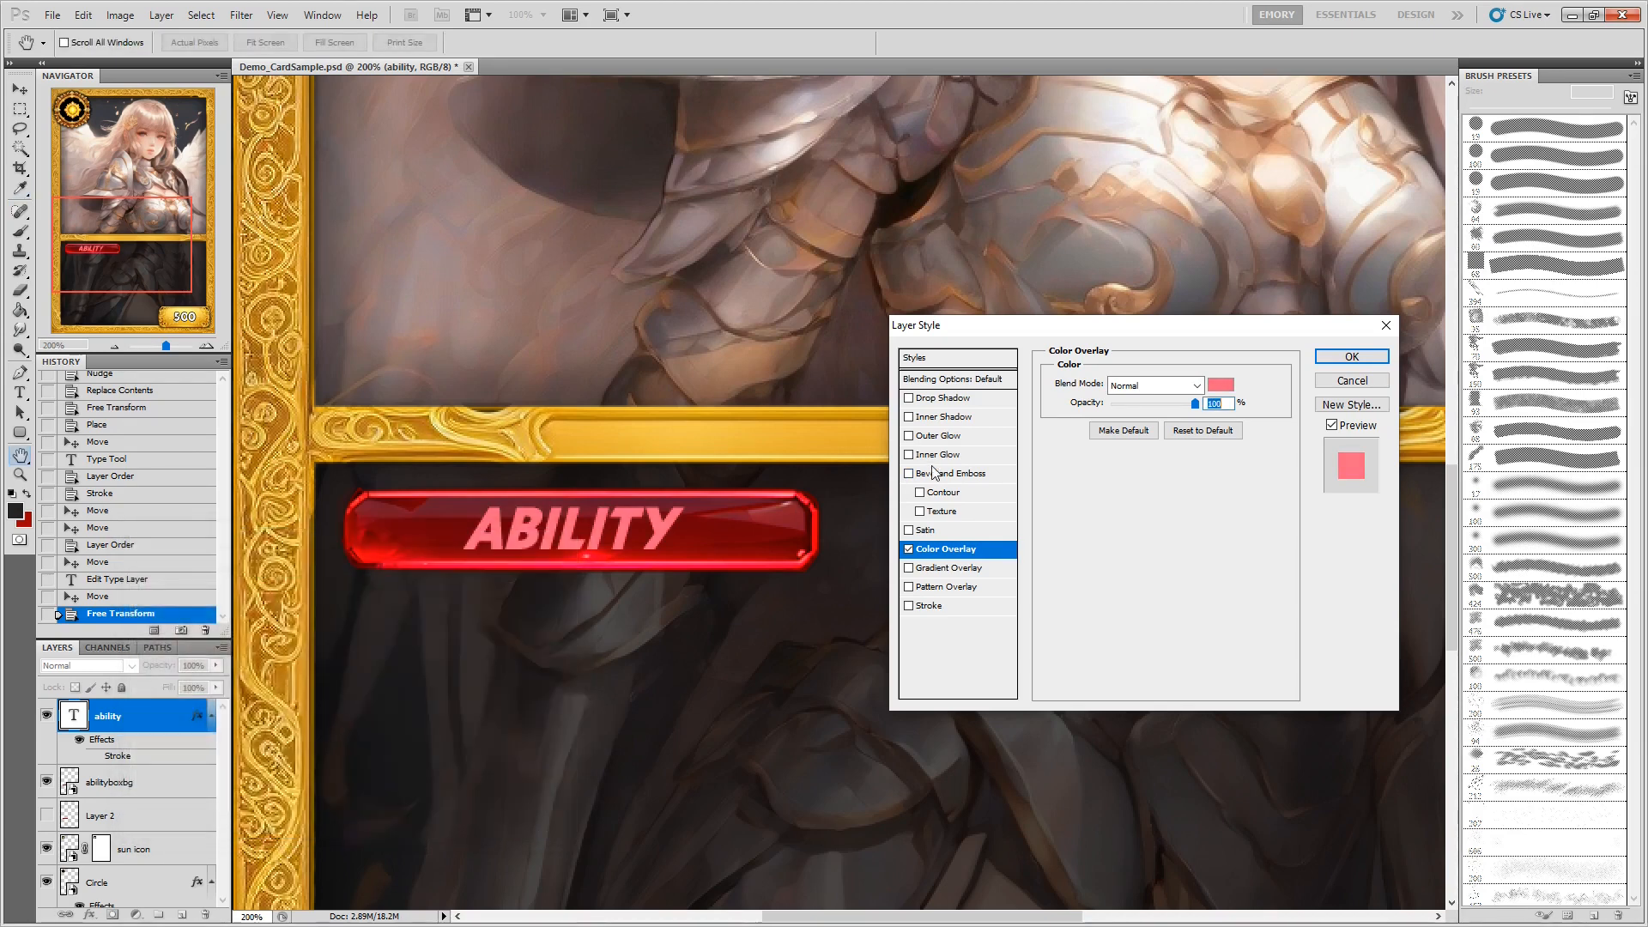
# Add a Bevel and Emboss effect to the ABILITY text with Inner Bevel style, Chisel Hard technique and Down direction.
pyautogui.click(964, 476)
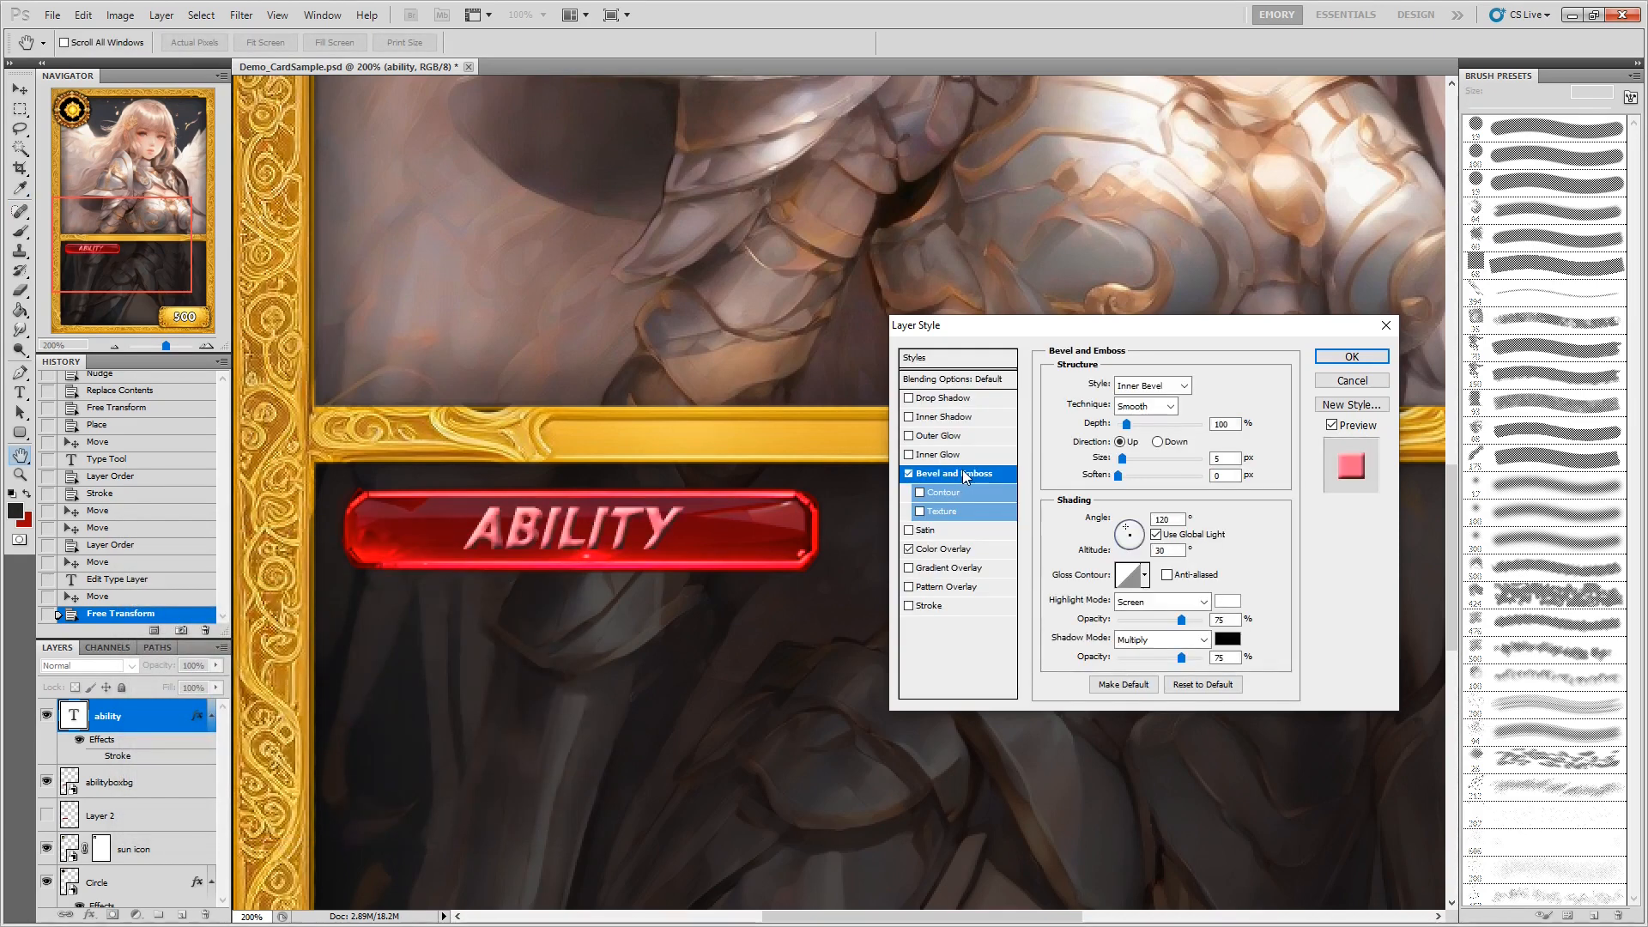
pyautogui.click(1177, 393)
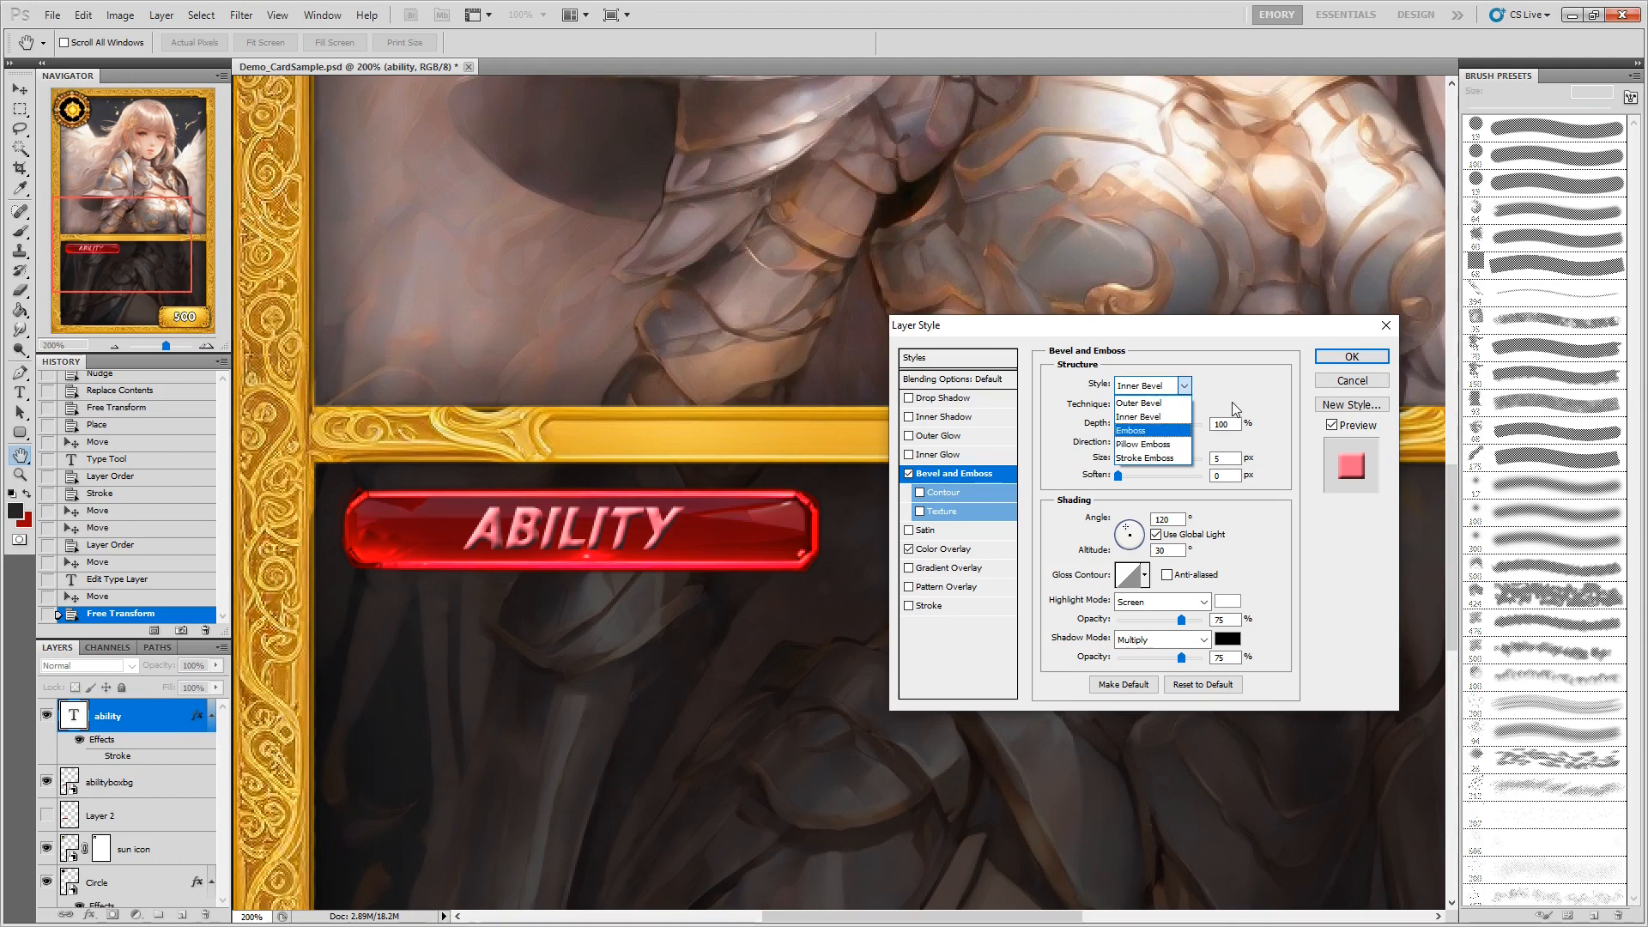
pyautogui.click(1138, 408)
pyautogui.click(1142, 430)
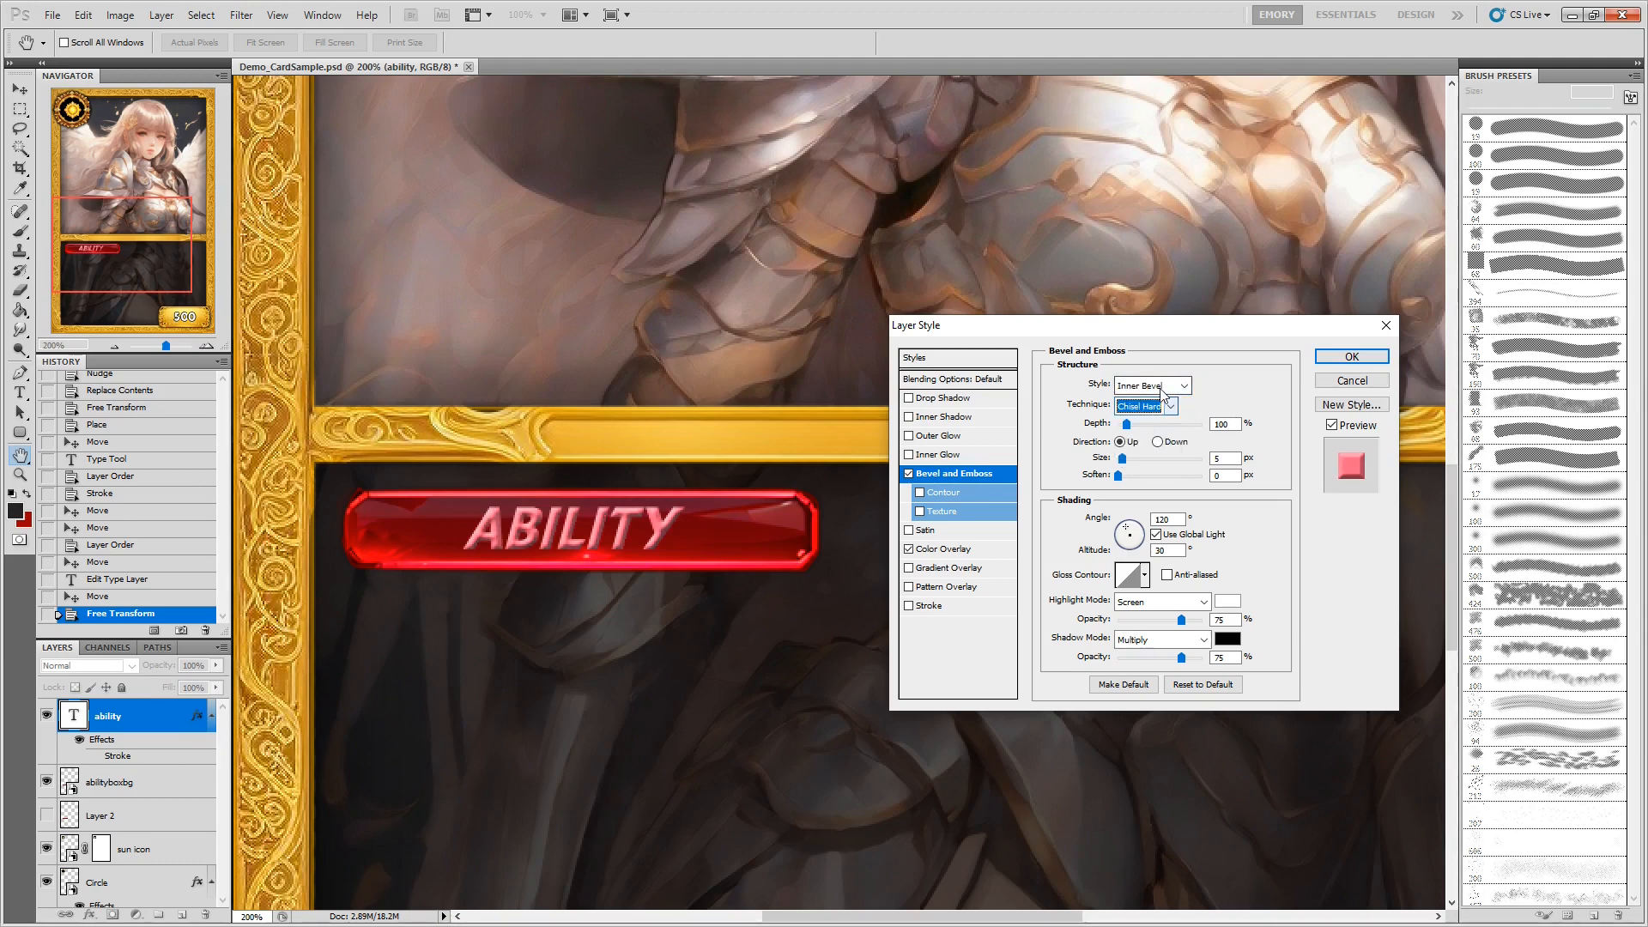
pyautogui.click(1159, 443)
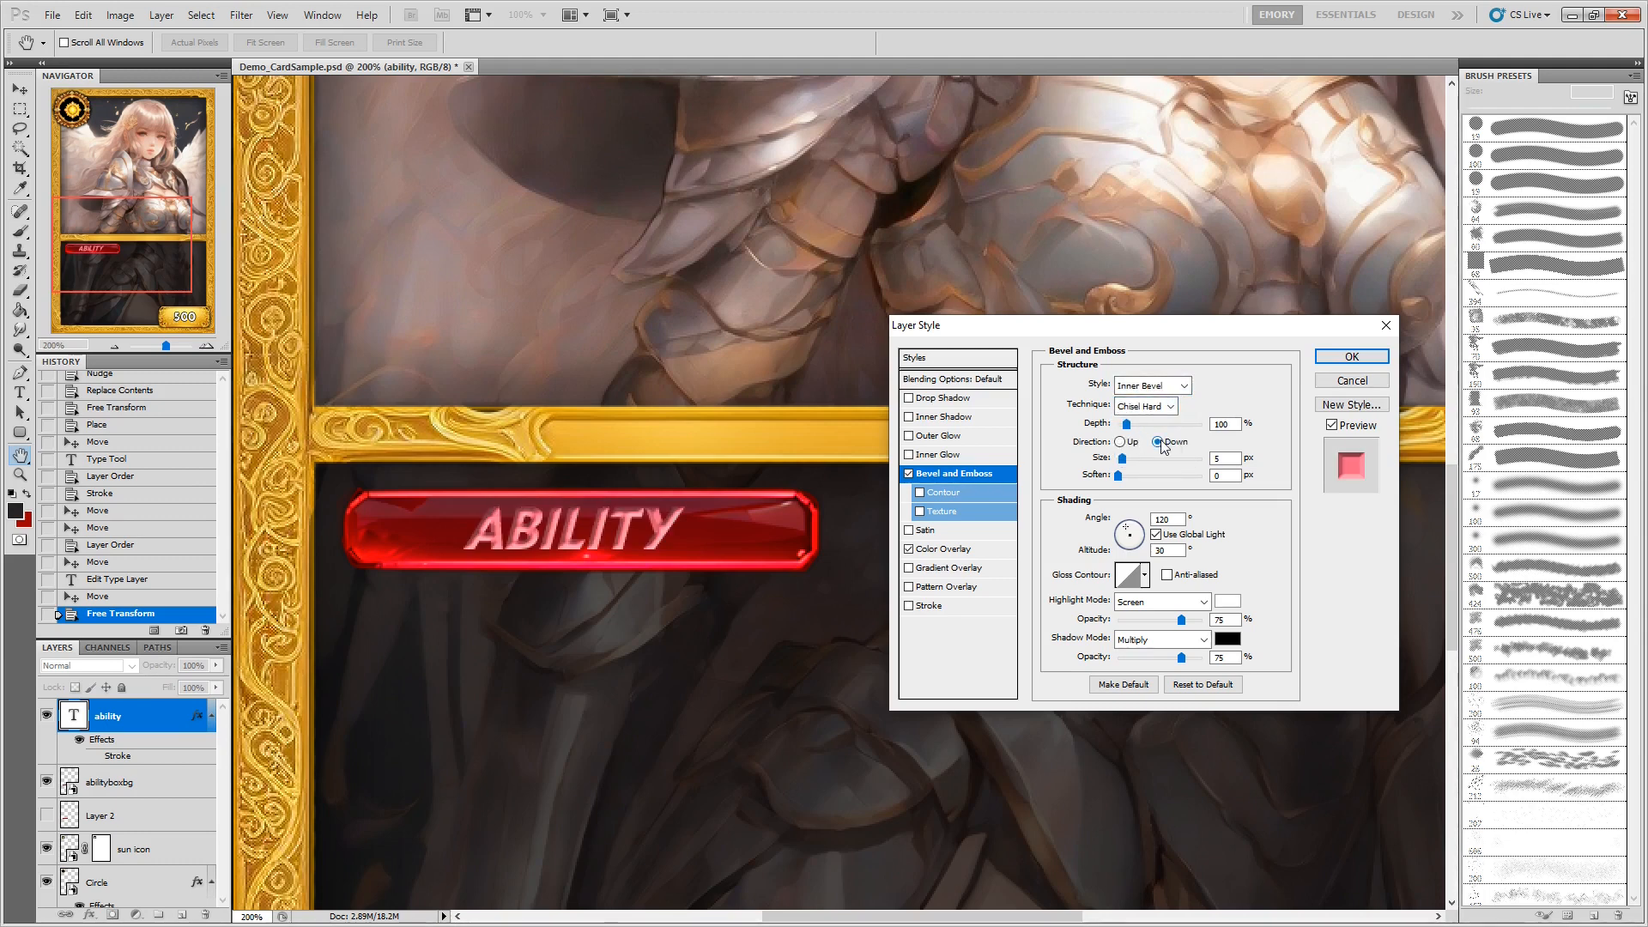
# Lighten the ABILITY text's Color Overlay to pale pink ff9cae and apply the layer style.
pyautogui.click(959, 550)
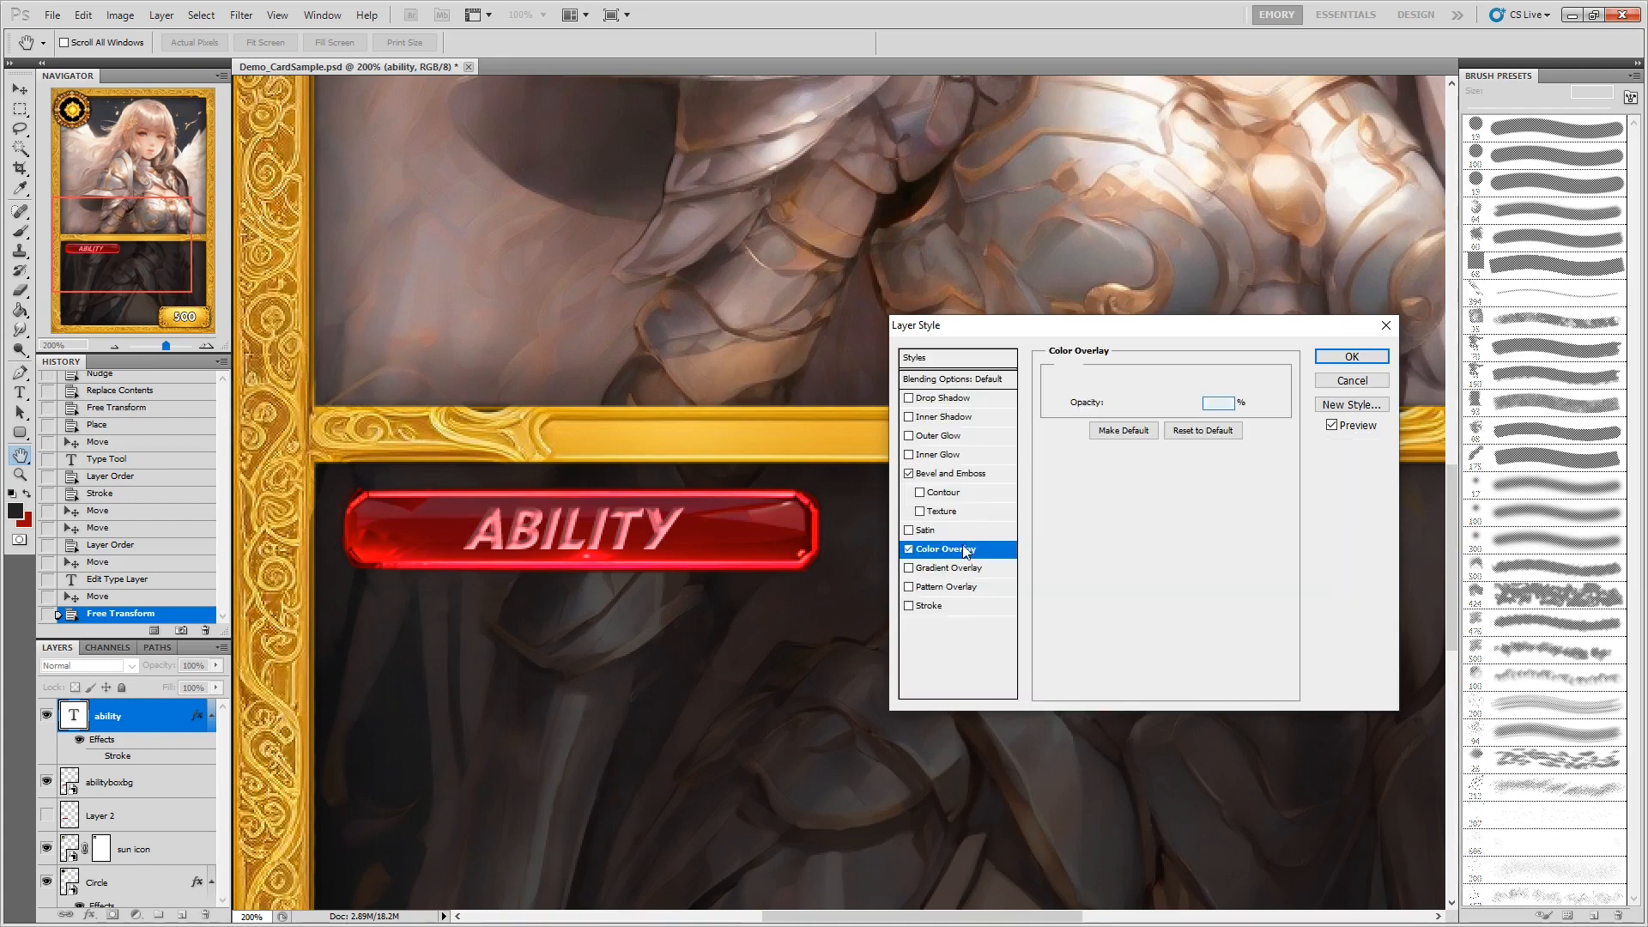
pyautogui.click(1220, 385)
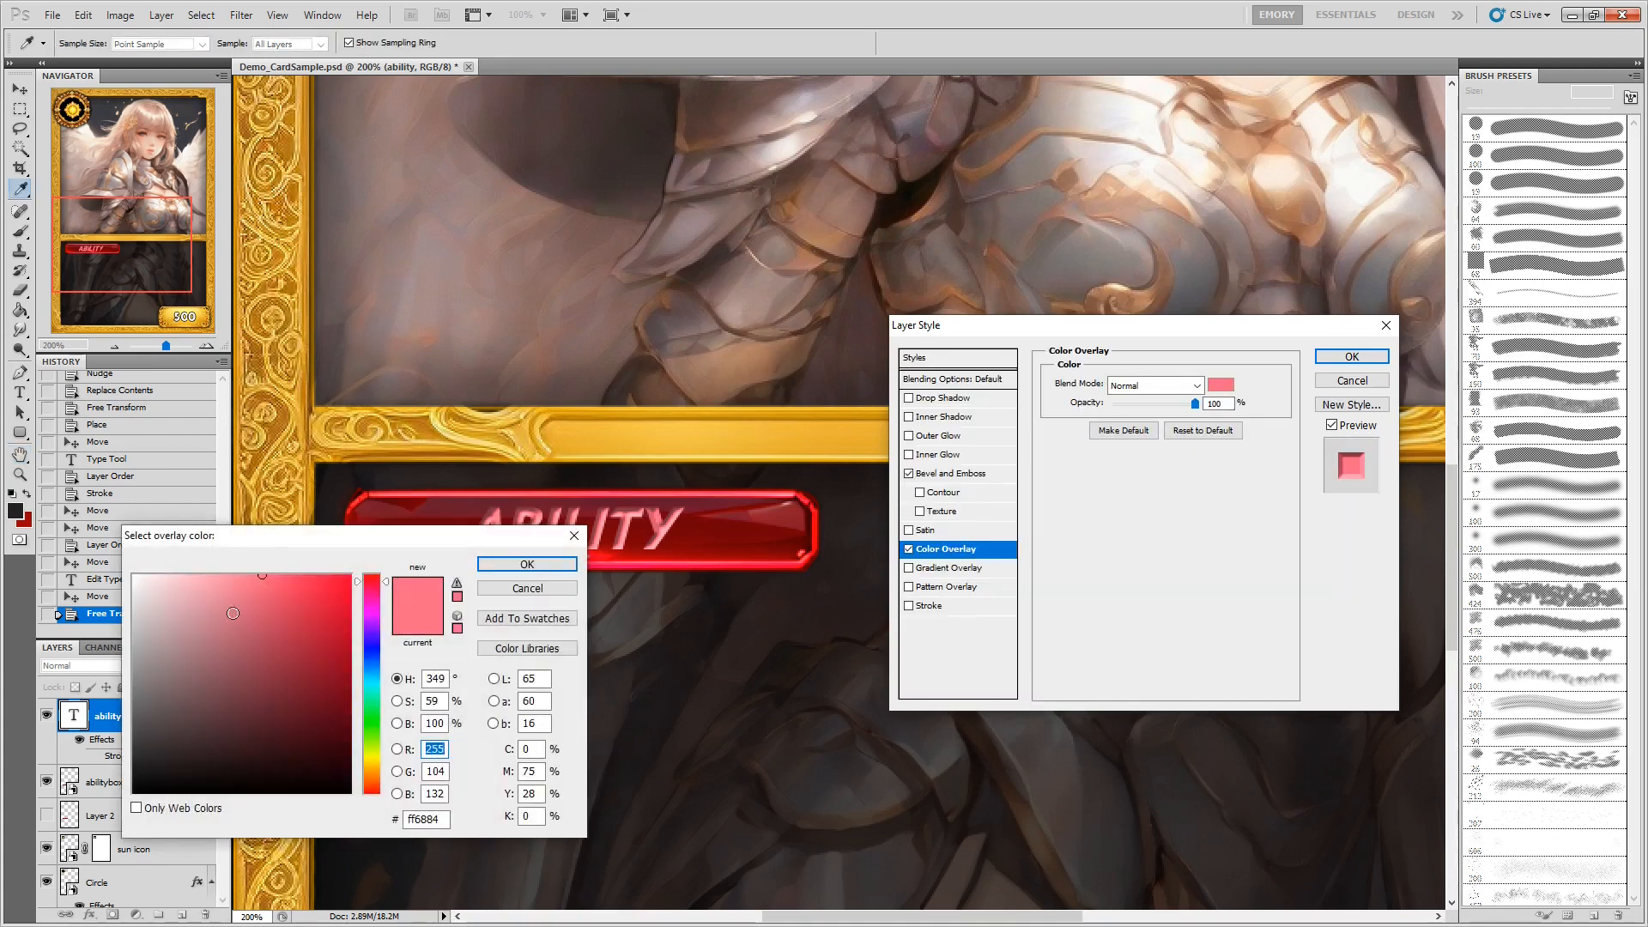
pyautogui.click(206, 575)
pyautogui.click(249, 575)
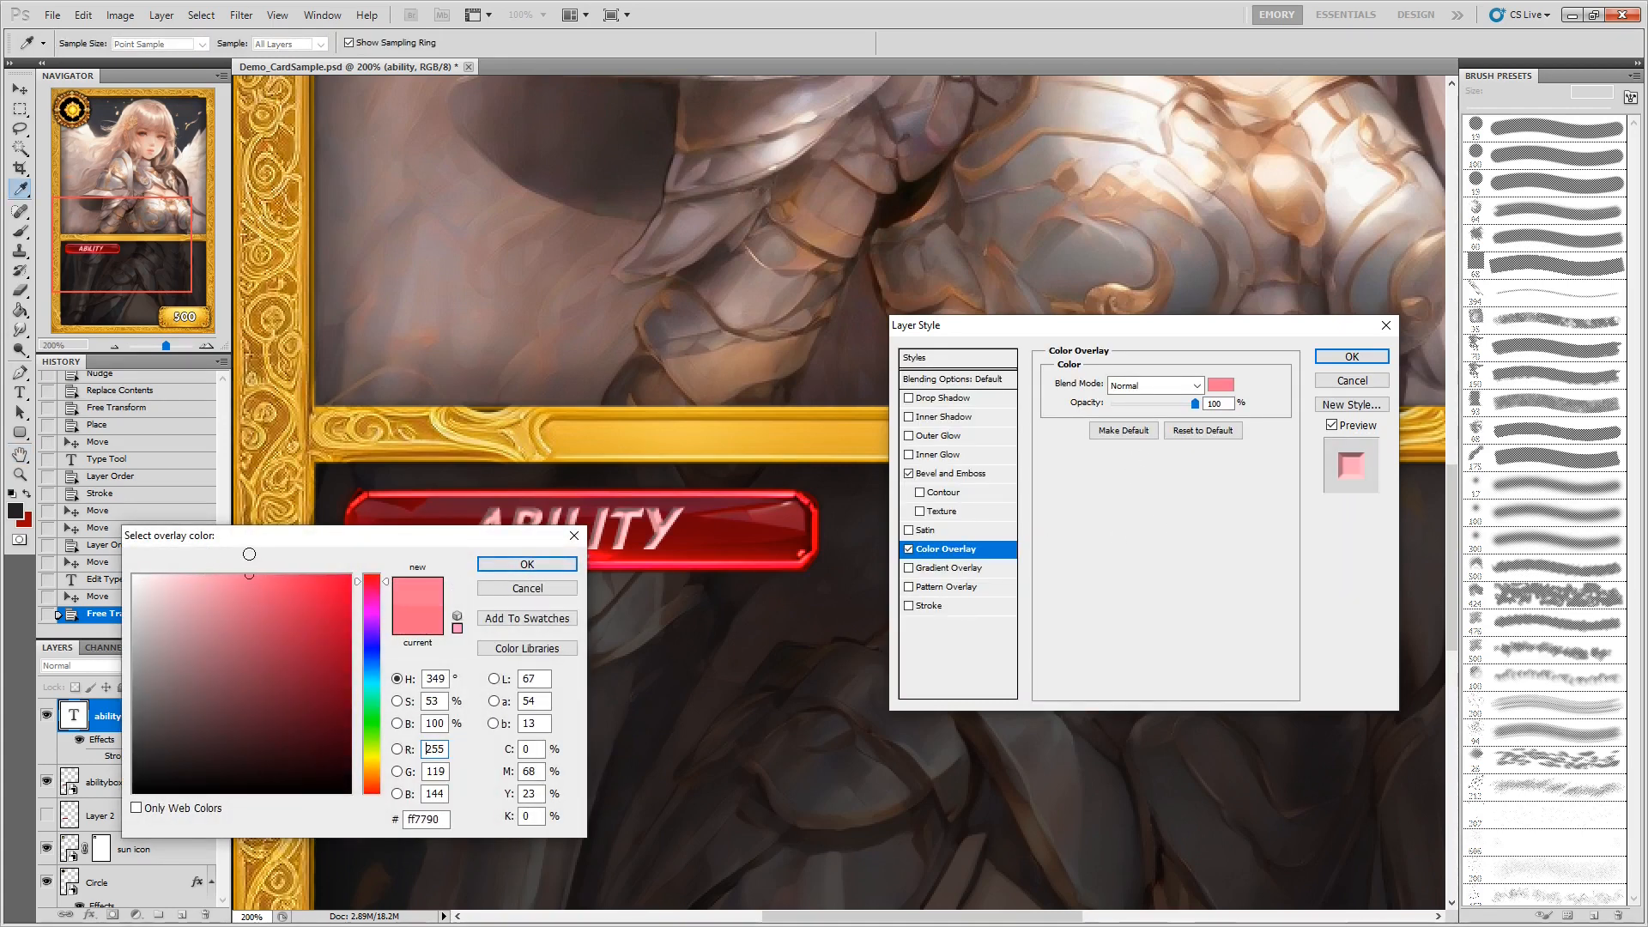
pyautogui.click(217, 575)
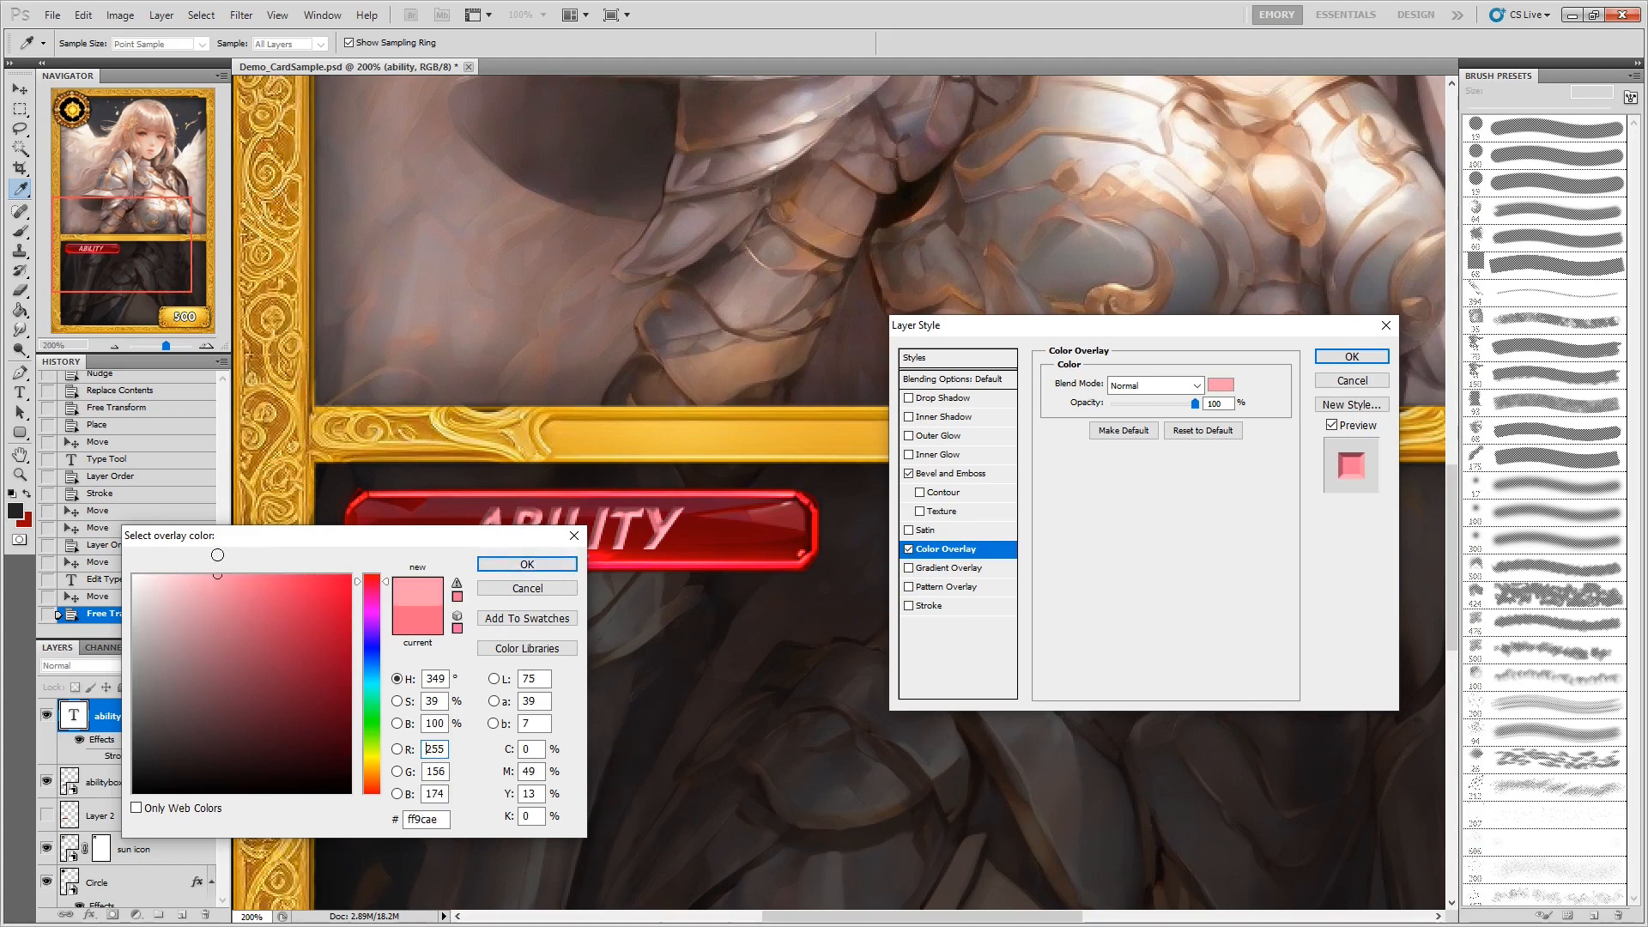
pyautogui.click(525, 563)
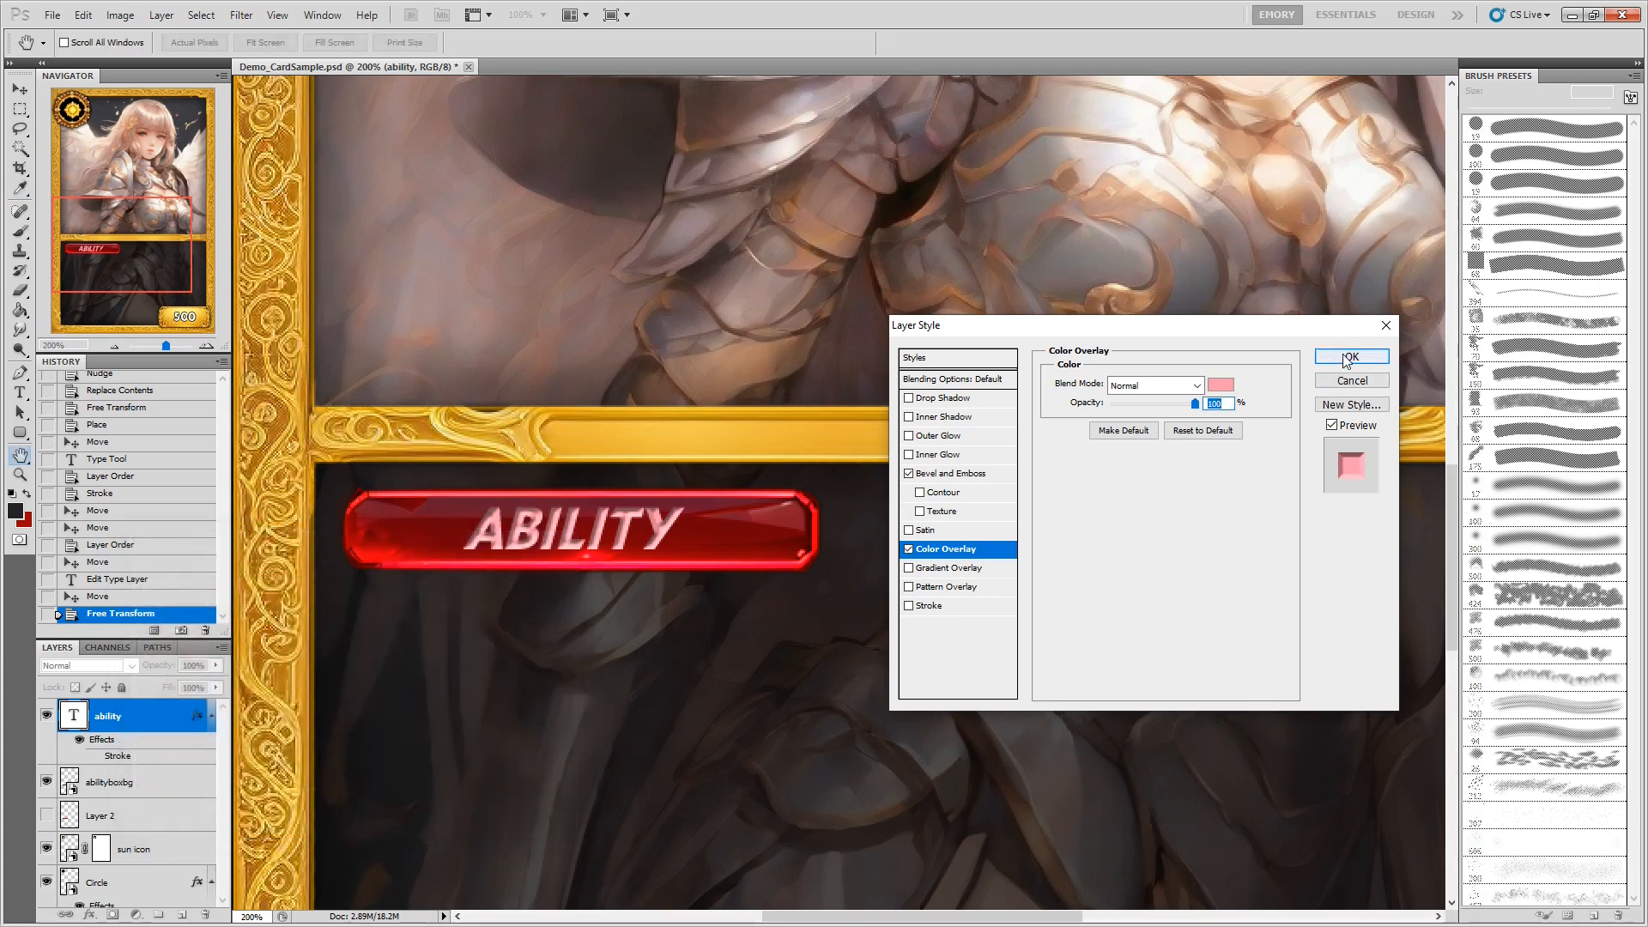
pyautogui.click(1351, 357)
# Enlarge the ABILITY text to about 134% width and 117% height, skew it about -8.3° and shift it left to fill the red box.
pyautogui.hotkey('ctrl', 't')
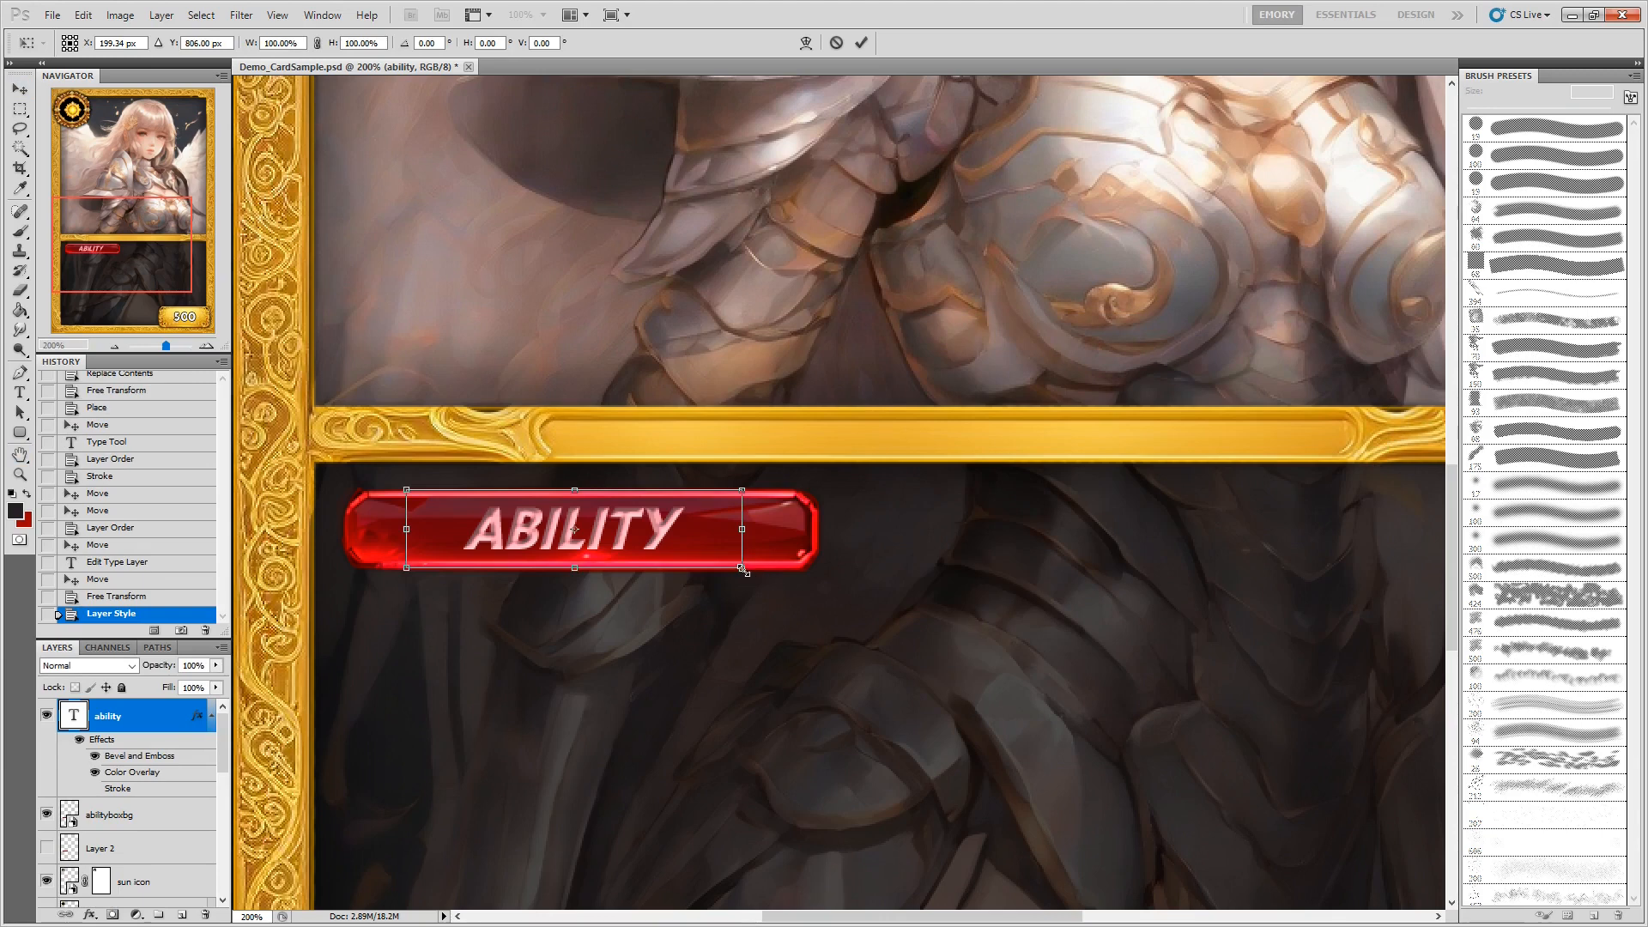
pyautogui.moveTo(742, 568); pyautogui.dragTo(812, 575)
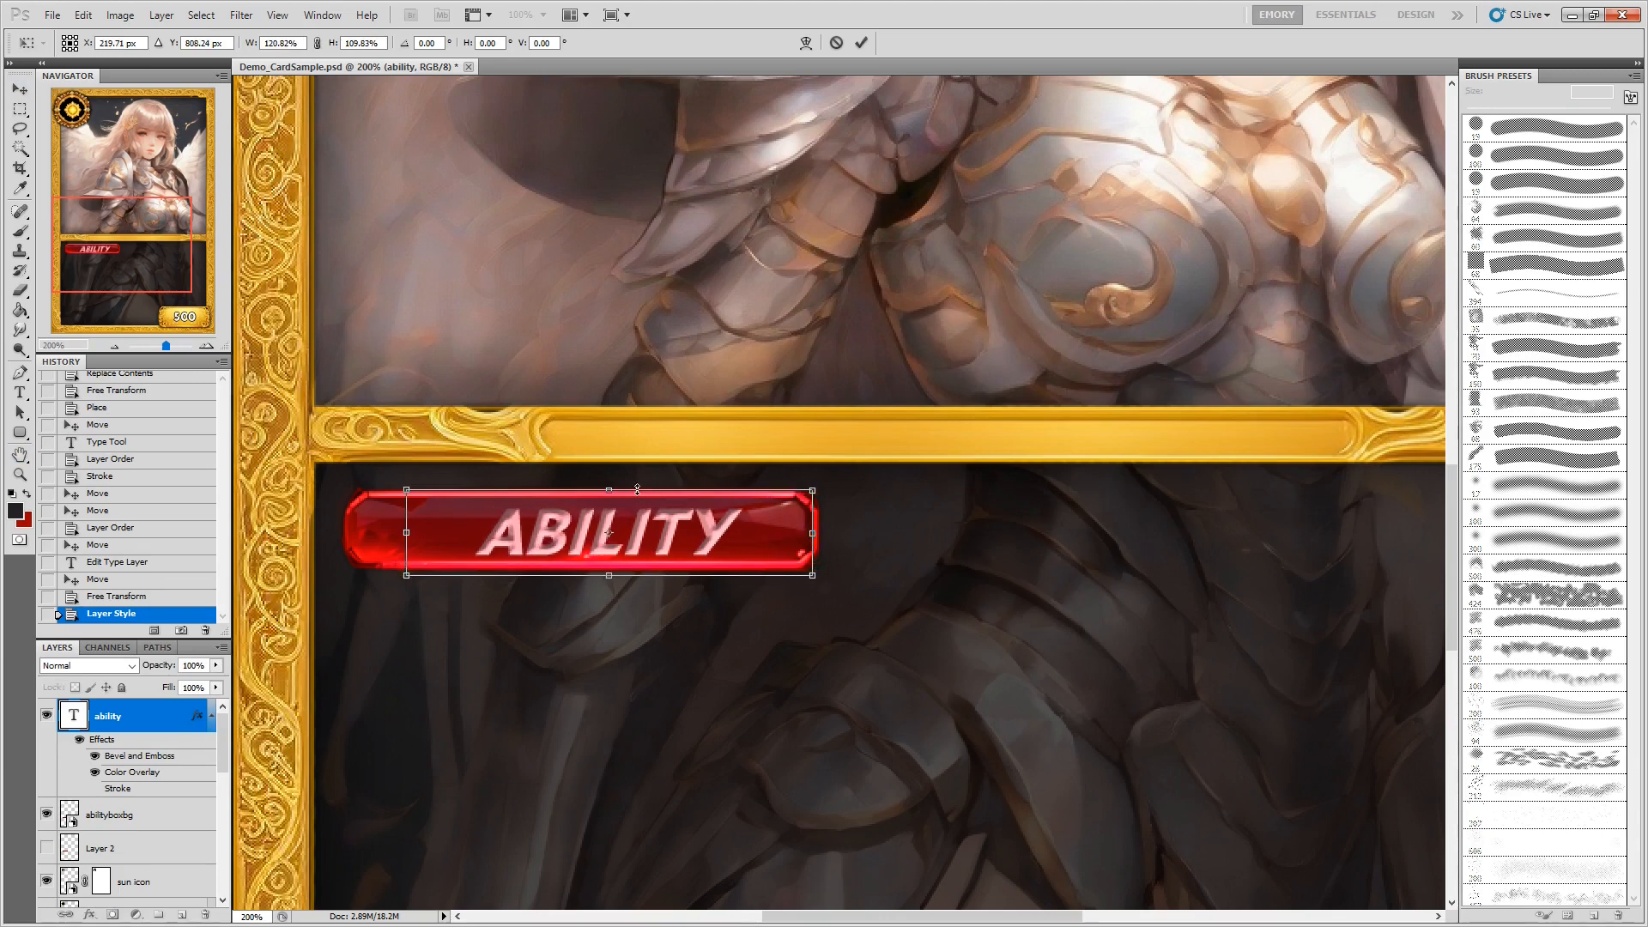
pyautogui.moveTo(611, 494); pyautogui.dragTo(623, 498)
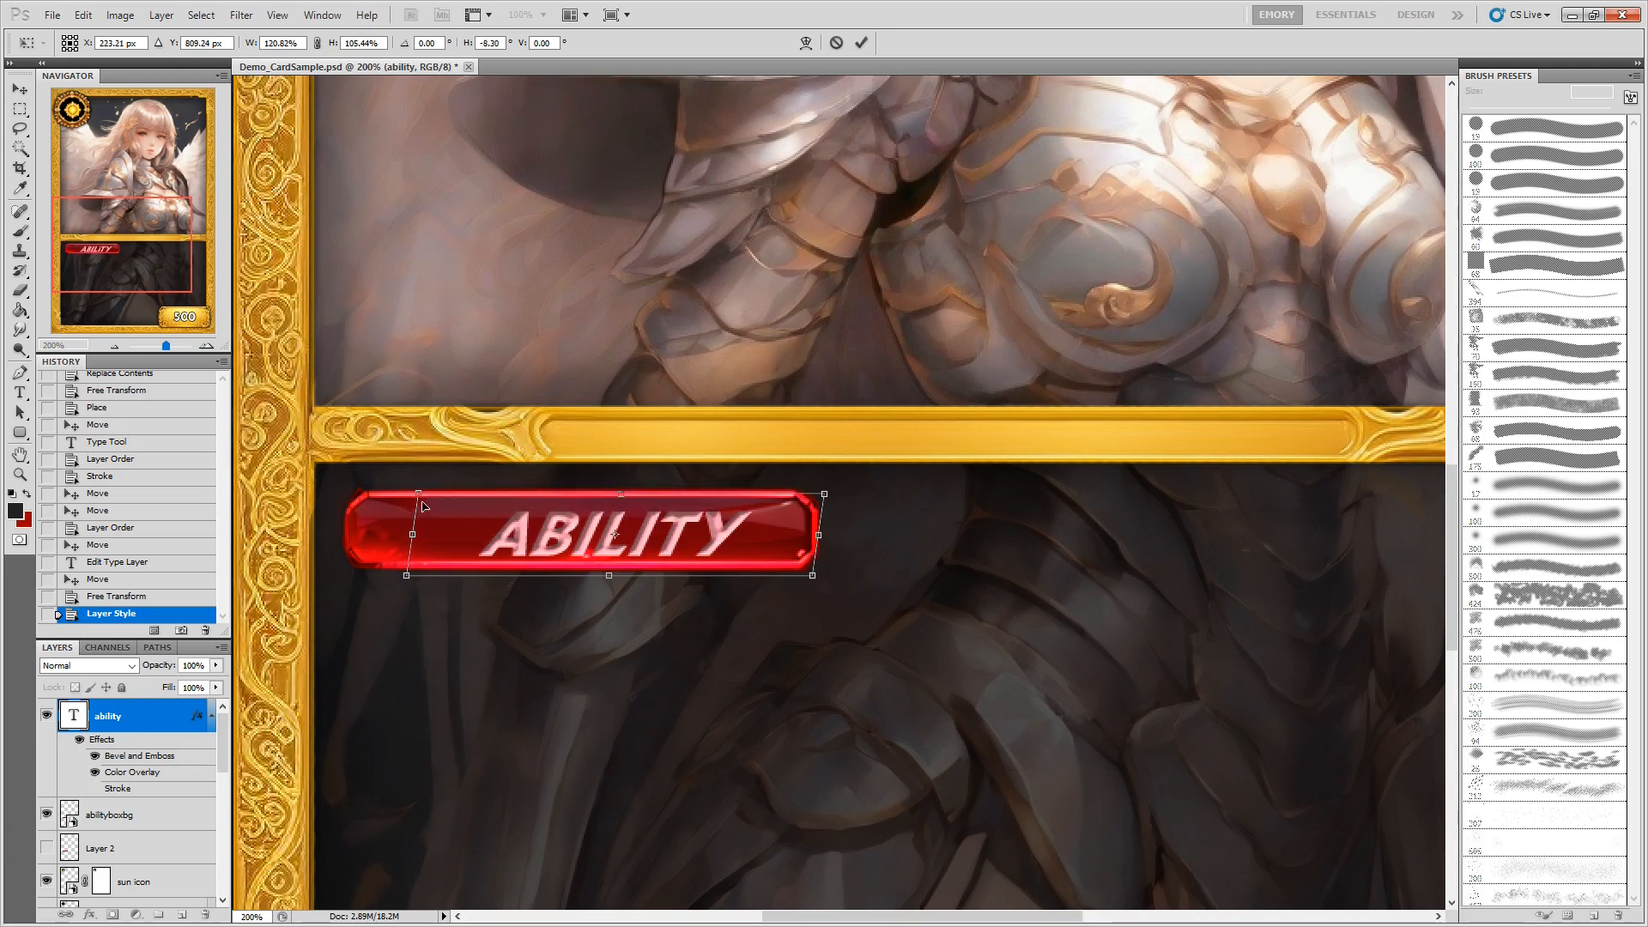
pyautogui.moveTo(411, 492); pyautogui.dragTo(373, 485)
pyautogui.press('Left')
pyautogui.press('Left')
pyautogui.press('Left')
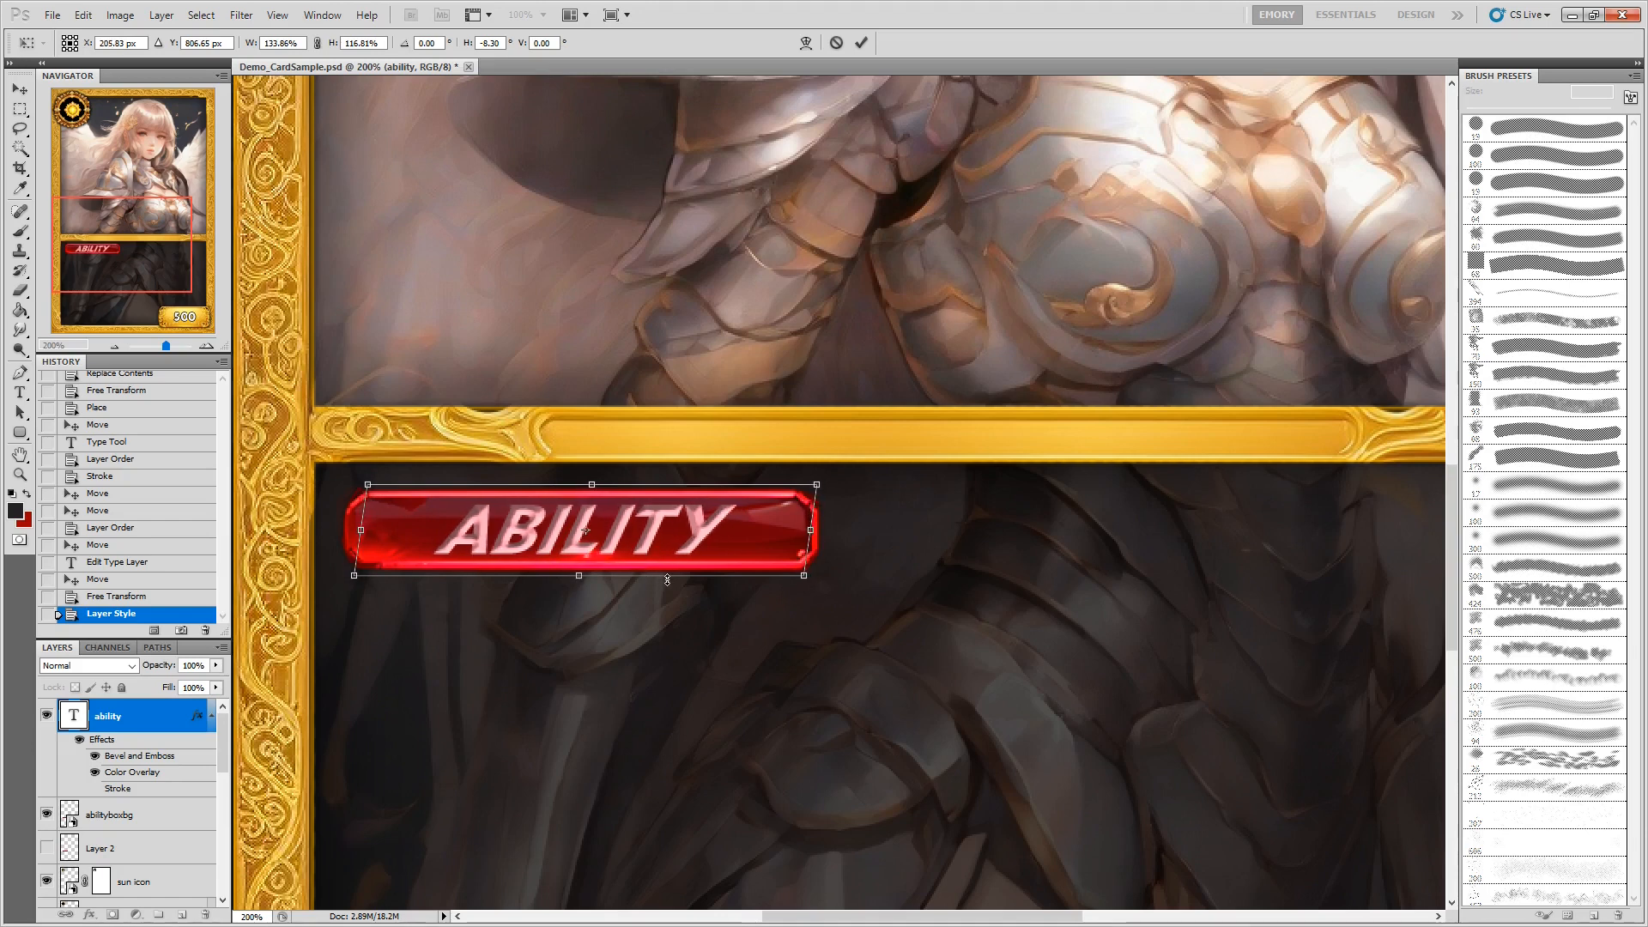
pyautogui.press('Return')
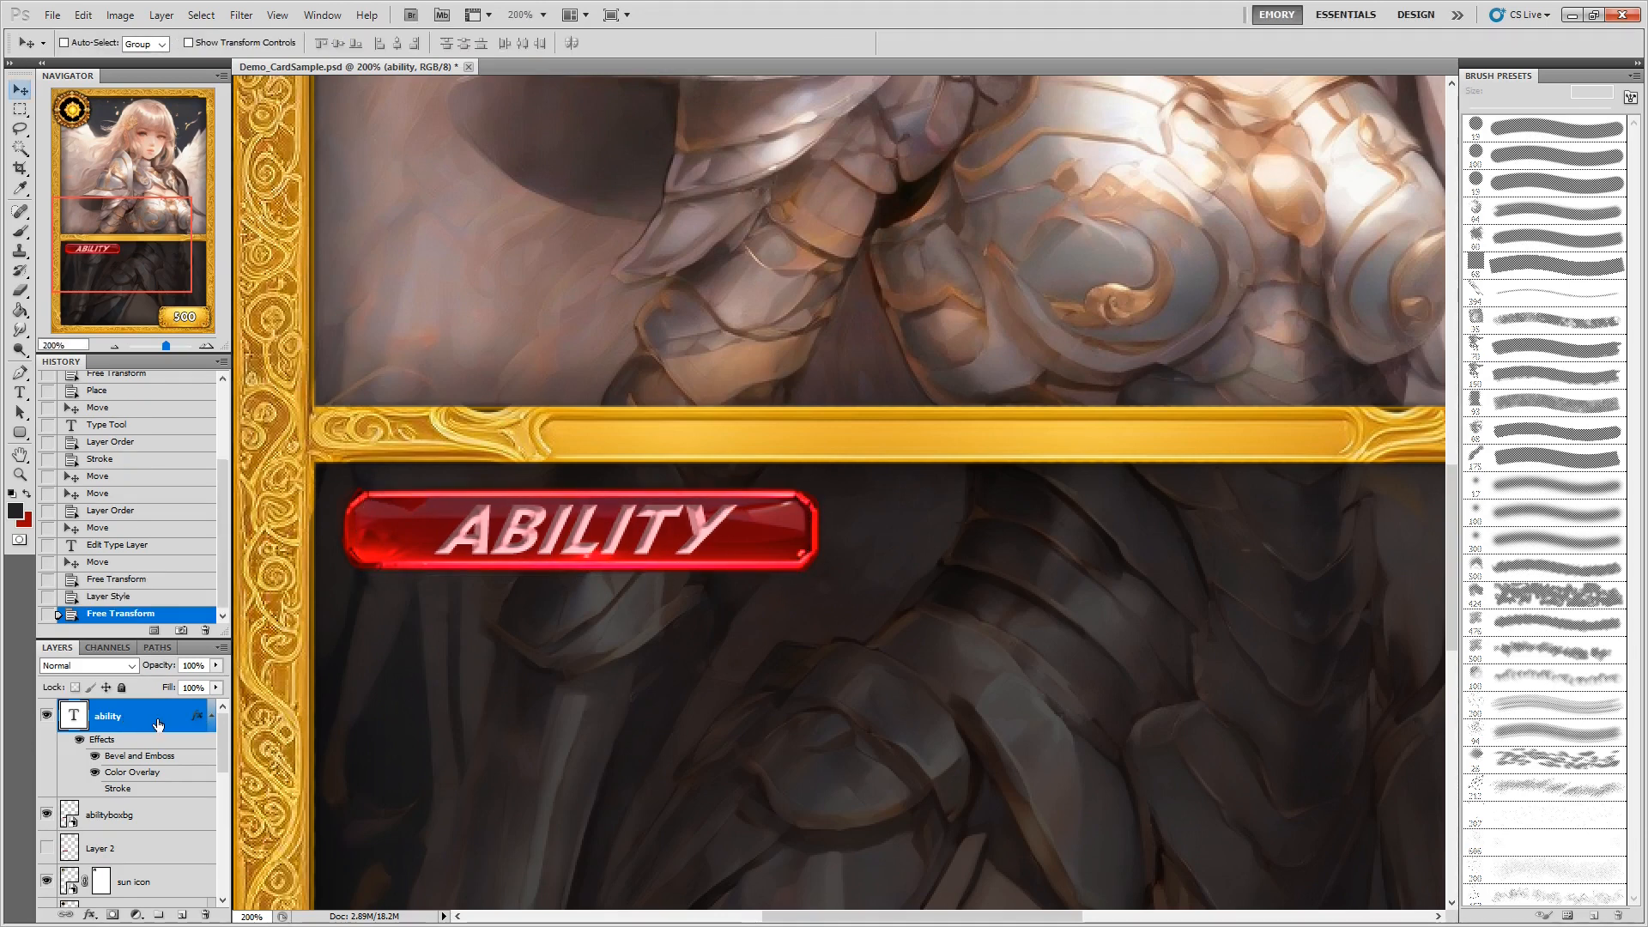
# Re-enable the ABILITY text's Stroke effect, try a pale pink sampled from the box and set the stroke size to 1 px.
pyautogui.click(94, 789)
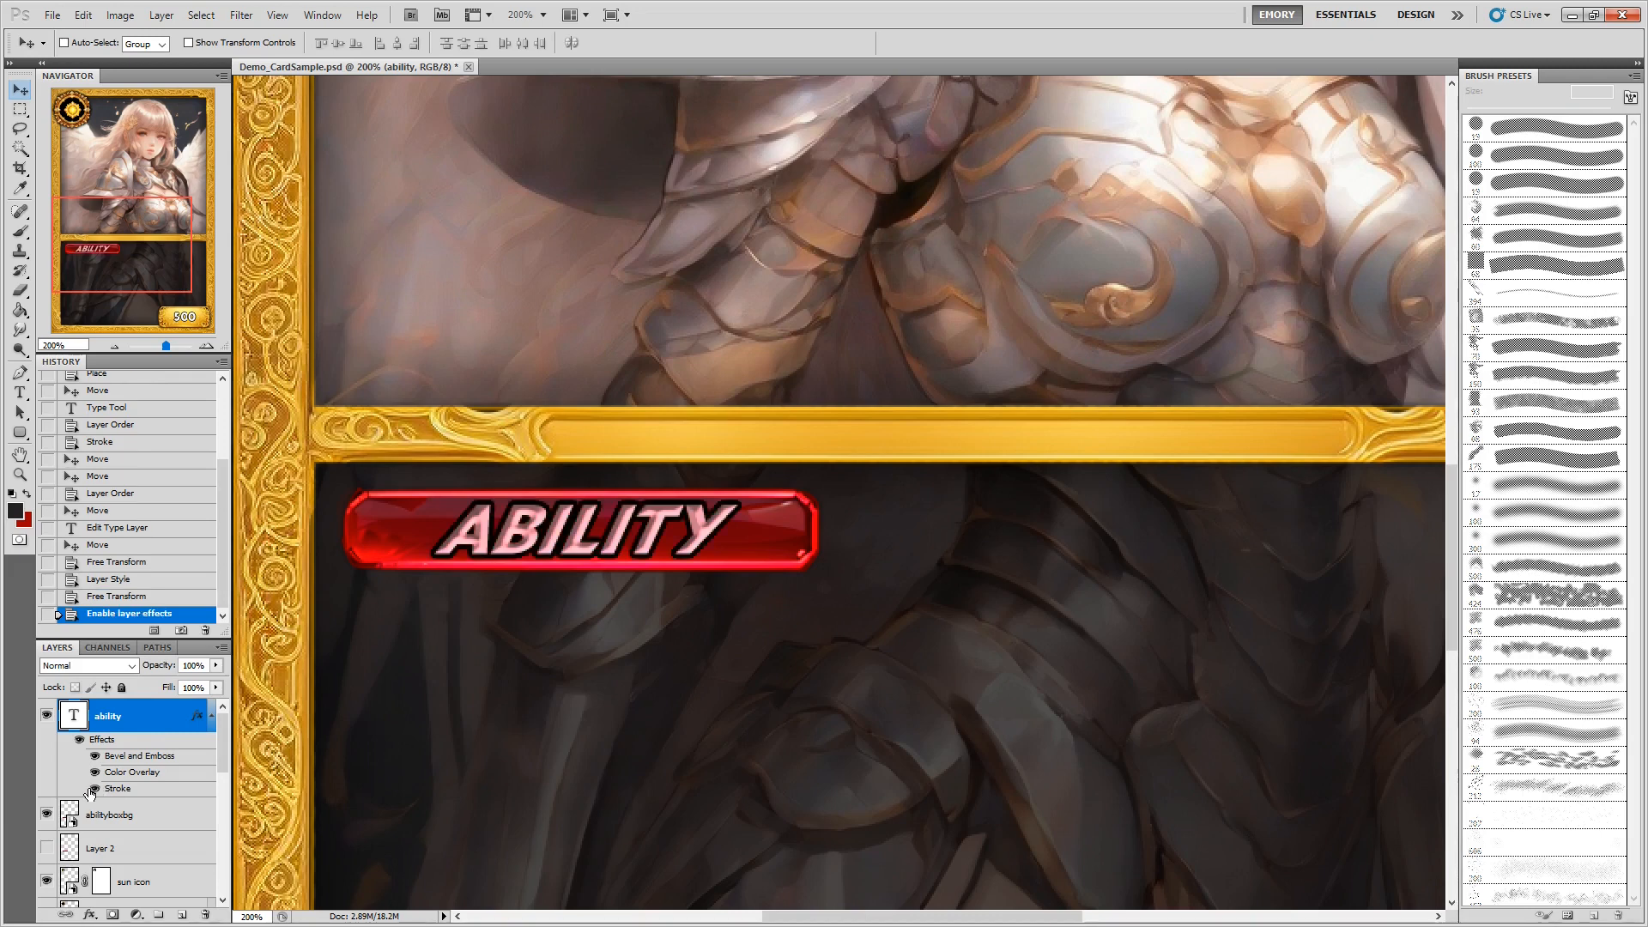
pyautogui.click(94, 789)
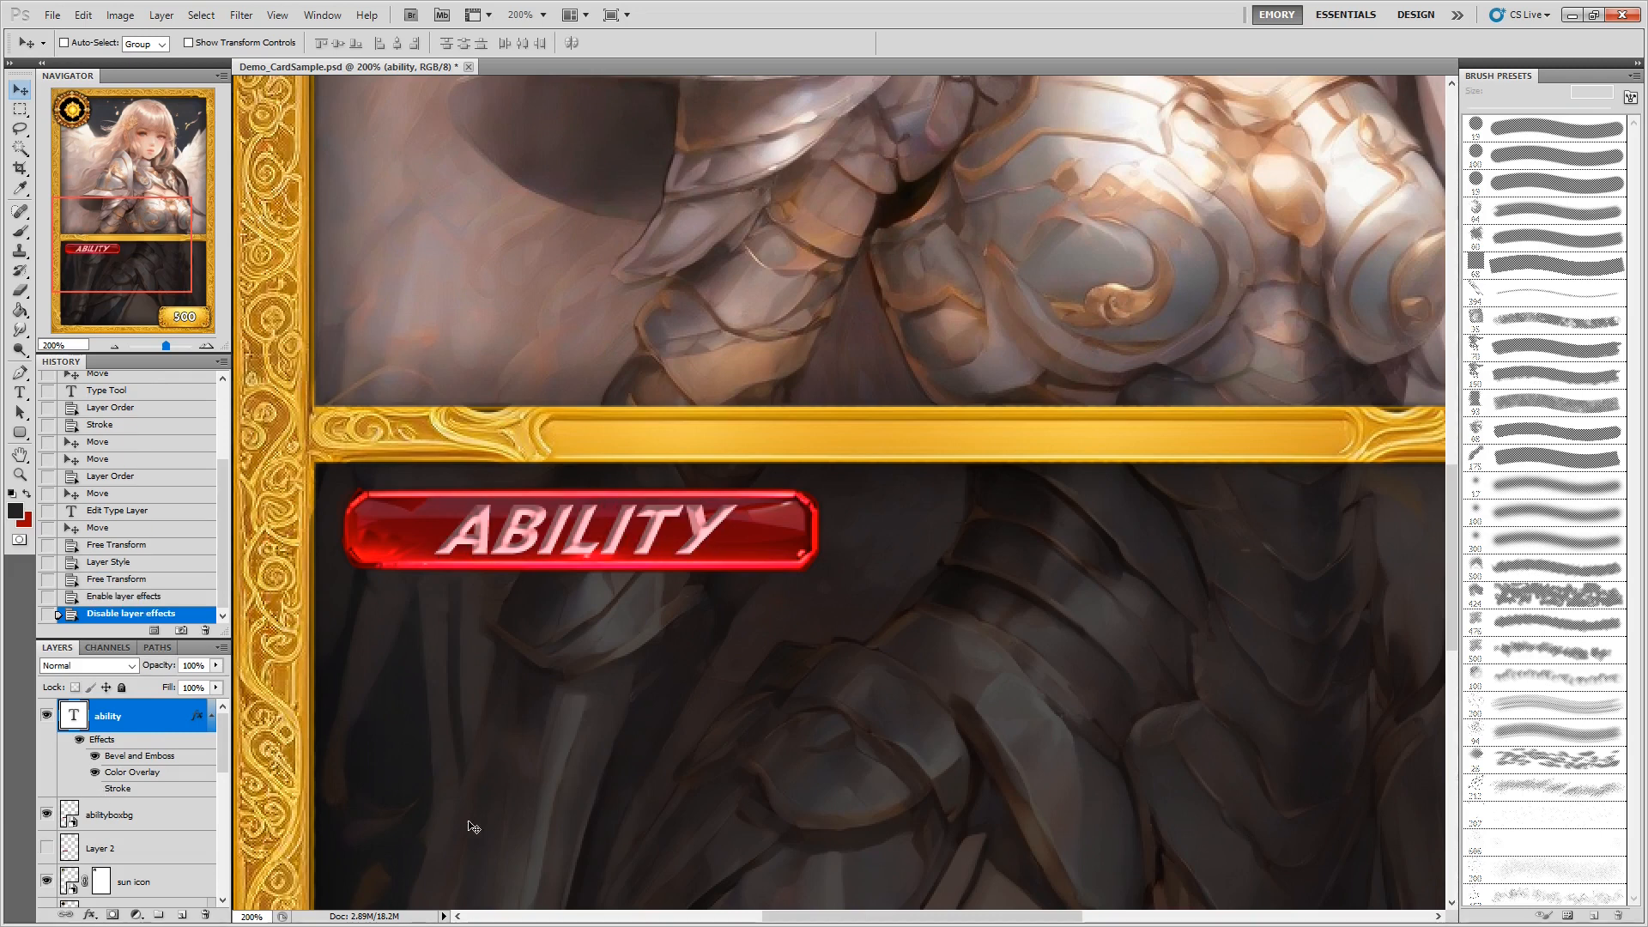
pyautogui.doubleClick(161, 790)
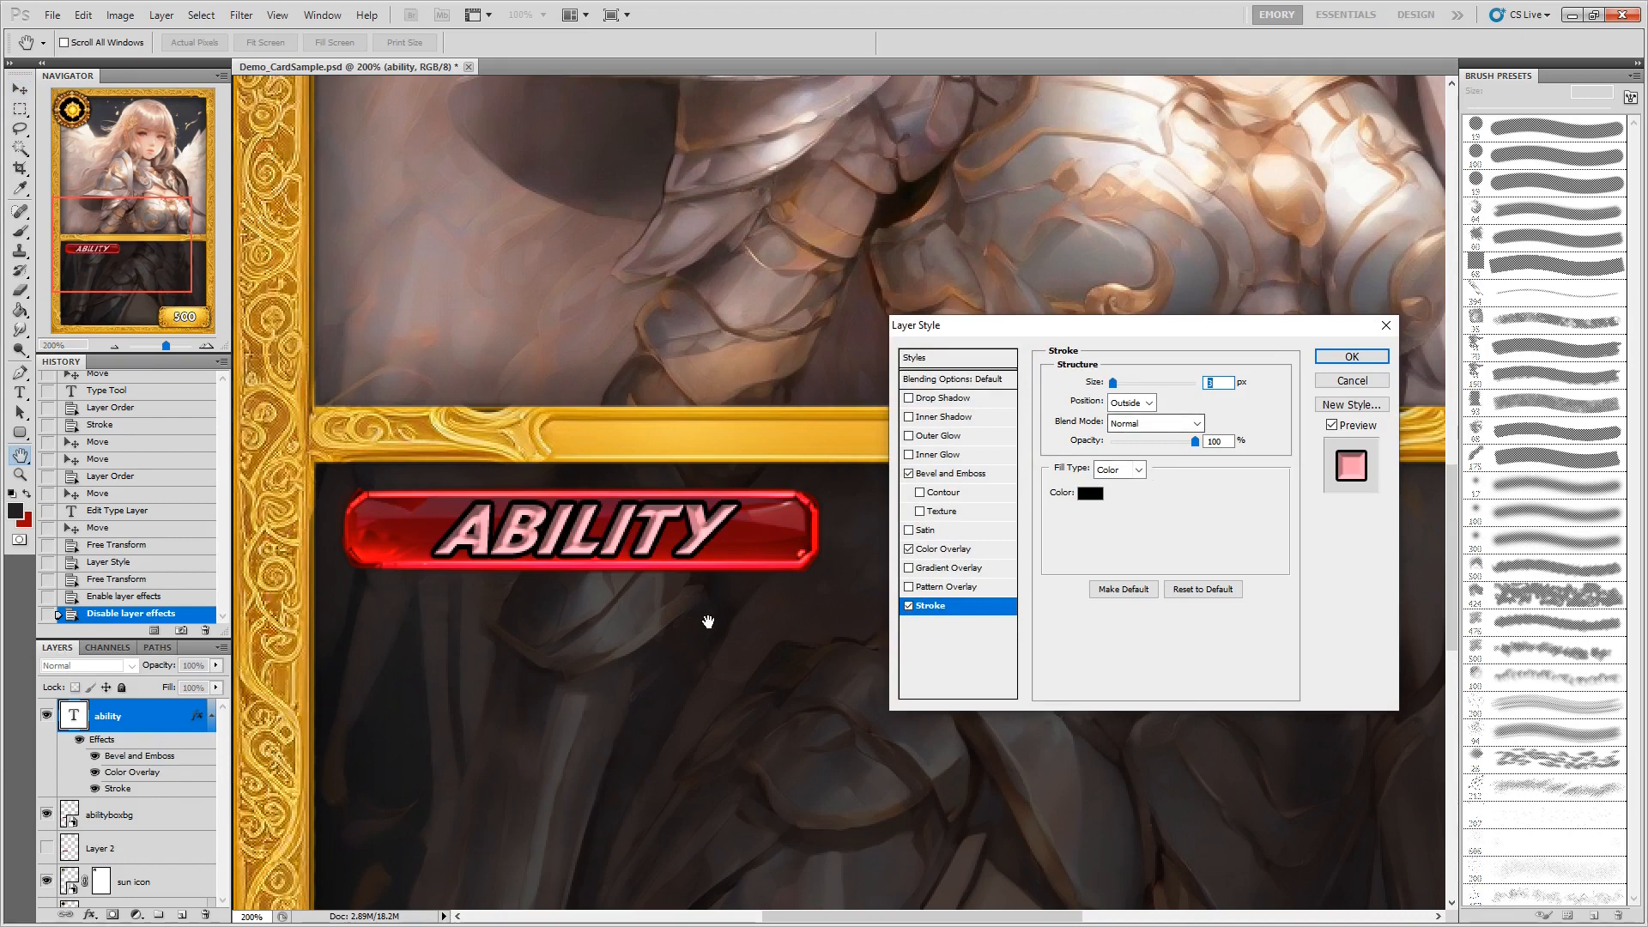
pyautogui.click(1091, 493)
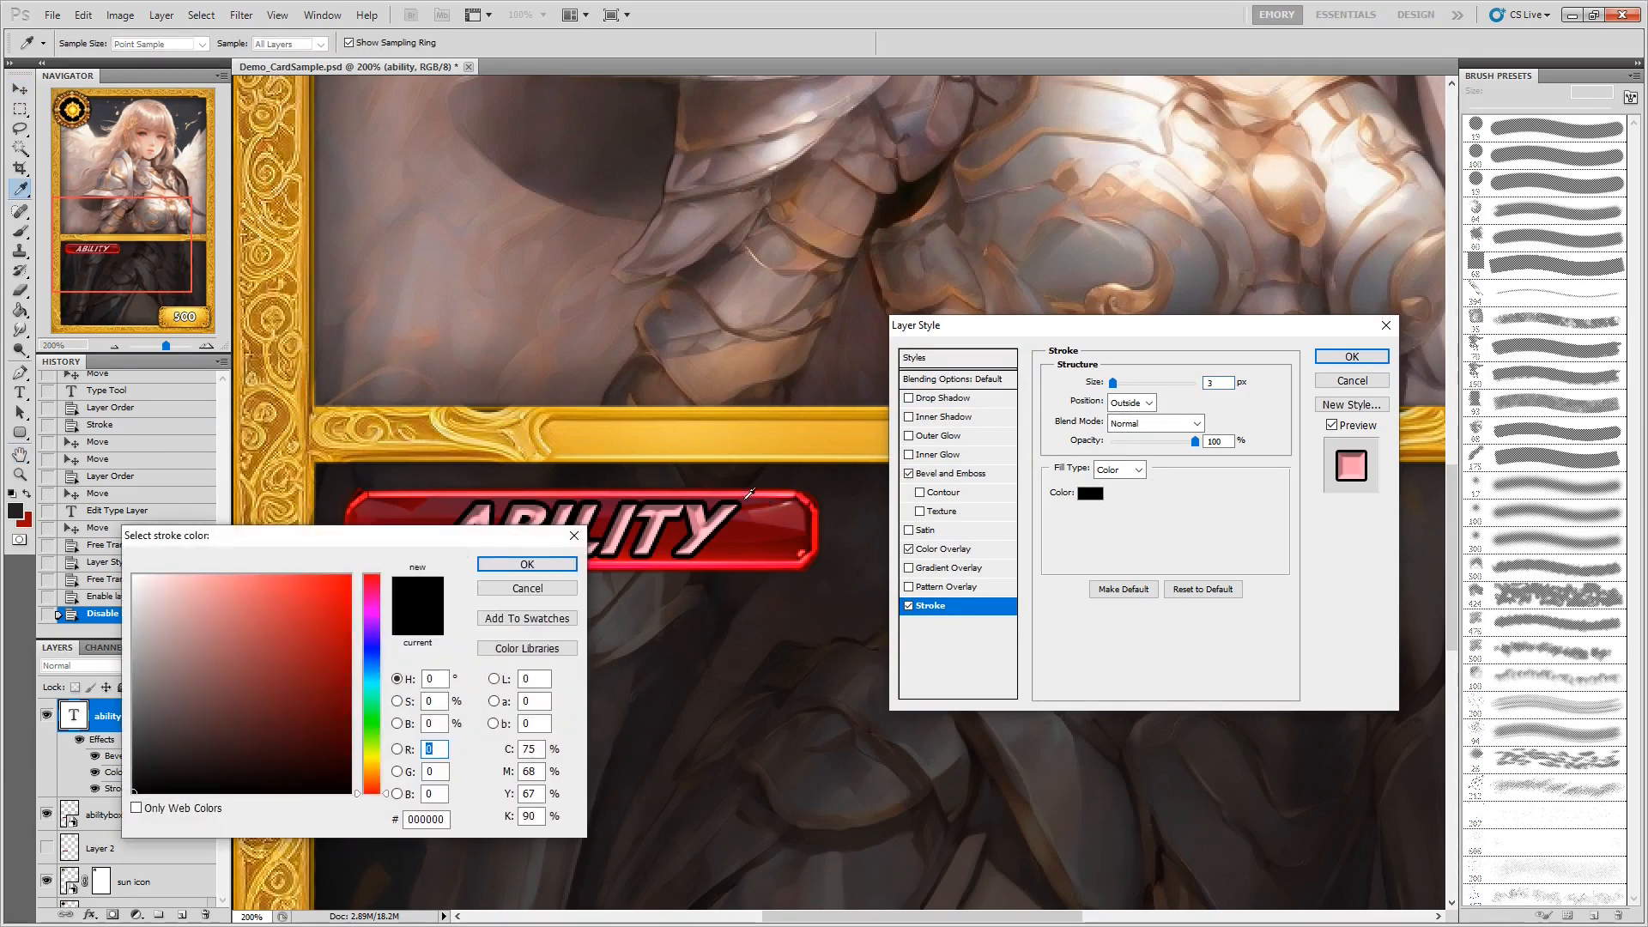
pyautogui.click(729, 486)
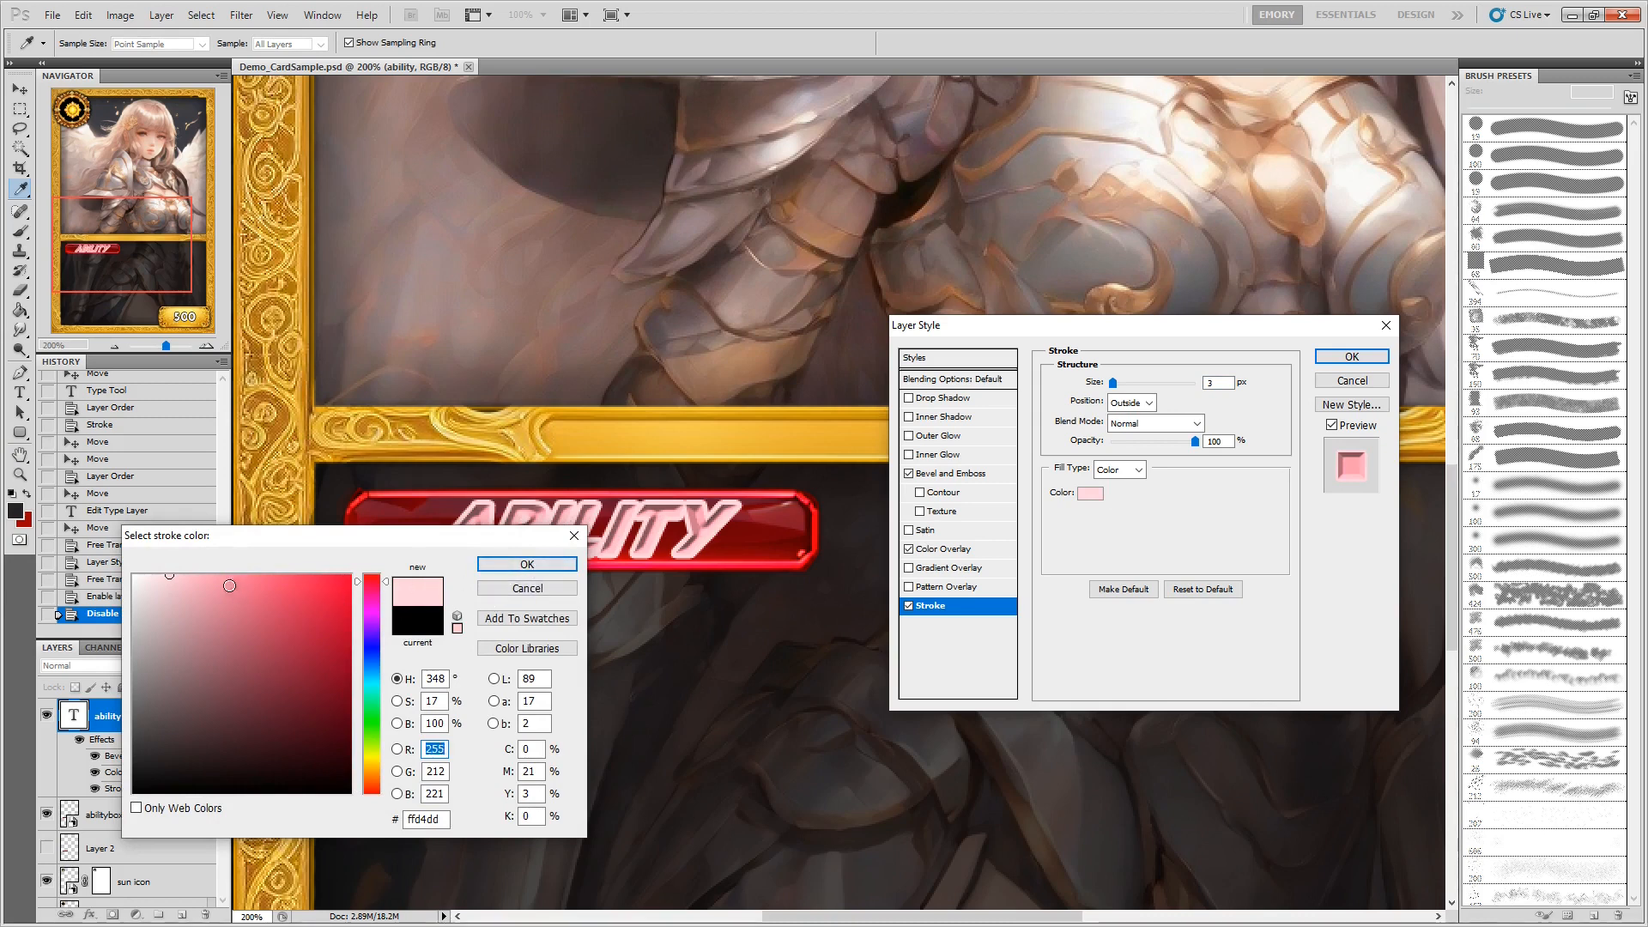
pyautogui.click(527, 563)
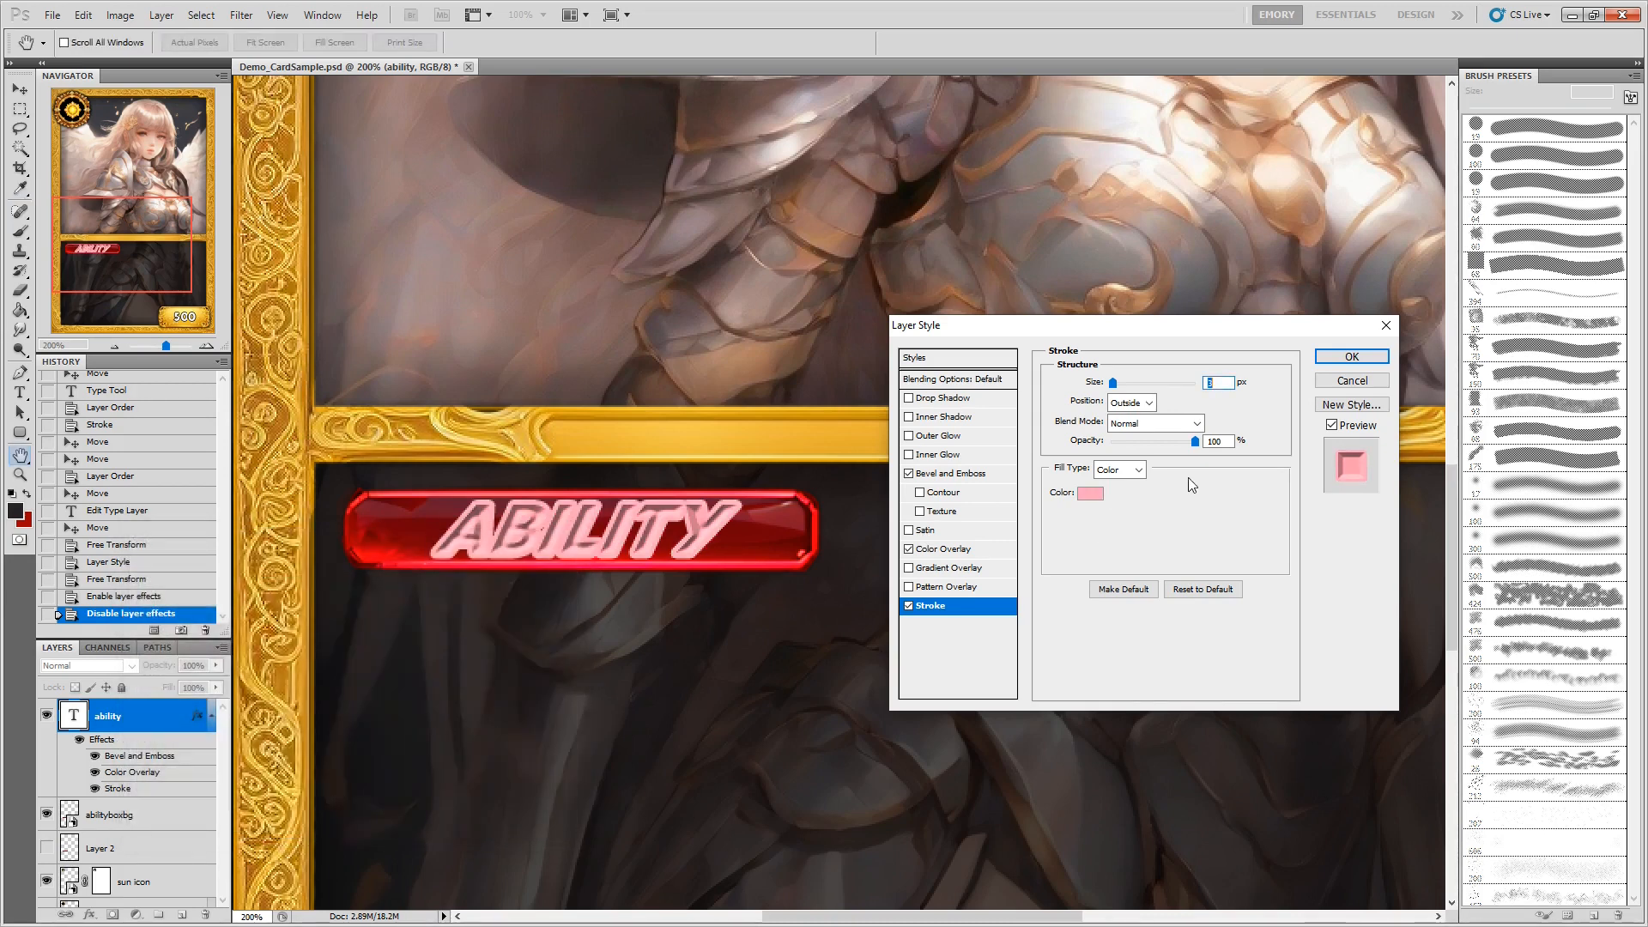
pyautogui.write('21')
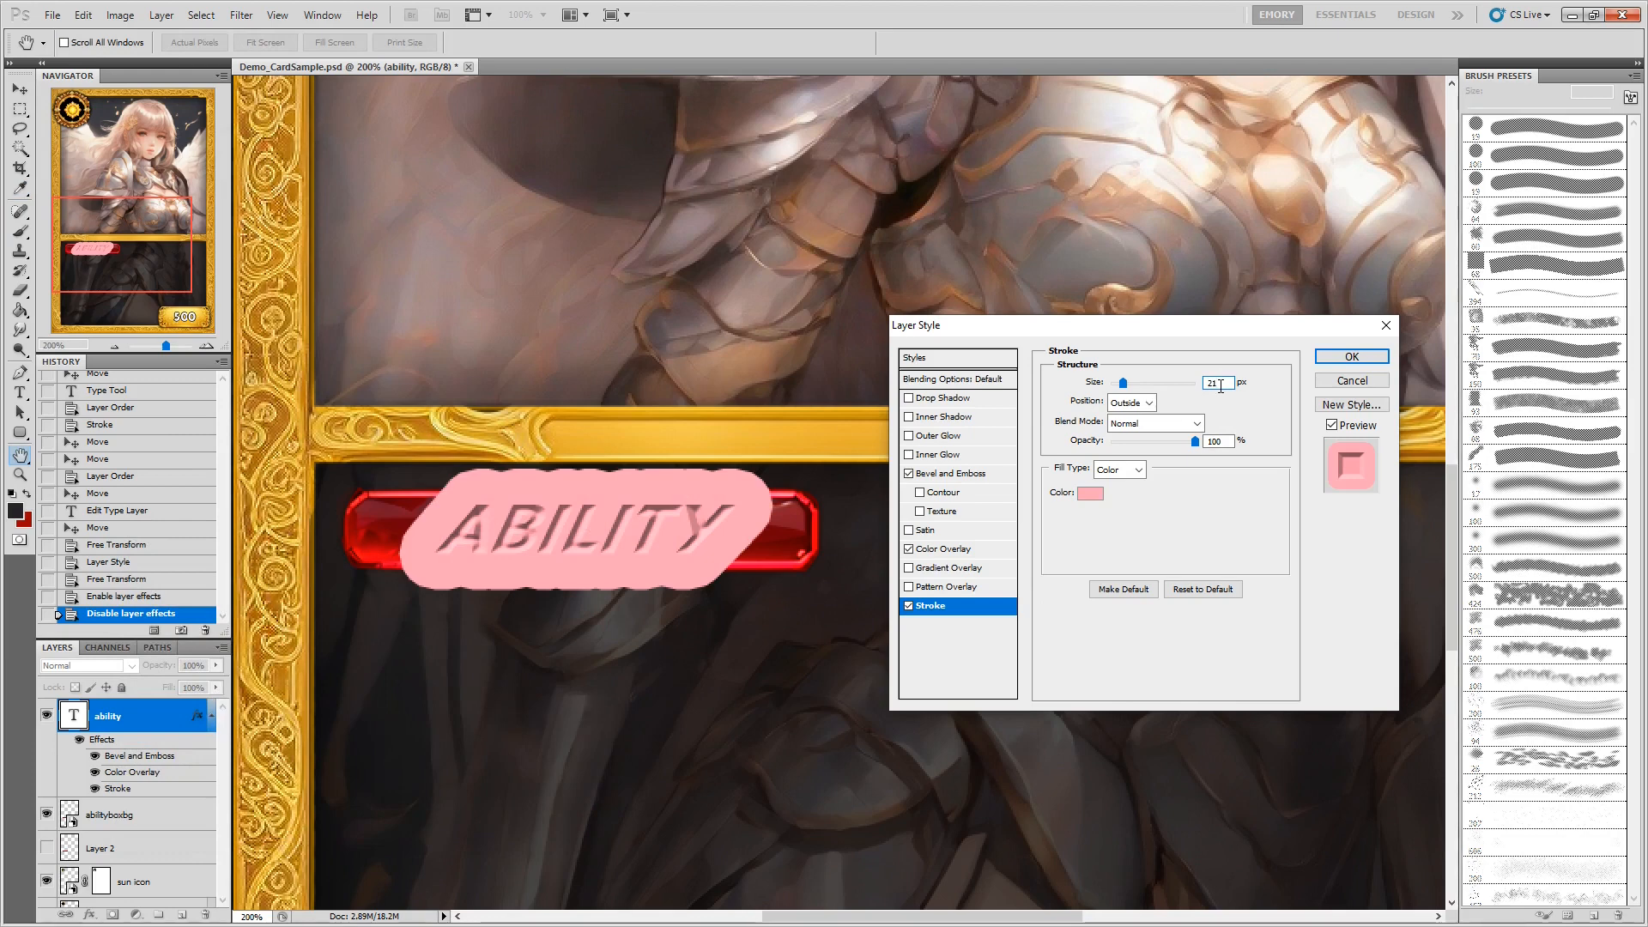
pyautogui.moveTo(1220, 386); pyautogui.dragTo(1097, 382)
pyautogui.write('1')
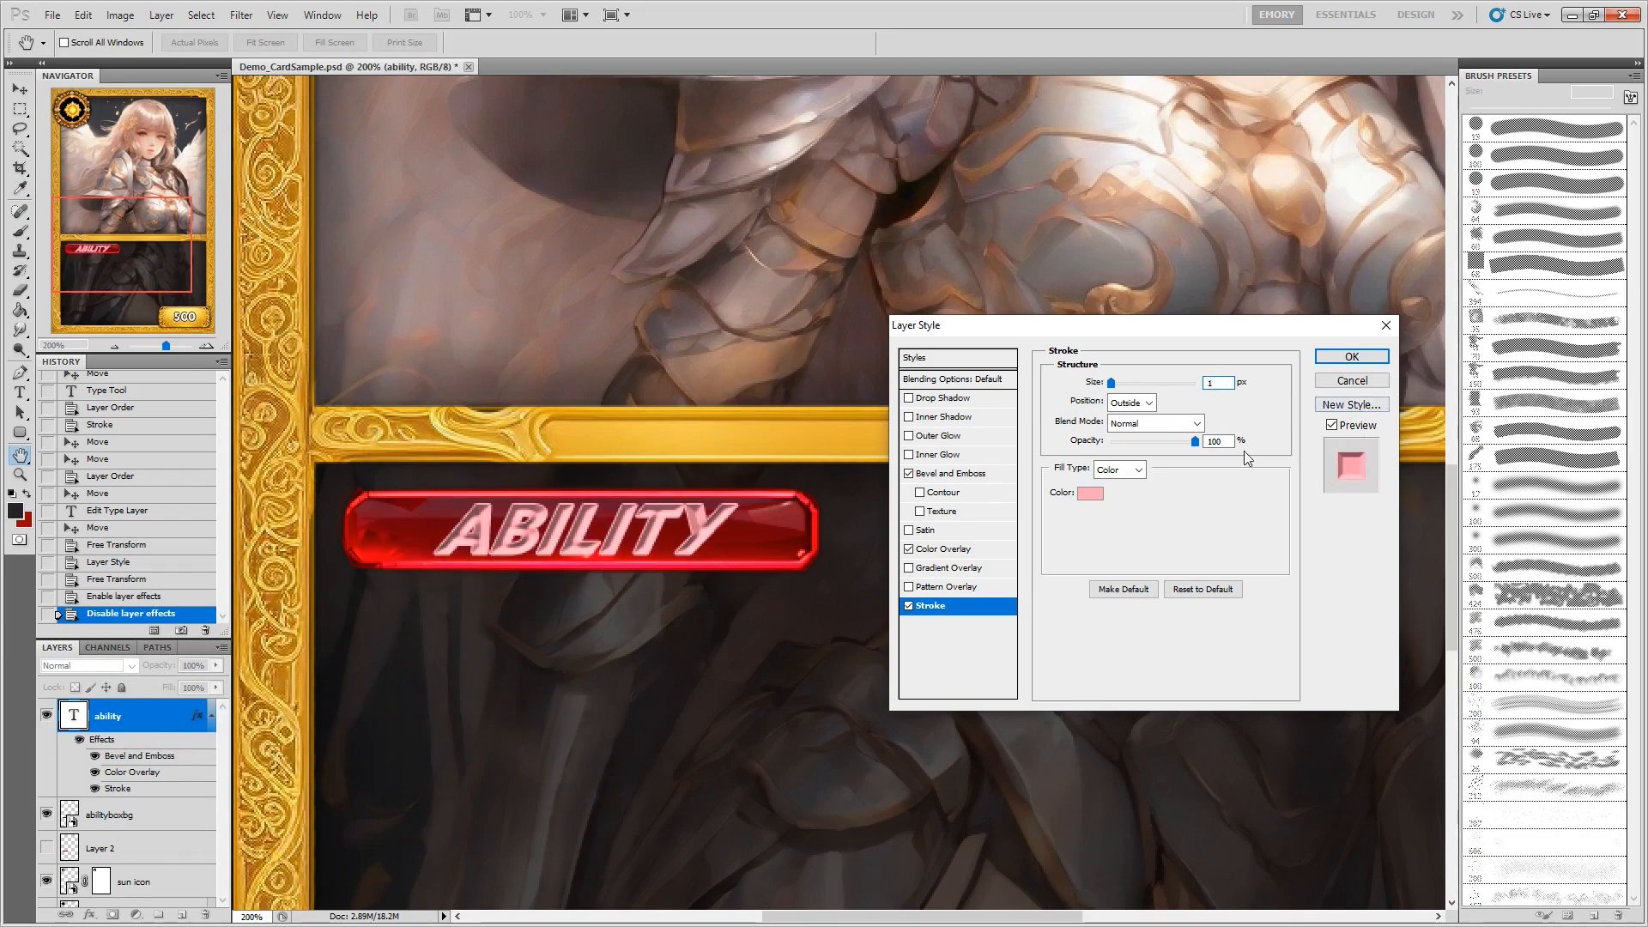
# Set the ABILITY text's stroke color to dark red 2f0b12 and apply the layer style.
pyautogui.click(1092, 499)
pyautogui.click(268, 722)
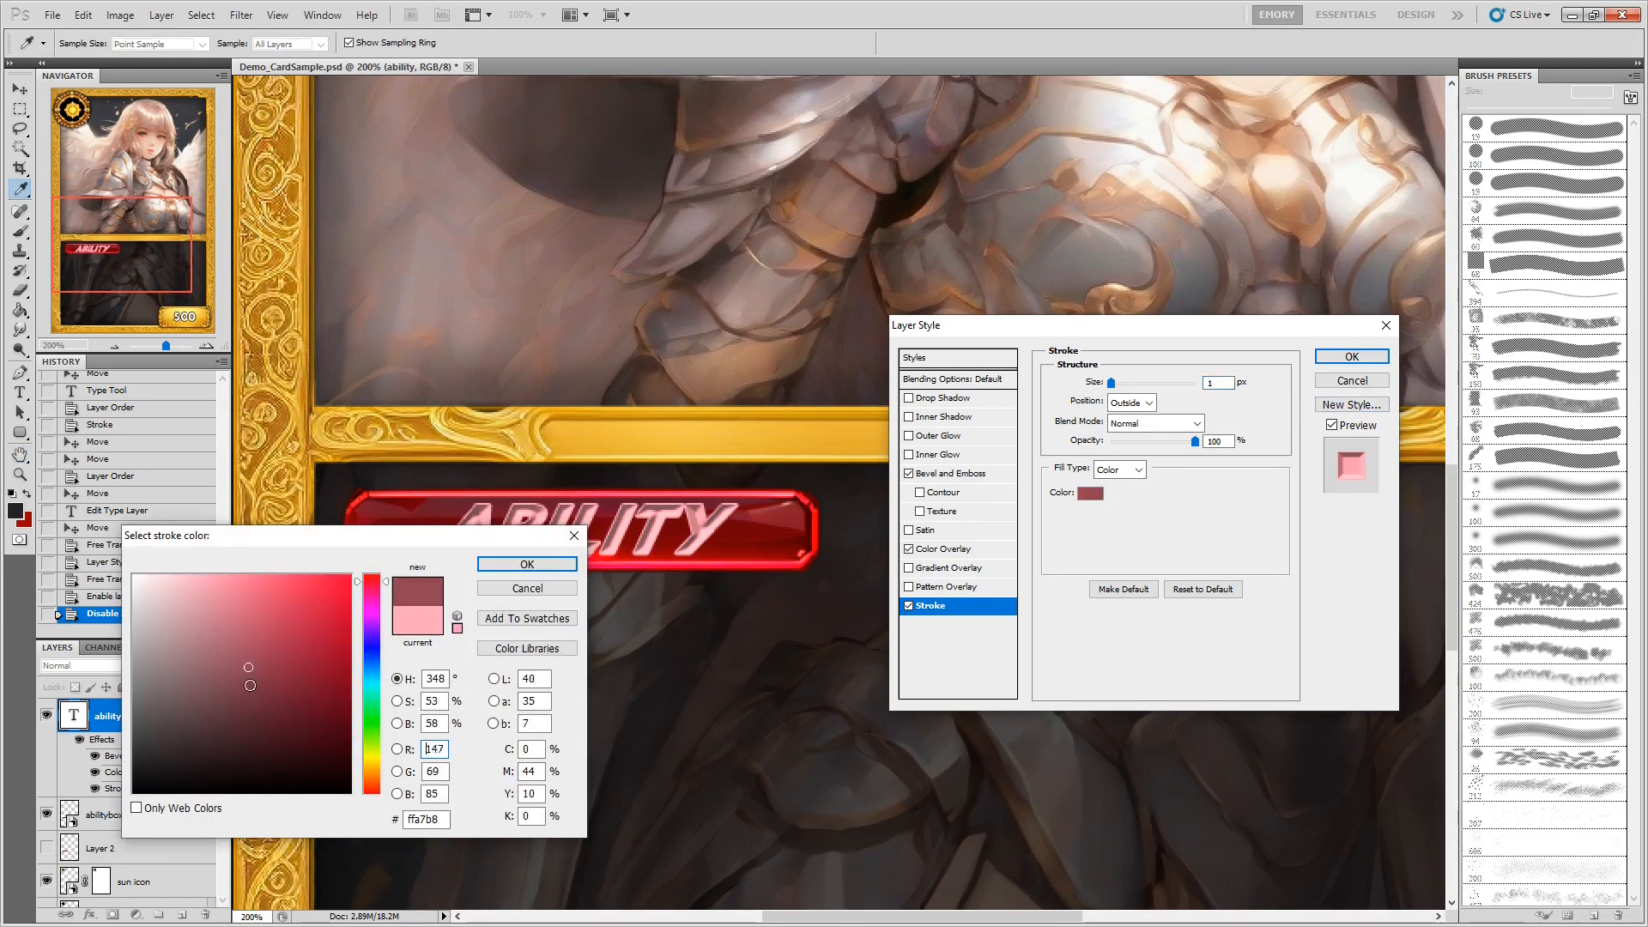
pyautogui.click(299, 753)
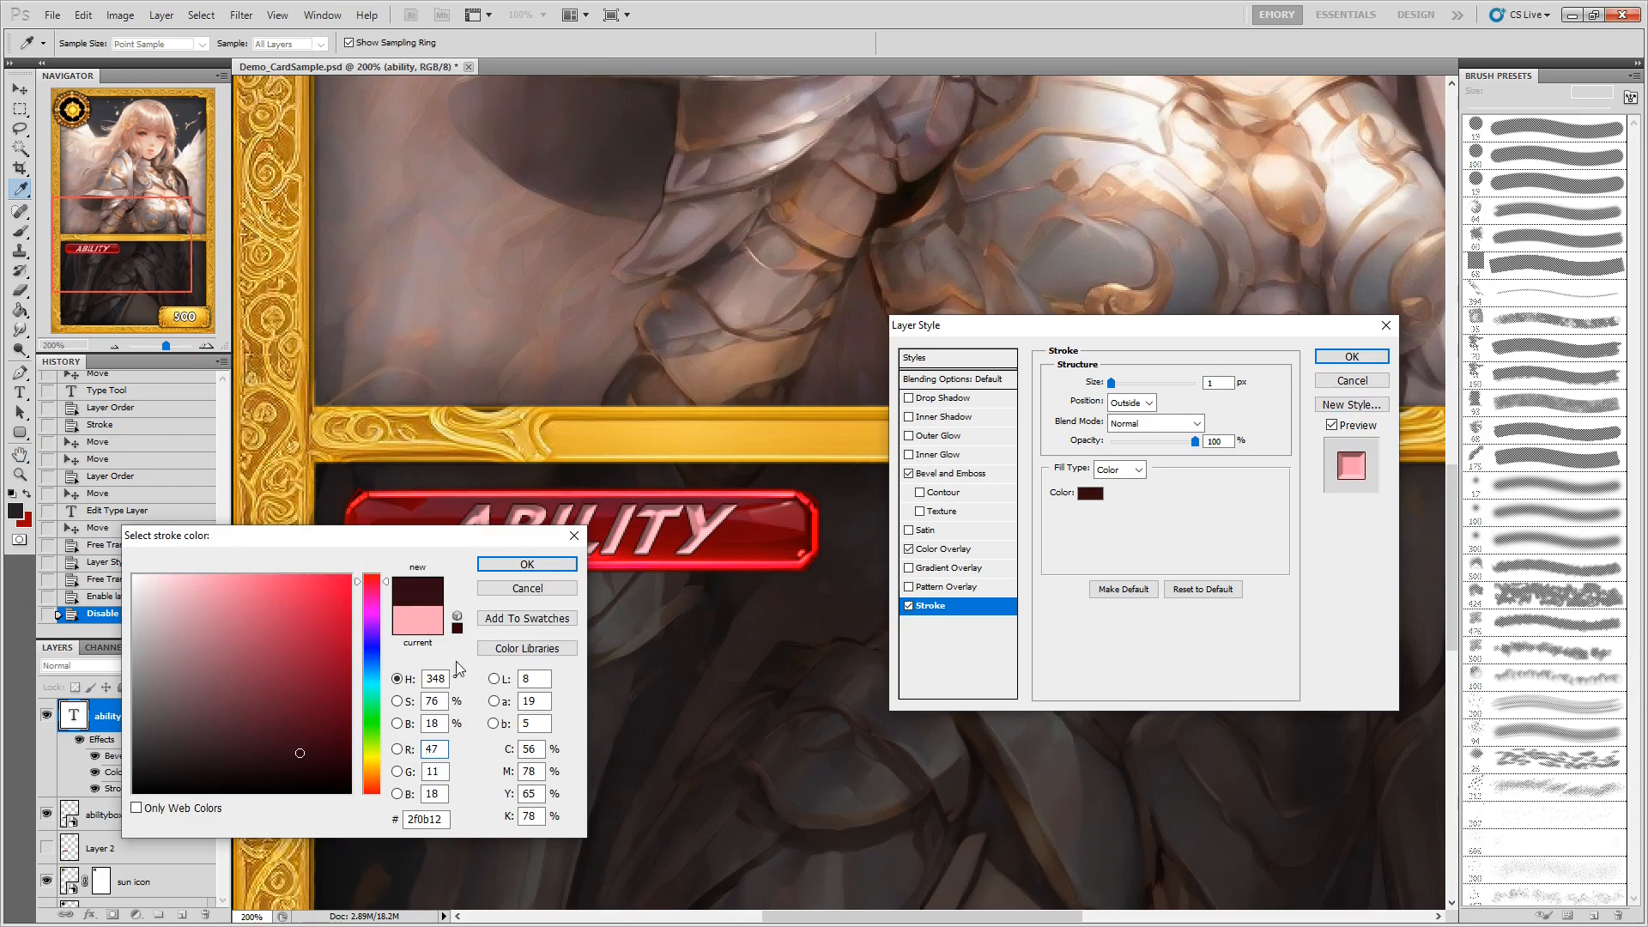
pyautogui.click(533, 565)
pyautogui.click(1344, 359)
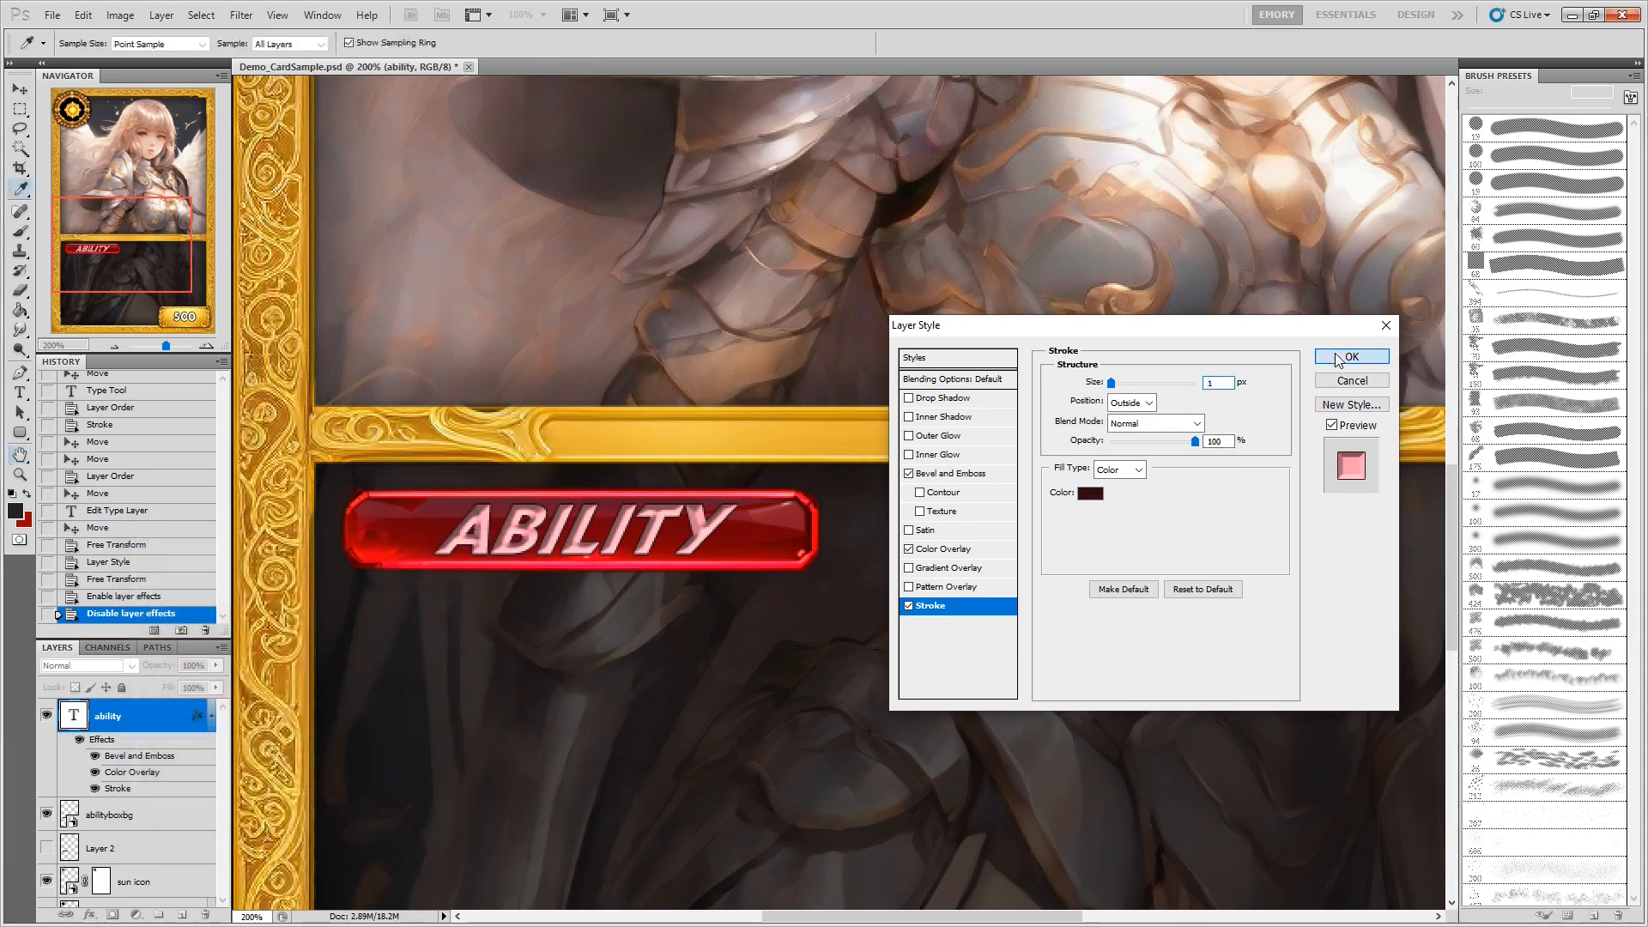
pyautogui.press('v')
pyautogui.hotkey('ctrl', '0')
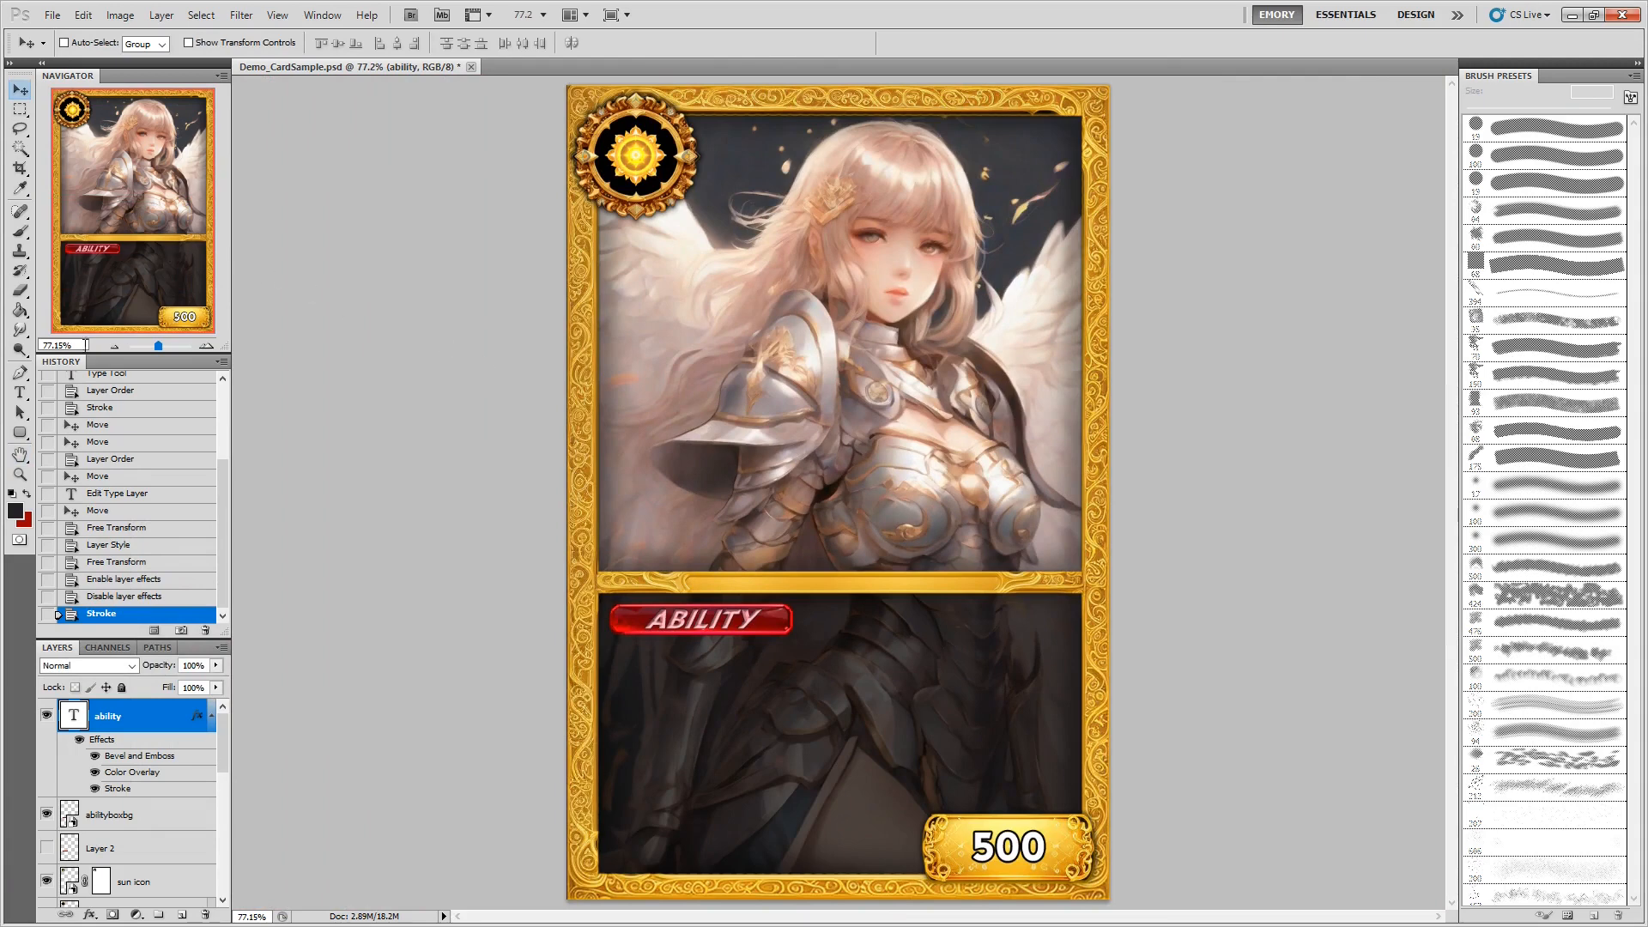
# Add a white text box beside the red ABILITY box reading "Angel's Song".
pyautogui.click(19, 392)
pyautogui.click(14, 511)
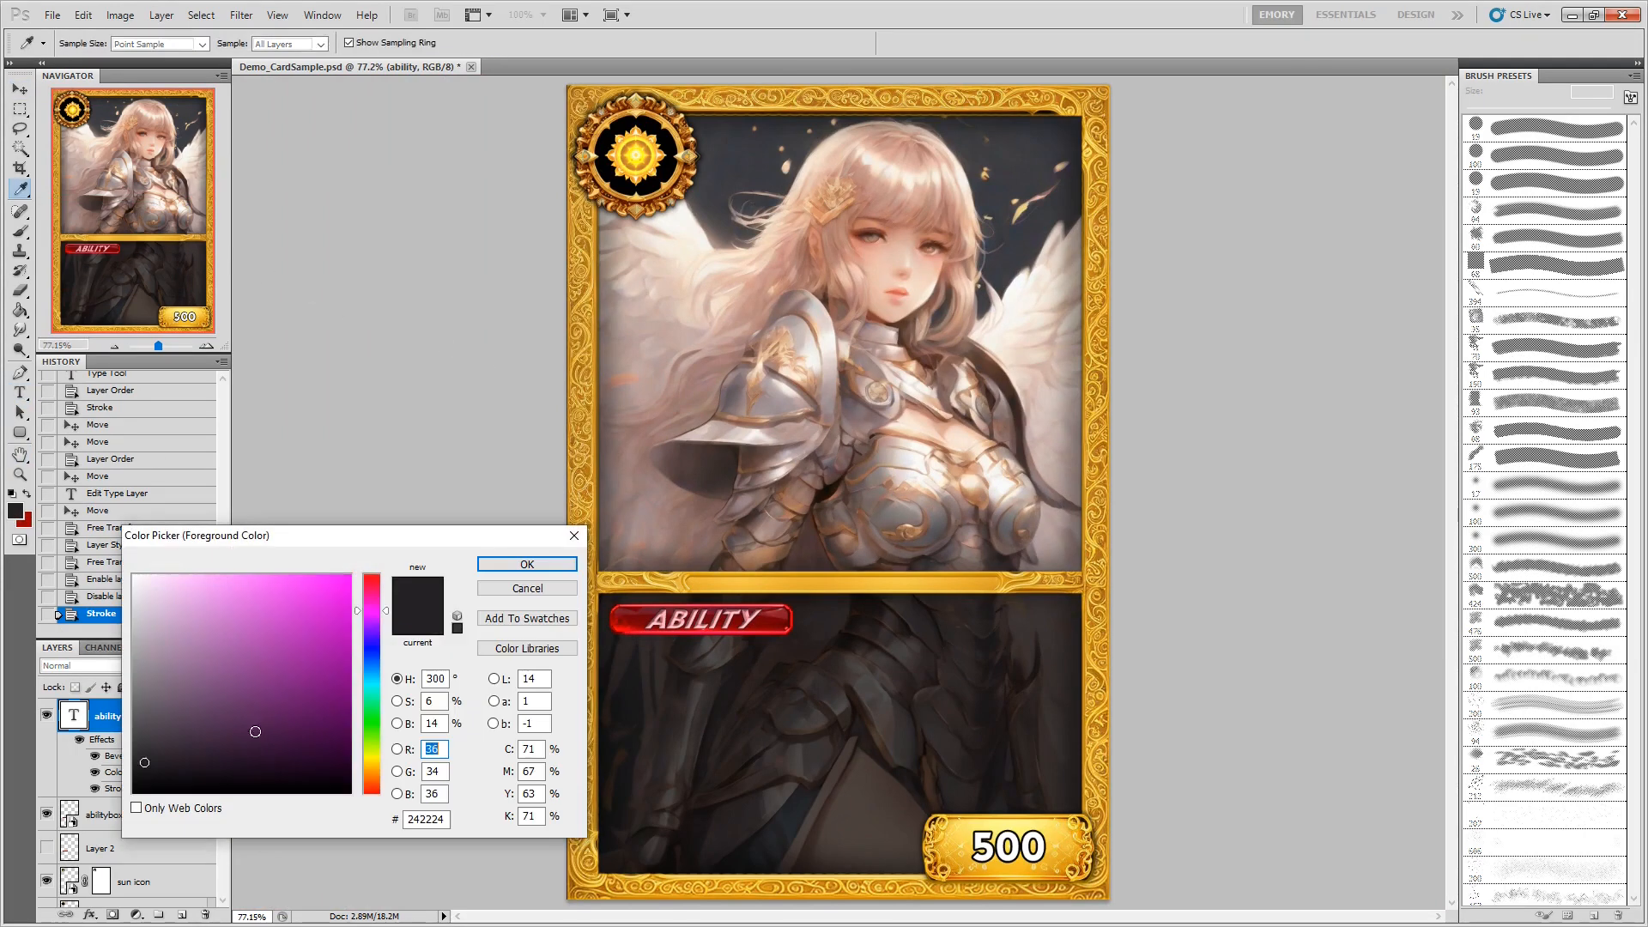
pyautogui.click(135, 576)
pyautogui.click(527, 563)
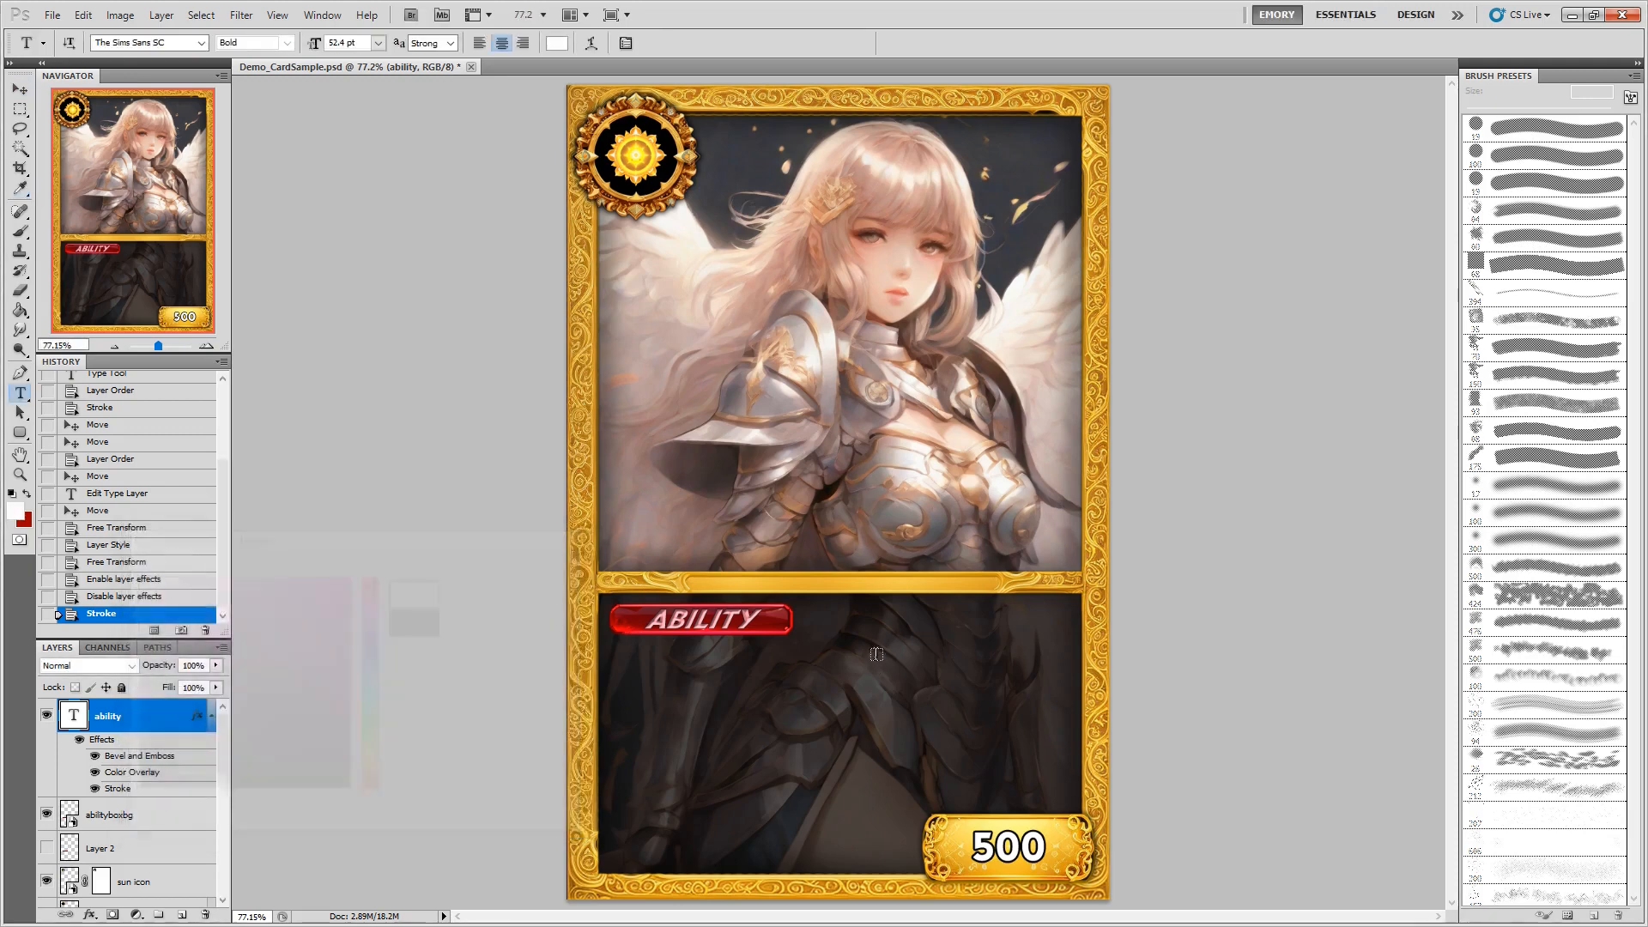
pyautogui.moveTo(798, 601); pyautogui.dragTo(1062, 636)
pyautogui.write("ANGEls' Song")
pyautogui.press('Left')
pyautogui.press('Left')
pyautogui.press('Left')
pyautogui.press('Left')
pyautogui.press('Left')
pyautogui.press('BackSpace')
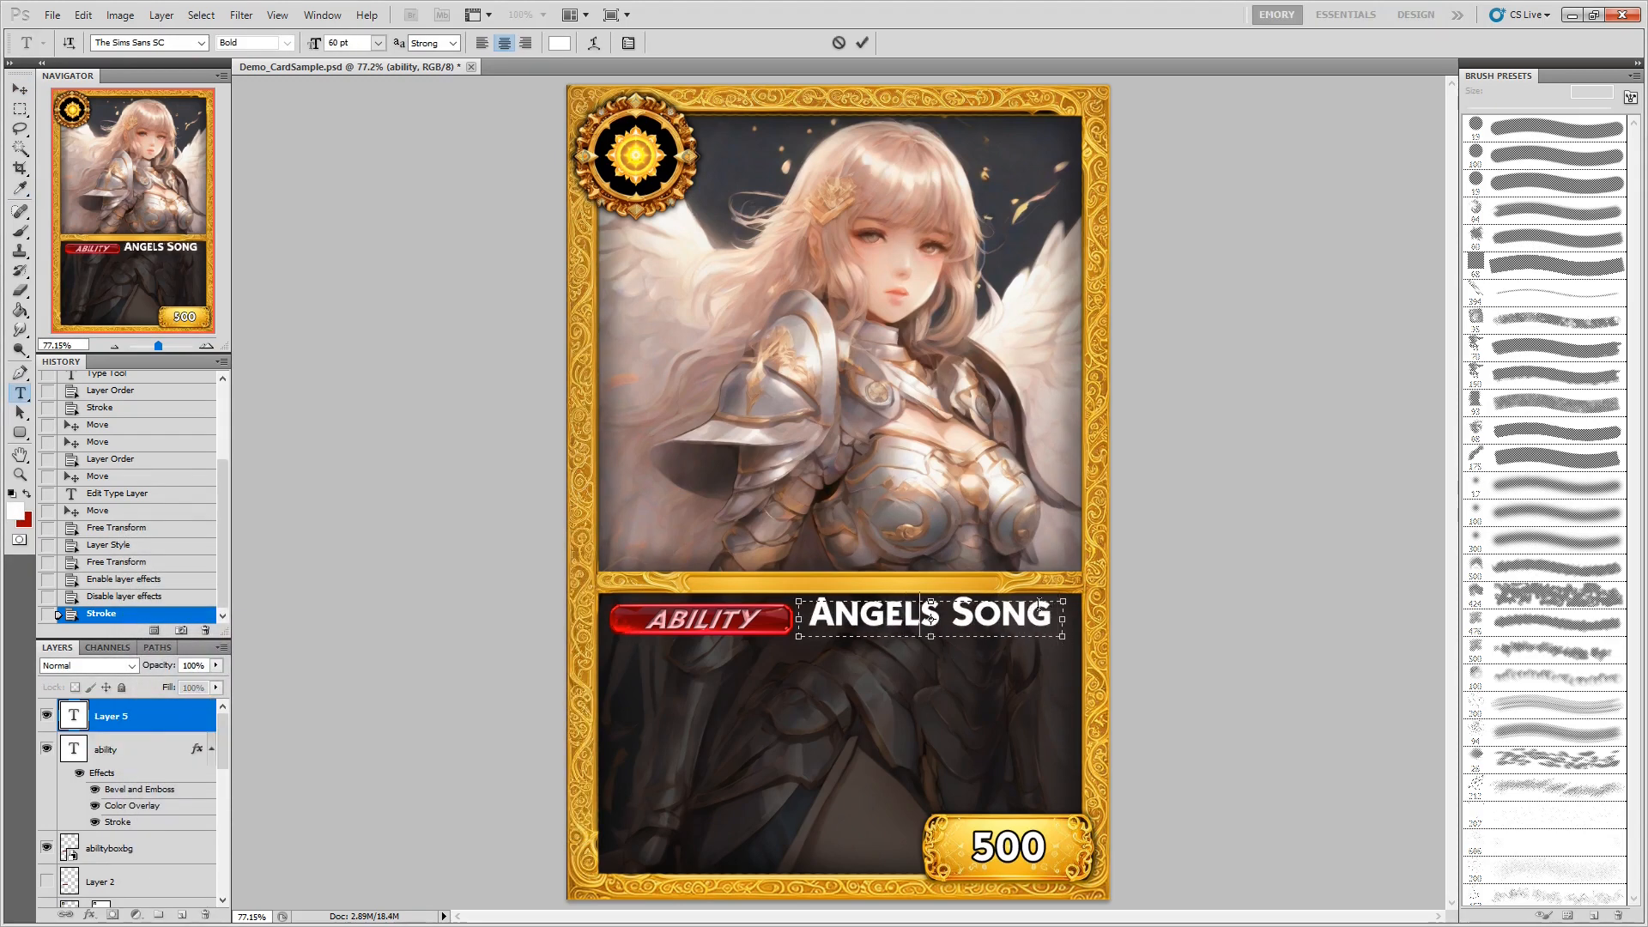
pyautogui.press('Left')
pyautogui.write("'")
# Reduce the Angel's Song text to about 49 pt and position it on the same line as the ABILITY box.
pyautogui.hotkey('ctrl', 'a')
pyautogui.click(378, 43)
pyautogui.click(369, 273)
pyautogui.click(19, 89)
pyautogui.moveTo(930, 615); pyautogui.dragTo(894, 623)
pyautogui.hotkey('ctrl', 't')
pyautogui.moveTo(1026, 643); pyautogui.dragTo(1124, 659)
pyautogui.press('Return')
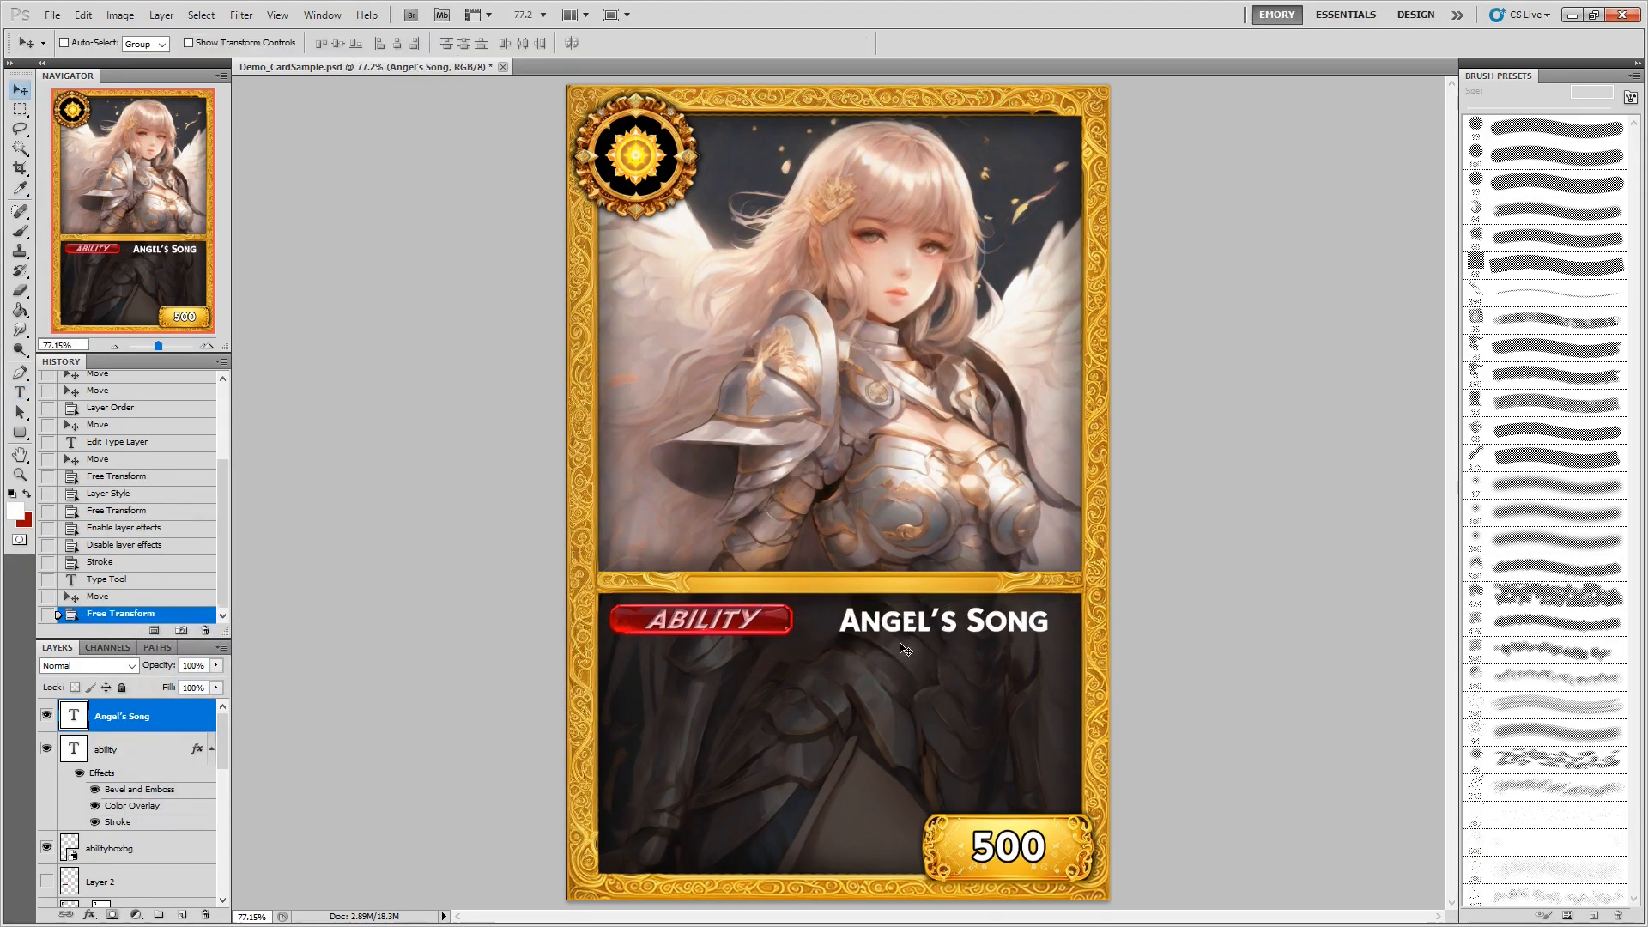
# Left-align the Angel's Song text and move it next to the ABILITY box.
pyautogui.click(20, 393)
pyautogui.tripleClick(944, 623)
pyautogui.click(482, 43)
pyautogui.click(20, 89)
pyautogui.moveTo(911, 620); pyautogui.dragTo(954, 618)
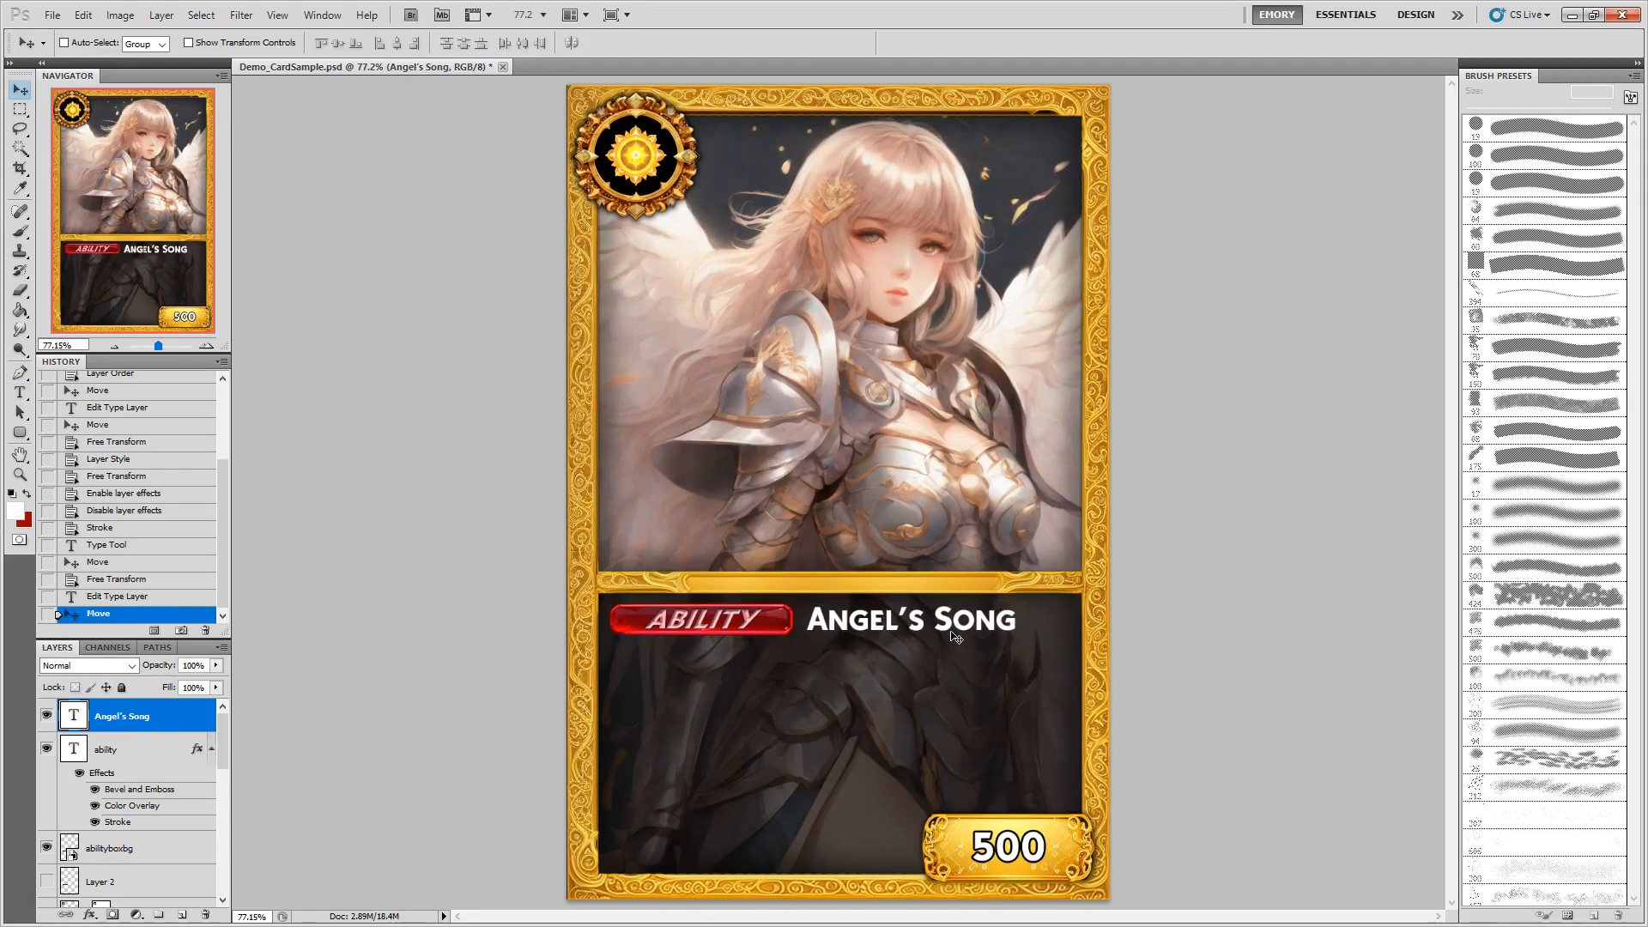
# Add a Stroke layer effect to the Angel's Song text.
pyautogui.doubleClick(186, 725)
pyautogui.click(930, 606)
pyautogui.click(1343, 362)
# Change the Angel's Song text color to salmon pink and nudge the text slightly left.
pyautogui.doubleClick(73, 716)
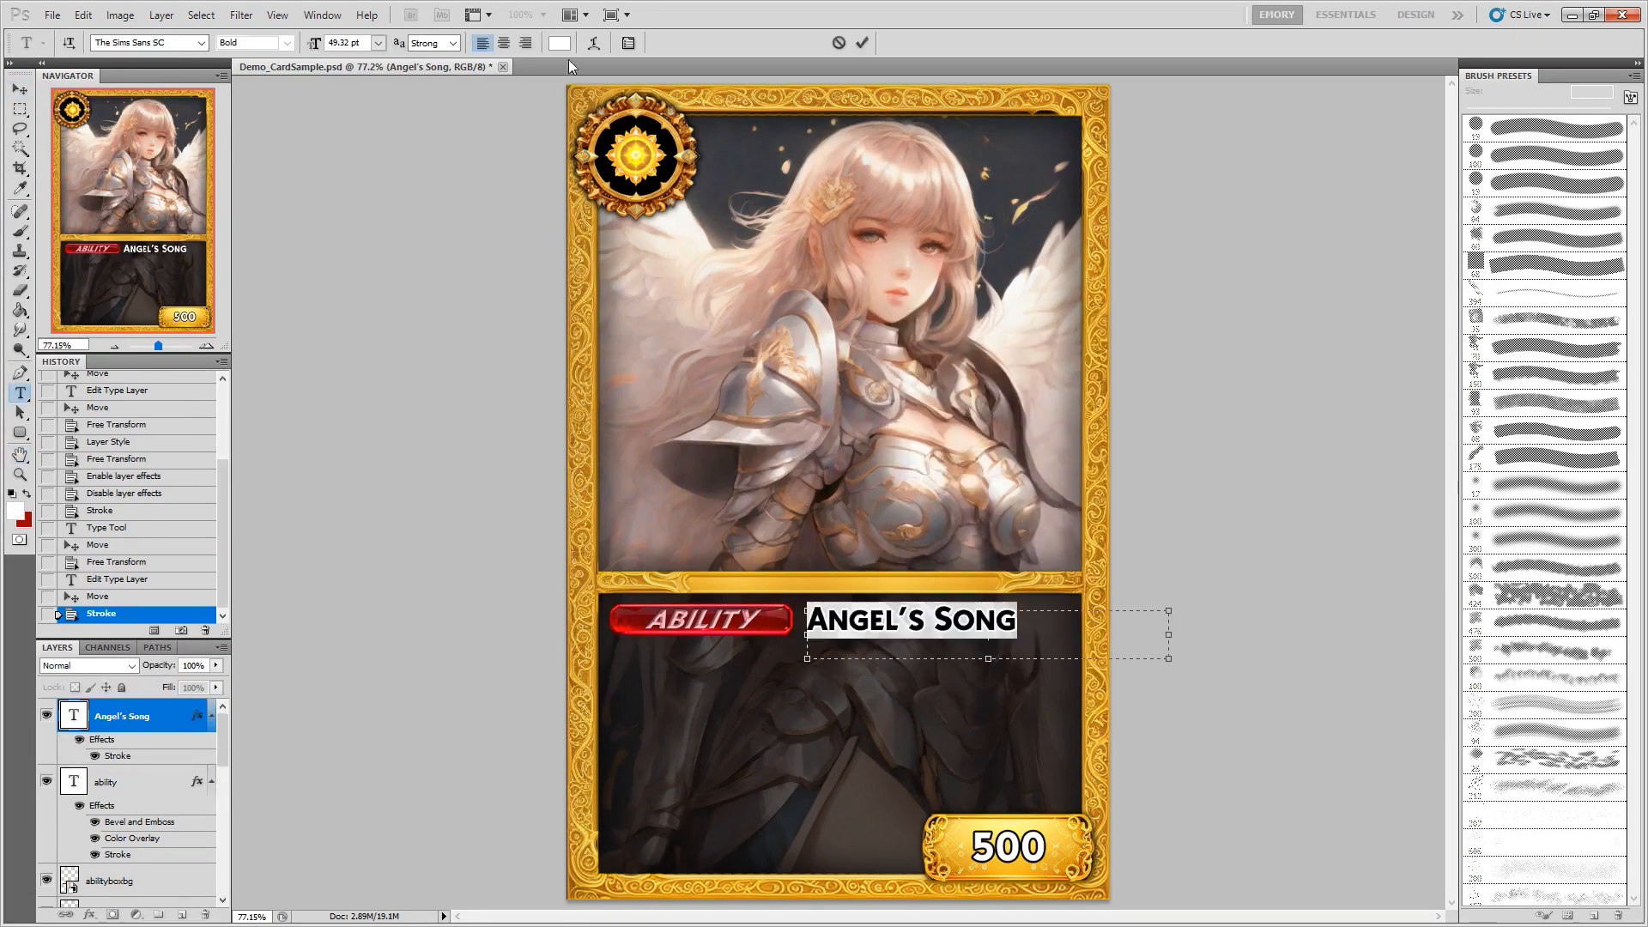
pyautogui.click(558, 43)
pyautogui.moveTo(197, 582)
pyautogui.mouseDown()
pyautogui.moveTo(210, 548)
pyautogui.moveTo(243, 552)
pyautogui.mouseUp()
pyautogui.click(527, 564)
pyautogui.click(19, 89)
pyautogui.press('Left')
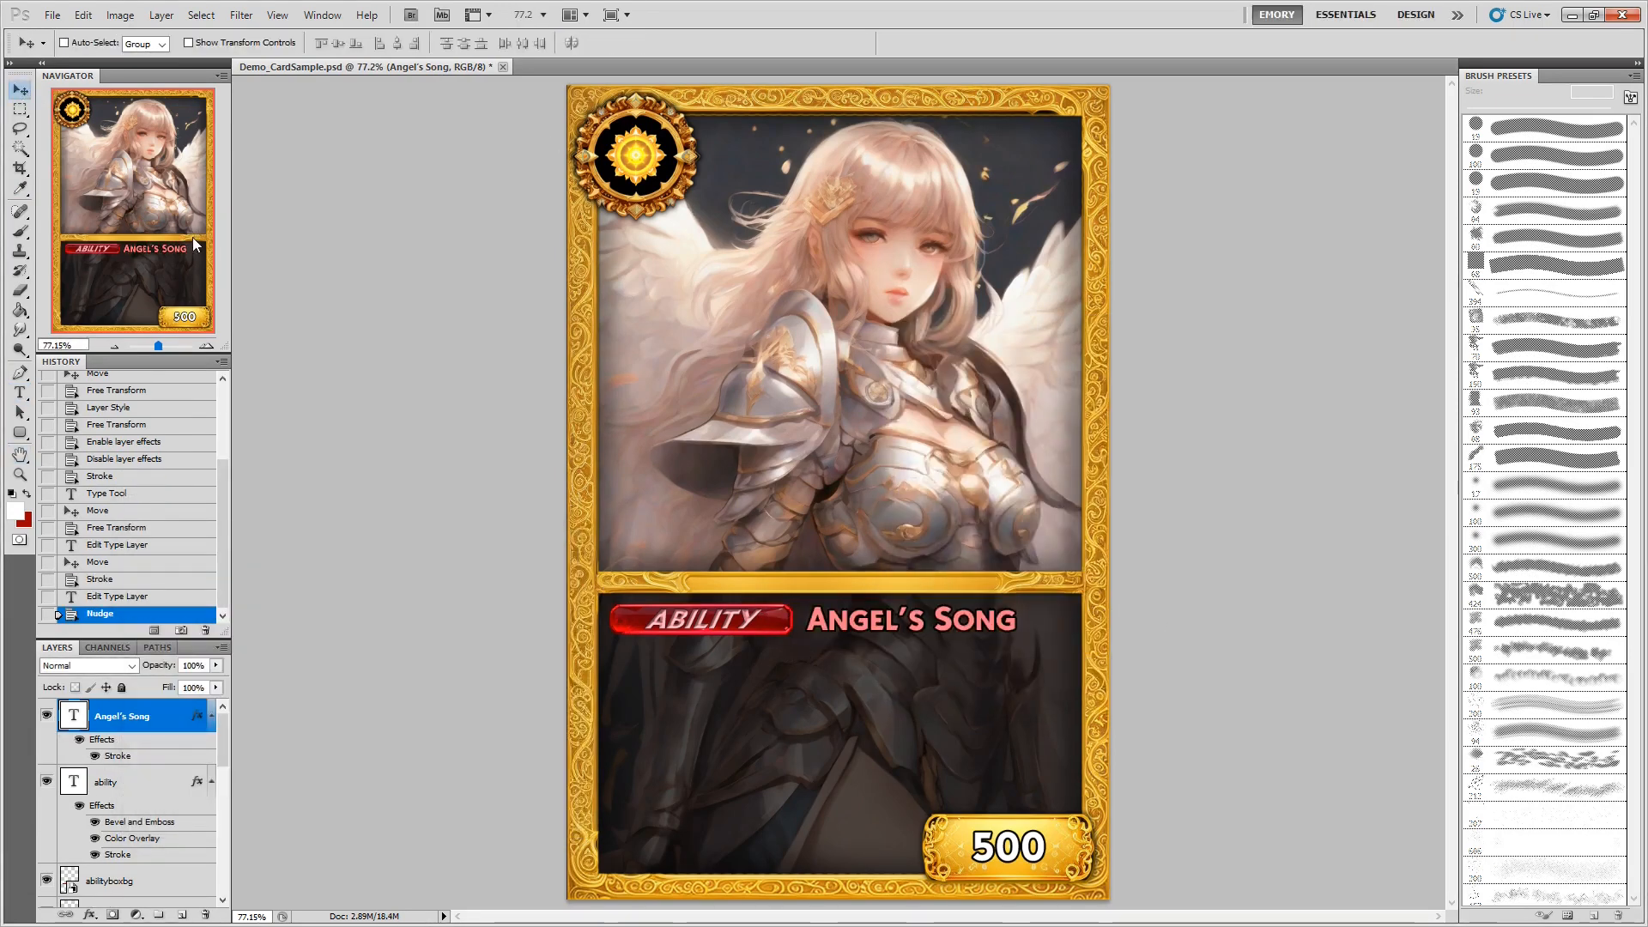
# Draw a paragraph text box across the dark panel below the ABILITY line and set its font to Gill Sans.
pyautogui.click(20, 393)
pyautogui.moveTo(626, 659); pyautogui.dragTo(1071, 787)
pyautogui.click(202, 42)
pyautogui.scroll(20, 235, 503)
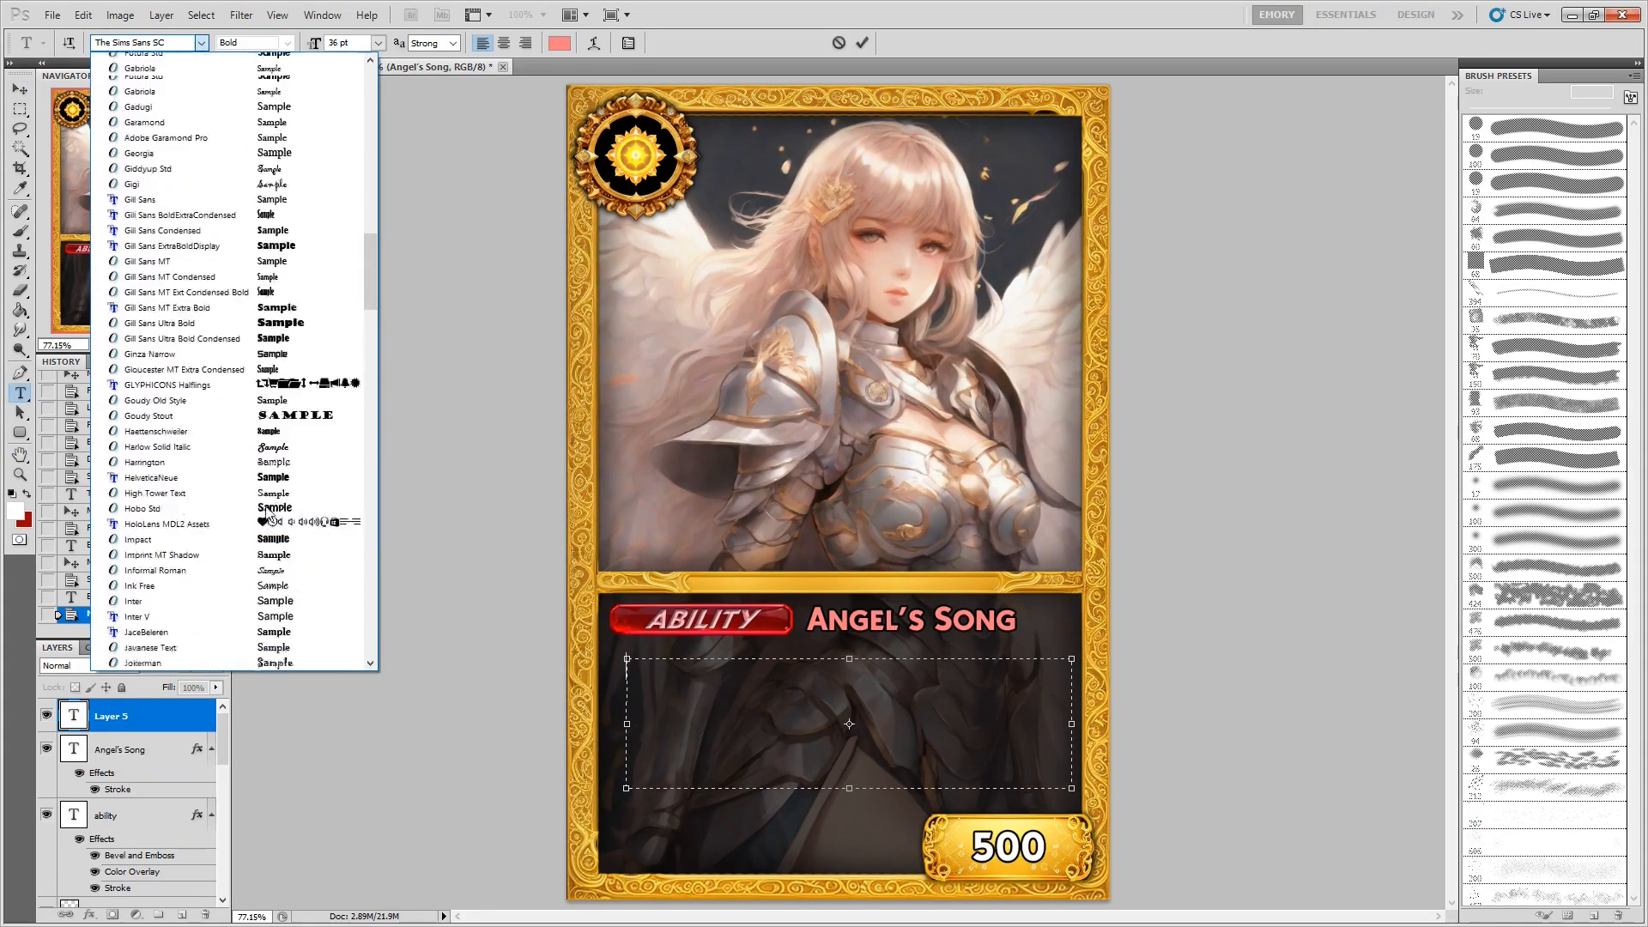
pyautogui.click(225, 244)
# Enter "This unit heals all allied units for 50 HP every 3 seconds." in white as the ability description.
pyautogui.write('This unit')
pyautogui.hotkey('ctrl', 'a')
pyautogui.click(559, 42)
pyautogui.click(135, 574)
pyautogui.click(527, 563)
pyautogui.click(798, 711)
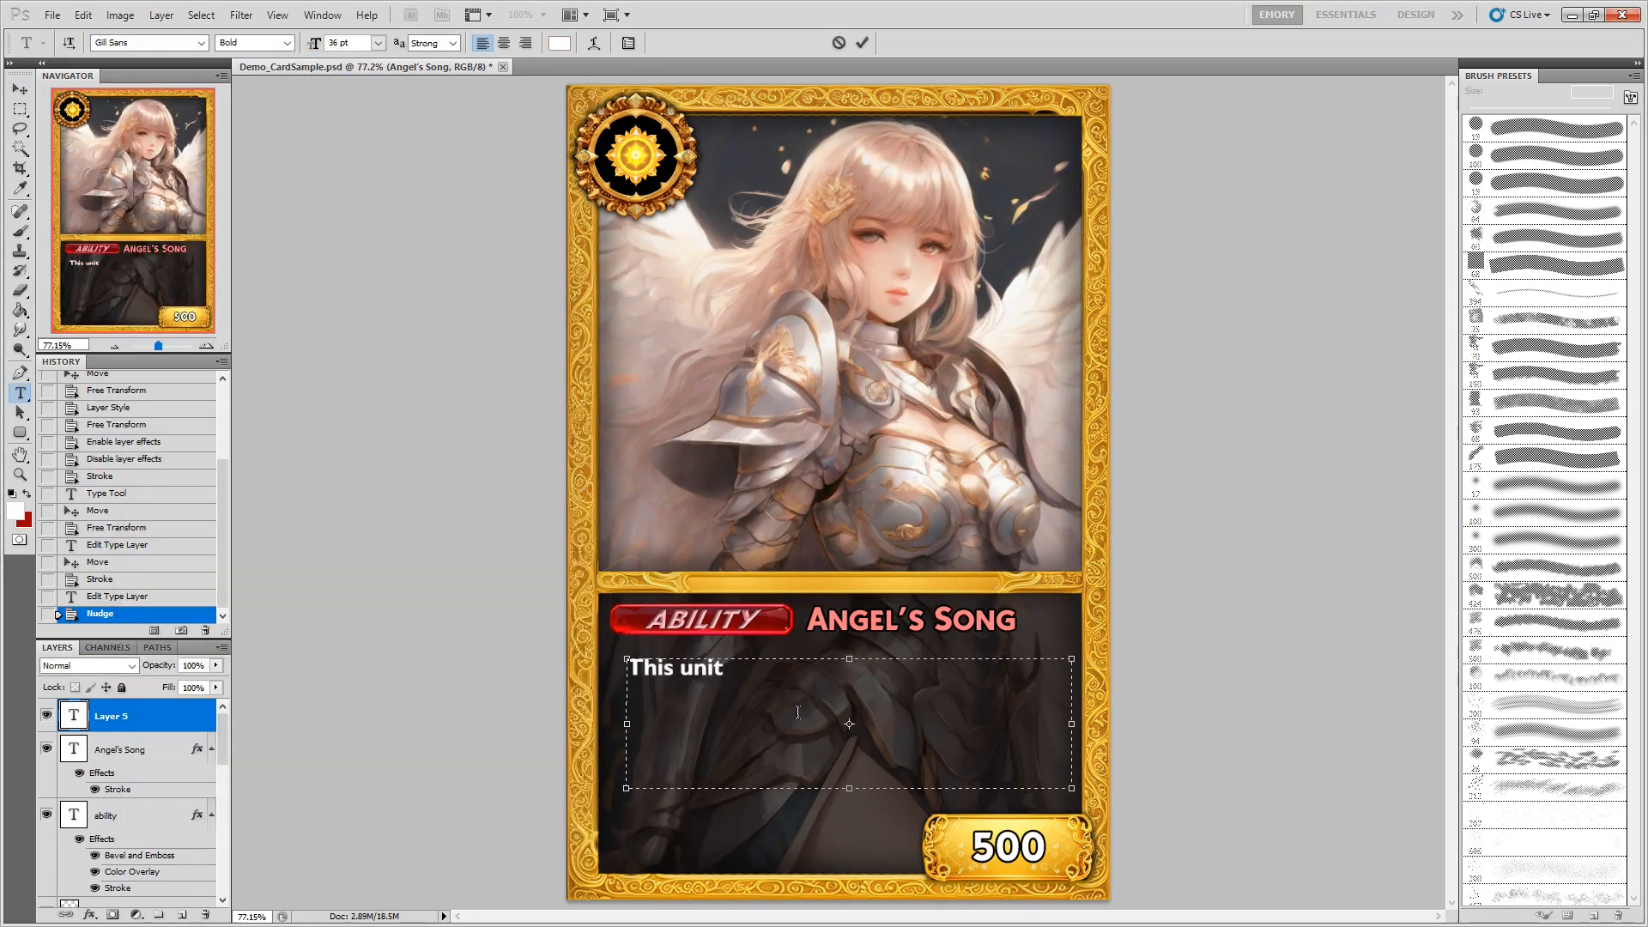
pyautogui.write('heals all allied units for 50 HP every 3 seconds.')
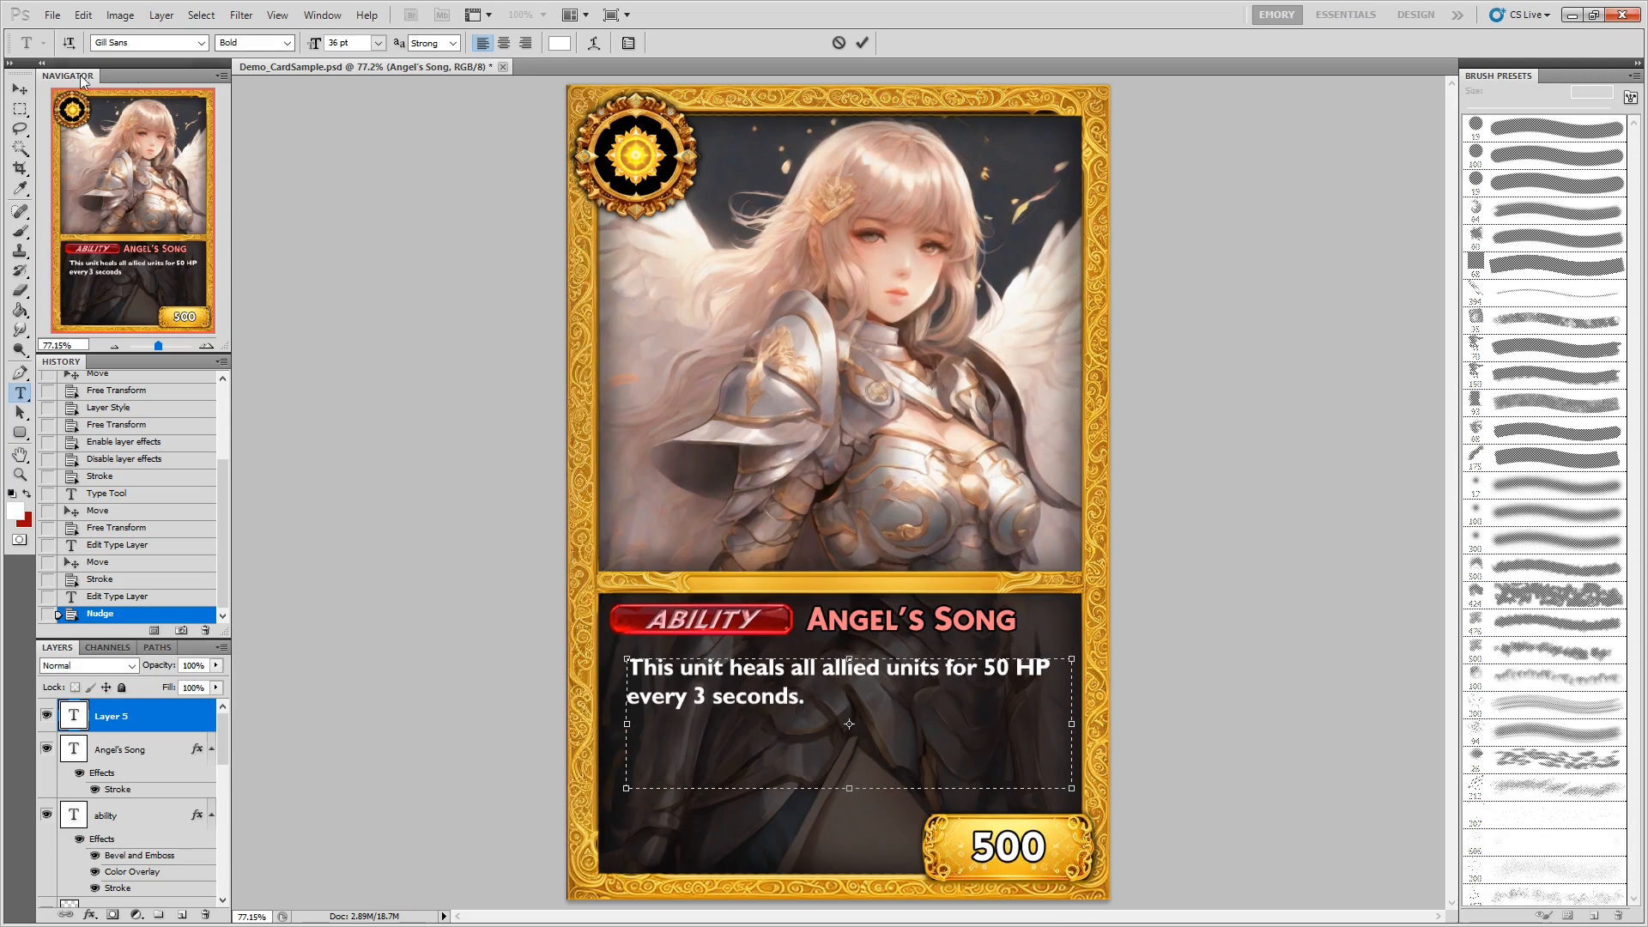
# Change the ability description to Gill Sans MT in its regular style and nudge it left.
pyautogui.hotkey('ctrl', 'a')
pyautogui.click(202, 43)
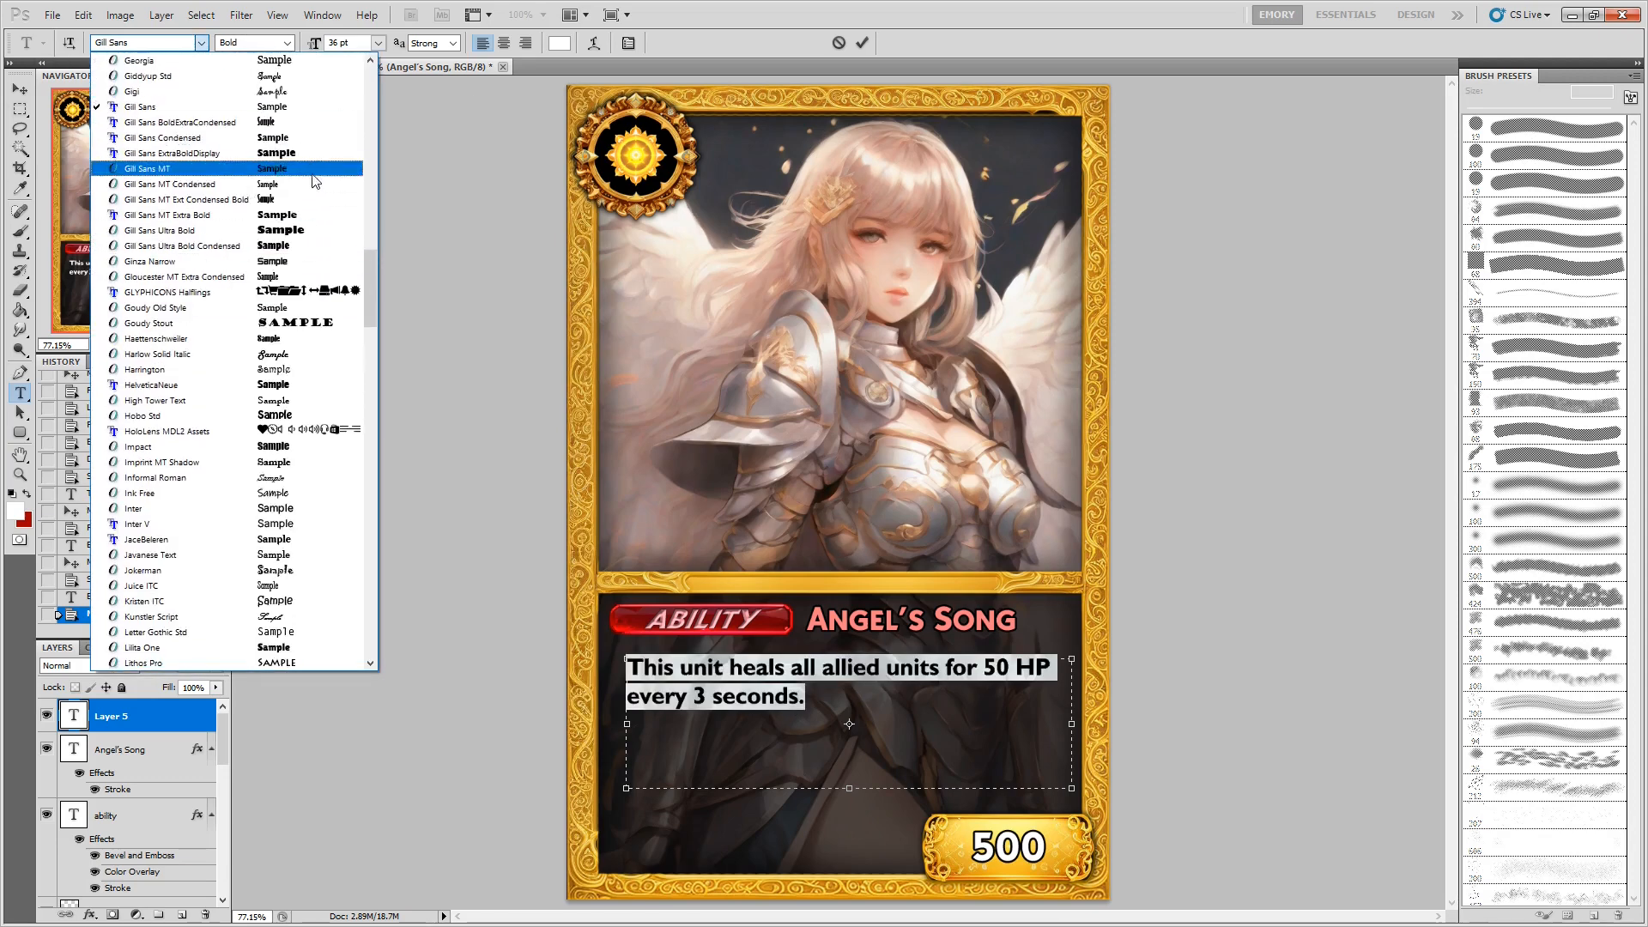
pyautogui.click(310, 170)
pyautogui.click(288, 43)
pyautogui.click(268, 60)
pyautogui.hotkey('ctrl', 'Return')
pyautogui.press('v')
pyautogui.hotkey('shift', 'Left')
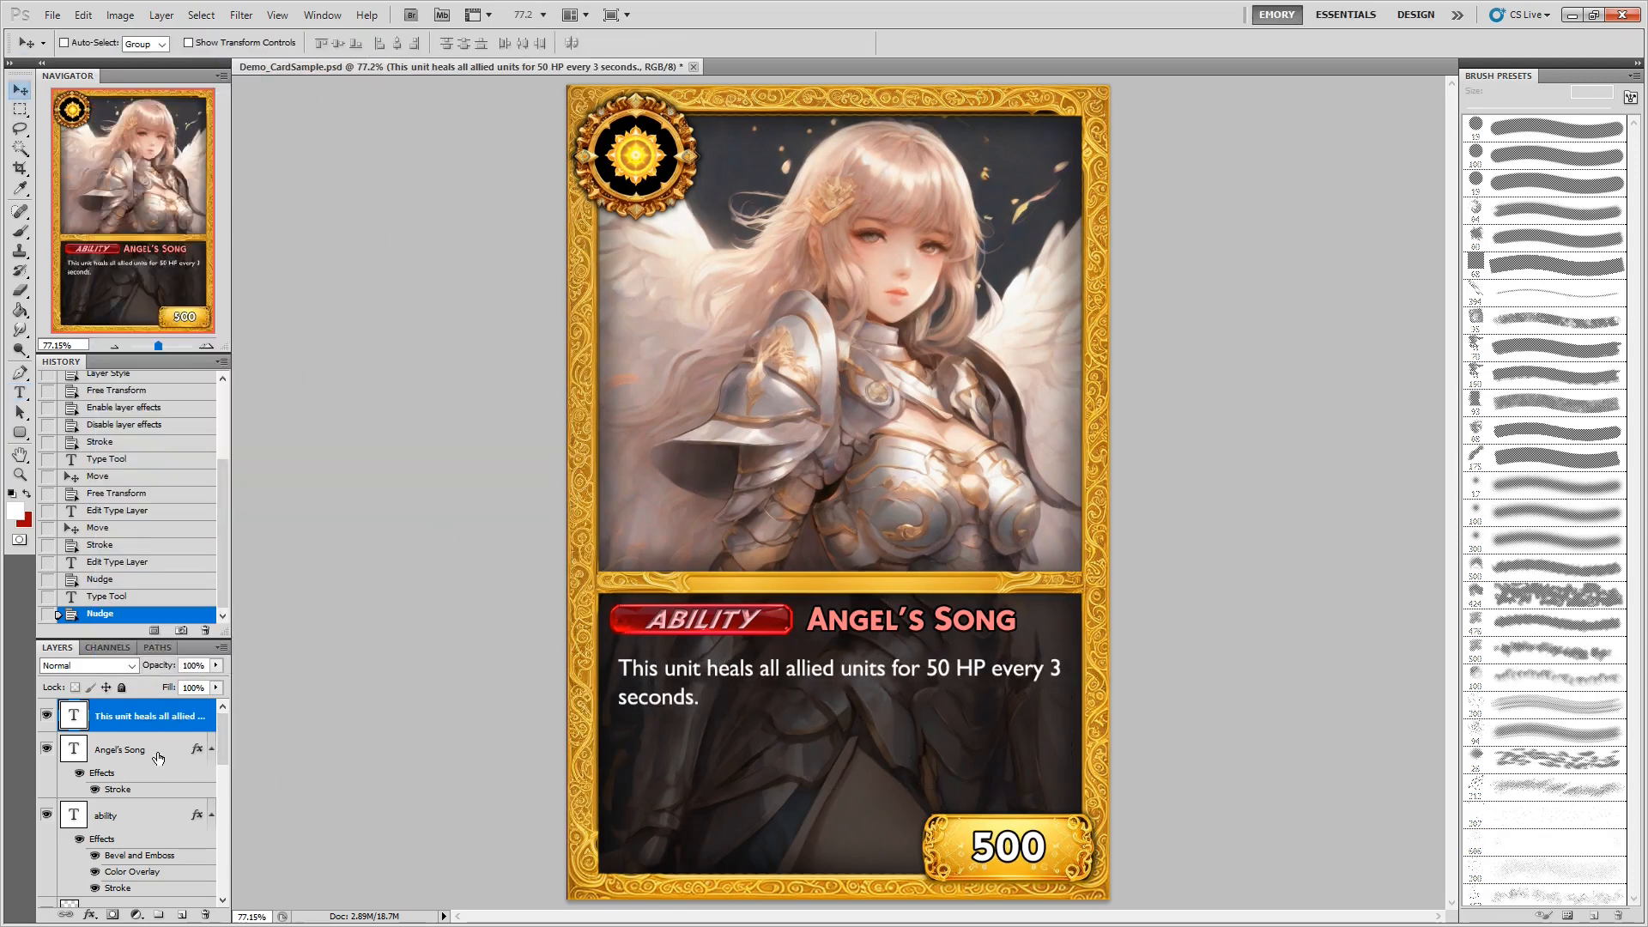
# Select the description, Angel's Song, ABILITY text and red box layers and move them together slightly down and right.
pyautogui.keyDown('ctrl'); pyautogui.click(156, 755); pyautogui.keyUp('ctrl')
pyautogui.keyDown('ctrl'); pyautogui.click(130, 821); pyautogui.keyUp('ctrl')
pyautogui.scroll(-1, 130, 822)
pyautogui.keyDown('ctrl'); pyautogui.click(131, 881); pyautogui.keyUp('ctrl')
pyautogui.moveTo(717, 619)
pyautogui.mouseDown()
pyautogui.moveTo(716, 656)
pyautogui.moveTo(722, 631)
pyautogui.mouseUp()
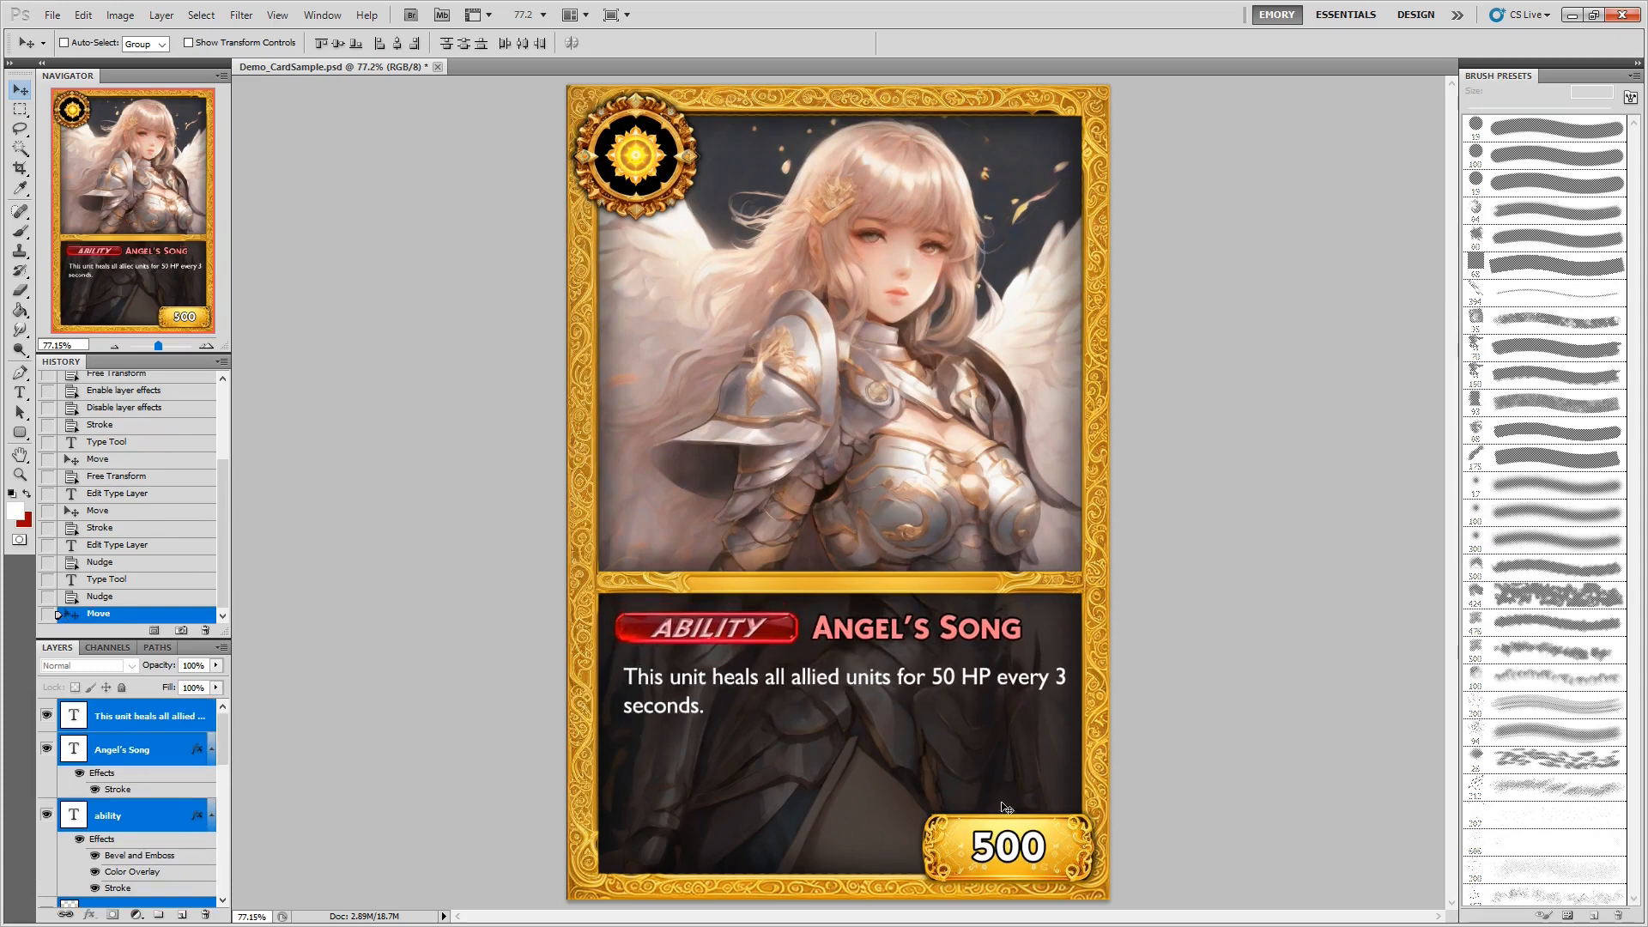
# Duplicate the 500 text just above the middle frame divider and widen the copy's text box to span the artwork.
pyautogui.rightClick(1006, 852)
pyautogui.click(1037, 681)
pyautogui.moveTo(964, 747); pyautogui.dragTo(758, 439)
pyautogui.press('t')
pyautogui.click(804, 542)
pyautogui.hotkey('ctrl', 'a')
pyautogui.moveTo(865, 577); pyautogui.dragTo(1109, 589)
pyautogui.moveTo(740, 589); pyautogui.dragTo(599, 569)
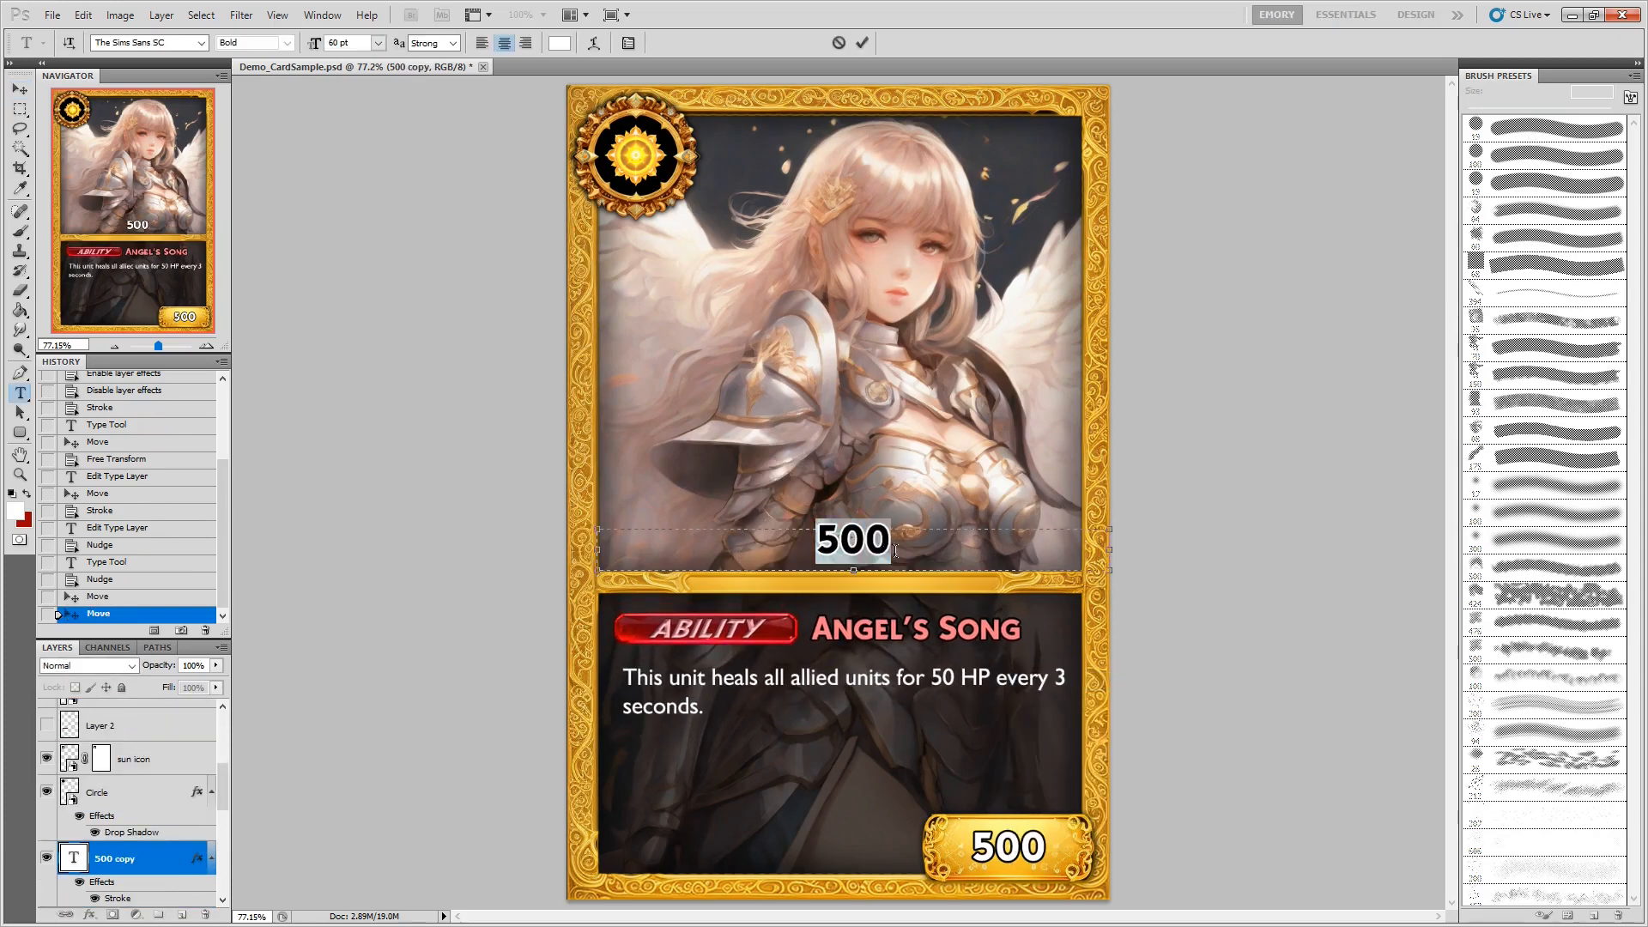
# Replace the copied text with "Clara, Holy Angel", fit its box to the artwork width and nudge it up.
pyautogui.write('Clara, Holy Angel')
pyautogui.moveTo(1109, 570); pyautogui.dragTo(1083, 570)
pyautogui.hotkey('ctrl', 'Return')
pyautogui.press('v')
pyautogui.press('Up')
pyautogui.press('Up')
pyautogui.press('Up')
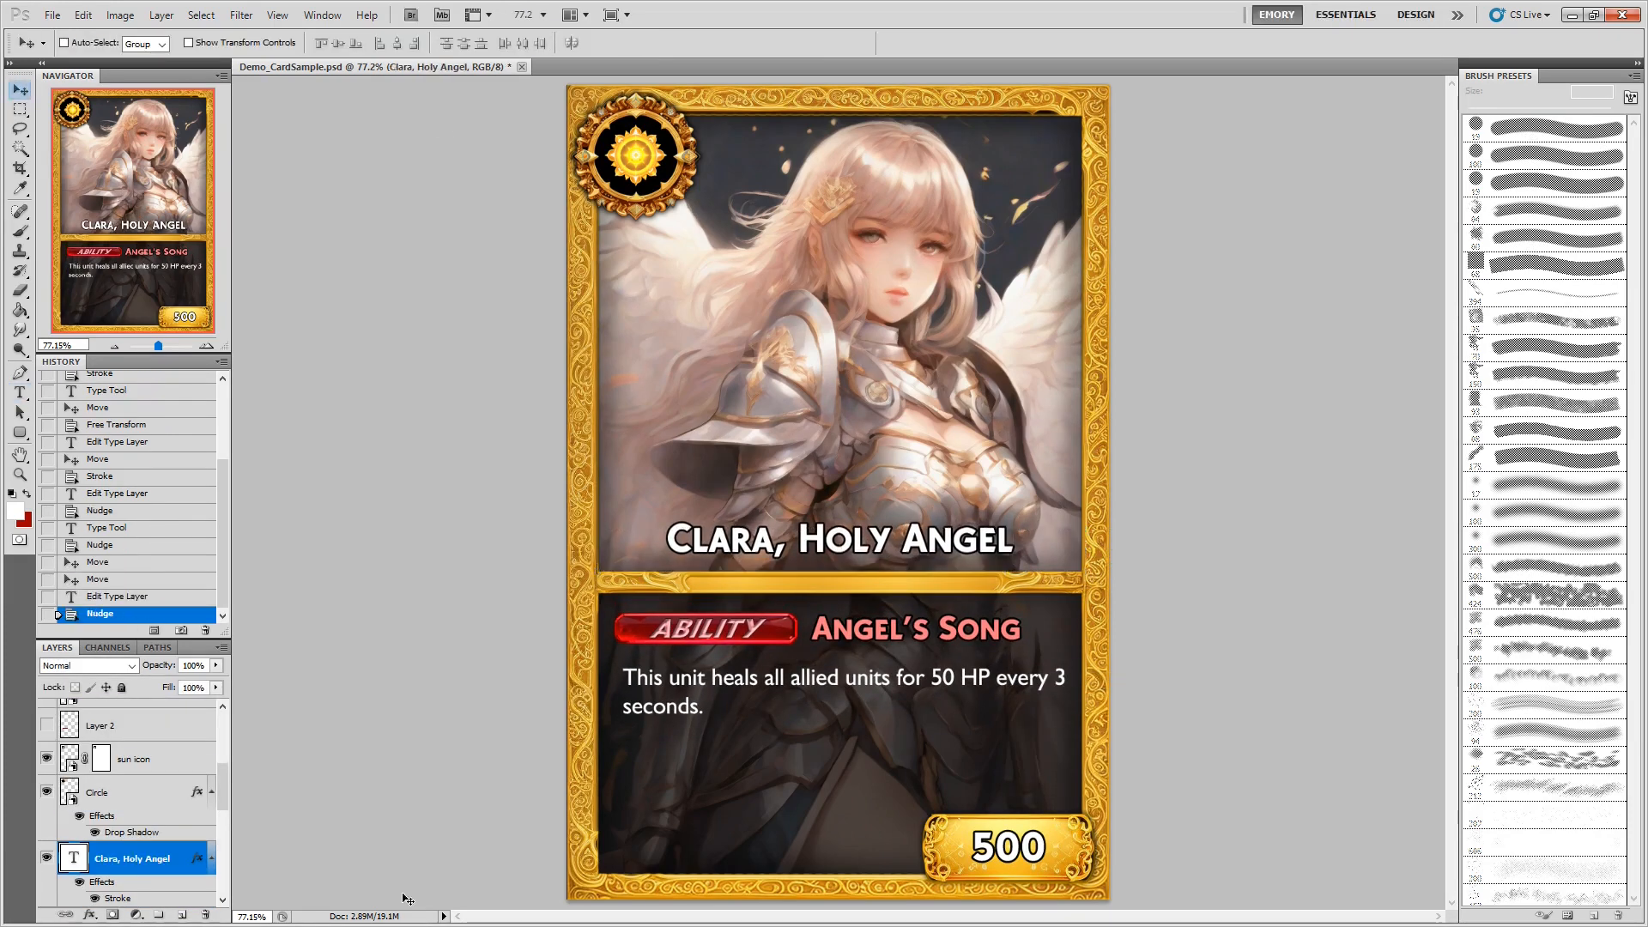
# Create a new layer beneath the card name in Multiply mode at 57% opacity and set the foreground color to black.
pyautogui.keyDown('ctrl'); pyautogui.click(181, 915); pyautogui.keyUp('ctrl')
pyautogui.click(108, 666)
pyautogui.click(105, 286)
pyautogui.moveTo(159, 666); pyautogui.dragTo(114, 666)
pyautogui.click(15, 510)
pyautogui.click(54, 778)
pyautogui.click(536, 511)
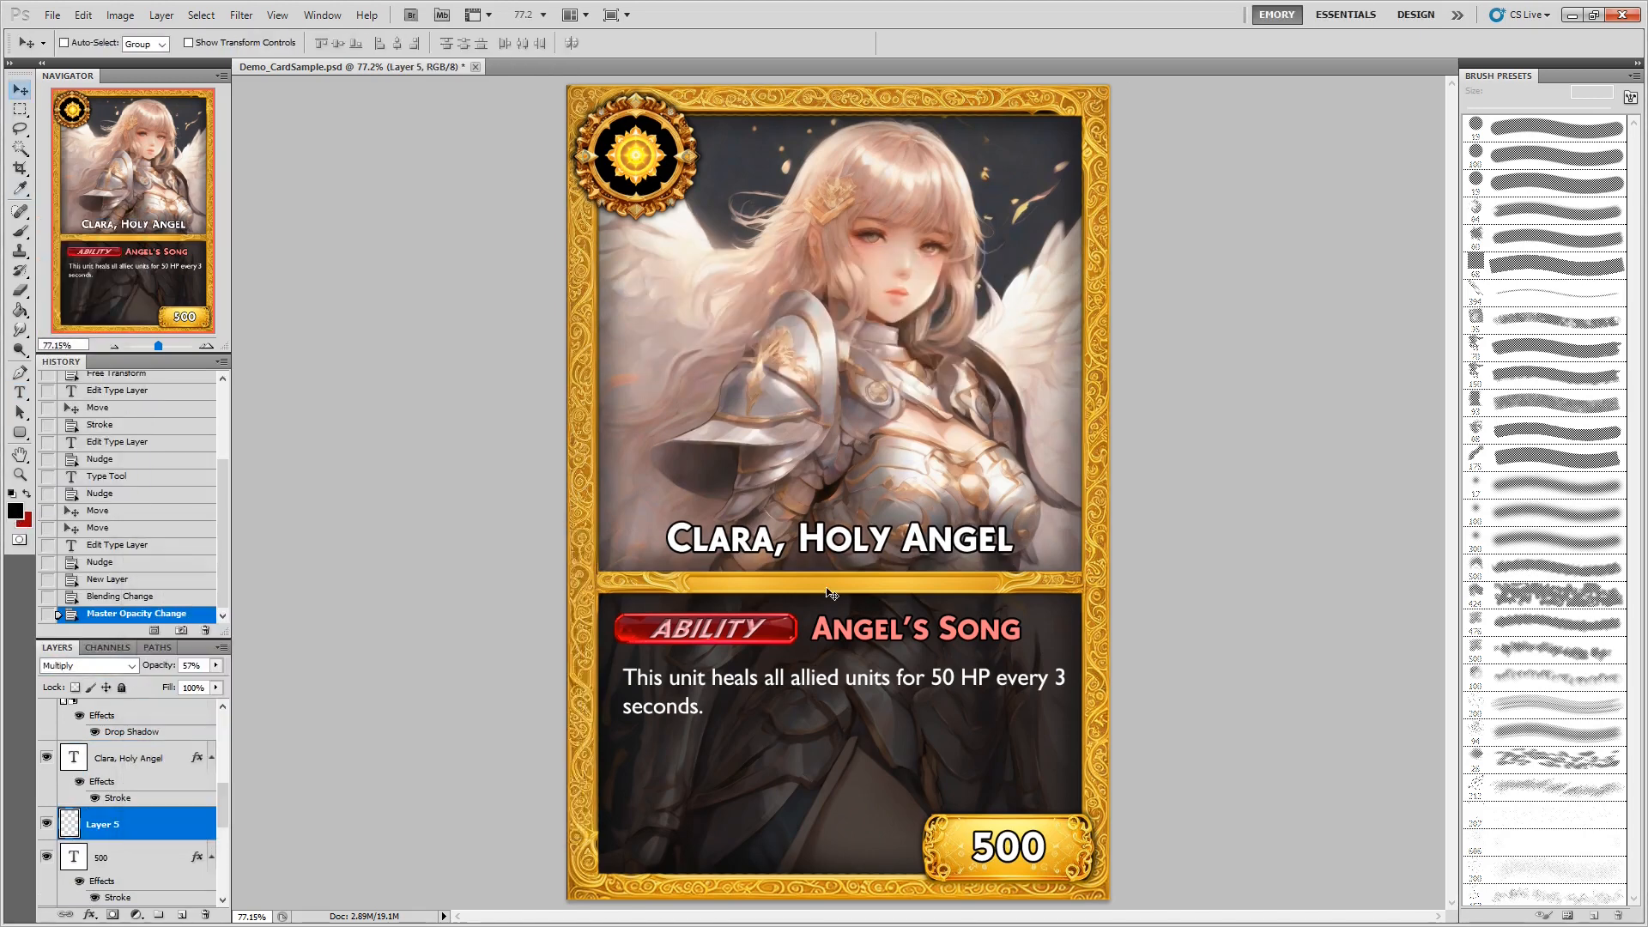
# Paint a shadow behind the card name with a soft 300 px brush and move its layer below the card frame.
pyautogui.press('b')
pyautogui.click(1555, 541)
pyautogui.moveTo(576, 579); pyautogui.dragTo(832, 691)
pyautogui.moveTo(141, 823); pyautogui.dragTo(148, 869)
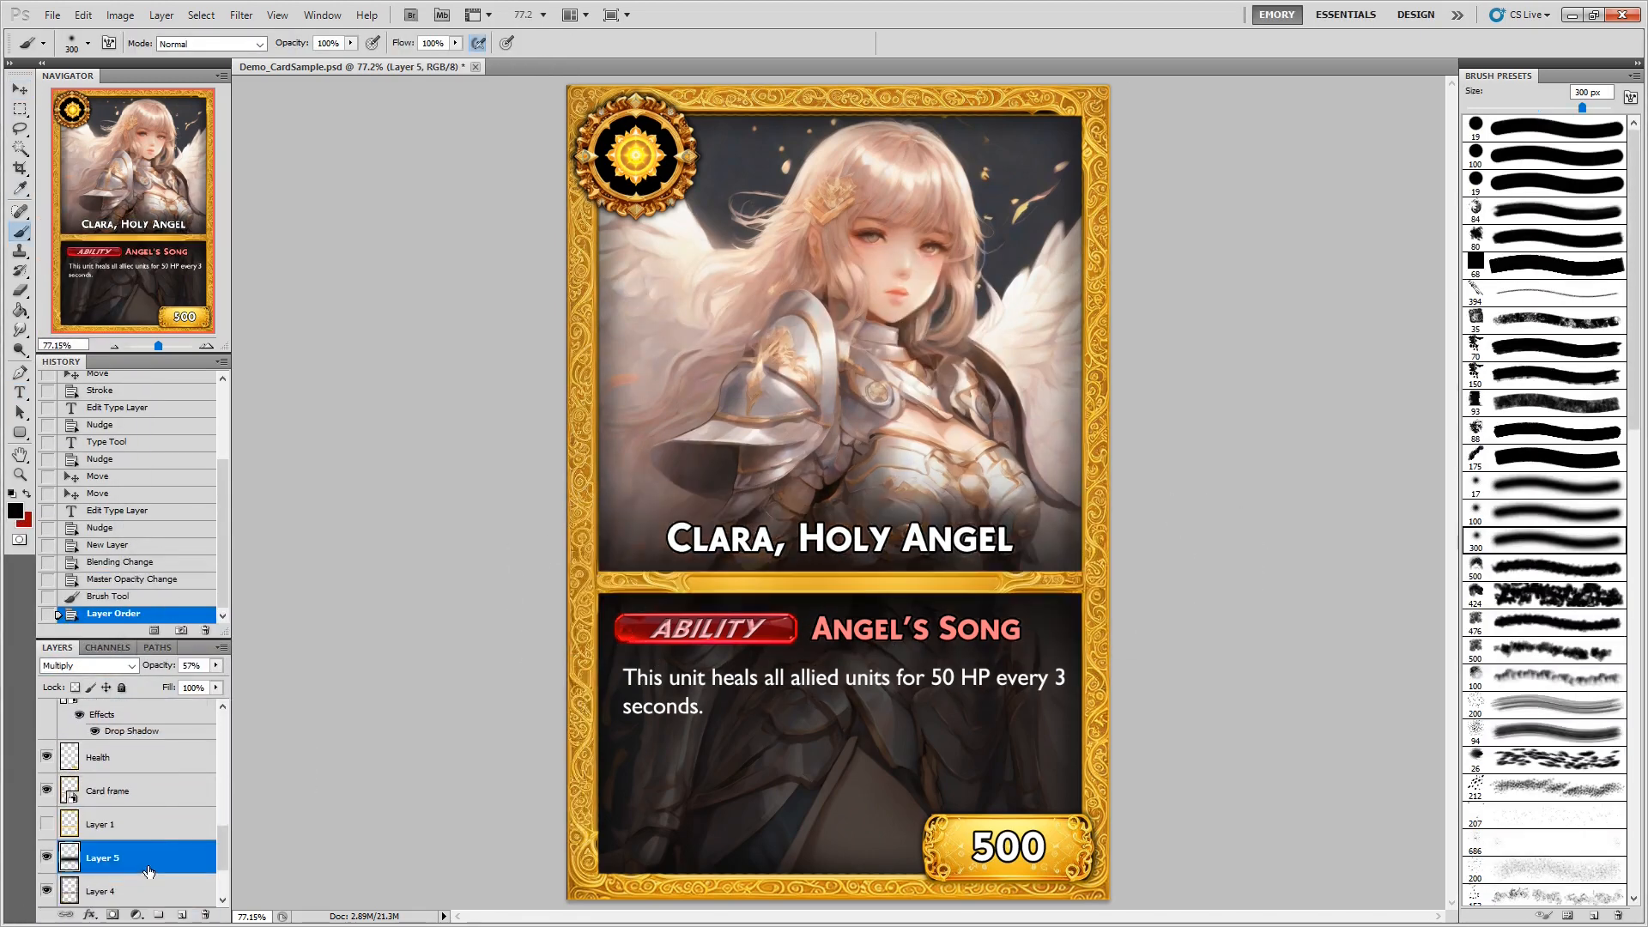
# Clear the painted shadow that spills into the panel below the divider, using a rectangular selection, and deselect.
pyautogui.click(20, 109)
pyautogui.moveTo(541, 582); pyautogui.dragTo(1124, 761)
pyautogui.press('Delete')
pyautogui.hotkey('ctrl', 'd')
# Duplicate the ability description text and place the copy lower in the dark panel.
pyautogui.press('t')
pyautogui.press('v')
pyautogui.rightClick(721, 682)
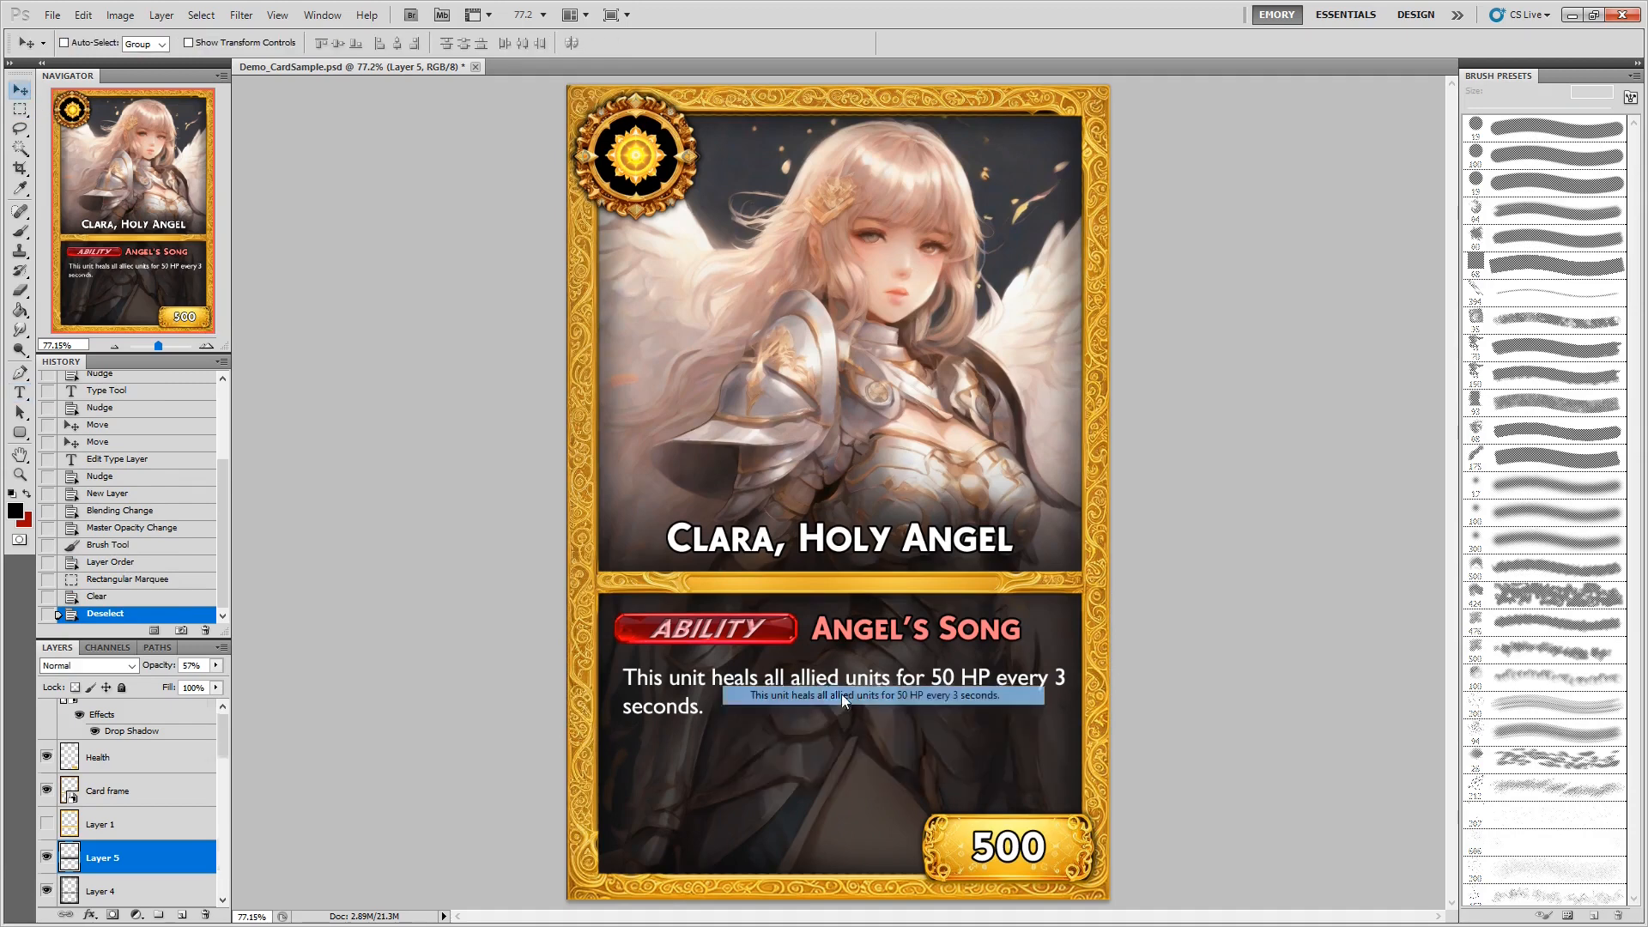
pyautogui.click(784, 693)
pyautogui.moveTo(784, 684); pyautogui.dragTo(785, 770)
# Set the copied text to Italic and replace it with "Clara was the first angel that helped humans turn the tide of battle.".
pyautogui.doubleClick(73, 715)
pyautogui.click(288, 43)
pyautogui.click(249, 74)
pyautogui.write('Clara was the first angel that helped humans turn')
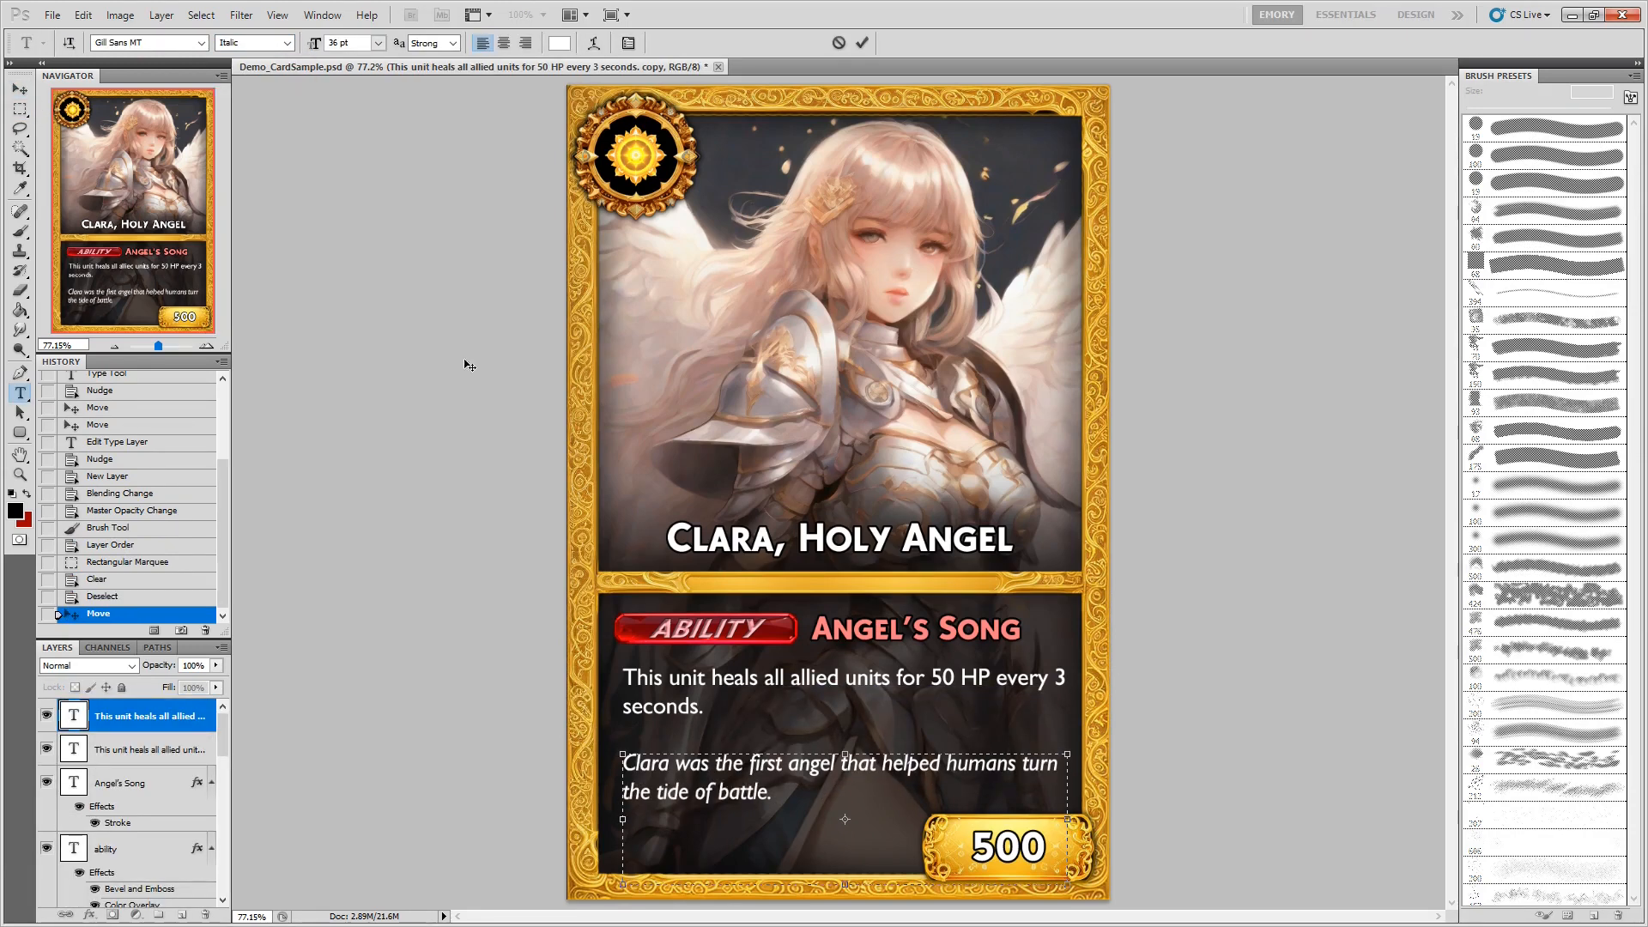
pyautogui.hotkey('ctrl', 'Return')
# Nudge the italic flavor text down toward the bottom of the dark panel.
pyautogui.press('v')
pyautogui.press('Down')
pyautogui.press('Down')
pyautogui.press('Down')
pyautogui.press('Down')
pyautogui.press('Down')
pyautogui.press('Down')
pyautogui.press('Down')
pyautogui.press('Down')
pyautogui.press('Down')
pyautogui.press('Down')
pyautogui.press('Down')
pyautogui.press('Down')
# Recolor the italic flavor text to light gray c9c9c9.
pyautogui.press('t')
pyautogui.click(729, 801)
pyautogui.hotkey('ctrl', 'a')
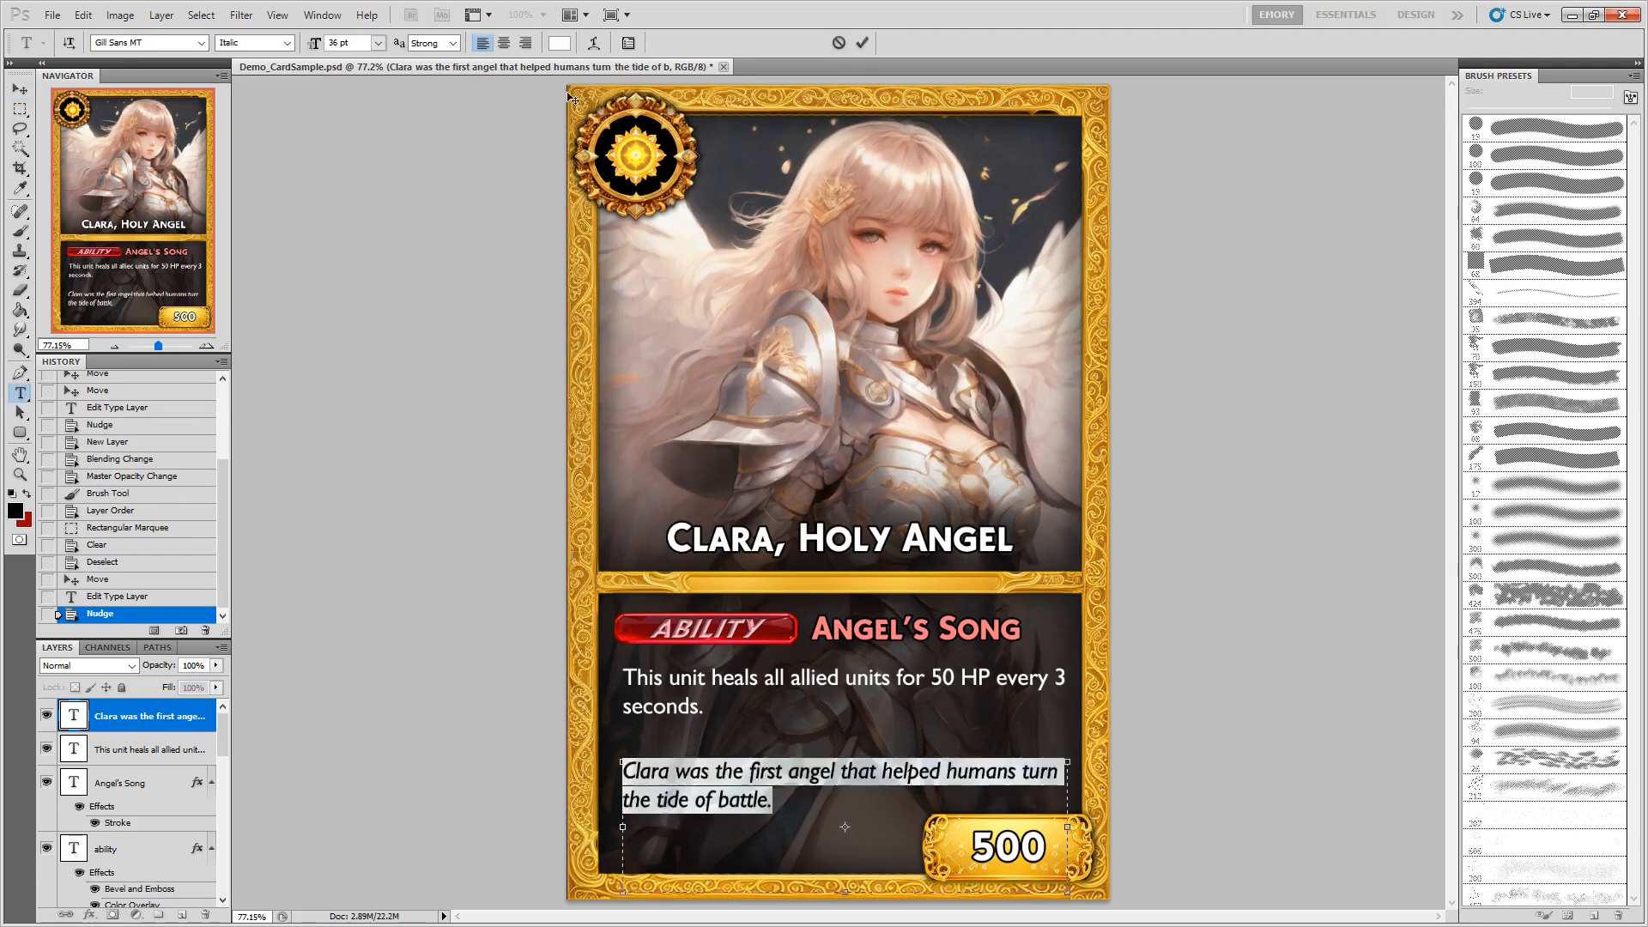
pyautogui.click(559, 43)
pyautogui.moveTo(134, 592); pyautogui.dragTo(110, 621)
pyautogui.click(527, 564)
pyautogui.hotkey('ctrl', 'Return')
pyautogui.press('v')
pyautogui.press('t')
pyautogui.click(559, 43)
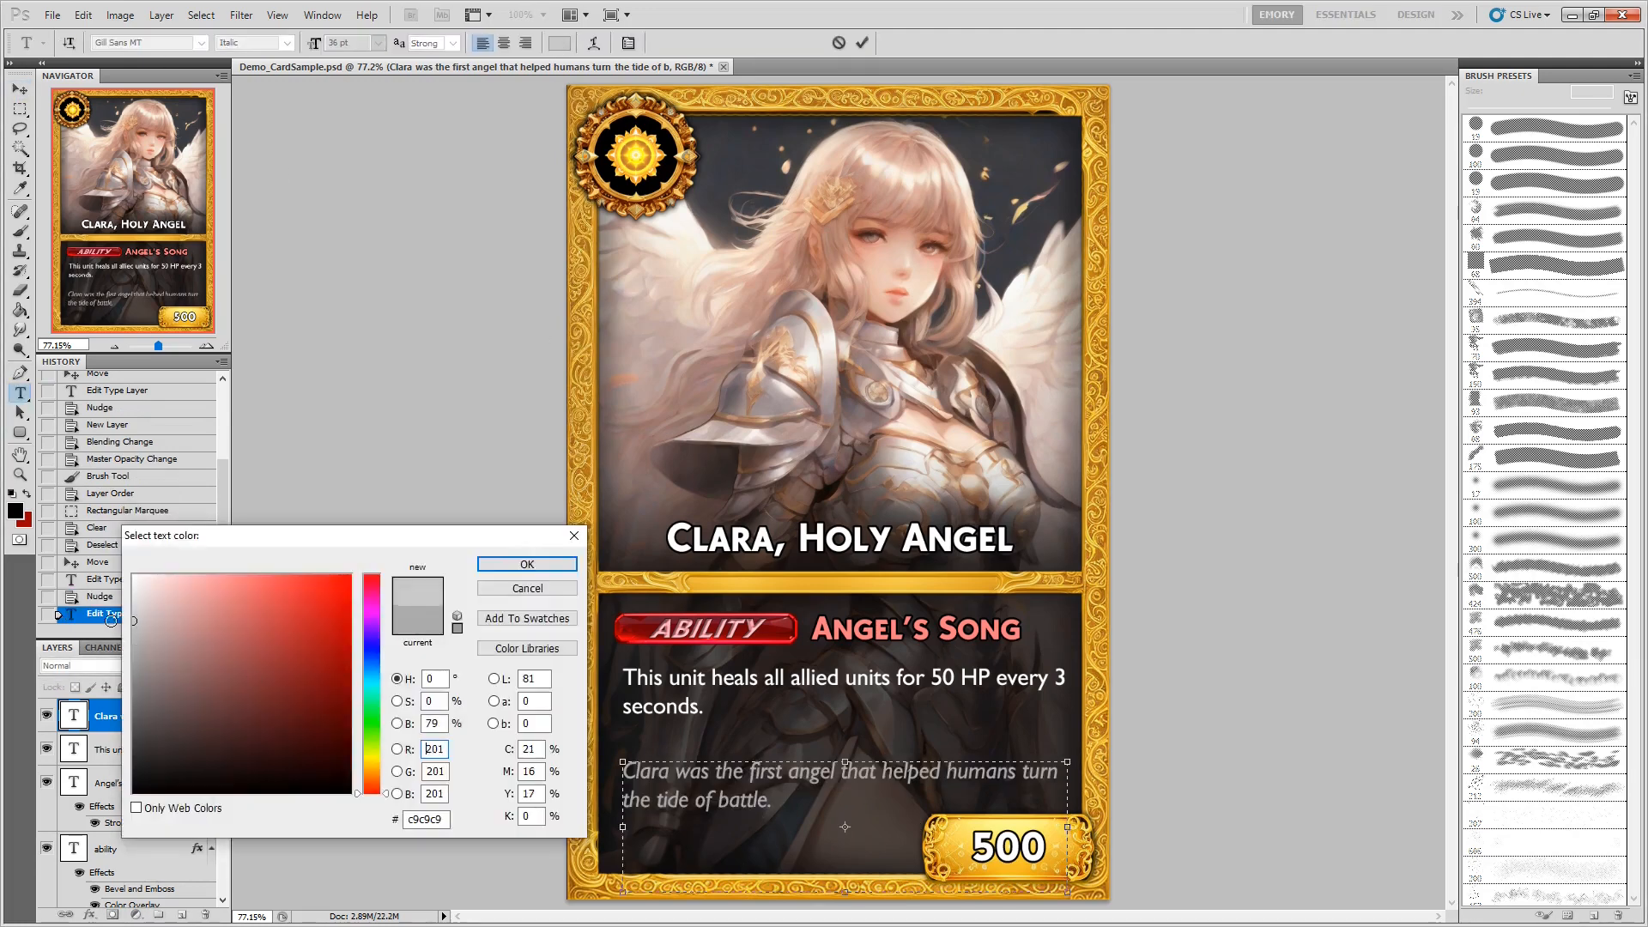
pyautogui.press('Return')
pyautogui.hotkey('ctrl', 'Return')
pyautogui.press('v')
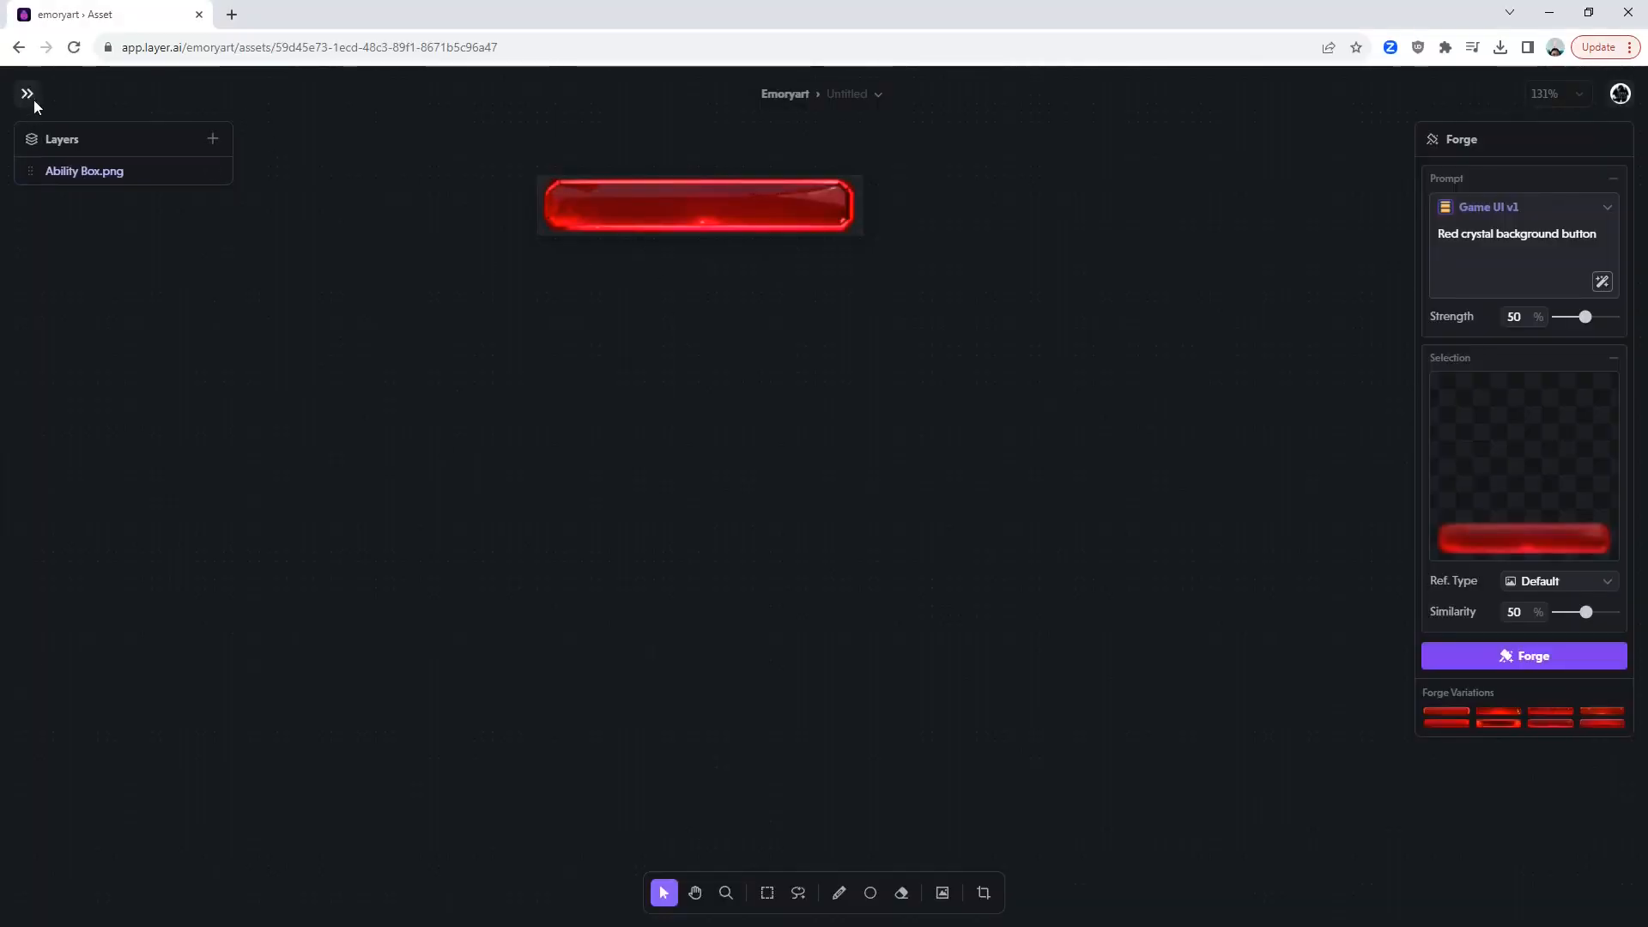
# Create a new asset in the Asset Studio and choose the Game Icons v2 style for forging.
pyautogui.click(35, 101)
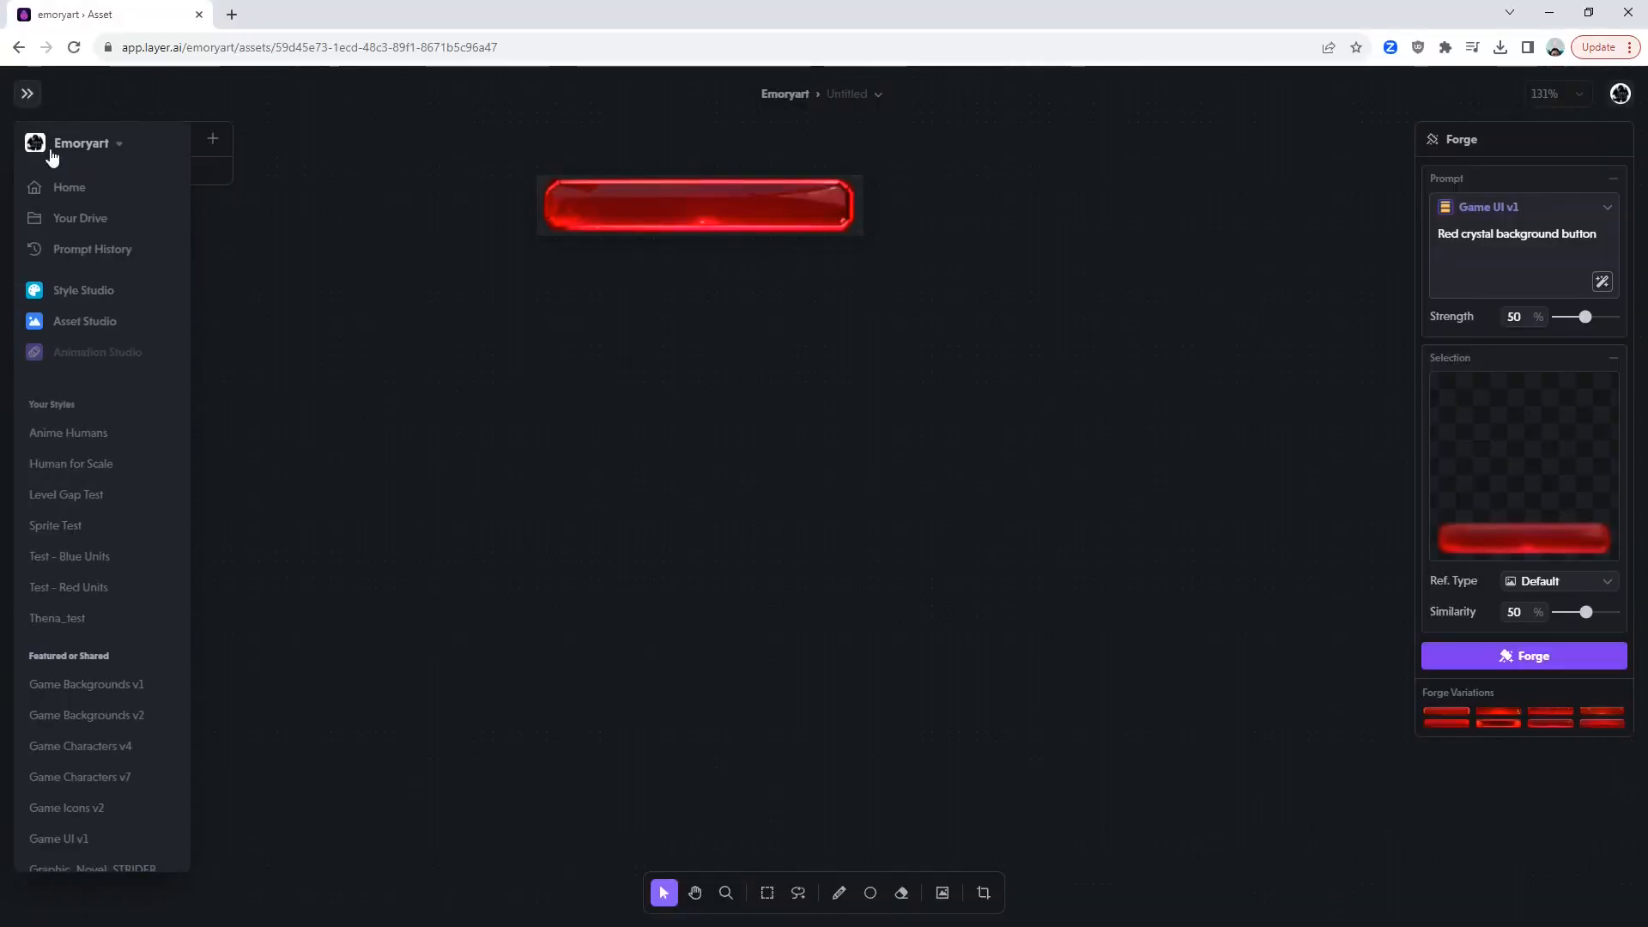
pyautogui.click(69, 199)
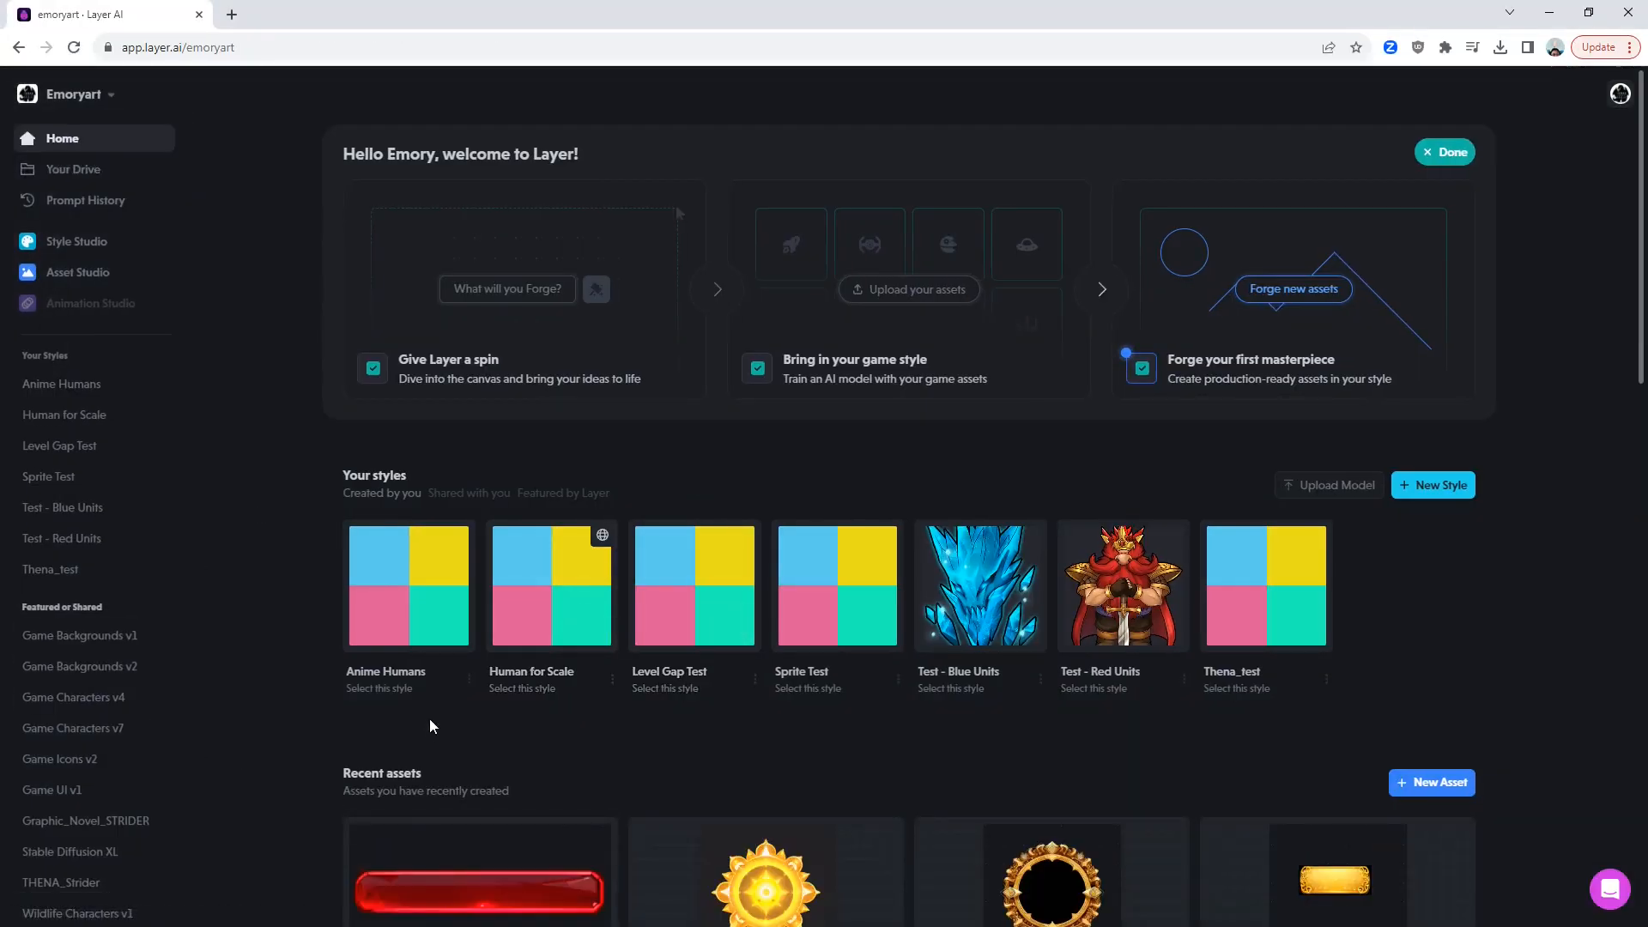
pyautogui.click(76, 273)
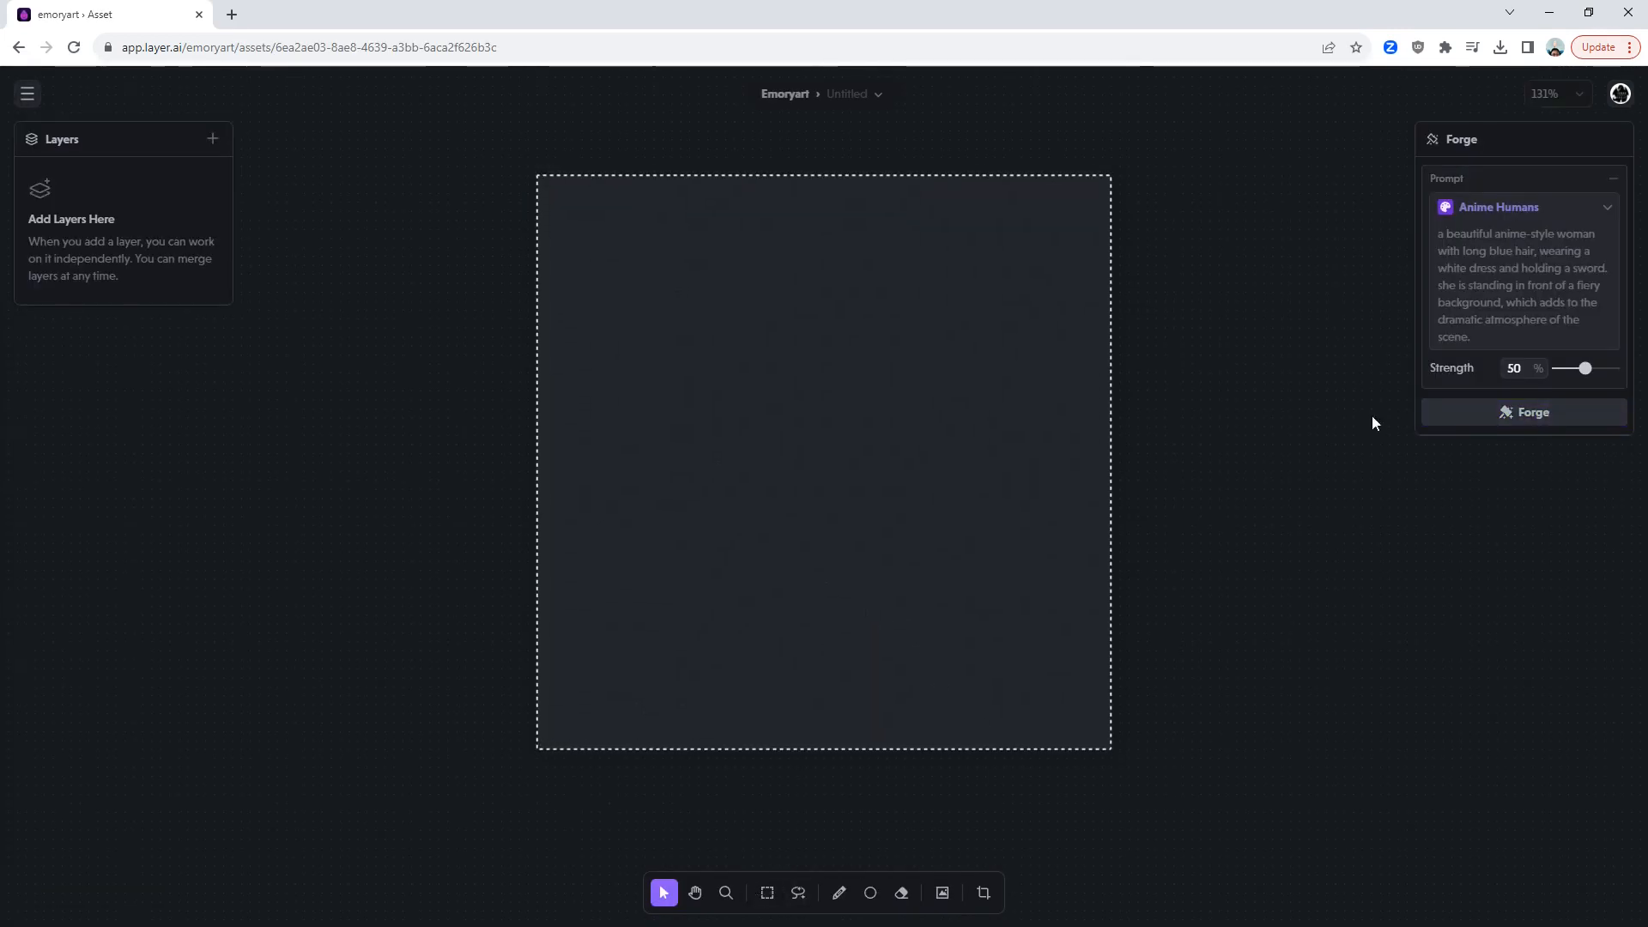
pyautogui.click(1450, 210)
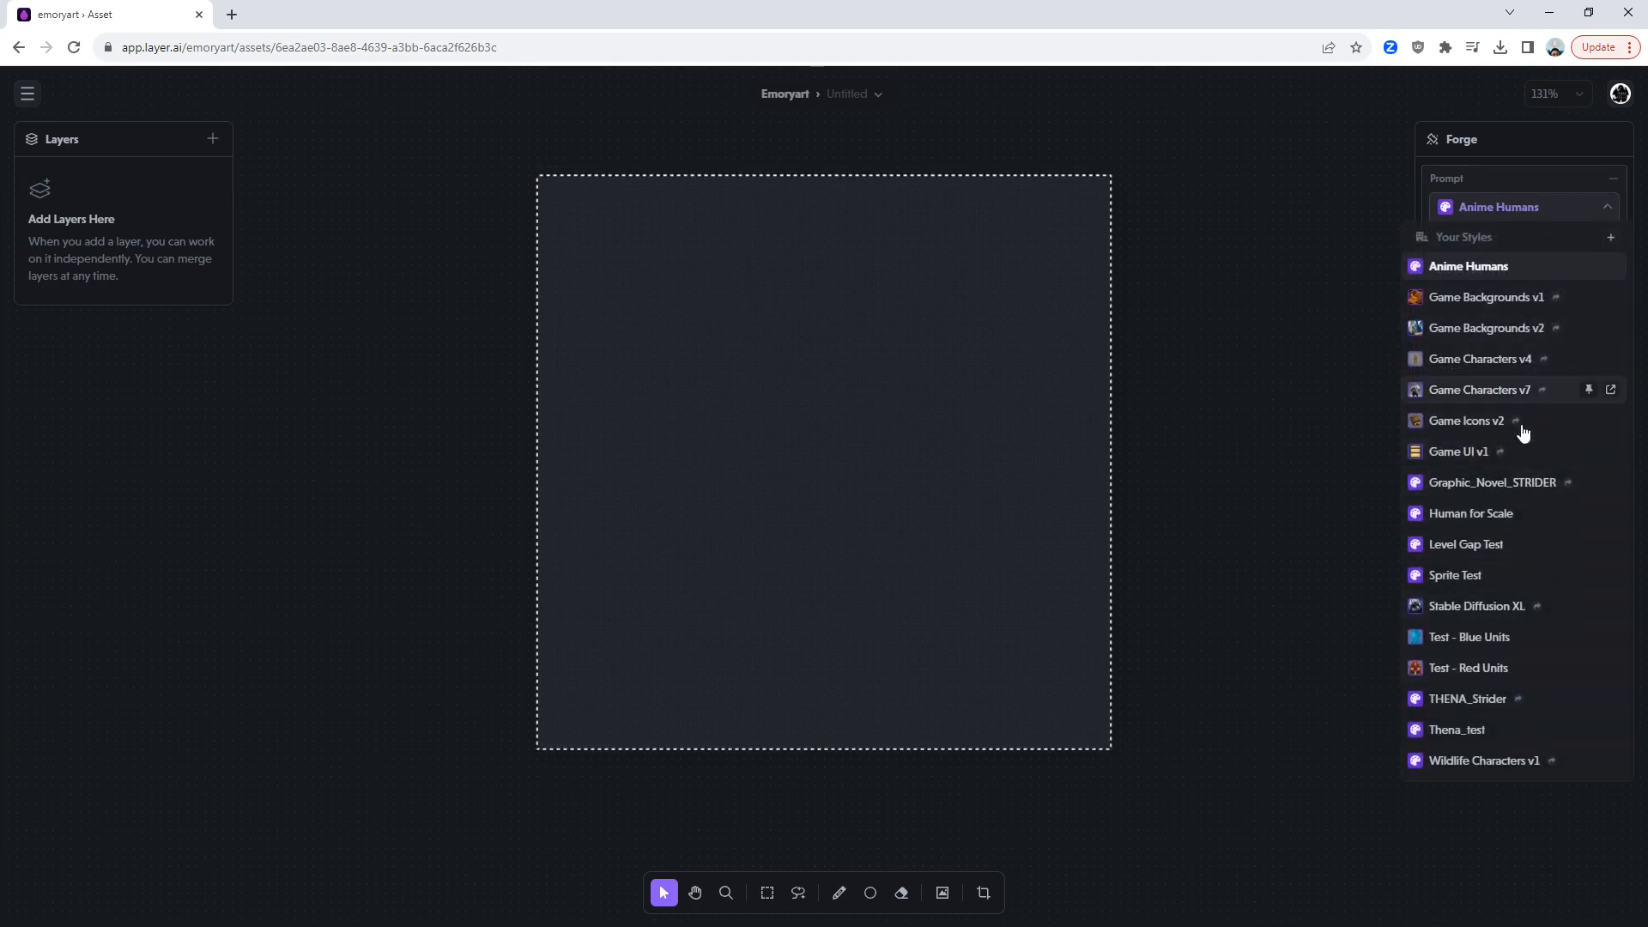
pyautogui.click(1506, 424)
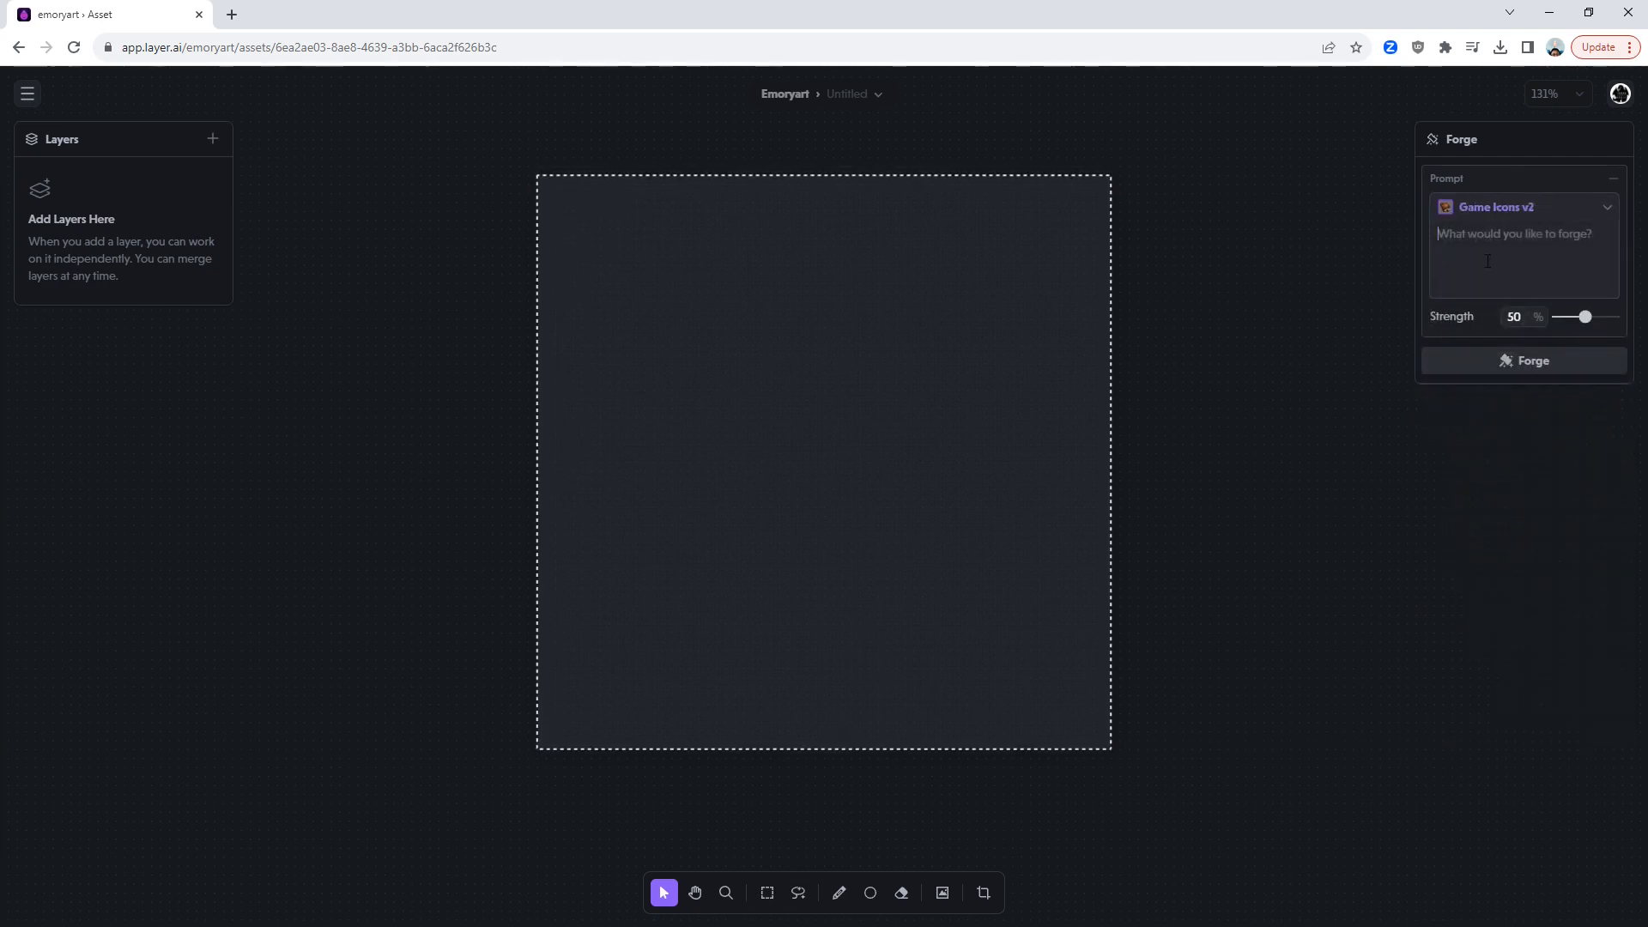
# Enter the prompt "red heart, fantasy, crystal" and forge a batch of icons.
pyautogui.write('heart')
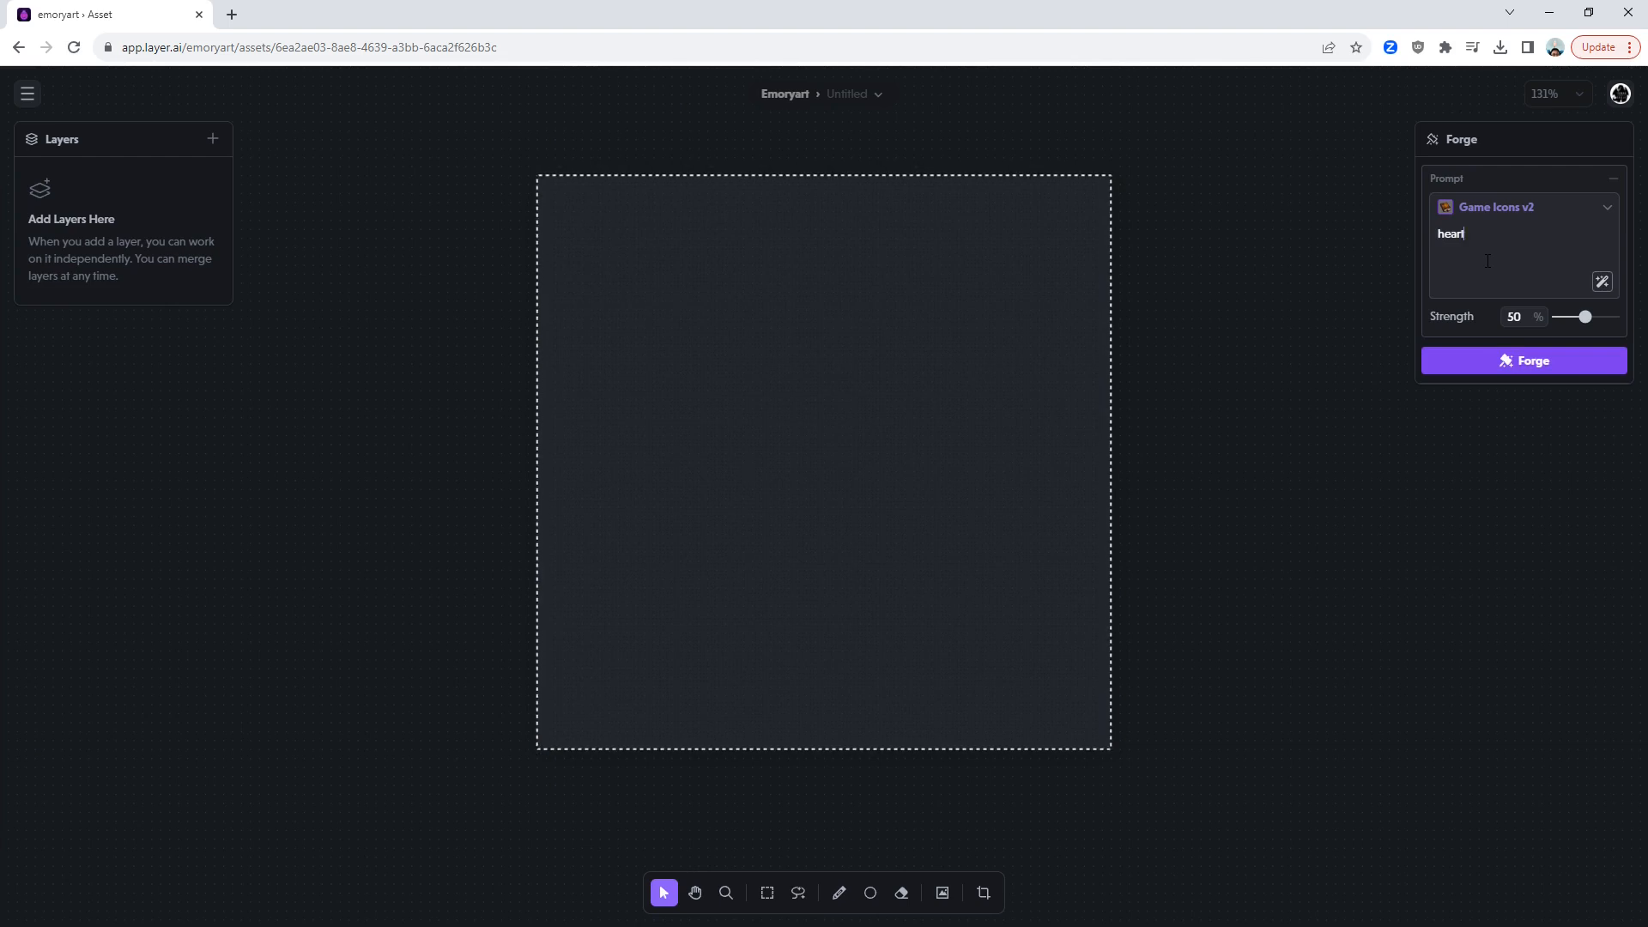
pyautogui.write(' ic')
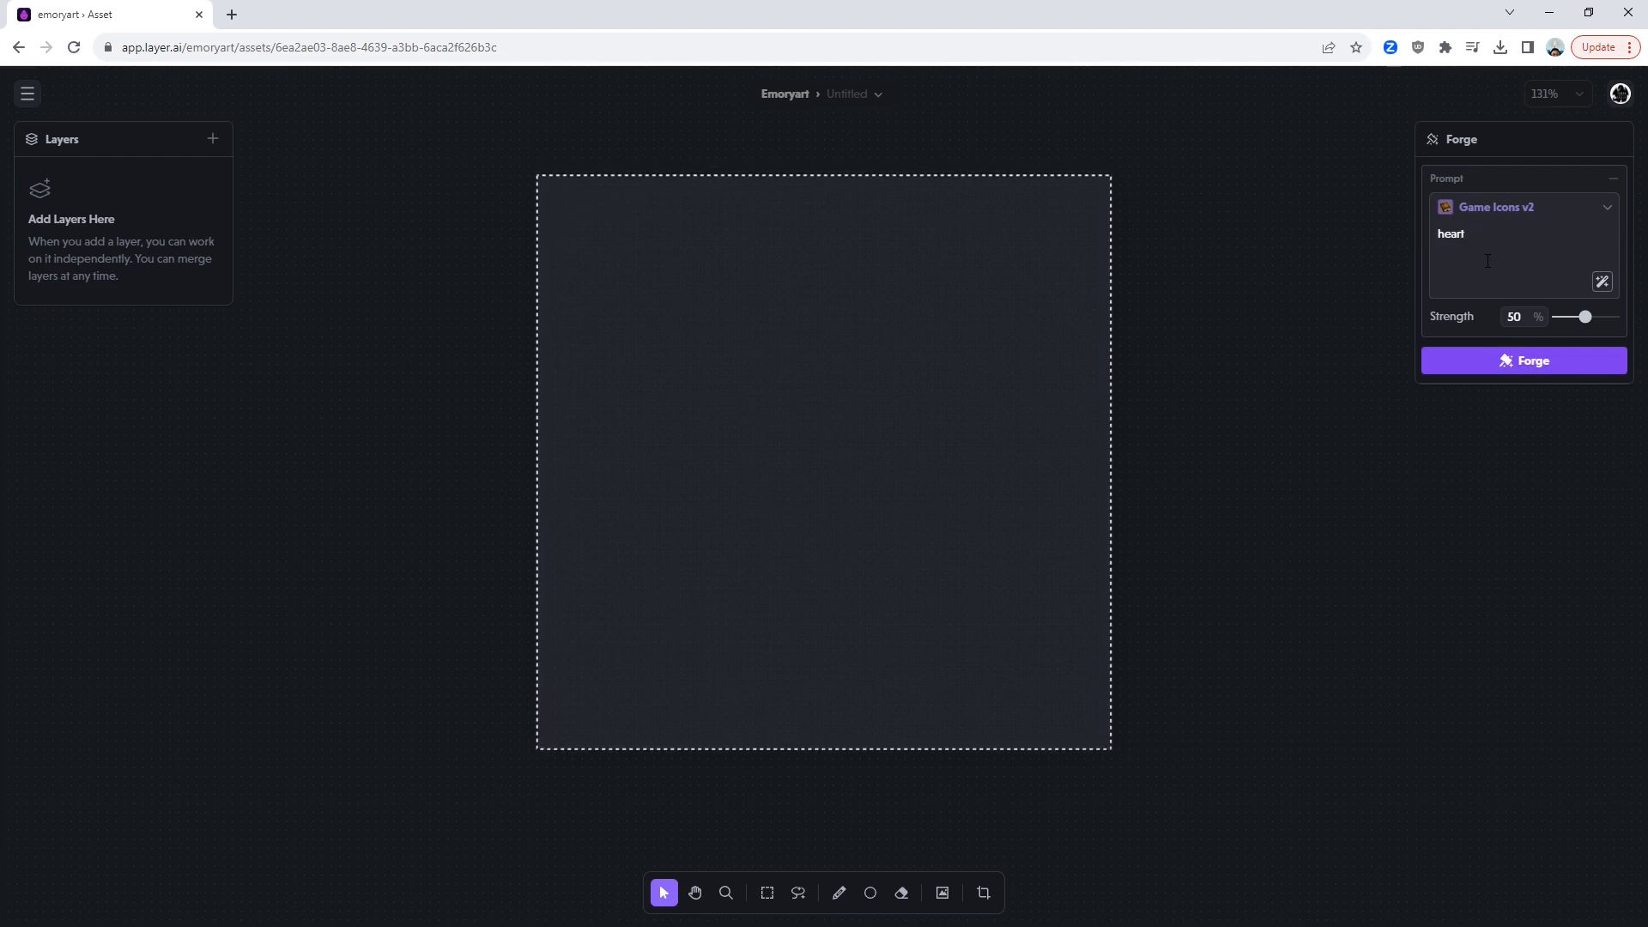
pyautogui.press('BackSpace')
pyautogui.press('BackSpace')
pyautogui.press('BackSpace')
pyautogui.write('red ')
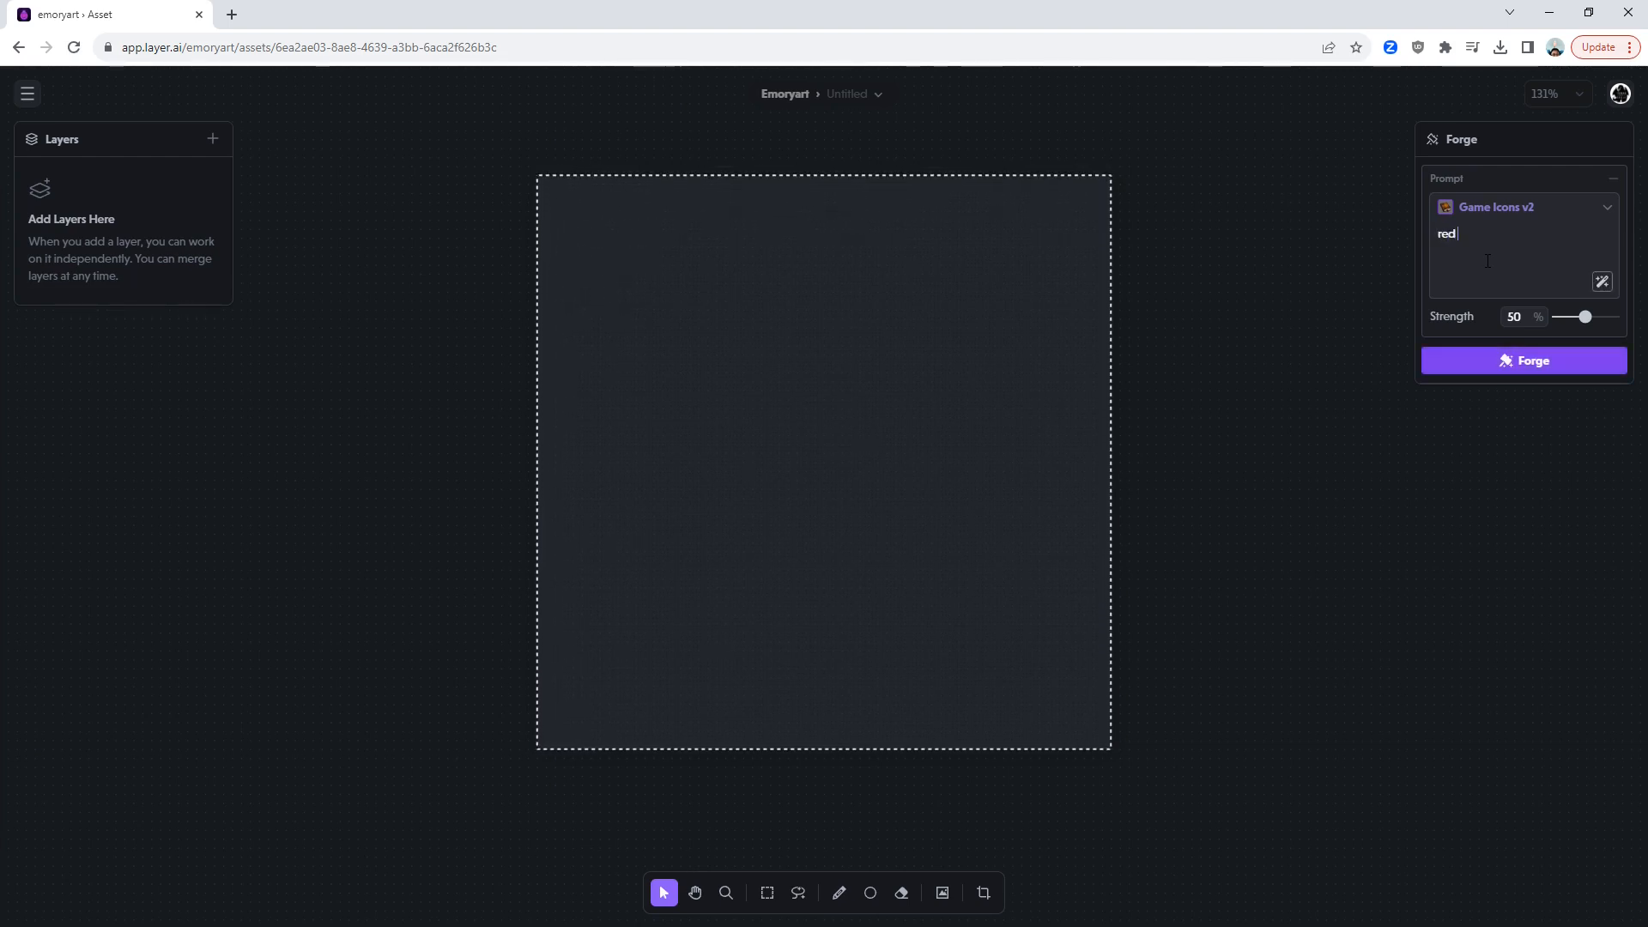
pyautogui.write('heart, fantas')
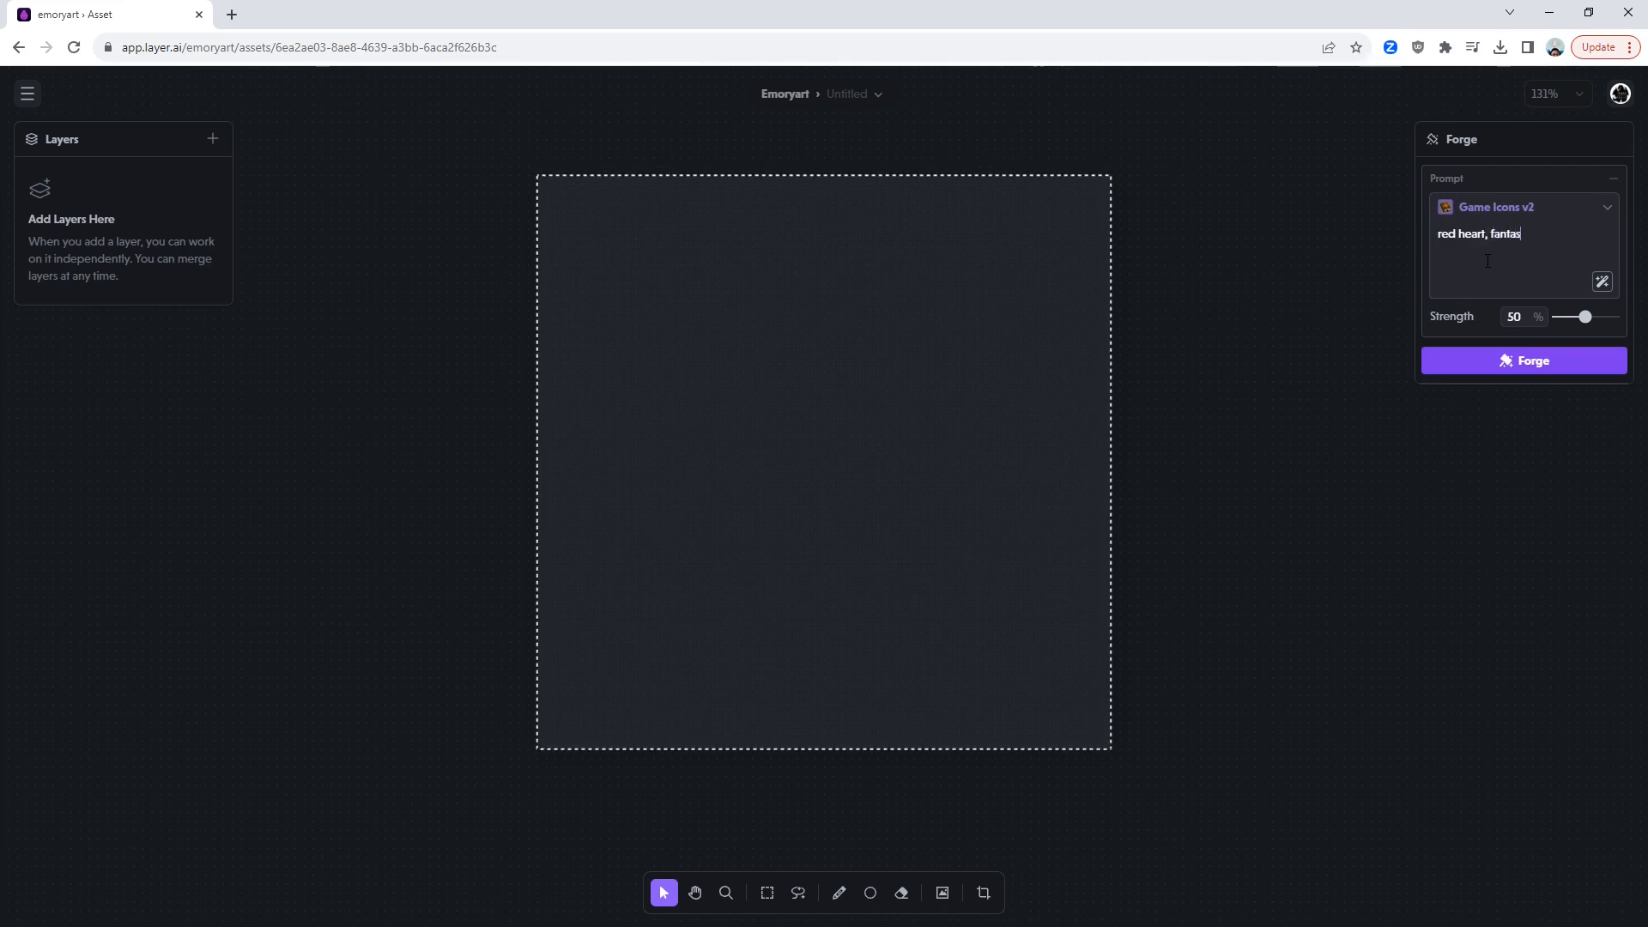
pyautogui.write('y, crystal')
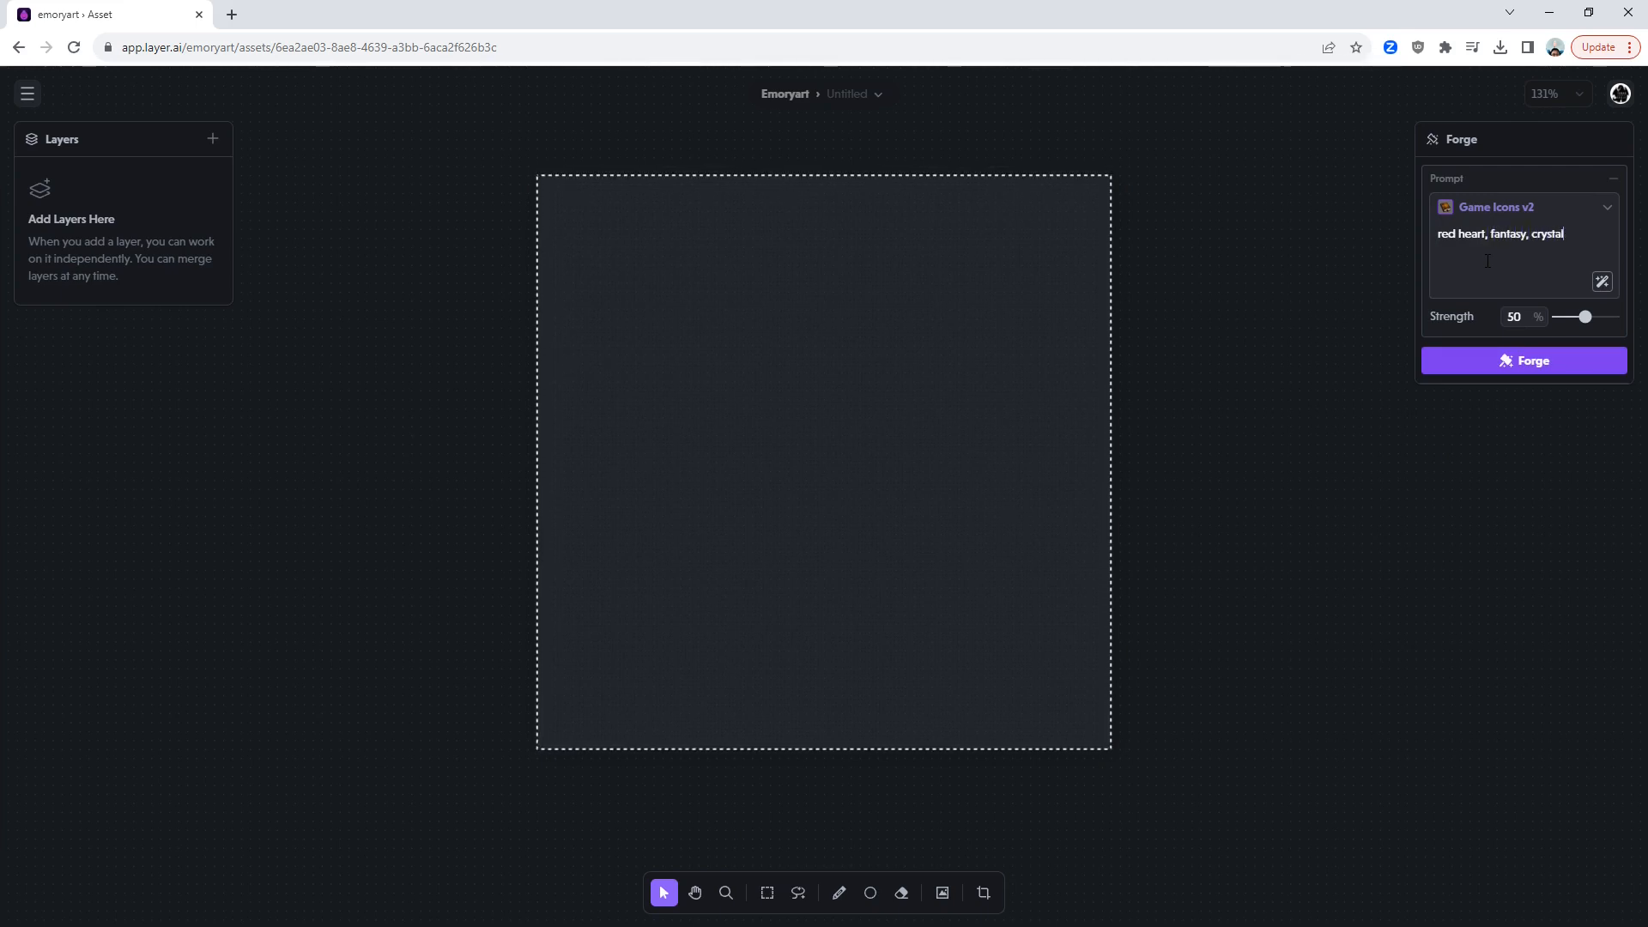
pyautogui.click(1521, 362)
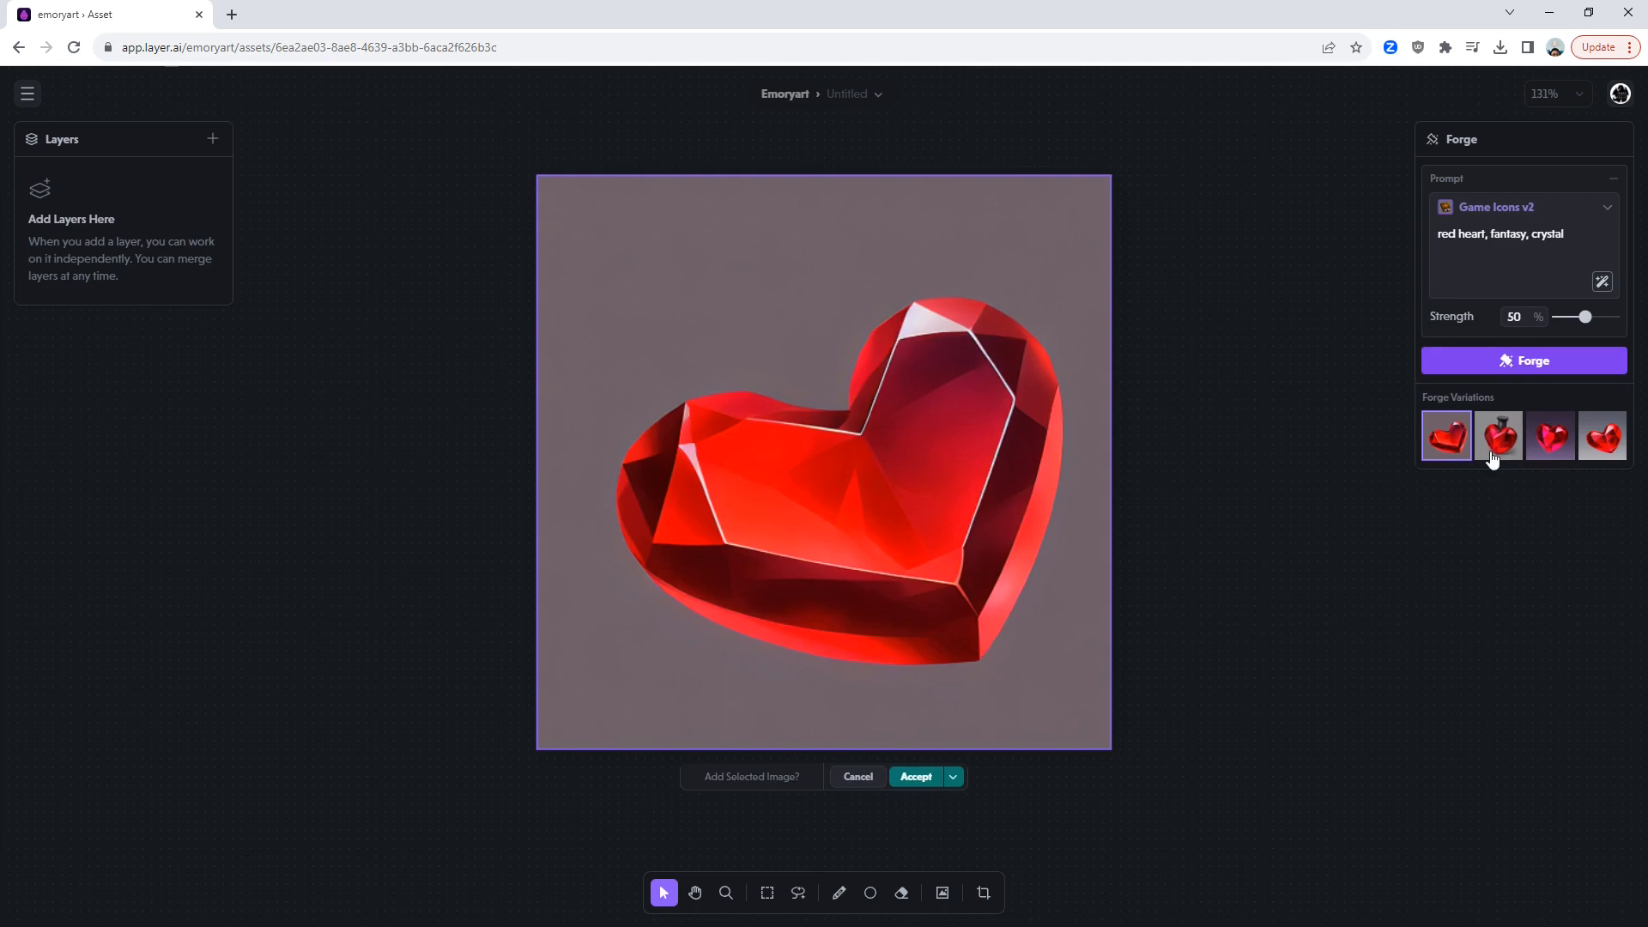
# Preview the third and fourth heart variations and forge another batch from the same prompt.
pyautogui.click(1554, 453)
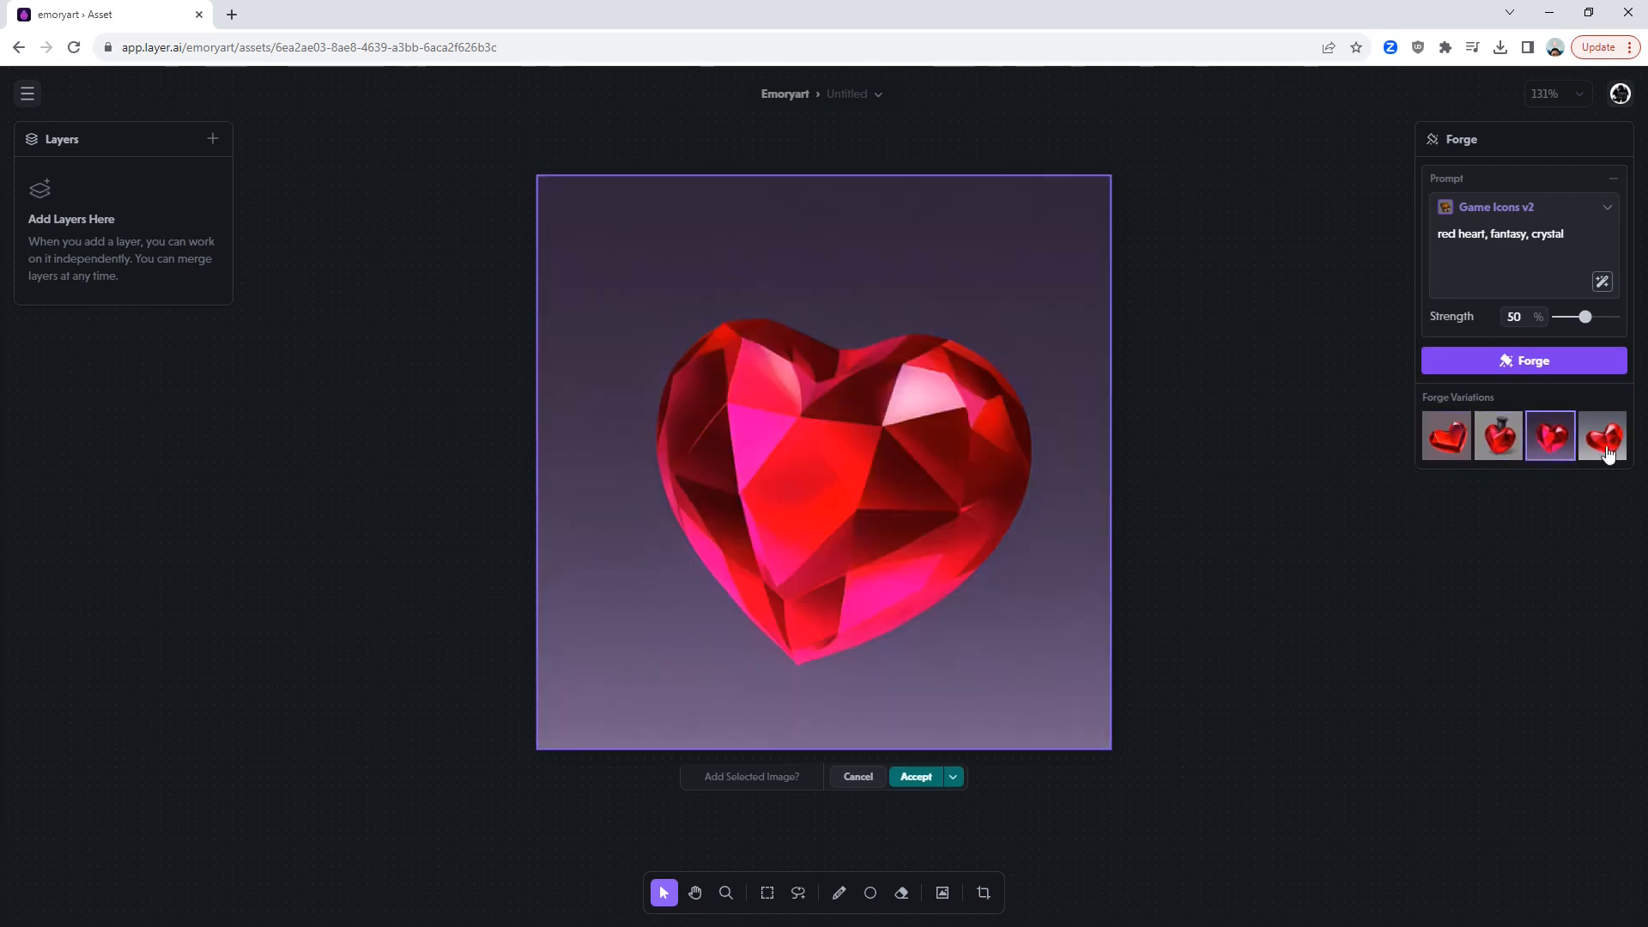
pyautogui.click(1608, 455)
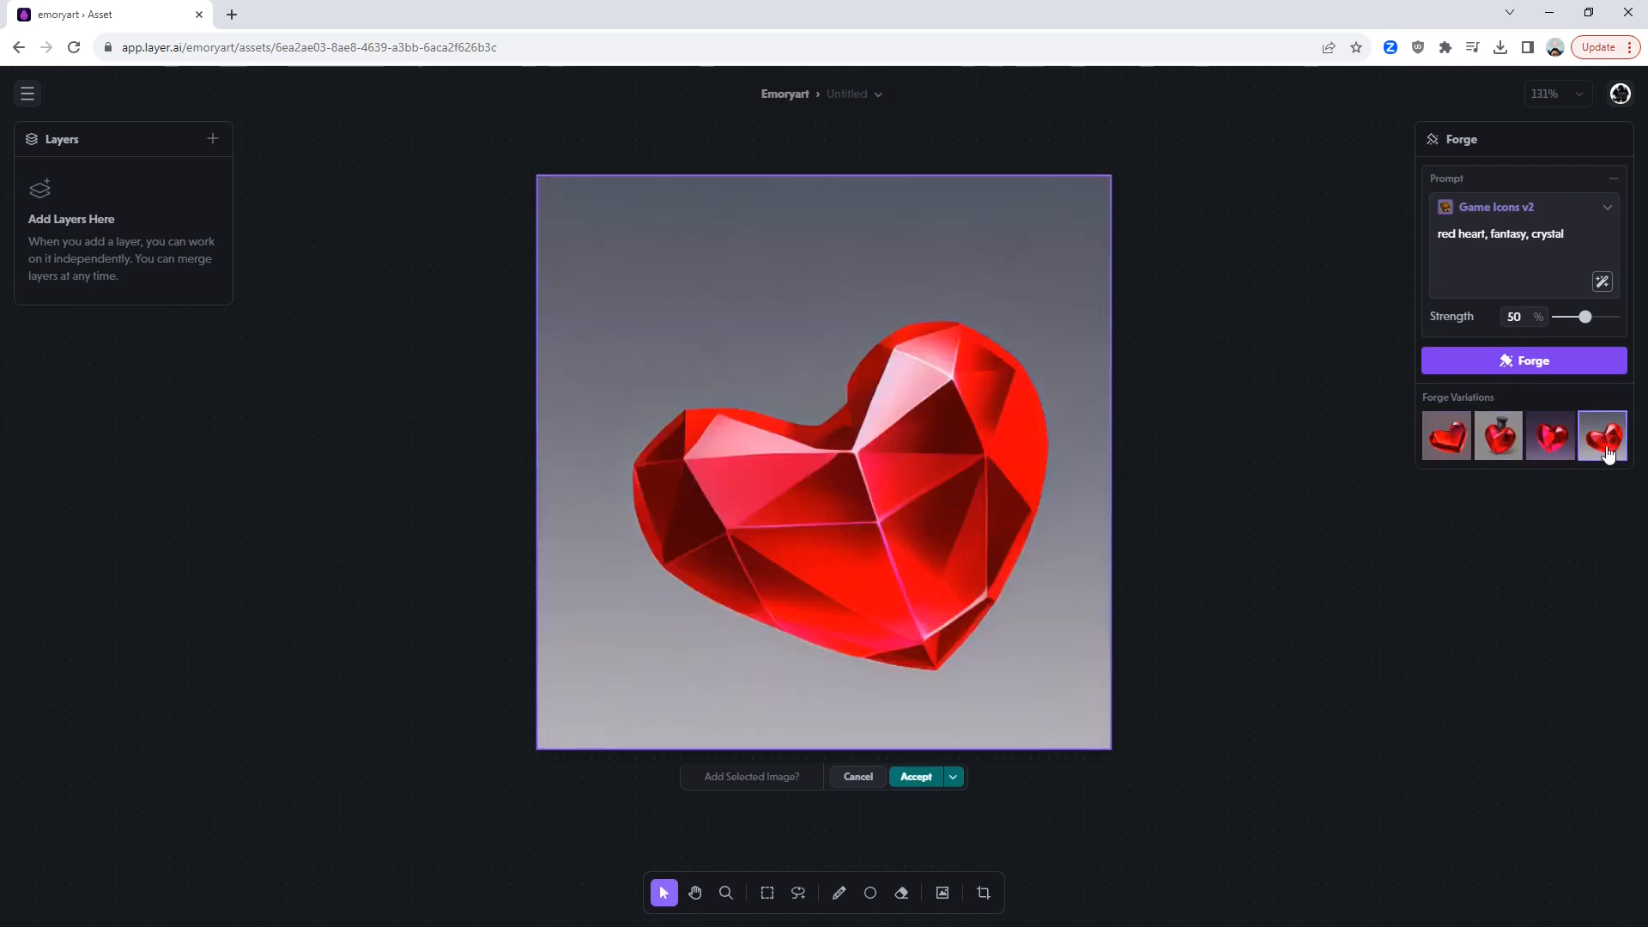
pyautogui.click(1549, 438)
pyautogui.click(1536, 361)
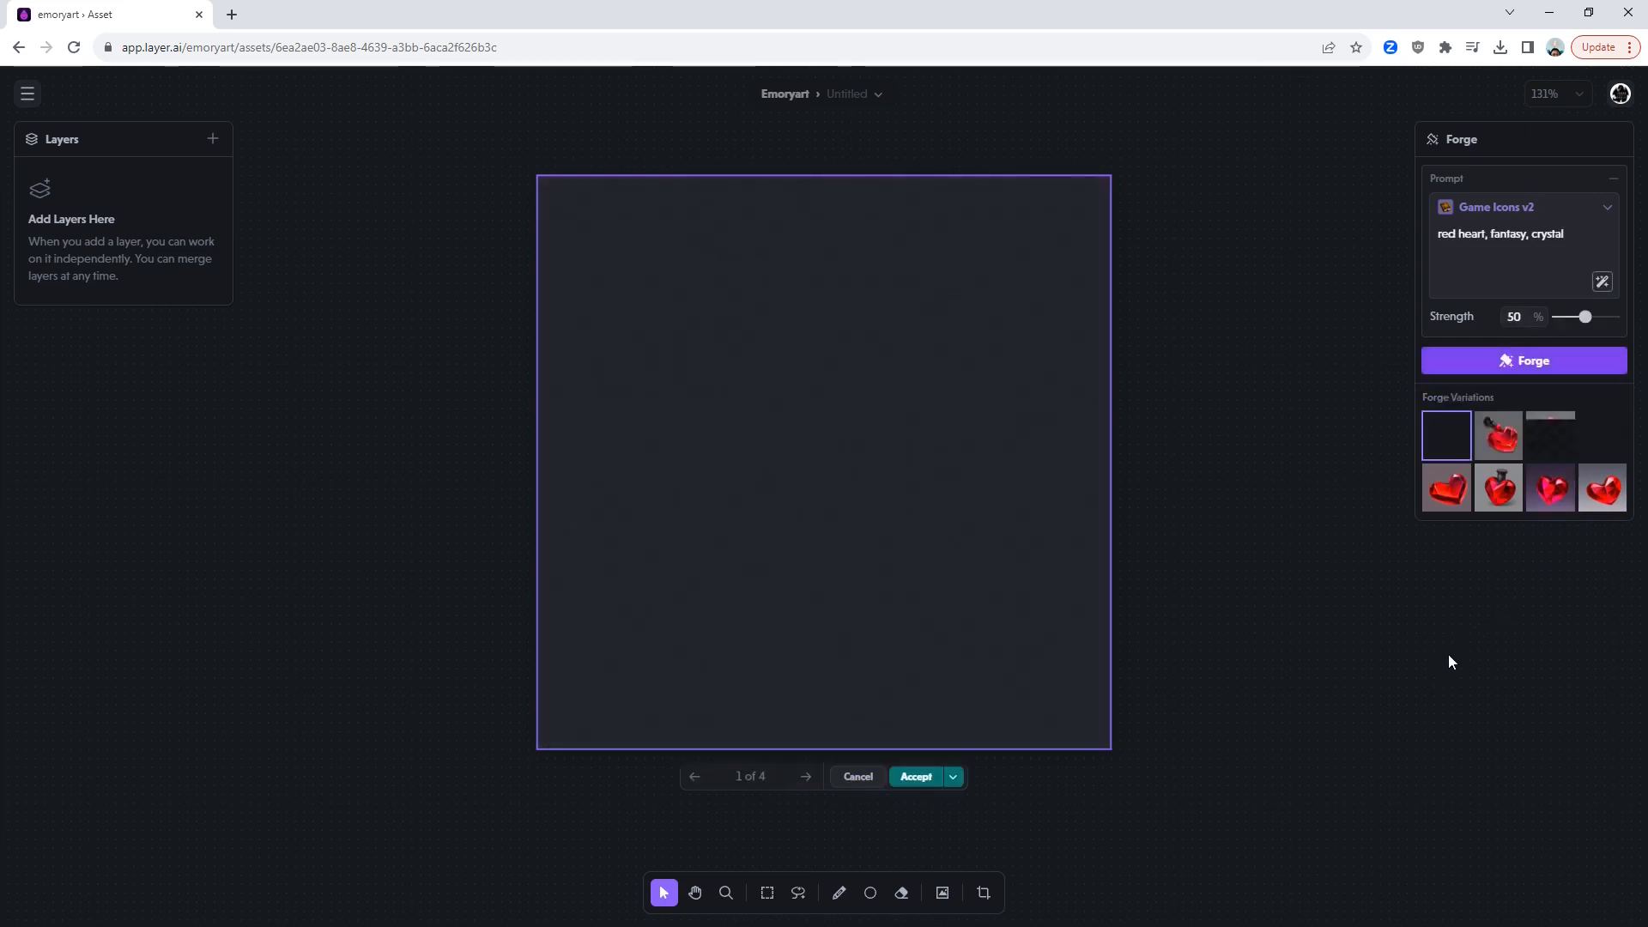
# Compare the newly forged hearts with the upright heart from the first batch and discard the preview.
pyautogui.click(1502, 448)
pyautogui.click(1552, 439)
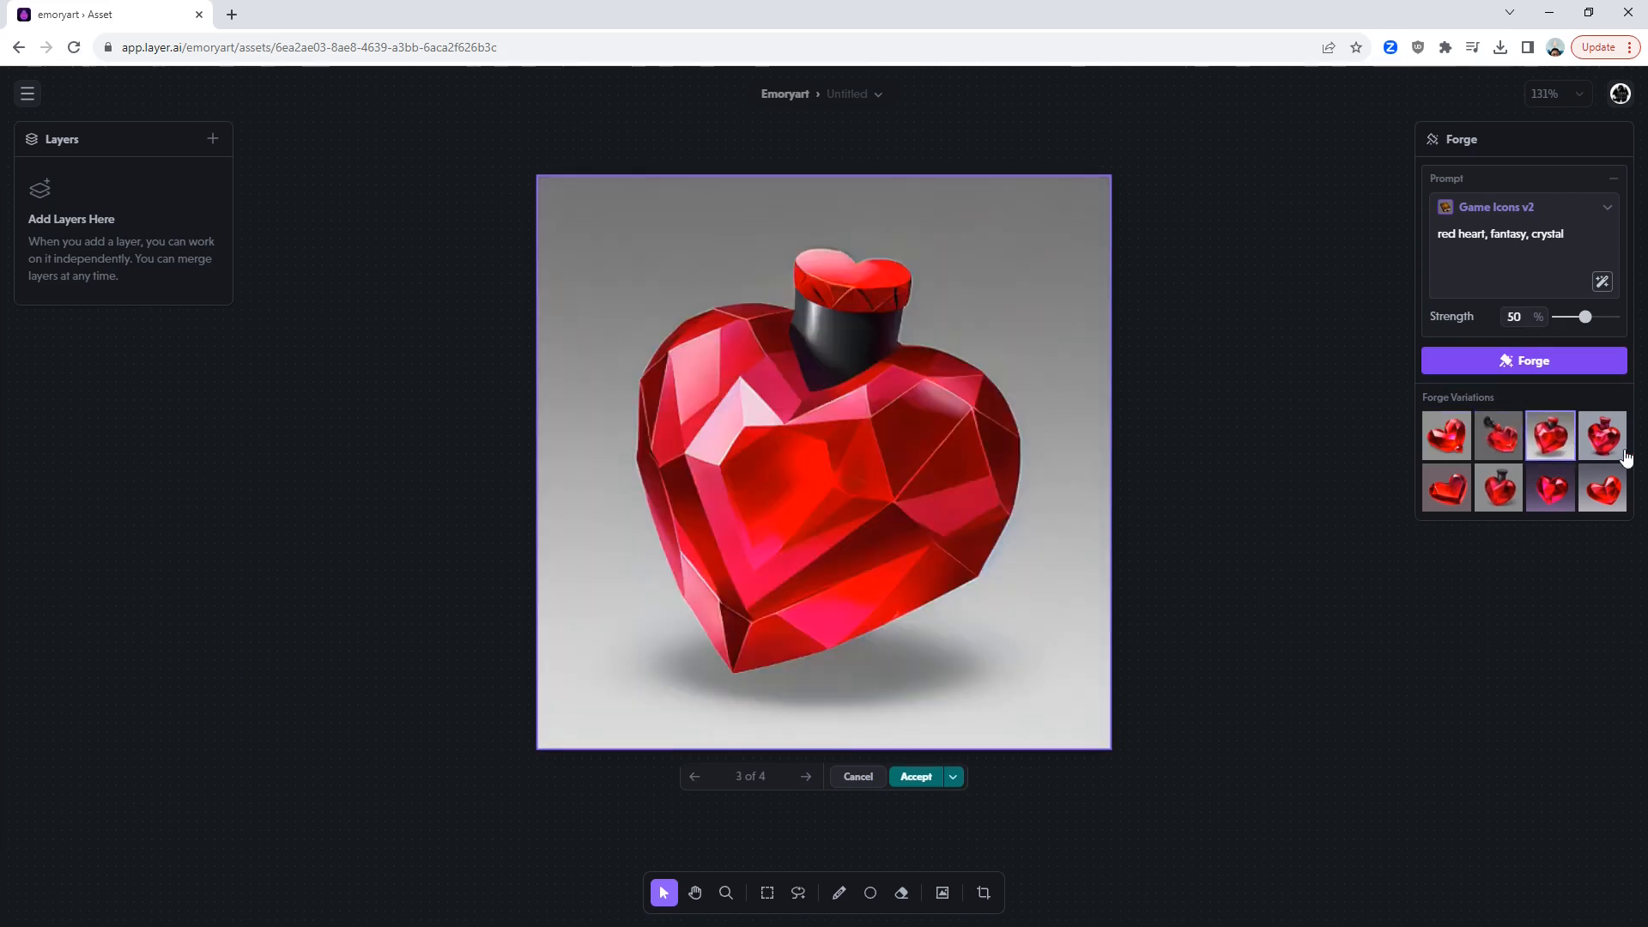
pyautogui.click(1611, 445)
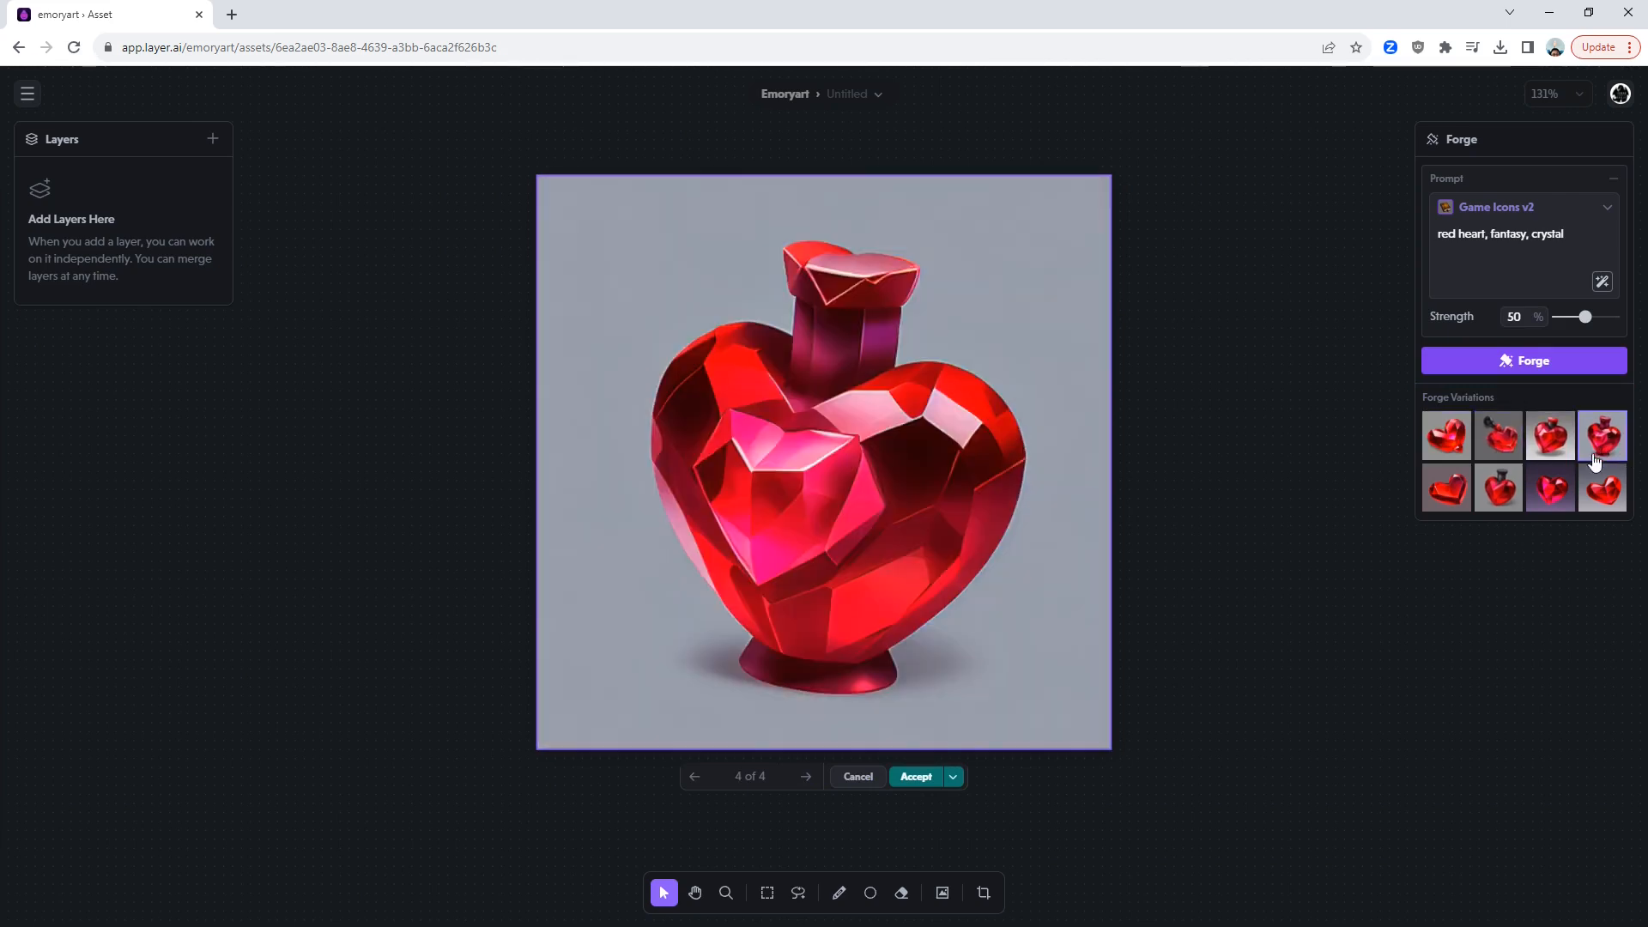
pyautogui.click(1542, 507)
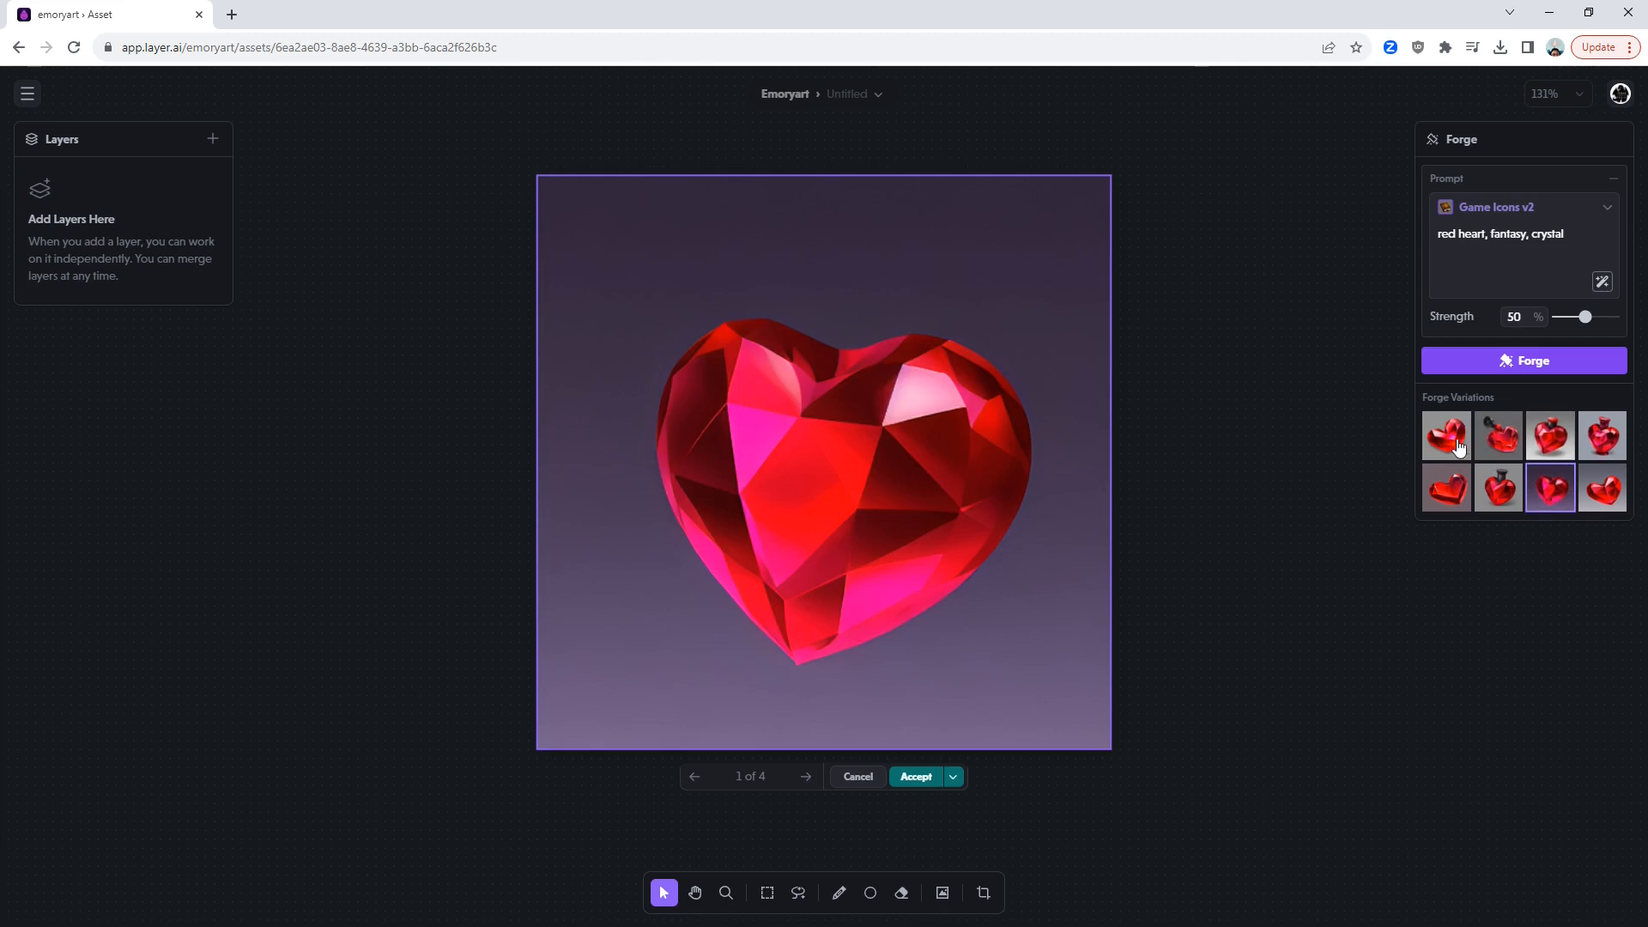
pyautogui.click(857, 776)
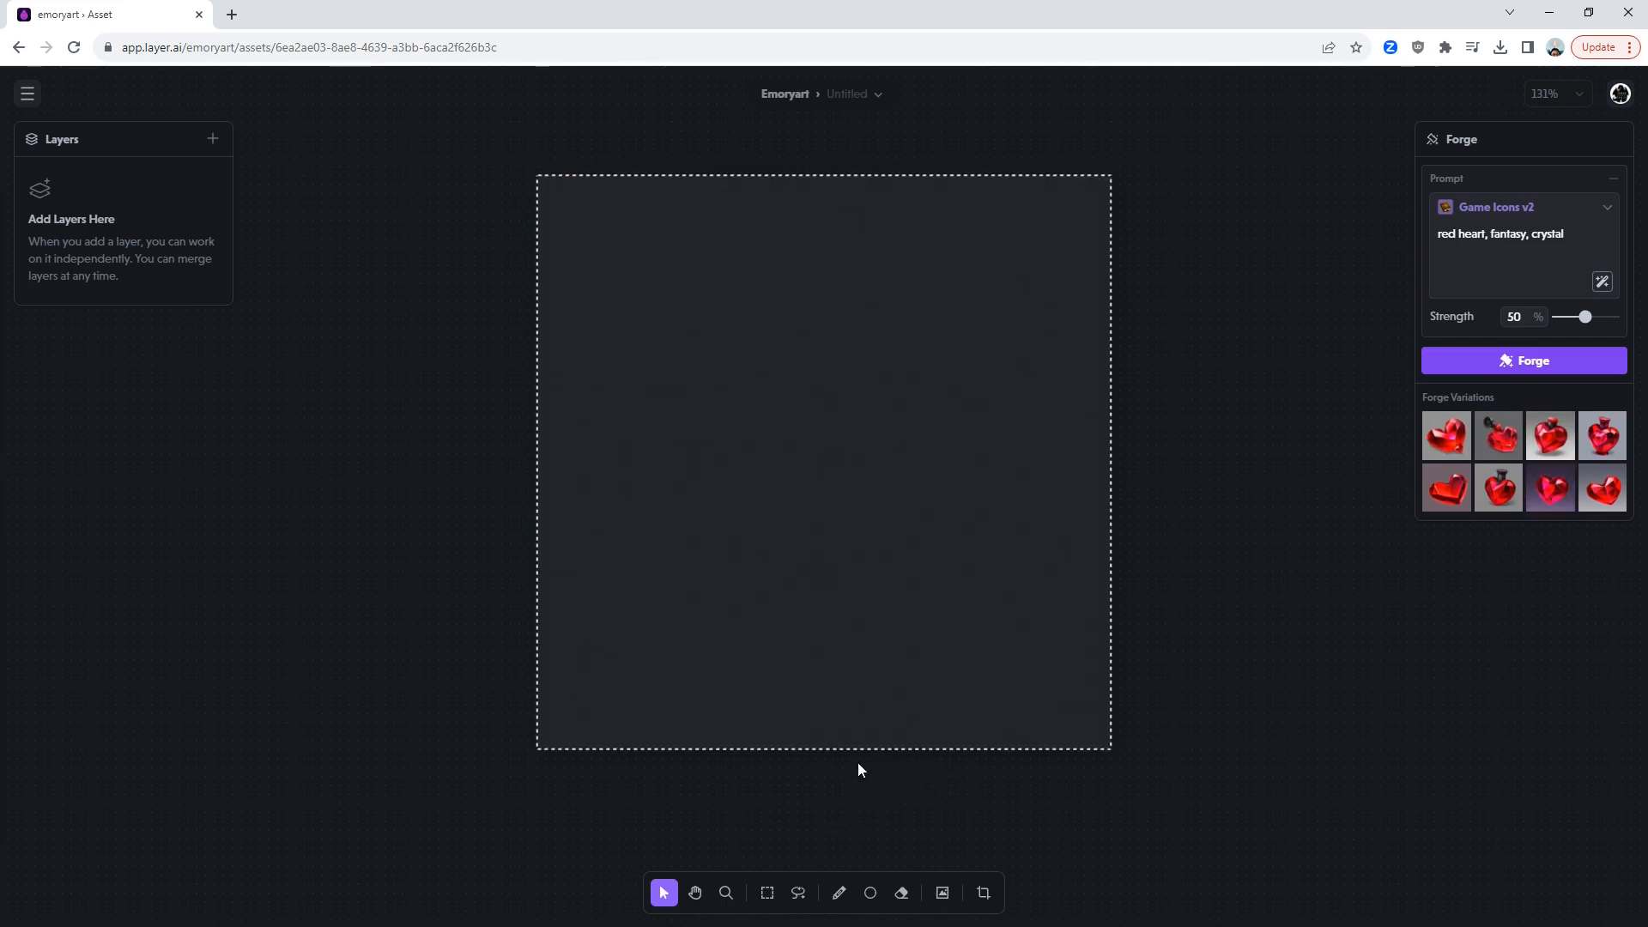
# Draw a closed red heart outline centered on the canvas with the drawing brush at size 10.
pyautogui.click(839, 892)
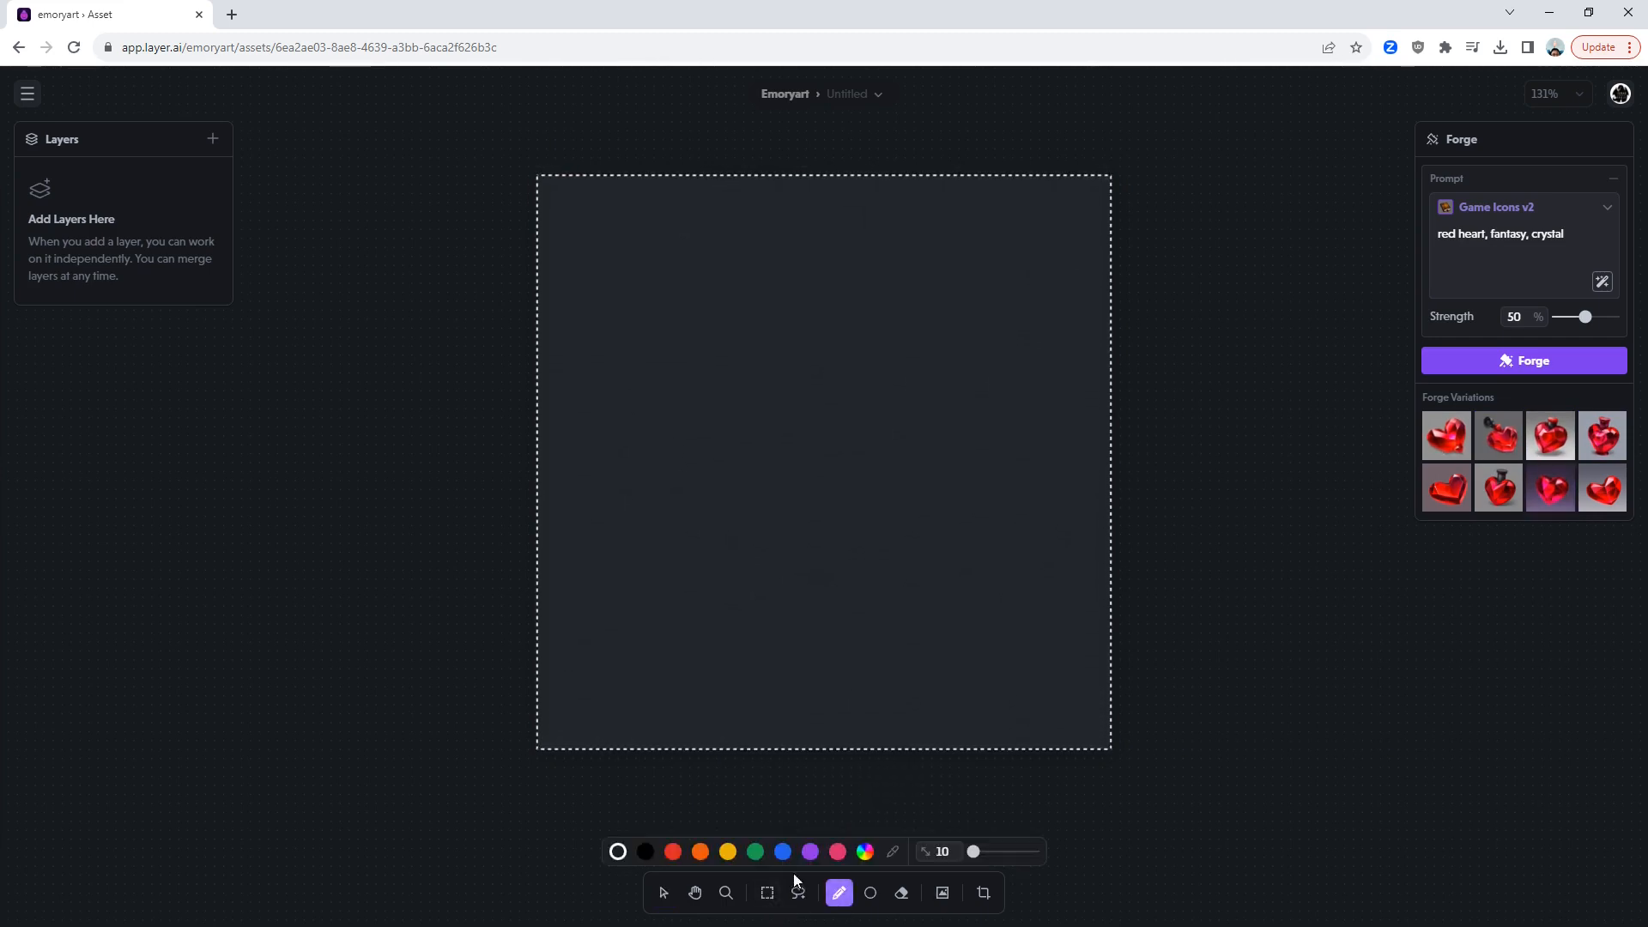
pyautogui.click(673, 852)
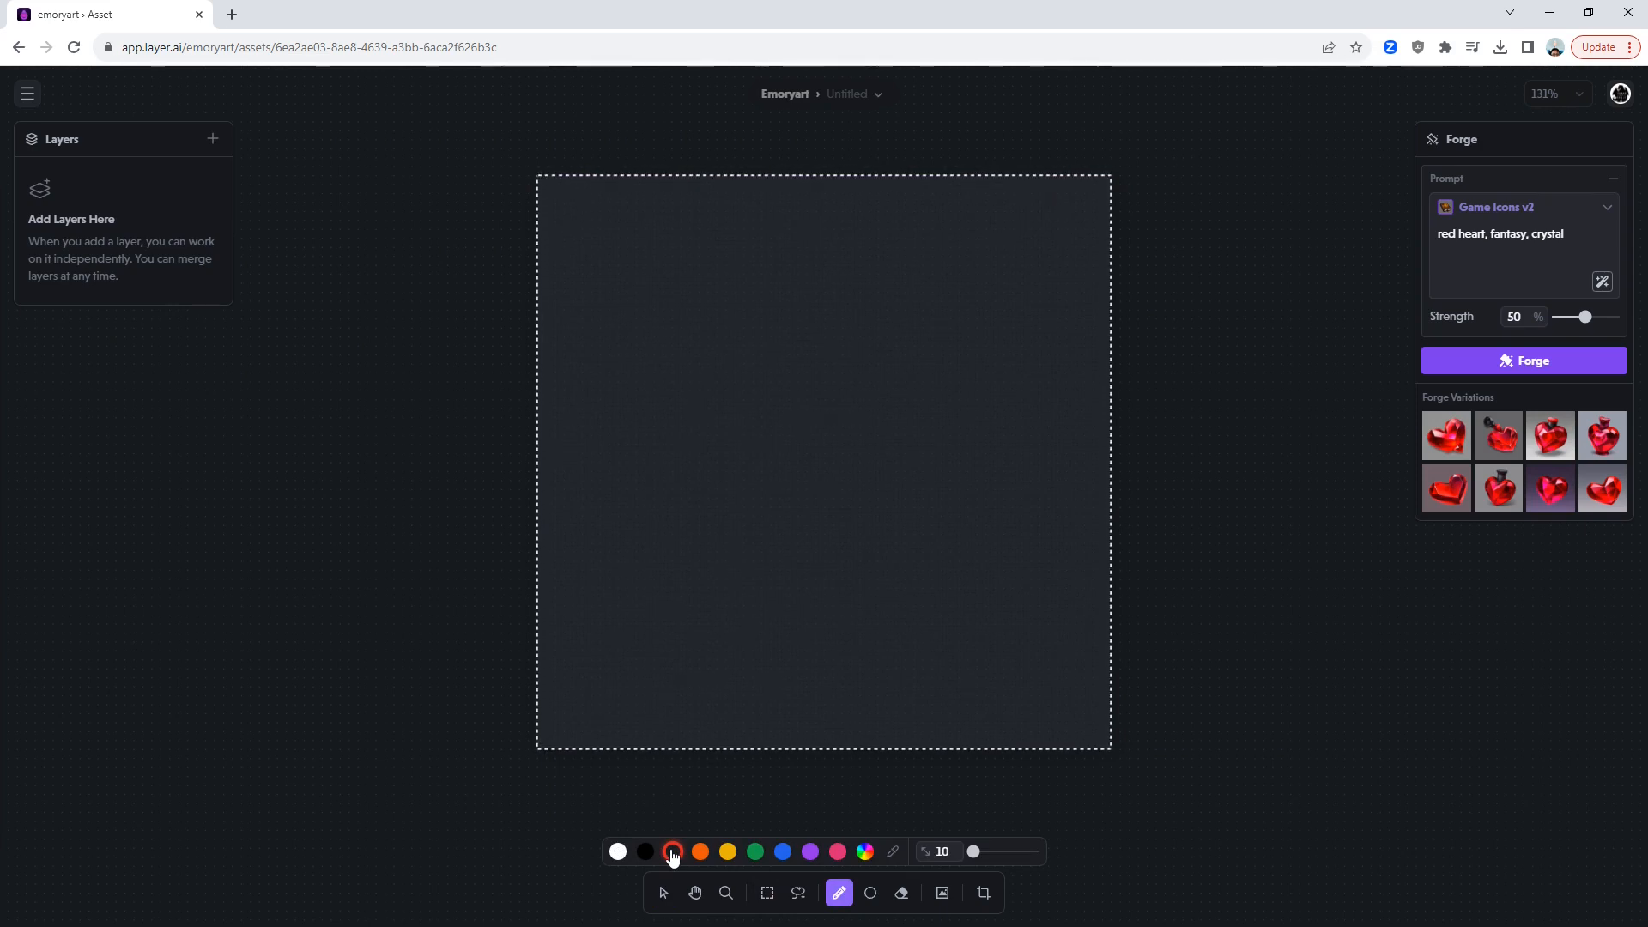
pyautogui.moveTo(768, 605)
pyautogui.mouseDown()
pyautogui.moveTo(666, 457)
pyautogui.moveTo(721, 288)
pyautogui.mouseUp()
pyautogui.moveTo(640, 332)
pyautogui.mouseDown()
pyautogui.moveTo(750, 284)
pyautogui.moveTo(849, 330)
pyautogui.moveTo(826, 338)
pyautogui.moveTo(982, 279)
pyautogui.moveTo(945, 278)
pyautogui.moveTo(1021, 383)
pyautogui.moveTo(838, 620)
pyautogui.mouseUp()
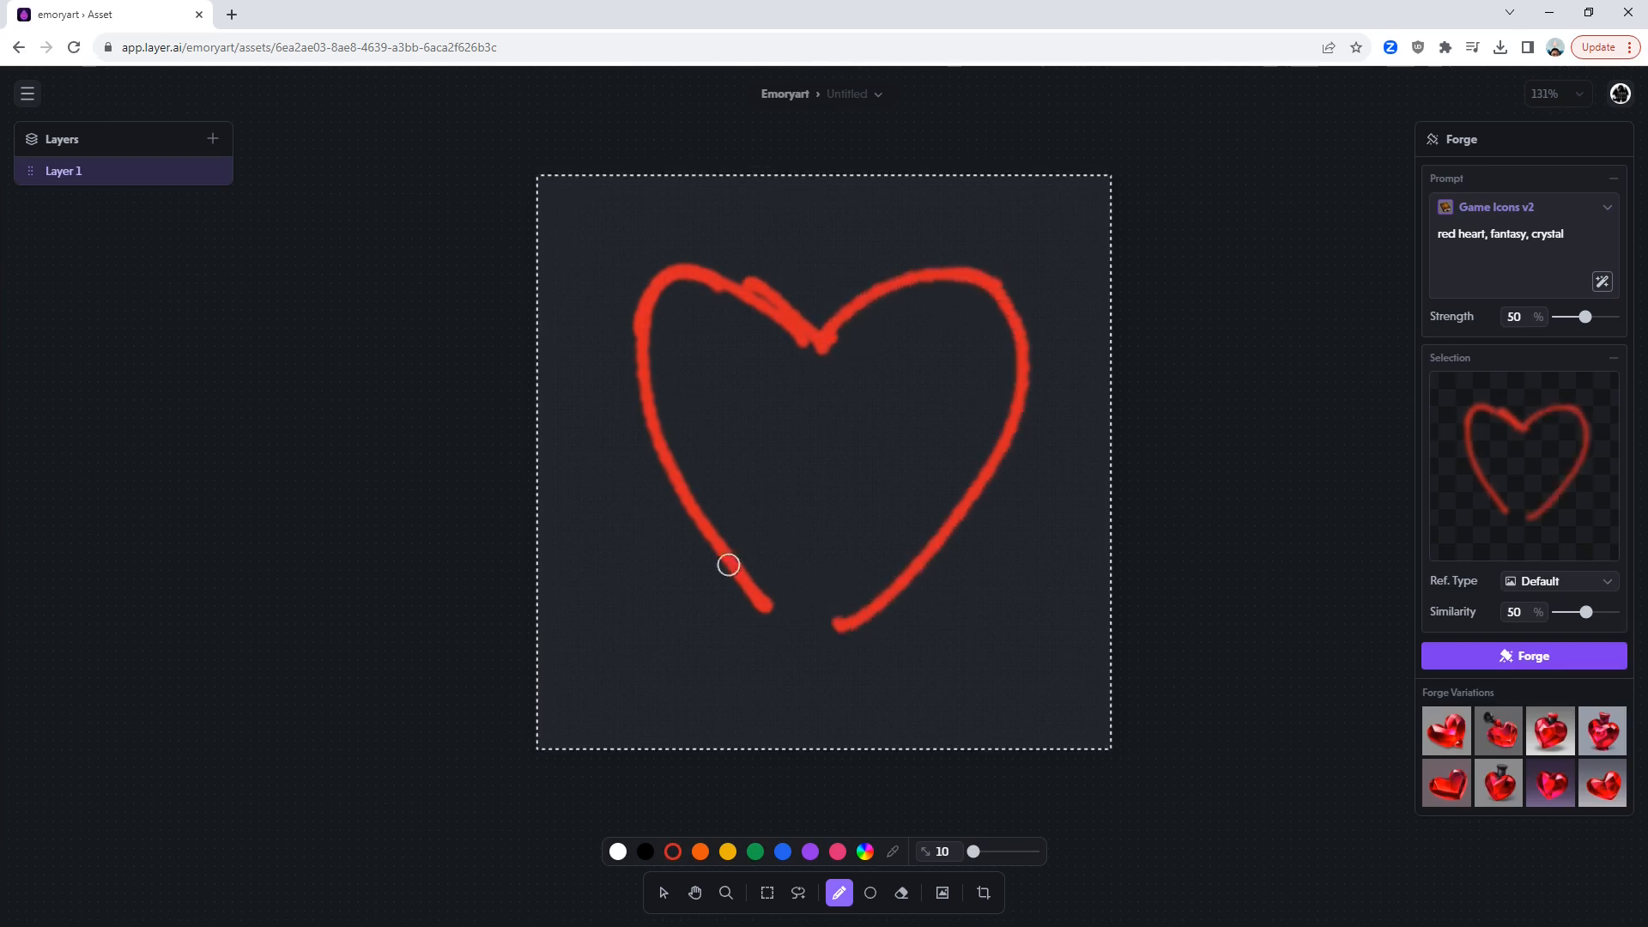
pyautogui.moveTo(724, 563)
pyautogui.mouseDown()
pyautogui.moveTo(815, 650)
pyautogui.moveTo(909, 552)
pyautogui.mouseUp()
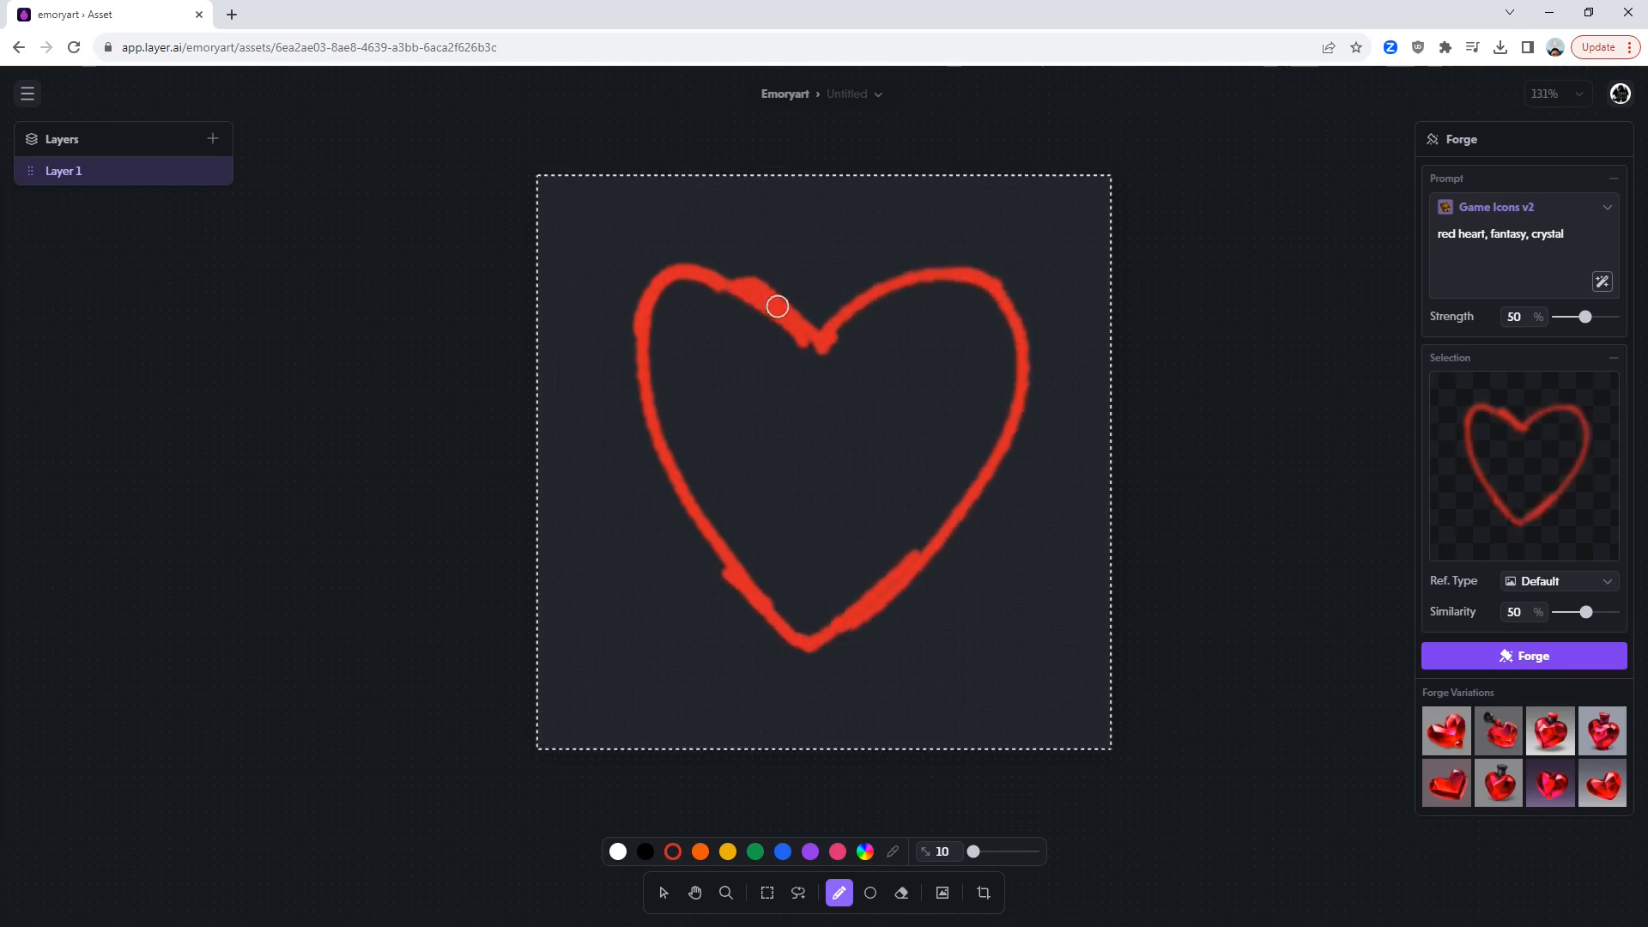
# Fill the heart outline with solid red using a larger brush, size 30, and refine its edges at size 22.
pyautogui.moveTo(647, 395)
pyautogui.mouseDown()
pyautogui.moveTo(687, 339)
pyautogui.moveTo(700, 366)
pyautogui.moveTo(682, 337)
pyautogui.mouseUp()
pyautogui.press(']')
pyautogui.press(']')
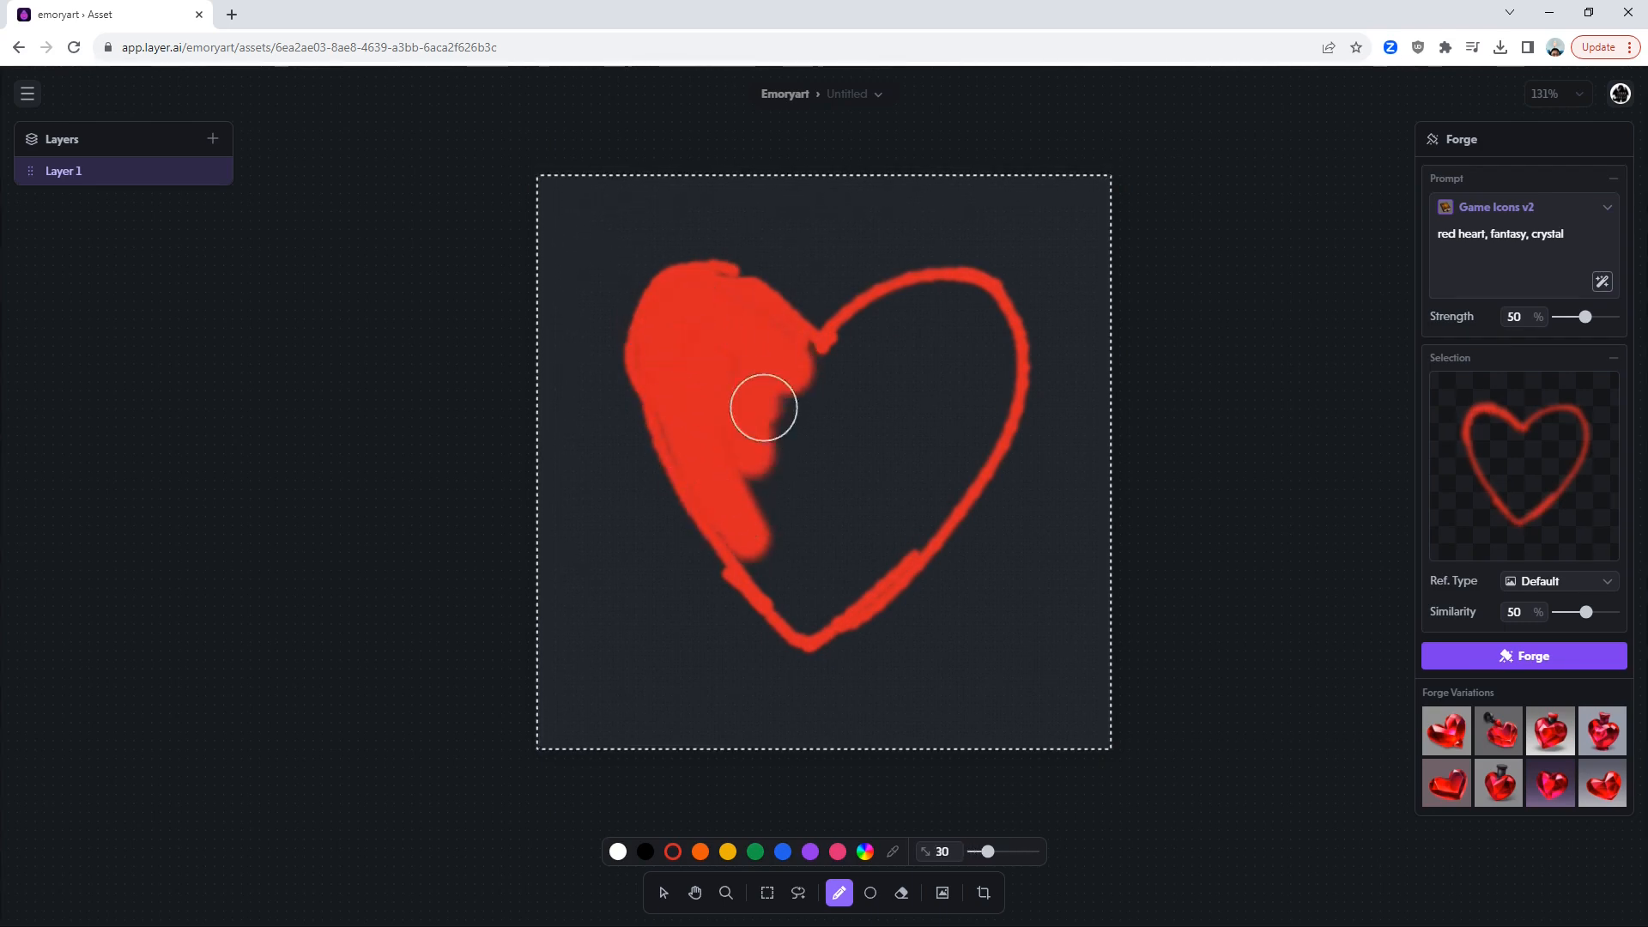
pyautogui.moveTo(807, 381); pyautogui.dragTo(867, 341)
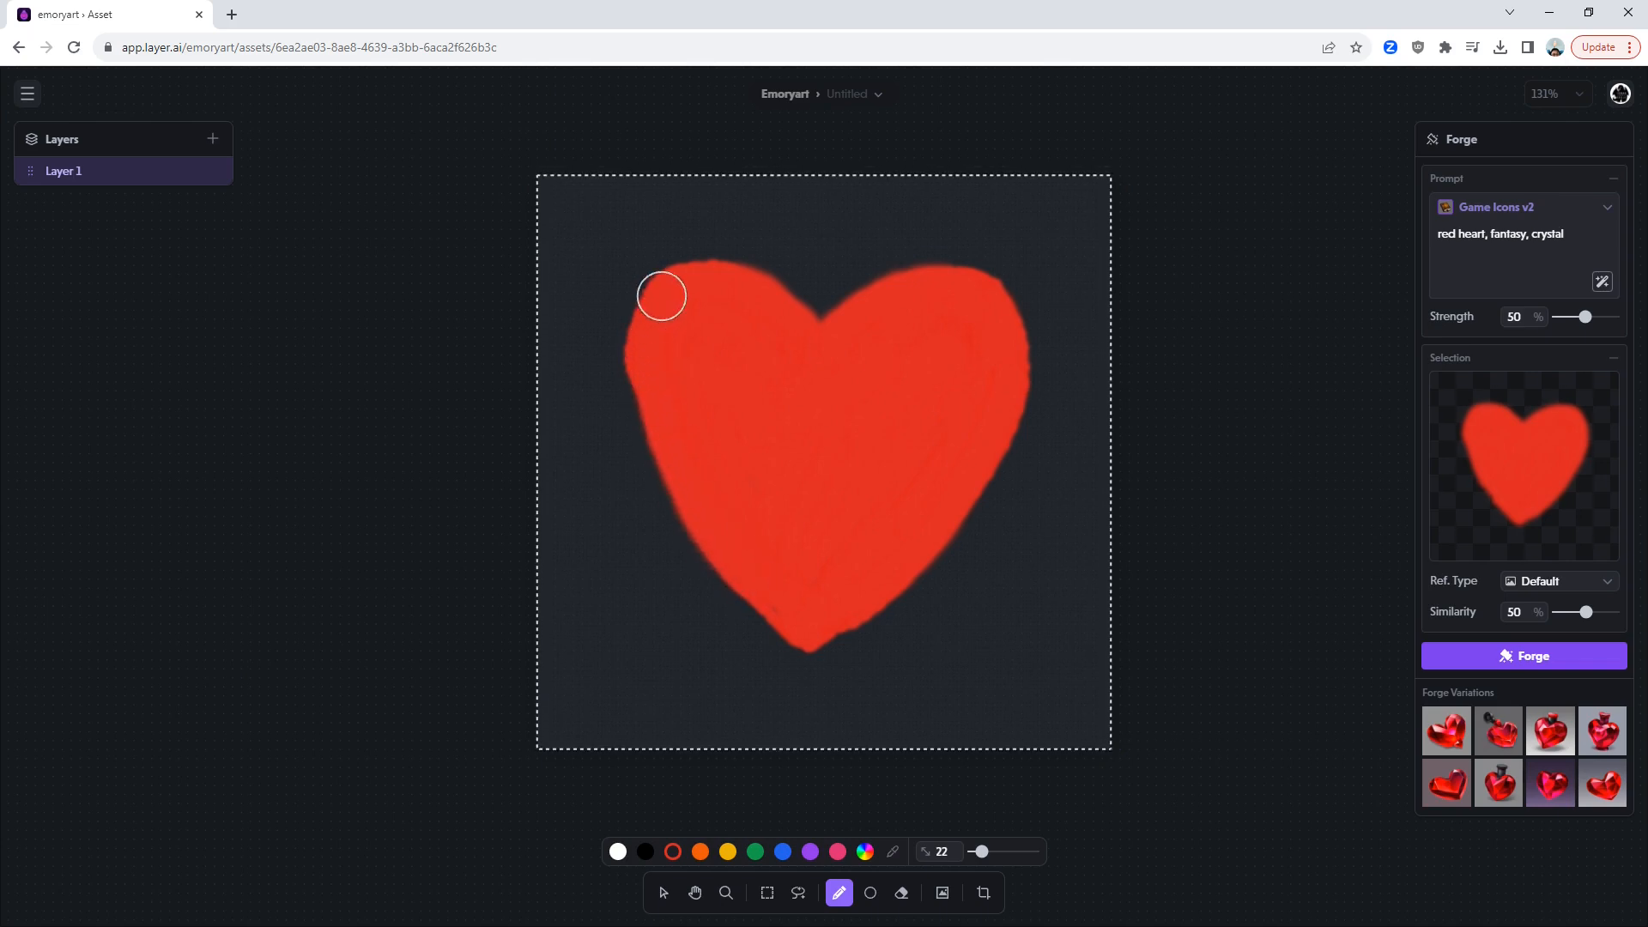
# Forge variations from the painted heart at 50% similarity and preview each of them.
pyautogui.click(1510, 655)
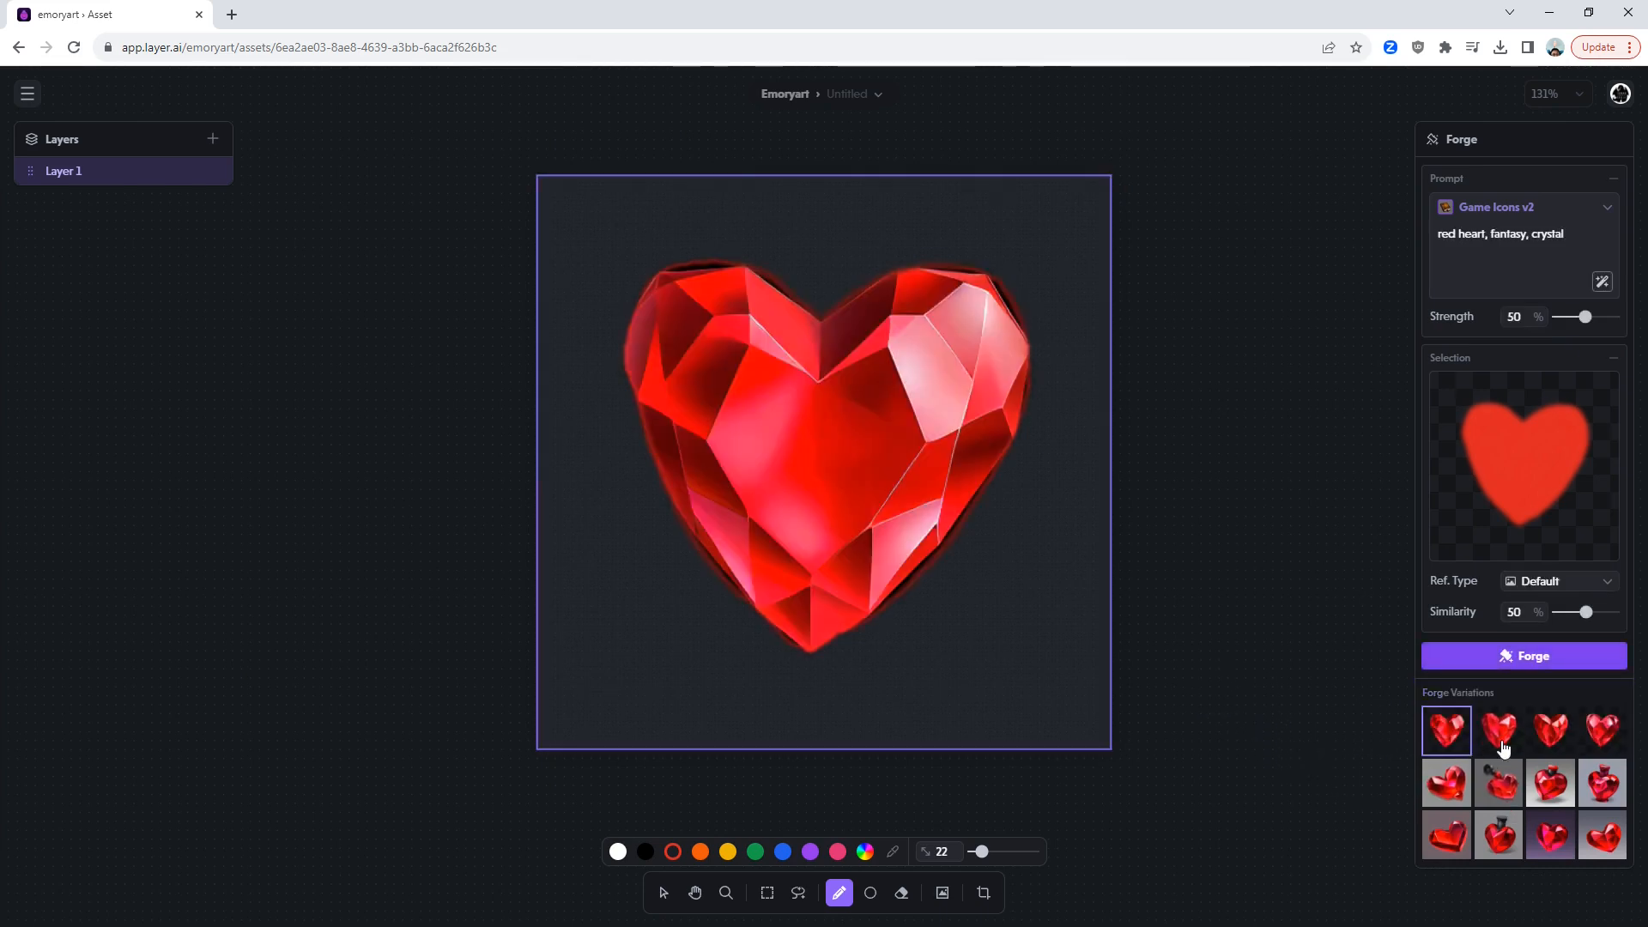
pyautogui.click(1502, 747)
pyautogui.click(1555, 743)
pyautogui.click(1605, 743)
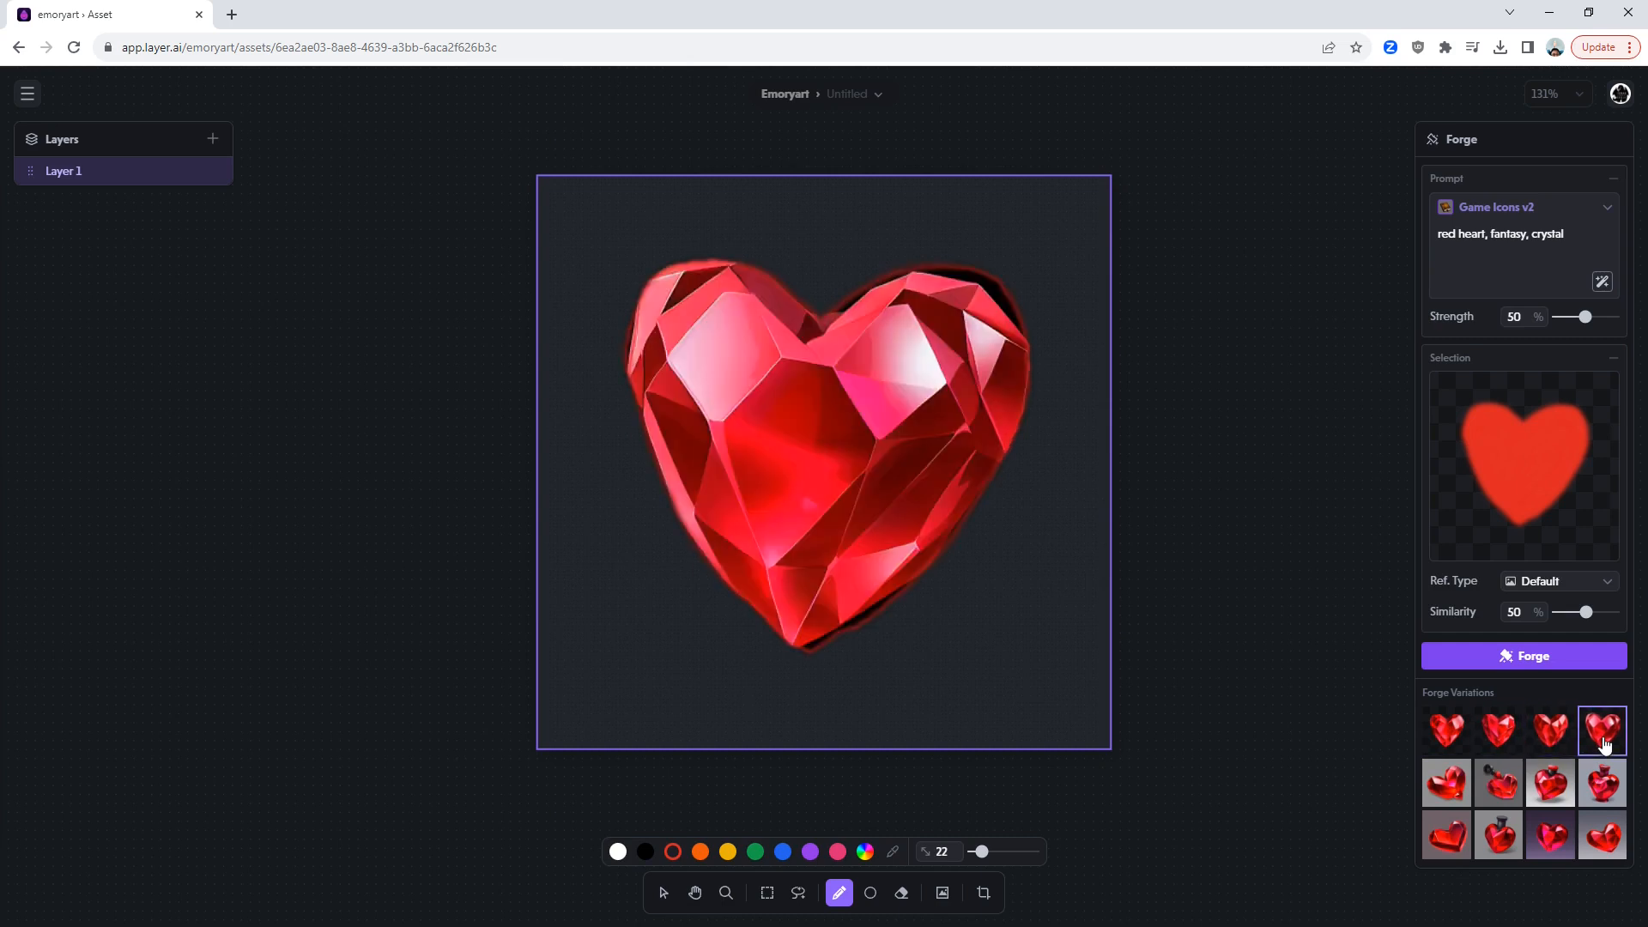
# Forge another batch from the painted heart, compare the results, and accept the fourth variation.
pyautogui.click(1587, 659)
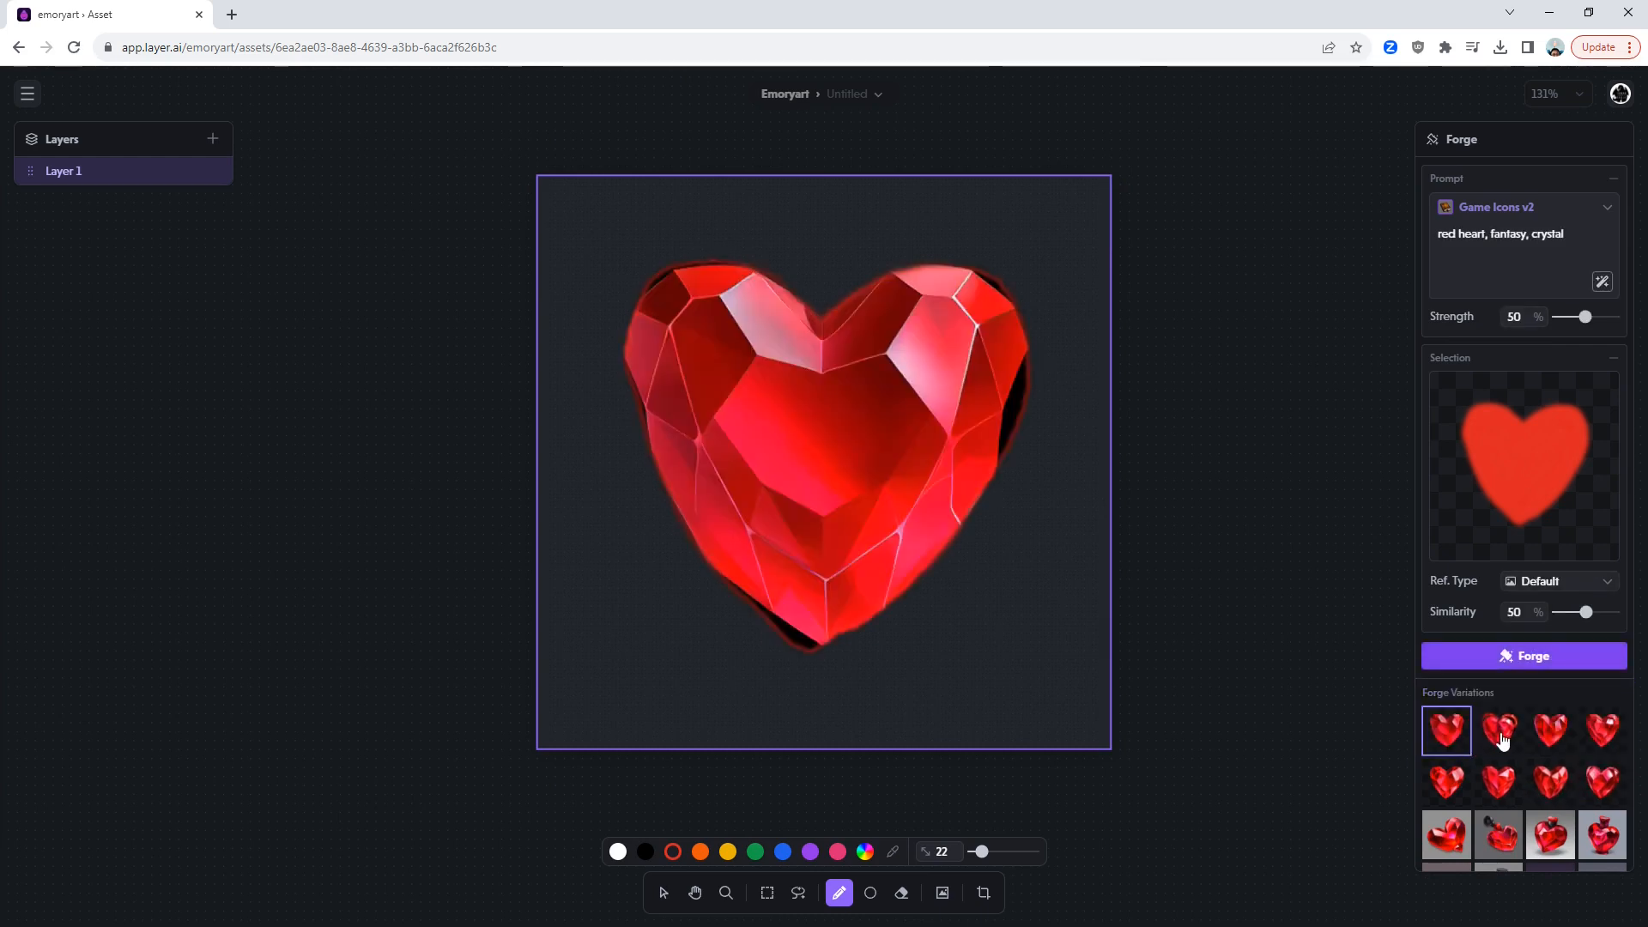
pyautogui.click(1507, 738)
pyautogui.click(1556, 743)
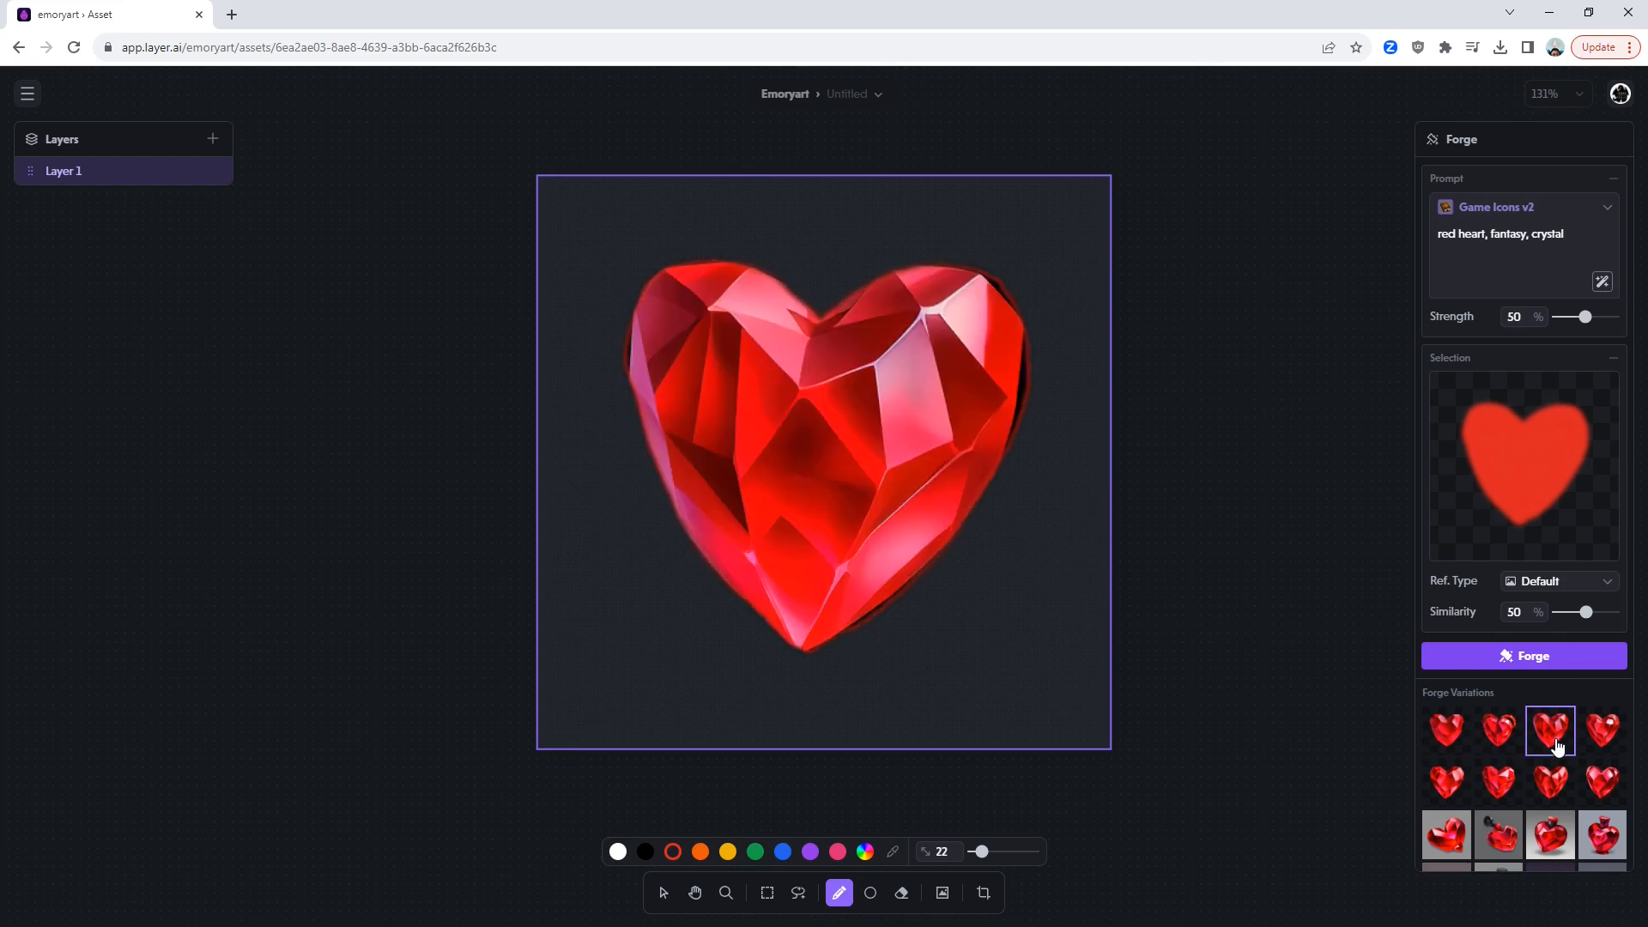
pyautogui.click(1603, 745)
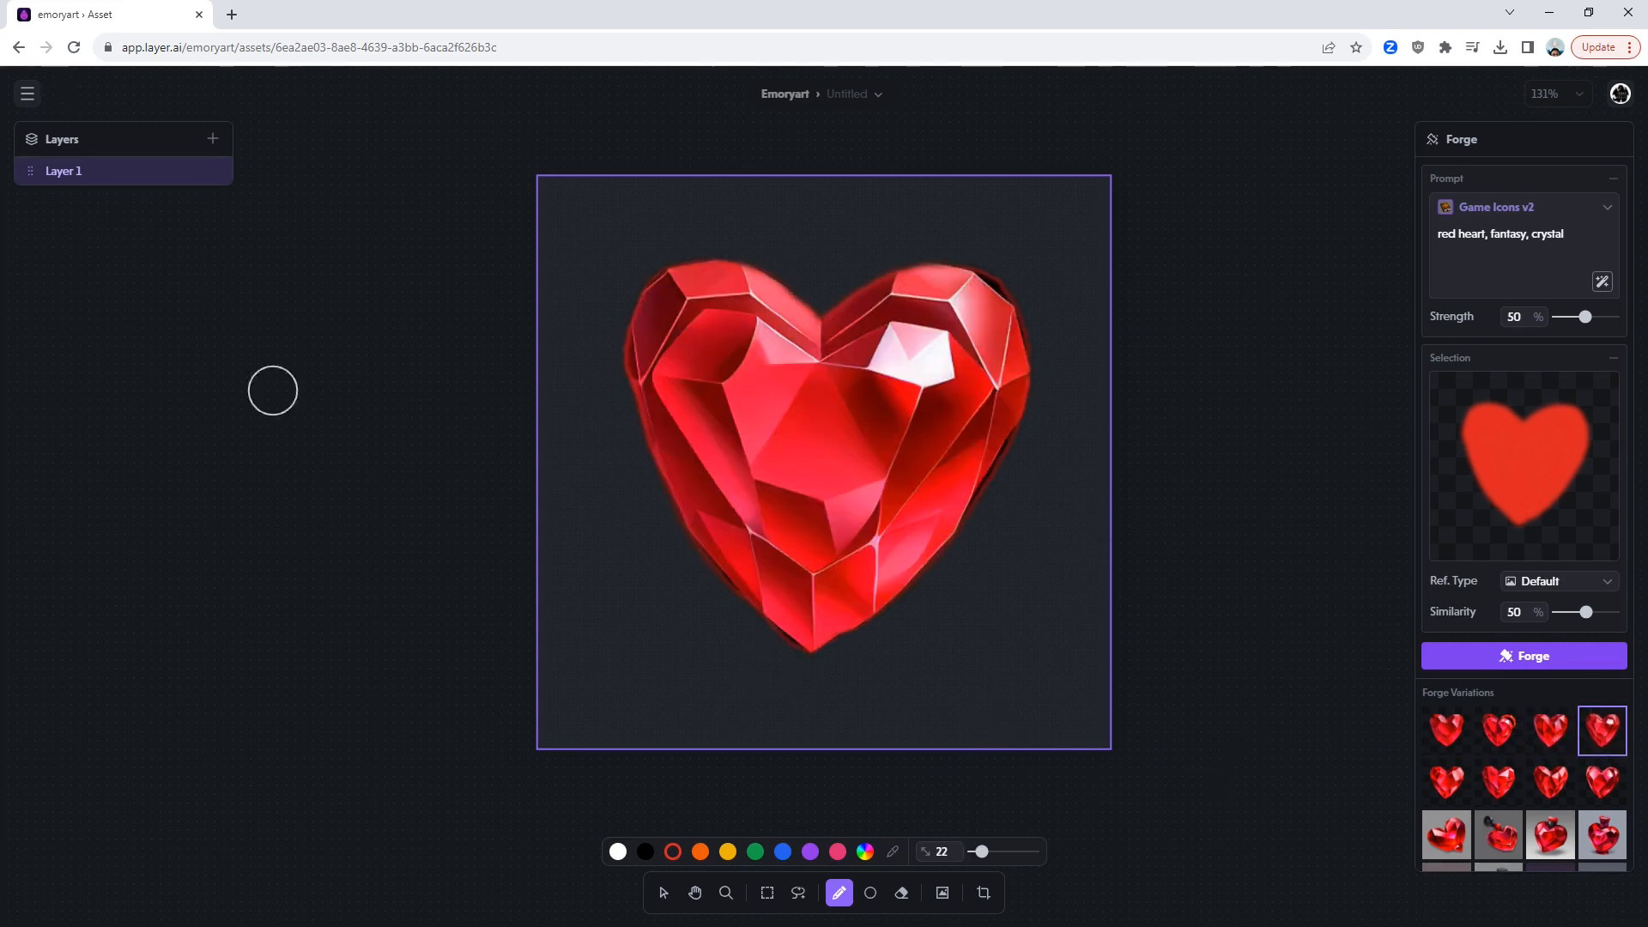
pyautogui.click(663, 893)
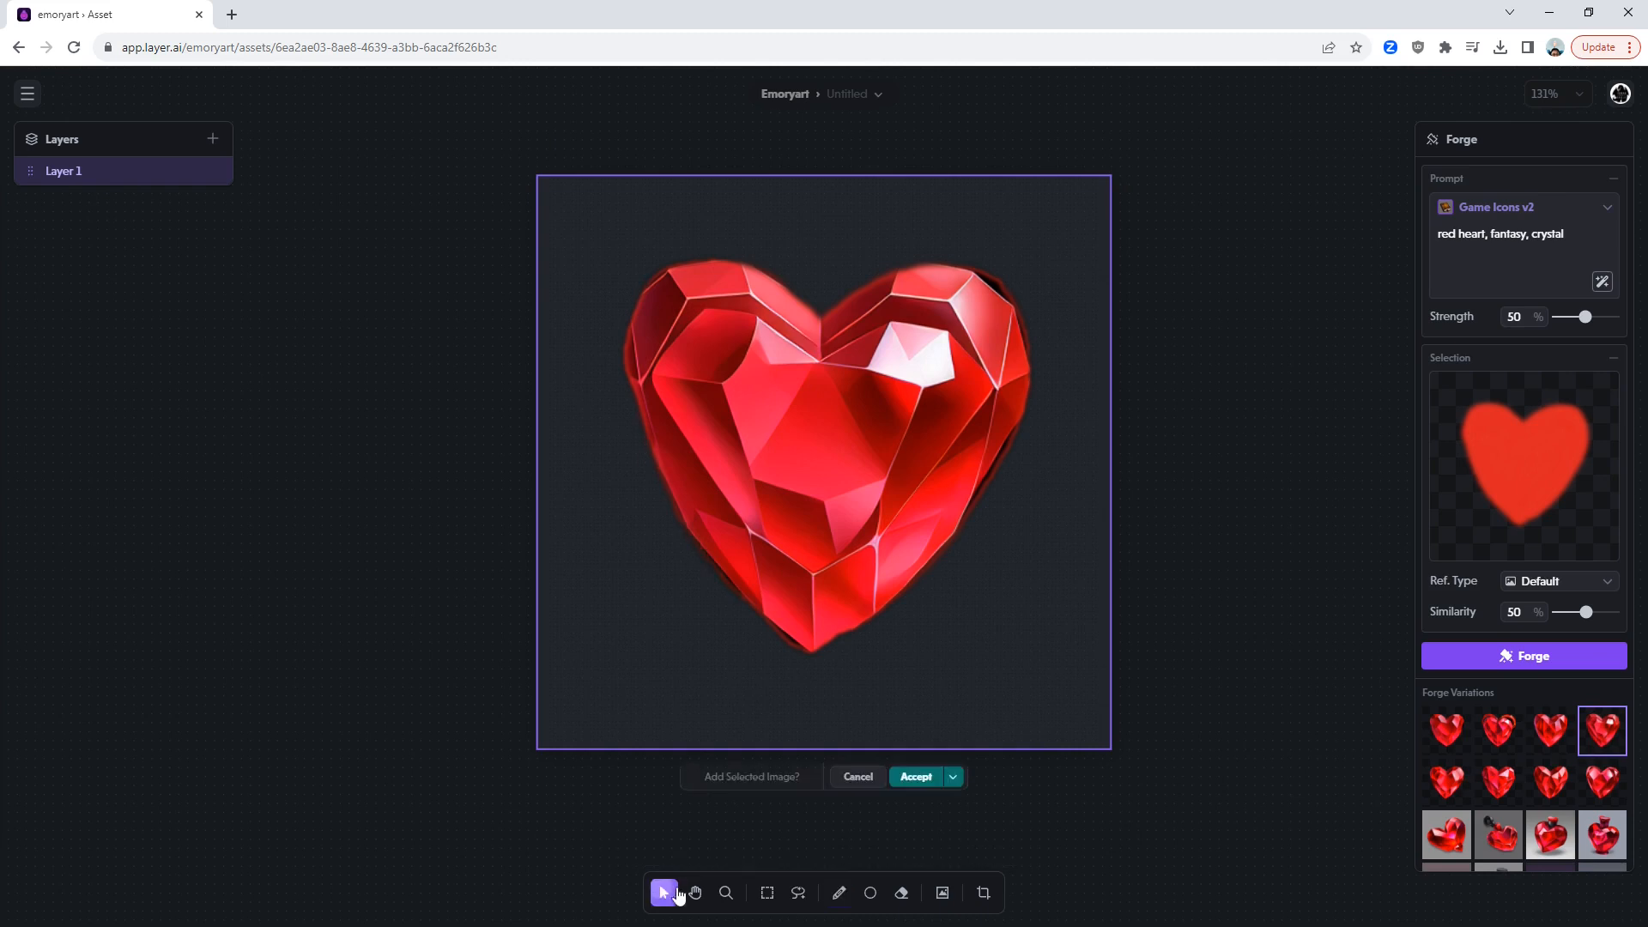
pyautogui.click(913, 779)
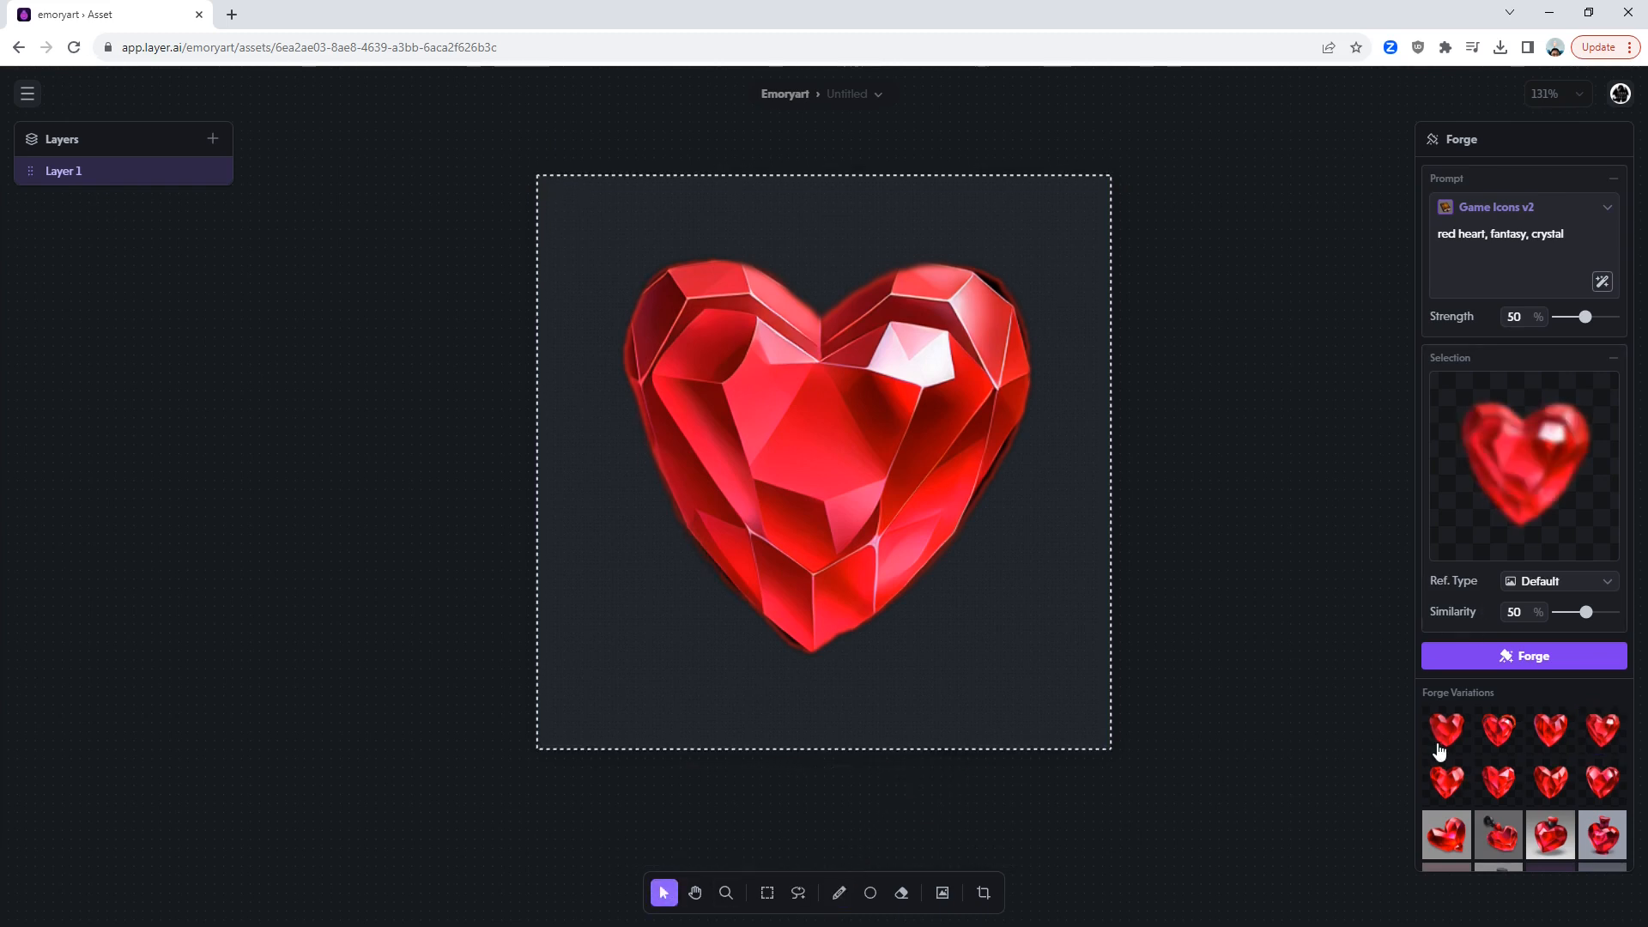
# Export the accepted crystal heart as an image download.
pyautogui.click(879, 98)
pyautogui.click(831, 134)
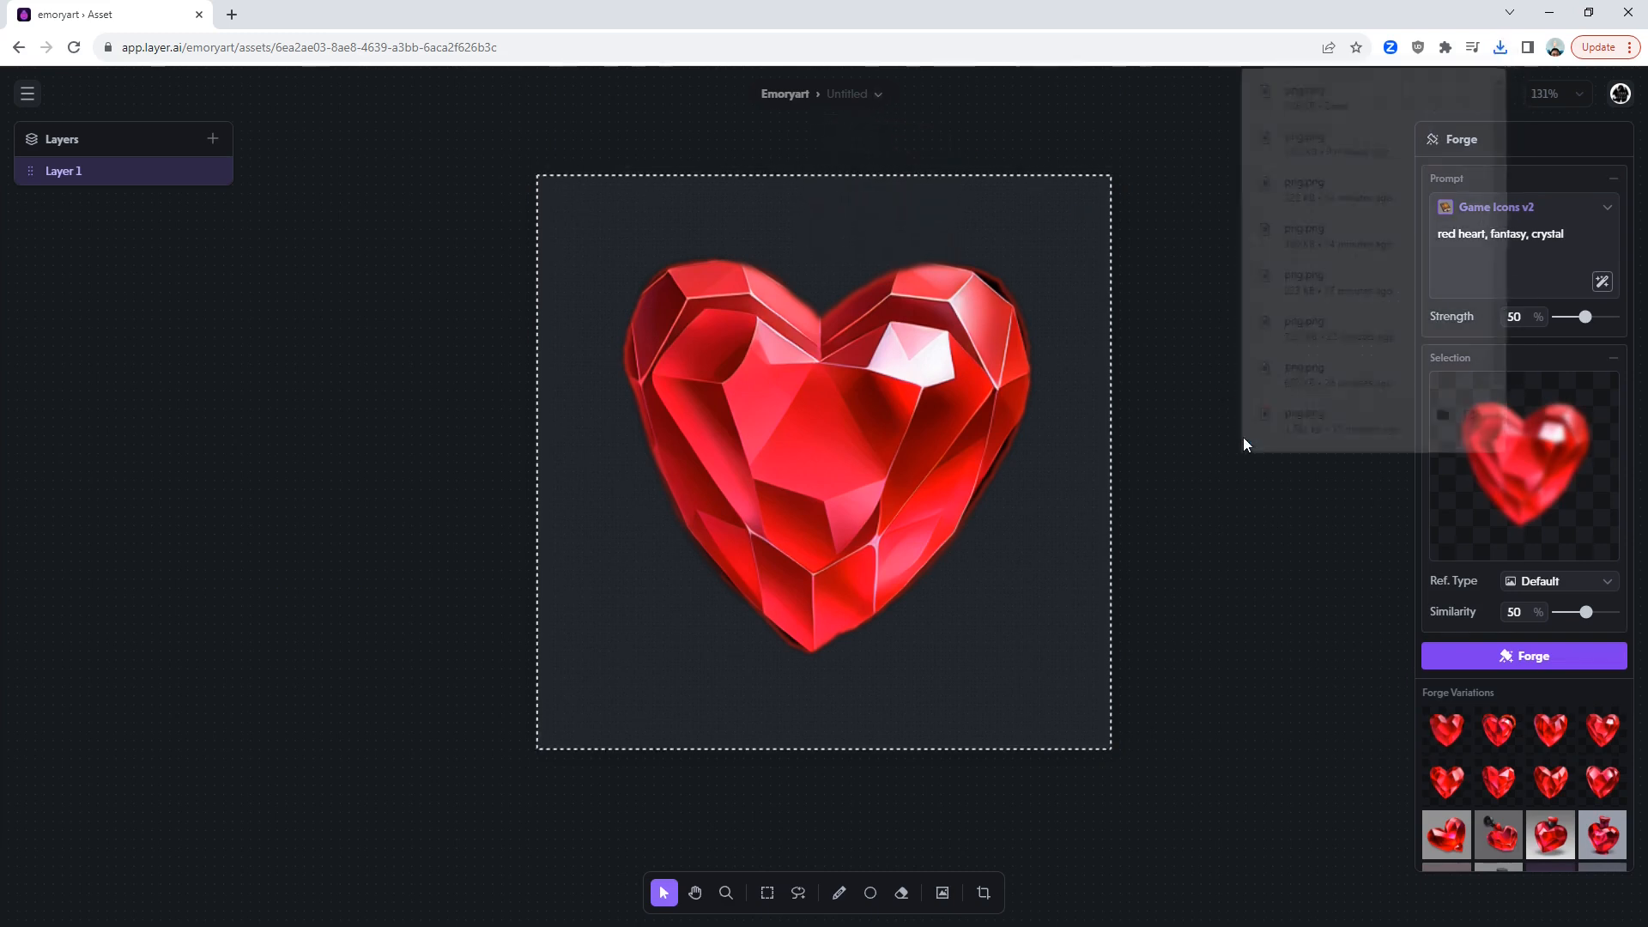
pyautogui.click(1230, 503)
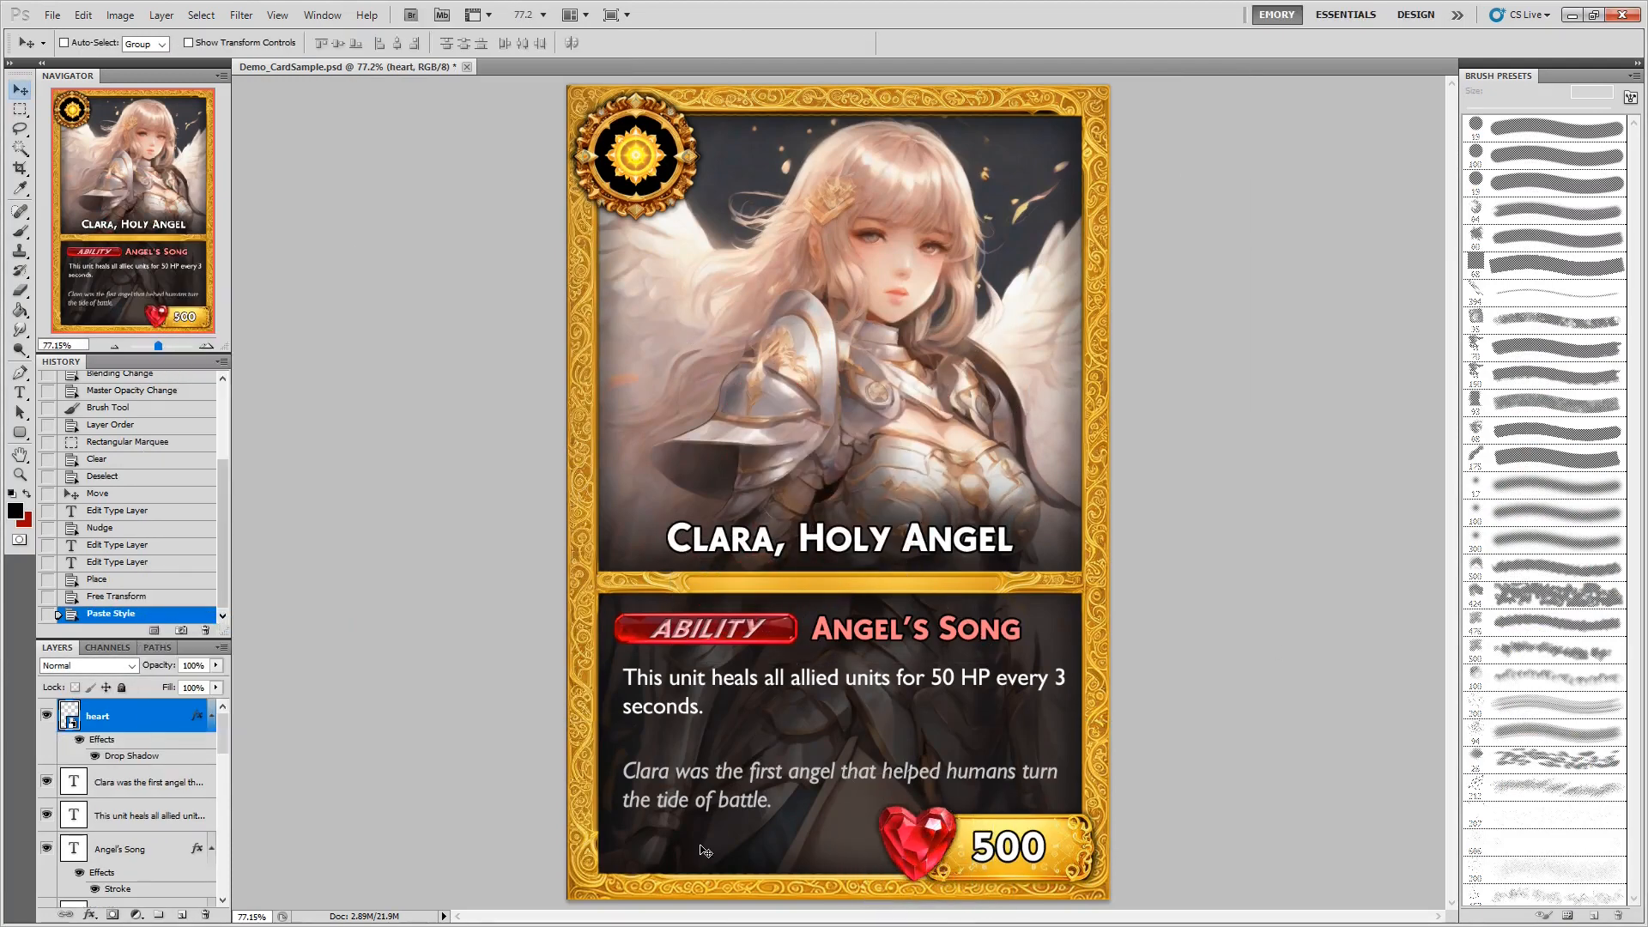
# Shift the crystal heart slightly right on the gold health plate and scale it down from its corners.
pyautogui.moveTo(940, 845)
pyautogui.mouseDown()
pyautogui.moveTo(996, 857)
pyautogui.moveTo(948, 845)
pyautogui.mouseUp()
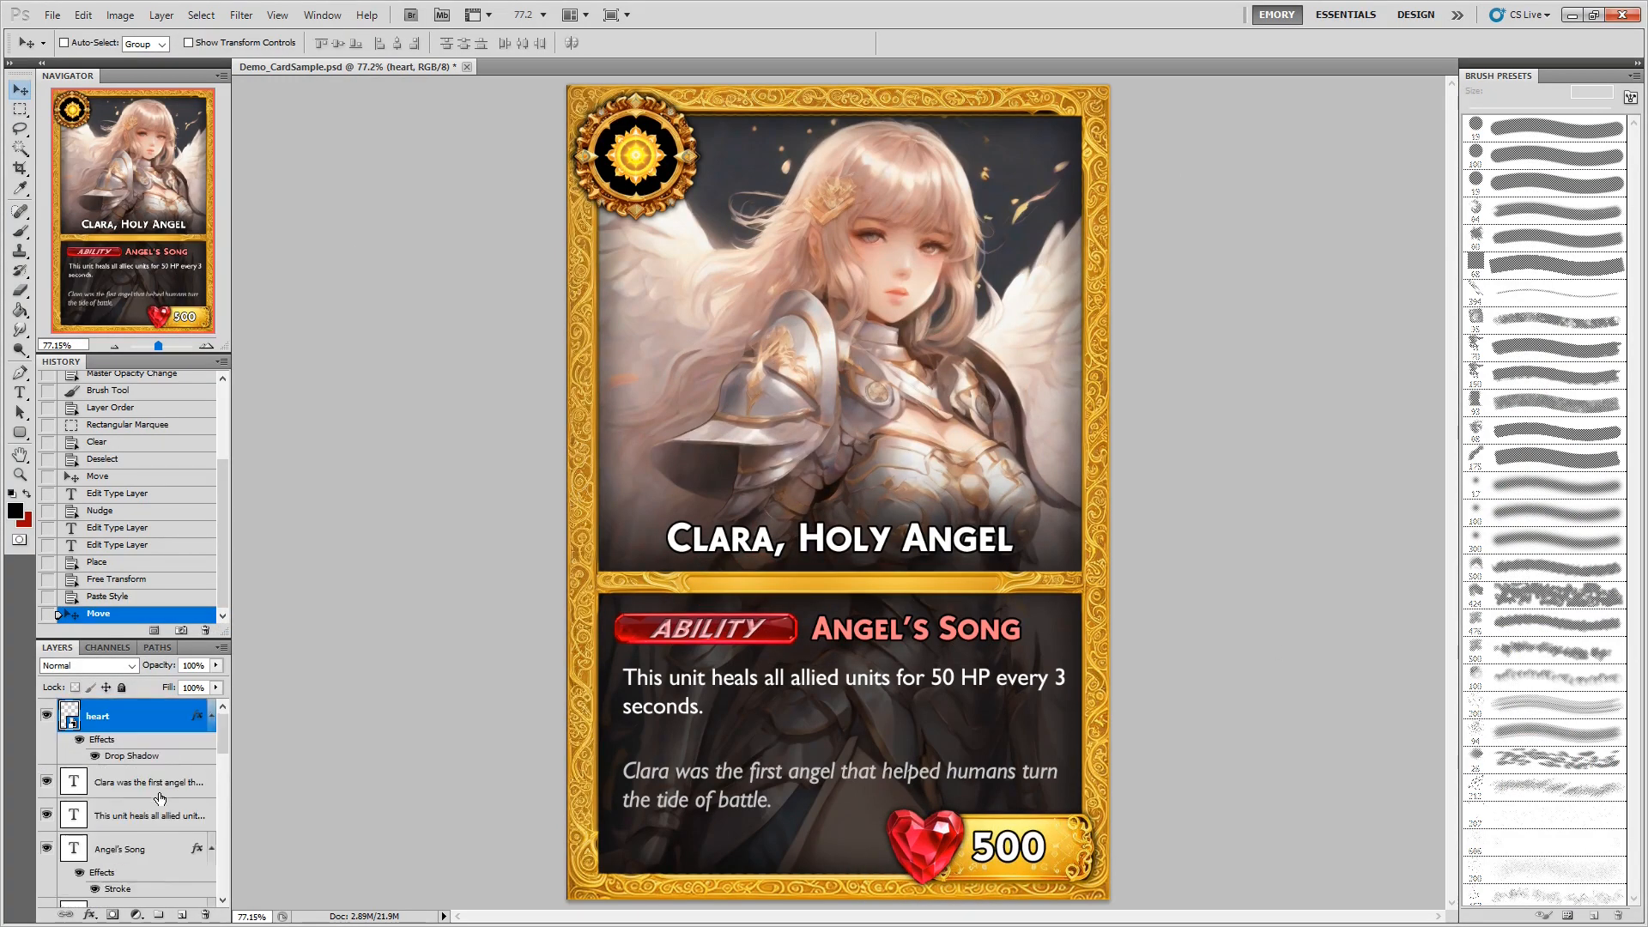
pyautogui.hotkey('ctrl', 't')
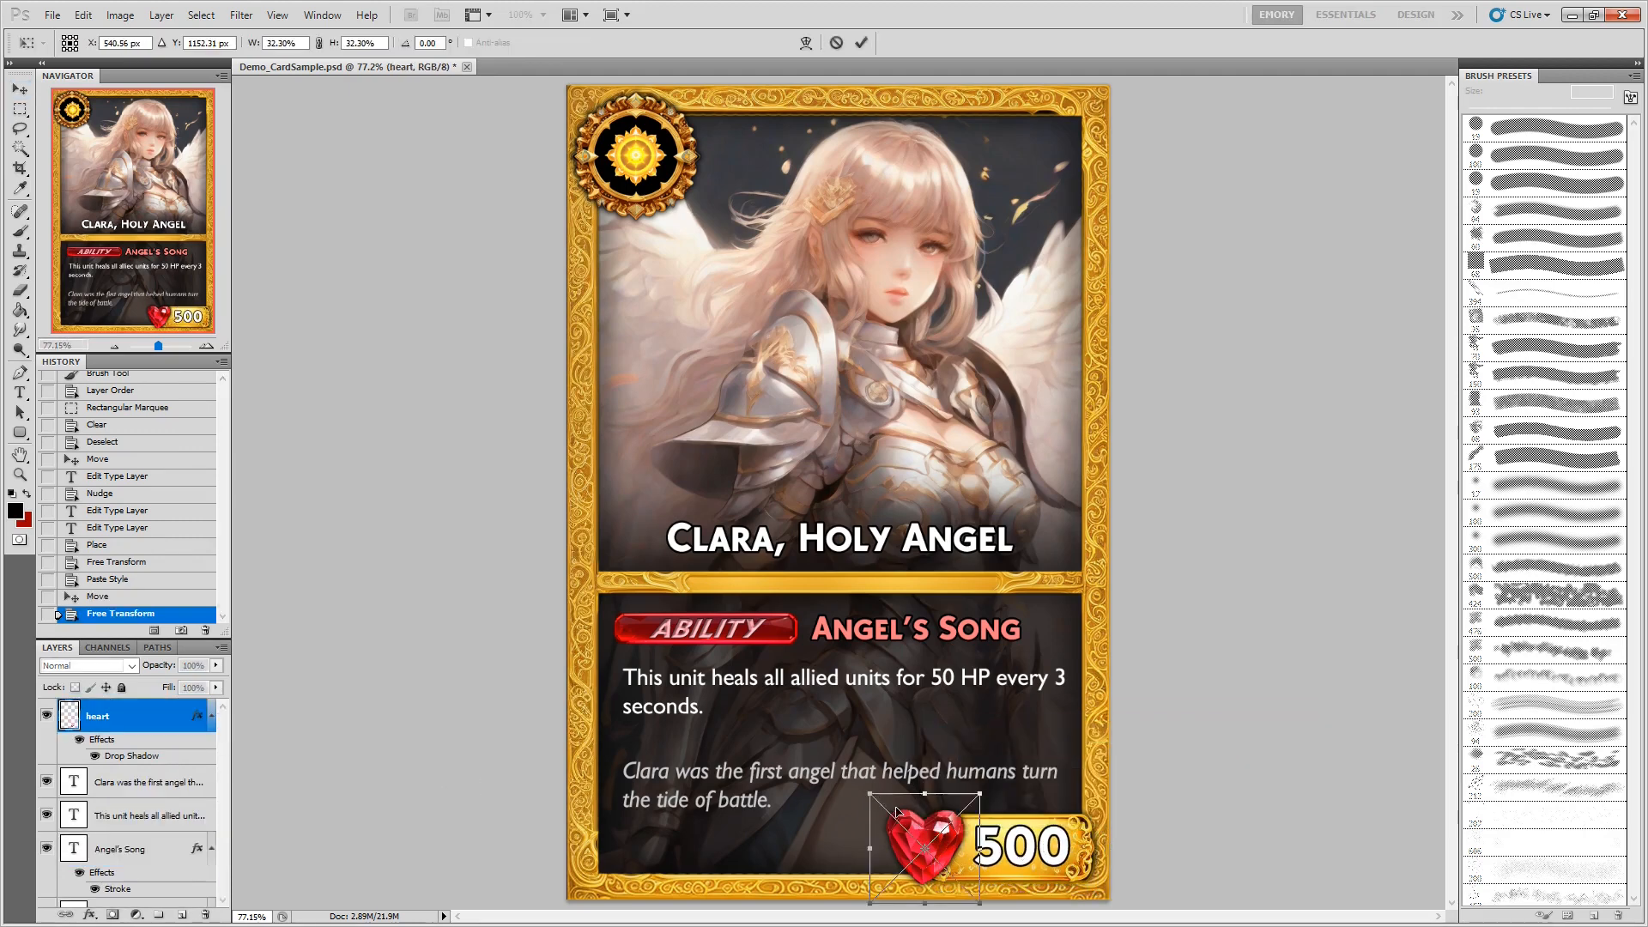
pyautogui.moveTo(870, 794); pyautogui.dragTo(879, 805)
pyautogui.moveTo(979, 903); pyautogui.dragTo(966, 890)
pyautogui.press('Return')
# Scale the 500 health text down slightly and nudge it up beside the heart.
pyautogui.rightClick(1019, 854)
pyautogui.click(1051, 707)
pyautogui.hotkey('ctrl', 't')
pyautogui.moveTo(1071, 827); pyautogui.dragTo(1062, 831)
pyautogui.press('Return')
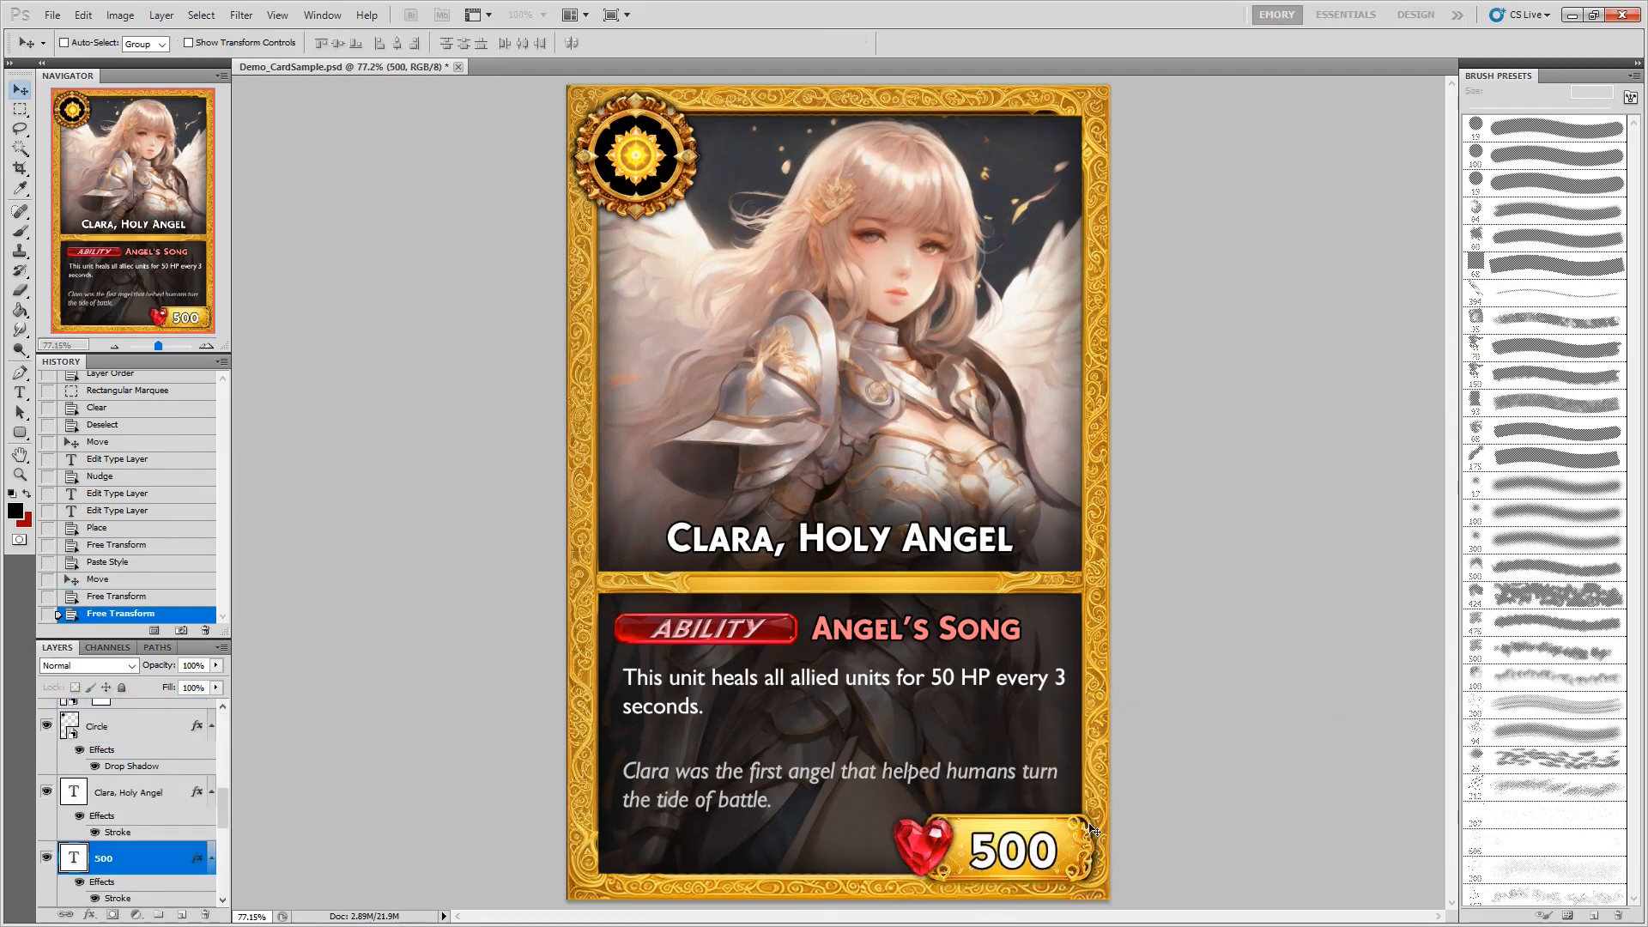
pyautogui.press('Up')
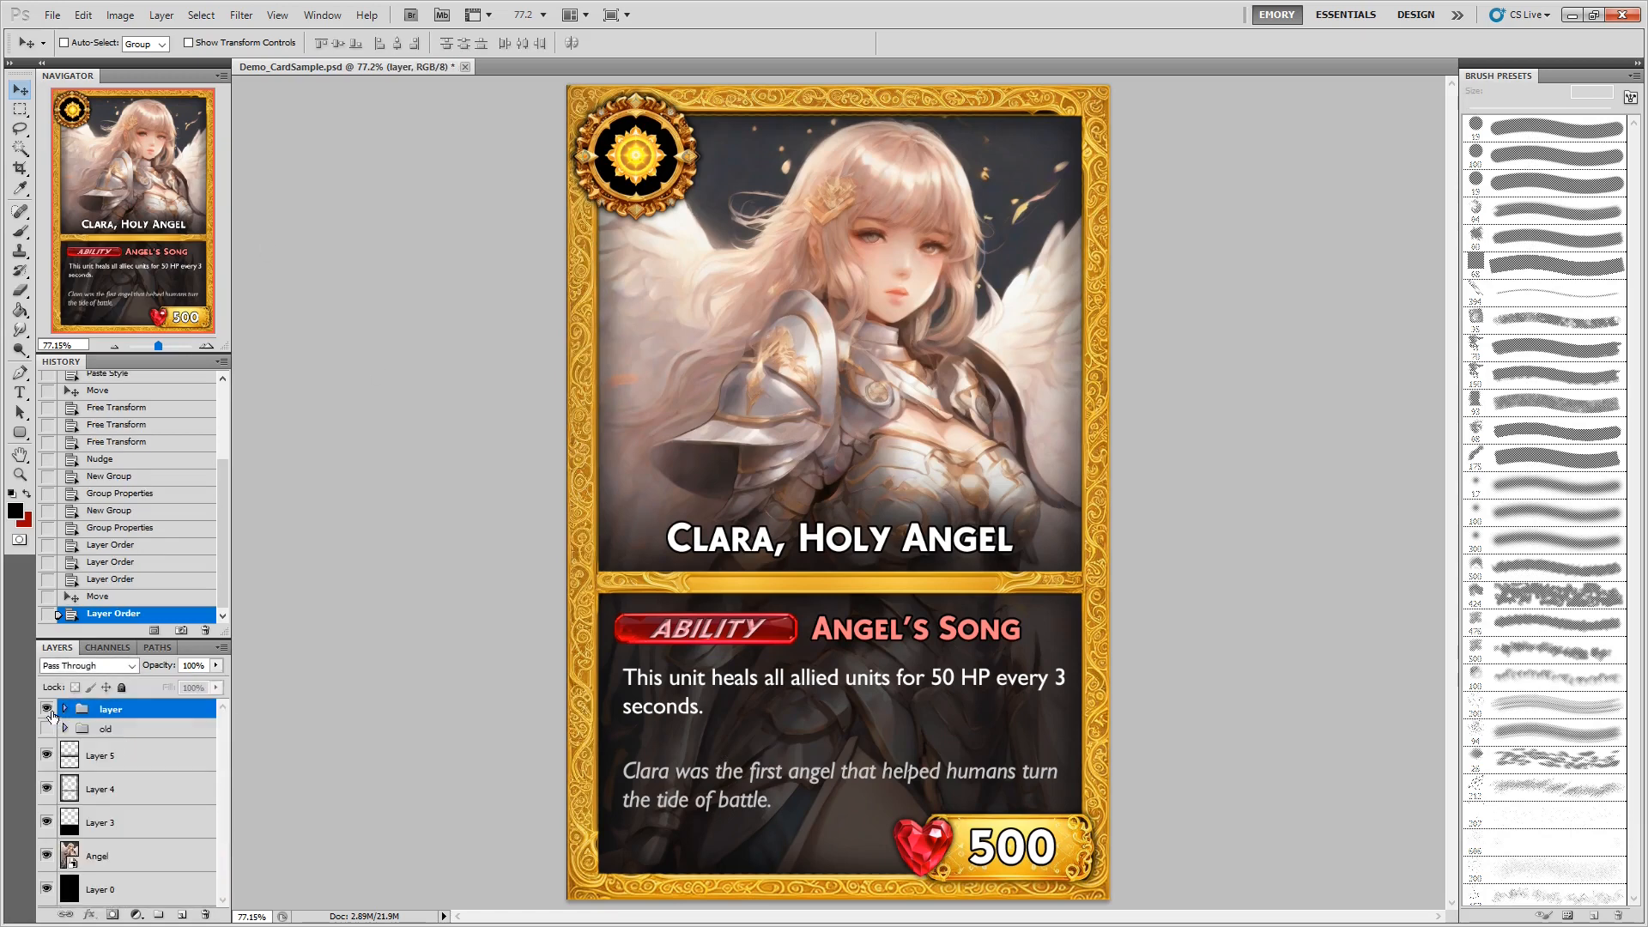
# Compare the finished card with its flat base shapes by toggling visibility of the "layer" and "old" groups.
pyautogui.click(47, 728)
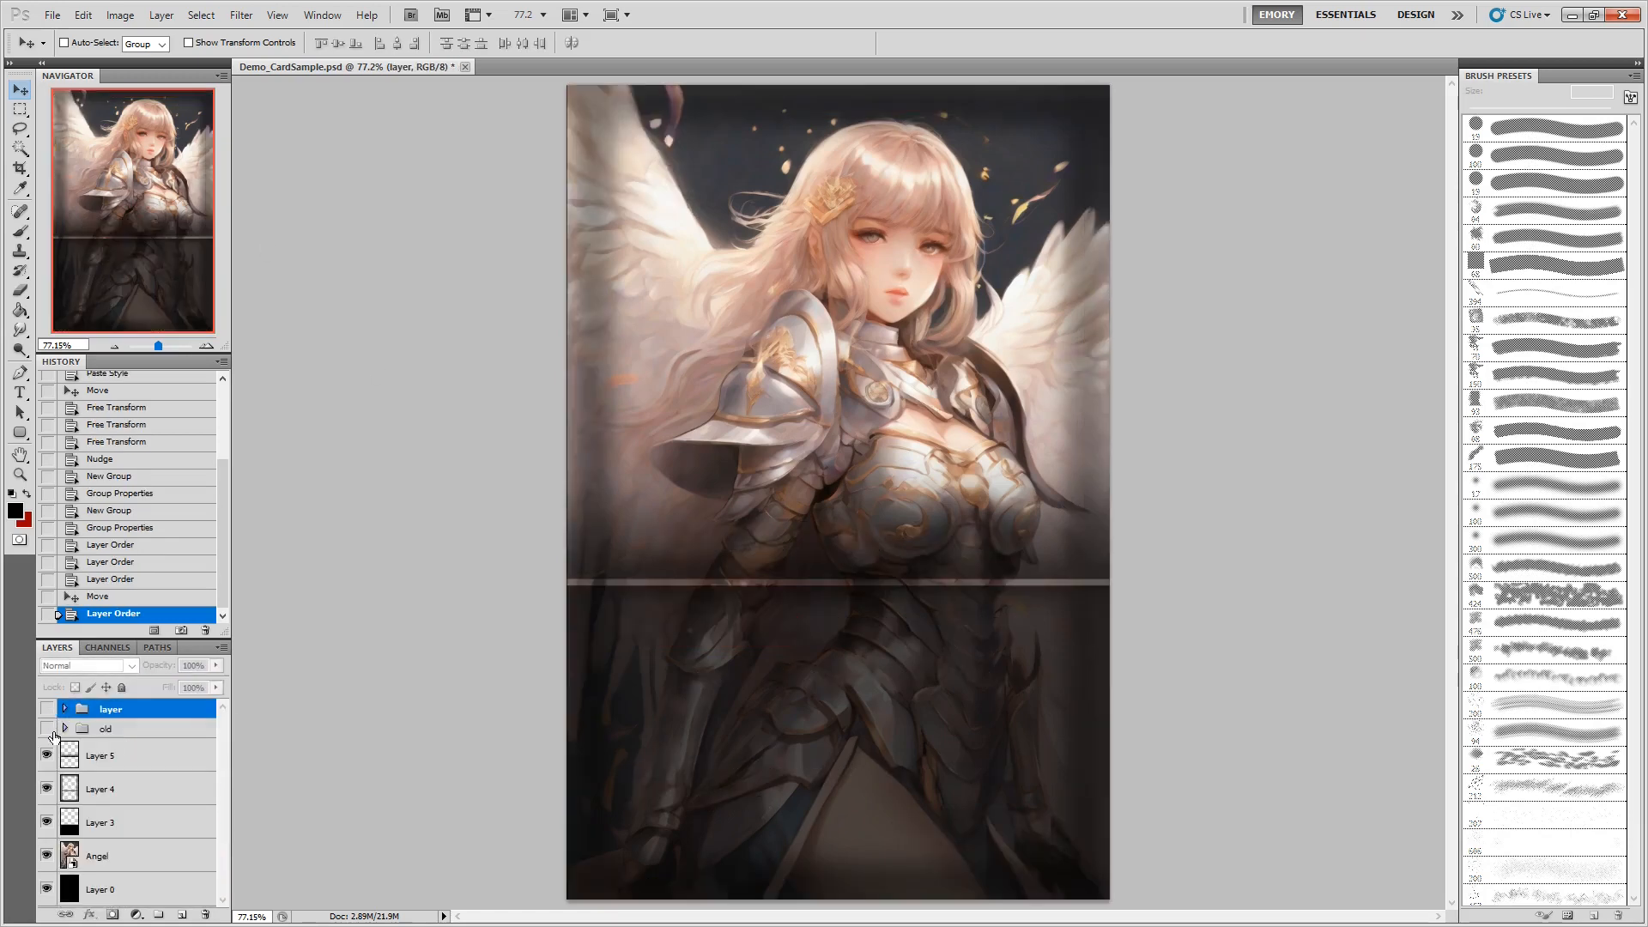
pyautogui.click(48, 730)
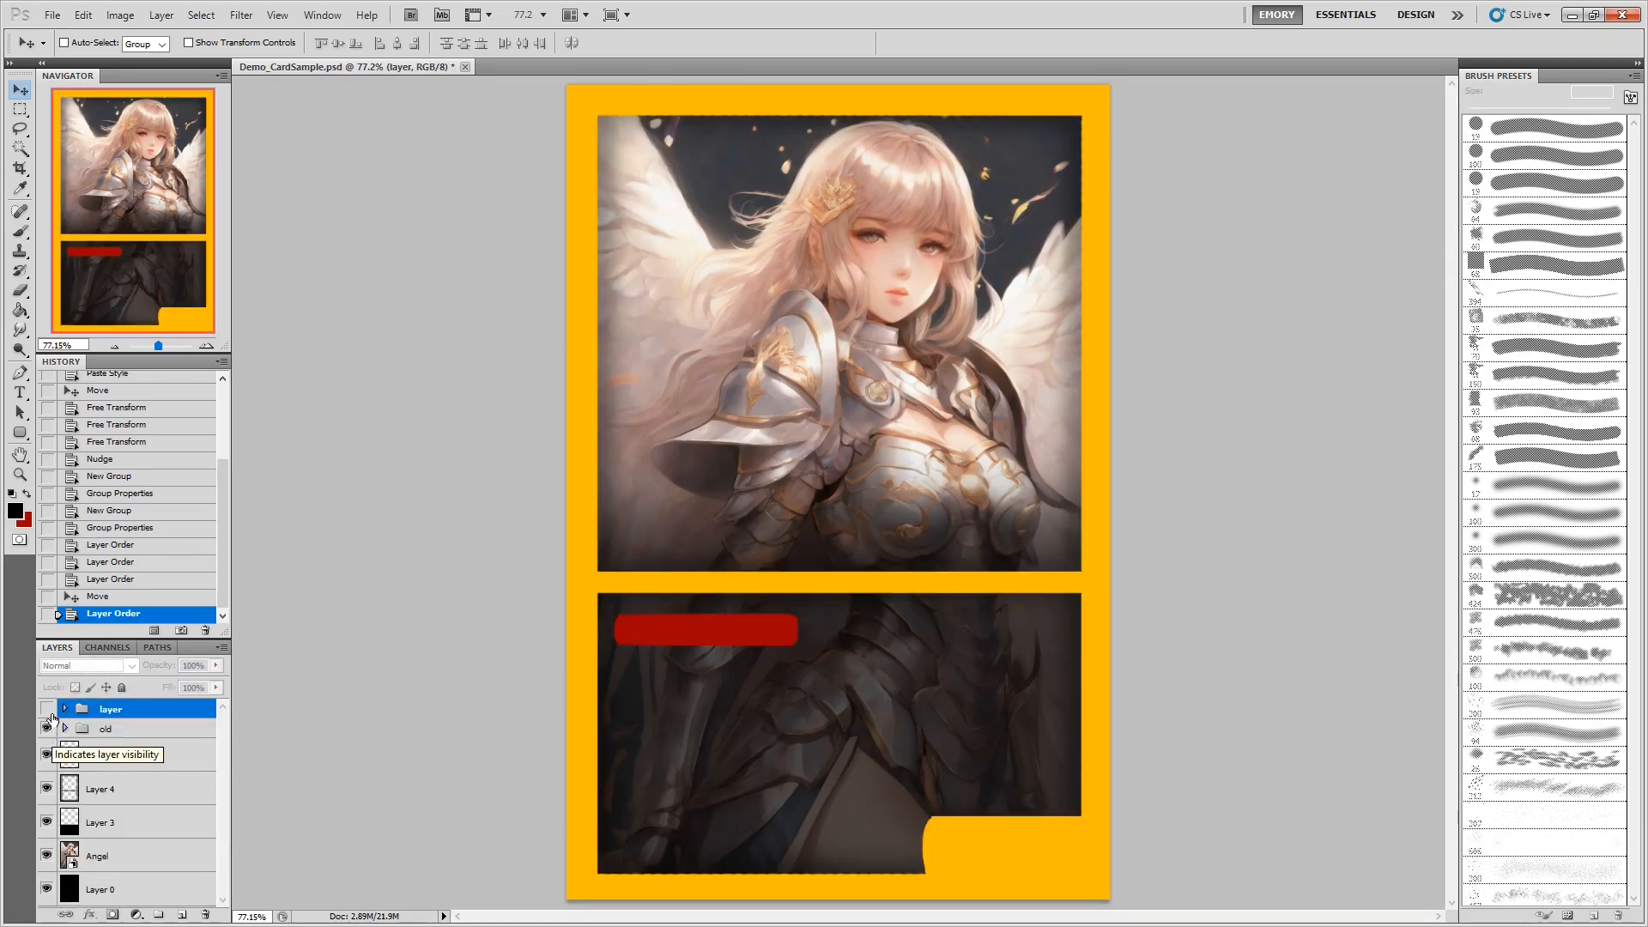
pyautogui.click(46, 709)
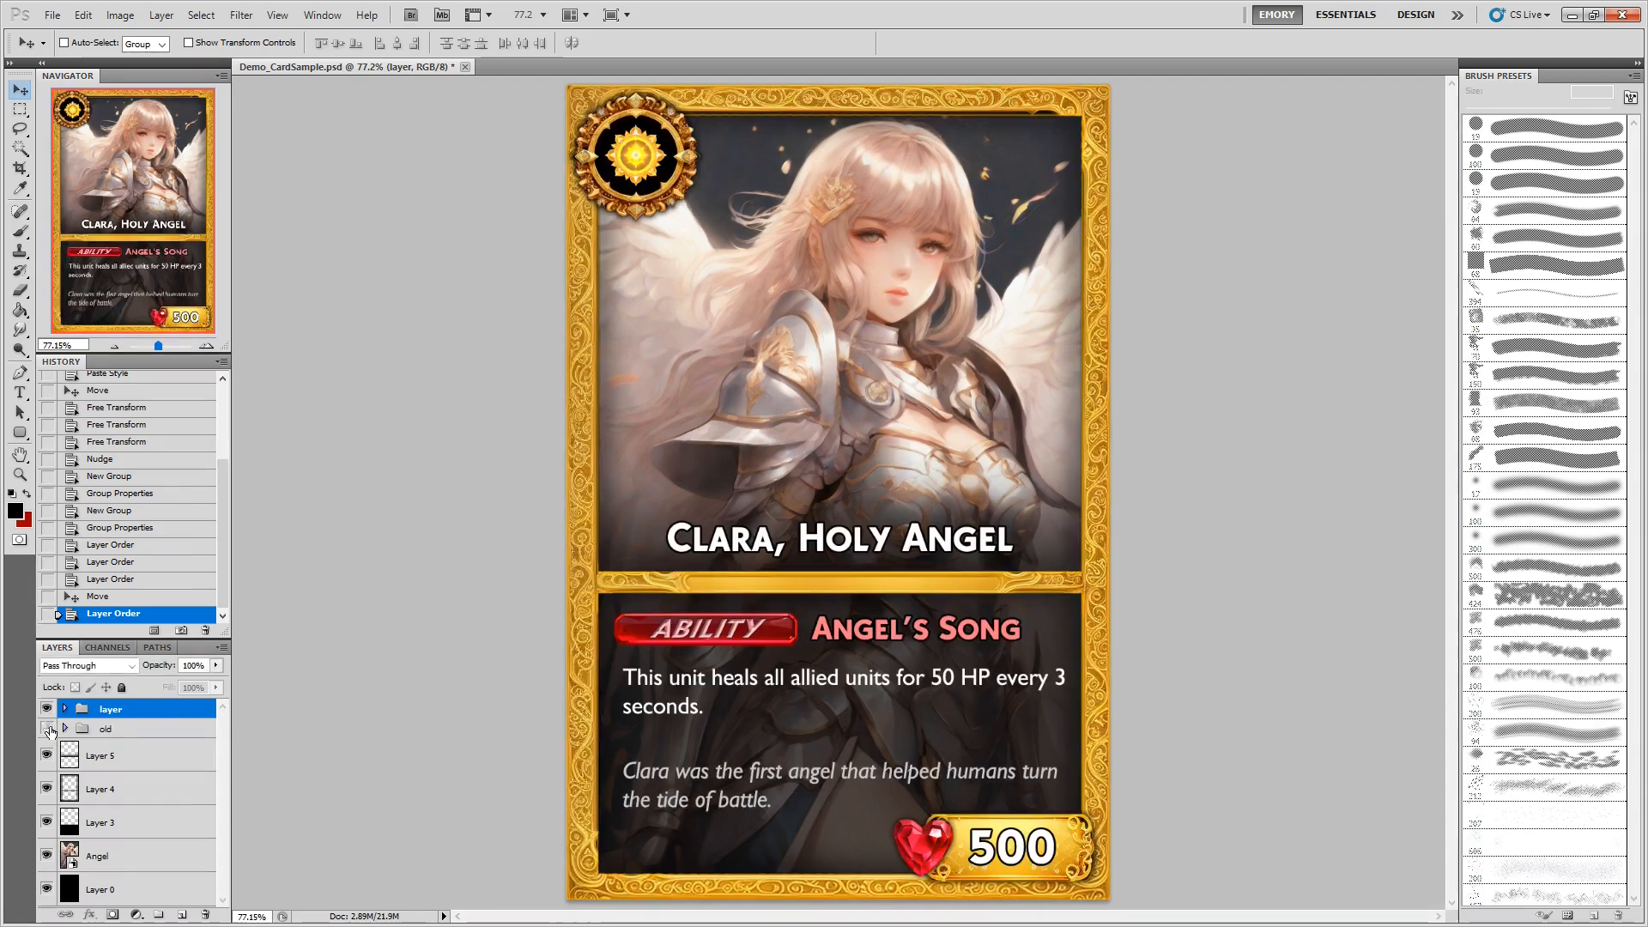
pyautogui.click(48, 729)
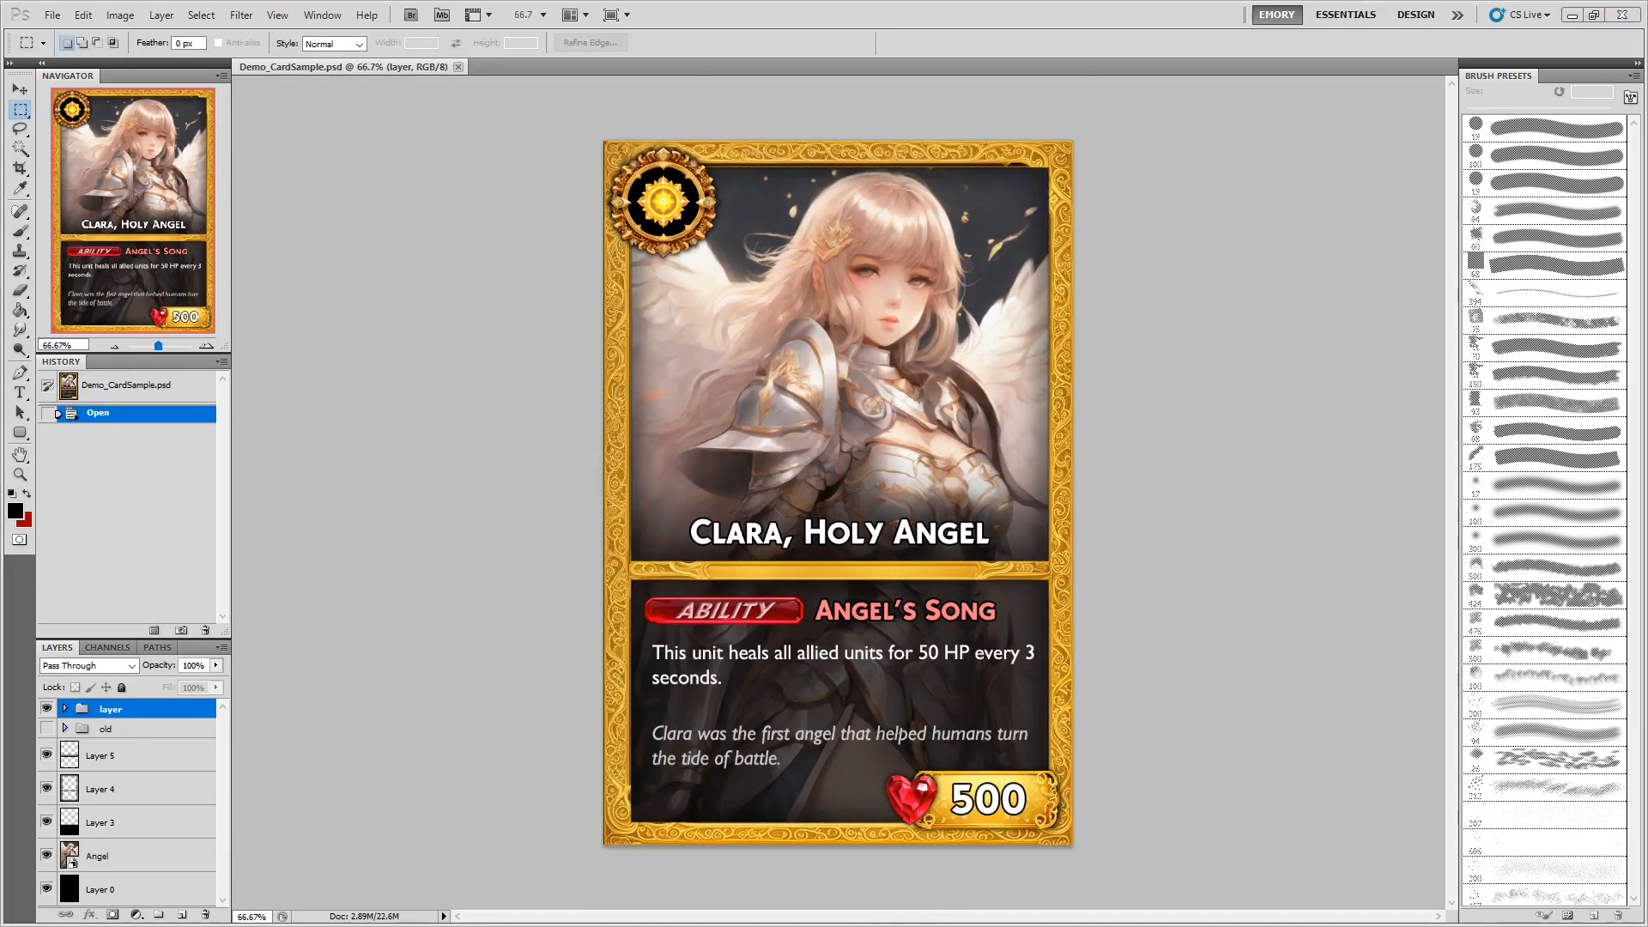
# Place the angel2 artwork directly above the Angel layer at its full 100% size.
pyautogui.click(169, 469)
pyautogui.click(108, 858)
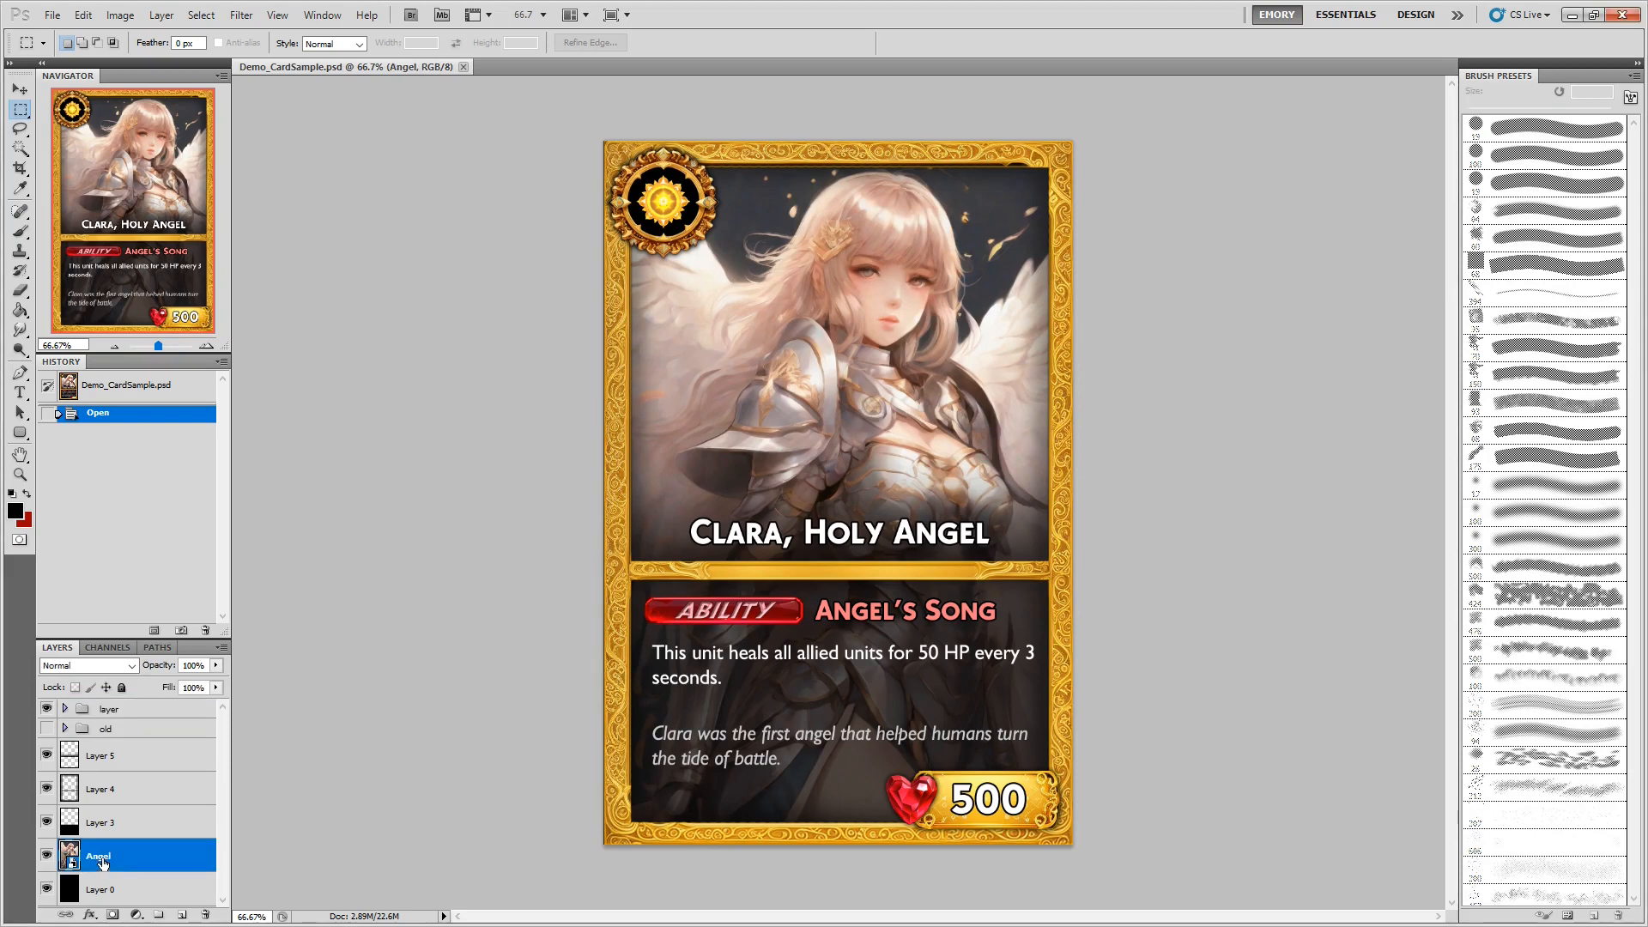
pyautogui.moveTo(1647, 565); pyautogui.dragTo(1181, 565)
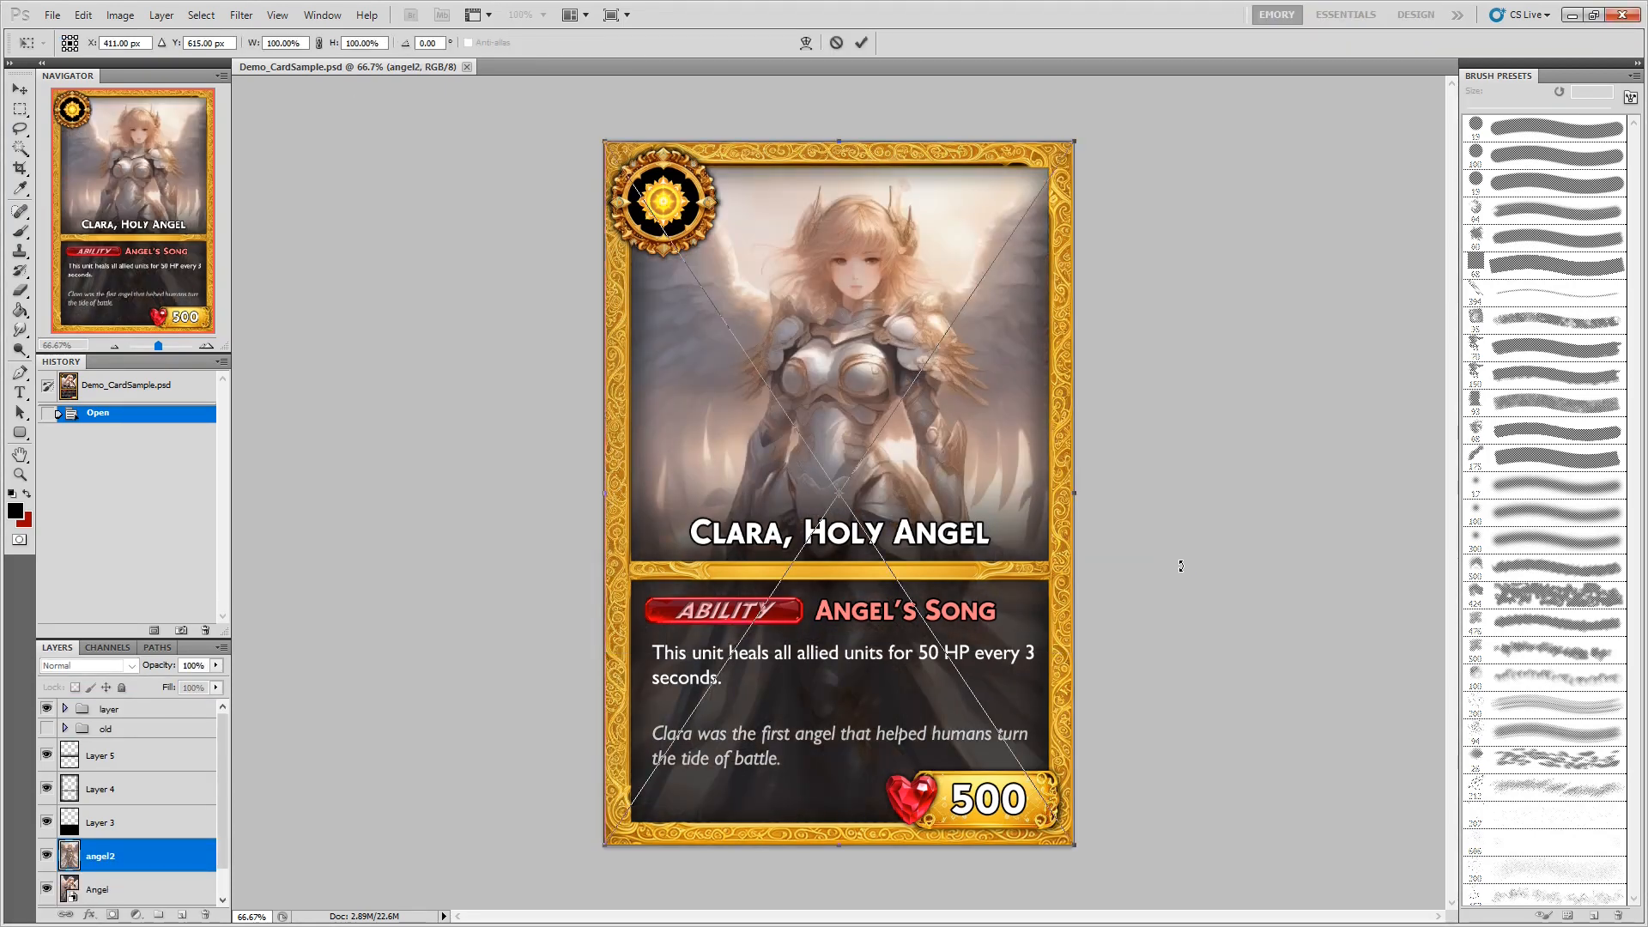
pyautogui.press('Return')
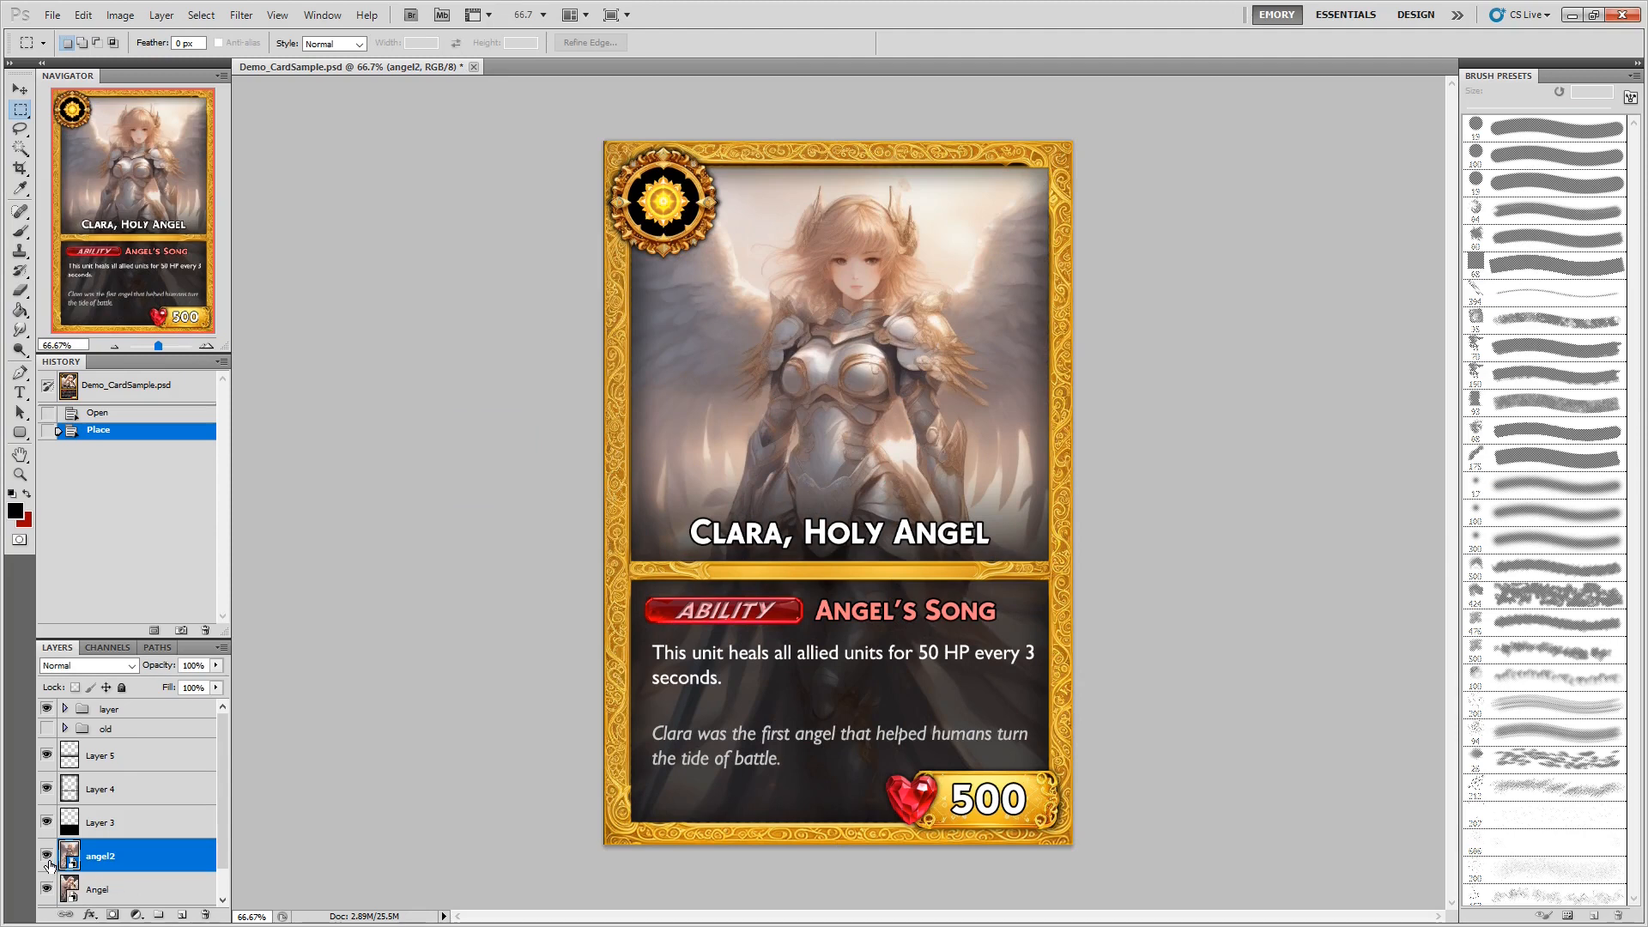
# Compare both angel artworks with the flat and finished card frames by toggling visibility of angel2 and the "old" and "layer" groups.
pyautogui.click(47, 857)
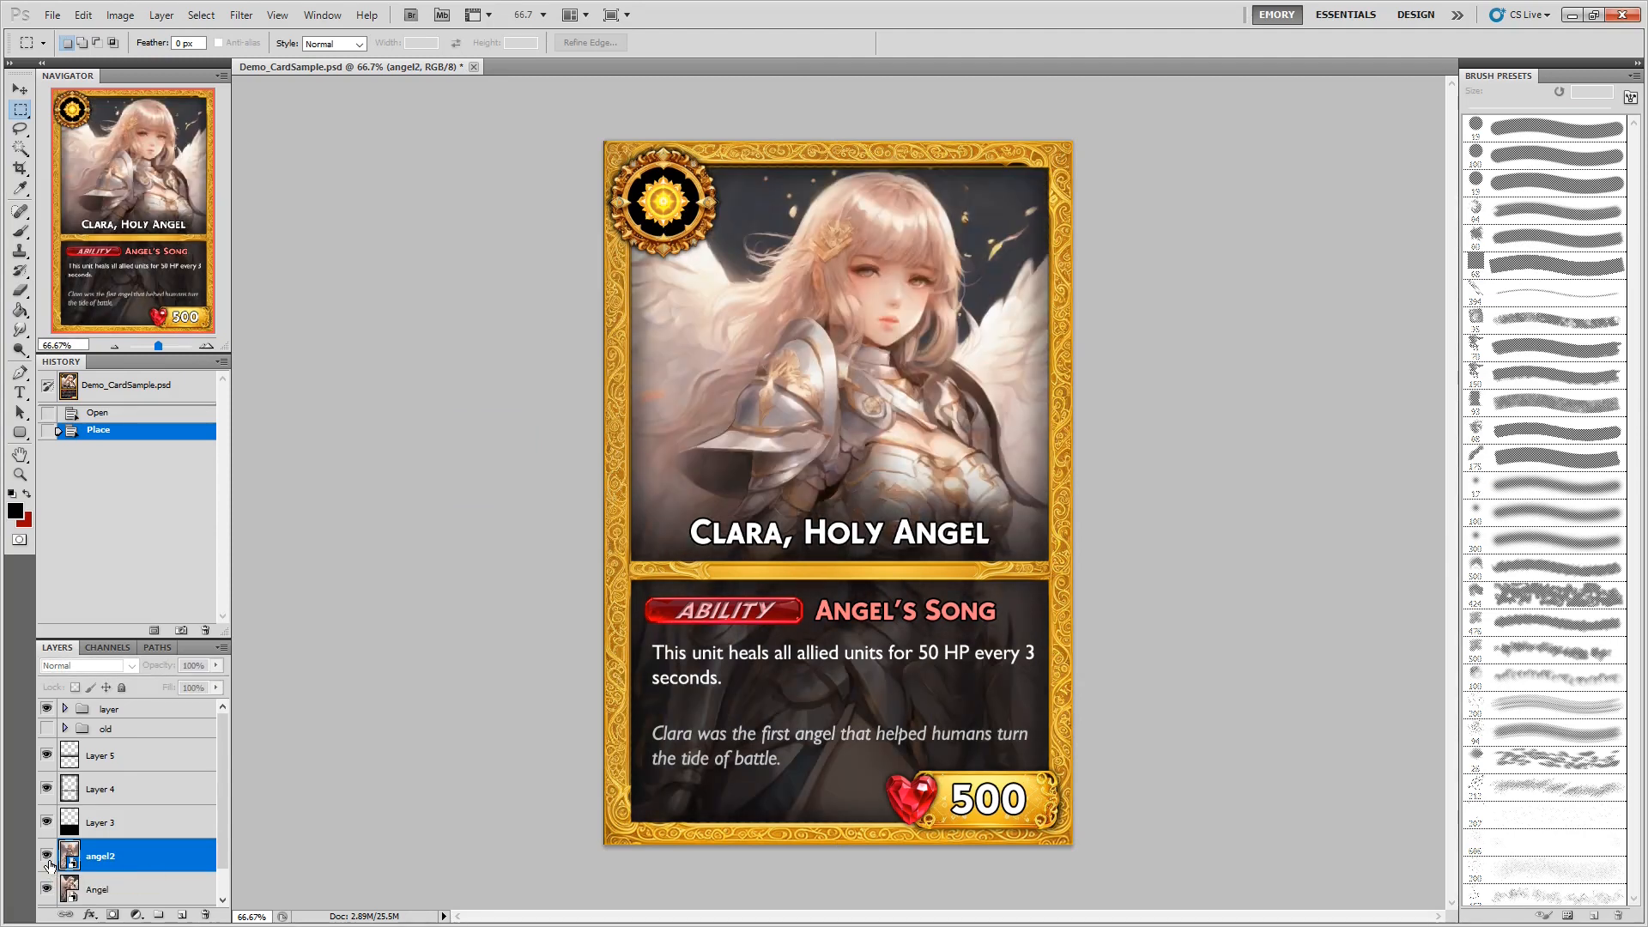
pyautogui.click(47, 728)
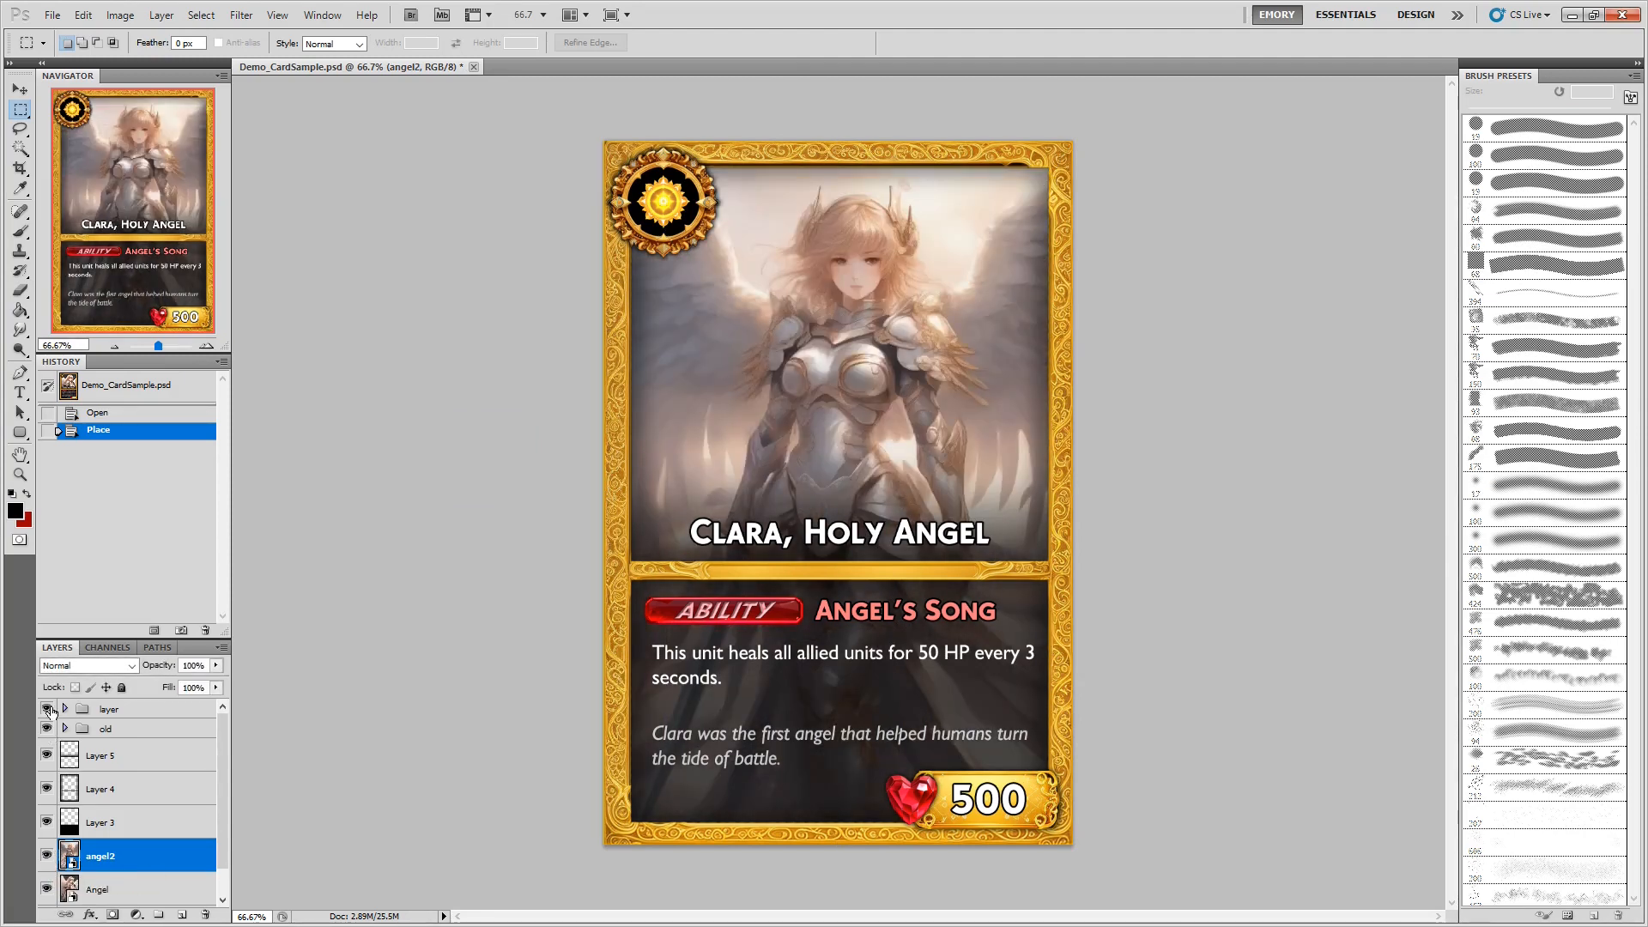
pyautogui.click(47, 708)
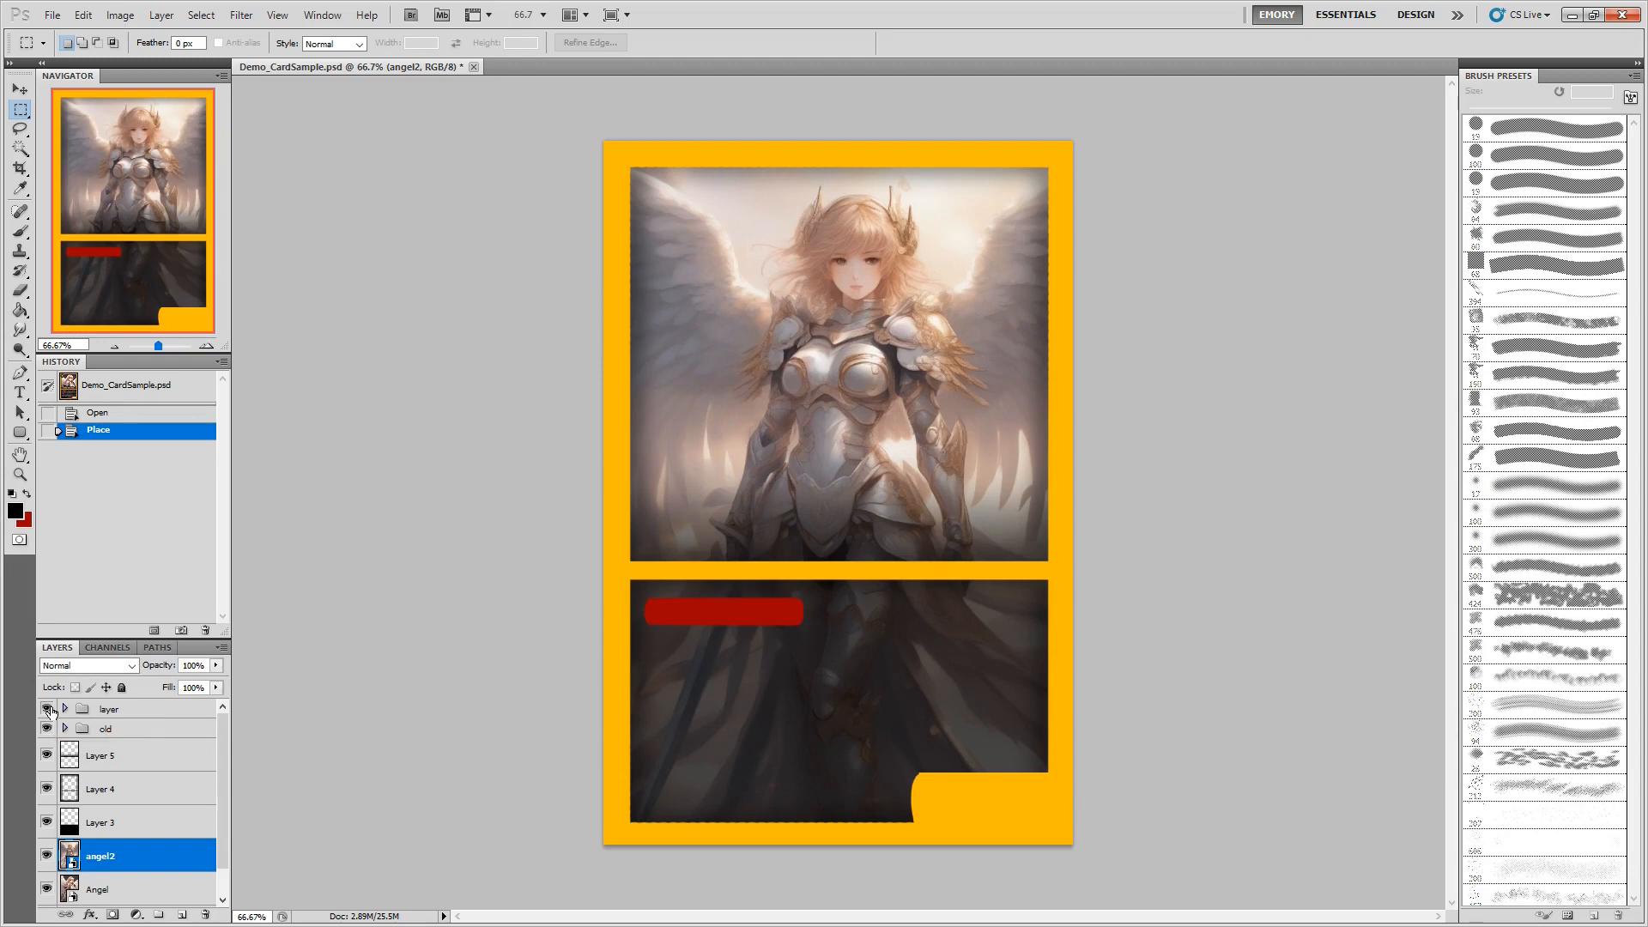
pyautogui.click(48, 709)
pyautogui.click(47, 709)
pyautogui.click(47, 709)
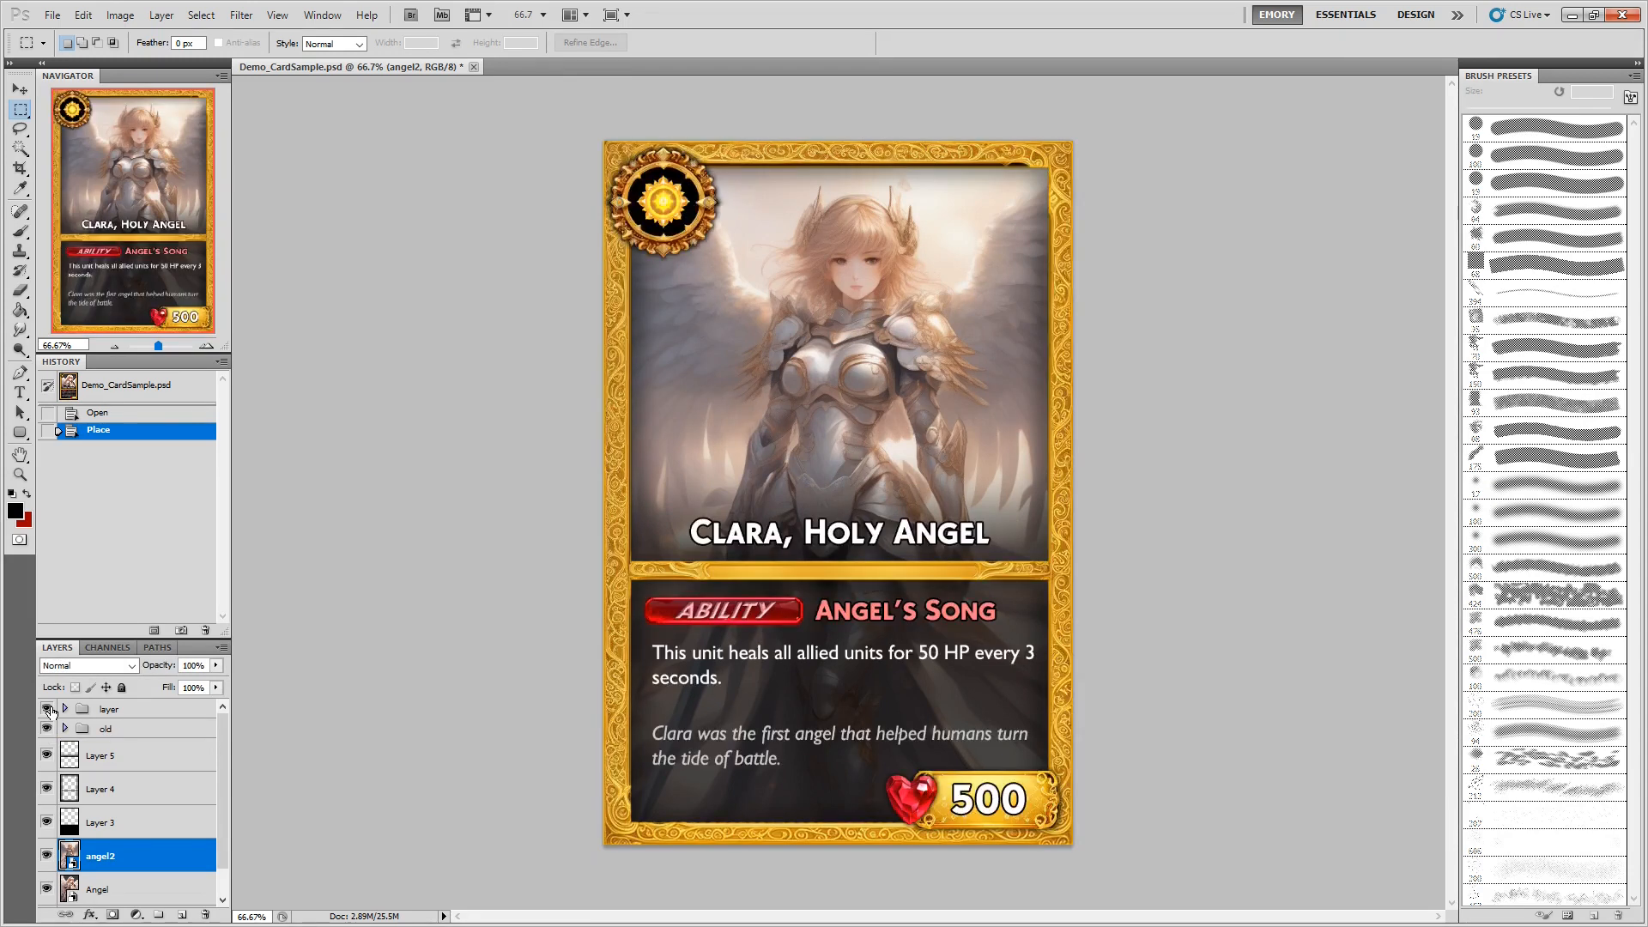
pyautogui.click(48, 860)
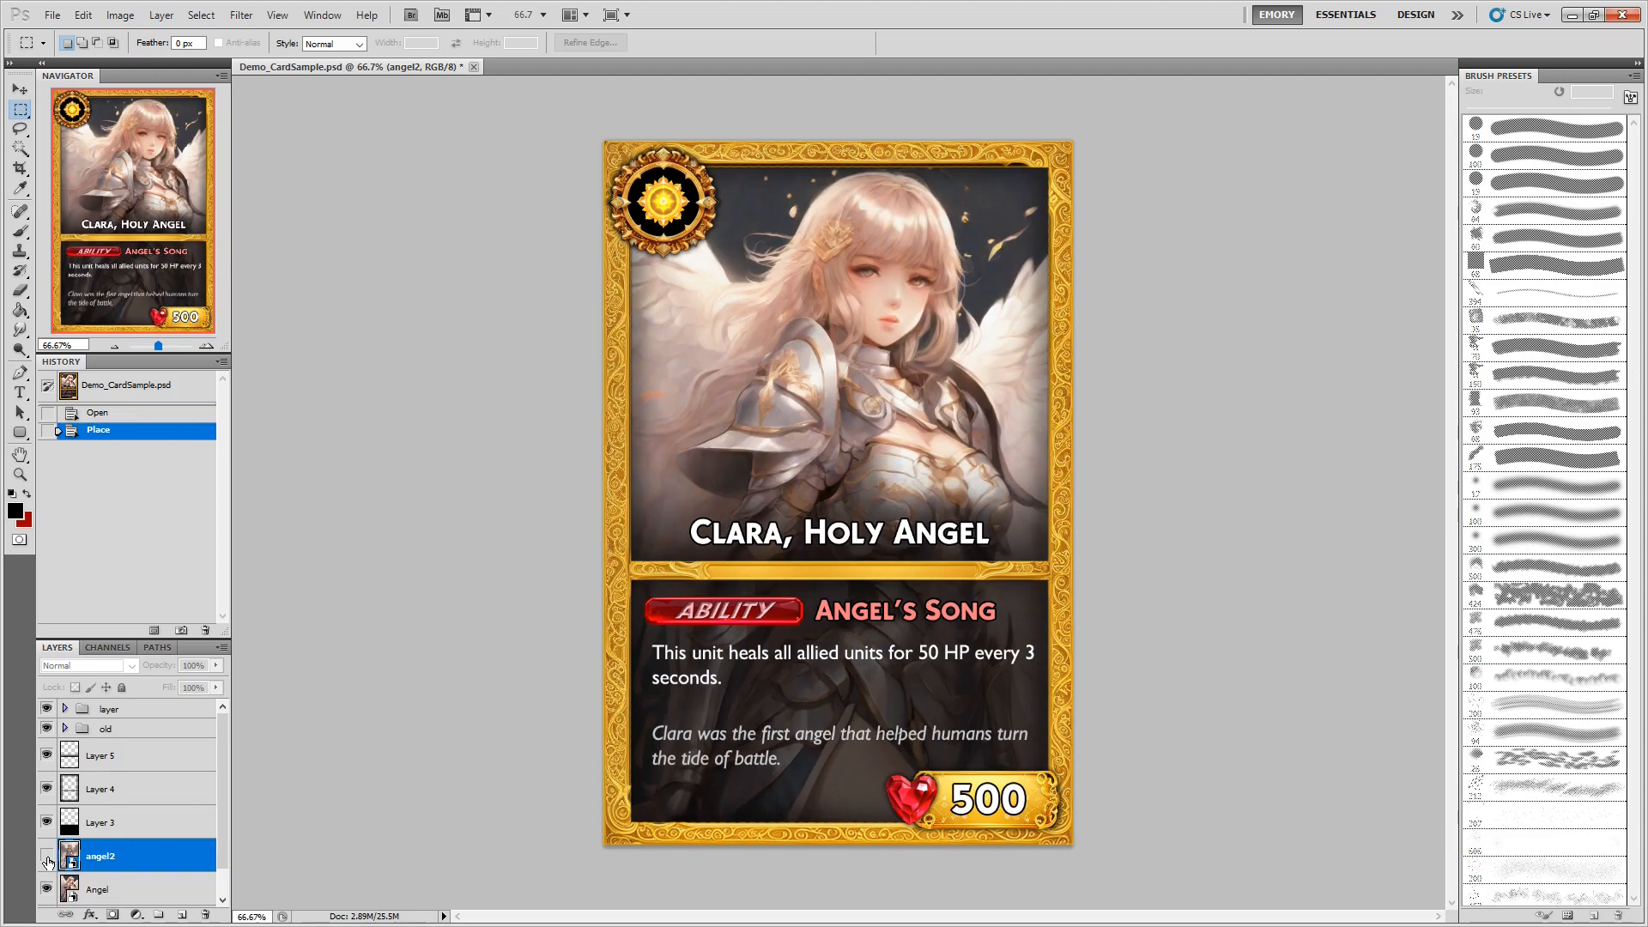